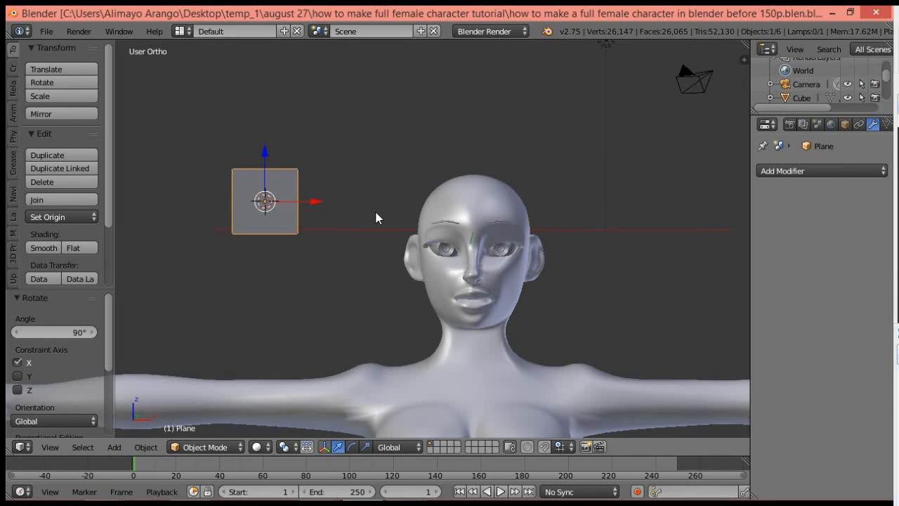
In Edit Mode, scale the plane to about 0.714 along X and 2.46 along Z, and save it as version 151p.
{"action": "left_click", "coordinate": [230, 444]}
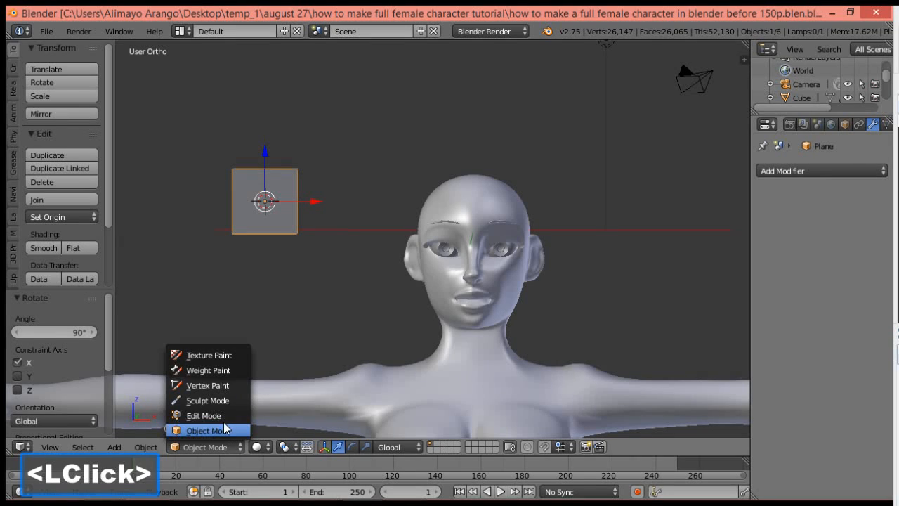
{"action": "left_click", "coordinate": [222, 415]}
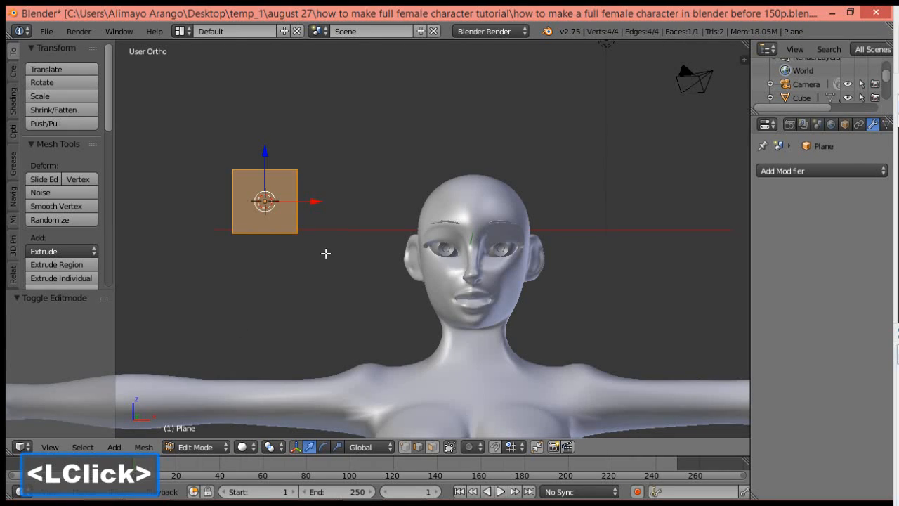
{"action": "key", "text": "s"}
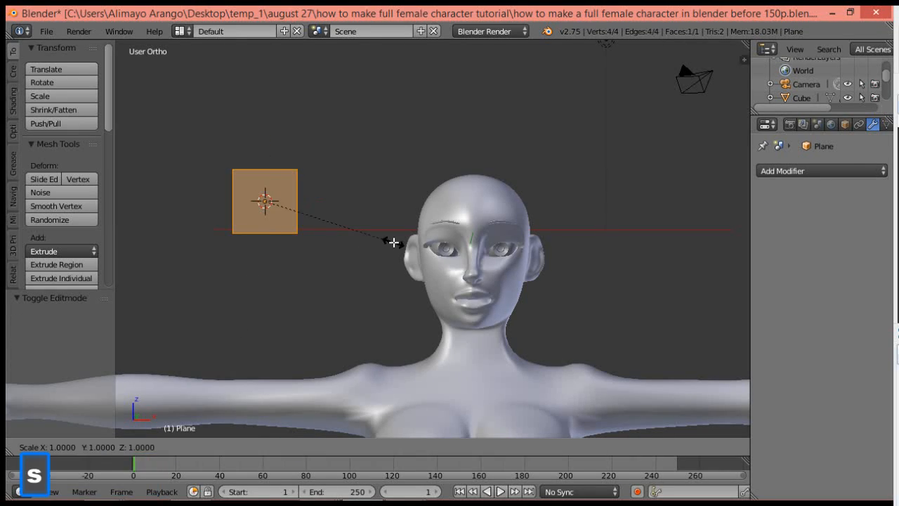
{"action": "key", "text": "x"}
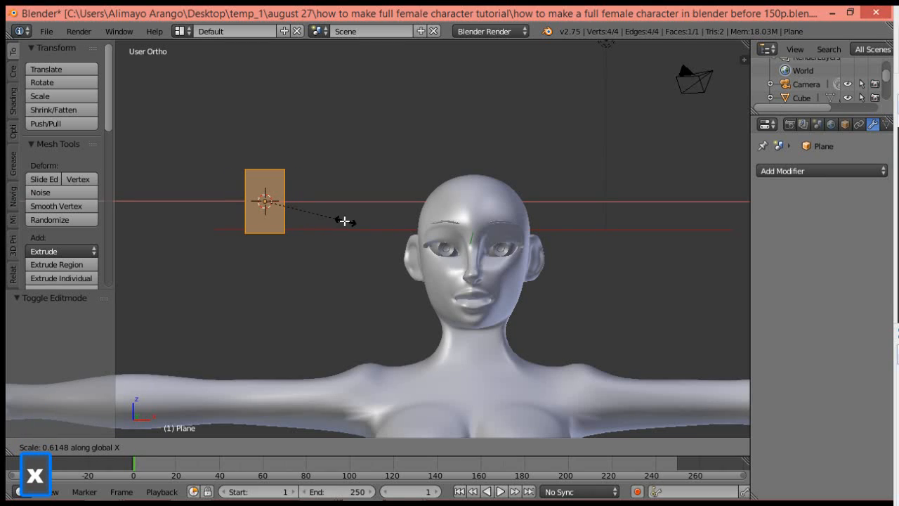
{"action": "left_click", "coordinate": [359, 220]}
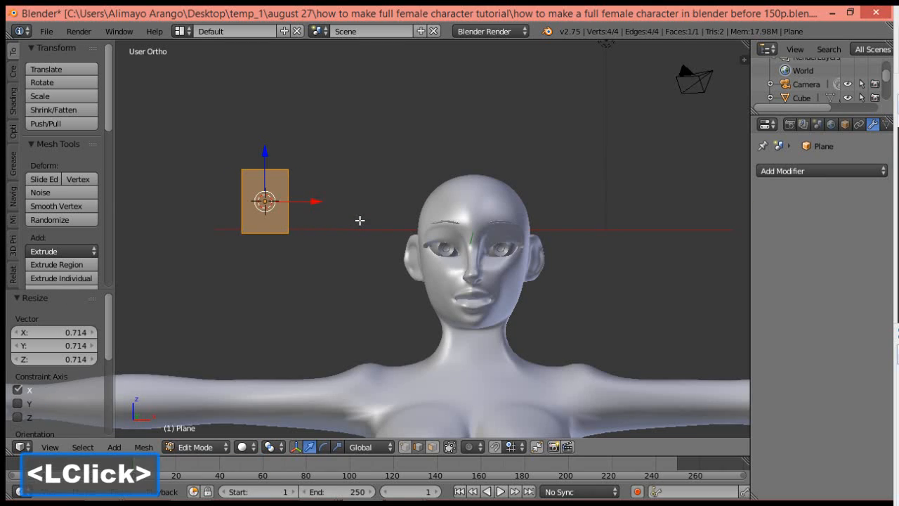
{"action": "key", "text": "s"}
{"action": "key", "text": "z"}
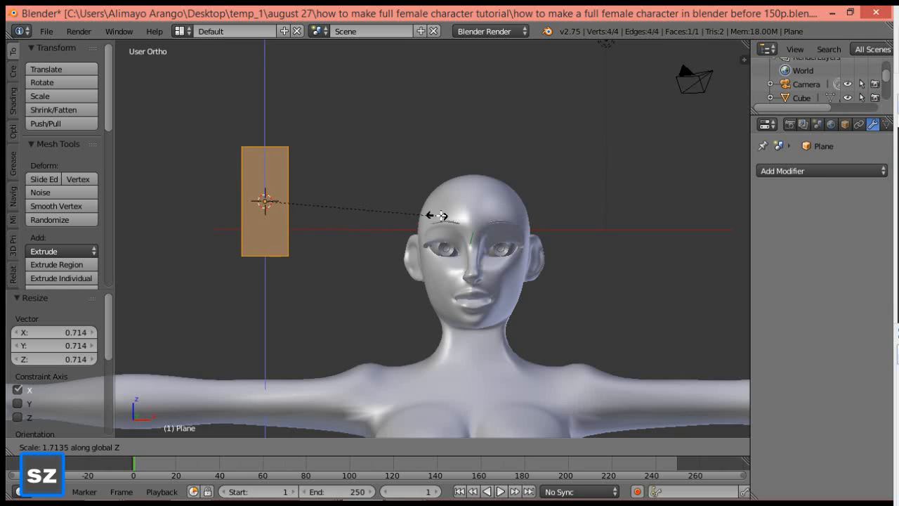
{"action": "left_click", "coordinate": [502, 216]}
{"action": "key", "text": "ctrl+alt+s"}
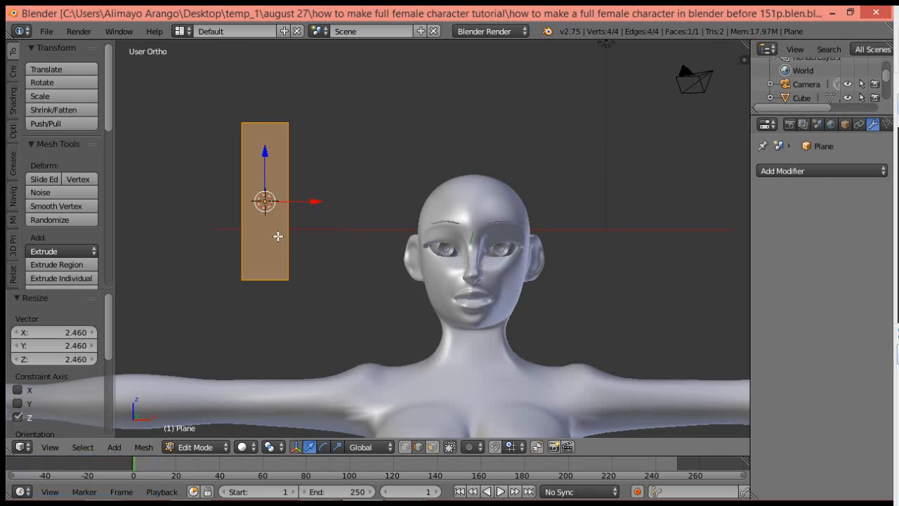
Add four evenly spaced horizontal loop cuts across the tall plane without sliding them.
{"action": "key", "text": "ctrl+r"}
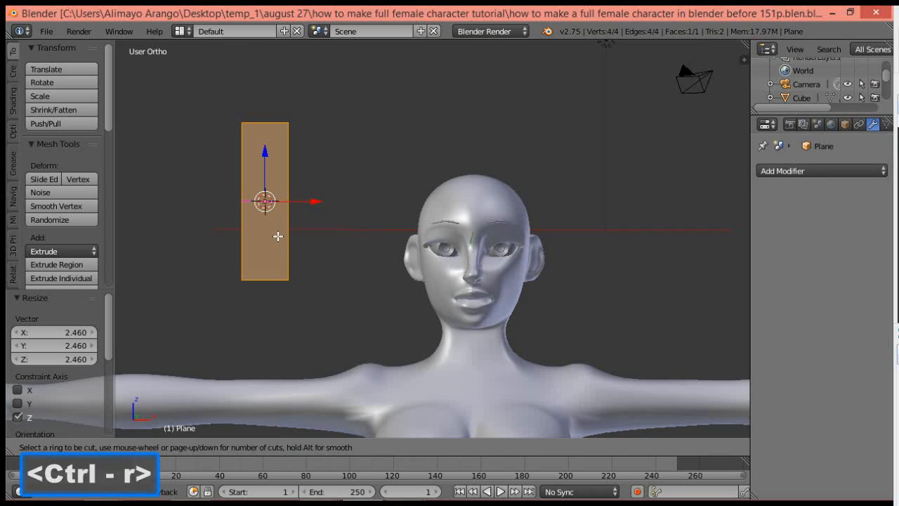
{"action": "scroll", "coordinate": [278, 237], "scroll_direction": "up", "scroll_amount": 2}
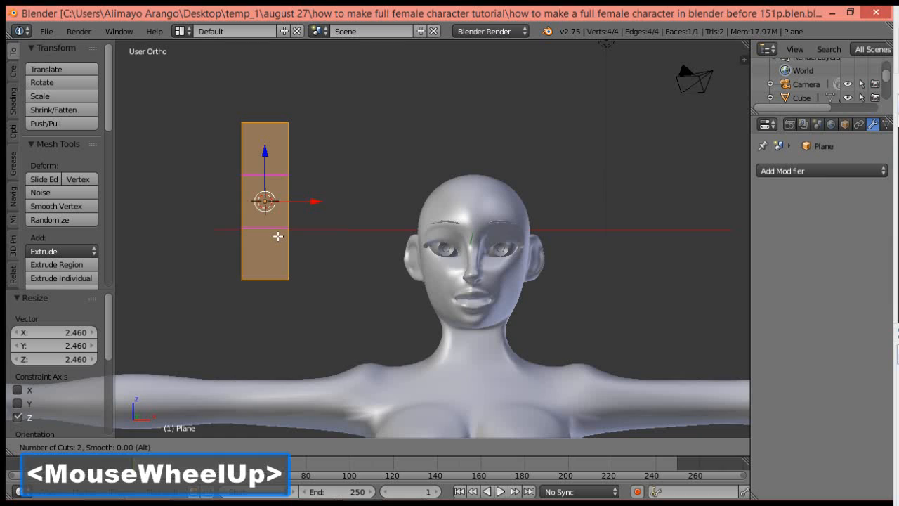
{"action": "scroll", "coordinate": [278, 237], "scroll_direction": "up", "scroll_amount": 1}
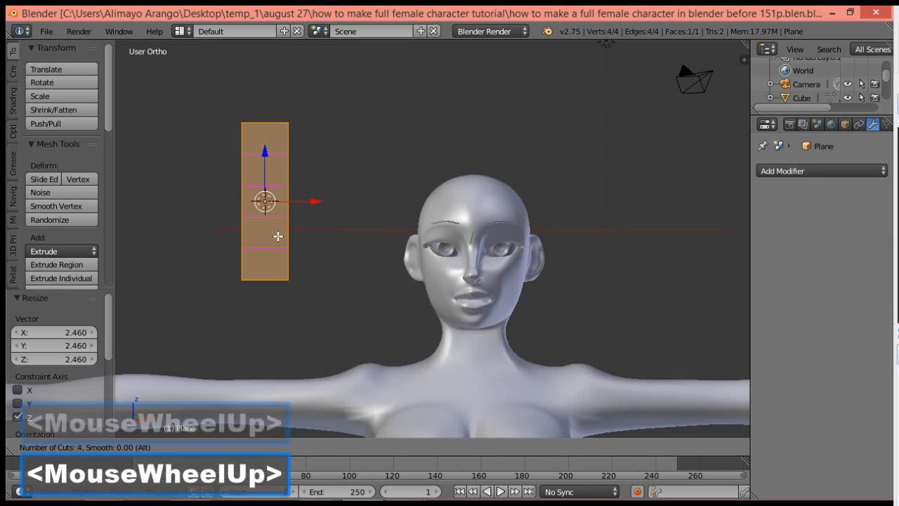
{"action": "left_click", "coordinate": [279, 237]}
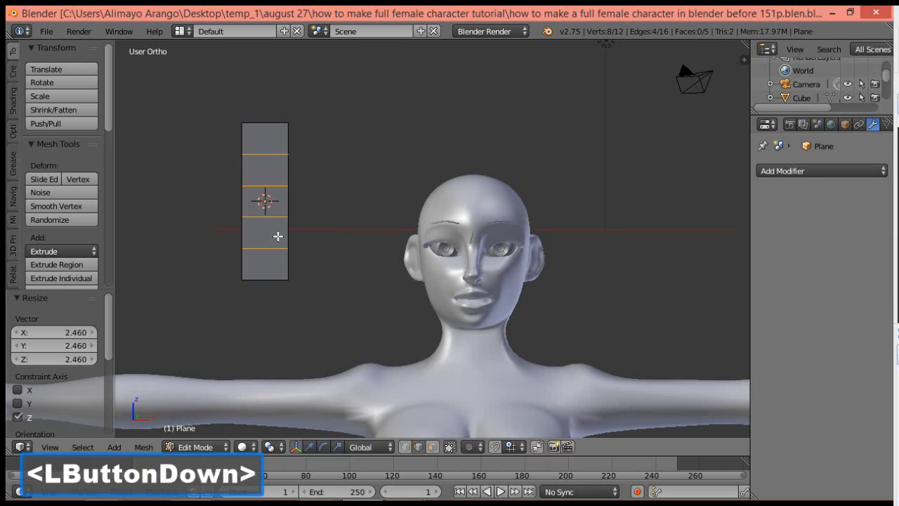
{"action": "left_click", "coordinate": [278, 237]}
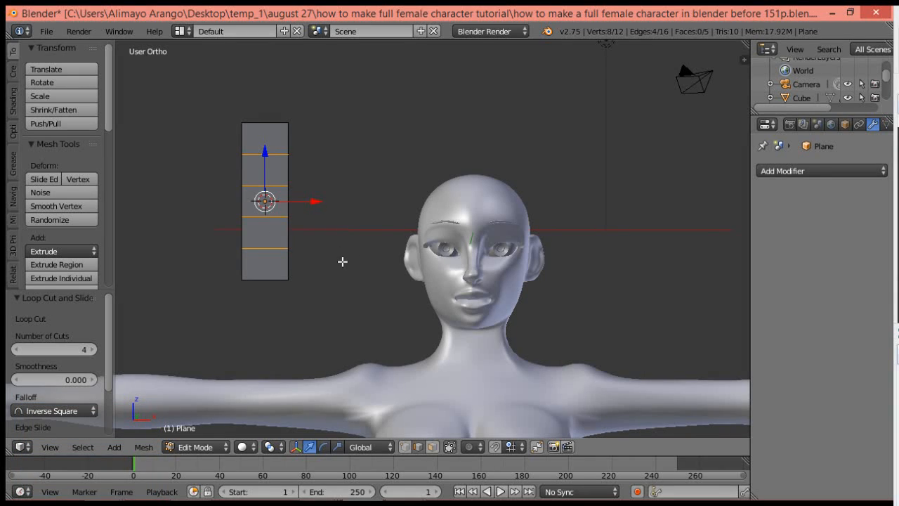
Add a single vertical loop cut down the centre of the plane.
{"action": "key", "text": "ctrl"}
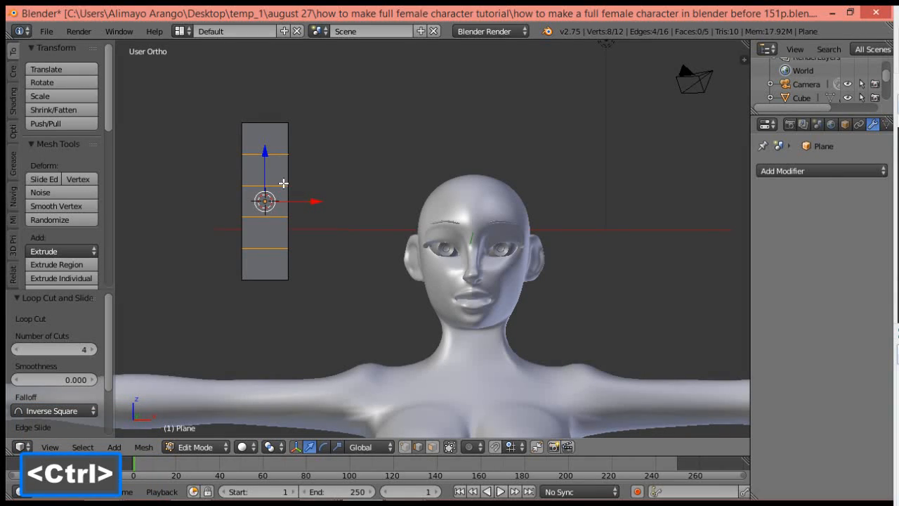
{"action": "key", "text": "ctrl+r"}
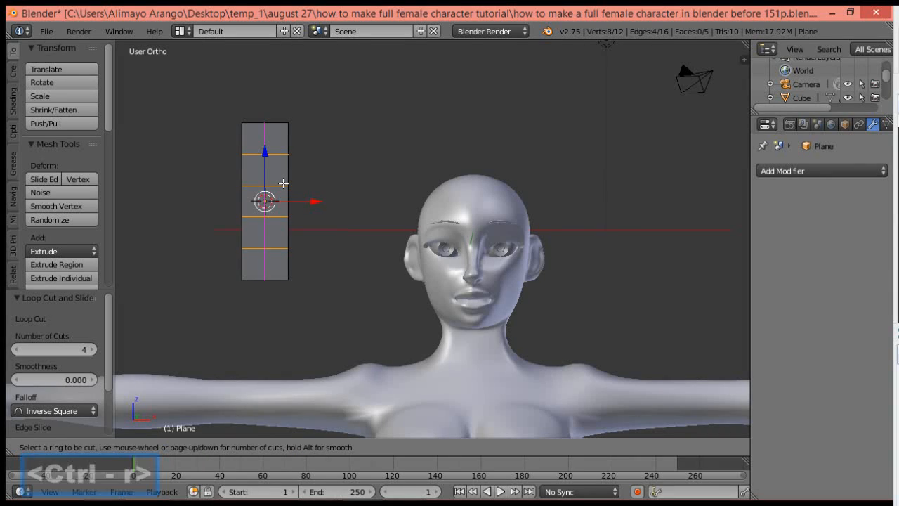
{"action": "left_click", "coordinate": [283, 183]}
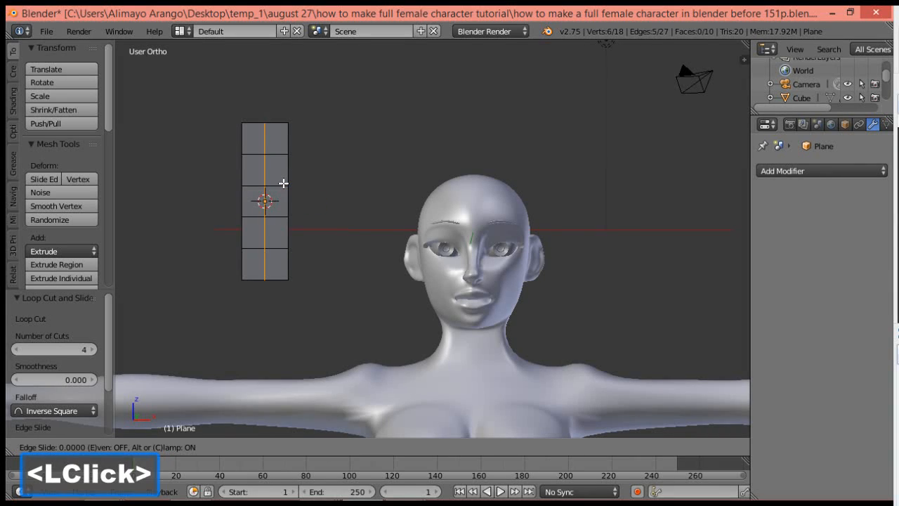
{"action": "left_click", "coordinate": [283, 183]}
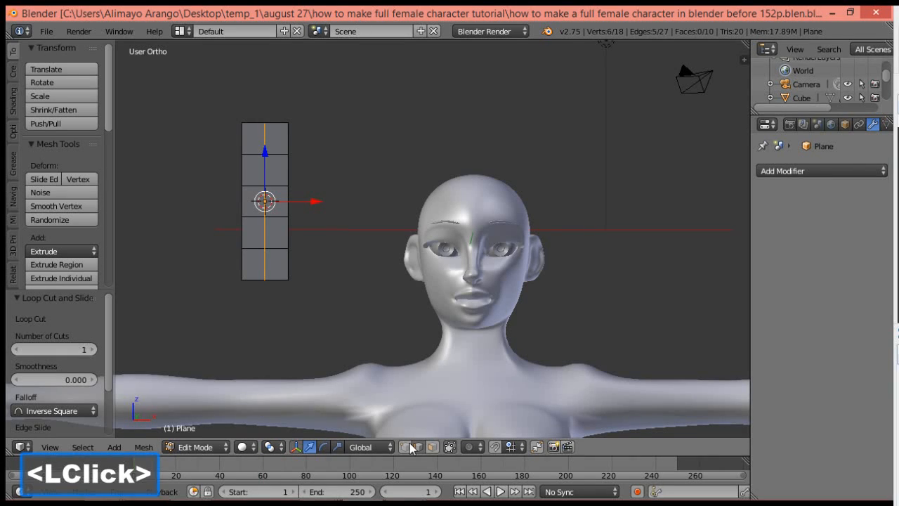
Form pointed ends by moving the top centre vertex upward and the bottom centre vertex down by about 0.687 along Z.
{"action": "left_click", "coordinate": [412, 450]}
{"action": "left_click", "coordinate": [268, 122]}
{"action": "left_click_drag", "start_coordinate": [266, 84], "coordinate": [266, 67]}
{"action": "left_click", "coordinate": [265, 278]}
{"action": "left_click_drag", "start_coordinate": [265, 231], "coordinate": [264, 254]}
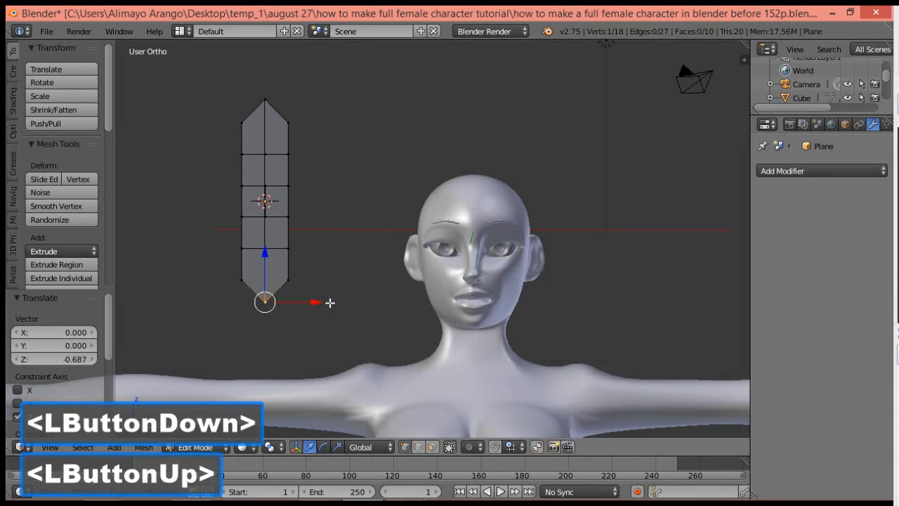
Pull the strip's vertical centre edge loop forward about 0.58 units along Y to crease it, and clear the selection.
{"action": "left_click", "coordinate": [422, 448]}
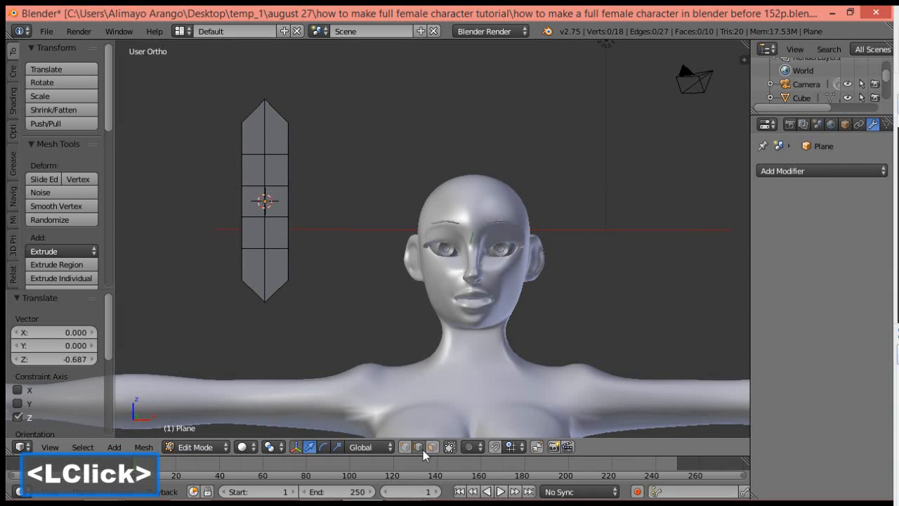
{"action": "left_click", "coordinate": [265, 269], "text": "alt"}
{"action": "middle_click_drag", "start_coordinate": [347, 186], "coordinate": [273, 221]}
{"action": "left_click_drag", "start_coordinate": [299, 184], "coordinate": [286, 190]}
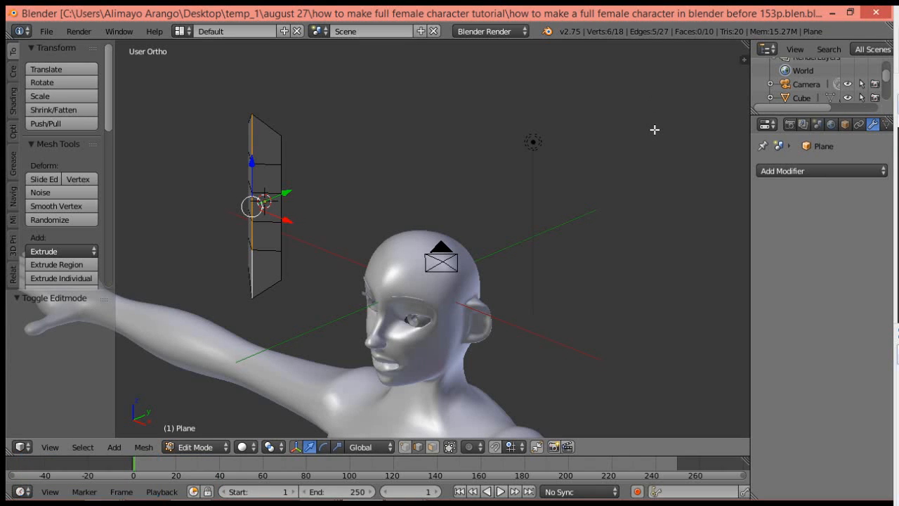
{"action": "key", "text": "a"}
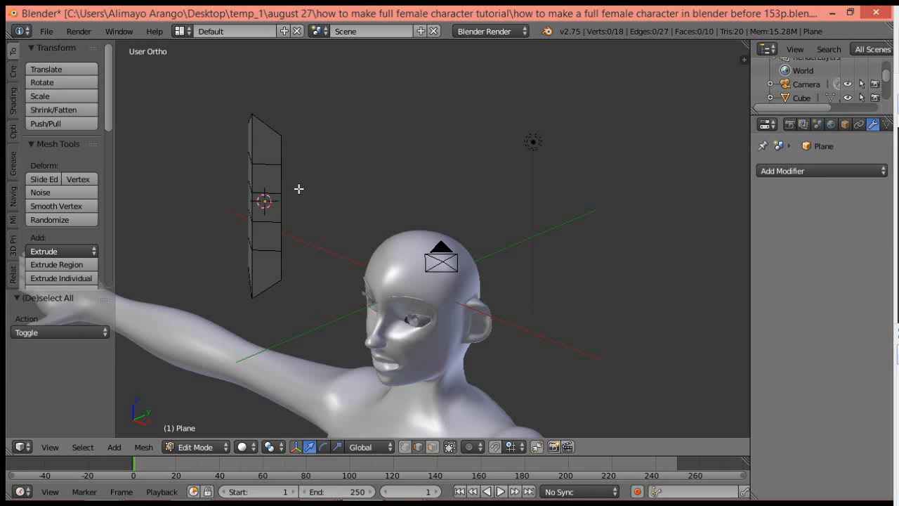
Return to Object Mode and apply the hair strip's location and rotation.
{"action": "left_click", "coordinate": [226, 447]}
{"action": "left_click", "coordinate": [211, 431]}
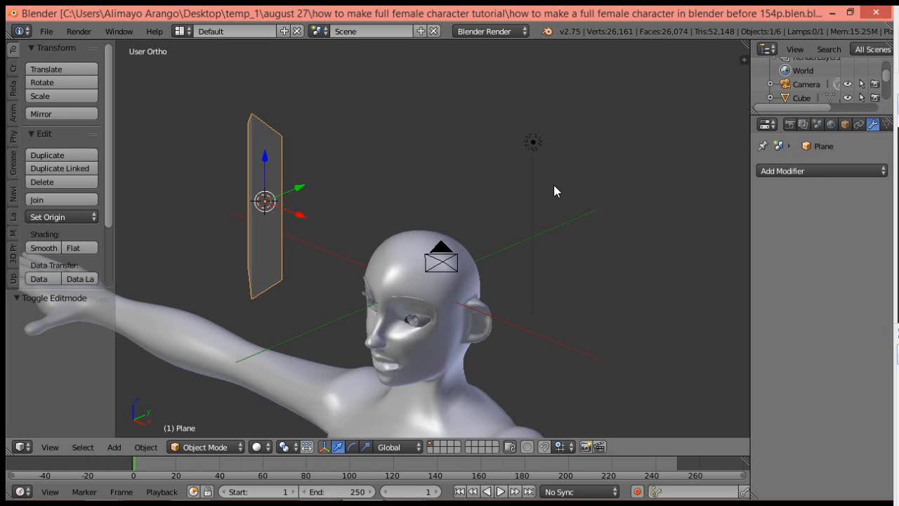
{"action": "key", "text": "n"}
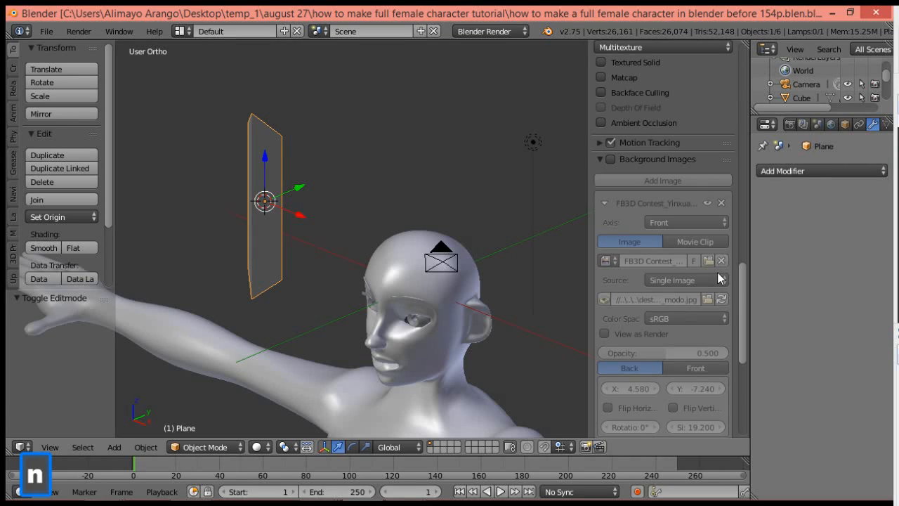
{"action": "left_click_drag", "start_coordinate": [739, 278], "coordinate": [754, 55]}
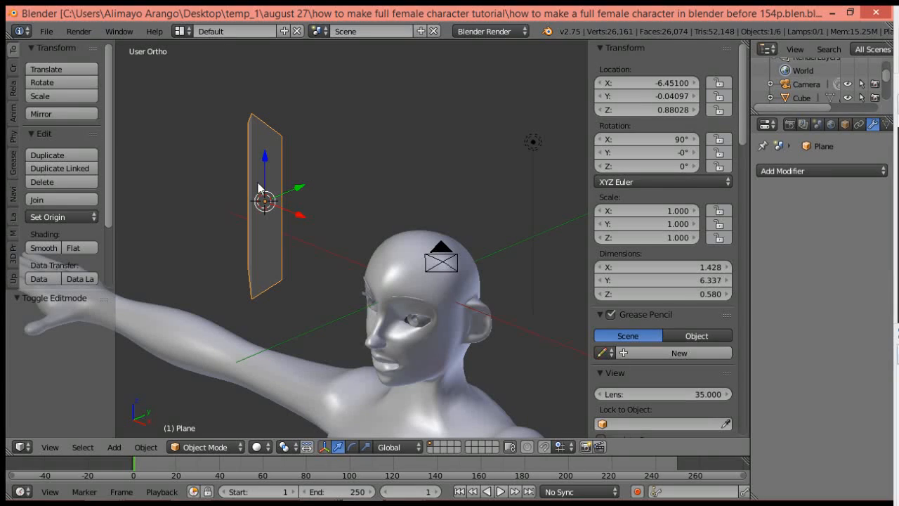
{"action": "key", "text": "ctrl+a"}
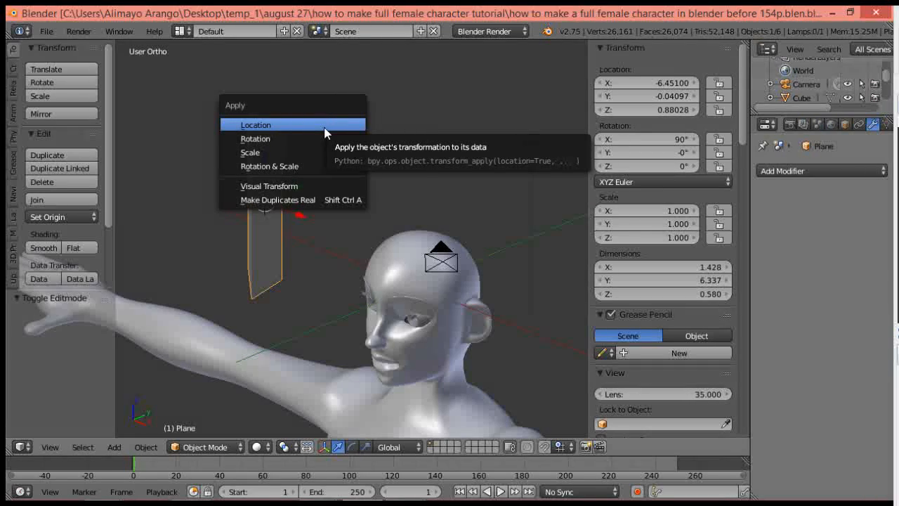
{"action": "left_click", "coordinate": [324, 126]}
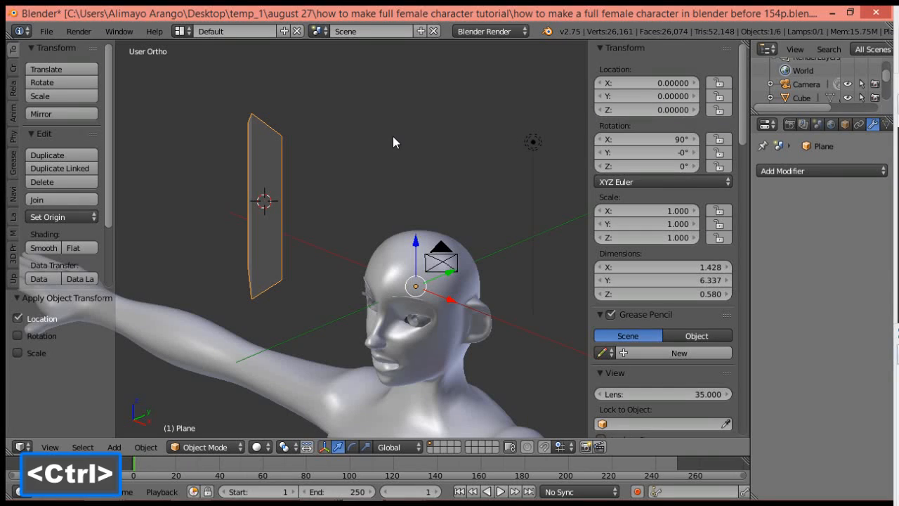
{"action": "key", "text": "ctrl+a"}
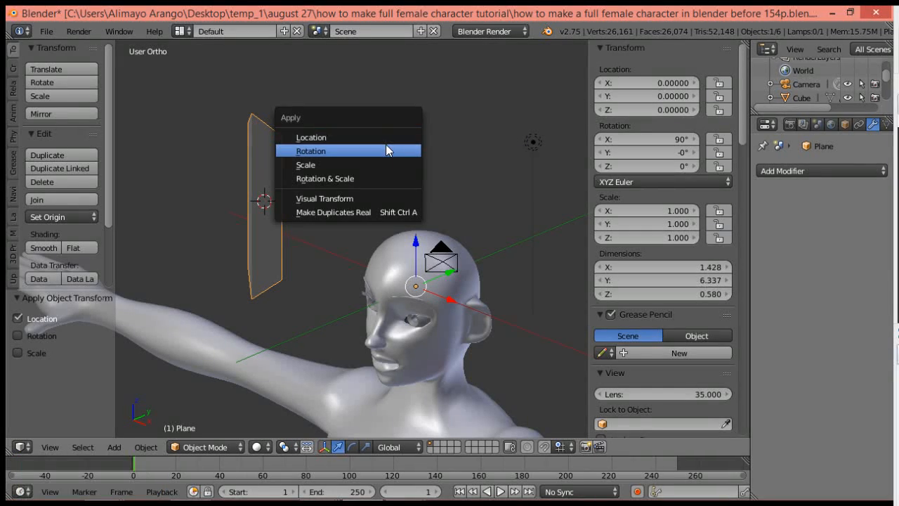
{"action": "left_click", "coordinate": [388, 150]}
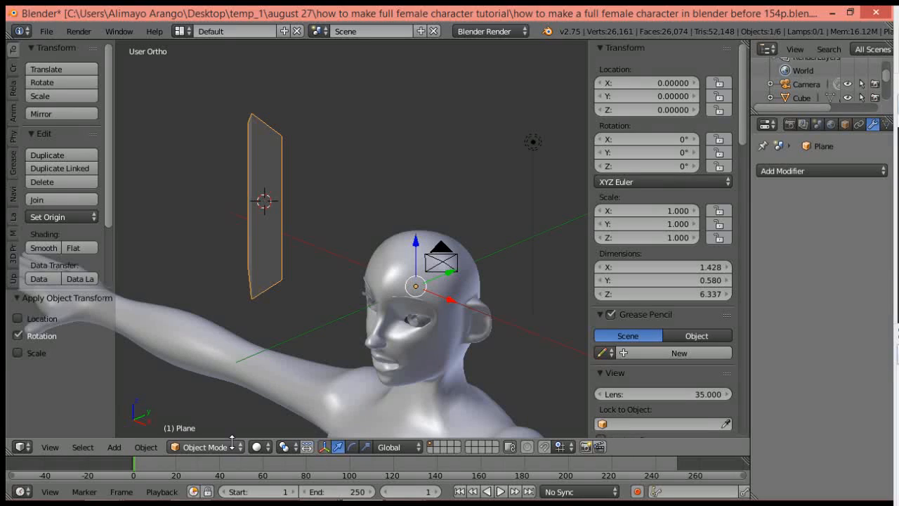
Select the strip's entire mesh in Edit Mode and UV-unwrap it with the standard Unwrap method.
{"action": "left_click", "coordinate": [205, 446]}
{"action": "left_click", "coordinate": [221, 421]}
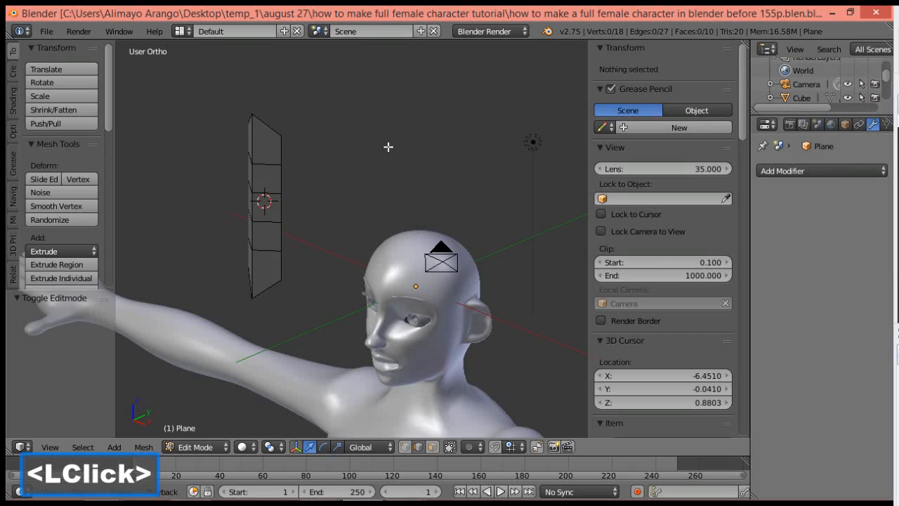
{"action": "key", "text": "a"}
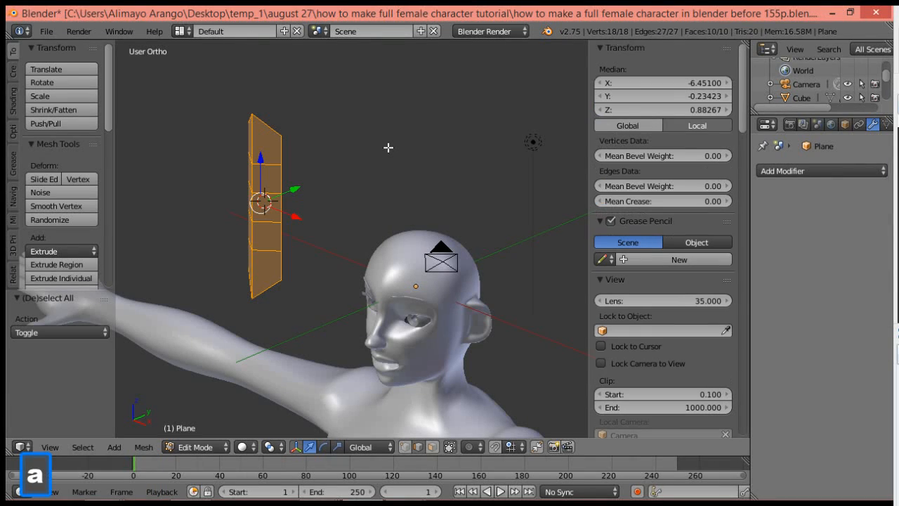
{"action": "key", "text": "u"}
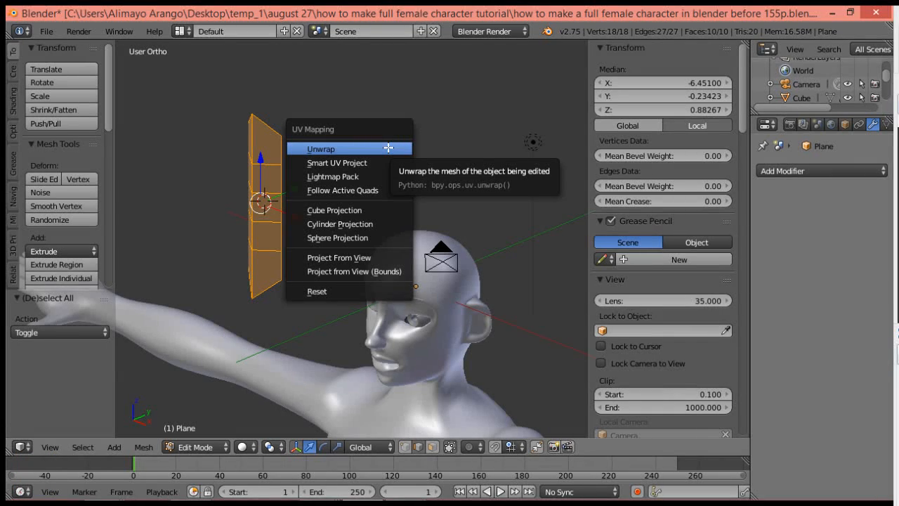
{"action": "left_click", "coordinate": [389, 147]}
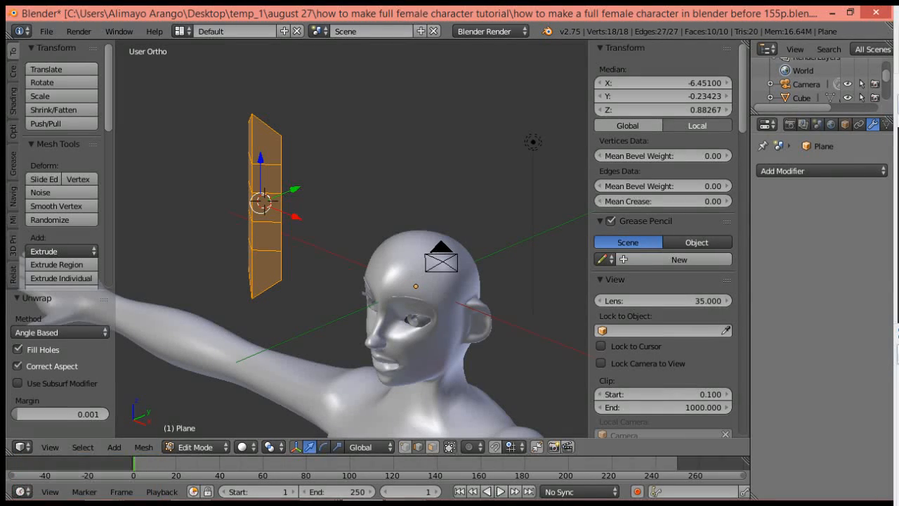
{"action": "left_click", "coordinate": [363, 16]}
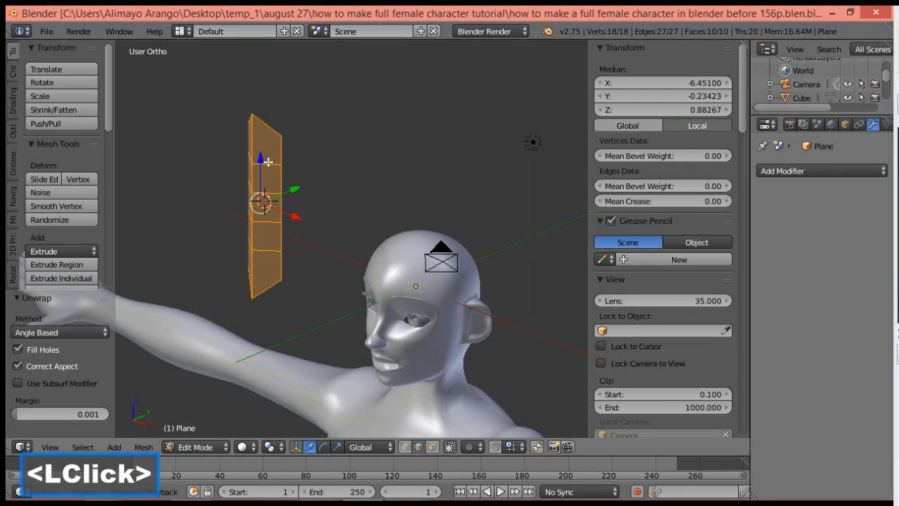
Snap the 3D cursor to the strip's top centre vertex.
{"action": "middle_click_drag", "start_coordinate": [288, 240], "coordinate": [345, 241]}
{"action": "left_click", "coordinate": [406, 447]}
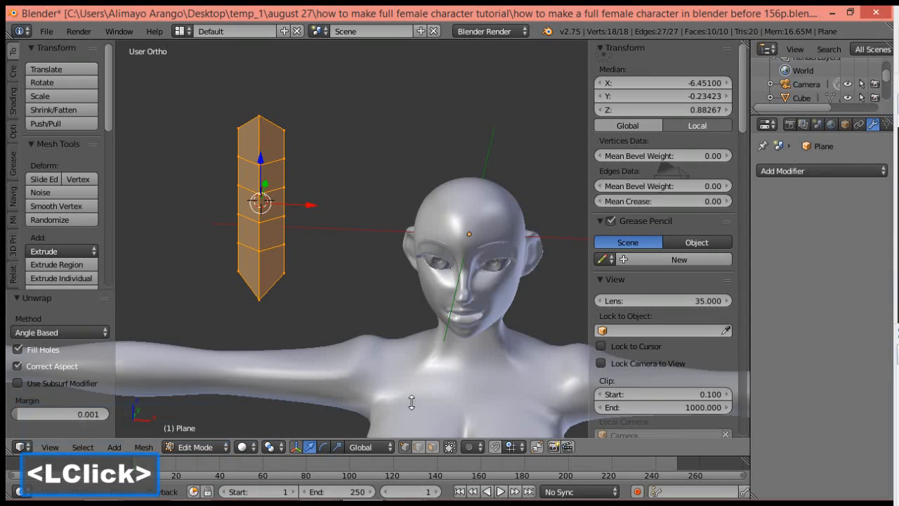
{"action": "left_click", "coordinate": [259, 116]}
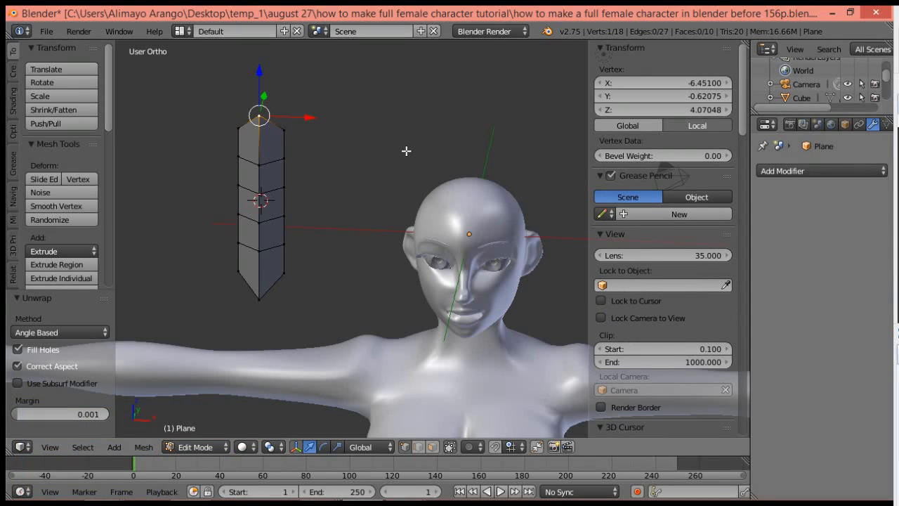
{"action": "key", "text": "shift+s"}
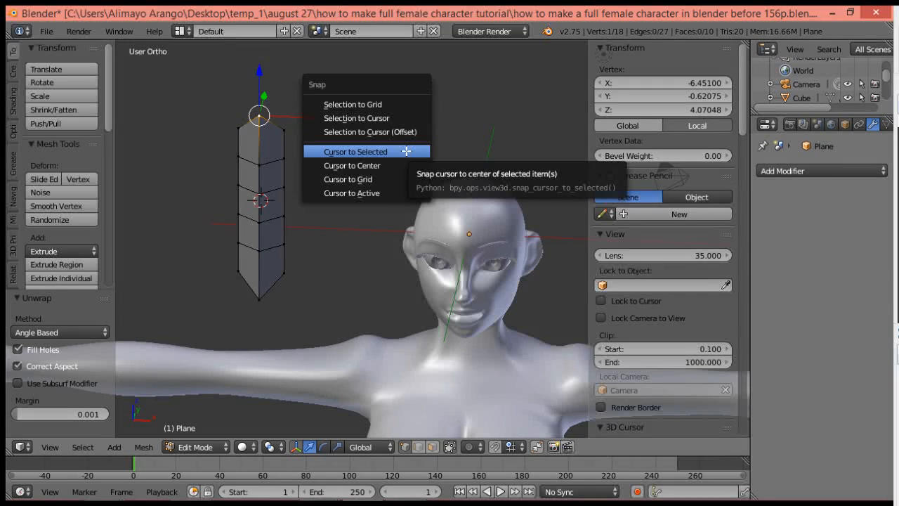
{"action": "left_click", "coordinate": [406, 151]}
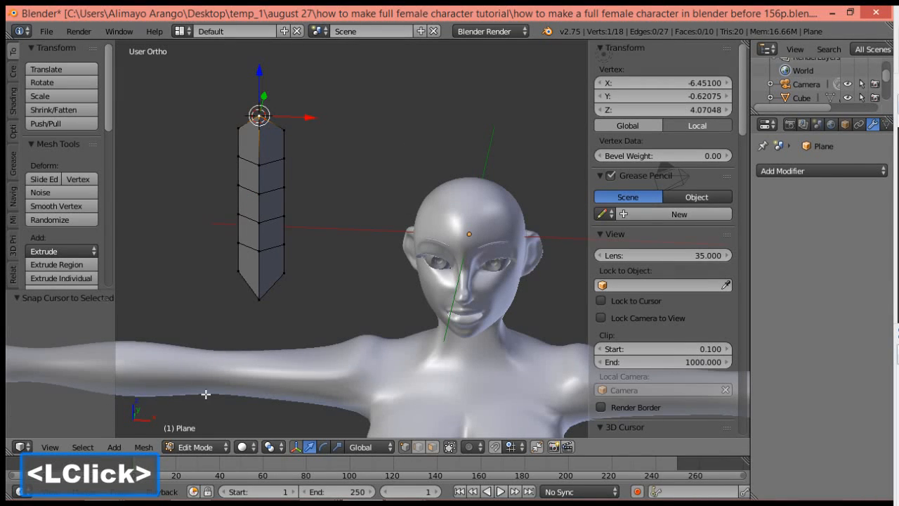
Return to Object Mode and set the strip's origin to the 3D cursor.
{"action": "left_click", "coordinate": [215, 447]}
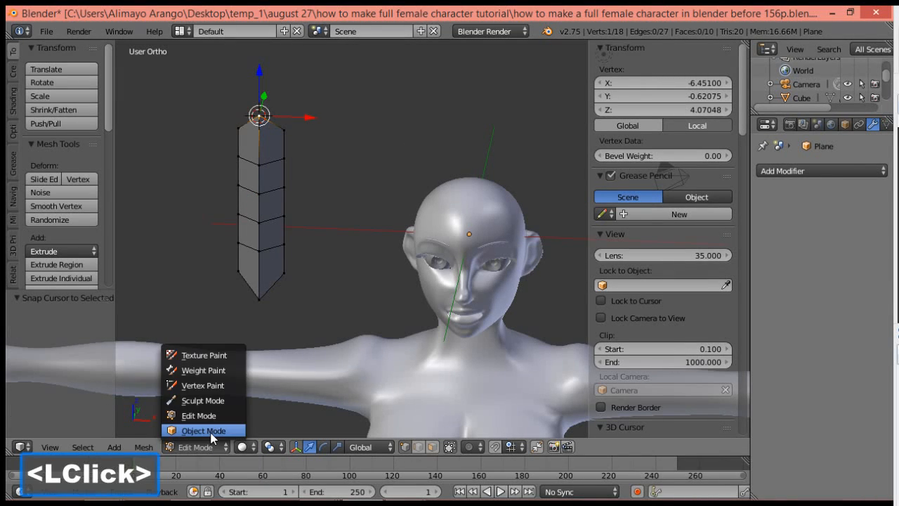
{"action": "left_click", "coordinate": [218, 430]}
{"action": "left_click", "coordinate": [148, 448]}
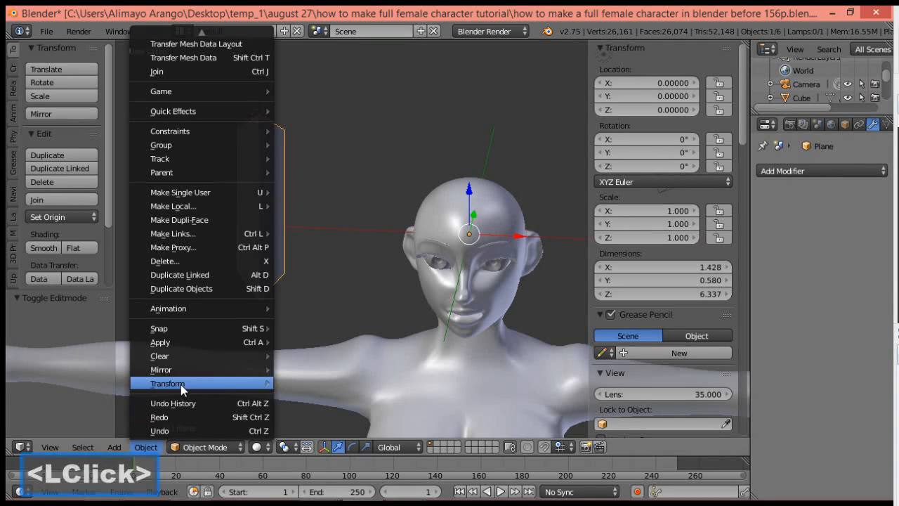
{"action": "mouse_move", "coordinate": [181, 384]}
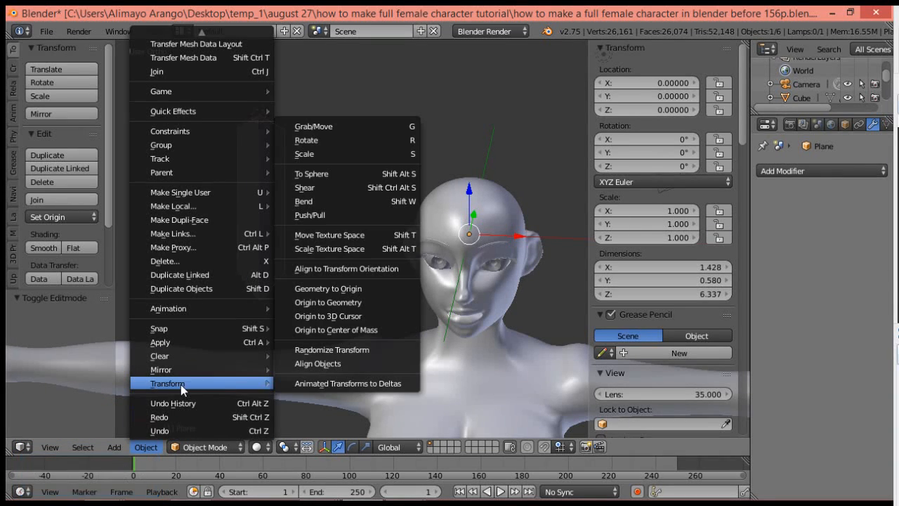
{"action": "left_click", "coordinate": [317, 316]}
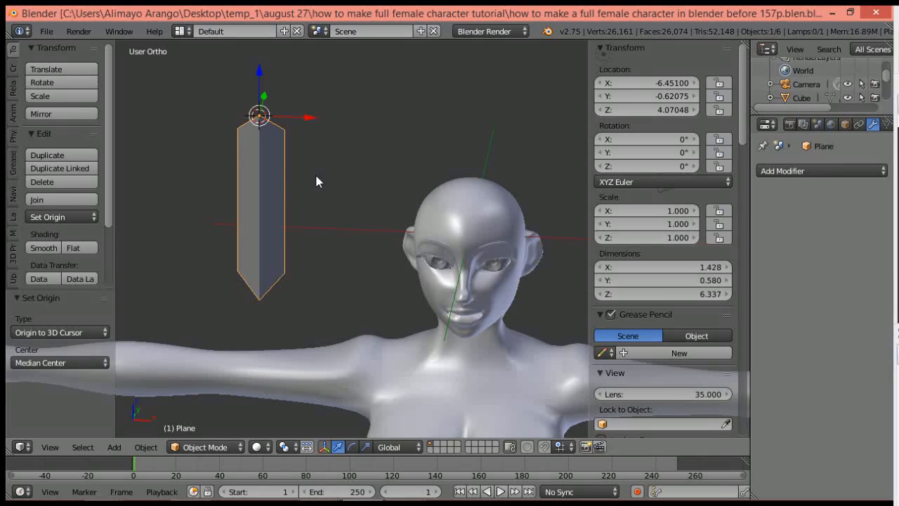
Duplicate the hair strip and move the copy about 5.504 along X and -1.709 along Y, in front of the head.
{"action": "key", "text": "shift+d"}
{"action": "left_click", "coordinate": [314, 144]}
{"action": "left_click_drag", "start_coordinate": [310, 120], "coordinate": [486, 154]}
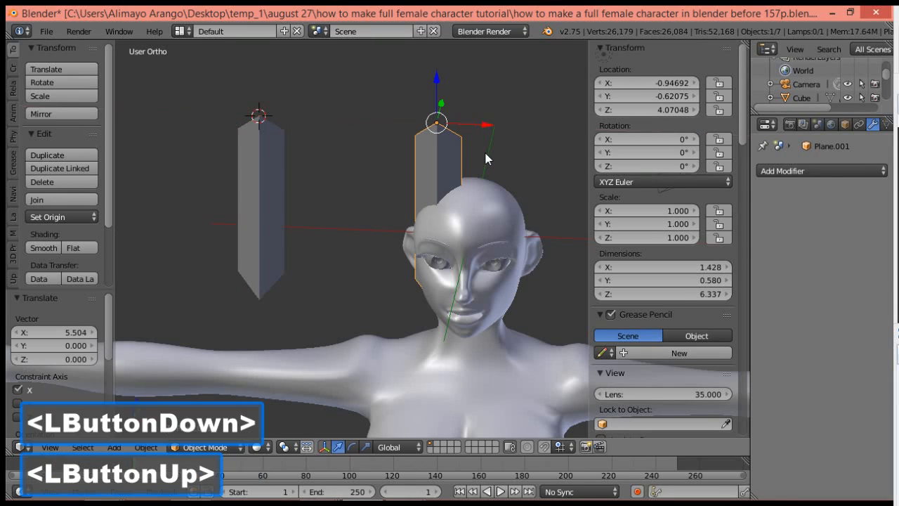
{"action": "middle_click_drag", "start_coordinate": [469, 184], "coordinate": [447, 157]}
{"action": "left_click_drag", "start_coordinate": [469, 118], "coordinate": [429, 137]}
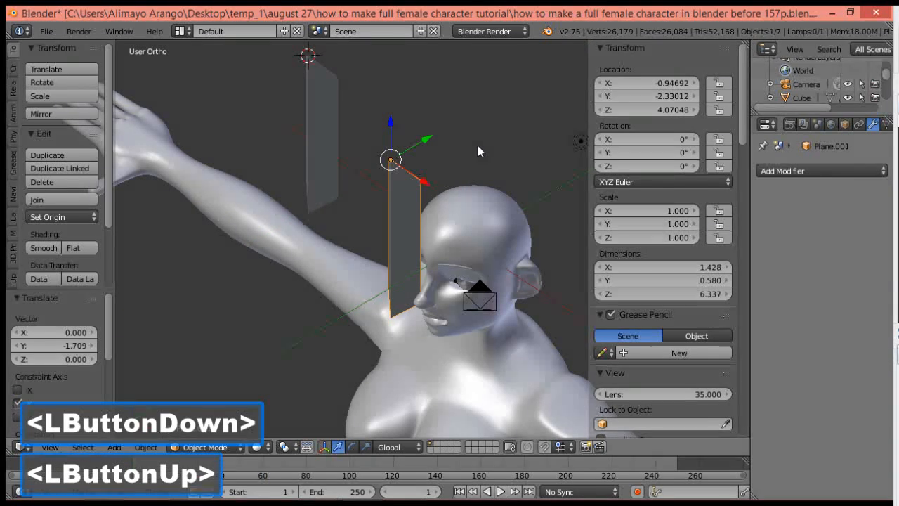
Rotate the copied strip about -93.7° around the global X axis so it points forward.
{"action": "key", "text": "r"}
{"action": "key", "text": "x"}
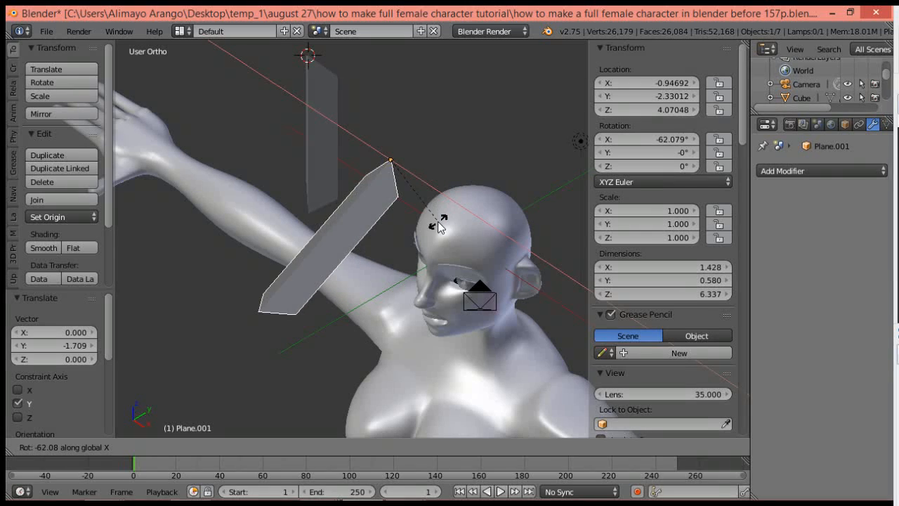
{"action": "left_click", "coordinate": [398, 234]}
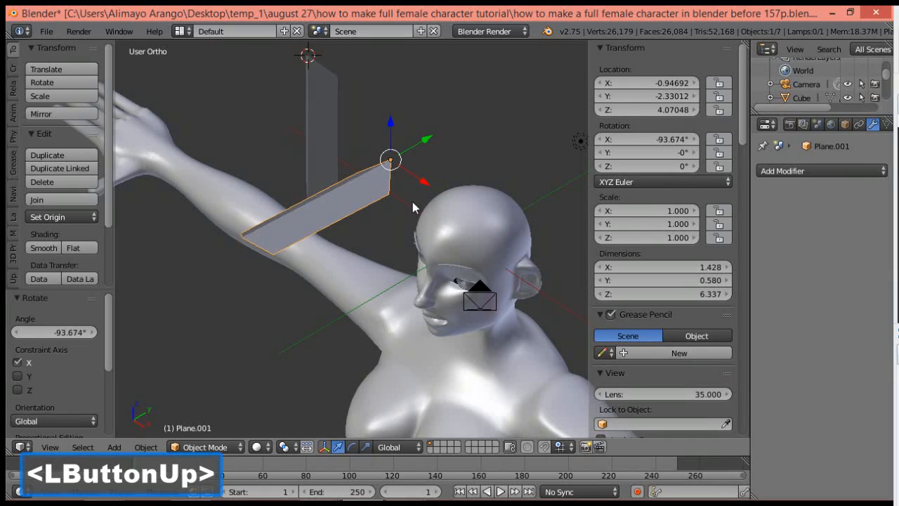
Position the copied strip's root above the crown of the head at about X -0.522, Y 0.948, Z 2.088.
{"action": "left_click_drag", "start_coordinate": [424, 140], "coordinate": [454, 108]}
{"action": "left_click_drag", "start_coordinate": [434, 172], "coordinate": [478, 164]}
{"action": "left_click_drag", "start_coordinate": [470, 200], "coordinate": [480, 204]}
{"action": "left_click_drag", "start_coordinate": [486, 169], "coordinate": [457, 153]}
{"action": "middle_click_drag", "start_coordinate": [442, 233], "coordinate": [461, 192]}
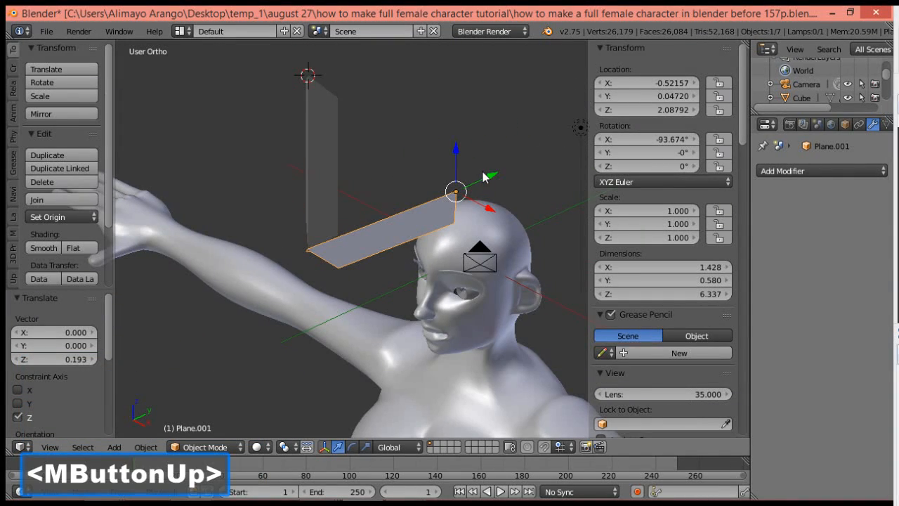
{"action": "left_click_drag", "start_coordinate": [489, 177], "coordinate": [511, 167]}
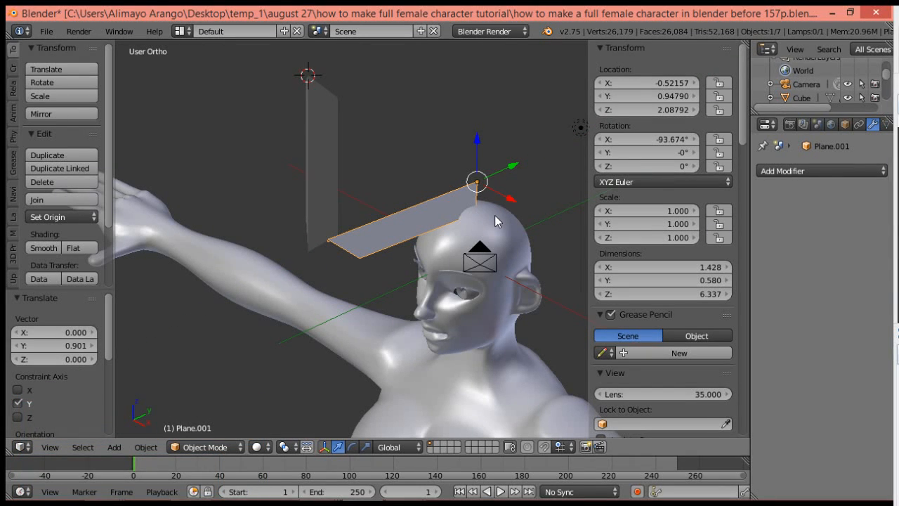
Tilt the copied strip a further -13.7° or so around X and lower it about 0.395 along Z onto the scalp.
{"action": "key", "text": "r"}
{"action": "key", "text": "x"}
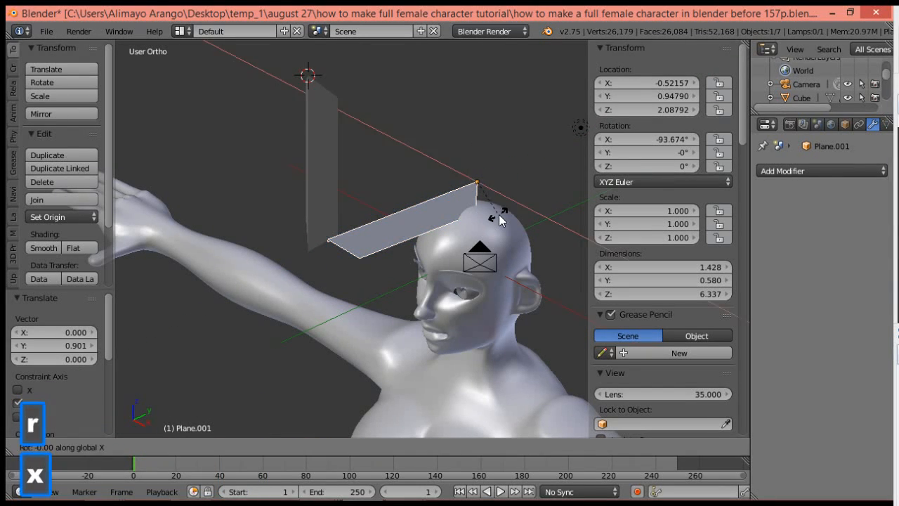
{"action": "left_click", "coordinate": [491, 195]}
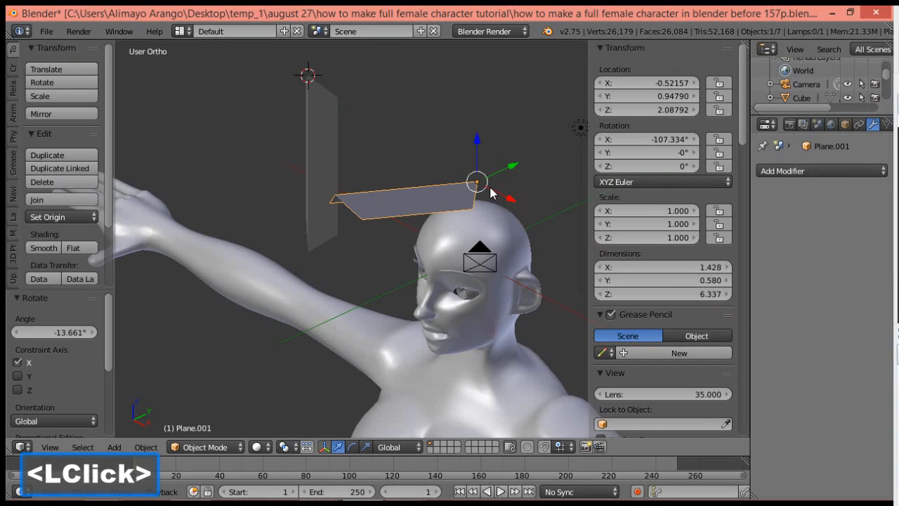
{"action": "left_click_drag", "start_coordinate": [477, 141], "coordinate": [473, 152]}
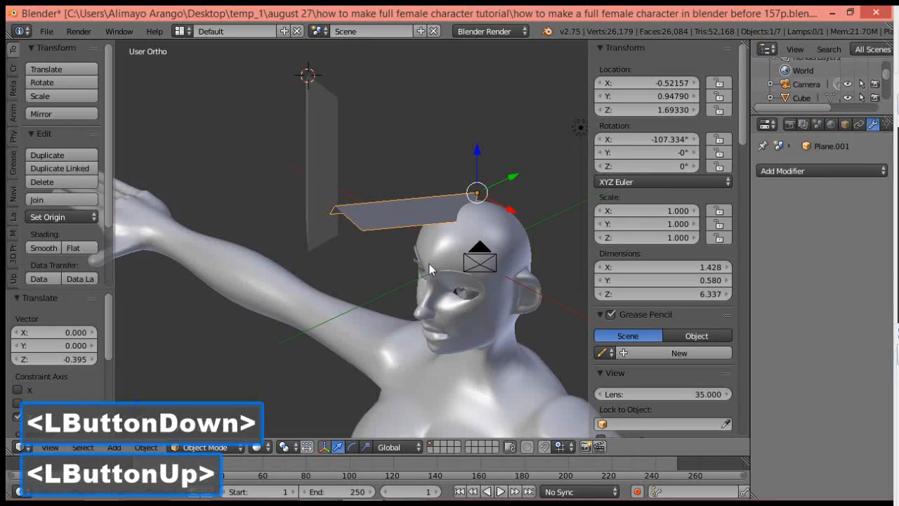
Shift the copied strip about 0.386 along X towards the head's centre and rotate it about -6.6° around Z.
{"action": "middle_click_drag", "start_coordinate": [429, 263], "coordinate": [490, 249]}
{"action": "middle_click_drag", "start_coordinate": [361, 272], "coordinate": [435, 229]}
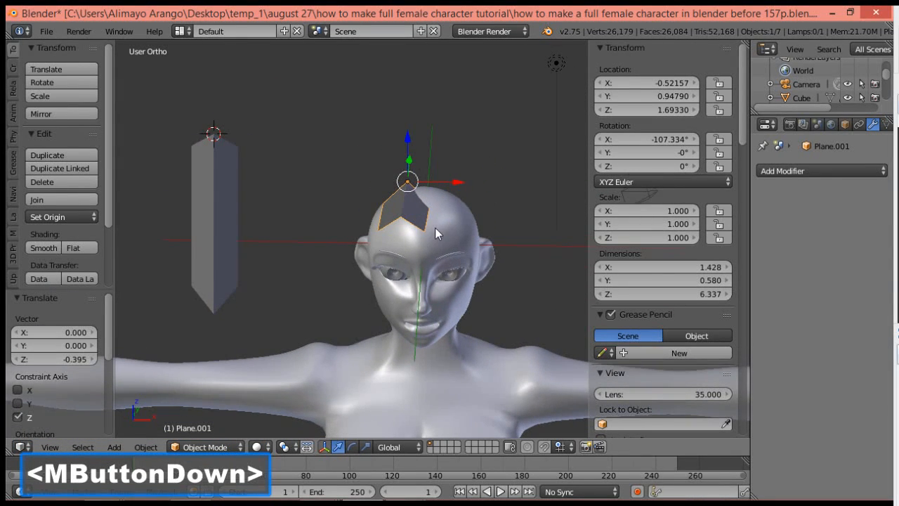
{"action": "left_click_drag", "start_coordinate": [450, 185], "coordinate": [471, 191]}
{"action": "key", "text": "r"}
{"action": "key", "text": "z"}
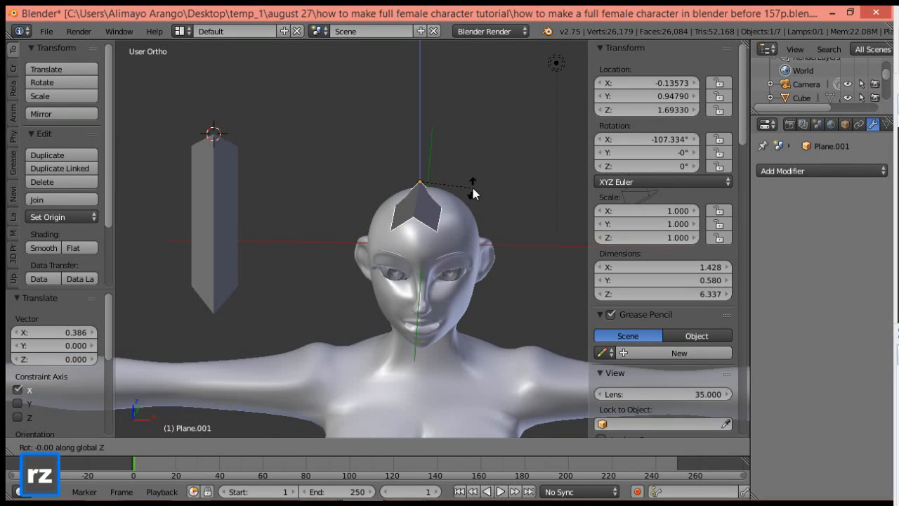
{"action": "left_click", "coordinate": [467, 197]}
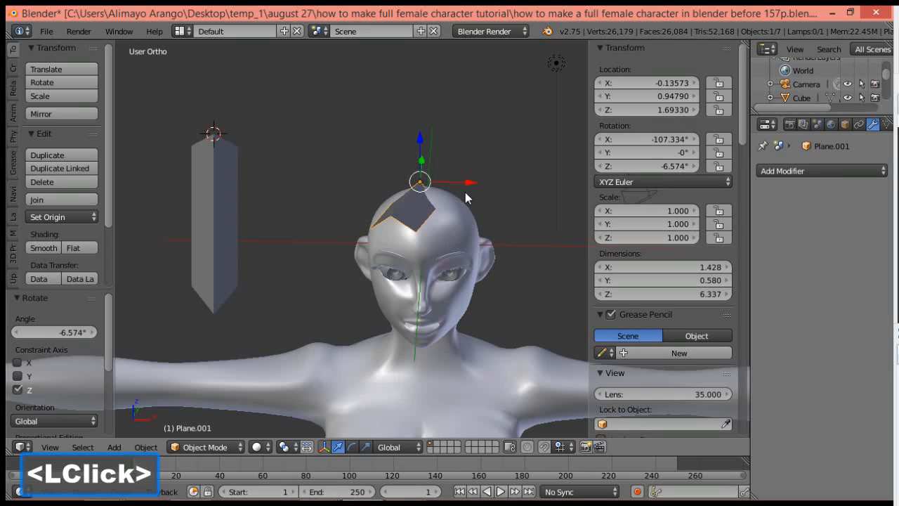
Rotate the copied strip about another -3.5° around Z and save the file as the version ending in 158p.
{"action": "key", "text": "r"}
{"action": "key", "text": "z"}
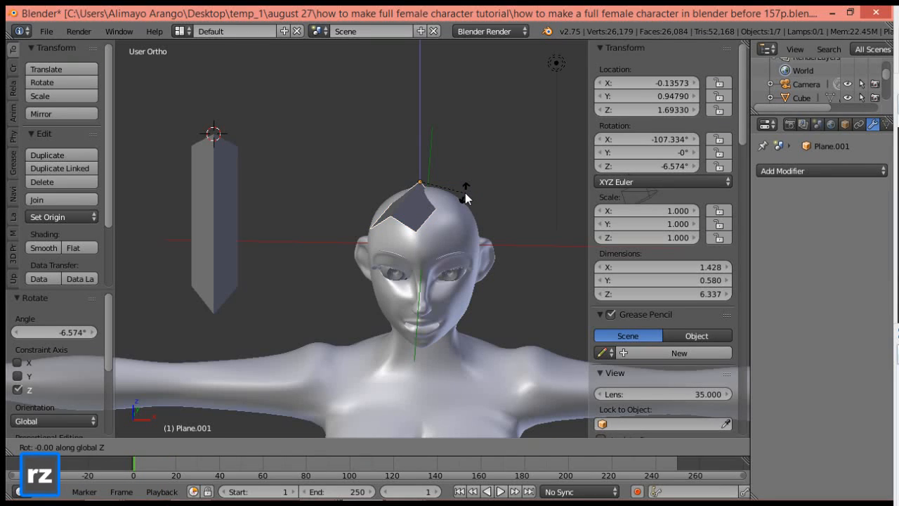
{"action": "left_click", "coordinate": [464, 196]}
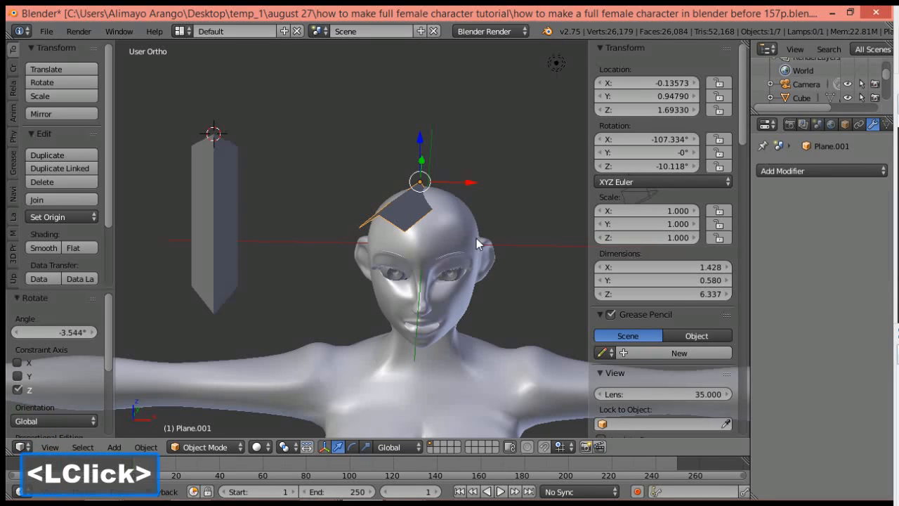
{"action": "left_click", "coordinate": [371, 12]}
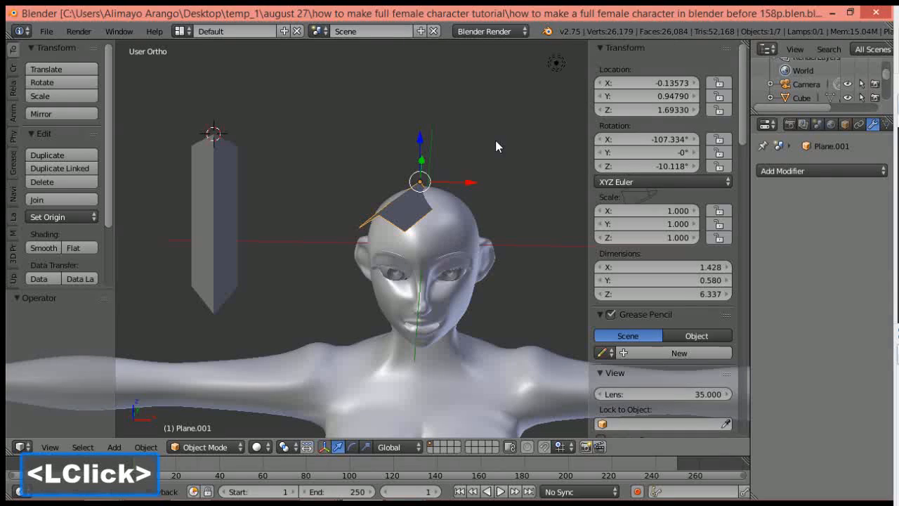
In Edit Mode, select the copied strip's whole mesh and add a Subdivision Surface modifier with cage editing enabled, view level 1 and render level 2.
{"action": "left_click", "coordinate": [217, 445]}
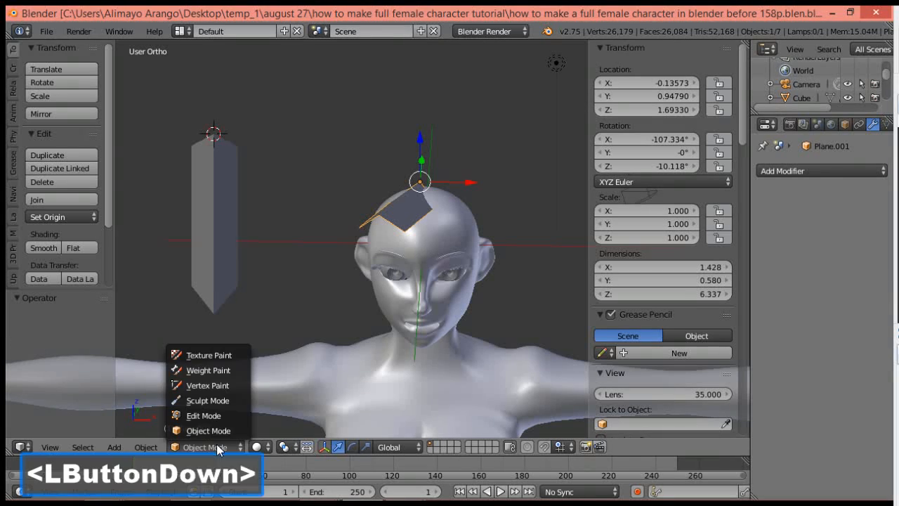
{"action": "left_click", "coordinate": [217, 417]}
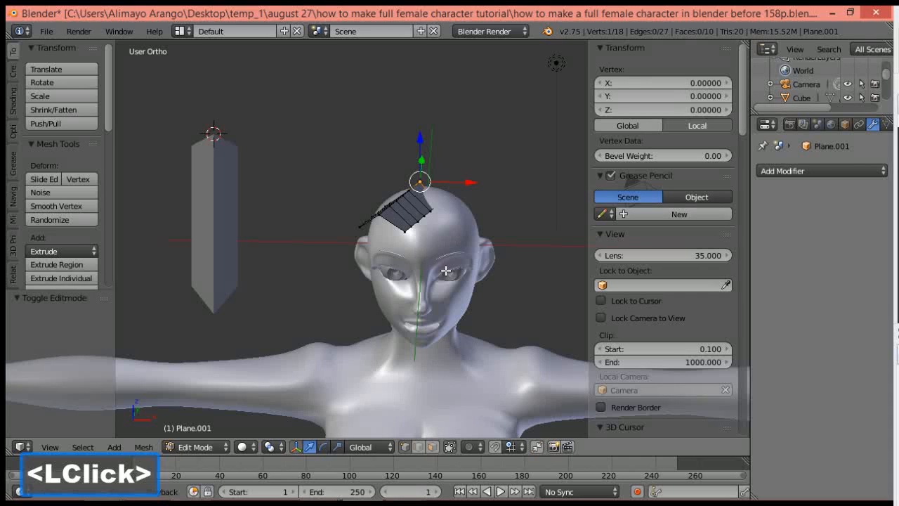
{"action": "key", "text": "a"}
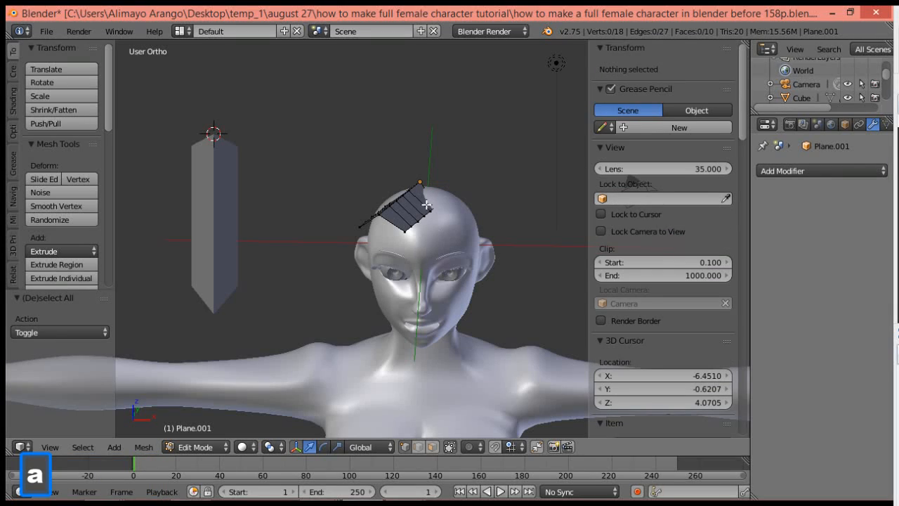
{"action": "key", "text": "a"}
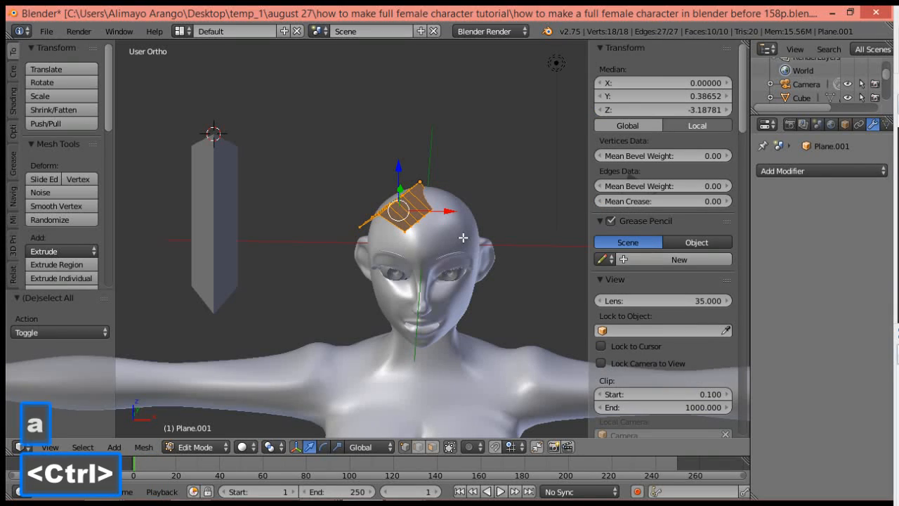
{"action": "key", "text": "ctrl+2"}
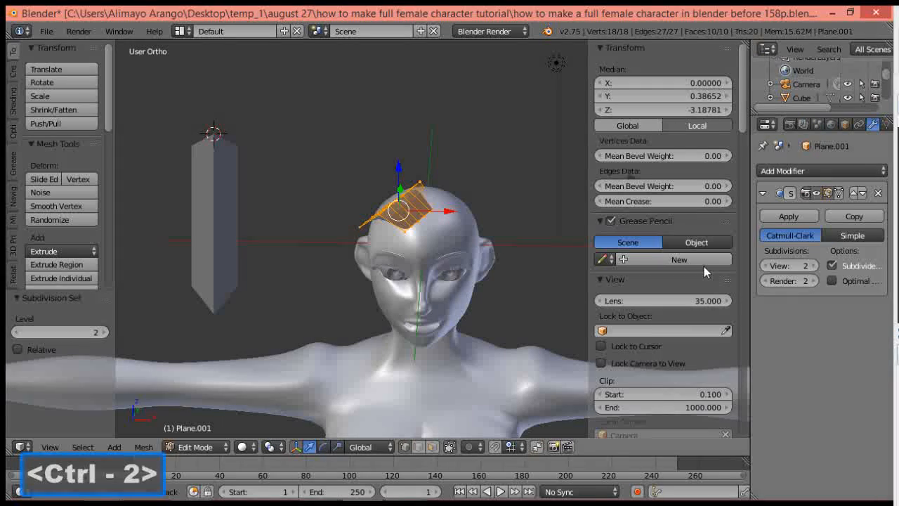
{"action": "left_click", "coordinate": [840, 194]}
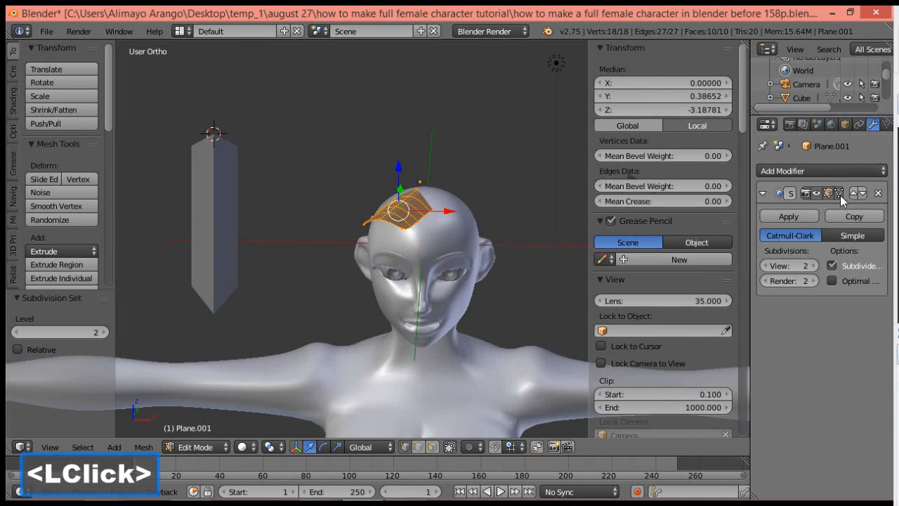
{"action": "left_click", "coordinate": [766, 267]}
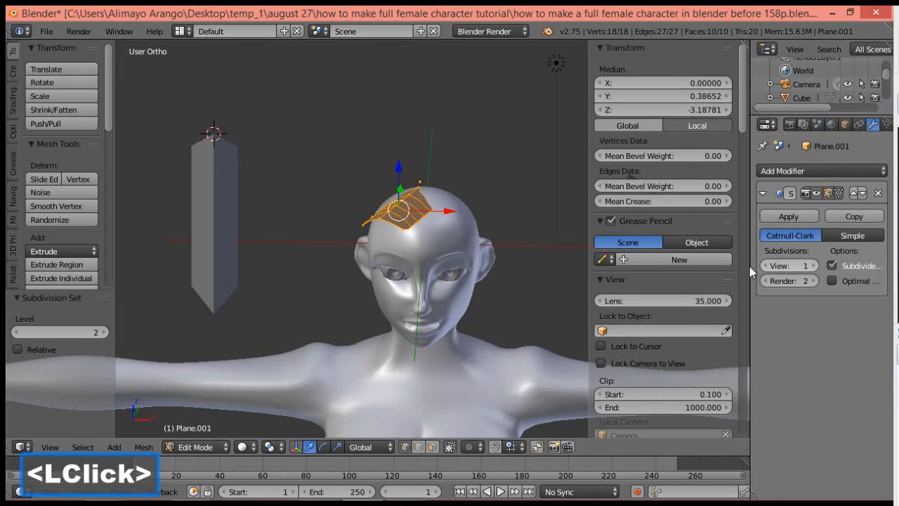
Enable proportional editing with smooth falloff, enlarge its radius, and move the strip's front tip vertex slightly, about 0.02 along X and -0.083 along Y.
{"action": "middle_click_drag", "start_coordinate": [323, 309], "coordinate": [459, 313]}
{"action": "left_click", "coordinate": [481, 197]}
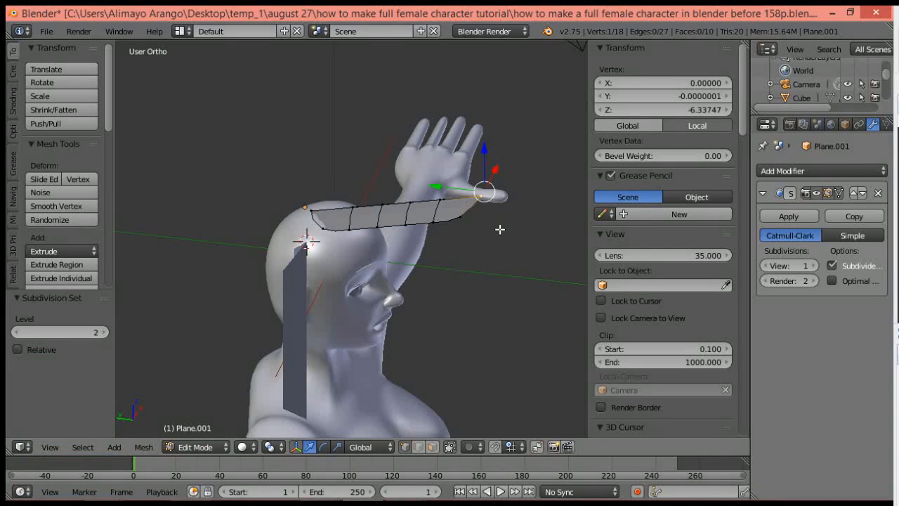
{"action": "key", "text": "o"}
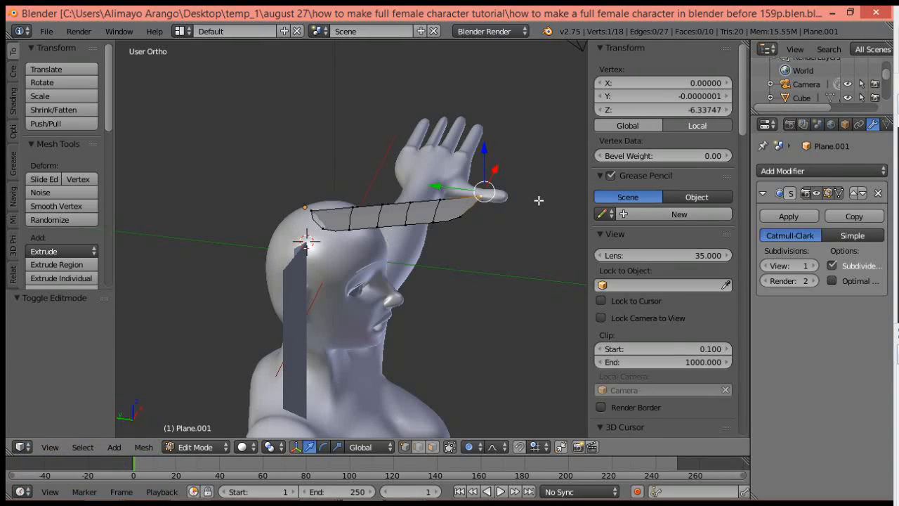
{"action": "key", "text": "g"}
{"action": "scroll", "coordinate": [538, 200], "scroll_direction": "down", "scroll_amount": 7}
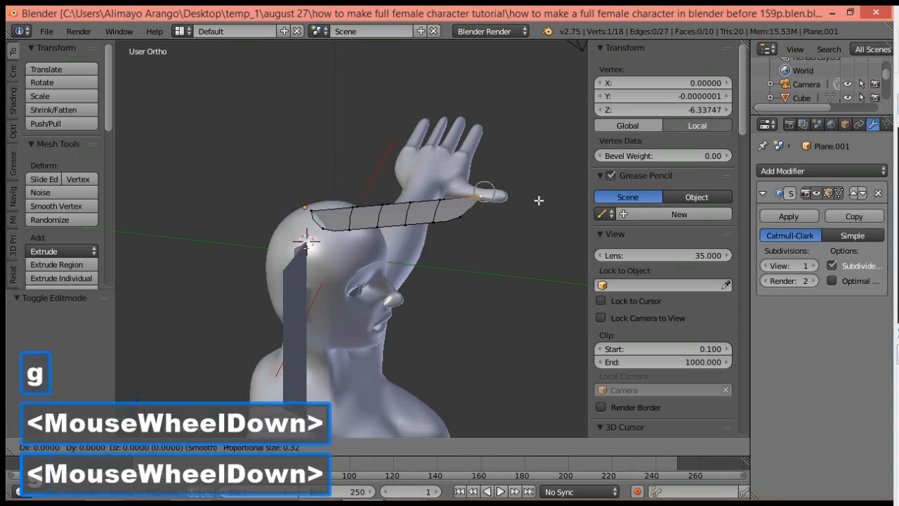
{"action": "scroll", "coordinate": [538, 200], "scroll_direction": "down", "scroll_amount": 2}
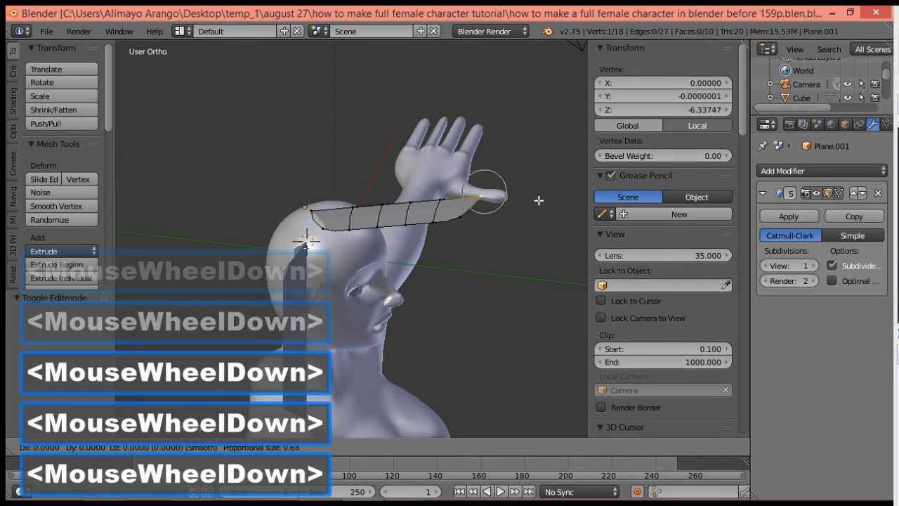
{"action": "scroll", "coordinate": [539, 200], "scroll_direction": "down", "scroll_amount": 3}
{"action": "left_click", "coordinate": [538, 200]}
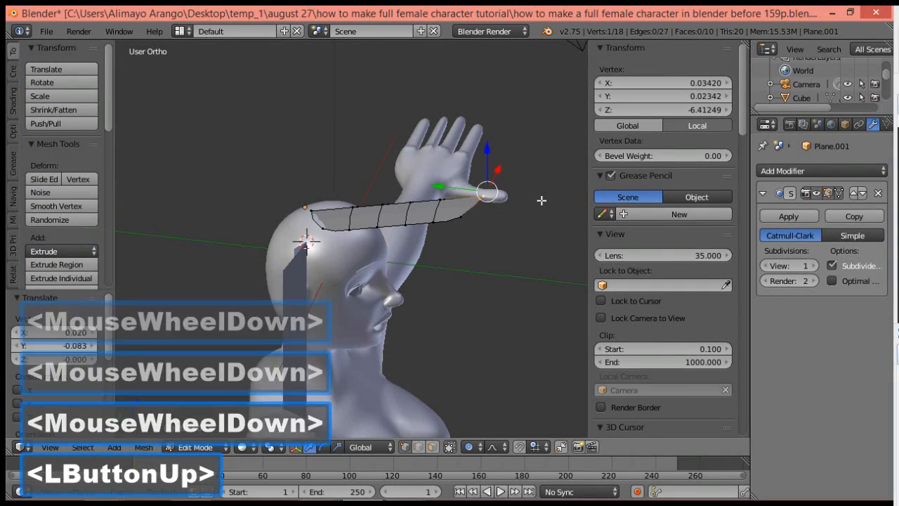
Taper the copied strip towards its front tip by scaling to about 0.266 with a smooth proportional radius of about 6.12.
{"action": "middle_click_drag", "start_coordinate": [537, 219], "coordinate": [486, 282]}
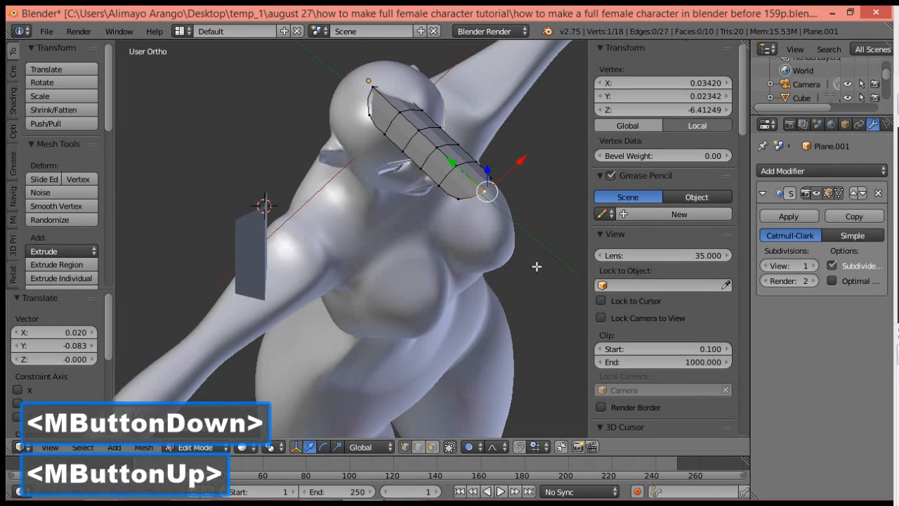
{"action": "key", "text": "s"}
{"action": "scroll", "coordinate": [527, 256], "scroll_direction": "down", "scroll_amount": 8}
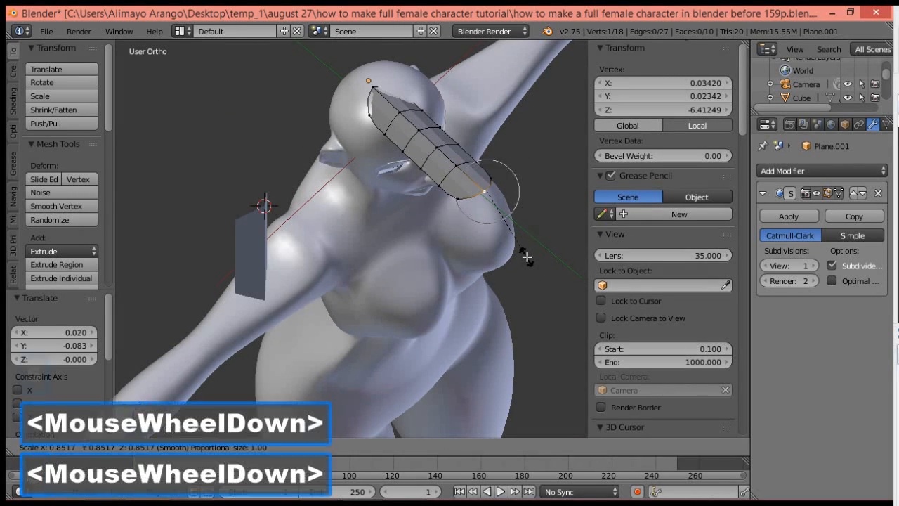
{"action": "scroll", "coordinate": [523, 245], "scroll_direction": "down", "scroll_amount": 7}
{"action": "scroll", "coordinate": [523, 246], "scroll_direction": "down", "scroll_amount": 4}
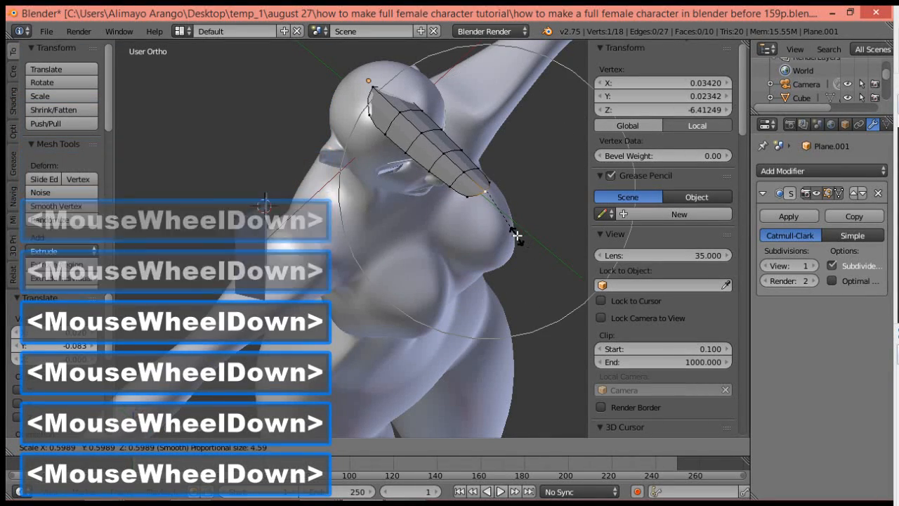
{"action": "scroll", "coordinate": [509, 223], "scroll_direction": "down", "scroll_amount": 1}
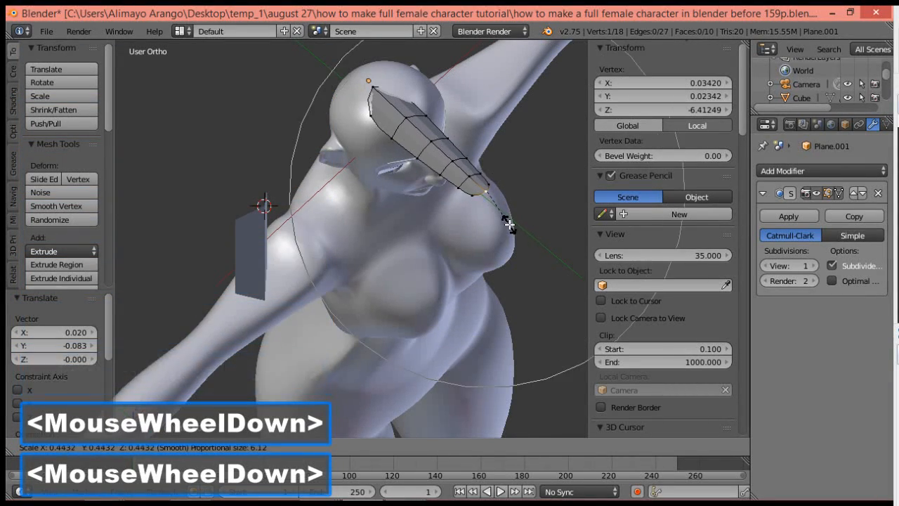
{"action": "scroll", "coordinate": [509, 222], "scroll_direction": "down", "scroll_amount": 1}
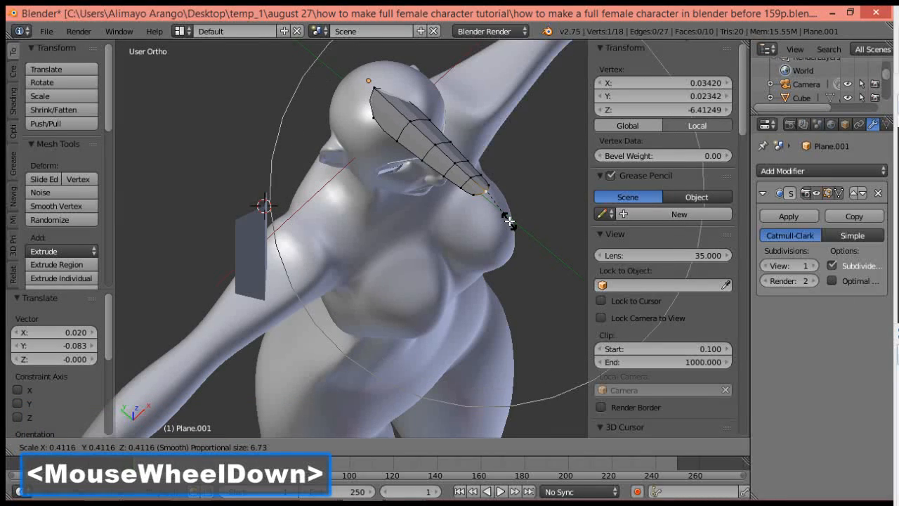
{"action": "scroll", "coordinate": [509, 221], "scroll_direction": "up", "scroll_amount": 1}
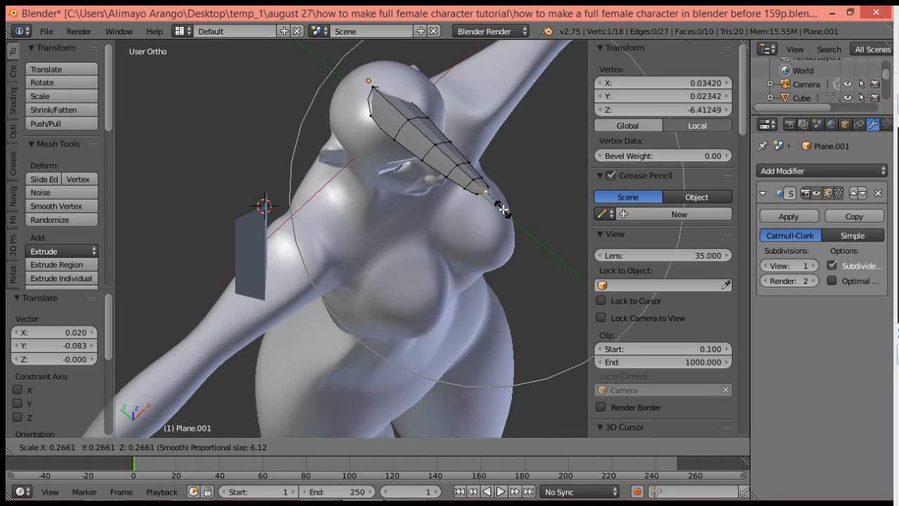
{"action": "left_click", "coordinate": [503, 209]}
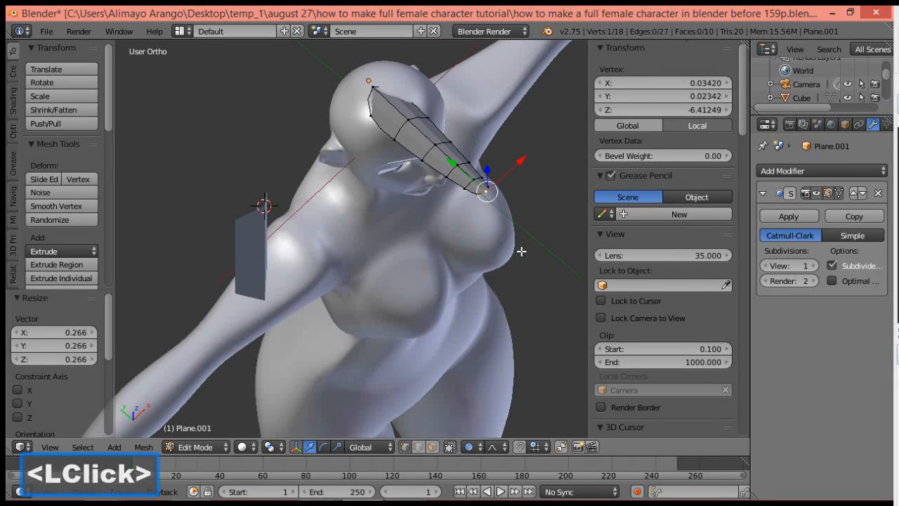
Bend the strip down over the forehead by moving its tip about -1.933 X, 1.678 Y, -3.415 Z with a reduced proportional radius.
{"action": "middle_click_drag", "start_coordinate": [531, 251], "coordinate": [504, 247]}
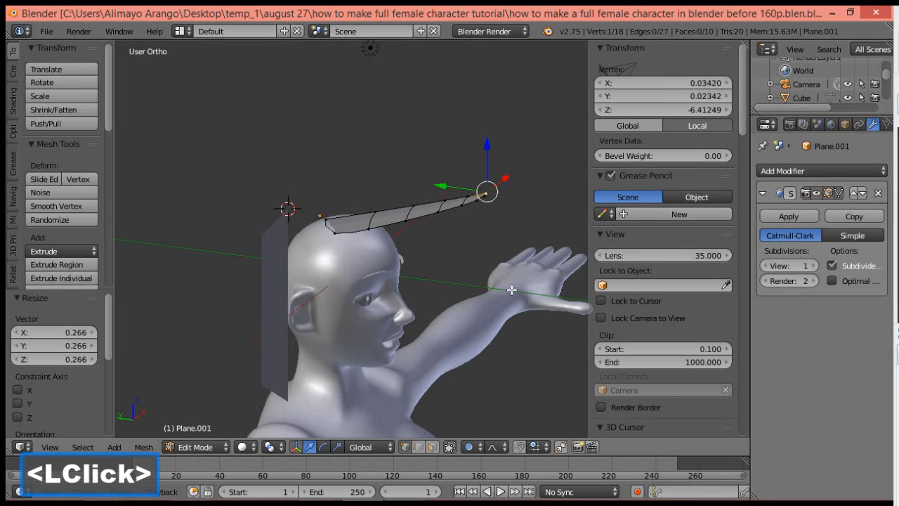
{"action": "key", "text": "g"}
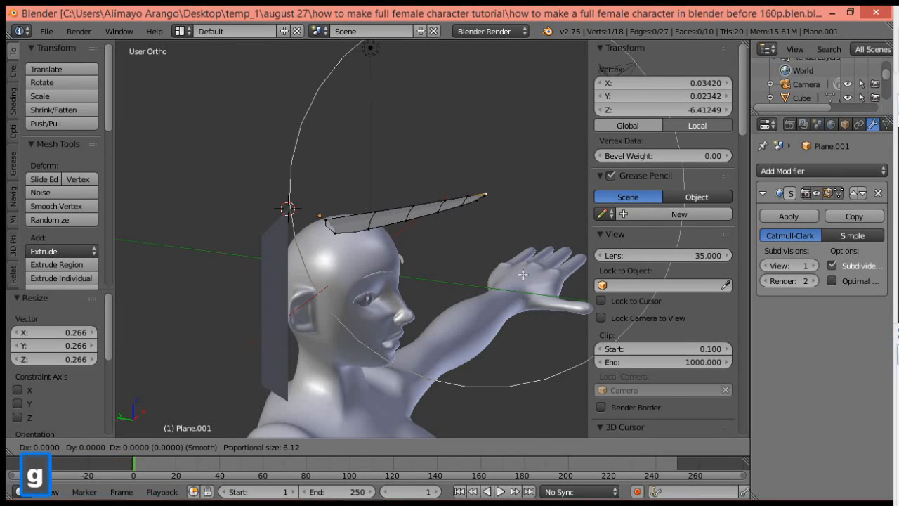
{"action": "scroll", "coordinate": [523, 274], "scroll_direction": "up", "scroll_amount": 10}
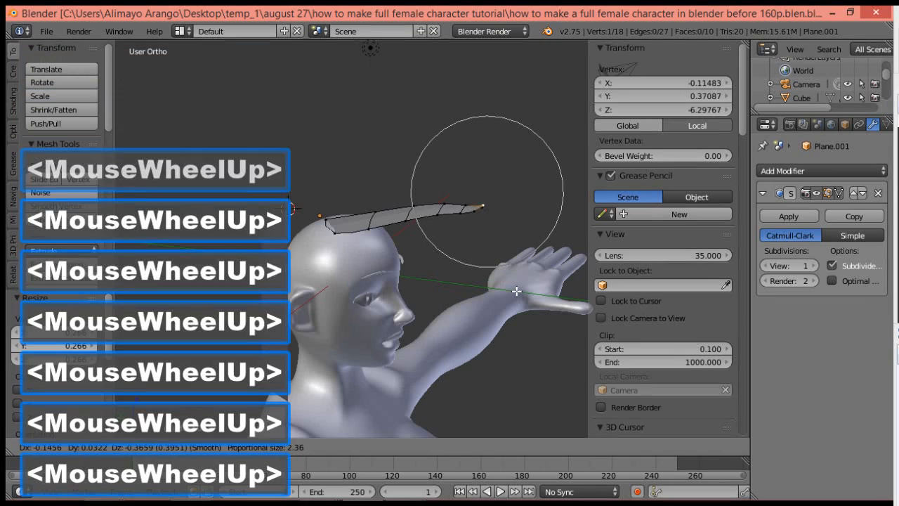
{"action": "scroll", "coordinate": [471, 370], "scroll_direction": "down", "scroll_amount": 6}
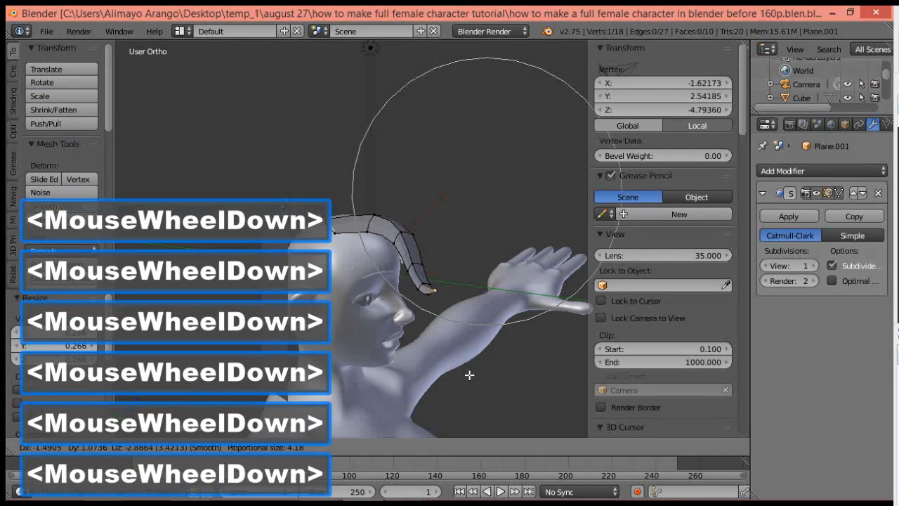
{"action": "left_click", "coordinate": [453, 388]}
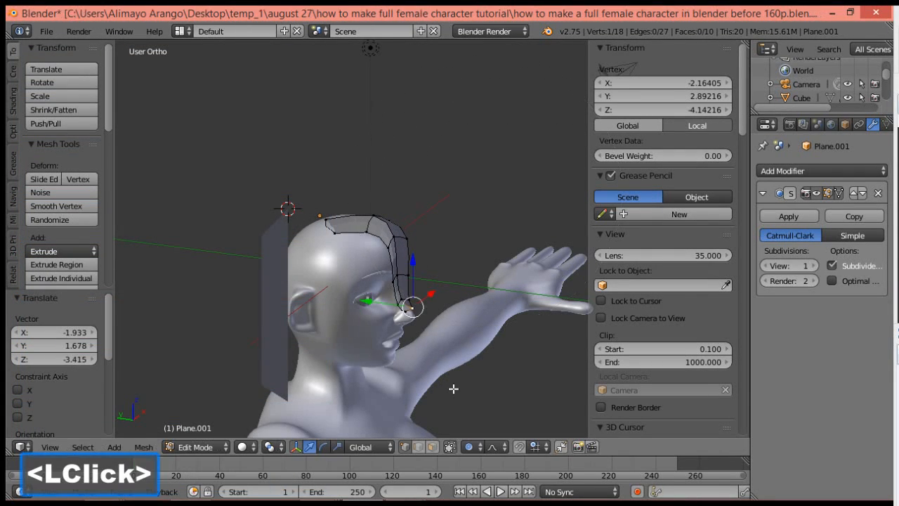
Move the strip's tip about 1.52 along X towards the face, using a proportional radius of about 2.85.
{"action": "middle_click_drag", "start_coordinate": [487, 344], "coordinate": [428, 350]}
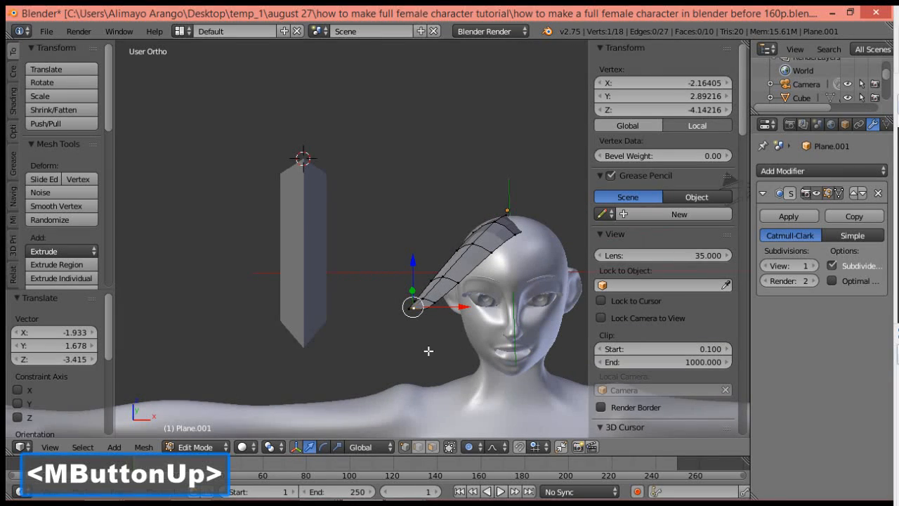
{"action": "key", "text": "g"}
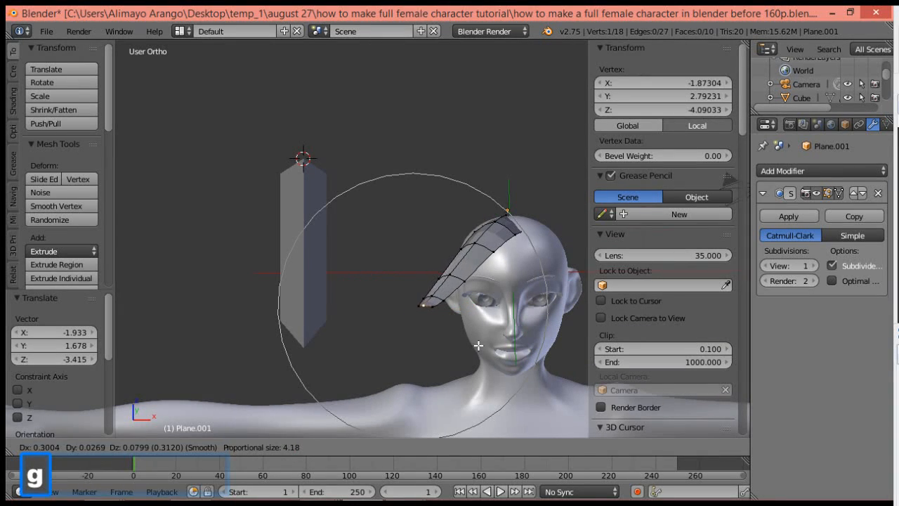
{"action": "scroll", "coordinate": [483, 344], "scroll_direction": "up", "scroll_amount": 2}
{"action": "scroll", "coordinate": [485, 346], "scroll_direction": "up", "scroll_amount": 2}
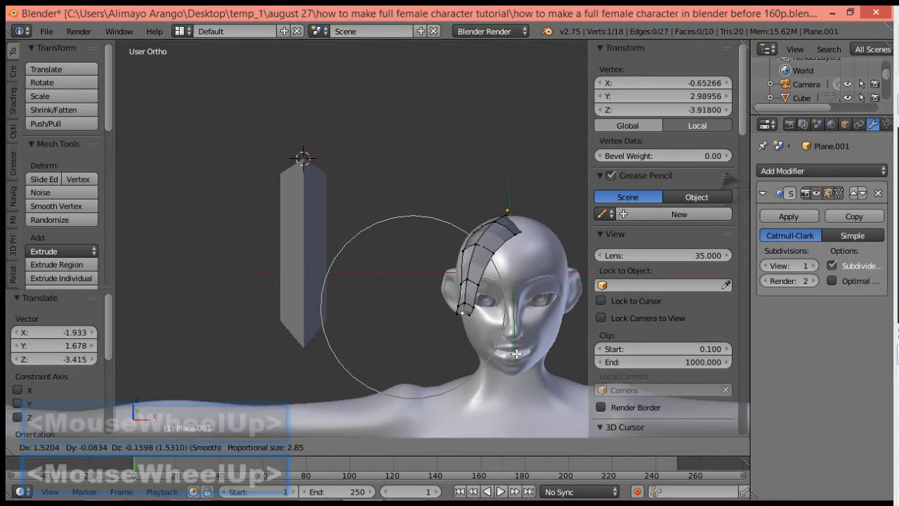
{"action": "left_click", "coordinate": [505, 355]}
Pull the strip's tip back towards the face, about 1.212 along Y and -0.417 along Z, with a proportional radius of about 4.59.
{"action": "middle_click_drag", "start_coordinate": [380, 344], "coordinate": [483, 315]}
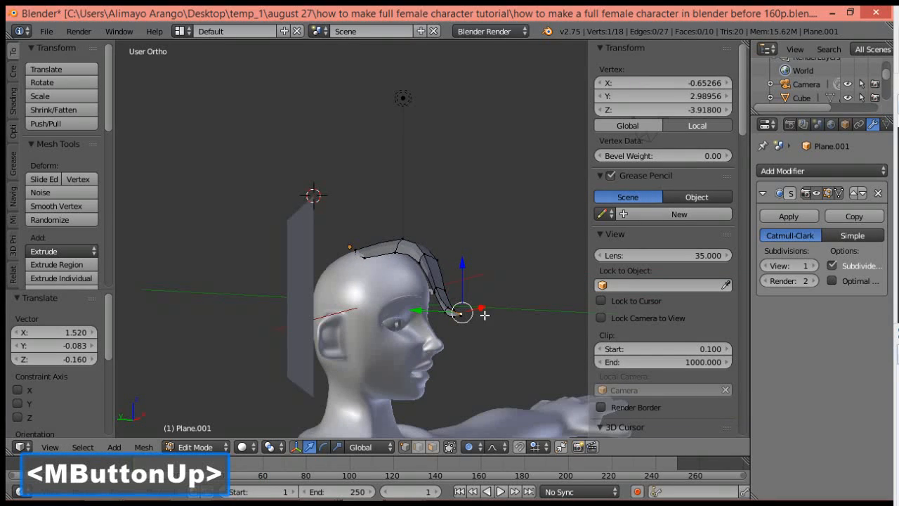
{"action": "middle_click_drag", "start_coordinate": [400, 328], "coordinate": [448, 338]}
{"action": "scroll", "coordinate": [448, 338], "scroll_direction": "up", "scroll_amount": 2}
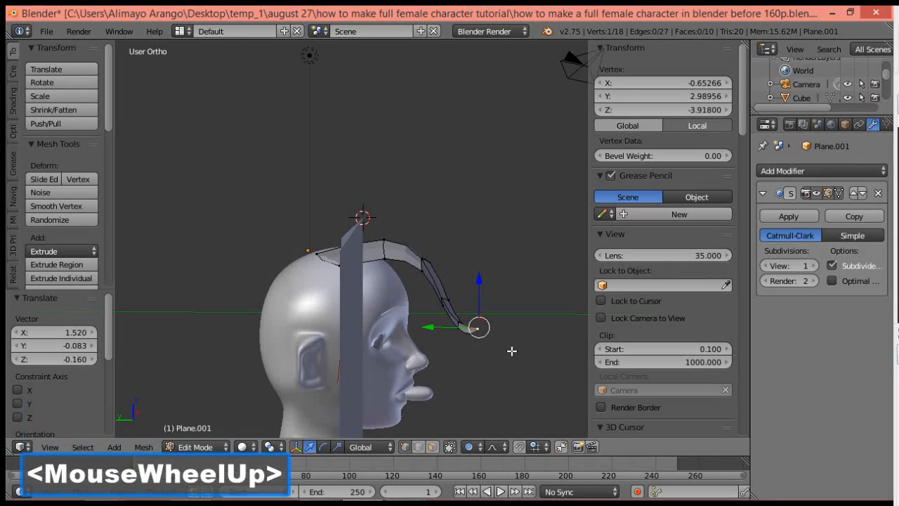
{"action": "key", "text": "g"}
{"action": "scroll", "coordinate": [476, 363], "scroll_direction": "down", "scroll_amount": 3}
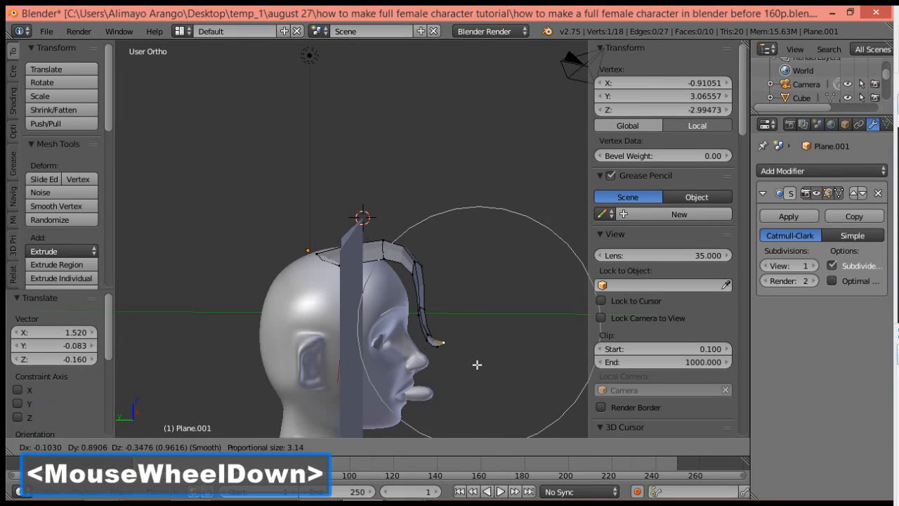
{"action": "scroll", "coordinate": [477, 364], "scroll_direction": "down", "scroll_amount": 3}
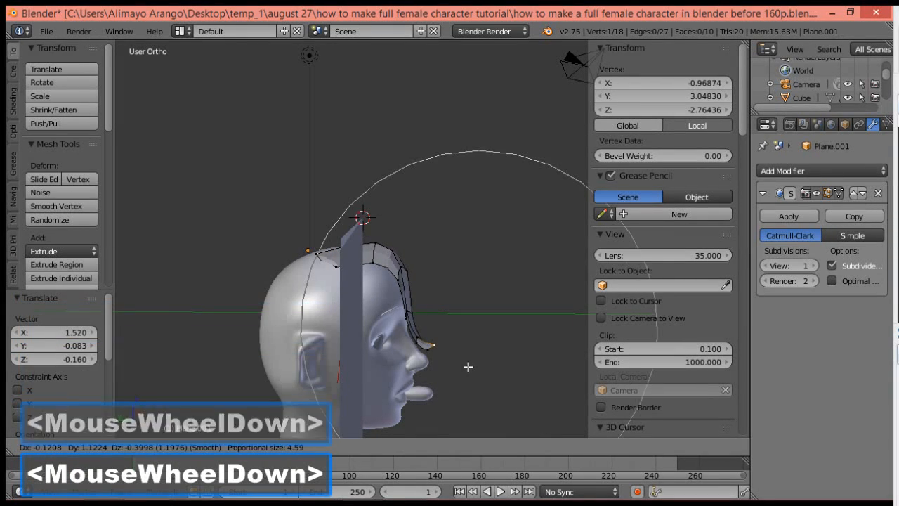
{"action": "left_click", "coordinate": [464, 366]}
Hide the original flat hair strip in Object Mode and return to Edit Mode on the strip lying on the head.
{"action": "mouse_move", "coordinate": [492, 331]}
{"action": "middle_mouse_down"}
{"action": "mouse_move", "coordinate": [405, 358]}
{"action": "mouse_move", "coordinate": [313, 344]}
{"action": "mouse_move", "coordinate": [332, 323]}
{"action": "mouse_move", "coordinate": [474, 329]}
{"action": "middle_mouse_up"}
{"action": "scroll", "coordinate": [425, 344], "scroll_direction": "up", "scroll_amount": 2}
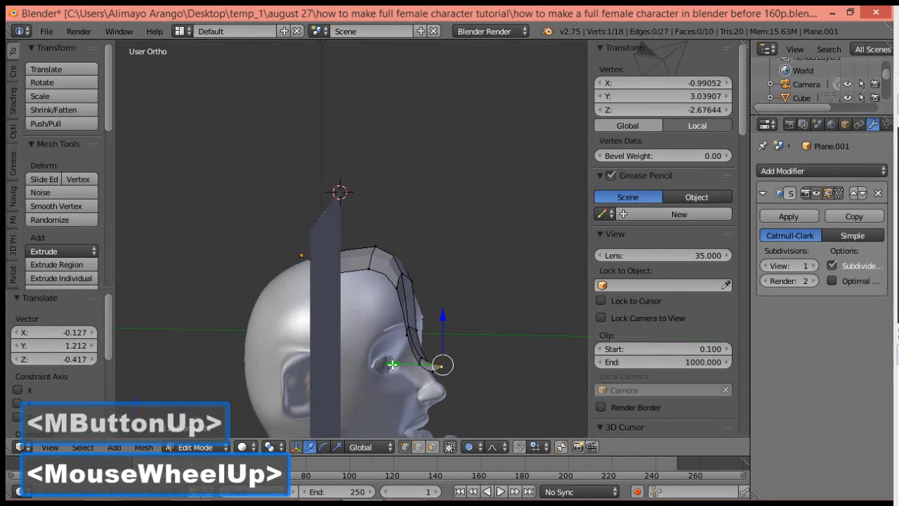
{"action": "scroll", "coordinate": [418, 359], "scroll_direction": "down", "scroll_amount": 2}
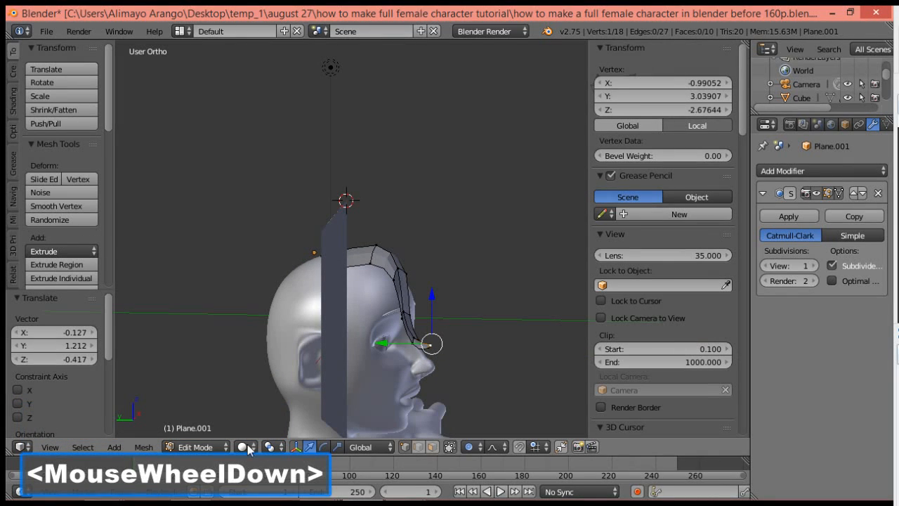
{"action": "left_click", "coordinate": [209, 444]}
{"action": "left_click", "coordinate": [203, 429]}
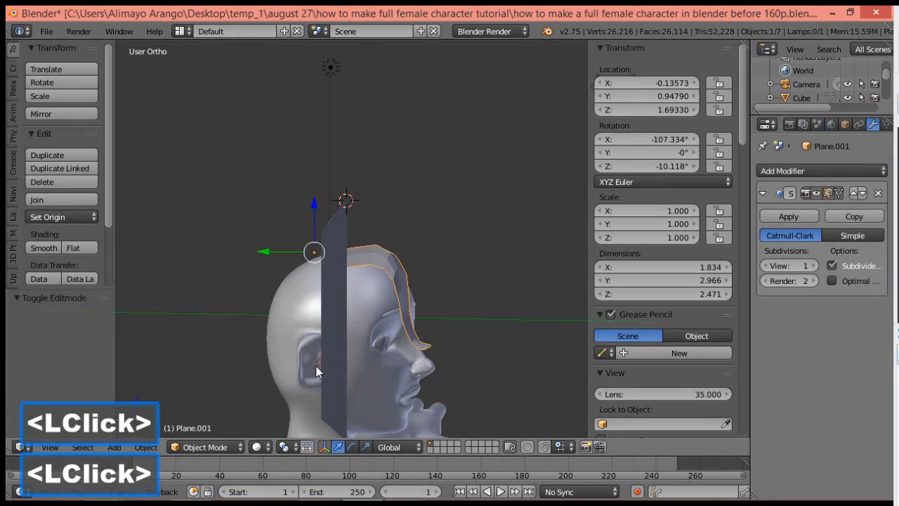
{"action": "left_click", "coordinate": [332, 347]}
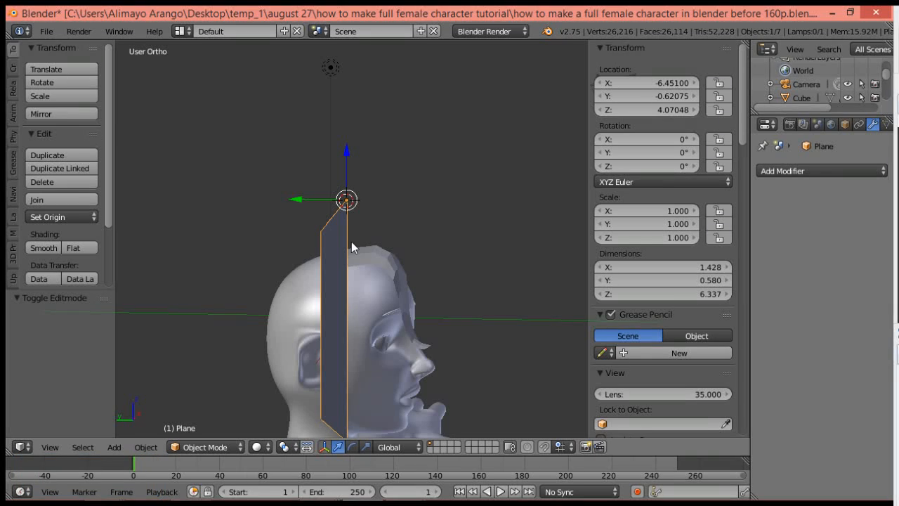
{"action": "key", "text": "h"}
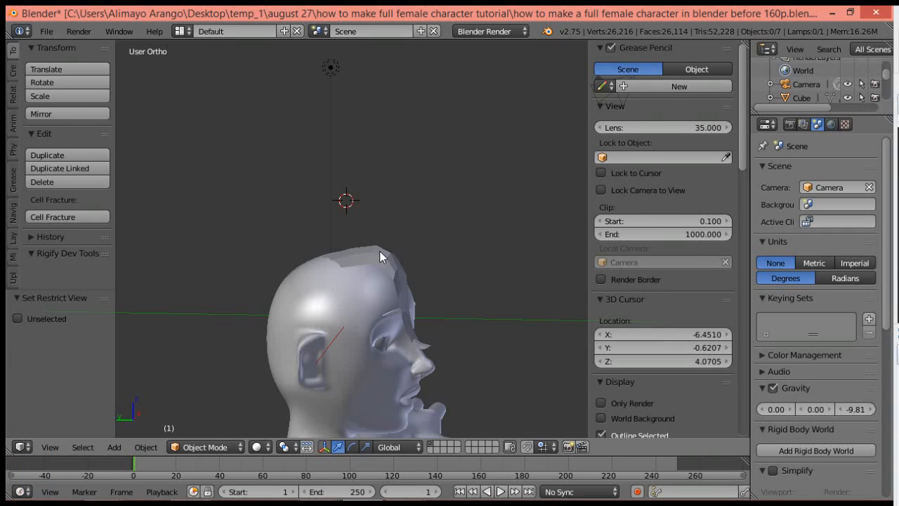
{"action": "left_click", "coordinate": [379, 256]}
{"action": "left_click", "coordinate": [223, 445]}
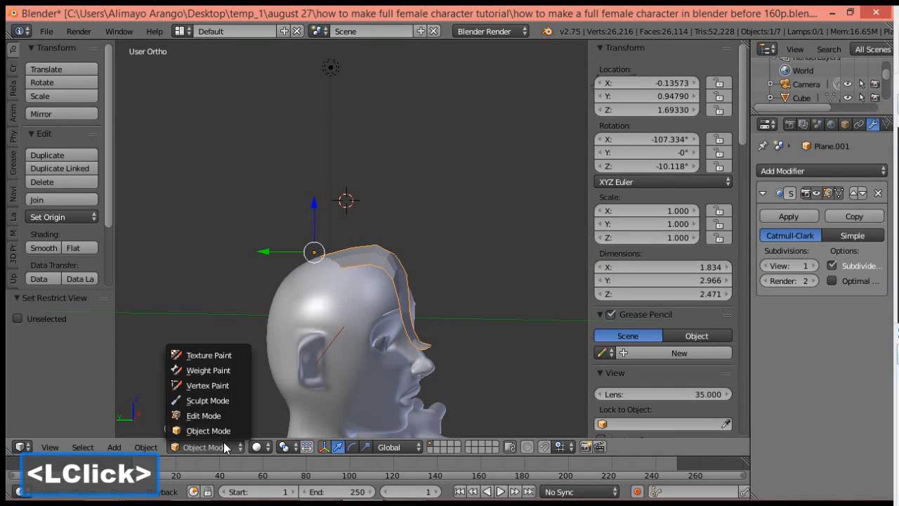
{"action": "left_click", "coordinate": [223, 412]}
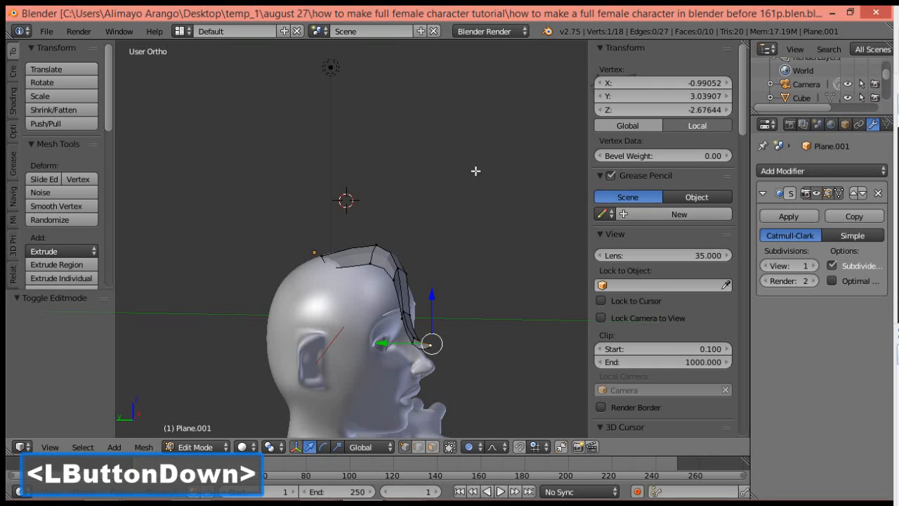
Move the strip's tip closer to the face, about 0.314 X, 0.441 Y, -0.624 Z, with a proportional radius of about 4.18.
{"action": "middle_click_drag", "start_coordinate": [476, 170], "coordinate": [441, 198]}
{"action": "middle_click_drag", "start_coordinate": [361, 261], "coordinate": [444, 192]}
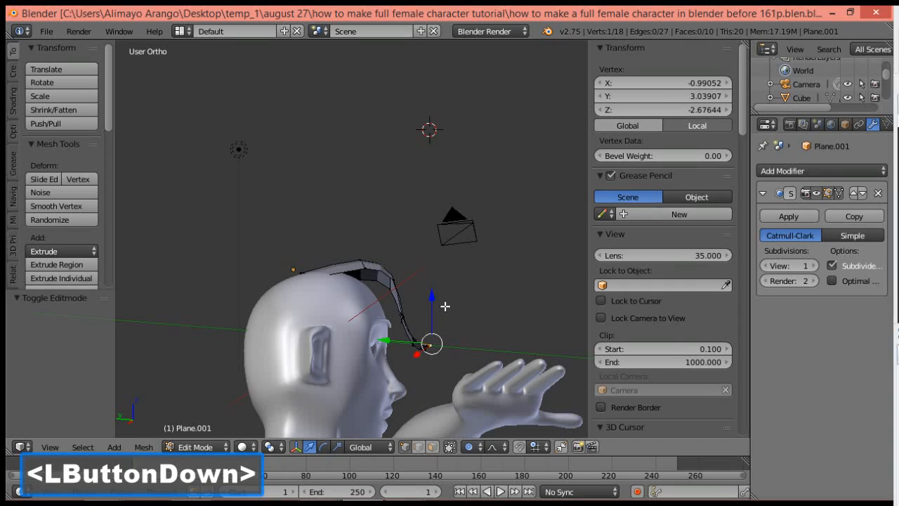
{"action": "key", "text": "g"}
{"action": "scroll", "coordinate": [446, 305], "scroll_direction": "up", "scroll_amount": 5}
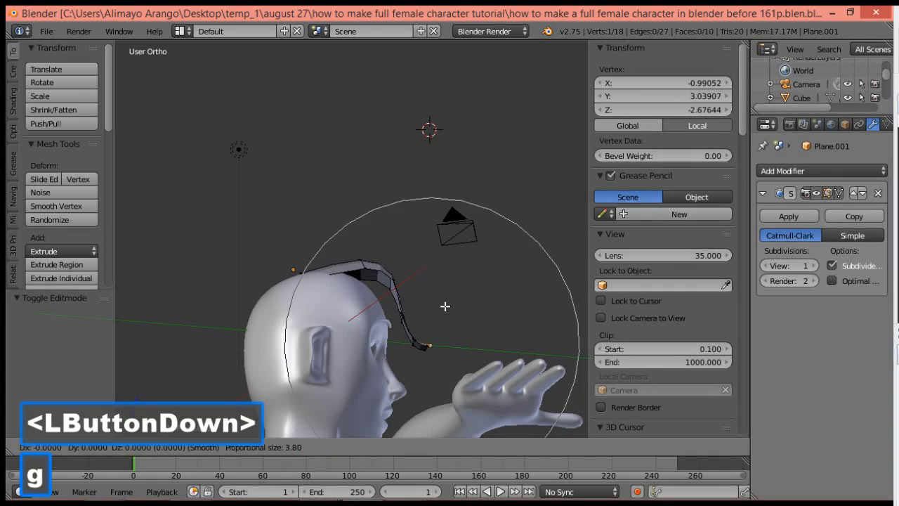
{"action": "scroll", "coordinate": [431, 330], "scroll_direction": "down", "scroll_amount": 3}
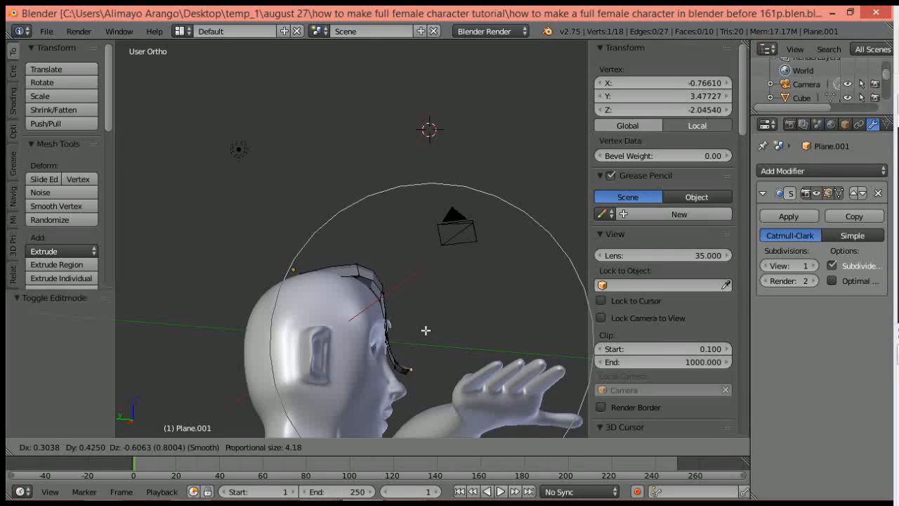
{"action": "left_click", "coordinate": [425, 331]}
Shift the strip's tip slightly outwards from the eye, about -0.176 along X, with proportional editing.
{"action": "middle_click_drag", "start_coordinate": [439, 308], "coordinate": [296, 349]}
{"action": "middle_click_drag", "start_coordinate": [469, 340], "coordinate": [438, 360]}
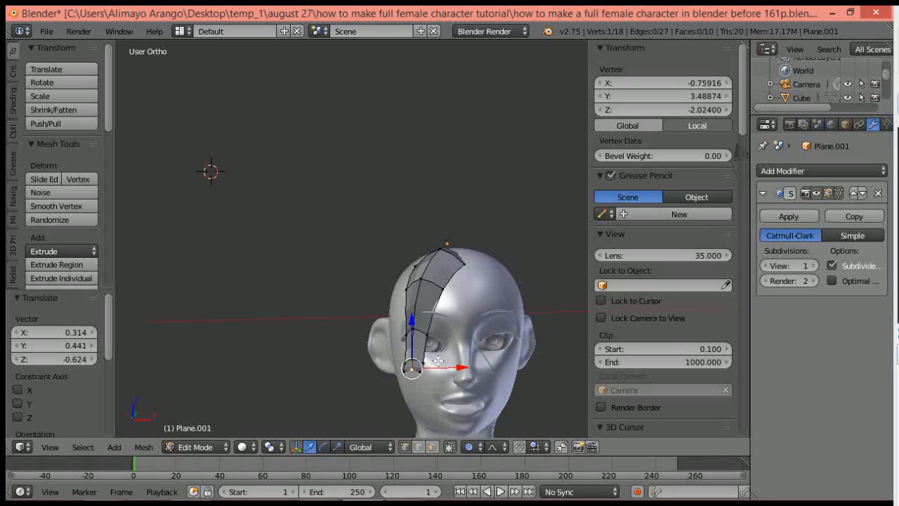
{"action": "key", "text": "g"}
{"action": "left_click", "coordinate": [488, 353]}
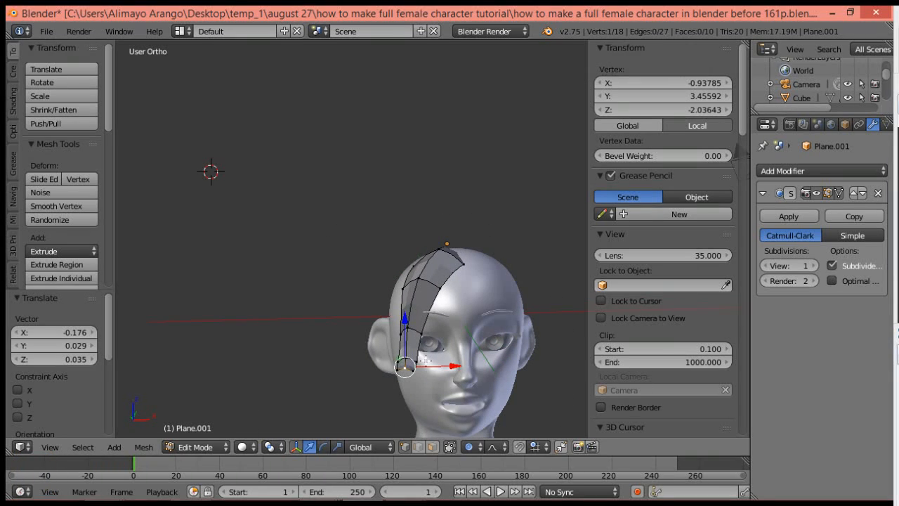
Shrink the proportional radius and tuck only the strip's tip against the cheek, about 0.466 along Y and -0.461 along Z.
{"action": "middle_click_drag", "start_coordinate": [385, 346], "coordinate": [562, 340]}
{"action": "key", "text": "g"}
{"action": "scroll", "coordinate": [458, 349], "scroll_direction": "up", "scroll_amount": 10}
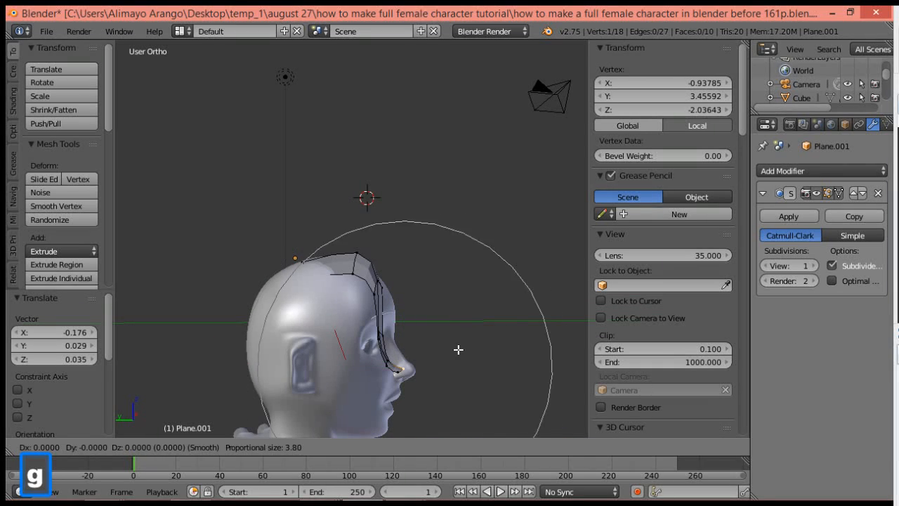
{"action": "scroll", "coordinate": [458, 349], "scroll_direction": "up", "scroll_amount": 4}
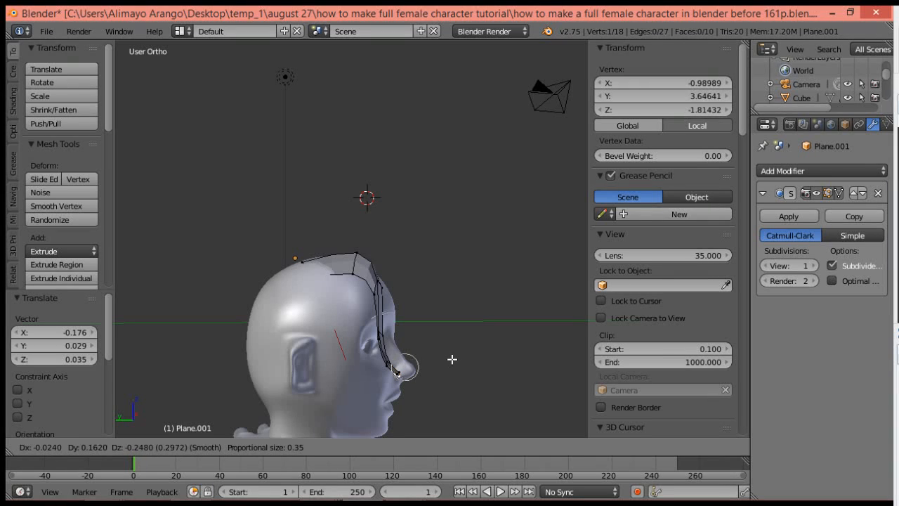
{"action": "scroll", "coordinate": [450, 361], "scroll_direction": "down", "scroll_amount": 3}
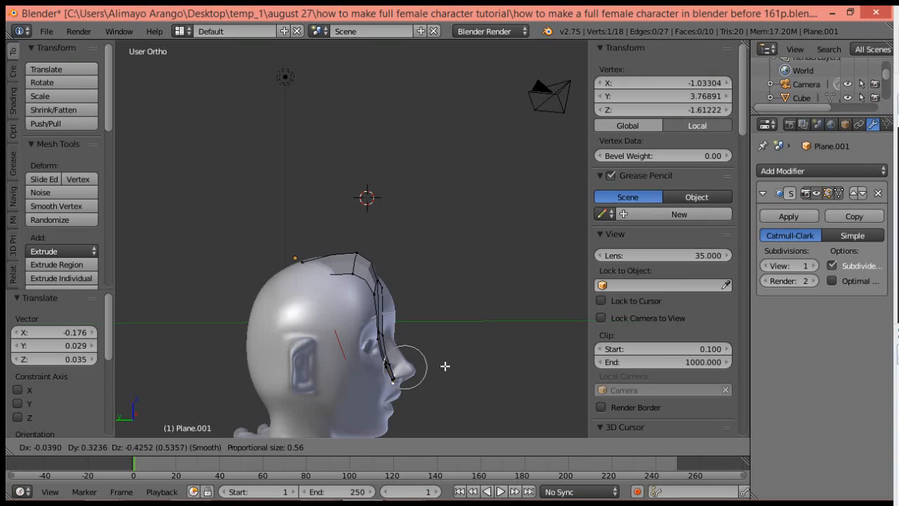
{"action": "scroll", "coordinate": [439, 367], "scroll_direction": "down", "scroll_amount": 1}
{"action": "left_click", "coordinate": [439, 368]}
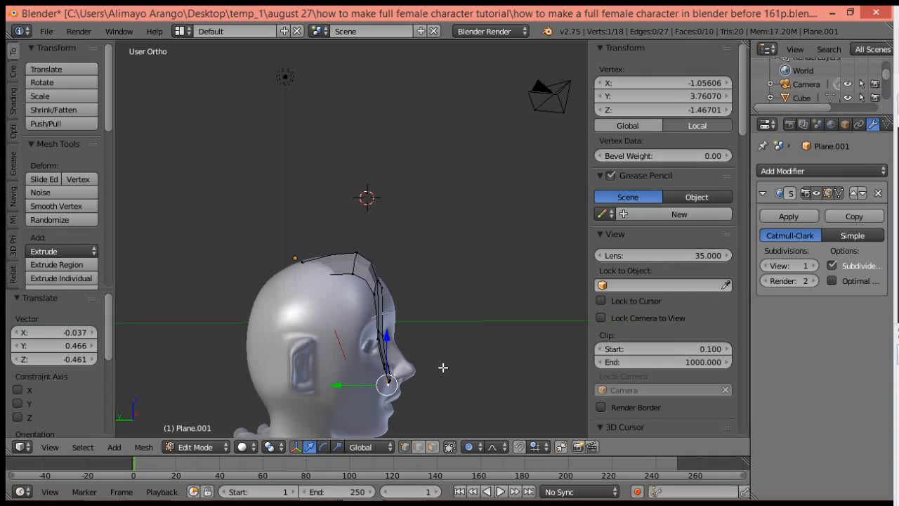
Disable proportional editing and raise the strip's lengthwise centre edge loop about 0.188 along Z.
{"action": "middle_click_drag", "start_coordinate": [479, 326], "coordinate": [329, 348]}
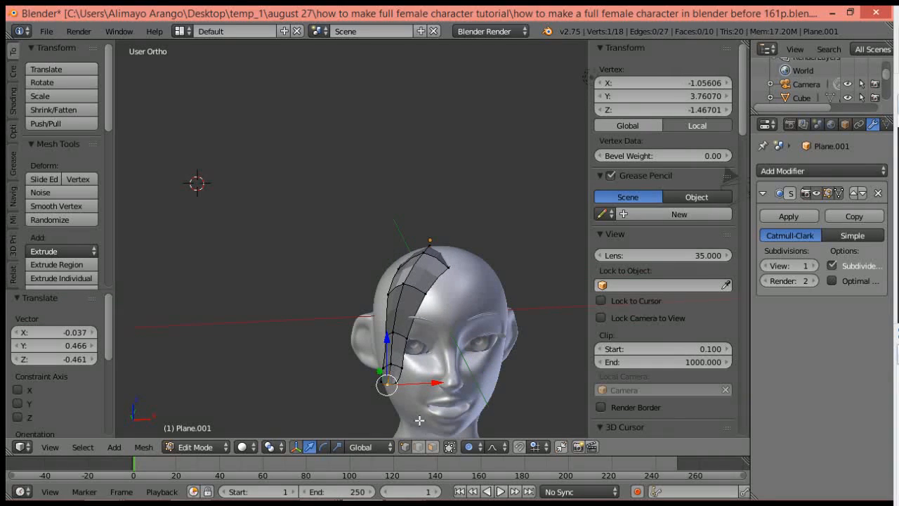
{"action": "key", "text": "a"}
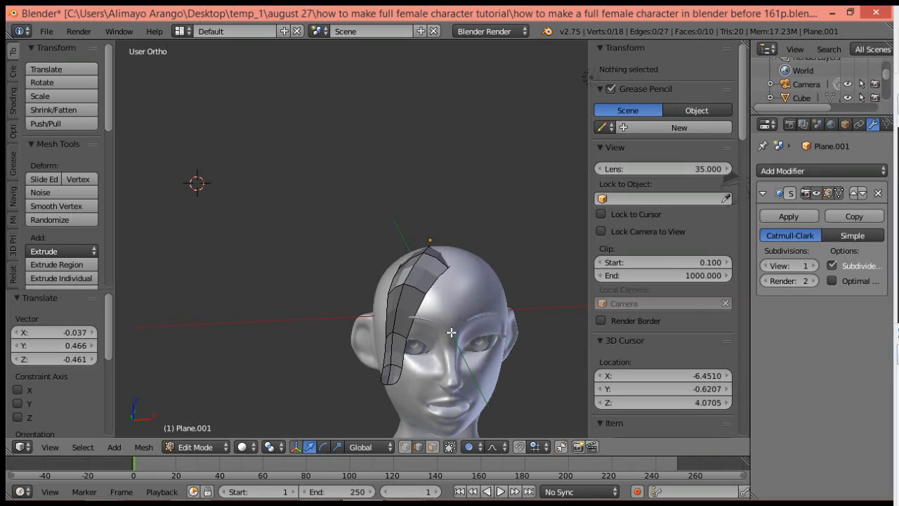
{"action": "key", "text": "o"}
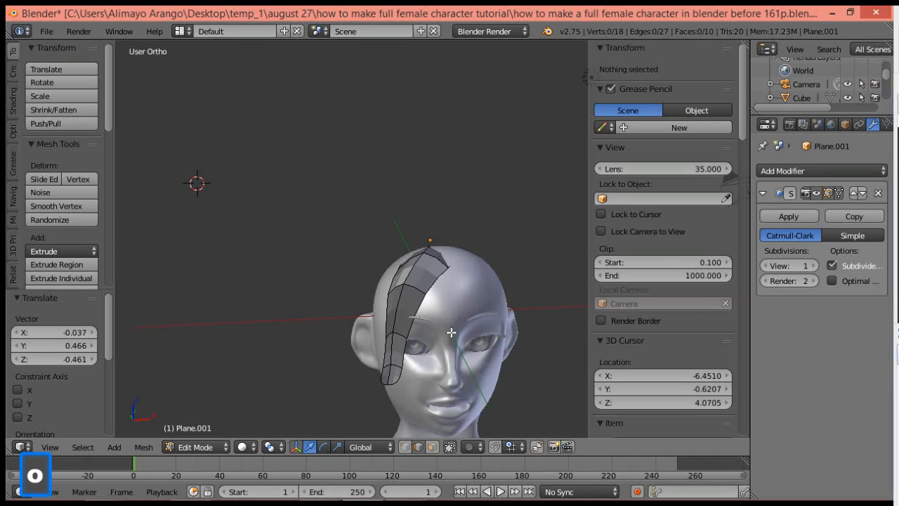
{"action": "key", "text": "alt"}
{"action": "right_click", "coordinate": [390, 374], "text": "alt"}
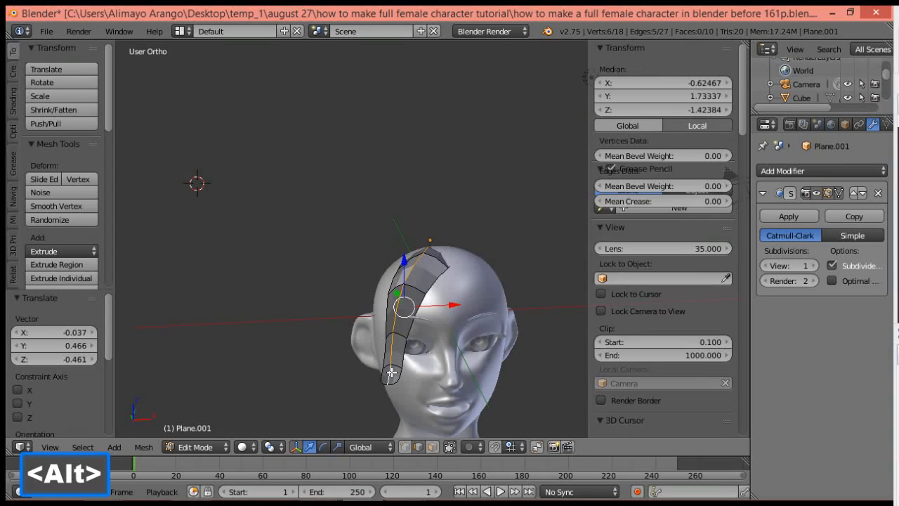
{"action": "key", "text": "g"}
{"action": "key", "text": "z"}
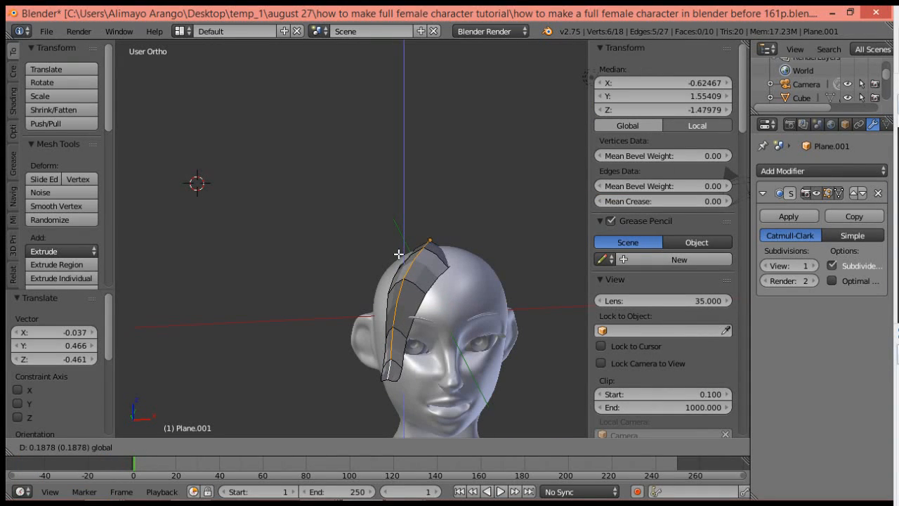
{"action": "left_click", "coordinate": [395, 254]}
Select the strip's centre edge segments one after another down to the tip.
{"action": "middle_click_drag", "start_coordinate": [451, 308], "coordinate": [425, 307]}
{"action": "right_click", "coordinate": [400, 317]}
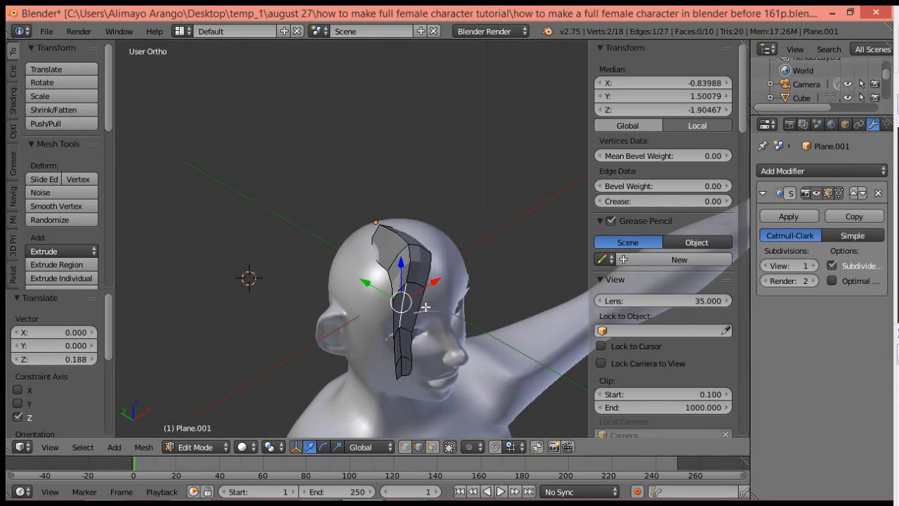
{"action": "left_click_drag", "start_coordinate": [379, 290], "coordinate": [377, 349]}
{"action": "right_click", "coordinate": [406, 343]}
{"action": "right_click", "coordinate": [406, 366]}
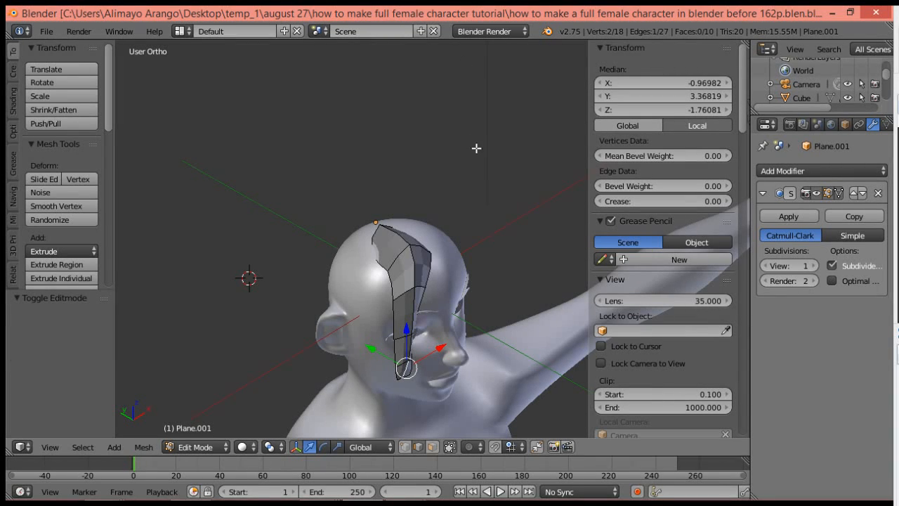
Apply smooth shading to the whole strip and return to Object Mode.
{"action": "middle_click_drag", "start_coordinate": [476, 149], "coordinate": [397, 155]}
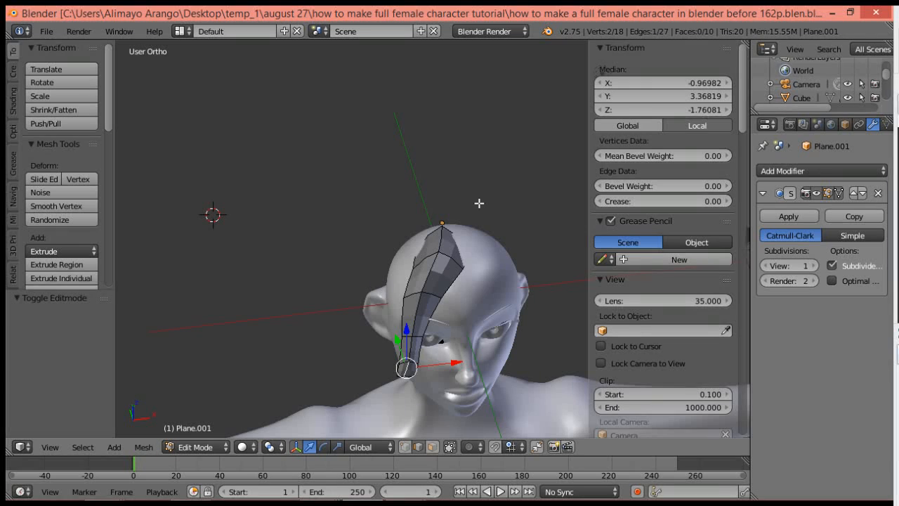
{"action": "key", "text": "a"}
{"action": "key", "text": "a"}
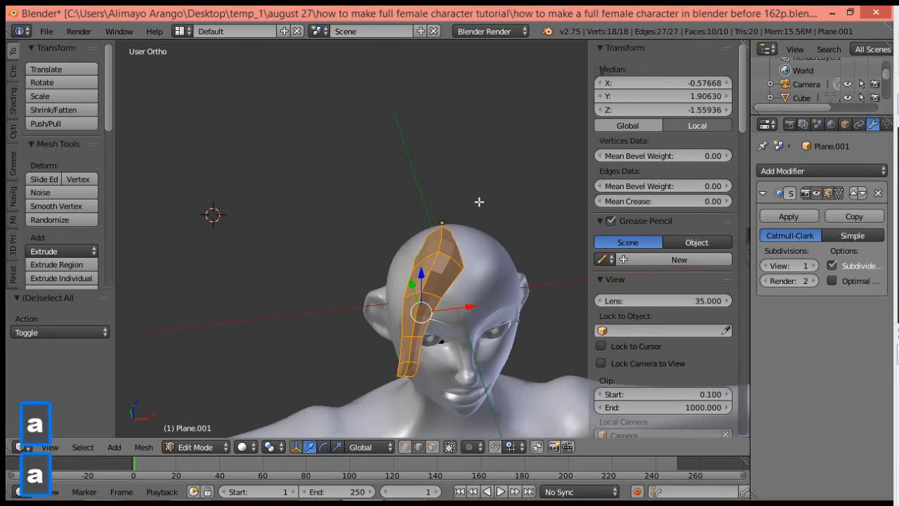
{"action": "key", "text": "z"}
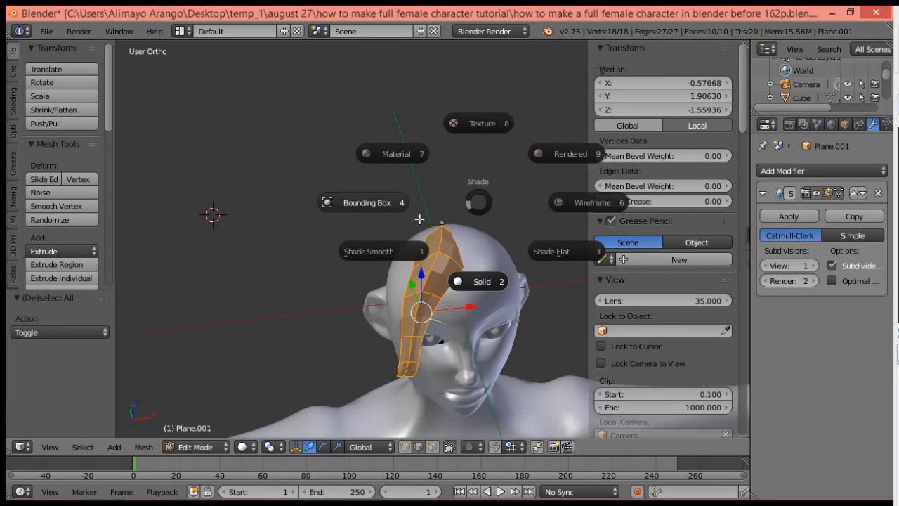
{"action": "left_click", "coordinate": [402, 246]}
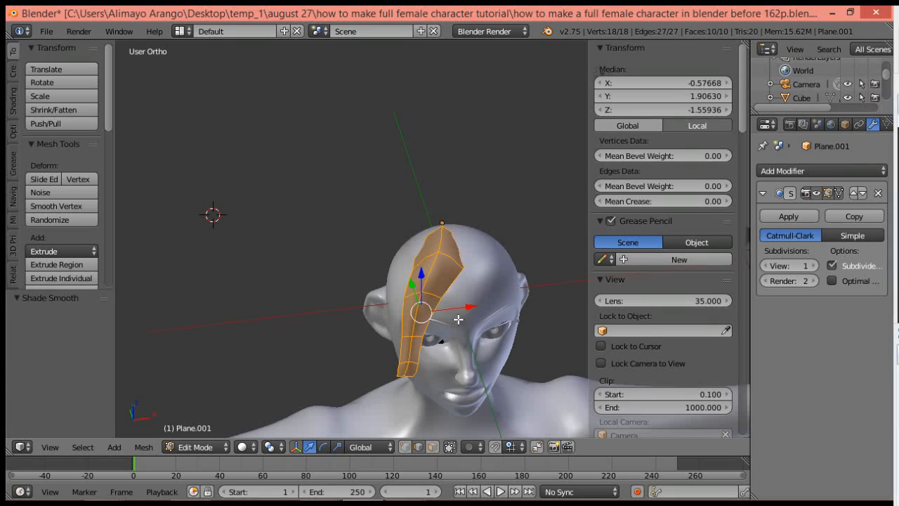
{"action": "left_click", "coordinate": [197, 446]}
{"action": "left_click", "coordinate": [208, 430]}
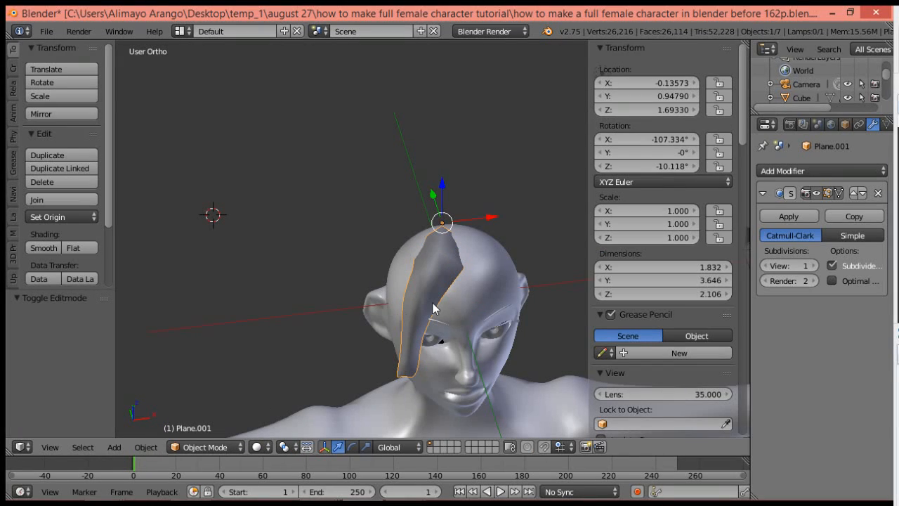
Duplicate the strip in place and rotate the copy about -20.7° around Z towards the ear.
{"action": "middle_click_drag", "start_coordinate": [363, 313], "coordinate": [422, 297]}
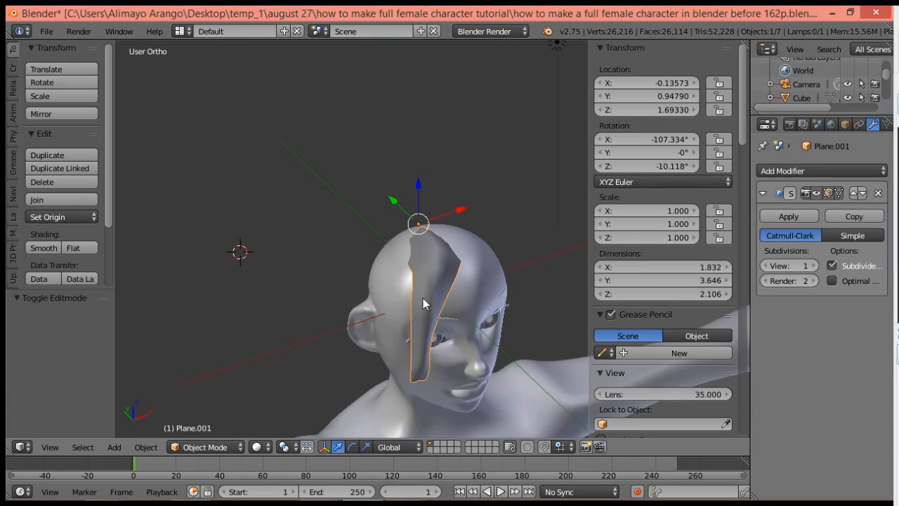
{"action": "key", "text": "shift+d"}
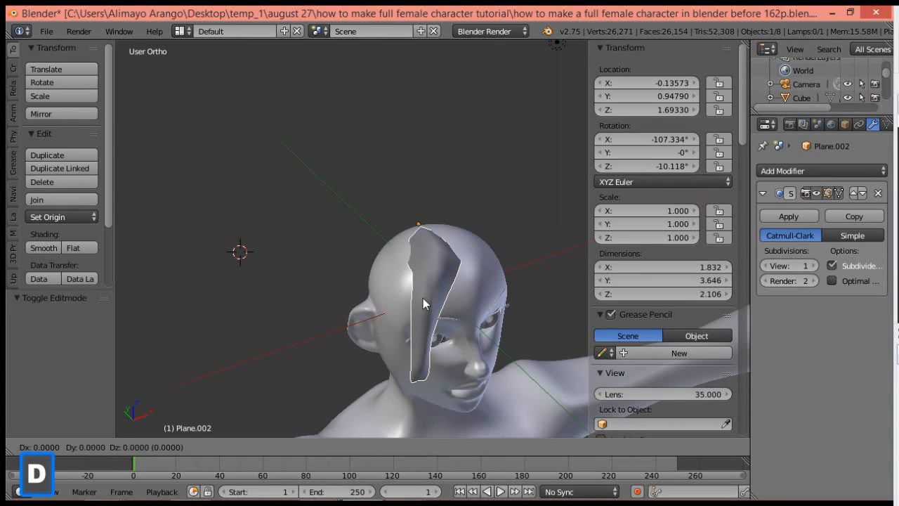
{"action": "right_click", "coordinate": [423, 302]}
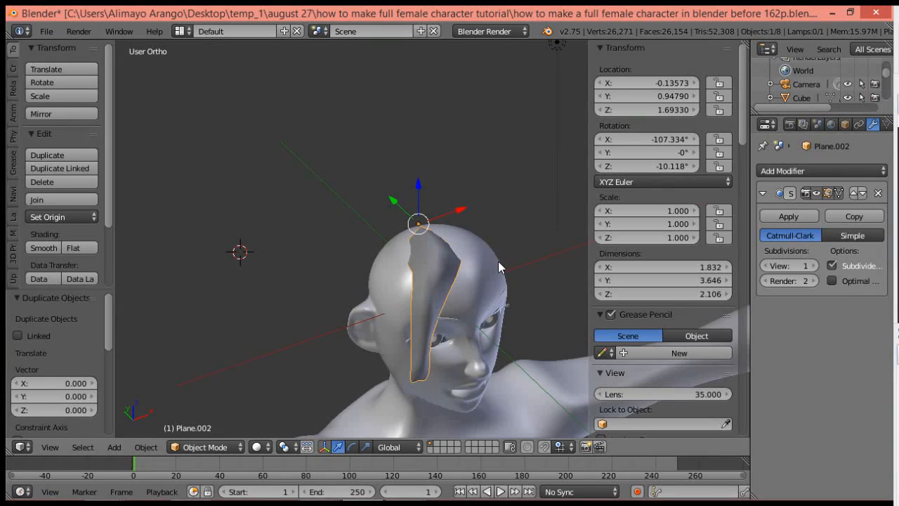
{"action": "key", "text": "r"}
{"action": "key", "text": "z"}
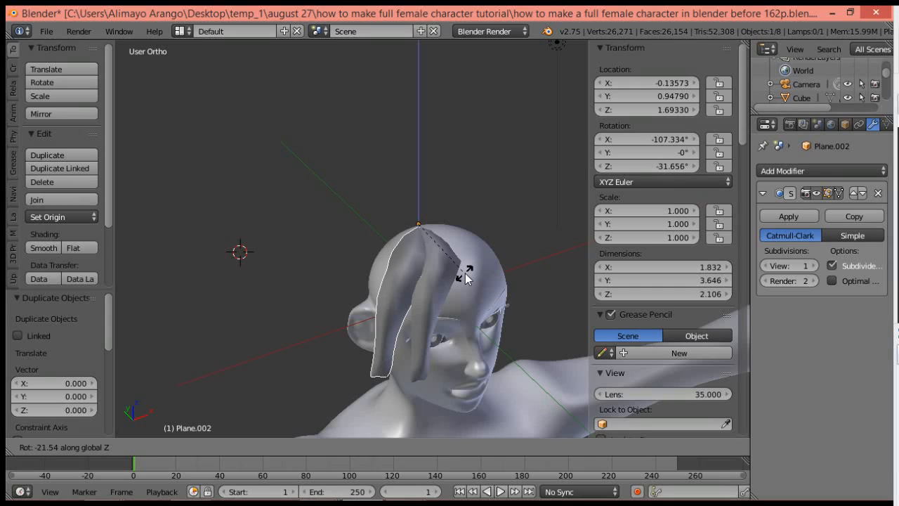
{"action": "left_click", "coordinate": [467, 273]}
Enter Edit Mode on the duplicated strip and select the three vertices along its tip edge.
{"action": "middle_click_drag", "start_coordinate": [492, 320], "coordinate": [462, 297]}
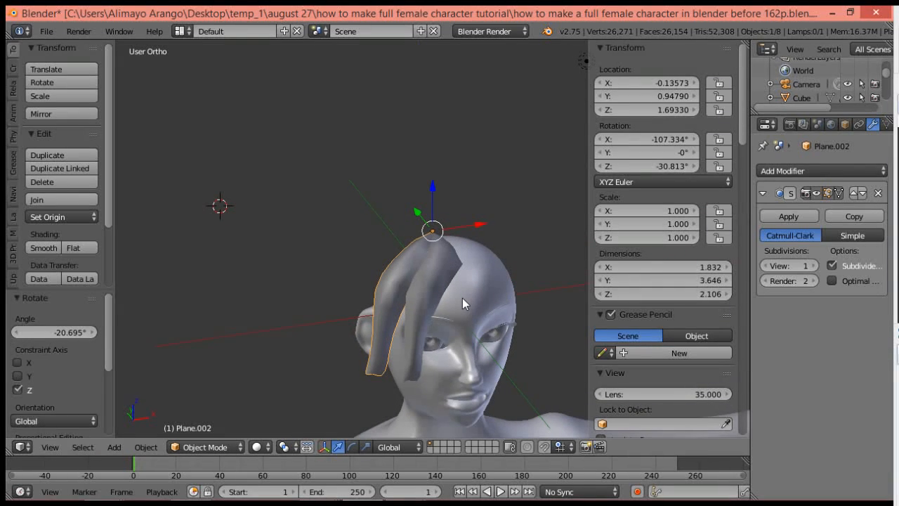
{"action": "left_click", "coordinate": [232, 444]}
{"action": "left_click", "coordinate": [226, 422]}
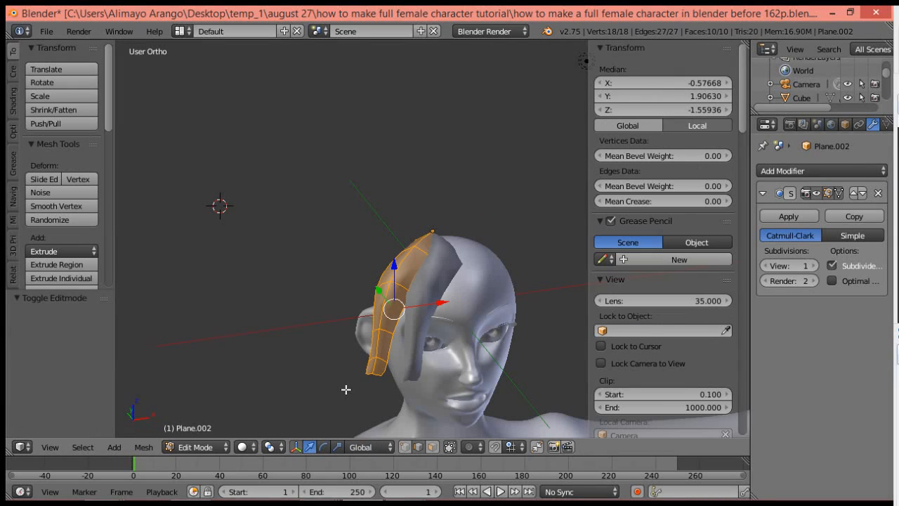
{"action": "right_click", "coordinate": [377, 370]}
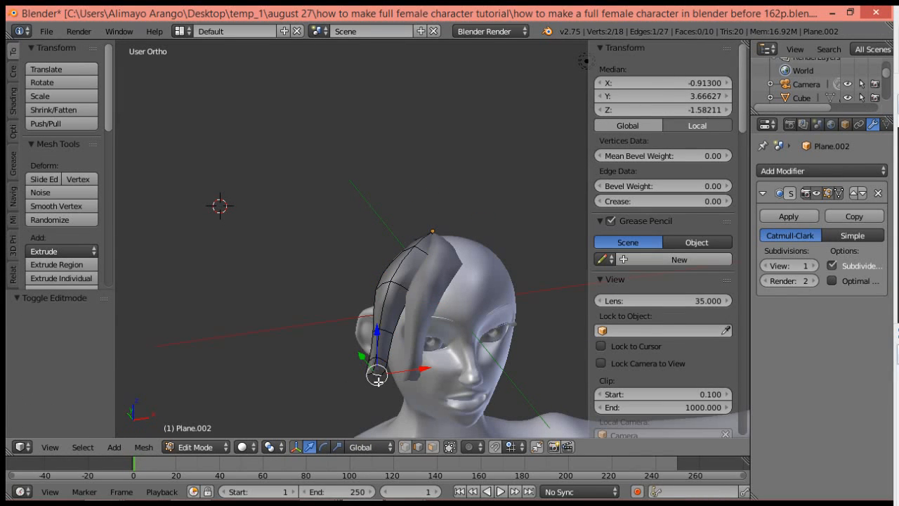
{"action": "scroll", "coordinate": [377, 379], "scroll_direction": "up", "scroll_amount": 2}
{"action": "middle_click_drag", "start_coordinate": [398, 379], "coordinate": [375, 212], "text": "shift"}
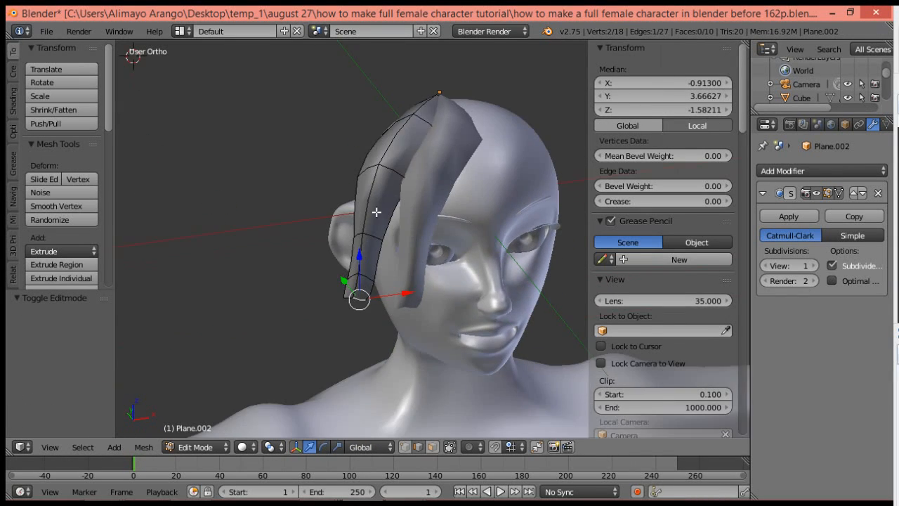
{"action": "scroll", "coordinate": [388, 238], "scroll_direction": "up", "scroll_amount": 2}
{"action": "right_click", "coordinate": [330, 324], "text": "shift"}
{"action": "middle_click_drag", "start_coordinate": [452, 352], "coordinate": [418, 350]}
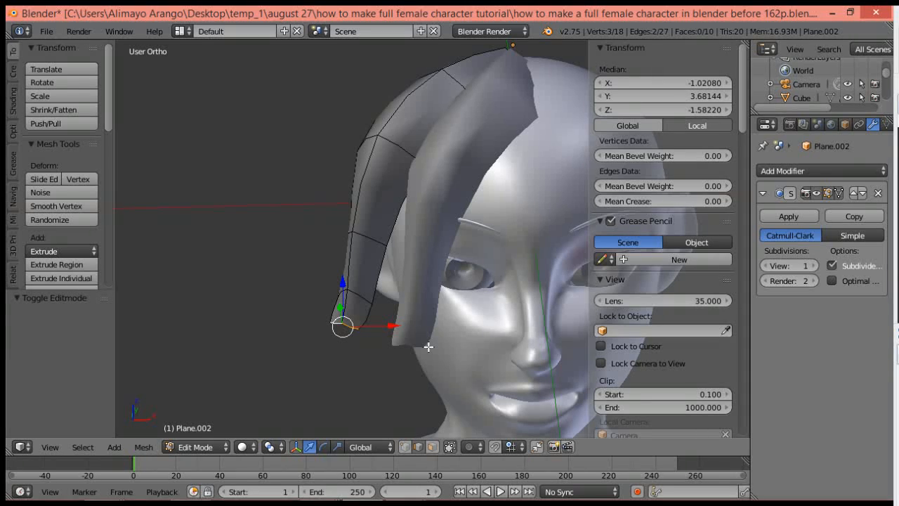
Move the copy's tip towards the cheek with a widened proportional radius, about 0.858 X, -0.240 Y, -0.414 Z.
{"action": "key", "text": "o"}
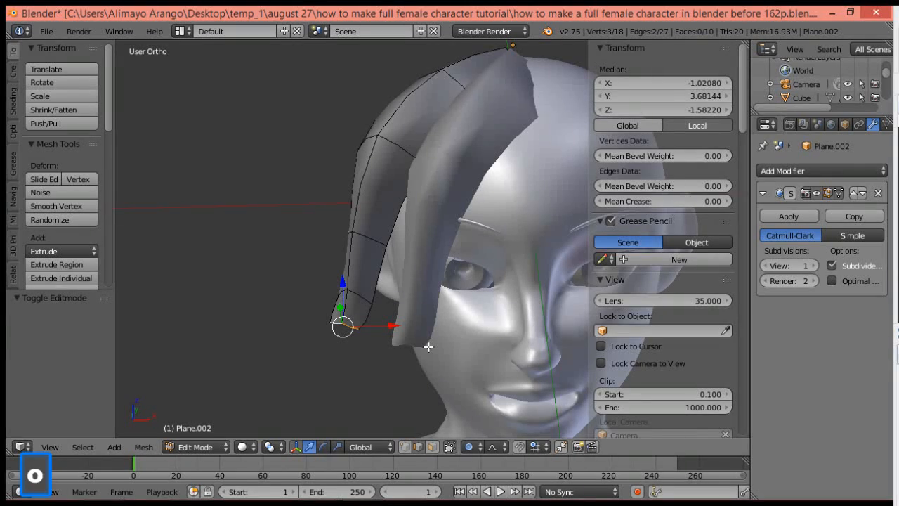
{"action": "key", "text": "g"}
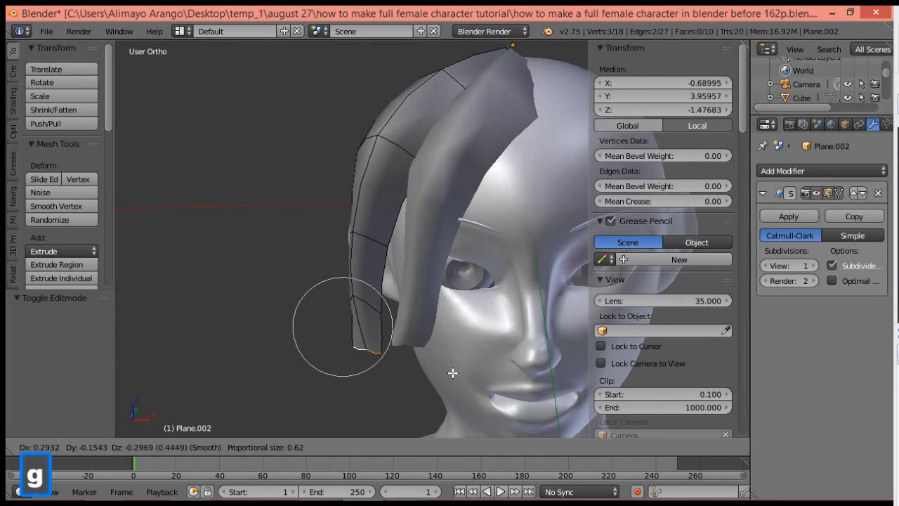
{"action": "scroll", "coordinate": [463, 376], "scroll_direction": "down", "scroll_amount": 2}
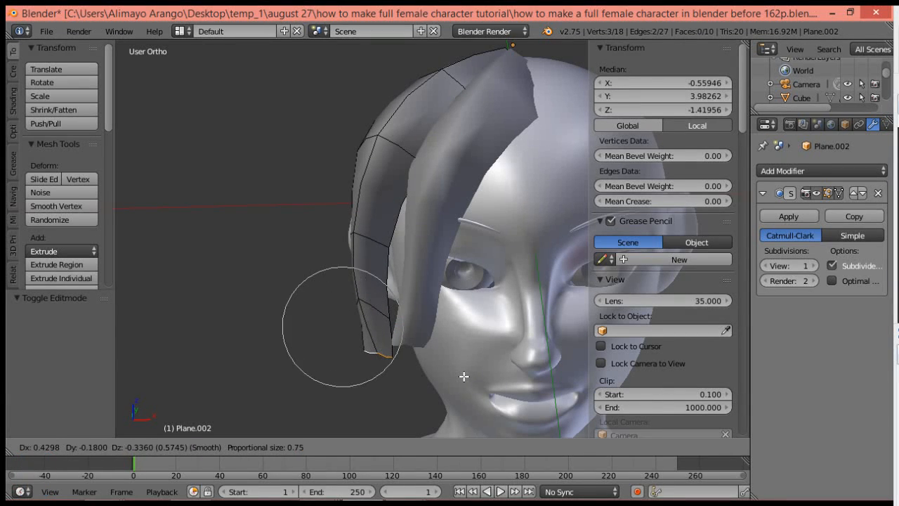
{"action": "scroll", "coordinate": [498, 383], "scroll_direction": "down", "scroll_amount": 5}
{"action": "scroll", "coordinate": [498, 382], "scroll_direction": "down", "scroll_amount": 2}
{"action": "left_click", "coordinate": [498, 383]}
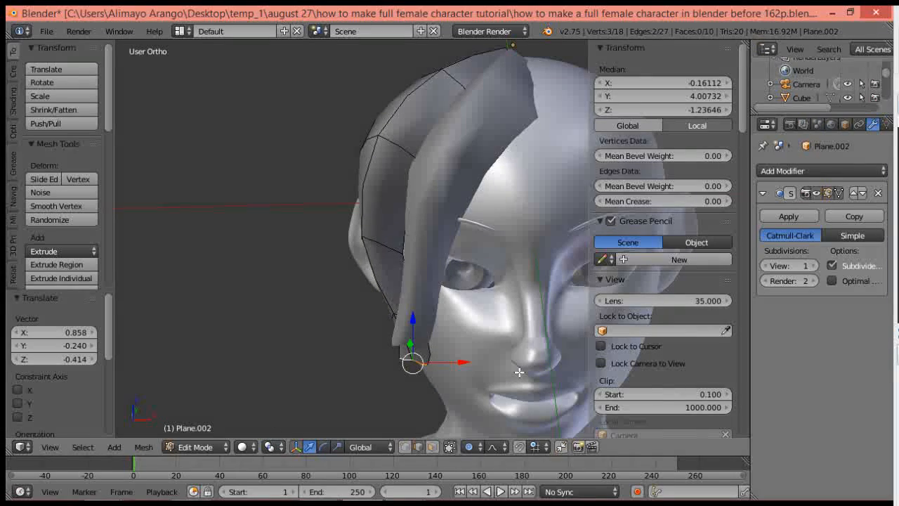
Narrow the copy's tip to about 0.371 along X with a proportional radius of about 0.42.
{"action": "key", "text": "s"}
{"action": "key", "text": "x"}
{"action": "scroll", "coordinate": [518, 372], "scroll_direction": "up", "scroll_amount": 9}
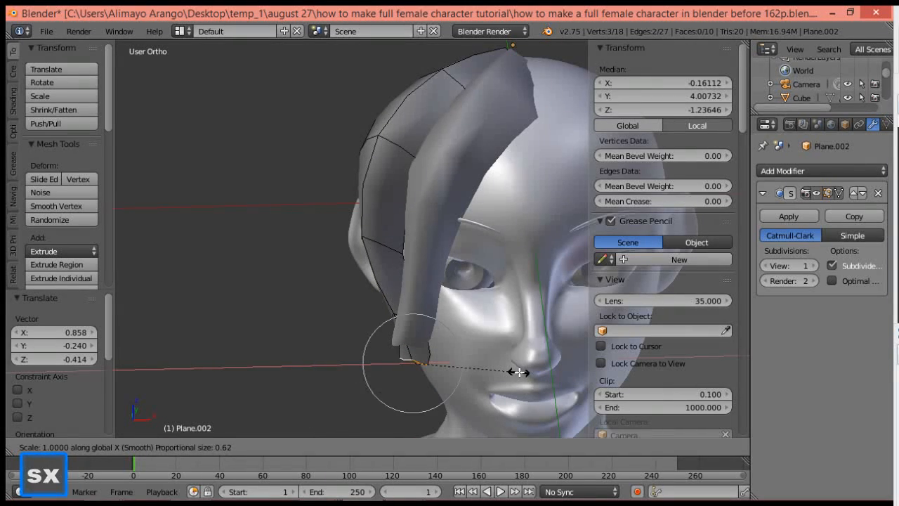
{"action": "scroll", "coordinate": [512, 370], "scroll_direction": "up", "scroll_amount": 4}
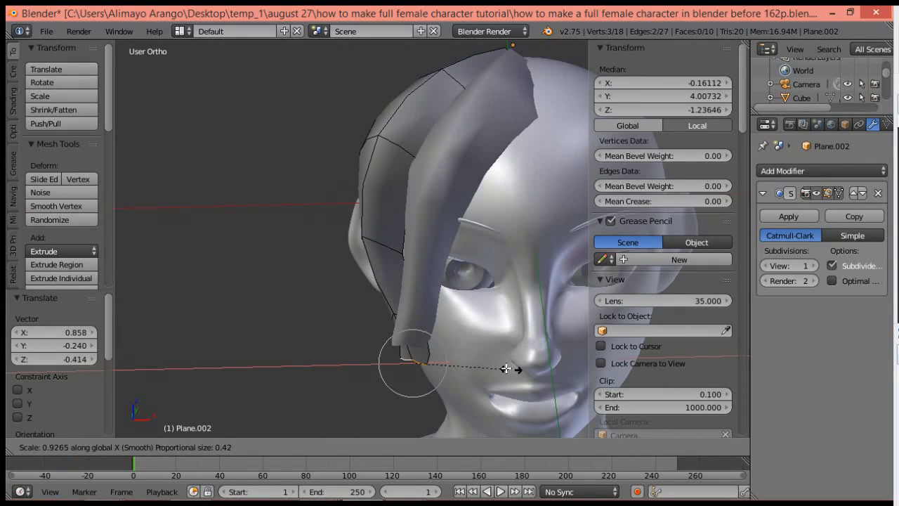
{"action": "left_click", "coordinate": [454, 363]}
Lower the middle vertex of the copy's tip about 0.103 along Z with proportional editing.
{"action": "scroll", "coordinate": [484, 340], "scroll_direction": "down", "scroll_amount": 2}
{"action": "middle_click_drag", "start_coordinate": [480, 339], "coordinate": [500, 321]}
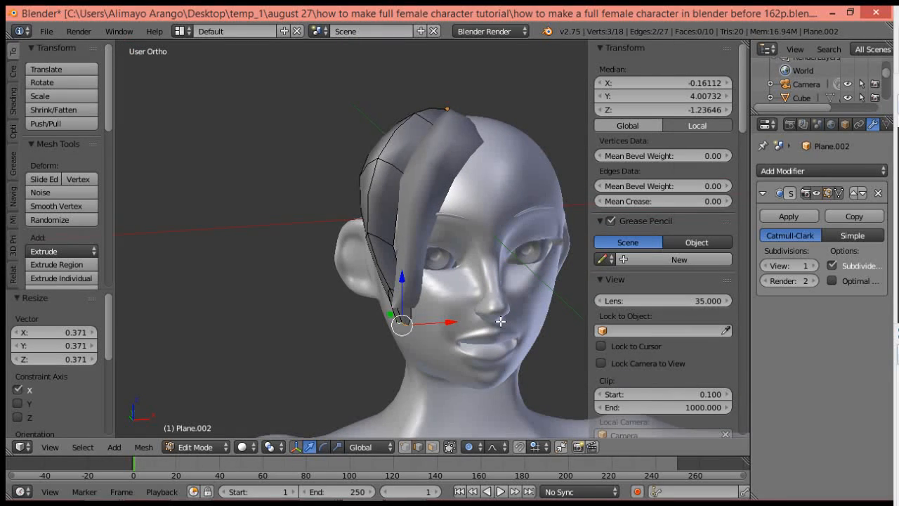
{"action": "scroll", "coordinate": [444, 349], "scroll_direction": "up", "scroll_amount": 2}
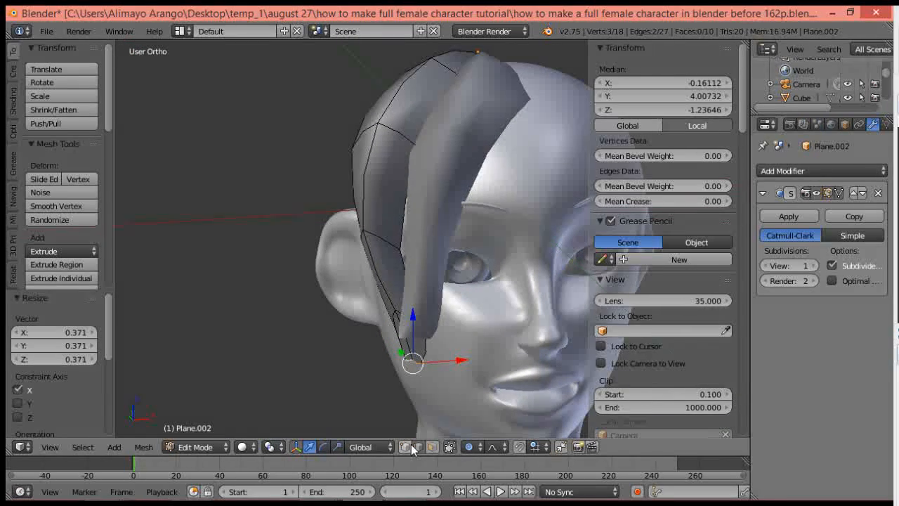
{"action": "scroll", "coordinate": [433, 394], "scroll_direction": "up", "scroll_amount": 2}
{"action": "middle_click_drag", "start_coordinate": [472, 398], "coordinate": [390, 296], "text": "shift"}
{"action": "scroll", "coordinate": [426, 271], "scroll_direction": "up", "scroll_amount": 1}
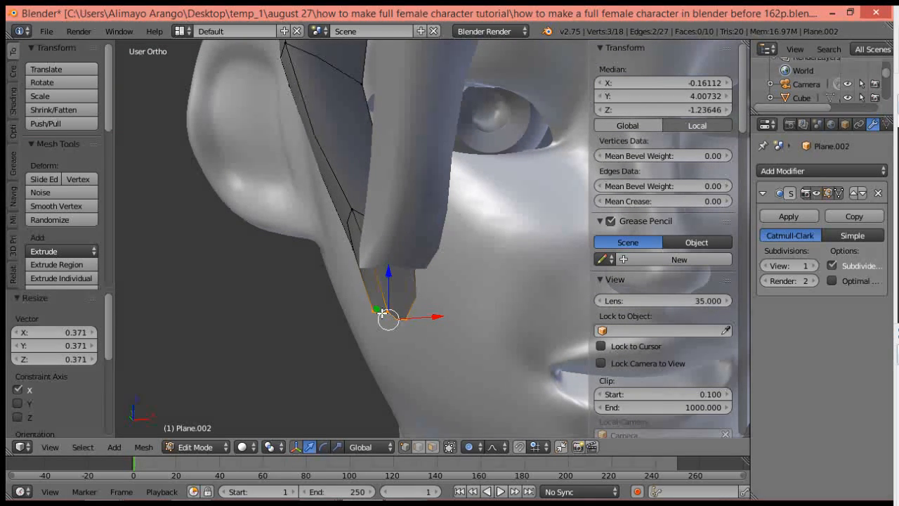
{"action": "right_click", "coordinate": [368, 313]}
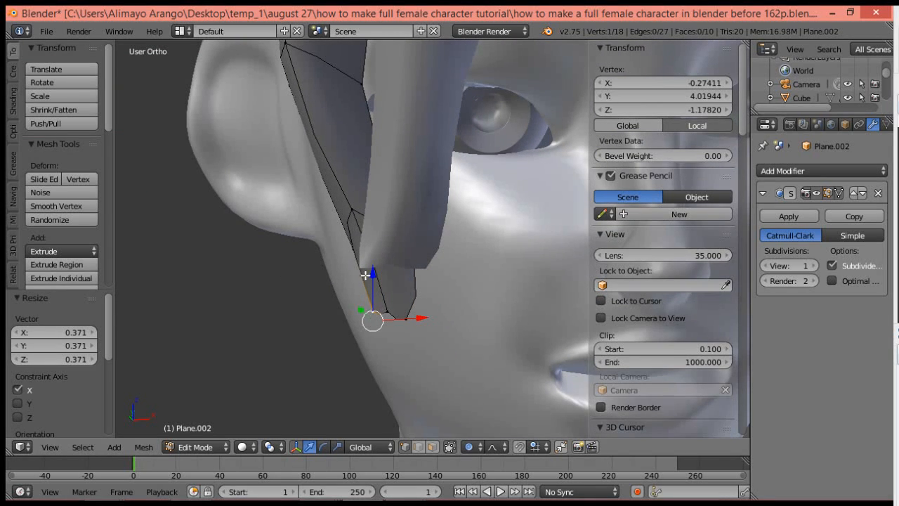
{"action": "key", "text": "g"}
{"action": "key", "text": "z"}
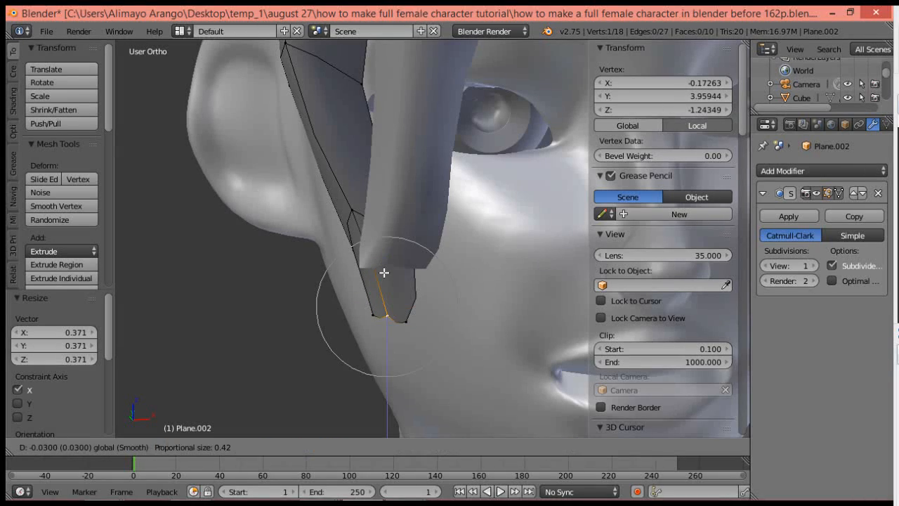
{"action": "left_click", "coordinate": [384, 279]}
Shrink the proportional radius and pull the tip's middle vertex into a point, about -0.047 X, -0.031 Y, -0.165 Z.
{"action": "key", "text": "g"}
{"action": "scroll", "coordinate": [387, 278], "scroll_direction": "up", "scroll_amount": 5}
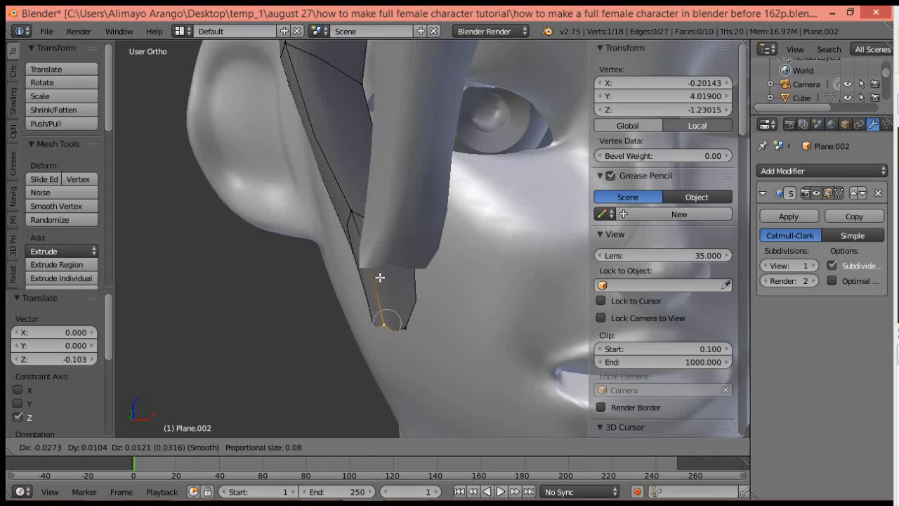
{"action": "scroll", "coordinate": [377, 302], "scroll_direction": "up", "scroll_amount": 7}
{"action": "left_click", "coordinate": [378, 307]}
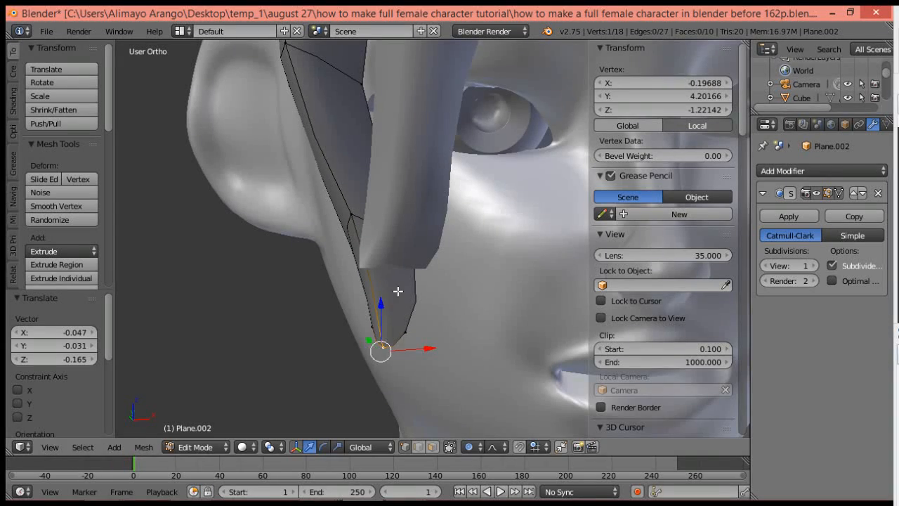
{"action": "scroll", "coordinate": [398, 291], "scroll_direction": "down", "scroll_amount": 4}
{"action": "middle_click_drag", "start_coordinate": [351, 234], "coordinate": [390, 224]}
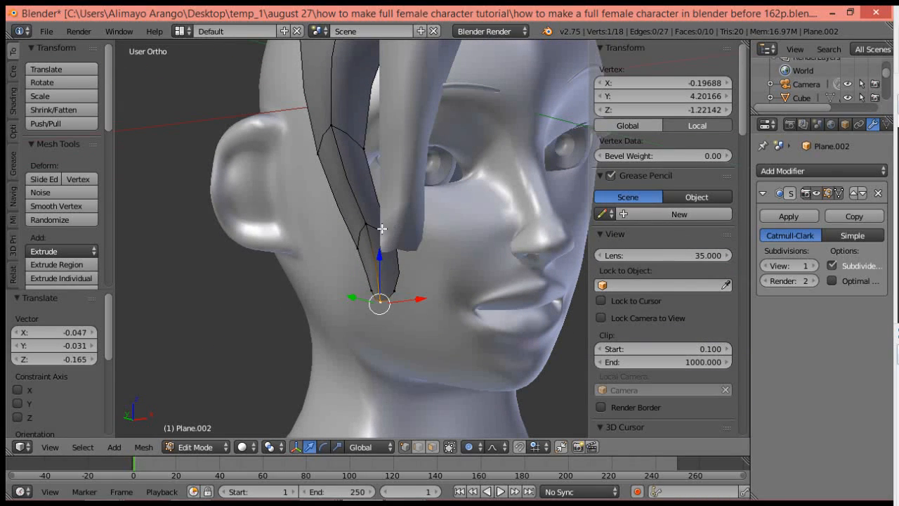
Move the side vertex above the copy's tip about -0.237 along X and return the strand to Object Mode.
{"action": "right_click", "coordinate": [374, 221]}
{"action": "mouse_move", "coordinate": [338, 256]}
{"action": "middle_mouse_down"}
{"action": "mouse_move", "coordinate": [358, 226]}
{"action": "mouse_move", "coordinate": [349, 260]}
{"action": "middle_mouse_up"}
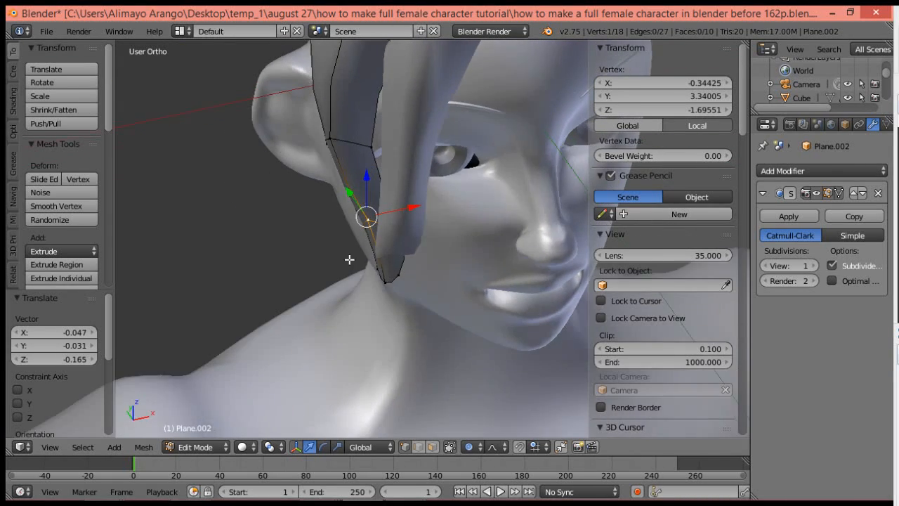
{"action": "key", "text": "g"}
{"action": "key", "text": "x"}
{"action": "left_click", "coordinate": [386, 218]}
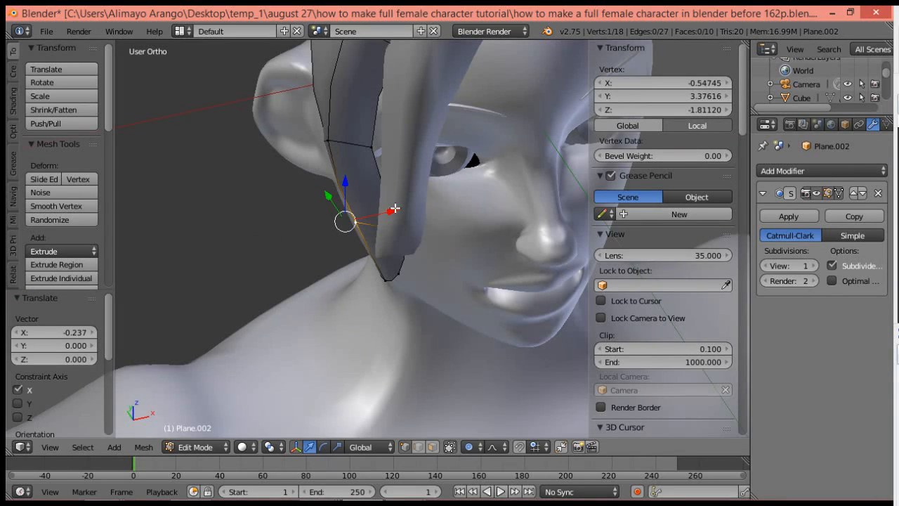
{"action": "scroll", "coordinate": [386, 218], "scroll_direction": "down", "scroll_amount": 5}
{"action": "middle_click_drag", "start_coordinate": [399, 184], "coordinate": [390, 163]}
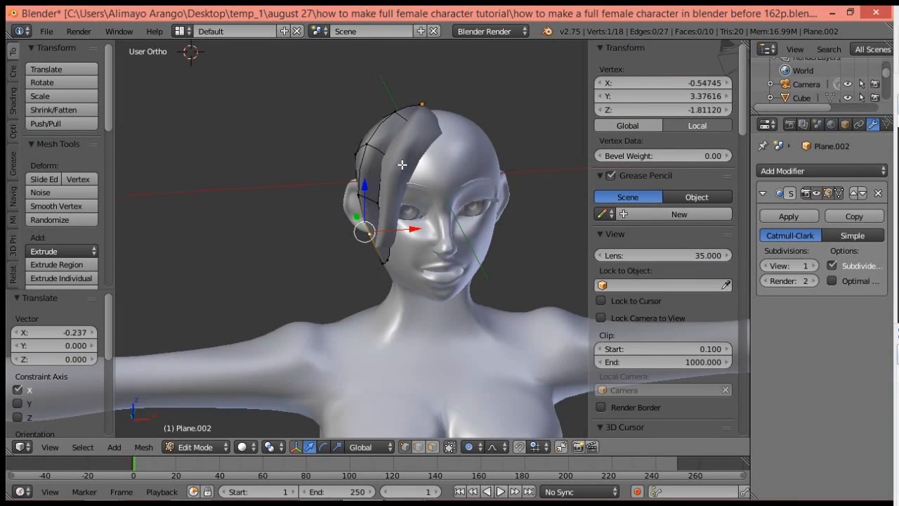
{"action": "middle_click_drag", "start_coordinate": [434, 187], "coordinate": [491, 181]}
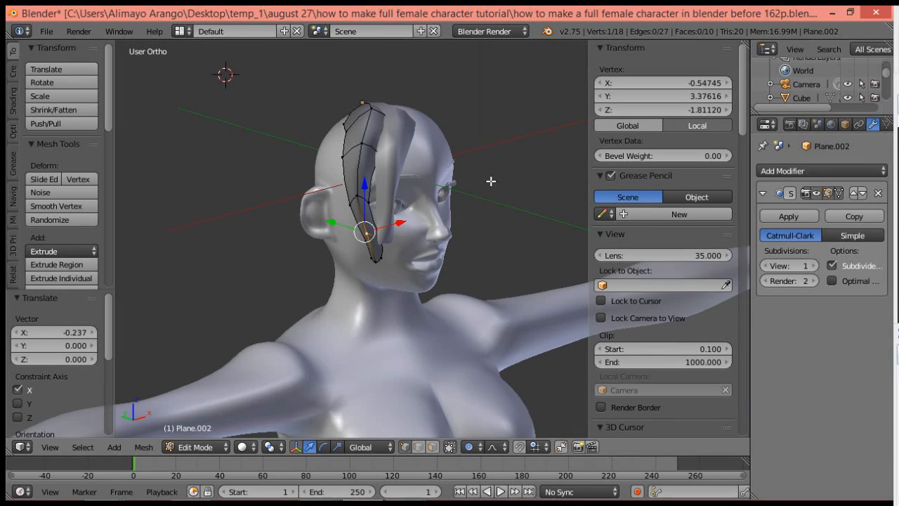
{"action": "left_click", "coordinate": [221, 446]}
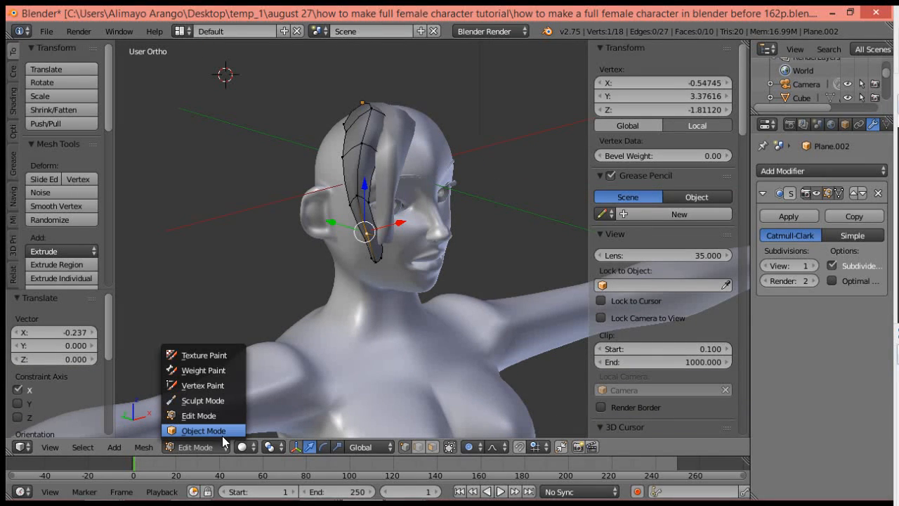
{"action": "left_click", "coordinate": [223, 429]}
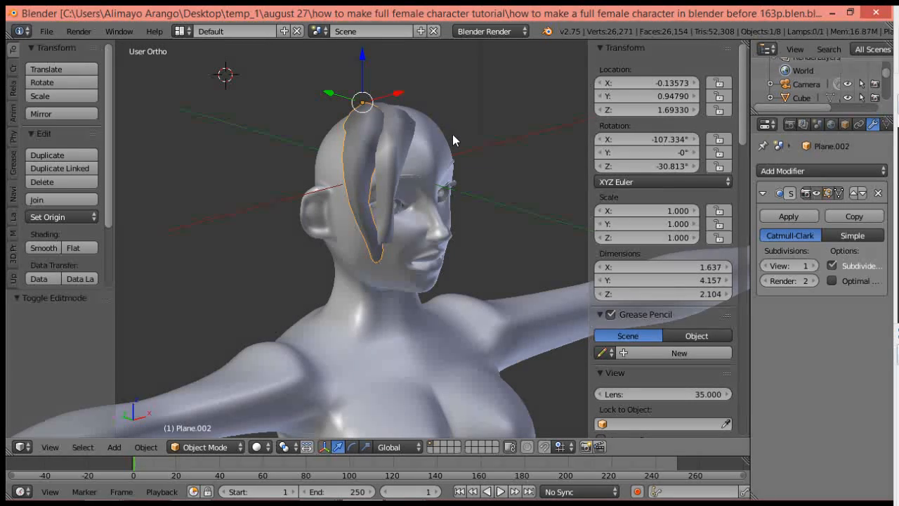
Duplicate the shaped strand with a slight offset and rotate the duplicate about -17.8° around Z towards the ear.
{"action": "key", "text": "shift+d"}
{"action": "left_click", "coordinate": [453, 135]}
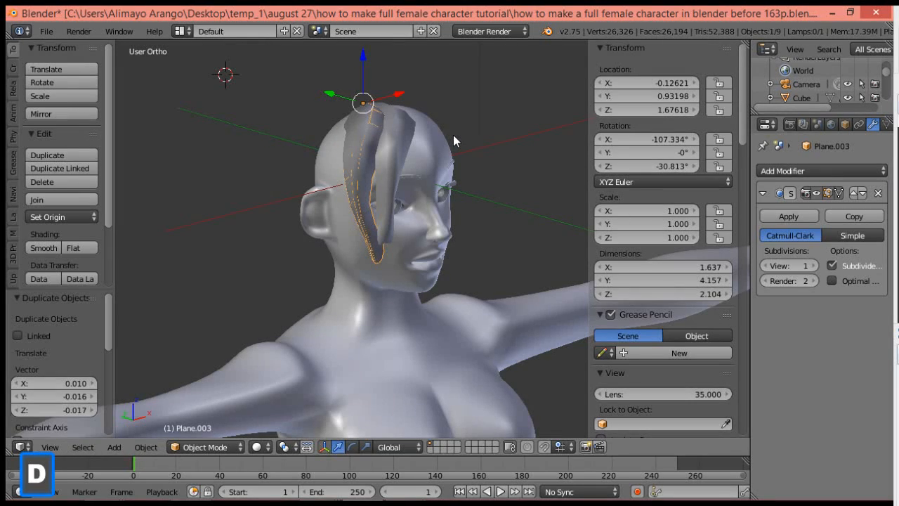
{"action": "key", "text": "r"}
{"action": "key", "text": "z"}
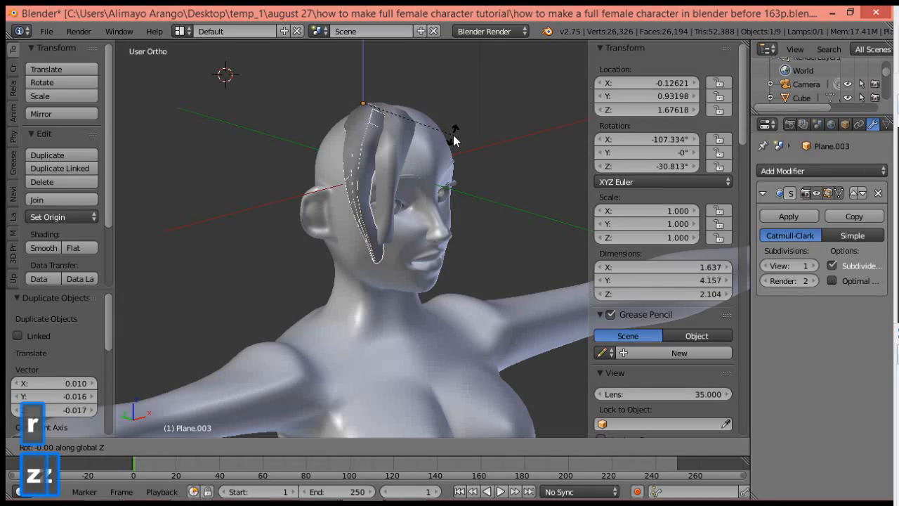
{"action": "left_click", "coordinate": [420, 149]}
{"action": "middle_click_drag", "start_coordinate": [463, 202], "coordinate": [394, 195]}
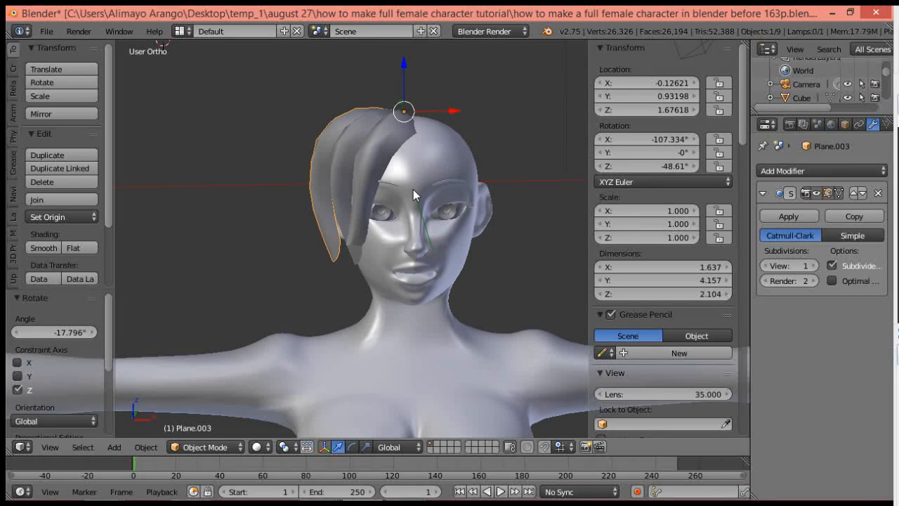
Duplicate the three hair strands in place and rotate the duplicates about 115.3° around Z onto the other side of the head.
{"action": "right_click", "coordinate": [386, 154]}
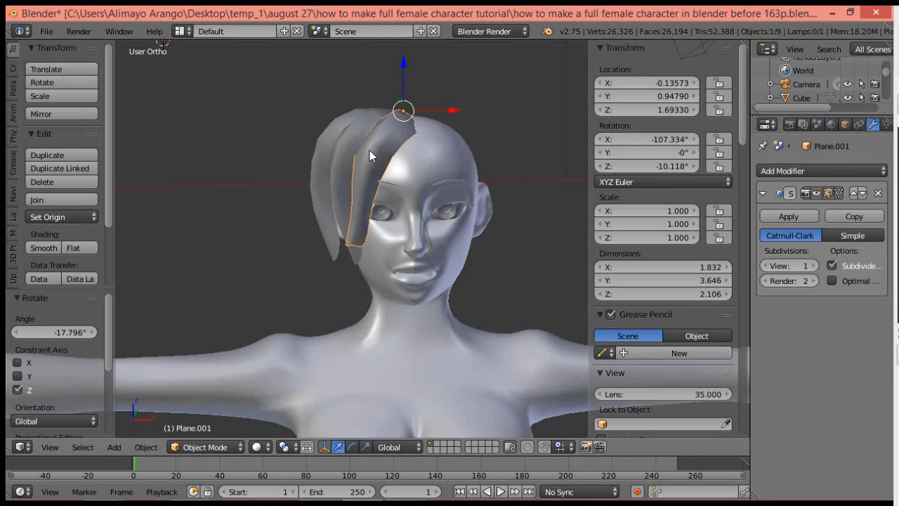
{"action": "right_click", "coordinate": [326, 160], "text": "shift"}
{"action": "right_click", "coordinate": [319, 165], "text": "shift"}
{"action": "key", "text": "shift+d"}
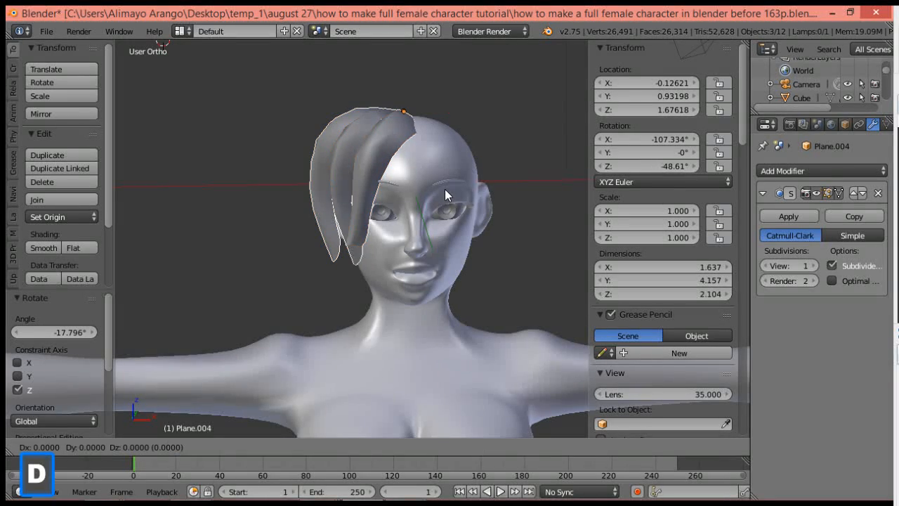
{"action": "right_click", "coordinate": [445, 189]}
{"action": "key", "text": "r"}
{"action": "key", "text": "z"}
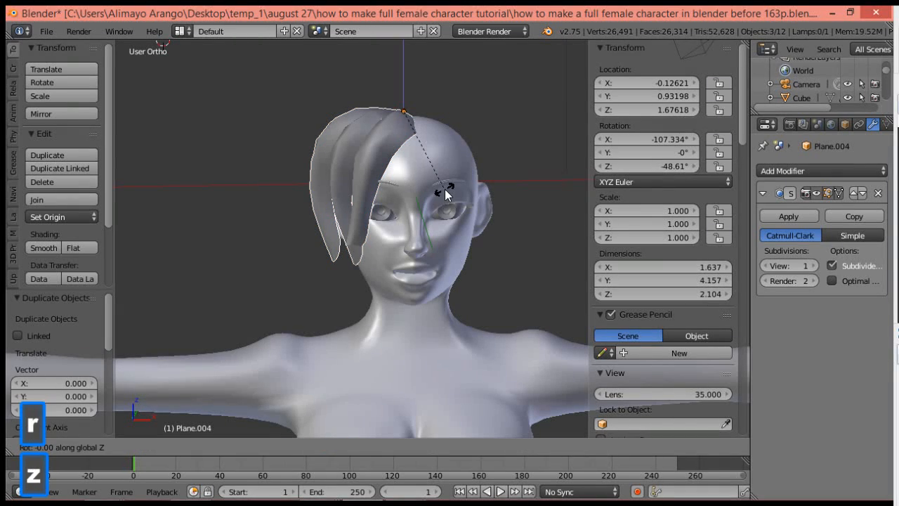
{"action": "left_click", "coordinate": [426, 86]}
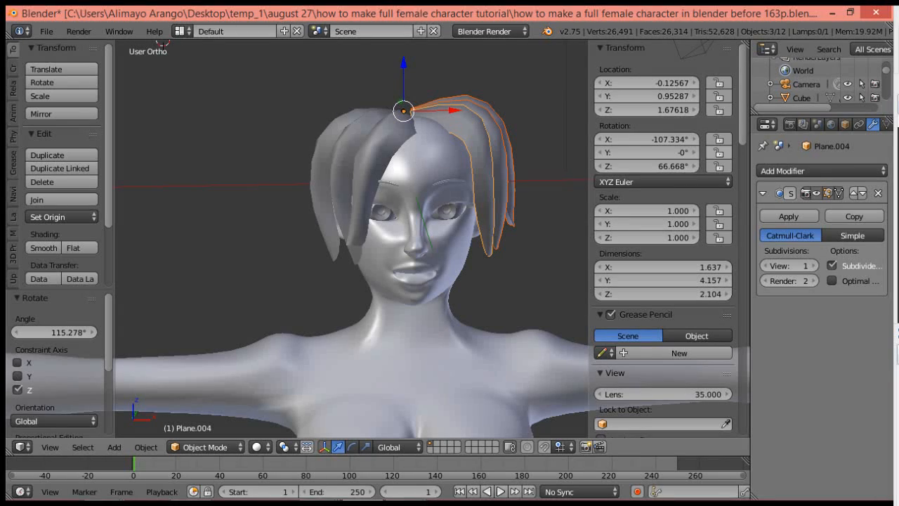
Move the three duplicated strands about -0.072 along X and -0.684 along Y.
{"action": "left_click_drag", "start_coordinate": [453, 108], "coordinate": [450, 108]}
{"action": "middle_click_drag", "start_coordinate": [480, 155], "coordinate": [446, 212]}
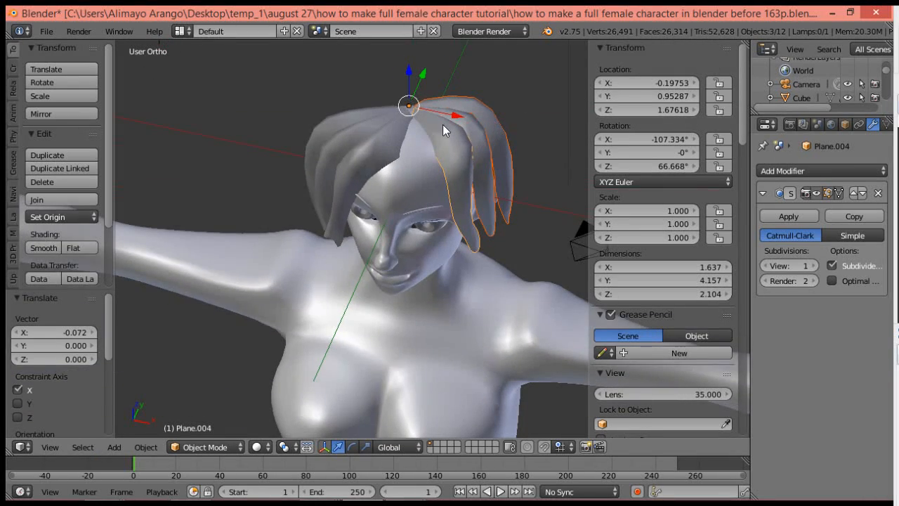
{"action": "left_click_drag", "start_coordinate": [427, 80], "coordinate": [419, 93]}
{"action": "middle_click_drag", "start_coordinate": [433, 170], "coordinate": [465, 112]}
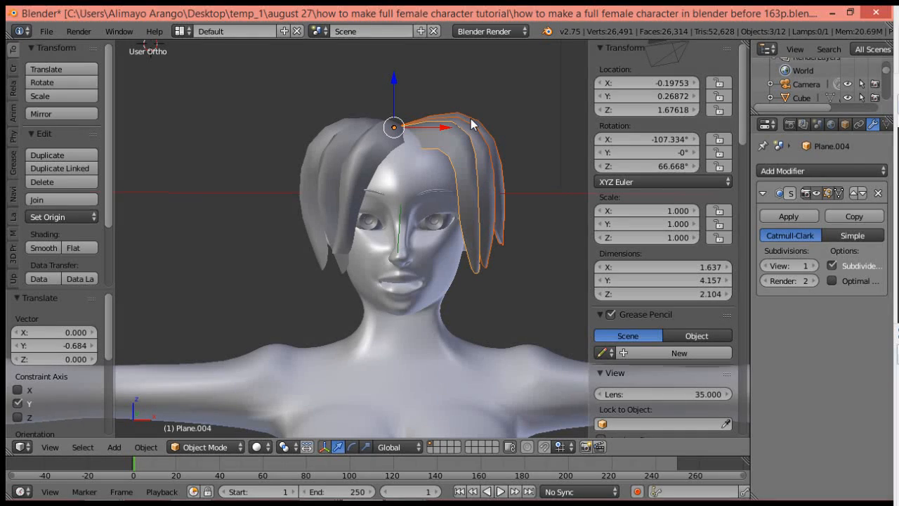
Rotate the three duplicated strands about 11.1° around the global Y axis, closer to the face.
{"action": "key", "text": "r"}
{"action": "key", "text": "y"}
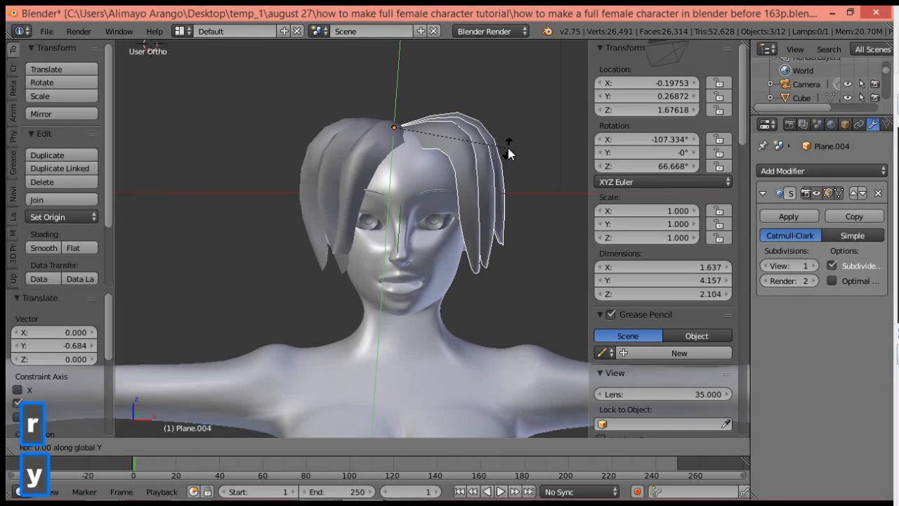
{"action": "left_click", "coordinate": [502, 171]}
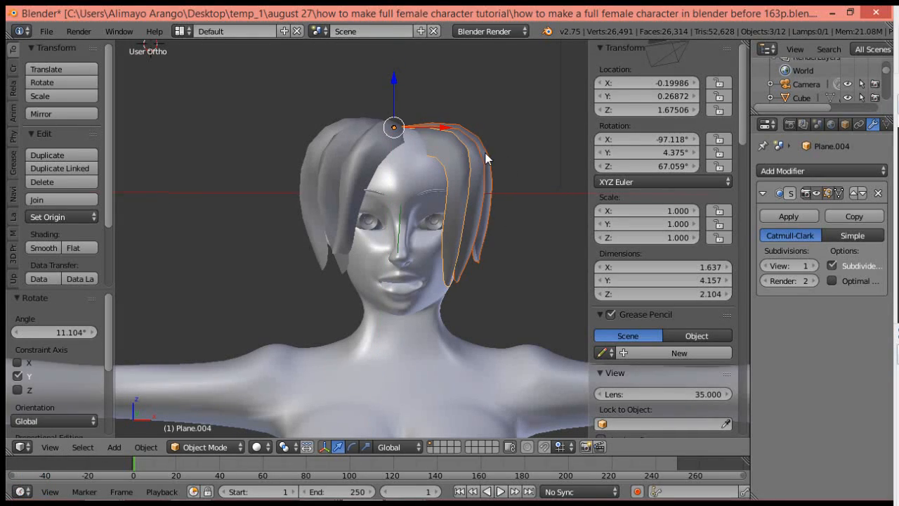
Reposition the three duplicated strands so the front one's origin sits at about X 0.264 and Z 1.711.
{"action": "left_click_drag", "start_coordinate": [394, 83], "coordinate": [395, 73]}
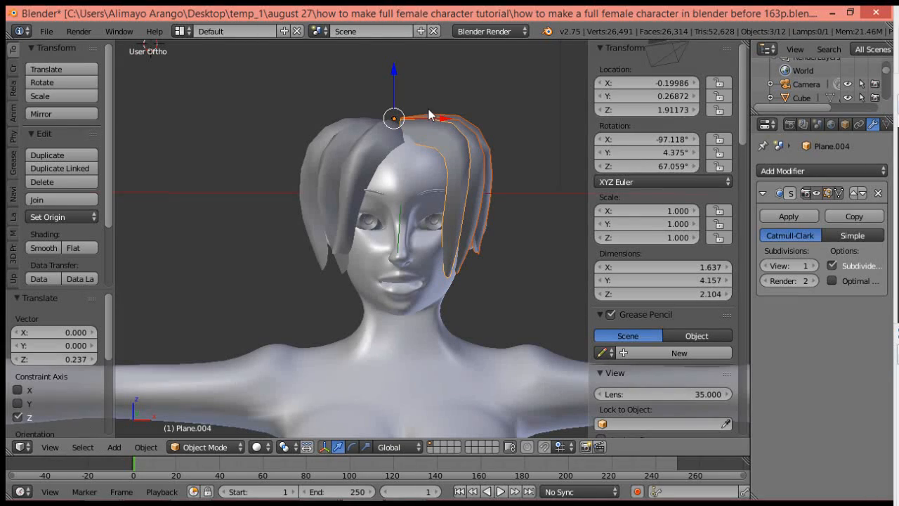
{"action": "left_click_drag", "start_coordinate": [434, 119], "coordinate": [455, 114]}
{"action": "left_click_drag", "start_coordinate": [414, 69], "coordinate": [414, 74]}
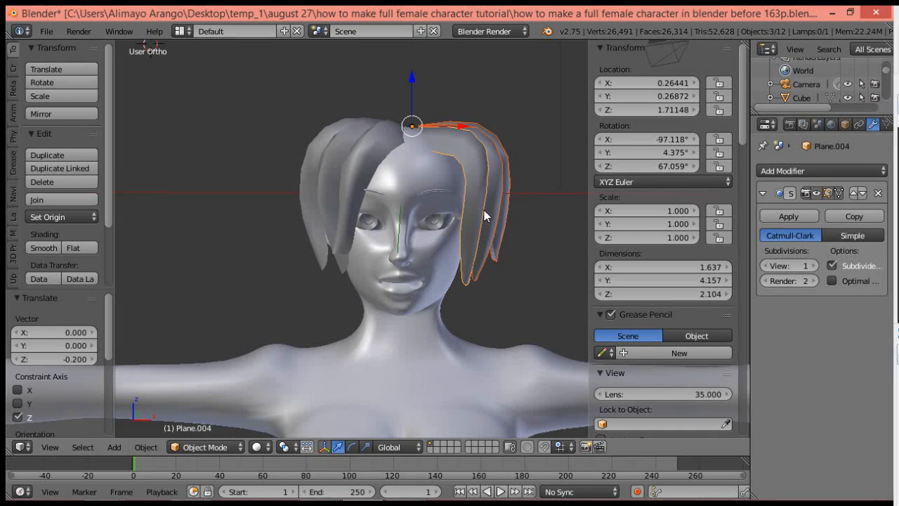
In Edit Mode on the front duplicate, move its brow-level cross loop about -0.391 X, -0.131 Y, -0.631 Z with a proportional radius around 1.77.
{"action": "right_click", "coordinate": [472, 192]}
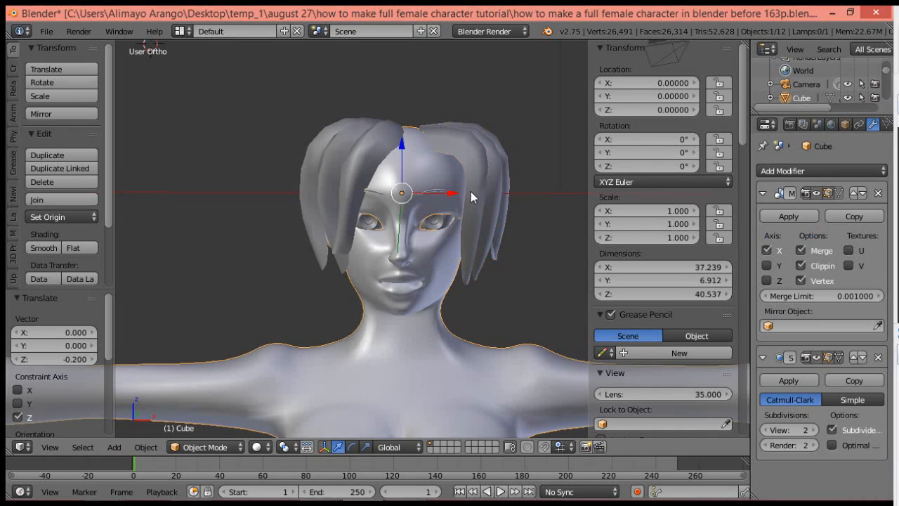
{"action": "right_click", "coordinate": [466, 237]}
{"action": "left_click", "coordinate": [226, 444]}
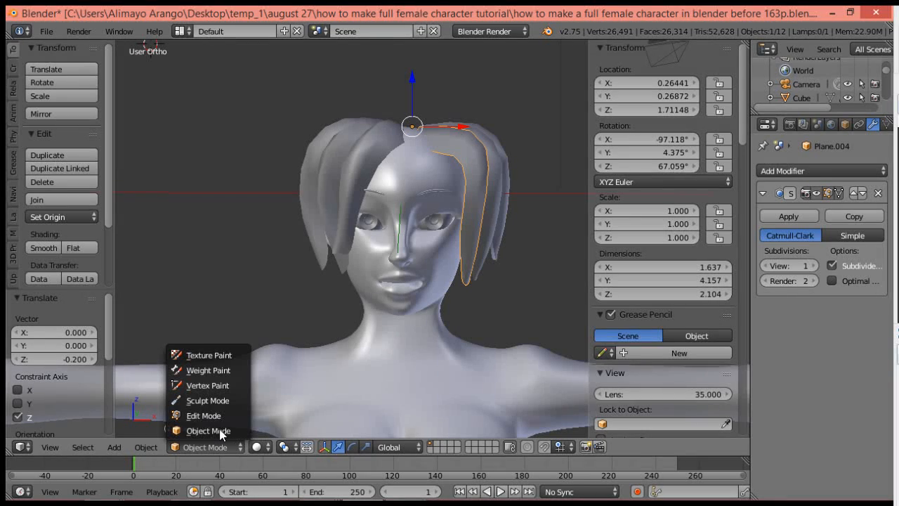
{"action": "left_click", "coordinate": [216, 416]}
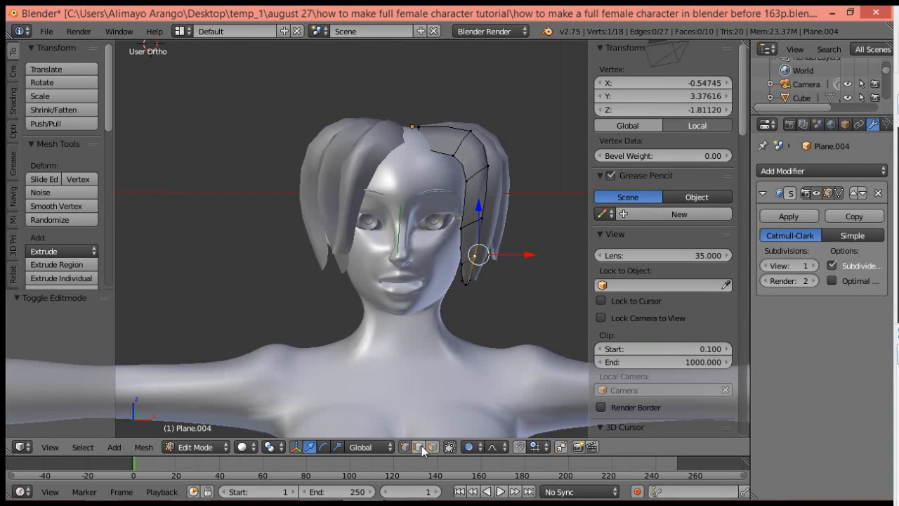
{"action": "key", "text": "a"}
{"action": "right_click", "coordinate": [484, 163], "text": "alt"}
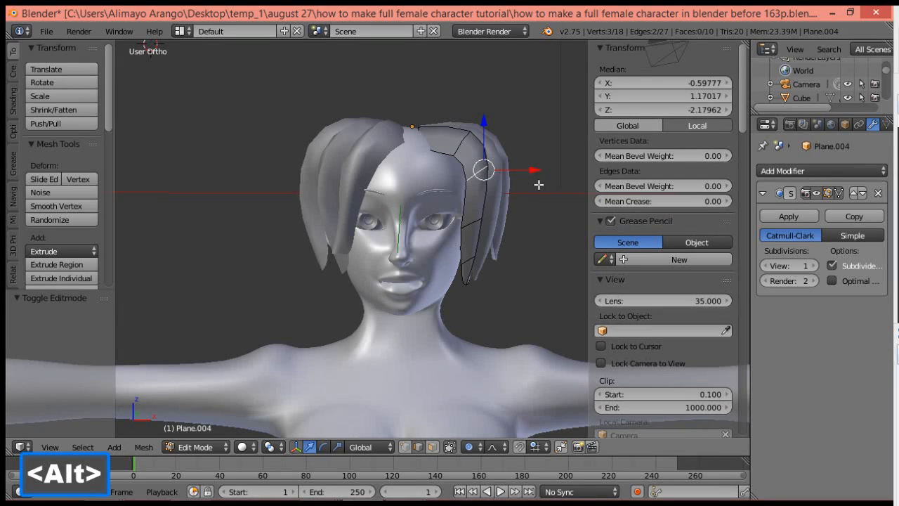
{"action": "key", "text": "g"}
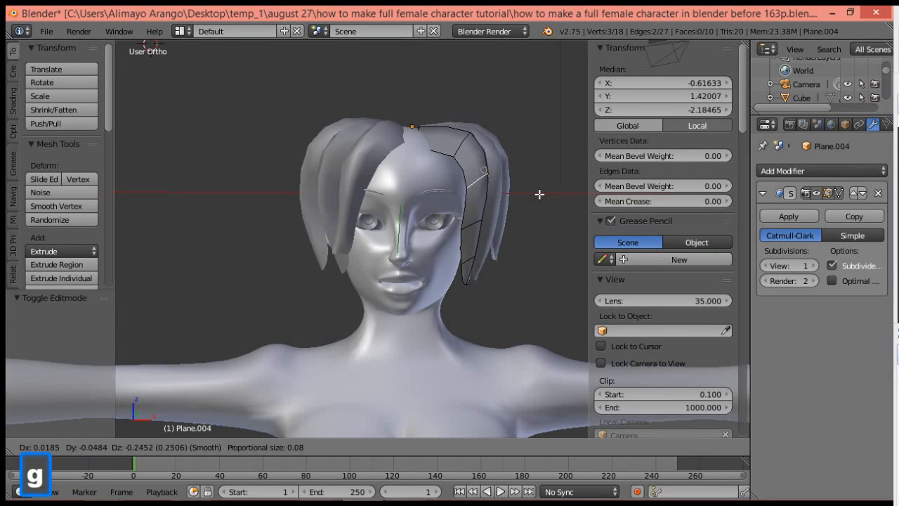
{"action": "scroll", "coordinate": [539, 194], "scroll_direction": "down", "scroll_amount": 20}
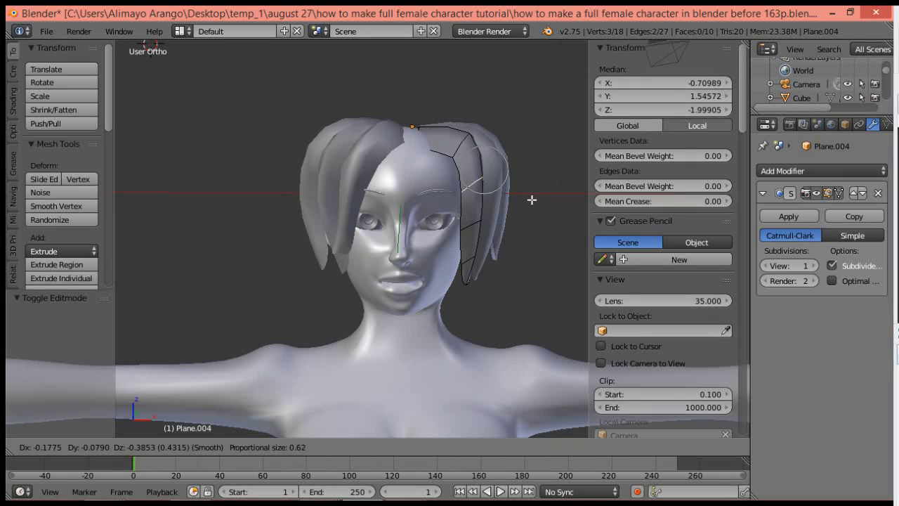
{"action": "scroll", "coordinate": [529, 202], "scroll_direction": "down", "scroll_amount": 7}
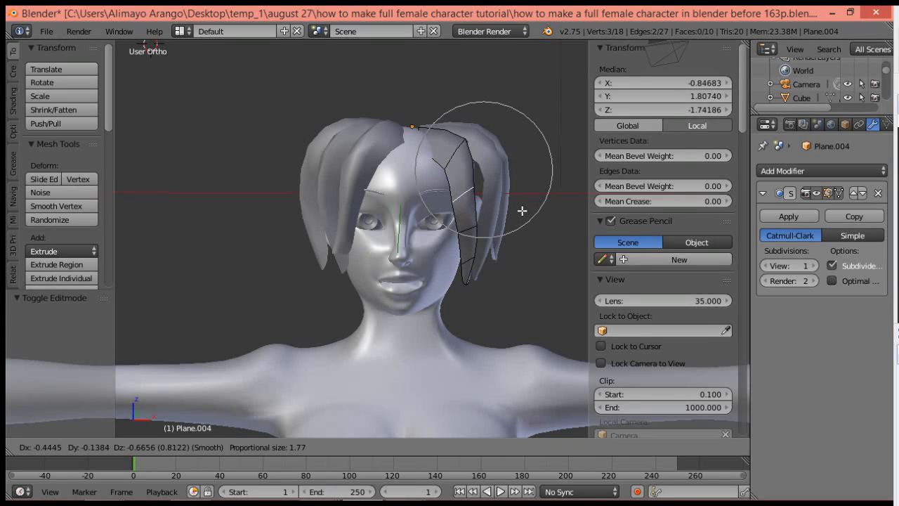
{"action": "left_click", "coordinate": [524, 209]}
Select the front duplicate's two tip faces and move them about -0.364 X, -0.046 Y, -0.671 Z with proportional radius 1.77.
{"action": "right_click", "coordinate": [469, 260]}
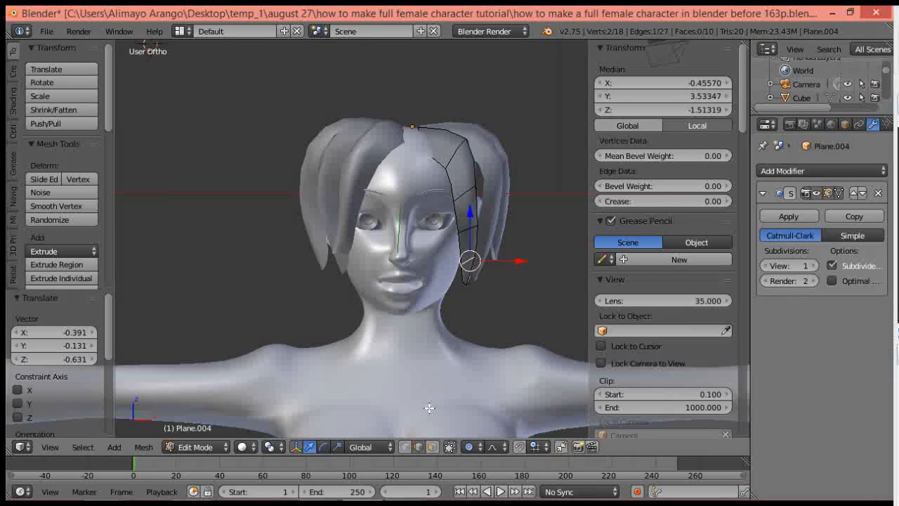
{"action": "middle_click_drag", "start_coordinate": [490, 326], "coordinate": [450, 289]}
{"action": "right_click", "coordinate": [454, 274]}
{"action": "scroll", "coordinate": [454, 275], "scroll_direction": "up", "scroll_amount": 3}
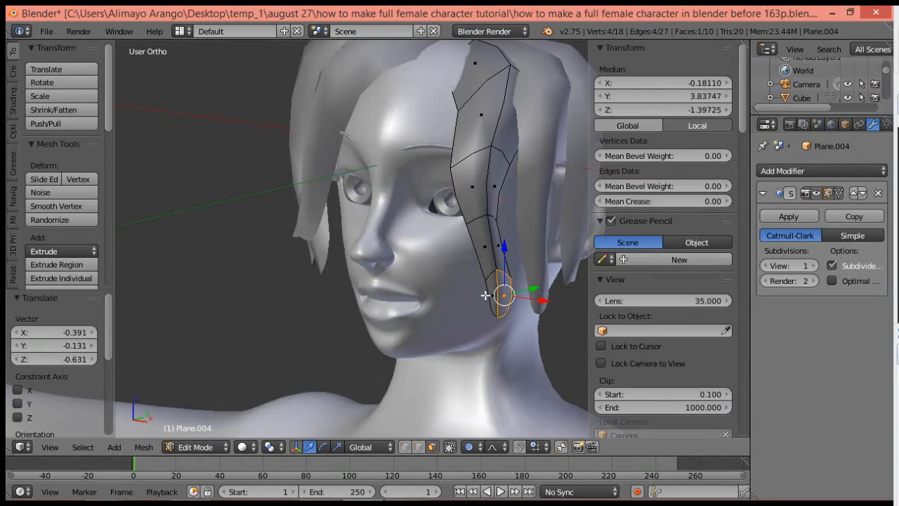
{"action": "right_click", "coordinate": [488, 286], "text": "shift"}
{"action": "scroll", "coordinate": [466, 296], "scroll_direction": "down", "scroll_amount": 2}
{"action": "middle_click_drag", "start_coordinate": [421, 289], "coordinate": [526, 291]}
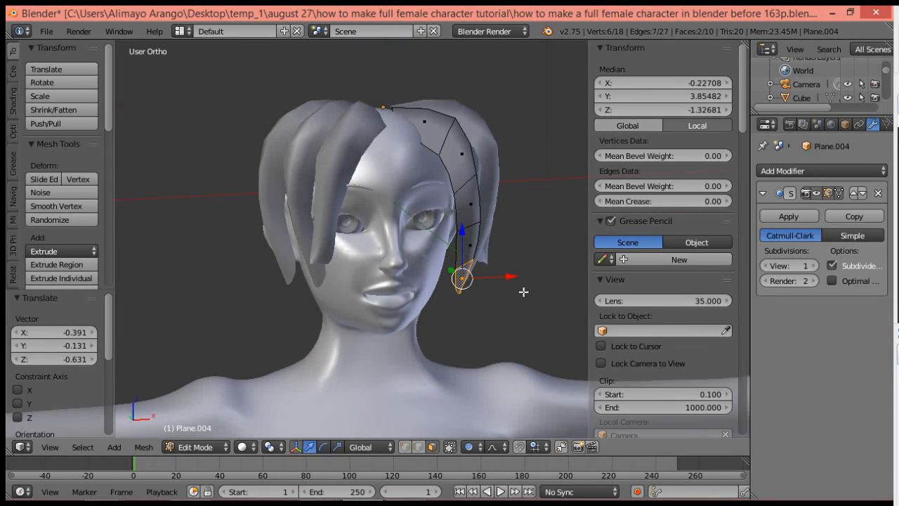
{"action": "key", "text": "g"}
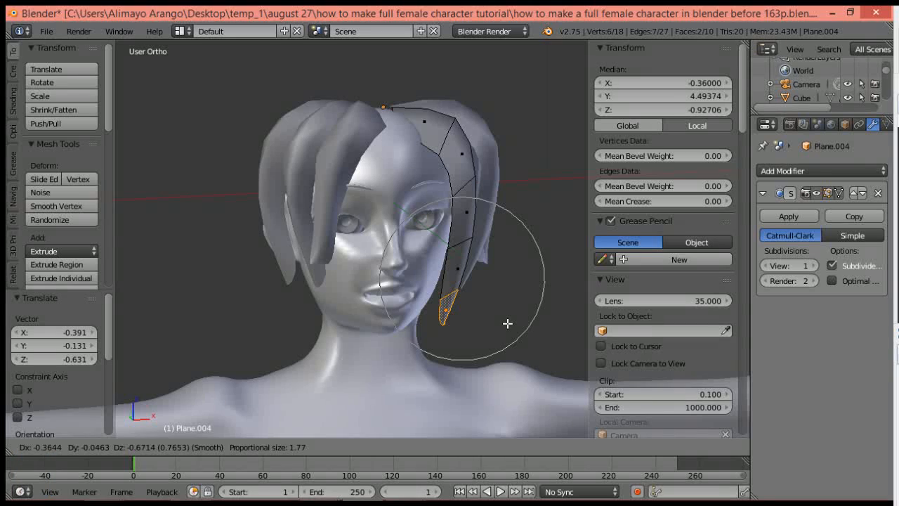
{"action": "left_click", "coordinate": [508, 323]}
Shrink the proportional radius to about 0.83 and rotate the tip faces about -51° around X.
{"action": "key", "text": "g"}
{"action": "scroll", "coordinate": [508, 323], "scroll_direction": "up", "scroll_amount": 8}
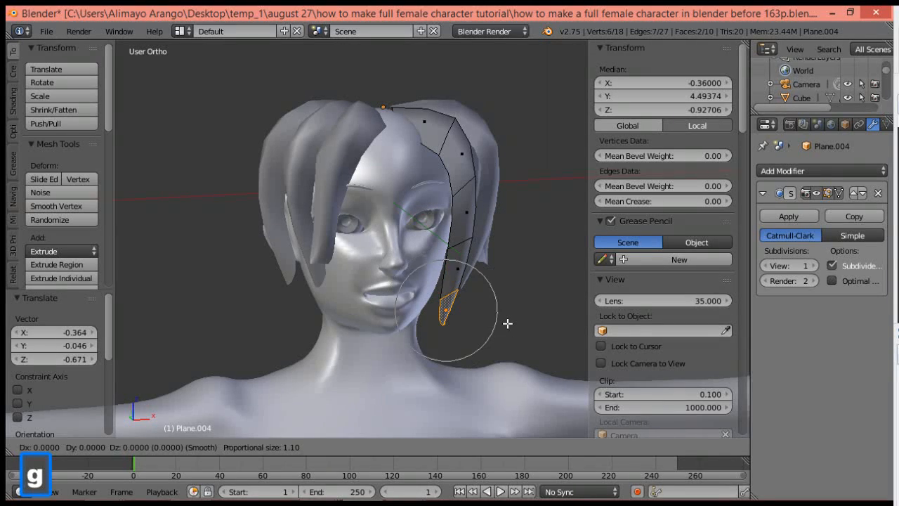
{"action": "key", "text": "r"}
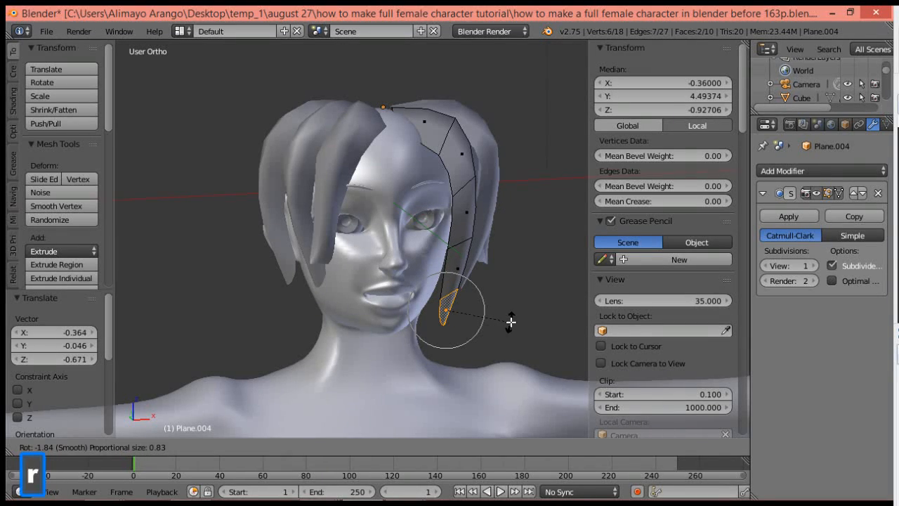
{"action": "key", "text": "x"}
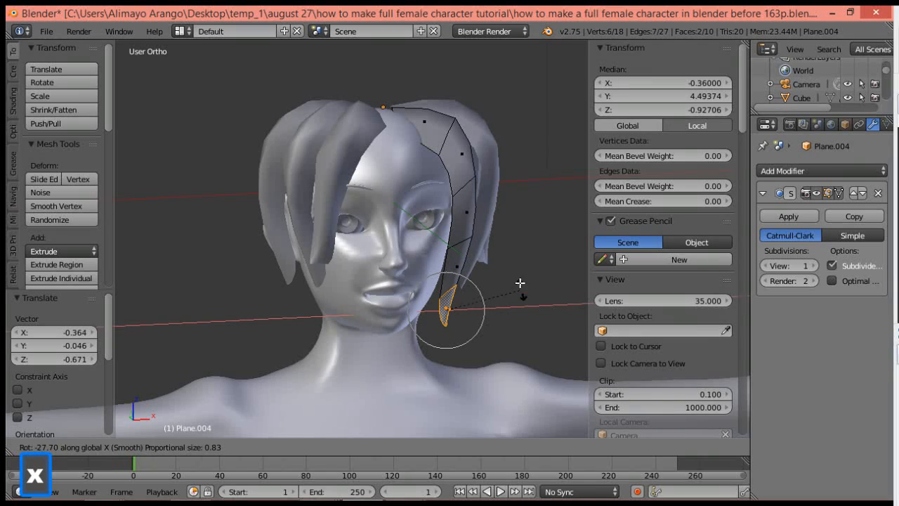
{"action": "left_click", "coordinate": [512, 258]}
{"action": "middle_click_drag", "start_coordinate": [513, 269], "coordinate": [460, 289]}
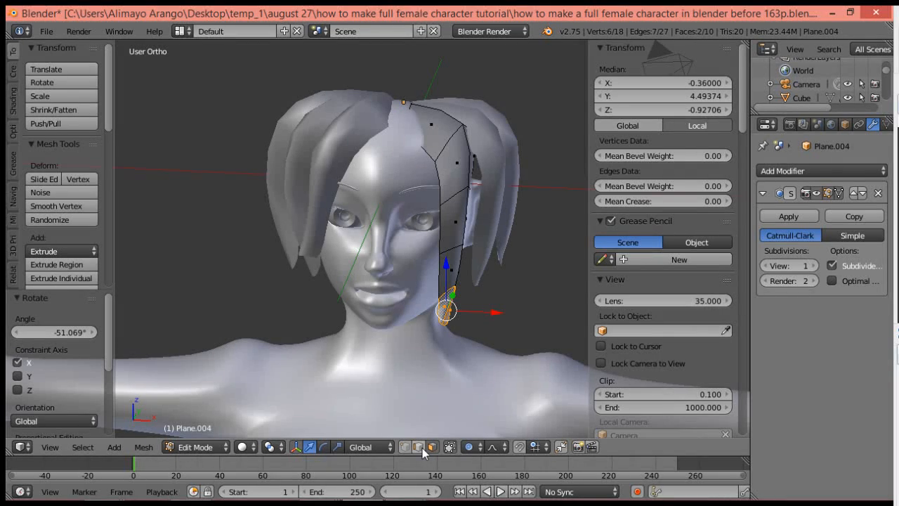
Raise the root edge of the front duplicate strand about 0.299 along Z at the crown.
{"action": "right_click", "coordinate": [411, 106]}
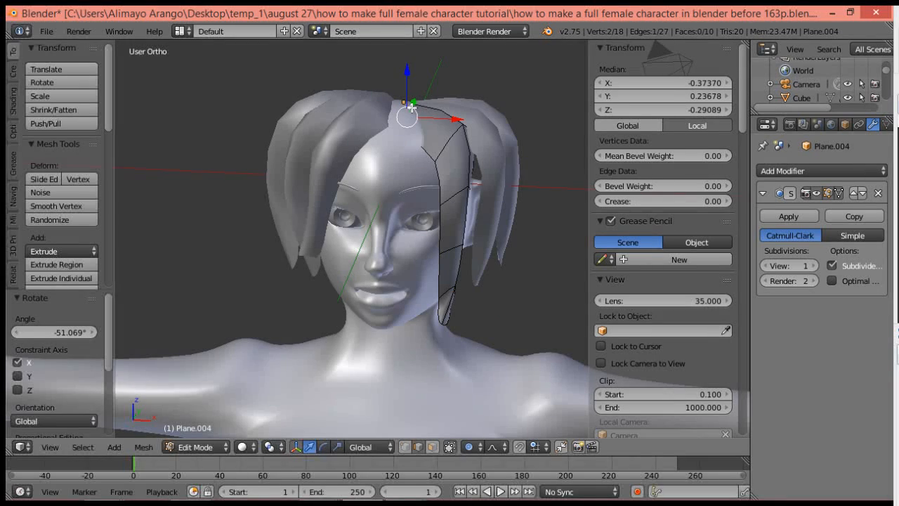
{"action": "left_click_drag", "start_coordinate": [411, 82], "coordinate": [400, 70]}
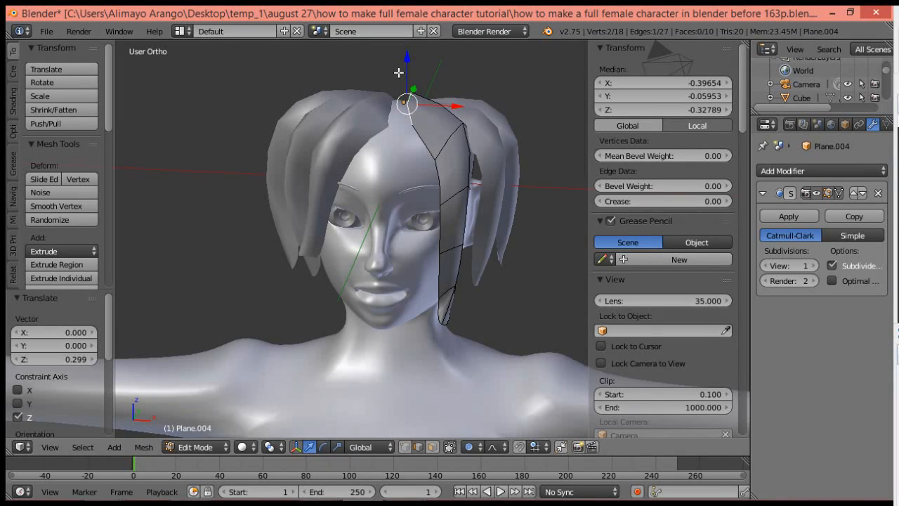
{"action": "left_click", "coordinate": [458, 107]}
Move the front duplicate's rear edge segment at eye level about 0.360 along Y.
{"action": "scroll", "coordinate": [489, 160], "scroll_direction": "down", "scroll_amount": 1}
{"action": "middle_click_drag", "start_coordinate": [491, 203], "coordinate": [415, 220]}
{"action": "right_click", "coordinate": [406, 228]}
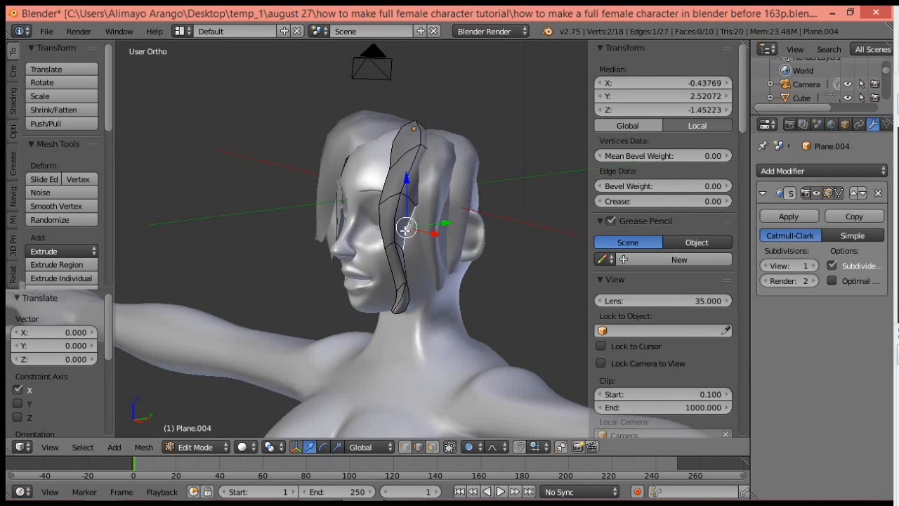
{"action": "left_click_drag", "start_coordinate": [439, 222], "coordinate": [420, 242]}
{"action": "middle_click_drag", "start_coordinate": [364, 249], "coordinate": [465, 241]}
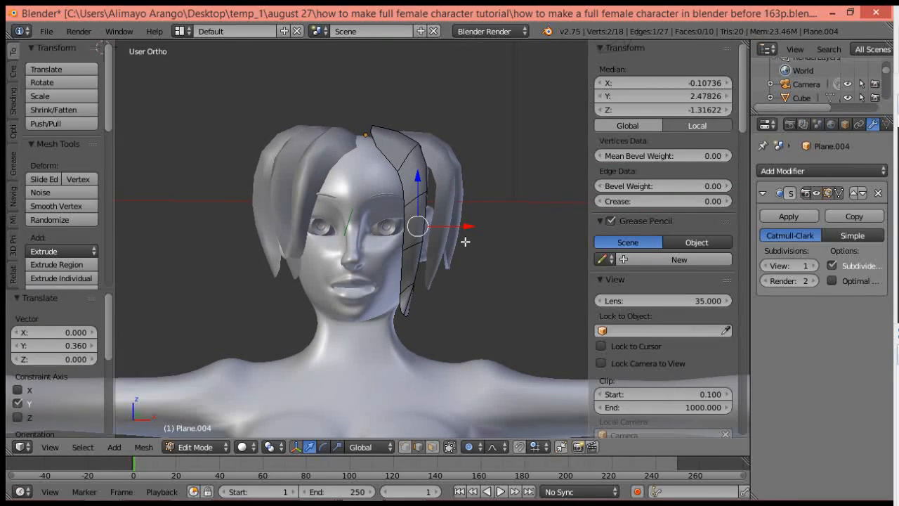
Shift the strand's brow-level, cheek-level and above-tip cross loops outward along X, the last two by about 0.143 and 0.125.
{"action": "right_click", "coordinate": [409, 200], "text": "alt"}
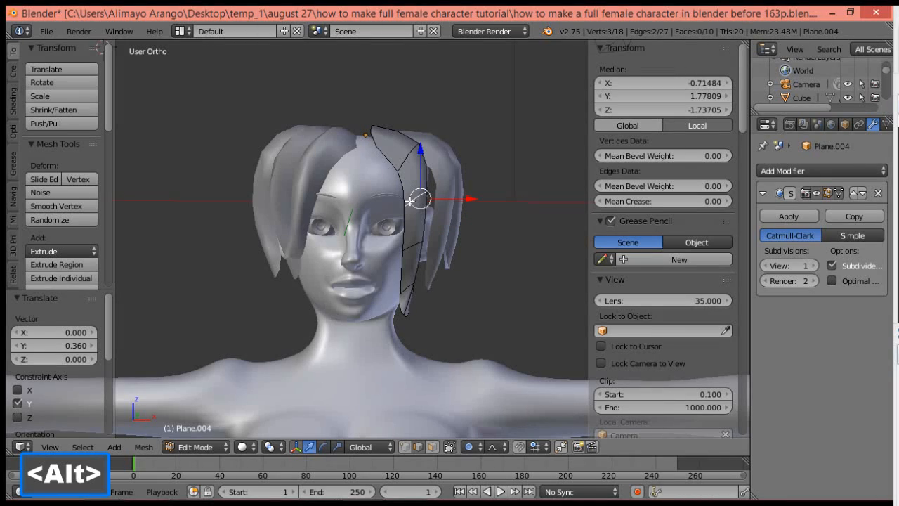
{"action": "left_click_drag", "start_coordinate": [466, 202], "coordinate": [457, 247]}
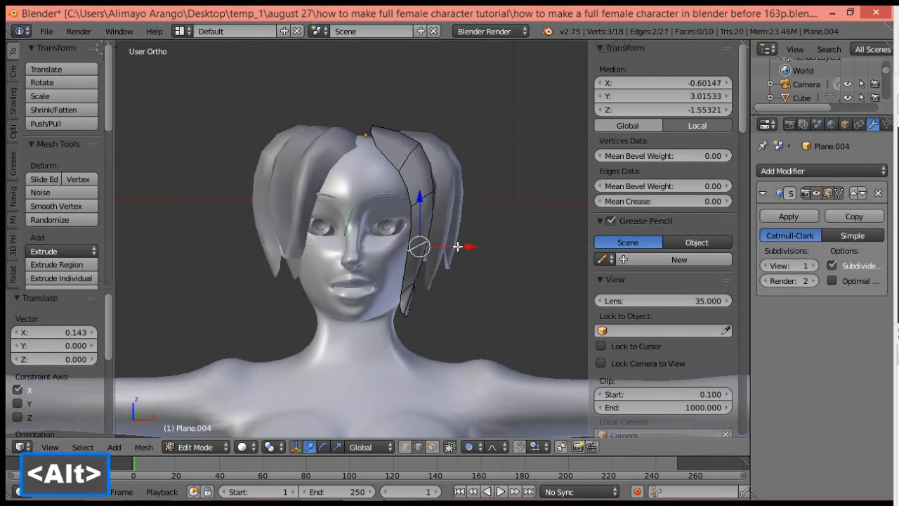
{"action": "right_click", "coordinate": [407, 288], "text": "alt"}
{"action": "mouse_move", "coordinate": [445, 295]}
{"action": "left_mouse_down"}
{"action": "mouse_move", "coordinate": [458, 291]}
{"action": "mouse_move", "coordinate": [451, 295]}
{"action": "left_mouse_up"}
Move the strand's tip edges about 0.731 outward along X and return to Object Mode.
{"action": "right_click", "coordinate": [409, 313], "text": "alt"}
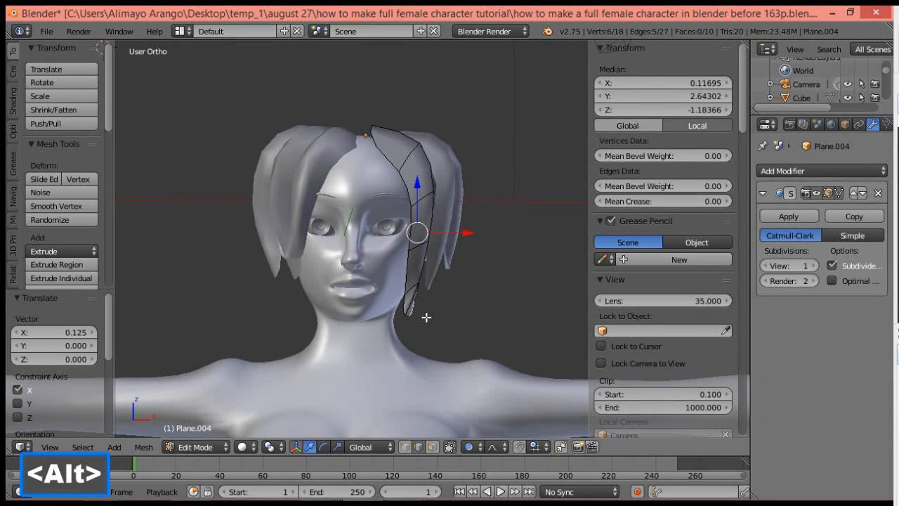
{"action": "right_click", "coordinate": [405, 312], "text": "alt"}
{"action": "left_click_drag", "start_coordinate": [448, 314], "coordinate": [475, 300]}
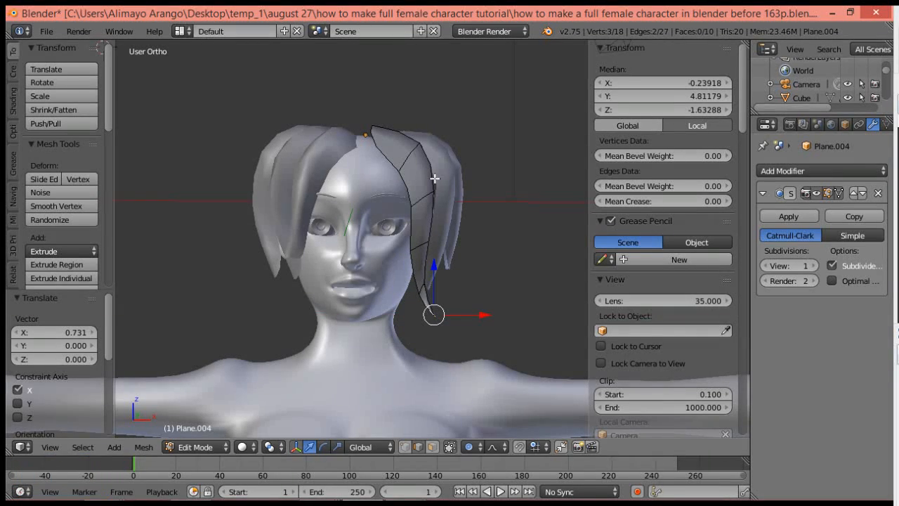
{"action": "left_click", "coordinate": [196, 447]}
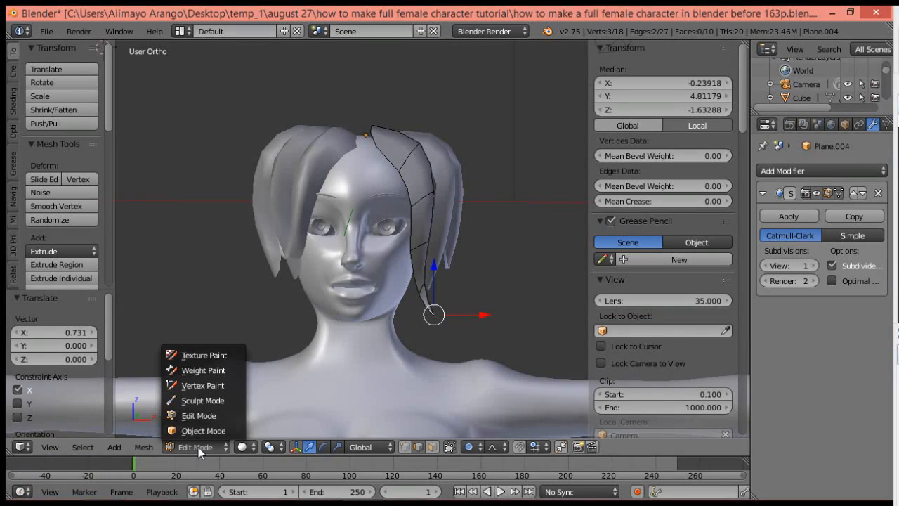
{"action": "left_click", "coordinate": [201, 431]}
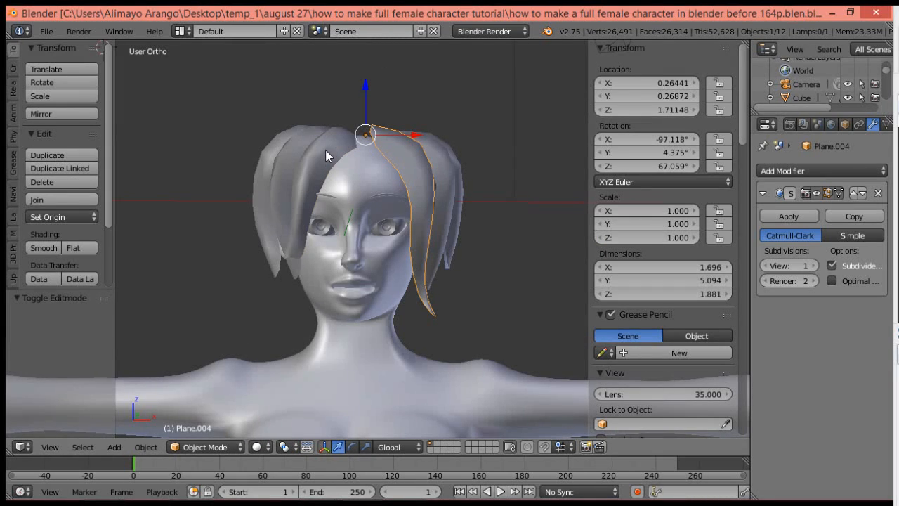
In Edit Mode on the opposite front strand, move its root edge about 0.185 X, -0.039 Y, -0.191 Z, and raise it about 0.400 along Z.
{"action": "right_click", "coordinate": [325, 150]}
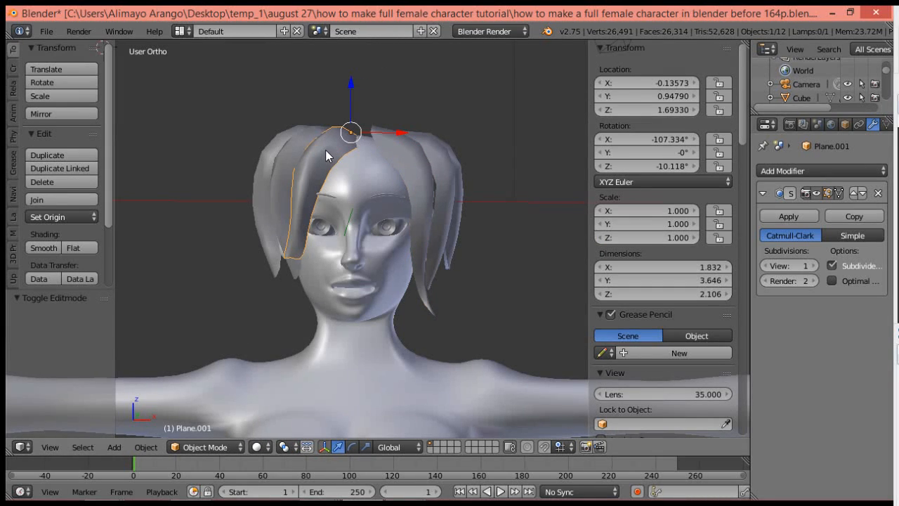
{"action": "left_click", "coordinate": [225, 447]}
{"action": "left_click", "coordinate": [211, 417]}
{"action": "middle_click_drag", "start_coordinate": [373, 232], "coordinate": [396, 140]}
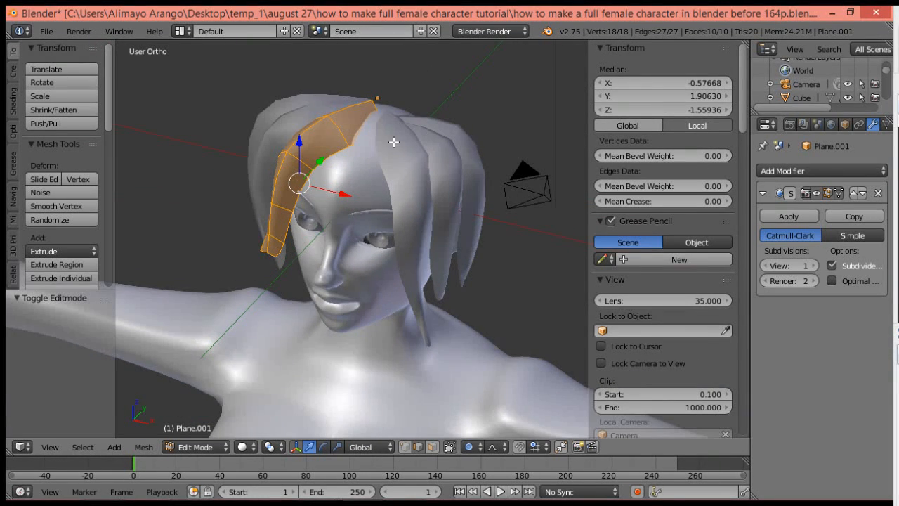
{"action": "right_click", "coordinate": [376, 110]}
{"action": "left_click", "coordinate": [377, 111]}
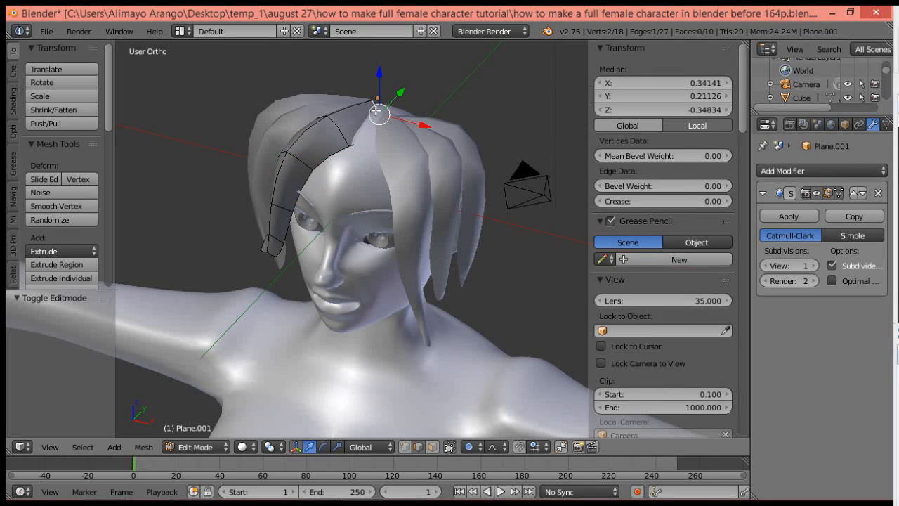
{"action": "key", "text": "g"}
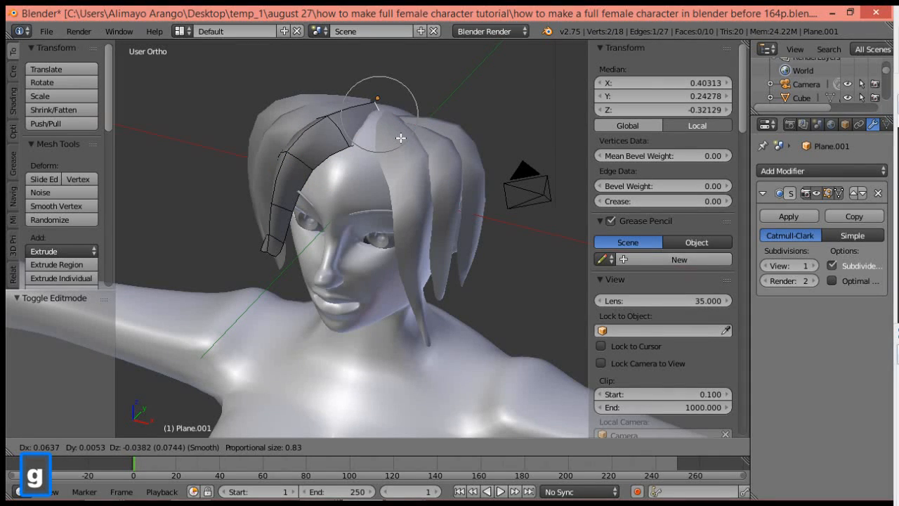
{"action": "left_click", "coordinate": [405, 146]}
{"action": "key", "text": "g"}
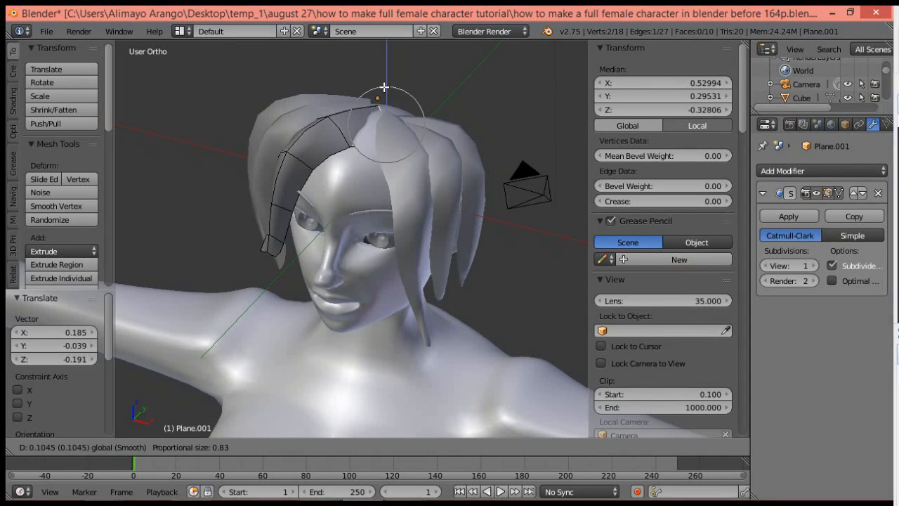
{"action": "key", "text": "z"}
{"action": "left_click", "coordinate": [383, 85]}
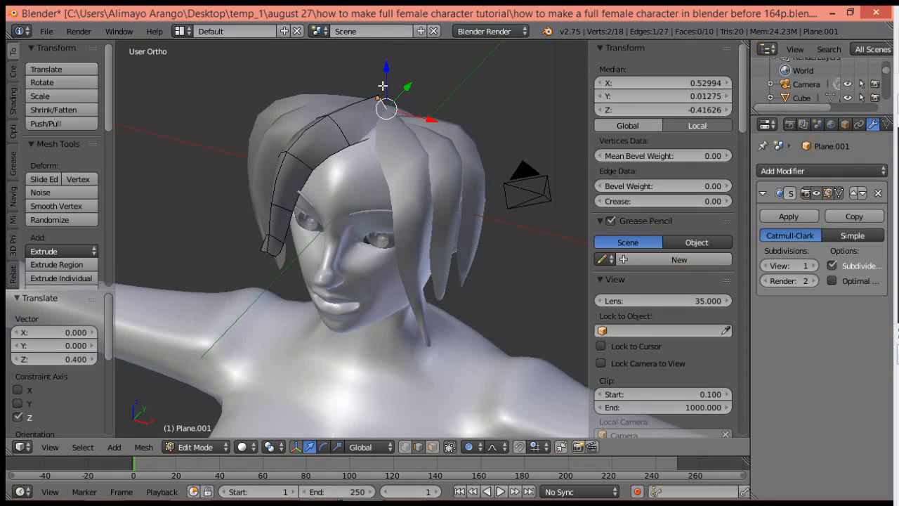
Raise the strand's front hairline edge beside the root about 0.139 along Z.
{"action": "right_click", "coordinate": [366, 138]}
{"action": "key", "text": "g"}
{"action": "key", "text": "z"}
{"action": "left_click", "coordinate": [377, 104]}
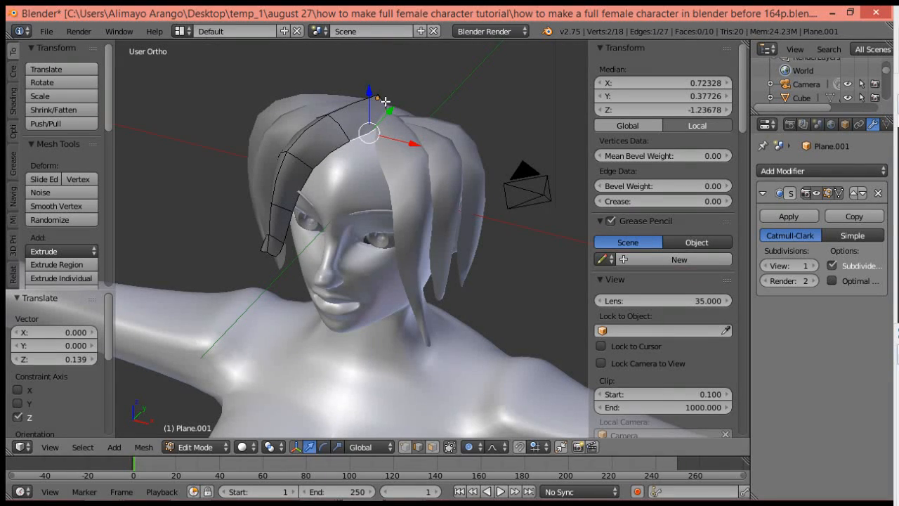
Add the root edge to the hairline edge selection, shift both along X toward the parting, and lower them about 0.157 along Z.
{"action": "right_click", "coordinate": [385, 102], "text": "shift"}
{"action": "key", "text": "g"}
{"action": "key", "text": "x"}
{"action": "left_click", "coordinate": [419, 133]}
{"action": "key", "text": "g"}
{"action": "key", "text": "z"}
{"action": "left_click", "coordinate": [395, 122]}
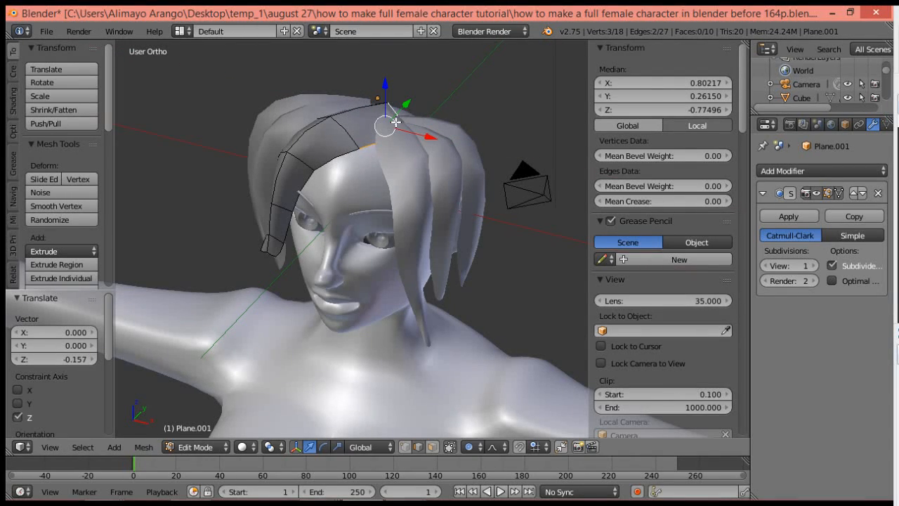
Select both tip edges of the strand and scale them to about 0.342 along X.
{"action": "middle_click_drag", "start_coordinate": [371, 150], "coordinate": [379, 126]}
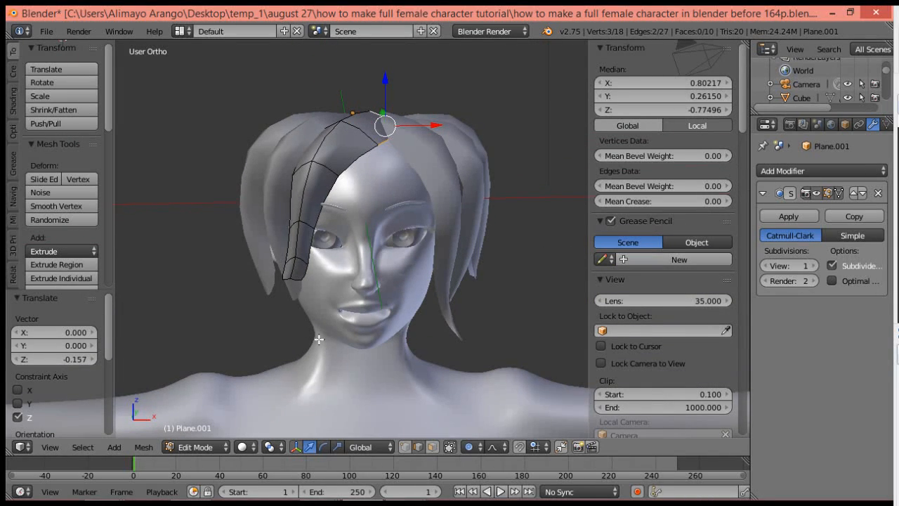
{"action": "right_click", "coordinate": [296, 279]}
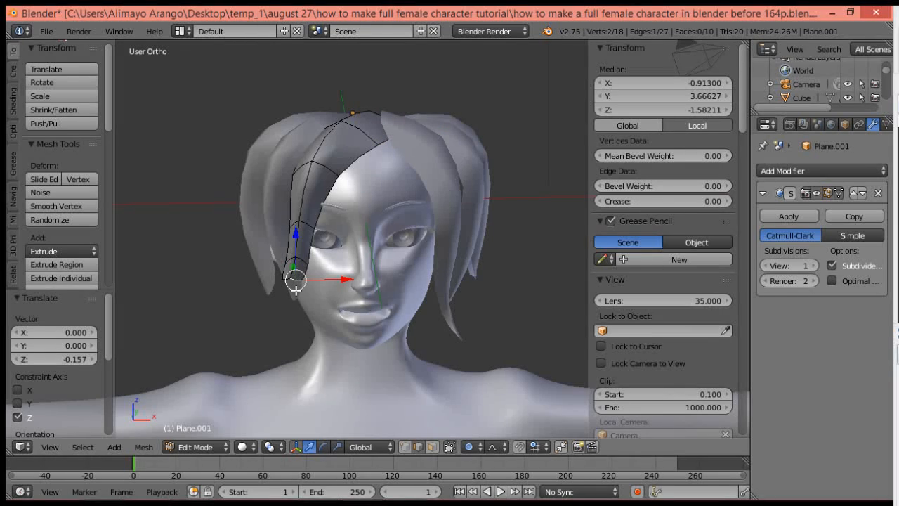
{"action": "scroll", "coordinate": [296, 289], "scroll_direction": "up", "scroll_amount": 2}
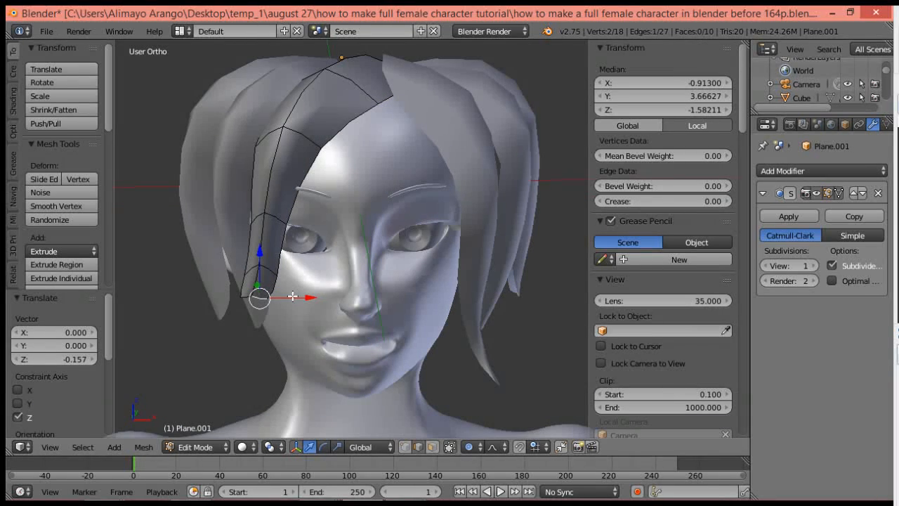
{"action": "right_click", "coordinate": [243, 297], "text": "shift"}
{"action": "key", "text": "s"}
{"action": "key", "text": "x"}
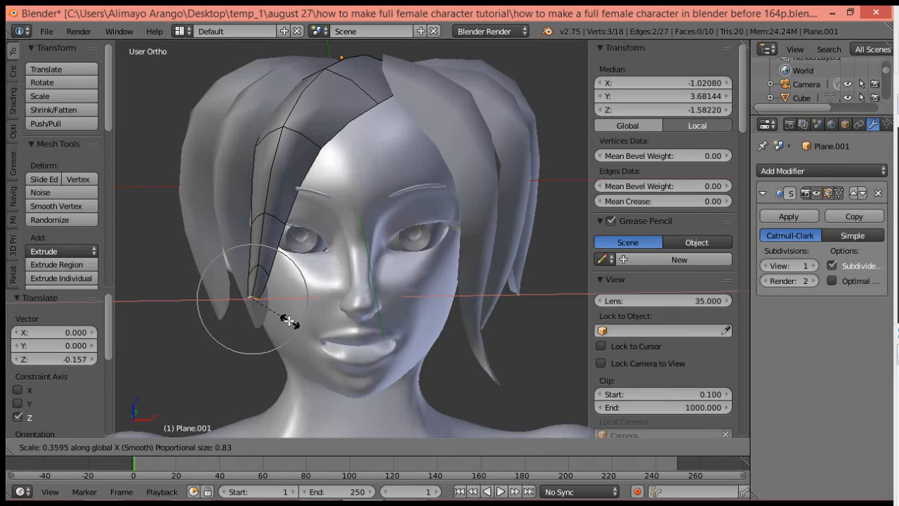
{"action": "left_click", "coordinate": [288, 320]}
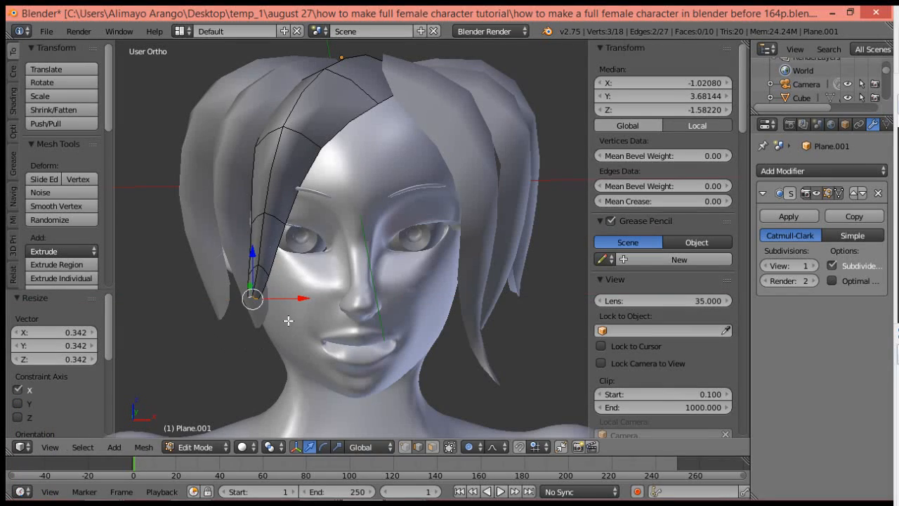
Extend the tip edges about -0.025 X, -0.256 Y, -0.829 Z with the proportional radius reduced to about 0.62.
{"action": "key", "text": "g"}
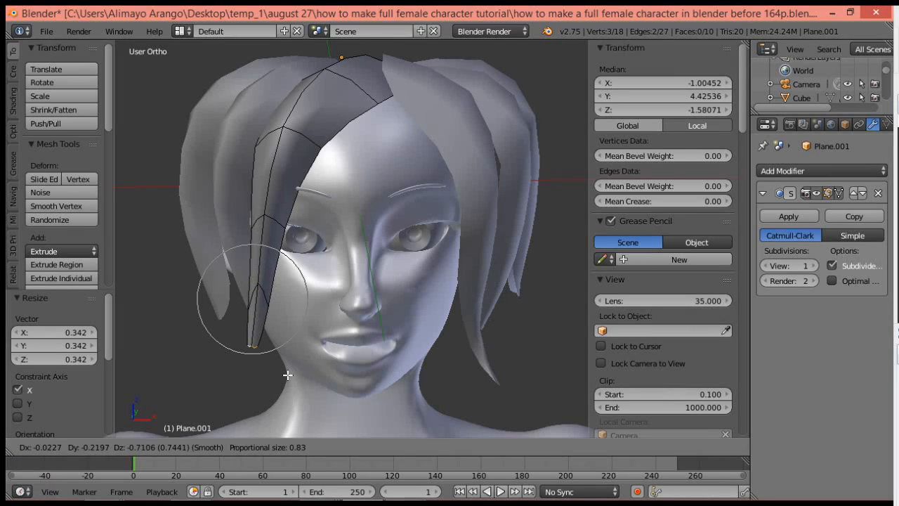
{"action": "scroll", "coordinate": [287, 378], "scroll_direction": "up", "scroll_amount": 3}
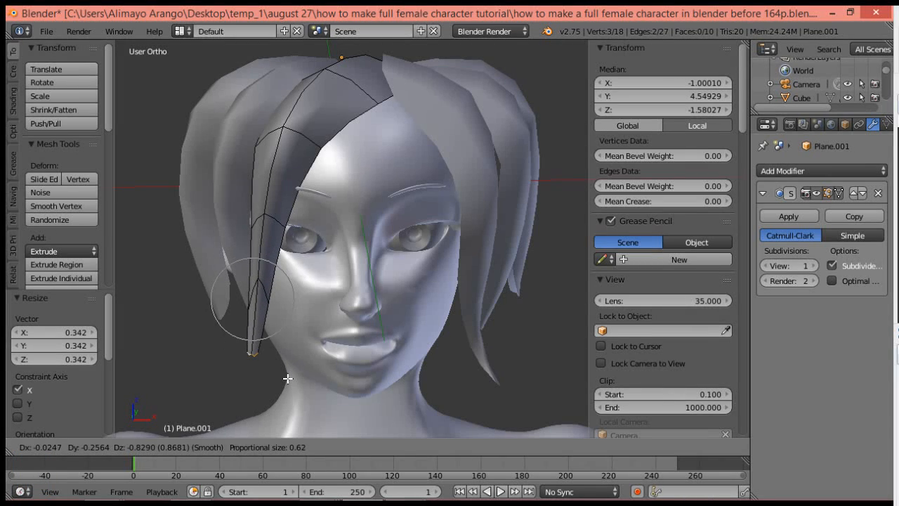
{"action": "left_click", "coordinate": [287, 379]}
Move the cross loop just above the tip toward the cheek with proportional radius about 0.51, and return to Object Mode.
{"action": "middle_click_drag", "start_coordinate": [297, 364], "coordinate": [270, 311]}
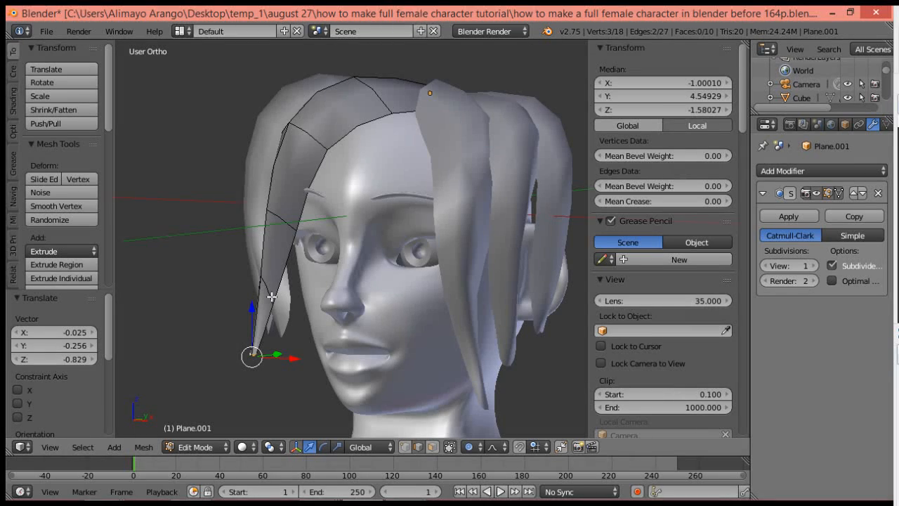
{"action": "key", "text": "alt"}
{"action": "key", "text": "alt"}
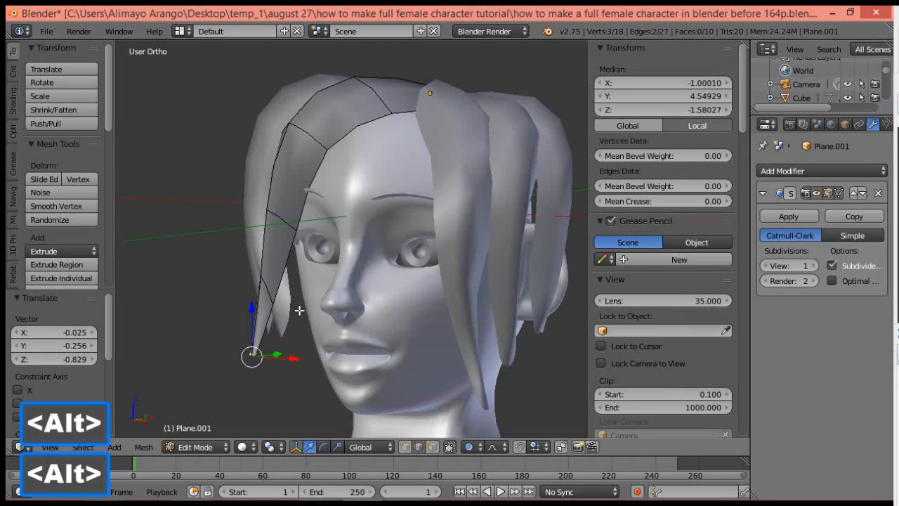
{"action": "right_click", "coordinate": [268, 289], "text": "alt"}
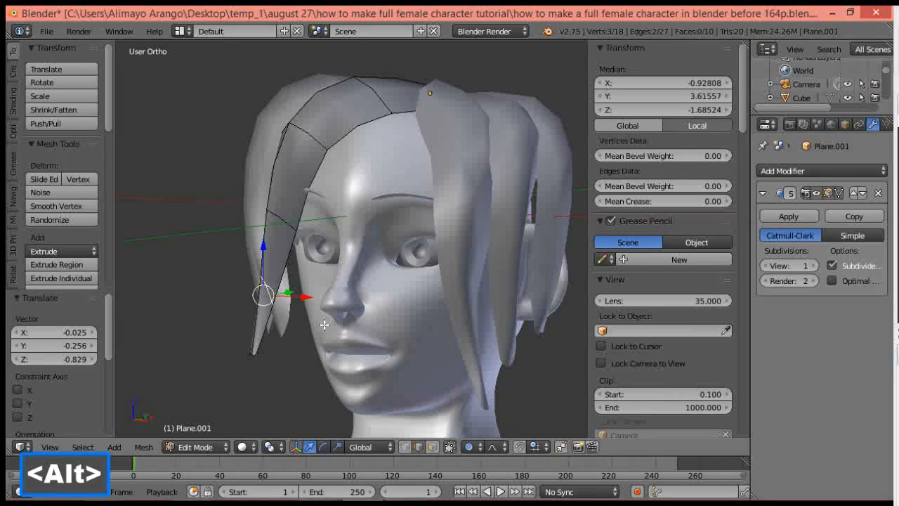
{"action": "key", "text": "g"}
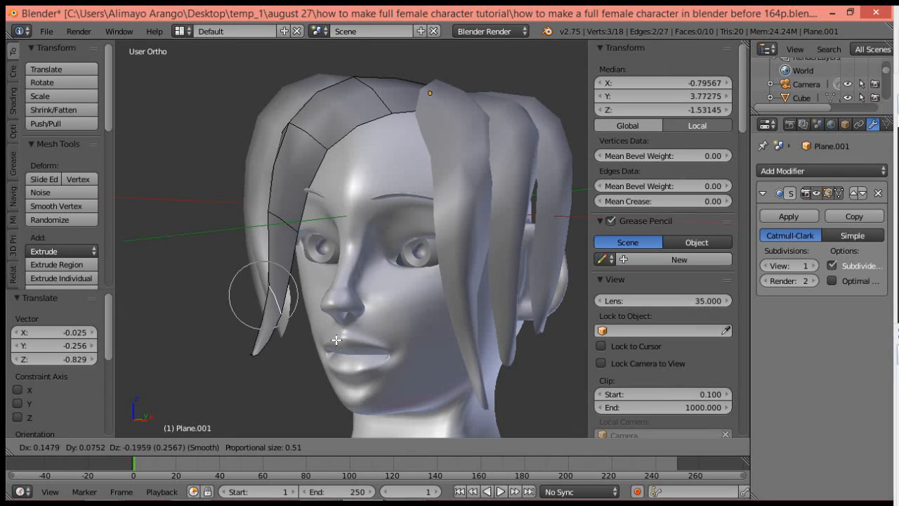
{"action": "left_click", "coordinate": [347, 345]}
{"action": "middle_click_drag", "start_coordinate": [367, 346], "coordinate": [381, 362]}
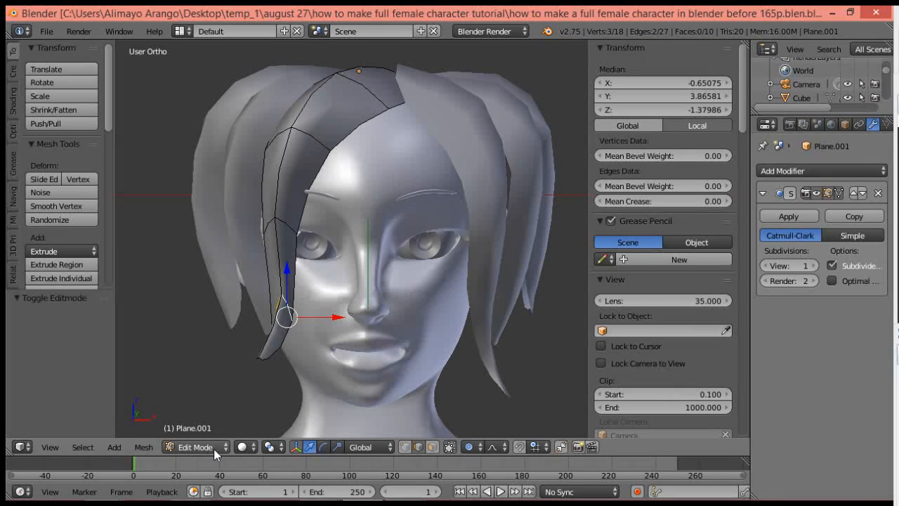
{"action": "left_click", "coordinate": [214, 448]}
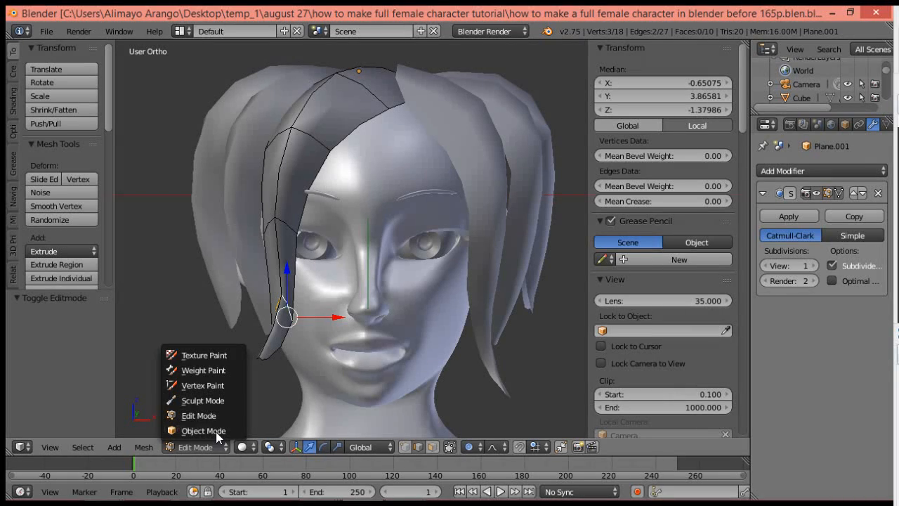
{"action": "left_click", "coordinate": [209, 430]}
Enter Edit Mode on the strand just behind the reshaped front lock and extend its tip edges about -0.126 X, -0.084 Y, -0.830 Z.
{"action": "right_click", "coordinate": [239, 251]}
{"action": "left_click", "coordinate": [231, 445]}
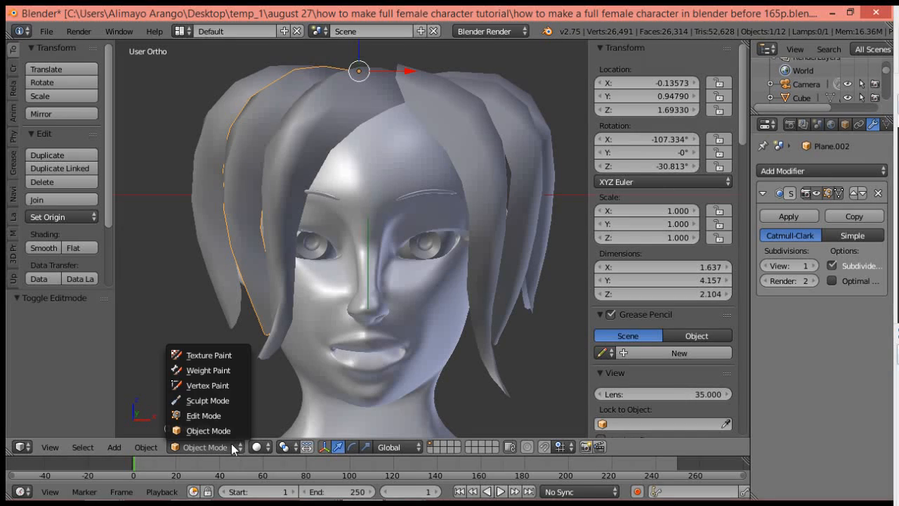
{"action": "left_click", "coordinate": [222, 412]}
{"action": "middle_click_drag", "start_coordinate": [231, 349], "coordinate": [316, 342]}
{"action": "right_click", "coordinate": [345, 341], "text": "shift"}
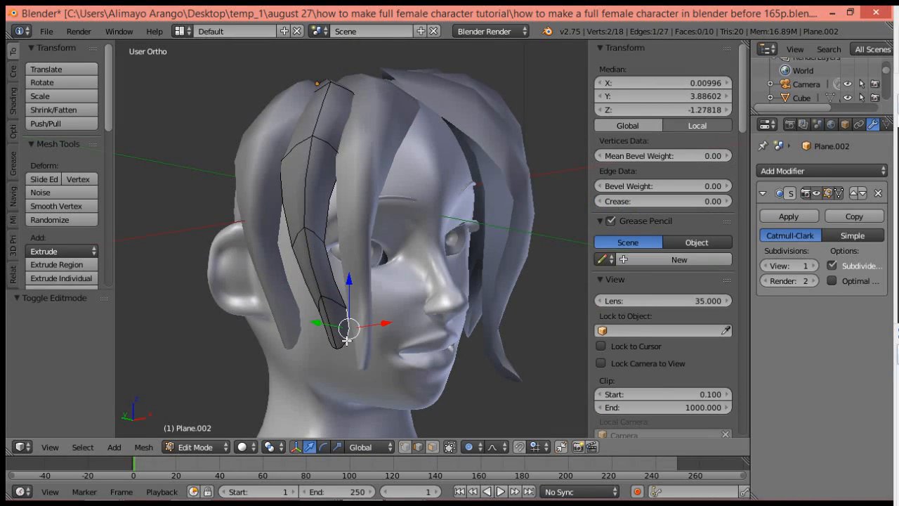
{"action": "scroll", "coordinate": [347, 342], "scroll_direction": "up", "scroll_amount": 1}
{"action": "right_click", "coordinate": [322, 366], "text": "shift"}
{"action": "scroll", "coordinate": [328, 377], "scroll_direction": "up", "scroll_amount": 2}
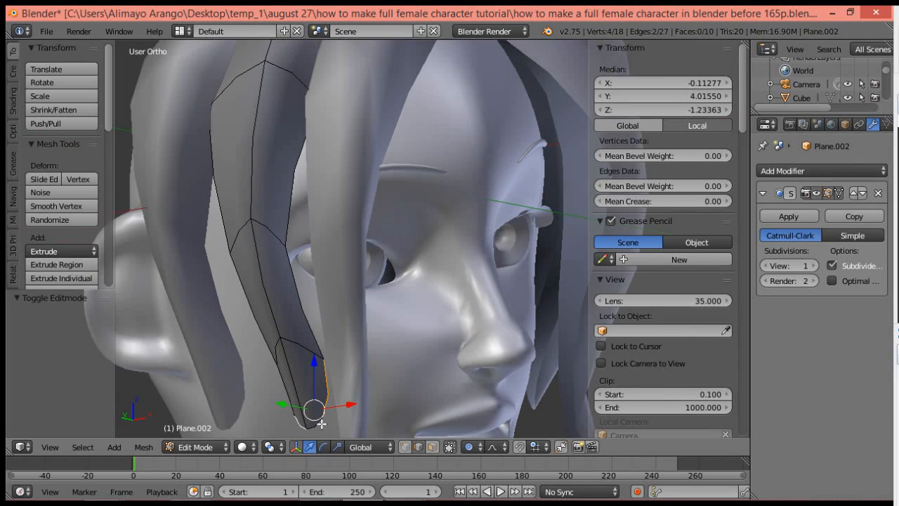
{"action": "scroll", "coordinate": [316, 421], "scroll_direction": "down", "scroll_amount": 3}
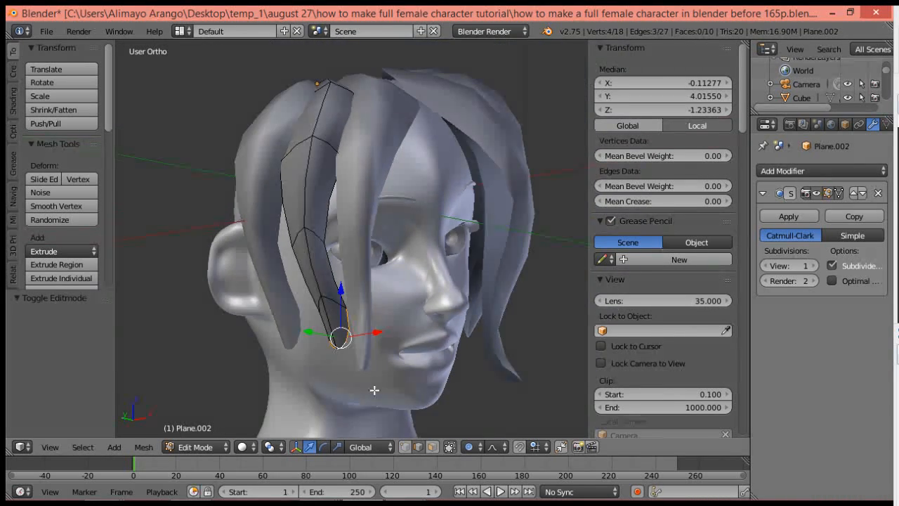
{"action": "key", "text": "g"}
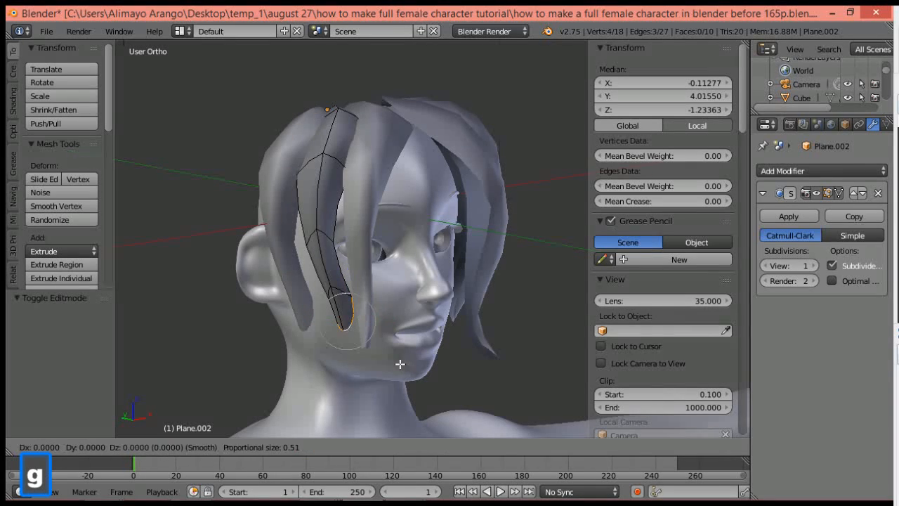
{"action": "left_click", "coordinate": [399, 411]}
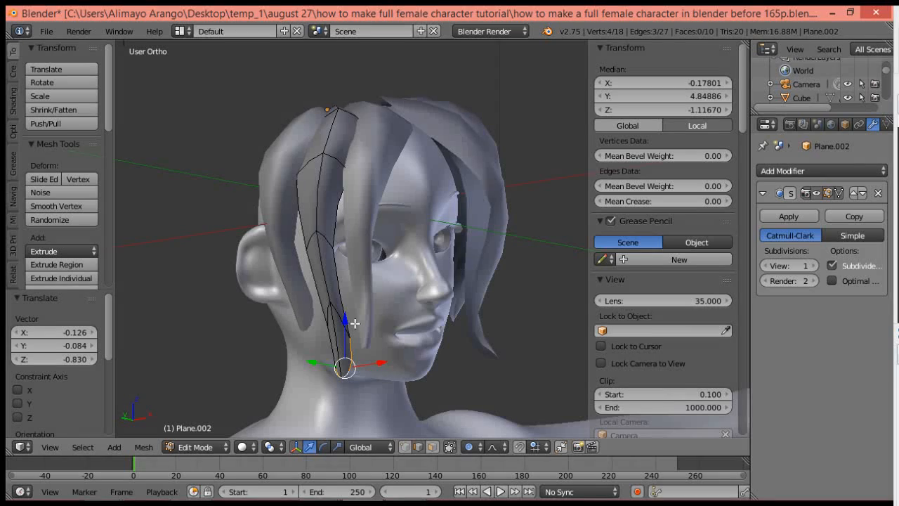
Pull the same strand's tip edges back up about -0.098 X, 0.127 Y, 0.319 Z with proportional editing.
{"action": "middle_click_drag", "start_coordinate": [379, 350], "coordinate": [329, 363]}
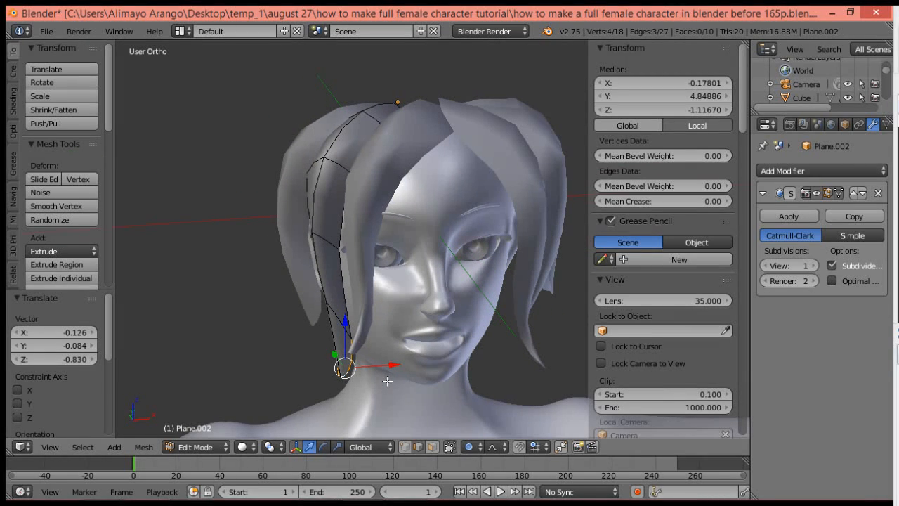
{"action": "key", "text": "g"}
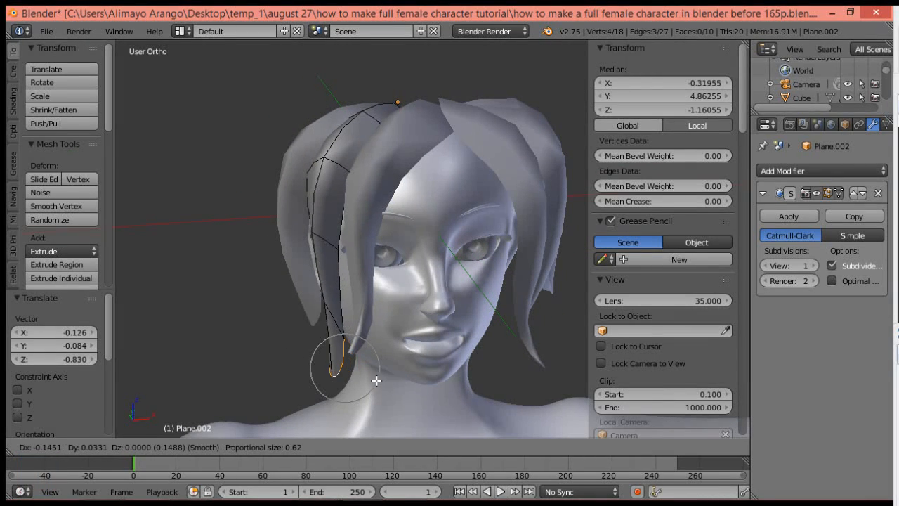
{"action": "scroll", "coordinate": [368, 369], "scroll_direction": "down", "scroll_amount": 1}
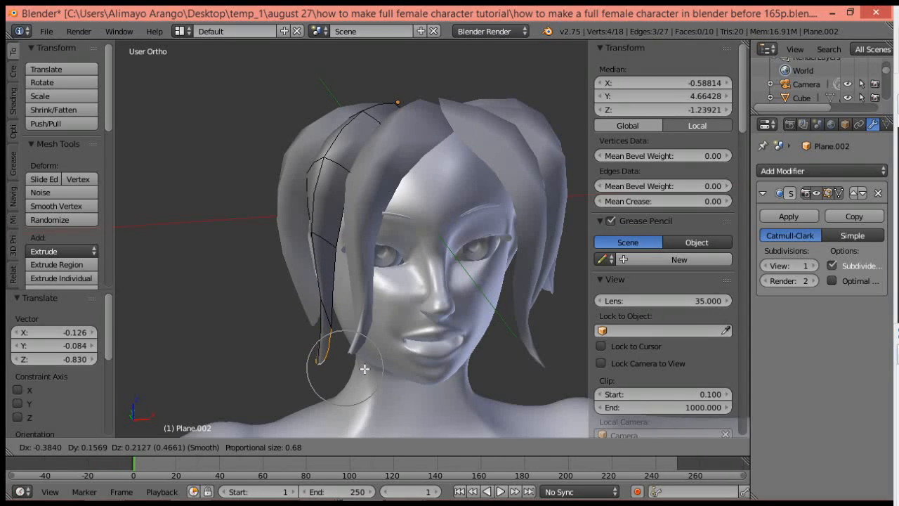
{"action": "scroll", "coordinate": [382, 360], "scroll_direction": "down", "scroll_amount": 1}
{"action": "scroll", "coordinate": [380, 362], "scroll_direction": "up", "scroll_amount": 2}
{"action": "left_click", "coordinate": [379, 363]}
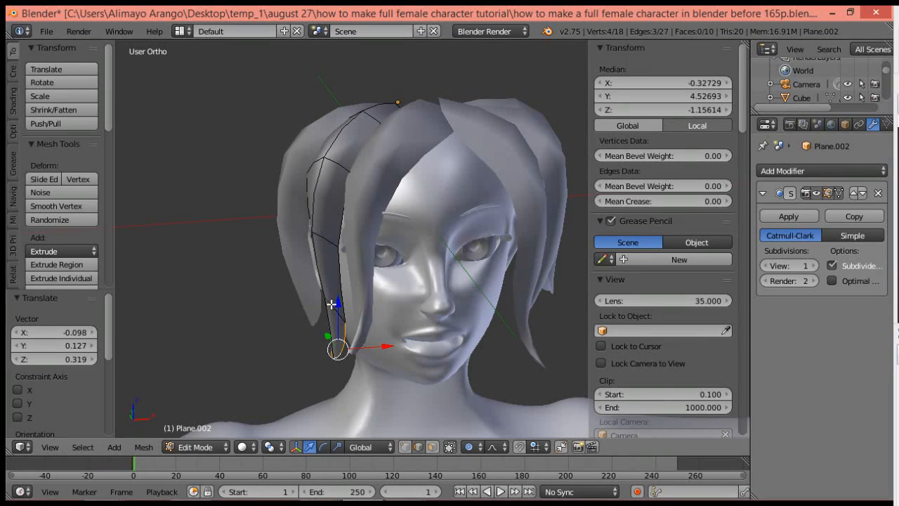
Select the cross loop just above the tip and move it toward the face about 0.257 X, -0.043 Y, 0.047 Z.
{"action": "key", "text": "alt"}
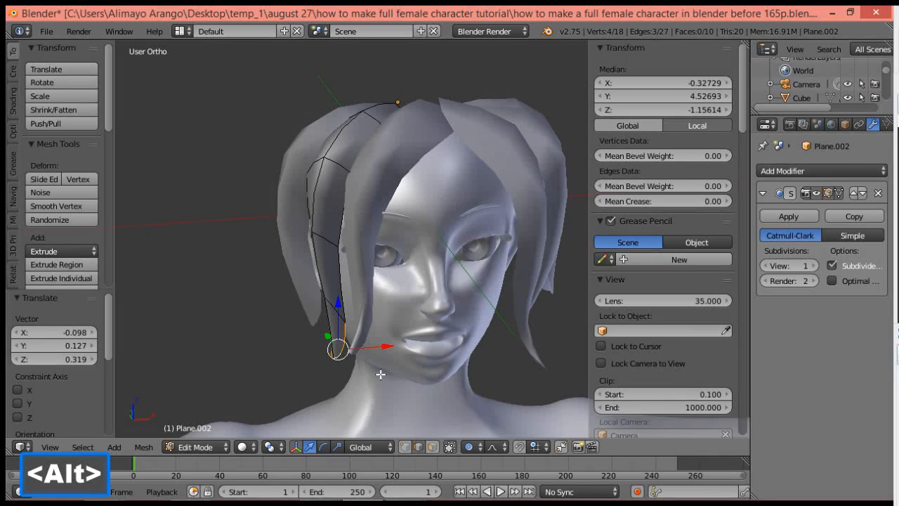
{"action": "right_click", "coordinate": [326, 300], "text": "alt"}
{"action": "right_click", "coordinate": [331, 305], "text": "alt"}
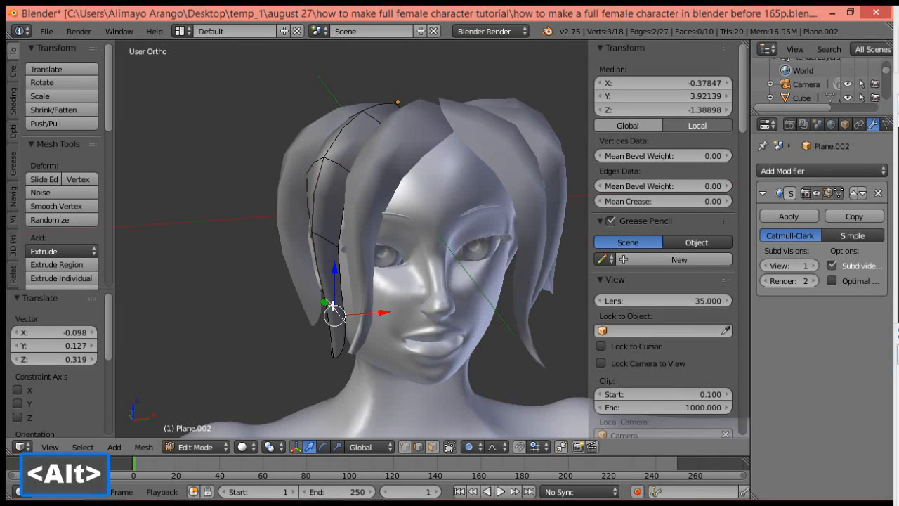
{"action": "key", "text": "g"}
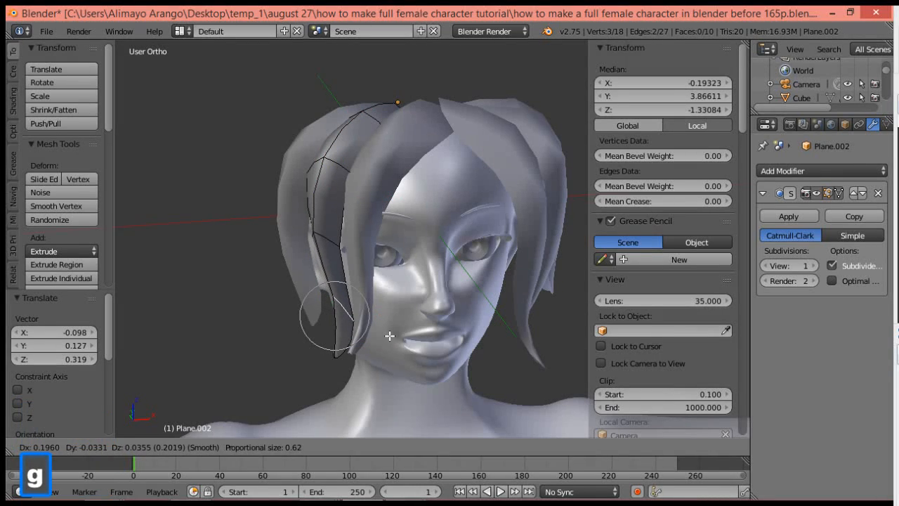
{"action": "left_click", "coordinate": [392, 335]}
Flick the lowest tip edge outward about -0.439 X, 0.085 Y, -0.047 Z, and return to Object Mode.
{"action": "right_click", "coordinate": [339, 355]}
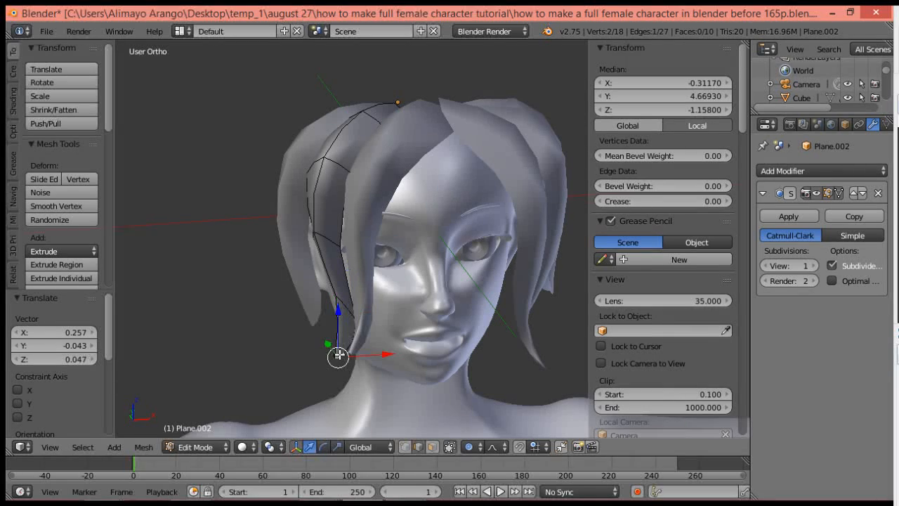
{"action": "key", "text": "g"}
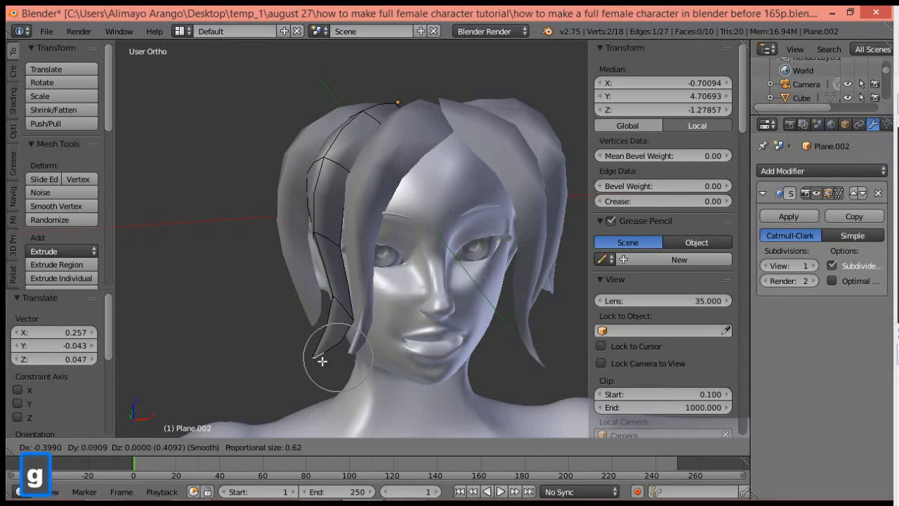
{"action": "left_click", "coordinate": [319, 364]}
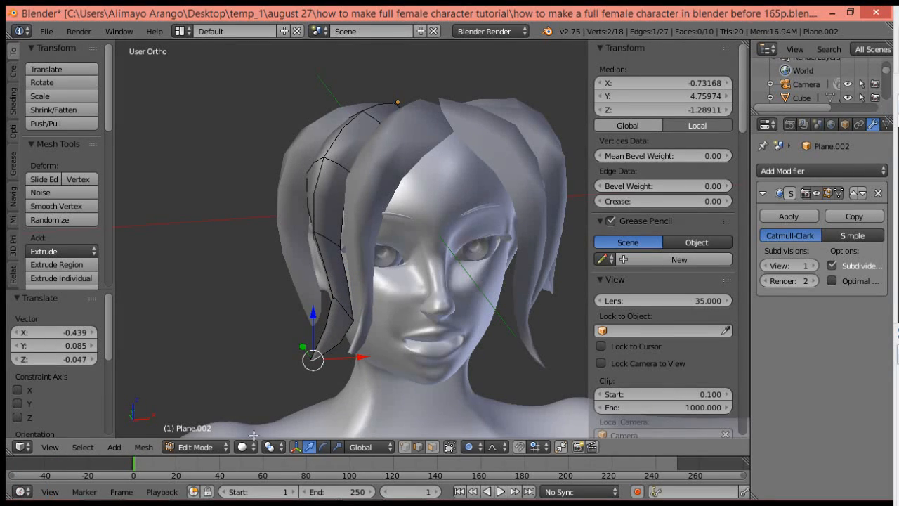
{"action": "left_click", "coordinate": [204, 447]}
{"action": "left_click", "coordinate": [210, 430]}
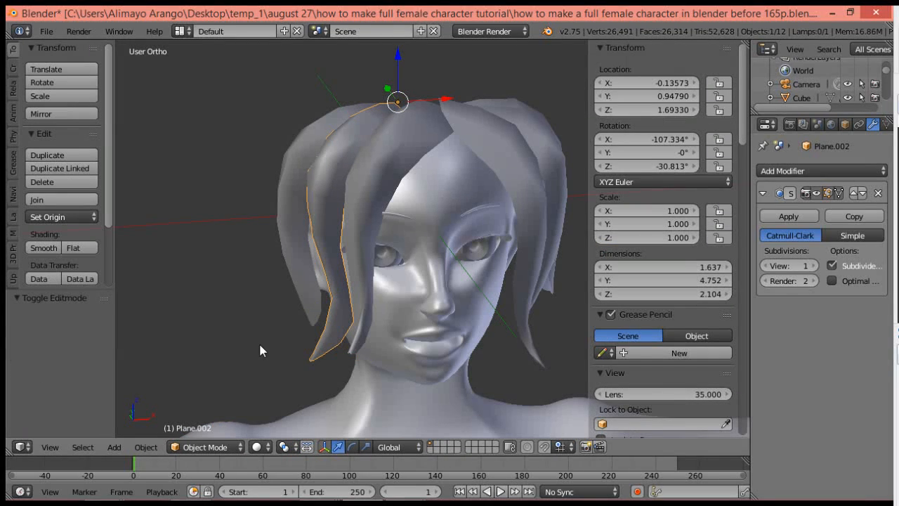
Enter Edit Mode on the strand nearest the ear and extend its tip edges about -0.140 X, -0.091 Y, -0.466 Z.
{"action": "left_click", "coordinate": [220, 446]}
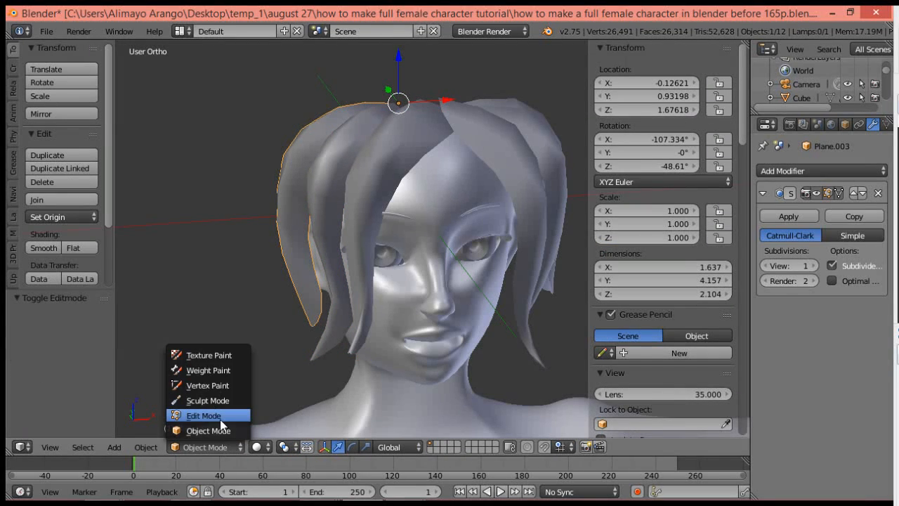
{"action": "left_click", "coordinate": [219, 418]}
{"action": "right_click", "coordinate": [320, 318], "text": "shift"}
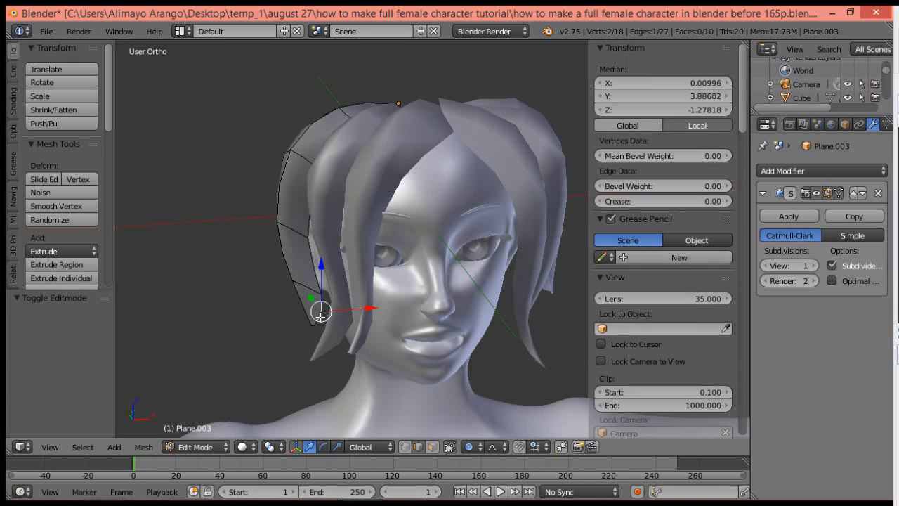
{"action": "middle_click_drag", "start_coordinate": [316, 341], "coordinate": [368, 329]}
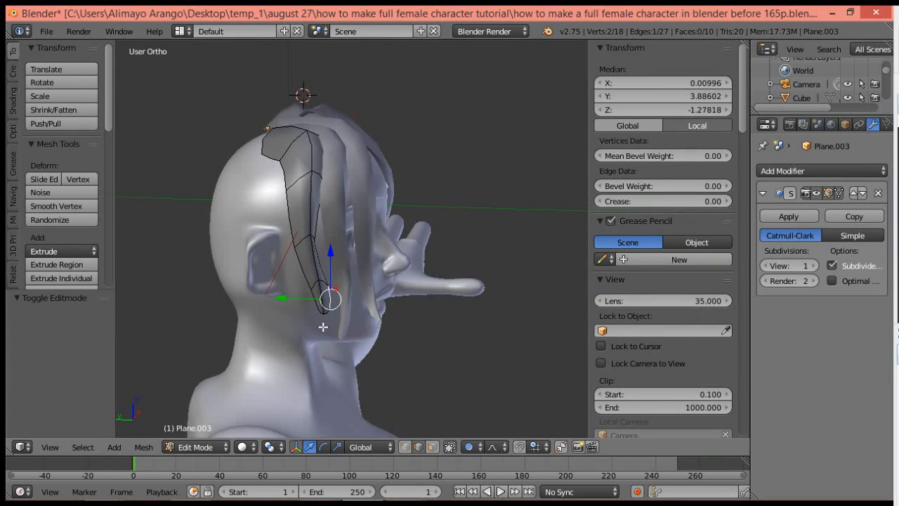
{"action": "scroll", "coordinate": [322, 326], "scroll_direction": "up", "scroll_amount": 3}
{"action": "scroll", "coordinate": [274, 357], "scroll_direction": "down", "scroll_amount": 1}
{"action": "right_click", "coordinate": [274, 357], "text": "shift"}
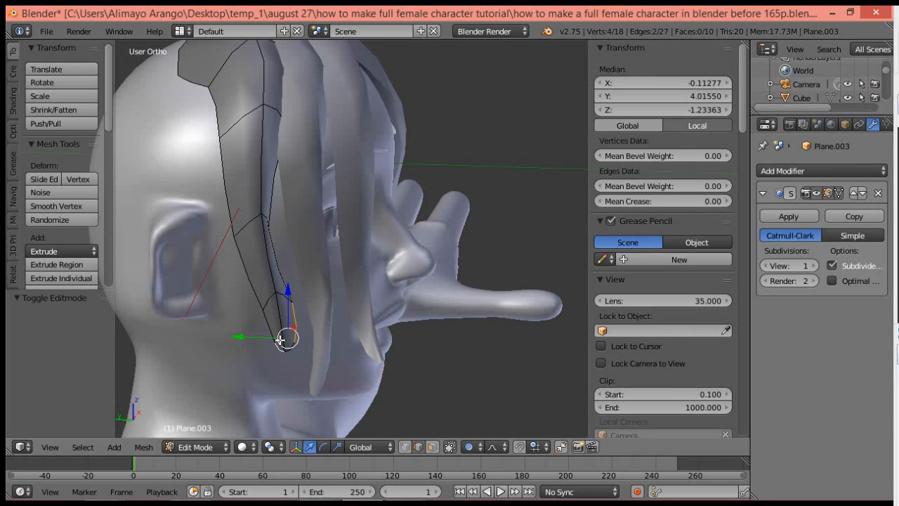
{"action": "scroll", "coordinate": [281, 339], "scroll_direction": "up", "scroll_amount": 2}
{"action": "right_click", "coordinate": [229, 426], "text": "shift"}
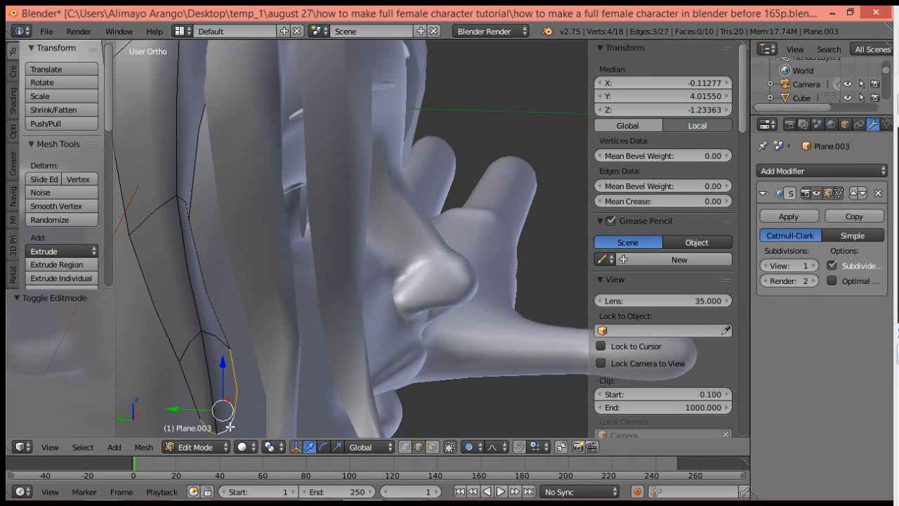
{"action": "scroll", "coordinate": [321, 385], "scroll_direction": "down", "scroll_amount": 3}
{"action": "middle_click_drag", "start_coordinate": [364, 340], "coordinate": [327, 329]}
{"action": "key", "text": "g"}
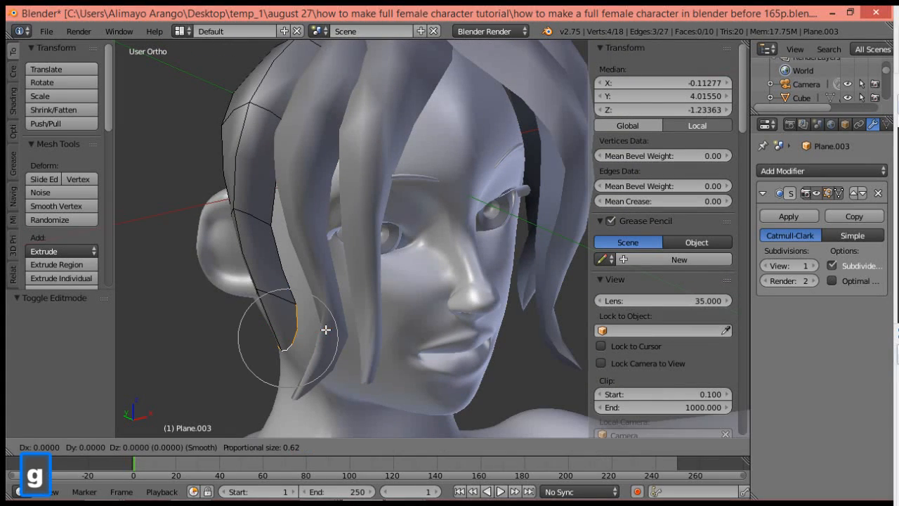
{"action": "left_click", "coordinate": [321, 369]}
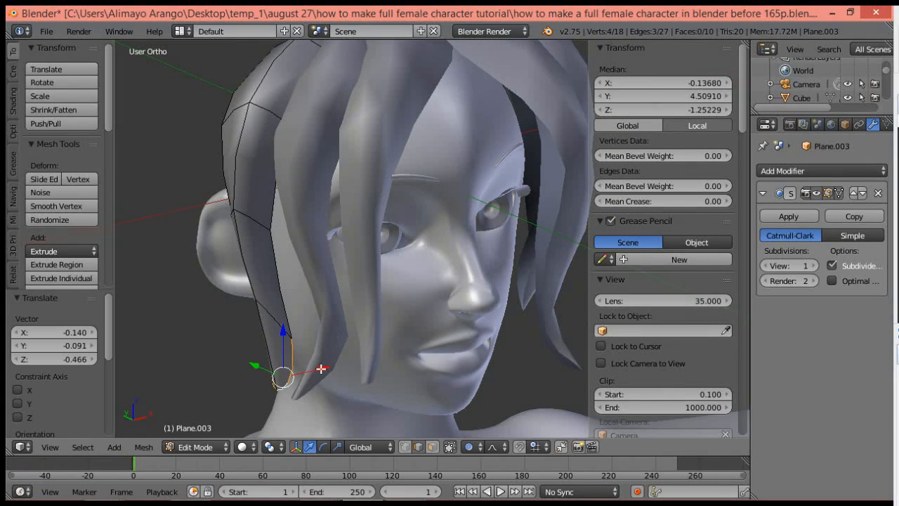
Move the cross loop above this strand's tip about 0.259 X, -0.230 Y, -0.106 Z with the proportional radius enlarged to about 0.75.
{"action": "key", "text": "alt"}
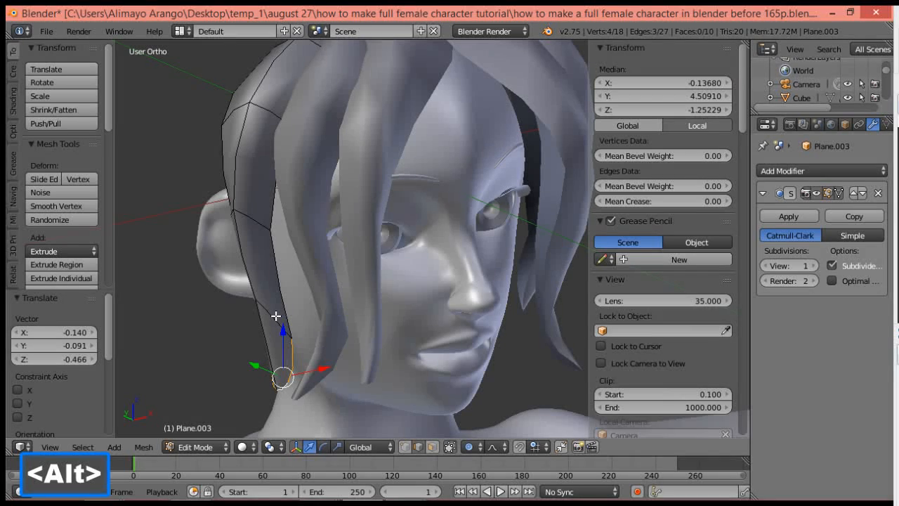
{"action": "right_click", "coordinate": [271, 317], "text": "alt"}
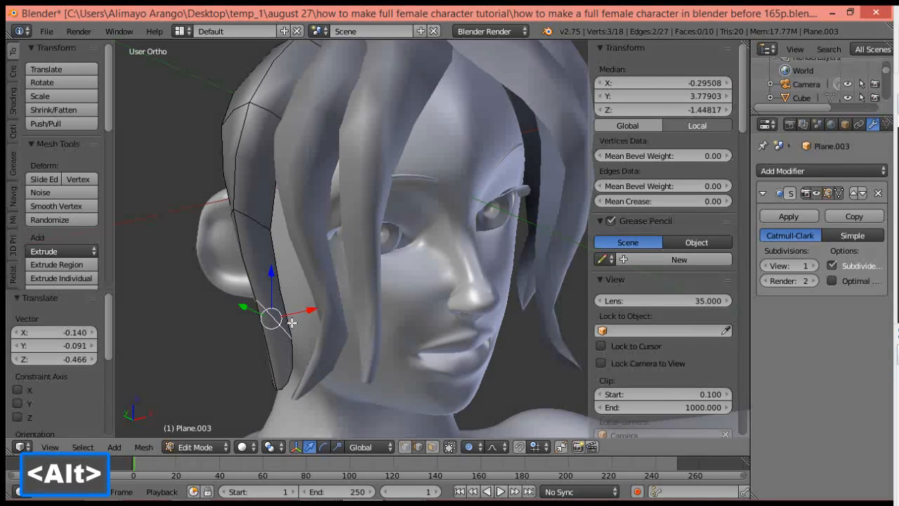
{"action": "key", "text": "g"}
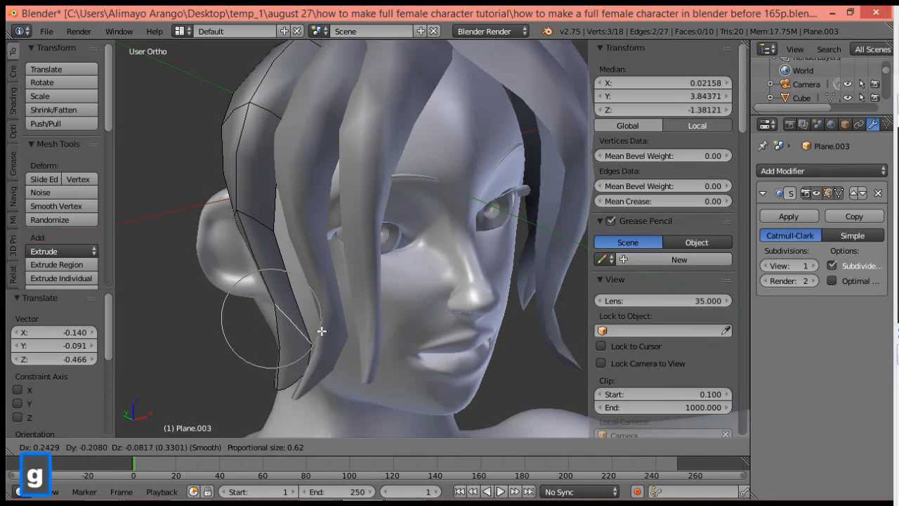
{"action": "scroll", "coordinate": [321, 331], "scroll_direction": "down", "scroll_amount": 2}
{"action": "left_click", "coordinate": [321, 331]}
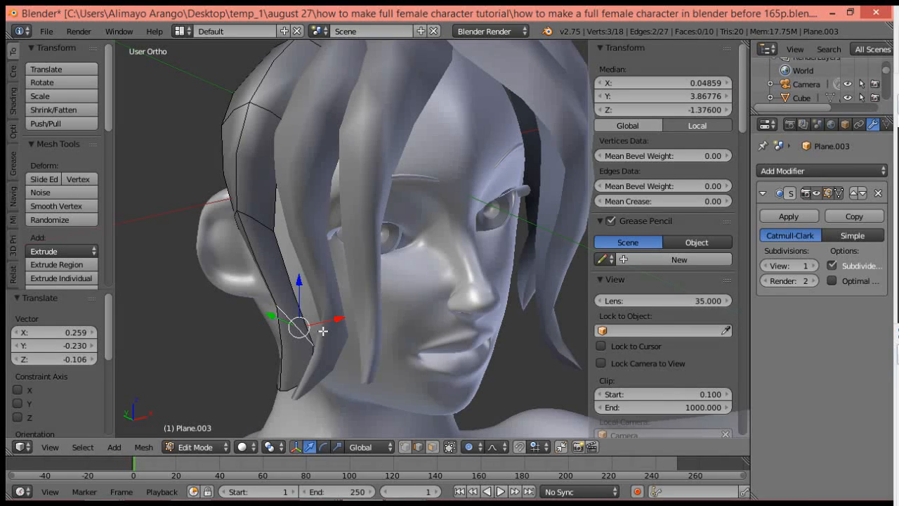
Select the front edge of the cross loop at ear height and shift it about 0.429 along X.
{"action": "middle_click_drag", "start_coordinate": [389, 324], "coordinate": [373, 330]}
{"action": "middle_click_drag", "start_coordinate": [432, 339], "coordinate": [386, 282]}
{"action": "right_click", "coordinate": [288, 232]}
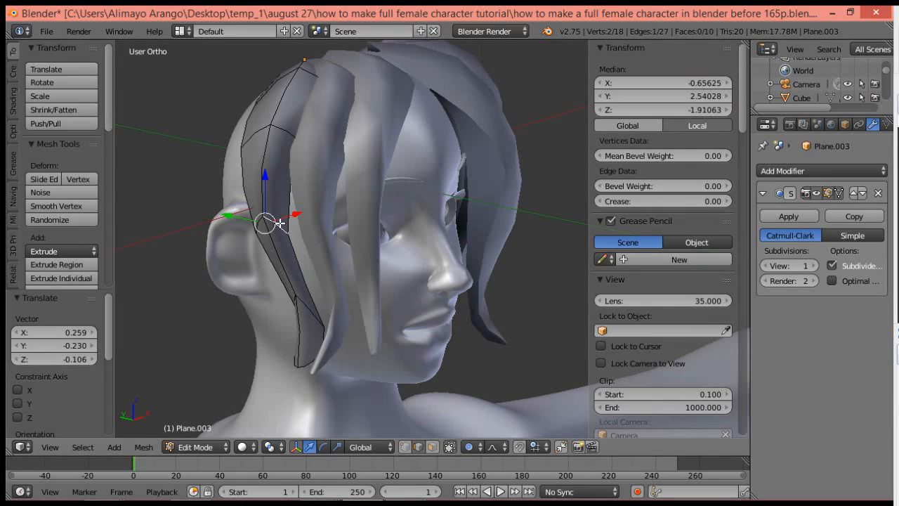
{"action": "key", "text": "g"}
{"action": "key", "text": "x"}
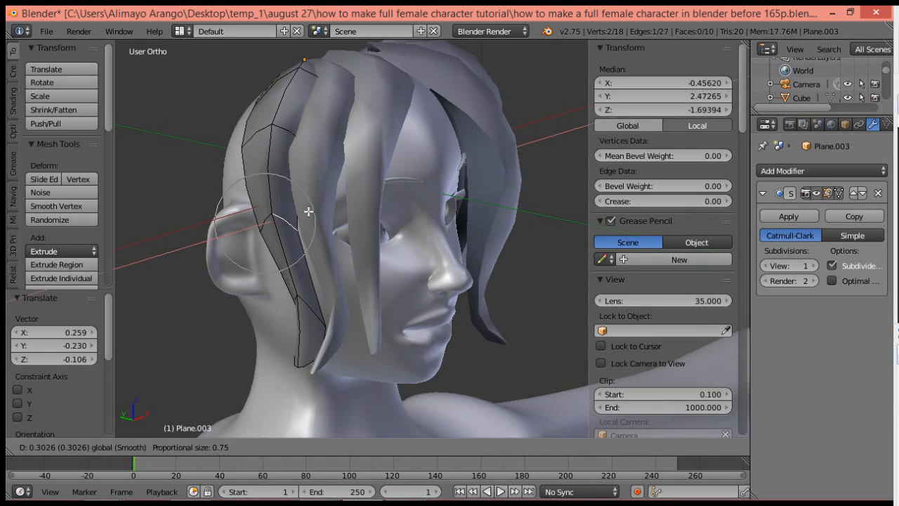
{"action": "left_click", "coordinate": [312, 209]}
Move the rear edge of the cross loop above the tip about -0.082 X, 0.246 Y, -0.081 Z toward the ear.
{"action": "middle_click_drag", "start_coordinate": [263, 314], "coordinate": [317, 305]}
{"action": "right_click", "coordinate": [298, 302]}
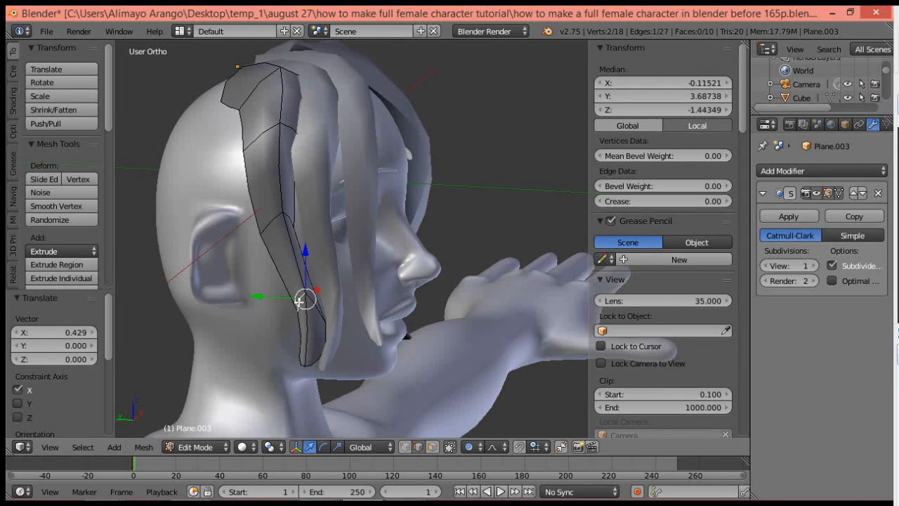
{"action": "key", "text": "g"}
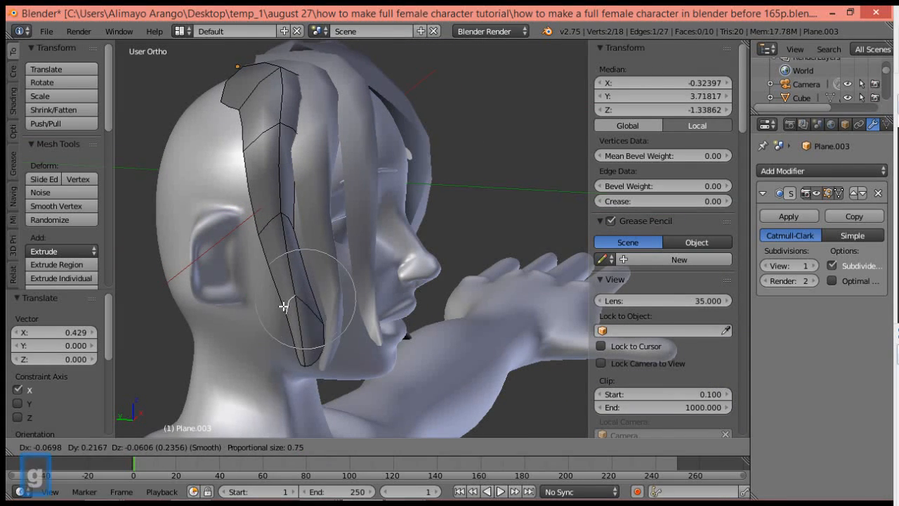
{"action": "left_click", "coordinate": [283, 307]}
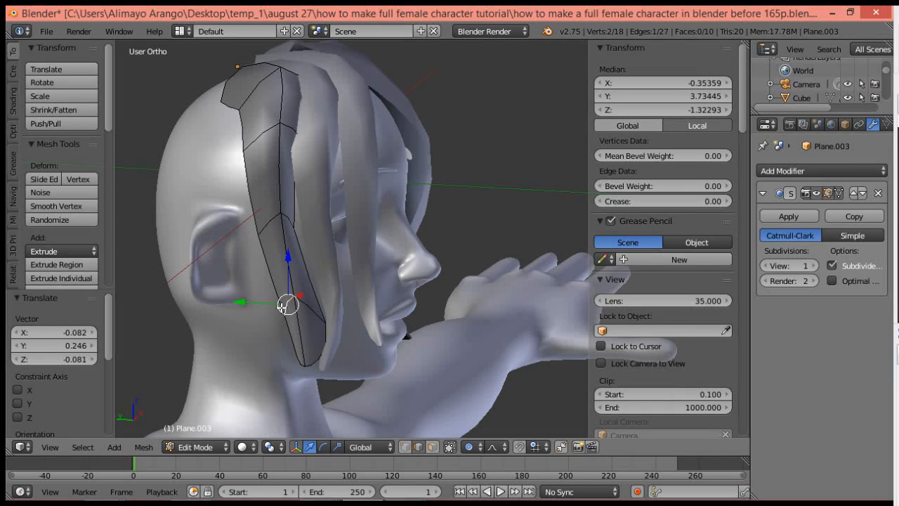
Move the strand's front tip edge about -0.030 X, 0.142 Y, 0.030 Z with proportional radius about 0.51, and check it from the front.
{"action": "right_click", "coordinate": [326, 349]}
{"action": "key", "text": "g"}
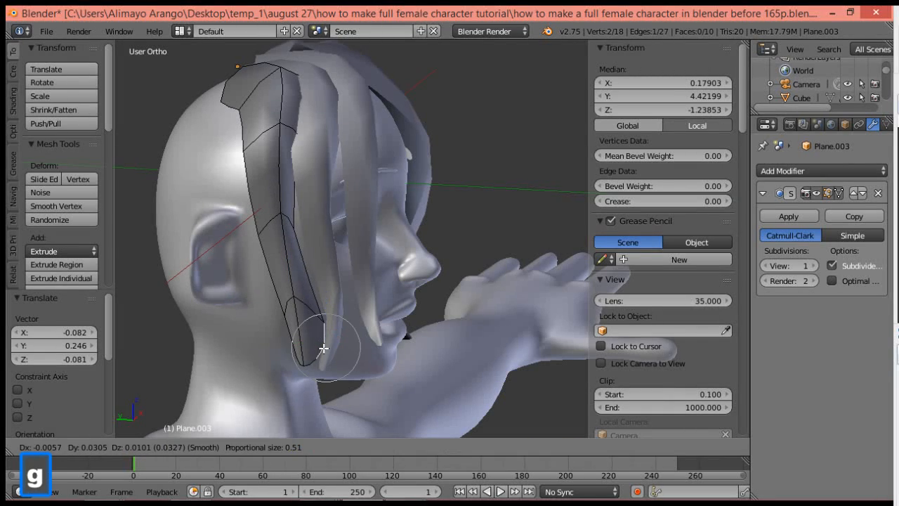
{"action": "left_click", "coordinate": [316, 348]}
{"action": "scroll", "coordinate": [390, 310], "scroll_direction": "down", "scroll_amount": 2}
{"action": "middle_click_drag", "start_coordinate": [406, 311], "coordinate": [261, 309]}
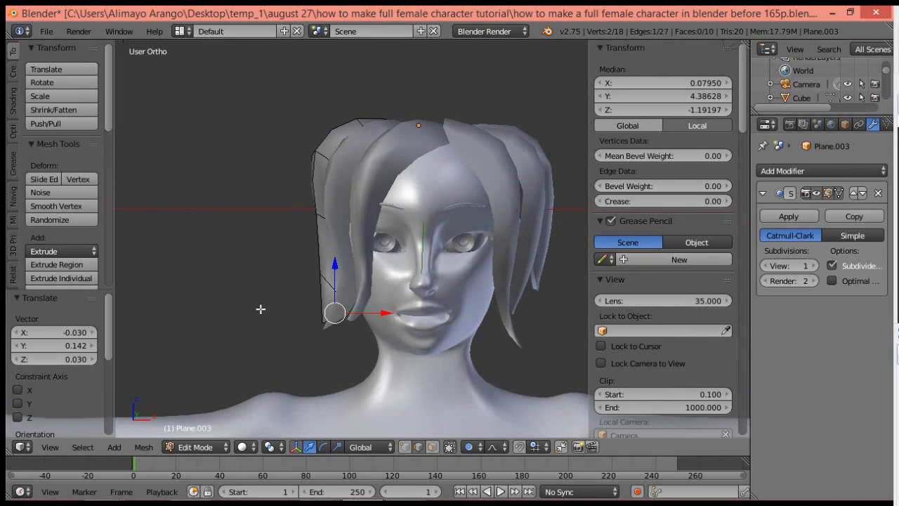
Review the strand in Object Mode, reopen it in Edit Mode and shift its front tip edge about 0.446 along X.
{"action": "left_click", "coordinate": [213, 446]}
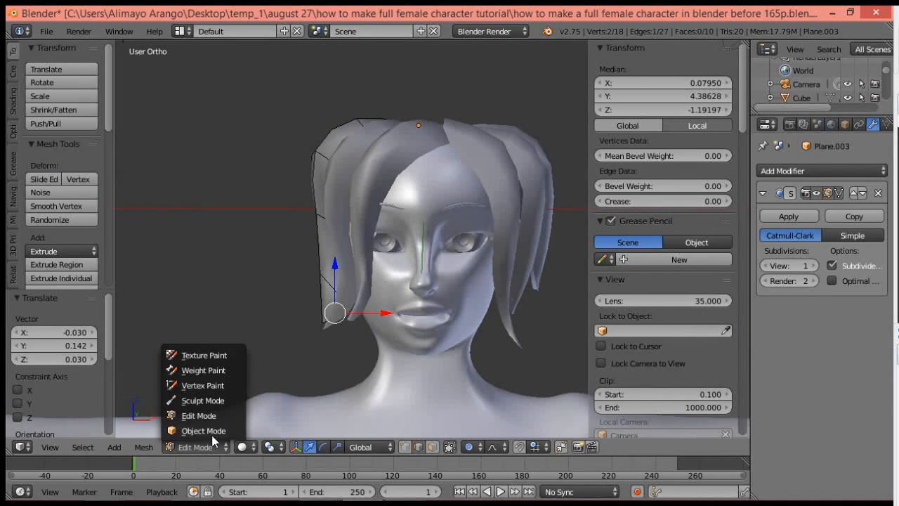
{"action": "left_click", "coordinate": [211, 430]}
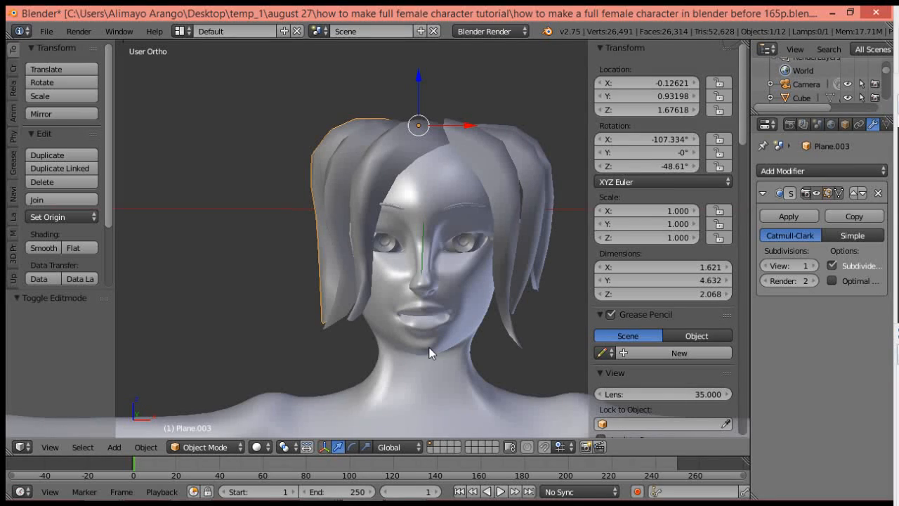
{"action": "middle_click_drag", "start_coordinate": [355, 315], "coordinate": [390, 327]}
{"action": "left_click", "coordinate": [215, 447]}
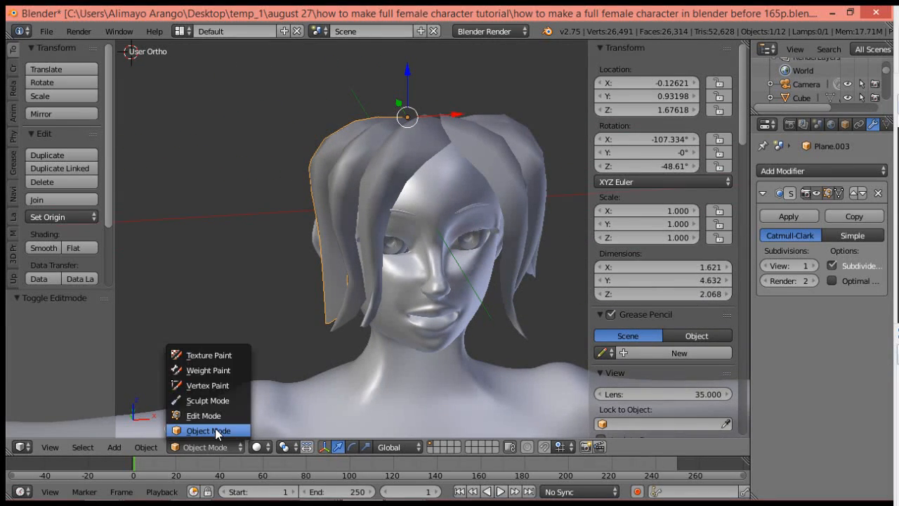
{"action": "left_click", "coordinate": [212, 424]}
{"action": "scroll", "coordinate": [300, 358], "scroll_direction": "up", "scroll_amount": 2}
{"action": "right_click", "coordinate": [316, 285]}
{"action": "left_click_drag", "start_coordinate": [368, 297], "coordinate": [389, 303]}
Select the strand's three connected tip edges and flick them outward about -0.437 X, 0.084 Y, -0.120 Z.
{"action": "middle_click_drag", "start_coordinate": [336, 348], "coordinate": [424, 337]}
{"action": "right_click", "coordinate": [338, 334]}
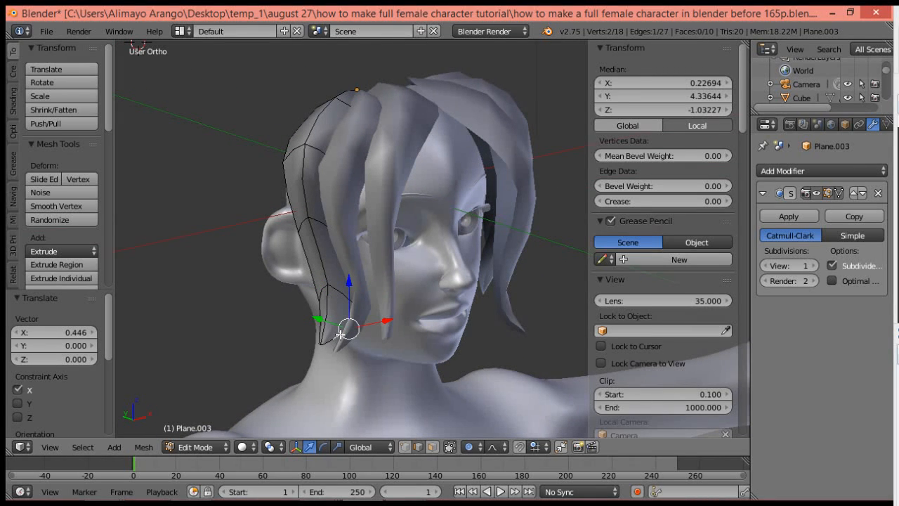
{"action": "scroll", "coordinate": [340, 335], "scroll_direction": "up", "scroll_amount": 2}
{"action": "right_click", "coordinate": [297, 385], "text": "shift"}
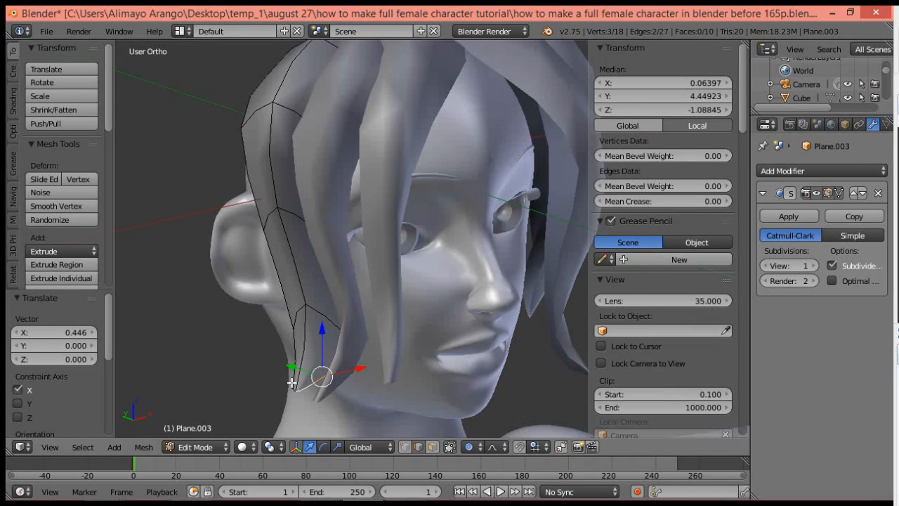
{"action": "right_click", "coordinate": [294, 383], "text": "shift"}
{"action": "middle_click_drag", "start_coordinate": [370, 378], "coordinate": [357, 347]}
{"action": "key", "text": "g"}
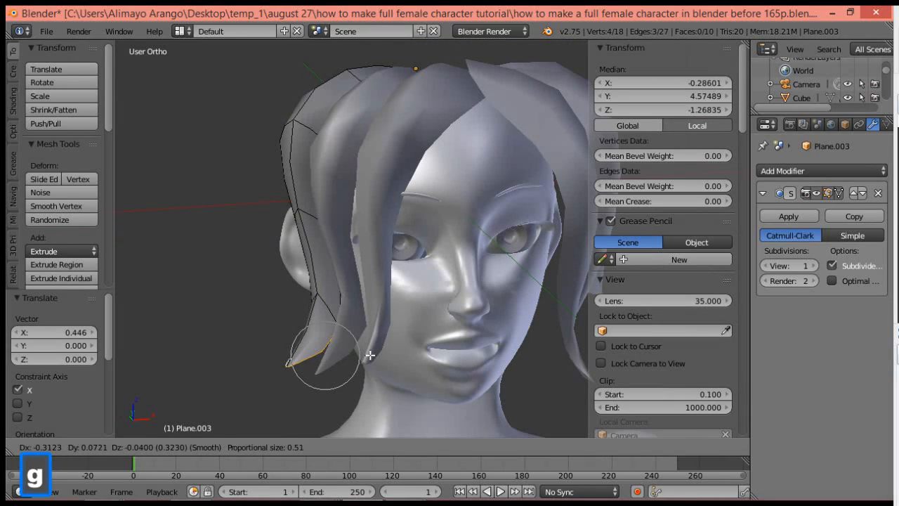
{"action": "scroll", "coordinate": [364, 360], "scroll_direction": "down", "scroll_amount": 1}
{"action": "left_click", "coordinate": [363, 359]}
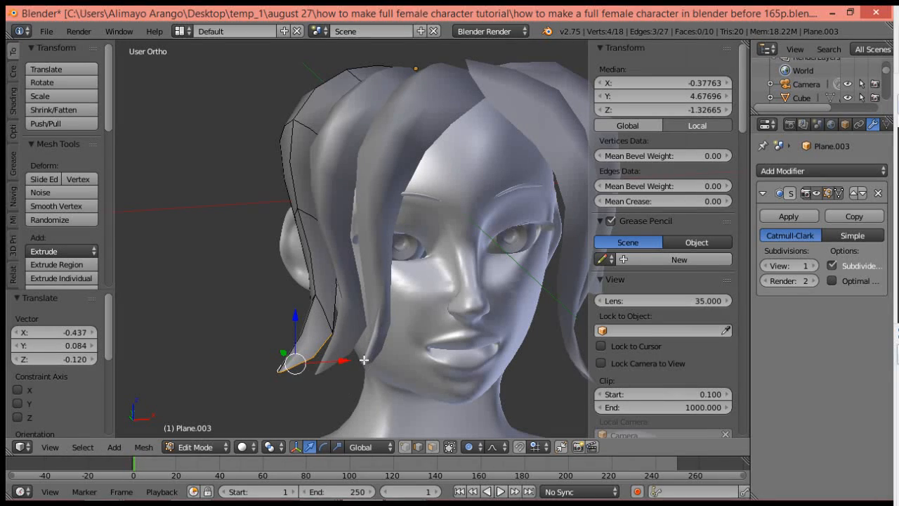
{"action": "scroll", "coordinate": [442, 314], "scroll_direction": "down", "scroll_amount": 2}
{"action": "middle_click_drag", "start_coordinate": [457, 347], "coordinate": [428, 347]}
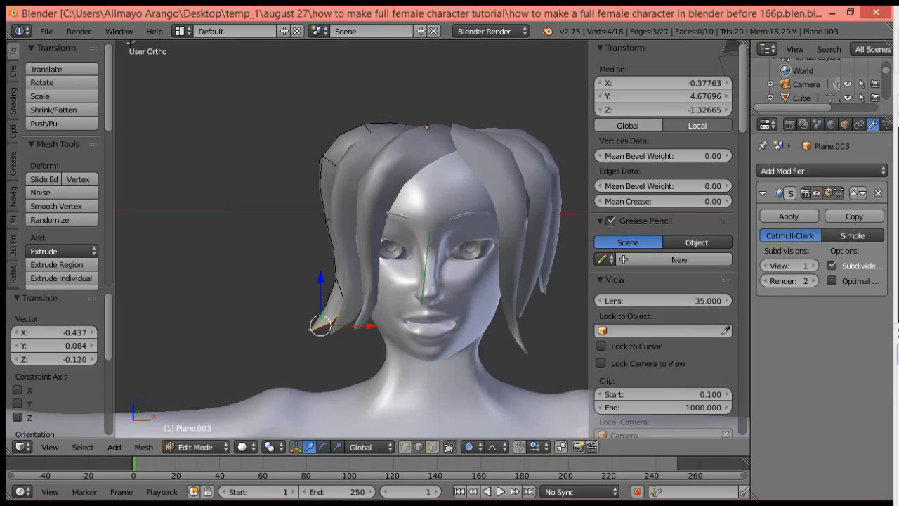
Select all six hair strands in Object Mode and lengthen them by scaling about 1.306 along Z.
{"action": "left_click", "coordinate": [215, 448]}
{"action": "left_click", "coordinate": [211, 434]}
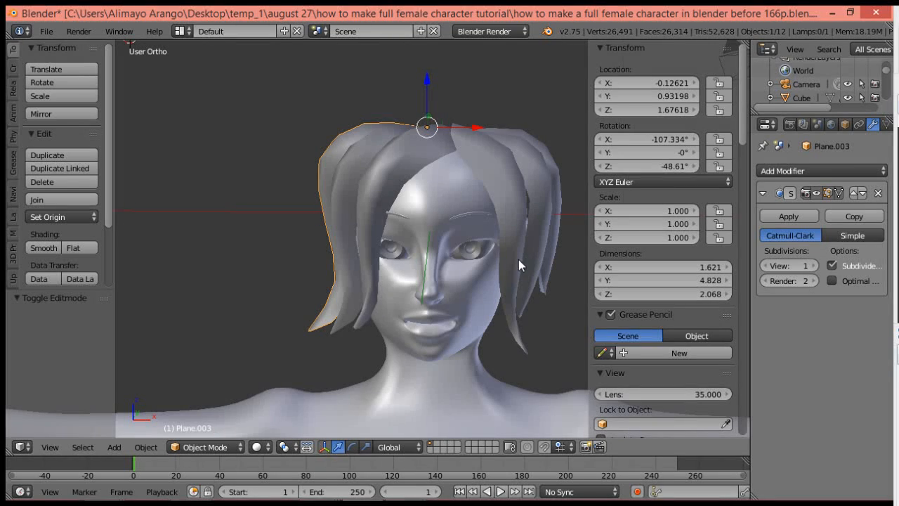
{"action": "right_click", "coordinate": [342, 192]}
{"action": "right_click", "coordinate": [326, 168]}
{"action": "right_click", "coordinate": [345, 186], "text": "shift"}
{"action": "right_click", "coordinate": [375, 180], "text": "shift"}
{"action": "right_click", "coordinate": [513, 195], "text": "shift"}
{"action": "right_click", "coordinate": [554, 190], "text": "shift"}
{"action": "right_click", "coordinate": [560, 180], "text": "shift"}
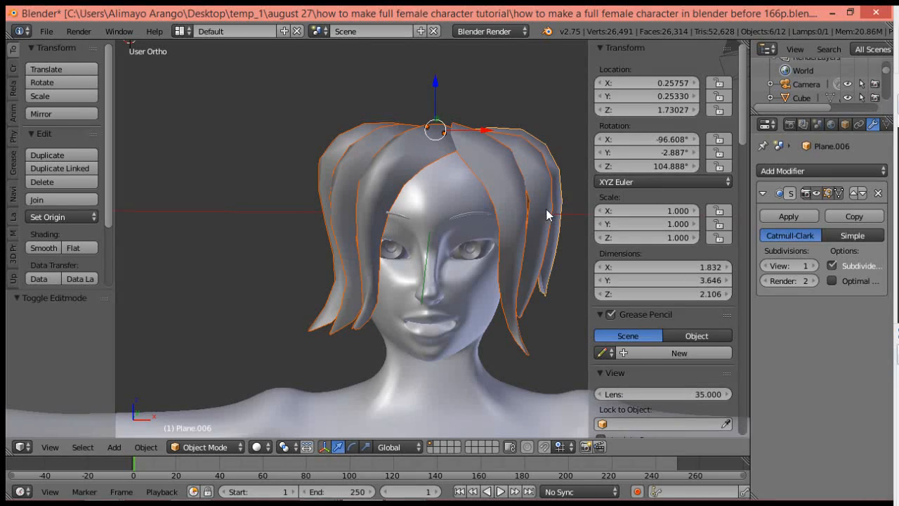
{"action": "key", "text": "s"}
{"action": "key", "text": "z"}
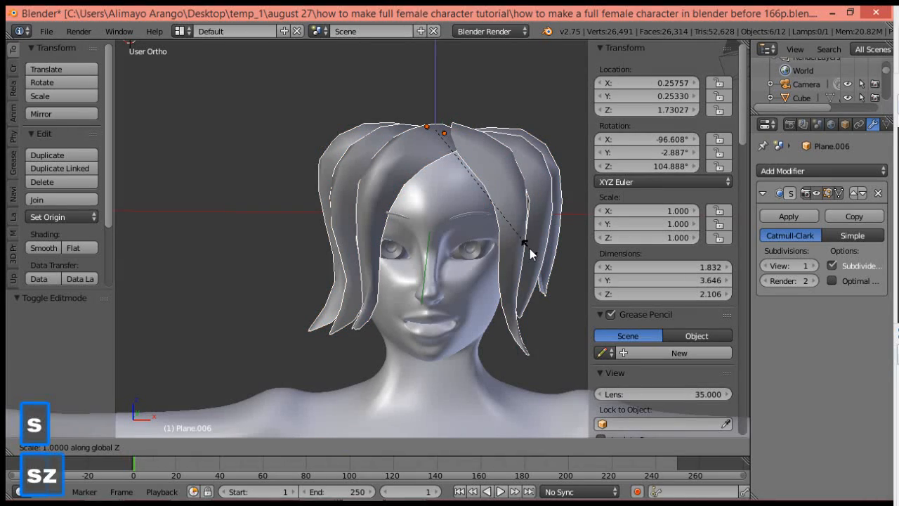
{"action": "left_click", "coordinate": [528, 304]}
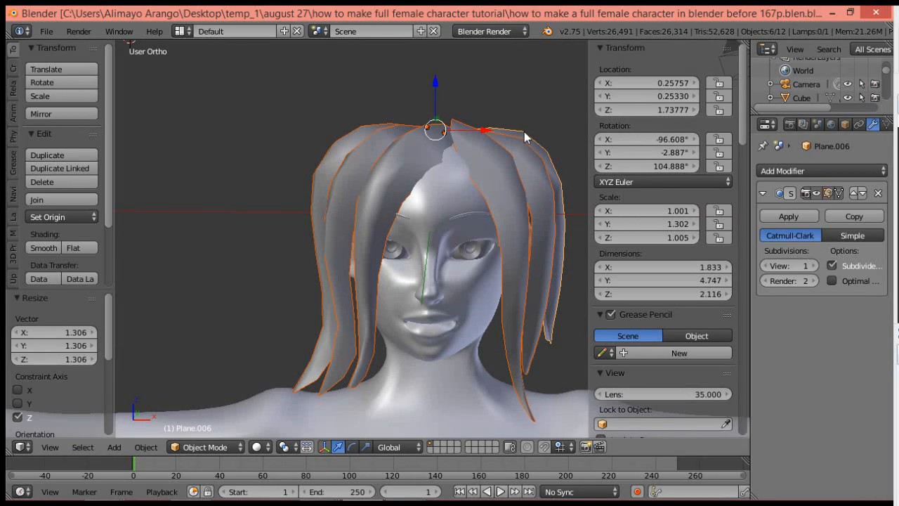
Duplicate the front strand on the character's left side in place and shrink the copy by factors of about 0.720 and 0.838.
{"action": "right_click", "coordinate": [520, 206]}
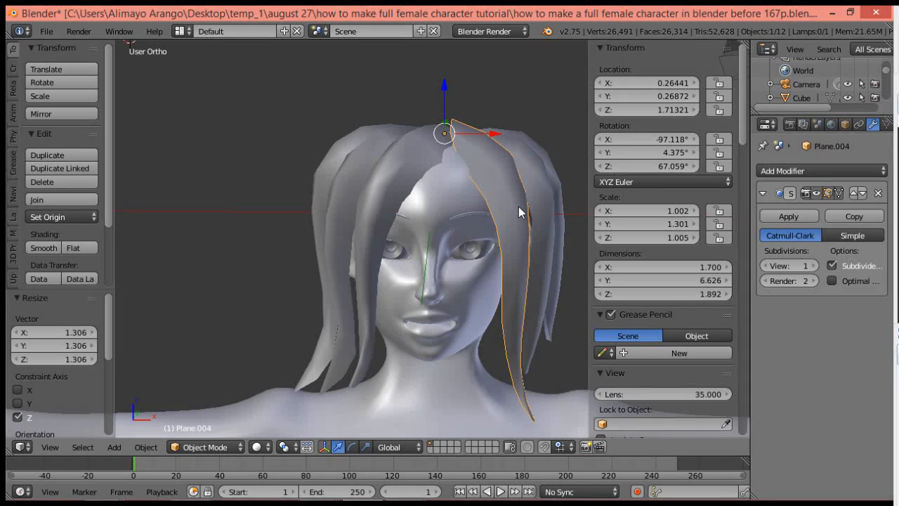
{"action": "key", "text": "shift+d"}
{"action": "right_click", "coordinate": [519, 207]}
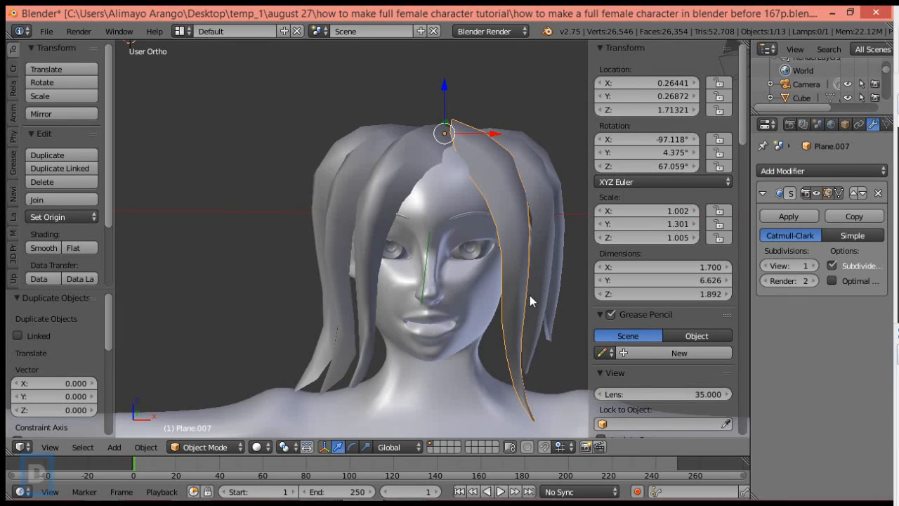
{"action": "key", "text": "s"}
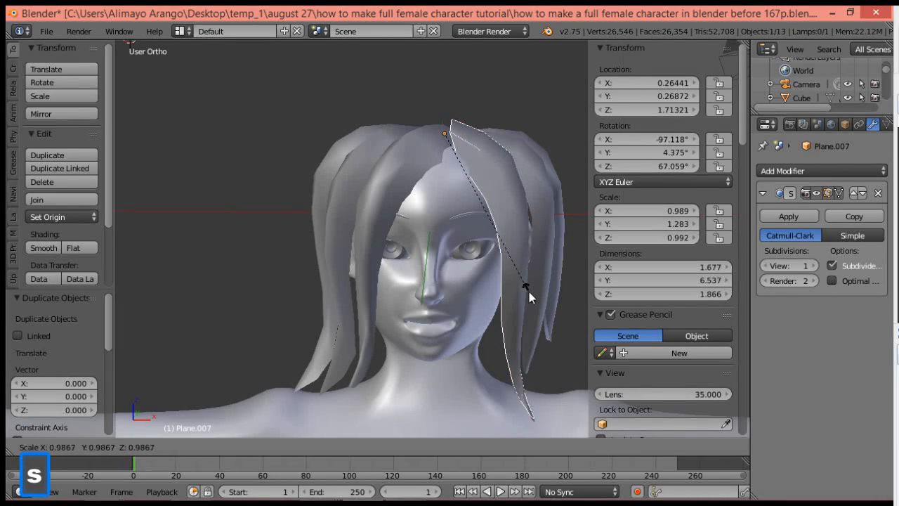
{"action": "left_click", "coordinate": [505, 250]}
{"action": "key", "text": "s"}
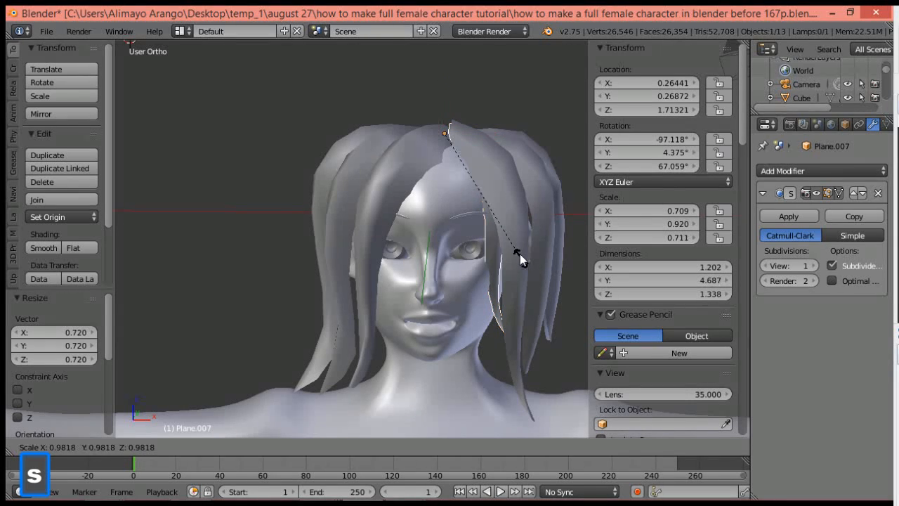
{"action": "left_click", "coordinate": [509, 240]}
Move the small copy forward about -0.496 along Y, out in front of the original strand.
{"action": "mouse_move", "coordinate": [469, 152]}
{"action": "middle_mouse_down"}
{"action": "mouse_move", "coordinate": [484, 171]}
{"action": "mouse_move", "coordinate": [466, 167]}
{"action": "middle_mouse_up"}
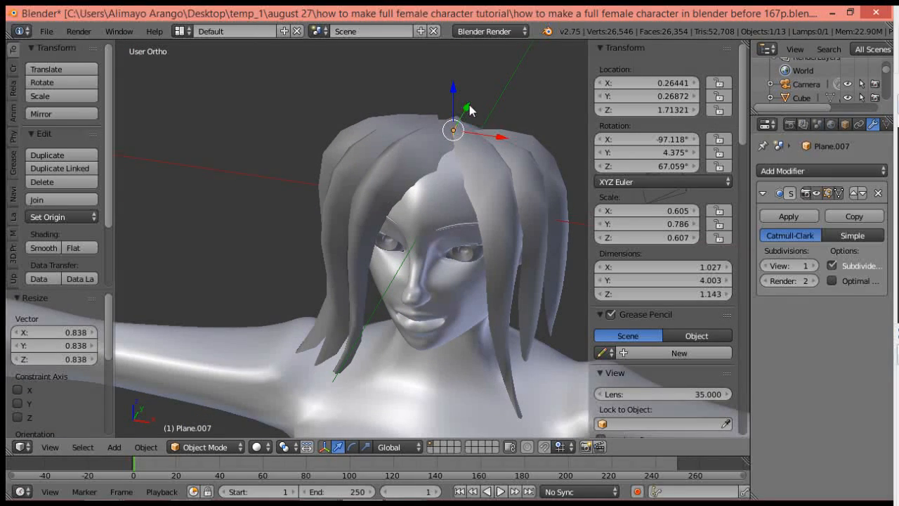
{"action": "key", "text": "g"}
{"action": "key", "text": "y"}
{"action": "left_click", "coordinate": [455, 121]}
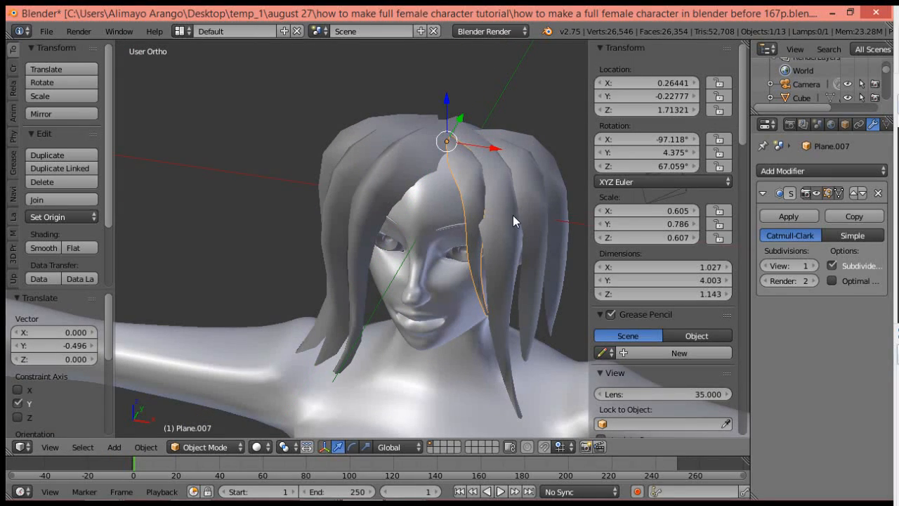
{"action": "middle_click_drag", "start_coordinate": [453, 316], "coordinate": [497, 266]}
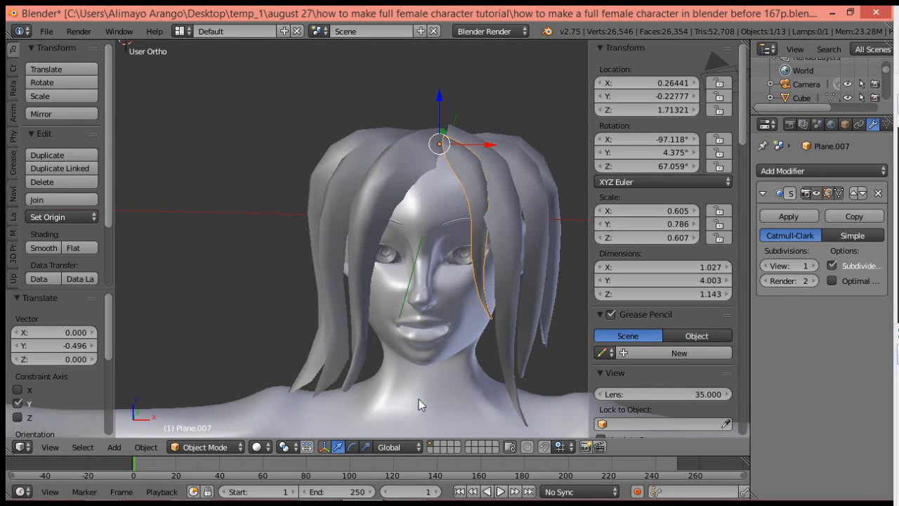
In Edit Mode, move the small strand's tip edges about 0.075 X, 0.187 Y, 0.629 Z with proportional radius about 2.36.
{"action": "left_click", "coordinate": [228, 447]}
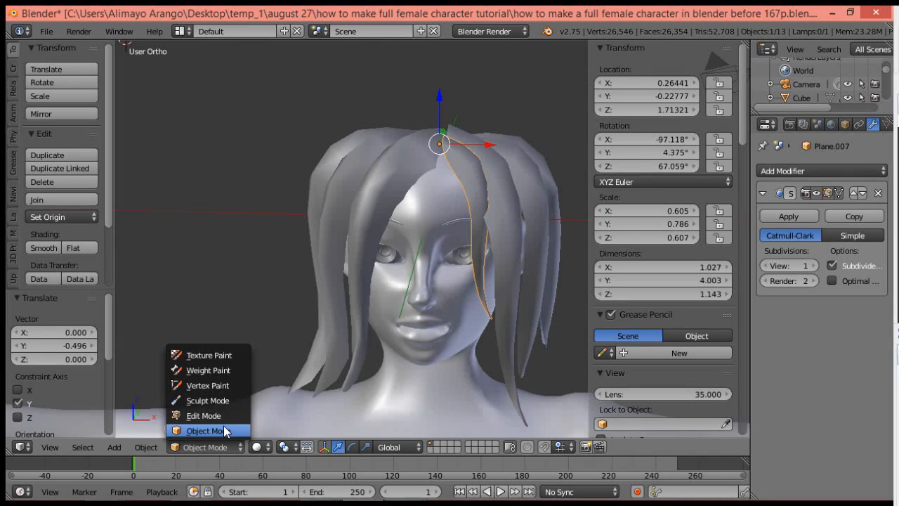
{"action": "left_click", "coordinate": [223, 415]}
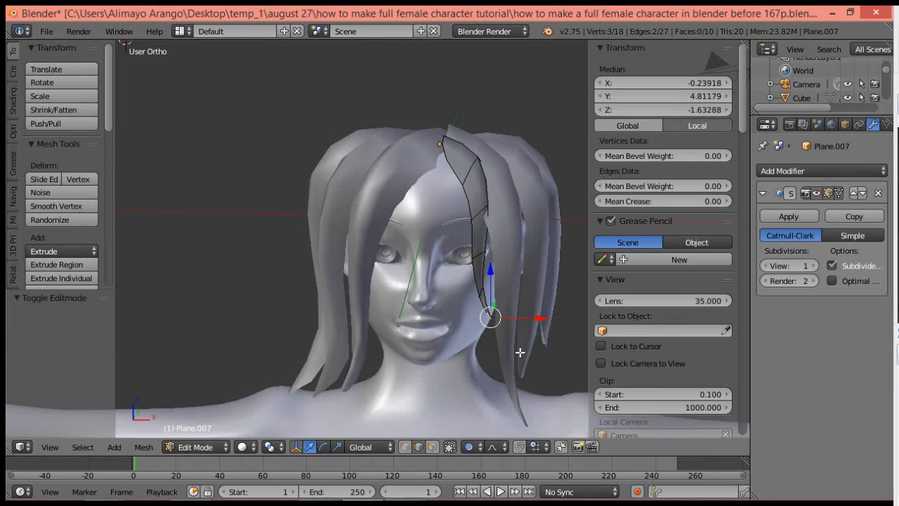
{"action": "key", "text": "g"}
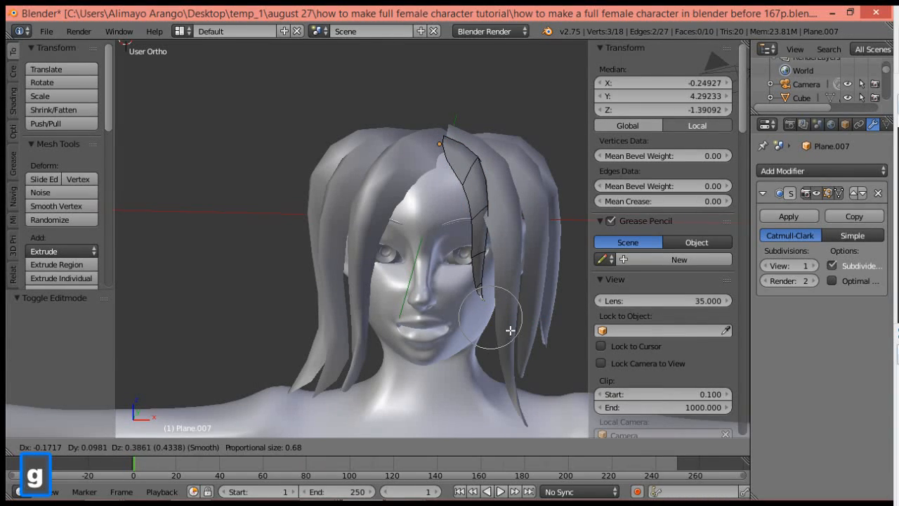
{"action": "scroll", "coordinate": [510, 327], "scroll_direction": "down", "scroll_amount": 9}
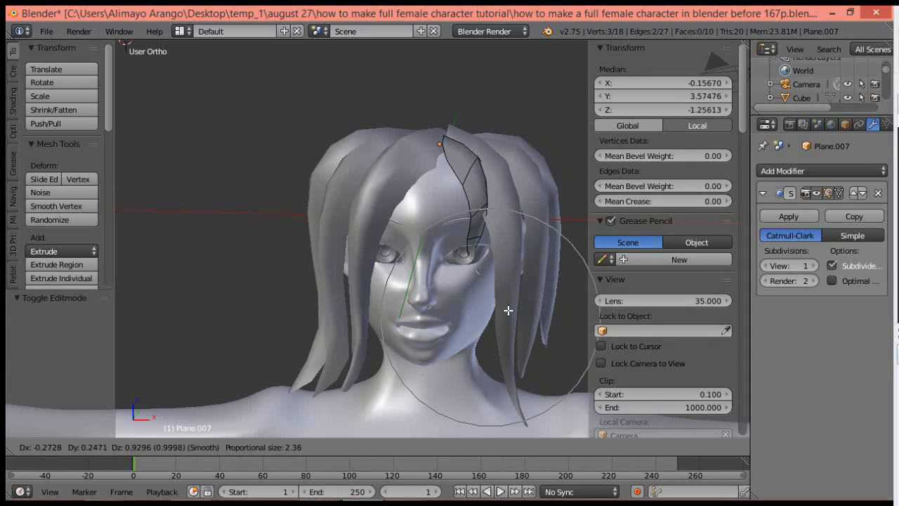
{"action": "scroll", "coordinate": [519, 316], "scroll_direction": "down", "scroll_amount": 4}
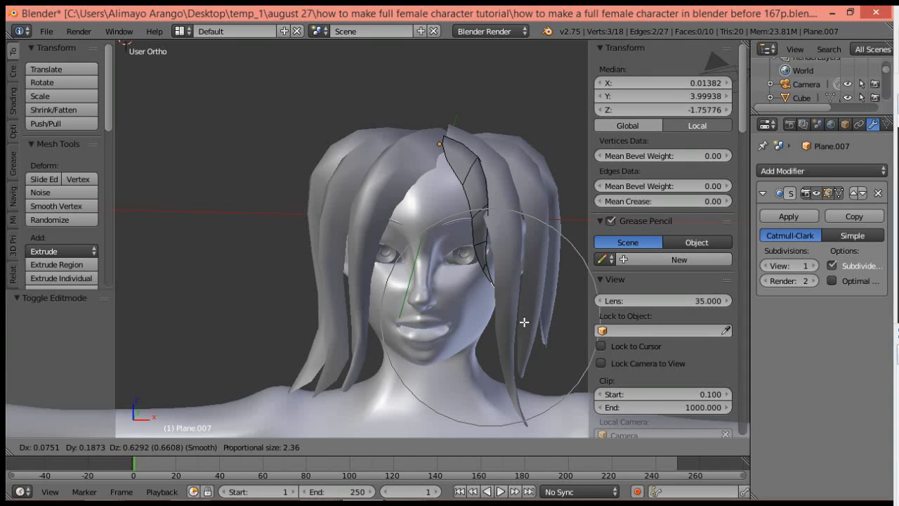
{"action": "left_click", "coordinate": [525, 321]}
Sweep the small strand's tip across the face by about -1.089 along Y and -1.746 along X.
{"action": "middle_click_drag", "start_coordinate": [527, 311], "coordinate": [463, 331]}
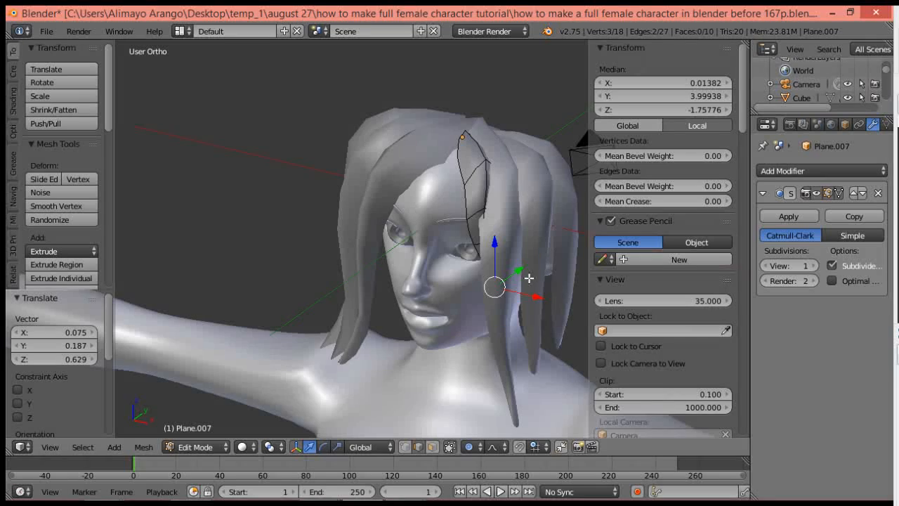
{"action": "key", "text": "g"}
{"action": "key", "text": "y"}
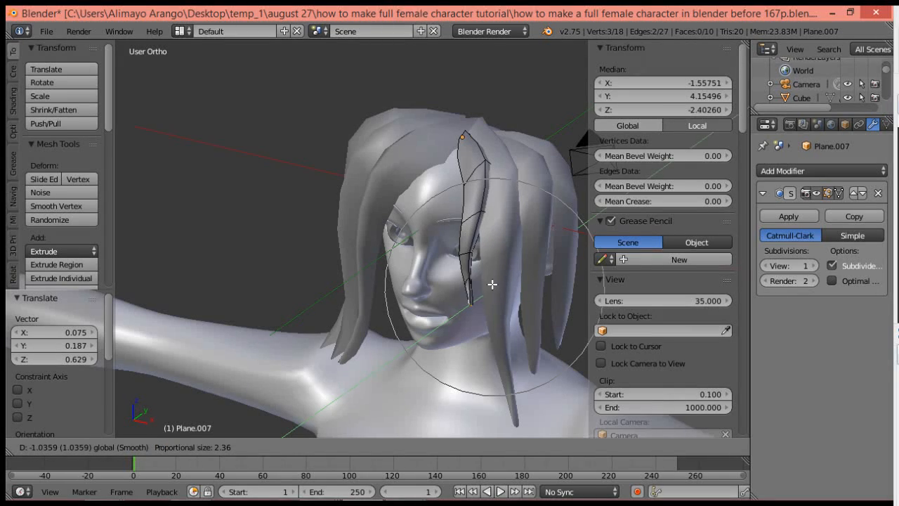
{"action": "left_click", "coordinate": [495, 300]}
{"action": "key", "text": "g"}
{"action": "key", "text": "x"}
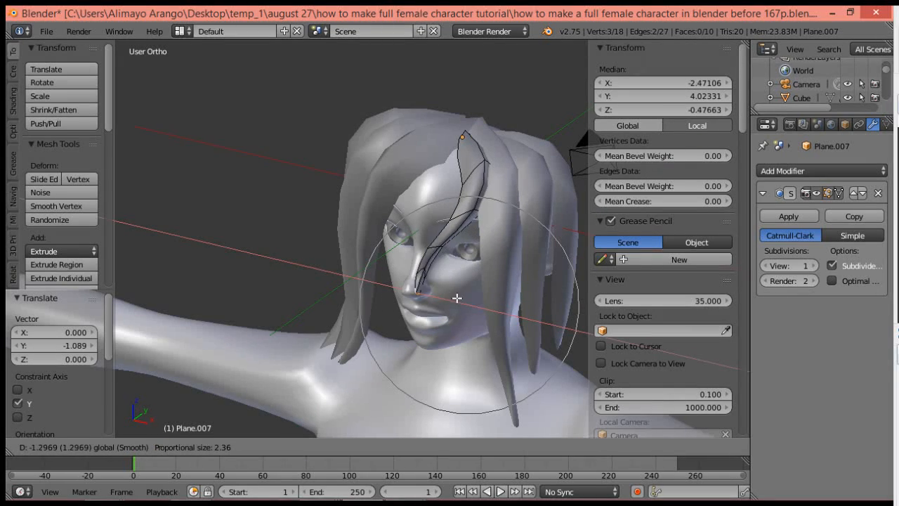
{"action": "left_click", "coordinate": [437, 292]}
{"action": "middle_click_drag", "start_coordinate": [437, 293], "coordinate": [464, 276]}
Move the fringe strand's lengthwise edge above the nose about -0.321 X, -0.217 Y, 0.087 Z with proportional radius about 1.46.
{"action": "middle_click_drag", "start_coordinate": [464, 217], "coordinate": [378, 214]}
{"action": "right_click", "coordinate": [456, 213]}
{"action": "right_click", "coordinate": [448, 222]}
{"action": "key", "text": "g"}
{"action": "scroll", "coordinate": [460, 232], "scroll_direction": "up", "scroll_amount": 3}
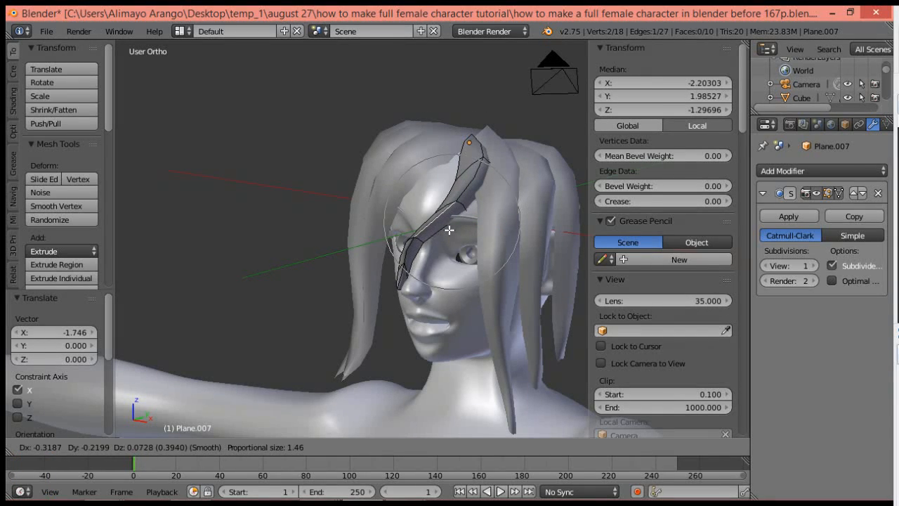
{"action": "left_click", "coordinate": [448, 233]}
{"action": "middle_click_drag", "start_coordinate": [415, 251], "coordinate": [484, 267]}
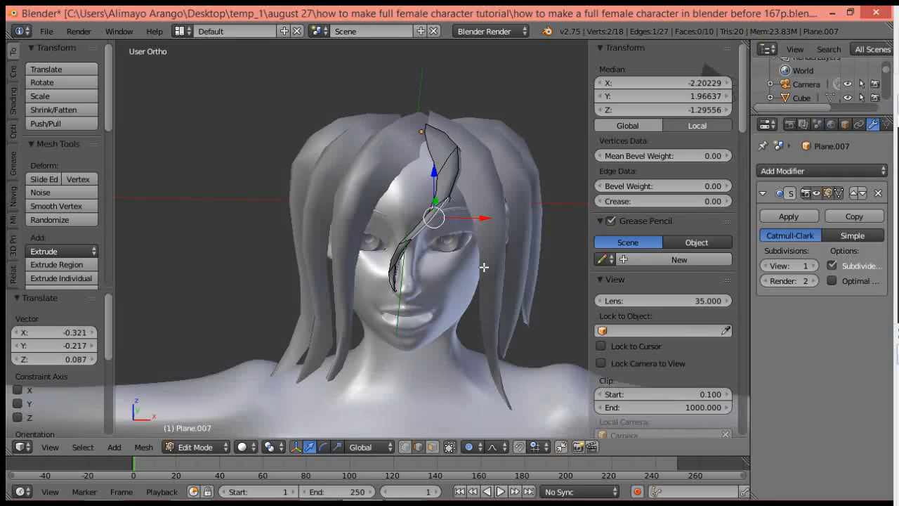
Widen the fringe strand by moving its upper lengthwise edge between the brows about -0.231 X, 0.076 Y, 0.247 Z with a smaller proportional radius.
{"action": "scroll", "coordinate": [482, 267], "scroll_direction": "up", "scroll_amount": 2}
{"action": "middle_click_drag", "start_coordinate": [414, 256], "coordinate": [500, 247]}
{"action": "right_click", "coordinate": [459, 218]}
{"action": "key", "text": "g"}
{"action": "scroll", "coordinate": [507, 248], "scroll_direction": "up", "scroll_amount": 3}
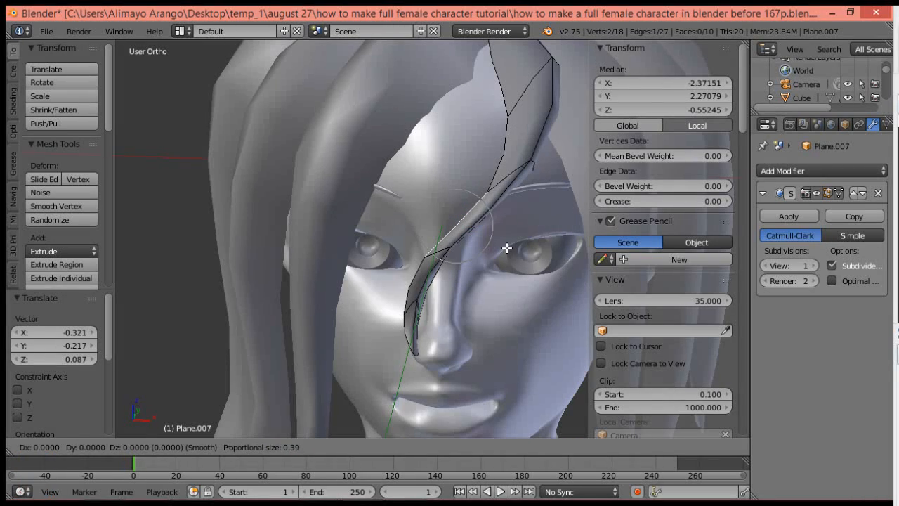
{"action": "scroll", "coordinate": [493, 239], "scroll_direction": "up", "scroll_amount": 2}
{"action": "left_click", "coordinate": [486, 226]}
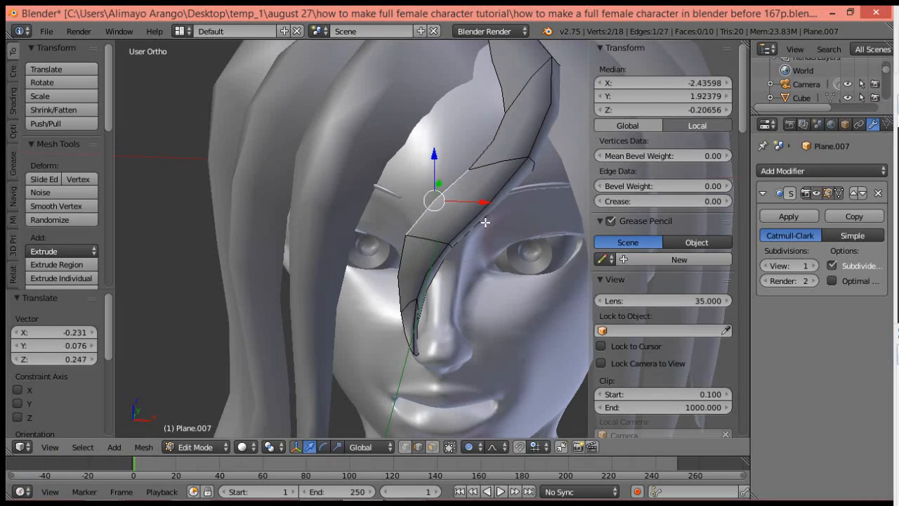
Select the fringe strand's lower lengthwise edge above the nose bridge and shift it about -0.135 along Y.
{"action": "middle_click_drag", "start_coordinate": [530, 236], "coordinate": [488, 216]}
{"action": "right_click", "coordinate": [498, 228]}
{"action": "middle_click_drag", "start_coordinate": [503, 253], "coordinate": [473, 283]}
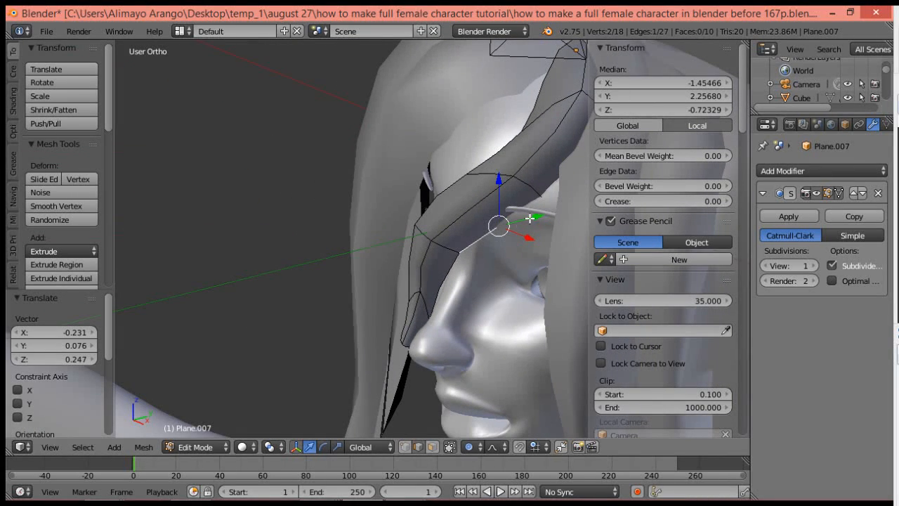
{"action": "key", "text": "g"}
{"action": "key", "text": "y"}
{"action": "left_click_drag", "start_coordinate": [520, 223], "coordinate": [456, 267]}
Move the fringe strand's two connected upper edges on the forehead about -0.292 X, -0.038 Y, 0.035 Z with proportional radius about 0.68.
{"action": "right_click", "coordinate": [461, 213]}
{"action": "middle_click_drag", "start_coordinate": [456, 267], "coordinate": [519, 249]}
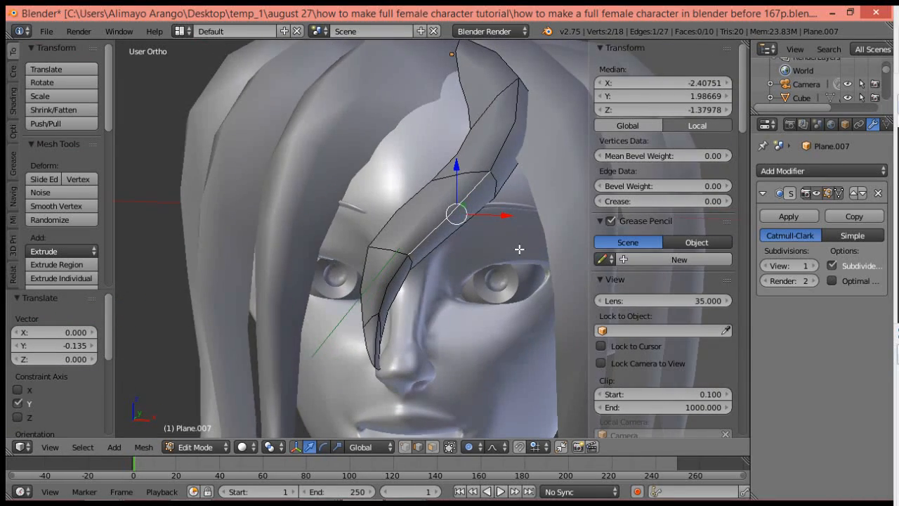
{"action": "right_click", "coordinate": [507, 141]}
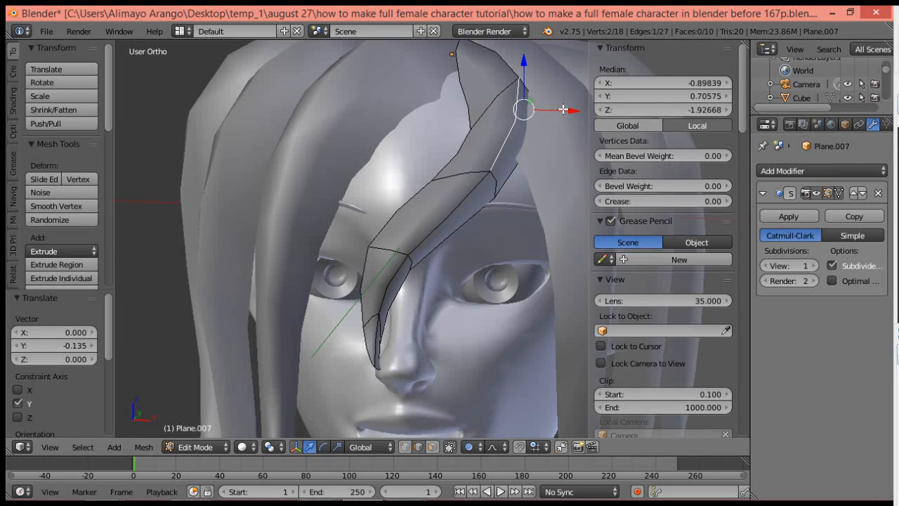
{"action": "key", "text": "g"}
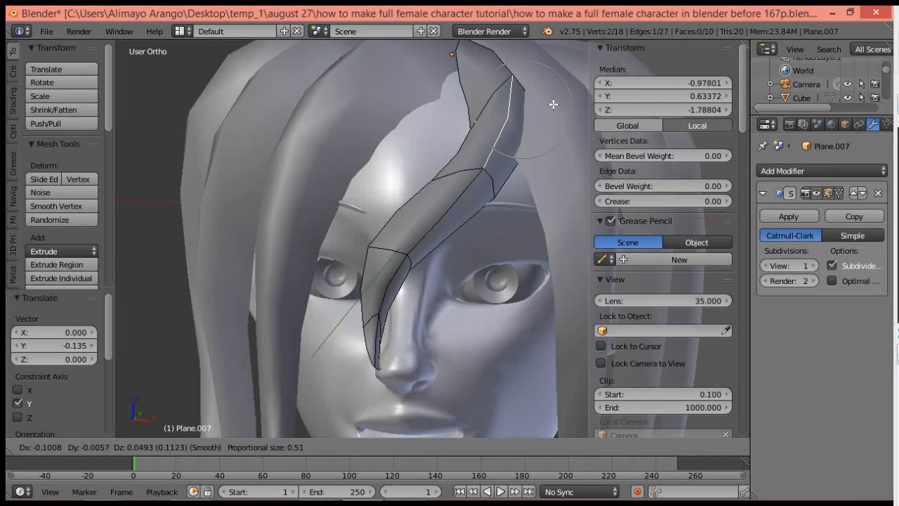
{"action": "left_click", "coordinate": [533, 103]}
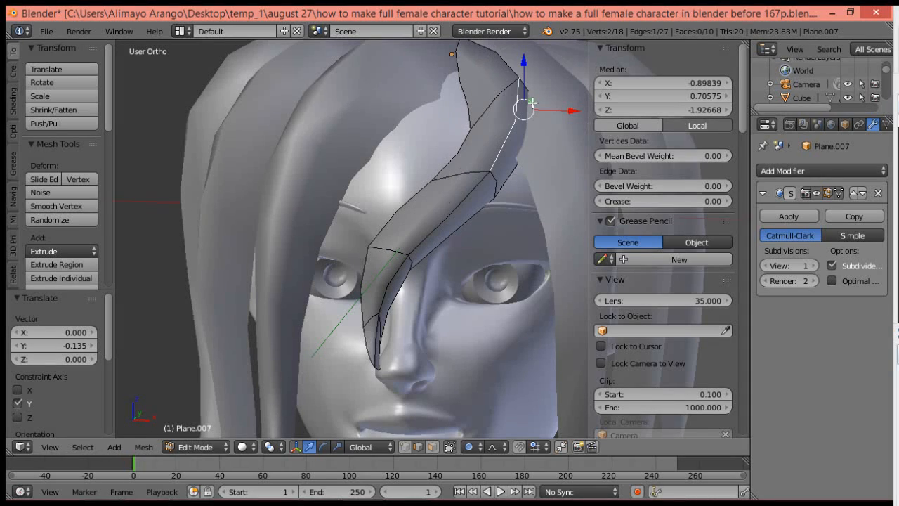
{"action": "left_click", "coordinate": [494, 104], "text": "shift"}
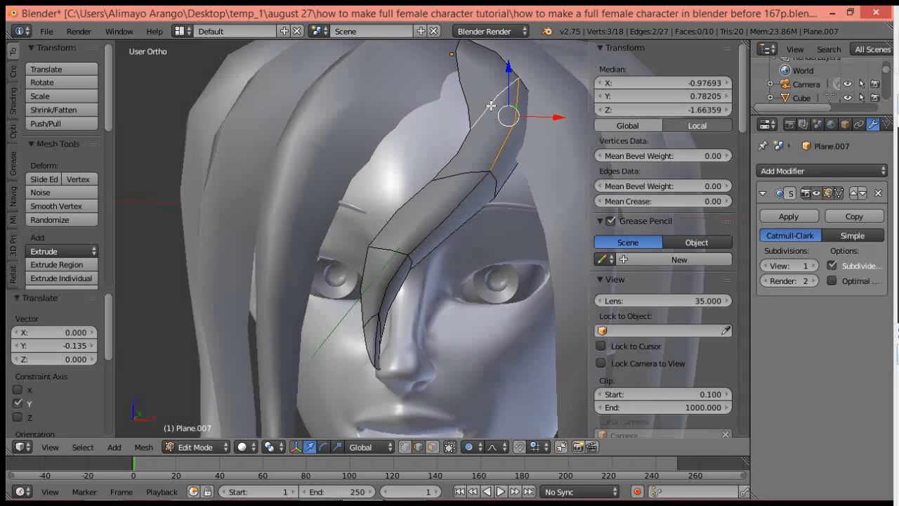
{"action": "key", "text": "g"}
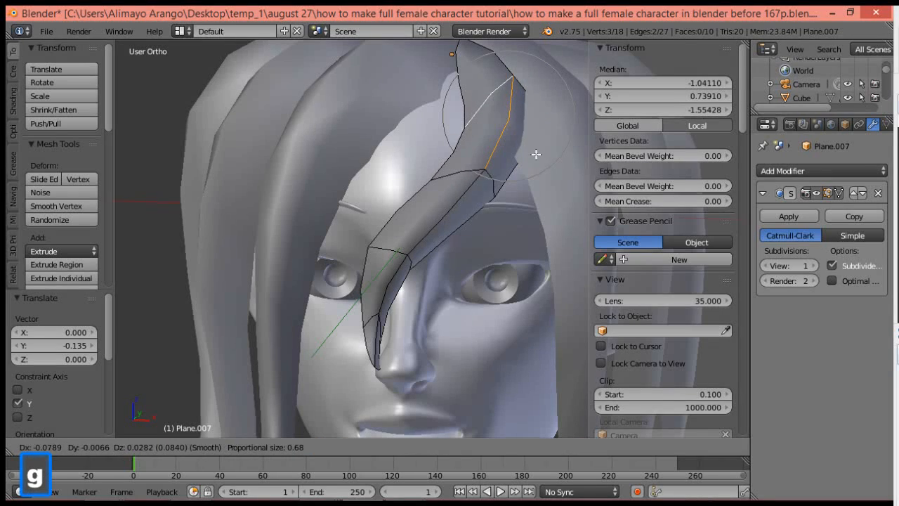
{"action": "left_click", "coordinate": [520, 153]}
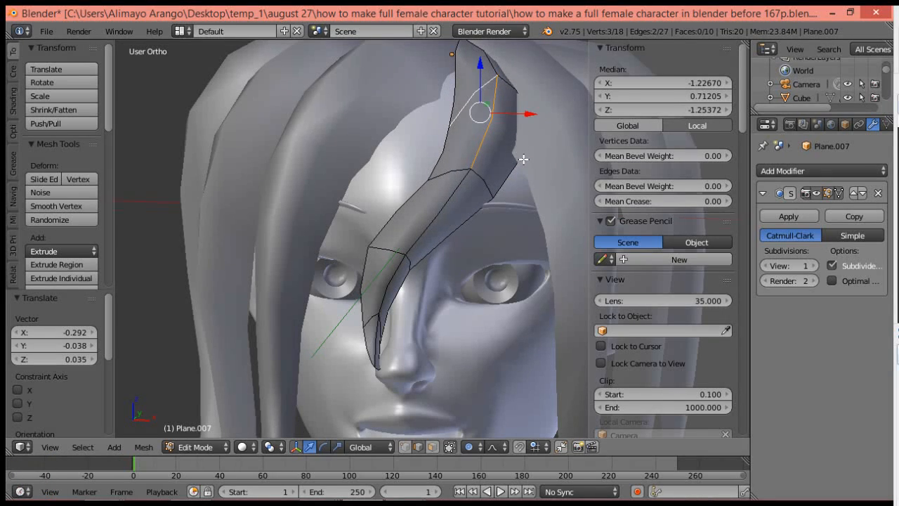
Return to Object Mode and rotate the whole fringe strand about -8.43° around the global X axis.
{"action": "scroll", "coordinate": [524, 159], "scroll_direction": "down", "scroll_amount": 2}
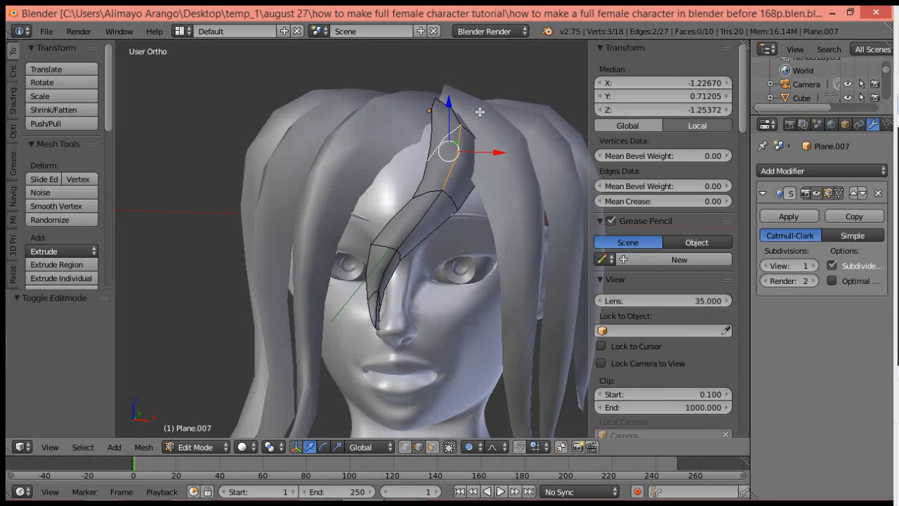
{"action": "key", "text": "a"}
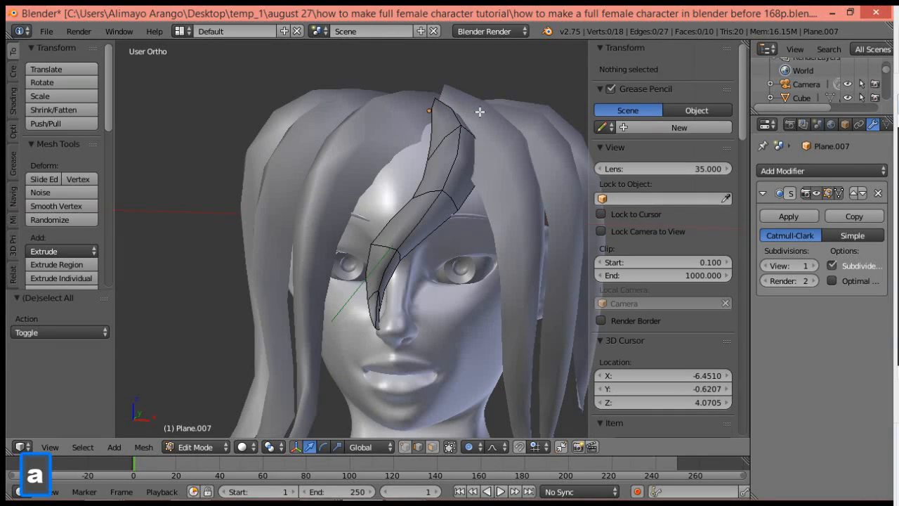
{"action": "left_click", "coordinate": [214, 449]}
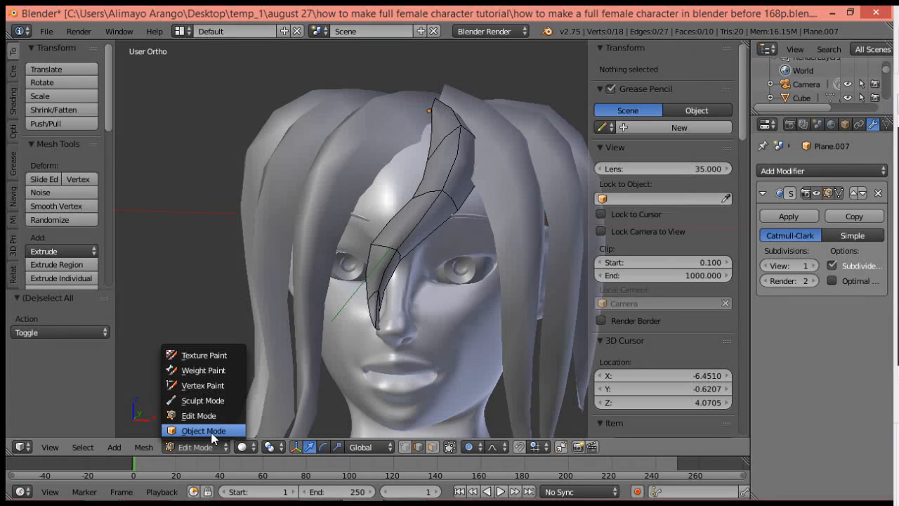
{"action": "left_click", "coordinate": [213, 432]}
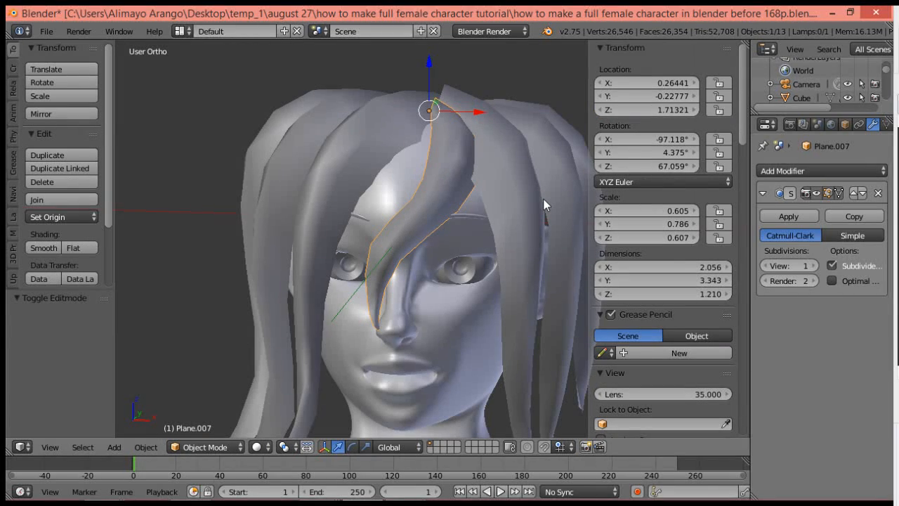
{"action": "key", "text": "r"}
{"action": "key", "text": "x"}
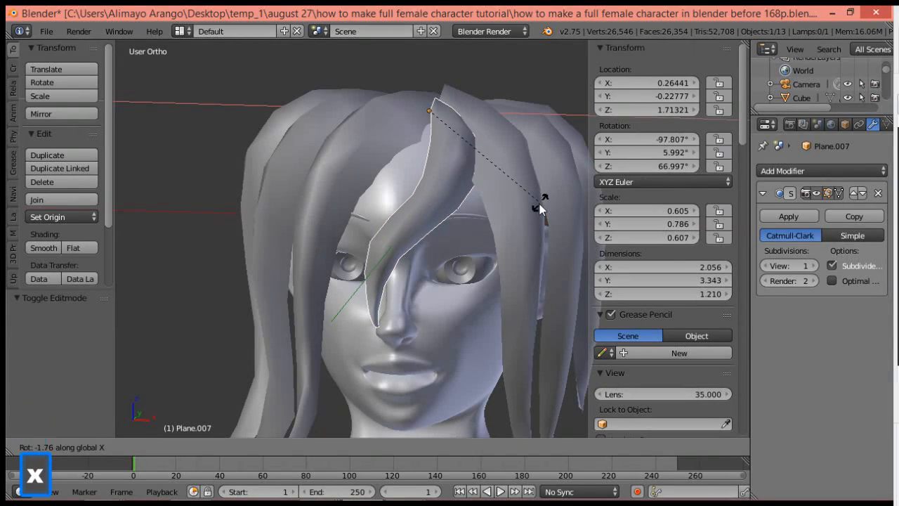
{"action": "left_click", "coordinate": [525, 210]}
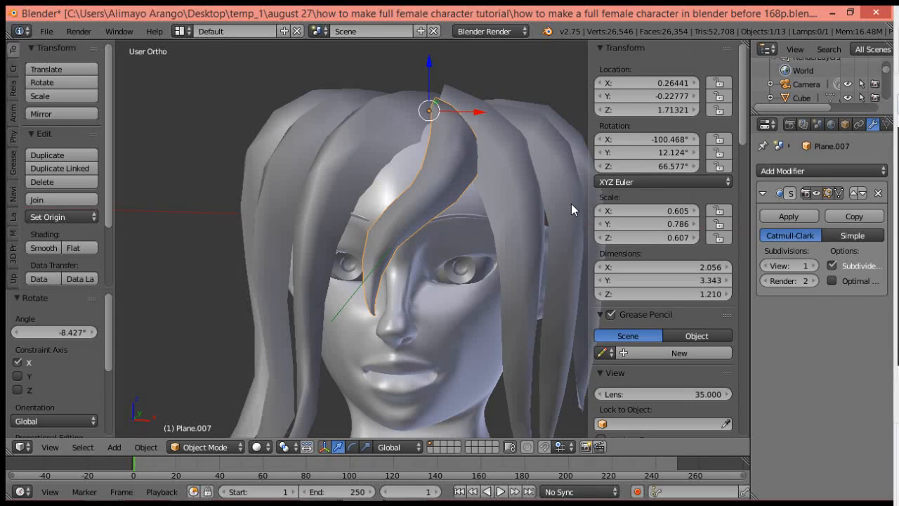
Scale the fringe strand to about 0.742 and rotate it about -7.71° around the global Z axis.
{"action": "key", "text": "s"}
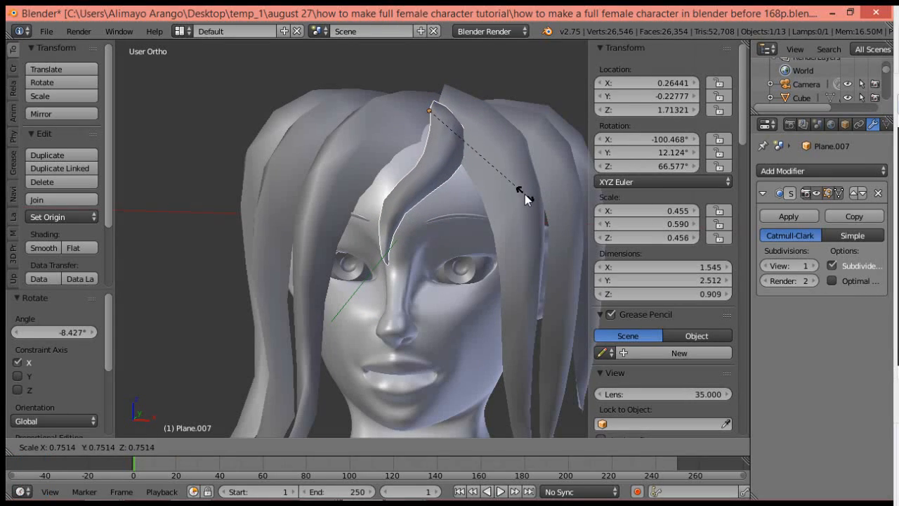
{"action": "left_click", "coordinate": [522, 194]}
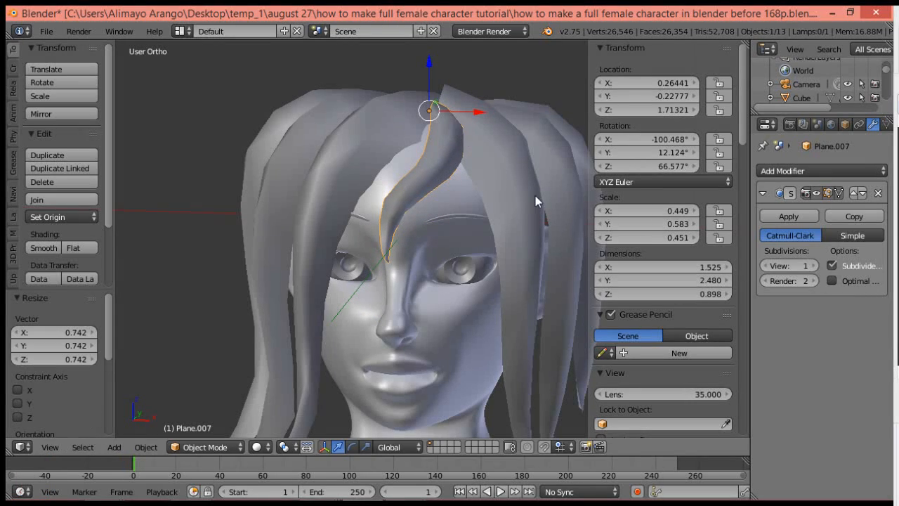
{"action": "key", "text": "r"}
{"action": "key", "text": "z"}
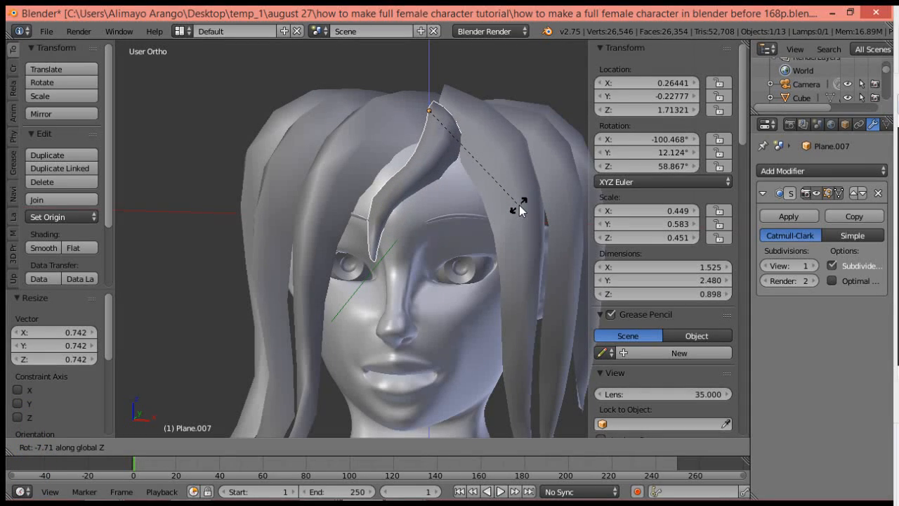
{"action": "left_click", "coordinate": [519, 208]}
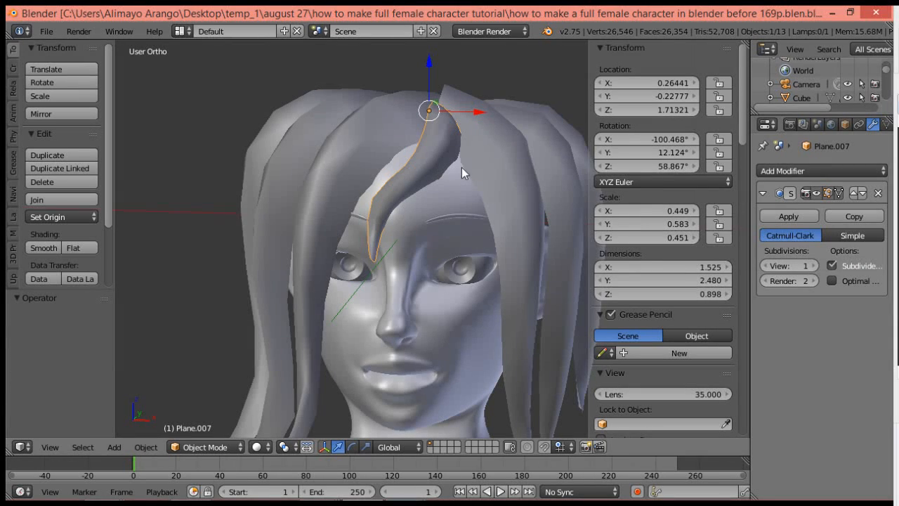
Duplicate the three long strands on the character's left side in place and rotate the copies about 82.85° around Z toward the back.
{"action": "scroll", "coordinate": [485, 176], "scroll_direction": "down", "scroll_amount": 2}
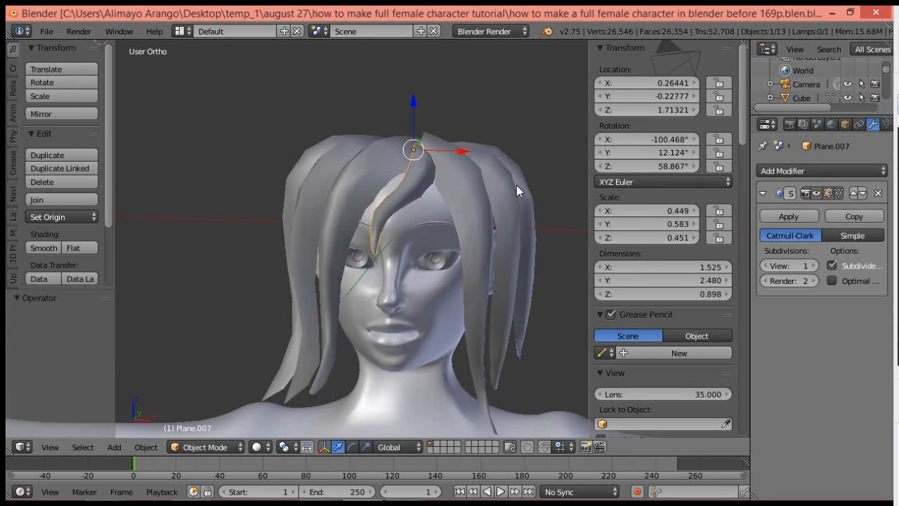
{"action": "middle_click_drag", "start_coordinate": [536, 189], "coordinate": [380, 218]}
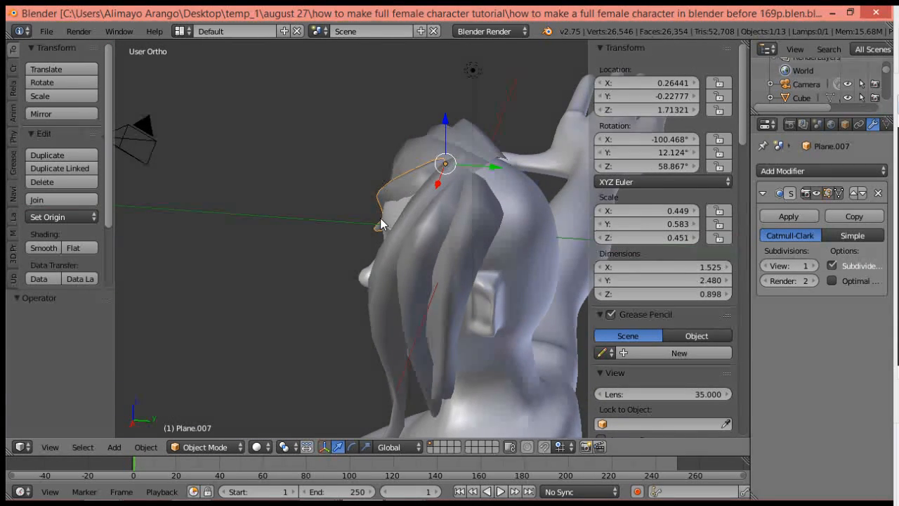
{"action": "right_click", "coordinate": [385, 242]}
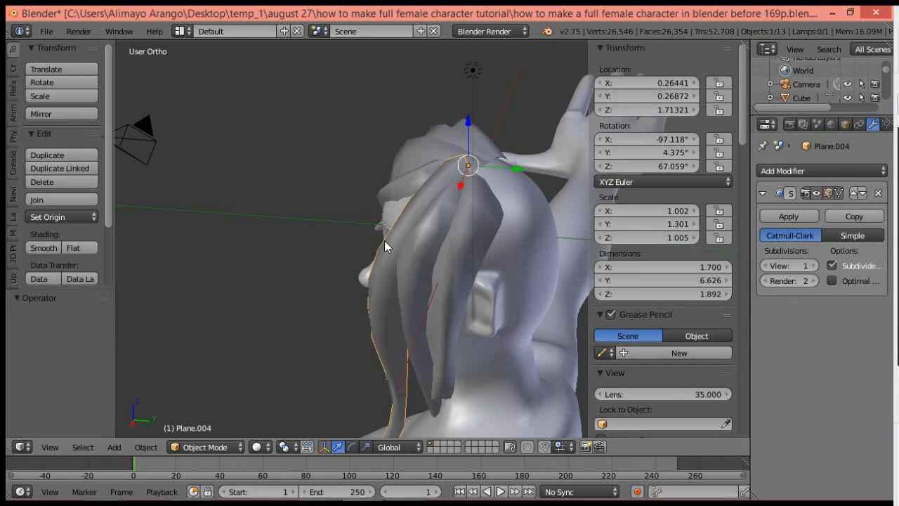
{"action": "right_click", "coordinate": [450, 250], "text": "shift"}
{"action": "right_click", "coordinate": [460, 250], "text": "shift"}
{"action": "scroll", "coordinate": [523, 281], "scroll_direction": "down", "scroll_amount": 2}
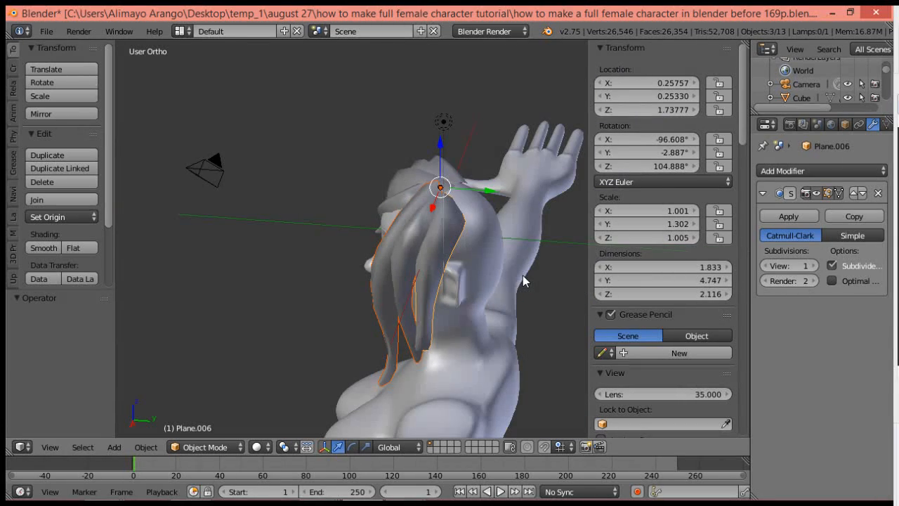
{"action": "middle_click_drag", "start_coordinate": [522, 275], "coordinate": [445, 261], "text": "shift"}
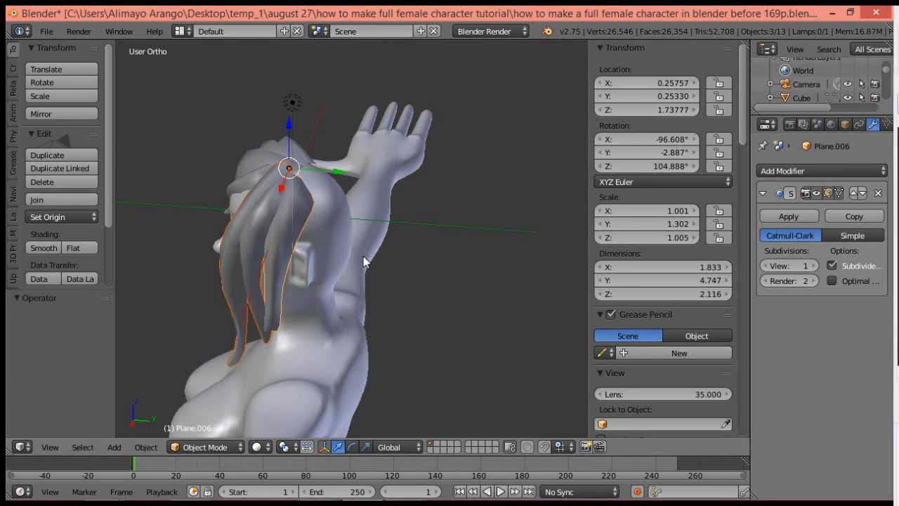
{"action": "key", "text": "shift+d"}
{"action": "right_click", "coordinate": [363, 255]}
{"action": "key", "text": "r"}
{"action": "key", "text": "z"}
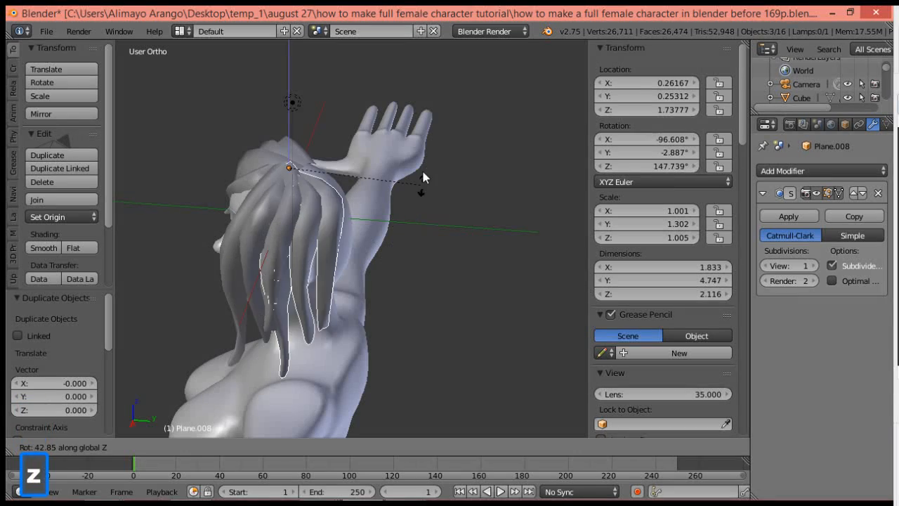
{"action": "left_click", "coordinate": [351, 130]}
Duplicate the three strands on the character's right side in place and rotate the copies about -84.97° around Z.
{"action": "middle_click_drag", "start_coordinate": [350, 129], "coordinate": [288, 203]}
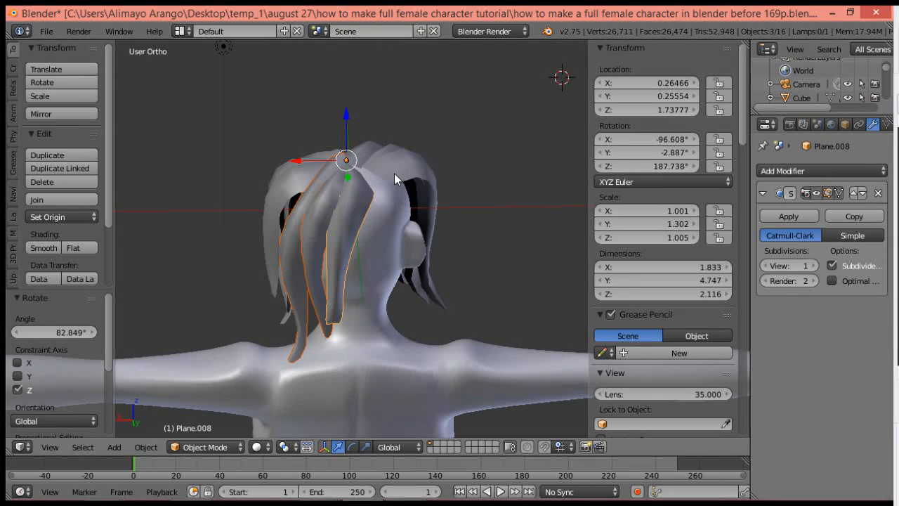
{"action": "right_click", "coordinate": [367, 149]}
{"action": "right_click", "coordinate": [389, 145], "text": "shift"}
{"action": "right_click", "coordinate": [434, 220], "text": "shift"}
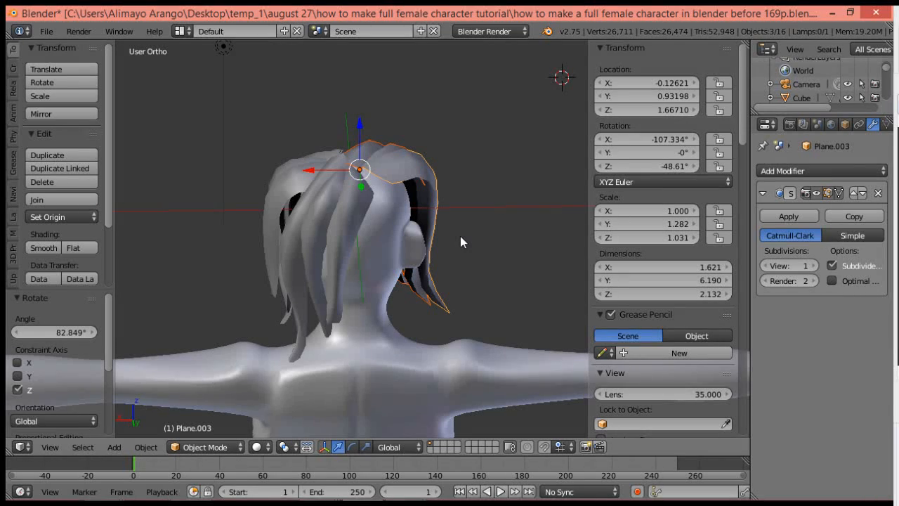
{"action": "key", "text": "shift+d"}
{"action": "right_click", "coordinate": [460, 236]}
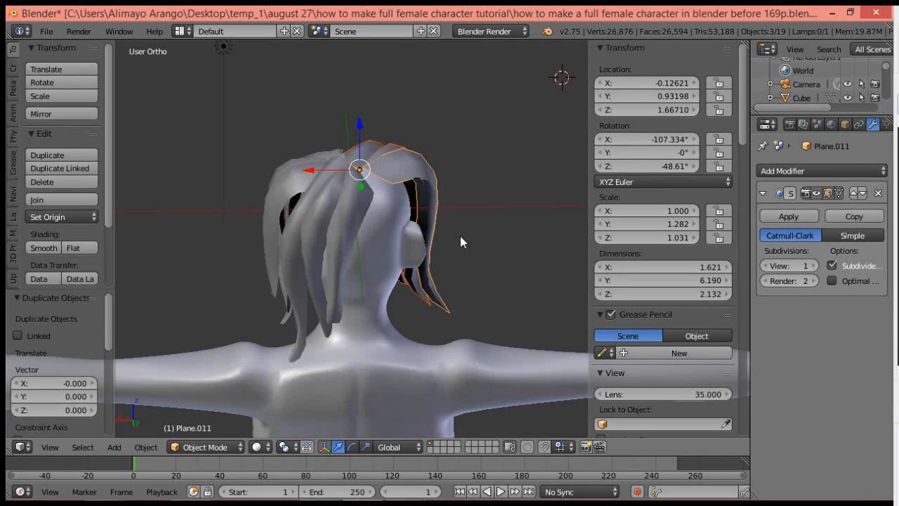
{"action": "key", "text": "r"}
{"action": "key", "text": "z"}
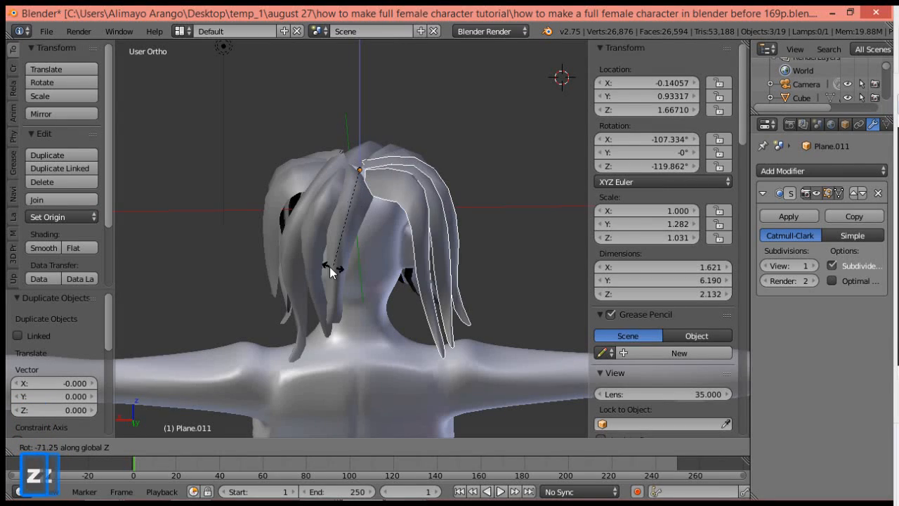
{"action": "left_click", "coordinate": [304, 268]}
Duplicate the three newly rotated strands in place, rotate the copies about -49.43° around Z across the back of the head, and save.
{"action": "mouse_move", "coordinate": [405, 271]}
{"action": "middle_mouse_down"}
{"action": "mouse_move", "coordinate": [319, 269]}
{"action": "mouse_move", "coordinate": [415, 264]}
{"action": "middle_mouse_up"}
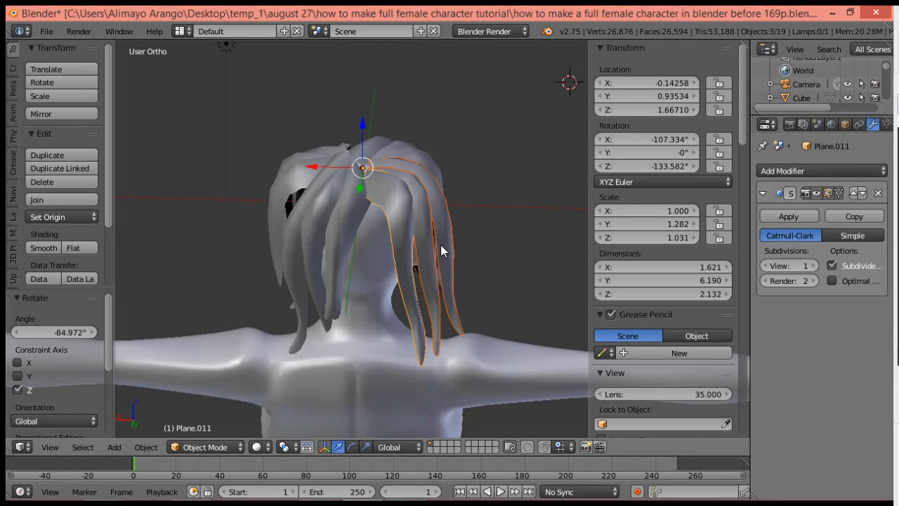
{"action": "key", "text": "shift+d"}
{"action": "right_click", "coordinate": [442, 245]}
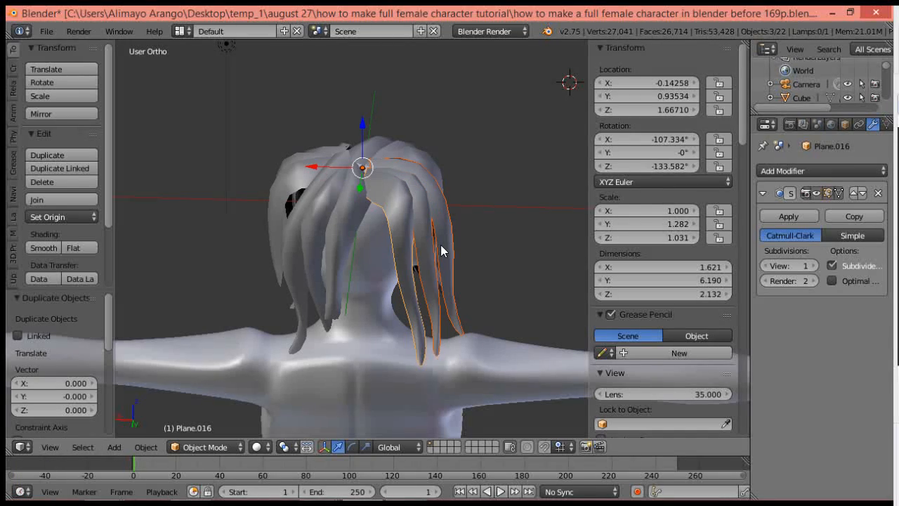
{"action": "key", "text": "r"}
{"action": "key", "text": "z"}
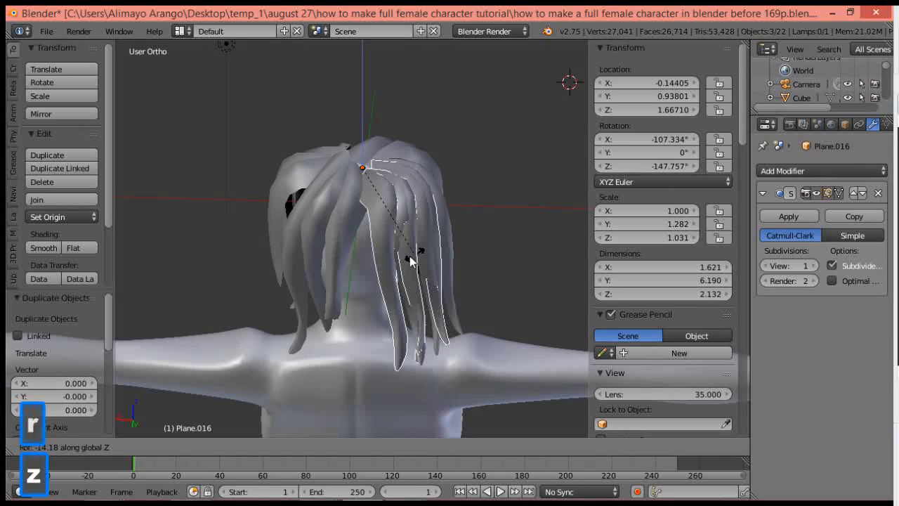
{"action": "left_click", "coordinate": [355, 260]}
{"action": "middle_click_drag", "start_coordinate": [281, 253], "coordinate": [452, 248]}
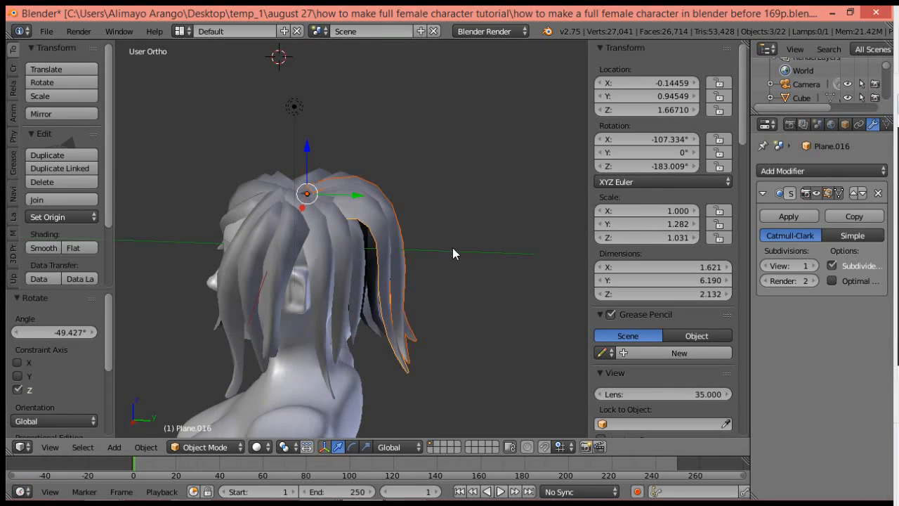
{"action": "key", "text": "ctrl+s"}
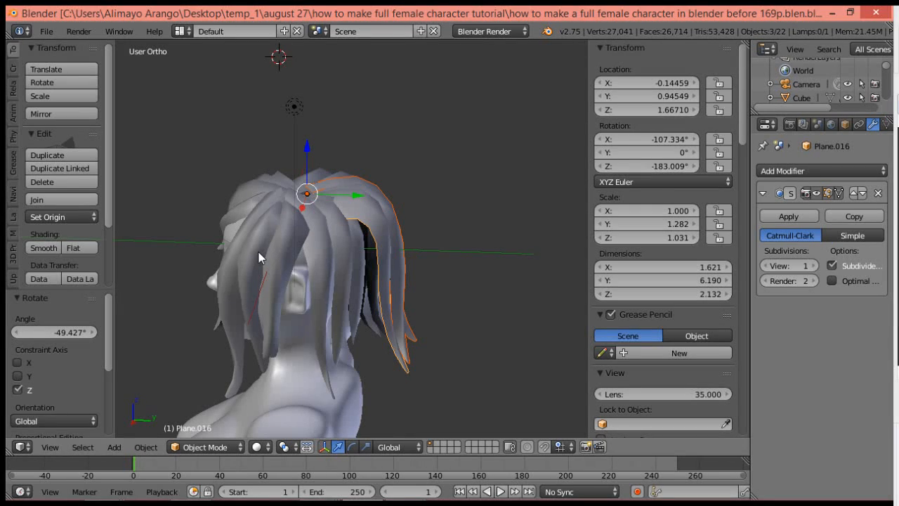
Select all the hair strands around the head, from the fringe to the back, and join them into one object.
{"action": "middle_click_drag", "start_coordinate": [254, 268], "coordinate": [348, 283]}
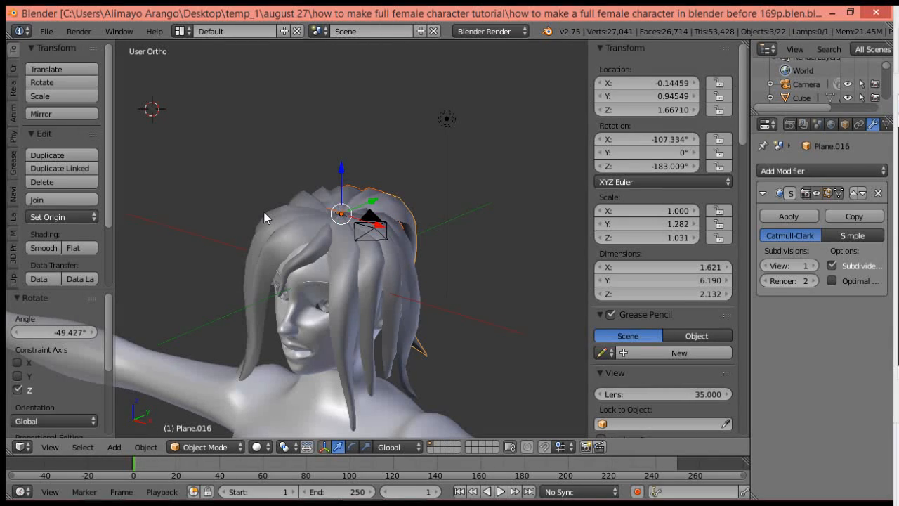
{"action": "right_click", "coordinate": [265, 219]}
{"action": "right_click", "coordinate": [264, 237], "text": "shift"}
{"action": "right_click", "coordinate": [271, 246], "text": "shift"}
{"action": "right_click", "coordinate": [307, 256], "text": "shift"}
{"action": "right_click", "coordinate": [343, 270], "text": "shift"}
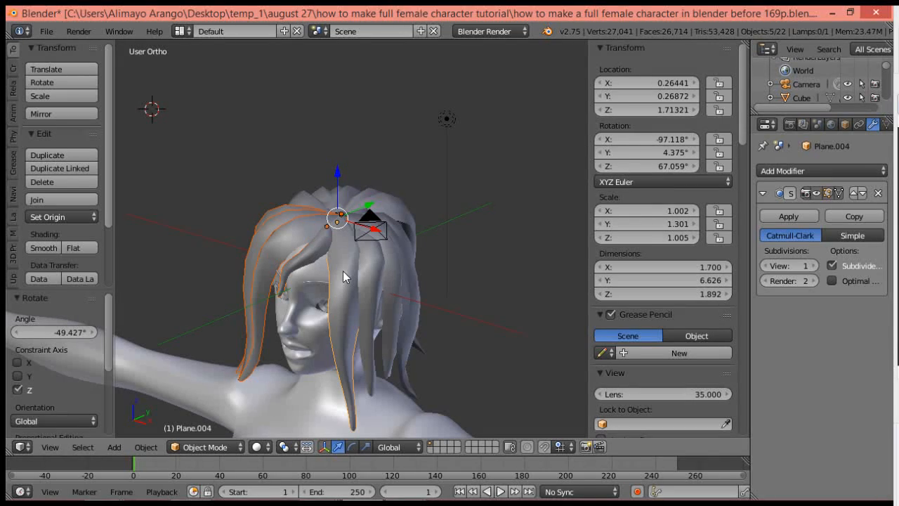
{"action": "right_click", "coordinate": [370, 276], "text": "shift"}
{"action": "right_click", "coordinate": [389, 274], "text": "shift"}
{"action": "right_click", "coordinate": [411, 275], "text": "shift"}
{"action": "middle_click_drag", "start_coordinate": [478, 283], "coordinate": [380, 283]}
{"action": "right_click", "coordinate": [374, 283], "text": "shift"}
{"action": "right_click", "coordinate": [399, 293], "text": "shift"}
{"action": "right_click", "coordinate": [418, 275], "text": "shift"}
{"action": "right_click", "coordinate": [434, 277], "text": "shift"}
{"action": "right_click", "coordinate": [452, 274], "text": "shift"}
{"action": "middle_click_drag", "start_coordinate": [512, 275], "coordinate": [373, 296]}
{"action": "right_click", "coordinate": [389, 300], "text": "shift"}
{"action": "right_click", "coordinate": [404, 294], "text": "shift"}
{"action": "right_click", "coordinate": [427, 293], "text": "shift"}
{"action": "middle_click_drag", "start_coordinate": [512, 286], "coordinate": [441, 309]}
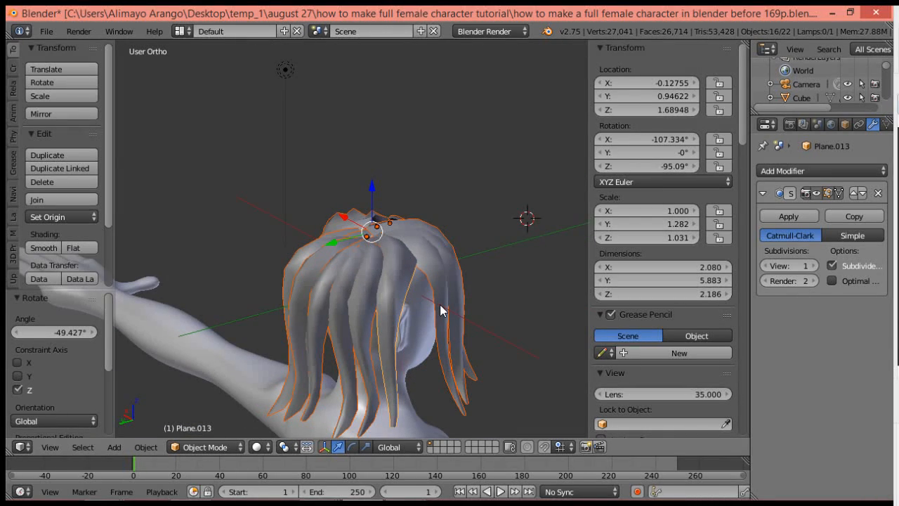
{"action": "key", "text": "ctrl"}
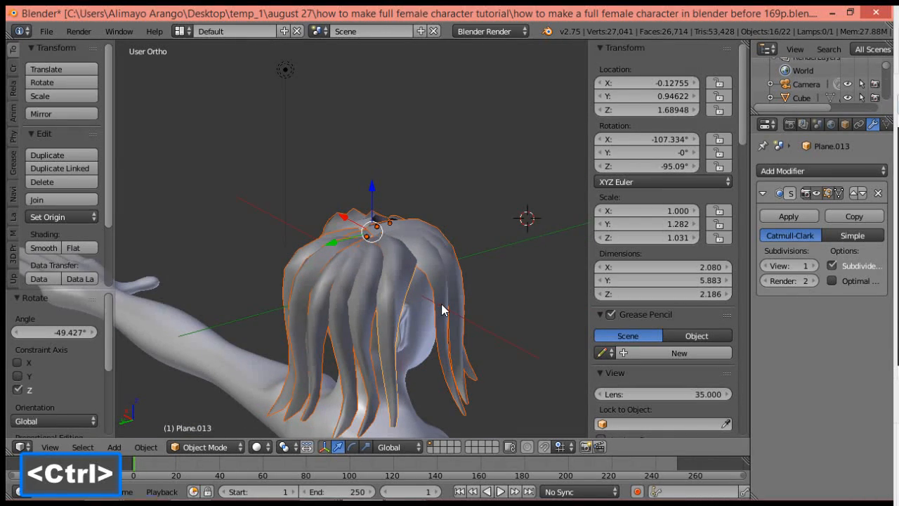
{"action": "key", "text": "ctrl+j"}
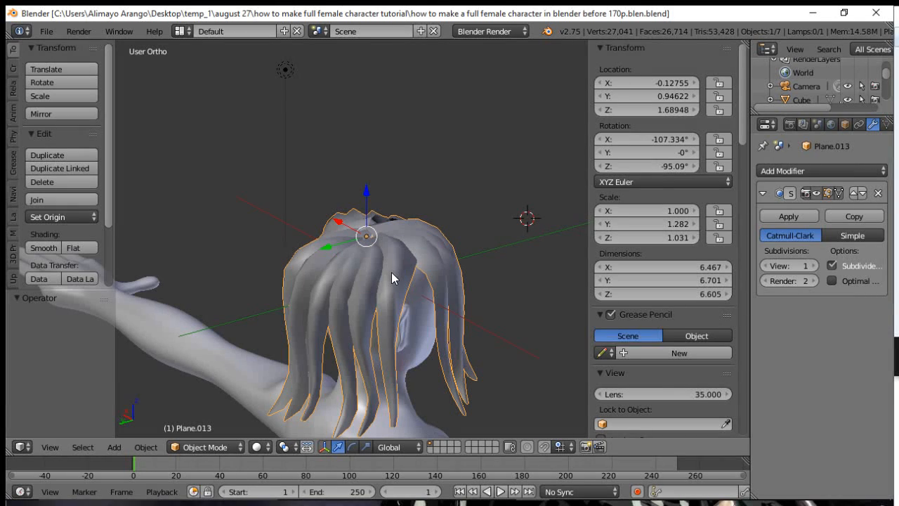
Enter Edit Mode on the joined hair and deselect all of its geometry.
{"action": "middle_click_drag", "start_coordinate": [422, 281], "coordinate": [260, 286]}
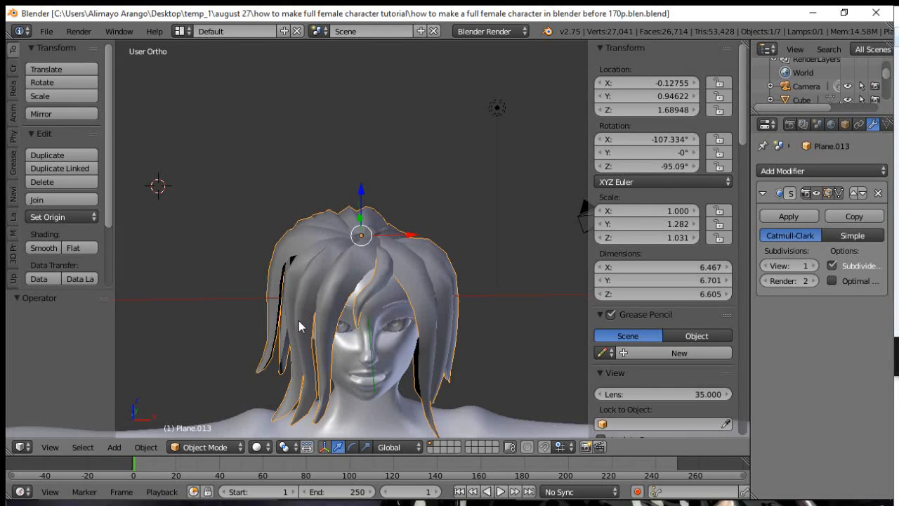
{"action": "left_click", "coordinate": [228, 447]}
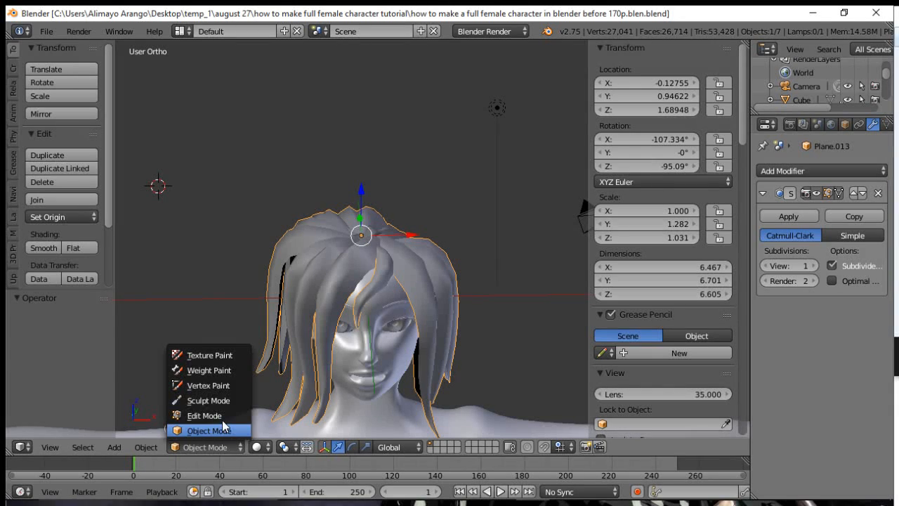
{"action": "left_click", "coordinate": [222, 416]}
{"action": "middle_click_drag", "start_coordinate": [438, 305], "coordinate": [462, 285]}
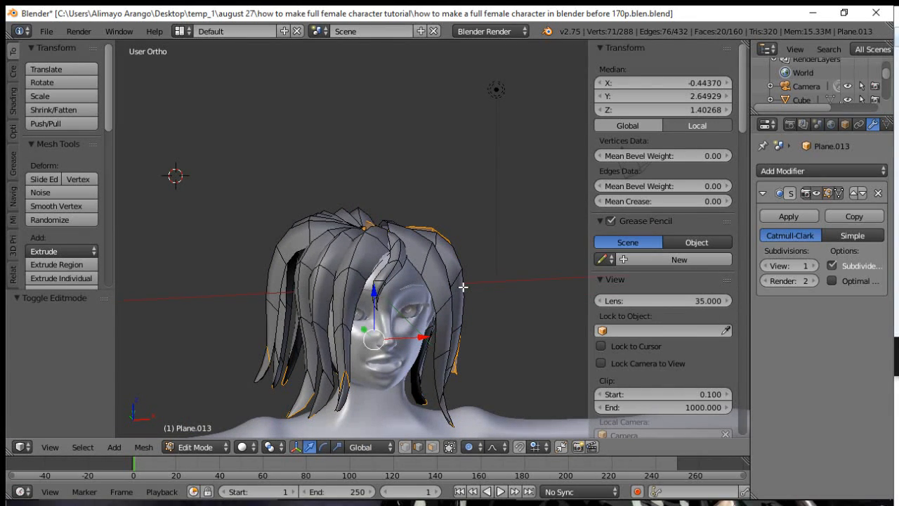
{"action": "key", "text": "a"}
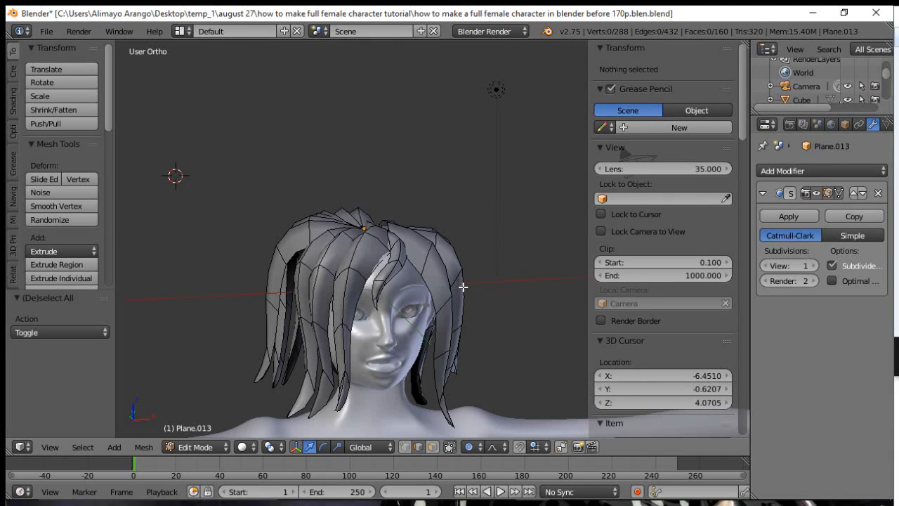
Set proportional editing to Connected and move the upper loop of the front strand on the character's left by about (-0.575, 0.335, -0.32).
{"action": "middle_click_drag", "start_coordinate": [482, 283], "coordinate": [478, 296]}
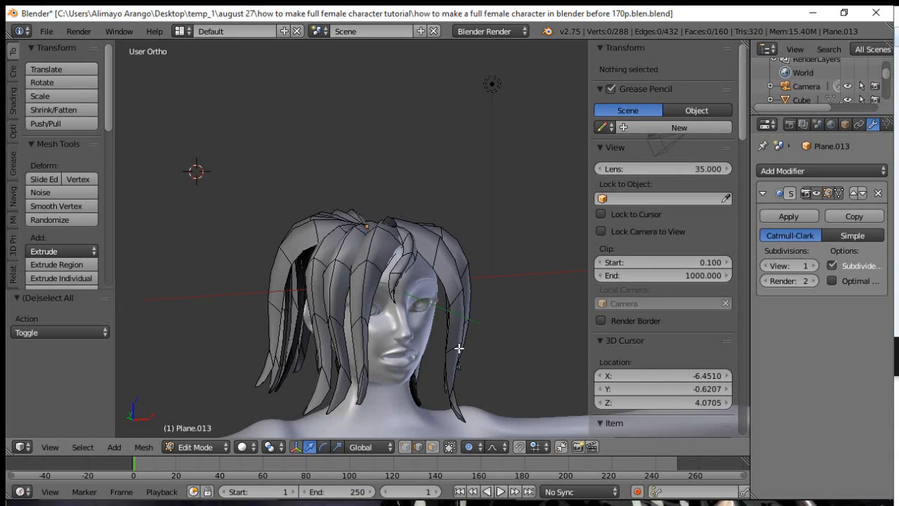
{"action": "right_click", "coordinate": [453, 297]}
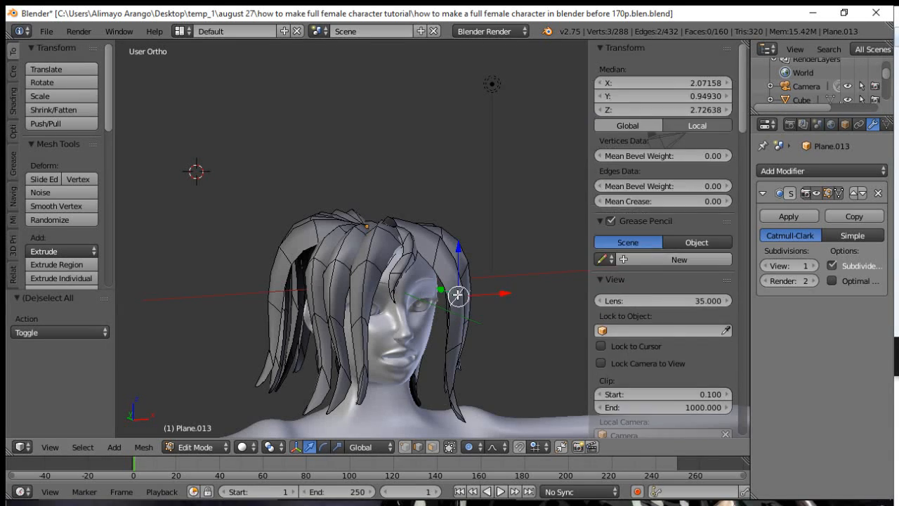
{"action": "left_click", "coordinate": [480, 446]}
{"action": "left_click", "coordinate": [493, 387]}
{"action": "middle_click_drag", "start_coordinate": [474, 319], "coordinate": [512, 309]}
{"action": "key", "text": "g"}
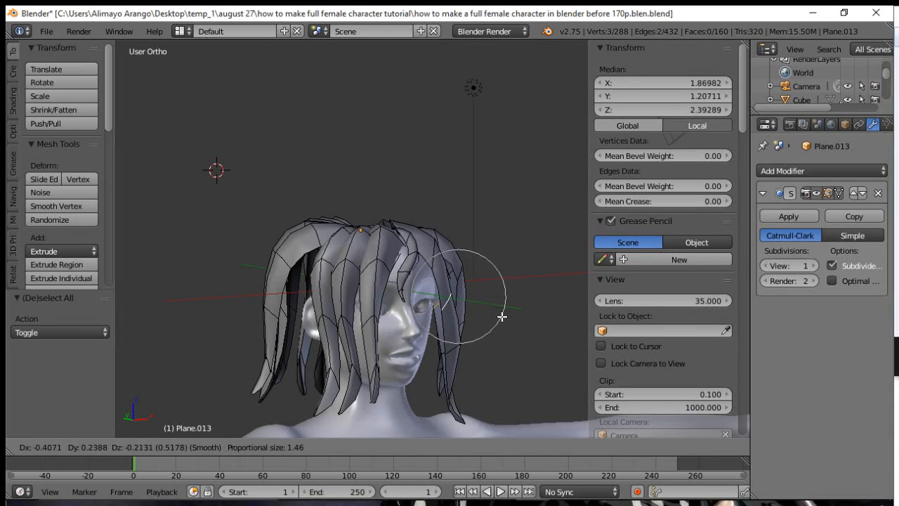
{"action": "left_click", "coordinate": [496, 319]}
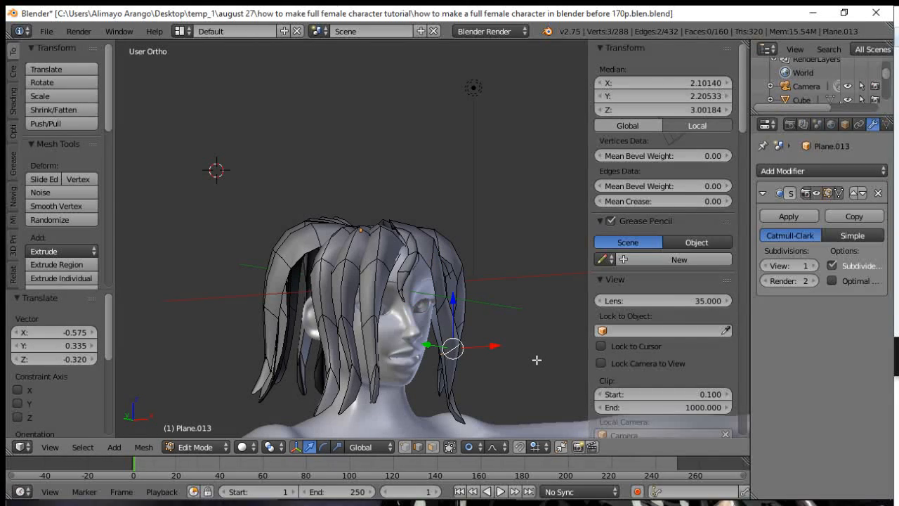
Move the same left front strand's cheek-level loop by about (-0.82, 0.508, -0.213), and shift it about 0.214 along X.
{"action": "key", "text": "g"}
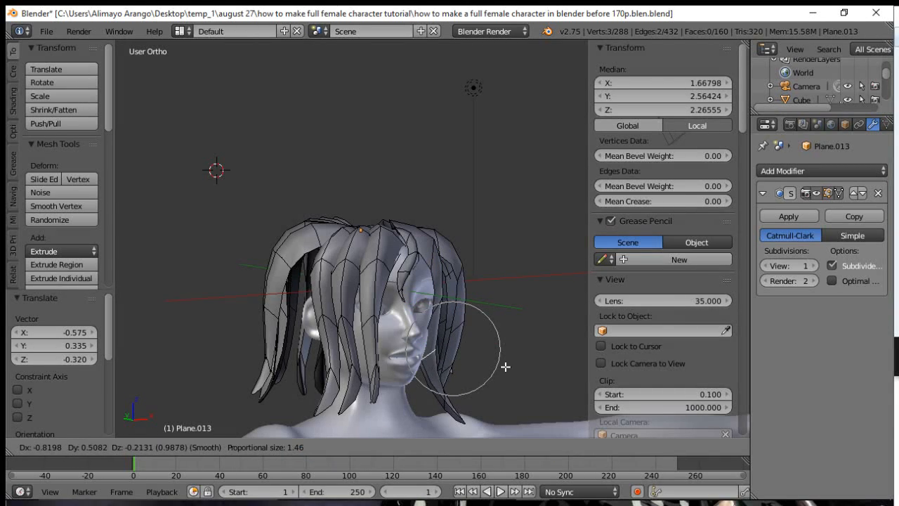
{"action": "left_click", "coordinate": [505, 364]}
{"action": "middle_click_drag", "start_coordinate": [507, 297], "coordinate": [424, 340]}
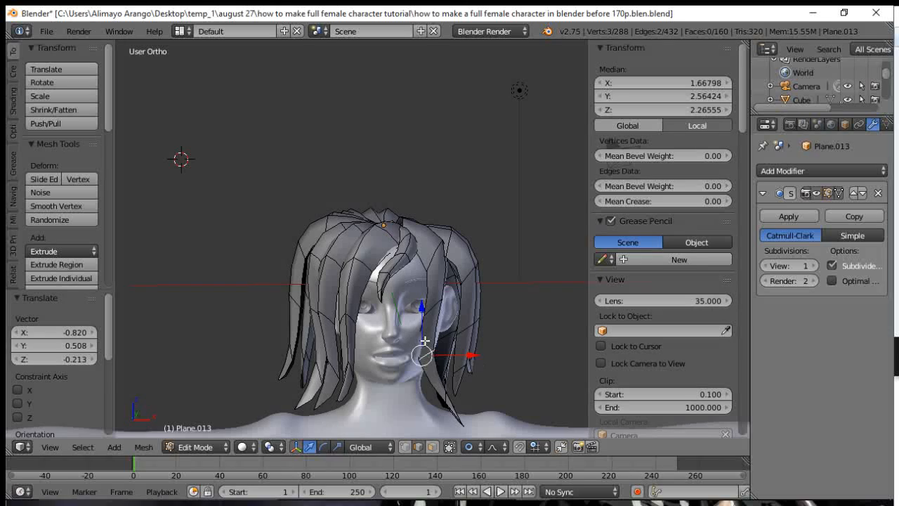
{"action": "key", "text": "g"}
{"action": "key", "text": "x"}
{"action": "left_click", "coordinate": [482, 357]}
Reshape the character's right front strand by moving its mid-length edge about (0.402, 0.32, -0.343) and (-0.574, 0.238, 0.063), with proportional size 2.85.
{"action": "mouse_move", "coordinate": [379, 313]}
{"action": "middle_mouse_down"}
{"action": "mouse_move", "coordinate": [326, 307]}
{"action": "mouse_move", "coordinate": [364, 317]}
{"action": "middle_mouse_up"}
{"action": "right_click", "coordinate": [352, 316]}
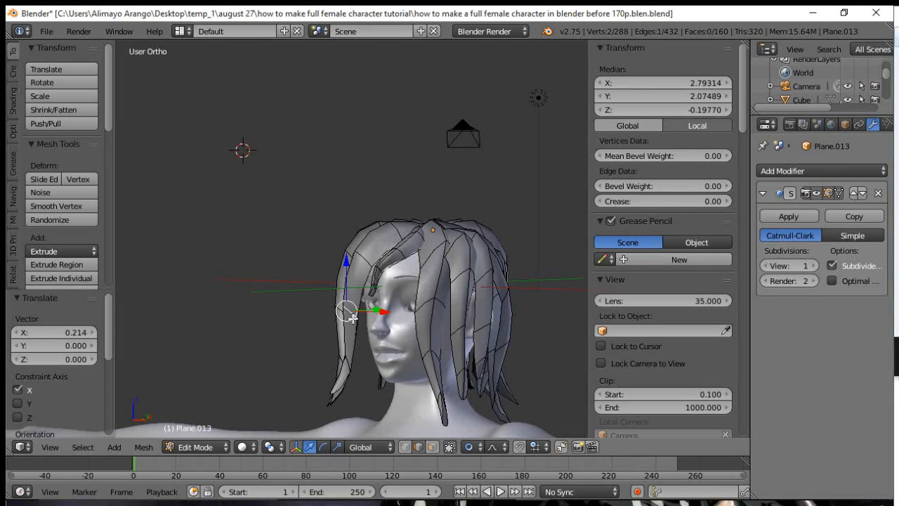
{"action": "key", "text": "g"}
{"action": "left_click", "coordinate": [369, 329]}
{"action": "middle_click_drag", "start_coordinate": [307, 321], "coordinate": [460, 343]}
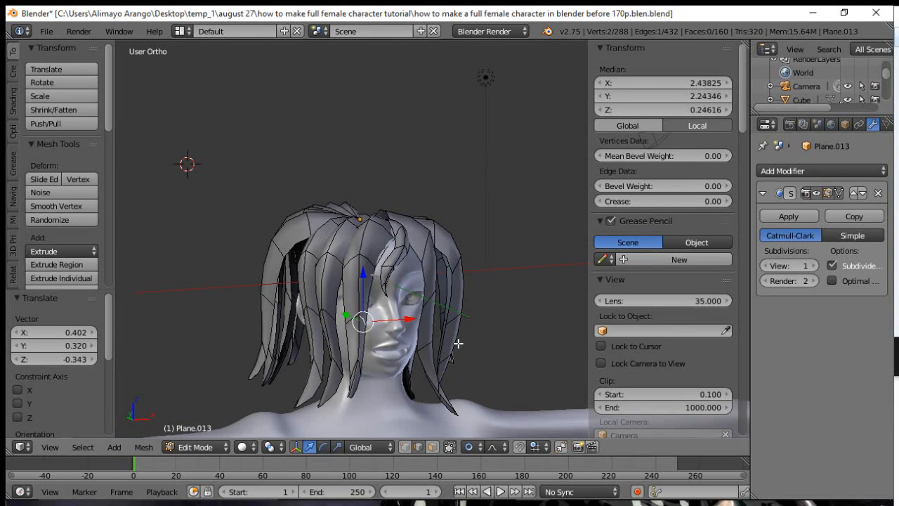
{"action": "key", "text": "g"}
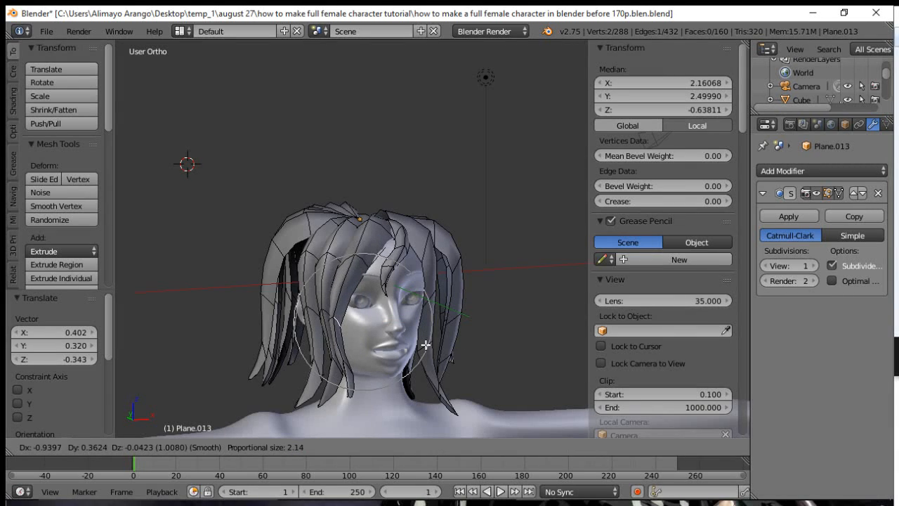
{"action": "scroll", "coordinate": [425, 344], "scroll_direction": "down", "scroll_amount": 3}
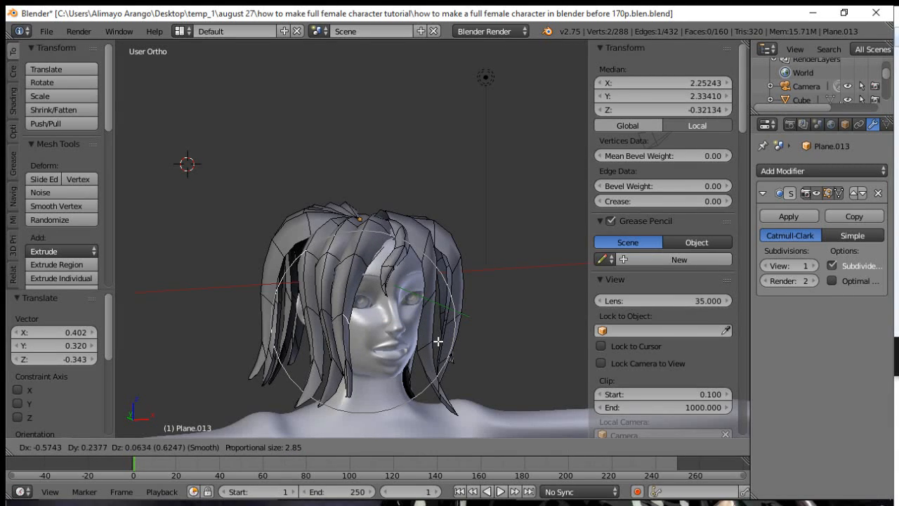
{"action": "left_click", "coordinate": [437, 341]}
On the strand behind the character's right ear, move the crown edge about (-0.022, -0.101, -0.421) and the upper loop about (0.444, -0.716, -0.568).
{"action": "middle_click_drag", "start_coordinate": [324, 333], "coordinate": [386, 335]}
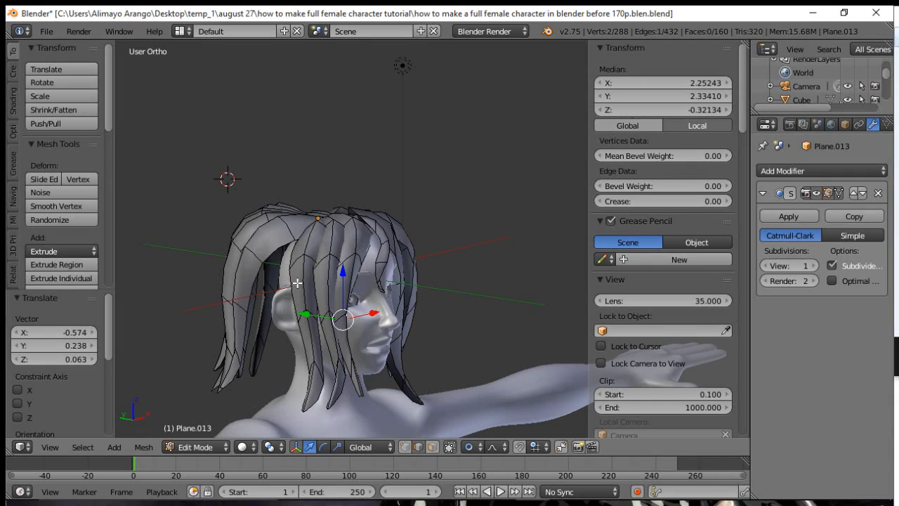
{"action": "right_click", "coordinate": [283, 220]}
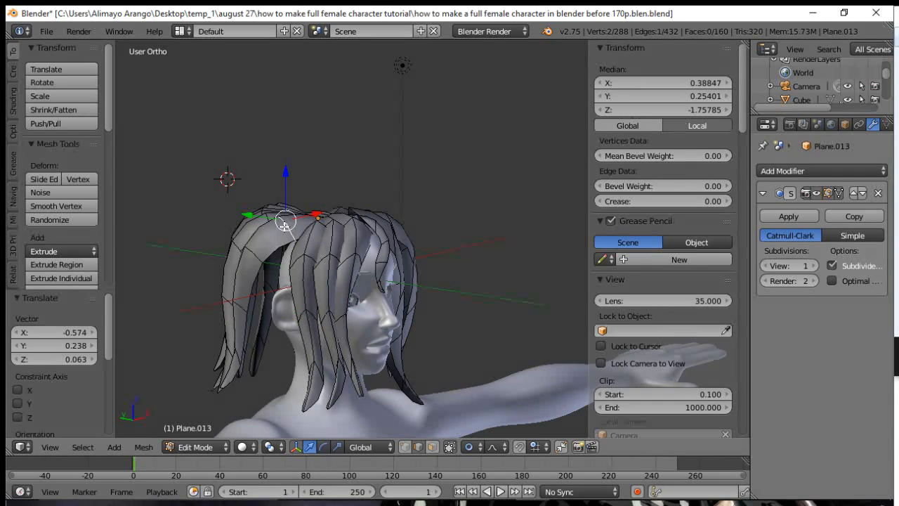
{"action": "key", "text": "g"}
{"action": "left_click", "coordinate": [270, 259]}
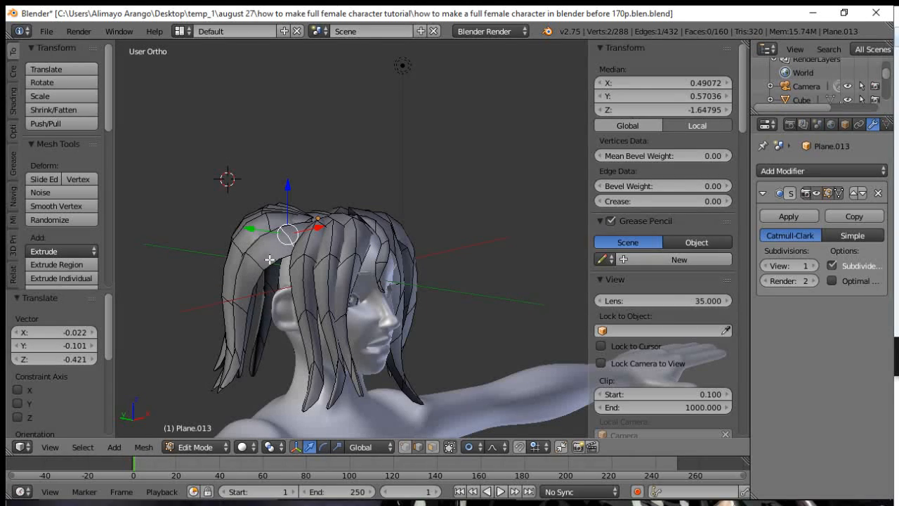
{"action": "right_click", "coordinate": [261, 264], "text": "alt"}
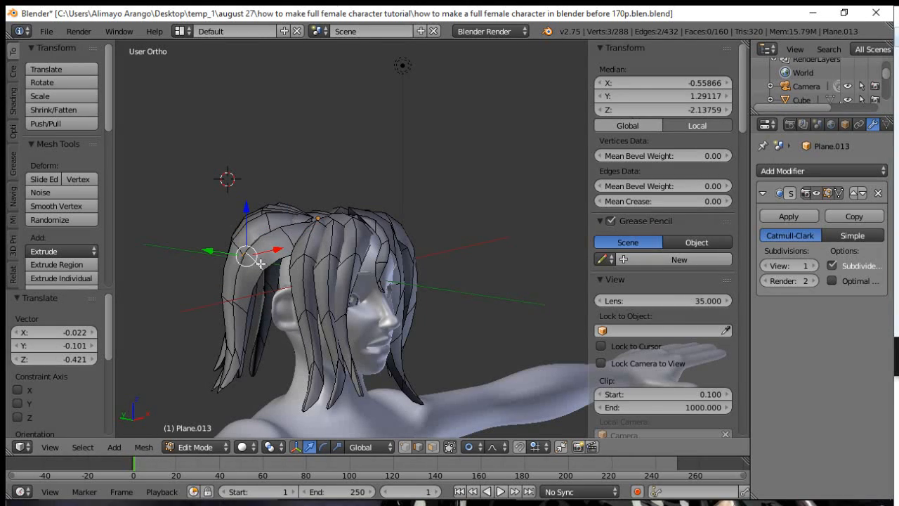
{"action": "key", "text": "g"}
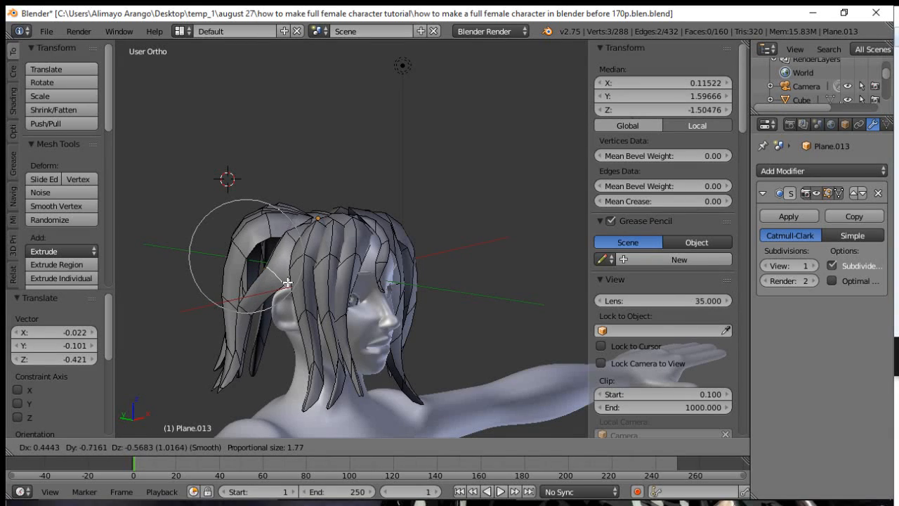
{"action": "left_click", "coordinate": [281, 284]}
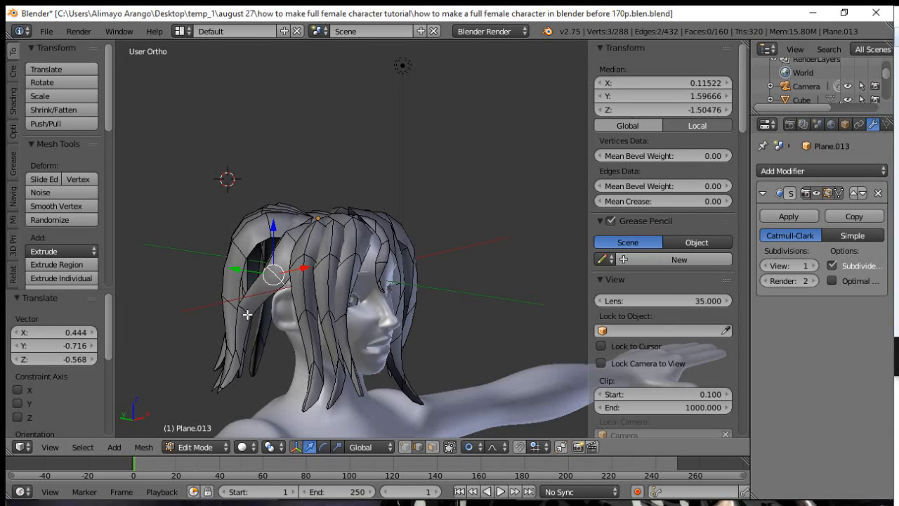
Pull the same strand toward the neck, moving its middle loop about (0.718, -1.046, -0.547) and its lower loop about (0.491, -0.678, -0.253).
{"action": "right_click", "coordinate": [247, 313], "text": "alt"}
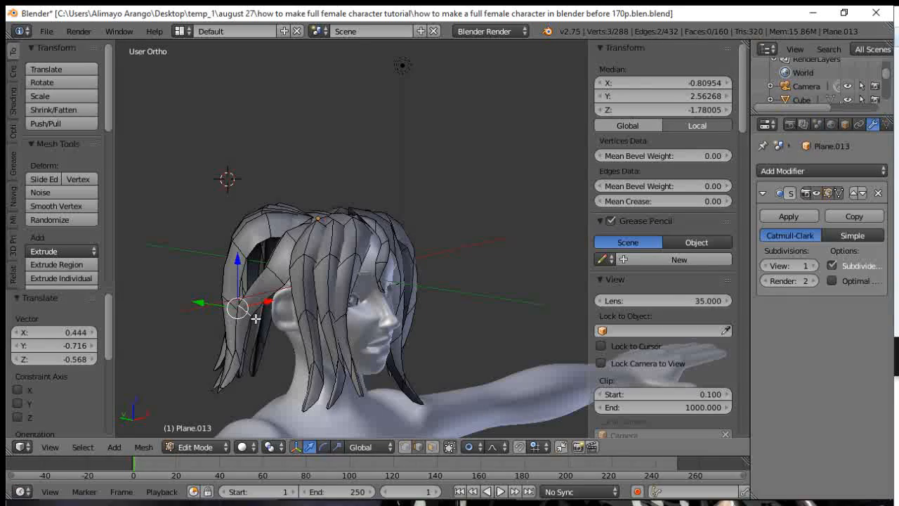
{"action": "key", "text": "g"}
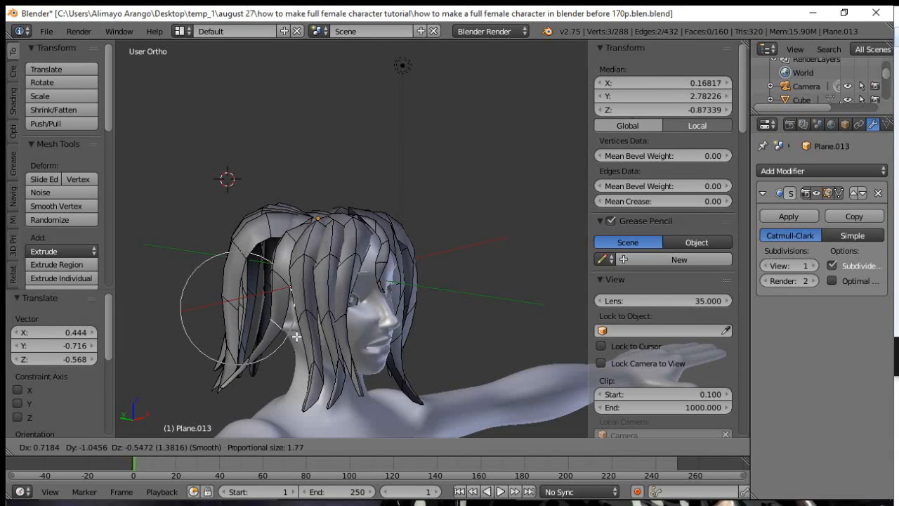
{"action": "left_click", "coordinate": [297, 337]}
{"action": "right_click", "coordinate": [250, 363], "text": "alt"}
{"action": "key", "text": "g"}
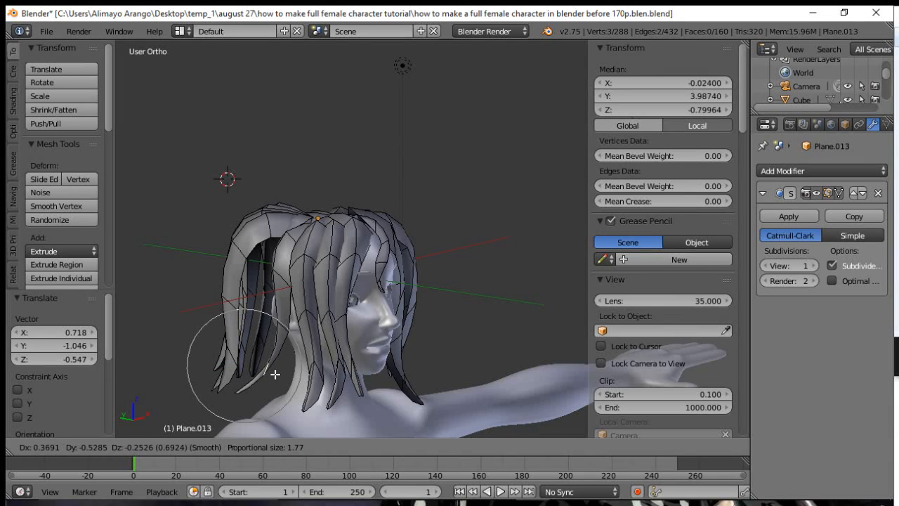
{"action": "left_click", "coordinate": [279, 373]}
On the next strand toward the back, move the top loop about (0.056, -0.116, -0.042) and the upper loop about (0.341, -1.065, -0.979).
{"action": "middle_click_drag", "start_coordinate": [236, 317], "coordinate": [265, 239]}
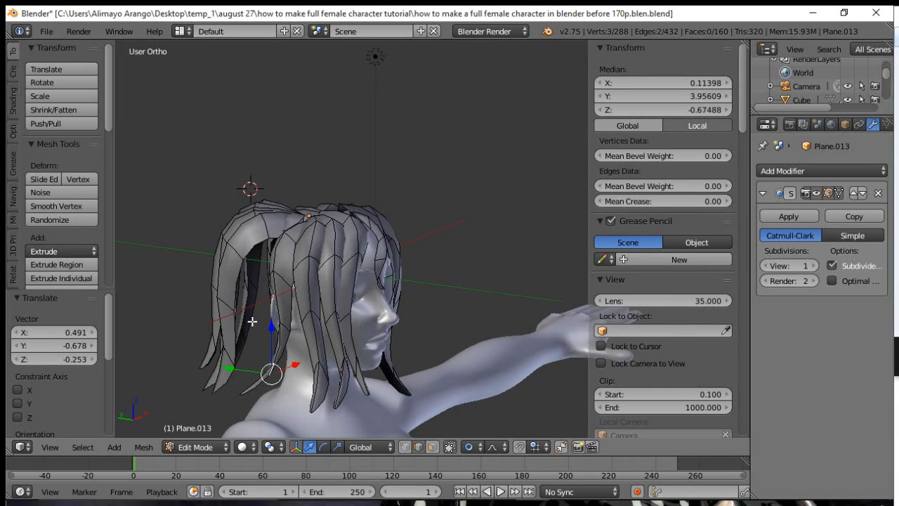
{"action": "right_click", "coordinate": [268, 224], "text": "alt"}
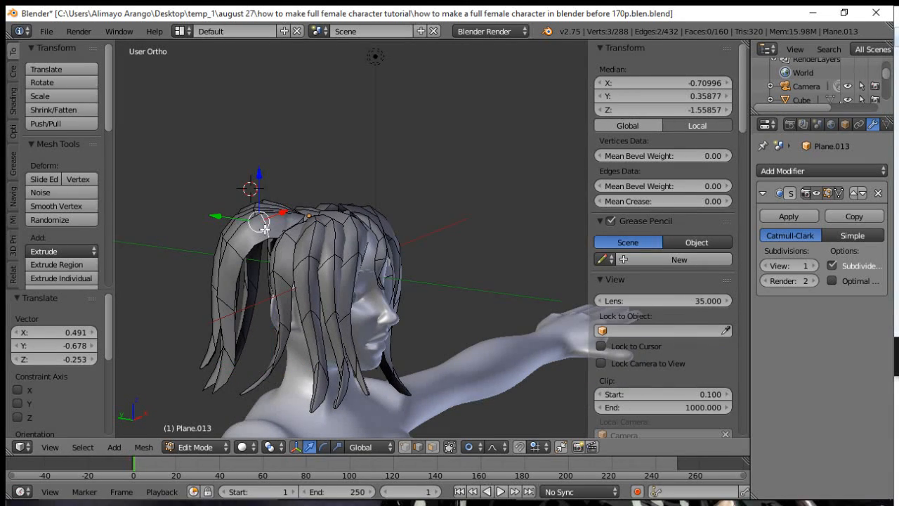
{"action": "key", "text": "g"}
{"action": "scroll", "coordinate": [263, 249], "scroll_direction": "up", "scroll_amount": 6}
{"action": "scroll", "coordinate": [266, 251], "scroll_direction": "up", "scroll_amount": 6}
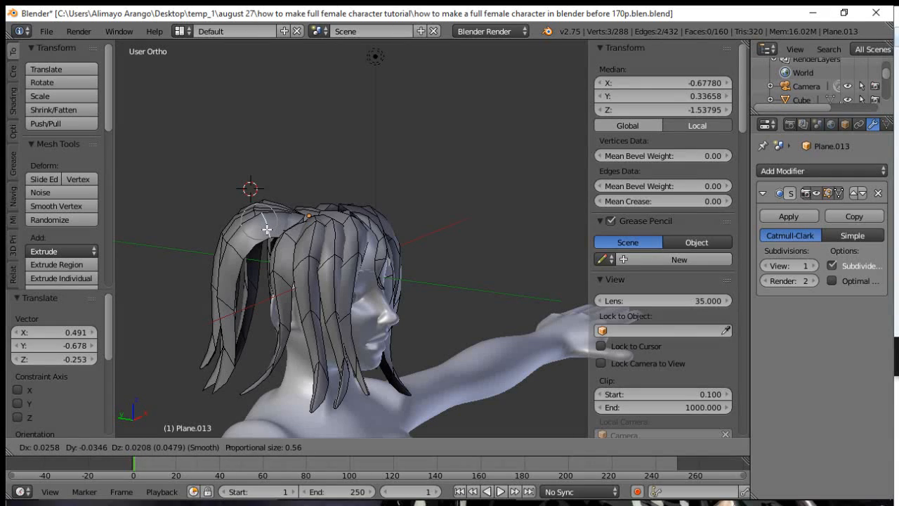
{"action": "left_click", "coordinate": [263, 255]}
{"action": "right_click", "coordinate": [234, 252]}
{"action": "key", "text": "g"}
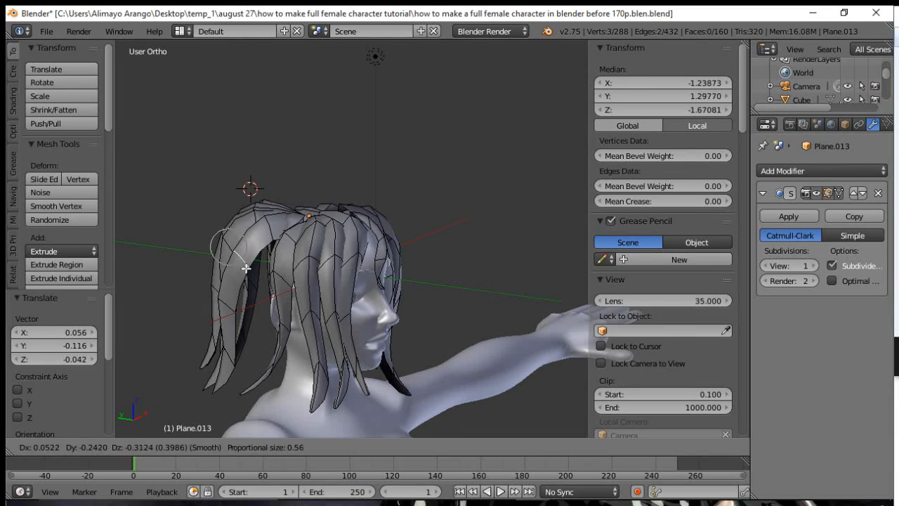
{"action": "left_click", "coordinate": [274, 291]}
On the same back strand, move the middle loop about (0.463, -1.044, -0.5) and the lower loop about (0.514, -0.891, 0).
{"action": "right_click", "coordinate": [234, 307]}
{"action": "key", "text": "g"}
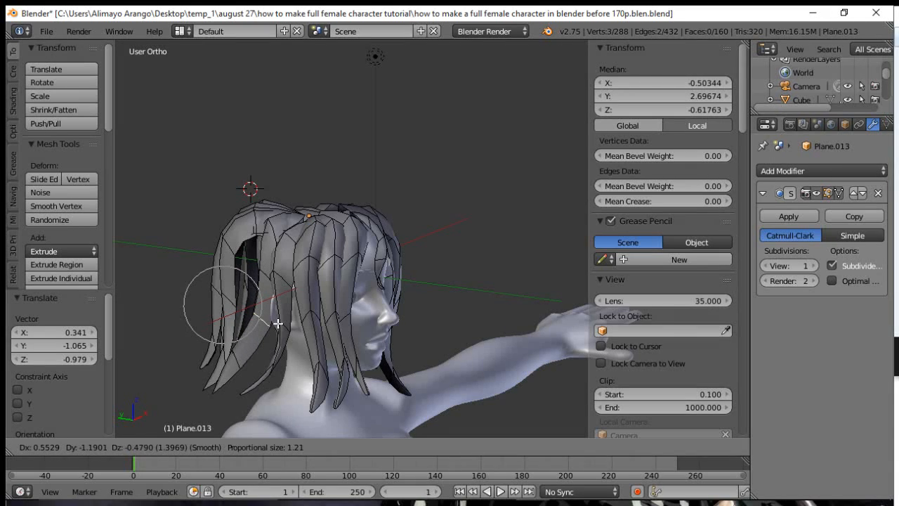
{"action": "left_click", "coordinate": [274, 322]}
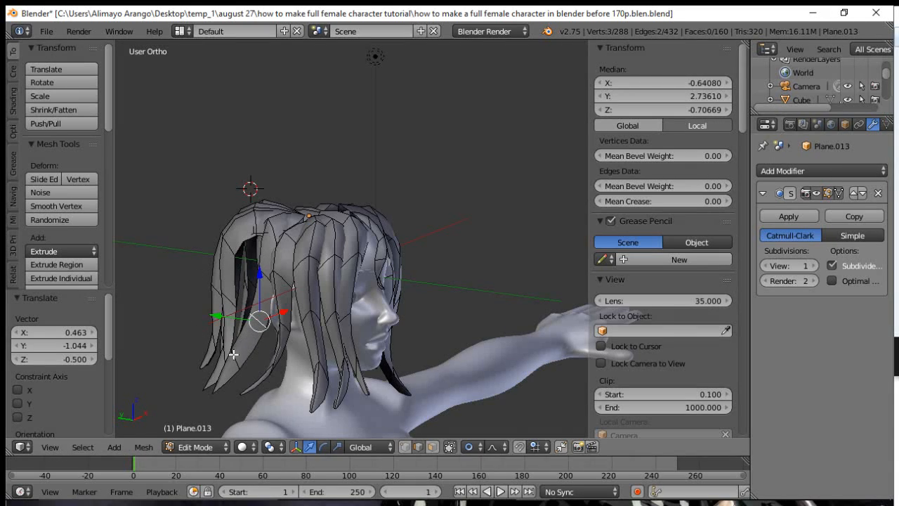
{"action": "right_click", "coordinate": [241, 357]}
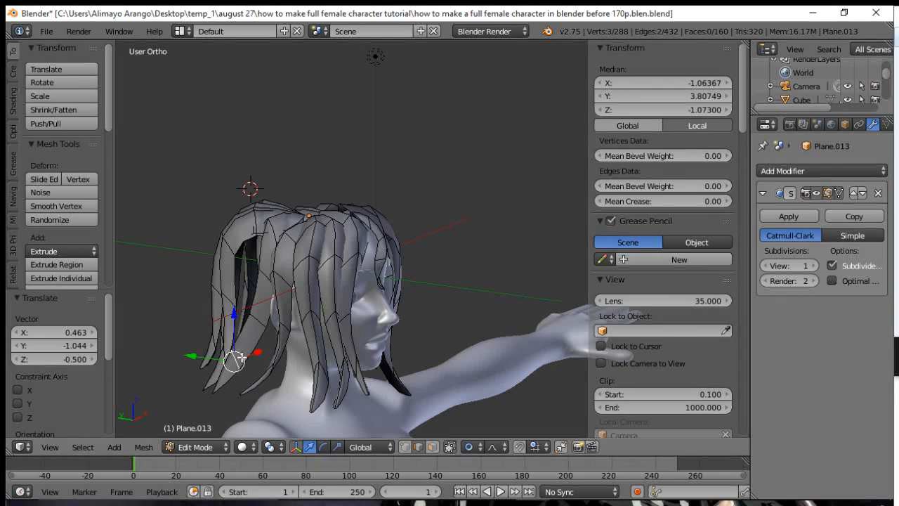
{"action": "key", "text": "g"}
{"action": "left_click", "coordinate": [274, 358]}
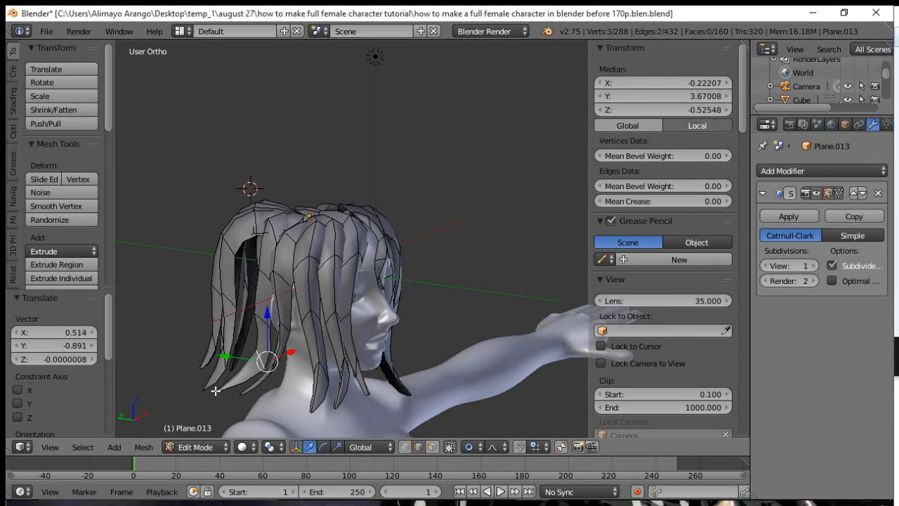
Switch to vertex selection and move the same strand's tip vertex about (0.316, -0.659, -0.229).
{"action": "key", "text": "ctrl+z"}
{"action": "left_click", "coordinate": [406, 448]}
{"action": "right_click", "coordinate": [213, 393]}
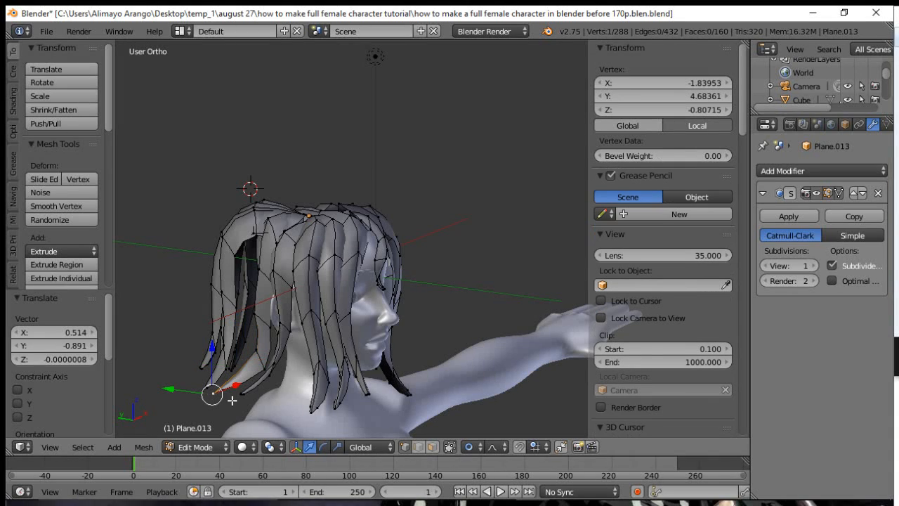
{"action": "key", "text": "g"}
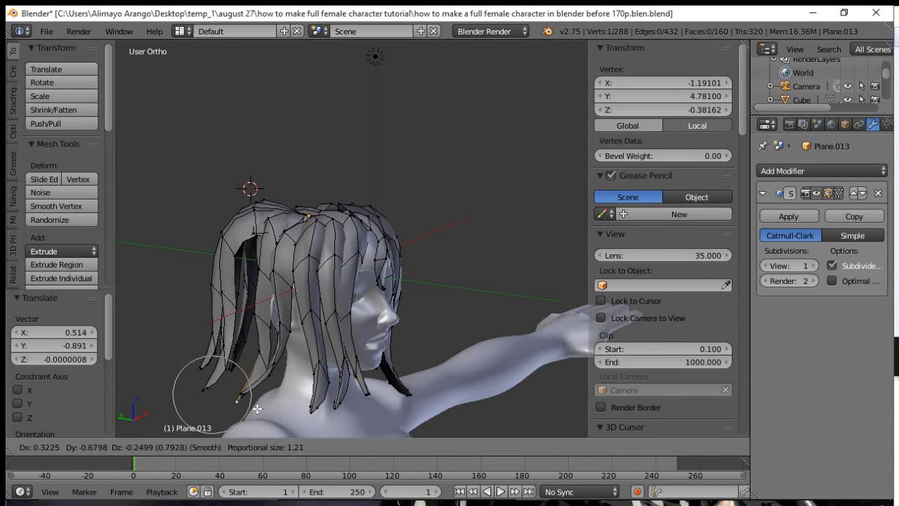
{"action": "left_click", "coordinate": [256, 409]}
On the strand in front of the character's left ear, move the upper loop about (-0.769, -0.086, -0.337) and the middle loop about (-0.685, -0.033, -0.063).
{"action": "middle_click_drag", "start_coordinate": [378, 342], "coordinate": [346, 353]}
{"action": "middle_click_drag", "start_coordinate": [285, 338], "coordinate": [365, 295]}
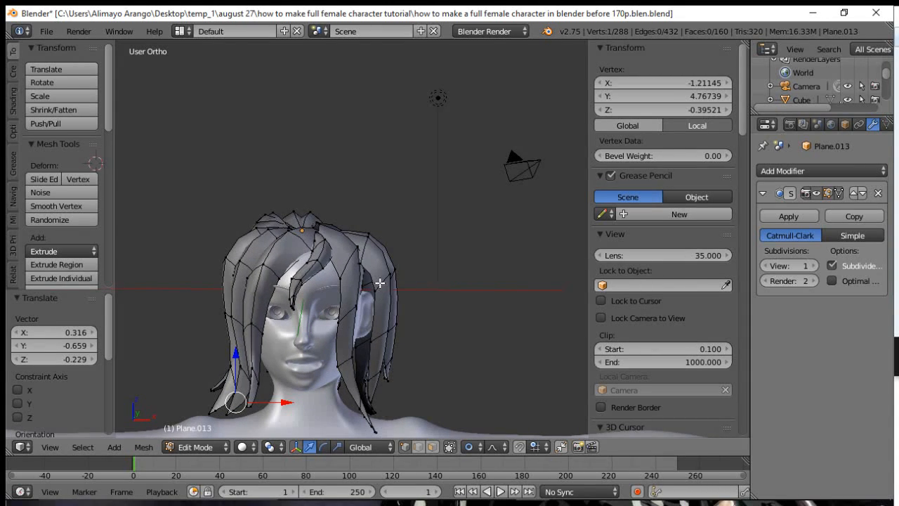
{"action": "right_click", "coordinate": [380, 283], "text": "alt"}
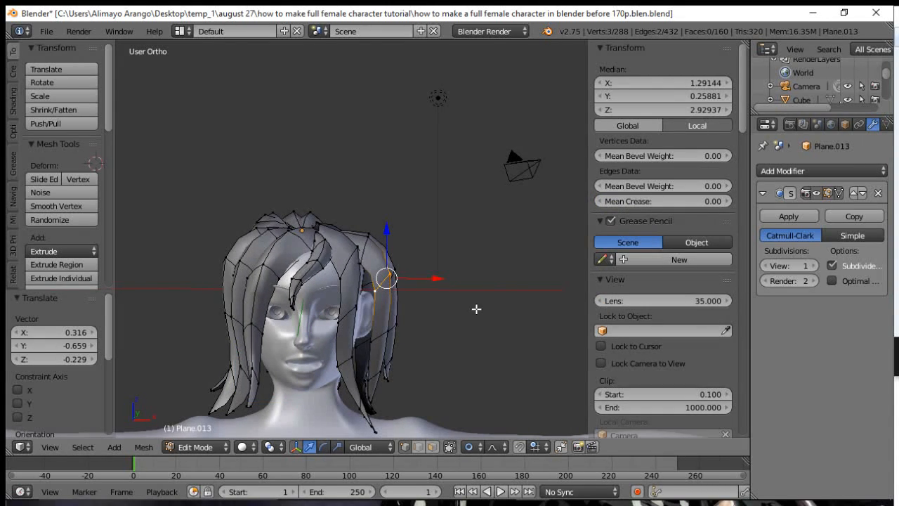
{"action": "key", "text": "g"}
{"action": "left_click", "coordinate": [452, 319]}
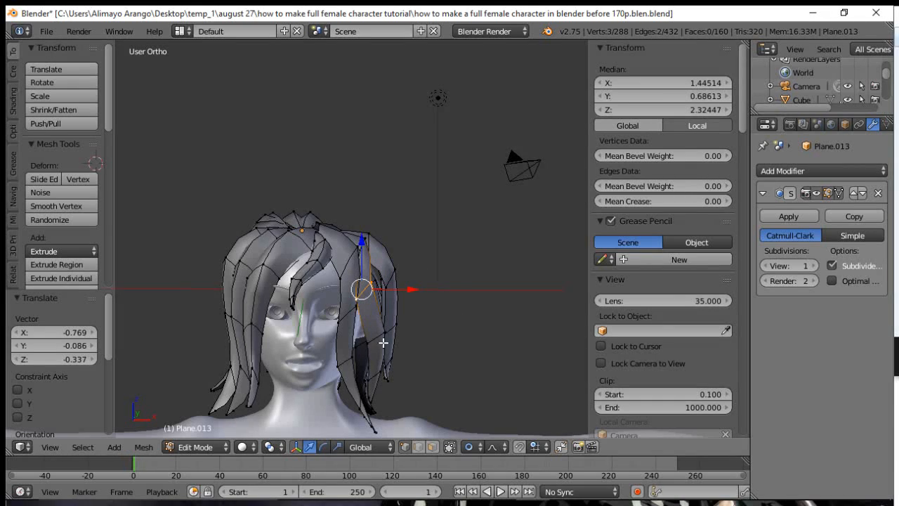
{"action": "right_click", "coordinate": [380, 338], "text": "alt"}
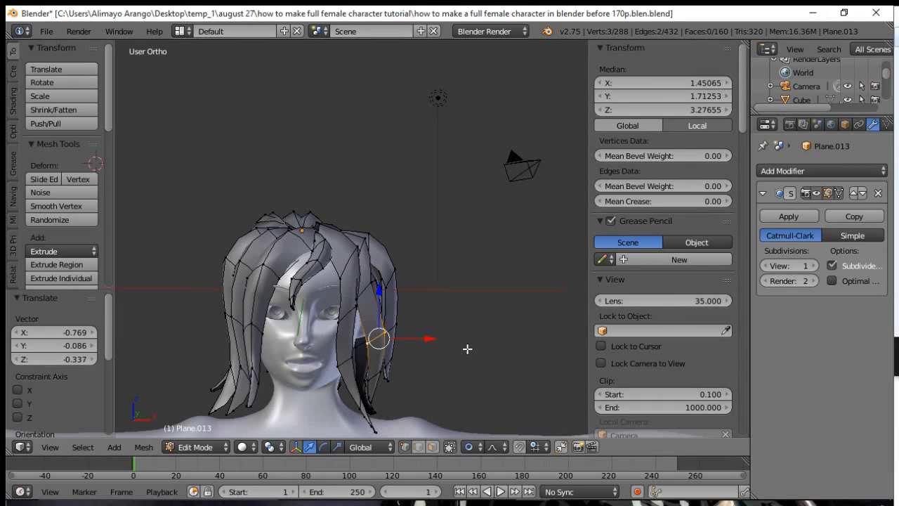
{"action": "key", "text": "g"}
{"action": "left_click", "coordinate": [438, 356]}
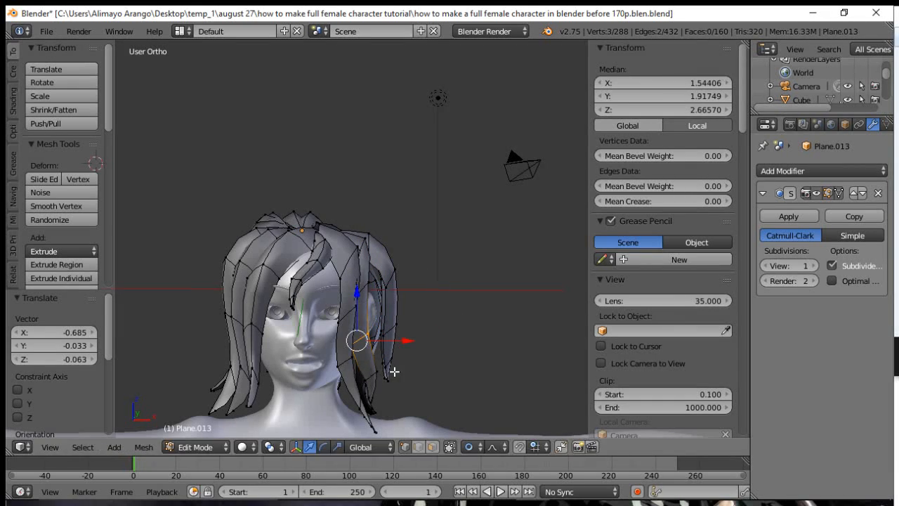
Pull the same left-side strand's lower loop inward by about (-0.556, -0.048, -0.169).
{"action": "right_click", "coordinate": [371, 375], "text": "alt"}
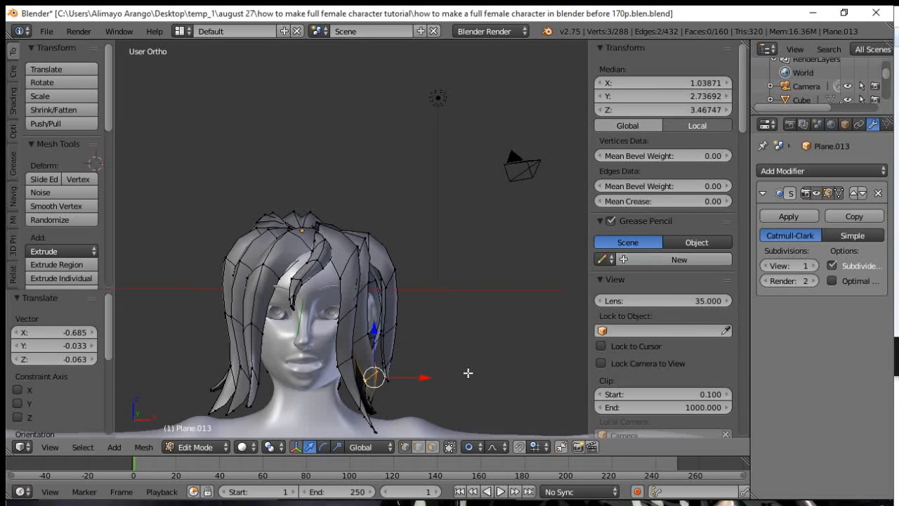
{"action": "key", "text": "g"}
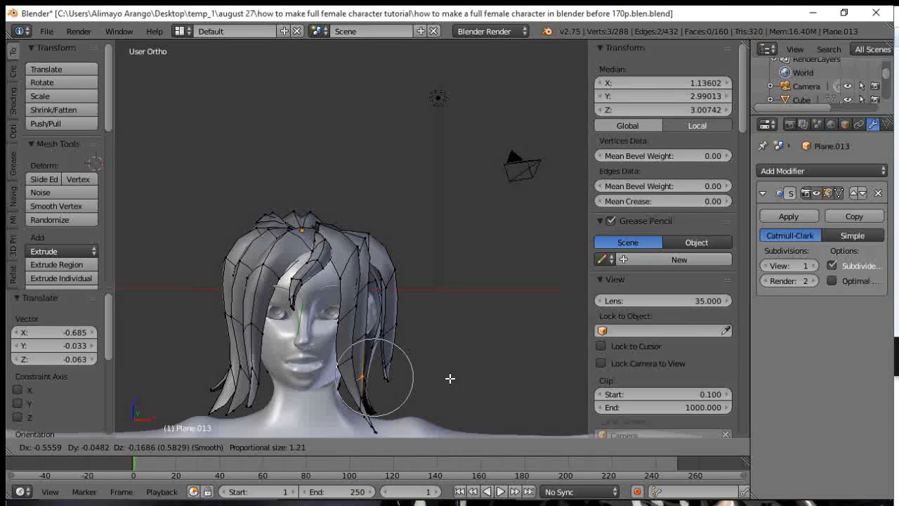
{"action": "left_click", "coordinate": [450, 378]}
Move the same strand's side edge between its upper and middle loops about 0.541 along the X axis.
{"action": "middle_click_drag", "start_coordinate": [477, 345], "coordinate": [361, 320]}
{"action": "right_click", "coordinate": [359, 317]}
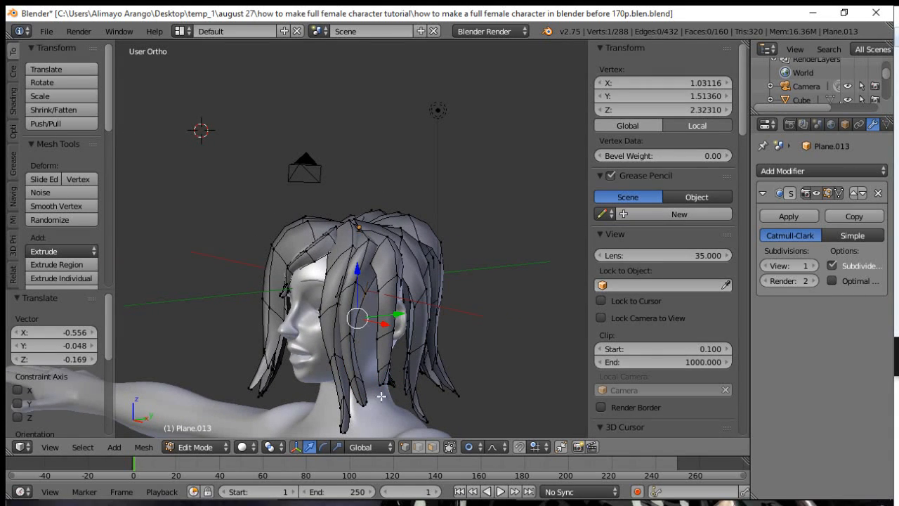
{"action": "key", "text": "a"}
{"action": "right_click", "coordinate": [352, 324]}
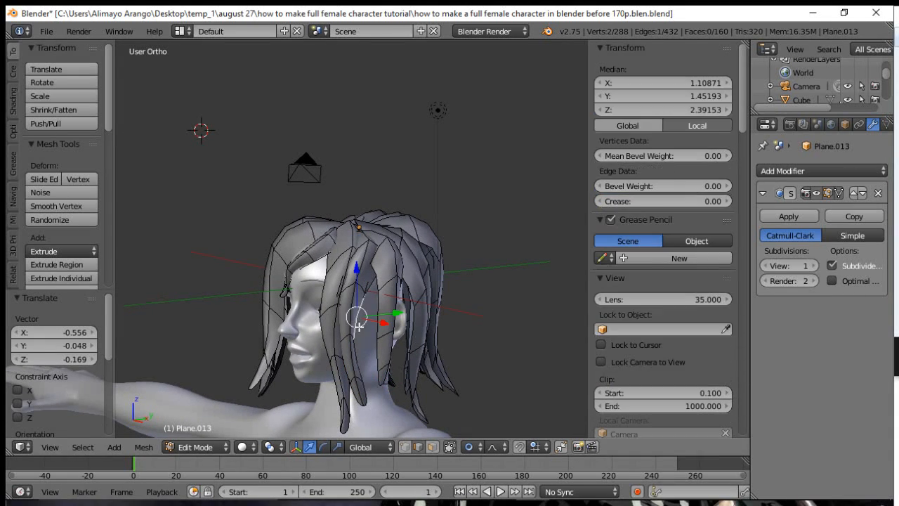
{"action": "key", "text": "g"}
{"action": "left_click", "coordinate": [398, 316]}
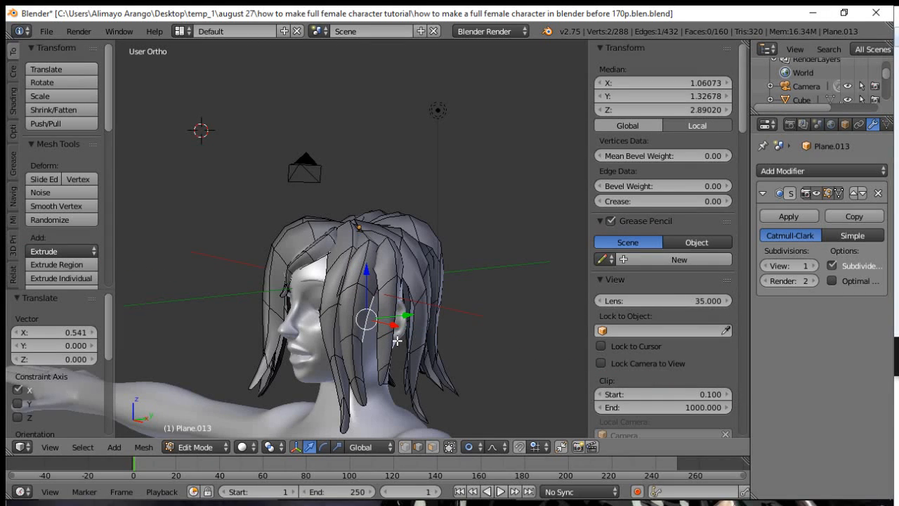
On the next strand over the left ear, move the upper loop about (-0.415, -0.114, -0.233) and the middle loop about (-0.48, -0.113, -0.148).
{"action": "middle_click_drag", "start_coordinate": [428, 341], "coordinate": [501, 329]}
{"action": "right_click", "coordinate": [382, 280]}
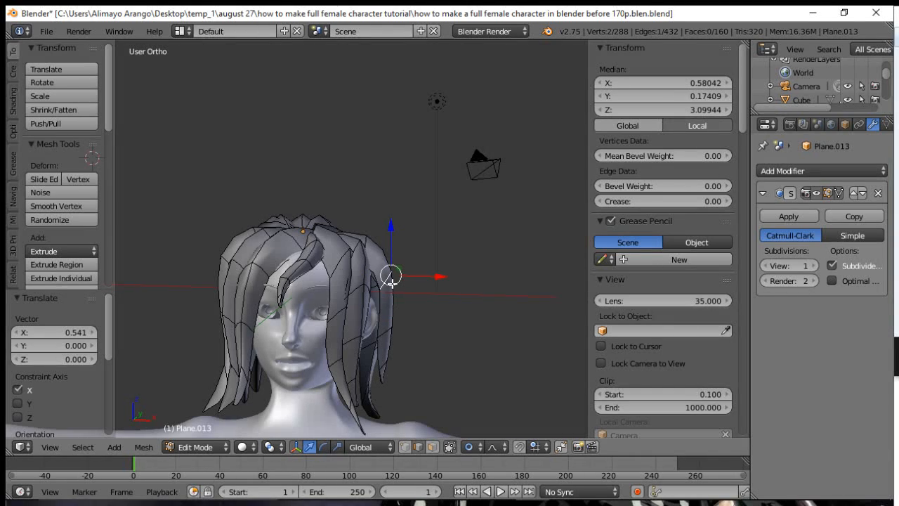
{"action": "right_click", "coordinate": [380, 288], "text": "alt"}
{"action": "right_click", "coordinate": [384, 283], "text": "alt"}
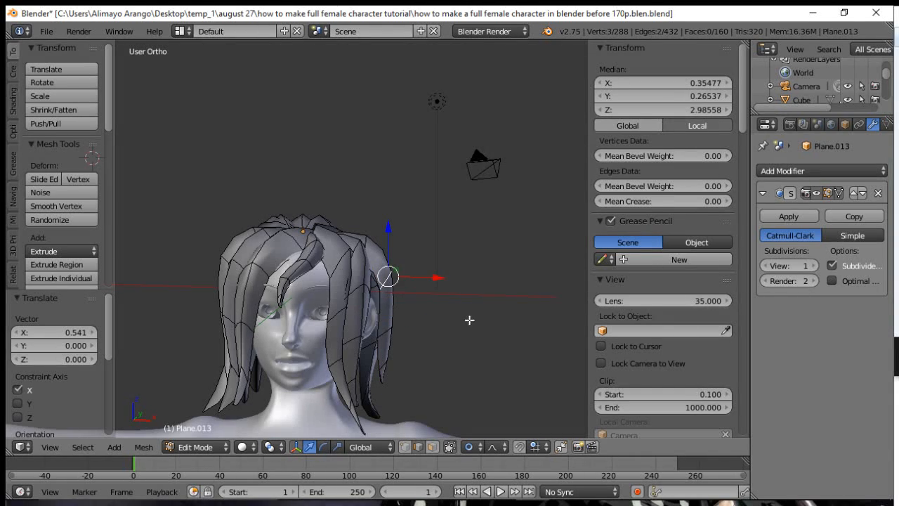
{"action": "key", "text": "g"}
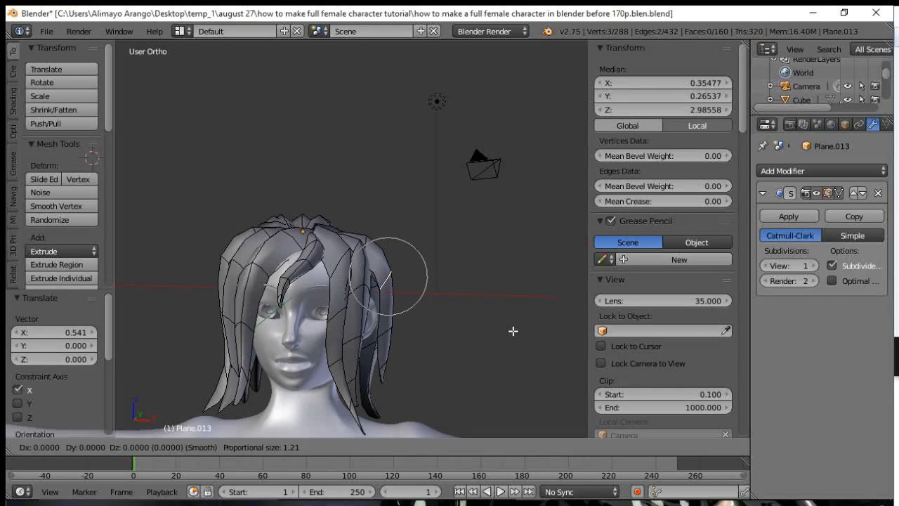
{"action": "left_click", "coordinate": [498, 339]}
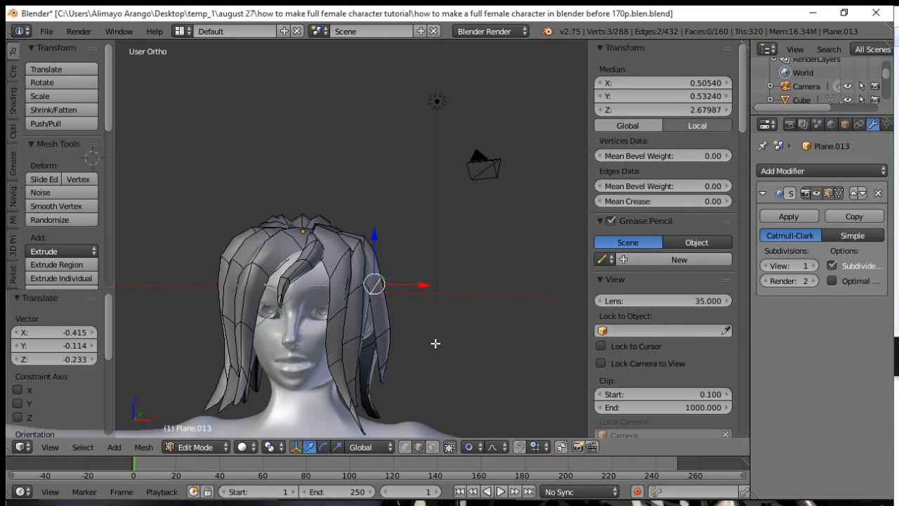
{"action": "right_click", "coordinate": [384, 335], "text": "alt"}
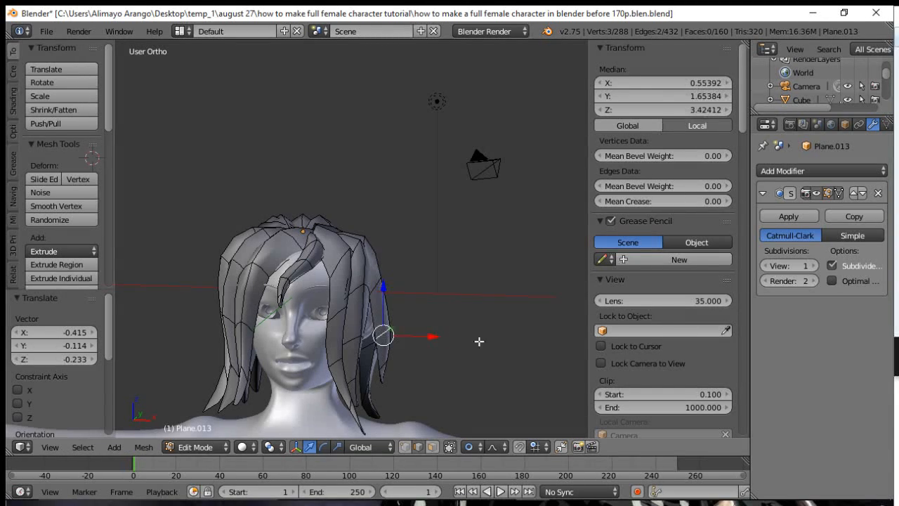
{"action": "key", "text": "g"}
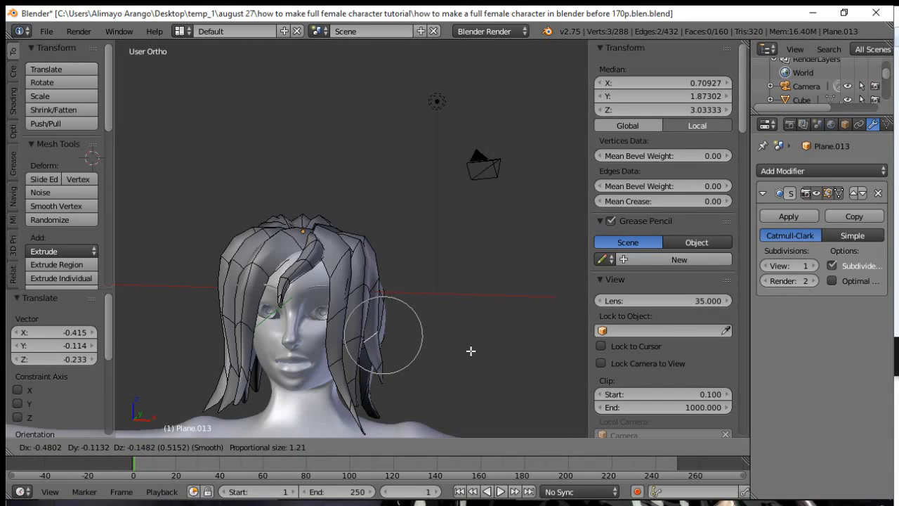
{"action": "left_click", "coordinate": [470, 351]}
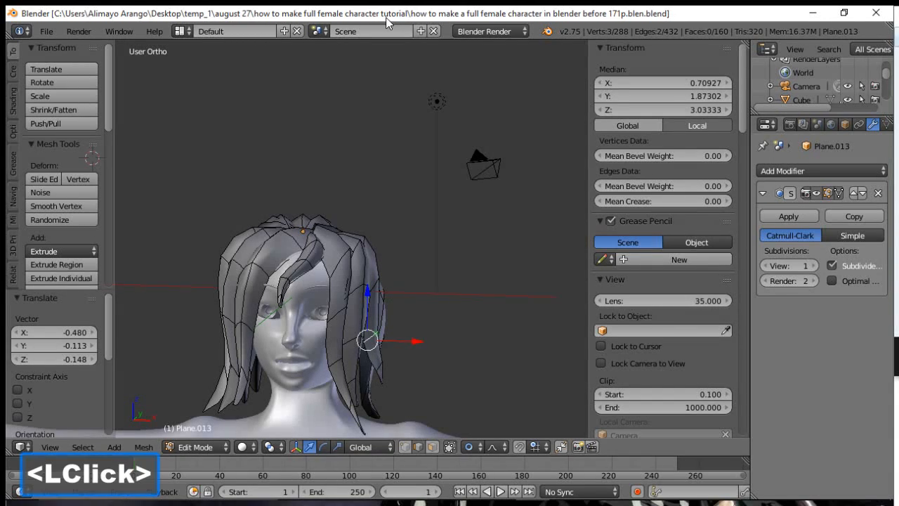
On the strand behind the left ear, move the upper loop about (-0.32, -0.433, 0.468), plus about 0.127 along Y.
{"action": "middle_click_drag", "start_coordinate": [447, 260], "coordinate": [413, 292]}
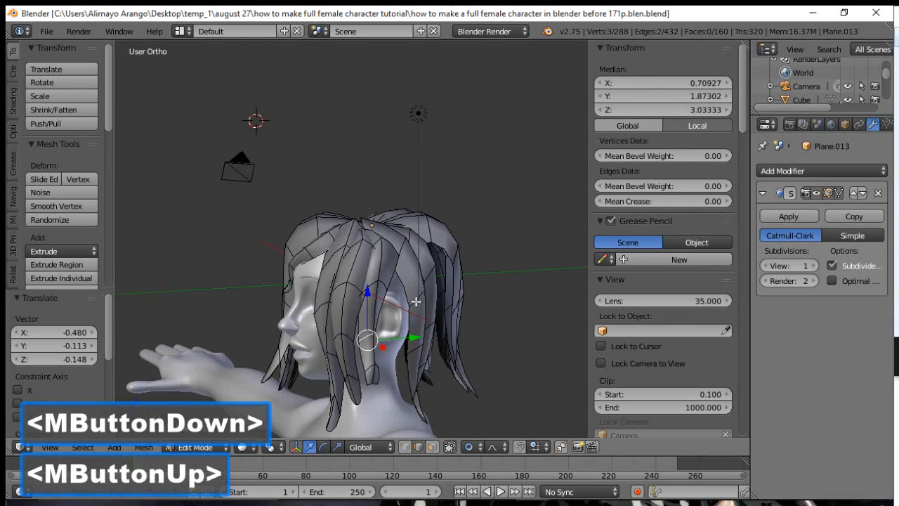
{"action": "left_click", "coordinate": [417, 300], "text": "alt"}
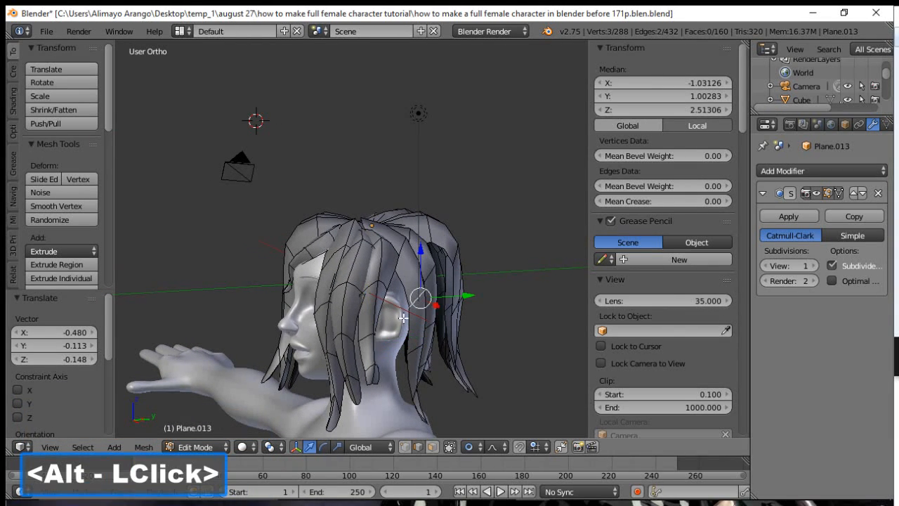
{"action": "middle_click_drag", "start_coordinate": [402, 318], "coordinate": [468, 331]}
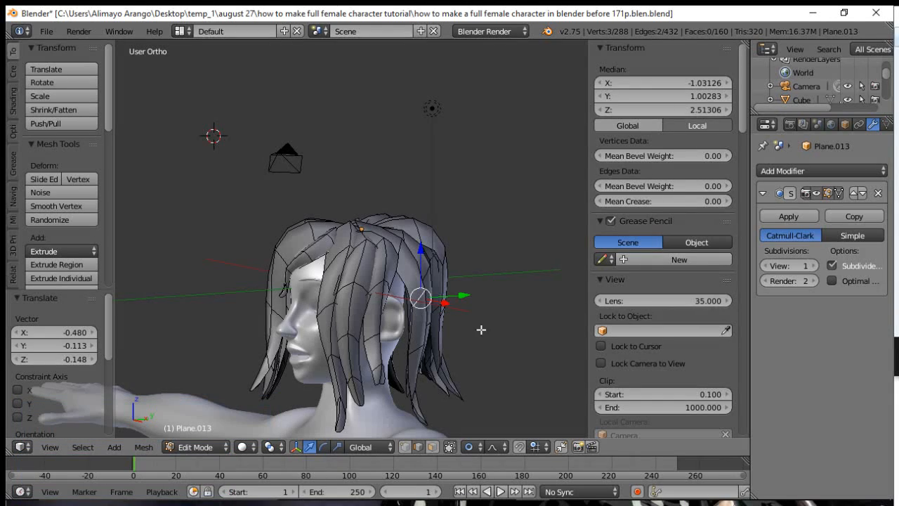
{"action": "key", "text": "g"}
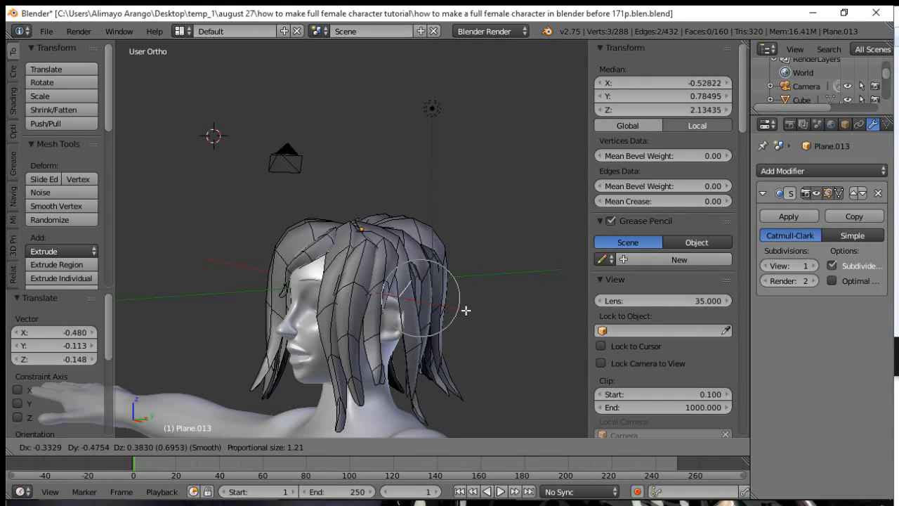
{"action": "left_click", "coordinate": [441, 332]}
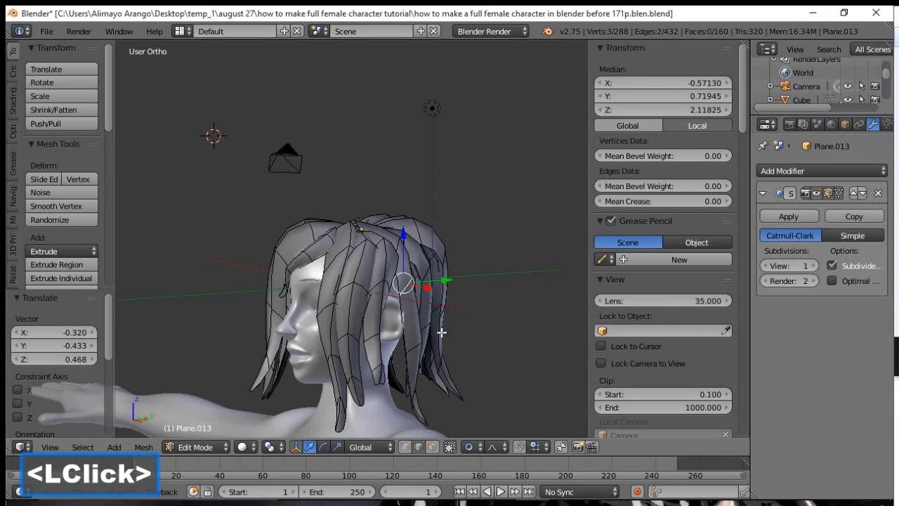
{"action": "left_click_drag", "start_coordinate": [437, 281], "coordinate": [470, 283]}
{"action": "middle_click_drag", "start_coordinate": [470, 283], "coordinate": [466, 345]}
Move the same strand's middle loop about (-0.111, -0.037, 0.318), plus about 0.087 along Y.
{"action": "left_click", "coordinate": [405, 345], "text": "alt"}
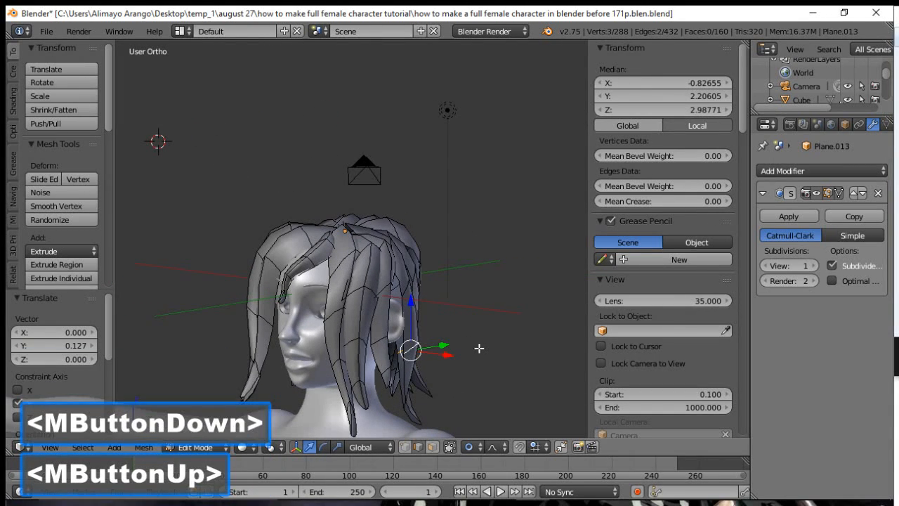
{"action": "key", "text": "g"}
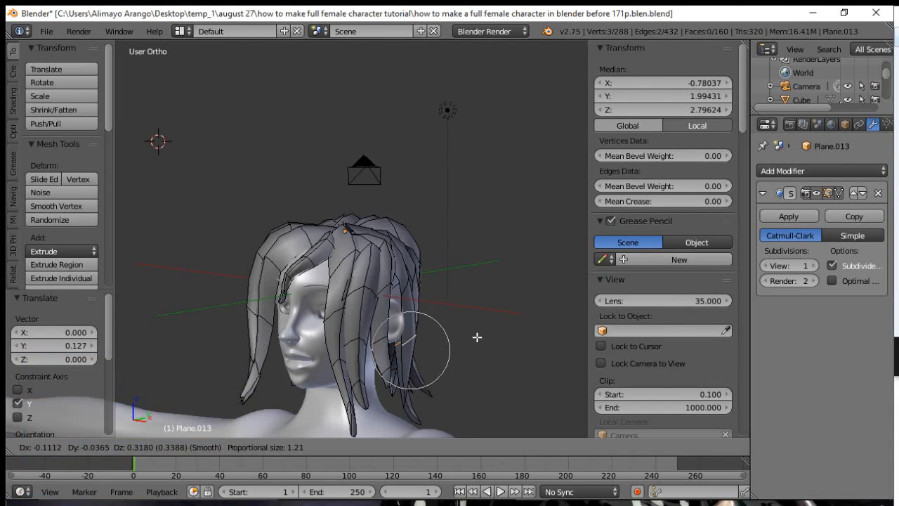
{"action": "left_click", "coordinate": [475, 336]}
{"action": "middle_click_drag", "start_coordinate": [475, 336], "coordinate": [416, 339]}
{"action": "left_click_drag", "start_coordinate": [416, 339], "coordinate": [484, 316]}
{"action": "middle_click_drag", "start_coordinate": [484, 316], "coordinate": [424, 315]}
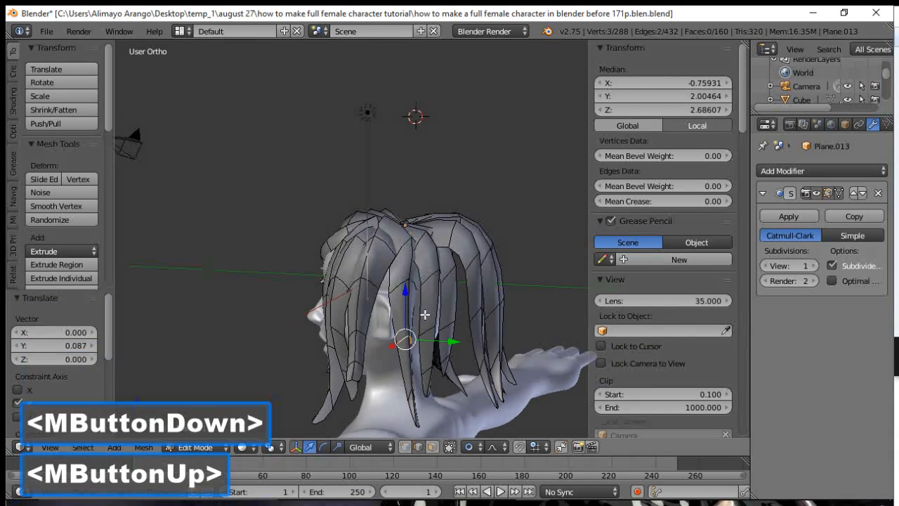
On the next strand toward the back, move the upper loop about (-0.11, -0.505, -0.295) and the middle loop about (-0.03, -0.578, -0.213).
{"action": "middle_click", "coordinate": [429, 276]}
{"action": "double_click", "coordinate": [429, 277], "text": "alt"}
{"action": "middle_click_drag", "start_coordinate": [429, 278], "coordinate": [485, 308]}
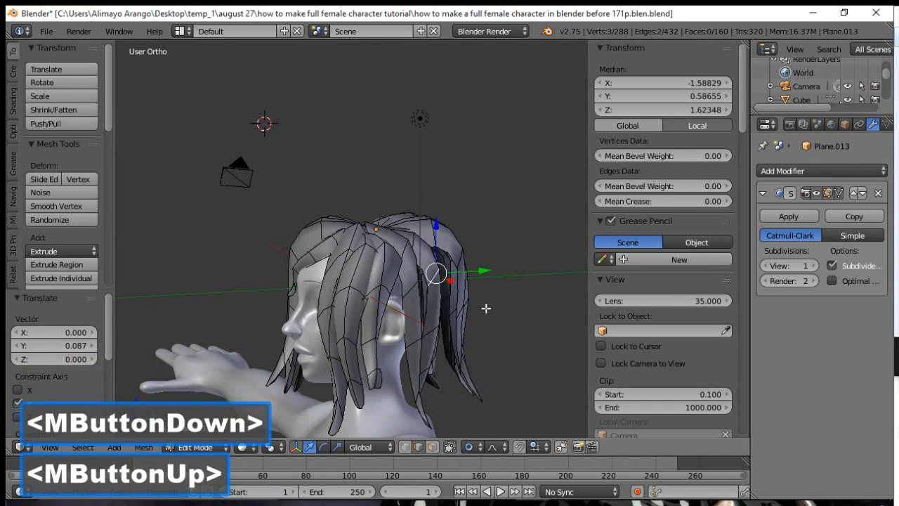
{"action": "key", "text": "g"}
{"action": "left_click", "coordinate": [469, 317]}
{"action": "middle_click_drag", "start_coordinate": [486, 342], "coordinate": [518, 361]}
{"action": "left_click", "coordinate": [426, 331], "text": "alt"}
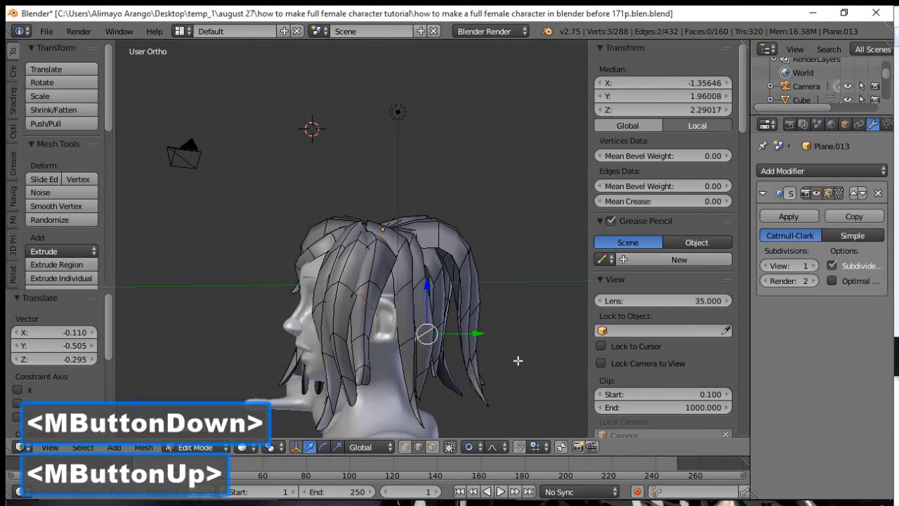
{"action": "key", "text": "g"}
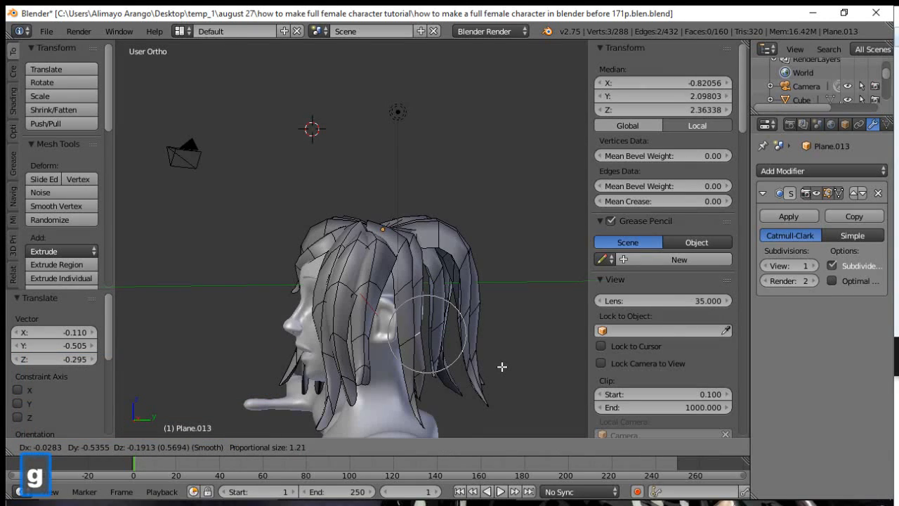
{"action": "left_click", "coordinate": [500, 361]}
{"action": "middle_click_drag", "start_coordinate": [500, 319], "coordinate": [450, 293]}
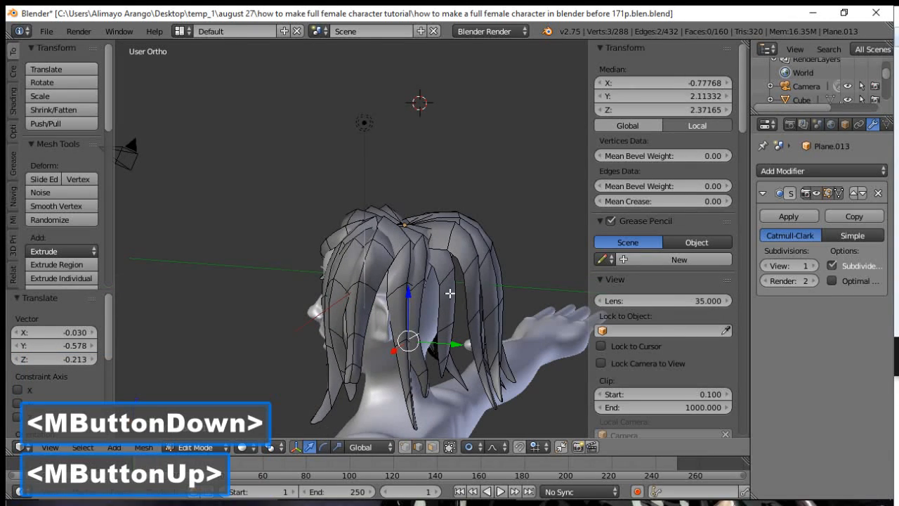
On the following strand toward the back, move the upper loop about (0.195, -0.41, -0.25) and the middle loop about (0.173, -0.484, -0.063).
{"action": "left_click", "coordinate": [448, 279], "text": "alt"}
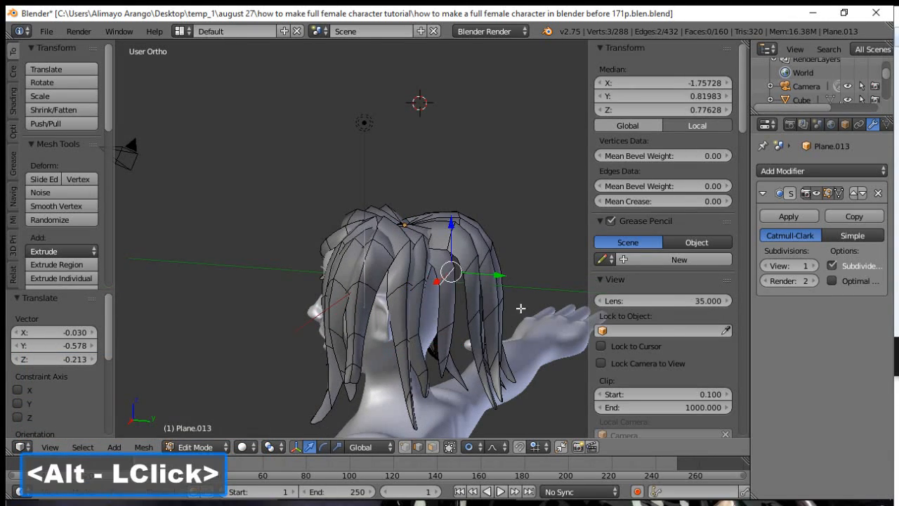
{"action": "key", "text": "g"}
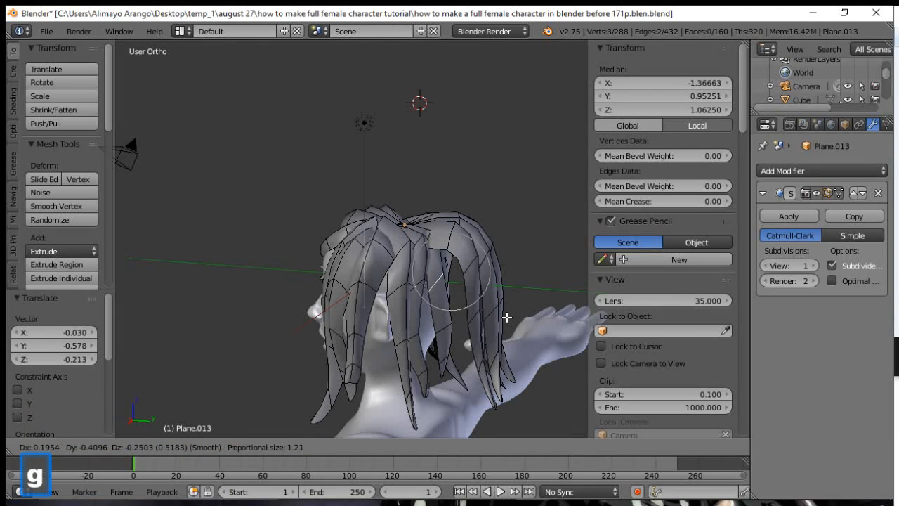
{"action": "left_click", "coordinate": [482, 334]}
{"action": "left_click", "coordinate": [448, 330], "text": "alt"}
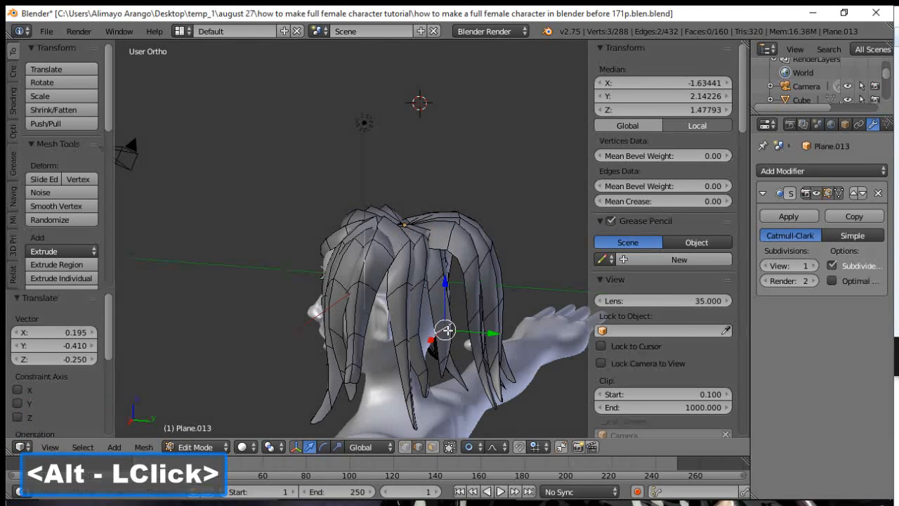
{"action": "key", "text": "g"}
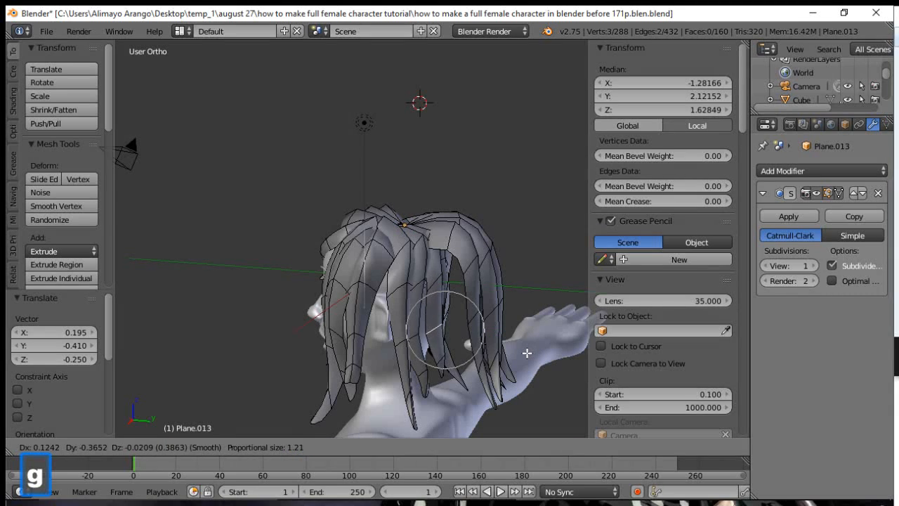
{"action": "left_click", "coordinate": [524, 354]}
Move the upper loop of the next strand at the back about (0.36, -0.564, -0.377) and save the file as the 173p version.
{"action": "middle_click_drag", "start_coordinate": [540, 351], "coordinate": [516, 355]}
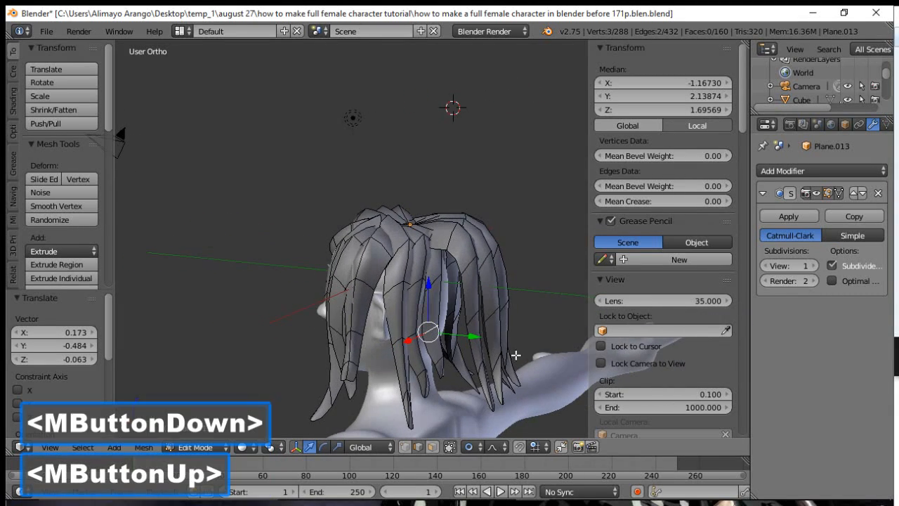
{"action": "left_click", "coordinate": [477, 271], "text": "alt"}
{"action": "key", "text": "g"}
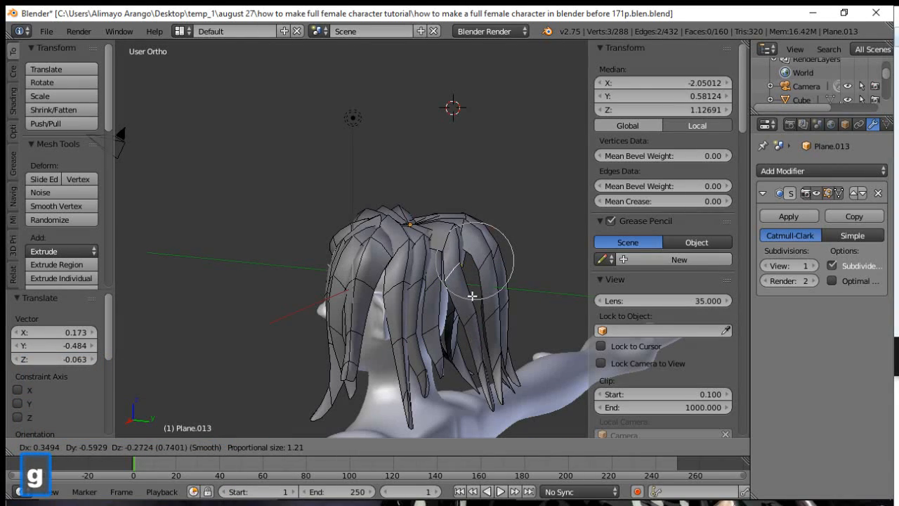
{"action": "left_click", "coordinate": [471, 297]}
{"action": "left_click", "coordinate": [610, 18]}
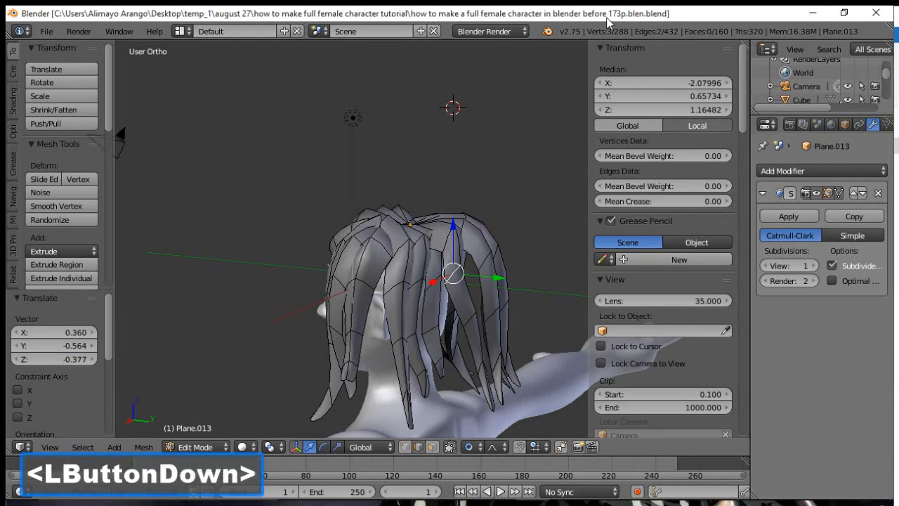
Move the back strand loop nearer the crown about (0.155, -0.116, -0.419) with proportional editing.
{"action": "left_click", "coordinate": [447, 241], "text": "alt"}
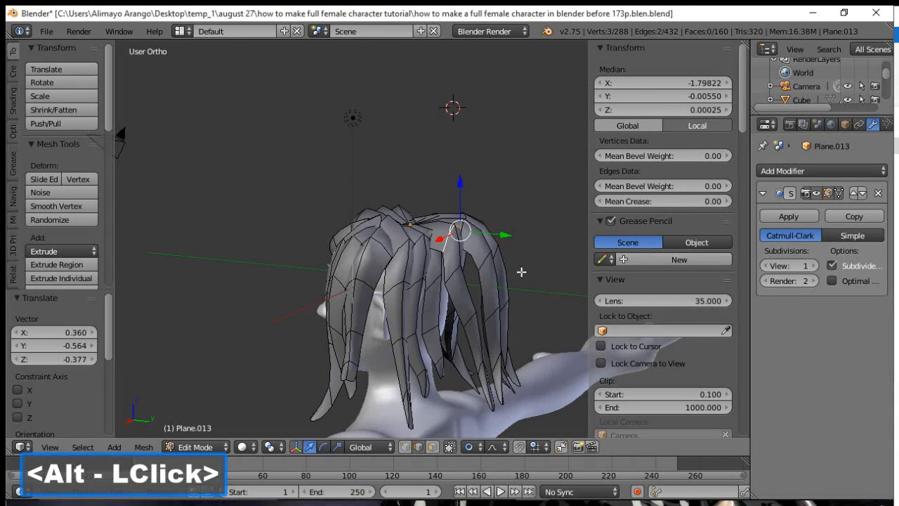
{"action": "key", "text": "g"}
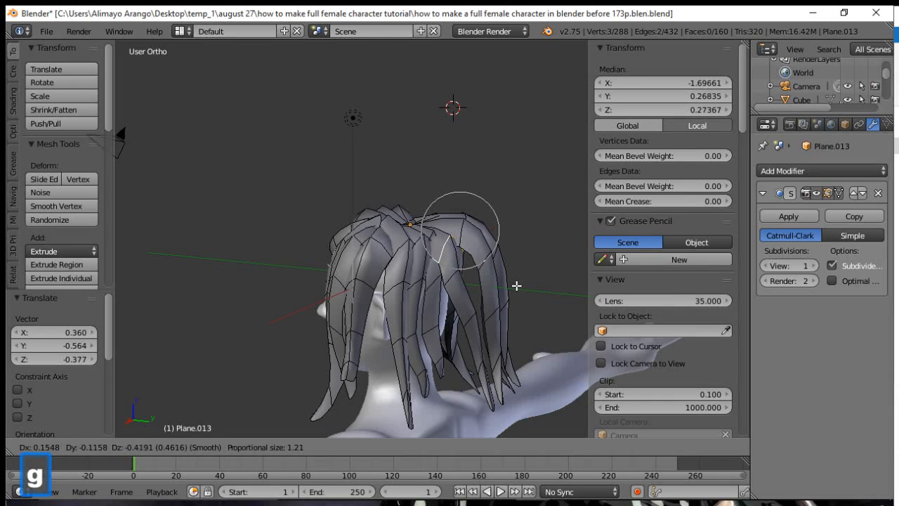
Move the upper, middle and lower edge loops of the strand beside the open gap inward toward the neighbouring strands, using proportional editing.
{"action": "left_click", "coordinate": [512, 289]}
{"action": "mouse_move", "coordinate": [528, 273]}
{"action": "middle_mouse_down"}
{"action": "mouse_move", "coordinate": [455, 295]}
{"action": "mouse_move", "coordinate": [518, 289]}
{"action": "middle_mouse_up"}
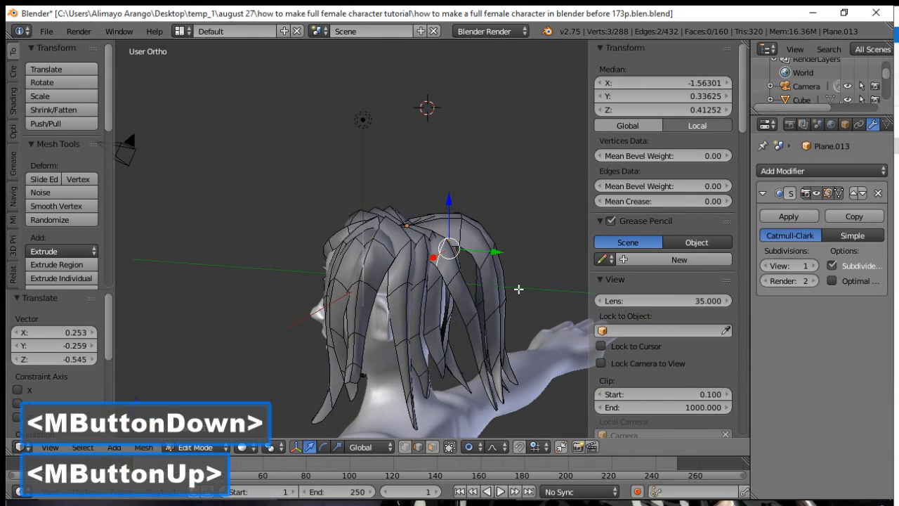
{"action": "left_click", "coordinate": [453, 278], "text": "alt"}
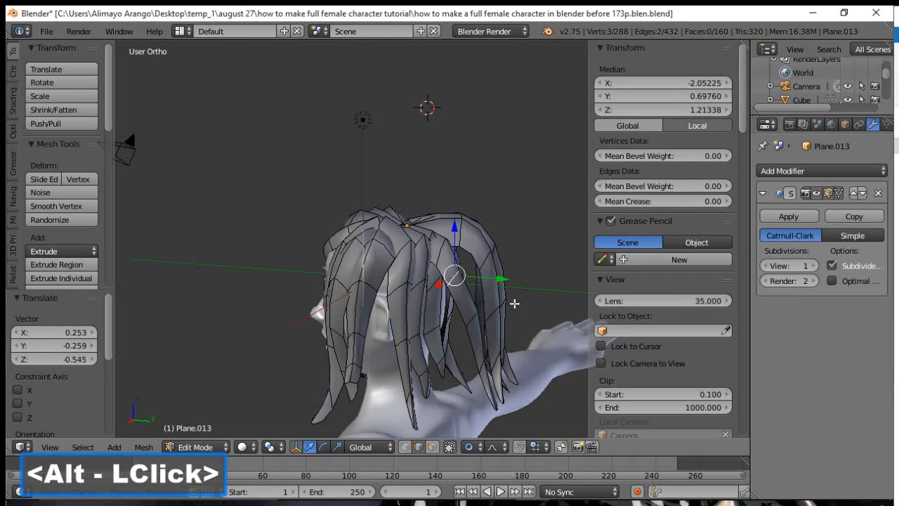
{"action": "key", "text": "g"}
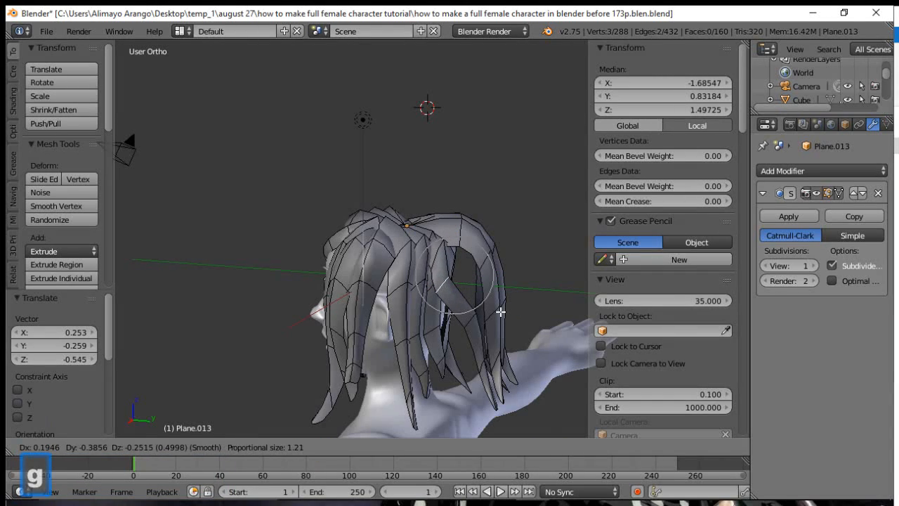
{"action": "left_click", "coordinate": [500, 311]}
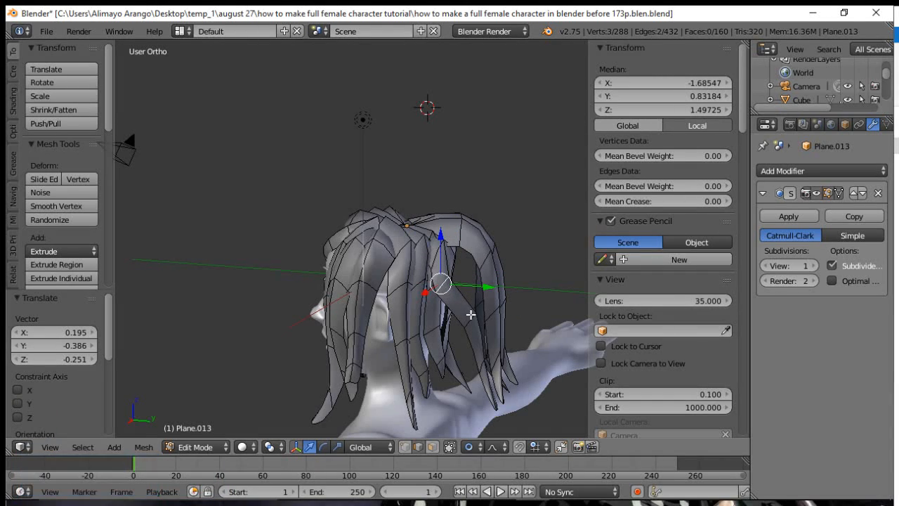
{"action": "left_click", "coordinate": [529, 338], "text": "alt"}
{"action": "key", "text": "g"}
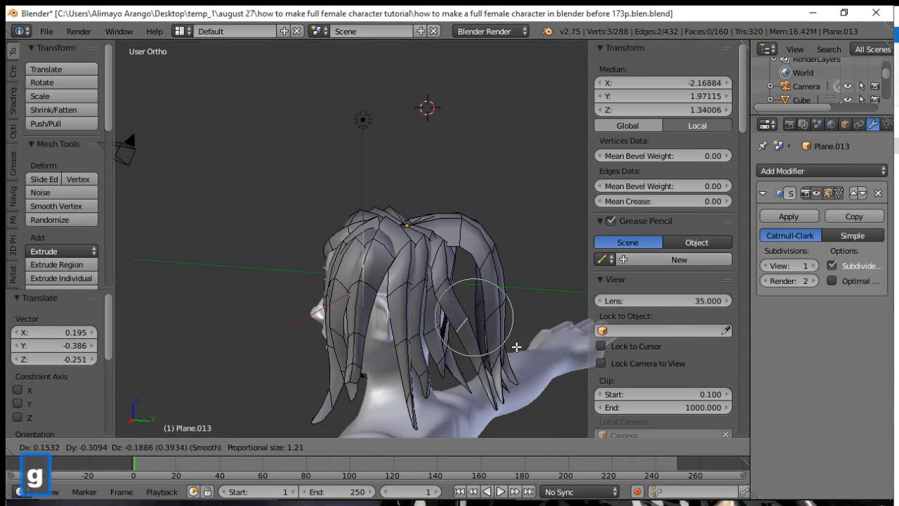
{"action": "left_click", "coordinate": [496, 283]}
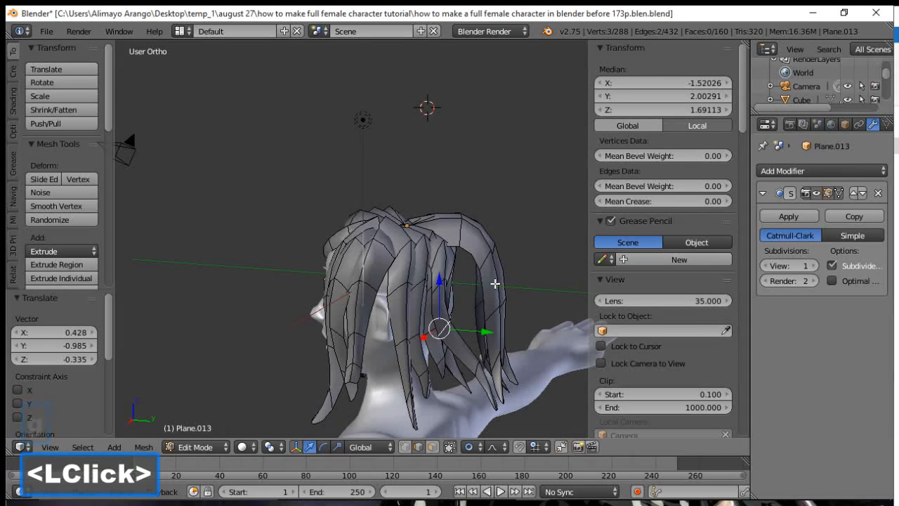
Pull the upper, middle and lower edge loops of the next strand toward the back inward to narrow the gap in the hair.
{"action": "left_click", "coordinate": [465, 236], "text": "alt"}
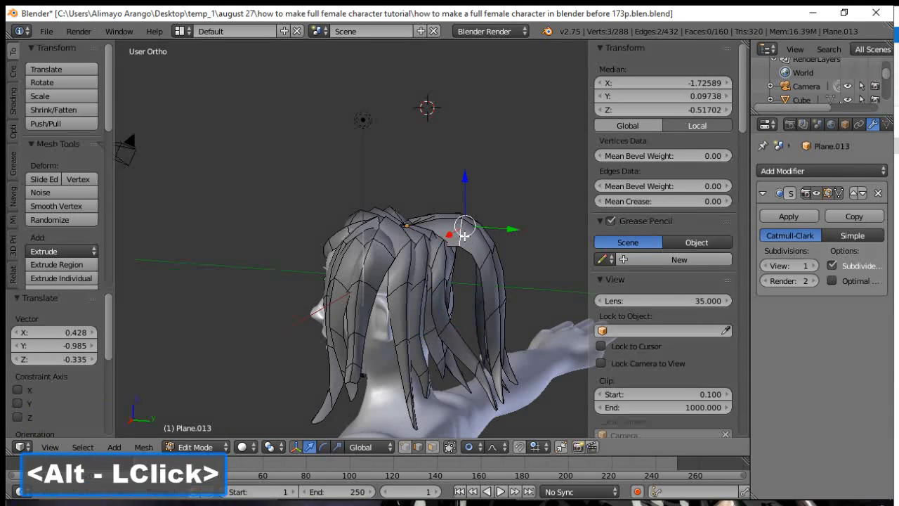
{"action": "key", "text": "g"}
{"action": "left_click", "coordinate": [492, 288]}
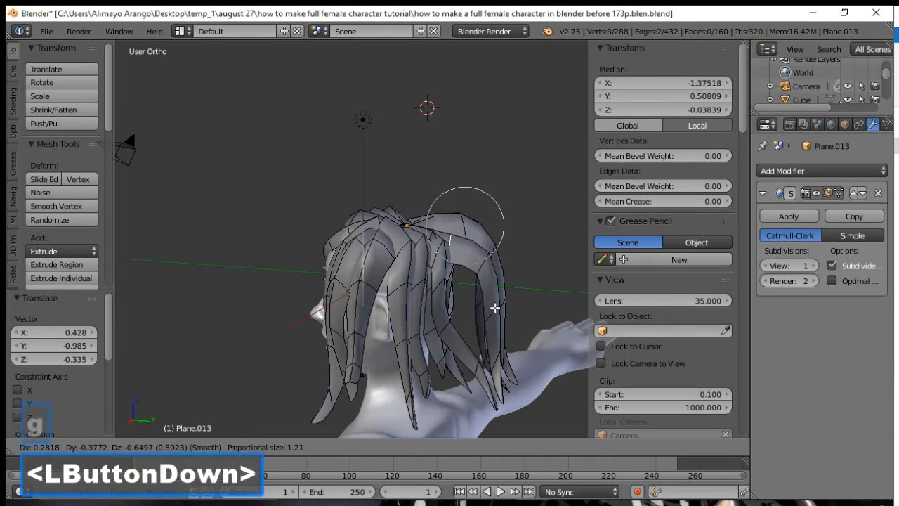
{"action": "left_click", "coordinate": [483, 268], "text": "alt"}
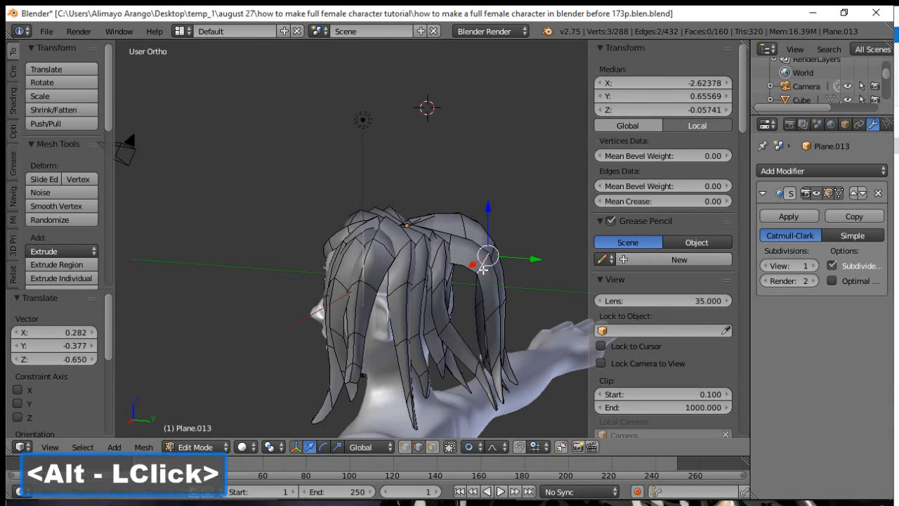
{"action": "key", "text": "g"}
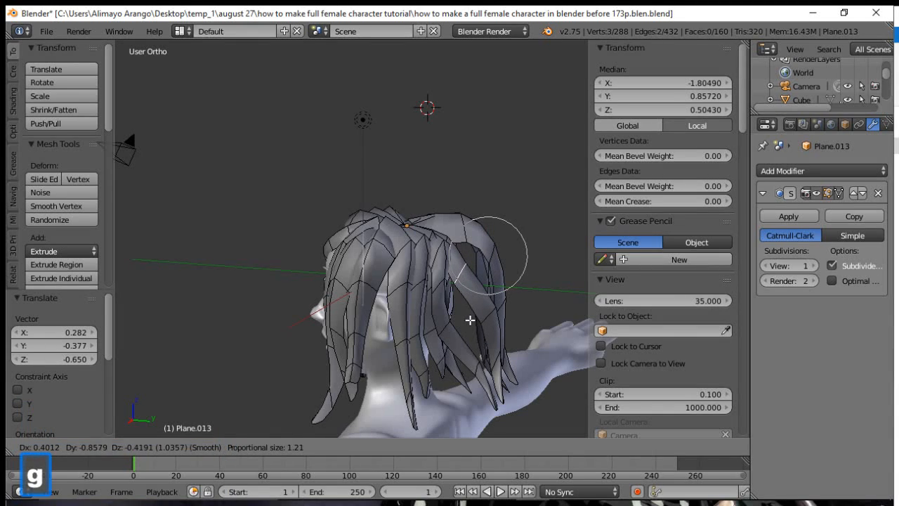
{"action": "left_click", "coordinate": [481, 319]}
{"action": "left_click", "coordinate": [490, 318], "text": "alt"}
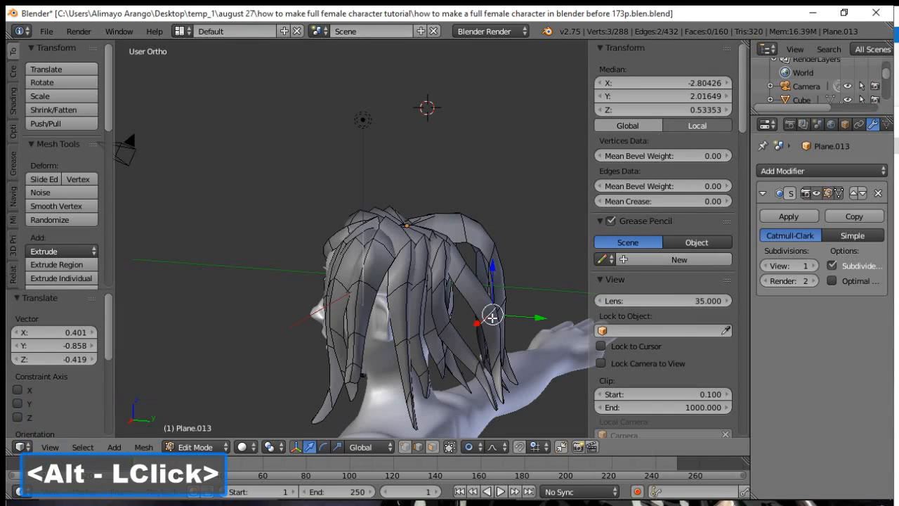
{"action": "key", "text": "g"}
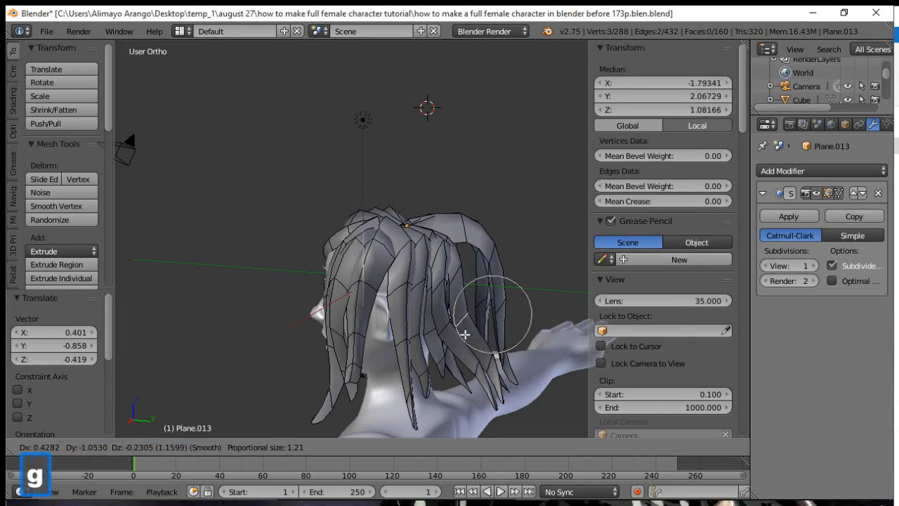
{"action": "left_click", "coordinate": [466, 334]}
On the opposite side of the hair, move the upper edge loop of the gap strand by about X -0.10, Y -0.18, Z -0.23.
{"action": "middle_click_drag", "start_coordinate": [520, 311], "coordinate": [434, 321]}
{"action": "middle_click_drag", "start_coordinate": [501, 309], "coordinate": [492, 244]}
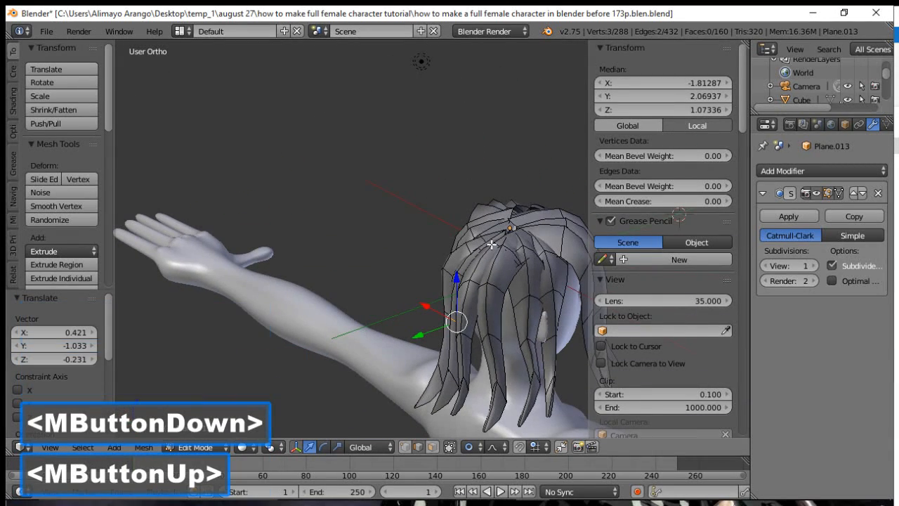
{"action": "left_click", "coordinate": [496, 245], "text": "alt"}
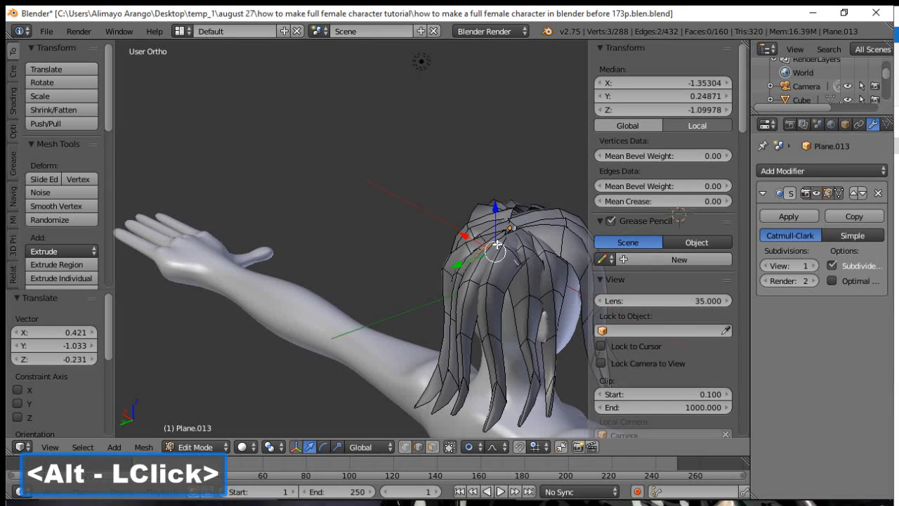
{"action": "middle_click_drag", "start_coordinate": [517, 272], "coordinate": [449, 263]}
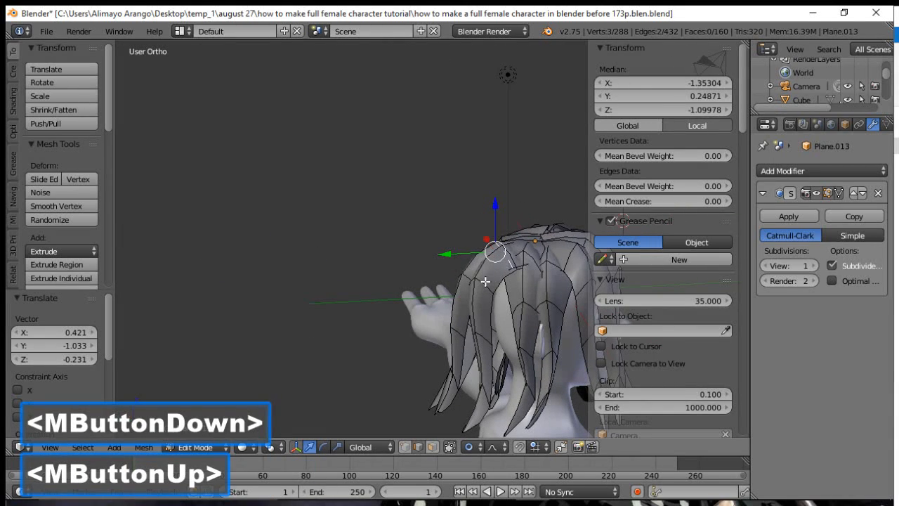
{"action": "key", "text": "g"}
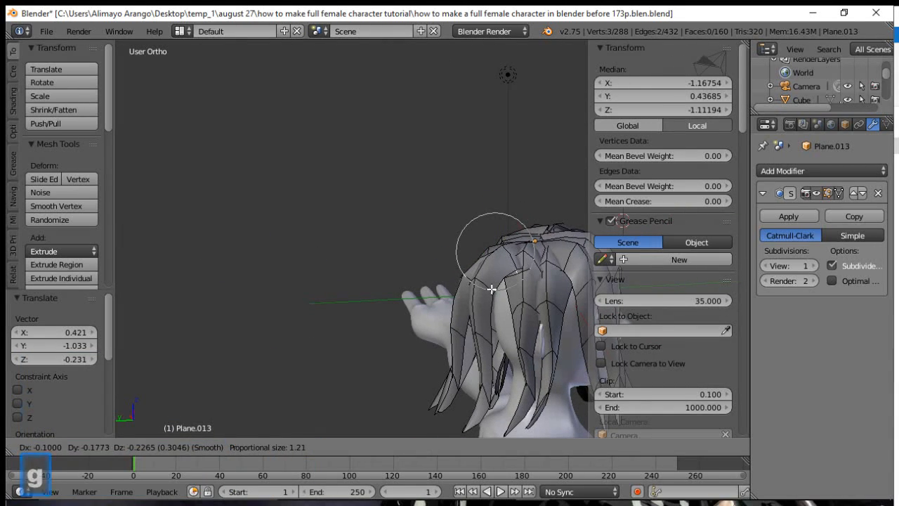
{"action": "left_click", "coordinate": [467, 279]}
Pull the same strand's middle loop about X -0.32, Y -0.92, Z -0.49 and its lower loop about X -0.34, Y -1.03, Z -0.49.
{"action": "left_click", "coordinate": [466, 278], "text": "alt"}
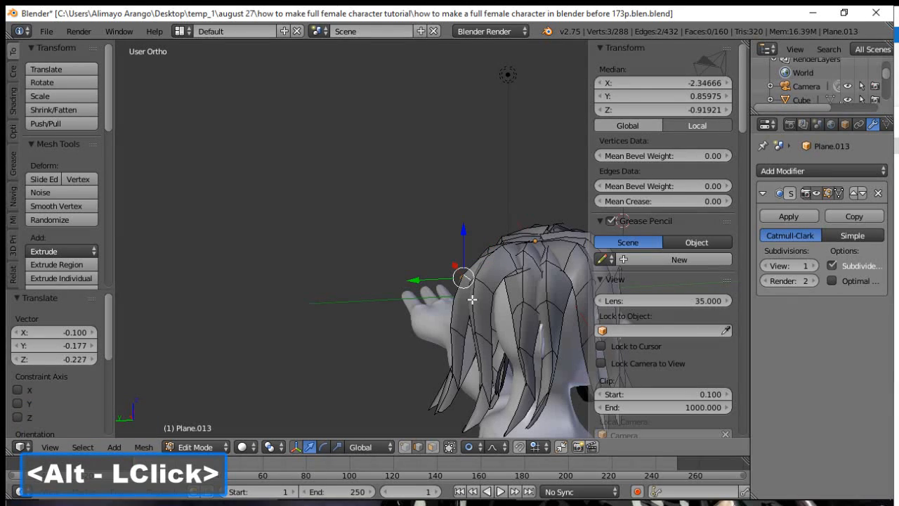
{"action": "key", "text": "g"}
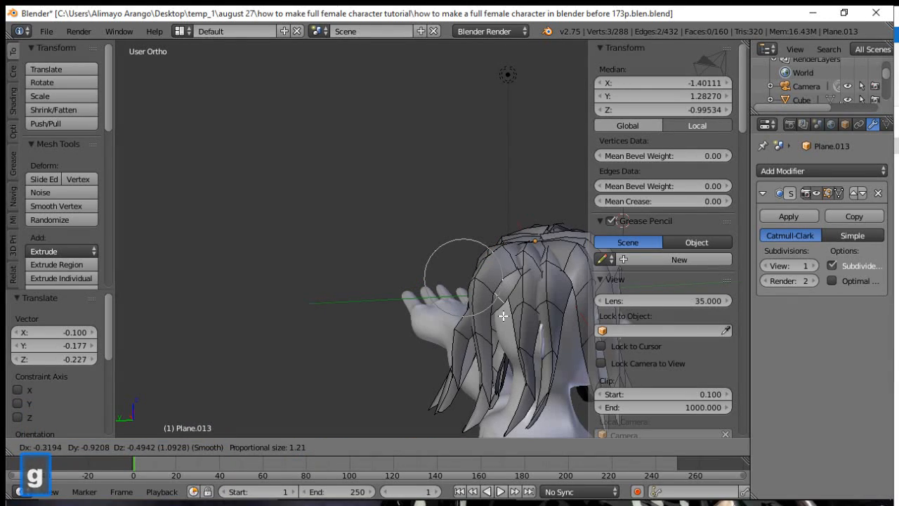
{"action": "left_click", "coordinate": [503, 316]}
{"action": "left_click", "coordinate": [461, 334], "text": "alt"}
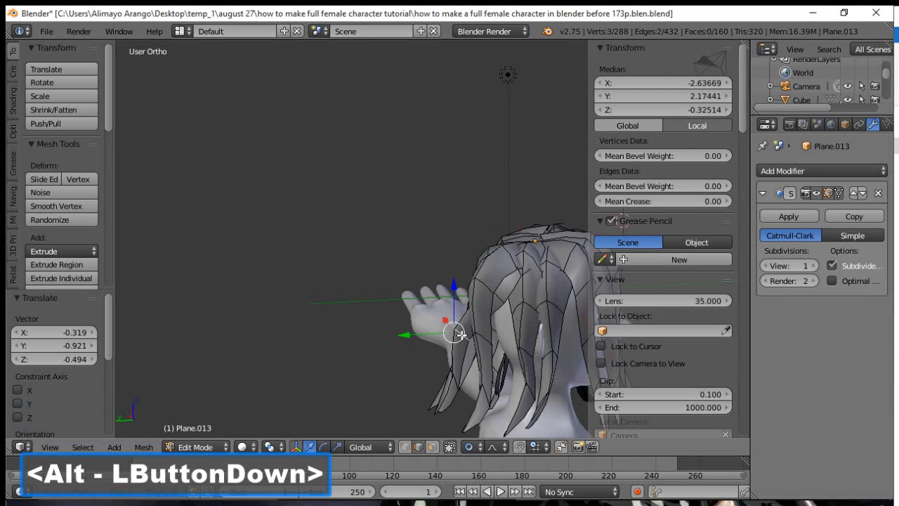
{"action": "key", "text": "g"}
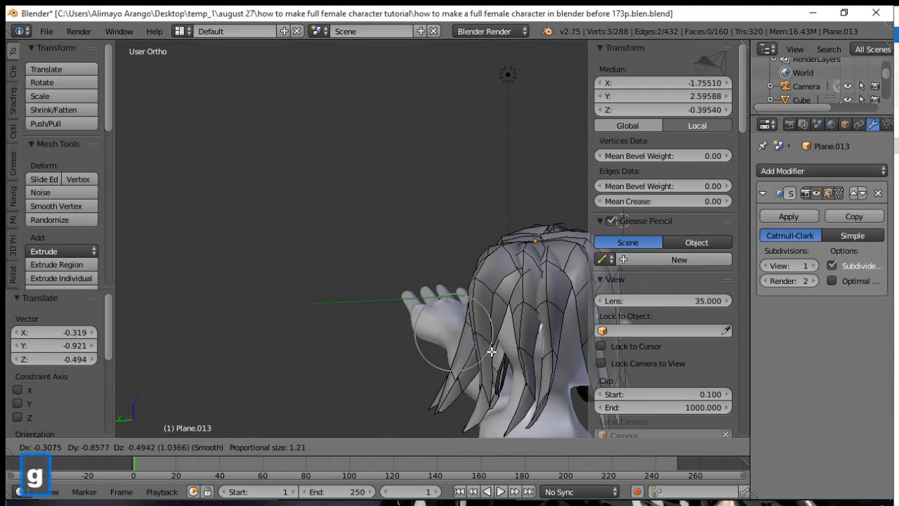
{"action": "left_click", "coordinate": [486, 352]}
Select three edge loops along the strand bordering the rear gap and move them together by about X 0.42, Y 0.15, Z 0.06.
{"action": "middle_click_drag", "start_coordinate": [492, 337], "coordinate": [514, 307]}
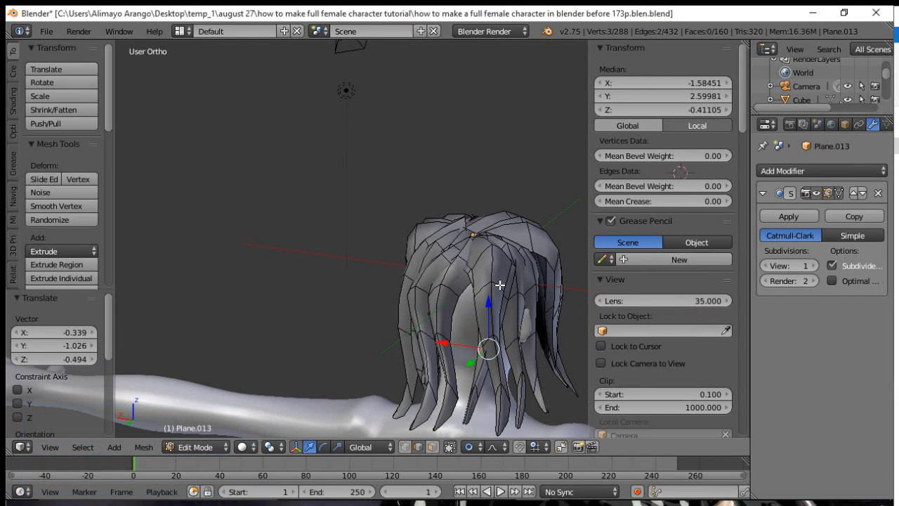
{"action": "left_click", "coordinate": [501, 284], "text": "alt"}
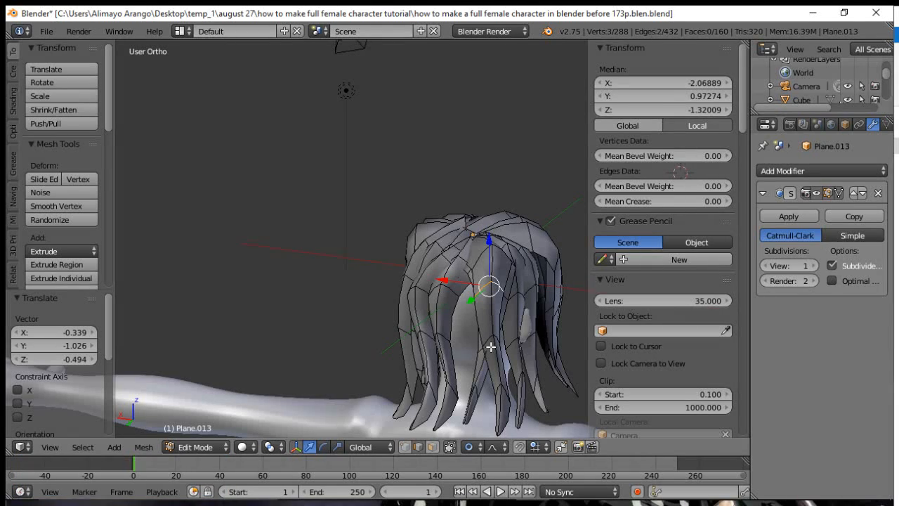
{"action": "key", "text": "z"}
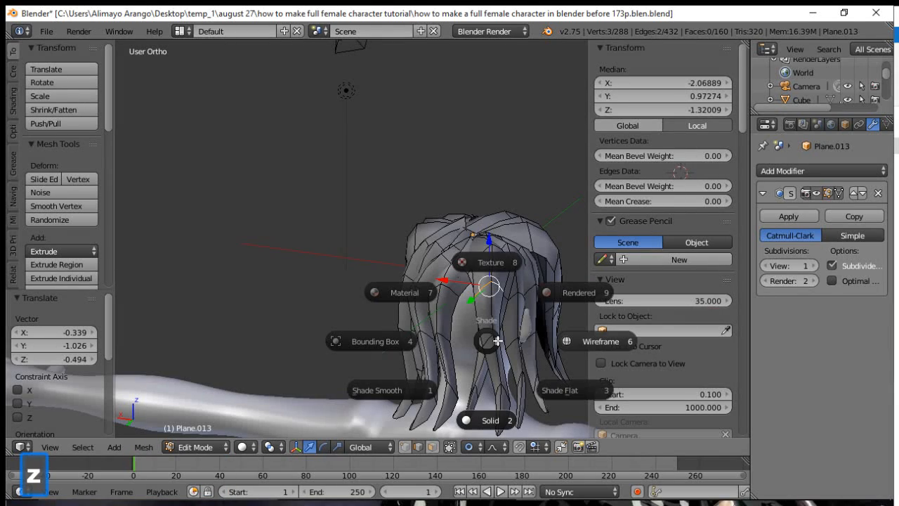
{"action": "left_click", "coordinate": [493, 416]}
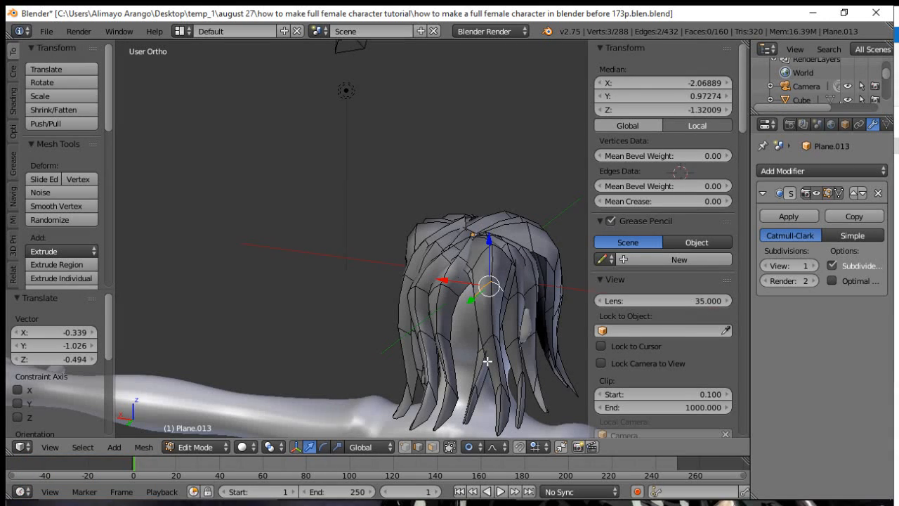
{"action": "key", "text": "alt"}
{"action": "left_click", "coordinate": [488, 338], "text": "alt"}
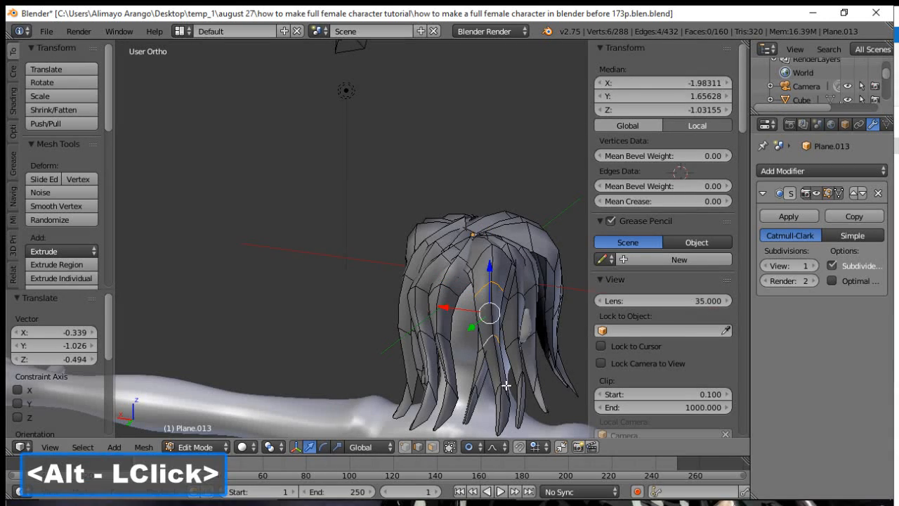
{"action": "left_click", "coordinate": [496, 391], "text": "alt"}
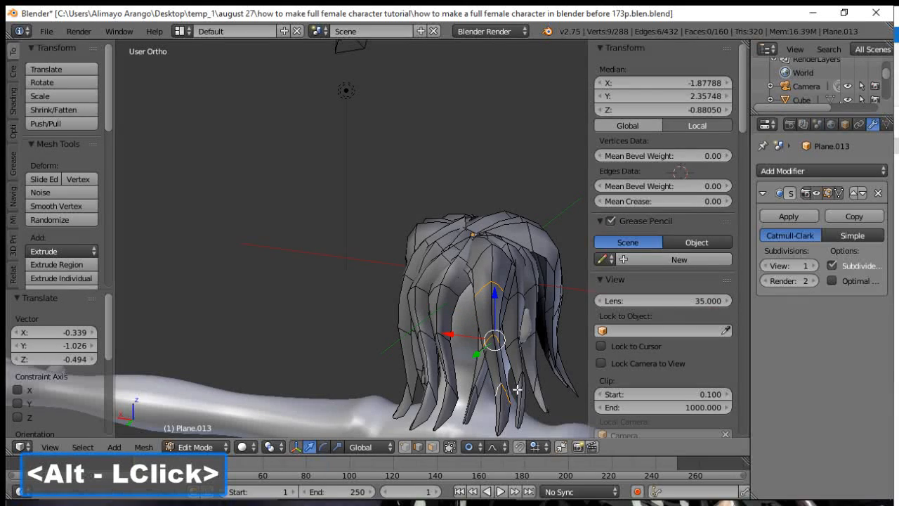
{"action": "key", "text": "g"}
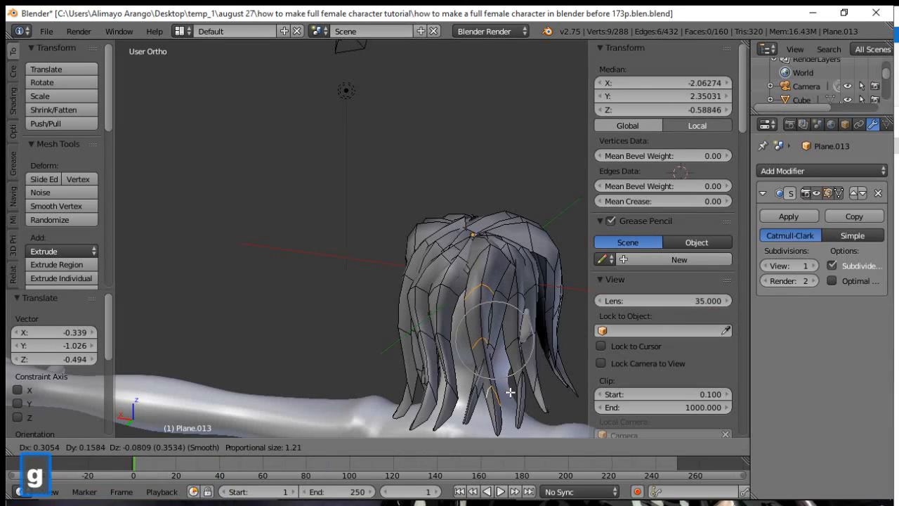
{"action": "left_click", "coordinate": [506, 387]}
Move that strand's lowest edge loop by about X 0.73, Y 0.31, Z -0.02, enlarging the proportional size to 1.61.
{"action": "left_click", "coordinate": [494, 394]}
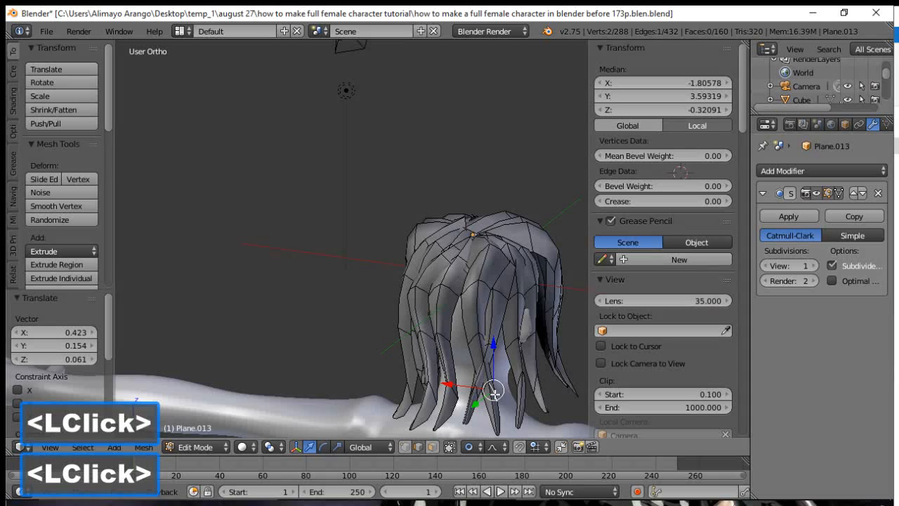
{"action": "left_click", "coordinate": [496, 395], "text": "alt"}
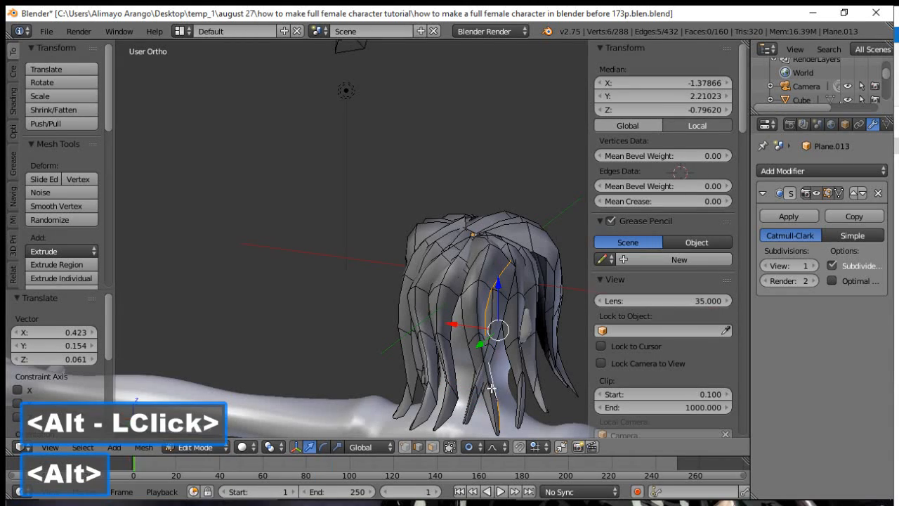
{"action": "left_click", "coordinate": [498, 395], "text": "alt"}
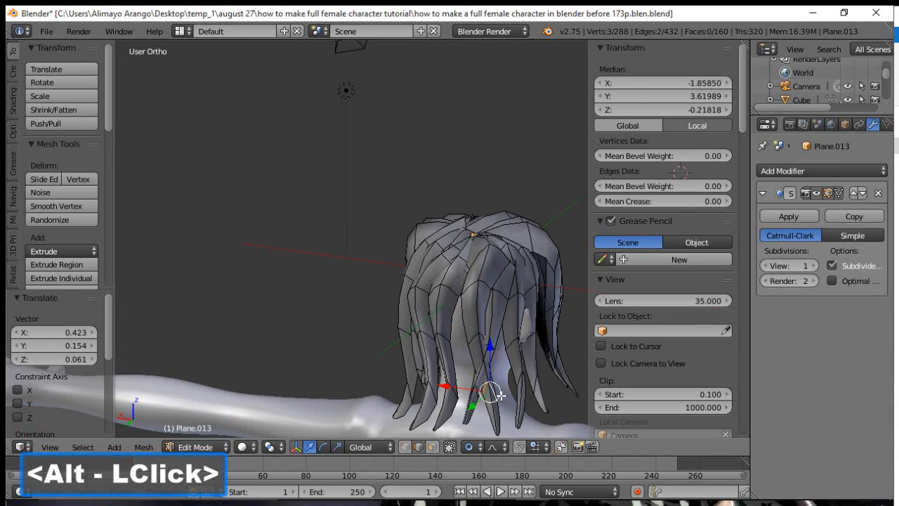
{"action": "key", "text": "g"}
{"action": "scroll", "coordinate": [476, 396], "scroll_direction": "down", "scroll_amount": 3}
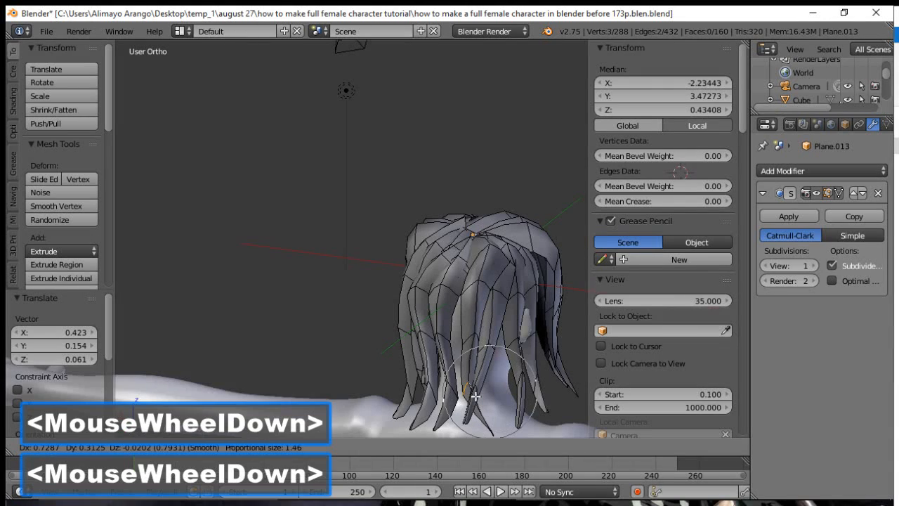
{"action": "left_click", "coordinate": [475, 396]}
In vertex selection mode, move the strand's tip vertex by about X 1.16, Y 0.50, Z -0.04, and hide the viewport's properties region.
{"action": "left_click", "coordinate": [407, 447]}
{"action": "left_click", "coordinate": [493, 432]}
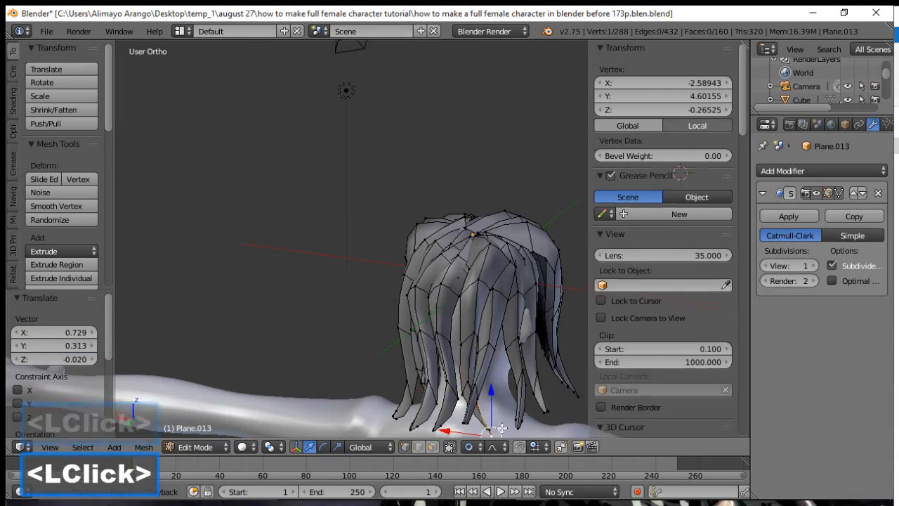
{"action": "key", "text": "g"}
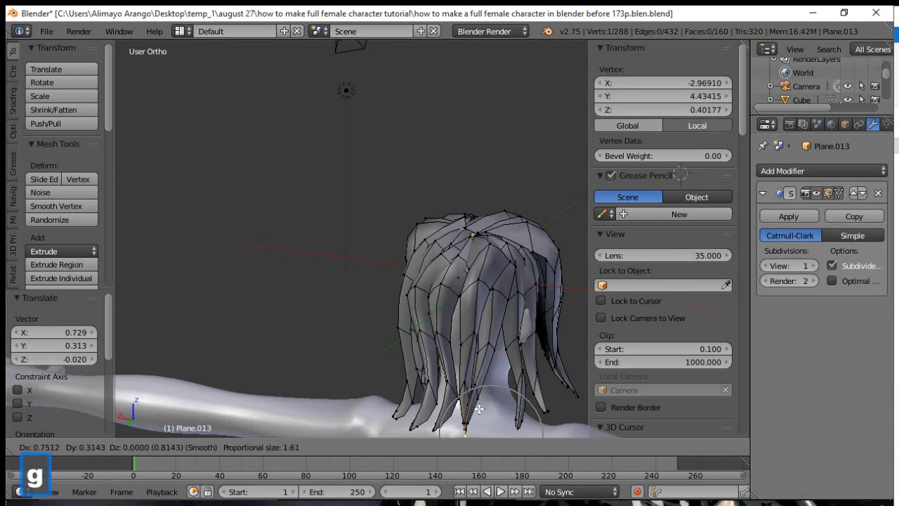
{"action": "left_click", "coordinate": [465, 411]}
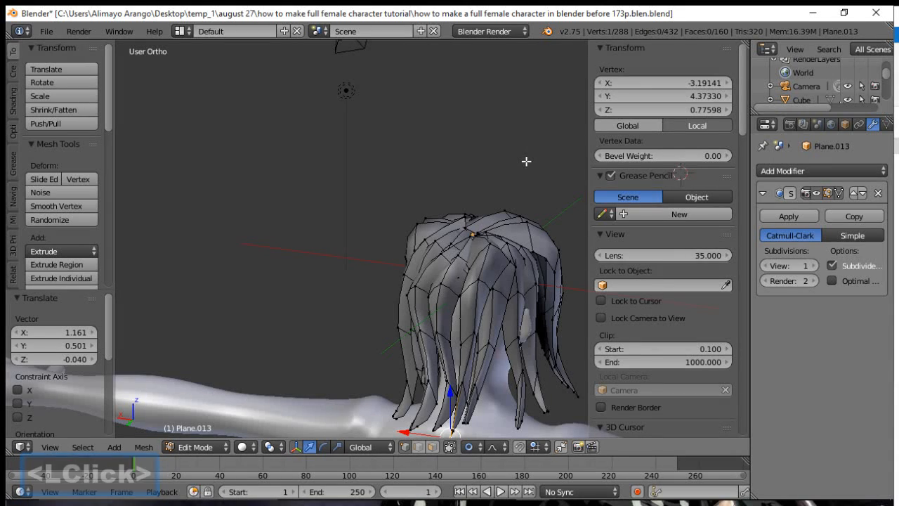
{"action": "key", "text": "n"}
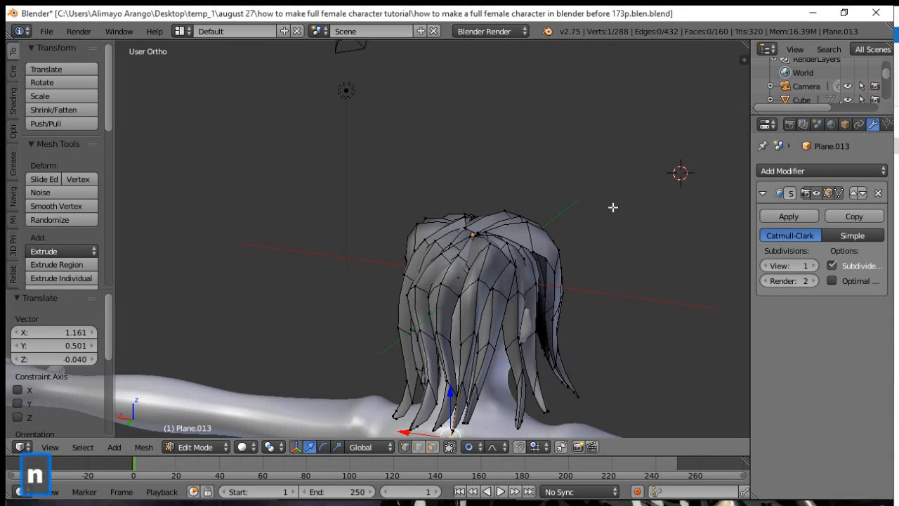
In edge selection mode, move the upper edge loop of the rearmost strand by about X -0.16, Y -0.26, Z -0.21.
{"action": "middle_click_drag", "start_coordinate": [622, 258], "coordinate": [517, 318]}
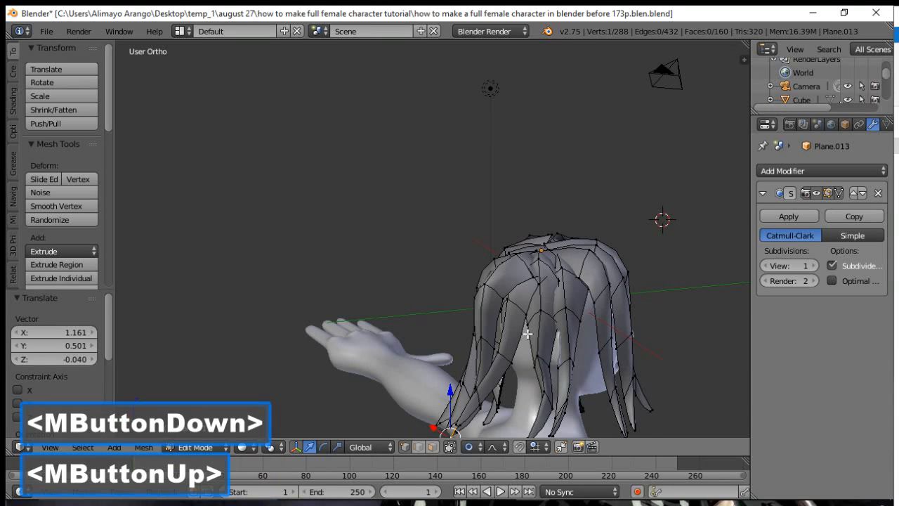
{"action": "left_click", "coordinate": [419, 447]}
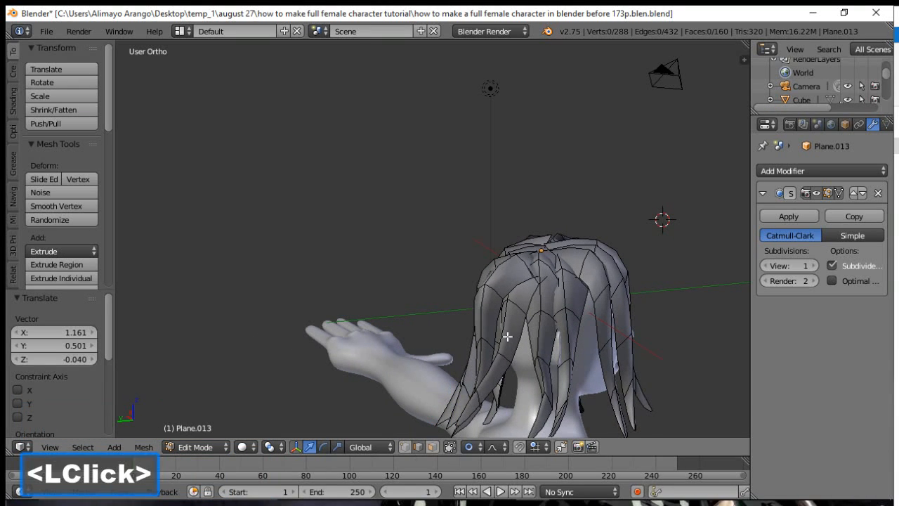
{"action": "left_click", "coordinate": [502, 296], "text": "alt"}
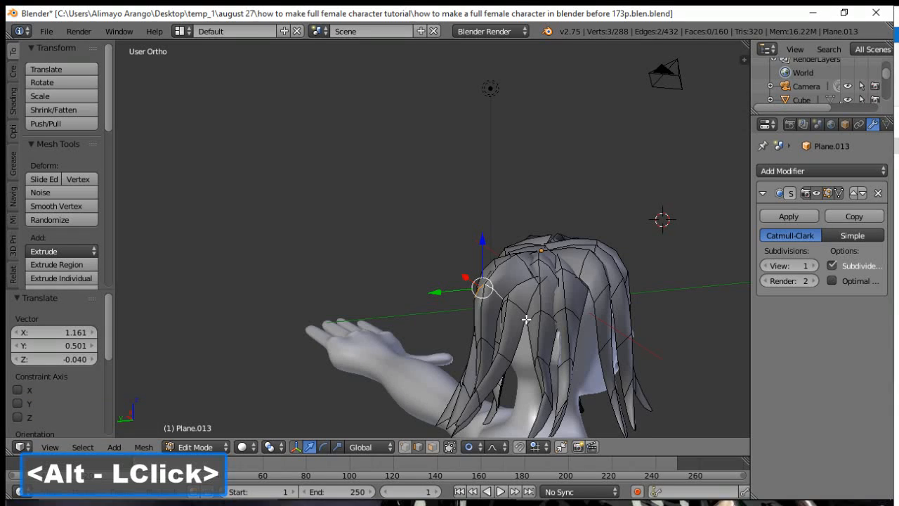
{"action": "key", "text": "g"}
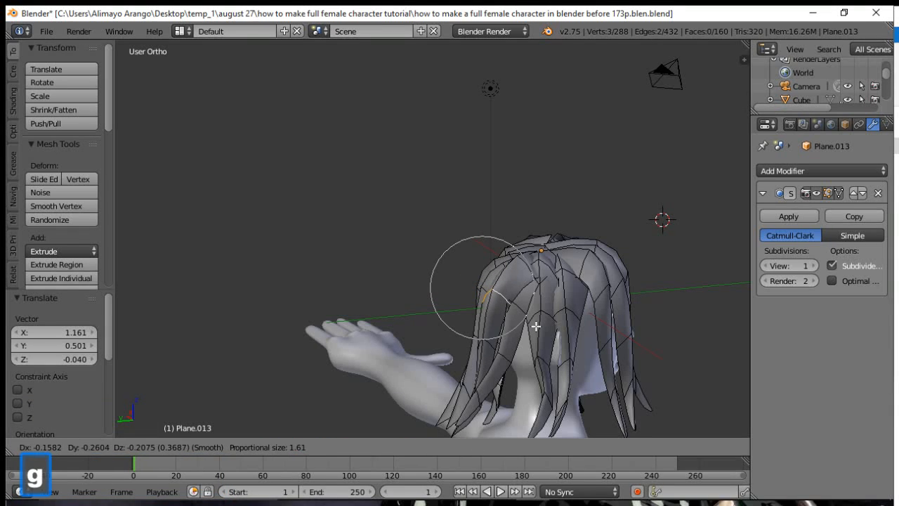
{"action": "left_click", "coordinate": [535, 326]}
Pull the middle edge loop of the rear strand toward the neck by about X -0.06, Y -0.33, Z -0.15.
{"action": "left_click", "coordinate": [495, 347], "text": "alt"}
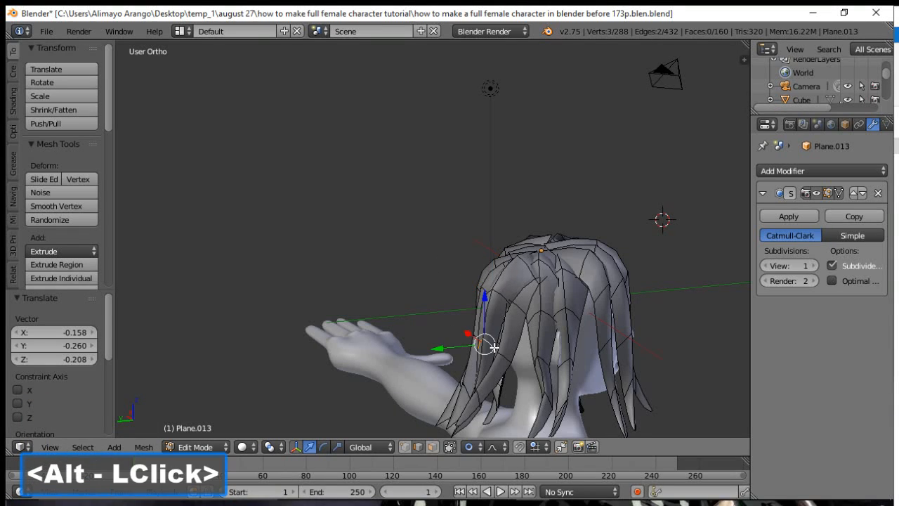
{"action": "middle_click_drag", "start_coordinate": [566, 346], "coordinate": [536, 348]}
{"action": "scroll", "coordinate": [537, 347], "scroll_direction": "down", "scroll_amount": 1}
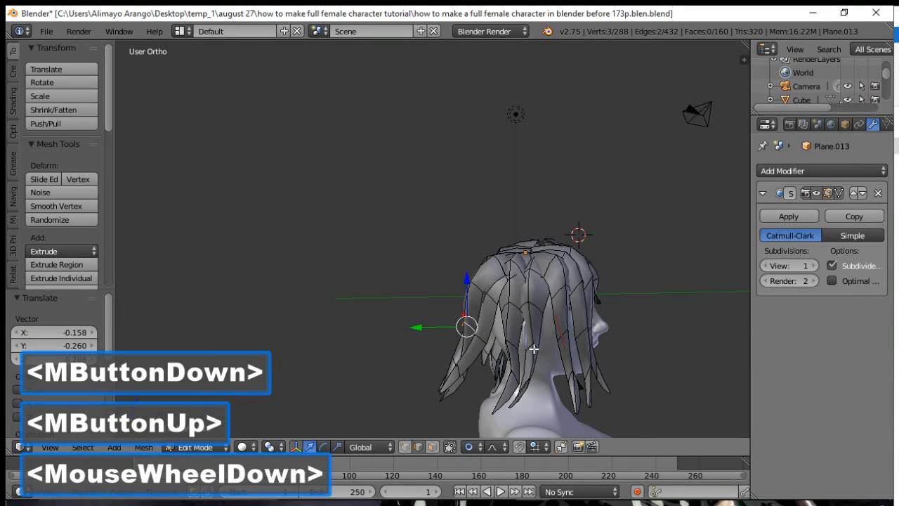
{"action": "key", "text": "g"}
{"action": "left_click", "coordinate": [542, 352]}
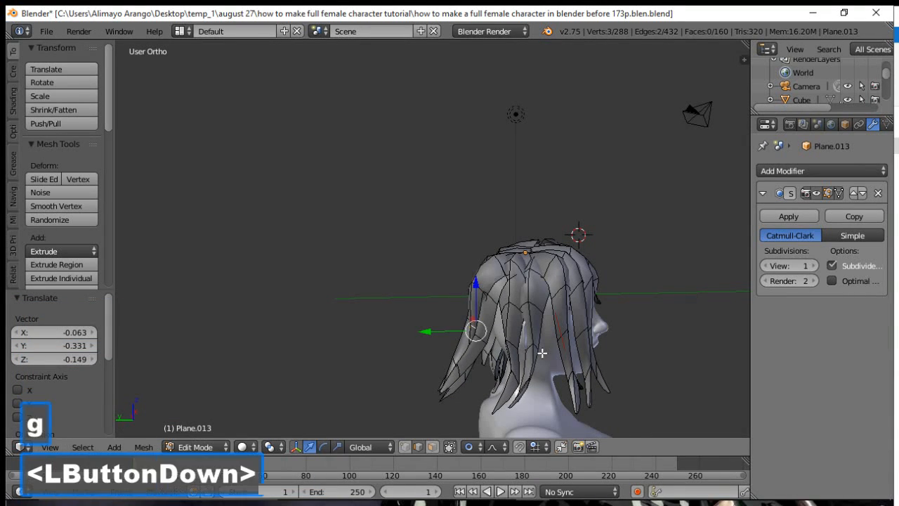
Pull two lower rear-strand edge loops toward the neck, by about X -0.24, Y -1.02, Z -0.62 and X -0.08, Y -0.54, Z -0.15.
{"action": "left_click", "coordinate": [458, 367], "text": "alt"}
{"action": "key", "text": "g"}
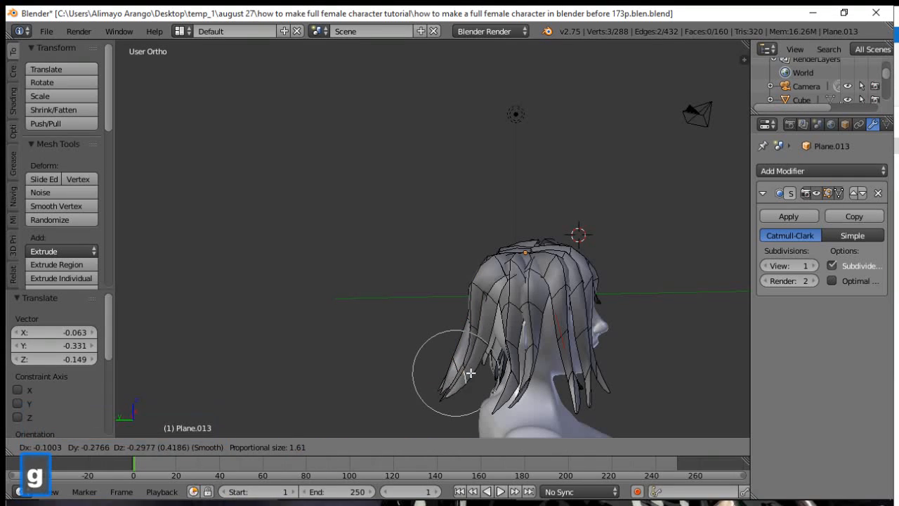
{"action": "left_click", "coordinate": [487, 380]}
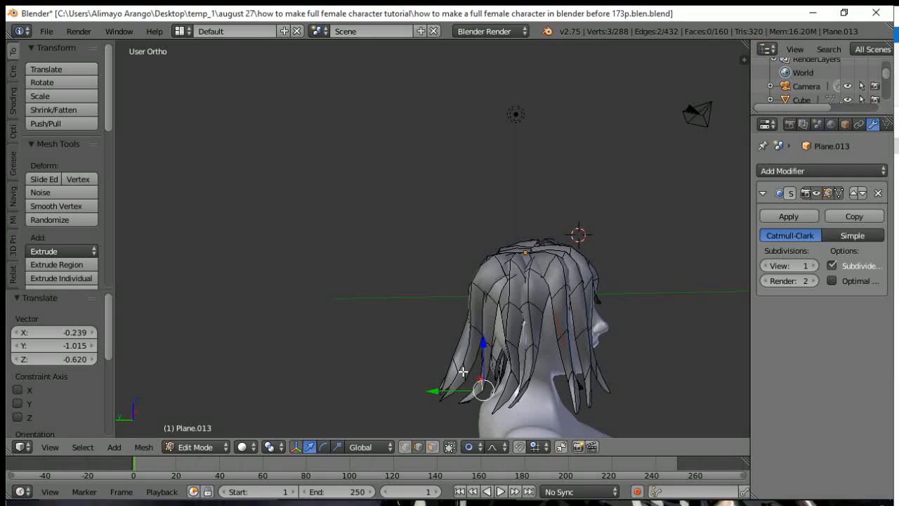
{"action": "left_click", "coordinate": [464, 371], "text": "alt"}
{"action": "key", "text": "g"}
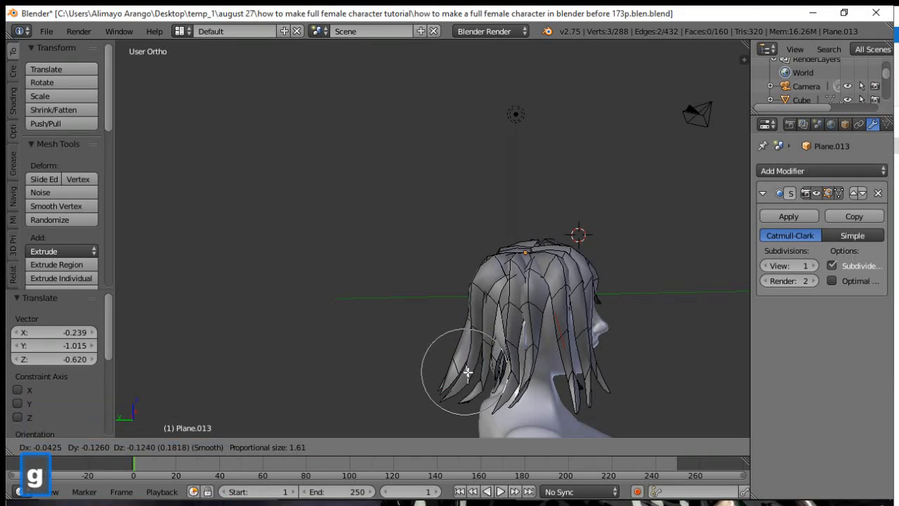
{"action": "left_click", "coordinate": [478, 374]}
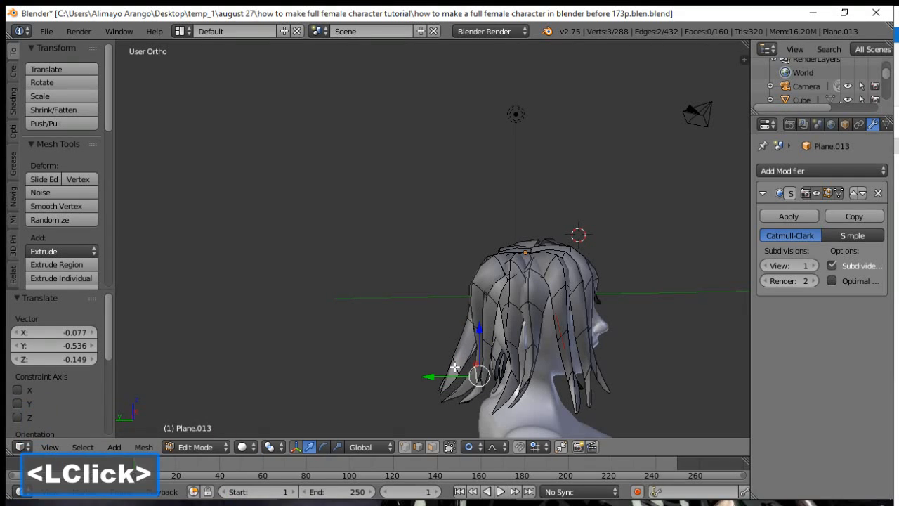
Bring two more lower edge loops at the back inward, by about X -0.09, Y -0.61, Z -0.17 and X -0.04, Y -0.44, Z -0.05.
{"action": "left_click", "coordinate": [455, 366], "text": "alt"}
{"action": "key", "text": "g"}
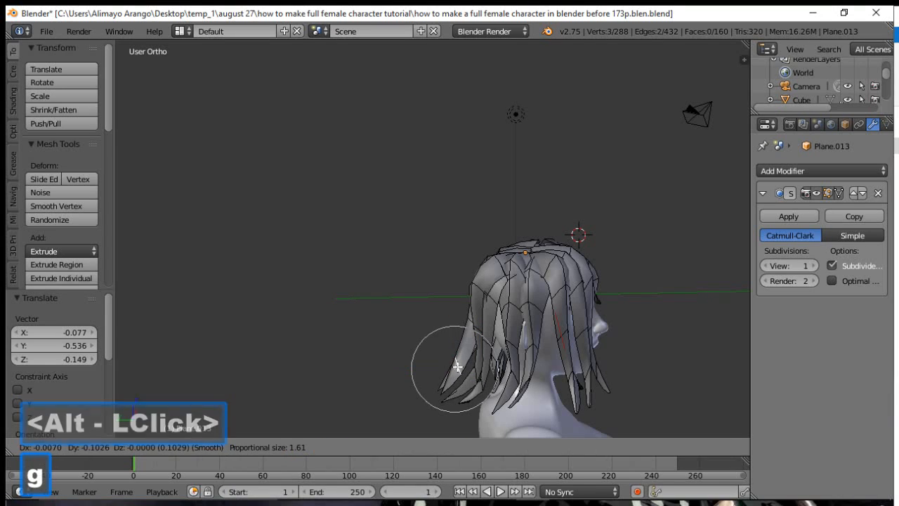
{"action": "left_click", "coordinate": [458, 368]}
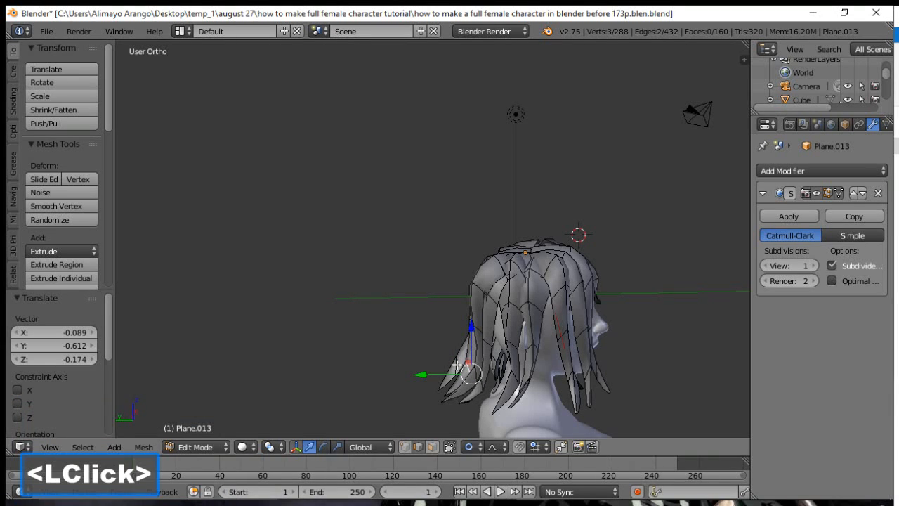
{"action": "left_click", "coordinate": [455, 364], "text": "alt"}
{"action": "key", "text": "g"}
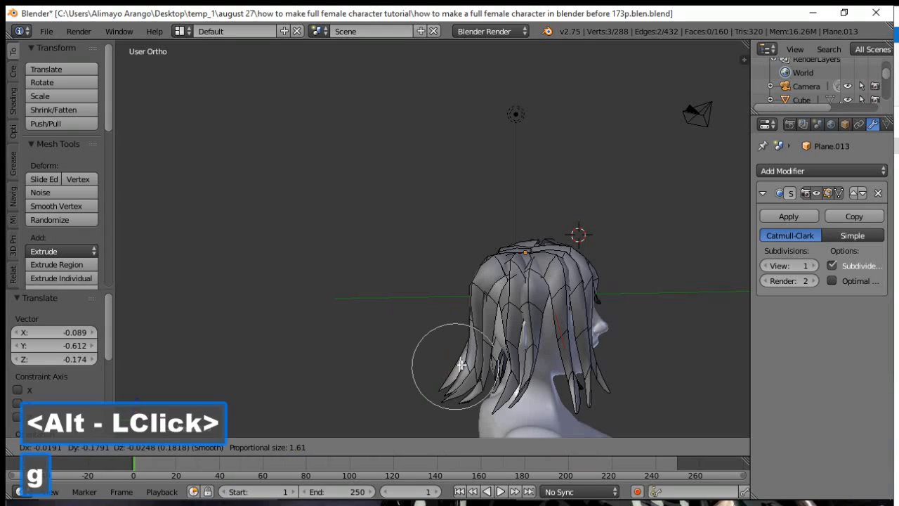
{"action": "left_click", "coordinate": [467, 367]}
Lower the edge loop at the rear crown of the head by about X -0.06, Y -0.17, Z -0.48.
{"action": "middle_click_drag", "start_coordinate": [567, 358], "coordinate": [530, 323]}
{"action": "scroll", "coordinate": [527, 317], "scroll_direction": "up", "scroll_amount": 1}
{"action": "scroll", "coordinate": [524, 314], "scroll_direction": "down", "scroll_amount": 1}
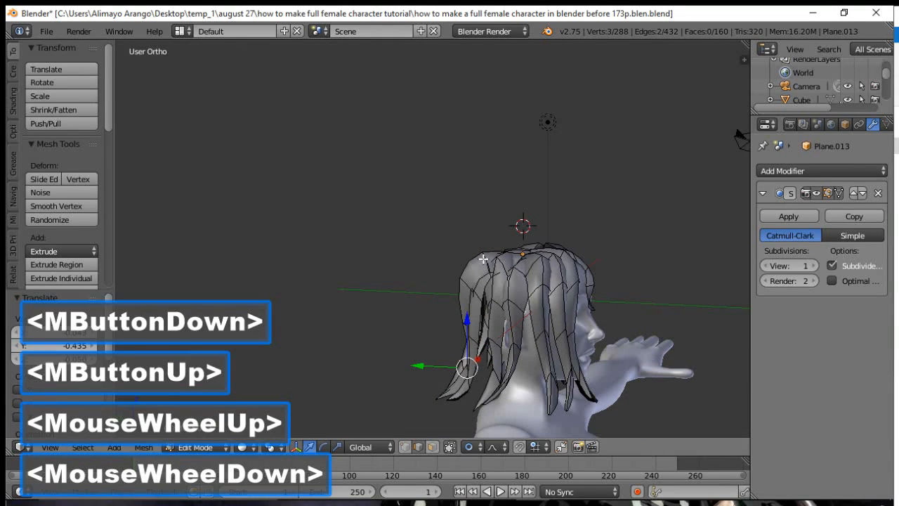
{"action": "left_click", "coordinate": [483, 259], "text": "alt"}
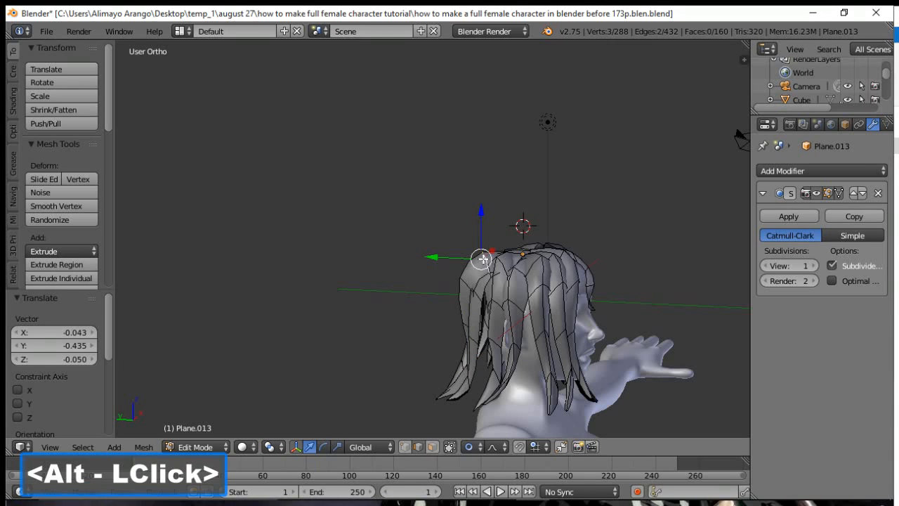
{"action": "key", "text": "g"}
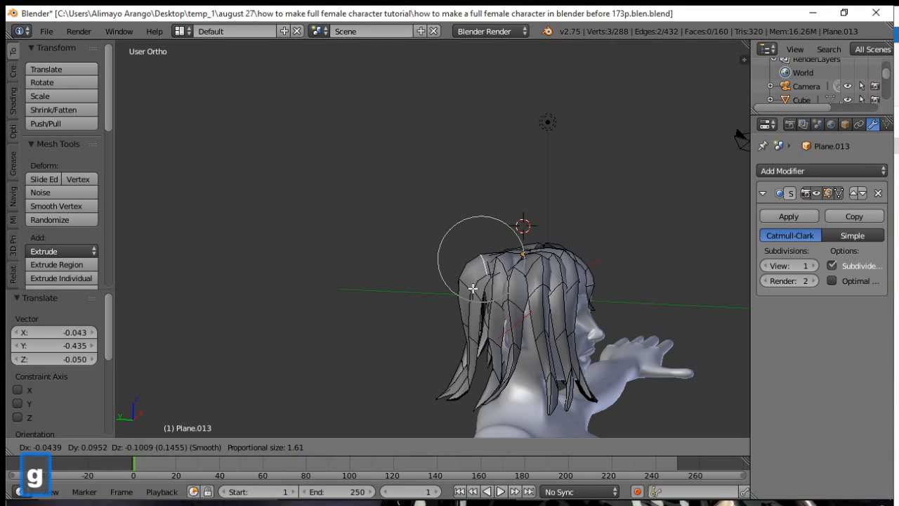
{"action": "left_click", "coordinate": [478, 298]}
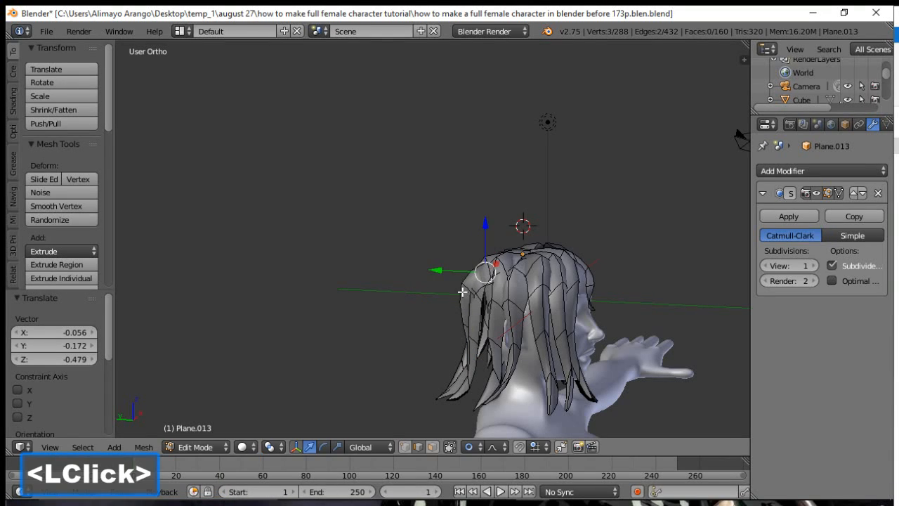
Move two upper edge loops at the back of the head by about X 0.06, Y -0.74, Z -0.58 and X 0.02, Y -0.41, Z -0.41.
{"action": "left_click", "coordinate": [465, 286], "text": "alt"}
{"action": "scroll", "coordinate": [465, 286], "scroll_direction": "up", "scroll_amount": 3}
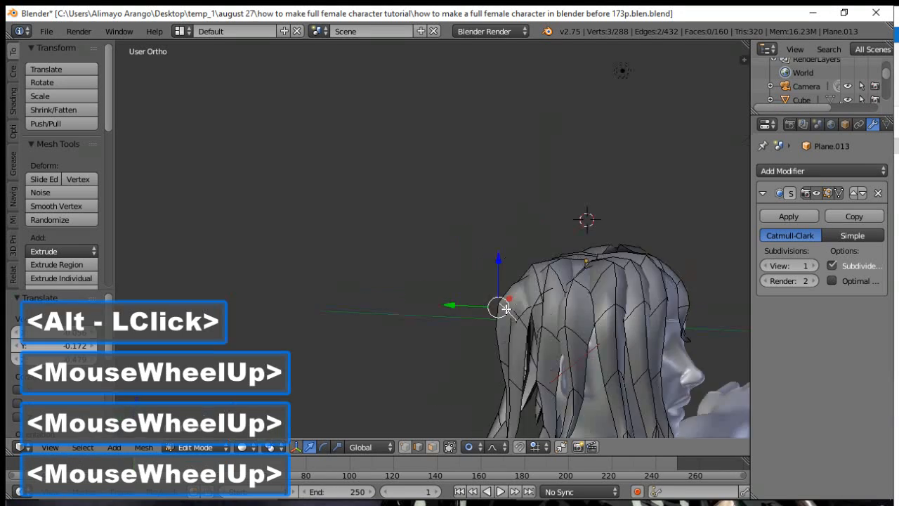
{"action": "middle_click_drag", "start_coordinate": [588, 353], "coordinate": [452, 219], "text": "shift"}
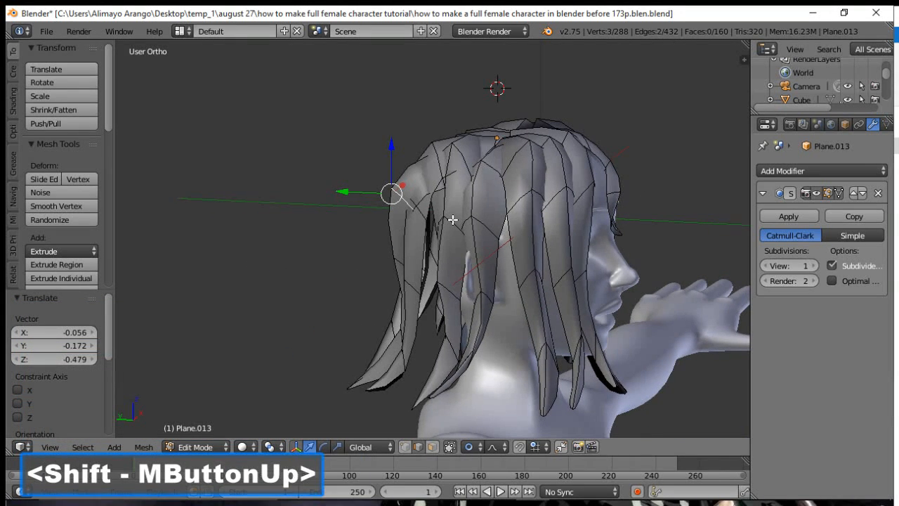
{"action": "key", "text": "g"}
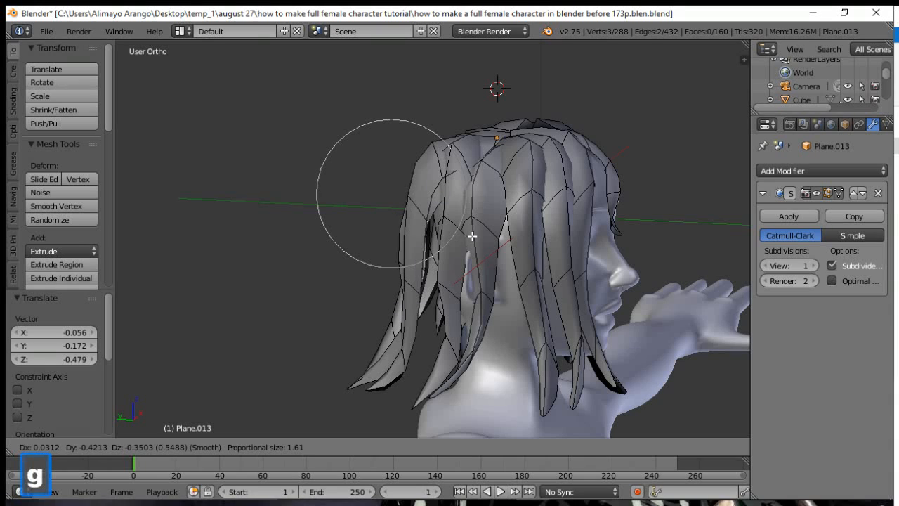
{"action": "left_click", "coordinate": [488, 246]}
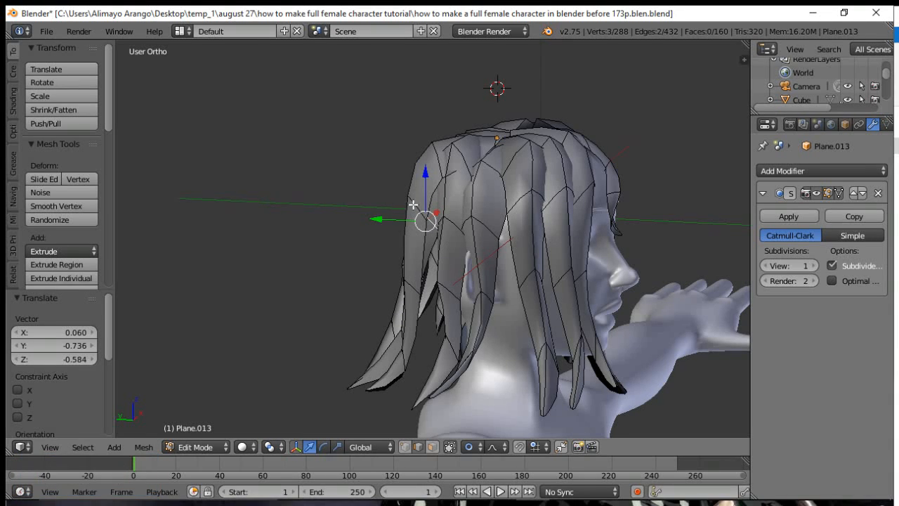
{"action": "left_click", "coordinate": [413, 204], "text": "alt"}
{"action": "key", "text": "g"}
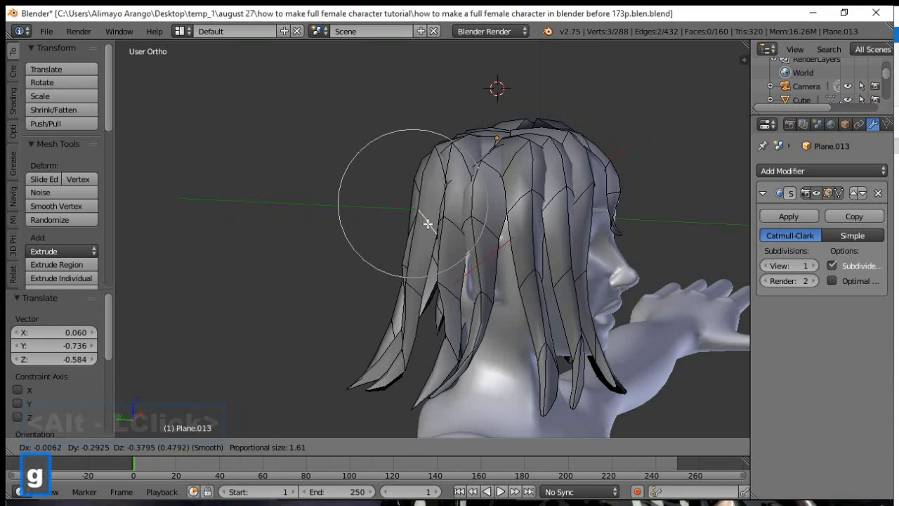
{"action": "left_click", "coordinate": [431, 221]}
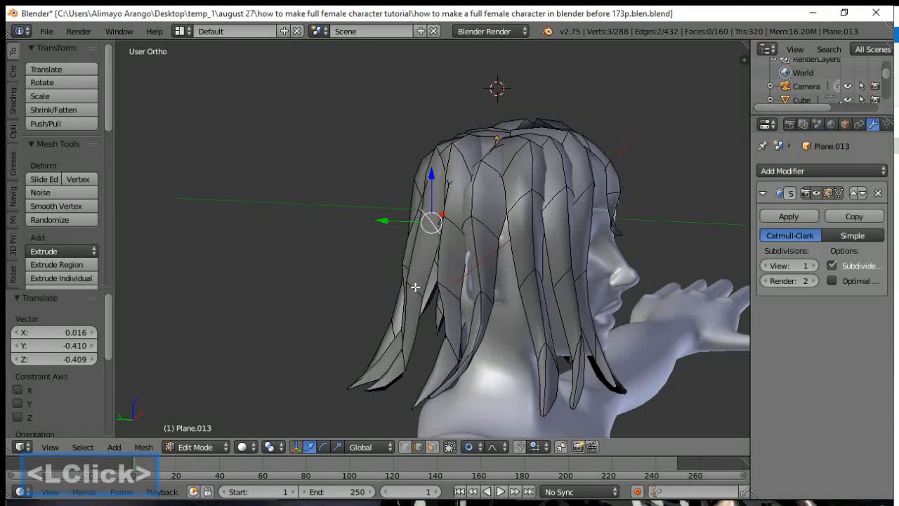
Move two mid-length edge loops of the rear strands by about X 0.08, Y -0.47, Z -0.19 and X 0.04, Y -0.33, Z -0.19.
{"action": "left_click", "coordinate": [413, 288], "text": "alt"}
{"action": "key", "text": "g"}
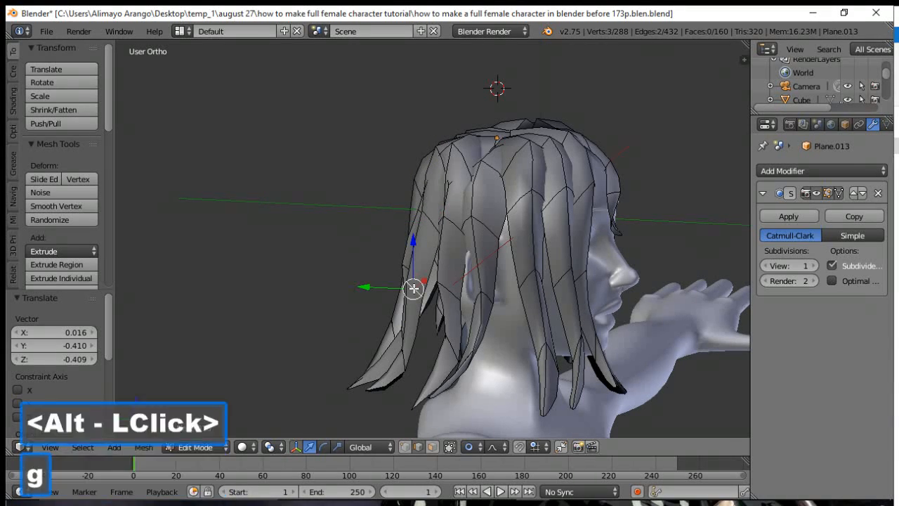
{"action": "left_click", "coordinate": [435, 297]}
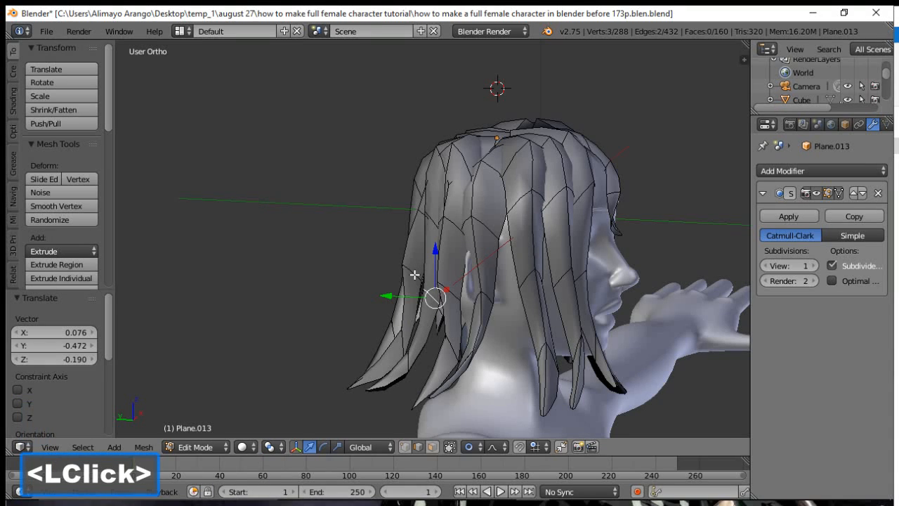
{"action": "left_click", "coordinate": [414, 275], "text": "alt"}
{"action": "key", "text": "g"}
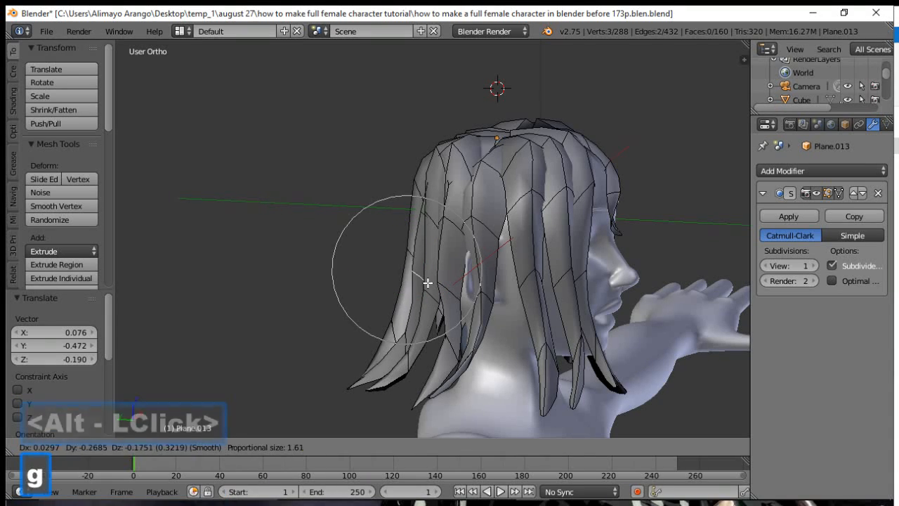
{"action": "left_click", "coordinate": [427, 281]}
Move the edge loop beside the rear gap by about X 0.85, Y 0.53, Z 0.34 over the gap, enlarging the proportional size to 2.36.
{"action": "middle_click_drag", "start_coordinate": [425, 276], "coordinate": [460, 230]}
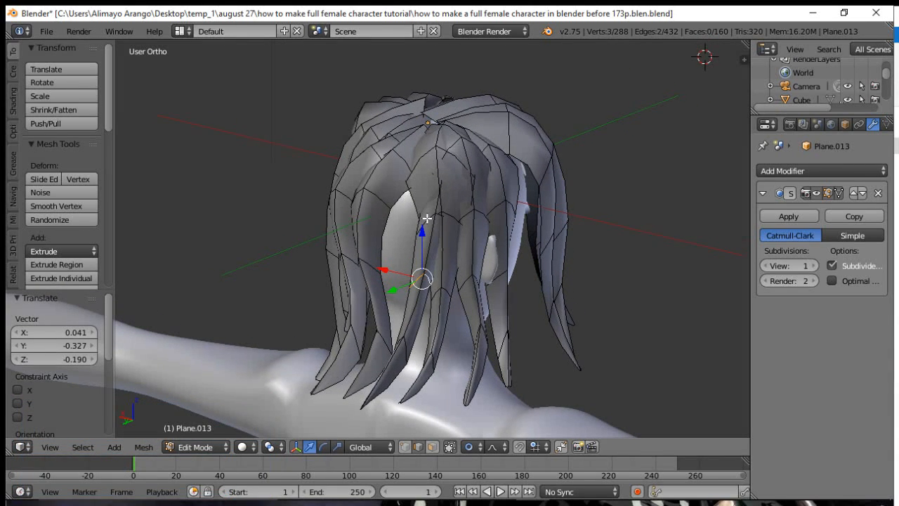
{"action": "left_click", "coordinate": [427, 219], "text": "alt"}
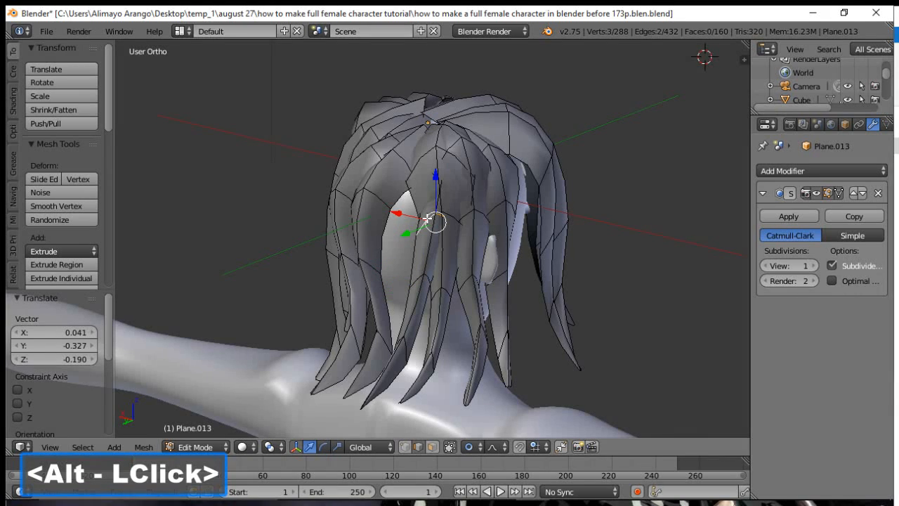
{"action": "key", "text": "g"}
{"action": "scroll", "coordinate": [405, 214], "scroll_direction": "down", "scroll_amount": 2}
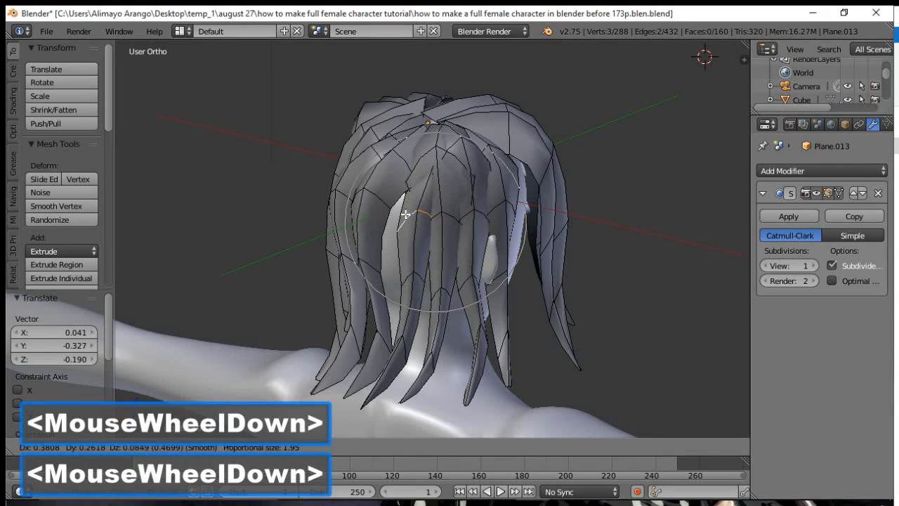
{"action": "scroll", "coordinate": [394, 208], "scroll_direction": "down", "scroll_amount": 1}
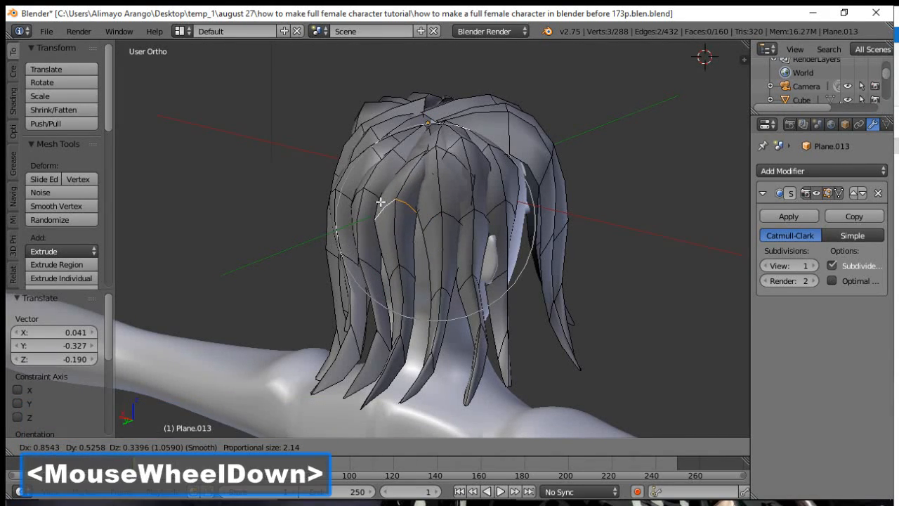
{"action": "scroll", "coordinate": [380, 202], "scroll_direction": "down", "scroll_amount": 1}
{"action": "left_click", "coordinate": [380, 202]}
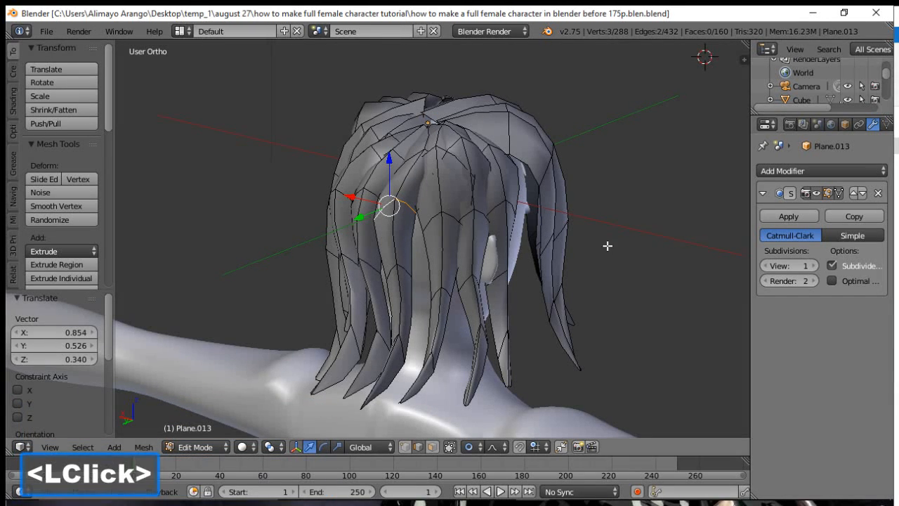
Move the upper edge loop of the side strand by about X 0.37, Y 0.30, Z -0.34 toward the head.
{"action": "mouse_move", "coordinate": [606, 245]}
{"action": "middle_mouse_down"}
{"action": "mouse_move", "coordinate": [584, 255]}
{"action": "mouse_move", "coordinate": [576, 228]}
{"action": "mouse_move", "coordinate": [616, 239]}
{"action": "middle_mouse_up"}
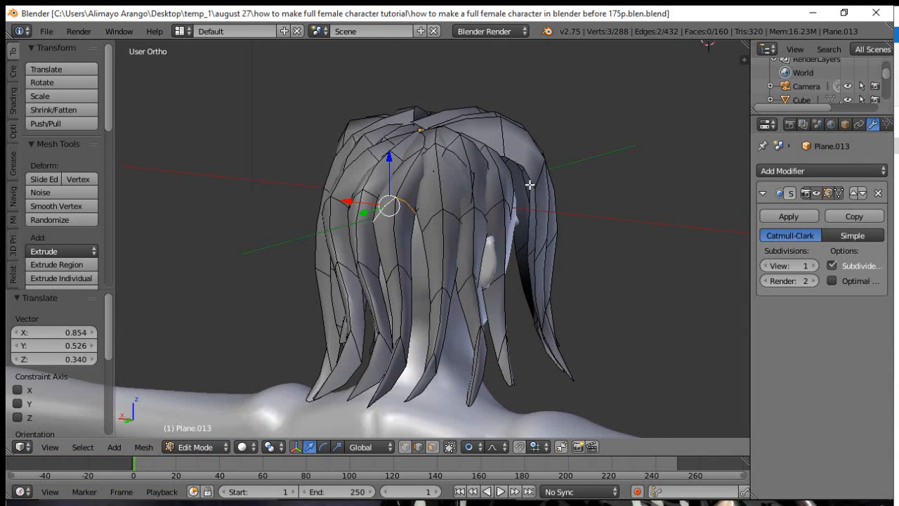
{"action": "left_click", "coordinate": [540, 175], "text": "alt"}
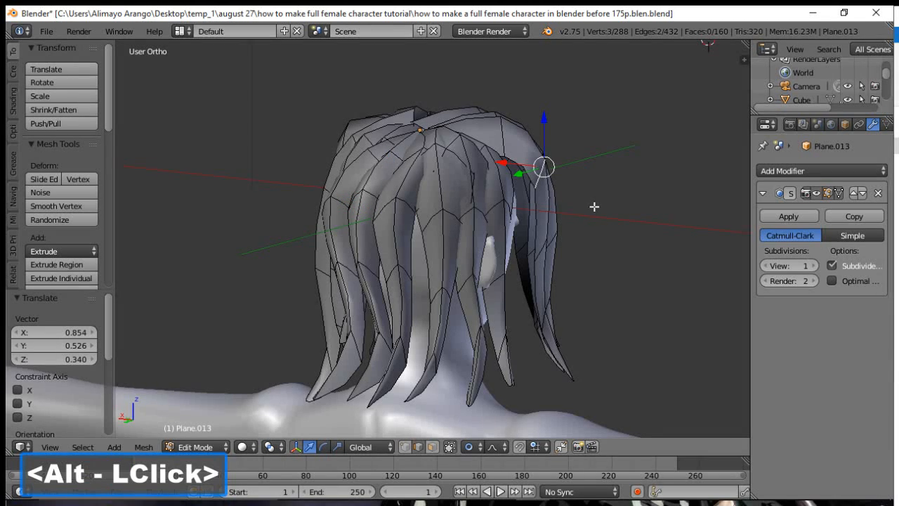
{"action": "key", "text": "g"}
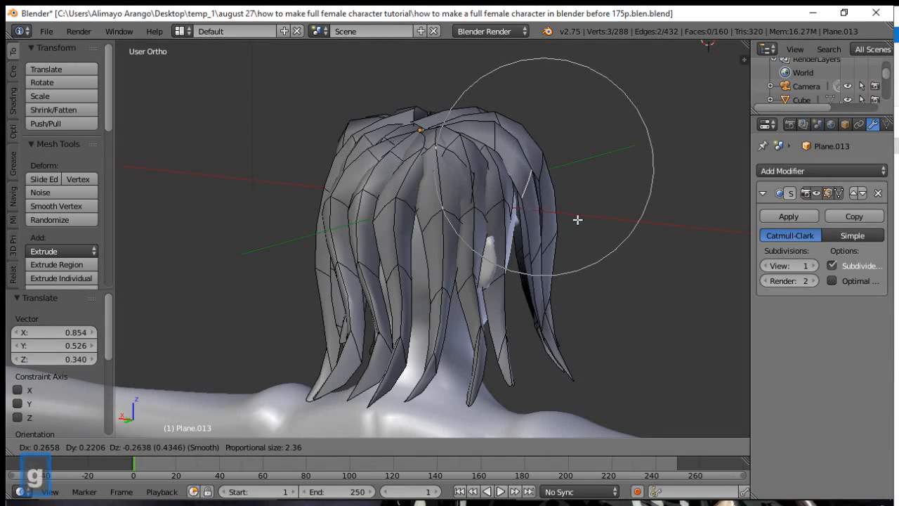
{"action": "left_click", "coordinate": [572, 222]}
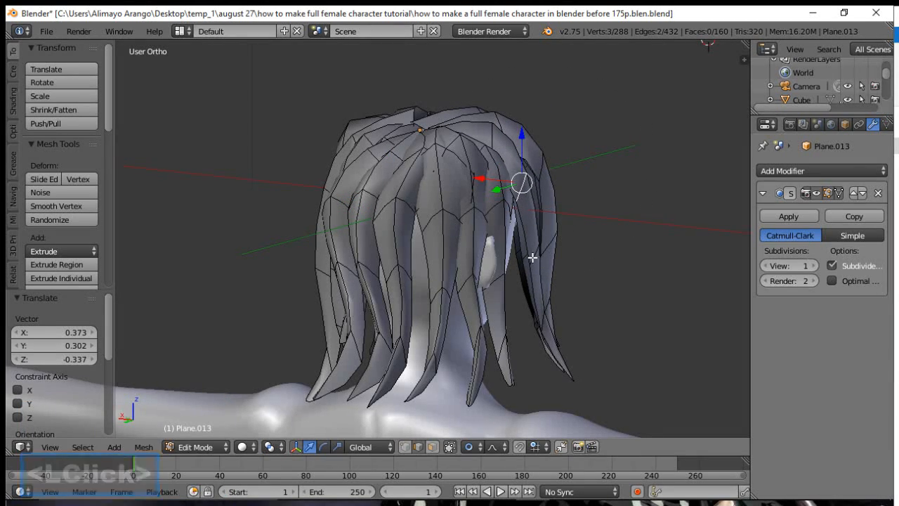
Move that side strand's middle edge loop by about X 0.39, Y 0.28, Z -0.21 and its lower loop by X 0.33, Y 0.23, Z -0.15.
{"action": "left_click", "coordinate": [531, 257], "text": "alt"}
{"action": "key", "text": "g"}
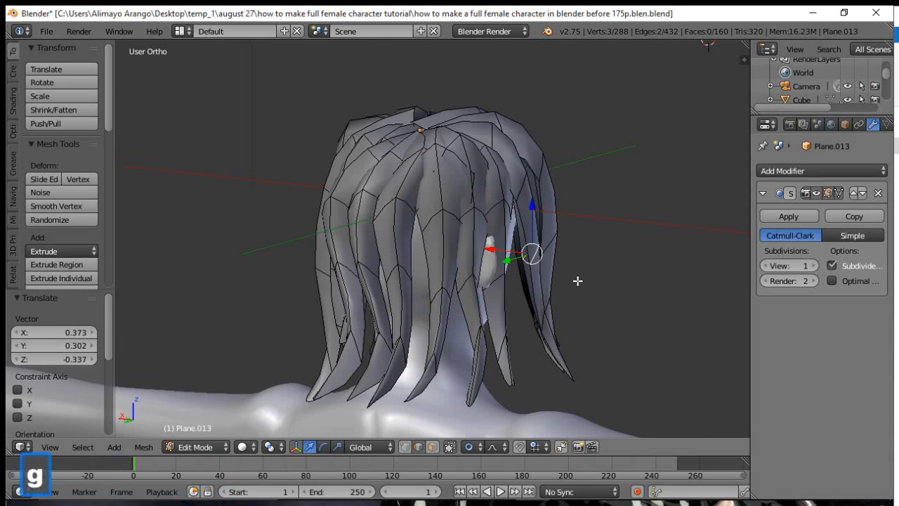
{"action": "left_click", "coordinate": [535, 322]}
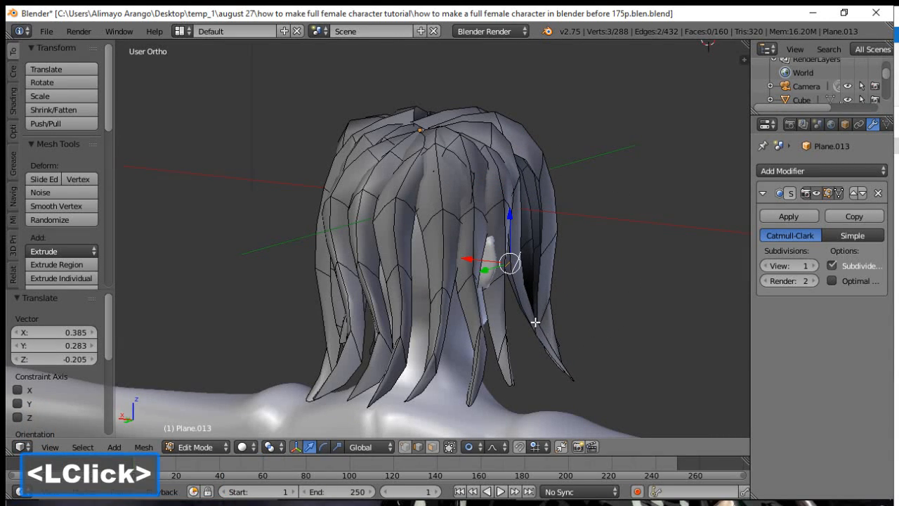
{"action": "left_click", "coordinate": [535, 322], "text": "alt"}
{"action": "key", "text": "g"}
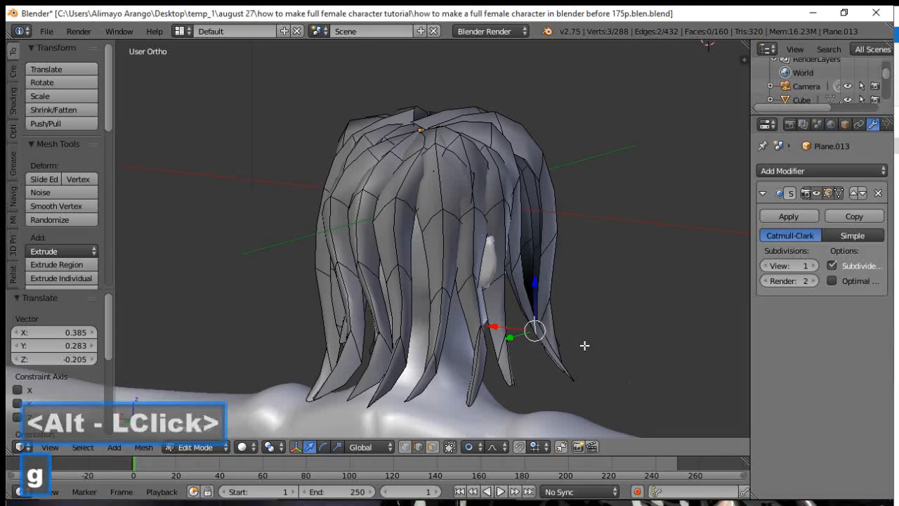
{"action": "left_click", "coordinate": [563, 350]}
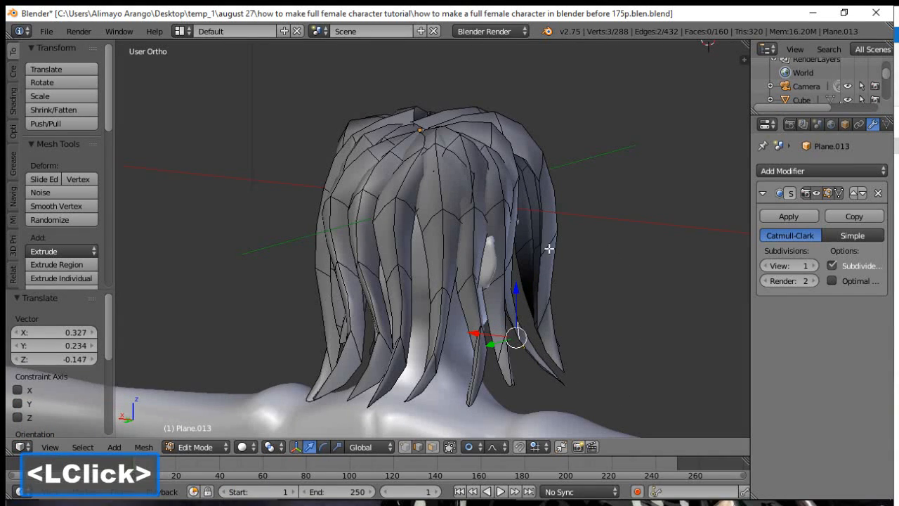
Move the outermost strand's upper edge loop by about X 0.34, Y 0.26, Z -0.23, reducing the proportional size to 1.46.
{"action": "left_click", "coordinate": [545, 162]}
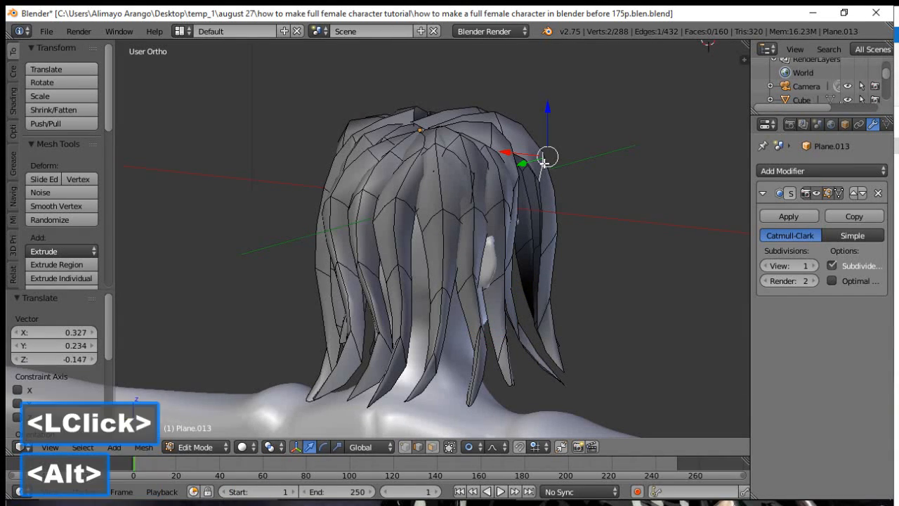
{"action": "left_click", "coordinate": [541, 163], "text": "alt"}
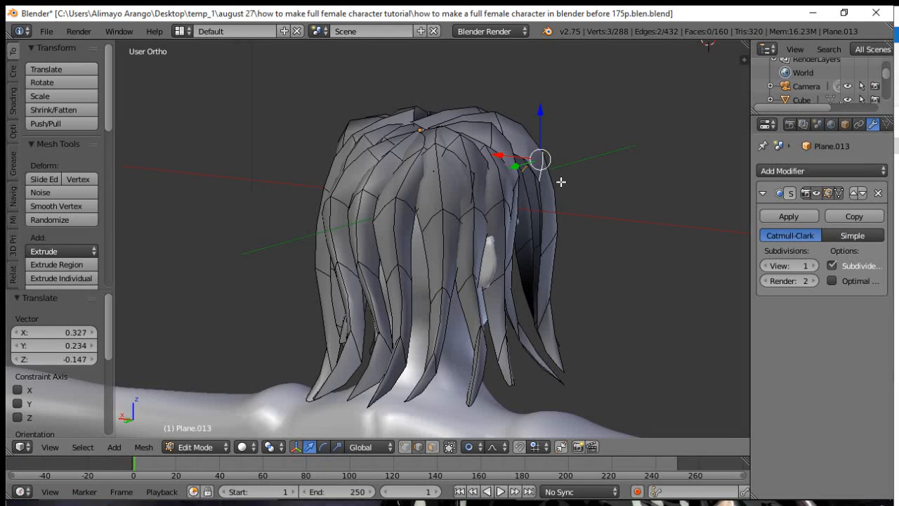
{"action": "key", "text": "g"}
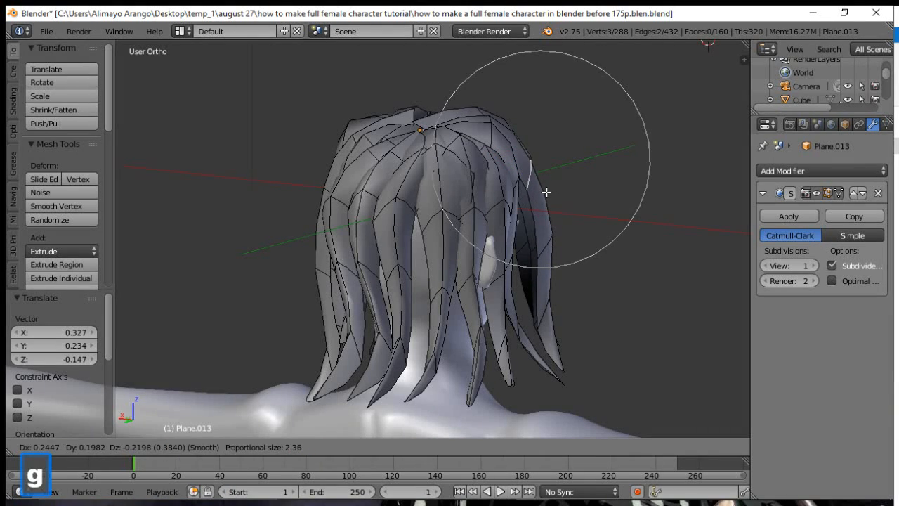
{"action": "scroll", "coordinate": [547, 190], "scroll_direction": "up", "scroll_amount": 5}
{"action": "scroll", "coordinate": [541, 190], "scroll_direction": "up", "scroll_amount": 2}
{"action": "left_click", "coordinate": [540, 250]}
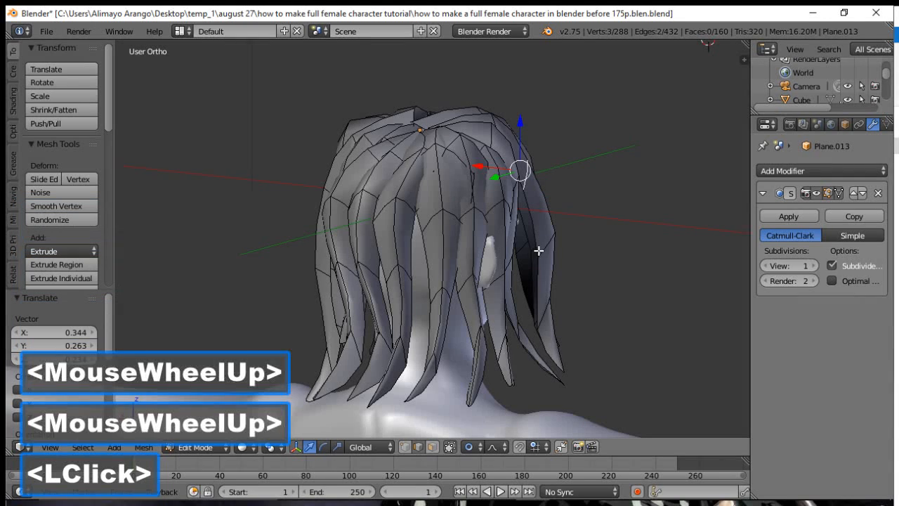
Move the outermost strand's middle edge loop by about X 0.64, Y 0.46, Z -0.31 and its lower loop by X 0.27, Y 0.21, Z -0.21.
{"action": "left_click", "coordinate": [553, 249], "text": "alt"}
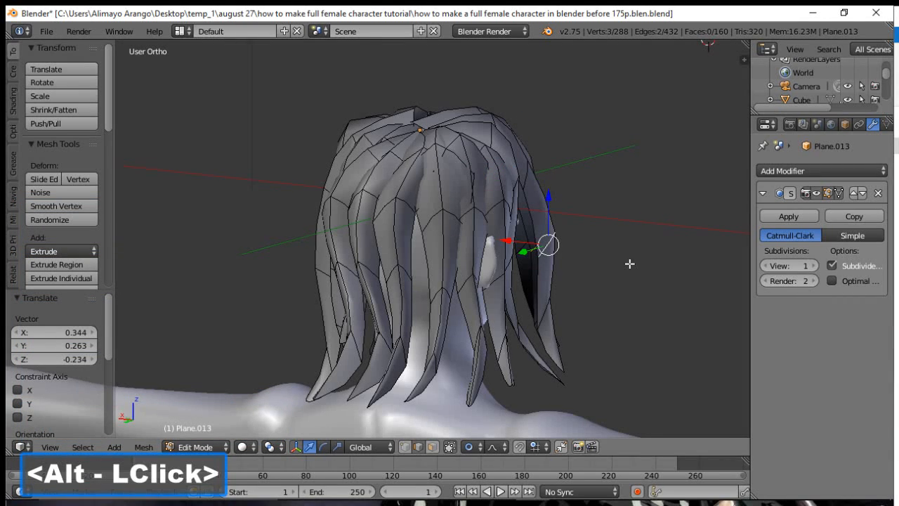
{"action": "key", "text": "g"}
{"action": "left_click", "coordinate": [586, 290]}
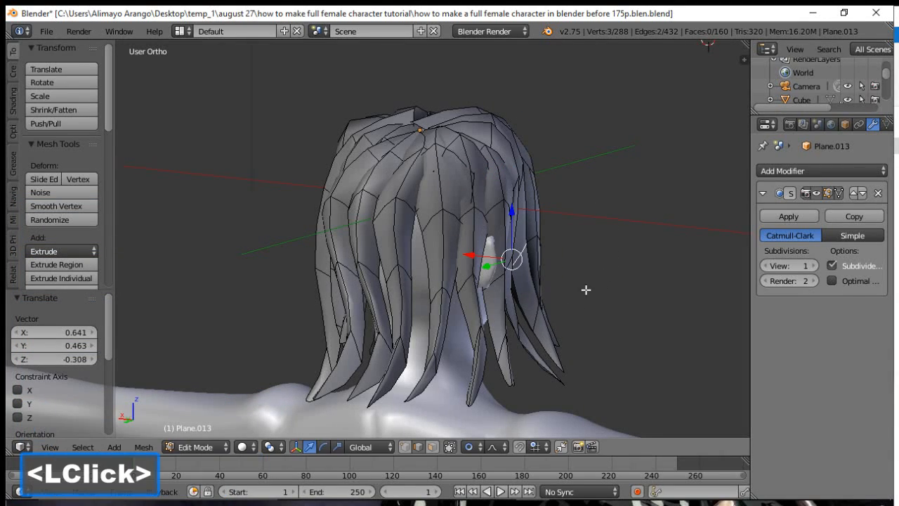
{"action": "left_click", "coordinate": [540, 316], "text": "alt"}
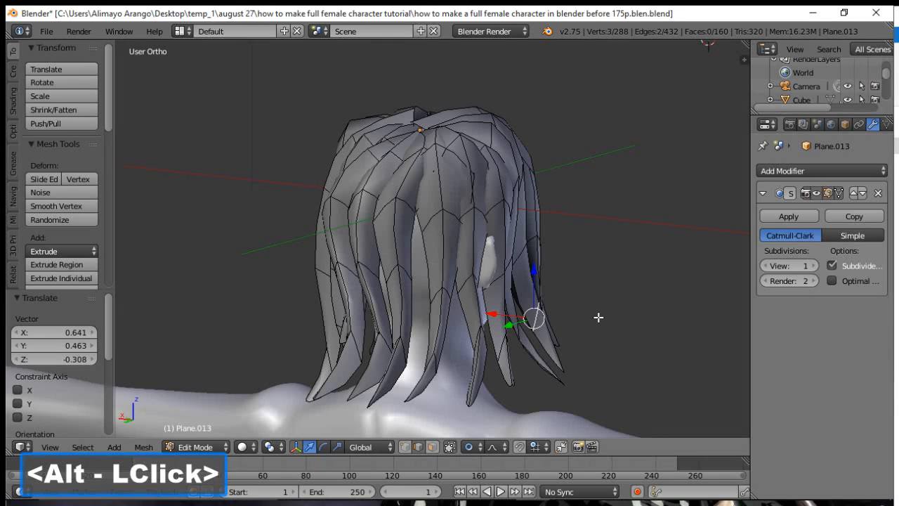
{"action": "key", "text": "g"}
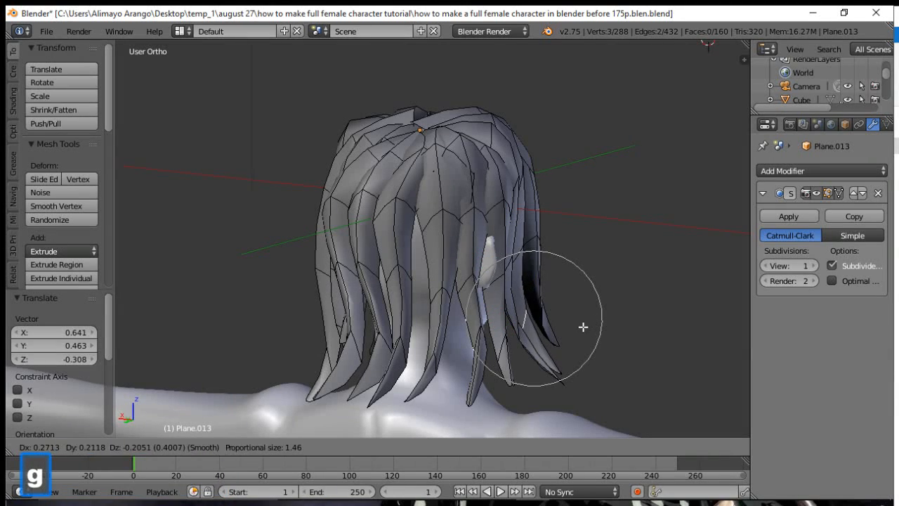
{"action": "left_click", "coordinate": [583, 326]}
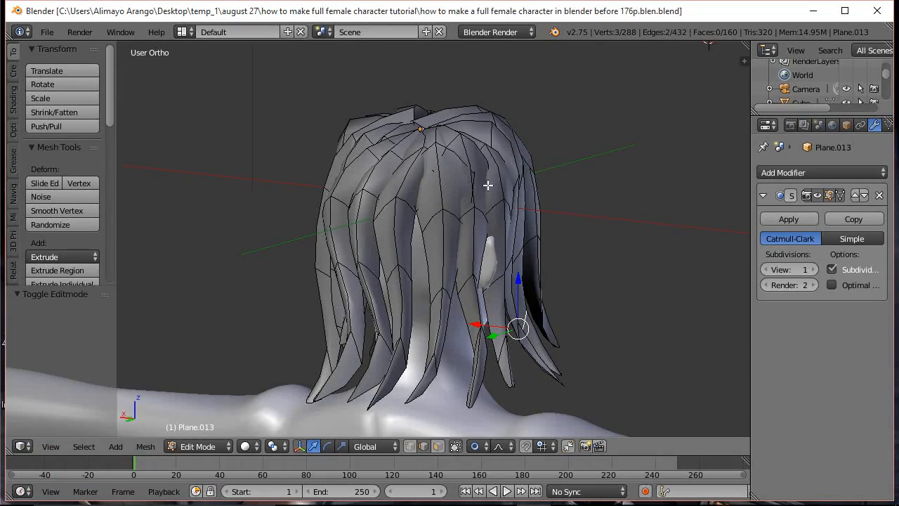
Move the raised edge at the crown by about X -0.18, Y 0.06, Z -0.24 to flatten it against the head.
{"action": "middle_click_drag", "start_coordinate": [606, 217], "coordinate": [598, 217]}
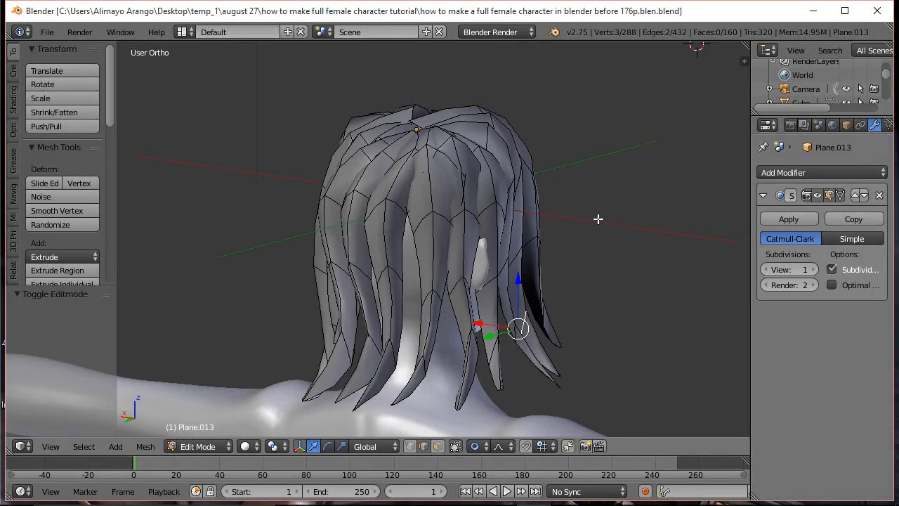
{"action": "right_click", "coordinate": [415, 112]}
{"action": "middle_click_drag", "start_coordinate": [524, 119], "coordinate": [495, 104]}
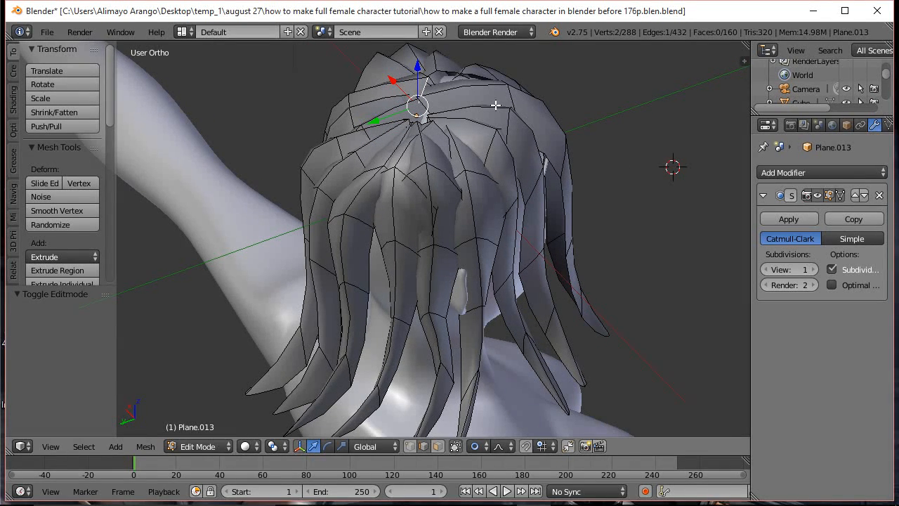
{"action": "key", "text": "g"}
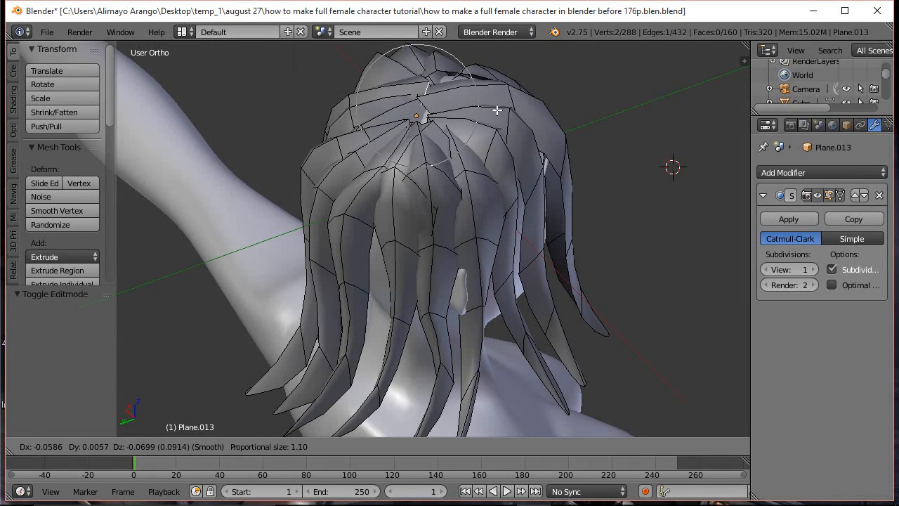
{"action": "left_click", "coordinate": [464, 95]}
Move the two connected edges near the front of the crown by about X -0.14, Y 0.07, Z -0.20.
{"action": "right_click", "coordinate": [443, 70]}
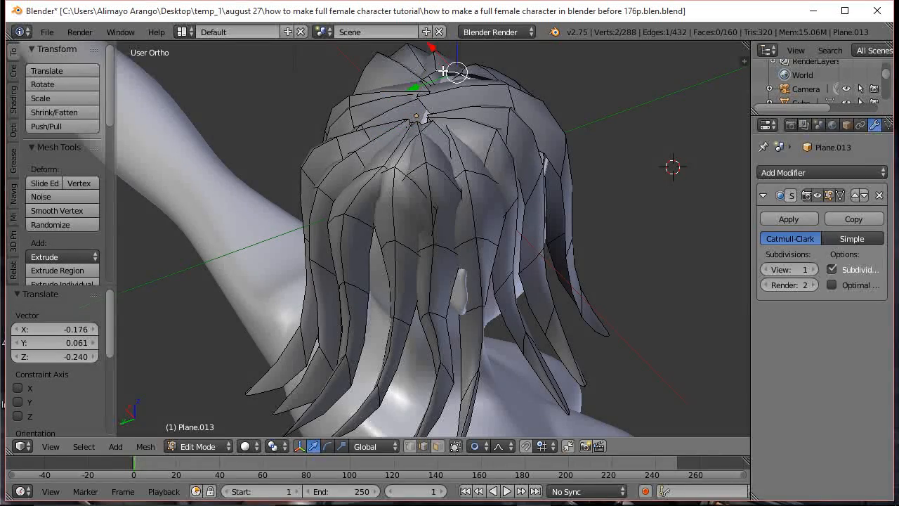
{"action": "right_click", "coordinate": [430, 74], "text": "shift"}
{"action": "key", "text": "g"}
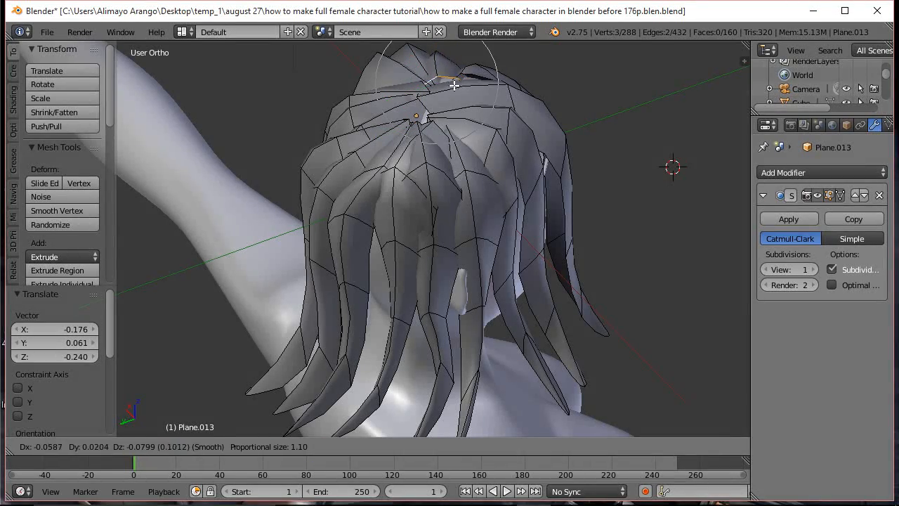
{"action": "left_click", "coordinate": [454, 94]}
Move the upper edge loop of the strand nearest the face by about X 0.13, Y 0.27, Z -0.09.
{"action": "middle_click_drag", "start_coordinate": [516, 119], "coordinate": [513, 78]}
{"action": "left_click", "coordinate": [562, 141]}
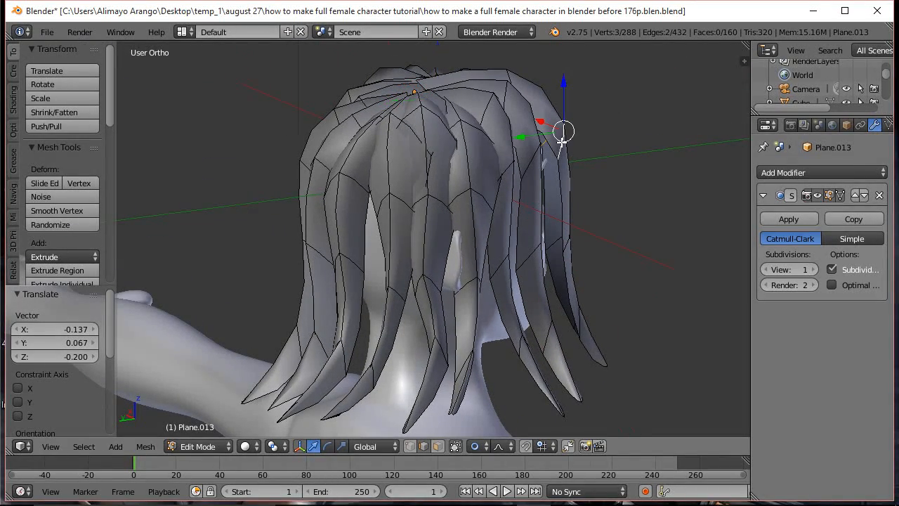
{"action": "key", "text": "g"}
{"action": "left_click", "coordinate": [612, 172]}
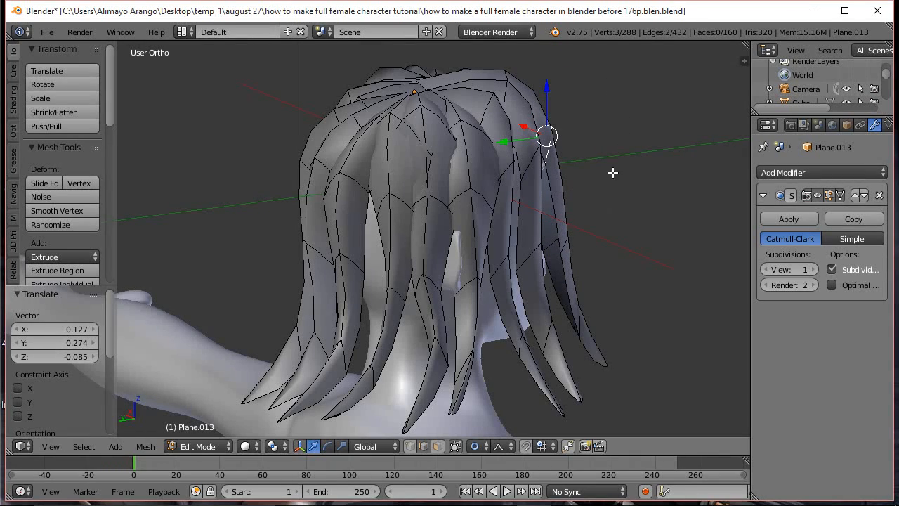
Move the face-side strand's middle edge loop by about X 0.22, Y 0.44, Z -0.09 and its lower loop by X 0.20, Y 0.38, Z -0.02.
{"action": "left_click", "coordinate": [568, 242], "text": "alt+shift"}
{"action": "left_click", "coordinate": [563, 243], "text": "alt"}
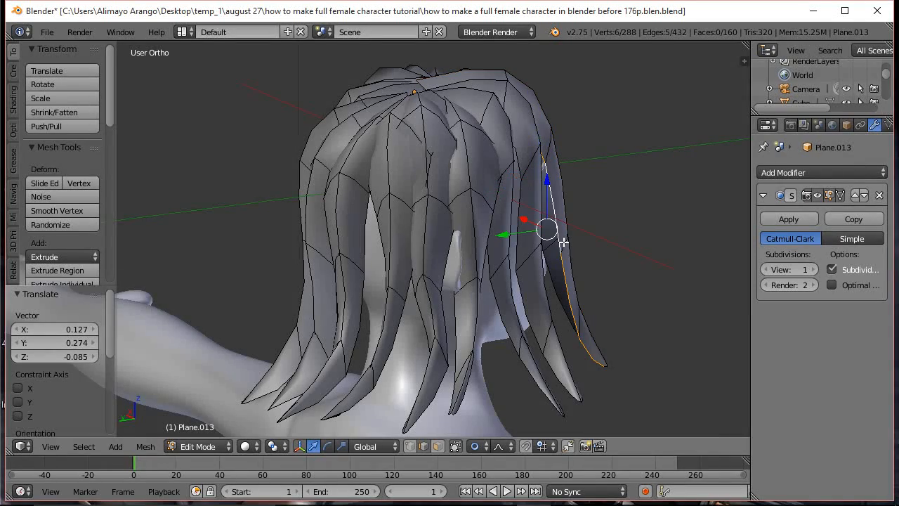
{"action": "left_click", "coordinate": [565, 242], "text": "alt+shift"}
{"action": "key", "text": "g"}
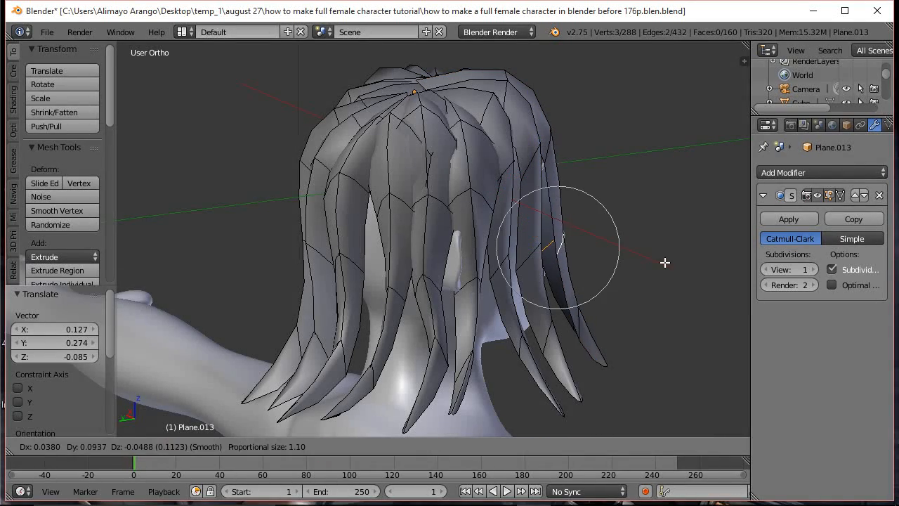
{"action": "left_click", "coordinate": [622, 297]}
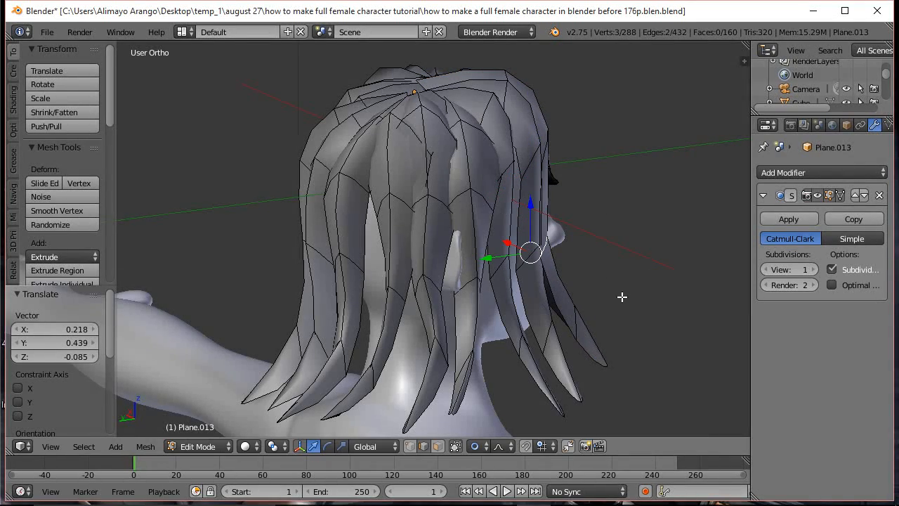
{"action": "left_click", "coordinate": [578, 322], "text": "alt"}
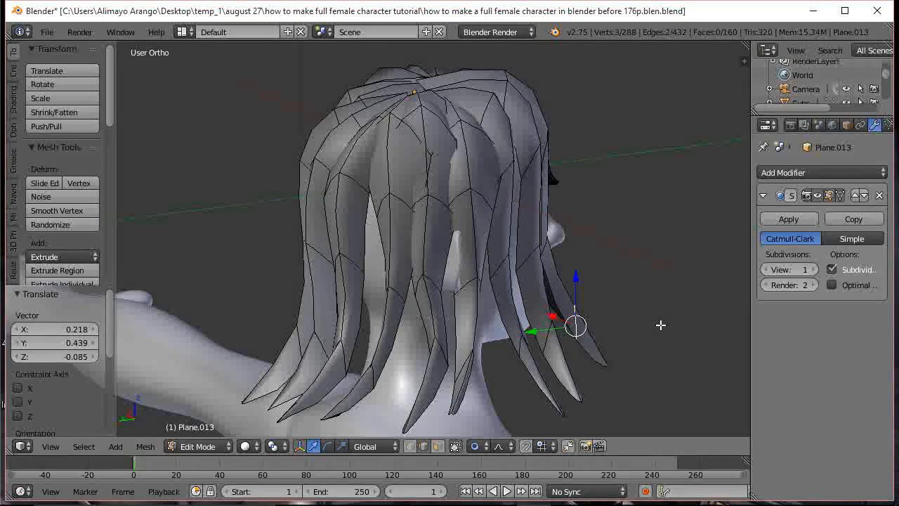
{"action": "key", "text": "g"}
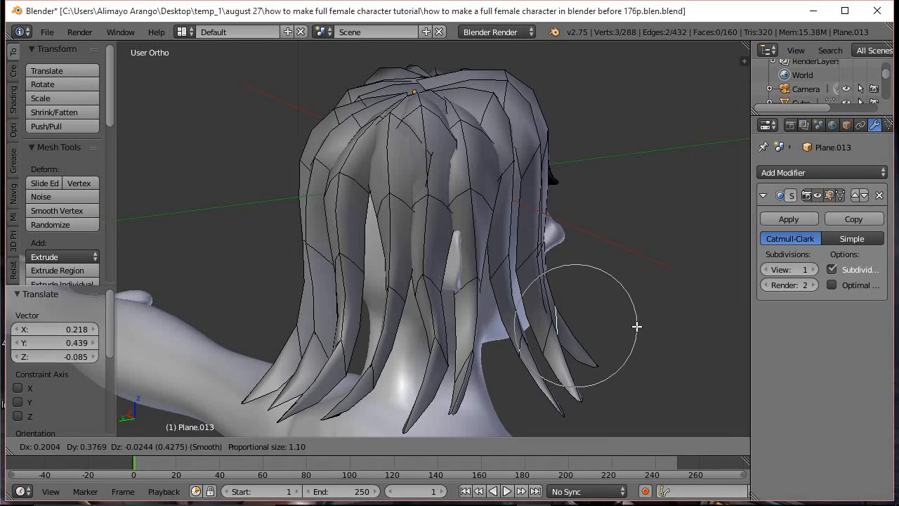
{"action": "left_click", "coordinate": [636, 326]}
Move the lower edge loop of the neighbouring strand by about X 0.15, Y 0.30, Z -0.05 toward the neck.
{"action": "left_click", "coordinate": [547, 346], "text": "alt"}
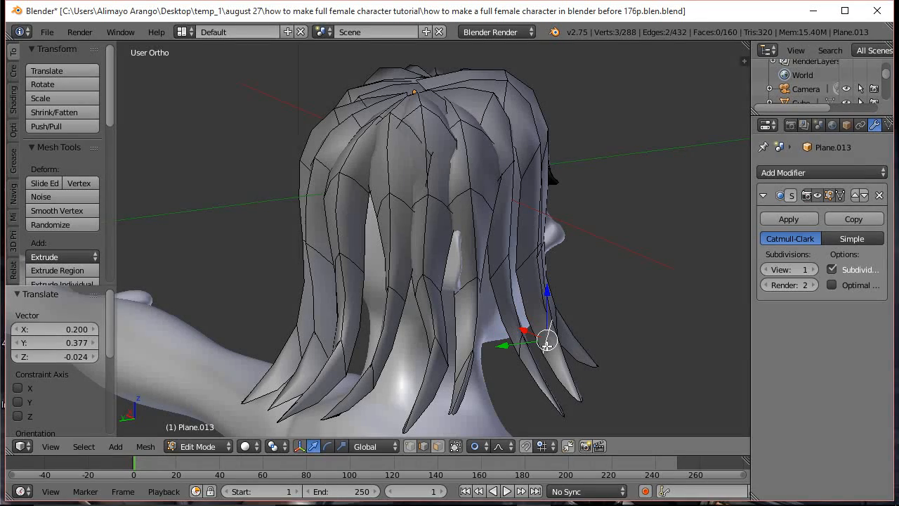
{"action": "key", "text": "g"}
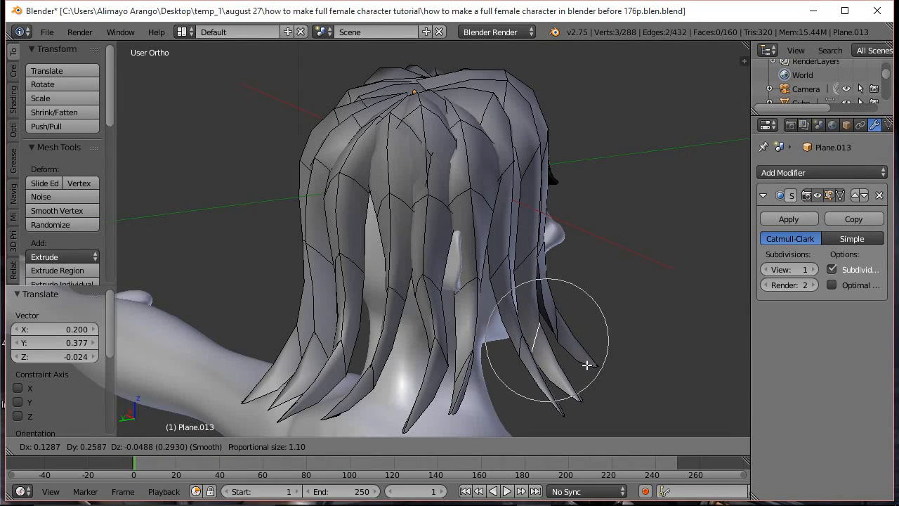
{"action": "left_click", "coordinate": [586, 363]}
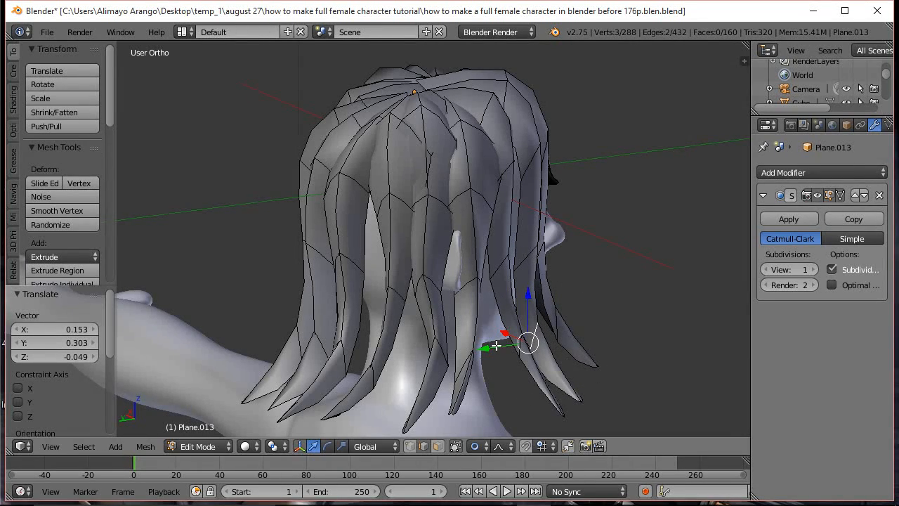
Move the neighbouring strand's middle edge loop by about X 0.09, Y 0.20, Z -0.07 and its lower loop by X 0.16, Y 0.35, Z -0.11.
{"action": "right_click", "coordinate": [499, 268], "text": "alt"}
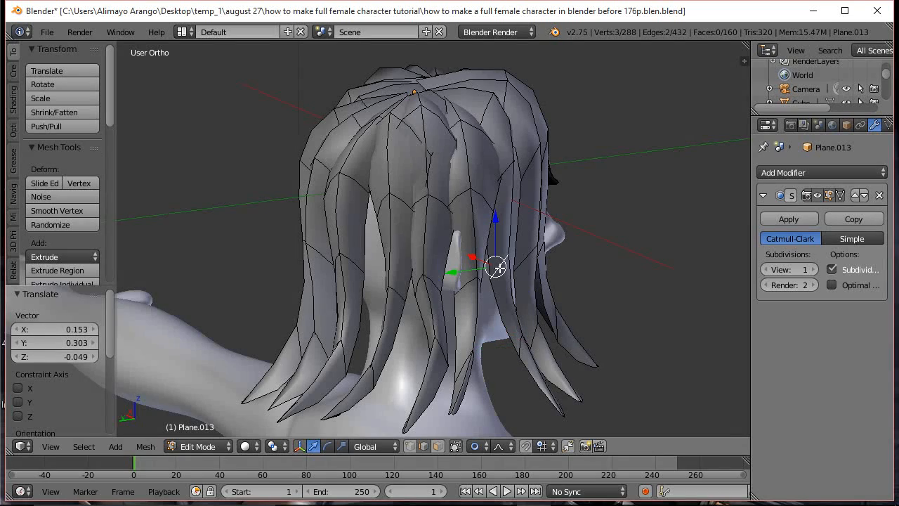
{"action": "key", "text": "g"}
{"action": "left_click", "coordinate": [549, 299]}
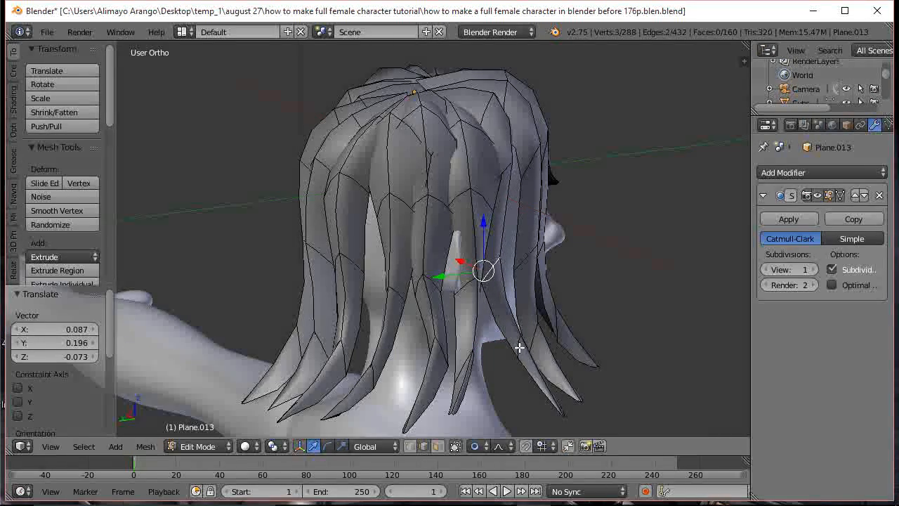
{"action": "right_click", "coordinate": [519, 347], "text": "alt"}
{"action": "key", "text": "g"}
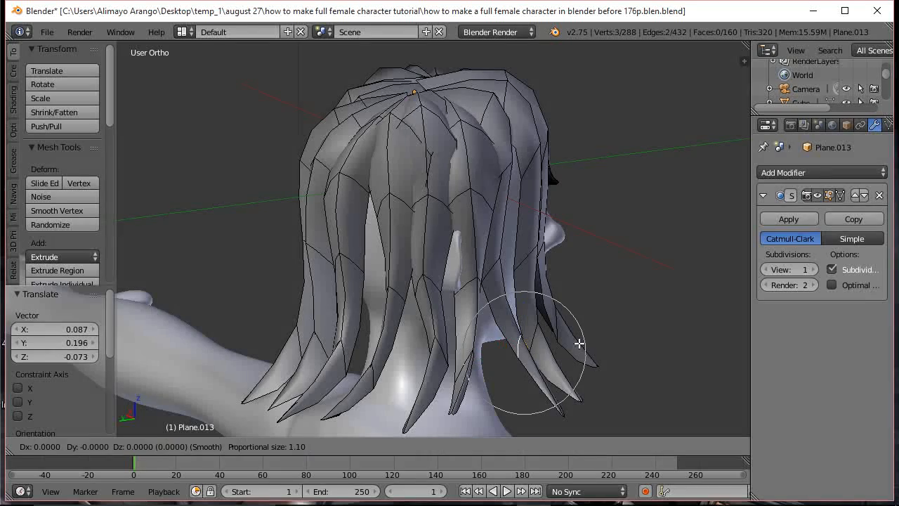
{"action": "left_click", "coordinate": [557, 349]}
{"action": "middle_click_drag", "start_coordinate": [587, 313], "coordinate": [542, 311]}
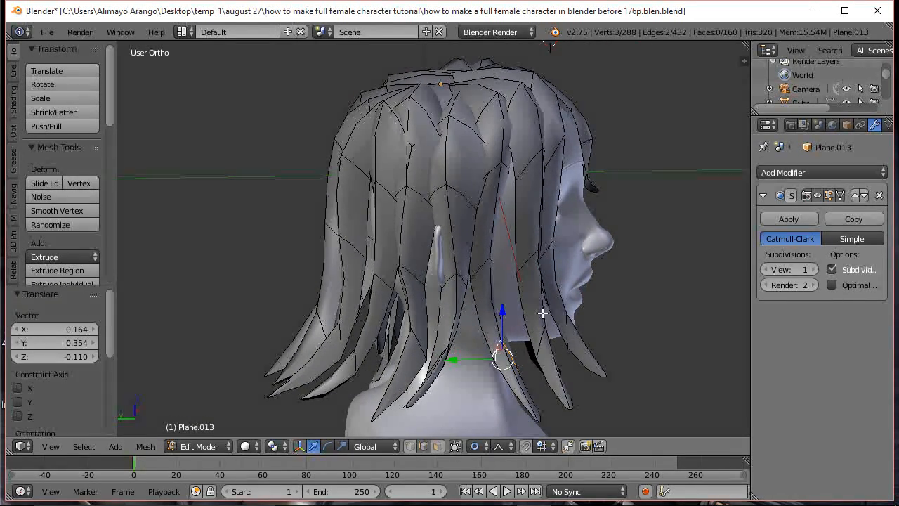
Move the rear side strand's middle edge loop by about X -0.07, Y -0.46, Z -0.17 and its lower loop by X -0.04, Y -0.43, Z -0.04.
{"action": "right_click", "coordinate": [351, 246]}
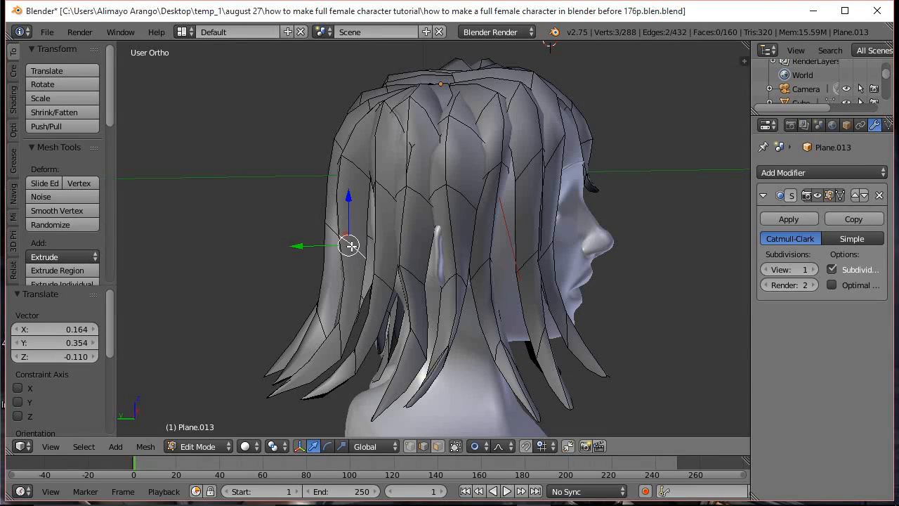
{"action": "key", "text": "g"}
{"action": "left_click", "coordinate": [376, 256]}
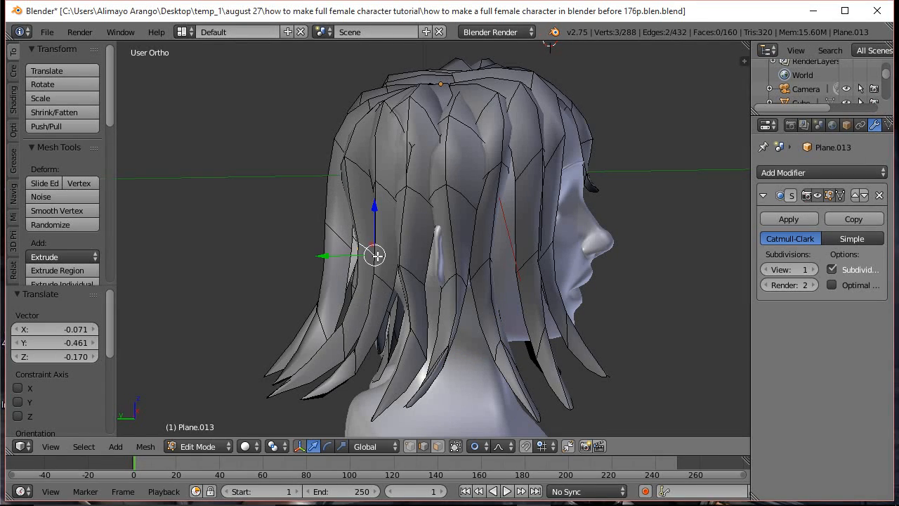
{"action": "right_click", "coordinate": [345, 332]}
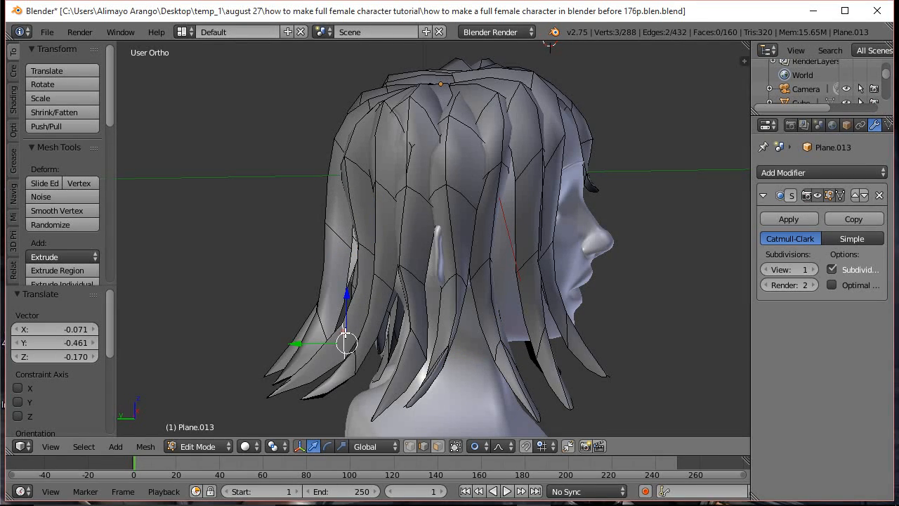
{"action": "key", "text": "g"}
{"action": "left_click", "coordinate": [368, 333]}
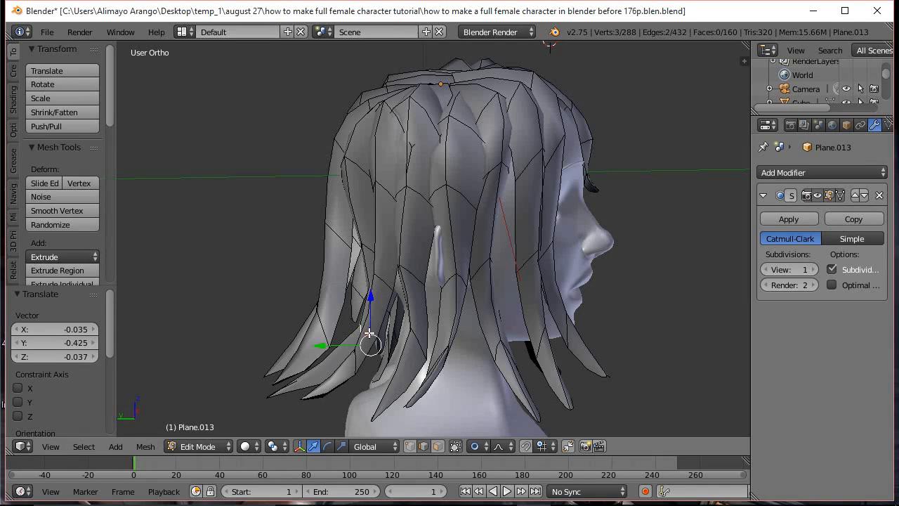
Move the next rear strand's middle edge loop by about X -0.05, Y -0.34, Z -0.10 and its lower loop by X -0.06, Y -0.50, Z -0.12.
{"action": "right_click", "coordinate": [336, 234]}
{"action": "key", "text": "g"}
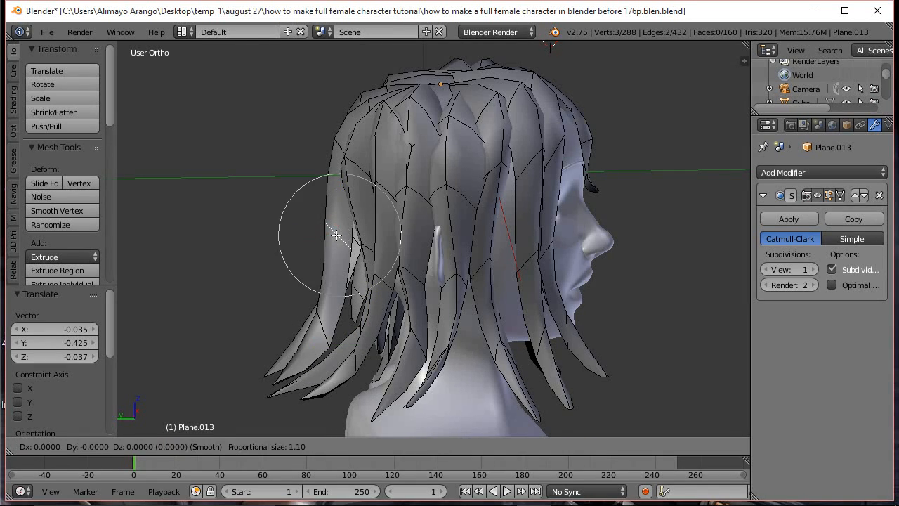
{"action": "left_click", "coordinate": [344, 266]}
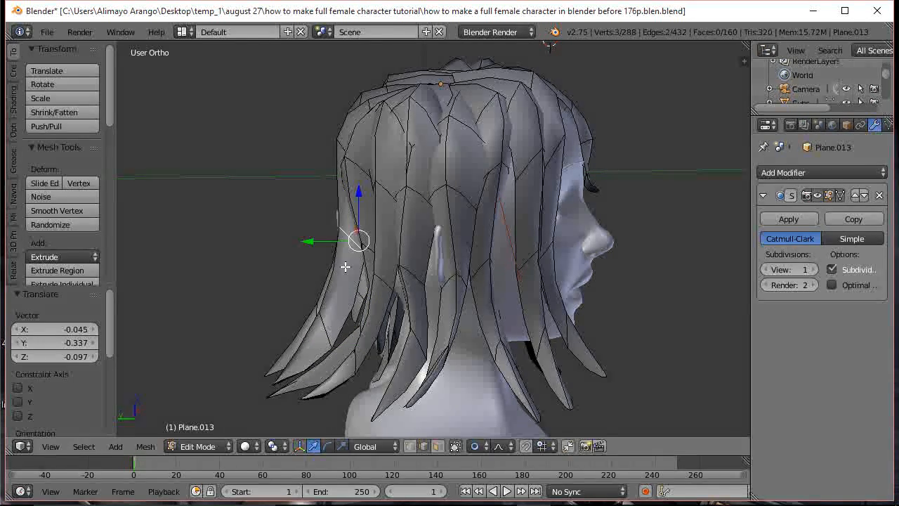
{"action": "right_click", "coordinate": [324, 322]}
{"action": "key", "text": "g"}
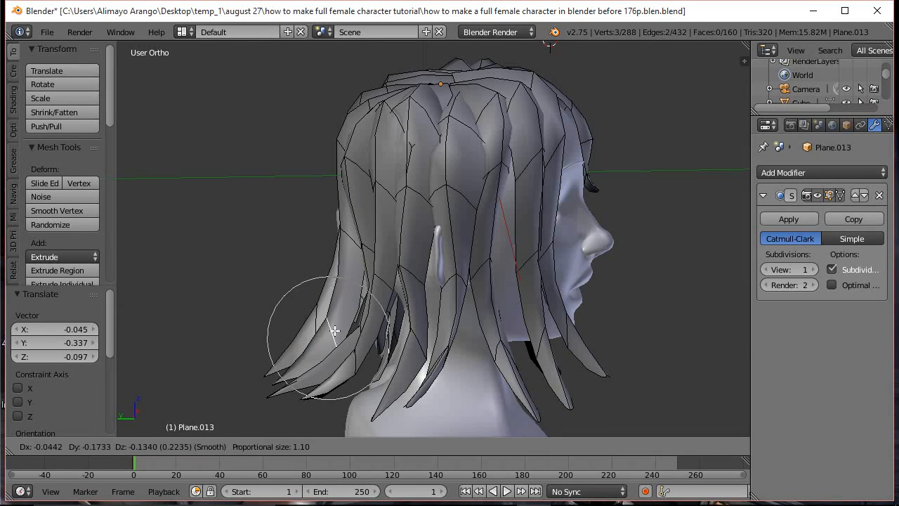
{"action": "left_click", "coordinate": [352, 328]}
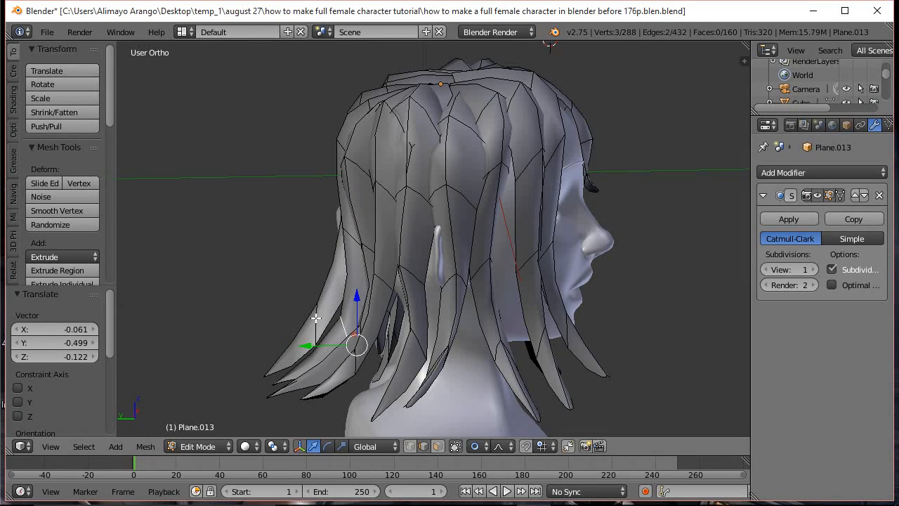
Move the lower edge loop of the rearmost strand by about X -0.05, Y -0.39, Z -0.09 toward the neck.
{"action": "right_click", "coordinate": [316, 317]}
{"action": "key", "text": "g"}
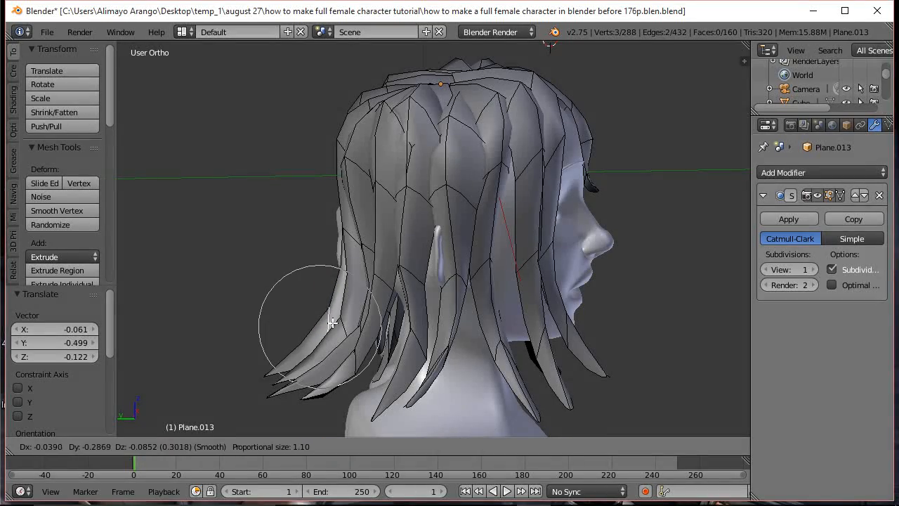
{"action": "left_click", "coordinate": [337, 323]}
{"action": "middle_click_drag", "start_coordinate": [439, 323], "coordinate": [452, 290]}
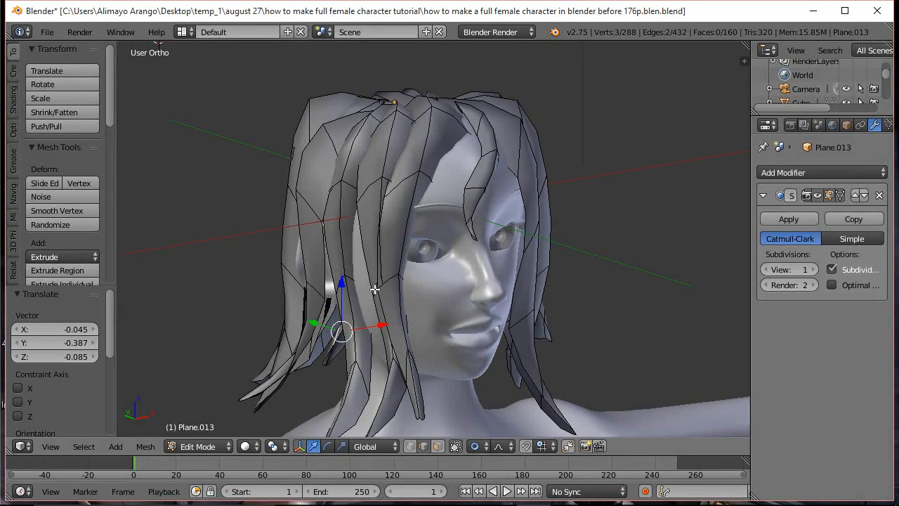
Move the cheek-side strand's middle edge loop by about X -0.18, Y 0.30, Z -0.05 with wider proportional falloff, and further along X by about -0.24.
{"action": "middle_click_drag", "start_coordinate": [365, 317], "coordinate": [412, 319]}
{"action": "key", "text": "g"}
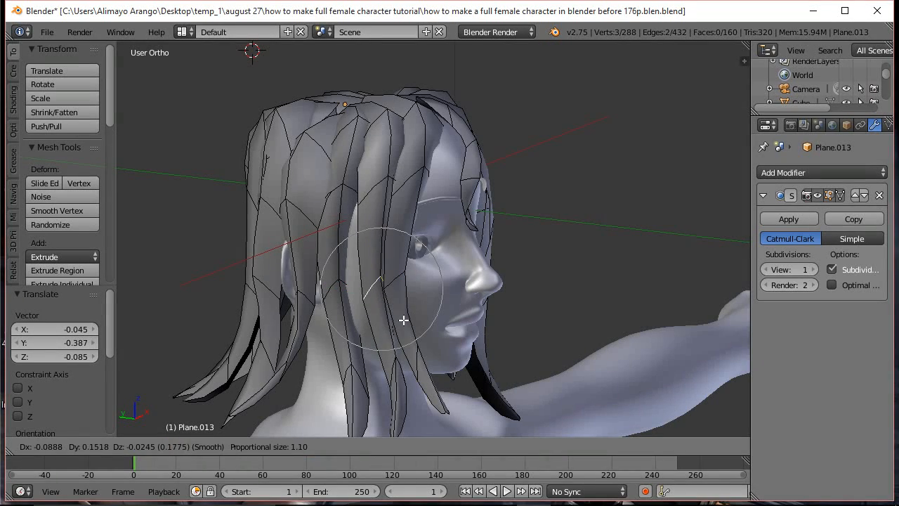
{"action": "scroll", "coordinate": [394, 321], "scroll_direction": "down", "scroll_amount": 3}
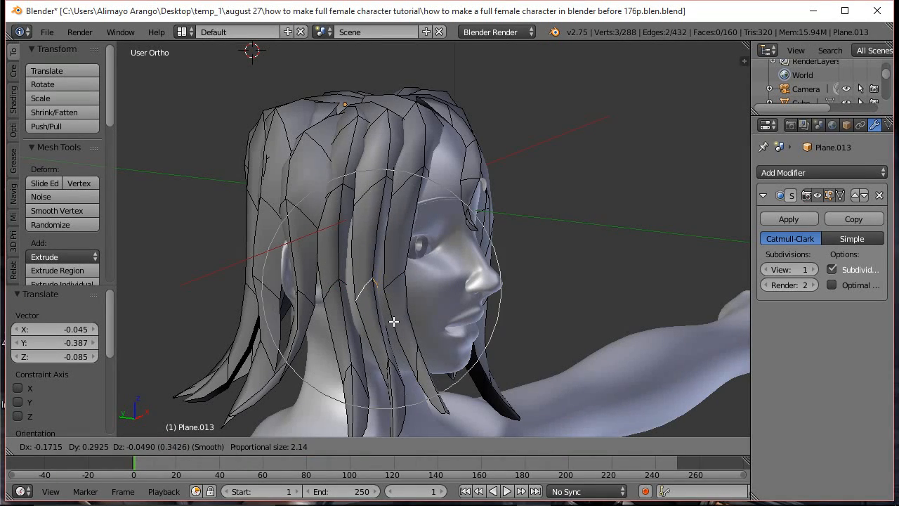
{"action": "middle_click_drag", "start_coordinate": [427, 294], "coordinate": [377, 323]}
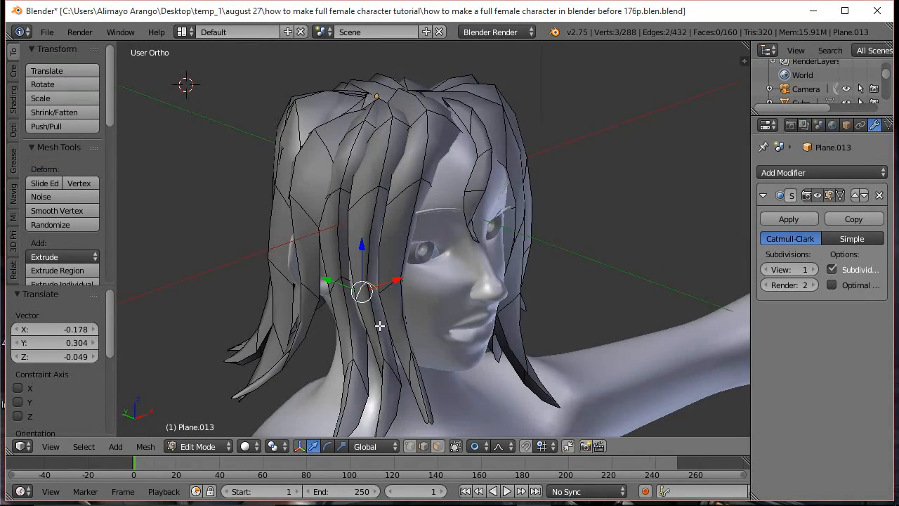
{"action": "key", "text": "g"}
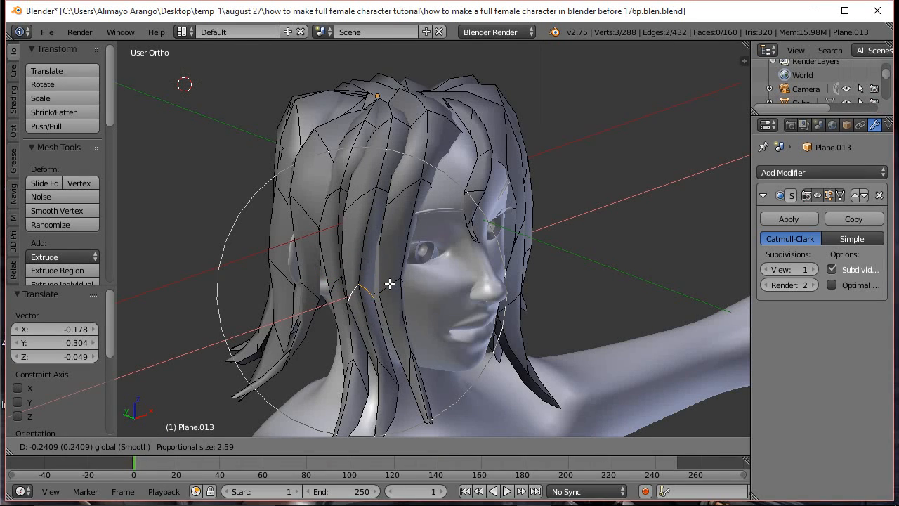
{"action": "left_click", "coordinate": [386, 286]}
Move the edge above that middle loop on the cheek-side strand along X by about -0.12.
{"action": "right_click", "coordinate": [384, 262]}
{"action": "key", "text": "g"}
{"action": "key", "text": "x"}
{"action": "left_click", "coordinate": [405, 237]}
{"action": "middle_click_drag", "start_coordinate": [414, 308], "coordinate": [360, 279]}
Pull the face-framing strand's middle edge loop off the cheek by about X -0.87, Y 0.23, Z 0.22 with proportional size 1.33.
{"action": "right_click", "coordinate": [405, 322]}
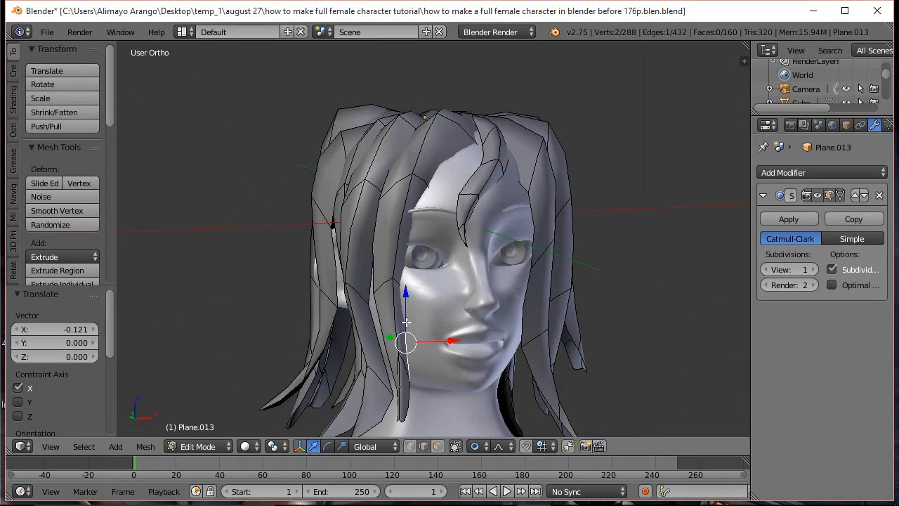
{"action": "right_click", "coordinate": [401, 258]}
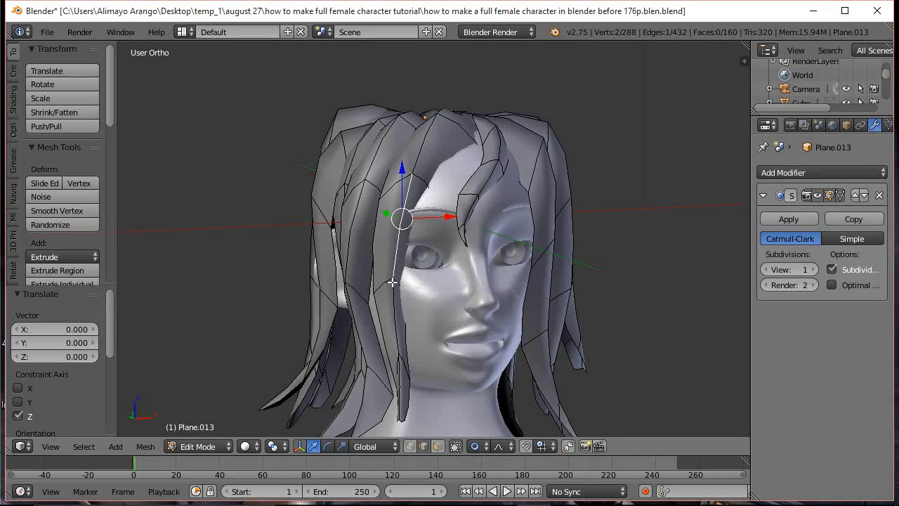
{"action": "right_click", "coordinate": [390, 282], "text": "shift"}
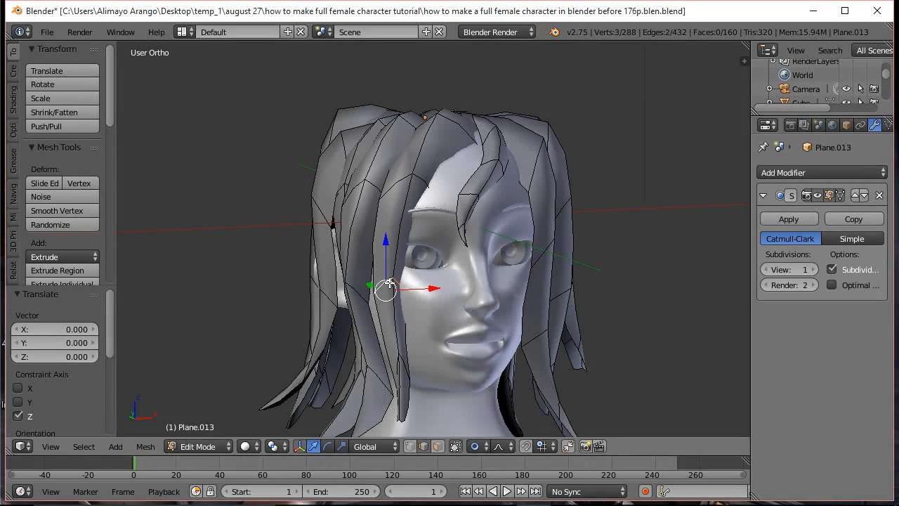
{"action": "middle_click_drag", "start_coordinate": [463, 309], "coordinate": [443, 329]}
{"action": "key", "text": "g"}
{"action": "scroll", "coordinate": [439, 322], "scroll_direction": "down", "scroll_amount": 8}
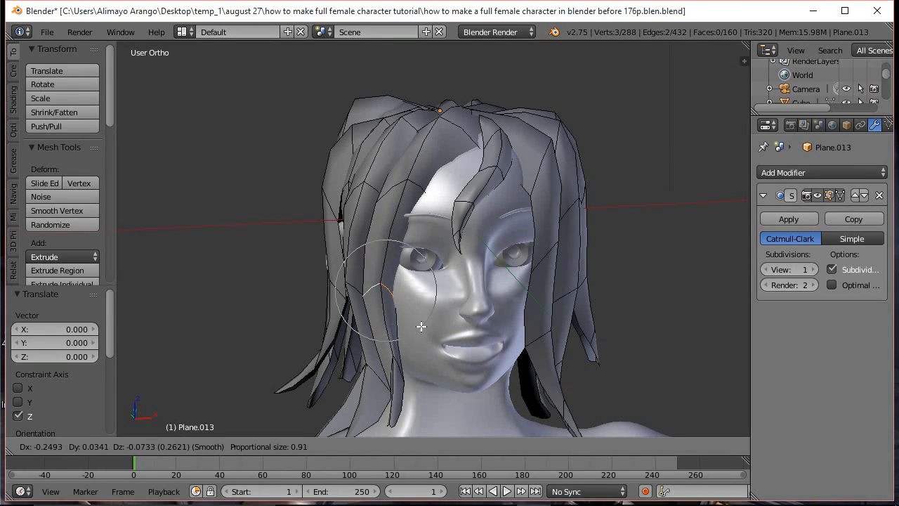
{"action": "scroll", "coordinate": [415, 325], "scroll_direction": "up", "scroll_amount": 4}
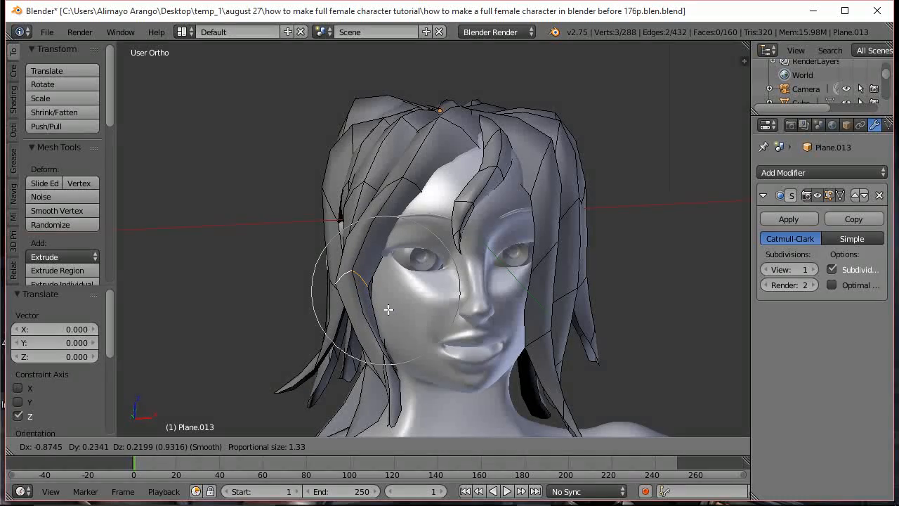
{"action": "left_click", "coordinate": [388, 309]}
Move the face-framing strand's inner edge beside the eye along X by about 0.15 and reduce the proportional editing size to about 0.56.
{"action": "mouse_move", "coordinate": [380, 307]}
{"action": "middle_mouse_down"}
{"action": "mouse_move", "coordinate": [431, 307]}
{"action": "mouse_move", "coordinate": [385, 303]}
{"action": "middle_mouse_up"}
{"action": "right_click", "coordinate": [368, 284]}
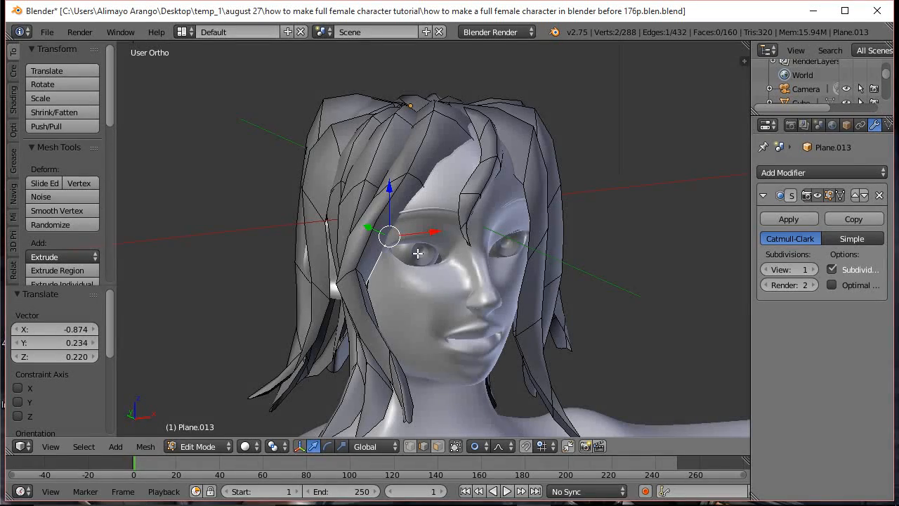
{"action": "middle_click_drag", "start_coordinate": [418, 253], "coordinate": [395, 299]}
{"action": "key", "text": "g"}
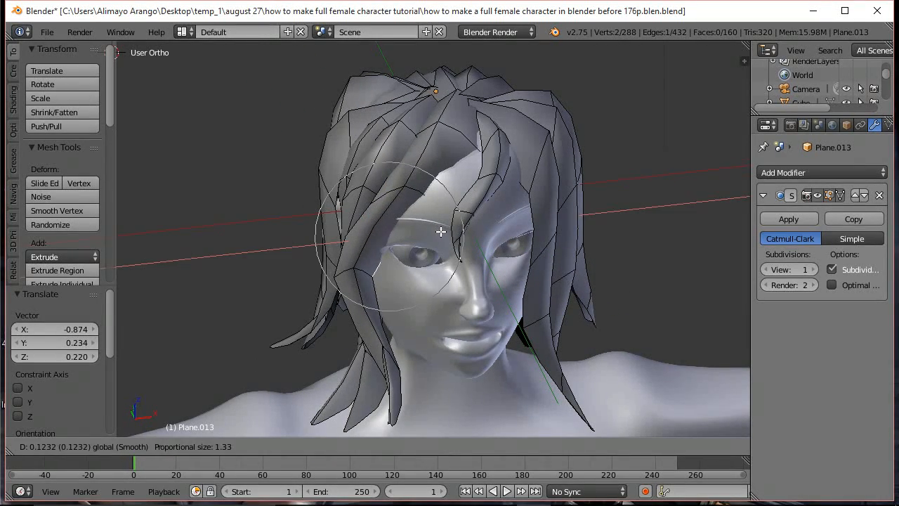
{"action": "key", "text": "x"}
{"action": "left_click", "coordinate": [441, 231]}
{"action": "key", "text": "g"}
{"action": "scroll", "coordinate": [441, 231], "scroll_direction": "up", "scroll_amount": 12}
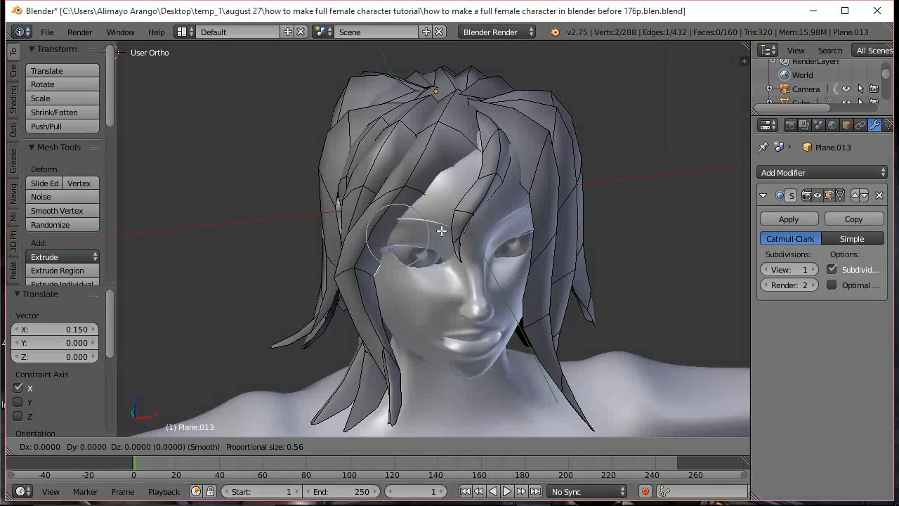
{"action": "left_click", "coordinate": [441, 231]}
Adjust the face-framing strand's middle edge loop along X, finishing with a shift of about -0.28 away from the face.
{"action": "right_click", "coordinate": [372, 290]}
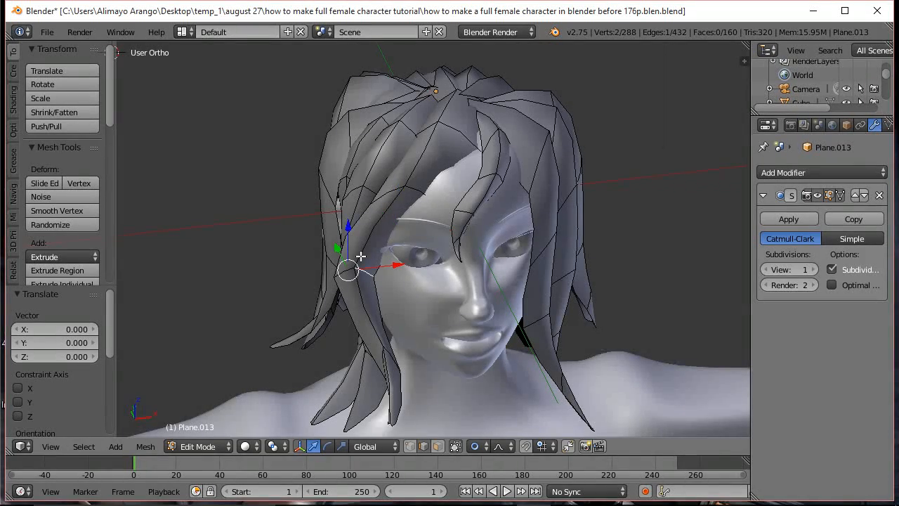
{"action": "middle_click_drag", "start_coordinate": [361, 256], "coordinate": [381, 222]}
{"action": "left_click_drag", "start_coordinate": [387, 275], "coordinate": [400, 266]}
{"action": "middle_click_drag", "start_coordinate": [381, 302], "coordinate": [379, 330]}
{"action": "left_click_drag", "start_coordinate": [399, 299], "coordinate": [381, 292]}
{"action": "right_click", "coordinate": [374, 277], "text": "shift"}
{"action": "left_click_drag", "start_coordinate": [402, 275], "coordinate": [386, 273]}
Move the face-framing strand's upper edge loop beside the forehead by about X -0.60, Y 0.06, Z 0.20.
{"action": "right_click", "coordinate": [403, 201]}
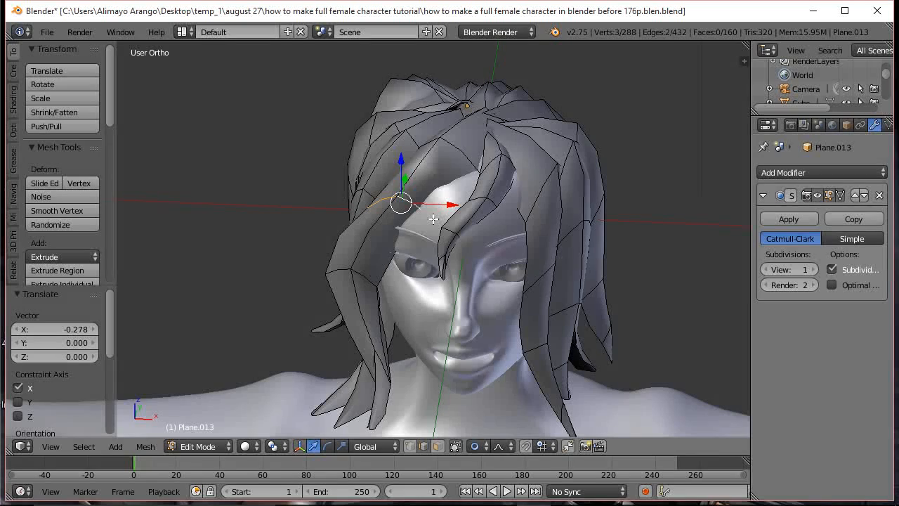
{"action": "key", "text": "g"}
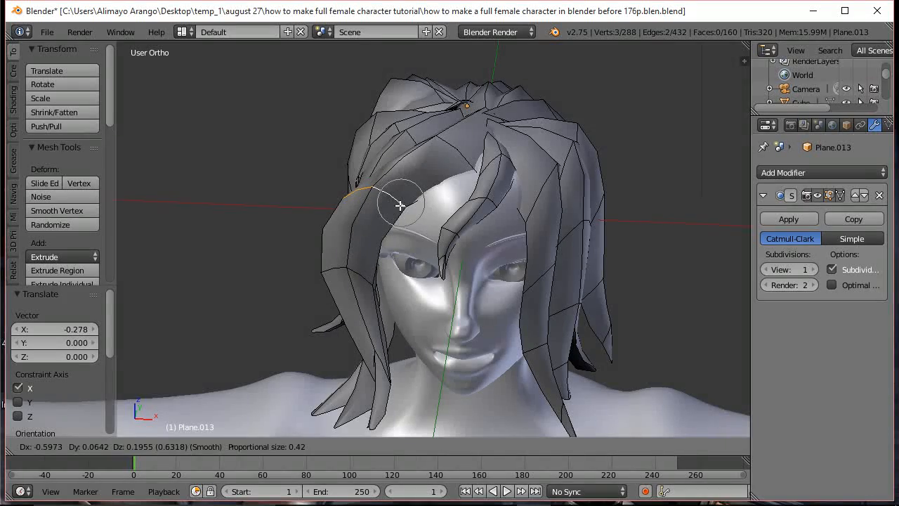
{"action": "left_click", "coordinate": [401, 203]}
{"action": "middle_click_drag", "start_coordinate": [347, 250], "coordinate": [532, 233]}
Widen the face-framing strand by moving its rear edge back along Y in two passes, the last by about 0.43.
{"action": "right_click", "coordinate": [337, 259]}
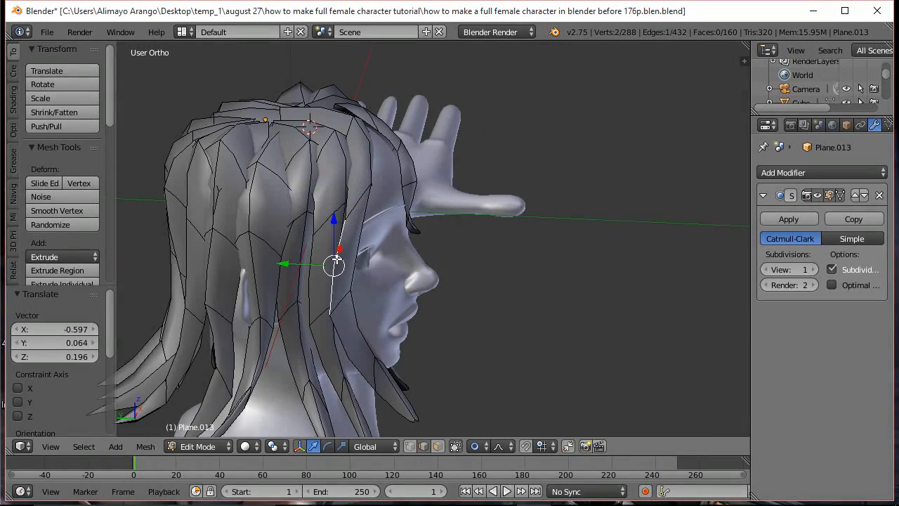
{"action": "middle_click_drag", "start_coordinate": [322, 296], "coordinate": [263, 284]}
{"action": "key", "text": "g"}
{"action": "key", "text": "y"}
{"action": "left_click", "coordinate": [435, 261]}
{"action": "key", "text": "g"}
{"action": "key", "text": "y"}
{"action": "left_click", "coordinate": [414, 273]}
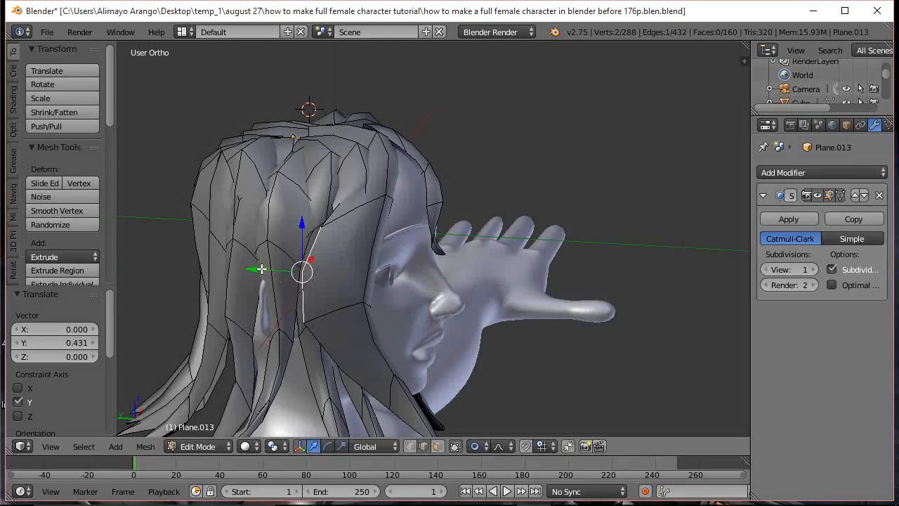
Shift the strand's rear edge forward along Y by about -0.30 and nudge it along X by about -0.01.
{"action": "key", "text": "g"}
{"action": "key", "text": "y"}
{"action": "left_click", "coordinate": [275, 262]}
{"action": "middle_click_drag", "start_coordinate": [299, 309], "coordinate": [349, 267]}
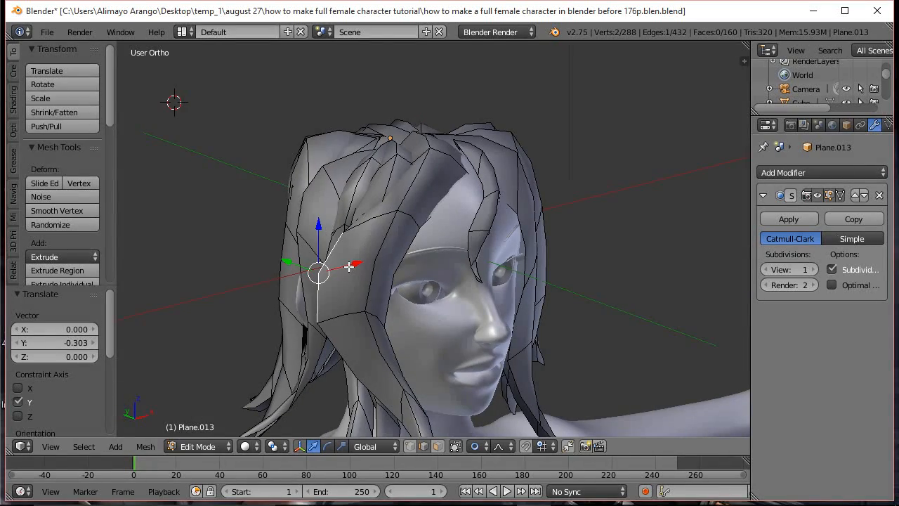
{"action": "key", "text": "g"}
{"action": "key", "text": "x"}
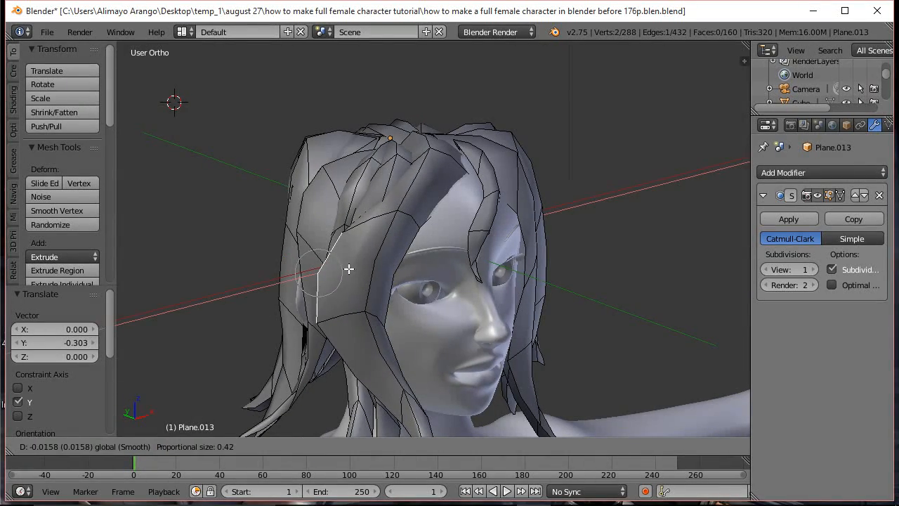
{"action": "left_click", "coordinate": [349, 269]}
{"action": "middle_click_drag", "start_coordinate": [294, 322], "coordinate": [459, 310]}
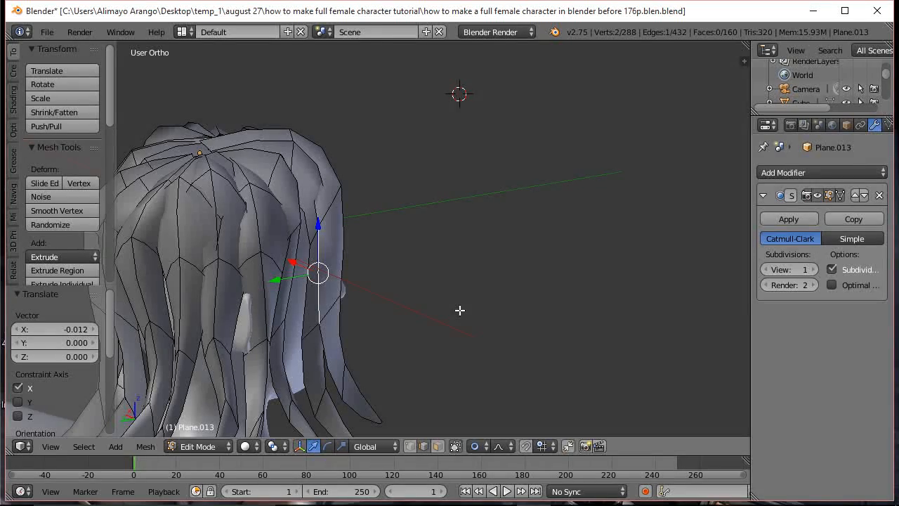
Move the rear edge of the face-framing strand inward along X by about 0.13.
{"action": "key", "text": "g"}
{"action": "left_click", "coordinate": [459, 309]}
{"action": "middle_click_drag", "start_coordinate": [283, 323], "coordinate": [285, 281]}
{"action": "key", "text": "g"}
{"action": "key", "text": "x"}
{"action": "left_click", "coordinate": [281, 271]}
{"action": "middle_click_drag", "start_coordinate": [460, 259], "coordinate": [159, 319]}
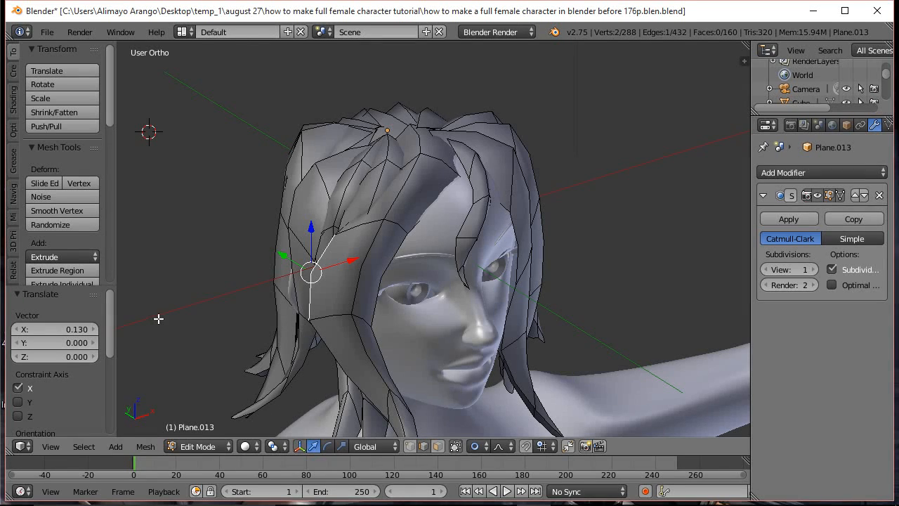
Move the lower edge loop of the face-framing strand back toward the neck by about X -0.92, Y 0.60, Z -0.09.
{"action": "right_click", "coordinate": [388, 405], "text": "shift"}
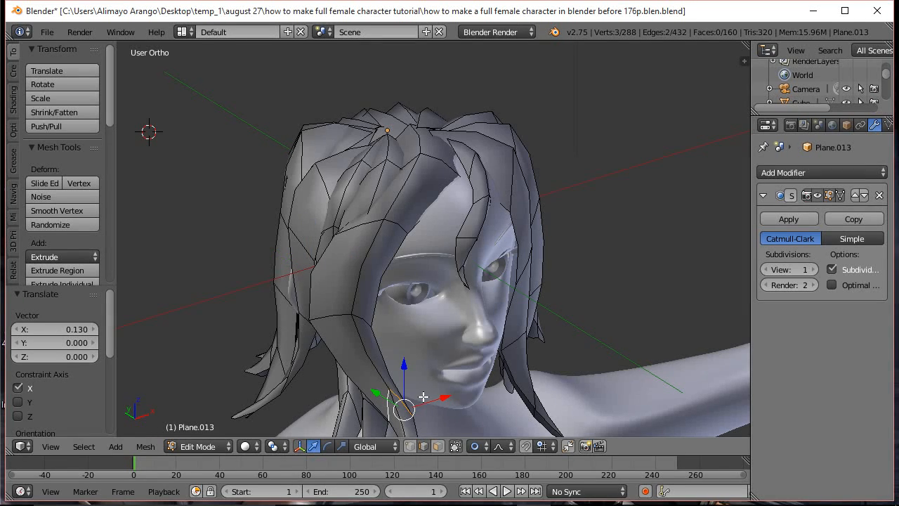
{"action": "key", "text": "g"}
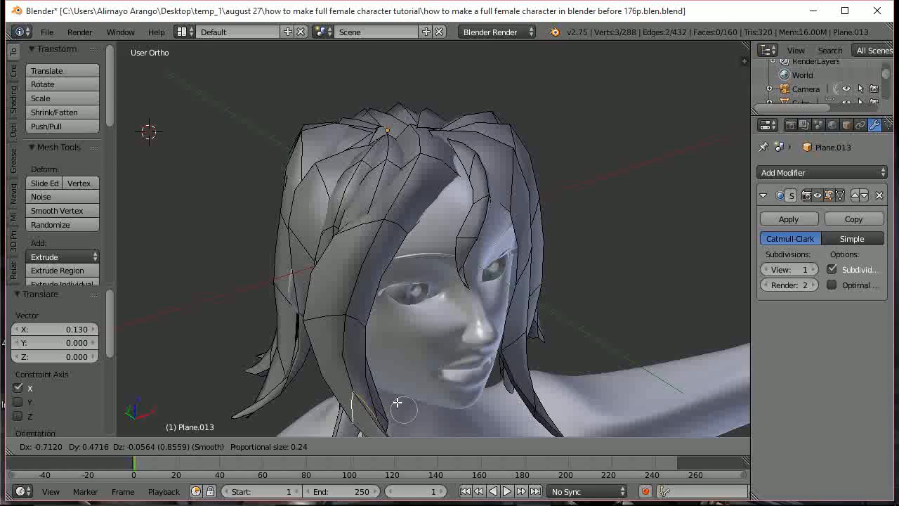
{"action": "left_click", "coordinate": [385, 407]}
{"action": "scroll", "coordinate": [466, 378], "scroll_direction": "down", "scroll_amount": 2}
{"action": "middle_click_drag", "start_coordinate": [411, 381], "coordinate": [355, 360]}
Raise the face-framing strand's edge above the forehead by about Z 0.21, then adjust its position along one axis.
{"action": "right_click", "coordinate": [411, 230]}
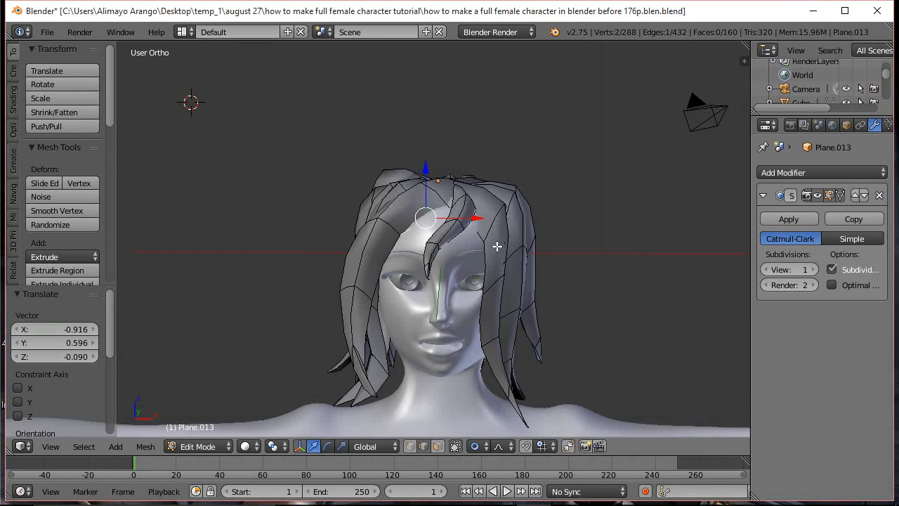
{"action": "key", "text": "g"}
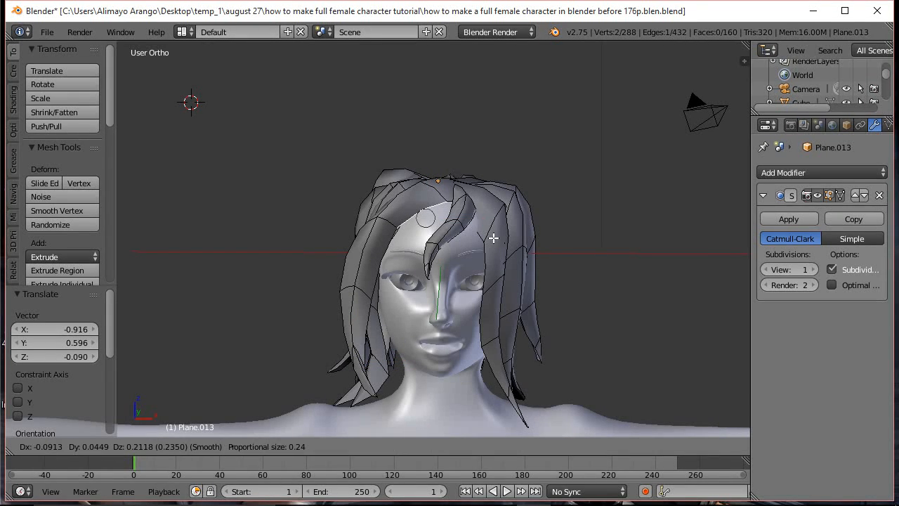
{"action": "left_click", "coordinate": [496, 237]}
{"action": "middle_click_drag", "start_coordinate": [498, 215], "coordinate": [453, 246]}
{"action": "left_click_drag", "start_coordinate": [444, 181], "coordinate": [436, 190]}
Raise the upper edge of the strand above the character's left brow along Z by about 0.51.
{"action": "middle_click_drag", "start_coordinate": [464, 347], "coordinate": [473, 235]}
{"action": "right_click", "coordinate": [473, 236]}
{"action": "left_click_drag", "start_coordinate": [465, 192], "coordinate": [459, 175]}
{"action": "middle_click_drag", "start_coordinate": [491, 180], "coordinate": [517, 234]}
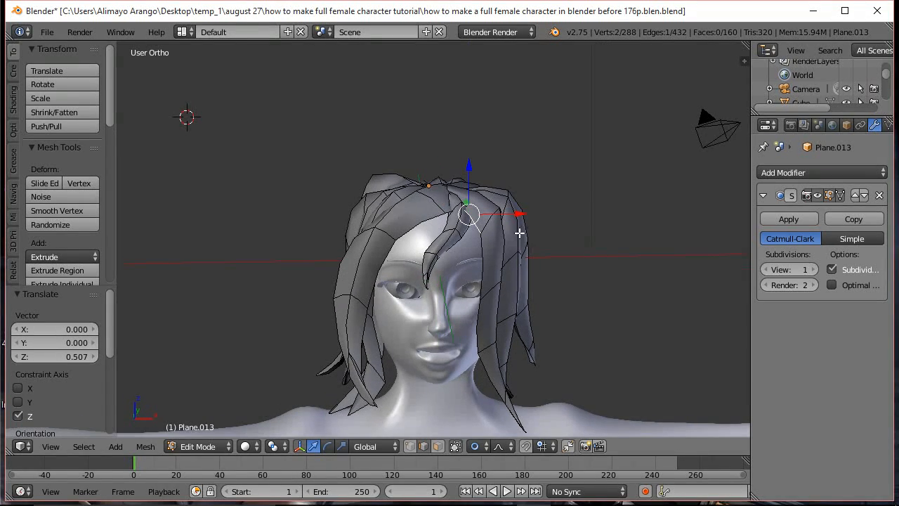
Move the edge of the left front strand beside the cheek by about X -0.13, Y -0.01, Z -0.05.
{"action": "right_click", "coordinate": [492, 343], "text": "shift"}
{"action": "key", "text": "g"}
{"action": "left_click", "coordinate": [582, 345]}
{"action": "middle_click_drag", "start_coordinate": [600, 320], "coordinate": [513, 320]}
Move the edge loop of the left side strand at cheek level back by about X 0.02, Y 0.45, Z 0.02.
{"action": "right_click", "coordinate": [503, 322], "text": "shift"}
{"action": "right_click", "coordinate": [502, 322], "text": "shift"}
{"action": "middle_click_drag", "start_coordinate": [589, 309], "coordinate": [508, 340]}
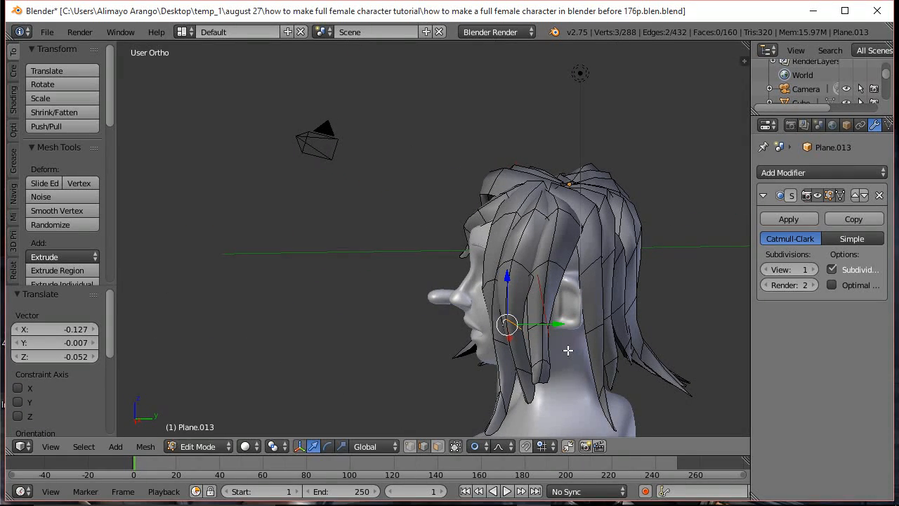
{"action": "key", "text": "g"}
{"action": "scroll", "coordinate": [585, 349], "scroll_direction": "down", "scroll_amount": 3}
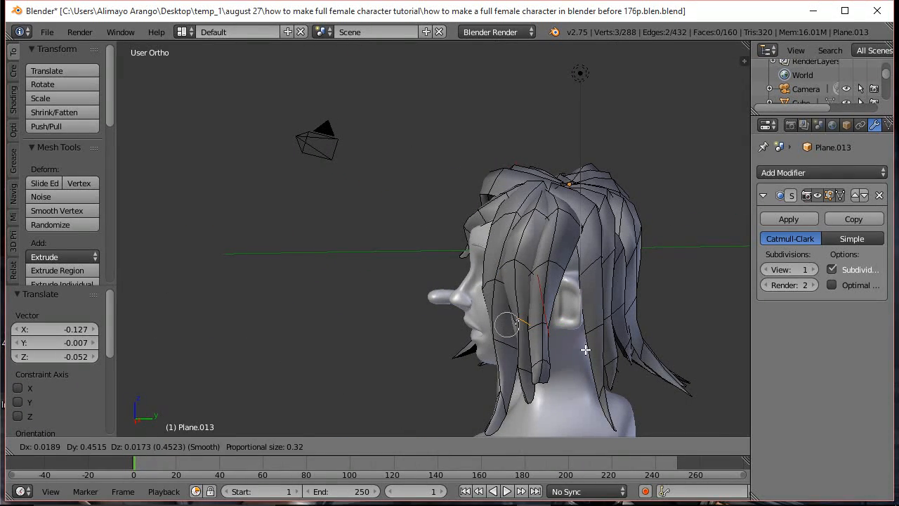
{"action": "left_click", "coordinate": [585, 349]}
{"action": "middle_click_drag", "start_coordinate": [586, 355], "coordinate": [549, 292]}
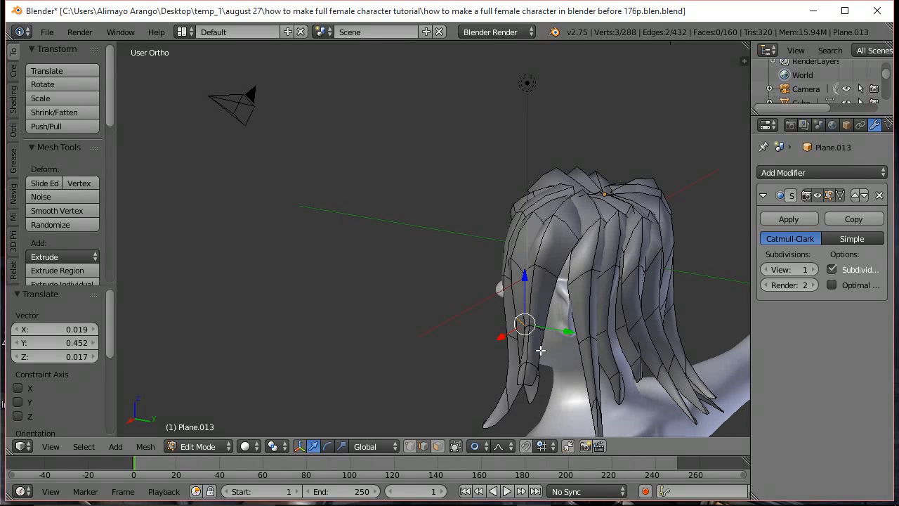
Move the neighbouring strand's lower edge loop toward the gap at the ear by about X -0.26, Y 0.52, Z -0.08.
{"action": "scroll", "coordinate": [540, 350], "scroll_direction": "up", "scroll_amount": 2}
{"action": "right_click", "coordinate": [608, 372], "text": "alt"}
{"action": "key", "text": "g"}
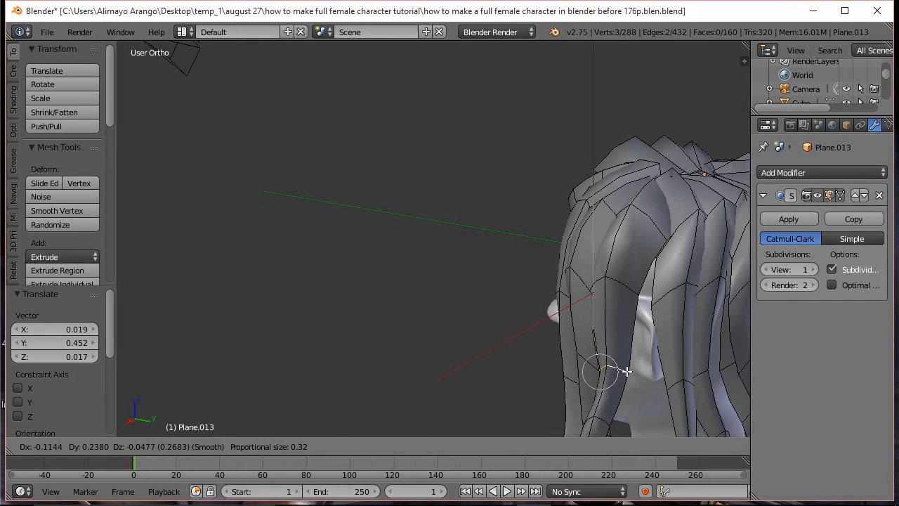
{"action": "left_click", "coordinate": [643, 373]}
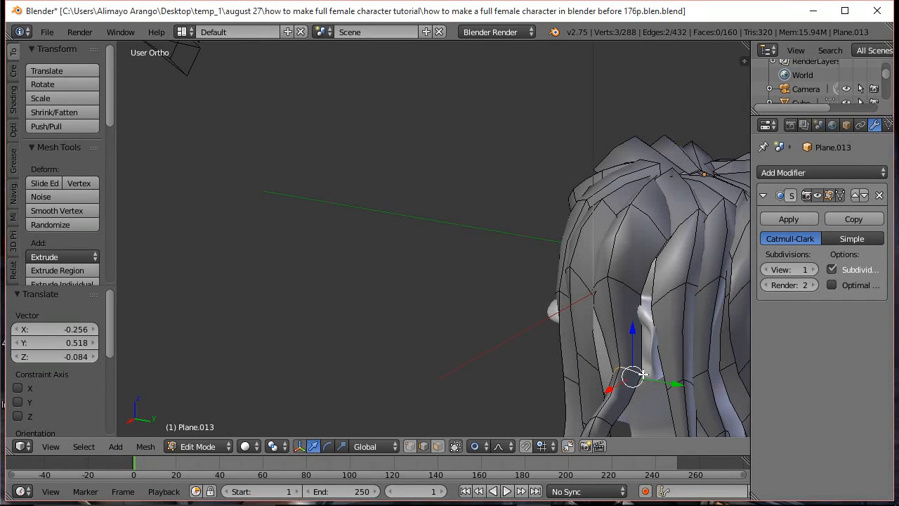
{"action": "scroll", "coordinate": [653, 339], "scroll_direction": "down", "scroll_amount": 3}
{"action": "middle_click_drag", "start_coordinate": [665, 338], "coordinate": [480, 271]}
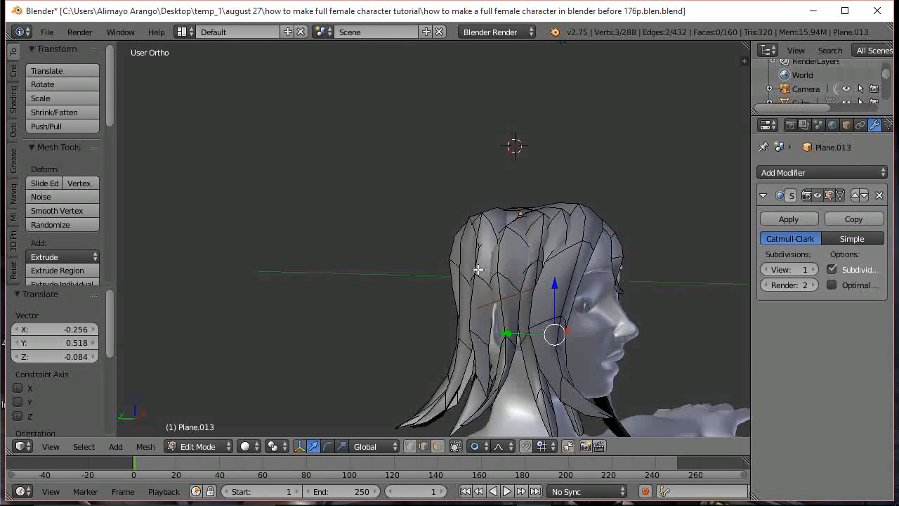
Lower the edge loop at the back of the crown by about X 0.01, Y -0.20, Z -0.43.
{"action": "right_click", "coordinate": [470, 225]}
{"action": "right_click", "coordinate": [468, 229]}
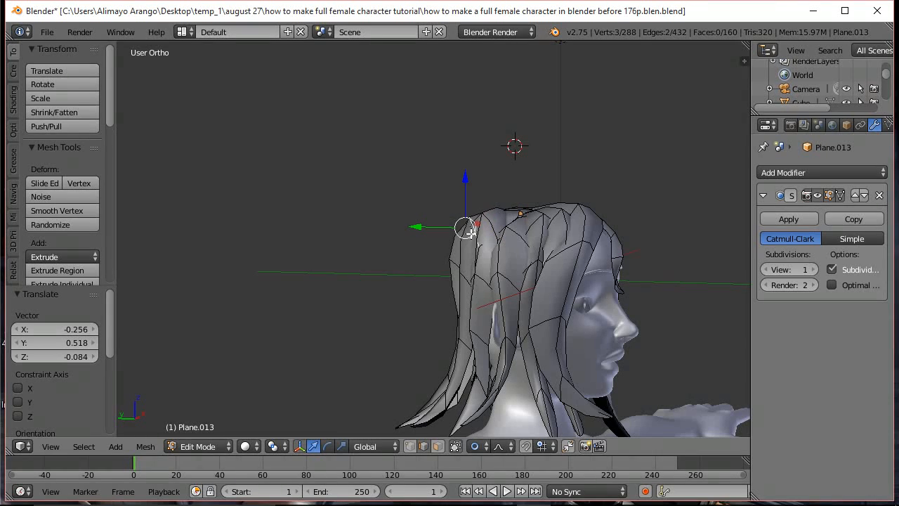
{"action": "key", "text": "g"}
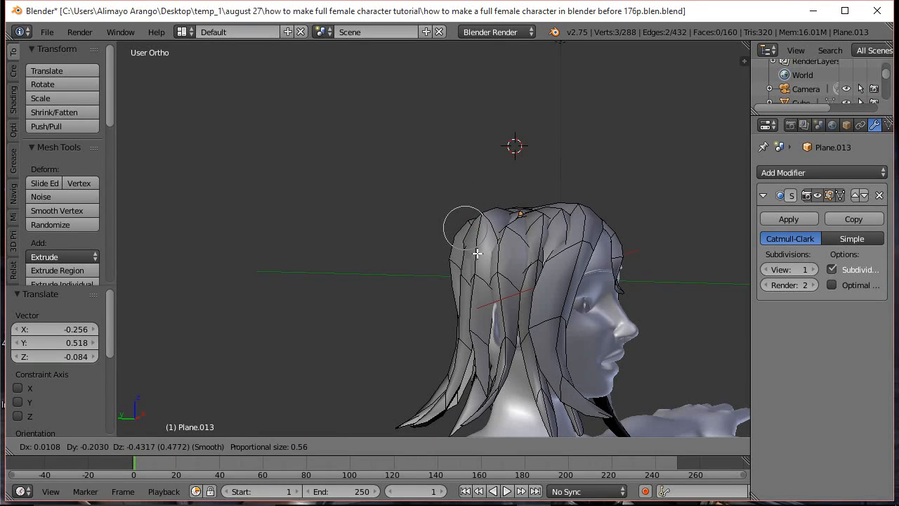
{"action": "left_click", "coordinate": [478, 242]}
Move the next strand's edge loop at the crown down and forward by about X 0.04, Y -0.25, Z -0.23.
{"action": "right_click", "coordinate": [489, 224]}
{"action": "key", "text": "g"}
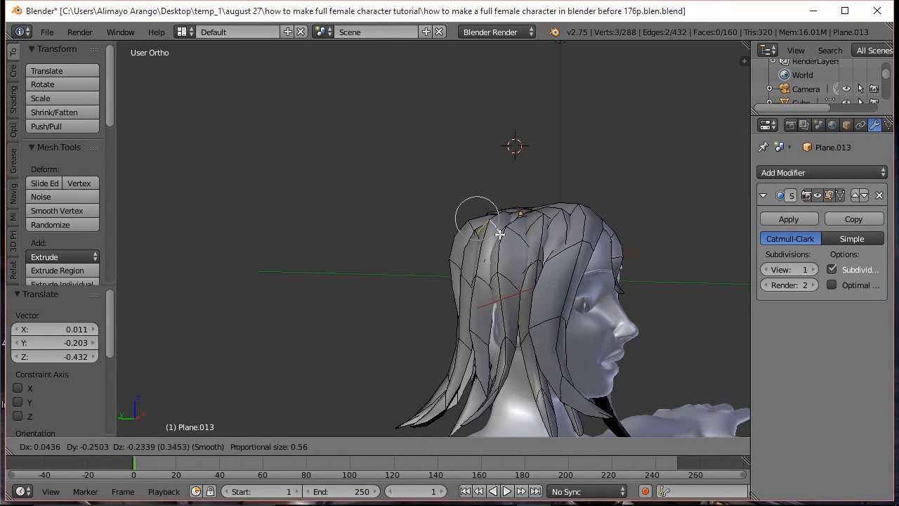
{"action": "left_click", "coordinate": [503, 235]}
{"action": "middle_click_drag", "start_coordinate": [526, 246], "coordinate": [386, 243]}
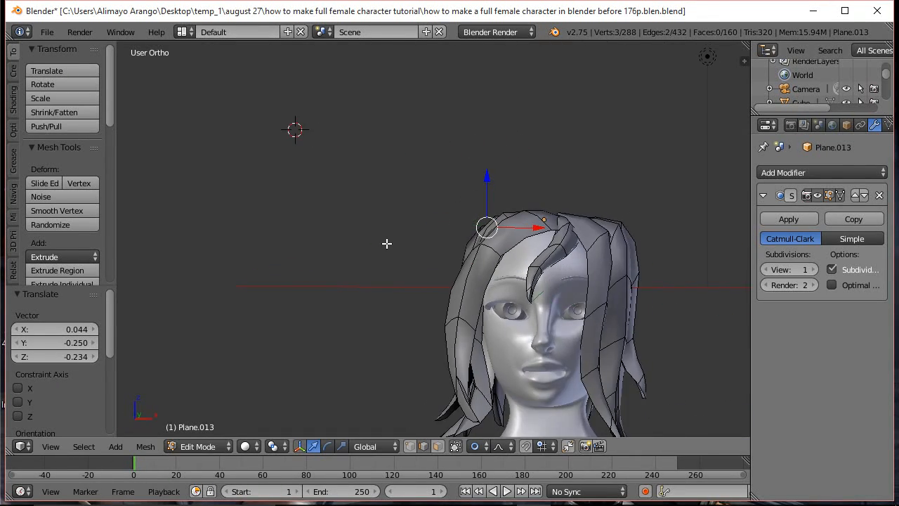
{"action": "scroll", "coordinate": [569, 258], "scroll_direction": "down", "scroll_amount": 1}
{"action": "middle_click_drag", "start_coordinate": [492, 272], "coordinate": [497, 298]}
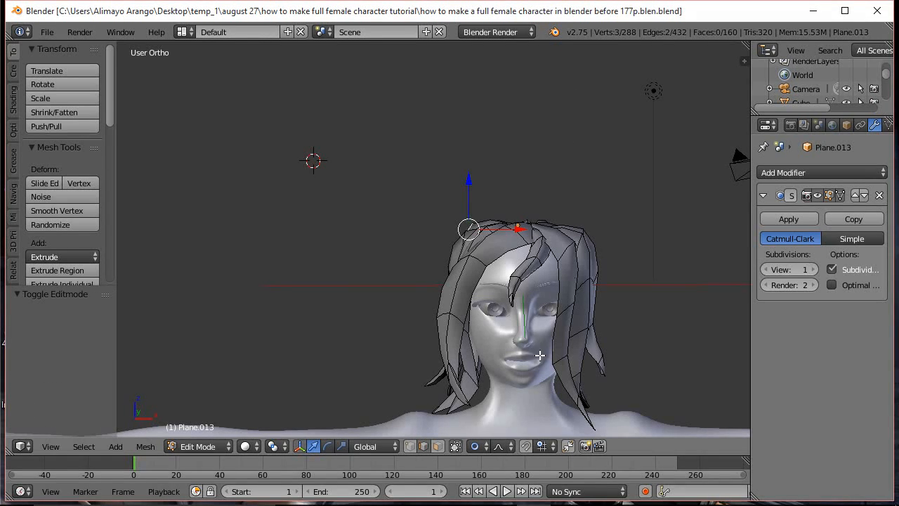
Pull two upper edges of the left front strands inward and down, by about X -0.28, Z -0.21 and X -0.30, Z -0.23.
{"action": "right_click", "coordinate": [566, 246], "text": "shift"}
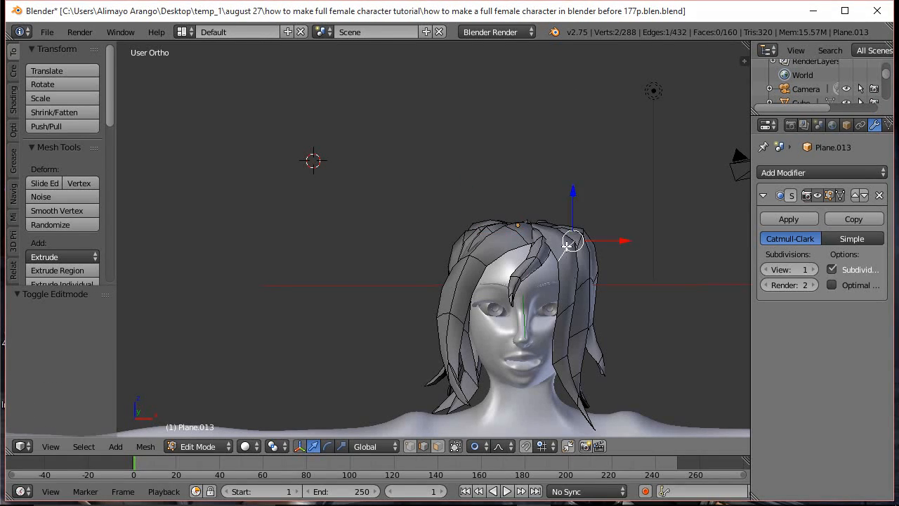
{"action": "key", "text": "g"}
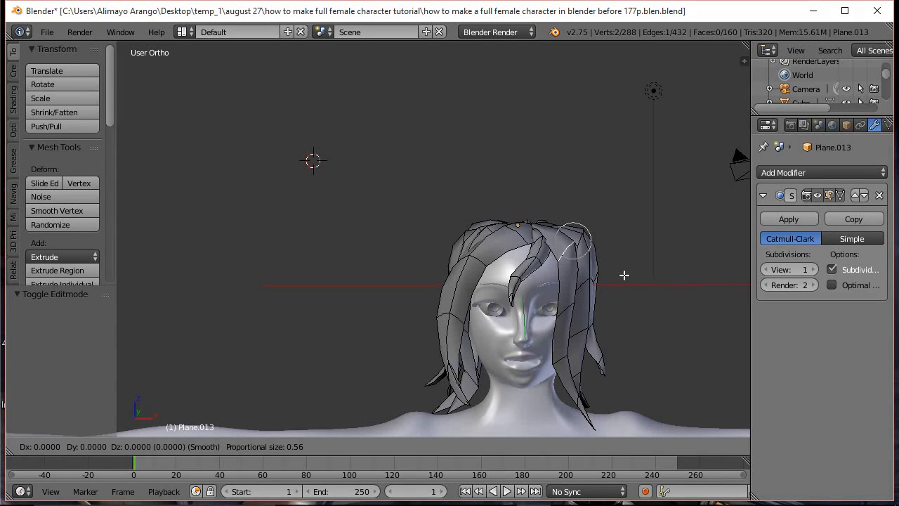
{"action": "left_click", "coordinate": [609, 264]}
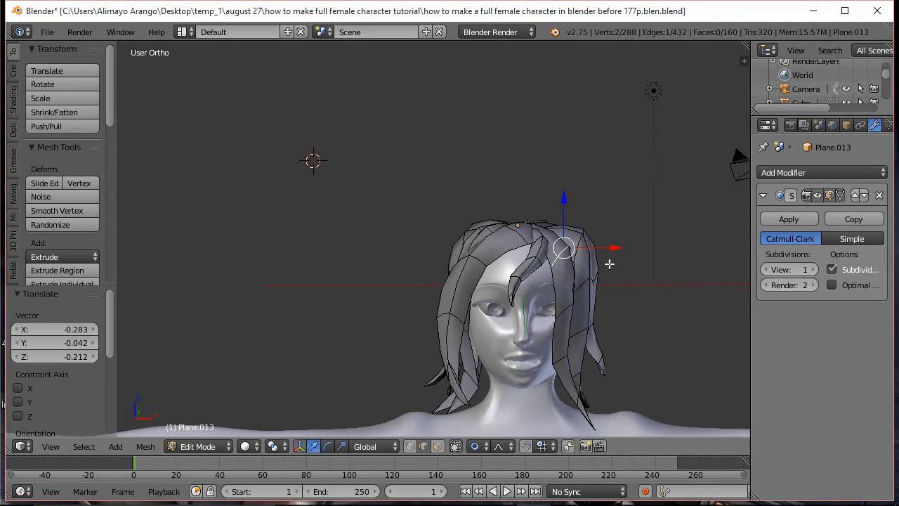
{"action": "right_click", "coordinate": [582, 238]}
{"action": "key", "text": "g"}
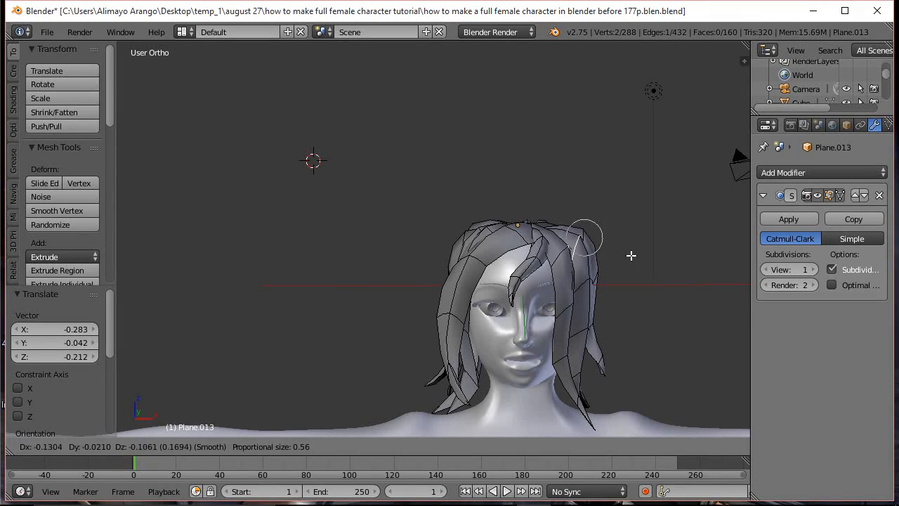
{"action": "left_click", "coordinate": [625, 260]}
Move the outer edge near the left top of the hair by about X -0.26, Y -0.04, Z -0.18.
{"action": "right_click", "coordinate": [587, 230]}
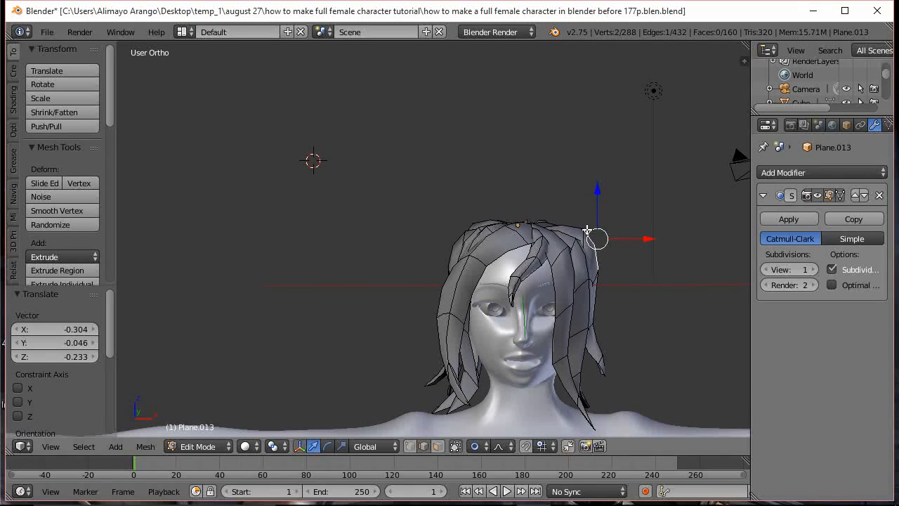
{"action": "right_click", "coordinate": [582, 236]}
{"action": "scroll", "coordinate": [589, 245], "scroll_direction": "up", "scroll_amount": 3}
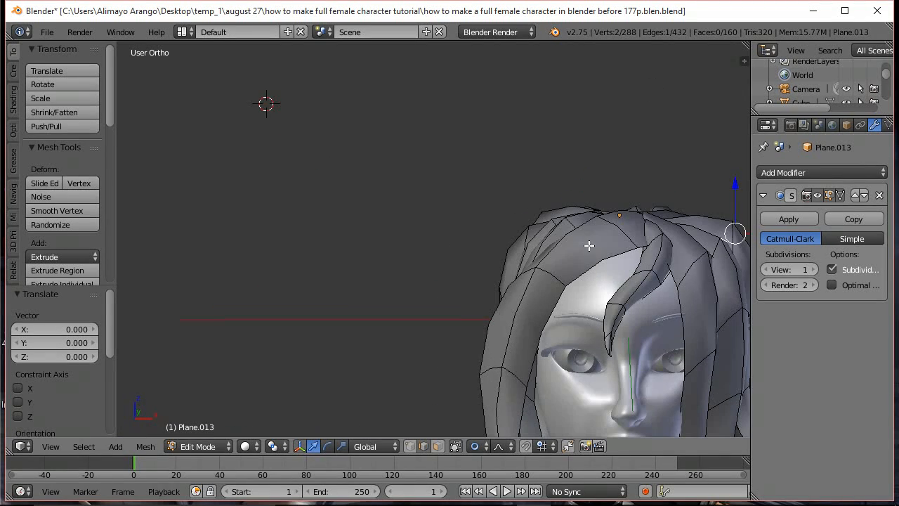
{"action": "key", "text": "g"}
{"action": "left_click", "coordinate": [717, 265]}
{"action": "scroll", "coordinate": [712, 262], "scroll_direction": "down", "scroll_amount": 2}
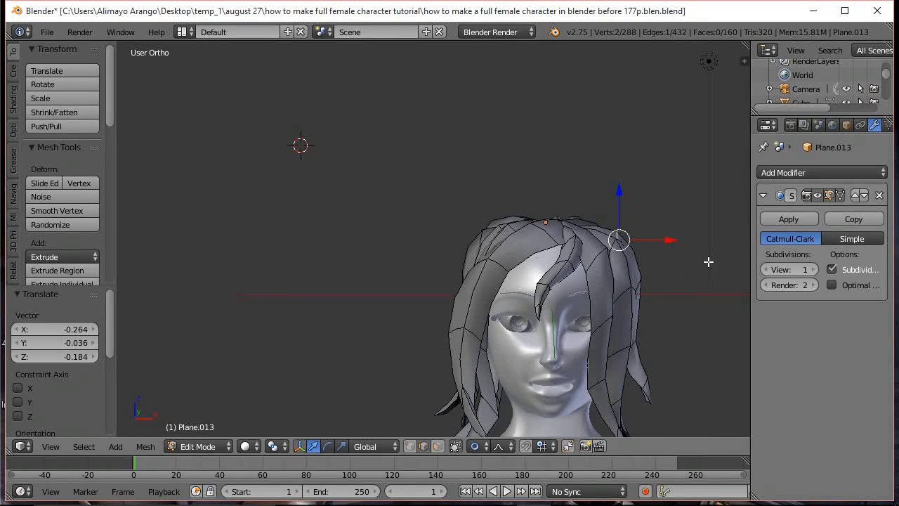
Shift the inner edge of the left face-framing strand beside the mouth along X by about 0.02.
{"action": "scroll", "coordinate": [653, 297], "scroll_direction": "down", "scroll_amount": 1}
{"action": "right_click", "coordinate": [555, 343]}
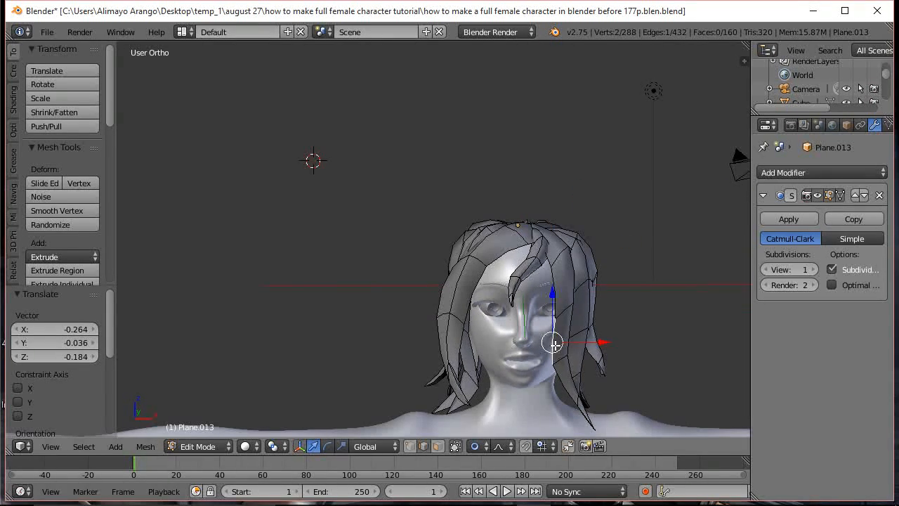
{"action": "key", "text": "g"}
{"action": "key", "text": "x"}
{"action": "left_click", "coordinate": [601, 346]}
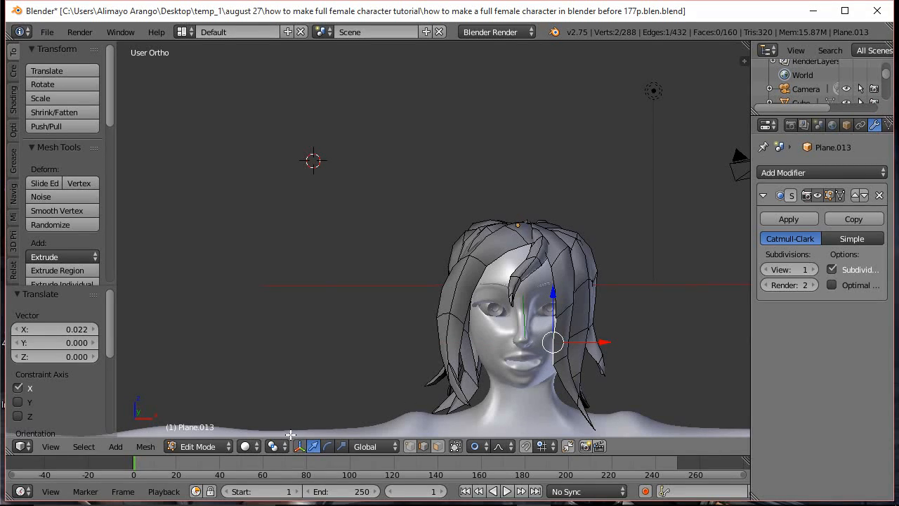
Raise the hair's viewport subdivision level to 2 and switch the object to Sculpt Mode.
{"action": "left_click", "coordinate": [813, 271]}
{"action": "left_click", "coordinate": [211, 446]}
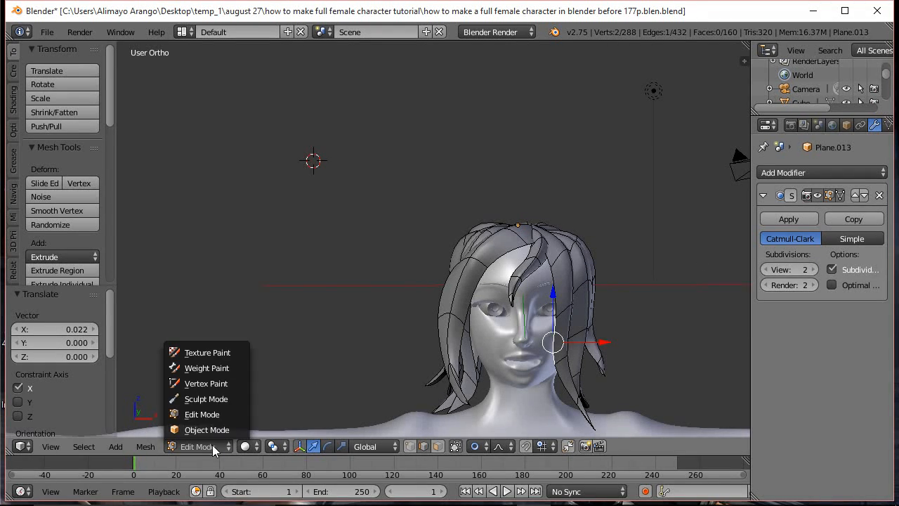
{"action": "left_click", "coordinate": [210, 399]}
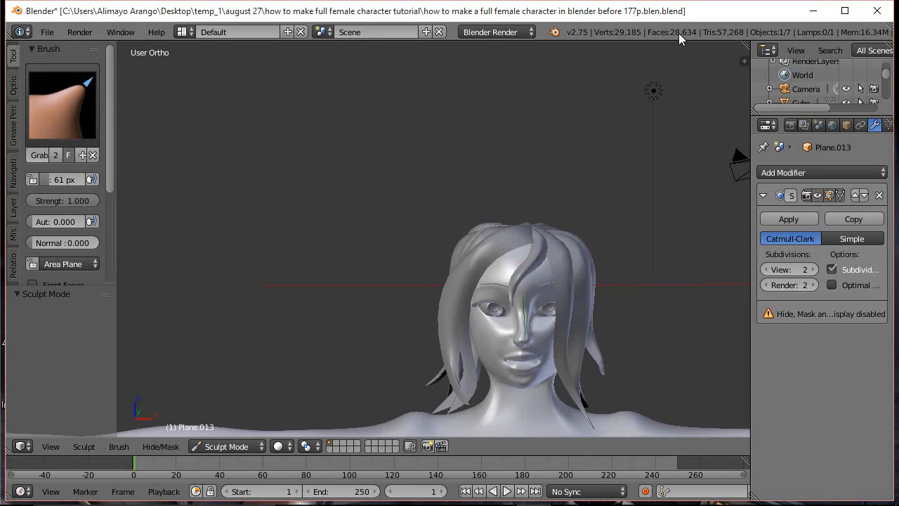
Choose the Inflate sculpting brush and set its radius to about 91 px.
{"action": "mouse_move", "coordinate": [676, 213]}
{"action": "middle_mouse_down"}
{"action": "mouse_move", "coordinate": [601, 247]}
{"action": "mouse_move", "coordinate": [546, 246]}
{"action": "mouse_move", "coordinate": [554, 225]}
{"action": "middle_mouse_up"}
{"action": "left_click", "coordinate": [82, 121]}
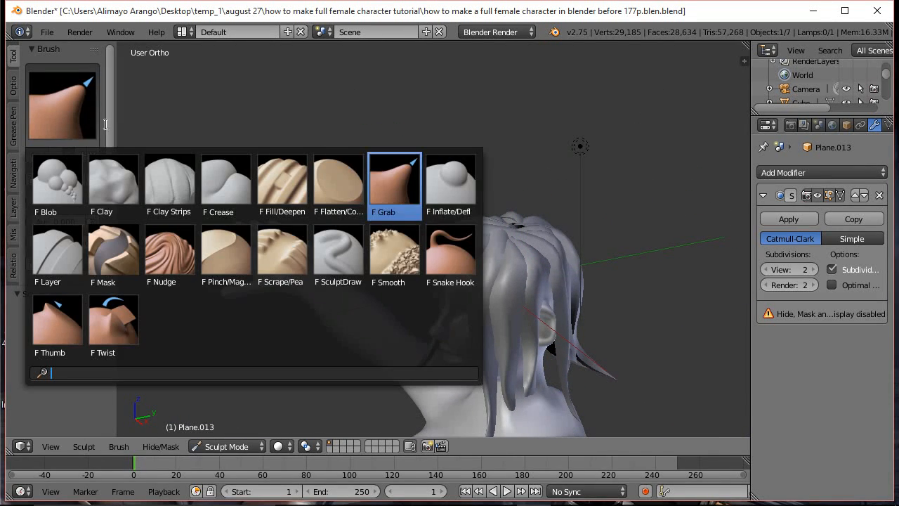
{"action": "left_click", "coordinate": [452, 186]}
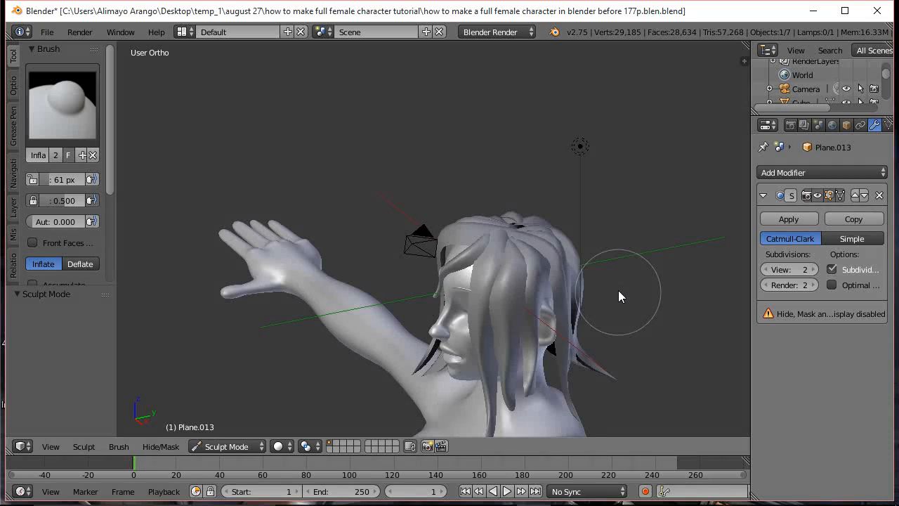
{"action": "scroll", "coordinate": [618, 290], "scroll_direction": "down", "scroll_amount": 4}
{"action": "key", "text": "f"}
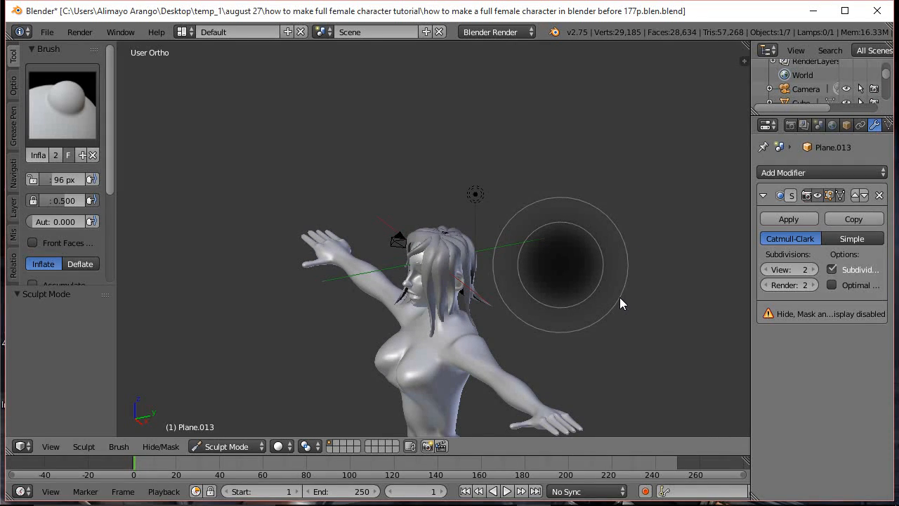
{"action": "left_click", "coordinate": [615, 297]}
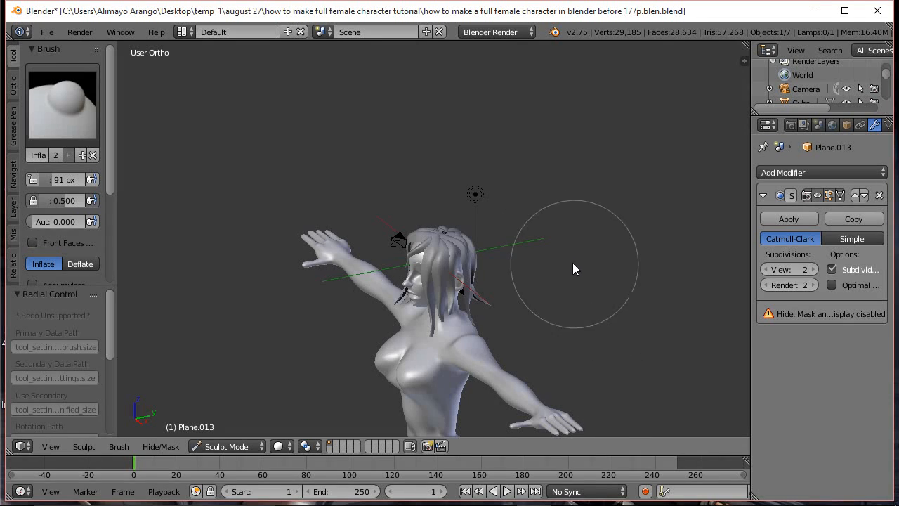
{"action": "scroll", "coordinate": [572, 267], "scroll_direction": "up", "scroll_amount": 1}
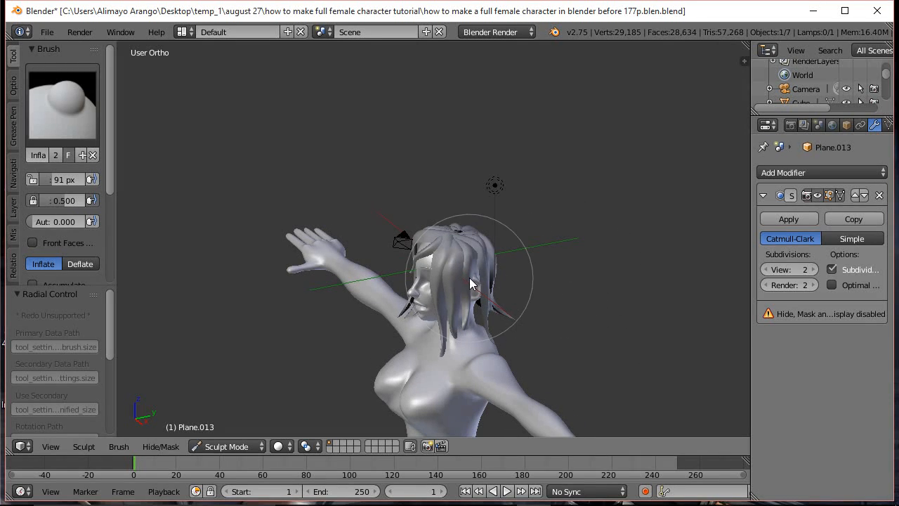
{"action": "mouse_move", "coordinate": [460, 227]}
{"action": "middle_mouse_down"}
{"action": "mouse_move", "coordinate": [546, 295]}
{"action": "mouse_move", "coordinate": [463, 279]}
{"action": "mouse_move", "coordinate": [475, 295]}
{"action": "mouse_move", "coordinate": [456, 305]}
{"action": "mouse_move", "coordinate": [476, 328]}
{"action": "mouse_move", "coordinate": [460, 287]}
{"action": "mouse_move", "coordinate": [472, 289]}
{"action": "middle_mouse_up"}
{"action": "middle_click_drag", "start_coordinate": [525, 271], "coordinate": [485, 272]}
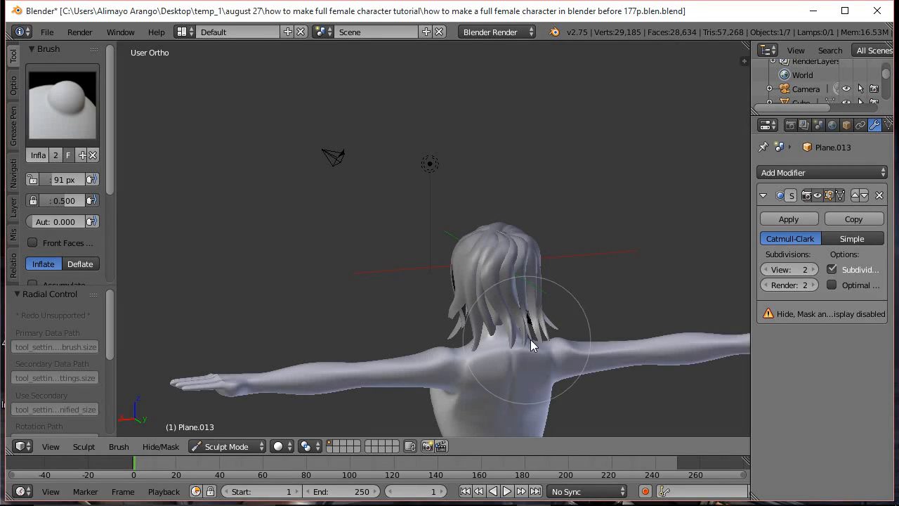
{"action": "middle_click_drag", "start_coordinate": [566, 278], "coordinate": [505, 340]}
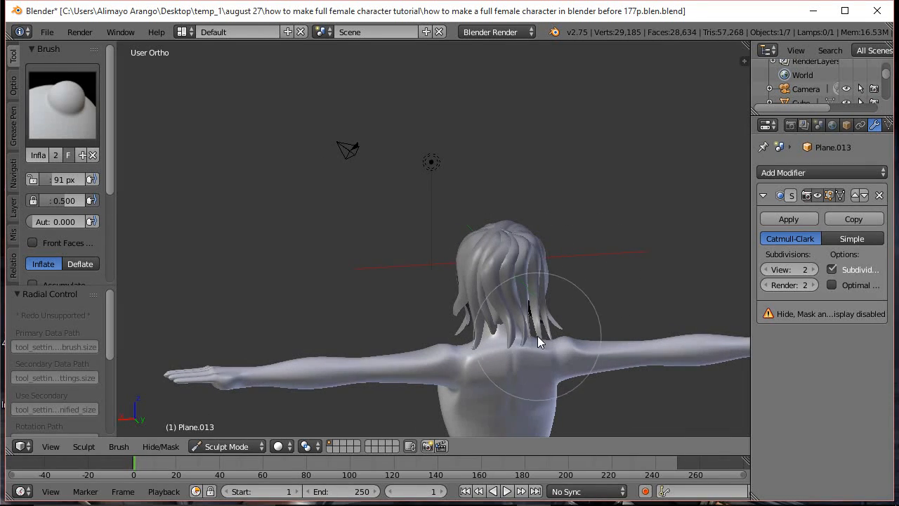
{"action": "mouse_move", "coordinate": [586, 267]}
{"action": "middle_mouse_down"}
{"action": "mouse_move", "coordinate": [453, 285]}
{"action": "mouse_move", "coordinate": [551, 278]}
{"action": "middle_mouse_up"}
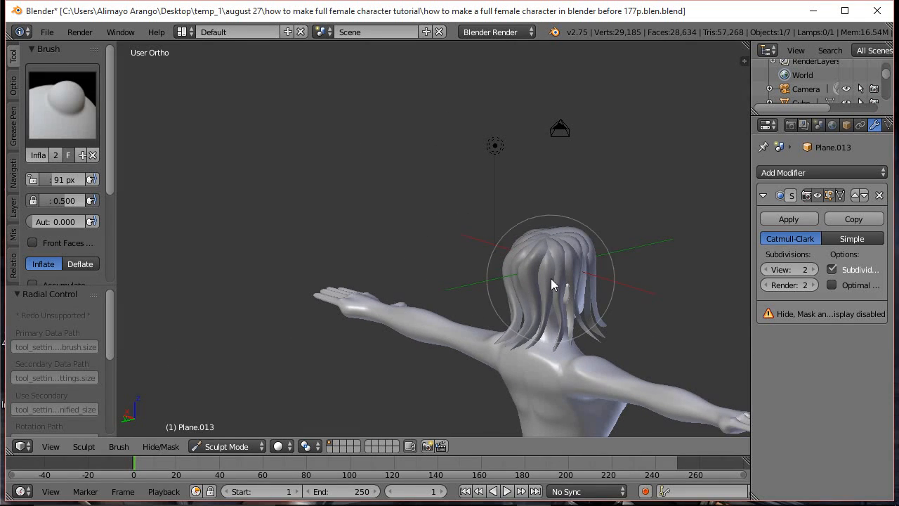
Inflate the top of the front hair strands above the forehead with the Inflate brush.
{"action": "mouse_move", "coordinate": [620, 280]}
{"action": "middle_mouse_down"}
{"action": "mouse_move", "coordinate": [490, 291]}
{"action": "mouse_move", "coordinate": [484, 316]}
{"action": "middle_mouse_up"}
{"action": "mouse_move", "coordinate": [595, 219]}
{"action": "middle_mouse_down"}
{"action": "mouse_move", "coordinate": [622, 278]}
{"action": "mouse_move", "coordinate": [576, 247]}
{"action": "mouse_move", "coordinate": [524, 238]}
{"action": "mouse_move", "coordinate": [627, 275]}
{"action": "middle_mouse_up"}
{"action": "scroll", "coordinate": [628, 272], "scroll_direction": "up", "scroll_amount": 2}
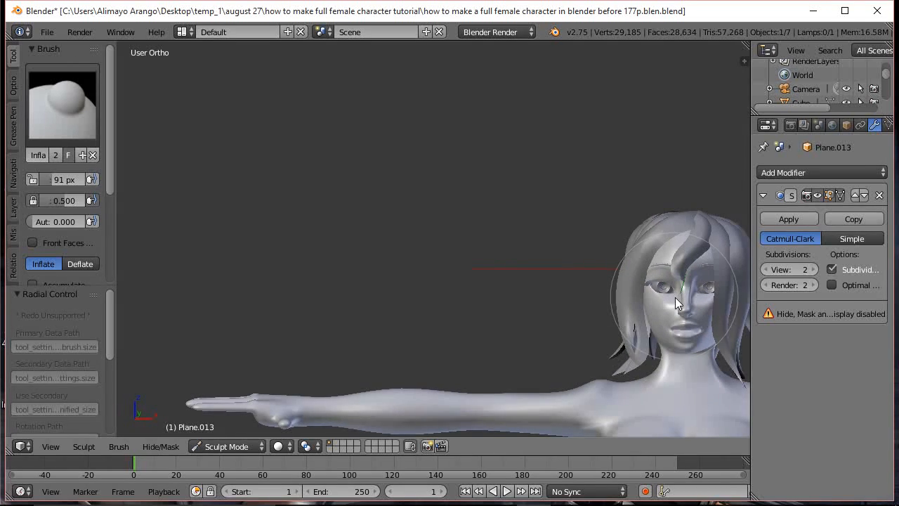
{"action": "middle_click_drag", "start_coordinate": [663, 309], "coordinate": [454, 244], "text": "shift"}
{"action": "scroll", "coordinate": [454, 244], "scroll_direction": "up", "scroll_amount": 3}
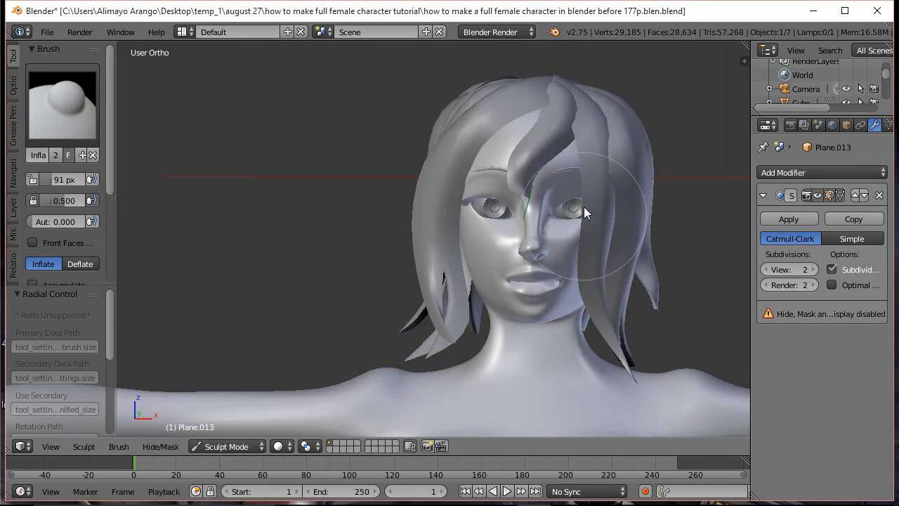
{"action": "scroll", "coordinate": [621, 137], "scroll_direction": "down", "scroll_amount": 2}
{"action": "middle_click_drag", "start_coordinate": [624, 118], "coordinate": [595, 181]}
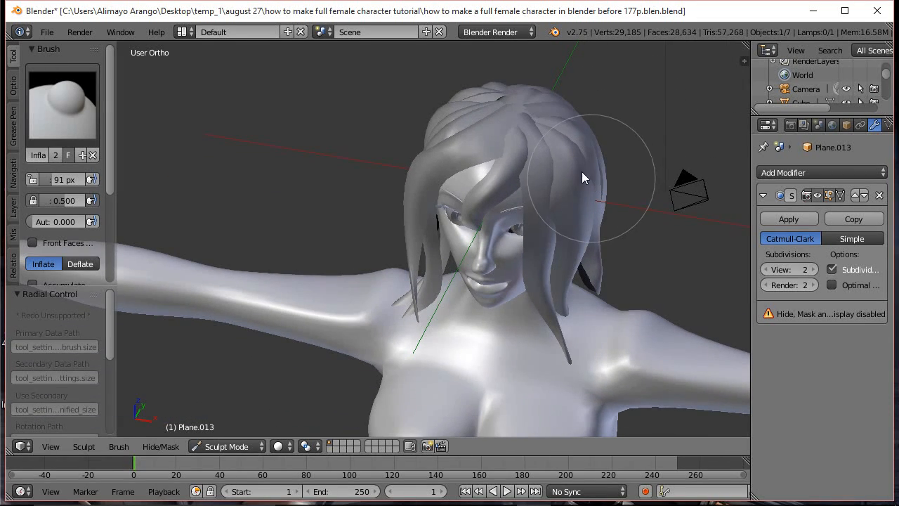
{"action": "left_click_drag", "start_coordinate": [518, 125], "coordinate": [502, 146]}
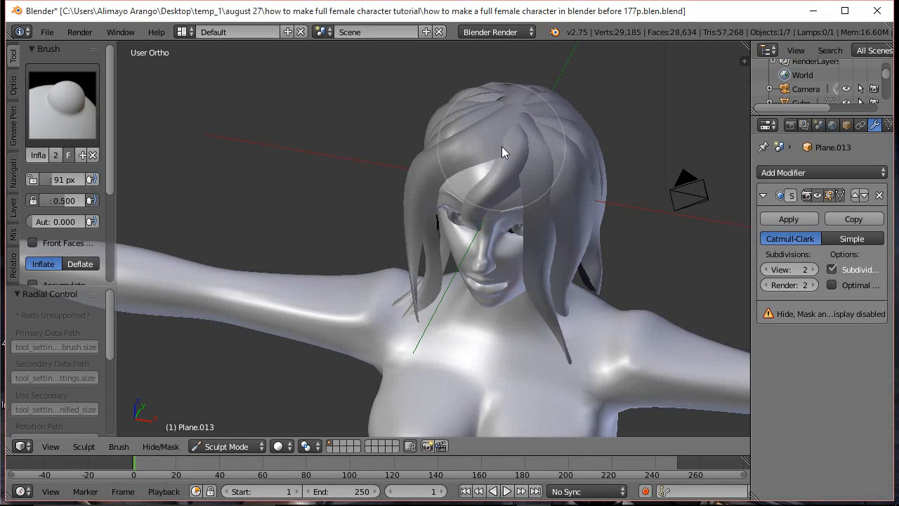
{"action": "middle_click_drag", "start_coordinate": [536, 153], "coordinate": [598, 128]}
{"action": "middle_click_drag", "start_coordinate": [594, 194], "coordinate": [608, 245]}
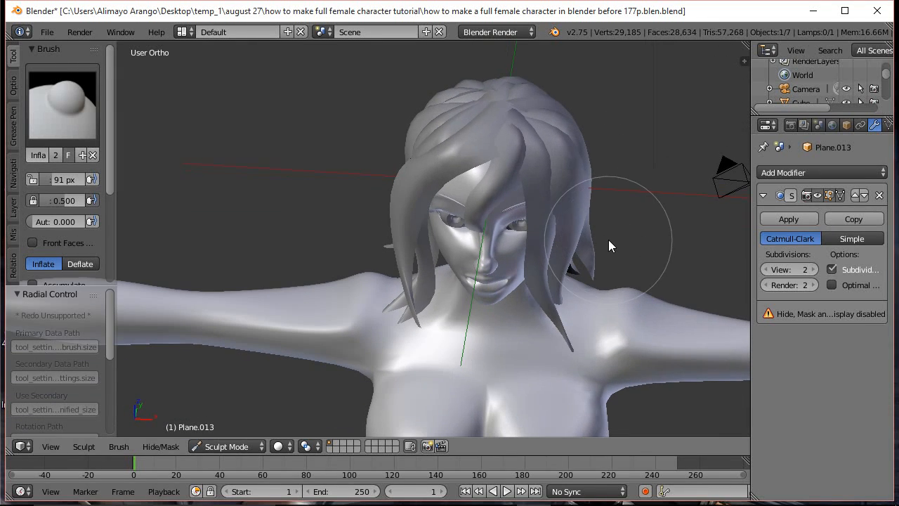
{"action": "left_click", "coordinate": [468, 142]}
{"action": "middle_click_drag", "start_coordinate": [656, 200], "coordinate": [556, 119]}
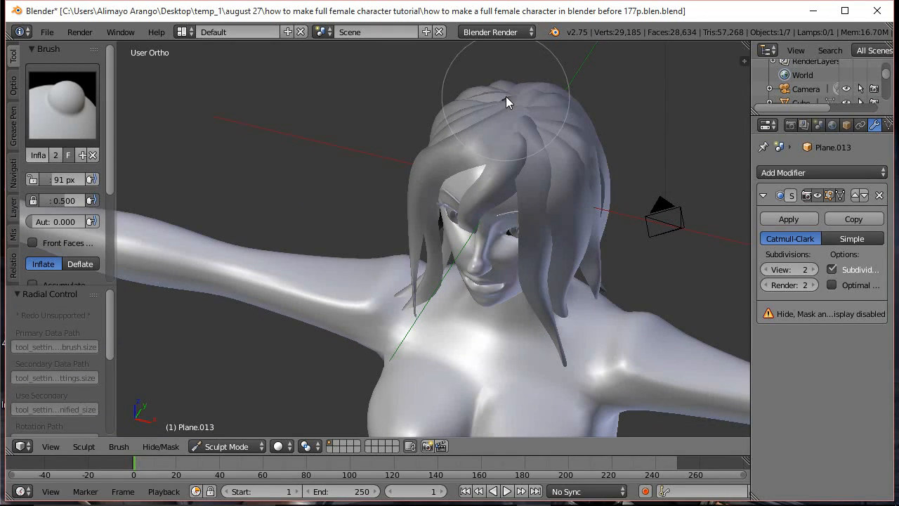
Save the file as "how to make a full female character in blender before 178p.blen.blend".
{"action": "scroll", "coordinate": [618, 217], "scroll_direction": "down", "scroll_amount": 2}
{"action": "middle_click_drag", "start_coordinate": [547, 274], "coordinate": [584, 212]}
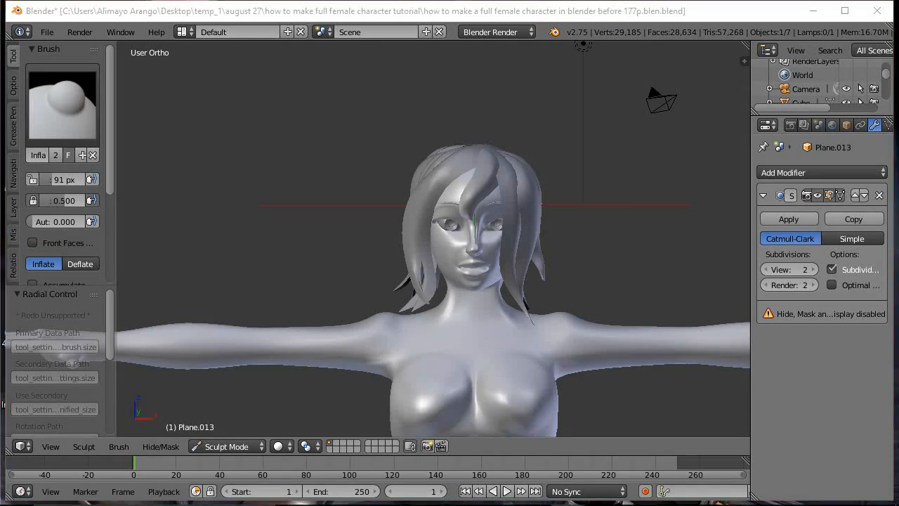
{"action": "left_click", "coordinate": [552, 107]}
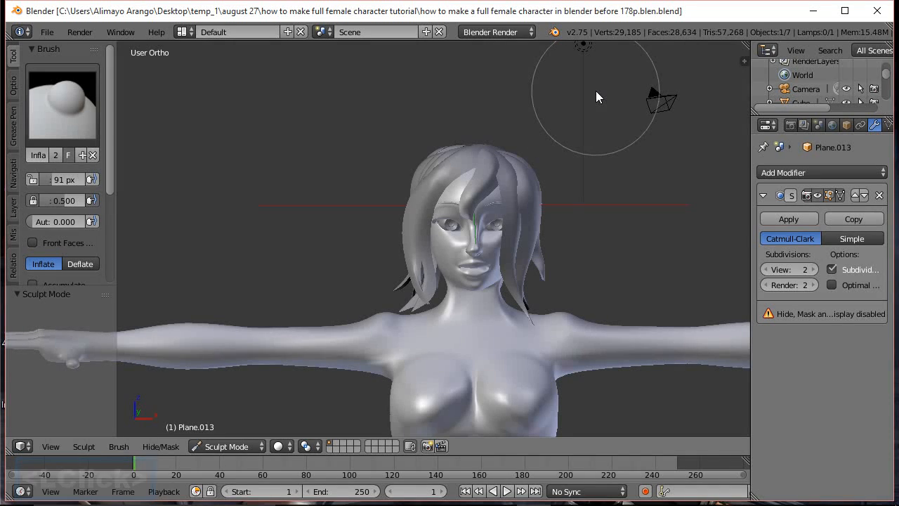
Switch the hair to Edit Mode and shift the end edge of the central forehead strand along X by about 0.27.
{"action": "left_click", "coordinate": [234, 446]}
{"action": "left_click", "coordinate": [227, 415]}
{"action": "scroll", "coordinate": [392, 320], "scroll_direction": "up", "scroll_amount": 2}
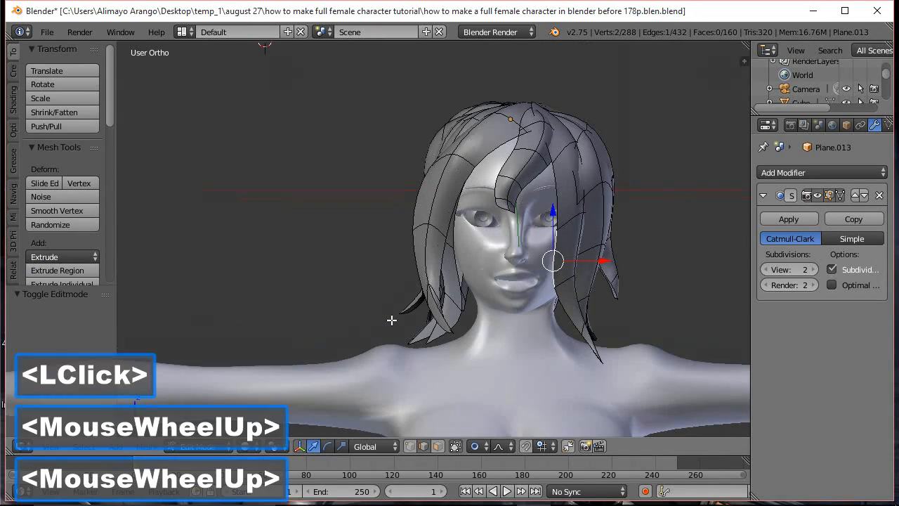
{"action": "scroll", "coordinate": [516, 187], "scroll_direction": "up", "scroll_amount": 1}
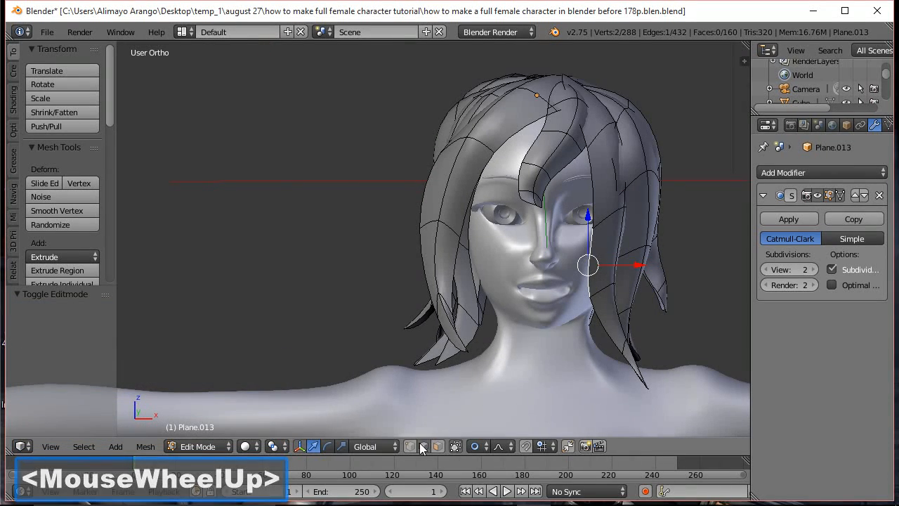
{"action": "left_click", "coordinate": [522, 199]}
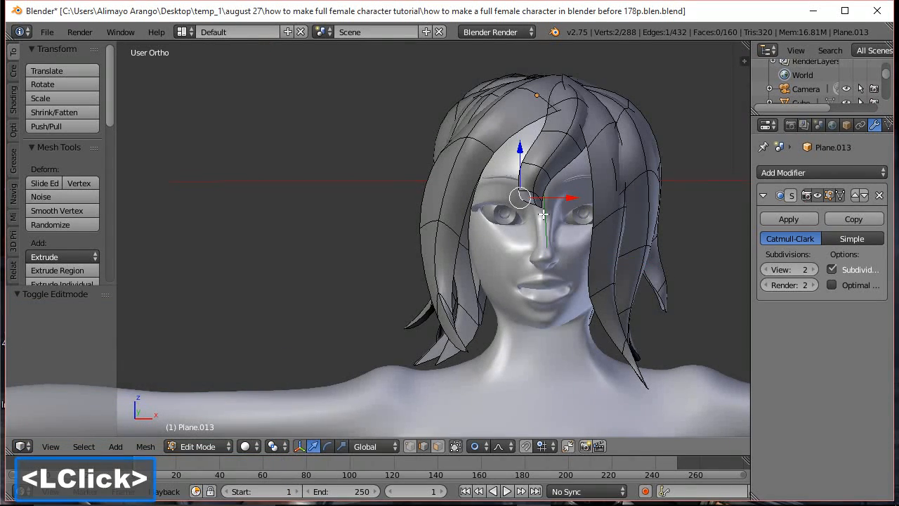
{"action": "middle_click_drag", "start_coordinate": [543, 214], "coordinate": [567, 195]}
{"action": "left_click_drag", "start_coordinate": [568, 195], "coordinate": [577, 195]}
In vertex selection, move the forehead strand's tip by about X 0.12, Y -0.02, Z -0.35, plus another 0.02 along X.
{"action": "scroll", "coordinate": [577, 196], "scroll_direction": "up", "scroll_amount": 2}
{"action": "scroll", "coordinate": [576, 196], "scroll_direction": "down", "scroll_amount": 1}
{"action": "middle_click_drag", "start_coordinate": [649, 211], "coordinate": [594, 225]}
{"action": "scroll", "coordinate": [593, 226], "scroll_direction": "up", "scroll_amount": 1}
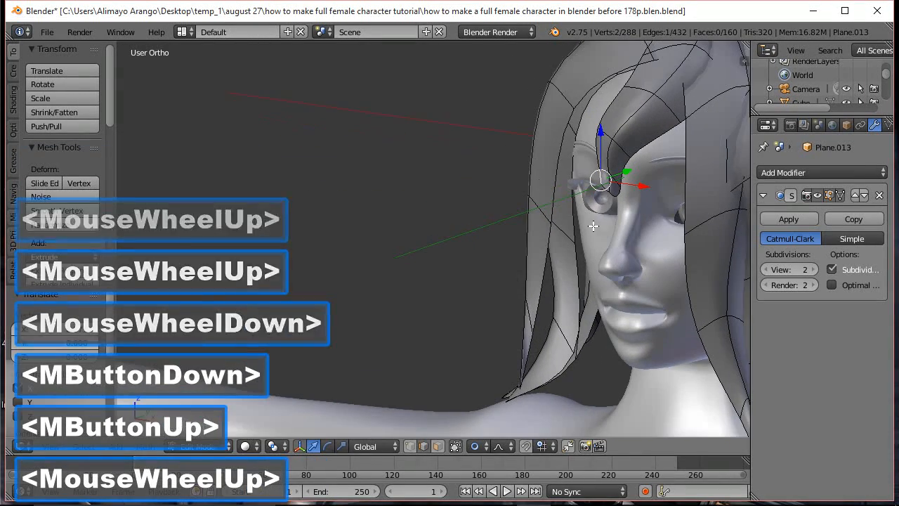
{"action": "left_click", "coordinate": [411, 446]}
{"action": "left_click", "coordinate": [610, 204]}
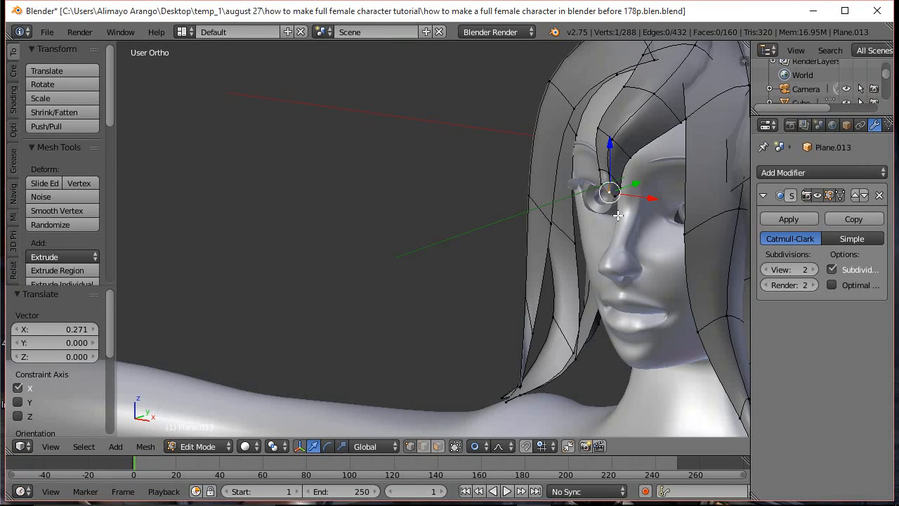
{"action": "scroll", "coordinate": [618, 214], "scroll_direction": "up", "scroll_amount": 2}
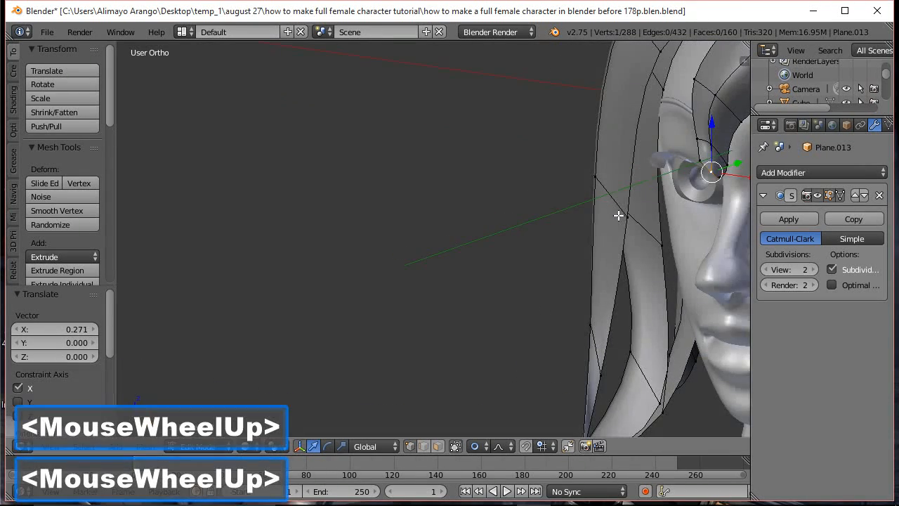
{"action": "scroll", "coordinate": [618, 215], "scroll_direction": "down", "scroll_amount": 2}
{"action": "key", "text": "g"}
{"action": "scroll", "coordinate": [660, 220], "scroll_direction": "up", "scroll_amount": 6}
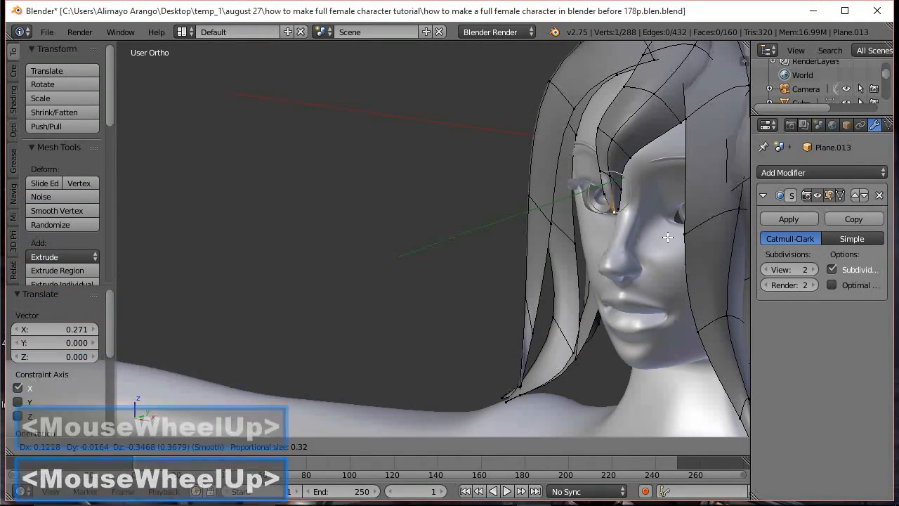
{"action": "left_click", "coordinate": [668, 237]}
{"action": "middle_click_drag", "start_coordinate": [668, 238], "coordinate": [667, 214]}
{"action": "left_click_drag", "start_coordinate": [667, 214], "coordinate": [665, 211]}
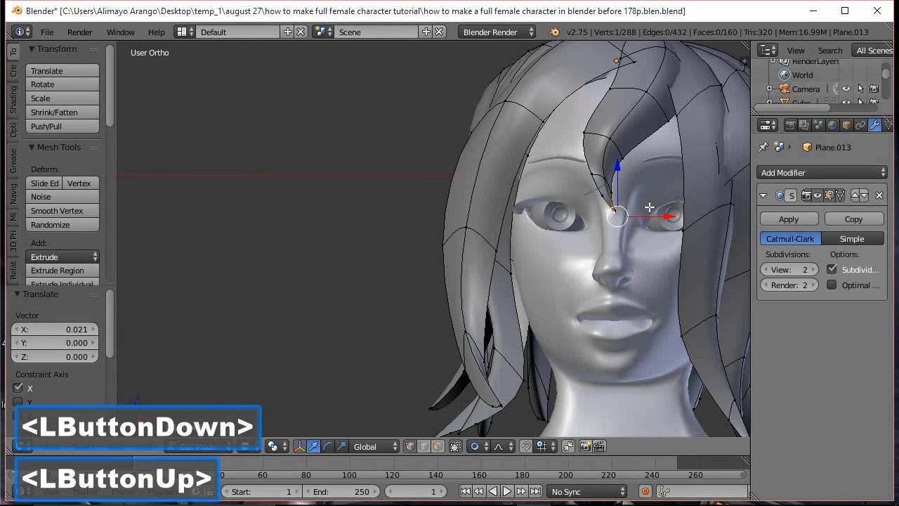
Move the forehead strand's tip by about X -0.42, Y -0.03, Z 0.08 with an enlarged proportional editing radius.
{"action": "key", "text": "g"}
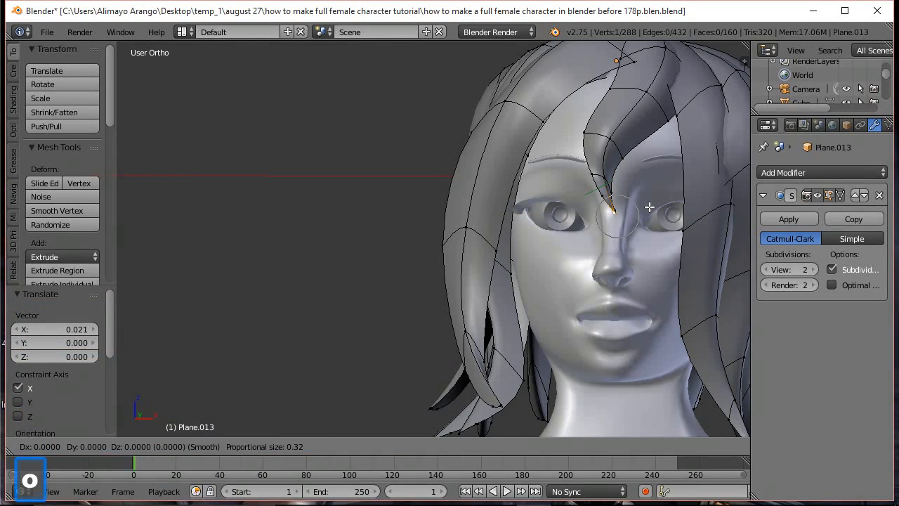
{"action": "scroll", "coordinate": [649, 207], "scroll_direction": "down", "scroll_amount": 10}
{"action": "scroll", "coordinate": [632, 204], "scroll_direction": "down", "scroll_amount": 3}
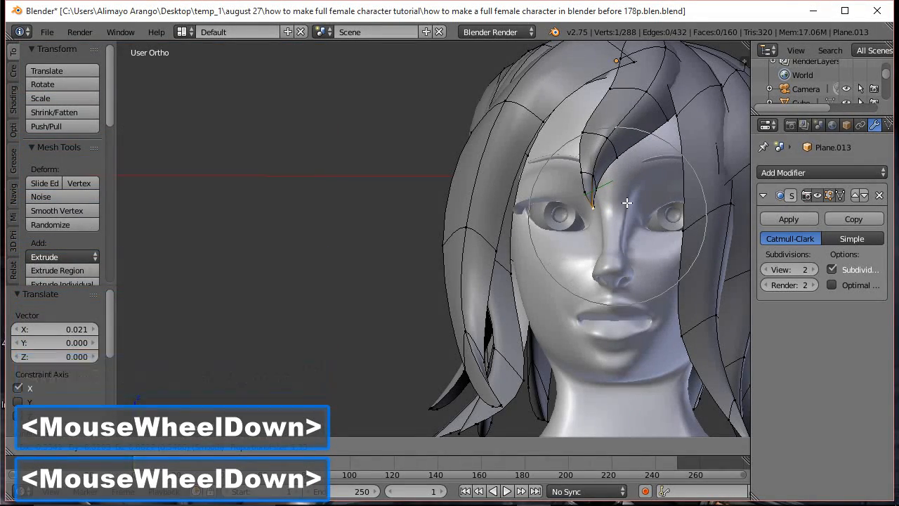
{"action": "scroll", "coordinate": [622, 200], "scroll_direction": "down", "scroll_amount": 1}
{"action": "left_click", "coordinate": [615, 223]}
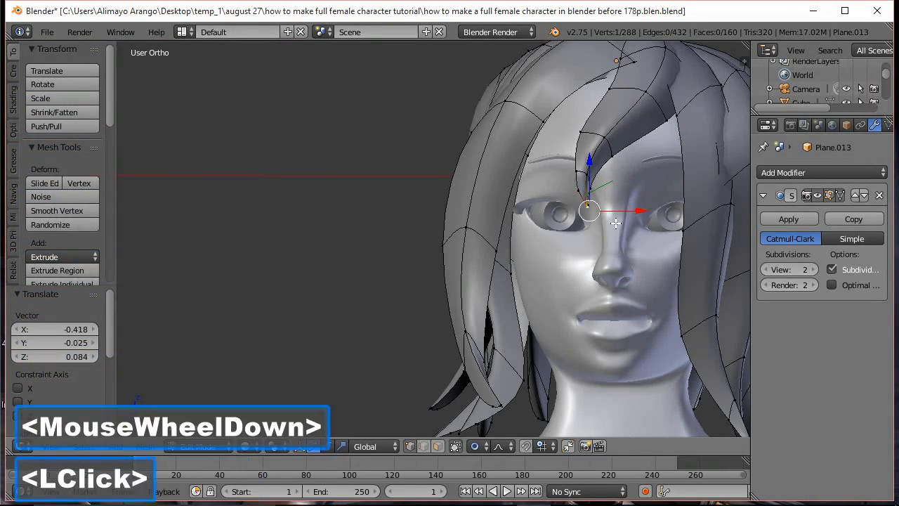
Return the hair to Object Mode and save the file as "how to make a full female character in blender before 179p.blen.blend".
{"action": "scroll", "coordinate": [369, 246], "scroll_direction": "down", "scroll_amount": 1}
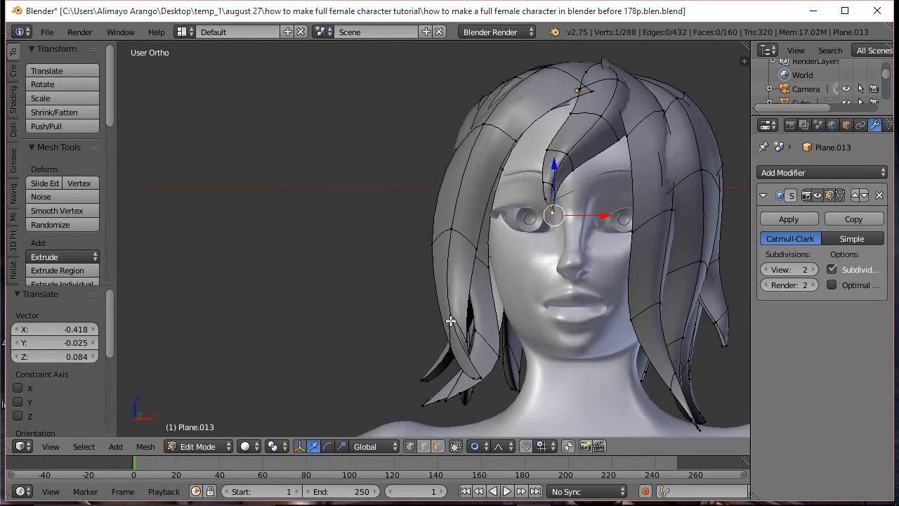
{"action": "key", "text": "a"}
{"action": "left_click", "coordinate": [217, 447]}
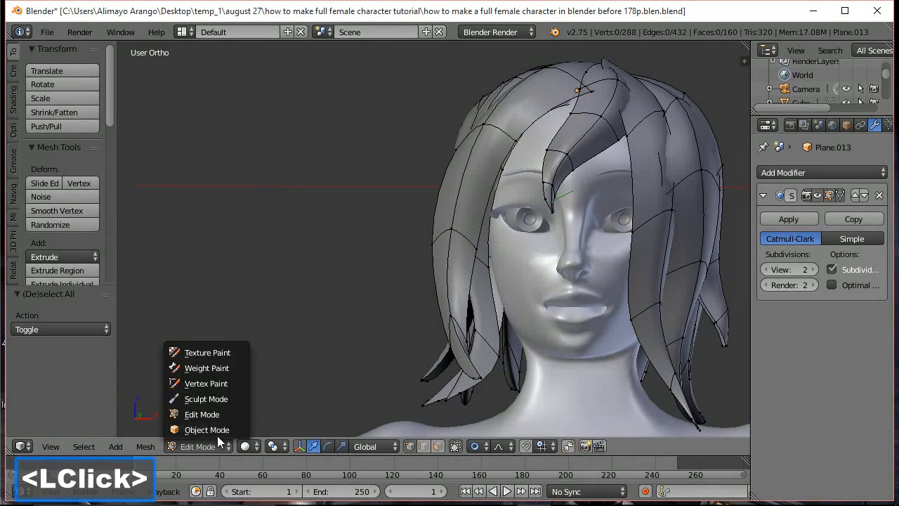
{"action": "left_click", "coordinate": [217, 429]}
{"action": "middle_click_drag", "start_coordinate": [422, 243], "coordinate": [534, 256]}
{"action": "scroll", "coordinate": [633, 252], "scroll_direction": "down", "scroll_amount": 6}
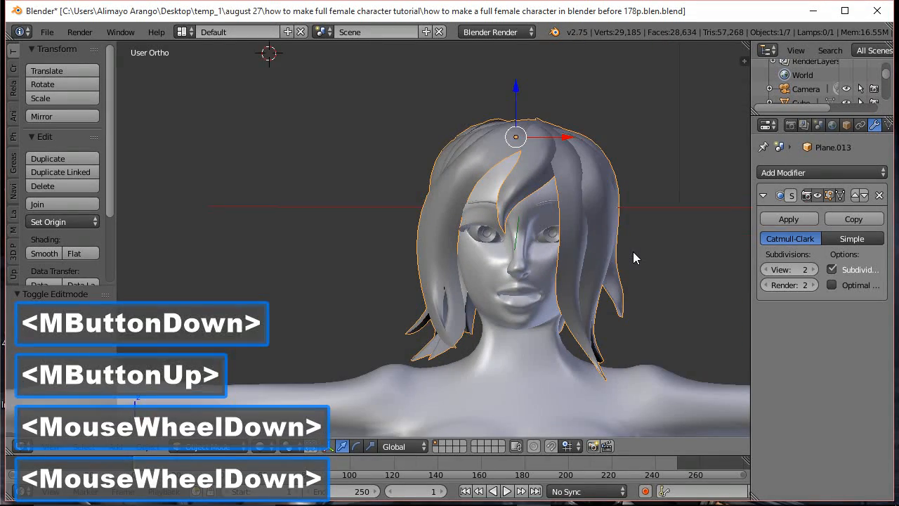
{"action": "left_click", "coordinate": [597, 174]}
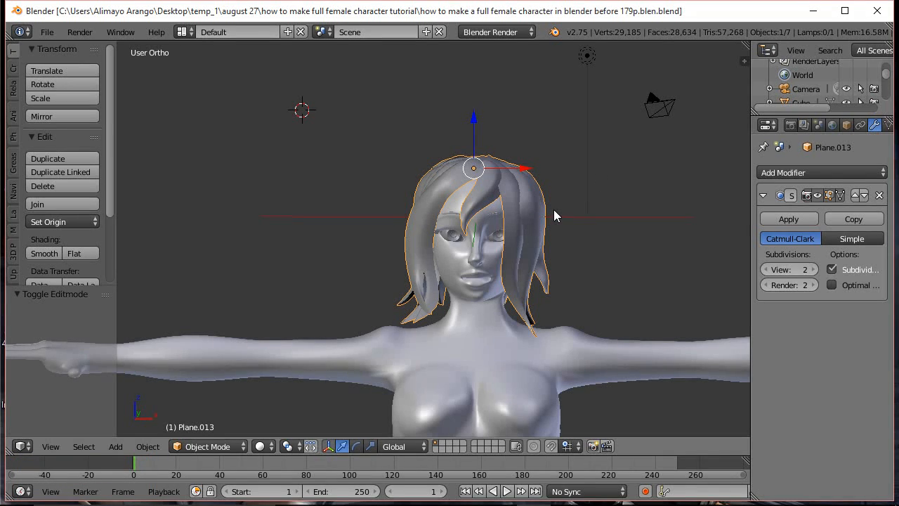
Hide the hair object so that only the character's body is displayed.
{"action": "key", "text": "h"}
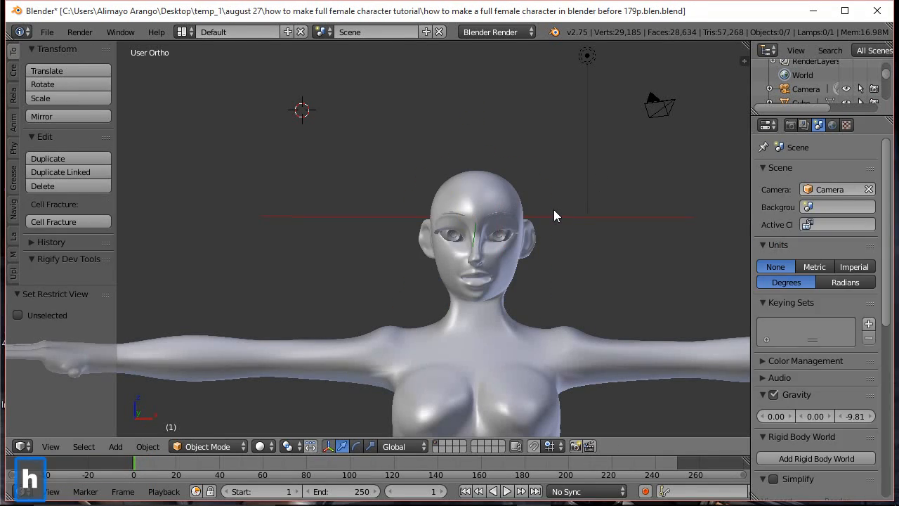
{"action": "scroll", "coordinate": [519, 229], "scroll_direction": "down", "scroll_amount": 7}
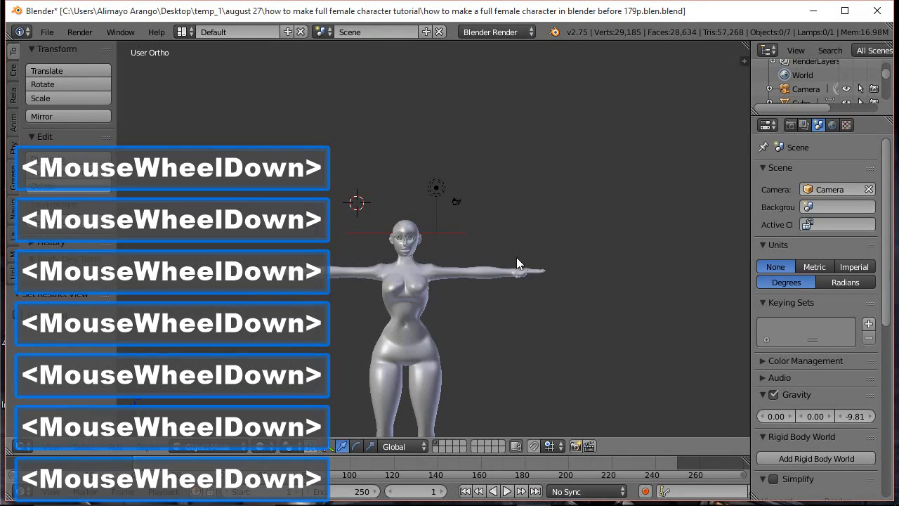
{"action": "middle_click_drag", "start_coordinate": [491, 281], "coordinate": [657, 197], "text": "shift"}
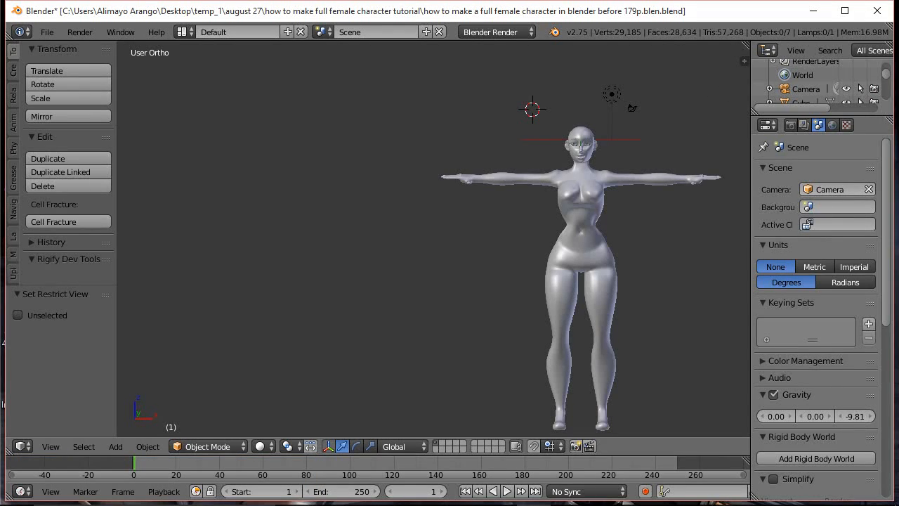
Split the 3D View vertically into two areas and turn the left one into a UV/Image Editor.
{"action": "left_click_drag", "start_coordinate": [744, 61], "coordinate": [358, 95]}
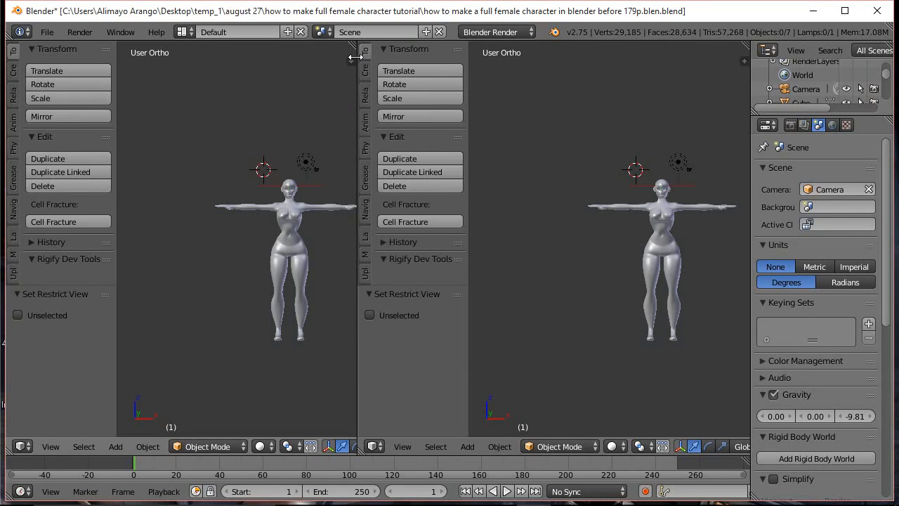
{"action": "left_click", "coordinate": [31, 449]}
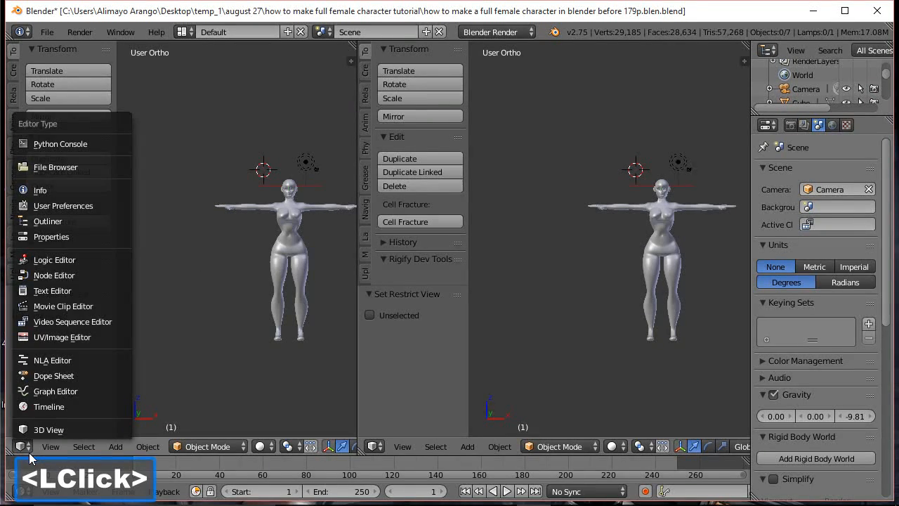
{"action": "left_click", "coordinate": [71, 337]}
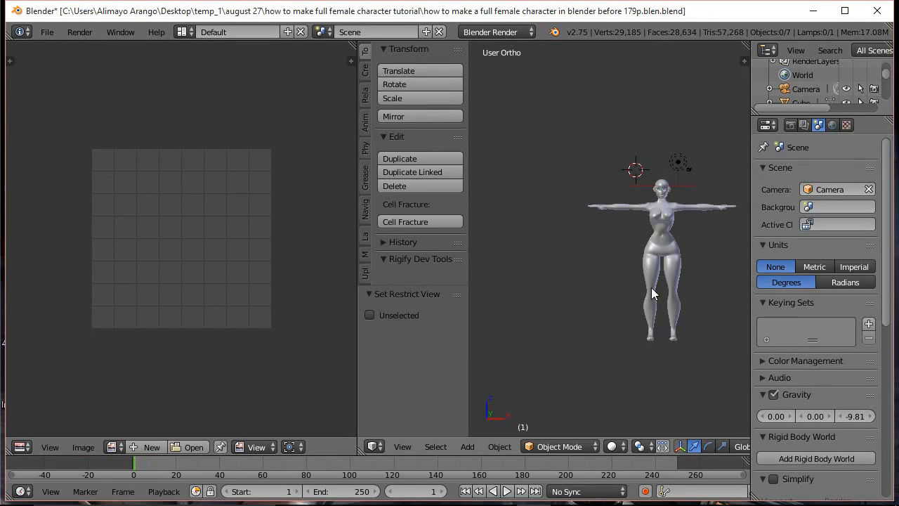
Select the character's body mesh and switch it to Edit Mode.
{"action": "scroll", "coordinate": [651, 294], "scroll_direction": "up", "scroll_amount": 1}
{"action": "scroll", "coordinate": [709, 256], "scroll_direction": "up", "scroll_amount": 1}
{"action": "middle_click_drag", "start_coordinate": [687, 251], "coordinate": [644, 264], "text": "shift"}
{"action": "scroll", "coordinate": [644, 263], "scroll_direction": "up", "scroll_amount": 4}
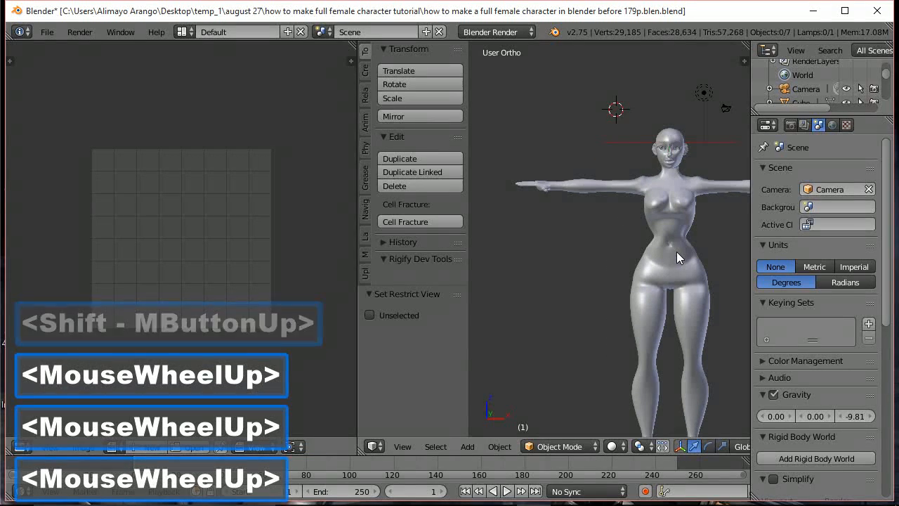
{"action": "left_click", "coordinate": [706, 261]}
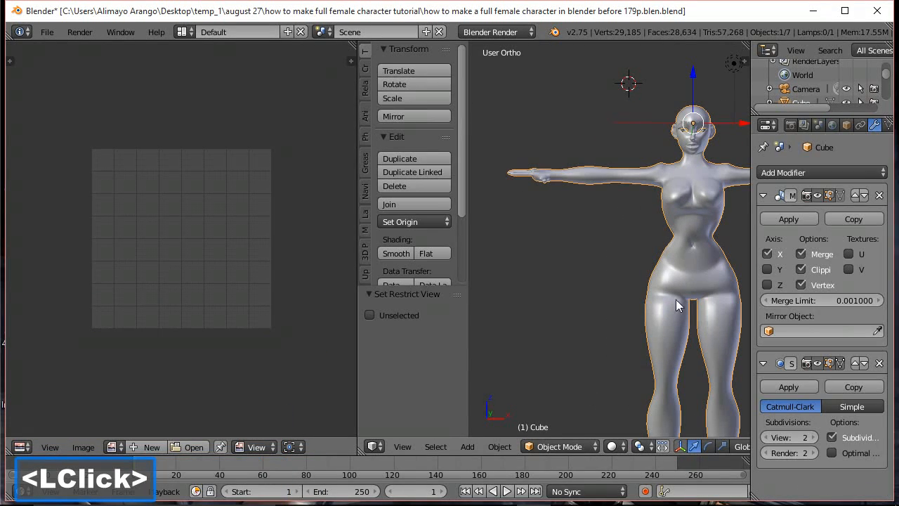
{"action": "left_click", "coordinate": [574, 447]}
{"action": "left_click", "coordinate": [559, 413]}
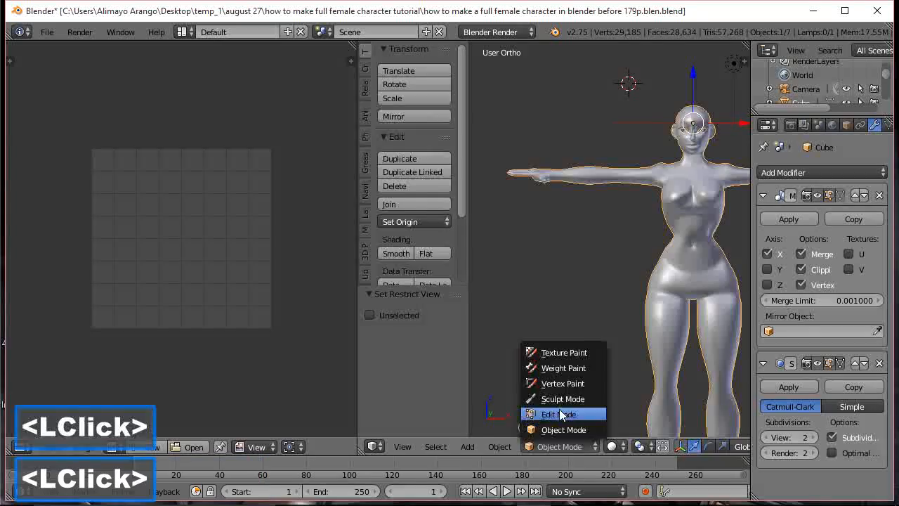
Deselect all geometry of the body mesh.
{"action": "middle_click_drag", "start_coordinate": [708, 263], "coordinate": [663, 291], "text": "shift"}
{"action": "scroll", "coordinate": [623, 288], "scroll_direction": "up", "scroll_amount": 3}
{"action": "scroll", "coordinate": [623, 289], "scroll_direction": "up", "scroll_amount": 2}
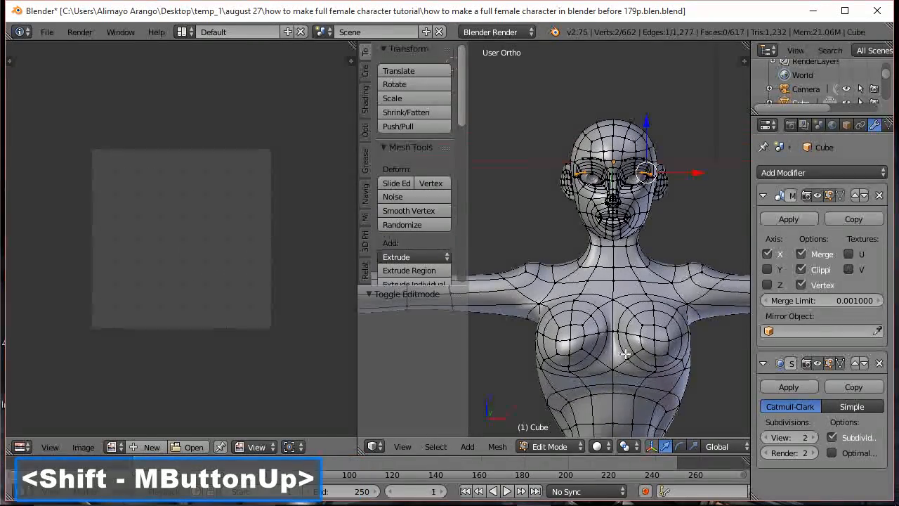
{"action": "scroll", "coordinate": [662, 291], "scroll_direction": "up", "scroll_amount": 2}
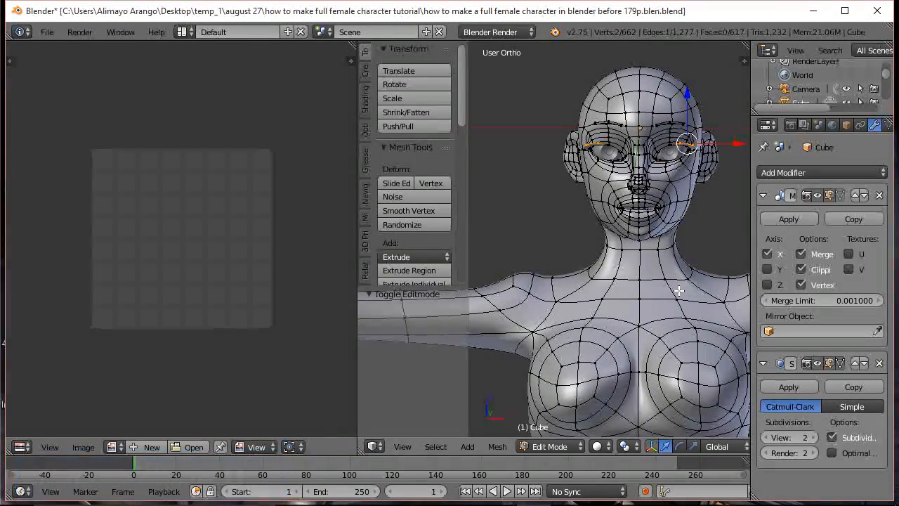
{"action": "key", "text": "a"}
{"action": "middle_click_drag", "start_coordinate": [711, 238], "coordinate": [676, 267], "text": "shift"}
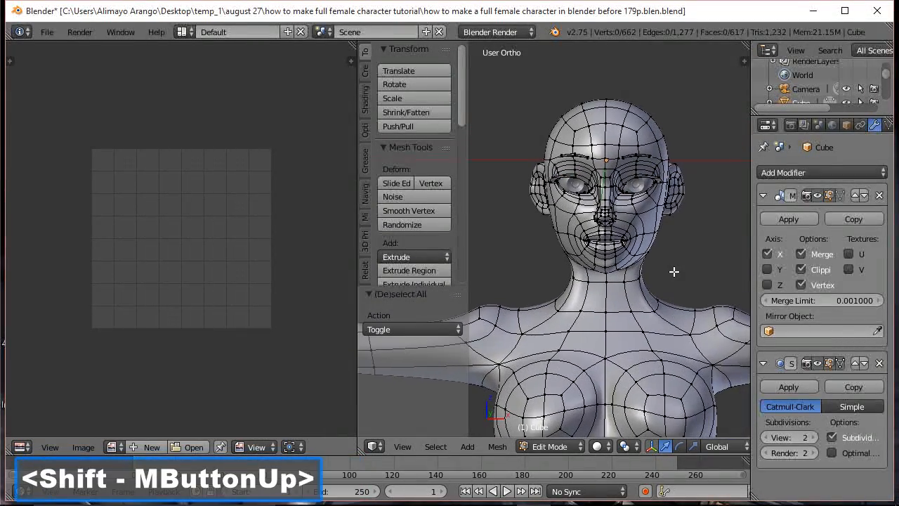
Switch to edge selection and select the horizontal edges across the forehead plus the first centre-line edges above them.
{"action": "scroll", "coordinate": [674, 260], "scroll_direction": "up", "scroll_amount": 1}
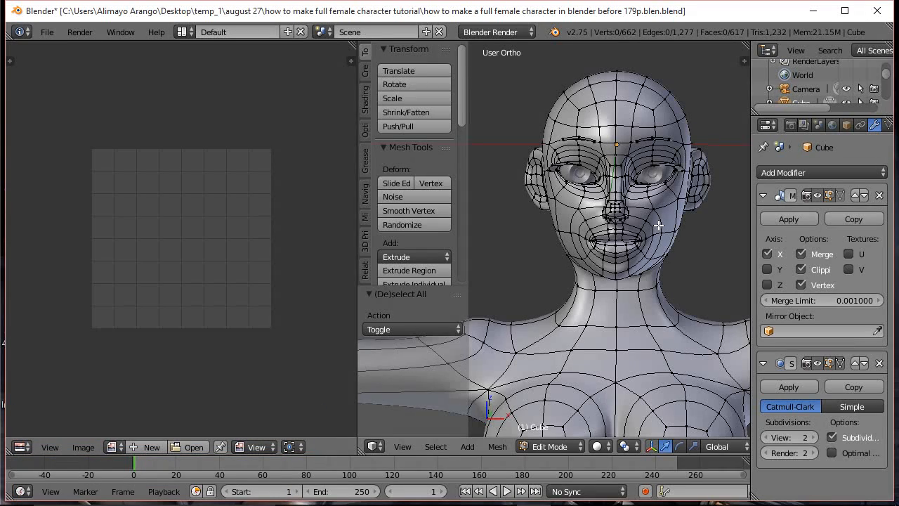
{"action": "scroll", "coordinate": [701, 445], "scroll_direction": "down", "scroll_amount": 4}
{"action": "left_click", "coordinate": [716, 443]}
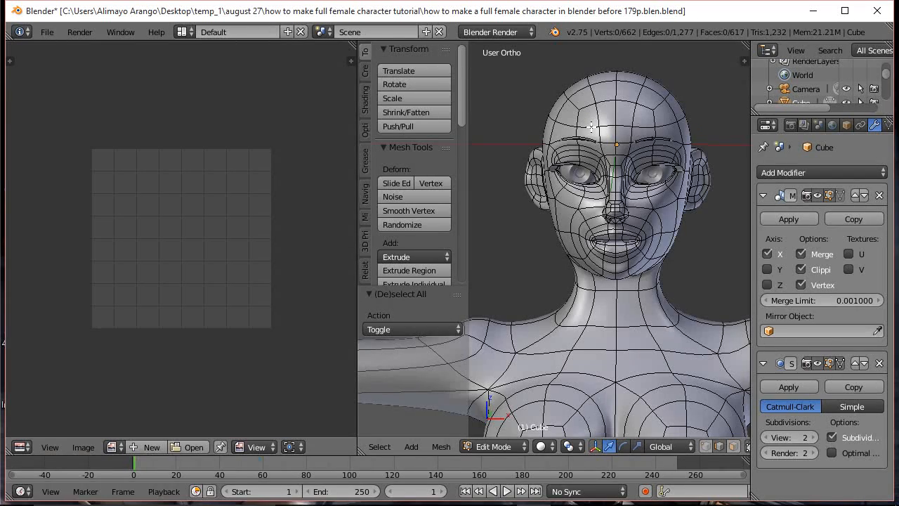
{"action": "left_click", "coordinate": [604, 127]}
{"action": "left_click", "coordinate": [608, 127], "text": "shift"}
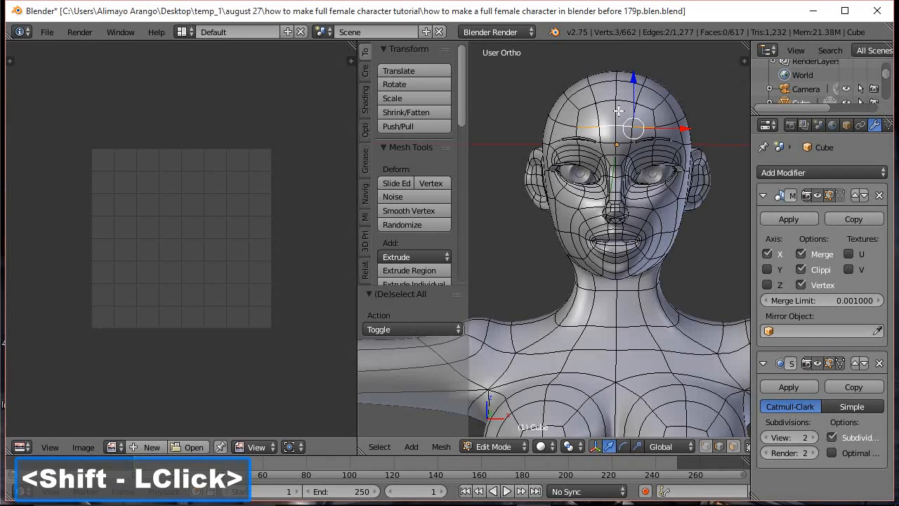
{"action": "left_click", "coordinate": [616, 113], "text": "shift"}
{"action": "left_click", "coordinate": [614, 96], "text": "shift"}
Extend the edge selection along the head's centre line over the crown and down the back of the skull.
{"action": "middle_click_drag", "start_coordinate": [700, 162], "coordinate": [627, 159]}
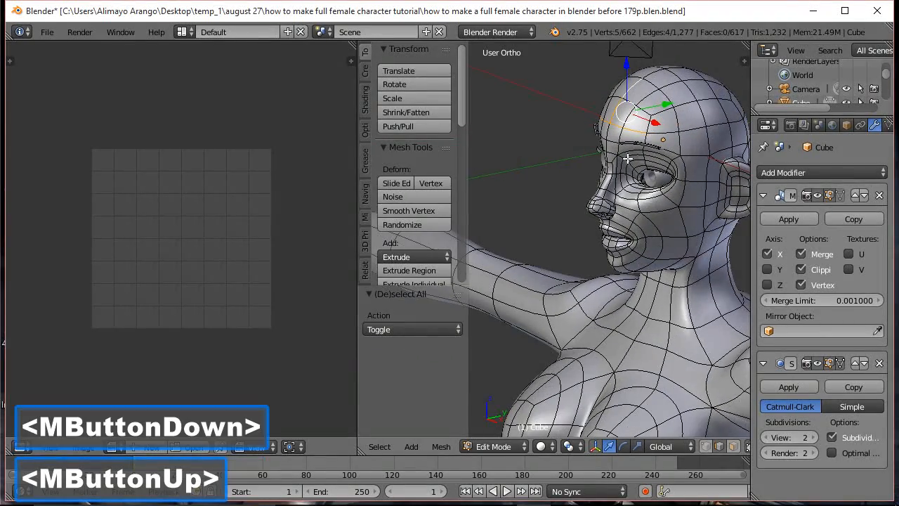
{"action": "left_click", "coordinate": [653, 73], "text": "shift"}
{"action": "left_click", "coordinate": [674, 71], "text": "shift"}
{"action": "middle_click_drag", "start_coordinate": [707, 137], "coordinate": [573, 155]}
{"action": "middle_click_drag", "start_coordinate": [716, 199], "coordinate": [651, 181], "text": "shift"}
{"action": "left_click", "coordinate": [647, 115], "text": "shift"}
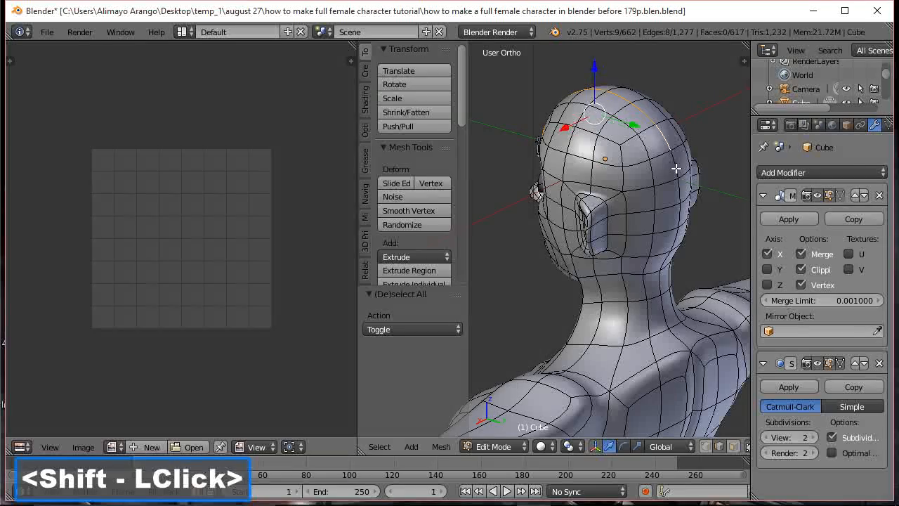
{"action": "double_click", "coordinate": [663, 261], "text": "shift"}
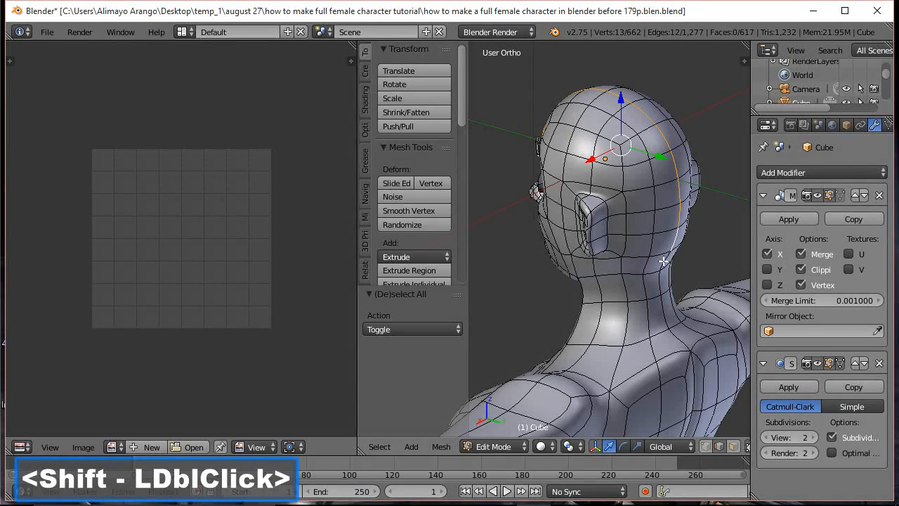
{"action": "left_click", "coordinate": [656, 269], "text": "shift"}
Add the centre edges down the back of the neck and the edge loop around the neck's base to the selection.
{"action": "middle_click_drag", "start_coordinate": [609, 307], "coordinate": [664, 283]}
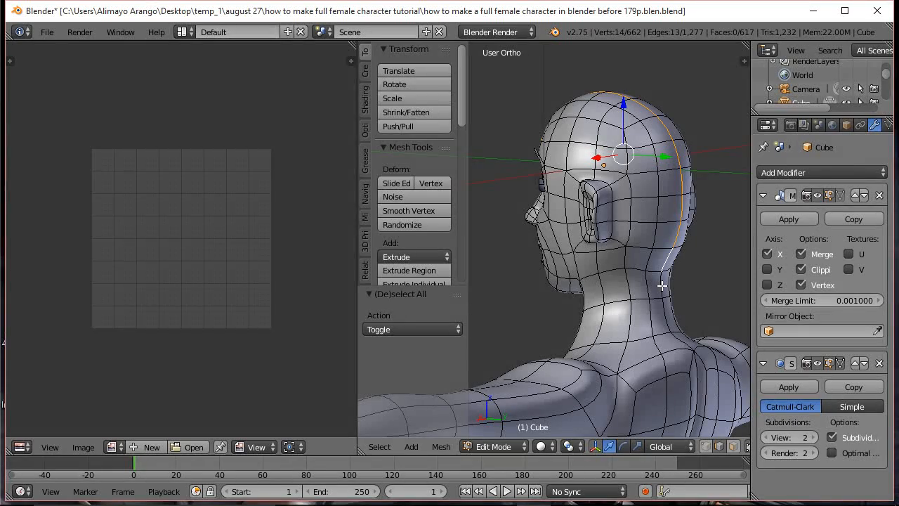
{"action": "left_click", "coordinate": [661, 285], "text": "shift"}
{"action": "left_click", "coordinate": [667, 318], "text": "shift"}
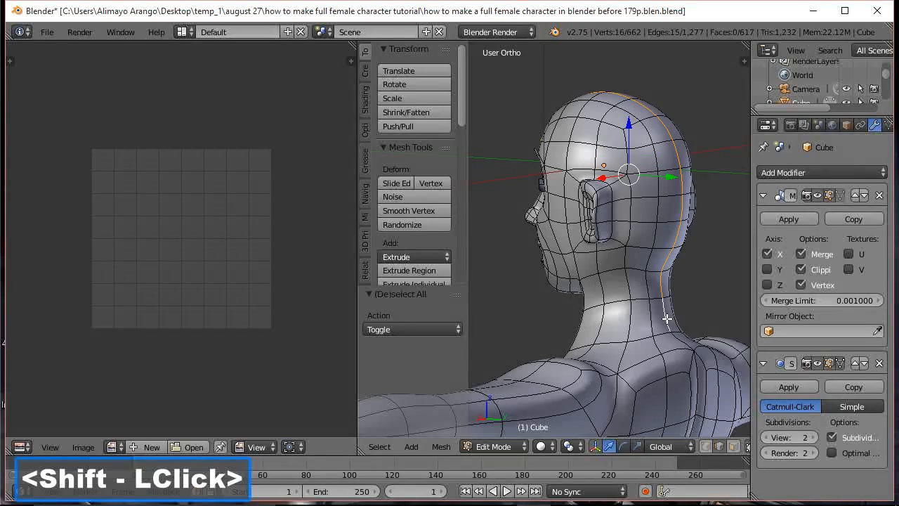
{"action": "middle_click_drag", "start_coordinate": [621, 321], "coordinate": [675, 323]}
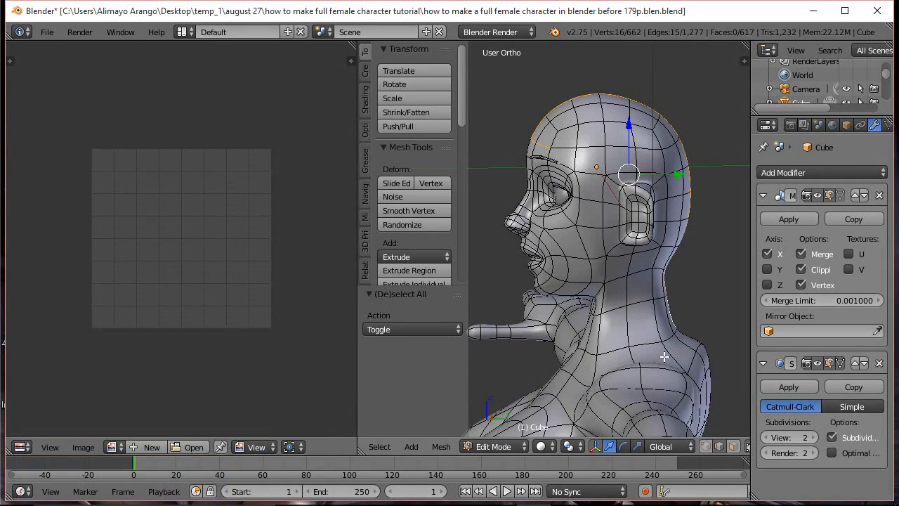
{"action": "left_click", "coordinate": [636, 342], "text": "alt"}
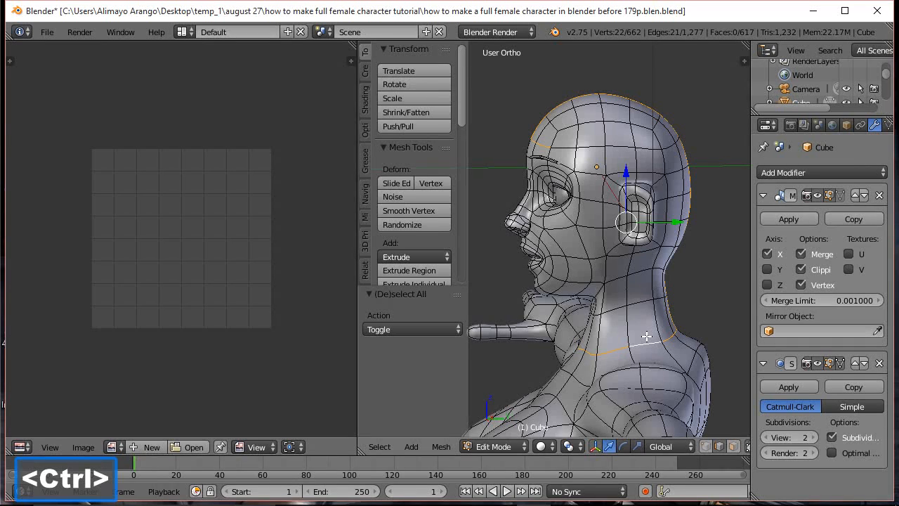
Mark the selected head and neck edges as seams and save the file under the number 180p.
{"action": "key", "text": "ctrl+e"}
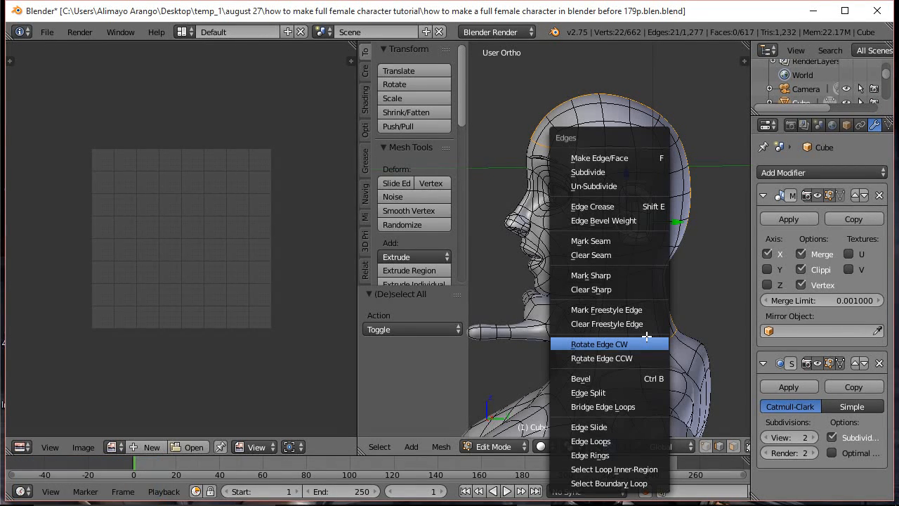
{"action": "left_click", "coordinate": [627, 241]}
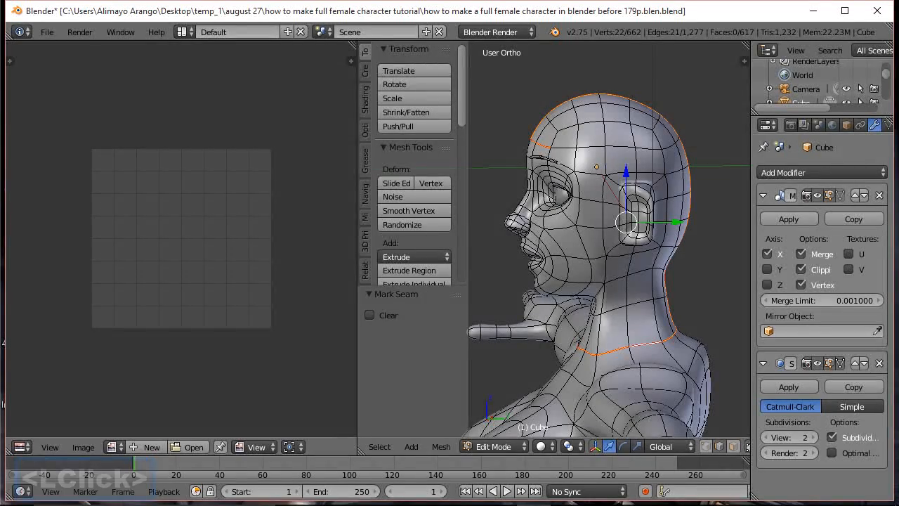
{"action": "left_click", "coordinate": [577, 90]}
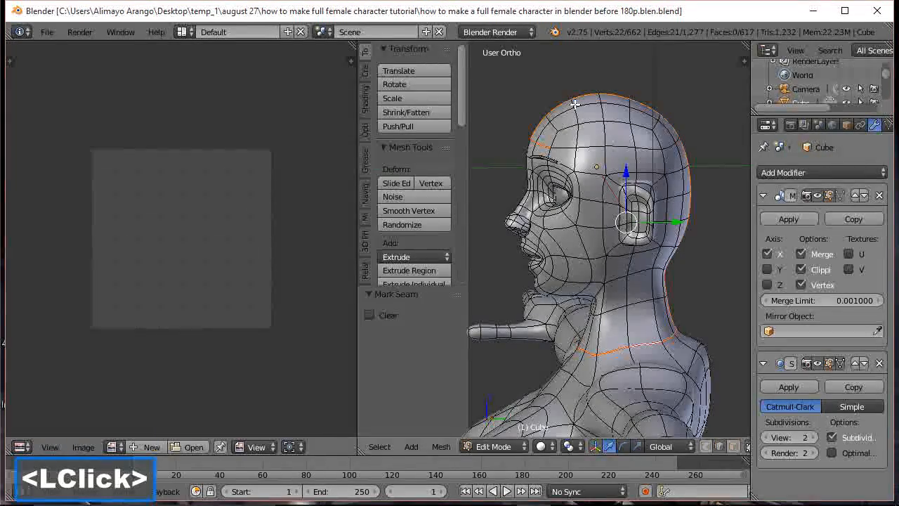
Select the full edge loop around the shoulder where the arm joins the torso and mark it as a seam.
{"action": "middle_click_drag", "start_coordinate": [575, 103], "coordinate": [700, 188]}
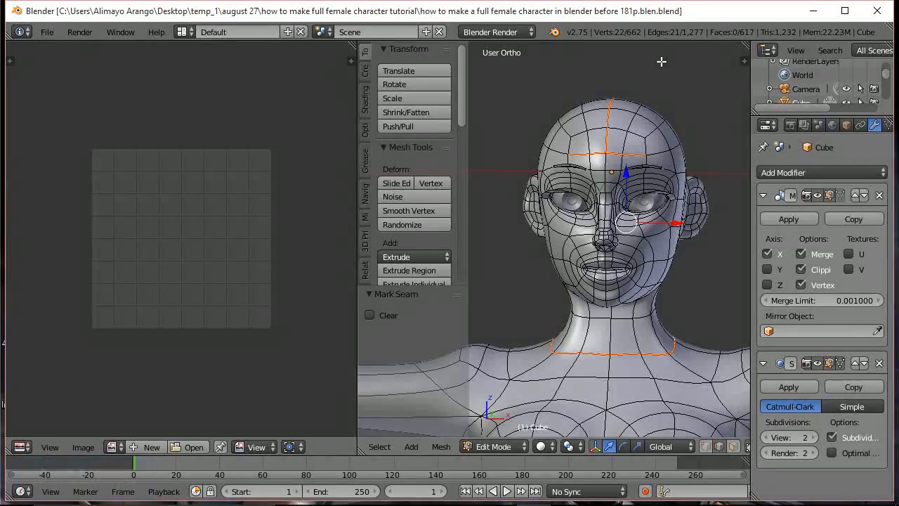
{"action": "scroll", "coordinate": [660, 245], "scroll_direction": "down", "scroll_amount": 2}
{"action": "scroll", "coordinate": [660, 245], "scroll_direction": "down", "scroll_amount": 1}
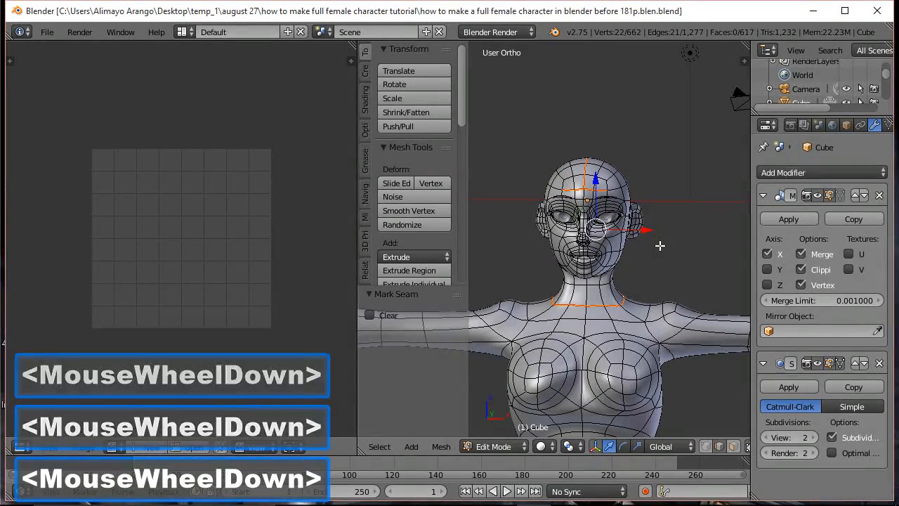
{"action": "middle_click_drag", "start_coordinate": [660, 284], "coordinate": [622, 209], "text": "shift"}
{"action": "scroll", "coordinate": [625, 214], "scroll_direction": "up", "scroll_amount": 1}
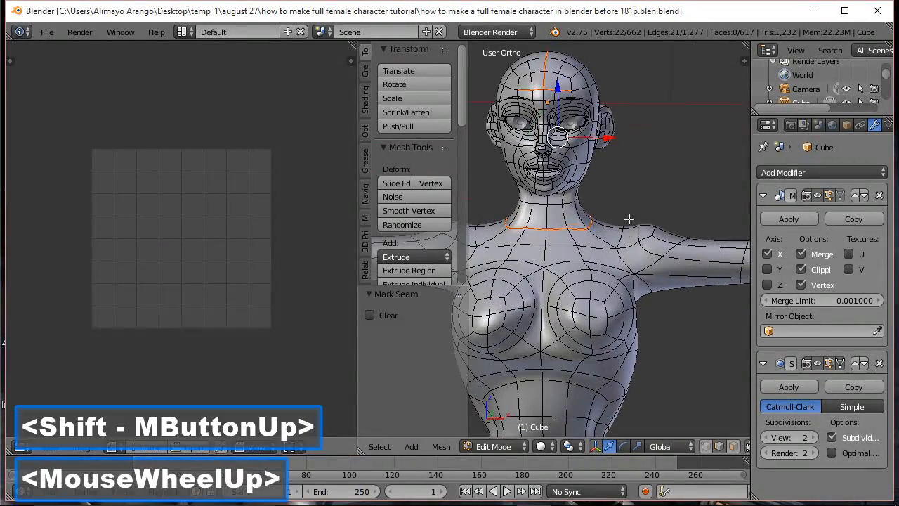
{"action": "left_click", "coordinate": [625, 262], "text": "alt"}
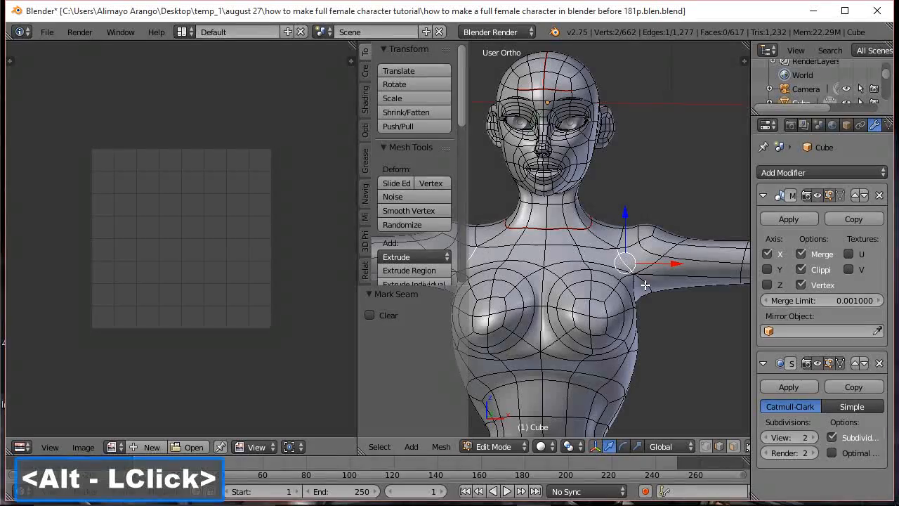
{"action": "left_click", "coordinate": [647, 285], "text": "alt+shift"}
{"action": "middle_click_drag", "start_coordinate": [648, 271], "coordinate": [578, 251]}
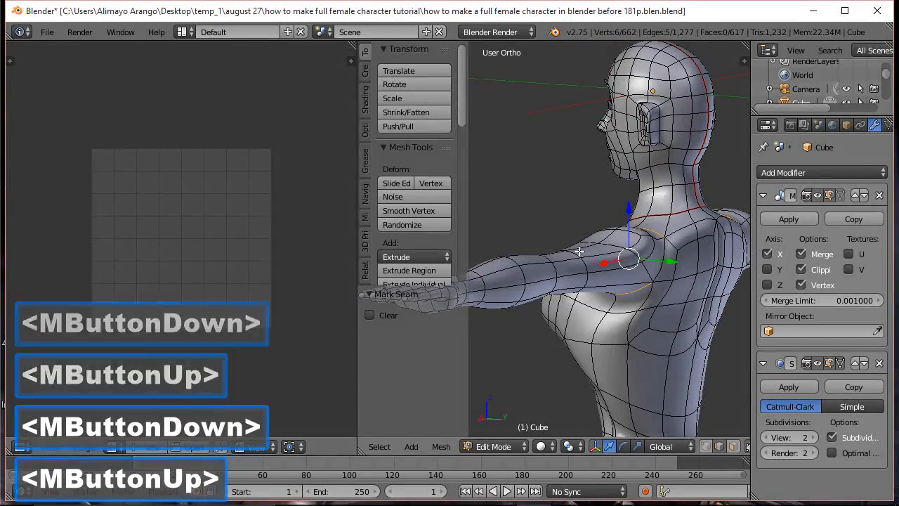
{"action": "left_click", "coordinate": [655, 283], "text": "alt"}
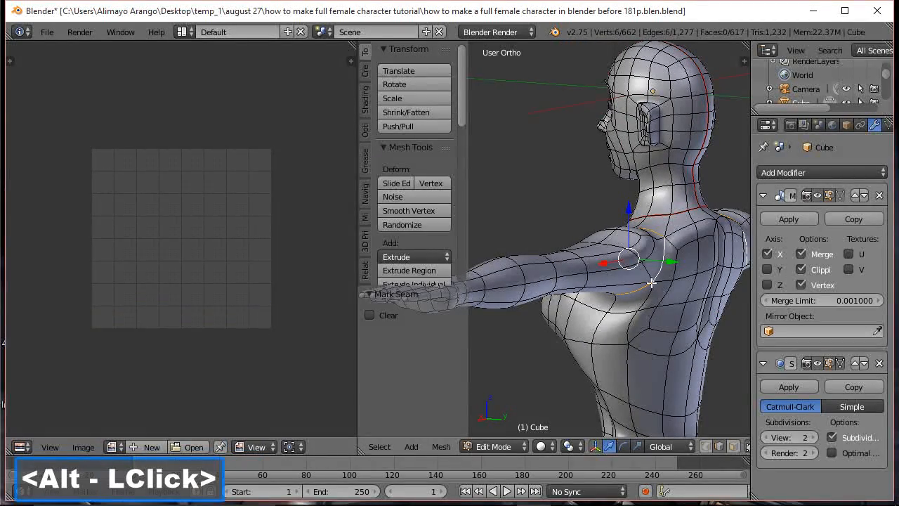
{"action": "middle_click_drag", "start_coordinate": [618, 296], "coordinate": [665, 288]}
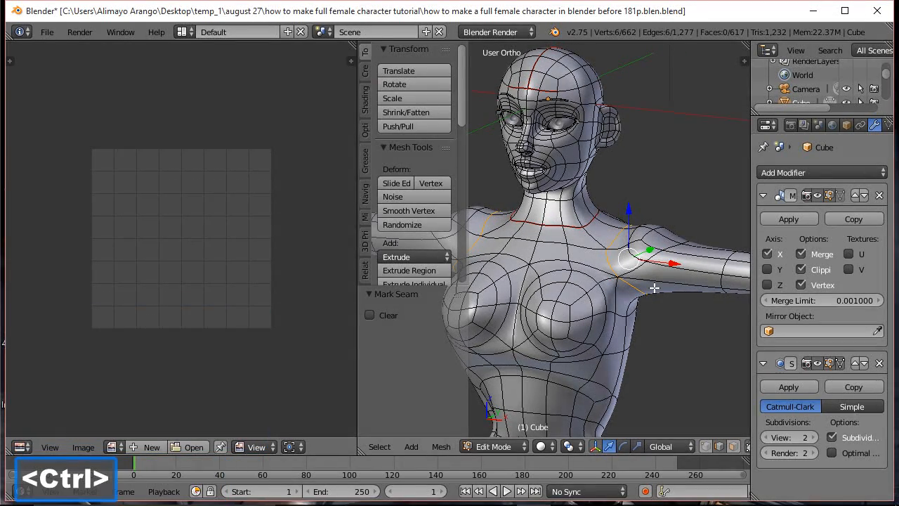
{"action": "key", "text": "ctrl+e"}
{"action": "left_click", "coordinate": [628, 242]}
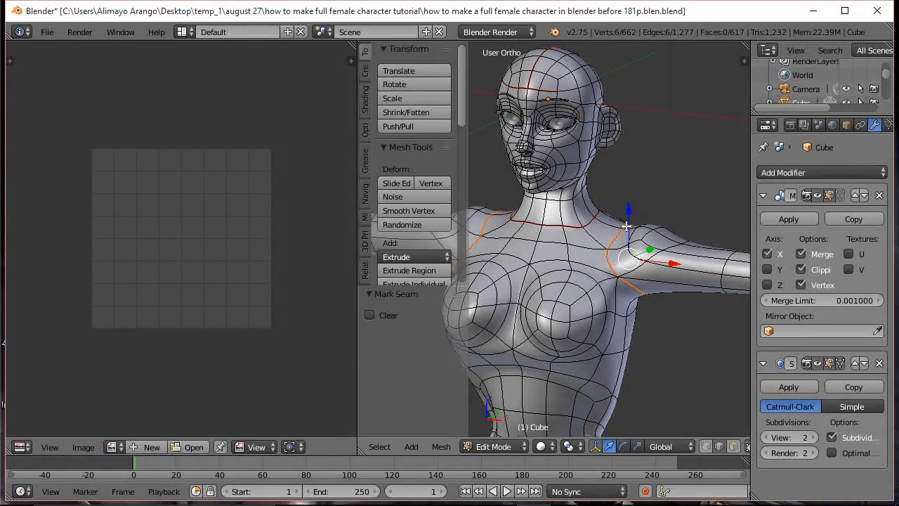
Select the edge loop around the hips below the navel, front and back, and mark it as a seam.
{"action": "scroll", "coordinate": [628, 272], "scroll_direction": "down", "scroll_amount": 2}
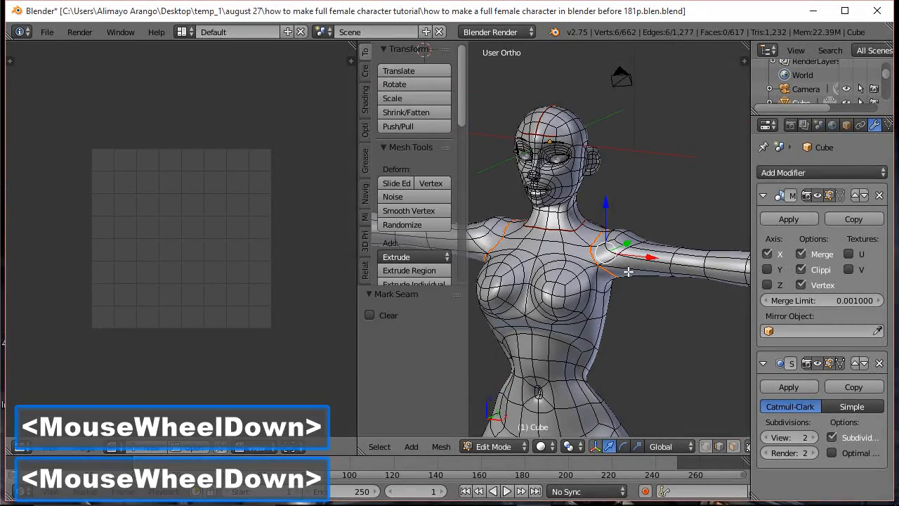
{"action": "middle_click_drag", "start_coordinate": [611, 316], "coordinate": [658, 263], "text": "shift"}
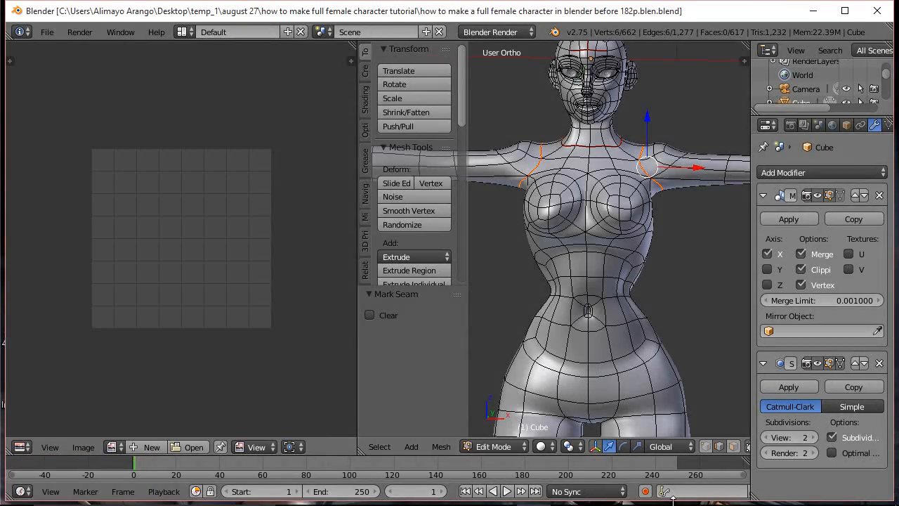
{"action": "key", "text": "alt"}
{"action": "left_click", "coordinate": [629, 368], "text": "alt"}
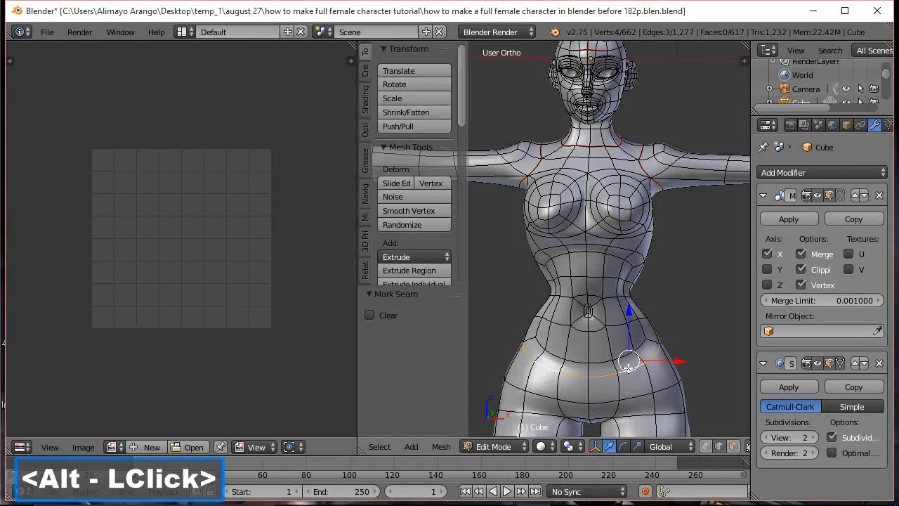
{"action": "middle_click_drag", "start_coordinate": [660, 300], "coordinate": [592, 351]}
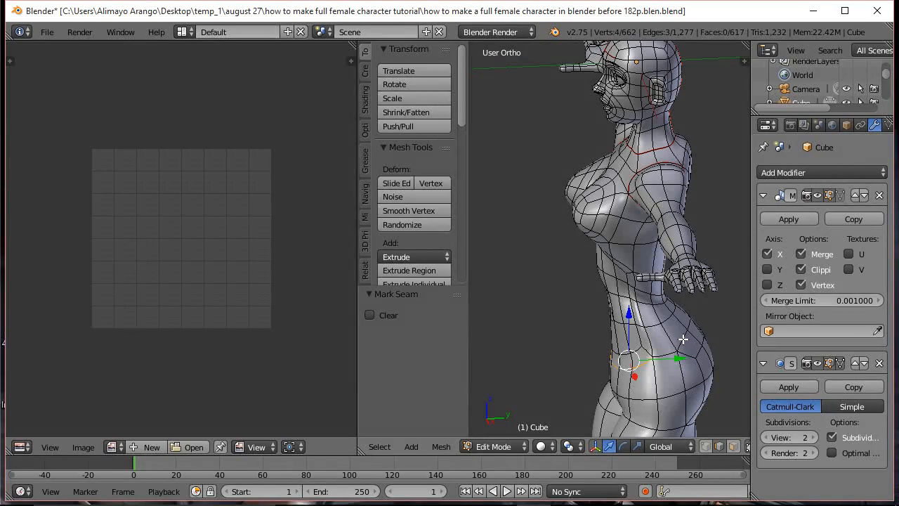
{"action": "key", "text": "alt"}
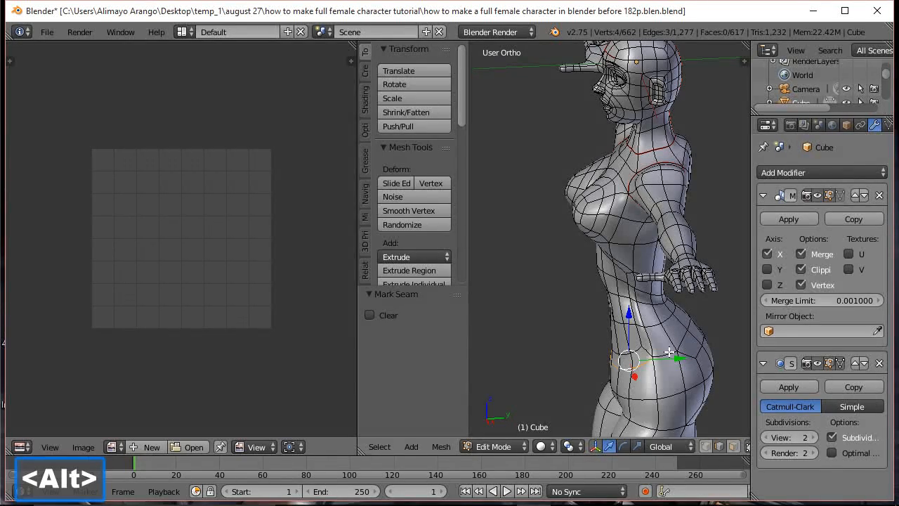
{"action": "left_click", "coordinate": [670, 352], "text": "alt"}
{"action": "mouse_move", "coordinate": [700, 333]}
{"action": "middle_mouse_down"}
{"action": "mouse_move", "coordinate": [578, 350]}
{"action": "mouse_move", "coordinate": [705, 323]}
{"action": "middle_mouse_up"}
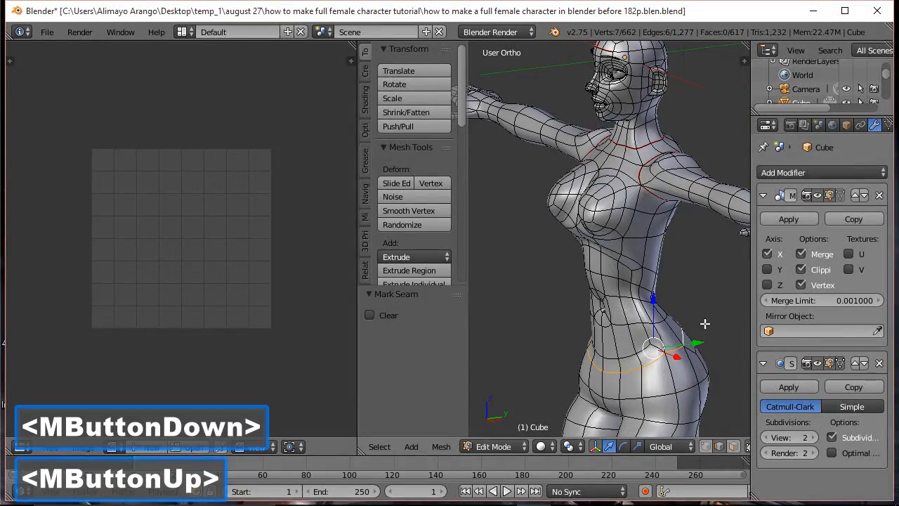
{"action": "middle_click_drag", "start_coordinate": [576, 349], "coordinate": [656, 344]}
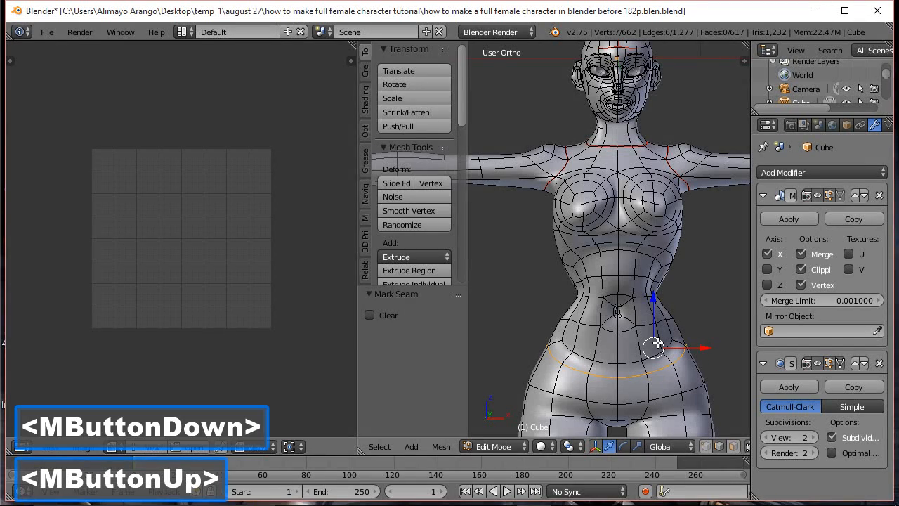
{"action": "key", "text": "ctrl"}
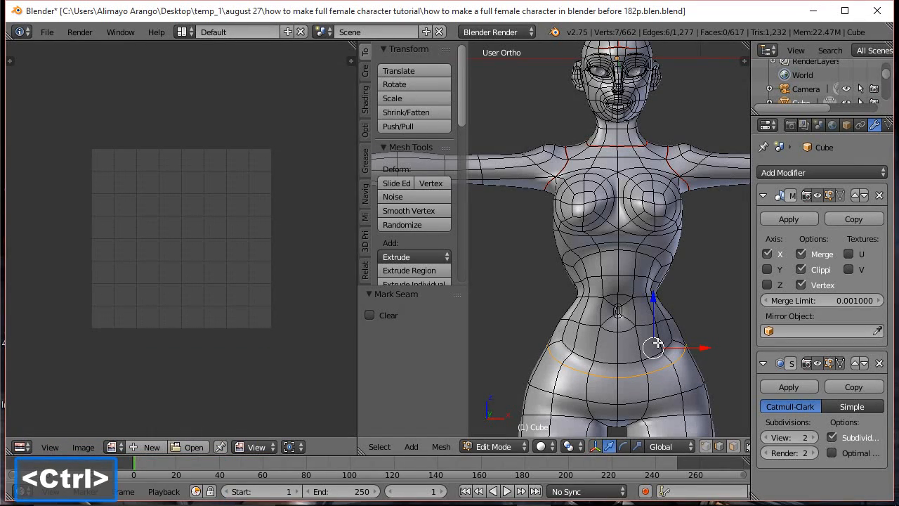
{"action": "key", "text": "ctrl+e"}
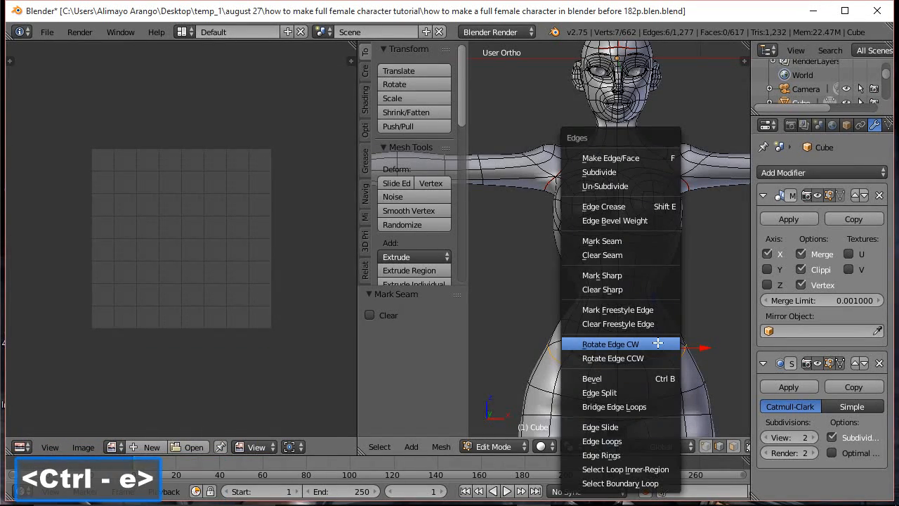
{"action": "left_click", "coordinate": [642, 240]}
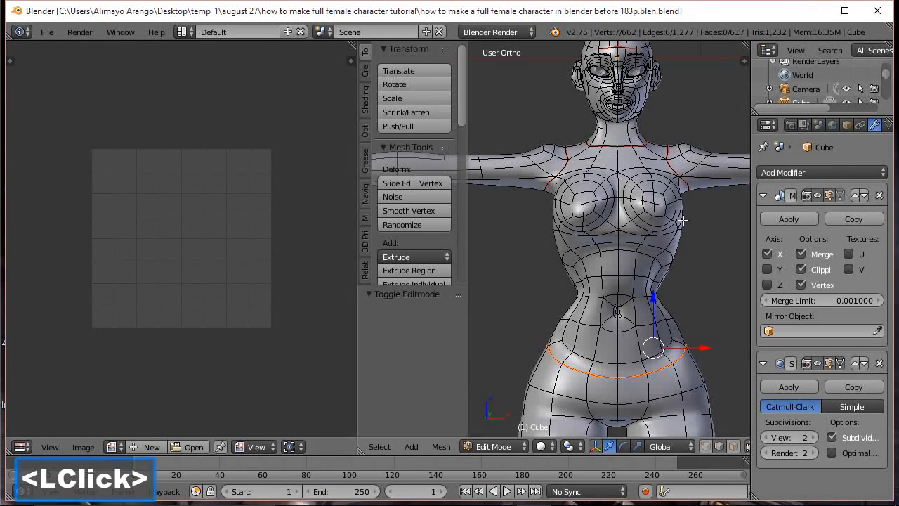
Add the centre edges running down the front of the pelvis from the hip loop to underneath the crotch to the selection.
{"action": "middle_click_drag", "start_coordinate": [652, 298], "coordinate": [622, 208], "text": "shift"}
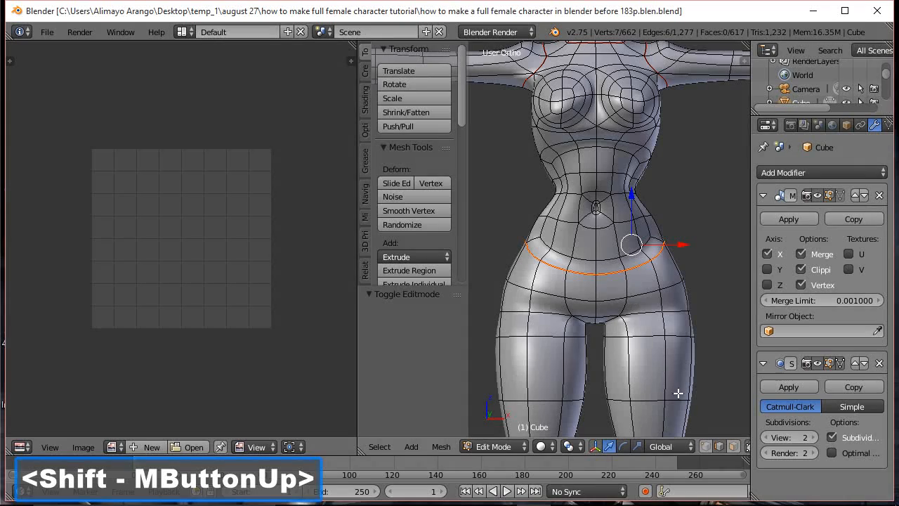
{"action": "left_click", "coordinate": [595, 306], "text": "shift"}
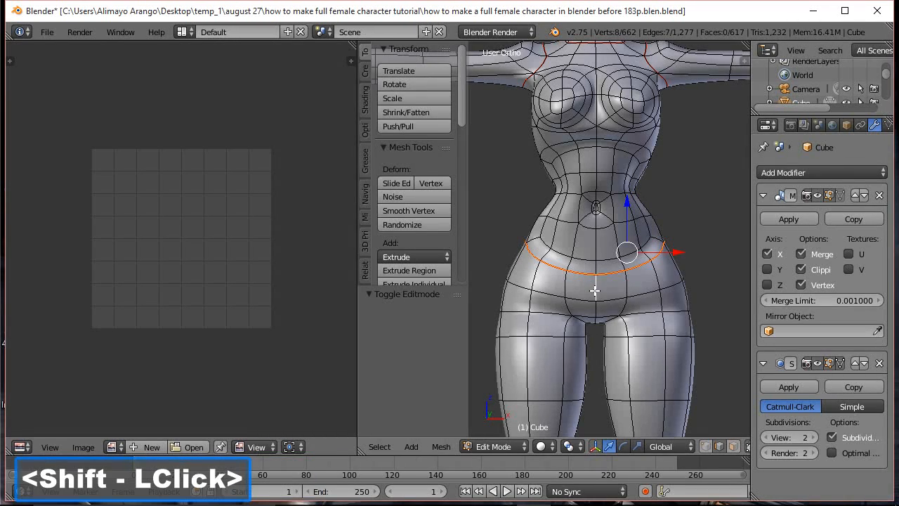
{"action": "left_click", "coordinate": [595, 322], "text": "shift"}
{"action": "left_click", "coordinate": [595, 322], "text": "shift"}
{"action": "middle_click_drag", "start_coordinate": [612, 327], "coordinate": [600, 316]}
{"action": "left_click", "coordinate": [594, 317], "text": "shift"}
{"action": "scroll", "coordinate": [600, 323], "scroll_direction": "up", "scroll_amount": 3}
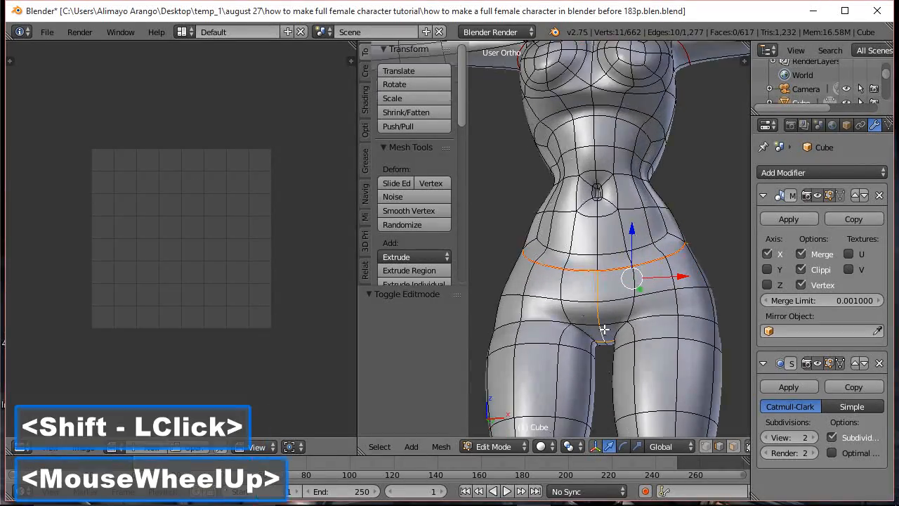
{"action": "left_click", "coordinate": [634, 386], "text": "shift"}
{"action": "scroll", "coordinate": [631, 392], "scroll_direction": "up", "scroll_amount": 1}
{"action": "middle_click_drag", "start_coordinate": [632, 388], "coordinate": [565, 300], "text": "shift"}
{"action": "left_click", "coordinate": [630, 313], "text": "shift"}
{"action": "middle_click_drag", "start_coordinate": [695, 284], "coordinate": [577, 295], "text": "shift"}
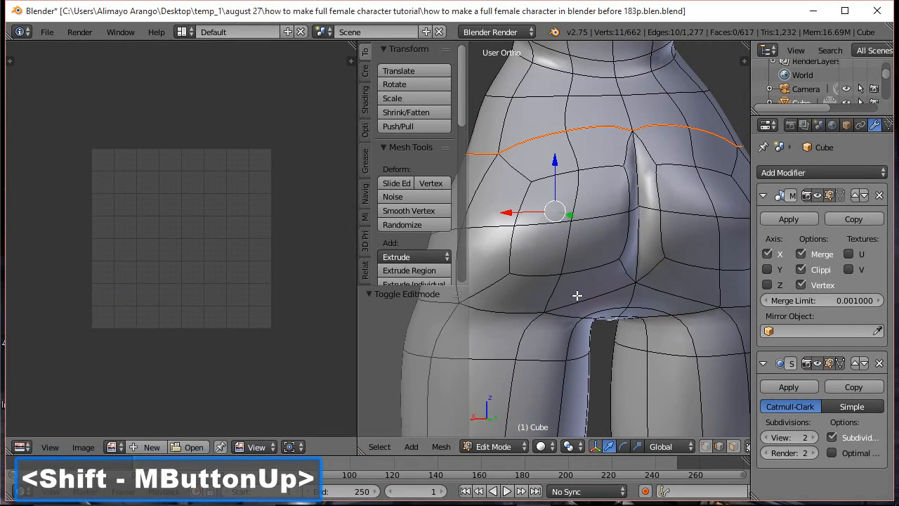
Add the centre edges between the buttocks up to the hip loop, mark the selection as a seam and save the file under number 184p.
{"action": "left_click", "coordinate": [625, 313], "text": "shift"}
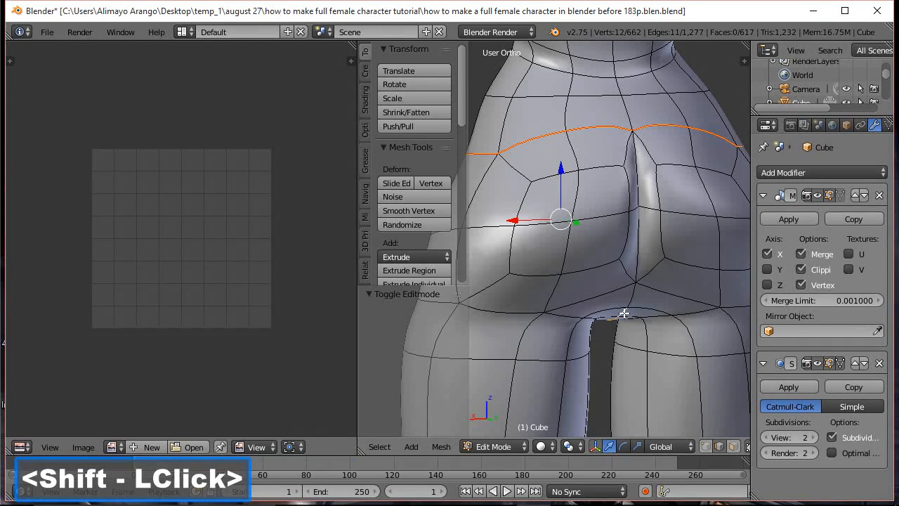
{"action": "left_click", "coordinate": [636, 285], "text": "shift"}
{"action": "left_click", "coordinate": [635, 249], "text": "shift"}
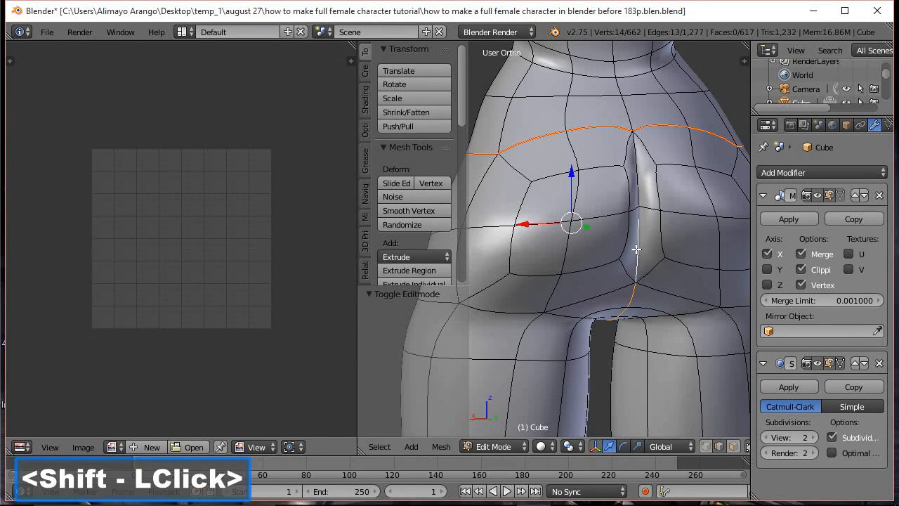
{"action": "left_click", "coordinate": [638, 178], "text": "shift"}
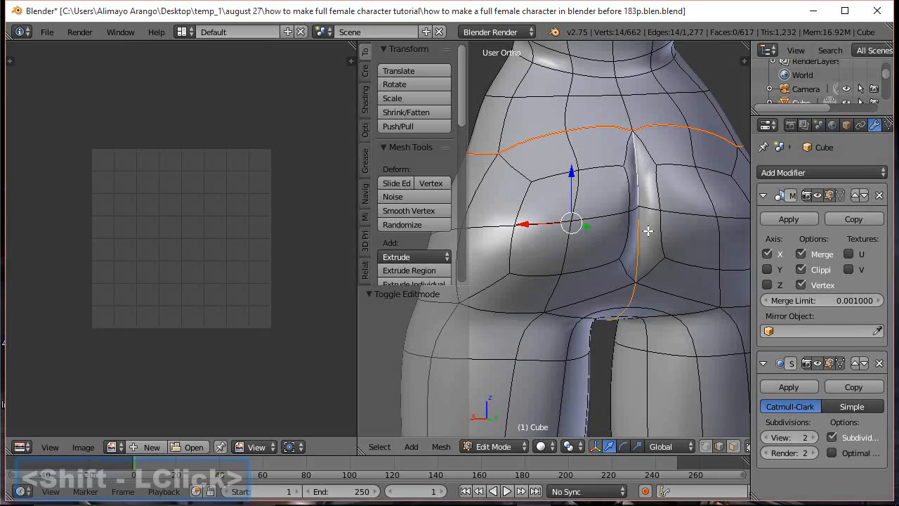
{"action": "key", "text": "ctrl+e"}
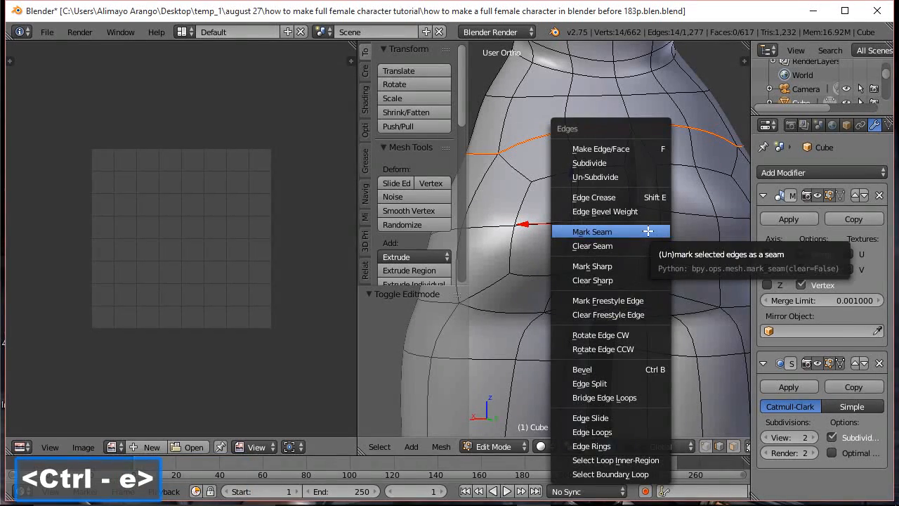
{"action": "left_click", "coordinate": [648, 231]}
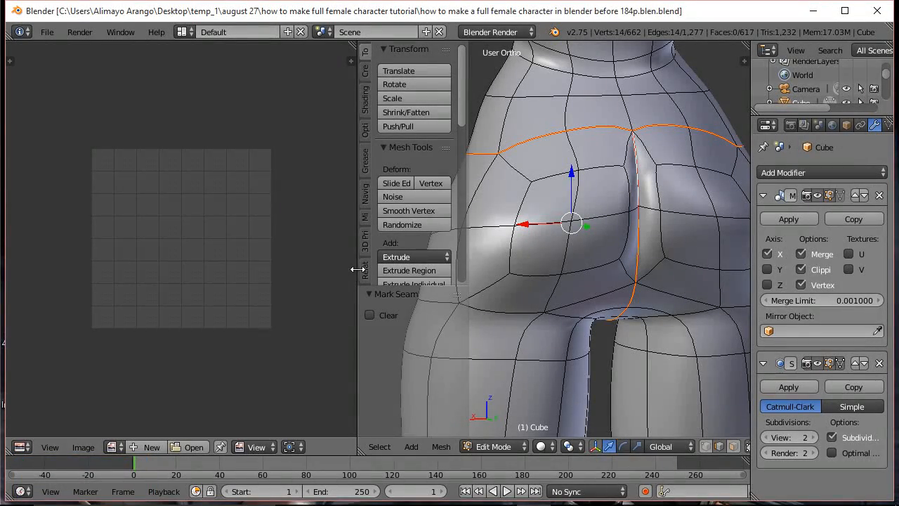
Widen the 3D view by narrowing the UV editor and hide the tool shelf.
{"action": "left_click_drag", "start_coordinate": [356, 270], "coordinate": [241, 268]}
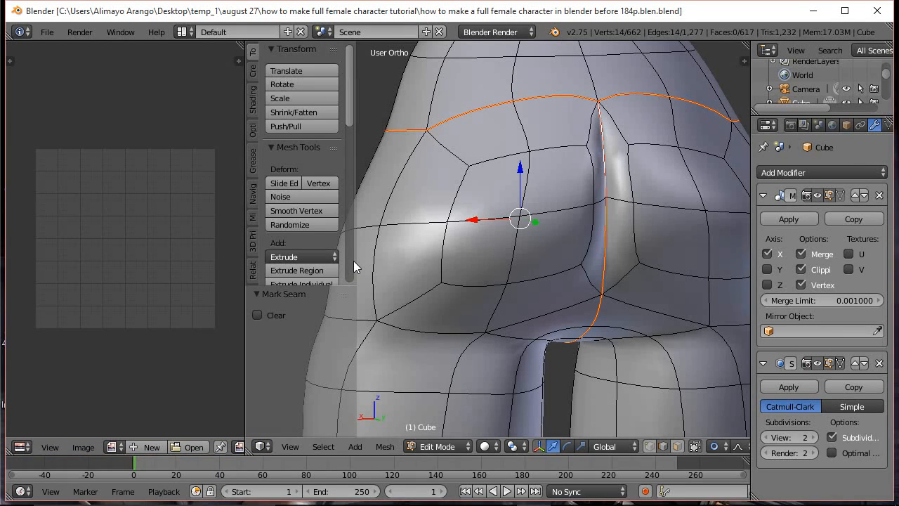
{"action": "left_click_drag", "start_coordinate": [355, 259], "coordinate": [319, 259]}
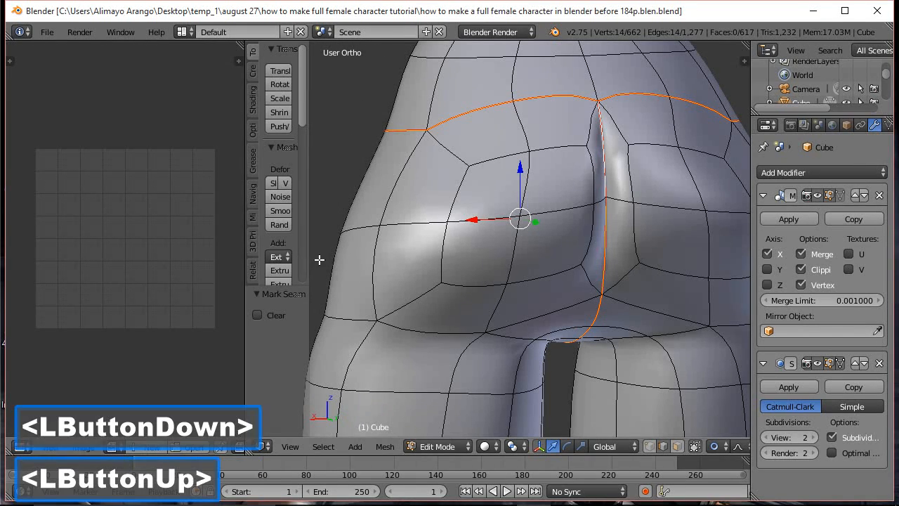
{"action": "key", "text": "t"}
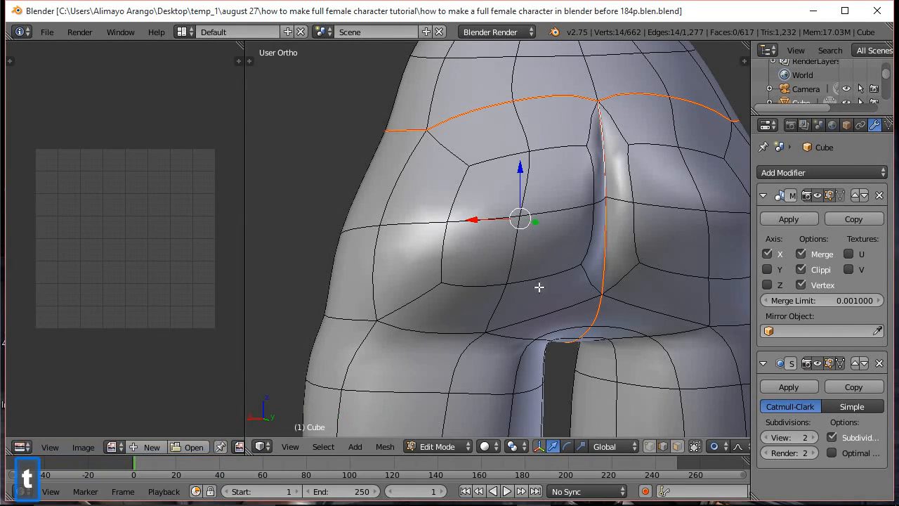
Select the edge loop around the ankle, mark it as a seam and save the file under number 185p.
{"action": "scroll", "coordinate": [539, 286], "scroll_direction": "down", "scroll_amount": 4}
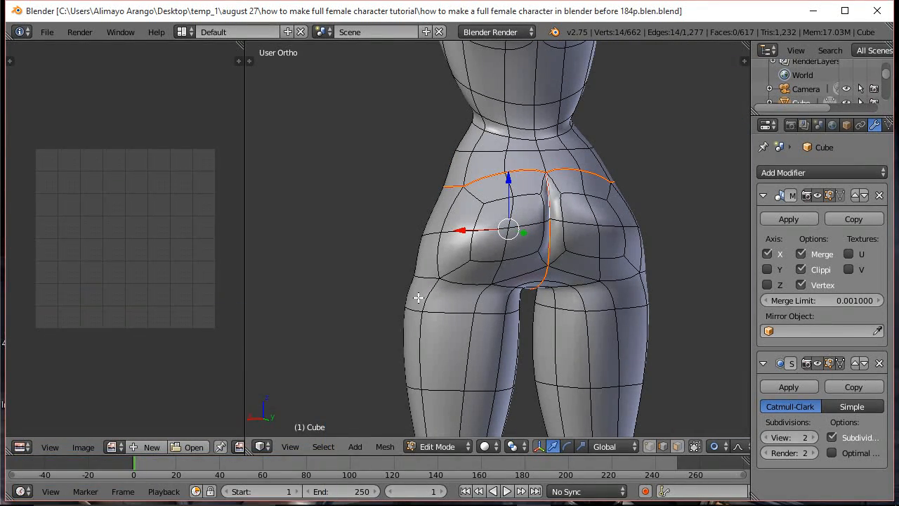
{"action": "middle_click_drag", "start_coordinate": [418, 299], "coordinate": [568, 316]}
{"action": "scroll", "coordinate": [541, 309], "scroll_direction": "down", "scroll_amount": 6}
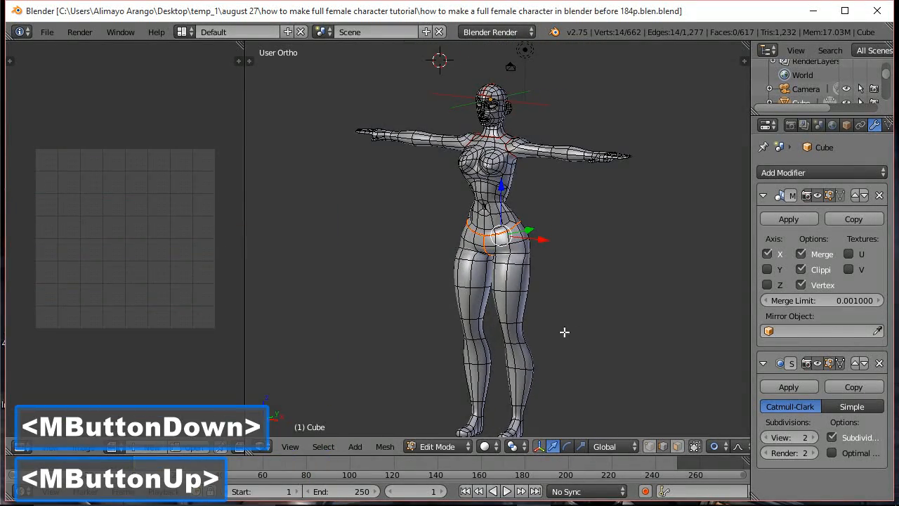
{"action": "middle_click_drag", "start_coordinate": [538, 363], "coordinate": [534, 281], "text": "shift"}
{"action": "scroll", "coordinate": [533, 281], "scroll_direction": "up", "scroll_amount": 3}
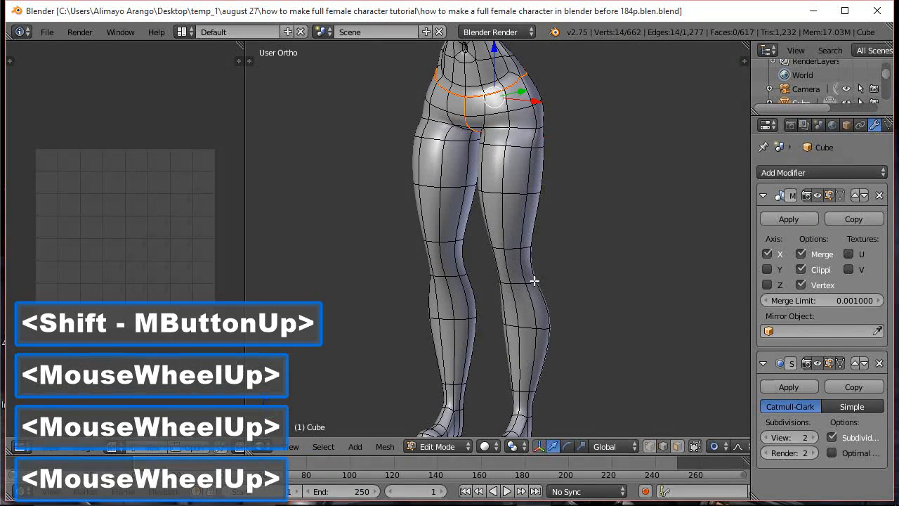
{"action": "key", "text": "alt"}
{"action": "left_click", "coordinate": [526, 391], "text": "alt"}
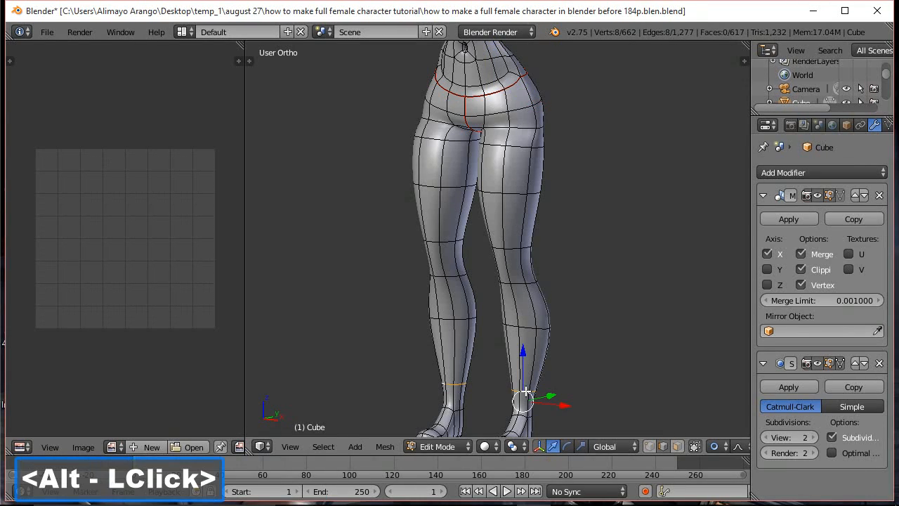
{"action": "key", "text": "ctrl+e"}
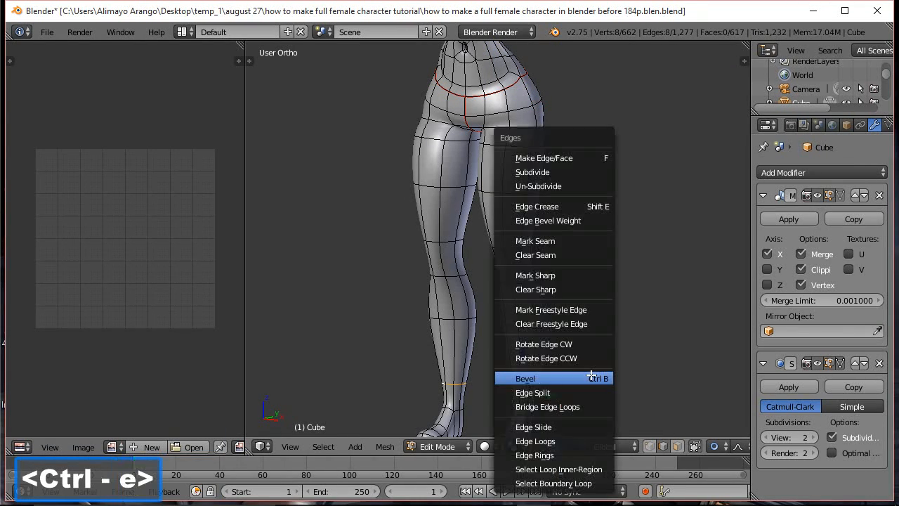
{"action": "left_click", "coordinate": [568, 241]}
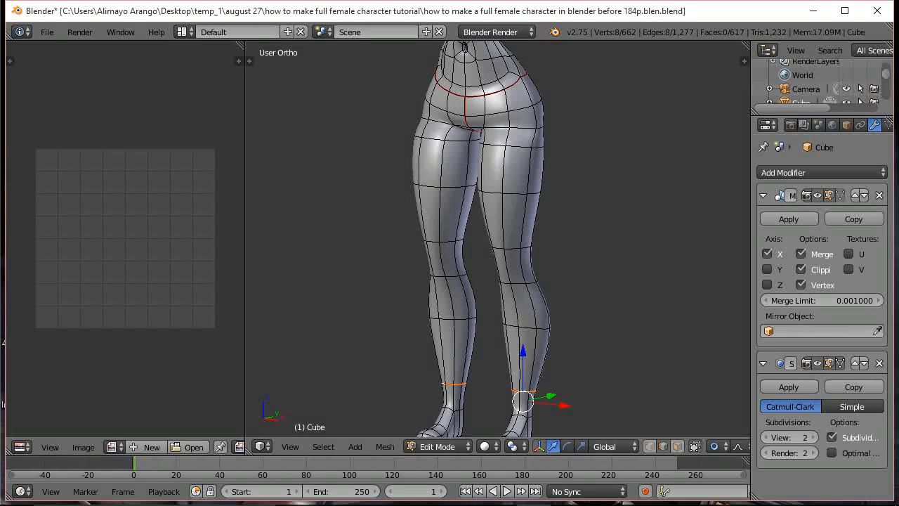
{"action": "left_click", "coordinate": [698, 111]}
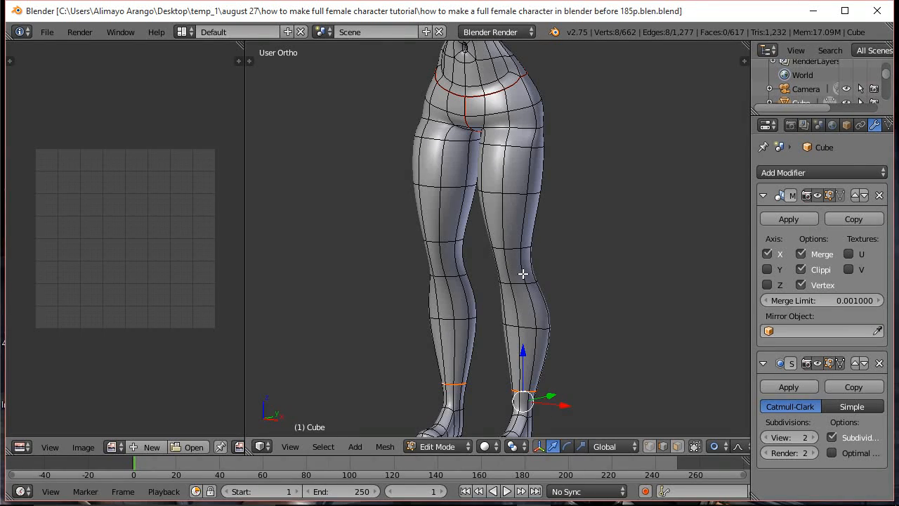
{"action": "middle_click_drag", "start_coordinate": [608, 287], "coordinate": [541, 291]}
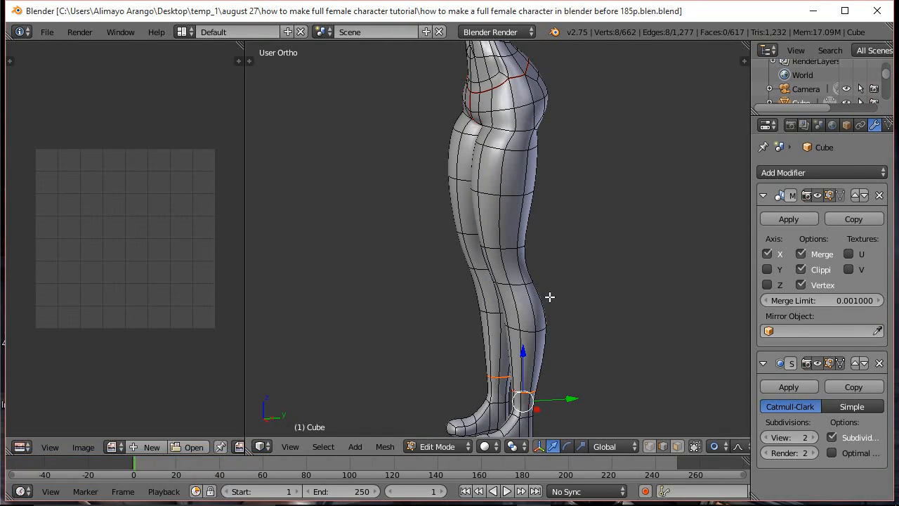
{"action": "left_click", "coordinate": [535, 353], "text": "alt"}
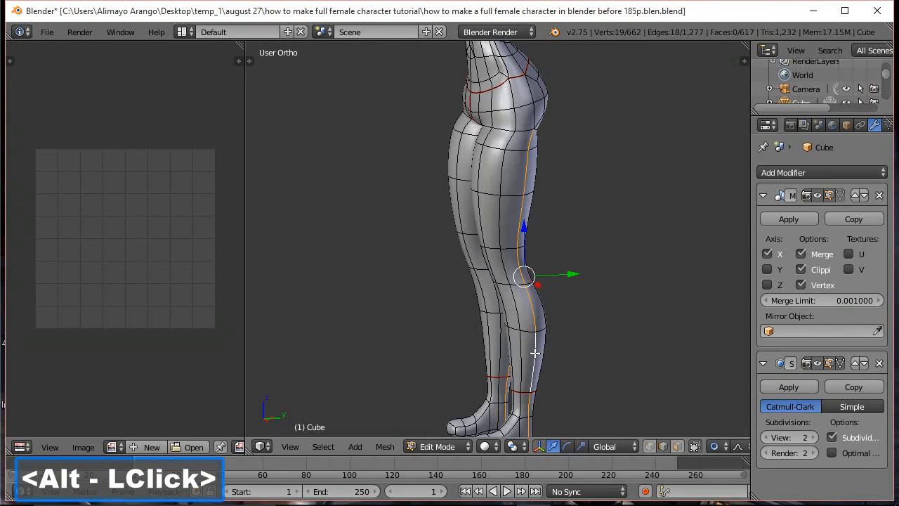
{"action": "middle_click_drag", "start_coordinate": [554, 307], "coordinate": [529, 283]}
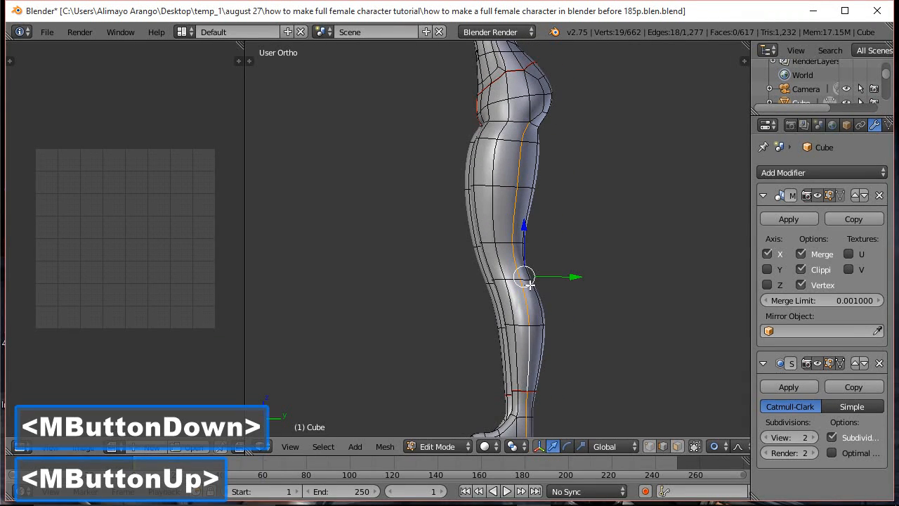
{"action": "key", "text": "a"}
Select the edge line down the outer side of the leg from hip seam to ankle seam, leaving out the foot, and mark it as a seam.
{"action": "left_click", "coordinate": [520, 355], "text": "alt"}
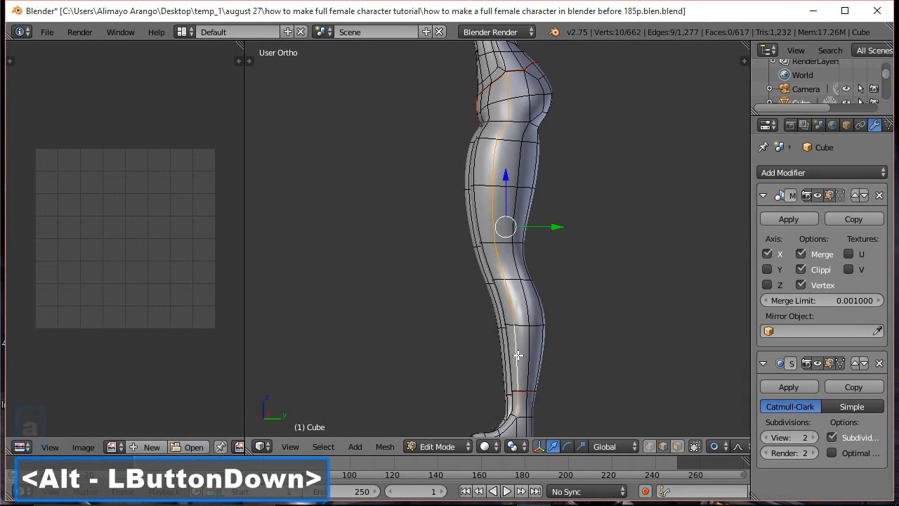
{"action": "middle_click_drag", "start_coordinate": [525, 326], "coordinate": [530, 363]}
{"action": "scroll", "coordinate": [538, 321], "scroll_direction": "down", "scroll_amount": 1}
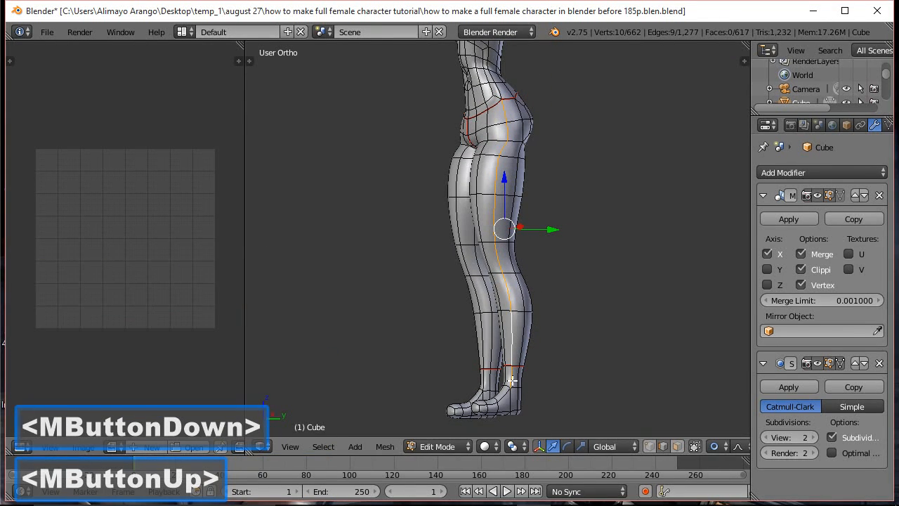
{"action": "left_click", "coordinate": [509, 378], "text": "shift"}
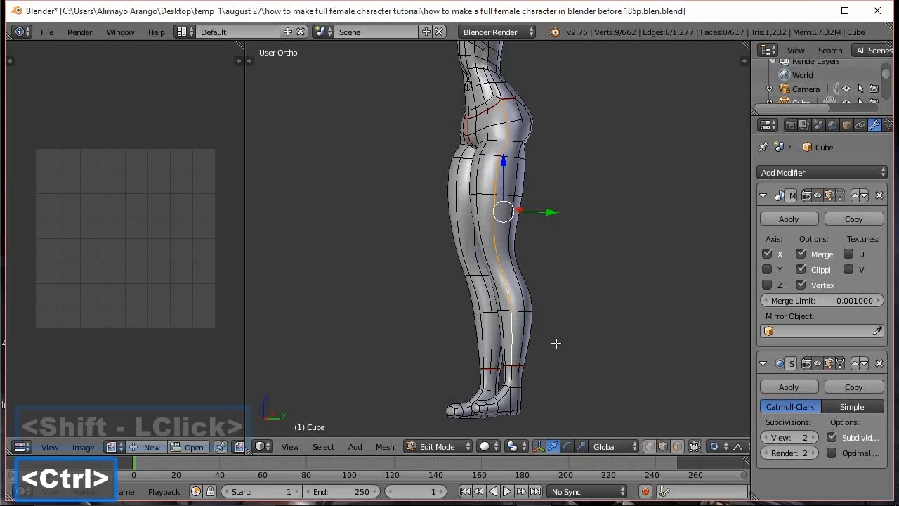
{"action": "key", "text": "ctrl+e"}
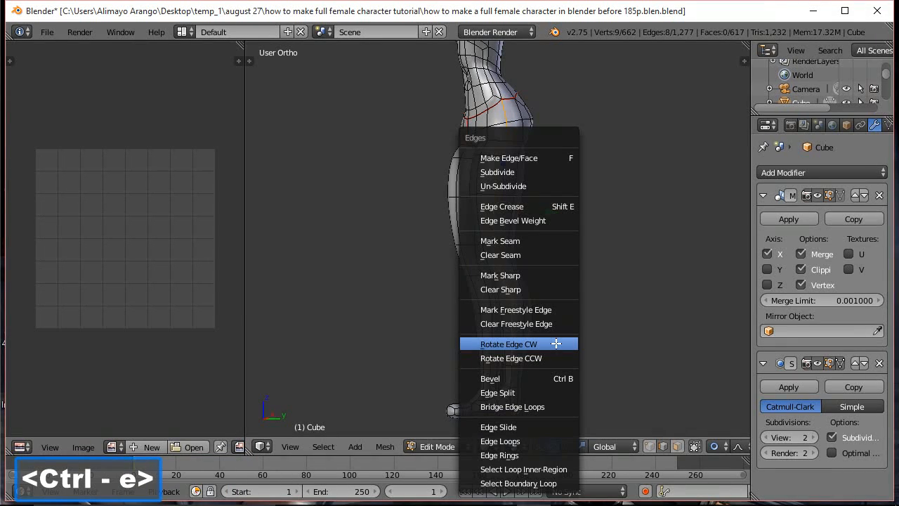
{"action": "left_click", "coordinate": [538, 238]}
Select the edge loop along the inner leg from crotch to ankle and deselect its edges below the ankle seam.
{"action": "middle_click_drag", "start_coordinate": [536, 255], "coordinate": [460, 323]}
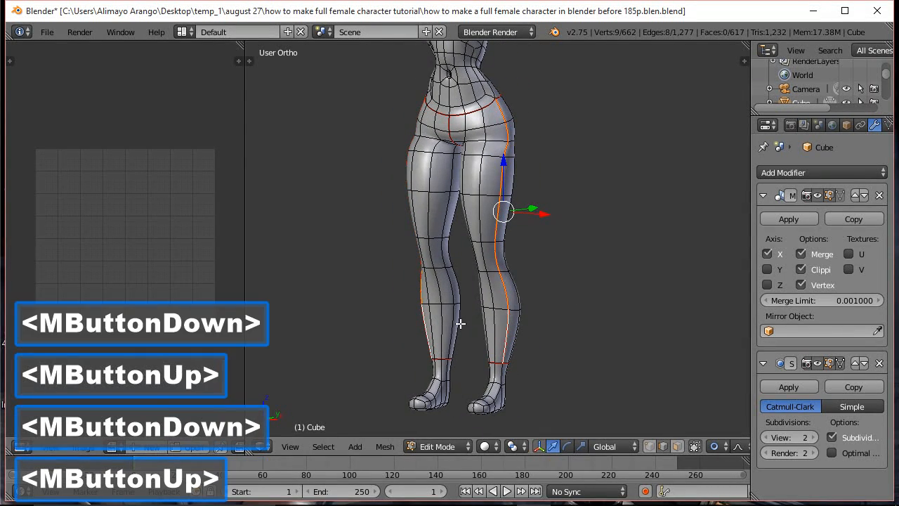
{"action": "left_click", "coordinate": [451, 327], "text": "alt"}
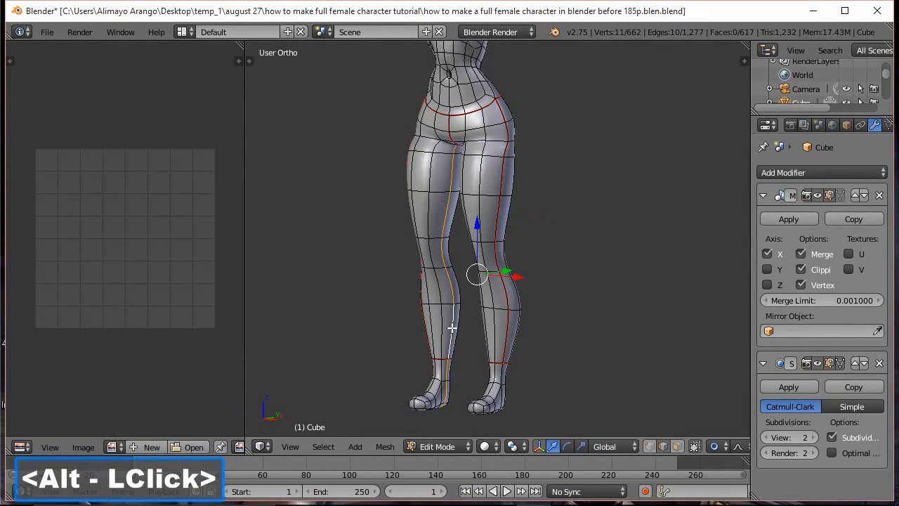
{"action": "middle_click_drag", "start_coordinate": [458, 376], "coordinate": [458, 372]}
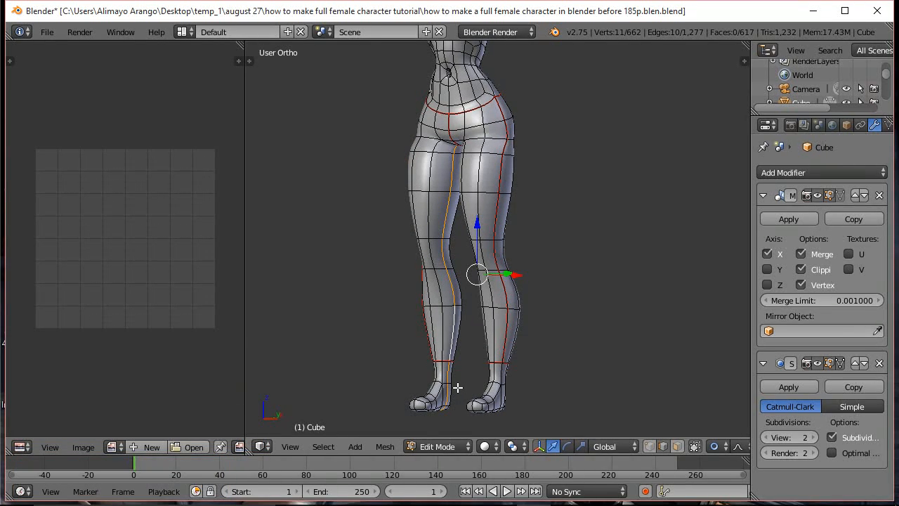
{"action": "key", "text": "c"}
{"action": "mouse_move", "coordinate": [457, 390]}
{"action": "middle_mouse_down"}
{"action": "mouse_move", "coordinate": [430, 410]}
{"action": "mouse_move", "coordinate": [448, 381]}
{"action": "mouse_move", "coordinate": [465, 387]}
{"action": "middle_mouse_up"}
{"action": "scroll", "coordinate": [430, 410], "scroll_direction": "up", "scroll_amount": 1}
{"action": "right_click", "coordinate": [435, 402]}
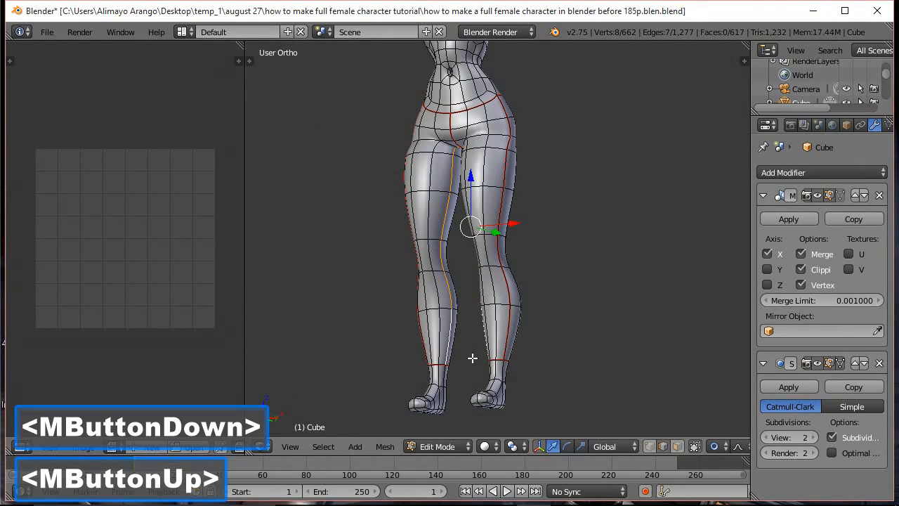
Mark the selected inner-leg edges as a seam and save the file under number 186p.
{"action": "key", "text": "ctrl"}
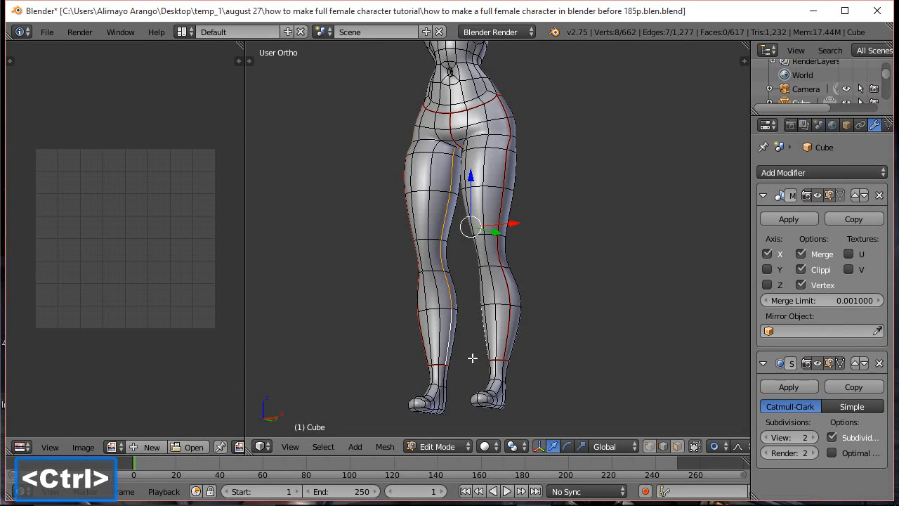
{"action": "key", "text": "ctrl+e"}
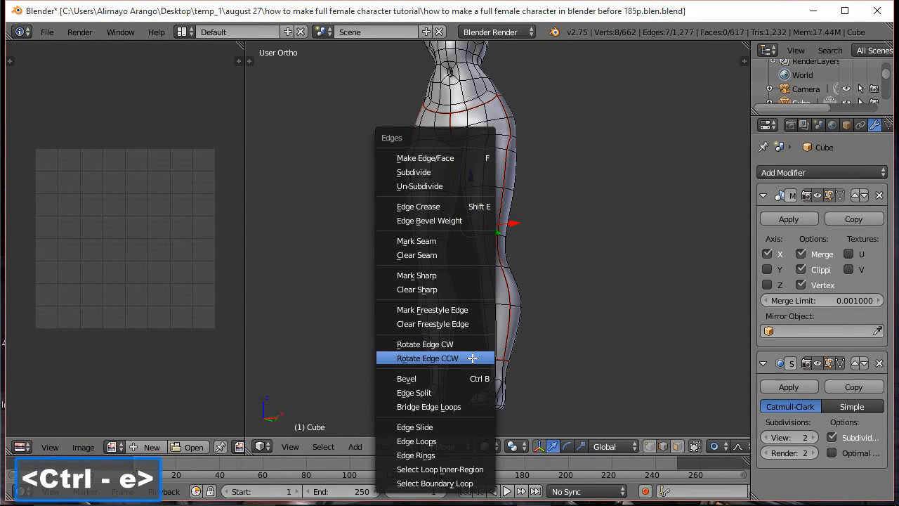
{"action": "left_click", "coordinate": [444, 243]}
{"action": "middle_click_drag", "start_coordinate": [444, 244], "coordinate": [526, 279]}
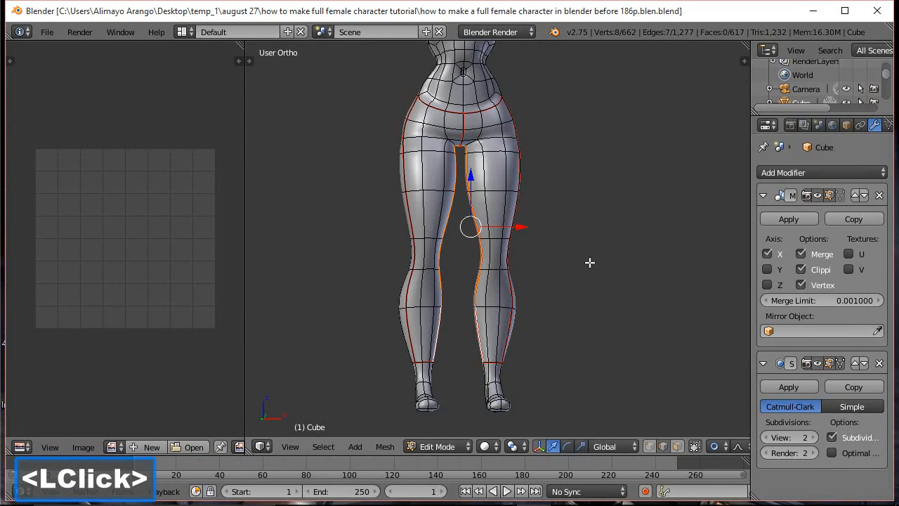
{"action": "middle_click_drag", "start_coordinate": [546, 282], "coordinate": [496, 183], "text": "shift"}
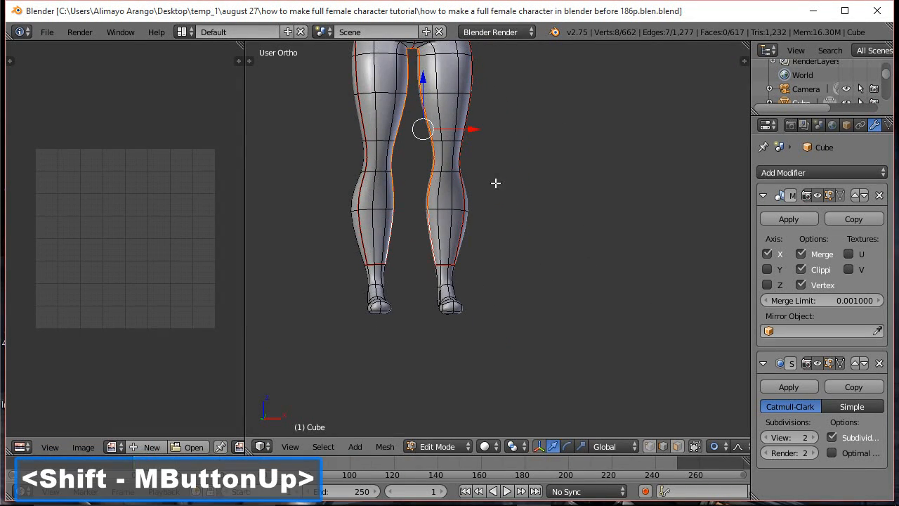
{"action": "scroll", "coordinate": [491, 197], "scroll_direction": "up", "scroll_amount": 5}
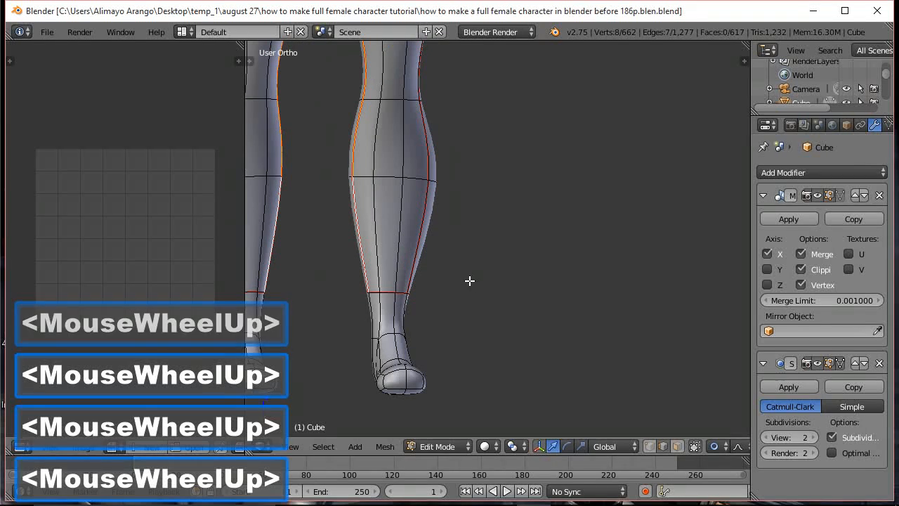
Turn off proportional editing and try selecting an edge loop at the toes of the foot.
{"action": "middle_click_drag", "start_coordinate": [447, 330], "coordinate": [540, 244], "text": "shift"}
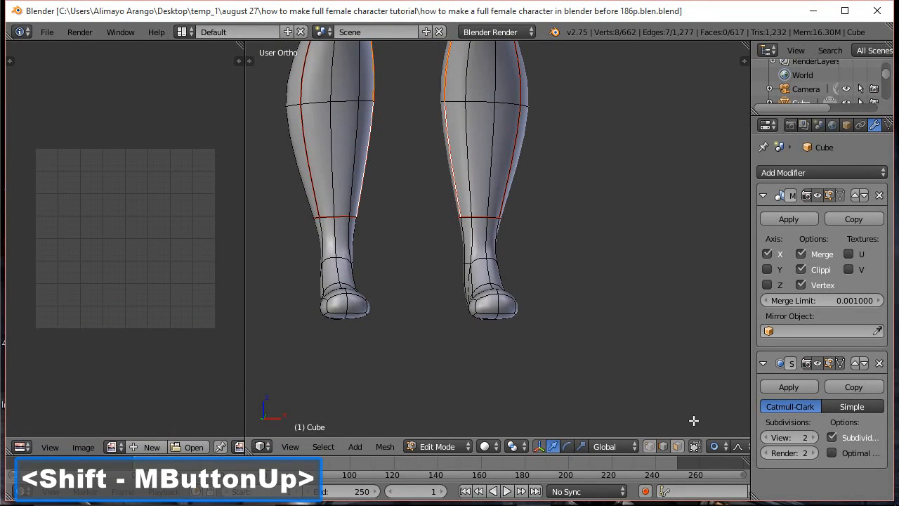
{"action": "key", "text": "o"}
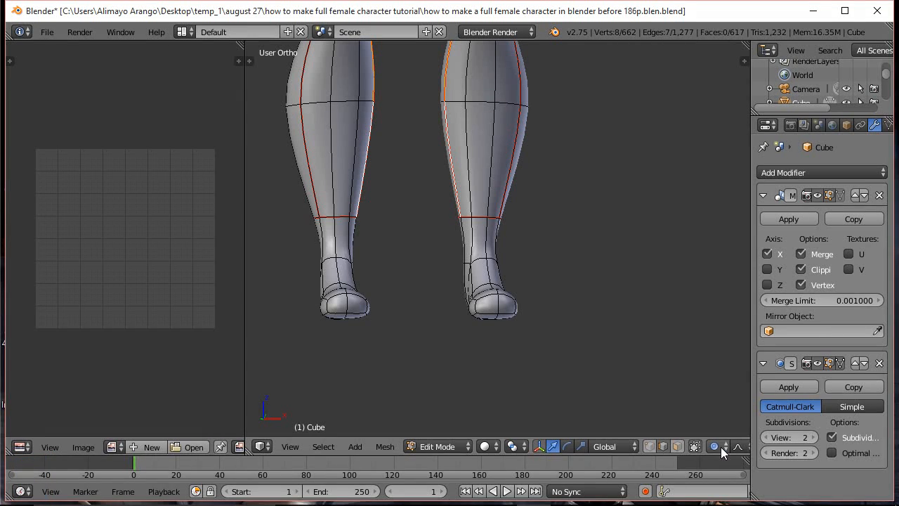
{"action": "key", "text": "o"}
{"action": "key", "text": "alt"}
{"action": "left_click", "coordinate": [504, 311], "text": "alt"}
{"action": "middle_click_drag", "start_coordinate": [608, 313], "coordinate": [482, 296]}
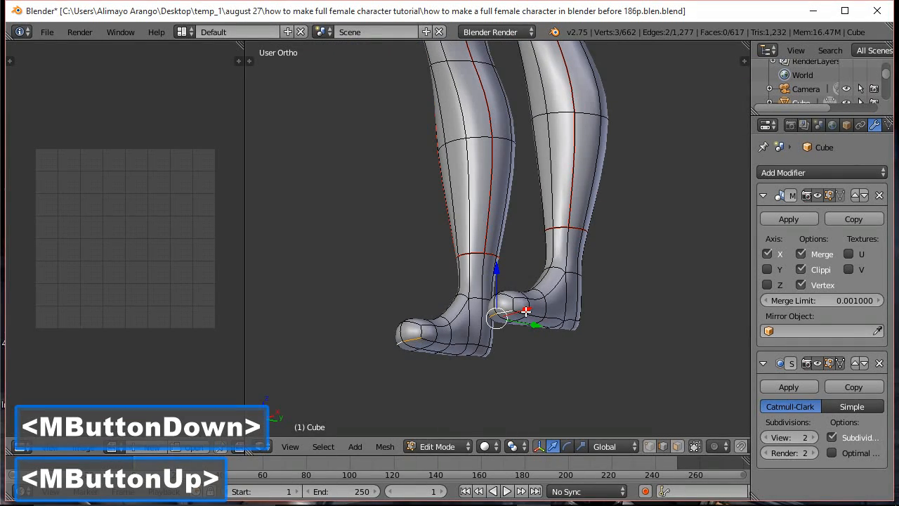
Select the edge loop running around the whole foot just above the sole, including the heel and toes.
{"action": "key", "text": "alt"}
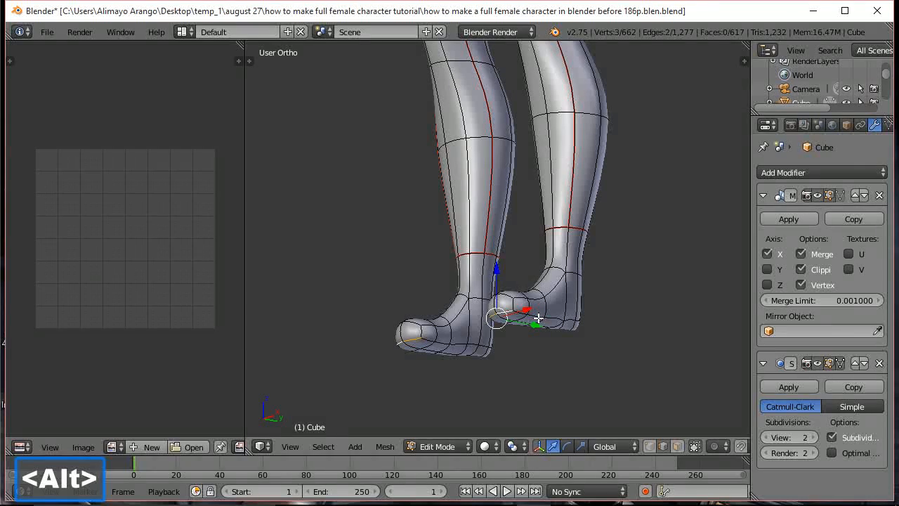
{"action": "left_click", "coordinate": [569, 324], "text": "alt"}
{"action": "left_click", "coordinate": [570, 322], "text": "alt"}
{"action": "middle_click_drag", "start_coordinate": [646, 339], "coordinate": [551, 333]}
{"action": "scroll", "coordinate": [598, 323], "scroll_direction": "up", "scroll_amount": 1}
{"action": "left_click", "coordinate": [603, 324], "text": "shift"}
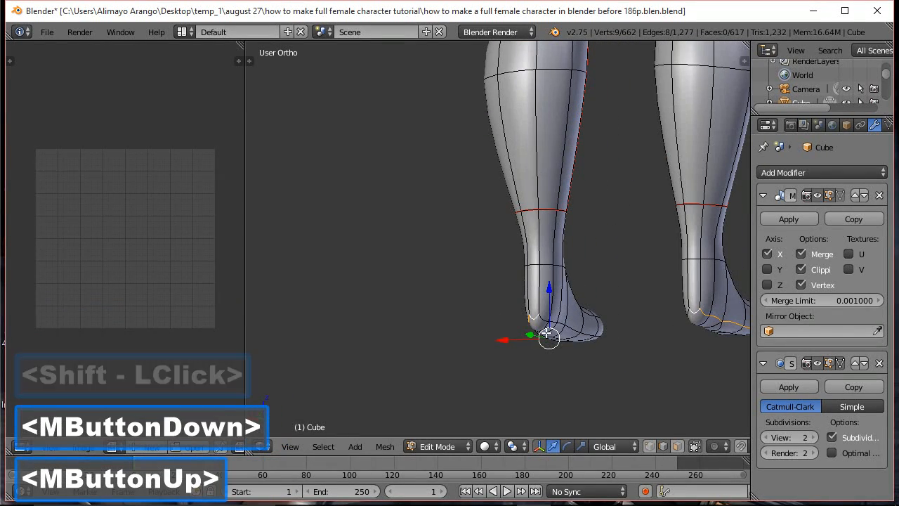
{"action": "left_click", "coordinate": [570, 325], "text": "alt"}
{"action": "middle_click_drag", "start_coordinate": [632, 345], "coordinate": [680, 352]}
{"action": "middle_click_drag", "start_coordinate": [480, 273], "coordinate": [612, 283]}
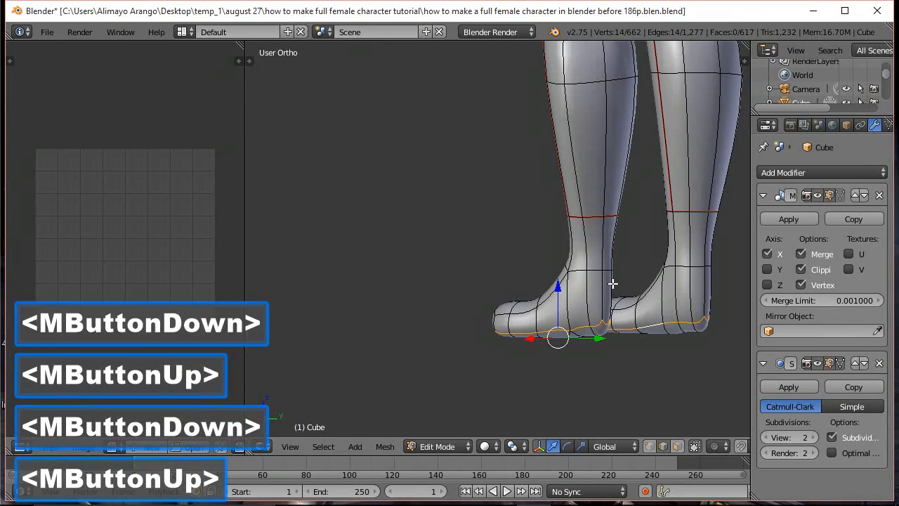
Mark the selected loop above the sole as a seam, save the file under number 187p and clear the selection.
{"action": "key", "text": "ctrl+e"}
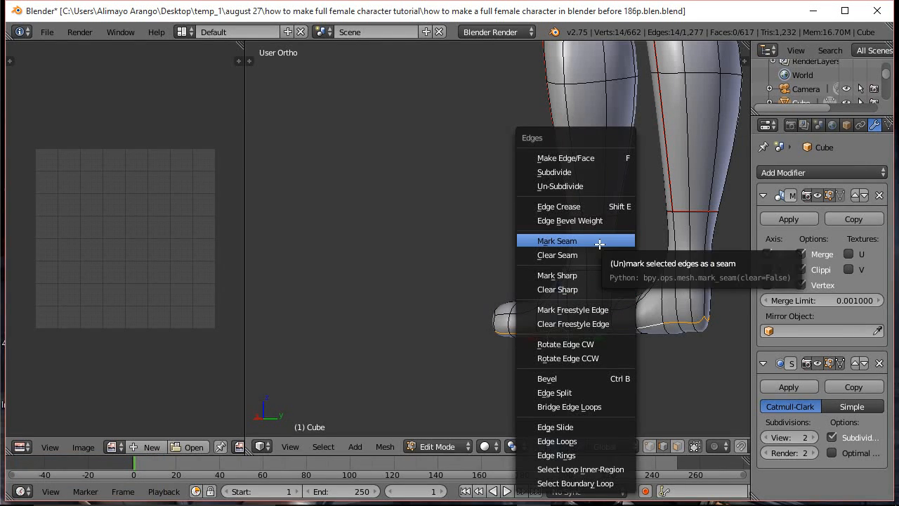
{"action": "left_click", "coordinate": [572, 240]}
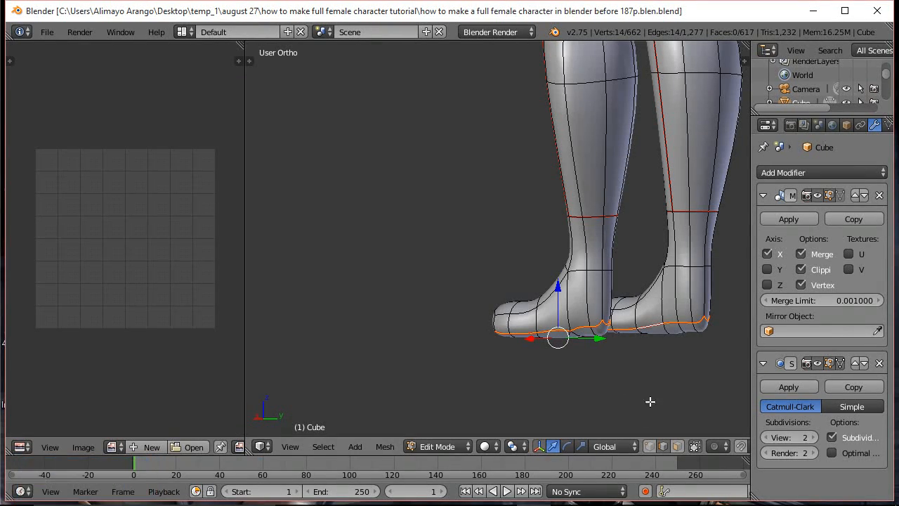
{"action": "key", "text": "a"}
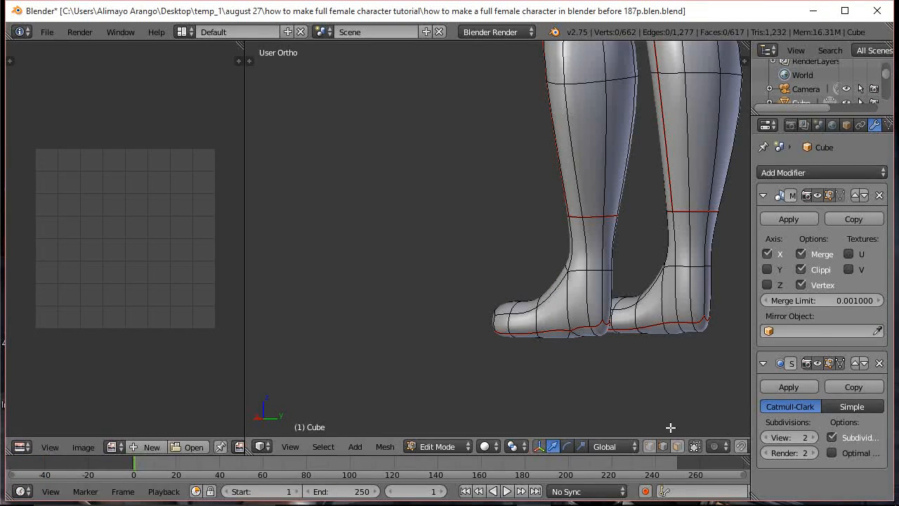
Mark the heel edges from ankle seam to sole seam and the short edge on each side of the toes as seams, saving as 188p.
{"action": "middle_click_drag", "start_coordinate": [670, 398], "coordinate": [593, 390]}
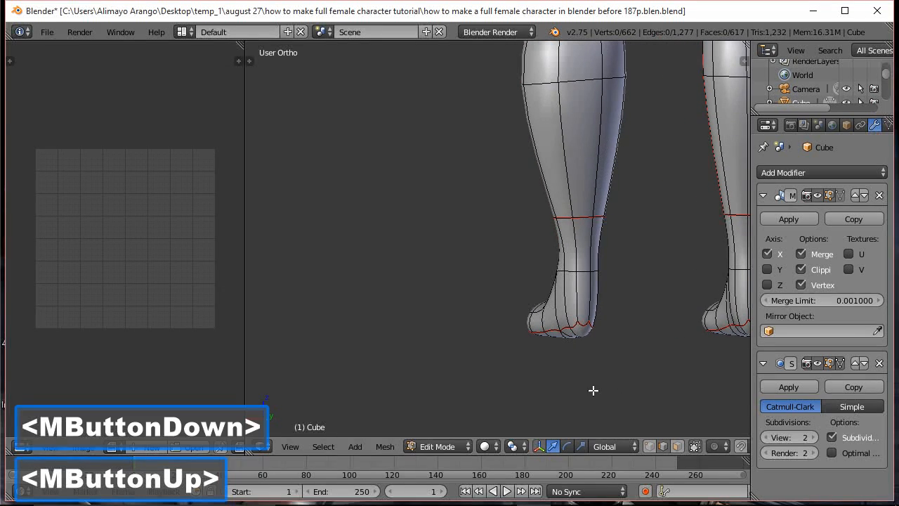
{"action": "left_click", "coordinate": [590, 289], "text": "shift"}
{"action": "left_click", "coordinate": [592, 227], "text": "shift"}
{"action": "middle_click_drag", "start_coordinate": [472, 266], "coordinate": [645, 300]}
{"action": "middle_click_drag", "start_coordinate": [555, 349], "coordinate": [519, 349]}
{"action": "left_click", "coordinate": [510, 348], "text": "shift"}
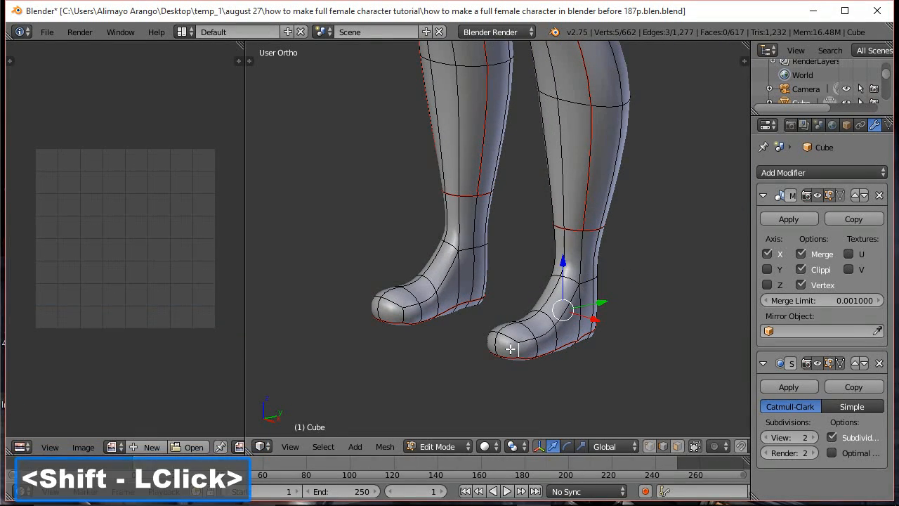
{"action": "middle_click_drag", "start_coordinate": [458, 318], "coordinate": [596, 323]}
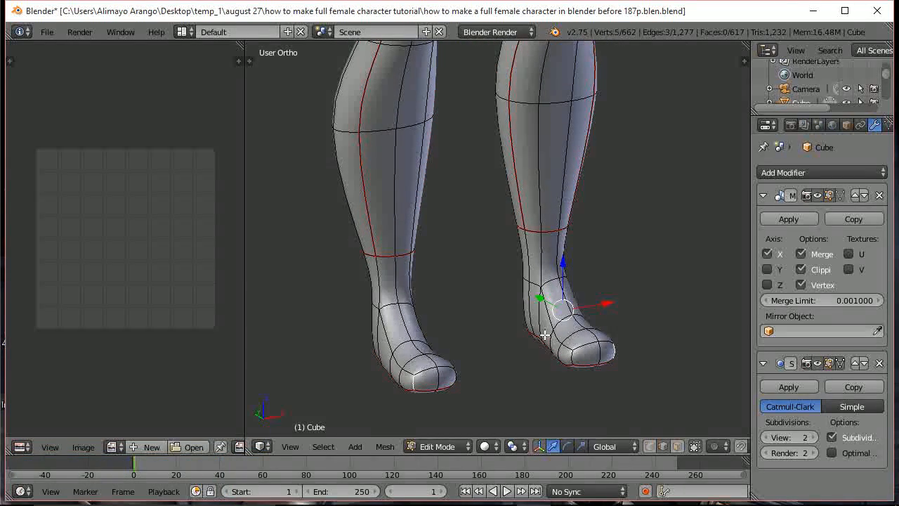
{"action": "left_click", "coordinate": [573, 356], "text": "shift"}
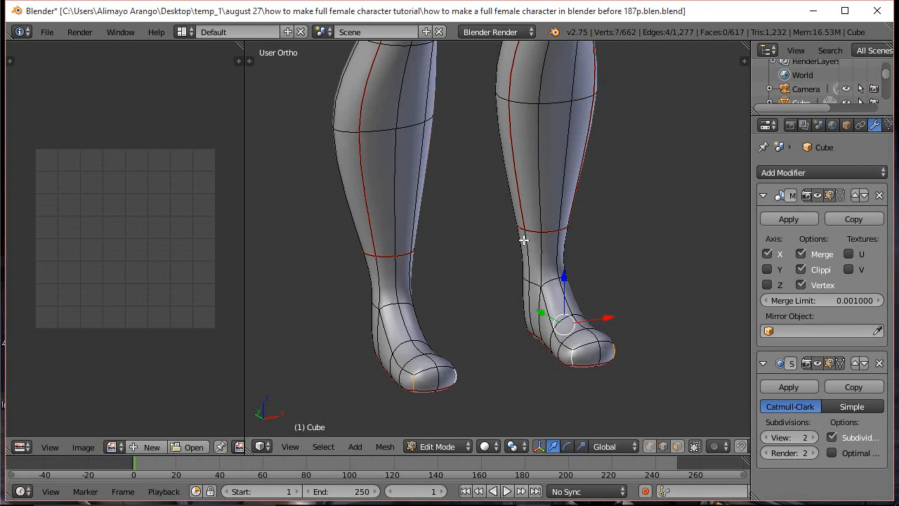
{"action": "key", "text": "ctrl+e"}
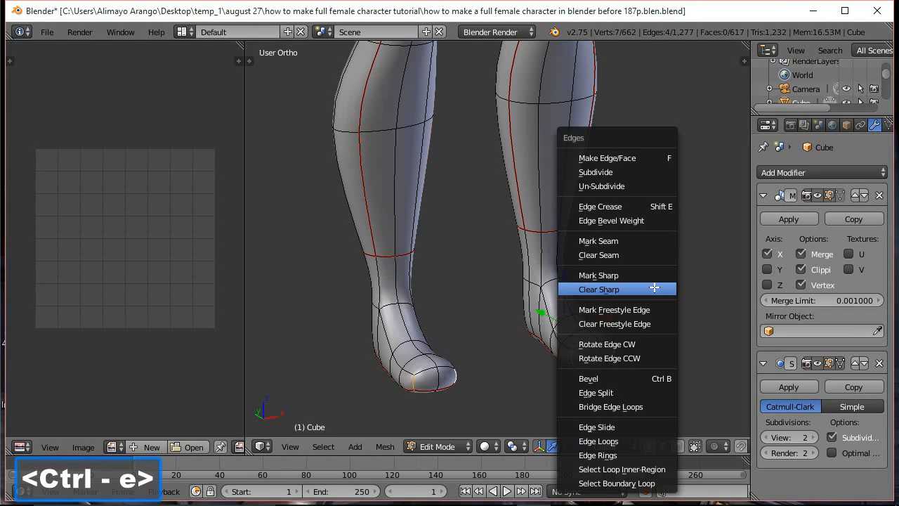
{"action": "left_click", "coordinate": [637, 244]}
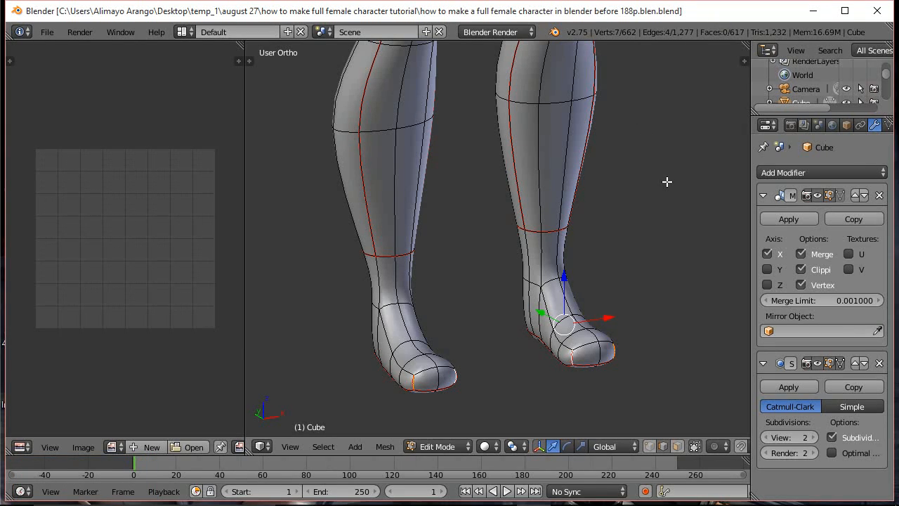
Add an unslid loop cut lengthwise along the front of the arm through the hand and fingers, and save the file under number 189p.
{"action": "middle_click_drag", "start_coordinate": [652, 142], "coordinate": [594, 307], "text": "shift"}
{"action": "scroll", "coordinate": [597, 299], "scroll_direction": "down", "scroll_amount": 4}
{"action": "scroll", "coordinate": [597, 298], "scroll_direction": "down", "scroll_amount": 1}
{"action": "middle_click_drag", "start_coordinate": [592, 195], "coordinate": [584, 345], "text": "shift"}
{"action": "middle_click_drag", "start_coordinate": [630, 239], "coordinate": [587, 244]}
{"action": "scroll", "coordinate": [614, 217], "scroll_direction": "up", "scroll_amount": 2}
{"action": "middle_click_drag", "start_coordinate": [606, 157], "coordinate": [545, 281], "text": "shift"}
{"action": "scroll", "coordinate": [626, 271], "scroll_direction": "up", "scroll_amount": 1}
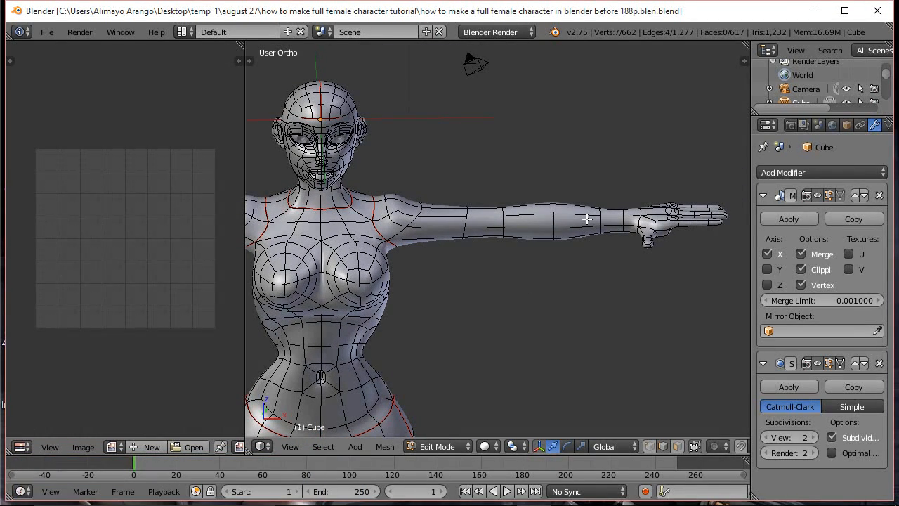
{"action": "key", "text": "ctrl+r"}
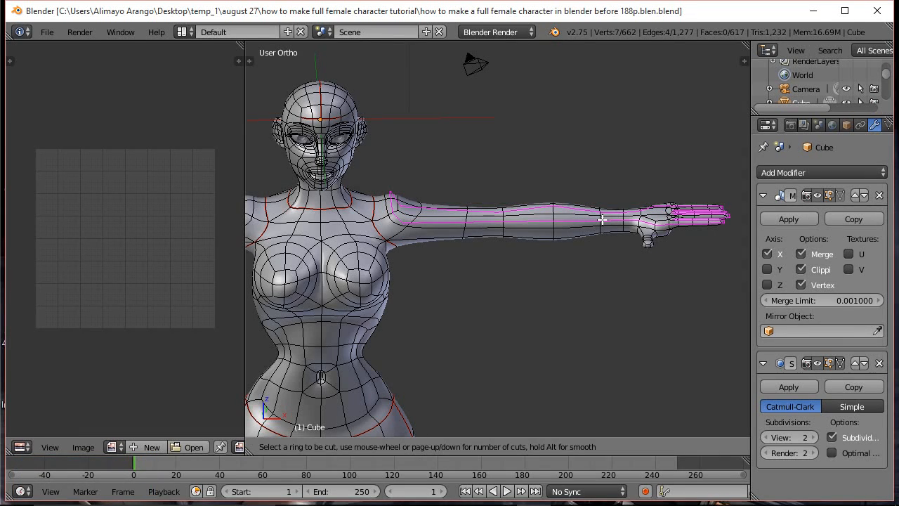
{"action": "left_click", "coordinate": [602, 220]}
{"action": "left_click", "coordinate": [602, 220]}
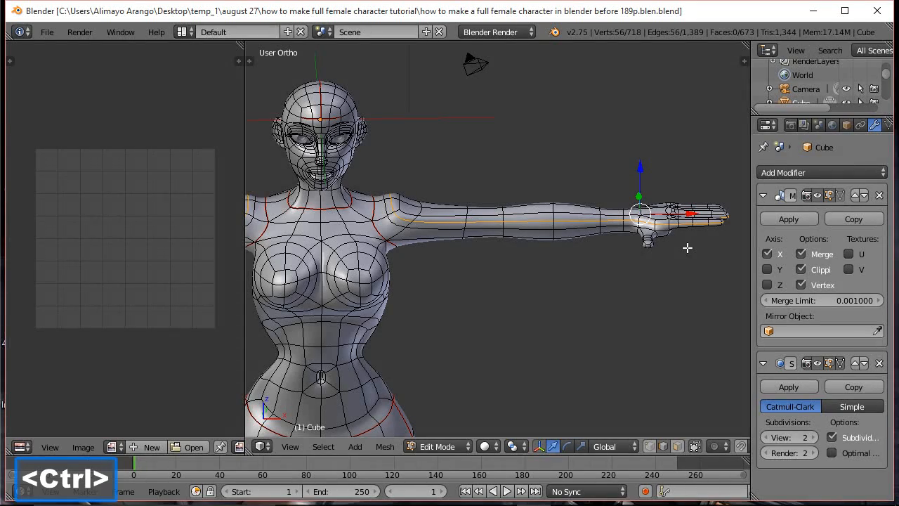
Mark the new lengthwise arm loop as a seam and save the file under number 190p.
{"action": "key", "text": "ctrl+e"}
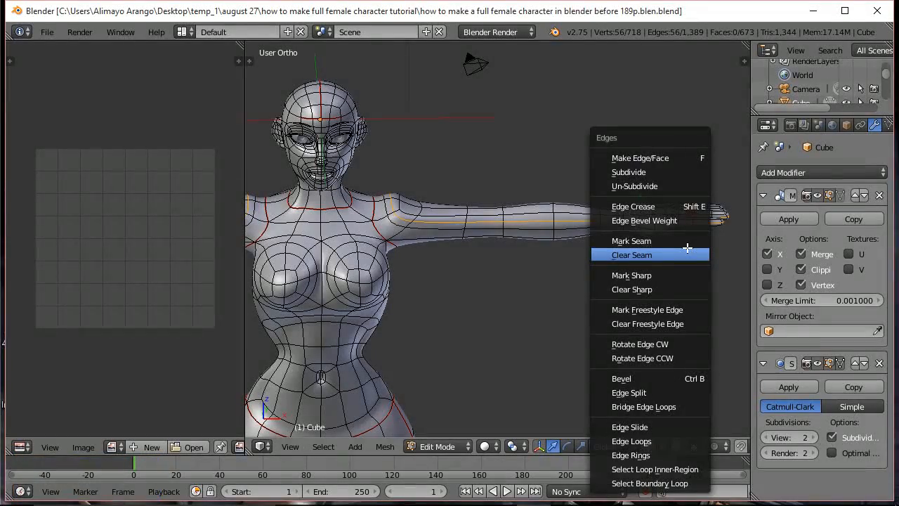
{"action": "left_click", "coordinate": [687, 243]}
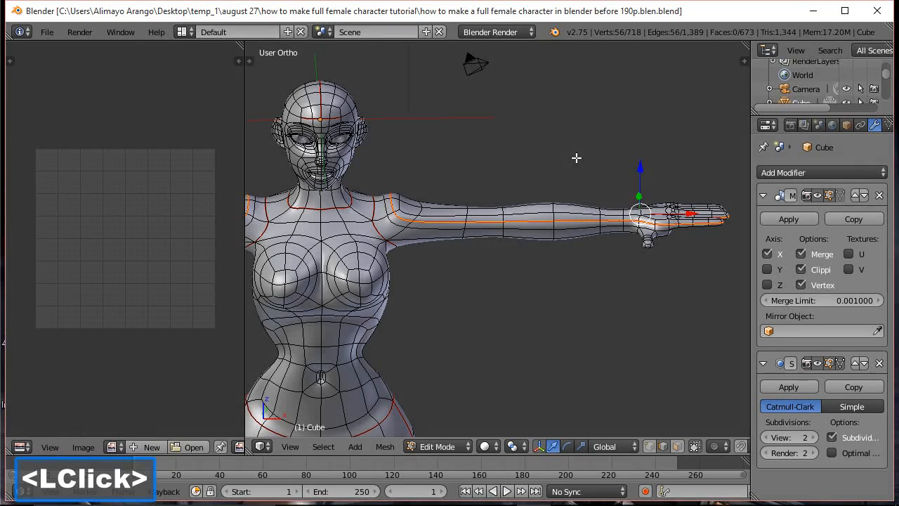
Select the edge loop around the wrist, mark it as a seam and save the file under number 191p with nothing selected.
{"action": "scroll", "coordinate": [640, 217], "scroll_direction": "up", "scroll_amount": 2}
{"action": "middle_click_drag", "start_coordinate": [641, 217], "coordinate": [535, 248], "text": "shift"}
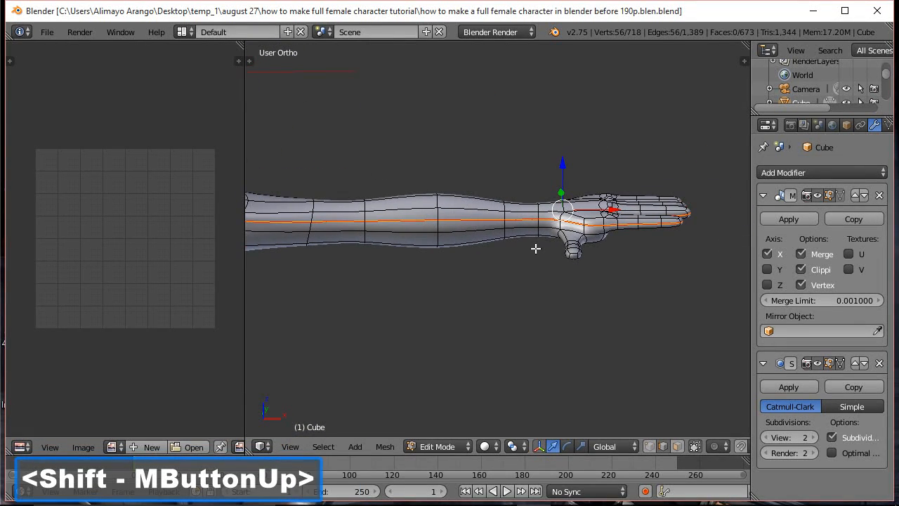
{"action": "left_click", "coordinate": [538, 231], "text": "alt"}
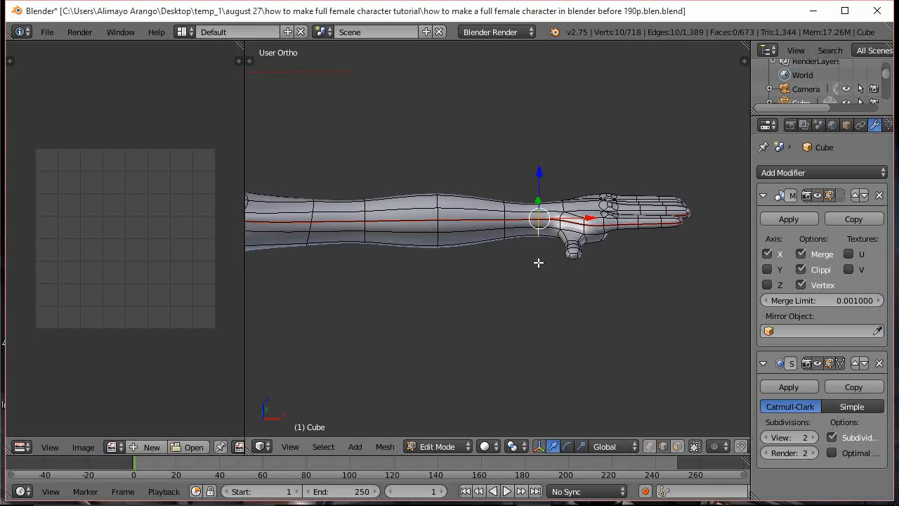
{"action": "key", "text": "ctrl+e"}
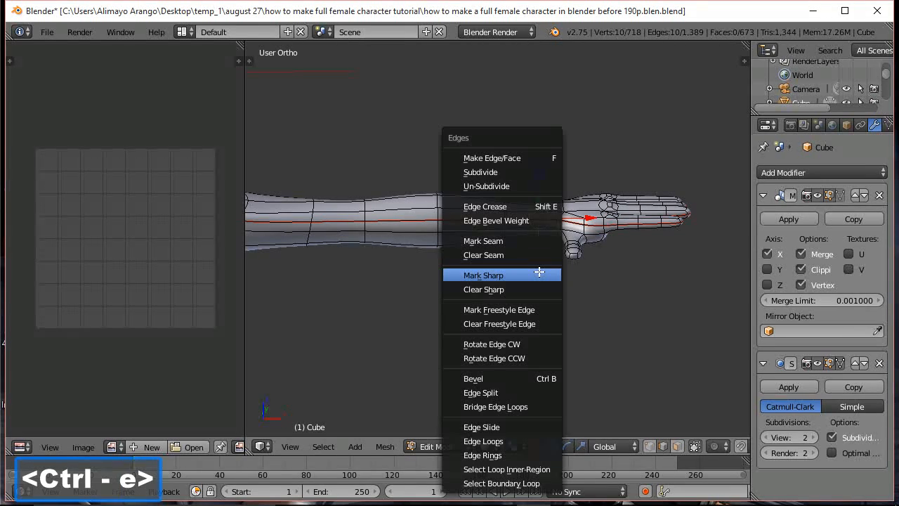
{"action": "left_click", "coordinate": [518, 241]}
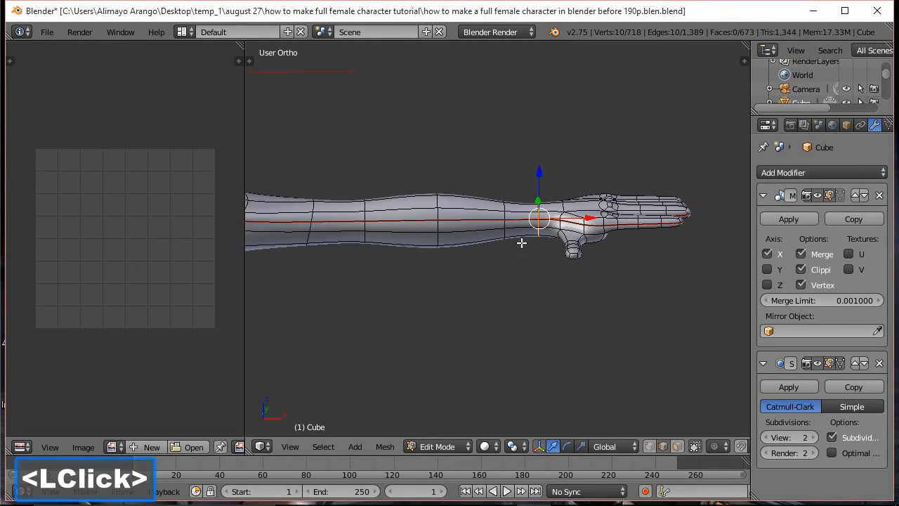
{"action": "key", "text": "a"}
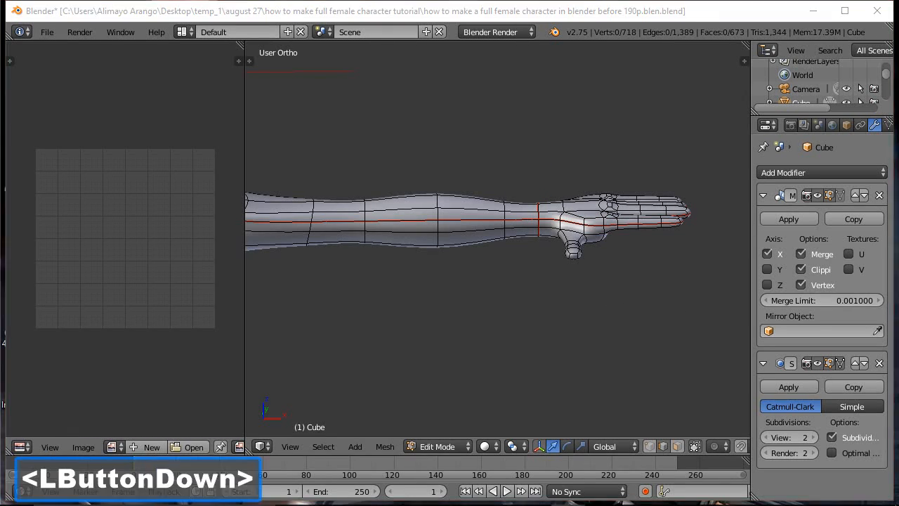
{"action": "left_click", "coordinate": [498, 257]}
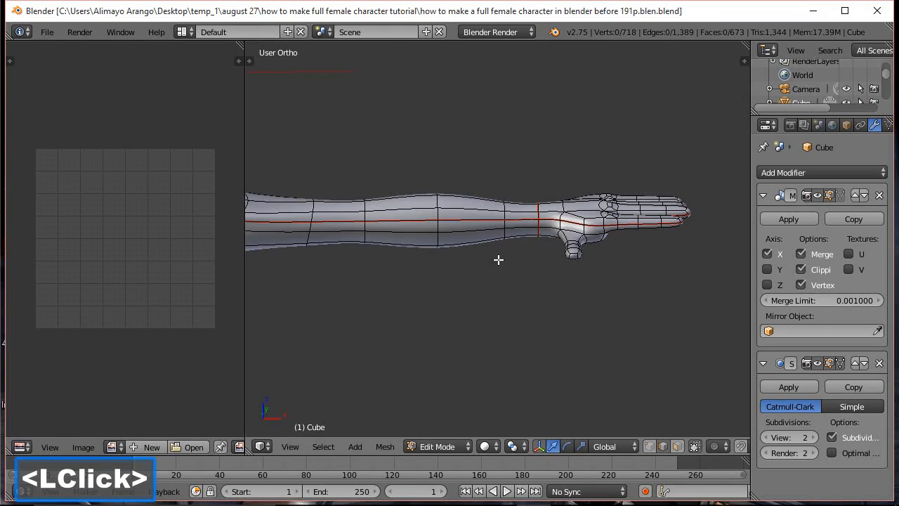
Mark the vertical edge line down the torso side, from the armpit seam to the hip seam, as a seam and save the file under number 192p.
{"action": "scroll", "coordinate": [501, 273], "scroll_direction": "down", "scroll_amount": 2}
{"action": "scroll", "coordinate": [502, 273], "scroll_direction": "down", "scroll_amount": 1}
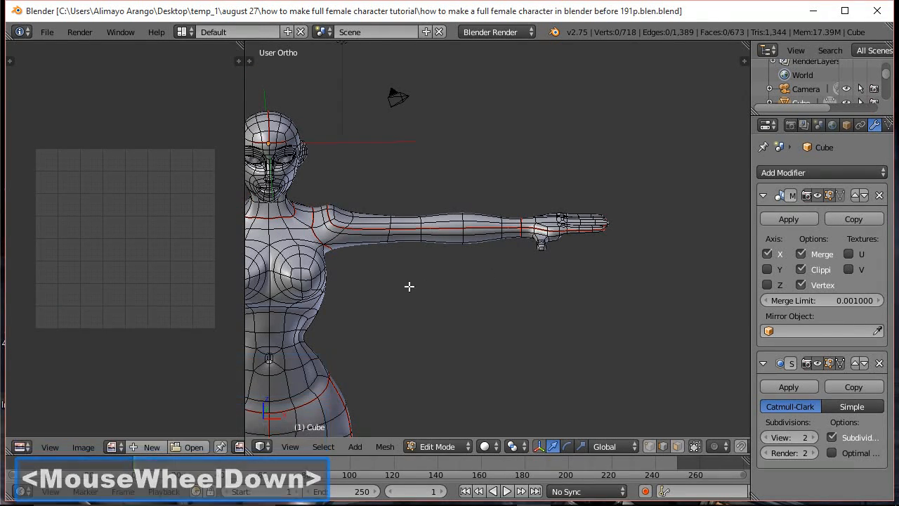
{"action": "middle_click_drag", "start_coordinate": [373, 302], "coordinate": [510, 227], "text": "shift"}
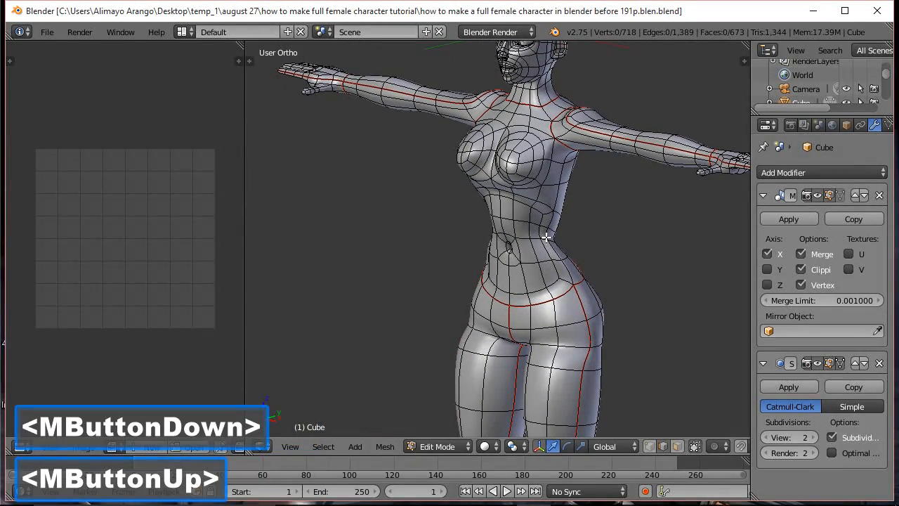
{"action": "middle_click_drag", "start_coordinate": [602, 225], "coordinate": [547, 213]}
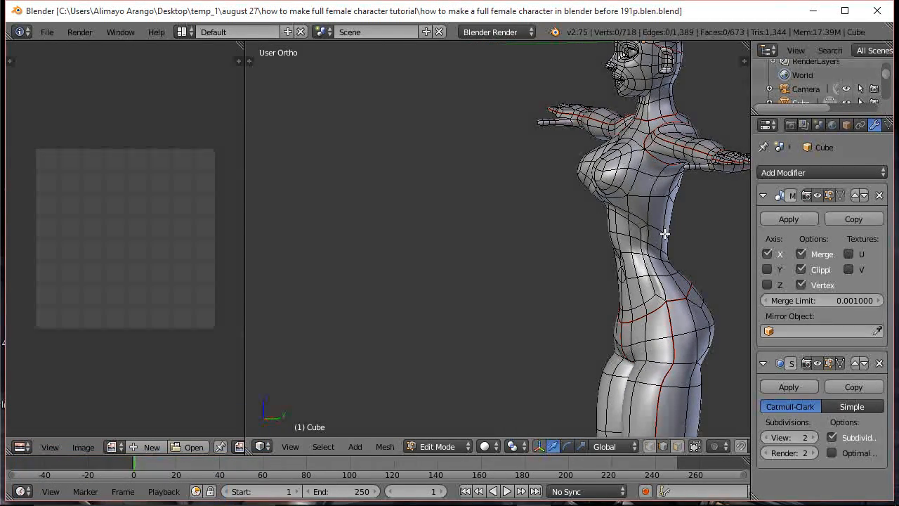
{"action": "middle_click_drag", "start_coordinate": [681, 228], "coordinate": [498, 239], "text": "shift"}
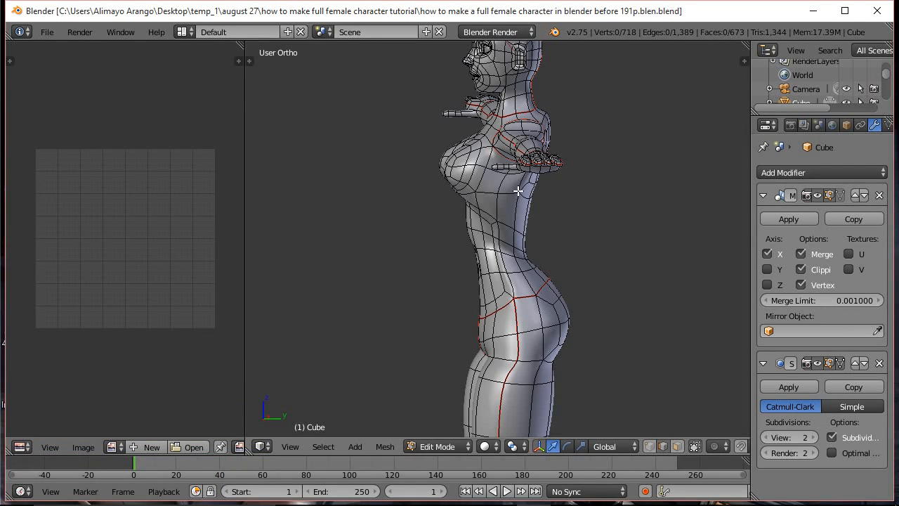
{"action": "middle_click_drag", "start_coordinate": [538, 215], "coordinate": [528, 212]}
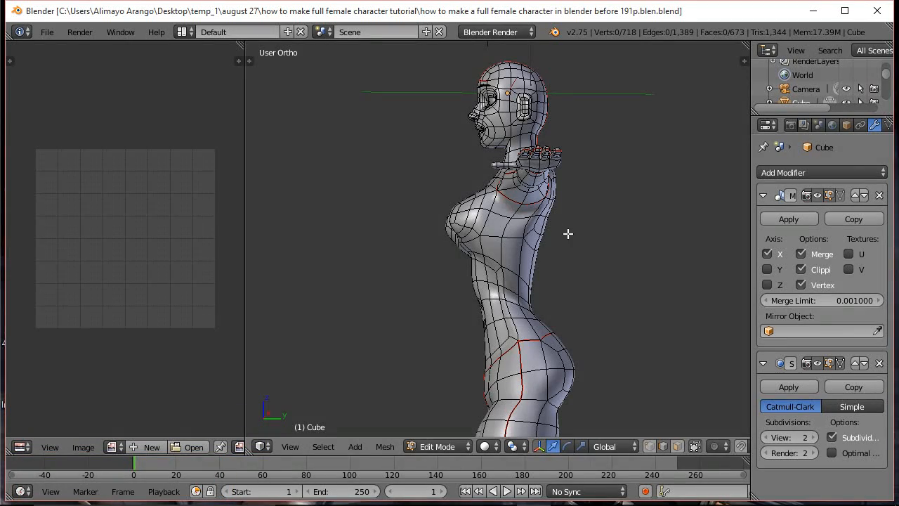
{"action": "mouse_move", "coordinate": [566, 240]}
{"action": "middle_mouse_down"}
{"action": "mouse_move", "coordinate": [558, 245]}
{"action": "mouse_move", "coordinate": [567, 249]}
{"action": "middle_mouse_up"}
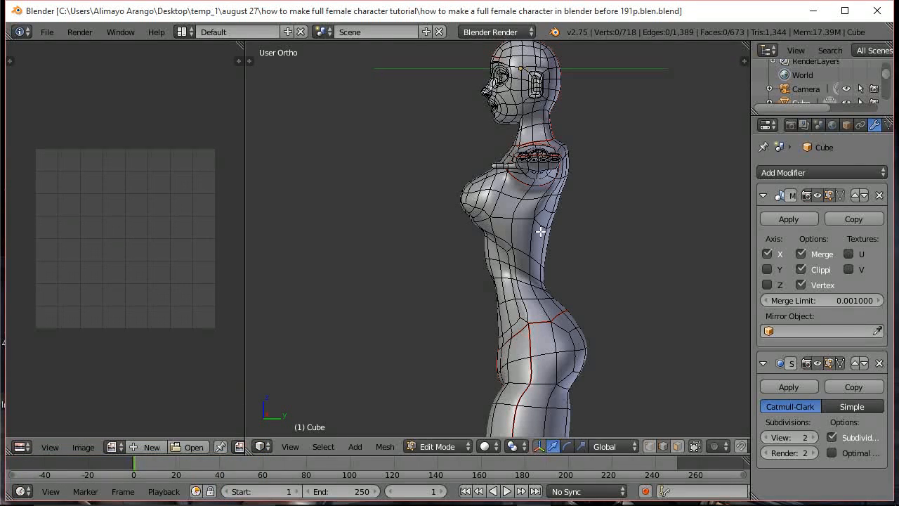
{"action": "middle_click_drag", "start_coordinate": [558, 228], "coordinate": [524, 232]}
{"action": "middle_click_drag", "start_coordinate": [604, 227], "coordinate": [558, 239], "text": "shift"}
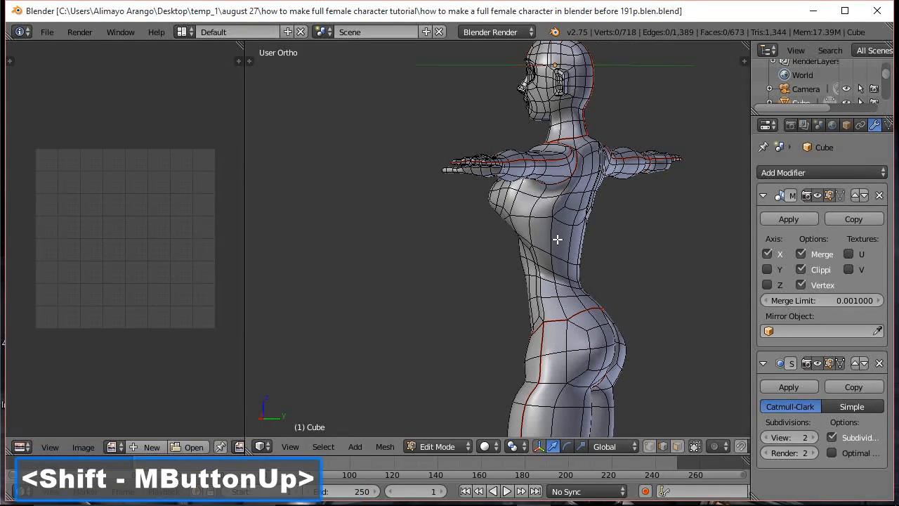
{"action": "left_click", "coordinate": [564, 188]}
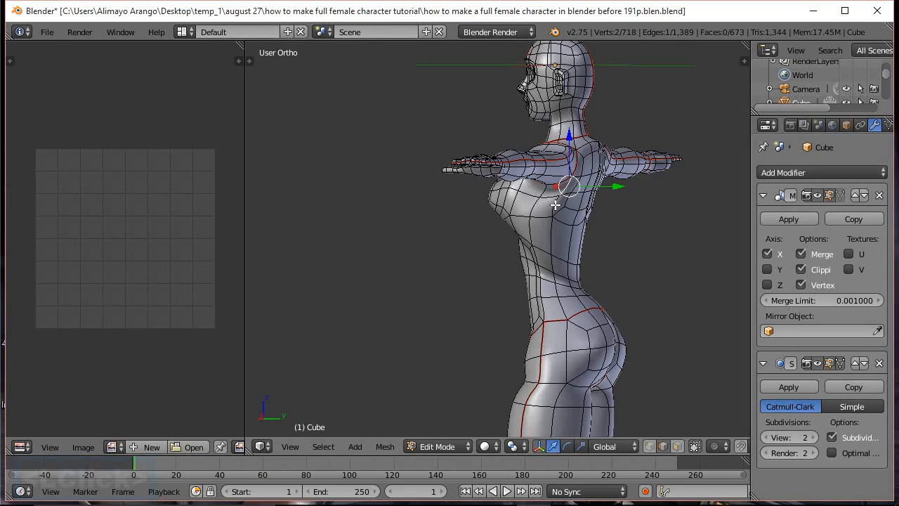
{"action": "left_click", "coordinate": [556, 208], "text": "shift"}
{"action": "left_click", "coordinate": [553, 225], "text": "shift"}
{"action": "left_click", "coordinate": [557, 277], "text": "shift"}
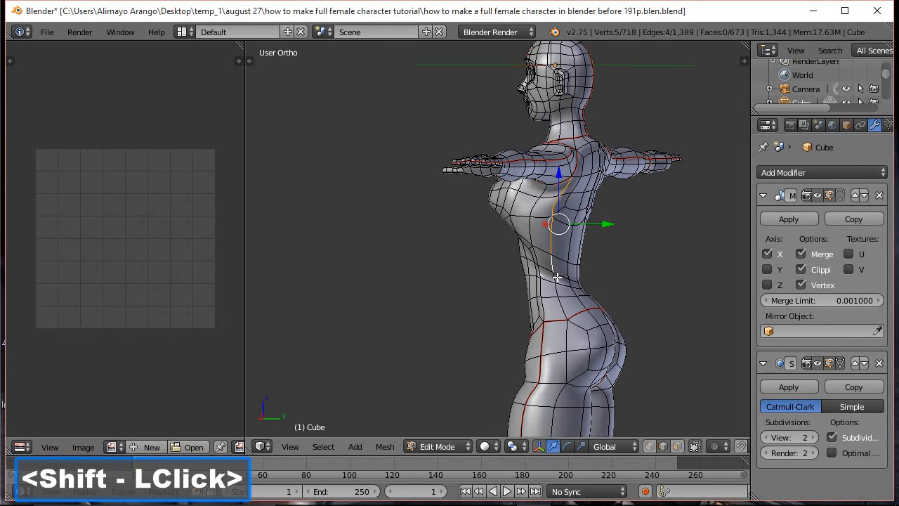
{"action": "left_click", "coordinate": [558, 284], "text": "shift"}
{"action": "left_click", "coordinate": [560, 294], "text": "shift"}
{"action": "left_click", "coordinate": [561, 309], "text": "shift"}
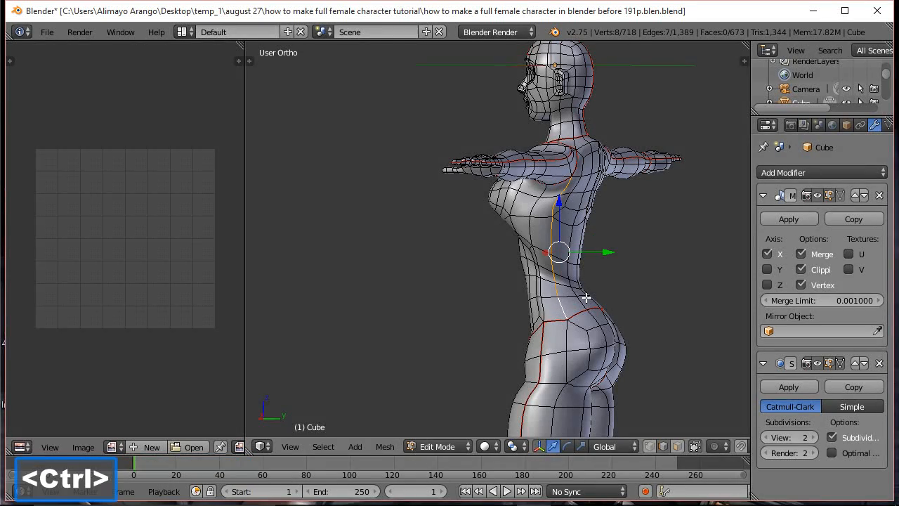
{"action": "key", "text": "ctrl+e"}
{"action": "left_click", "coordinate": [586, 297]}
{"action": "middle_click_drag", "start_coordinate": [606, 309], "coordinate": [635, 317]}
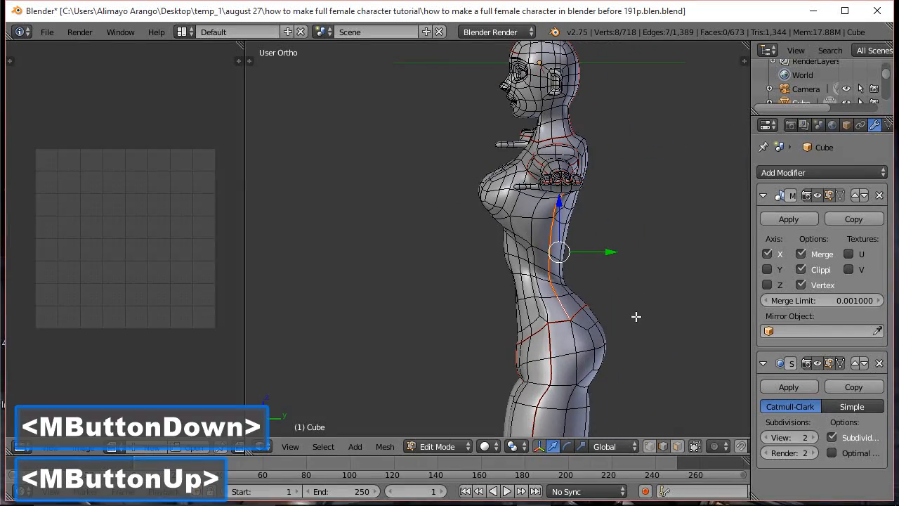
{"action": "middle_click_drag", "start_coordinate": [471, 301], "coordinate": [532, 304]}
{"action": "middle_click_drag", "start_coordinate": [522, 303], "coordinate": [555, 304]}
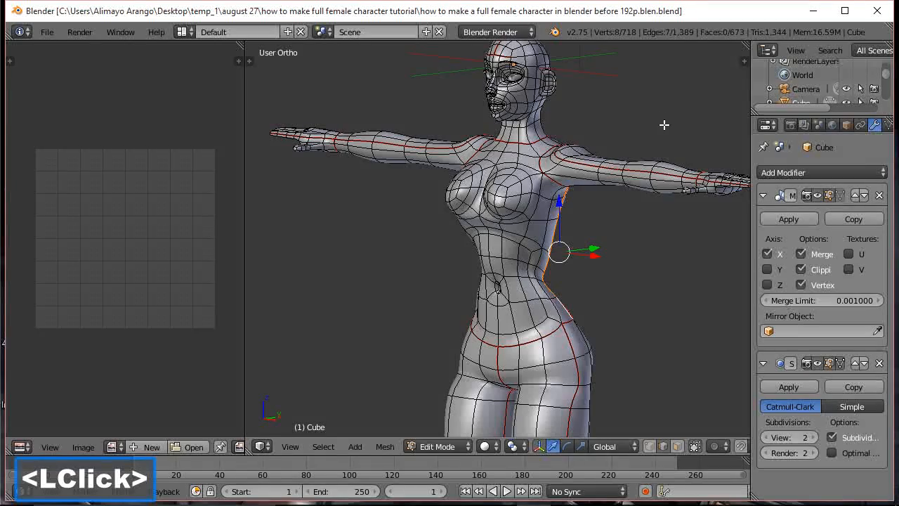
Mark the short edge behind the shoulder, between neck seam and shoulder seam, as a seam, and save under number 193p with nothing selected.
{"action": "middle_click_drag", "start_coordinate": [664, 125], "coordinate": [576, 179]}
{"action": "scroll", "coordinate": [576, 179], "scroll_direction": "up", "scroll_amount": 1}
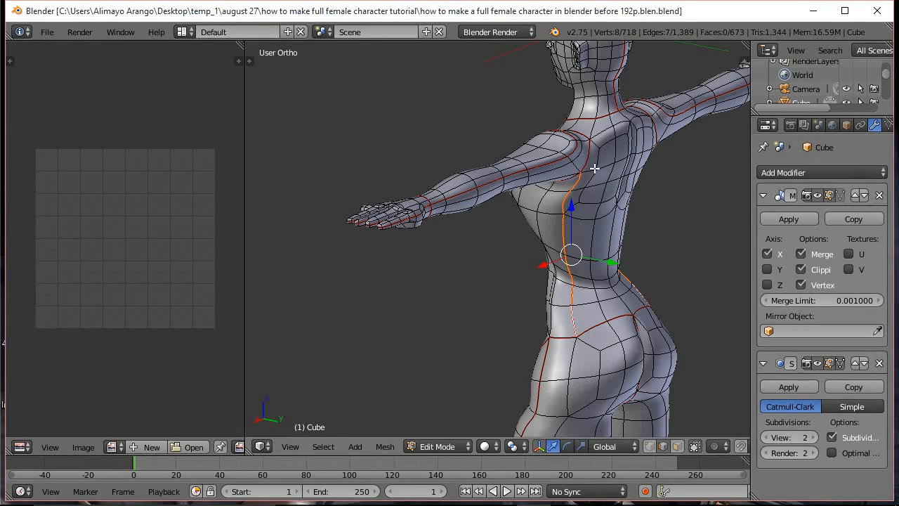
{"action": "left_click", "coordinate": [592, 130], "text": "shift"}
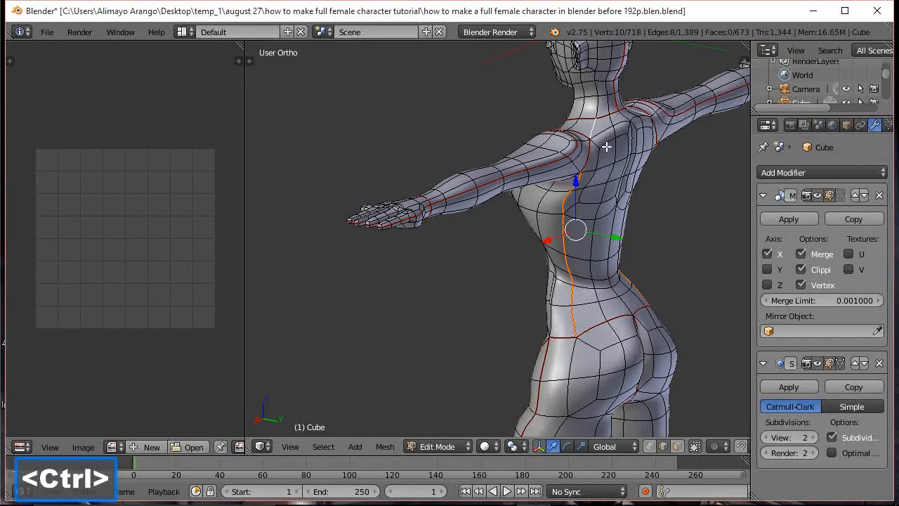
{"action": "key", "text": "ctrl+e"}
{"action": "left_click", "coordinate": [606, 147]}
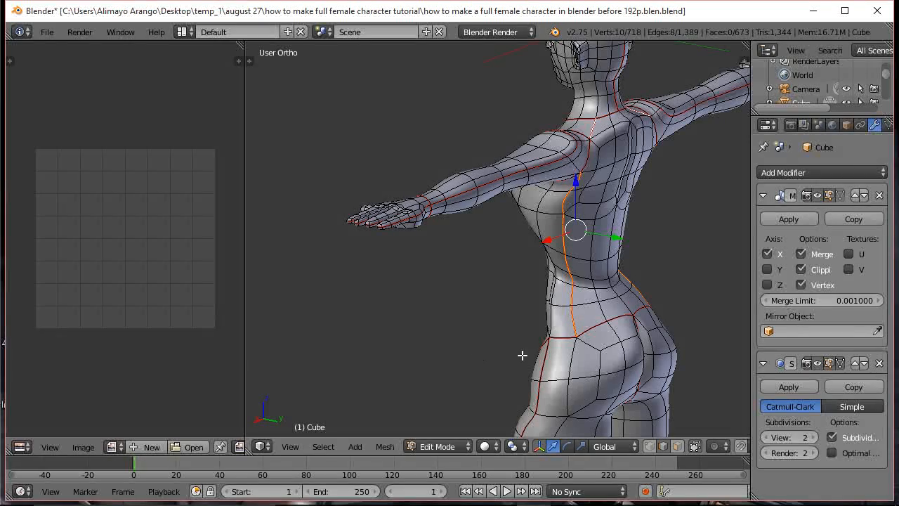
{"action": "key", "text": "a"}
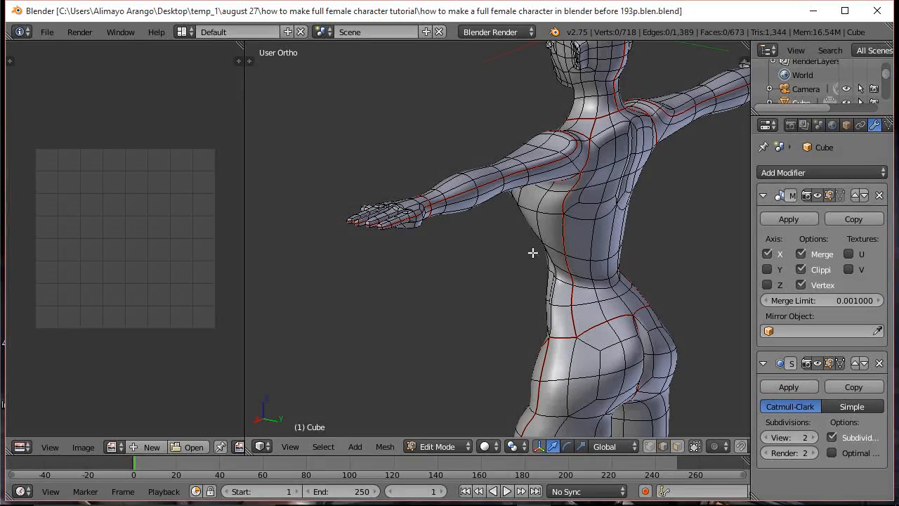
Switch to face selection and check the front and back torso islands by selecting the seam-bounded linked faces of each in turn.
{"action": "middle_click_drag", "start_coordinate": [473, 277], "coordinate": [602, 269]}
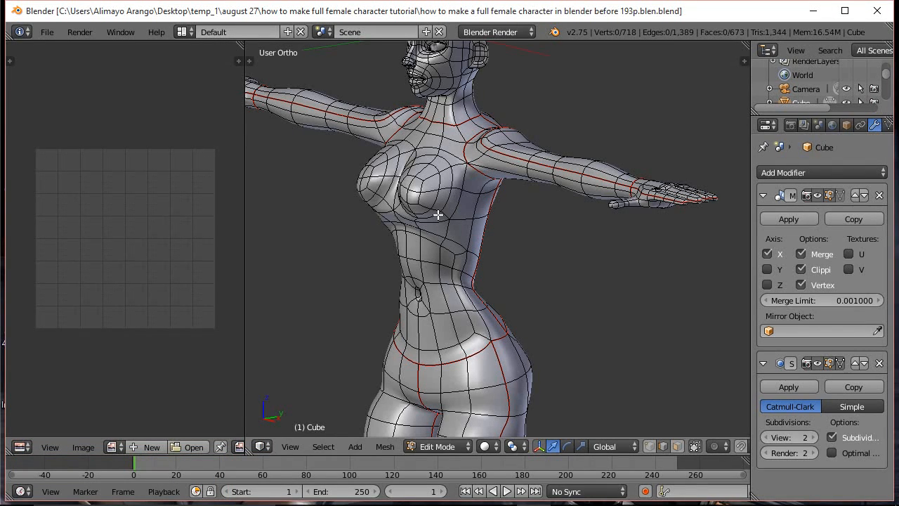
{"action": "left_click", "coordinate": [677, 446]}
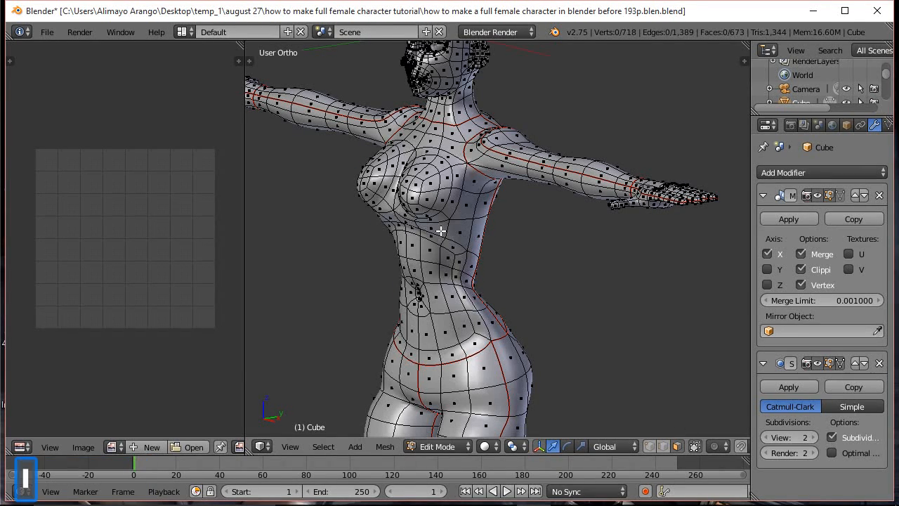
{"action": "key", "text": "l"}
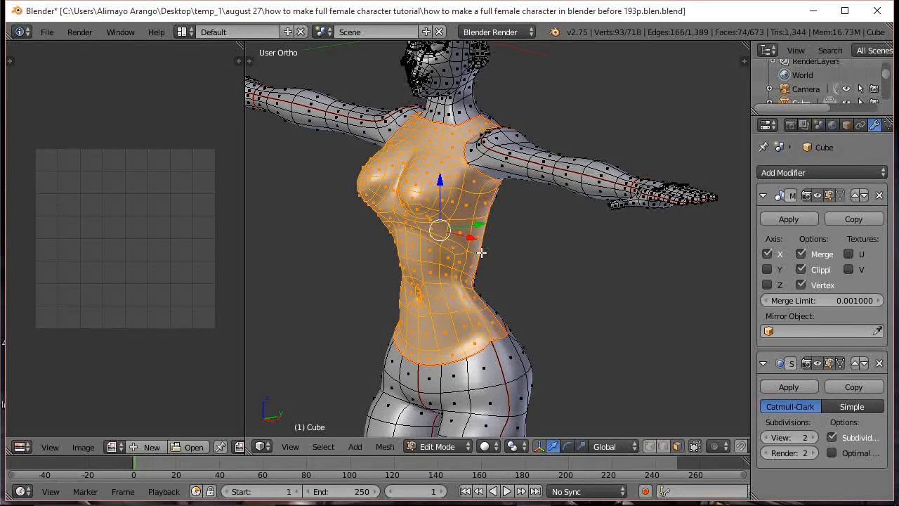
{"action": "middle_click_drag", "start_coordinate": [544, 283], "coordinate": [483, 288]}
{"action": "key", "text": "a"}
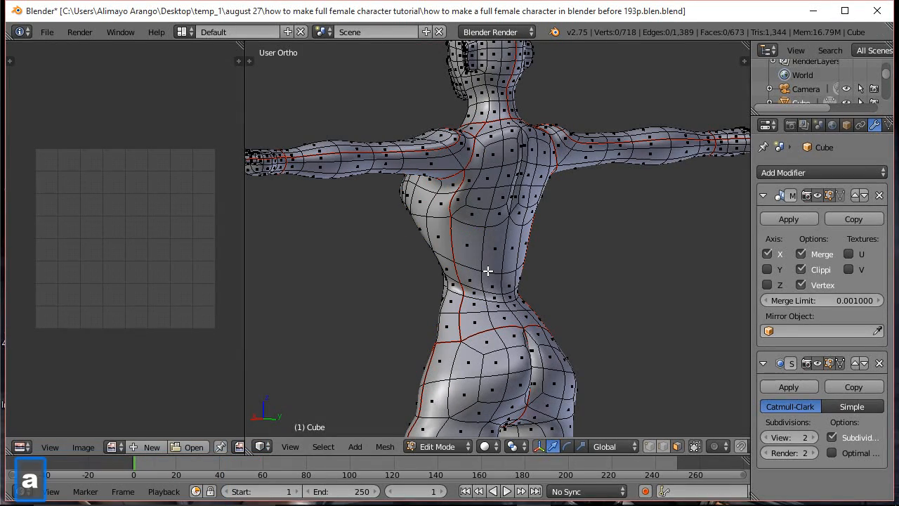
{"action": "key", "text": "l"}
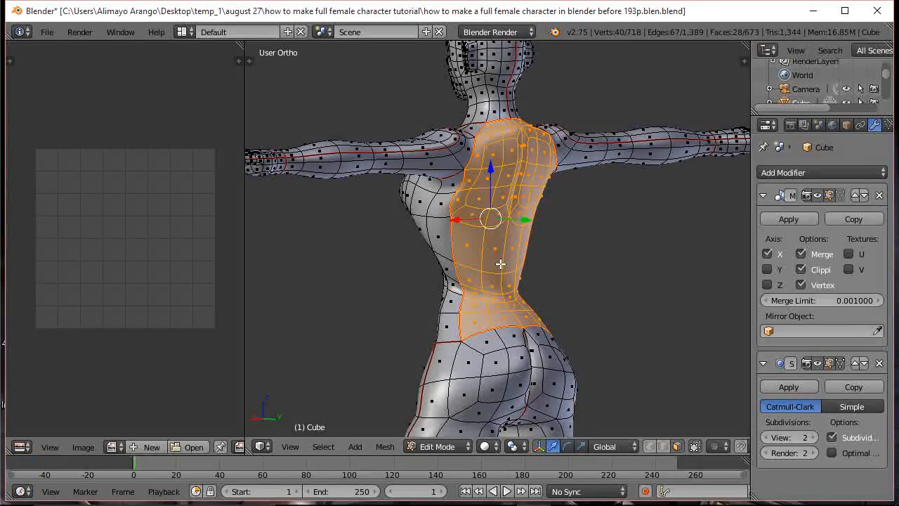
{"action": "middle_click_drag", "start_coordinate": [477, 194], "coordinate": [491, 218]}
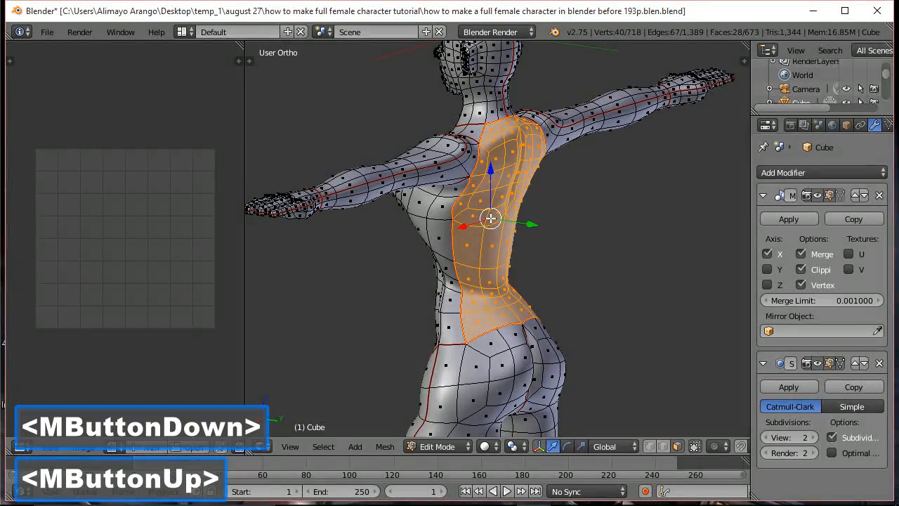
{"action": "middle_click_drag", "start_coordinate": [377, 267], "coordinate": [380, 291]}
{"action": "key", "text": "a"}
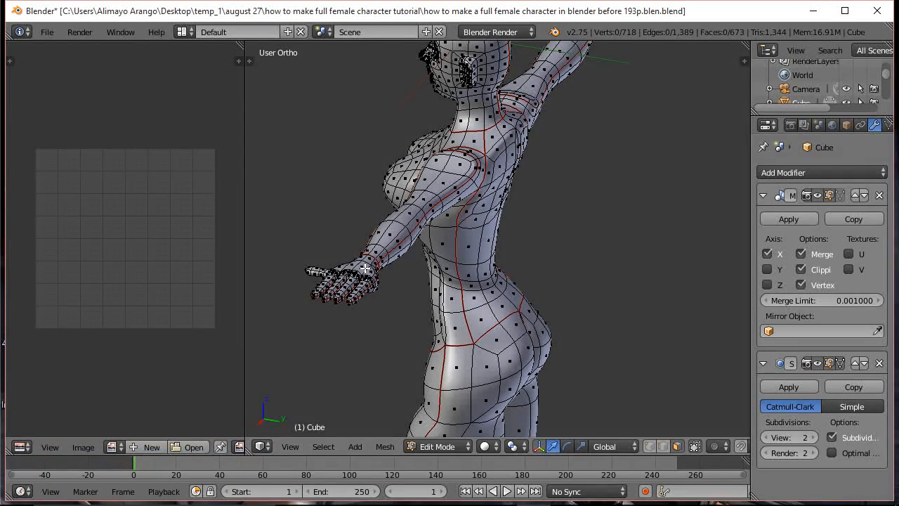
Check the hand islands, including the palm side, by selecting their seam-bounded linked faces and clearing the selection each time.
{"action": "key", "text": "l"}
{"action": "middle_click_drag", "start_coordinate": [415, 335], "coordinate": [392, 312]}
{"action": "key", "text": "a"}
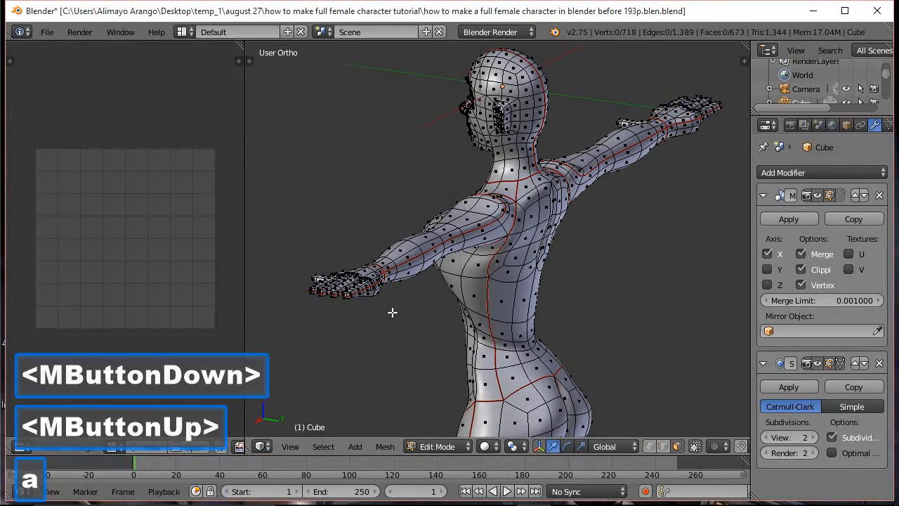
{"action": "mouse_move", "coordinate": [387, 344]}
{"action": "middle_mouse_down"}
{"action": "mouse_move", "coordinate": [377, 301]}
{"action": "mouse_move", "coordinate": [384, 361]}
{"action": "middle_mouse_up"}
{"action": "key", "text": "l"}
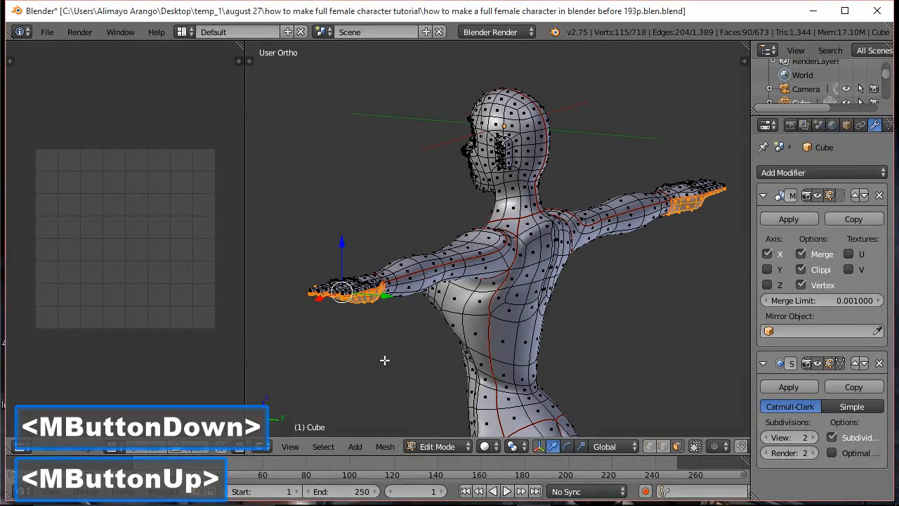
{"action": "key", "text": "a"}
Check the front leg island by selecting its linked faces, clear the selection, and save the file under number 194p.
{"action": "middle_click_drag", "start_coordinate": [369, 255], "coordinate": [453, 258]}
{"action": "scroll", "coordinate": [407, 299], "scroll_direction": "down", "scroll_amount": 2}
{"action": "middle_click_drag", "start_coordinate": [408, 299], "coordinate": [502, 241], "text": "shift"}
{"action": "scroll", "coordinate": [460, 294], "scroll_direction": "down", "scroll_amount": 1}
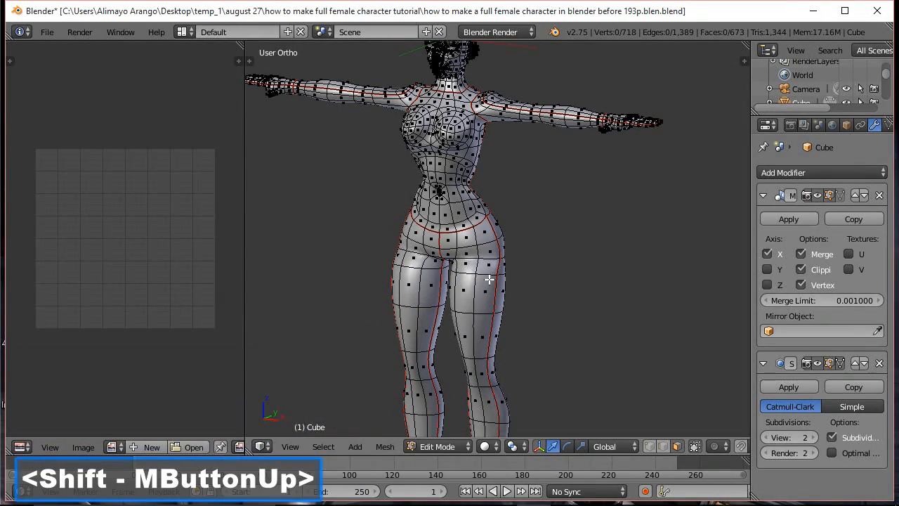
{"action": "key", "text": "l"}
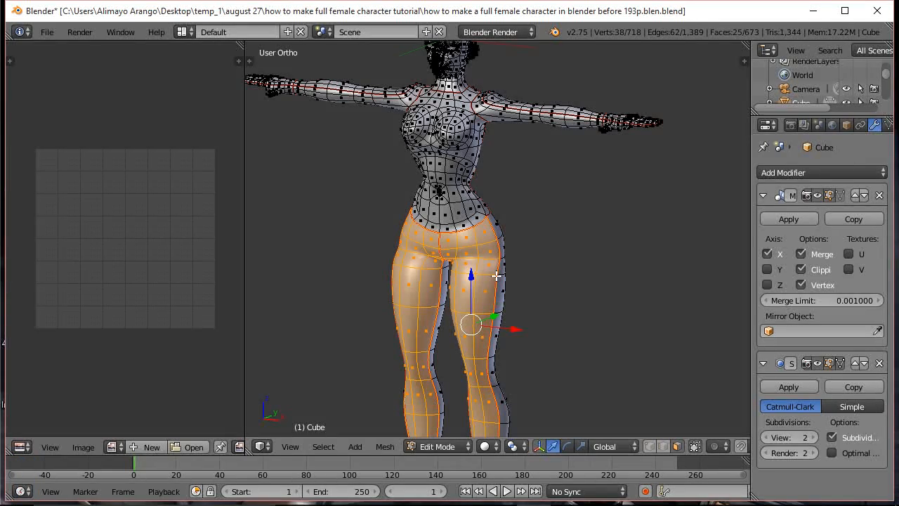
{"action": "scroll", "coordinate": [507, 278], "scroll_direction": "down", "scroll_amount": 1}
{"action": "scroll", "coordinate": [507, 278], "scroll_direction": "down", "scroll_amount": 1}
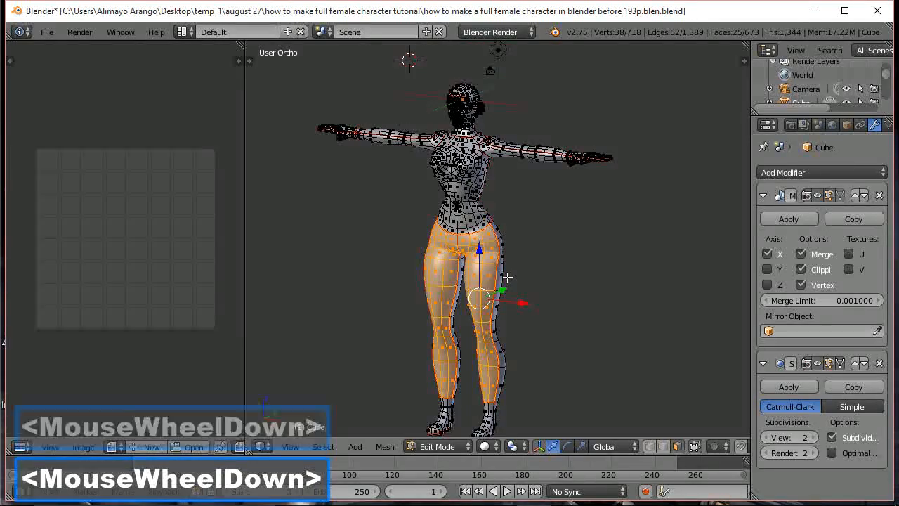
{"action": "key", "text": "a"}
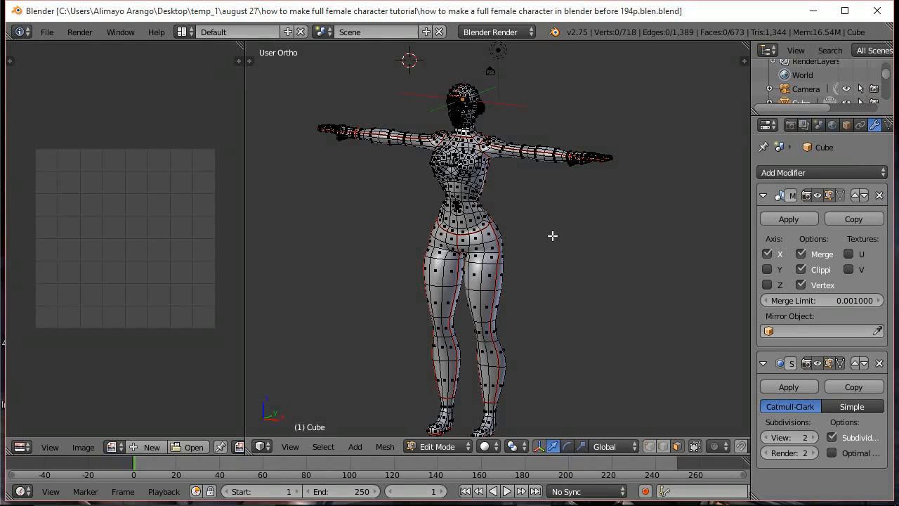
Check the front leg, front torso and arm islands by selecting them together, clear the selection, and save the file under number 195p.
{"action": "key", "text": "l"}
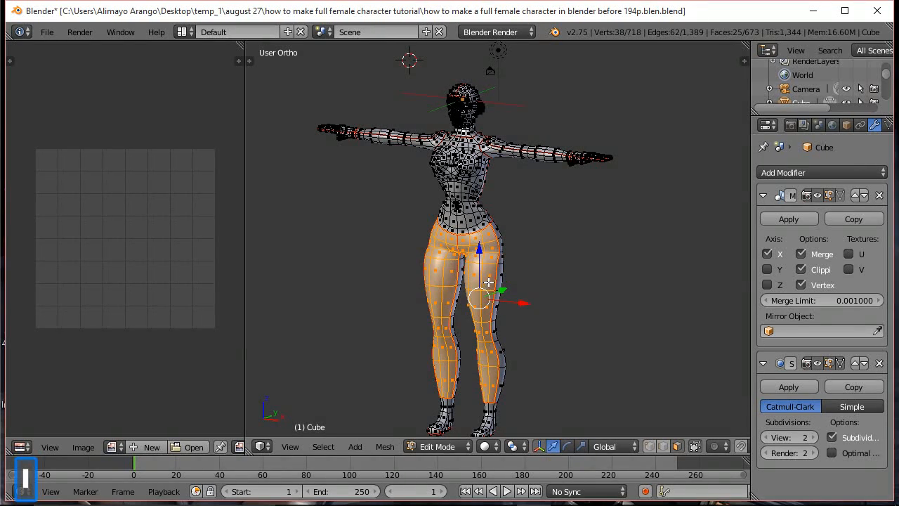
{"action": "key", "text": "l"}
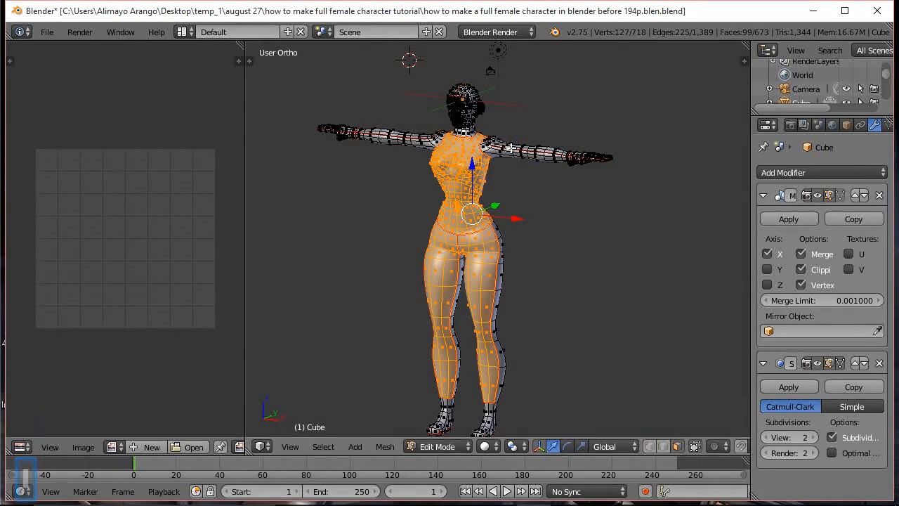
{"action": "key", "text": "l"}
{"action": "key", "text": "l"}
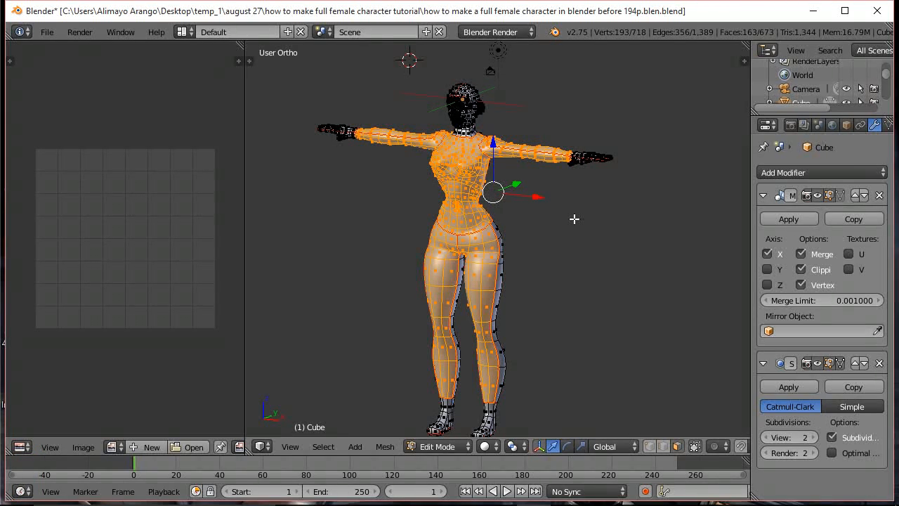
{"action": "key", "text": "a"}
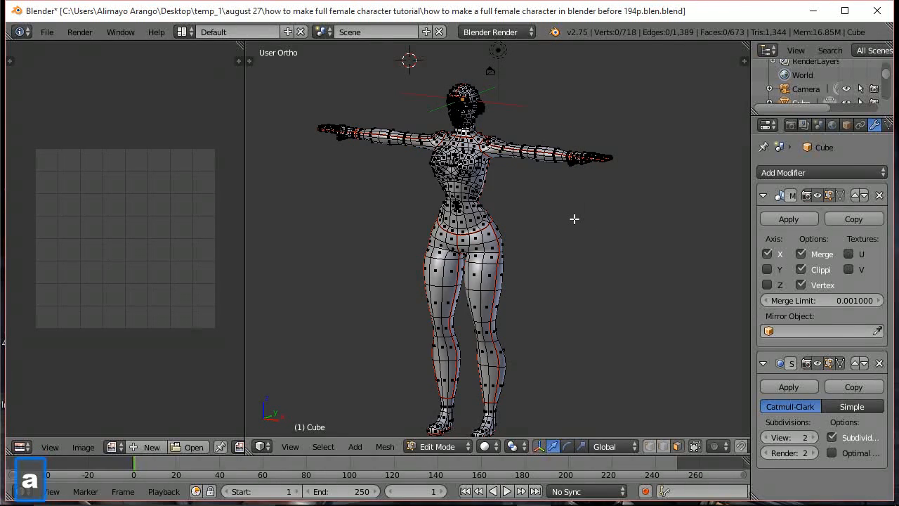
{"action": "middle_click_drag", "start_coordinate": [517, 260], "coordinate": [567, 259]}
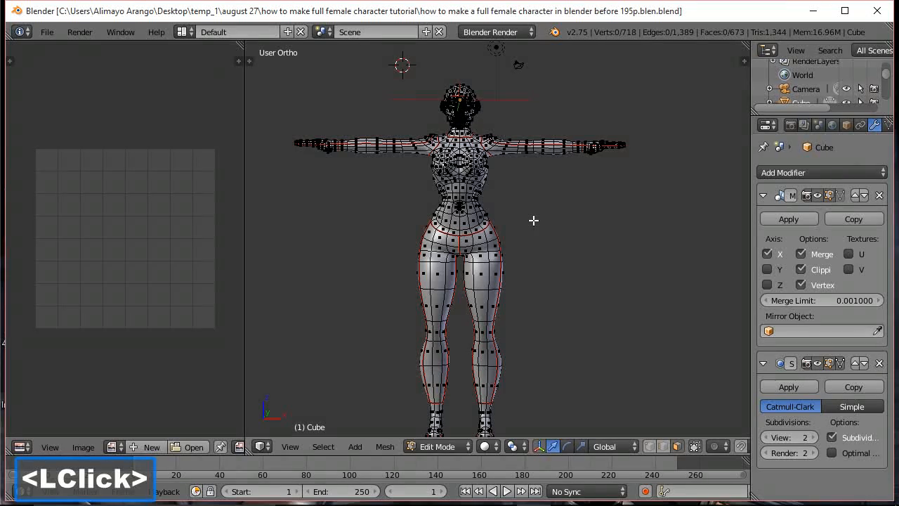
{"action": "scroll", "coordinate": [533, 219], "scroll_direction": "up", "scroll_amount": 2}
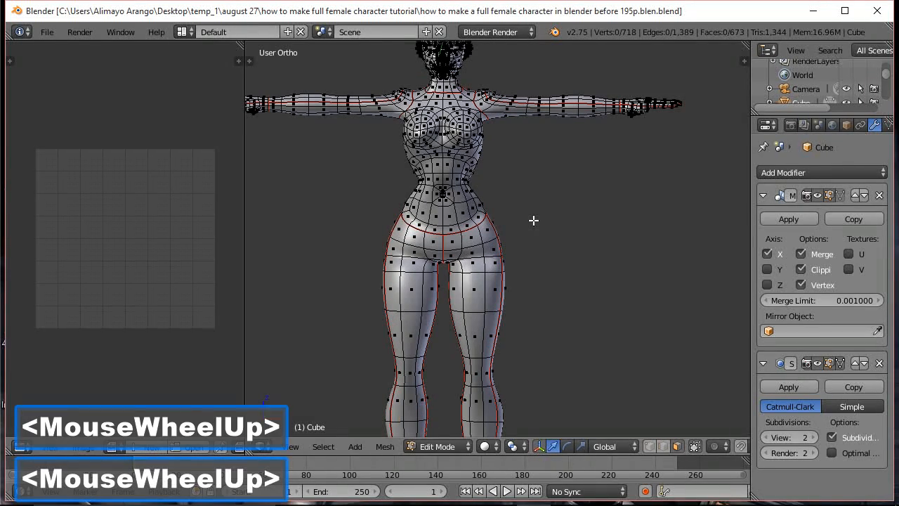
Select the front torso island by its seam-bounded linked faces, and add the front hip faces with circle selection.
{"action": "middle_click_drag", "start_coordinate": [533, 220], "coordinate": [549, 296], "text": "shift"}
{"action": "scroll", "coordinate": [549, 296], "scroll_direction": "up", "scroll_amount": 1}
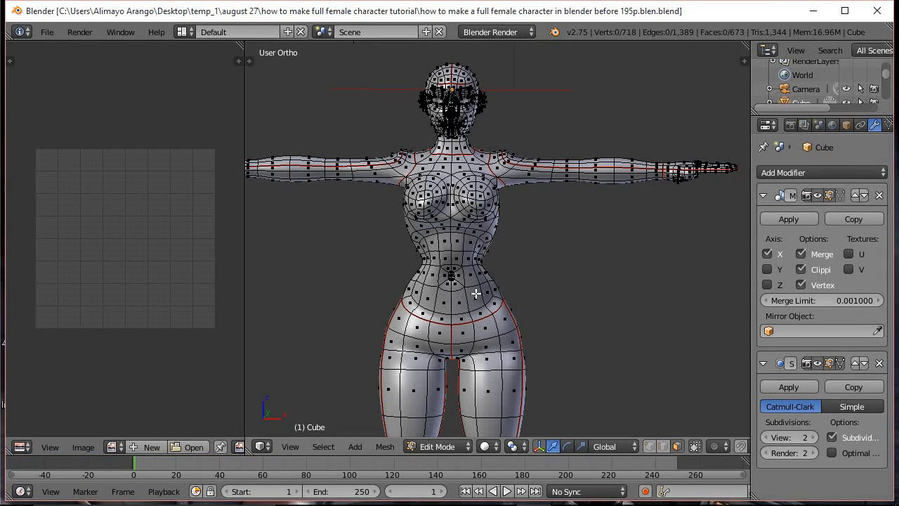
{"action": "key", "text": "l"}
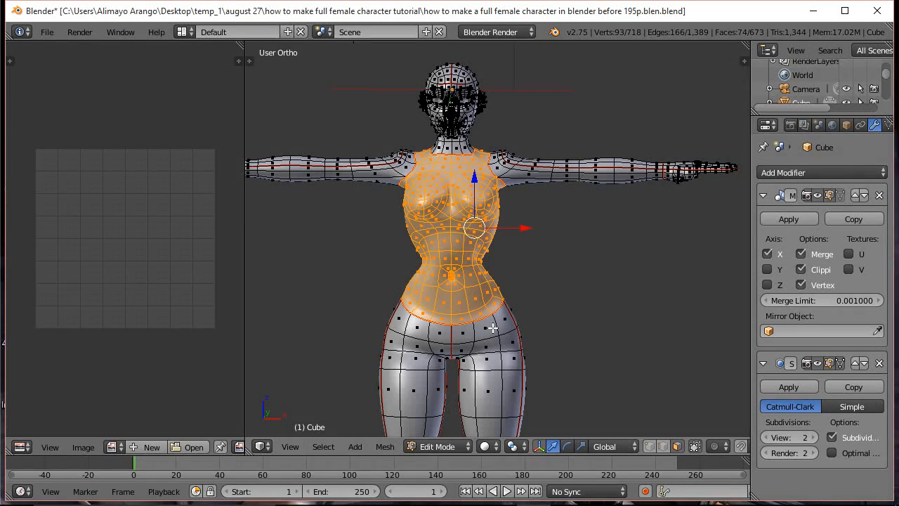
{"action": "key", "text": "c"}
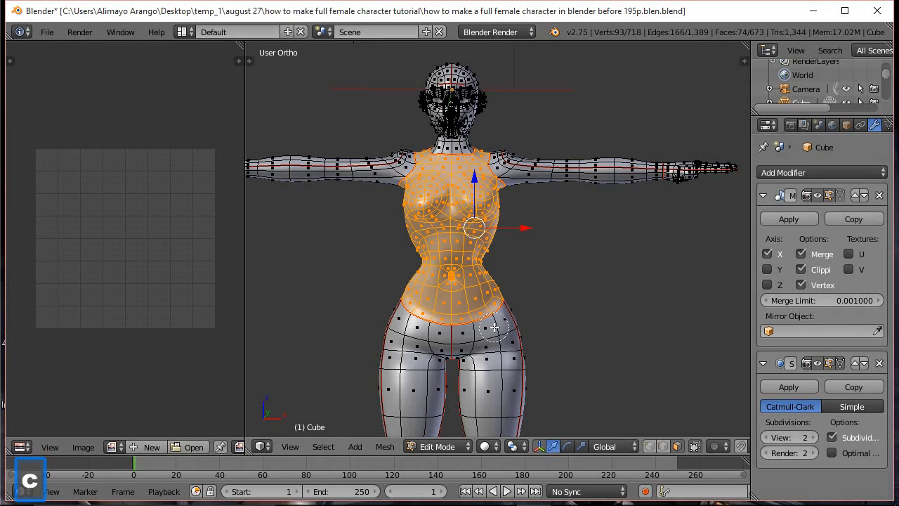
{"action": "left_click", "coordinate": [495, 328]}
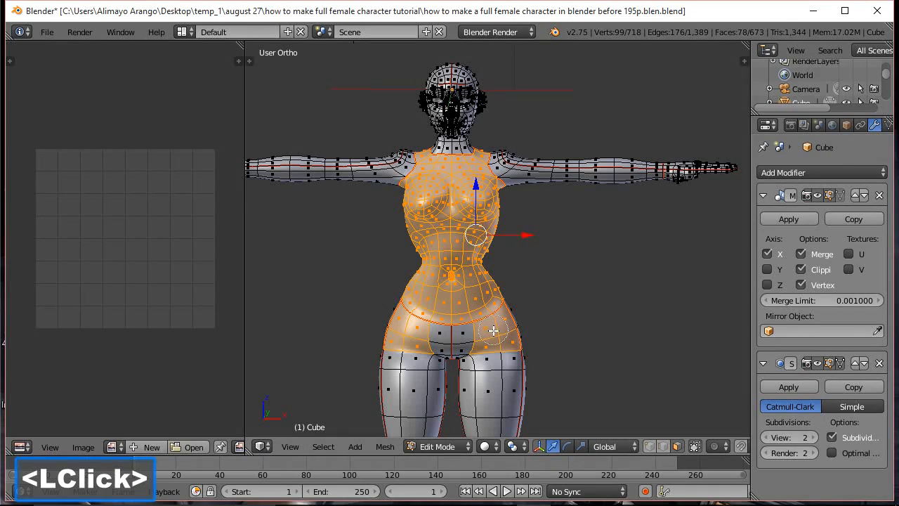
{"action": "left_click", "coordinate": [457, 327]}
{"action": "right_click", "coordinate": [488, 316]}
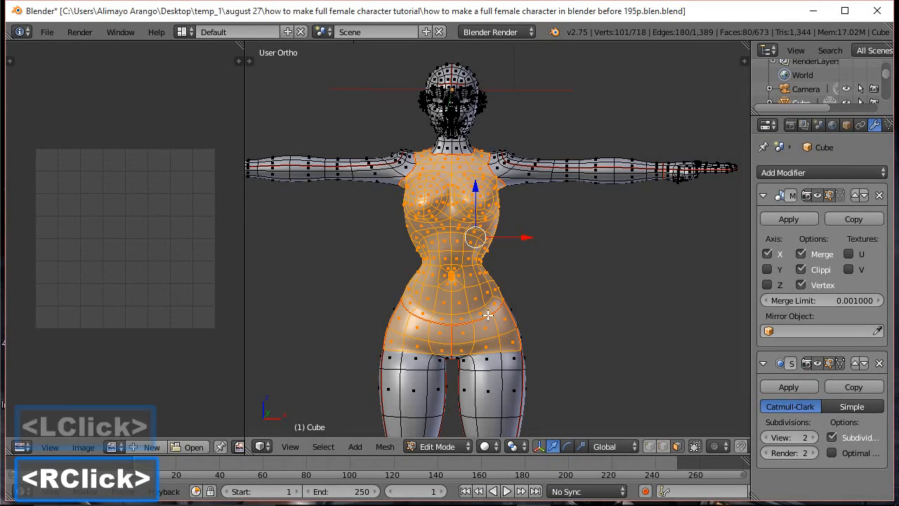
Add the back torso and buttock faces to the selection with circle selection, and save the file under number 196p.
{"action": "middle_click_drag", "start_coordinate": [584, 285], "coordinate": [379, 282]}
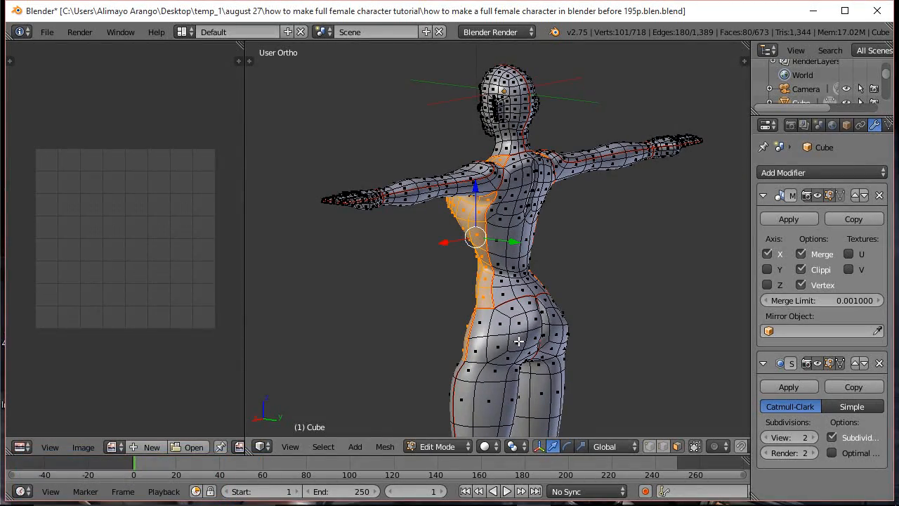
{"action": "key", "text": "c"}
{"action": "mouse_move", "coordinate": [519, 340]}
{"action": "left_mouse_down"}
{"action": "mouse_move", "coordinate": [510, 346]}
{"action": "mouse_move", "coordinate": [515, 309]}
{"action": "mouse_move", "coordinate": [544, 320]}
{"action": "mouse_move", "coordinate": [509, 335]}
{"action": "mouse_move", "coordinate": [551, 340]}
{"action": "mouse_move", "coordinate": [537, 320]}
{"action": "mouse_move", "coordinate": [523, 230]}
{"action": "mouse_move", "coordinate": [532, 184]}
{"action": "mouse_move", "coordinate": [510, 207]}
{"action": "mouse_move", "coordinate": [524, 173]}
{"action": "left_mouse_up"}
{"action": "right_click", "coordinate": [524, 173]}
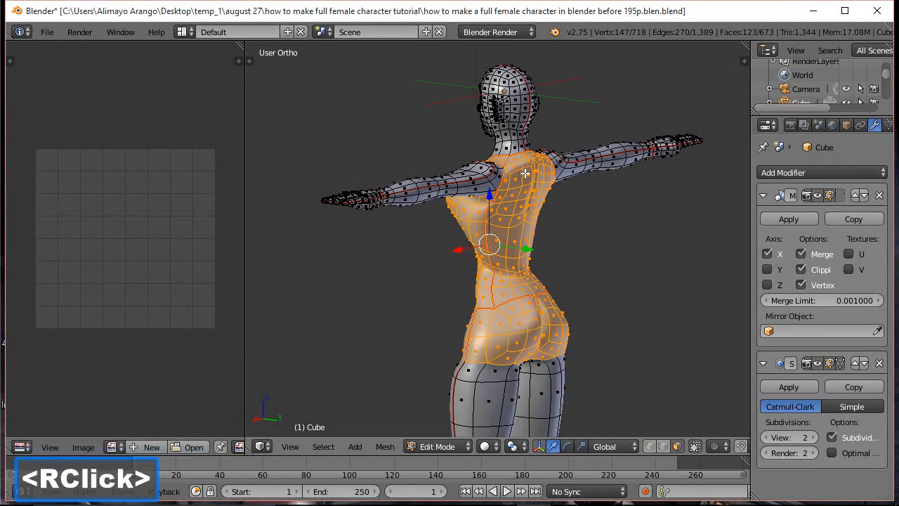
{"action": "left_click", "coordinate": [345, 76]}
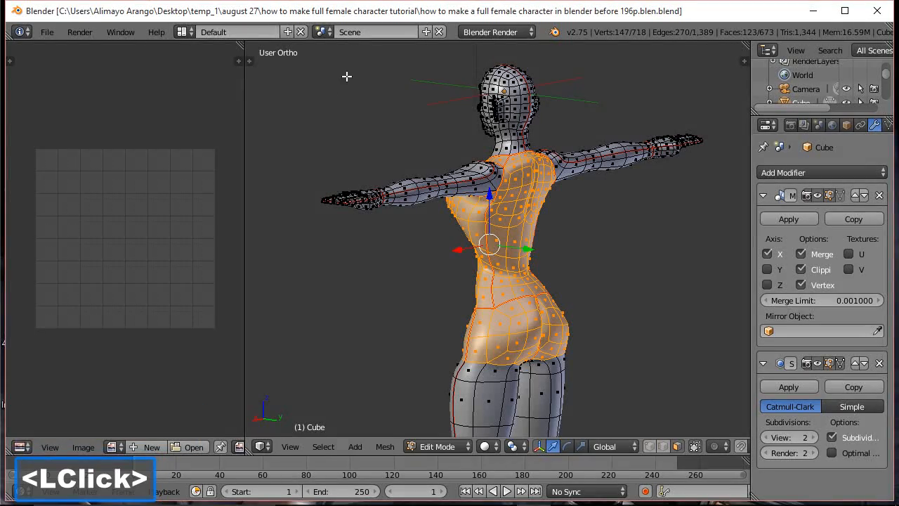
Extend the selection over the front faces of the upper arms with circle selection.
{"action": "middle_click_drag", "start_coordinate": [345, 113], "coordinate": [545, 127]}
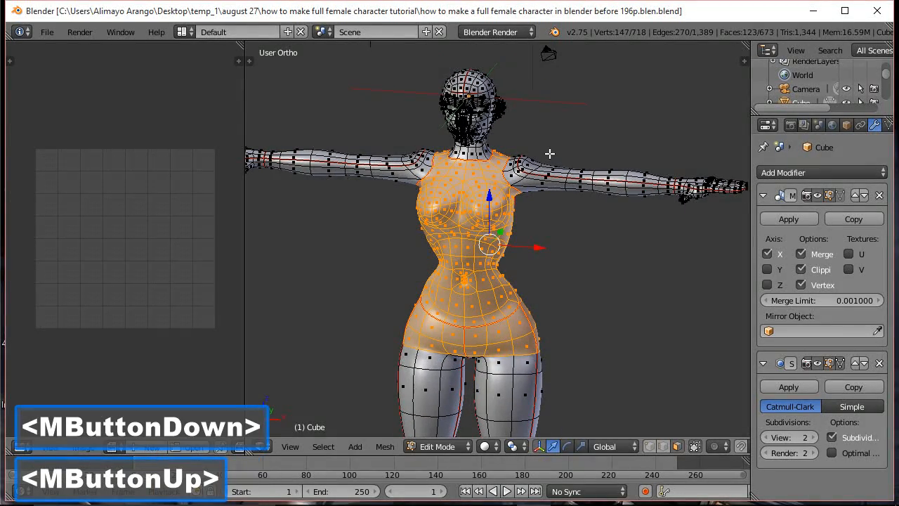
{"action": "key", "text": "c"}
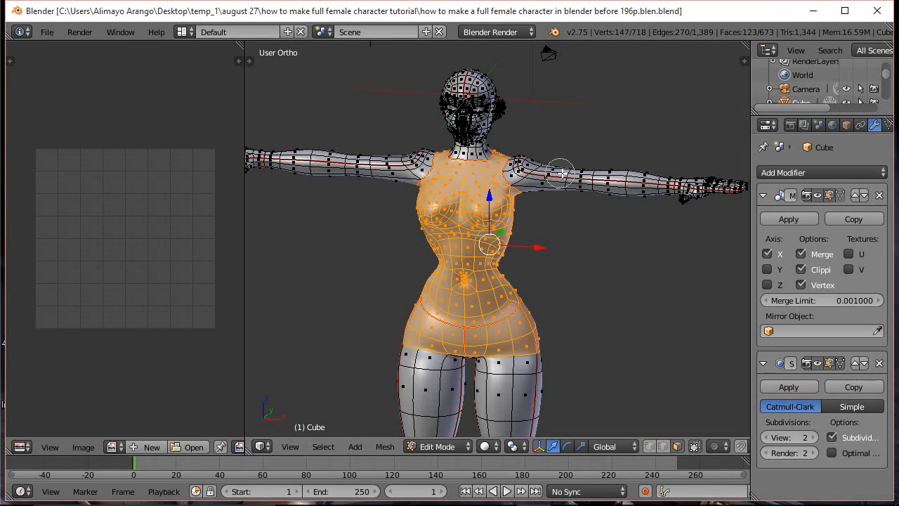
{"action": "mouse_move", "coordinate": [555, 174]}
{"action": "left_mouse_down"}
{"action": "mouse_move", "coordinate": [523, 169]}
{"action": "mouse_move", "coordinate": [531, 177]}
{"action": "left_mouse_up"}
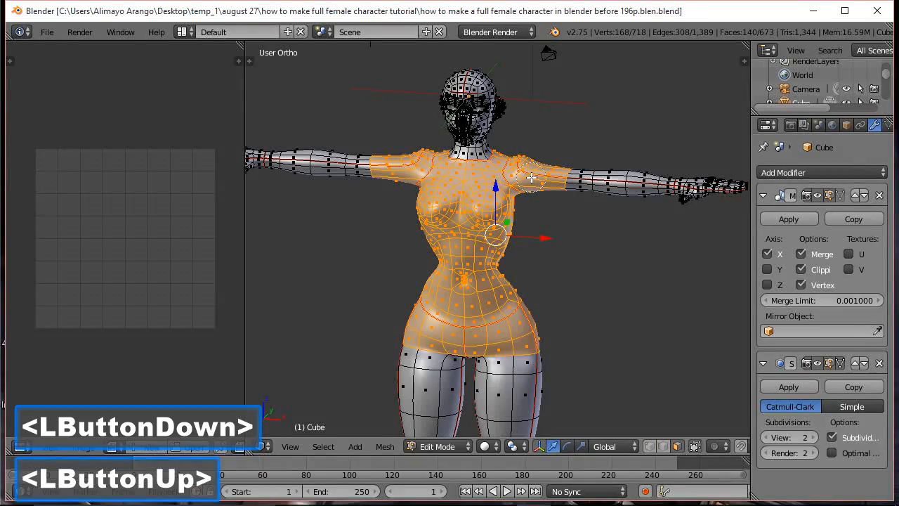
{"action": "right_click", "coordinate": [561, 160]}
Add the rear upper arm faces to the selection with circle selection, and save the file under number 197p.
{"action": "middle_click_drag", "start_coordinate": [602, 142], "coordinate": [368, 138]}
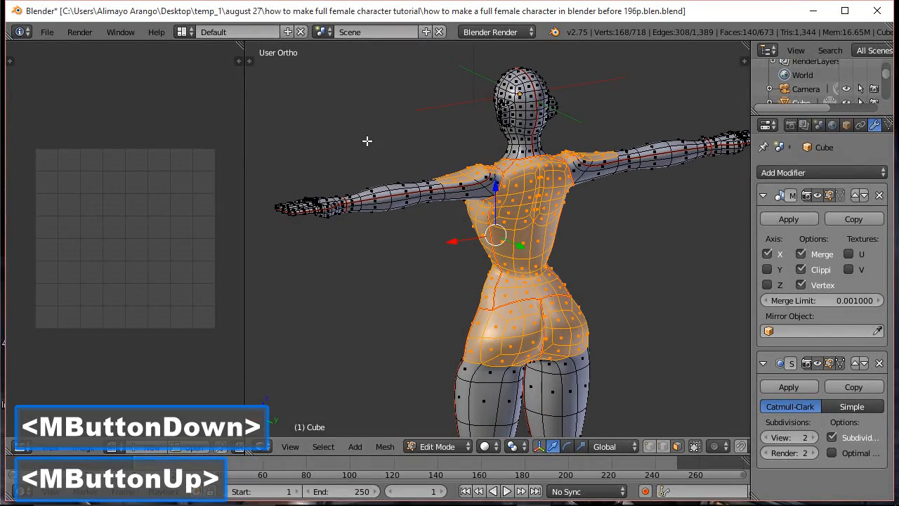
{"action": "key", "text": "c"}
{"action": "left_click_drag", "start_coordinate": [483, 189], "coordinate": [487, 197]}
{"action": "right_click", "coordinate": [486, 197]}
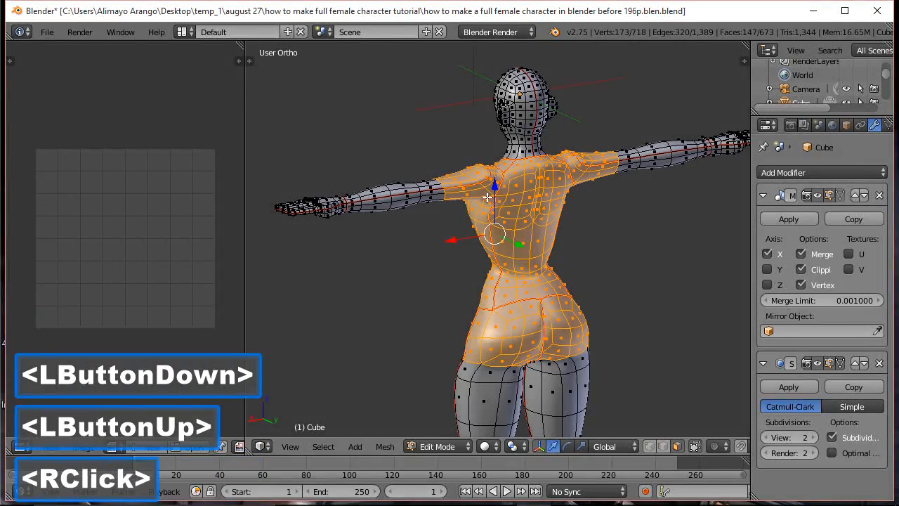
{"action": "middle_click_drag", "start_coordinate": [487, 197], "coordinate": [595, 251]}
{"action": "middle_click_drag", "start_coordinate": [528, 232], "coordinate": [590, 219]}
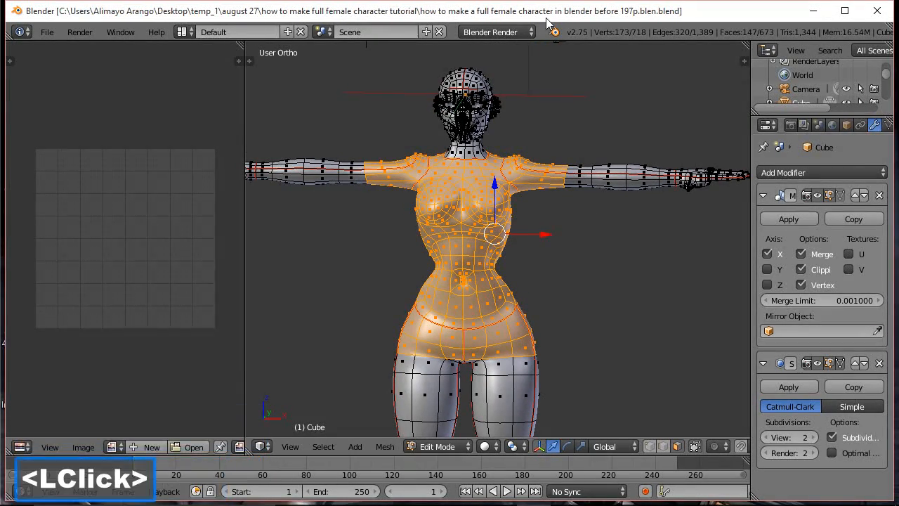
Split the selected torso, hip and upper arm faces from the rest of the body mesh.
{"action": "key", "text": "y"}
{"action": "left_click", "coordinate": [657, 289]}
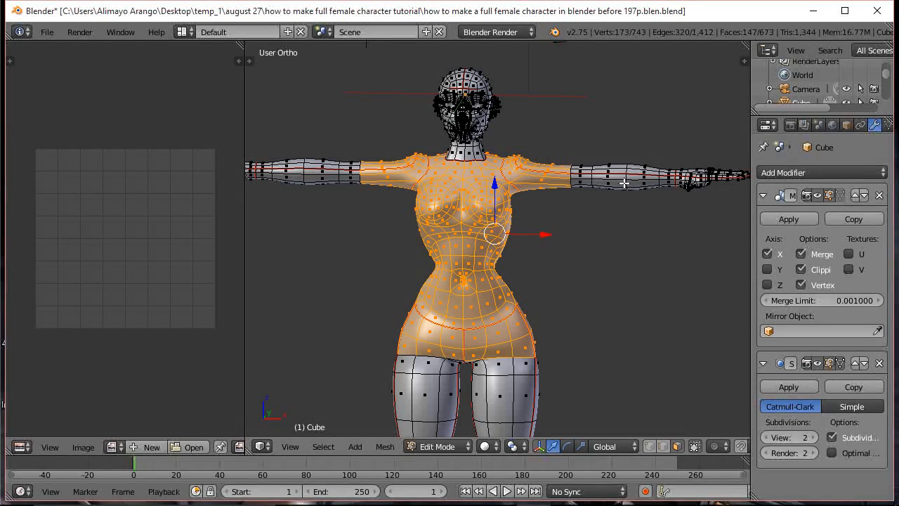
{"action": "key", "text": "alt"}
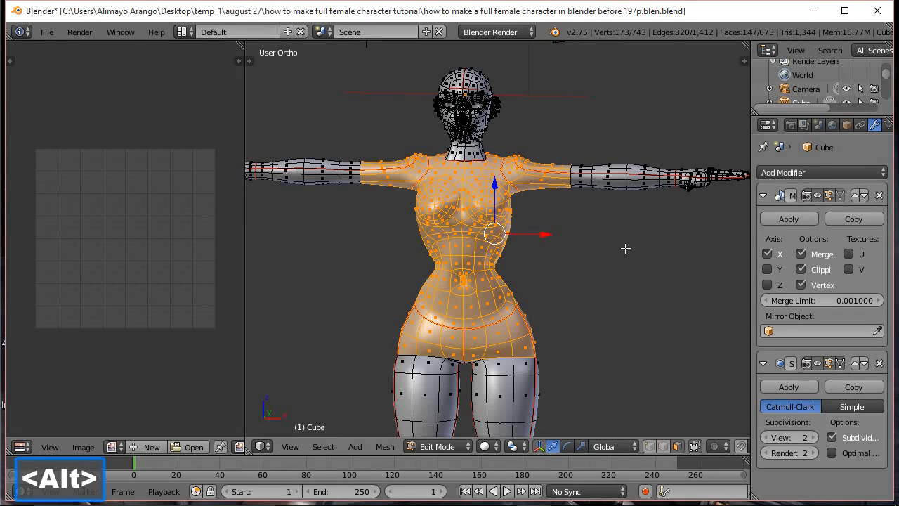
{"action": "key", "text": "alt+s"}
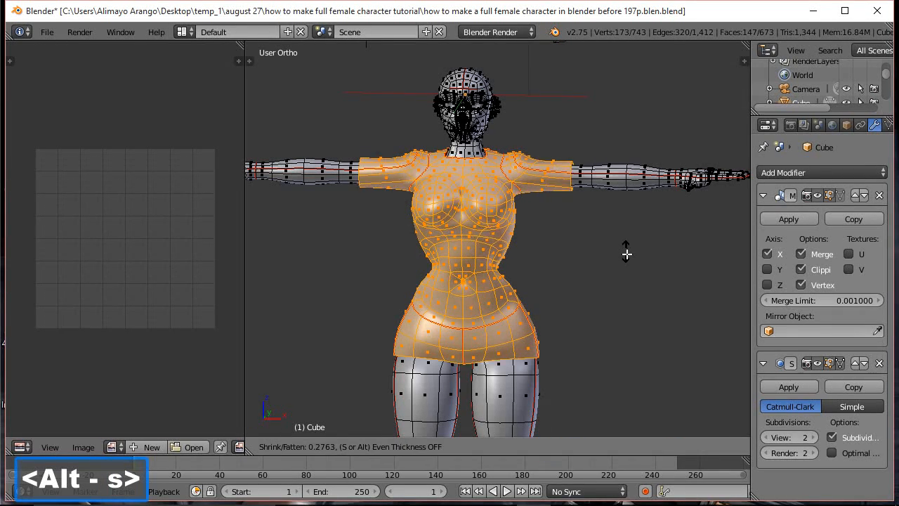
{"action": "right_click", "coordinate": [629, 257]}
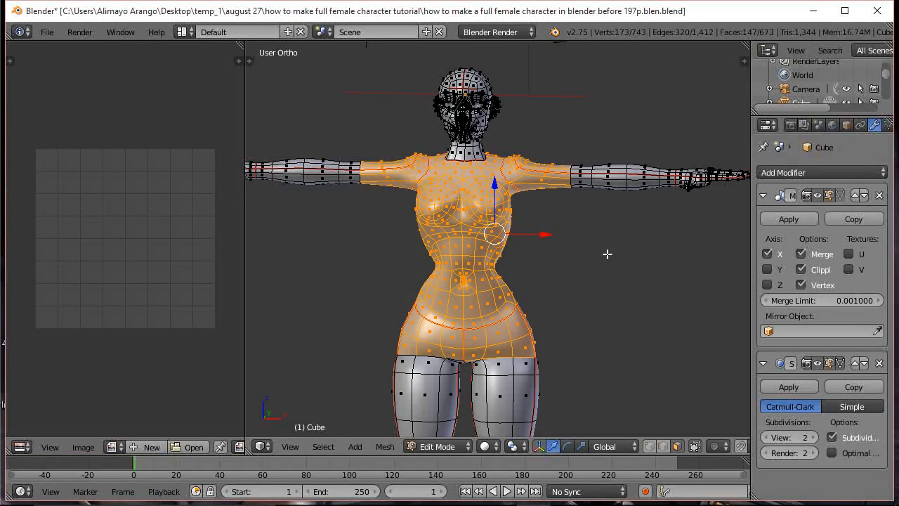
Push the split faces outward with Shrink/Fatten by about 0.19, and save the file under number 198p.
{"action": "key", "text": "alt"}
{"action": "key", "text": "alt+s"}
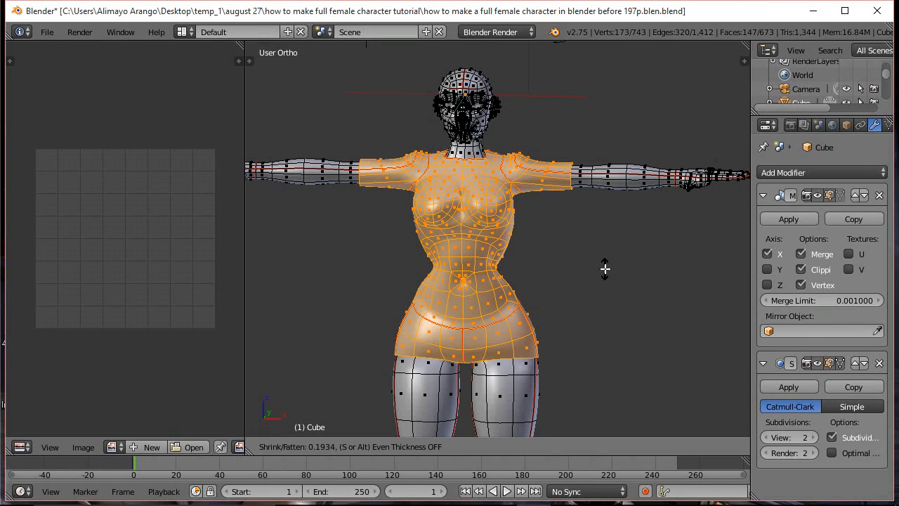
{"action": "left_click", "coordinate": [605, 268], "text": "shift"}
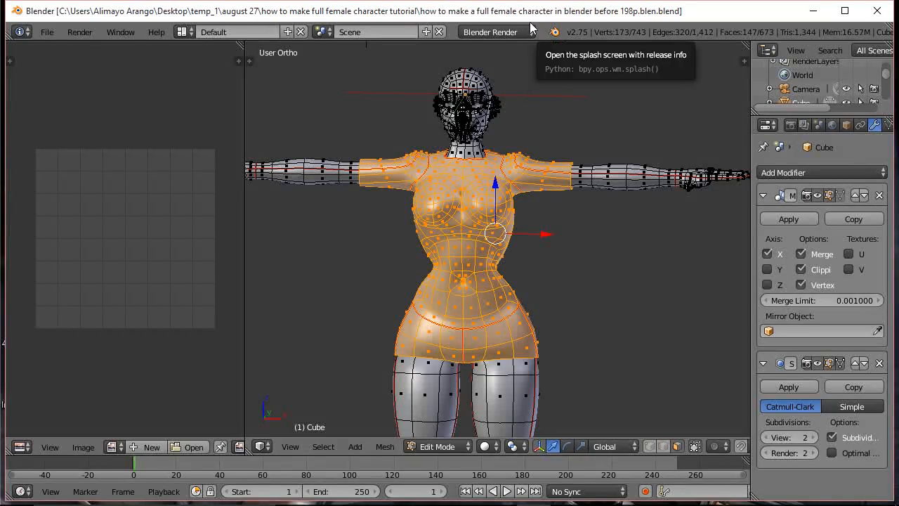
Turn off Mirror clipping, move the center vertex between the breasts sideways along X in vertex selection, and save the file under number 199q.
{"action": "scroll", "coordinate": [542, 263], "scroll_direction": "up", "scroll_amount": 2}
{"action": "scroll", "coordinate": [542, 263], "scroll_direction": "up", "scroll_amount": 3}
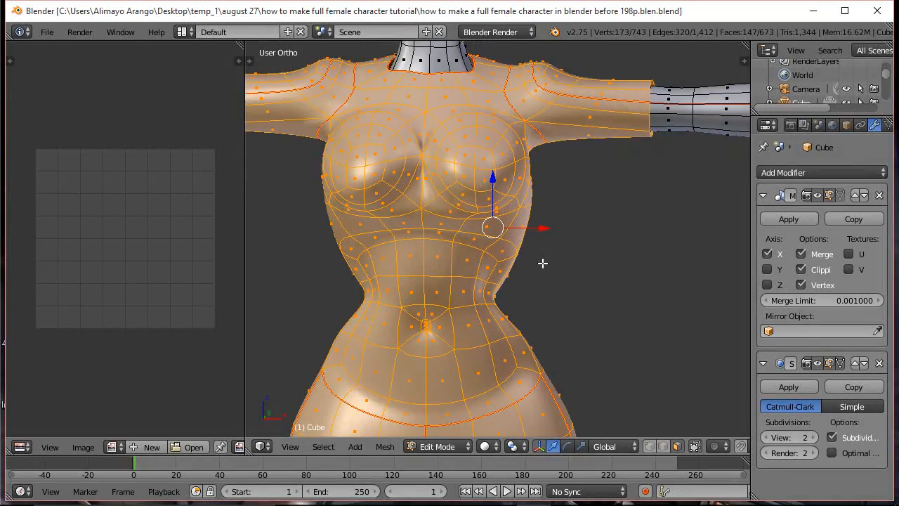
{"action": "scroll", "coordinate": [506, 217], "scroll_direction": "down", "scroll_amount": 3}
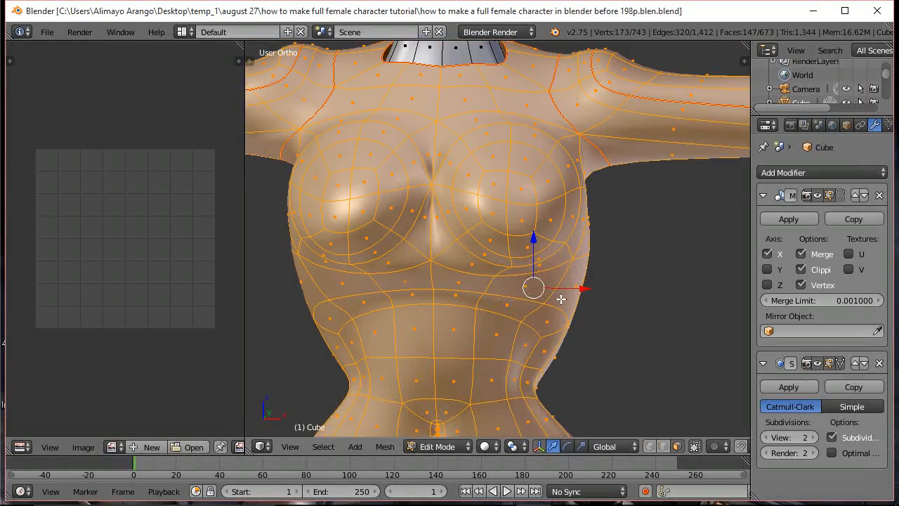
{"action": "scroll", "coordinate": [580, 356], "scroll_direction": "up", "scroll_amount": 2}
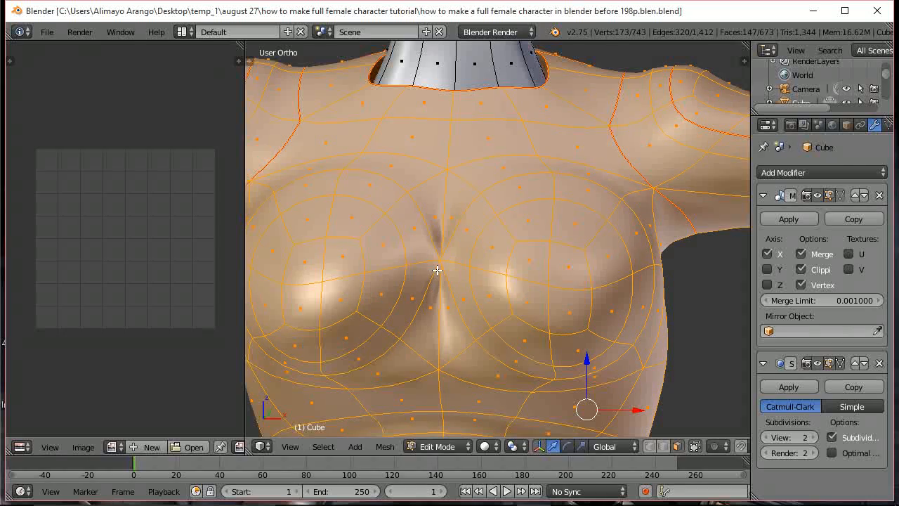
{"action": "left_click", "coordinate": [801, 269]}
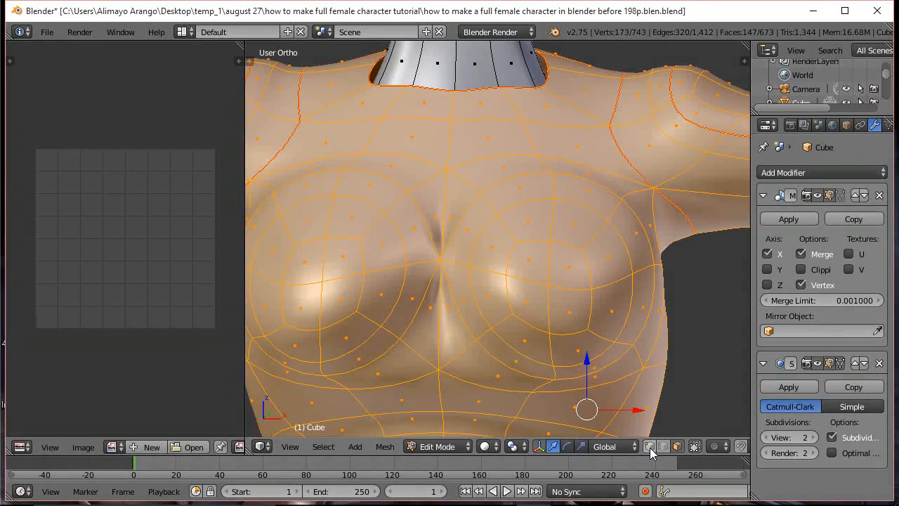
{"action": "right_click", "coordinate": [440, 262]}
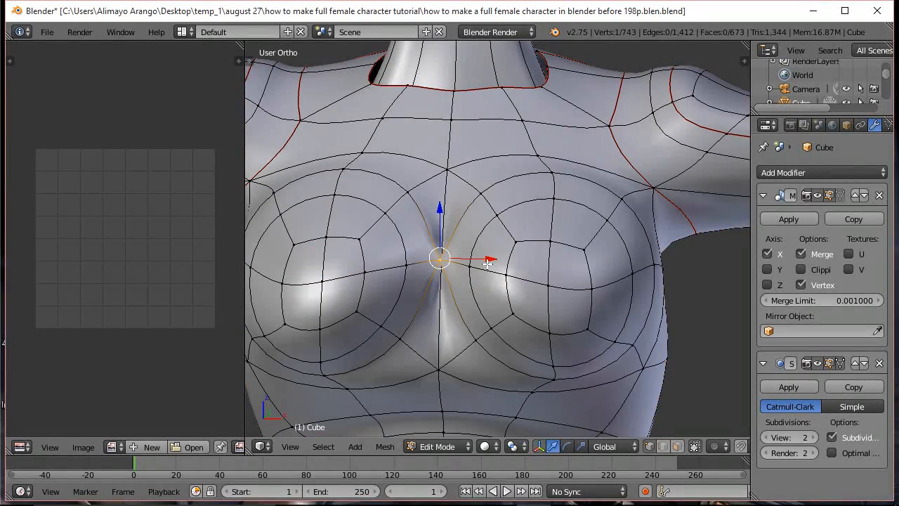
{"action": "left_click_drag", "start_coordinate": [487, 261], "coordinate": [490, 260]}
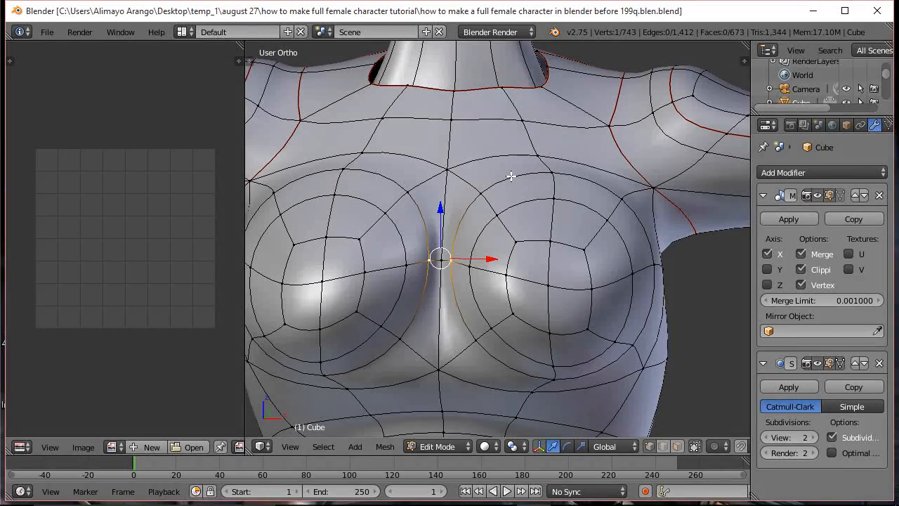
Select all linked islands of the split-off torso, hip and upper arm shell, and separate the selection into a new mesh.
{"action": "scroll", "coordinate": [511, 176], "scroll_direction": "down", "scroll_amount": 8}
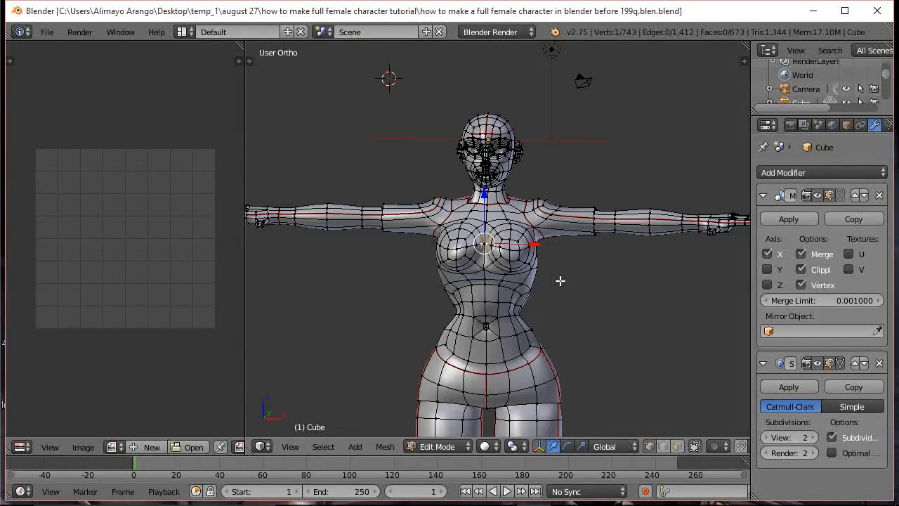
{"action": "key", "text": "a"}
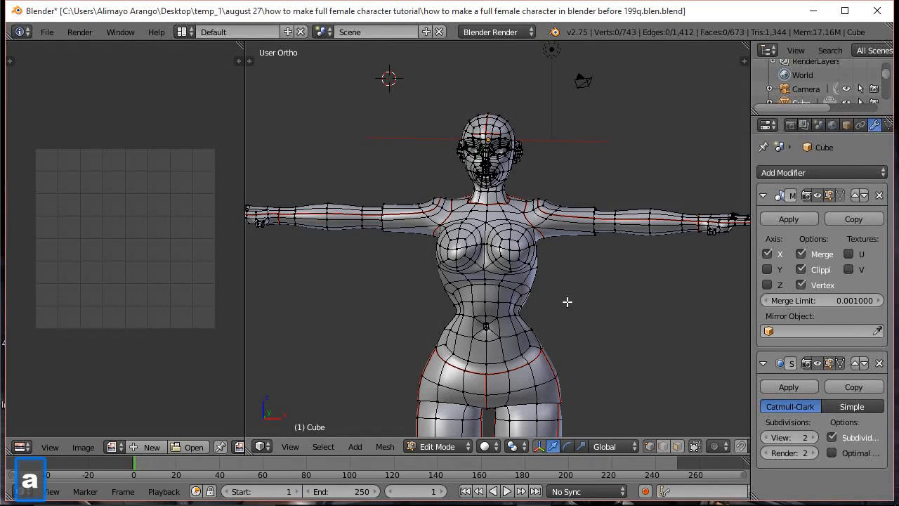
{"action": "middle_click_drag", "start_coordinate": [569, 303], "coordinate": [573, 268], "text": "shift"}
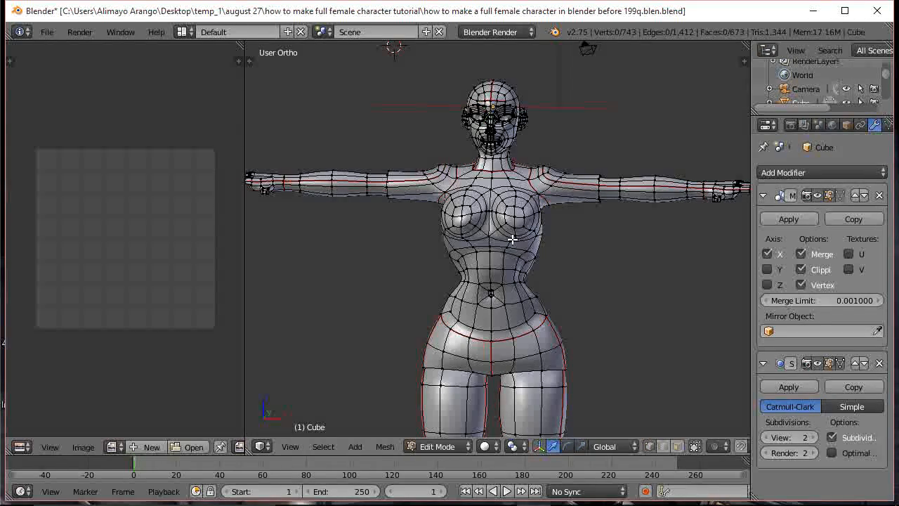
{"action": "key", "text": "l"}
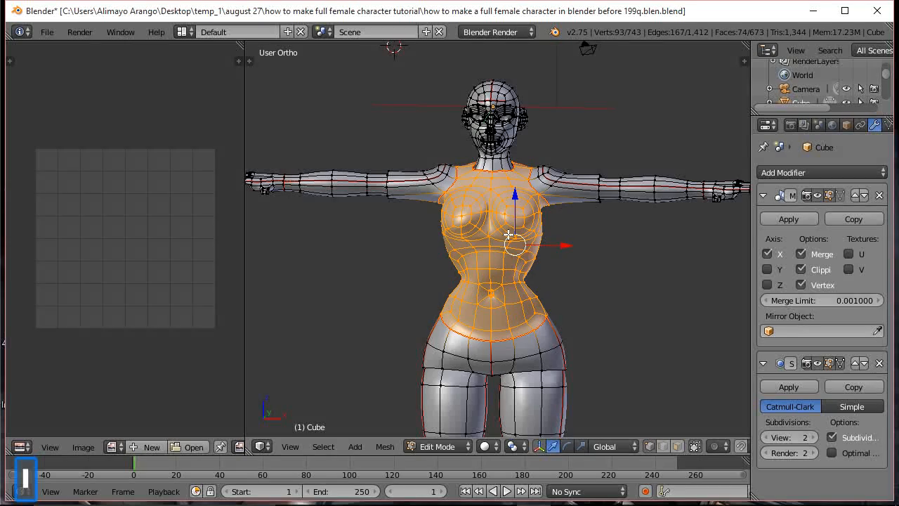
{"action": "key", "text": "l"}
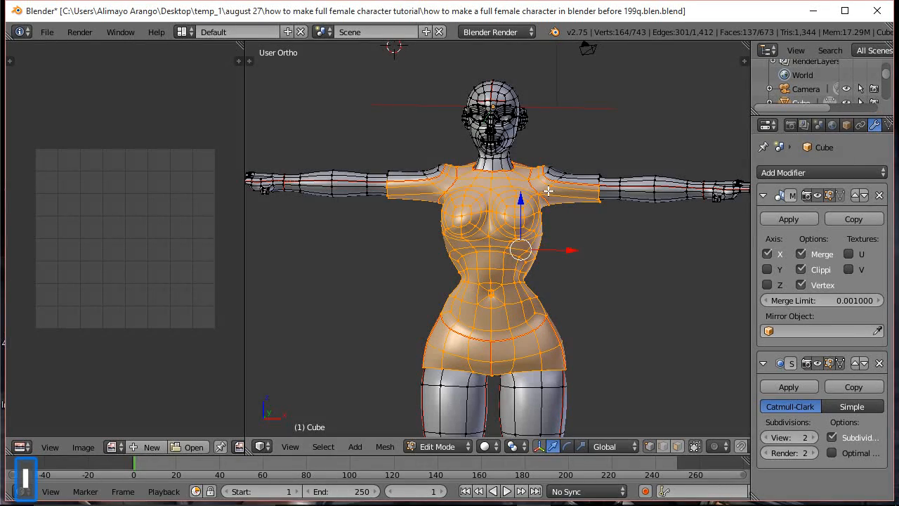
{"action": "key", "text": "l"}
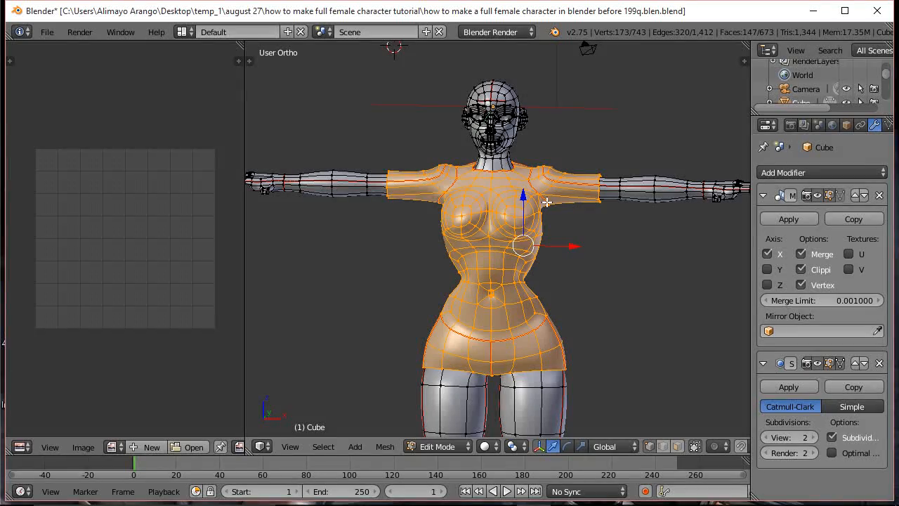
{"action": "mouse_move", "coordinate": [663, 253]}
{"action": "middle_mouse_down"}
{"action": "mouse_move", "coordinate": [602, 281]}
{"action": "mouse_move", "coordinate": [445, 268]}
{"action": "mouse_move", "coordinate": [480, 274]}
{"action": "mouse_move", "coordinate": [568, 257]}
{"action": "mouse_move", "coordinate": [667, 255]}
{"action": "middle_mouse_up"}
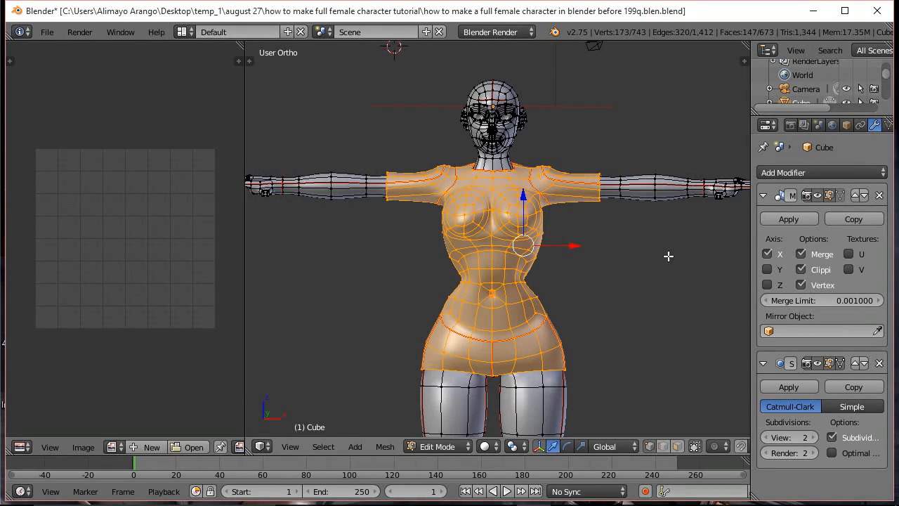
{"action": "key", "text": "p"}
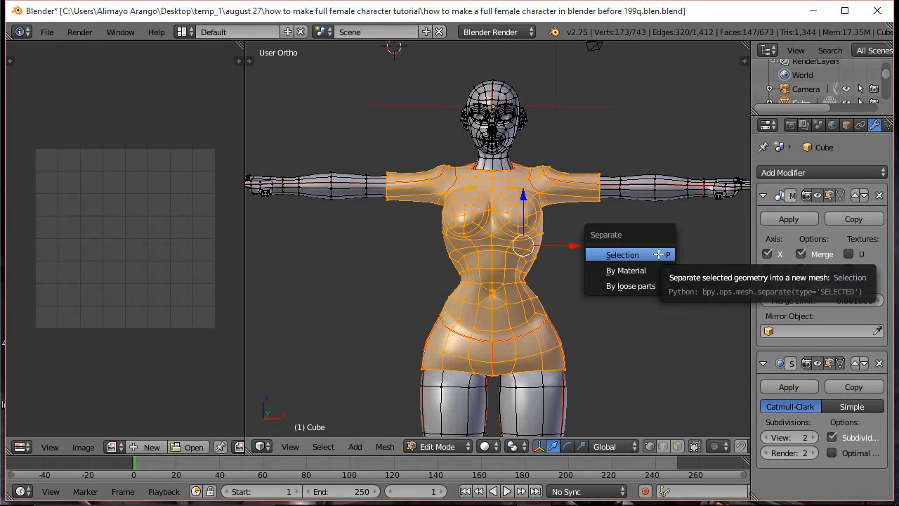
{"action": "left_click", "coordinate": [658, 254]}
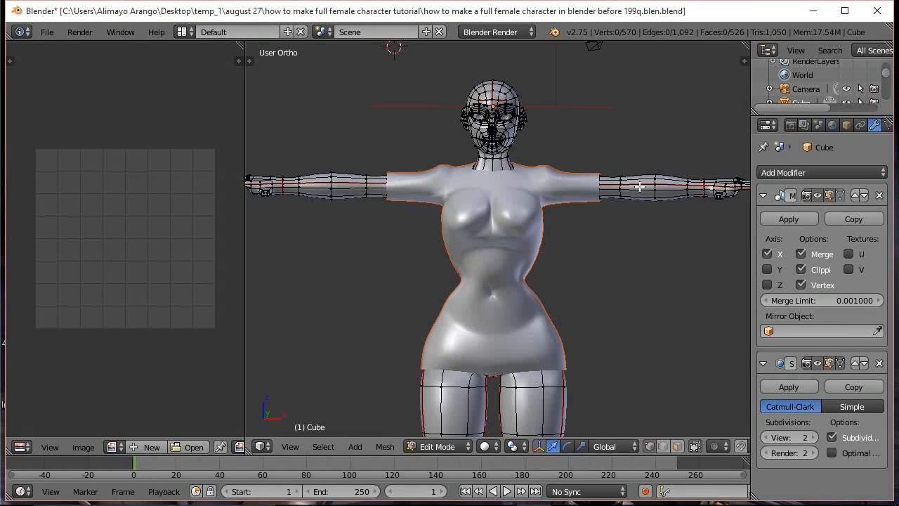
Switch from editing the body to editing the separated torso clothing mesh, and save the file under number 200q.
{"action": "left_click", "coordinate": [459, 447]}
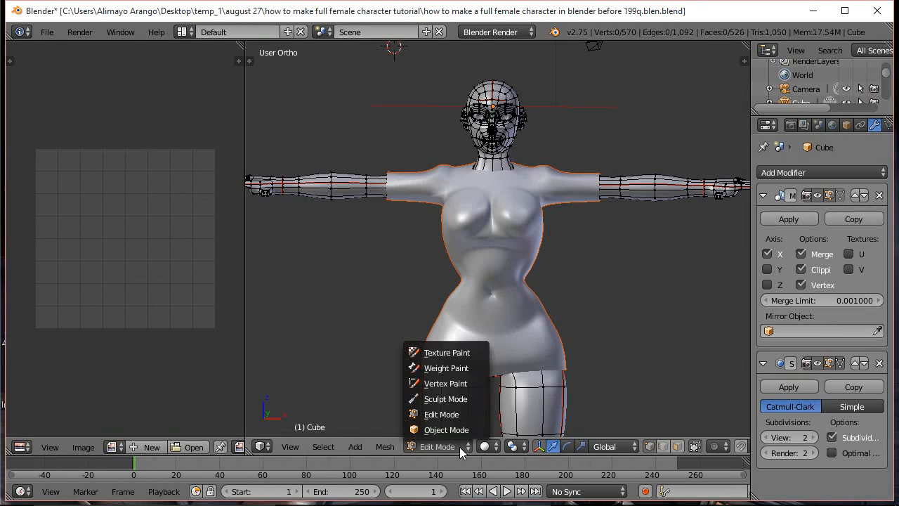
{"action": "left_click", "coordinate": [453, 430]}
{"action": "right_click", "coordinate": [500, 281]}
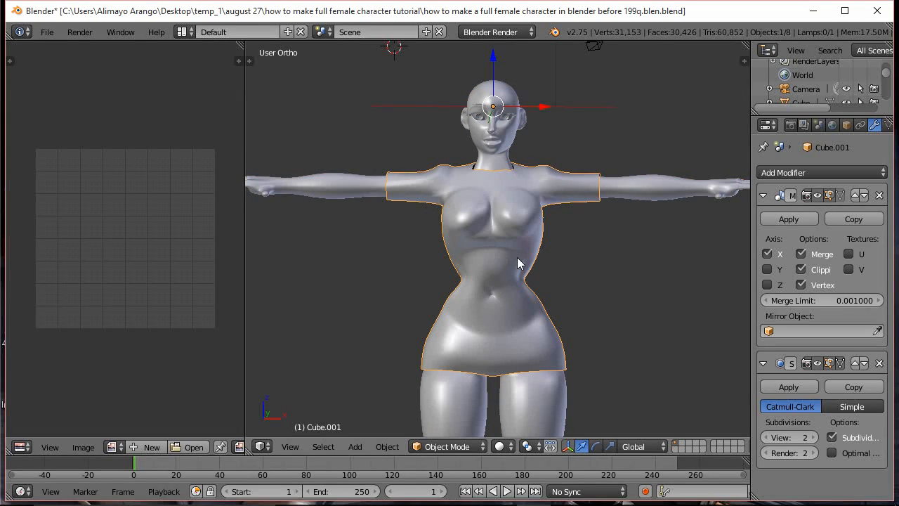
{"action": "left_click", "coordinate": [466, 447]}
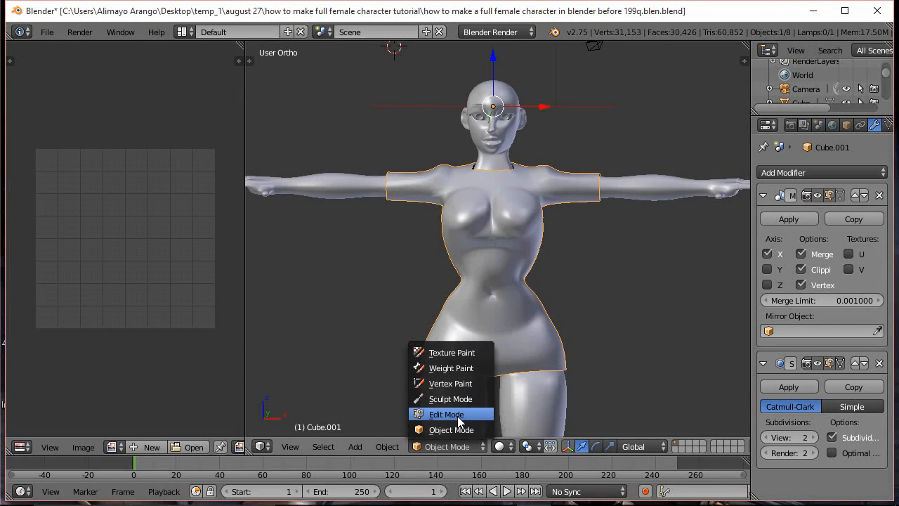
{"action": "left_click", "coordinate": [457, 416]}
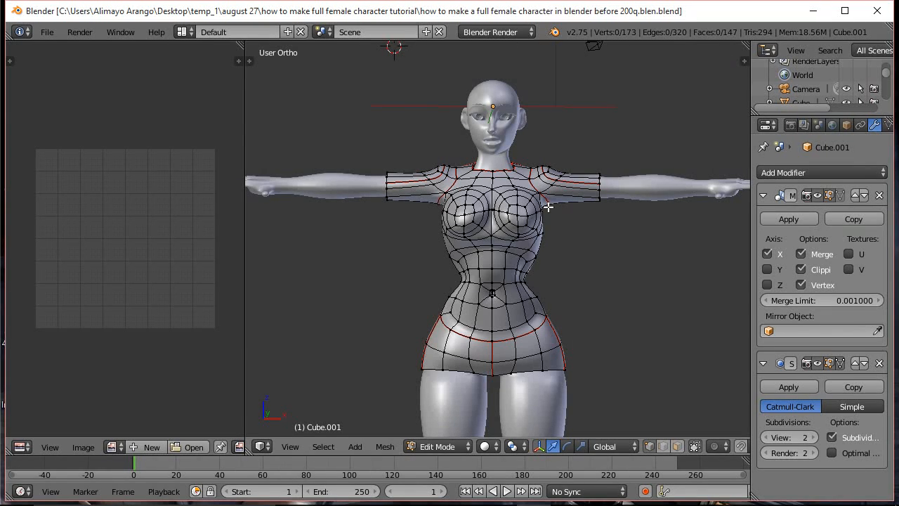
In face selection, circle-select the clothing mesh's front midriff faces from below the breasts to the hip seam, and save the file under number 201q.
{"action": "scroll", "coordinate": [553, 241], "scroll_direction": "up", "scroll_amount": 3}
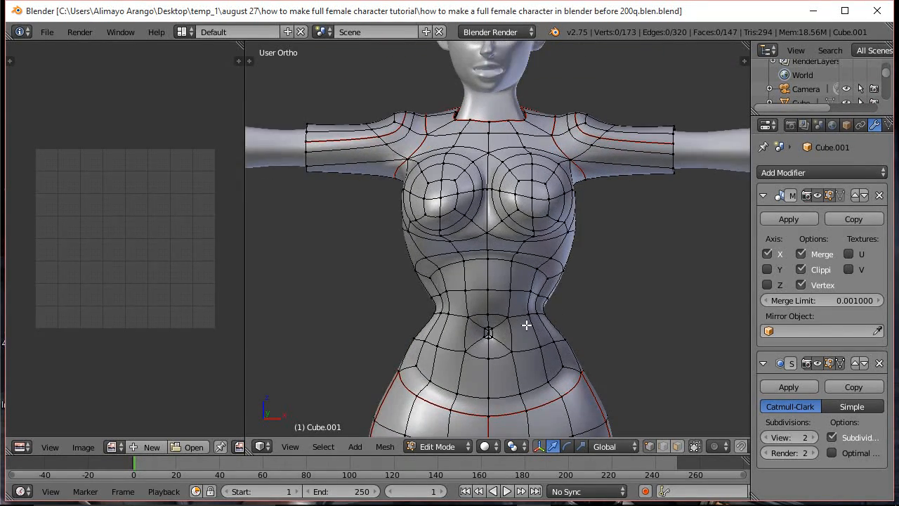
{"action": "left_click", "coordinate": [677, 446]}
{"action": "key", "text": "c"}
{"action": "mouse_move", "coordinate": [531, 368]}
{"action": "left_mouse_down"}
{"action": "mouse_move", "coordinate": [521, 358]}
{"action": "mouse_move", "coordinate": [519, 316]}
{"action": "mouse_move", "coordinate": [500, 299]}
{"action": "mouse_move", "coordinate": [441, 309]}
{"action": "mouse_move", "coordinate": [442, 281]}
{"action": "mouse_move", "coordinate": [487, 274]}
{"action": "mouse_move", "coordinate": [434, 367]}
{"action": "mouse_move", "coordinate": [457, 383]}
{"action": "mouse_move", "coordinate": [507, 380]}
{"action": "left_mouse_up"}
{"action": "right_click", "coordinate": [507, 379]}
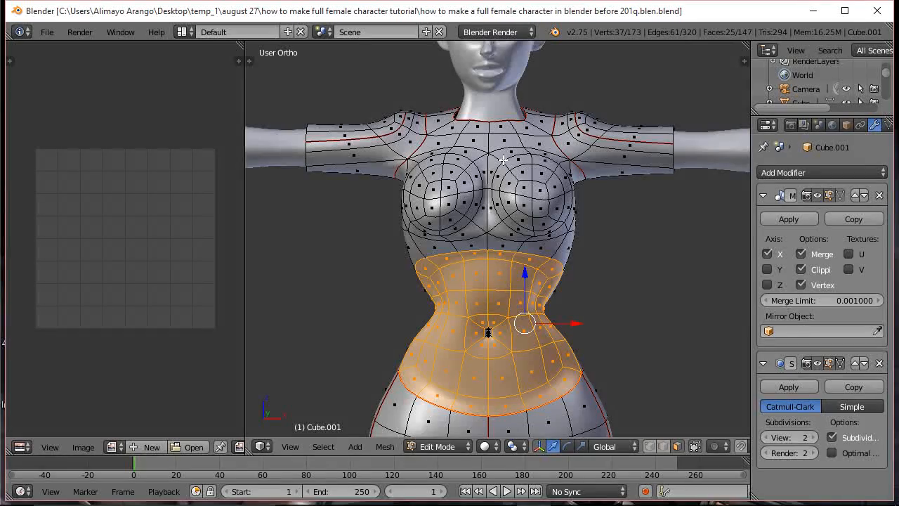
Add the small faces inside the navel to the midriff face selection.
{"action": "scroll", "coordinate": [517, 203], "scroll_direction": "up", "scroll_amount": 4}
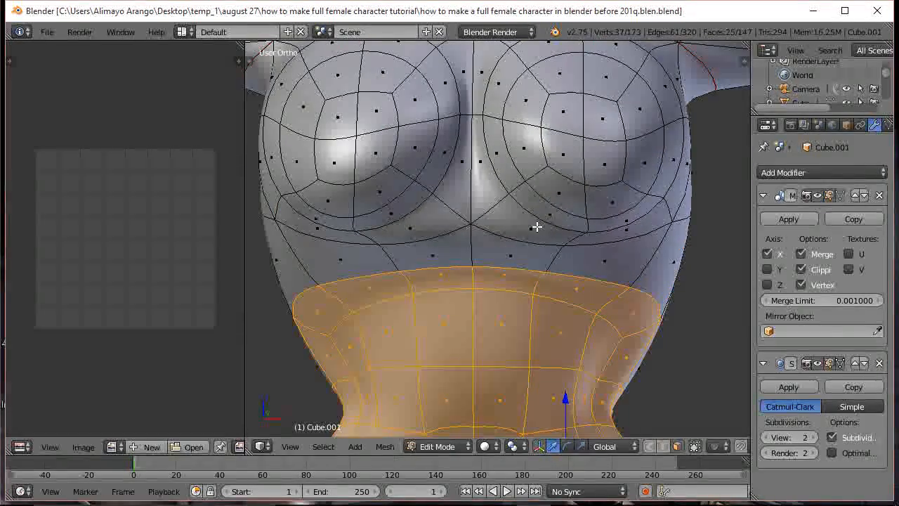
{"action": "scroll", "coordinate": [555, 275], "scroll_direction": "up", "scroll_amount": 1}
{"action": "middle_click_drag", "start_coordinate": [537, 340], "coordinate": [550, 140], "text": "shift"}
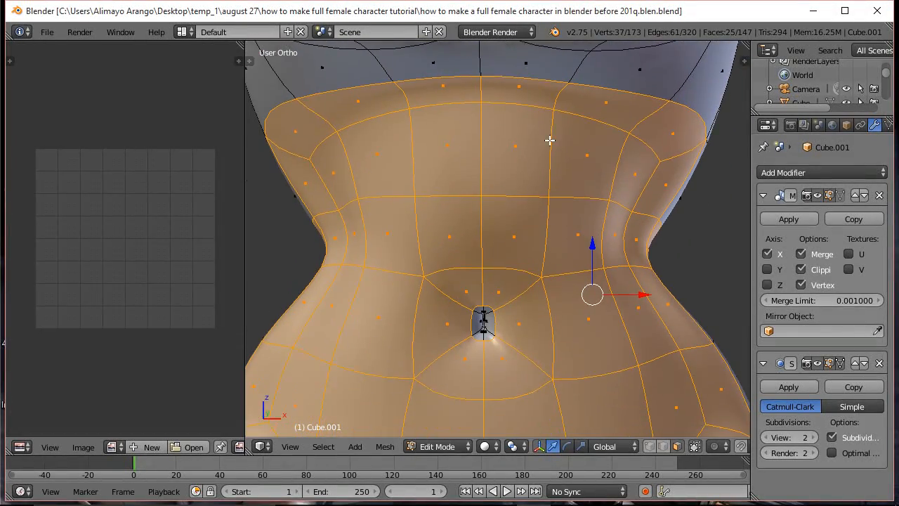
{"action": "scroll", "coordinate": [506, 321], "scroll_direction": "up", "scroll_amount": 2}
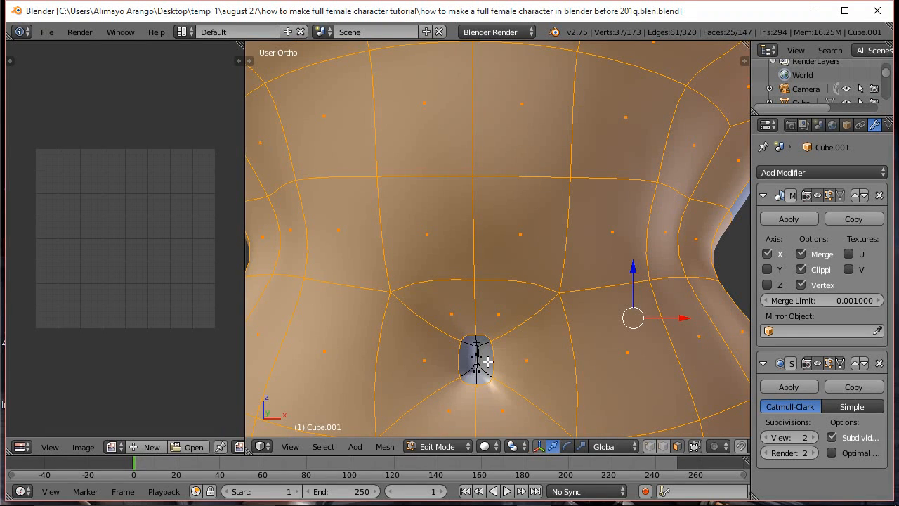
{"action": "right_click", "coordinate": [488, 361], "text": "shift"}
{"action": "right_click", "coordinate": [482, 341], "text": "shift"}
{"action": "right_click", "coordinate": [479, 378], "text": "shift"}
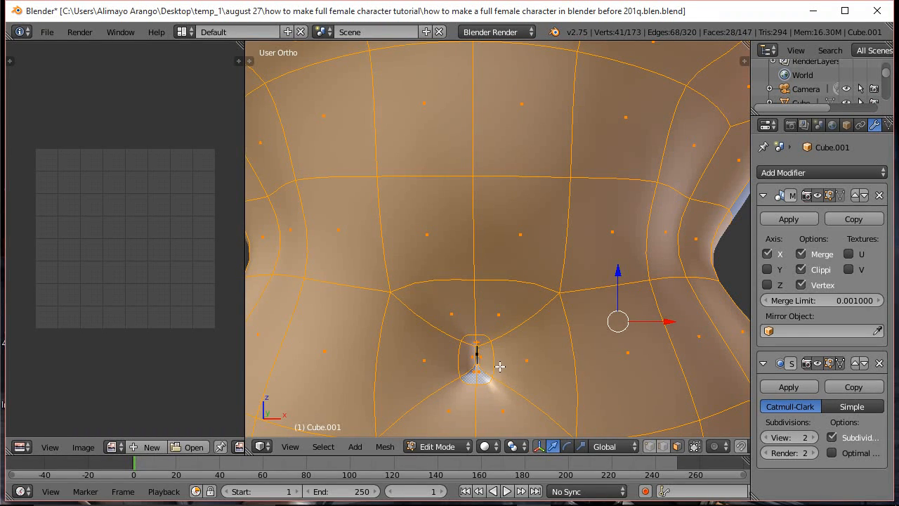
{"action": "scroll", "coordinate": [500, 366], "scroll_direction": "up", "scroll_amount": 2}
{"action": "middle_click_drag", "start_coordinate": [510, 385], "coordinate": [527, 203], "text": "shift"}
{"action": "scroll", "coordinate": [527, 203], "scroll_direction": "up", "scroll_amount": 1}
{"action": "scroll", "coordinate": [525, 207], "scroll_direction": "up", "scroll_amount": 2}
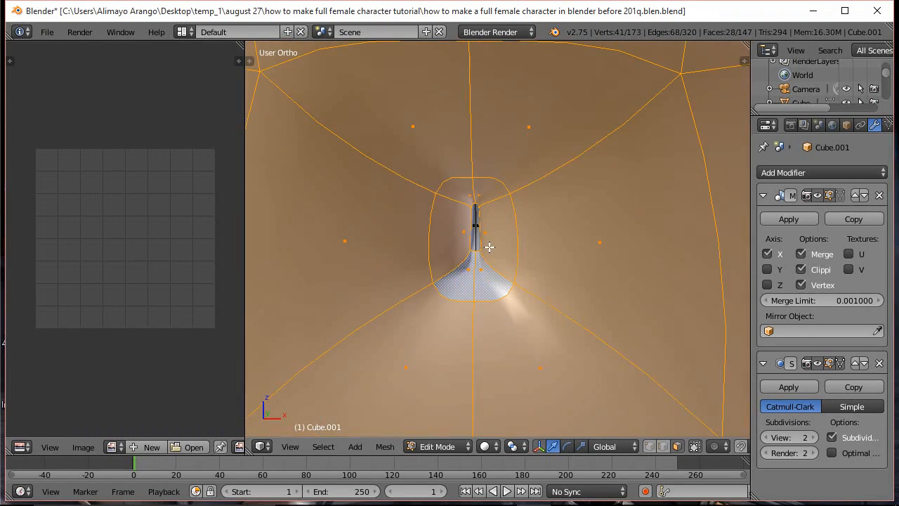
Add the remaining inner navel face to the belly selection and deselect the stray face at the side of the waist.
{"action": "right_click", "coordinate": [478, 243], "text": "shift"}
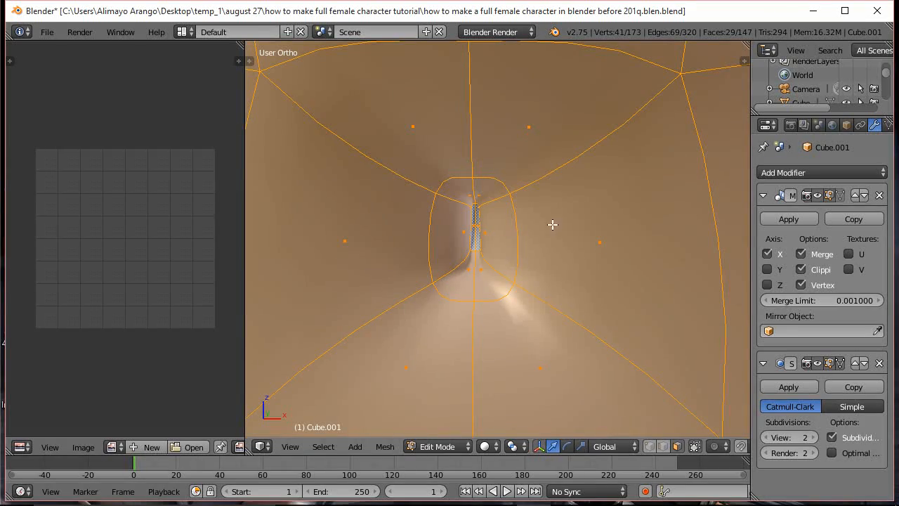
{"action": "scroll", "coordinate": [583, 209], "scroll_direction": "down", "scroll_amount": 3}
{"action": "scroll", "coordinate": [635, 211], "scroll_direction": "down", "scroll_amount": 1}
{"action": "middle_click_drag", "start_coordinate": [624, 218], "coordinate": [510, 217]}
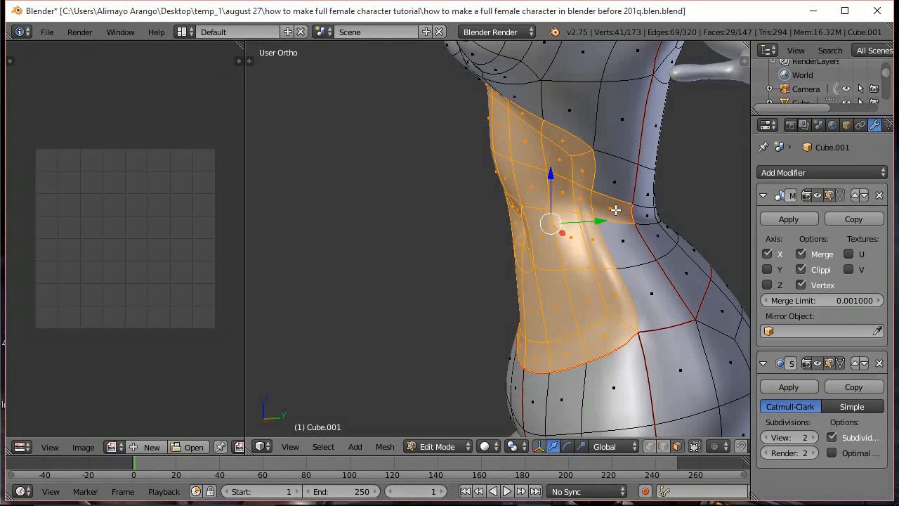
{"action": "right_click", "coordinate": [615, 210], "text": "shift"}
{"action": "middle_click_drag", "start_coordinate": [472, 241], "coordinate": [596, 229]}
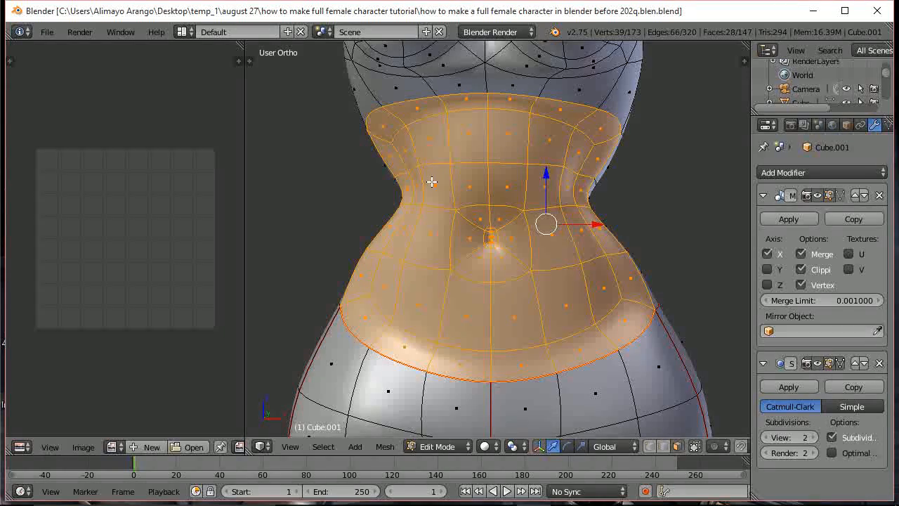
Apply the torso mesh's Mirror modifier in Object Mode and return to Edit Mode.
{"action": "left_click", "coordinate": [445, 429]}
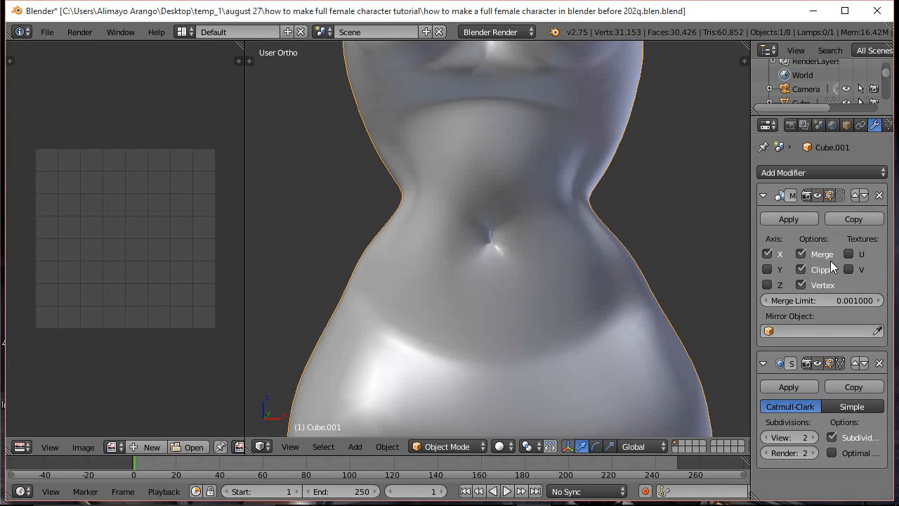
{"action": "left_click", "coordinate": [797, 220]}
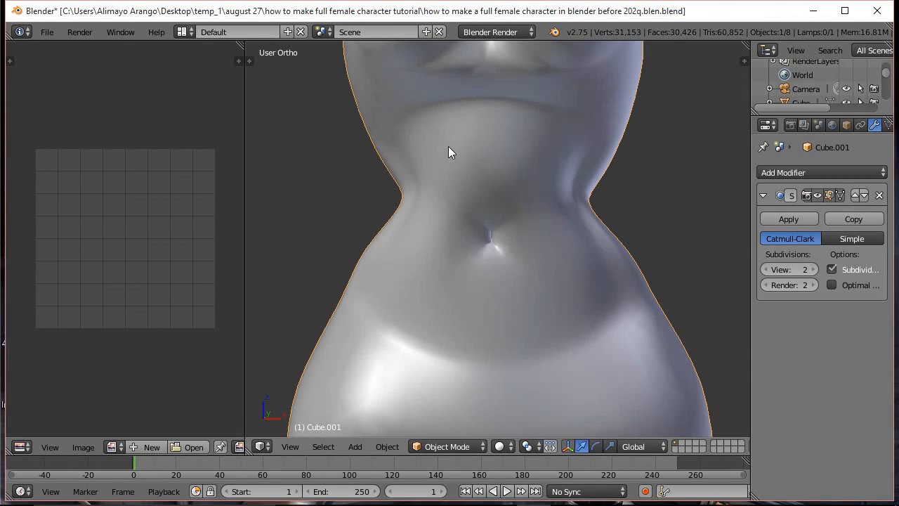
{"action": "left_click", "coordinate": [452, 445]}
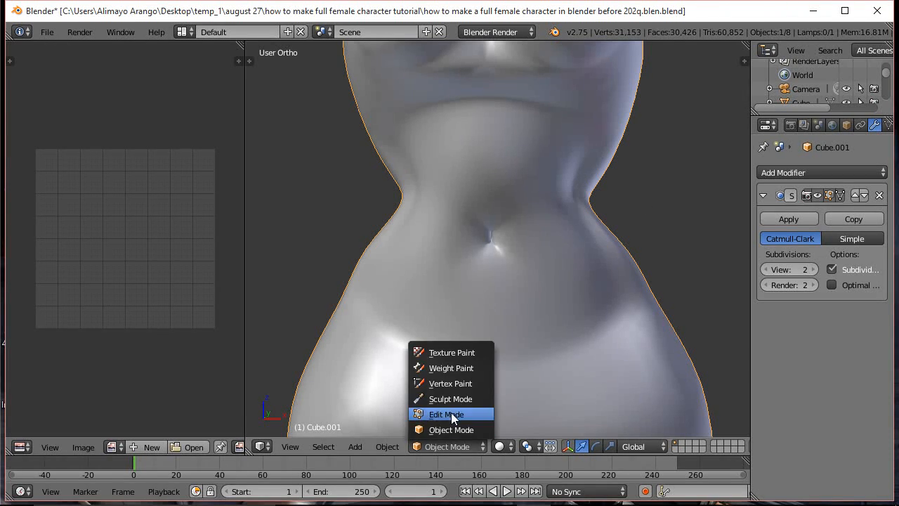
{"action": "left_click", "coordinate": [452, 413]}
Delete the selected belly faces, close the opening's edge loop with Grid Fill, and clear the selection.
{"action": "key", "text": "x"}
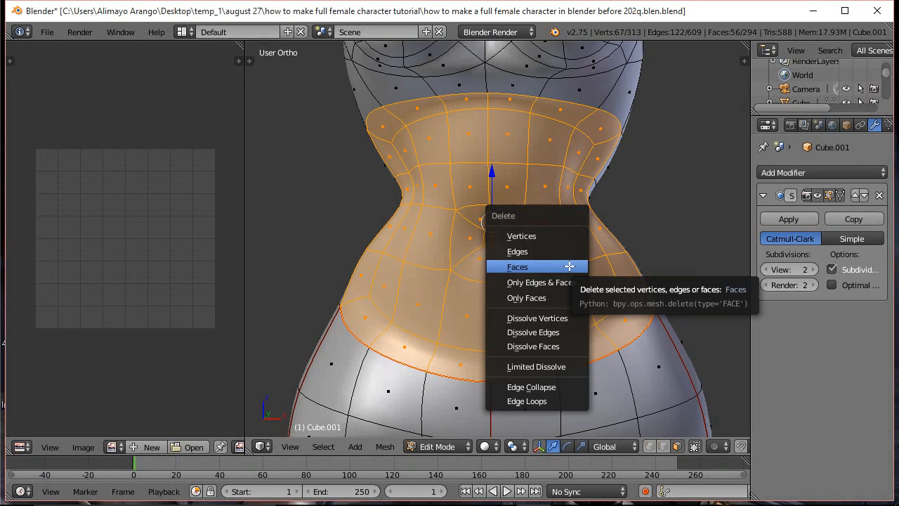
{"action": "left_click", "coordinate": [569, 266]}
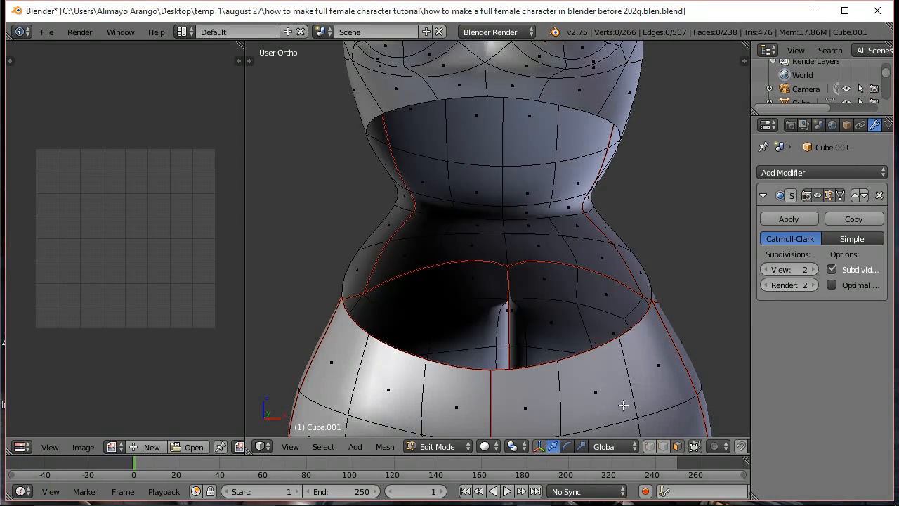
{"action": "key", "text": "alt"}
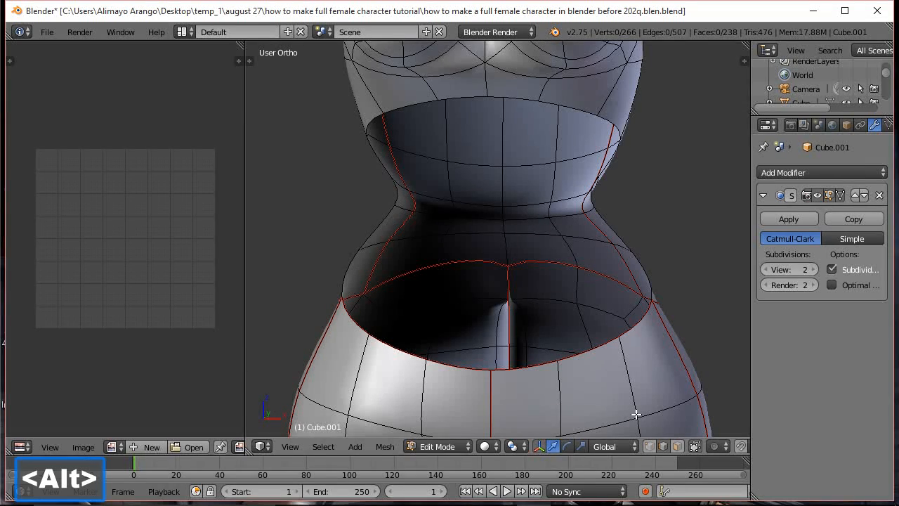
{"action": "right_click", "coordinate": [591, 354], "text": "alt"}
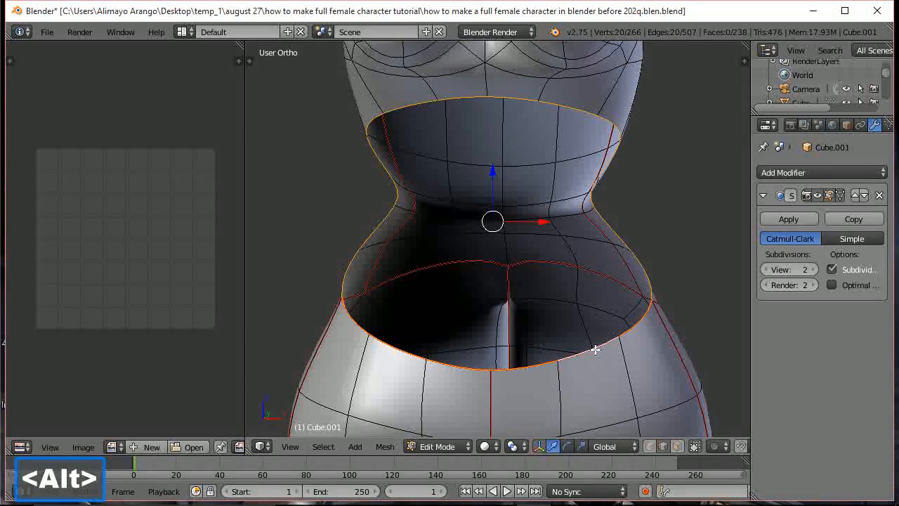
{"action": "key", "text": "ctrl+f"}
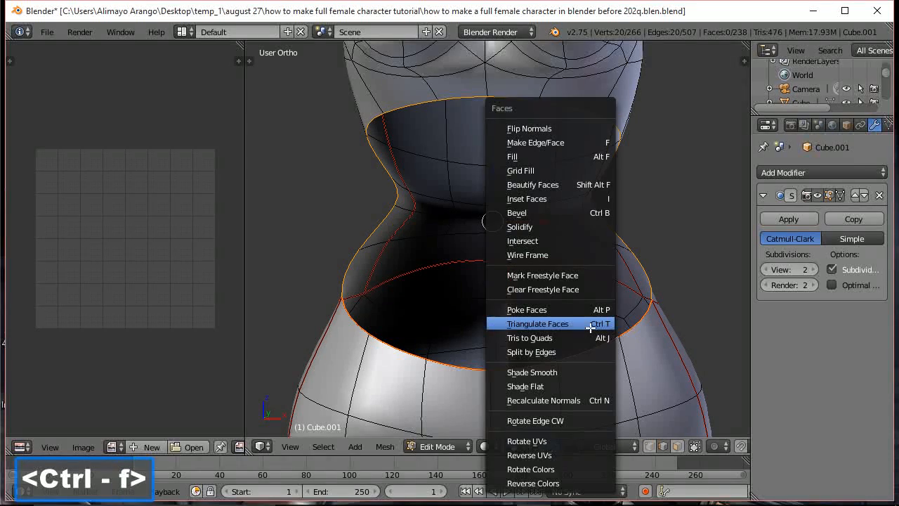
{"action": "left_click", "coordinate": [522, 170]}
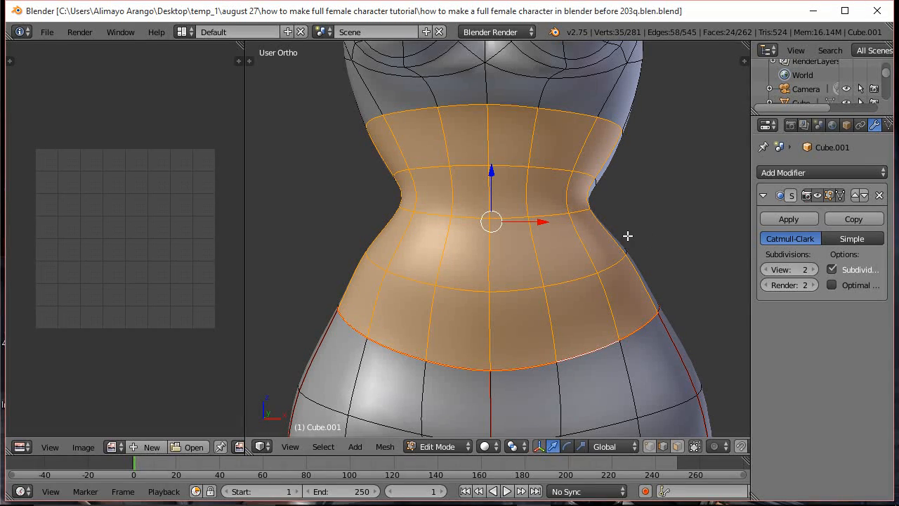
{"action": "scroll", "coordinate": [627, 236], "scroll_direction": "down", "scroll_amount": 4}
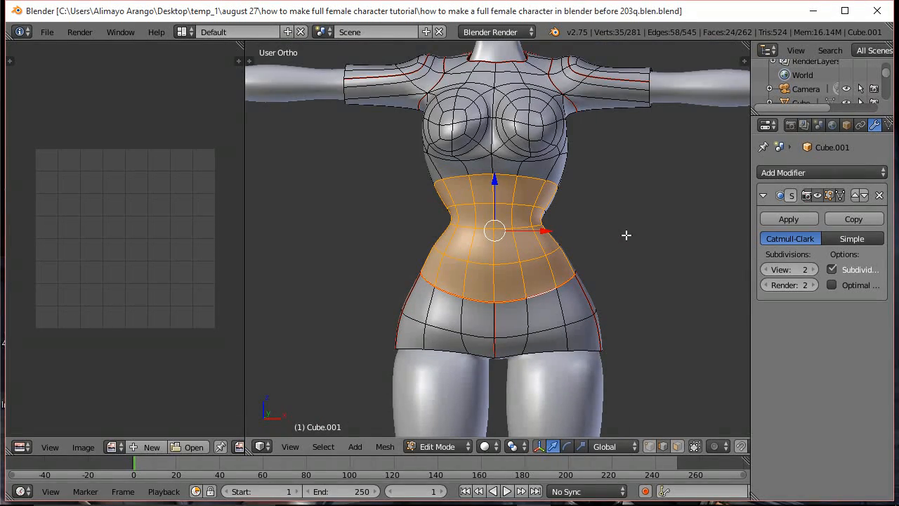
{"action": "key", "text": "a"}
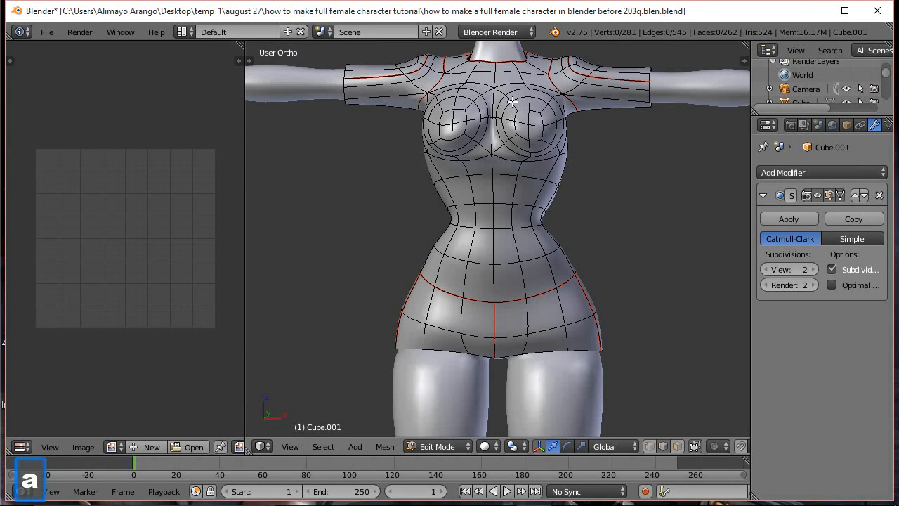
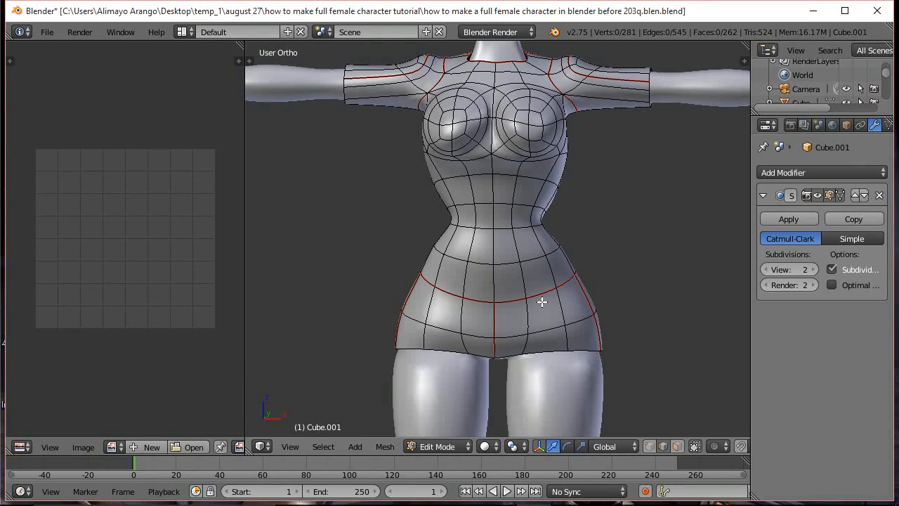
Add one centred vertical loop cut down the front of the torso through the character's left breast and hip.
{"action": "key", "text": "ctrl+r"}
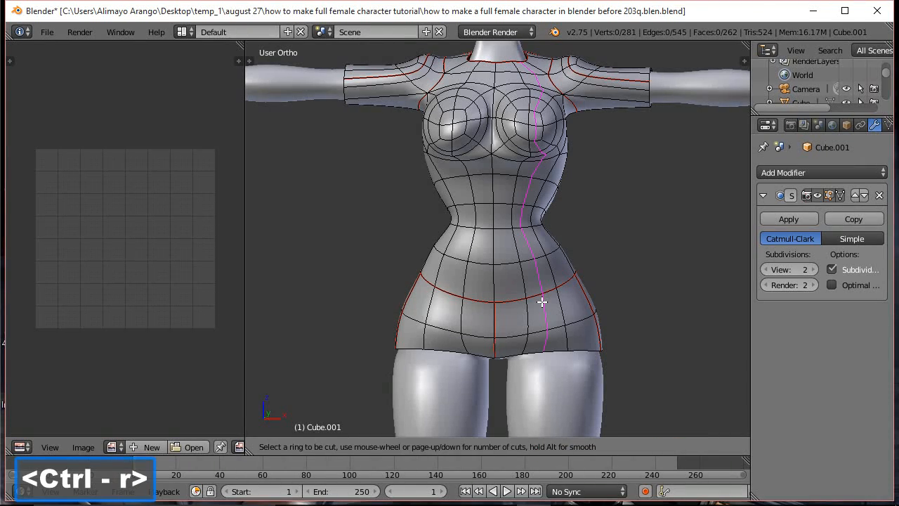
{"action": "left_click", "coordinate": [542, 301]}
{"action": "right_click", "coordinate": [541, 302]}
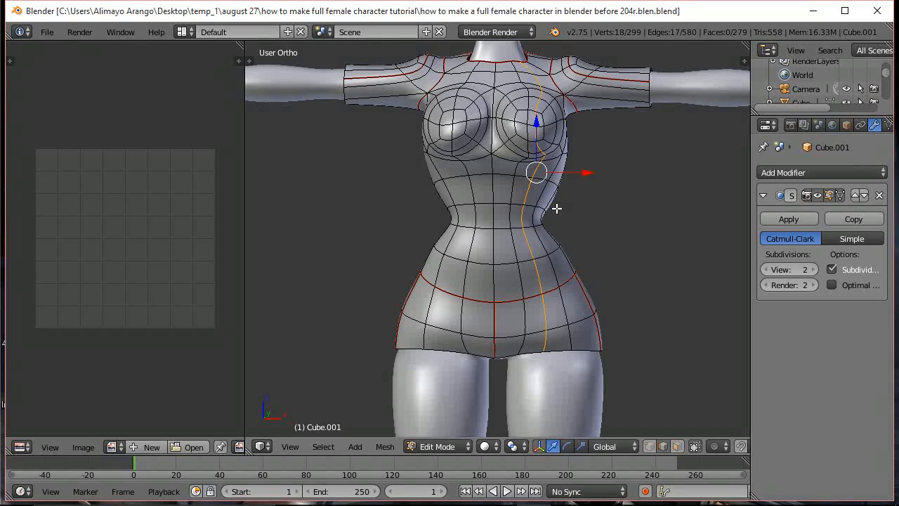
Bevel the new vertical edge loop with an amount of 0.021 and 2 segments, with the tool settings shown, and deselect everything.
{"action": "key", "text": "t"}
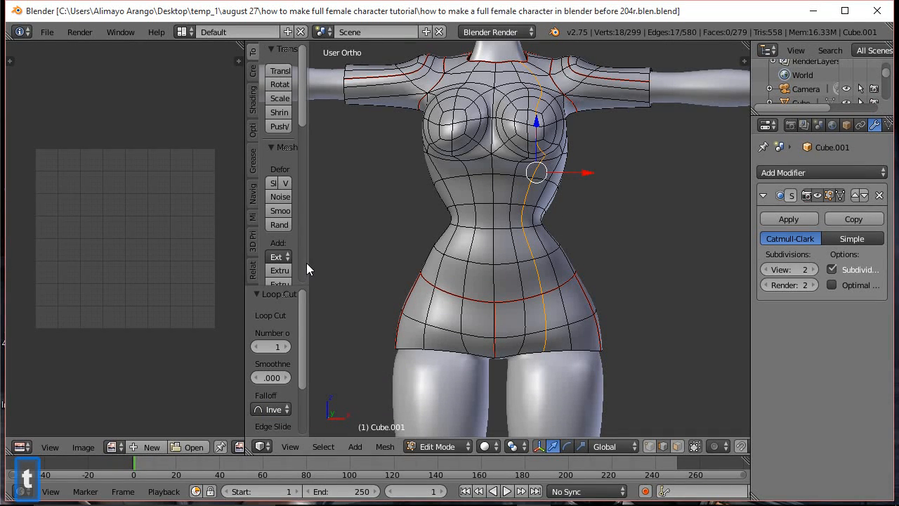
{"action": "left_click_drag", "start_coordinate": [310, 266], "coordinate": [347, 258]}
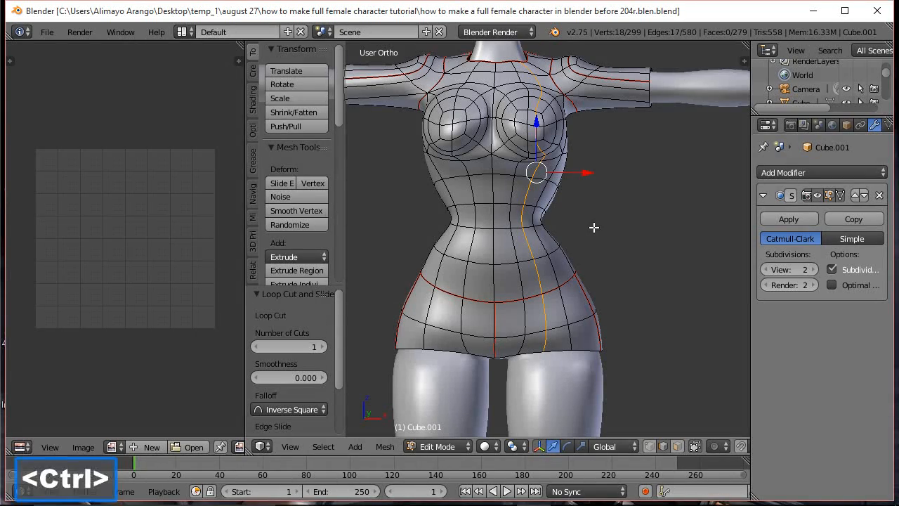
{"action": "key", "text": "ctrl+b"}
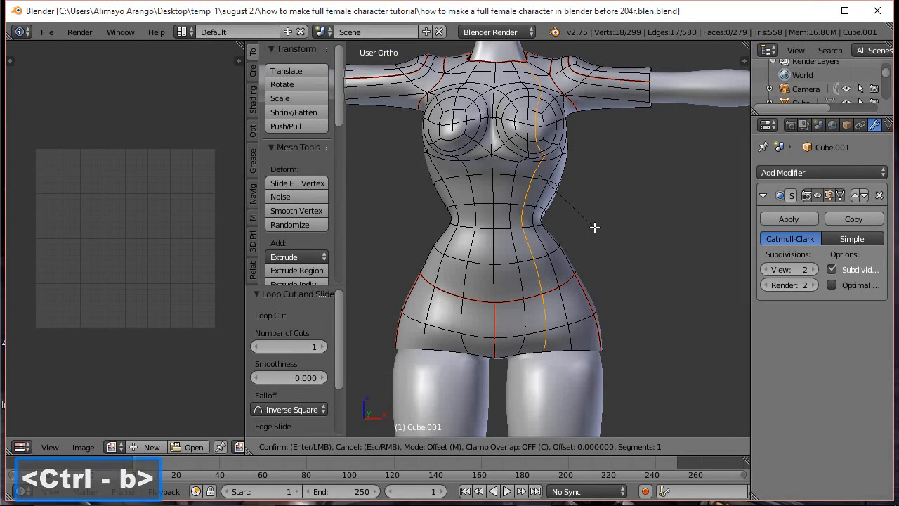
{"action": "left_click", "coordinate": [594, 231]}
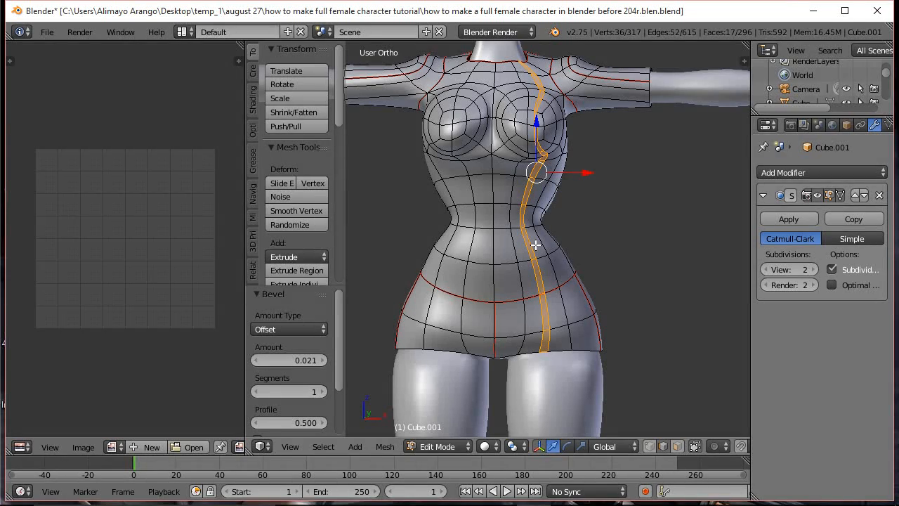
{"action": "left_click", "coordinate": [324, 392]}
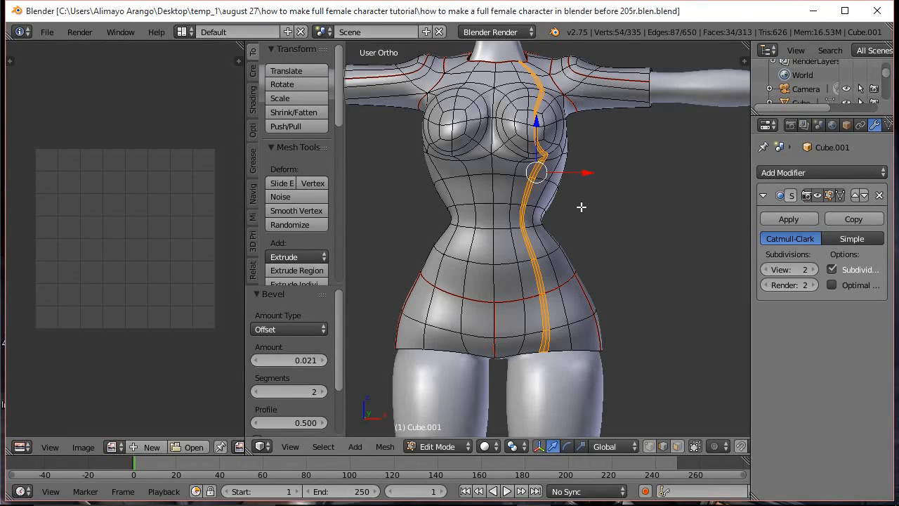
{"action": "key", "text": "a"}
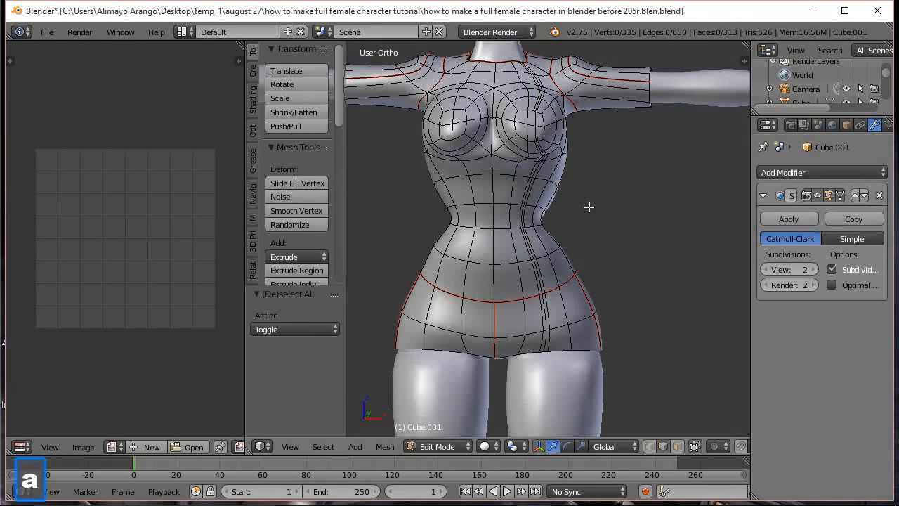
Select all faces of the character's left breast with circle select in face mode and delete them.
{"action": "left_click", "coordinate": [677, 446]}
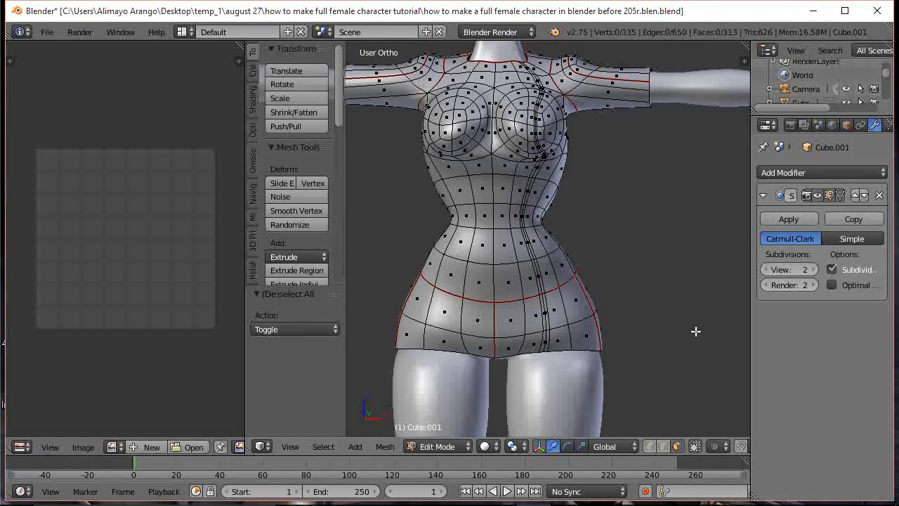
{"action": "key", "text": "c"}
{"action": "left_click", "coordinate": [534, 132]}
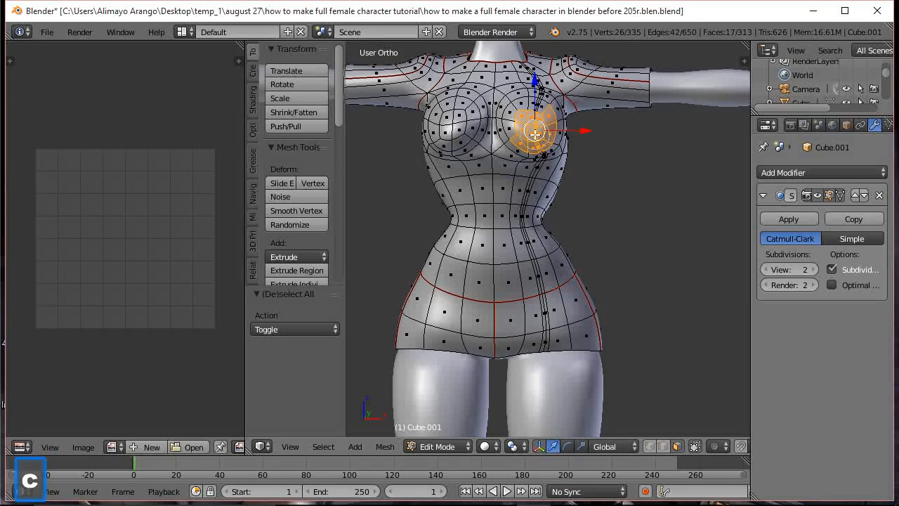
{"action": "mouse_move", "coordinate": [533, 132]}
{"action": "left_mouse_down"}
{"action": "mouse_move", "coordinate": [536, 112]}
{"action": "mouse_move", "coordinate": [548, 132]}
{"action": "mouse_move", "coordinate": [535, 140]}
{"action": "mouse_move", "coordinate": [523, 142]}
{"action": "mouse_move", "coordinate": [519, 117]}
{"action": "left_mouse_up"}
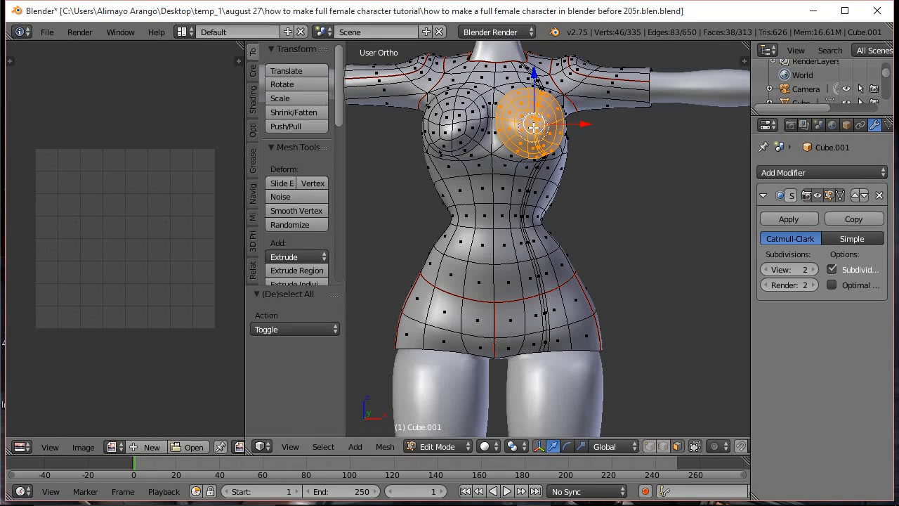
{"action": "key", "text": "Escape"}
{"action": "key", "text": "x"}
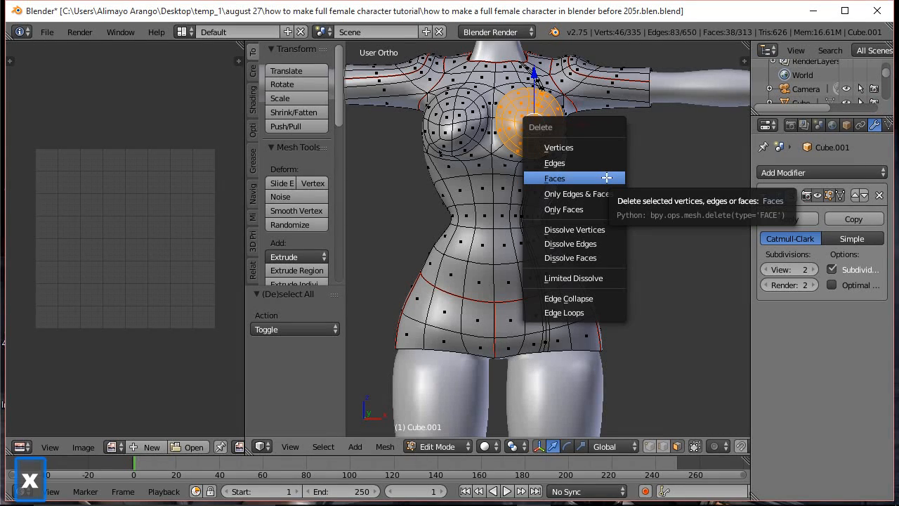
{"action": "left_click", "coordinate": [607, 178]}
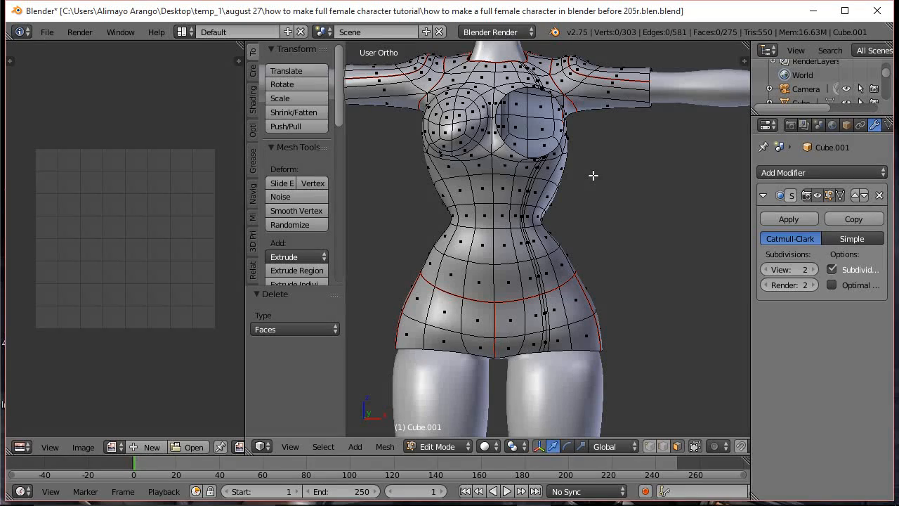
Select the border edge loop of the left breast hole and close it with Grid Fill at a span of 4.
{"action": "left_click", "coordinate": [663, 446]}
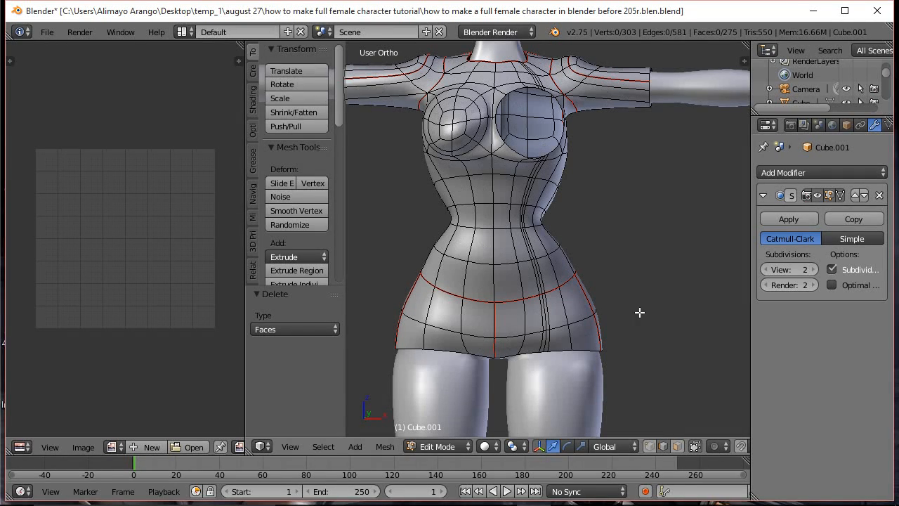
{"action": "left_click", "coordinate": [516, 151], "text": "alt"}
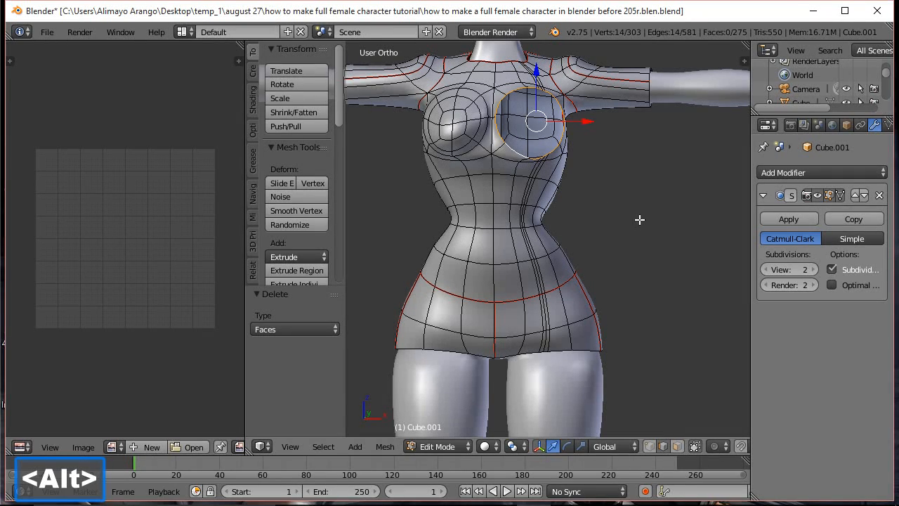
{"action": "key", "text": "ctrl+f"}
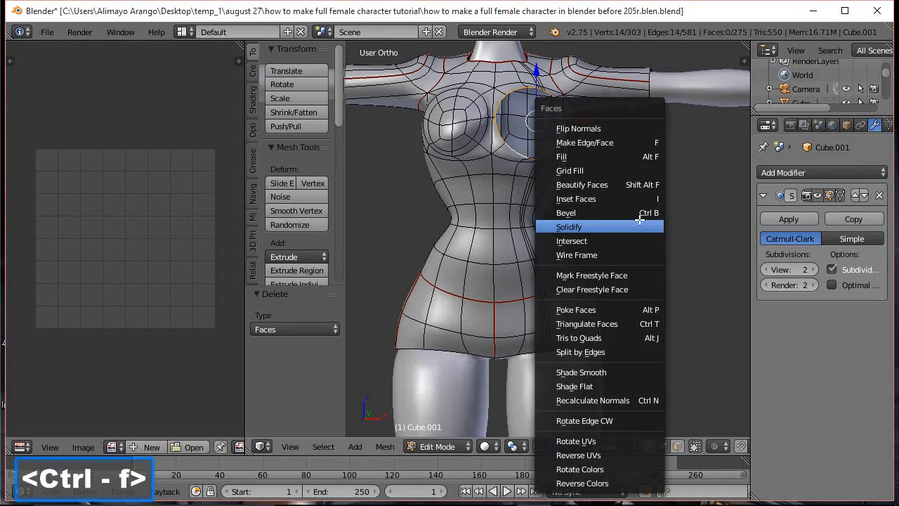
{"action": "left_click", "coordinate": [593, 171]}
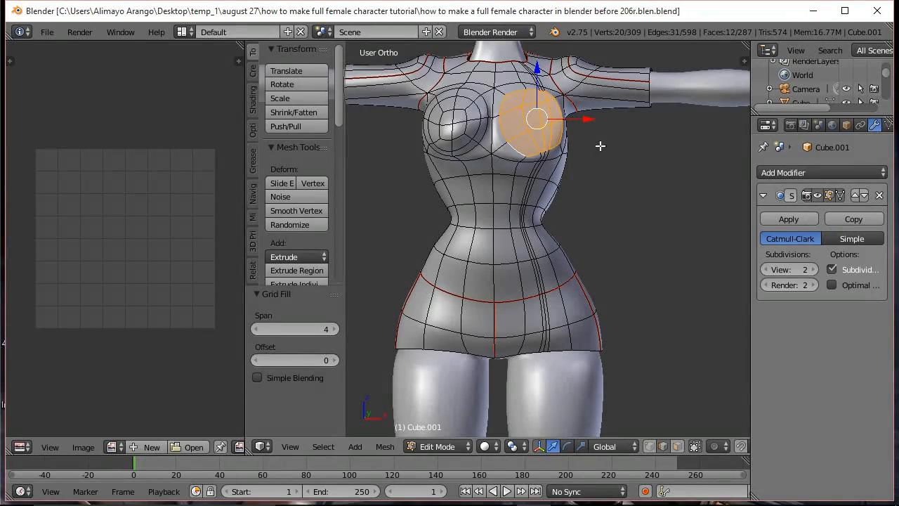
Scale the grid-filled left breast patch to 0.688 and pull it forward about 0.25 along the global Y axis.
{"action": "middle_click_drag", "start_coordinate": [601, 146], "coordinate": [614, 182]}
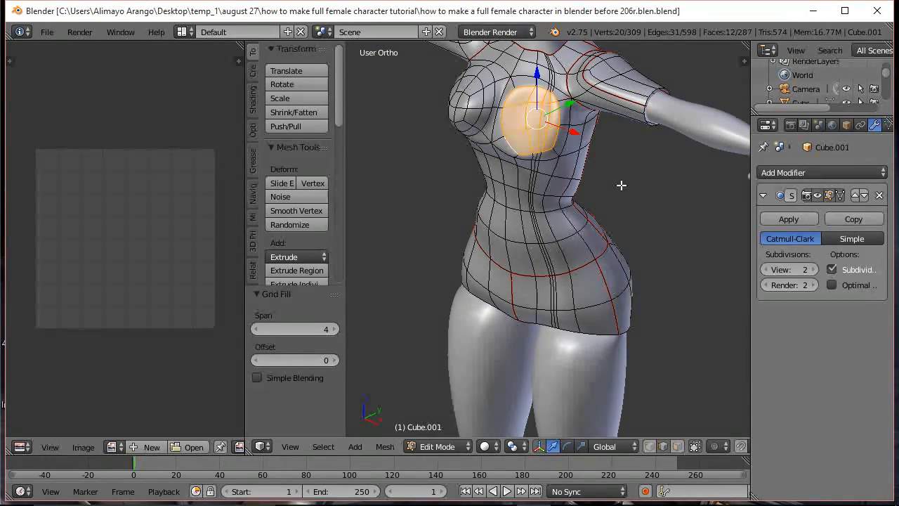
{"action": "key", "text": "s"}
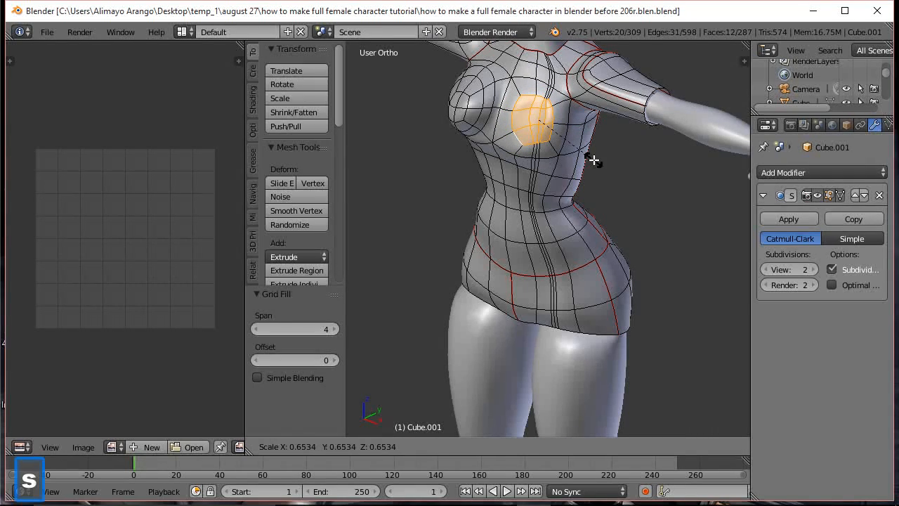
{"action": "left_click", "coordinate": [597, 160]}
{"action": "key", "text": "g"}
{"action": "key", "text": "y"}
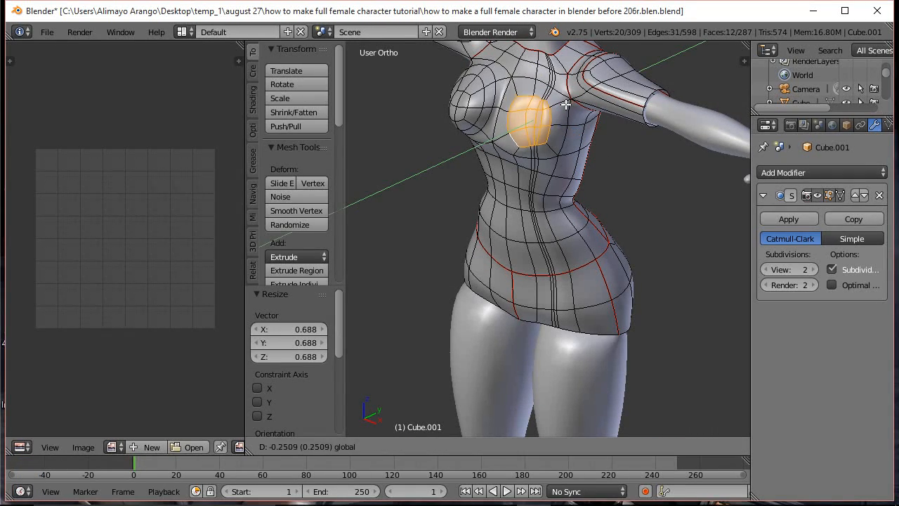
{"action": "left_click", "coordinate": [562, 104]}
Move the left breast patch another -0.104 along Y and scale it to 0.897.
{"action": "middle_click_drag", "start_coordinate": [578, 201], "coordinate": [622, 176]}
{"action": "key", "text": "g"}
{"action": "key", "text": "y"}
{"action": "left_click", "coordinate": [573, 128]}
{"action": "key", "text": "s"}
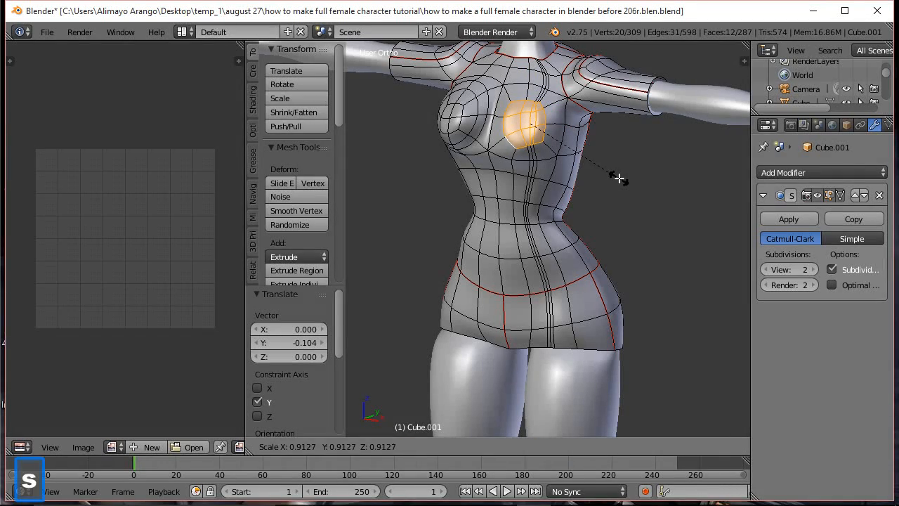
{"action": "left_click", "coordinate": [620, 171]}
Adjust the left breast patch's forward projection with several further small moves along the global Y axis.
{"action": "middle_click_drag", "start_coordinate": [622, 167], "coordinate": [574, 159]}
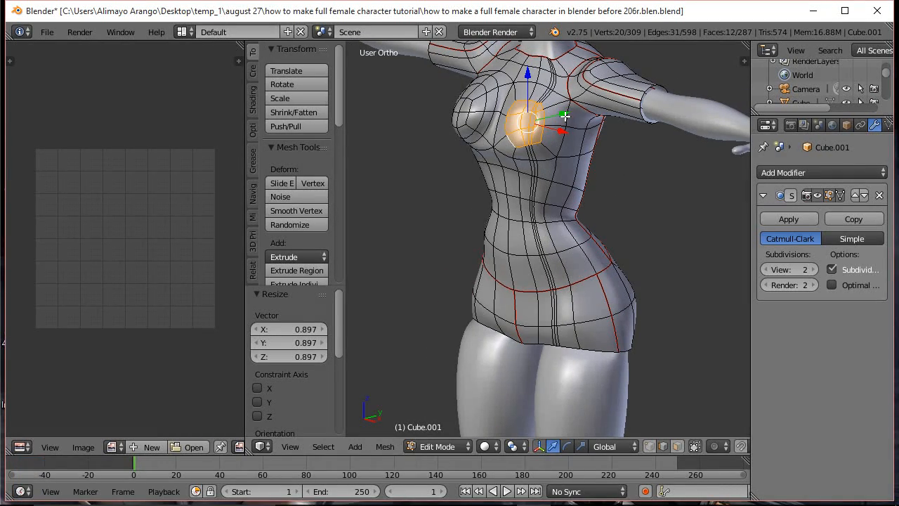
{"action": "key", "text": "g"}
{"action": "key", "text": "y"}
{"action": "left_click", "coordinate": [617, 157]}
{"action": "middle_click_drag", "start_coordinate": [622, 179], "coordinate": [532, 171]}
{"action": "key", "text": "g"}
{"action": "key", "text": "y"}
{"action": "left_click", "coordinate": [571, 121]}
{"action": "key", "text": "g"}
{"action": "key", "text": "y"}
{"action": "left_click", "coordinate": [515, 182]}
Inspect the smoothed left breast shape in Object Mode and return to Edit Mode.
{"action": "middle_click_drag", "start_coordinate": [516, 183], "coordinate": [682, 202]}
{"action": "left_click", "coordinate": [450, 447]}
{"action": "left_click", "coordinate": [447, 430]}
{"action": "mouse_move", "coordinate": [533, 252]}
{"action": "middle_mouse_down"}
{"action": "mouse_move", "coordinate": [450, 237]}
{"action": "mouse_move", "coordinate": [529, 251]}
{"action": "middle_mouse_up"}
{"action": "middle_click_drag", "start_coordinate": [457, 247], "coordinate": [489, 254]}
{"action": "left_click", "coordinate": [475, 447]}
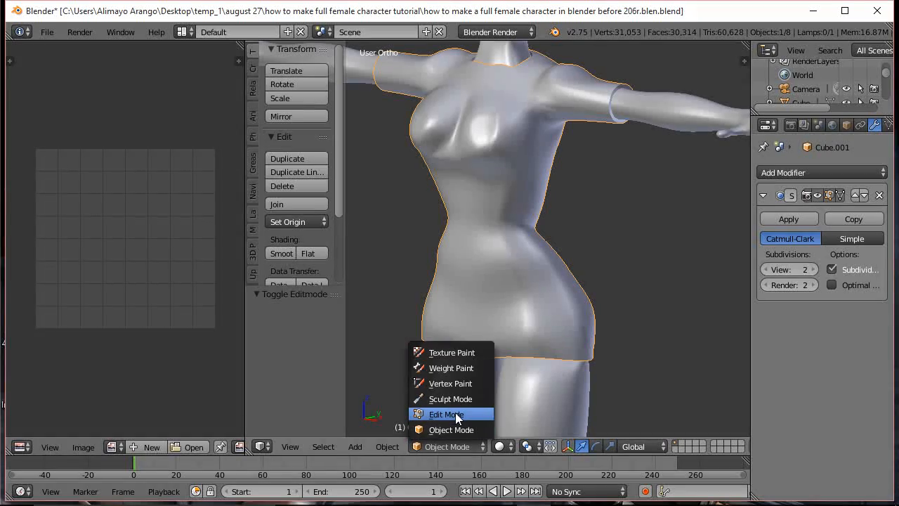
{"action": "left_click", "coordinate": [455, 414]}
Select the two adjacent faces at the centre of the left breast patch and move them -0.447 along Y.
{"action": "scroll", "coordinate": [547, 259], "scroll_direction": "up", "scroll_amount": 2}
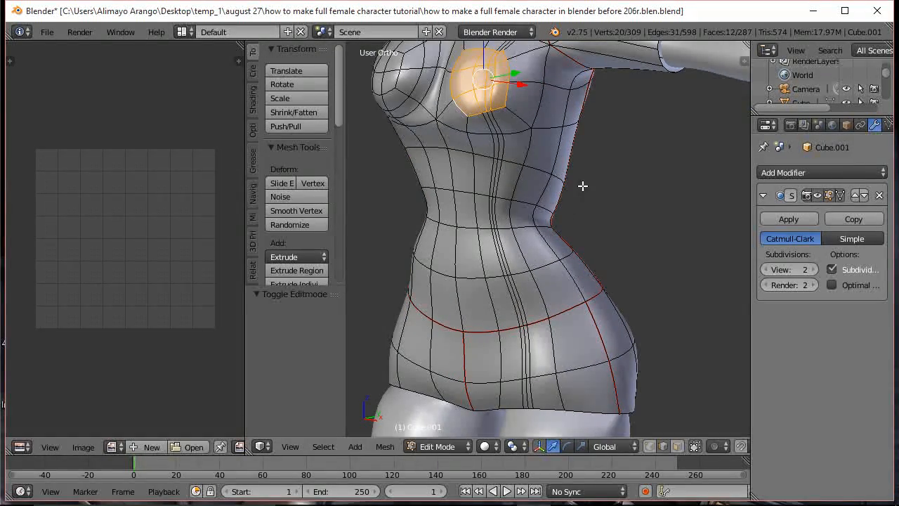
{"action": "key", "text": "KP_Decimal"}
{"action": "scroll", "coordinate": [611, 327], "scroll_direction": "up", "scroll_amount": 2}
{"action": "scroll", "coordinate": [611, 334], "scroll_direction": "up", "scroll_amount": 1}
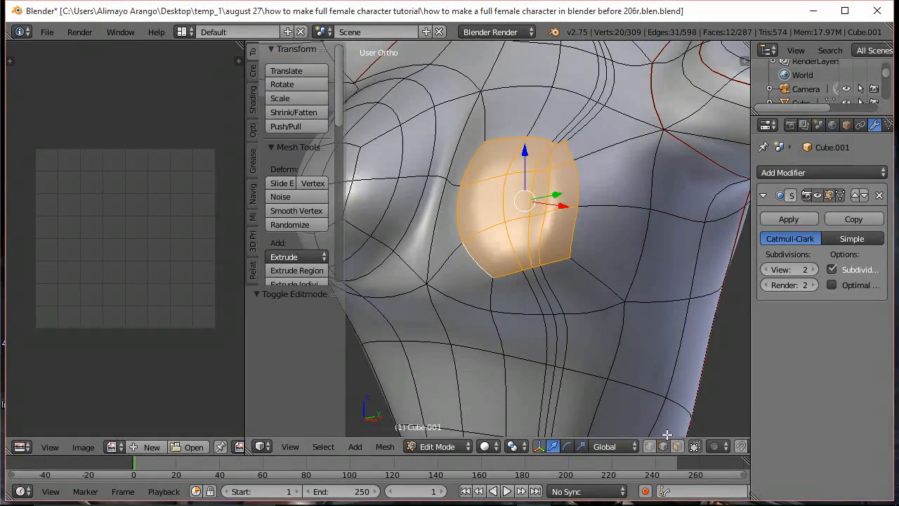
{"action": "right_click", "coordinate": [541, 213]}
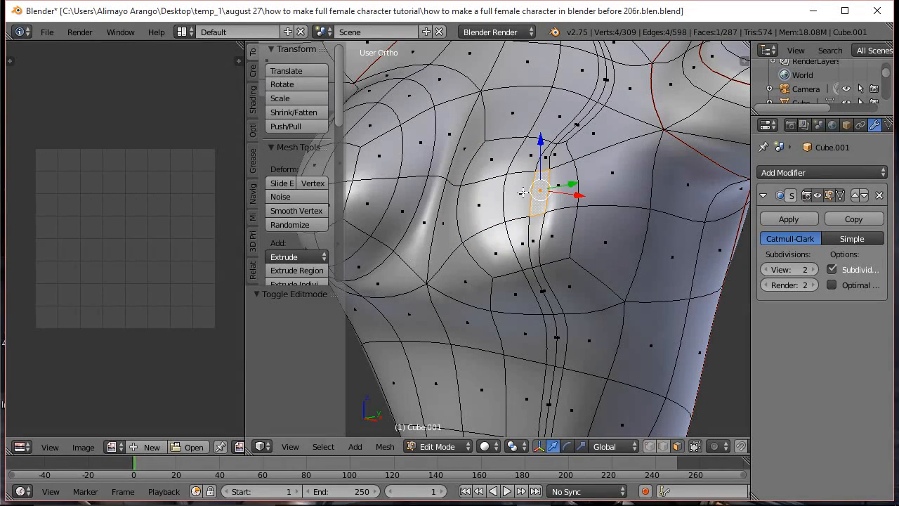
{"action": "right_click", "coordinate": [522, 193], "text": "shift"}
{"action": "middle_click_drag", "start_coordinate": [652, 222], "coordinate": [576, 244]}
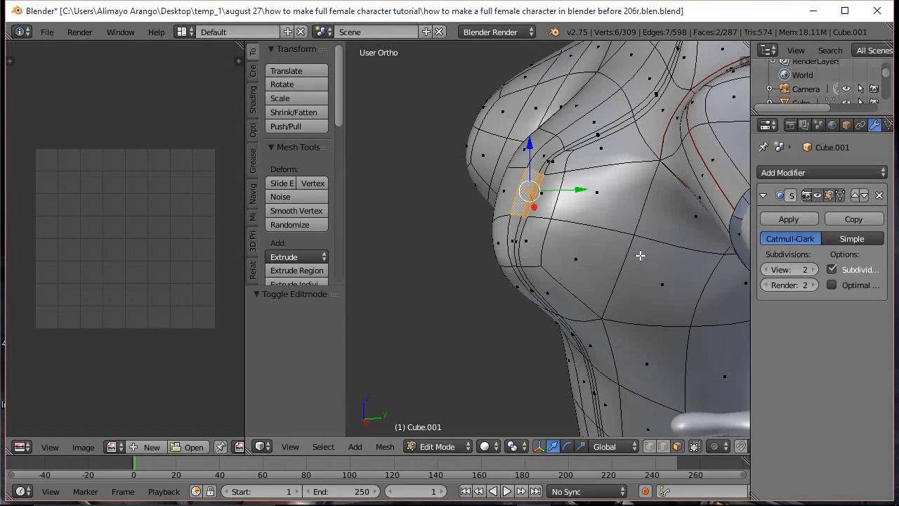
{"action": "key", "text": "g"}
{"action": "key", "text": "y"}
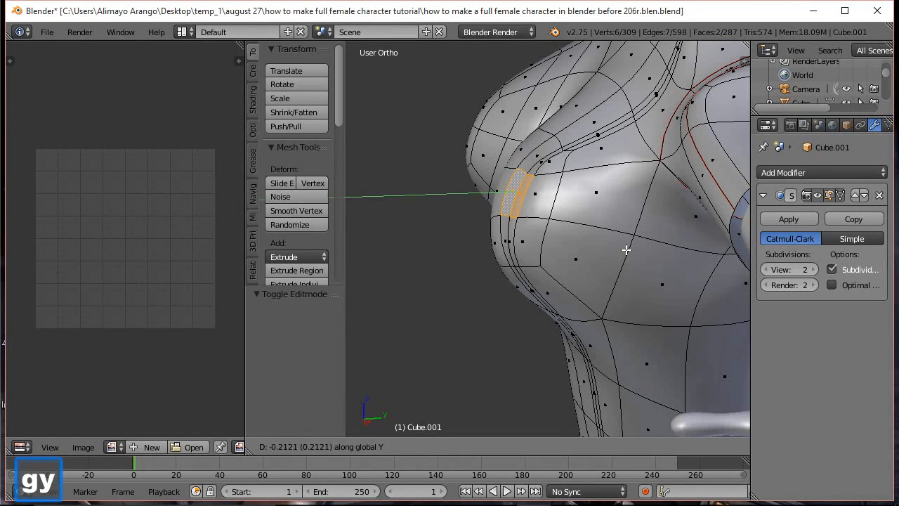
{"action": "left_click", "coordinate": [611, 247]}
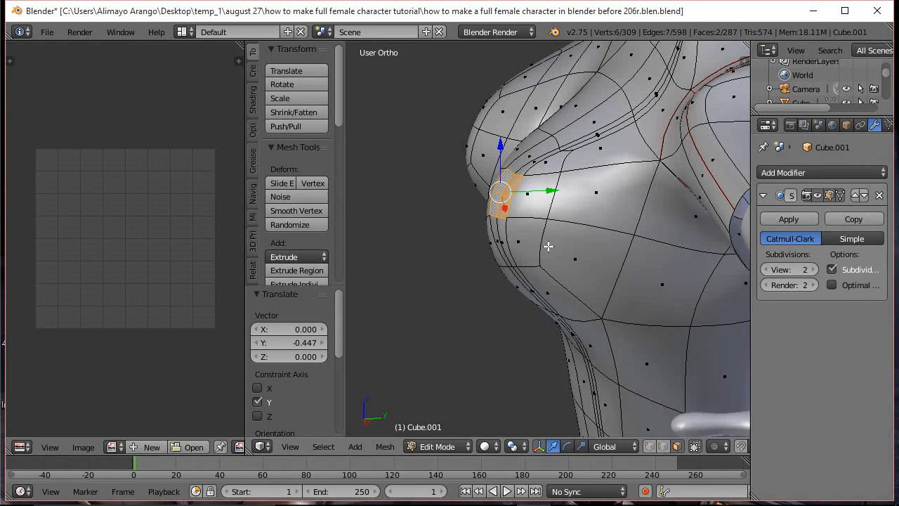
Compare the reshaped left breast with the rest of the body in Object Mode and return to Edit Mode.
{"action": "scroll", "coordinate": [548, 247], "scroll_direction": "down", "scroll_amount": 2}
{"action": "middle_click_drag", "start_coordinate": [493, 269], "coordinate": [656, 265]}
{"action": "left_click", "coordinate": [446, 446]}
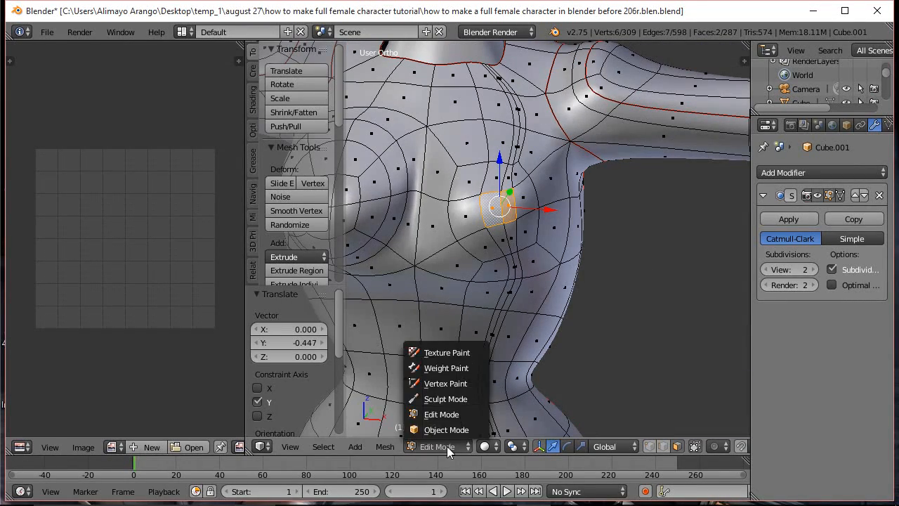
{"action": "left_click", "coordinate": [453, 429]}
{"action": "middle_click_drag", "start_coordinate": [547, 316], "coordinate": [536, 299]}
{"action": "scroll", "coordinate": [545, 280], "scroll_direction": "down", "scroll_amount": 4}
{"action": "scroll", "coordinate": [540, 299], "scroll_direction": "down", "scroll_amount": 2}
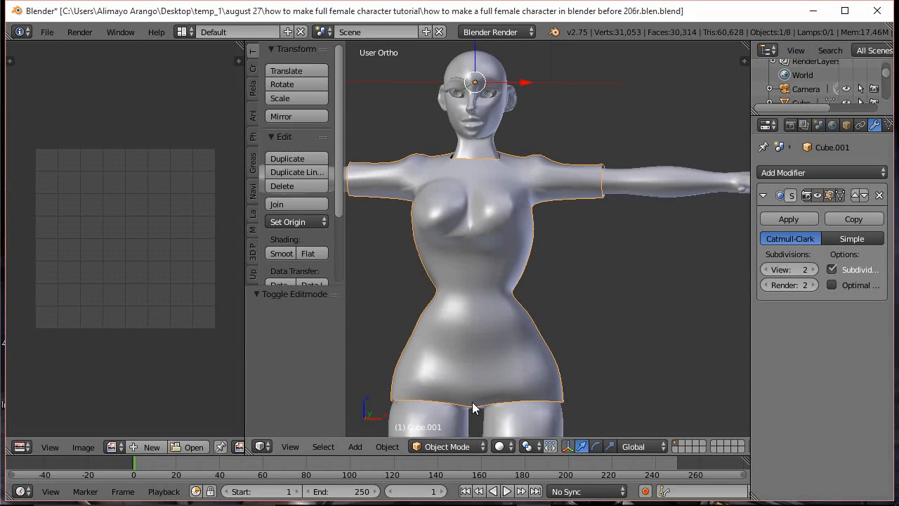
{"action": "left_click", "coordinate": [432, 446]}
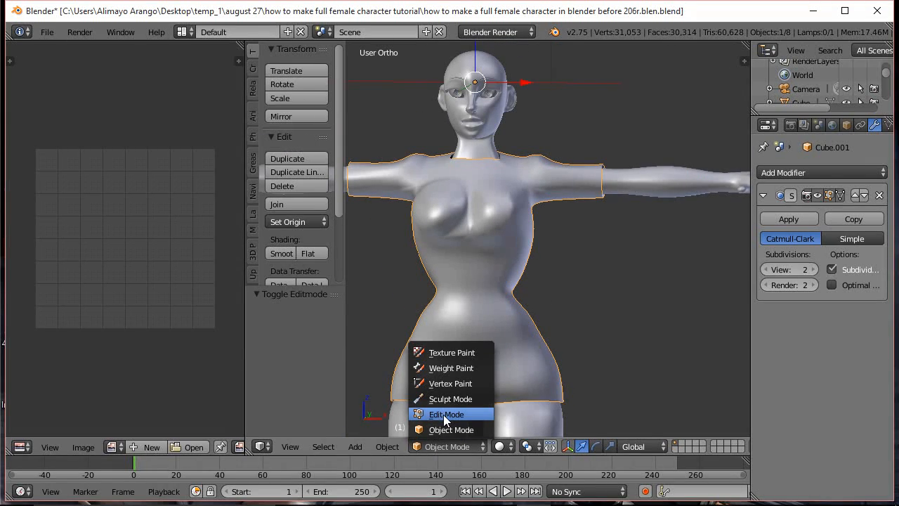
{"action": "left_click", "coordinate": [443, 415]}
{"action": "scroll", "coordinate": [494, 316], "scroll_direction": "up", "scroll_amount": 1}
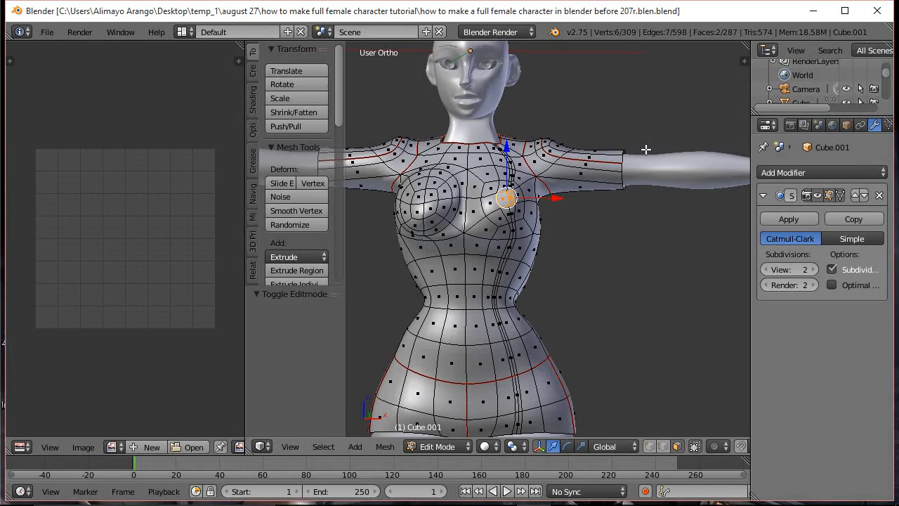
Select only the middle edge loop of the vertical bevel in edge mode and Shrink/Fatten it by 0.256.
{"action": "key", "text": "a"}
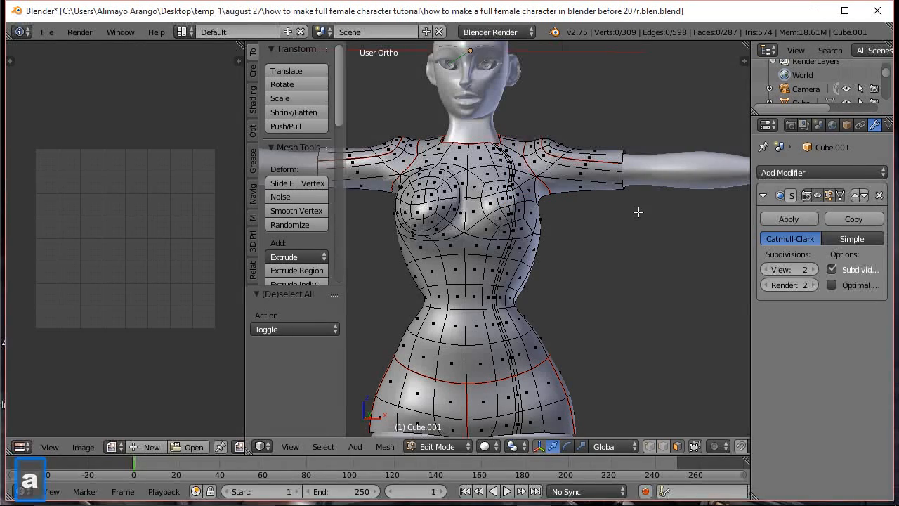
{"action": "middle_click_drag", "start_coordinate": [612, 277], "coordinate": [621, 227], "text": "shift"}
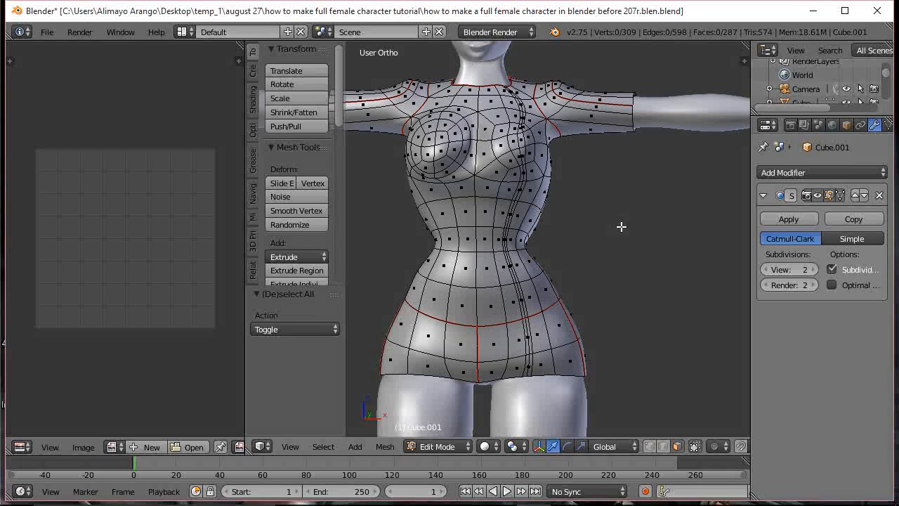
{"action": "left_click", "coordinate": [664, 447]}
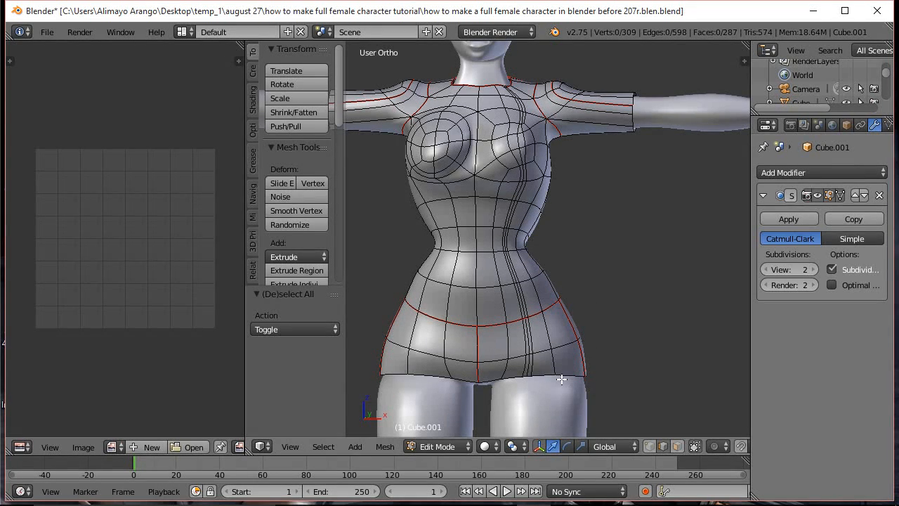
{"action": "key", "text": "alt"}
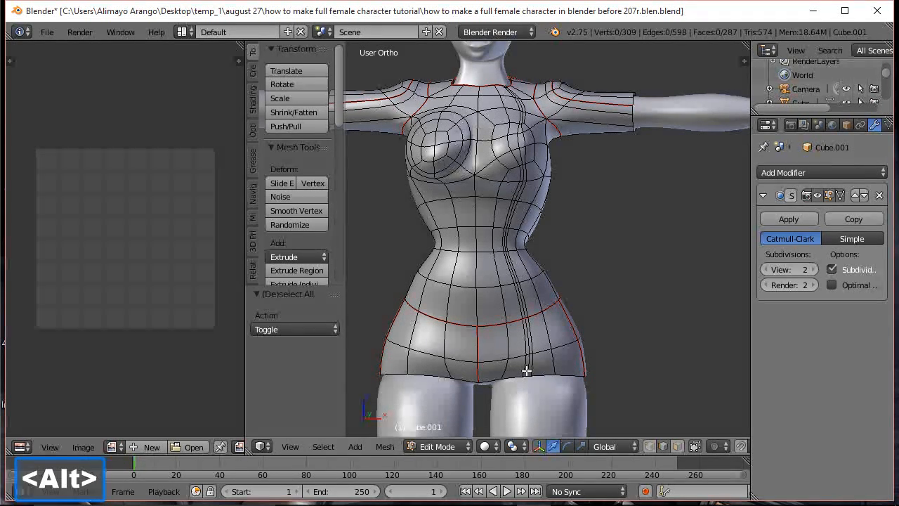
{"action": "left_click", "coordinate": [528, 370], "text": "alt"}
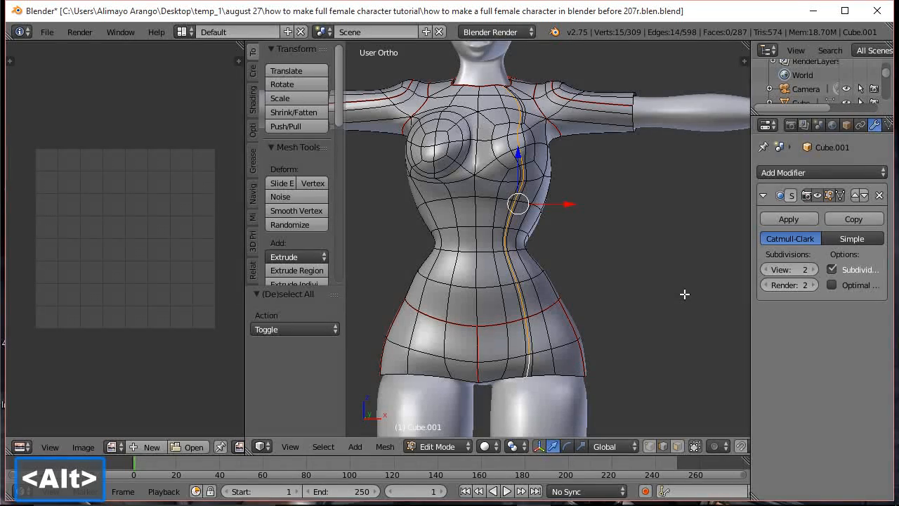
{"action": "key", "text": "alt+s"}
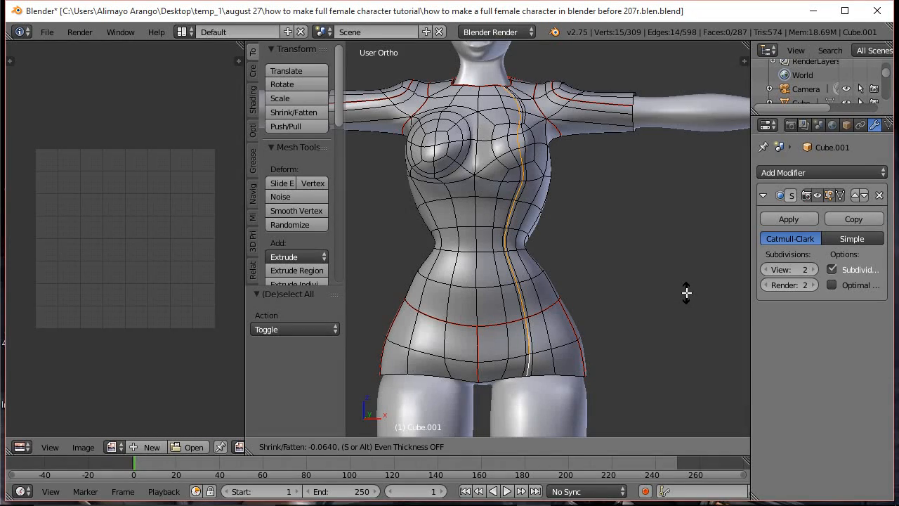
{"action": "left_click", "coordinate": [686, 290]}
Inspect the seam running down the torso in Object Mode and return to Edit Mode.
{"action": "middle_click_drag", "start_coordinate": [684, 316], "coordinate": [590, 320]}
{"action": "left_click", "coordinate": [428, 446]}
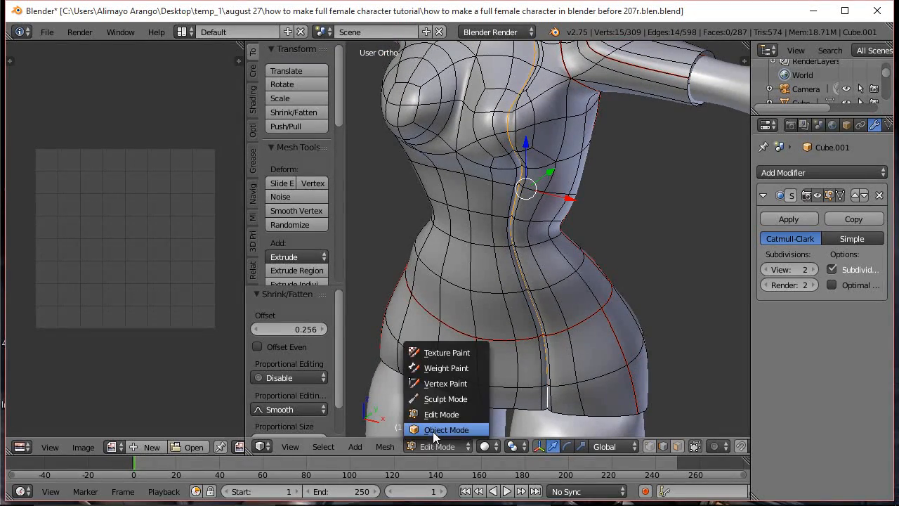
{"action": "left_click", "coordinate": [432, 431]}
{"action": "middle_click_drag", "start_coordinate": [503, 346], "coordinate": [514, 271]}
{"action": "left_click", "coordinate": [447, 446]}
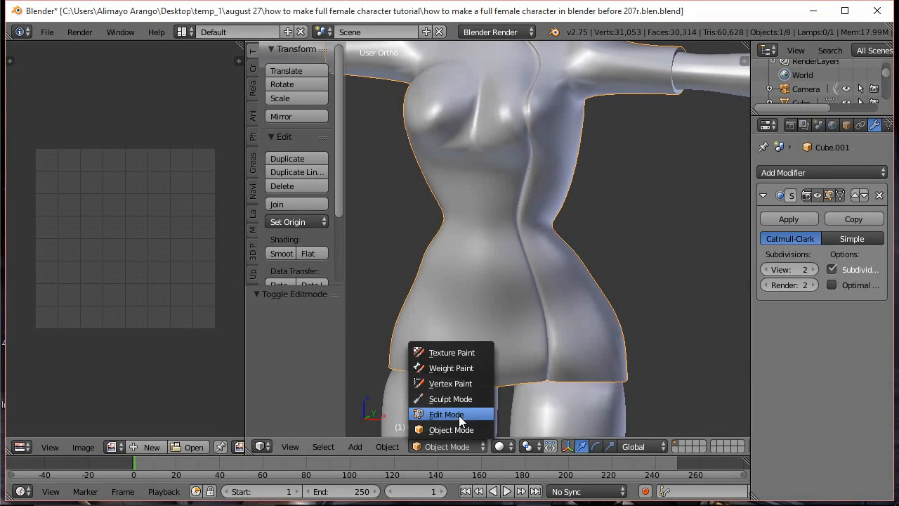
{"action": "left_click", "coordinate": [437, 414]}
Apply Shrink/Fatten to the selected middle edge loop with an offset of -0.129.
{"action": "middle_click_drag", "start_coordinate": [597, 351], "coordinate": [594, 322]}
{"action": "scroll", "coordinate": [602, 314], "scroll_direction": "up", "scroll_amount": 4}
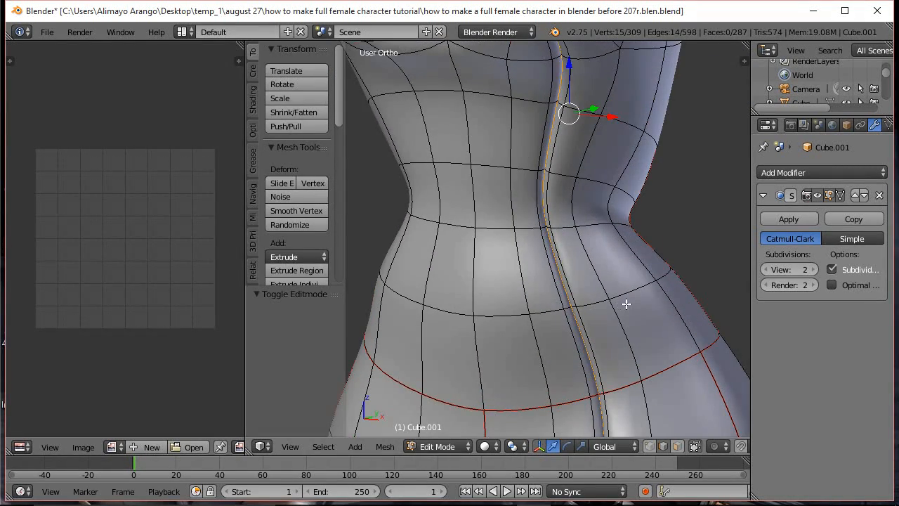
{"action": "key", "text": "alt+s"}
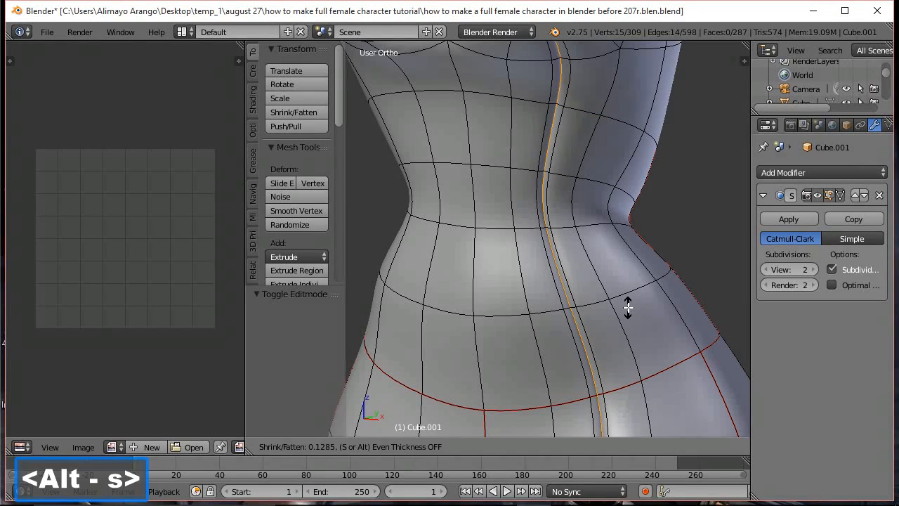
{"action": "left_click", "coordinate": [628, 307]}
Examine the softened torso seam in Object Mode from several angles and return to Edit Mode.
{"action": "left_click", "coordinate": [448, 447]}
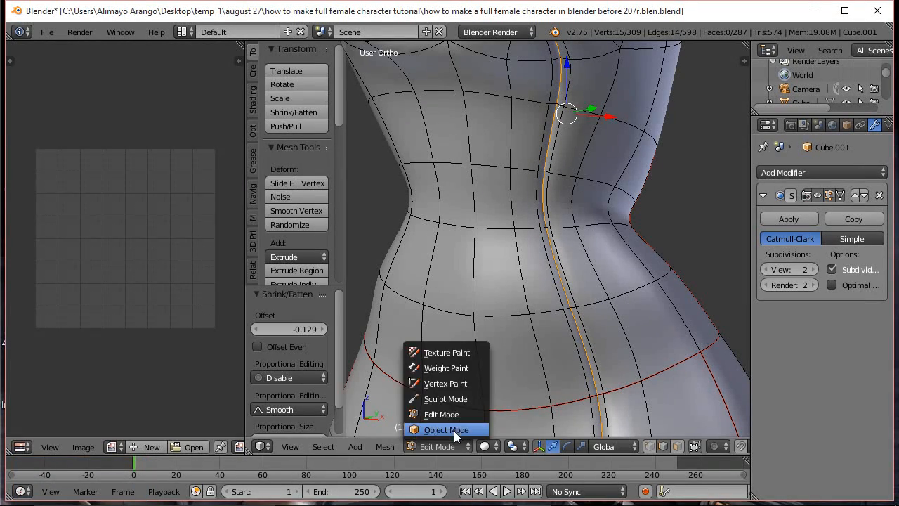
{"action": "left_click", "coordinate": [454, 429]}
{"action": "scroll", "coordinate": [520, 342], "scroll_direction": "down", "scroll_amount": 4}
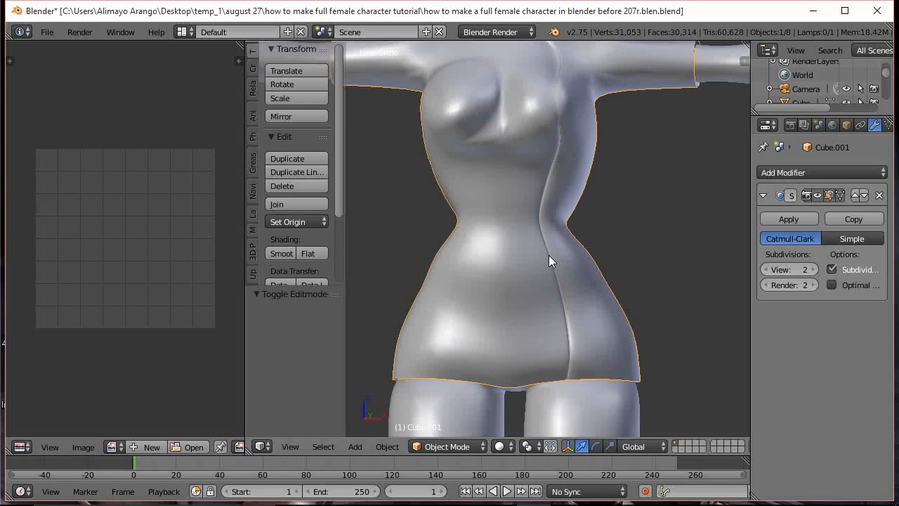
{"action": "scroll", "coordinate": [555, 257], "scroll_direction": "down", "scroll_amount": 2}
{"action": "mouse_move", "coordinate": [551, 181]}
{"action": "middle_mouse_down"}
{"action": "mouse_move", "coordinate": [510, 203]}
{"action": "mouse_move", "coordinate": [545, 195]}
{"action": "middle_mouse_up"}
{"action": "mouse_move", "coordinate": [542, 241]}
{"action": "middle_mouse_down"}
{"action": "mouse_move", "coordinate": [484, 239]}
{"action": "mouse_move", "coordinate": [533, 246]}
{"action": "middle_mouse_up"}
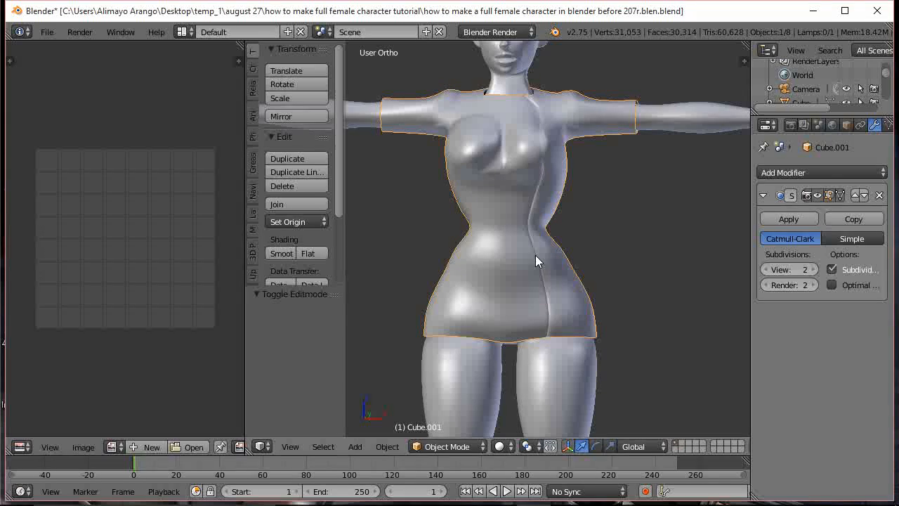
{"action": "left_click", "coordinate": [462, 447]}
{"action": "left_click", "coordinate": [455, 414]}
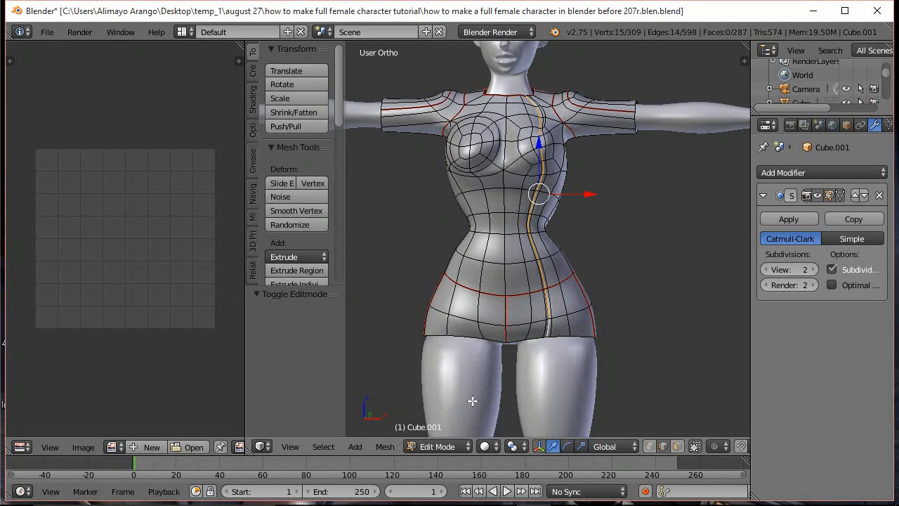
Align the view to the front, save the file under the incremented name ending in 208r, and deselect everything.
{"action": "scroll", "coordinate": [581, 311], "scroll_direction": "down", "scroll_amount": 2}
{"action": "scroll", "coordinate": [580, 311], "scroll_direction": "down", "scroll_amount": 1}
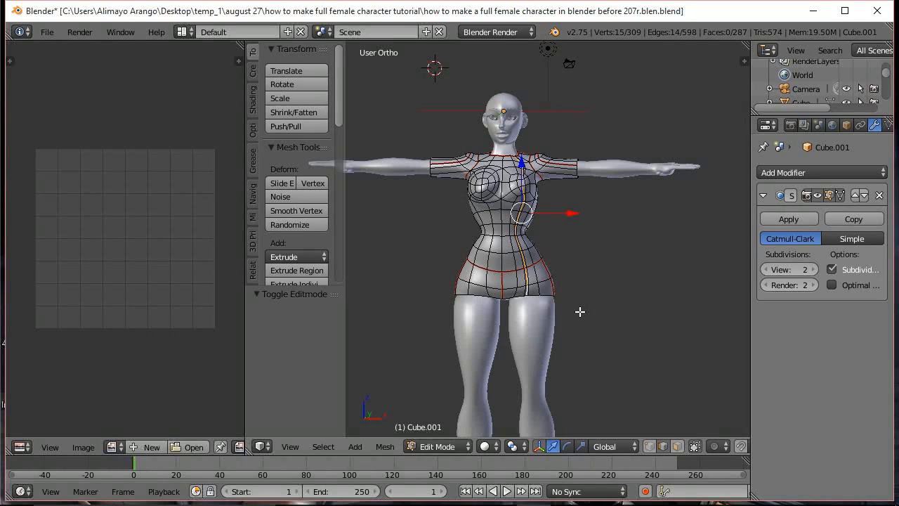
{"action": "left_click", "coordinate": [253, 194]}
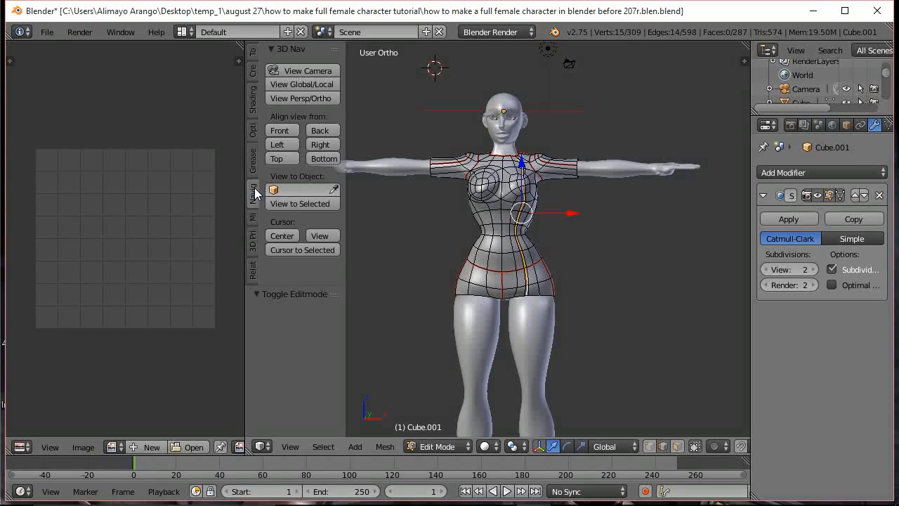
{"action": "left_click", "coordinate": [280, 130]}
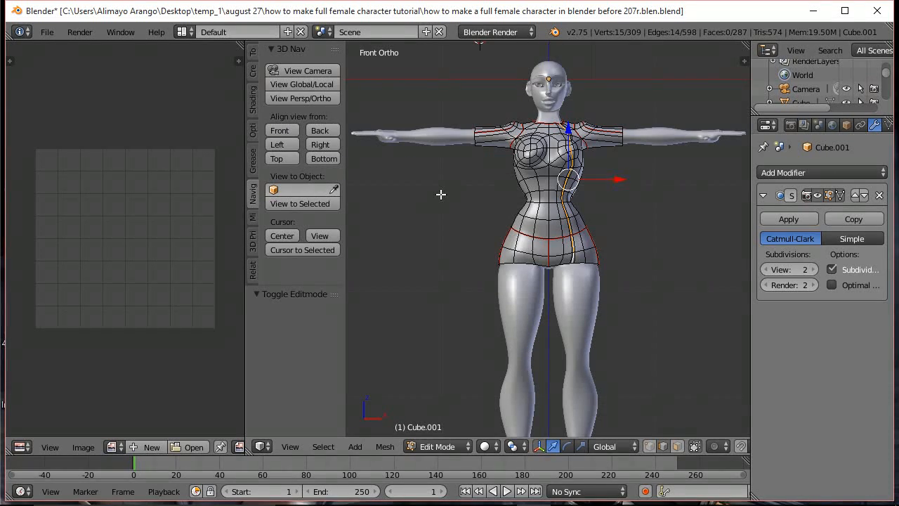
{"action": "key", "text": "ctrl+alt+s"}
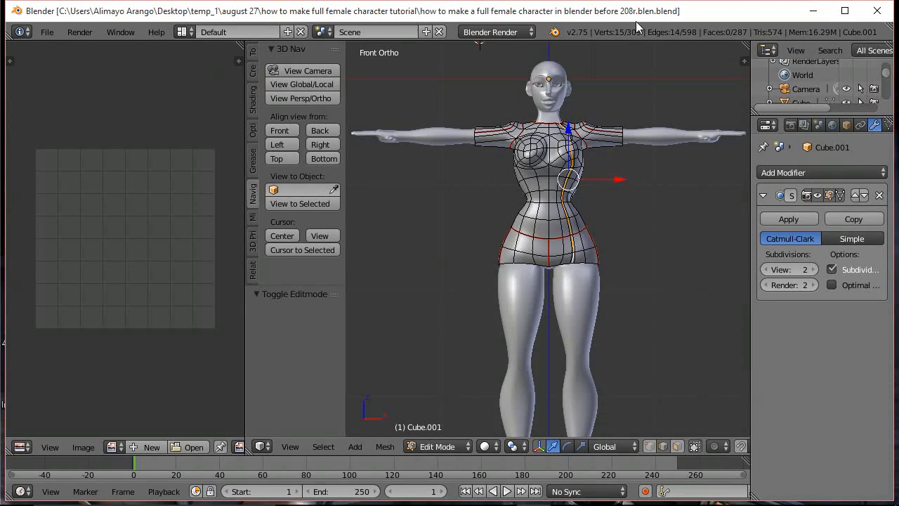
{"action": "key", "text": "a"}
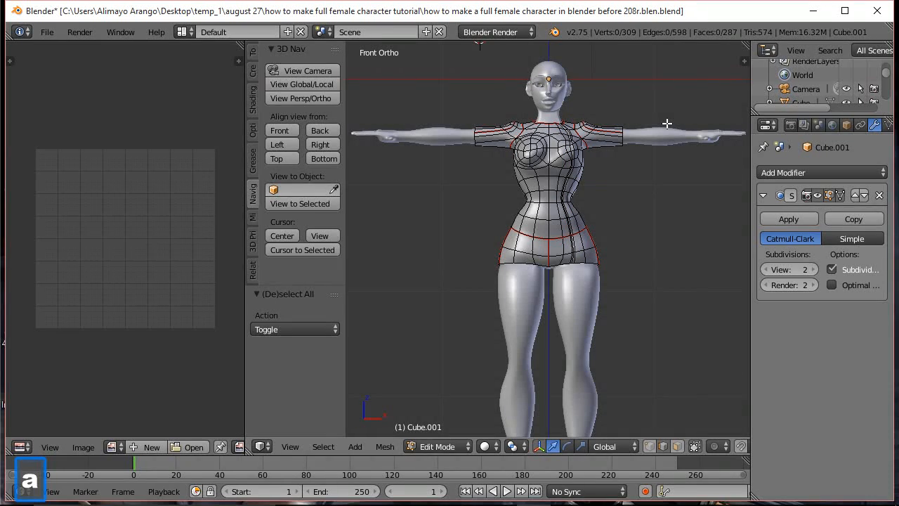
Delete all faces on the negative X half of the torso mesh, selecting through it in wireframe with face selection.
{"action": "key", "text": "z"}
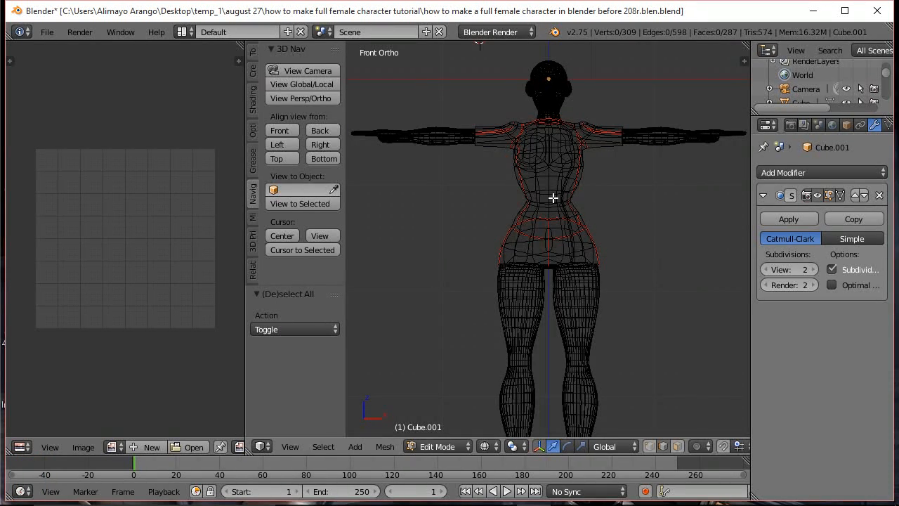
{"action": "left_click", "coordinate": [678, 448]}
{"action": "key", "text": "b"}
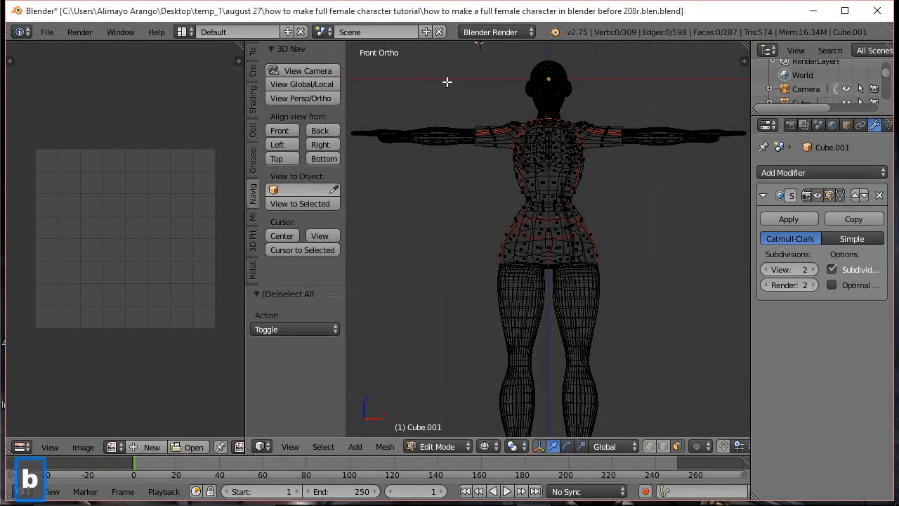
{"action": "left_click_drag", "start_coordinate": [447, 82], "coordinate": [548, 278]}
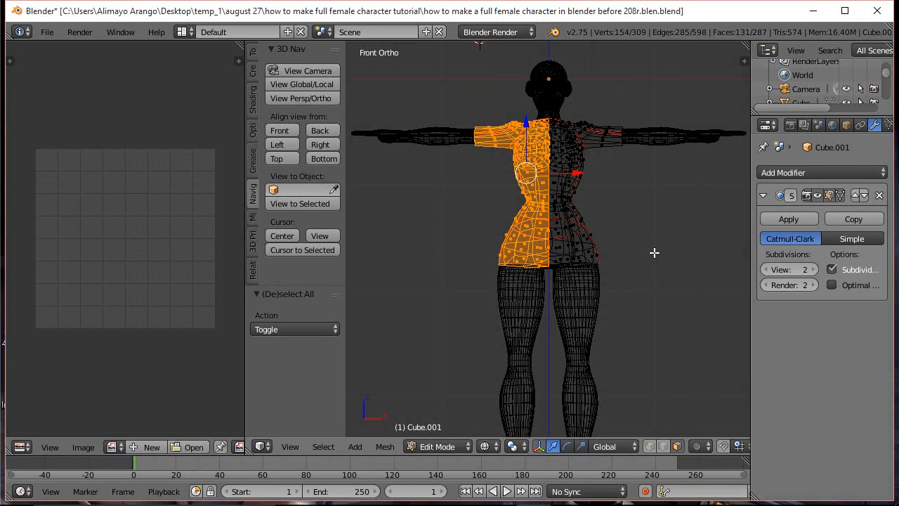
{"action": "key", "text": "x"}
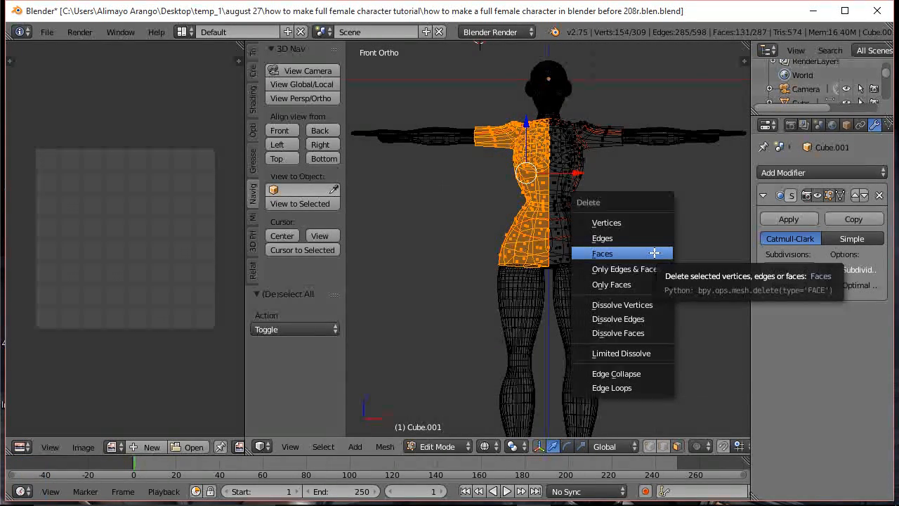
{"action": "left_click", "coordinate": [654, 253]}
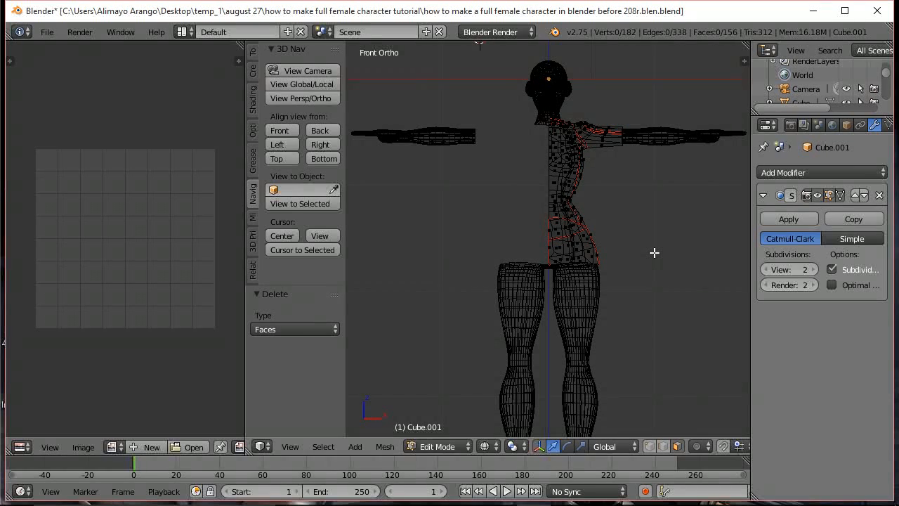
Add a Mirror modifier on X with Clipping enabled, return to solid shading, and place it above the Subdivision Surface modifier.
{"action": "left_click", "coordinate": [854, 175]}
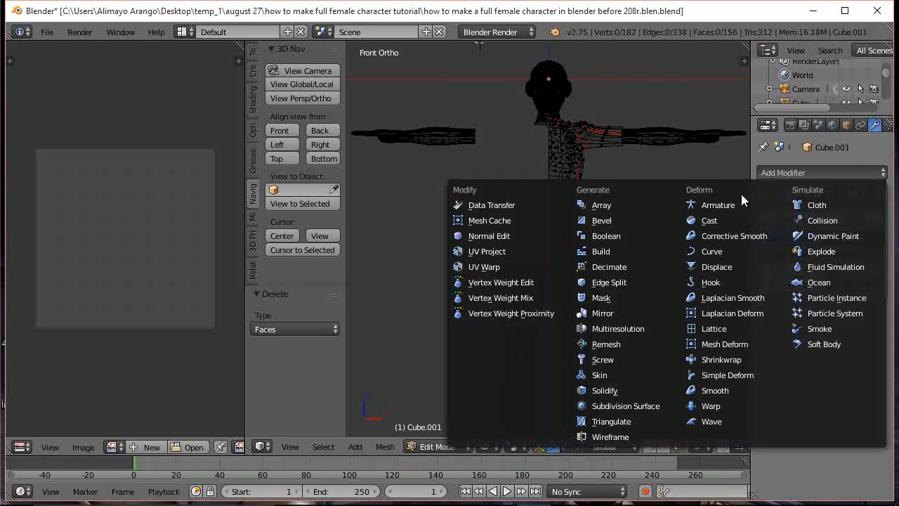
{"action": "left_click", "coordinate": [637, 311]}
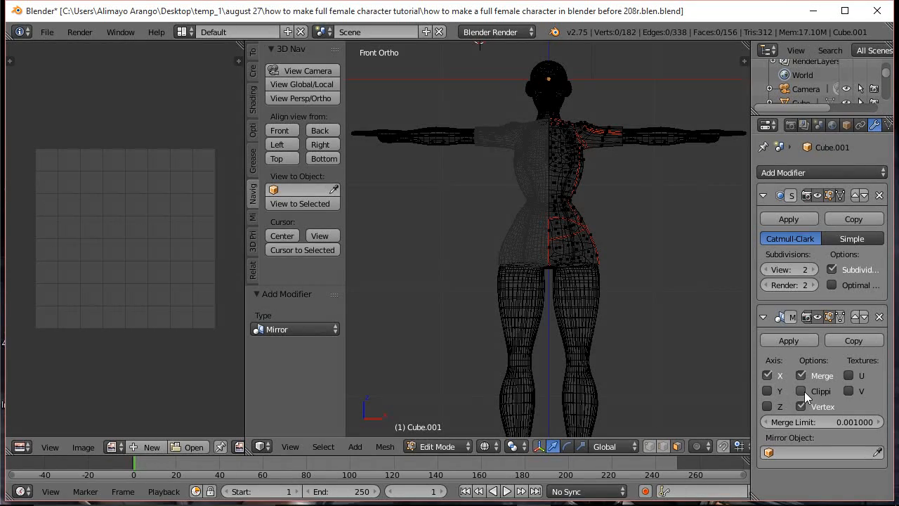
{"action": "left_click", "coordinate": [831, 267]}
{"action": "left_click", "coordinate": [486, 446]}
{"action": "left_click", "coordinate": [500, 399]}
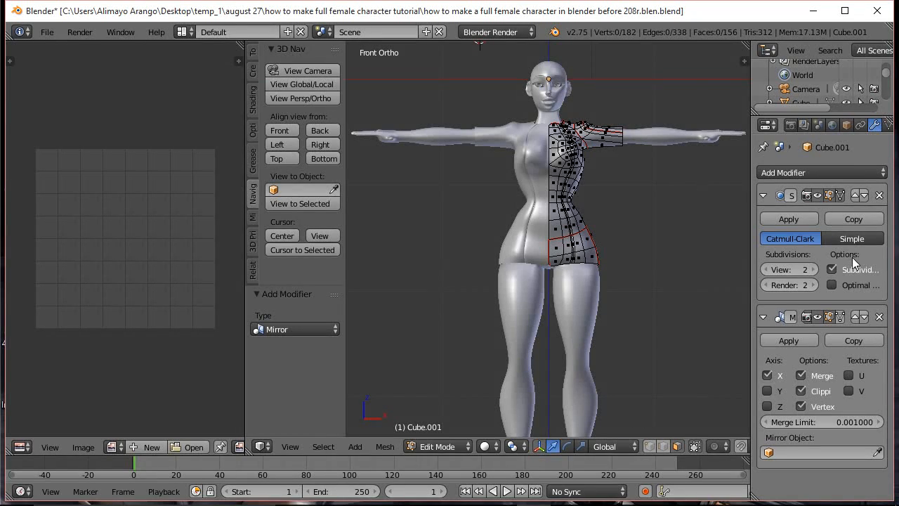
{"action": "left_click", "coordinate": [854, 318]}
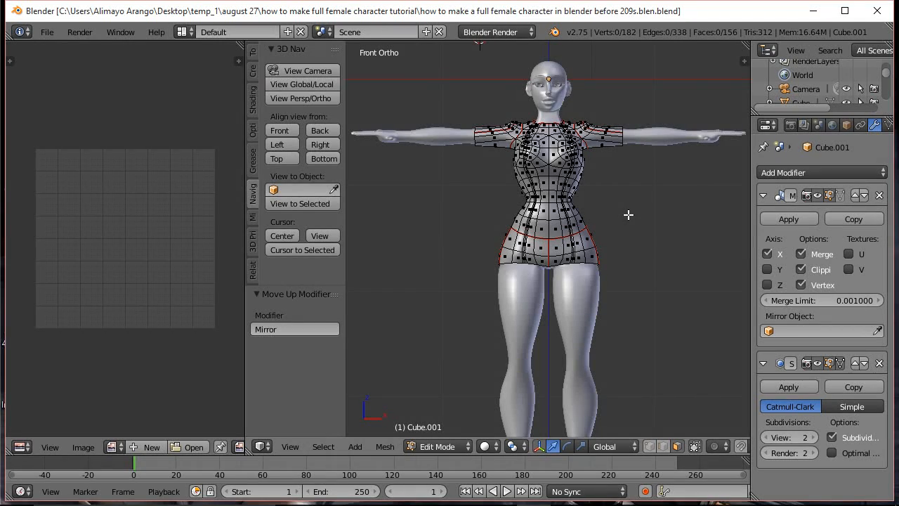
Turn off the subdivision preview and extrude the open sleeve-end edge loop 0.093 along X.
{"action": "scroll", "coordinate": [628, 214], "scroll_direction": "up", "scroll_amount": 2}
{"action": "middle_click_drag", "start_coordinate": [664, 189], "coordinate": [592, 295], "text": "shift"}
{"action": "scroll", "coordinate": [606, 287], "scroll_direction": "up", "scroll_amount": 3}
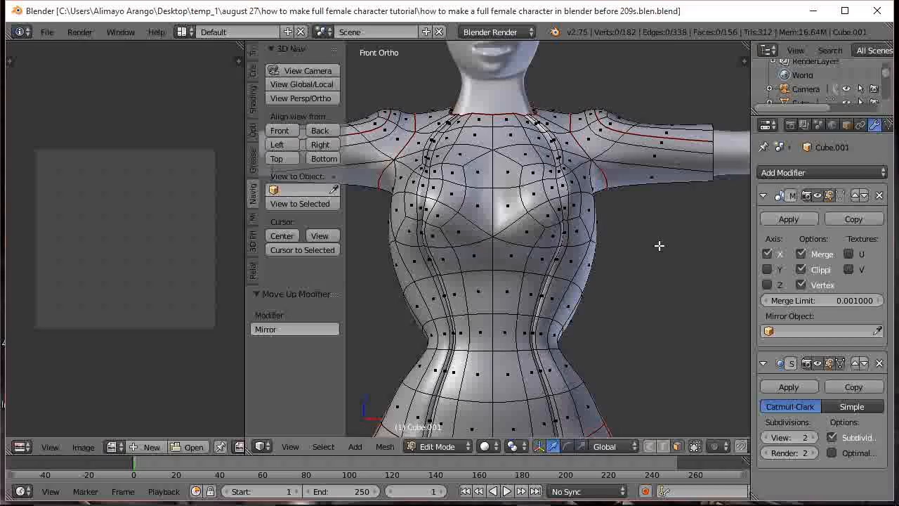
{"action": "middle_click_drag", "start_coordinate": [658, 245], "coordinate": [638, 265], "text": "shift"}
{"action": "scroll", "coordinate": [578, 295], "scroll_direction": "up", "scroll_amount": 2}
{"action": "scroll", "coordinate": [581, 294], "scroll_direction": "up", "scroll_amount": 1}
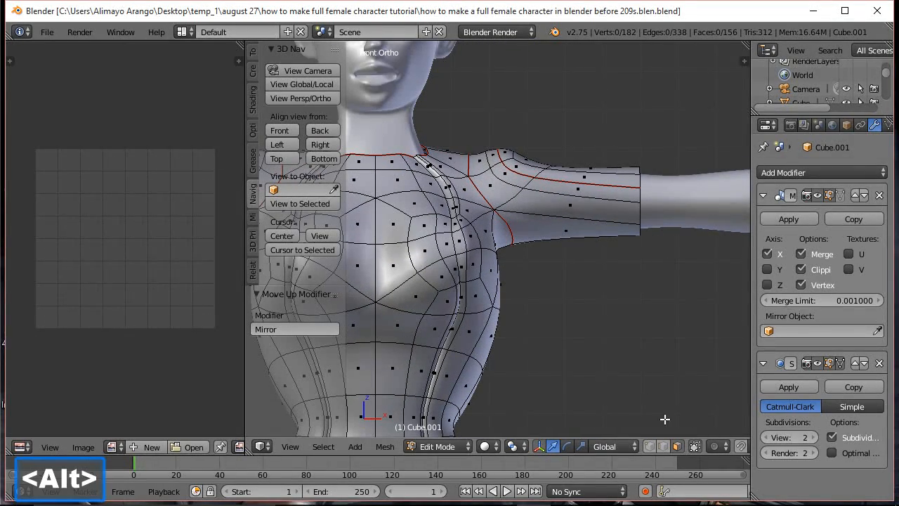
{"action": "left_click", "coordinate": [665, 446]}
{"action": "right_click", "coordinate": [640, 210], "text": "alt"}
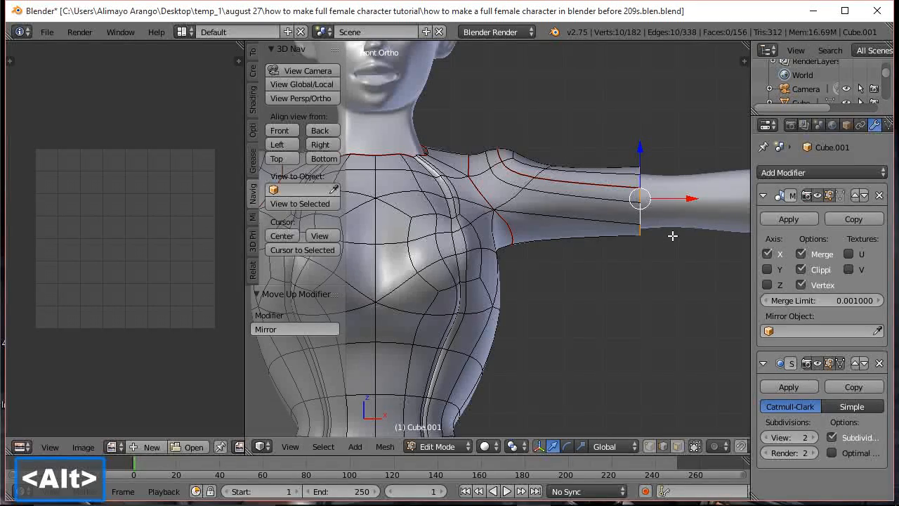
{"action": "left_click", "coordinate": [817, 363]}
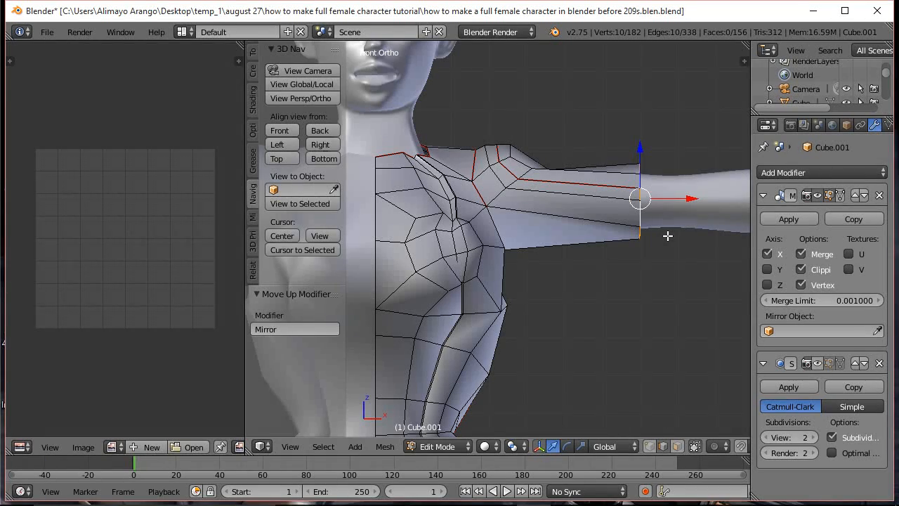
{"action": "key", "text": "e"}
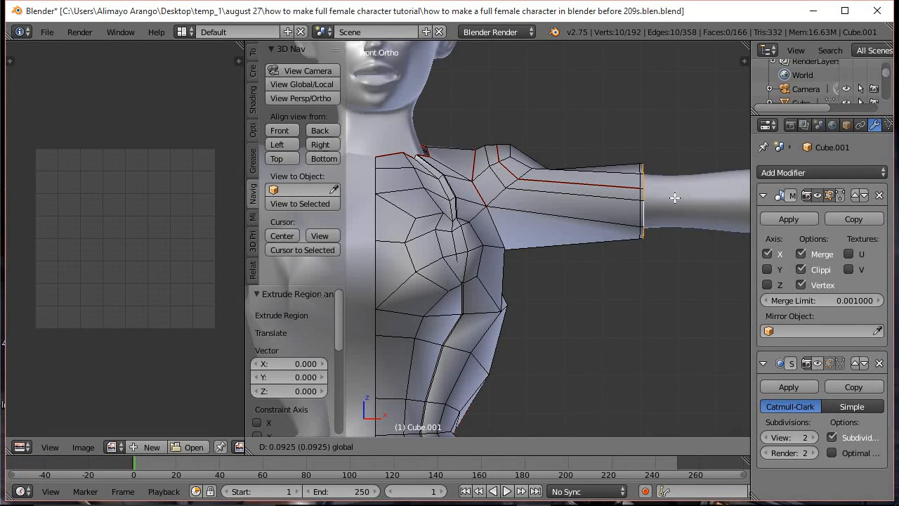
{"action": "left_click", "coordinate": [675, 198]}
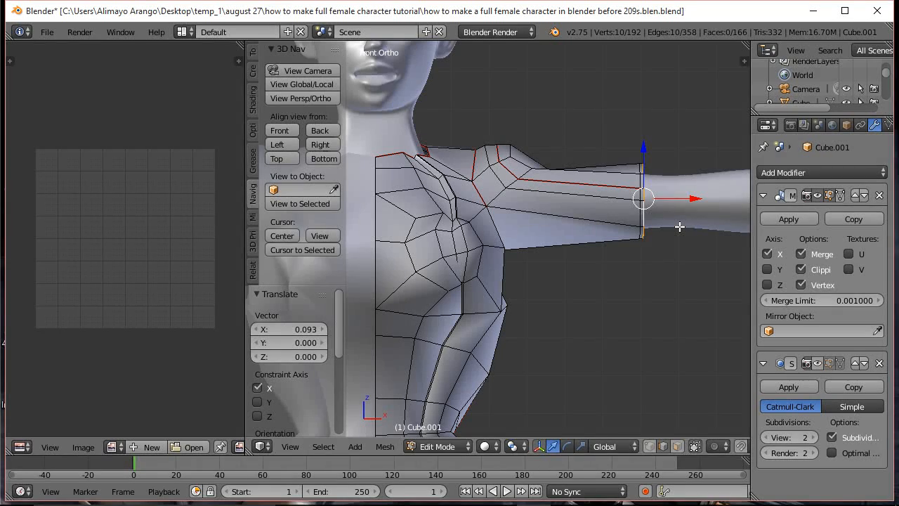
Extrude the sleeve end again, extend it 1.554 along X, and scale the end loop to 0.836.
{"action": "key", "text": "e"}
{"action": "left_click", "coordinate": [679, 225]}
{"action": "key", "text": "e"}
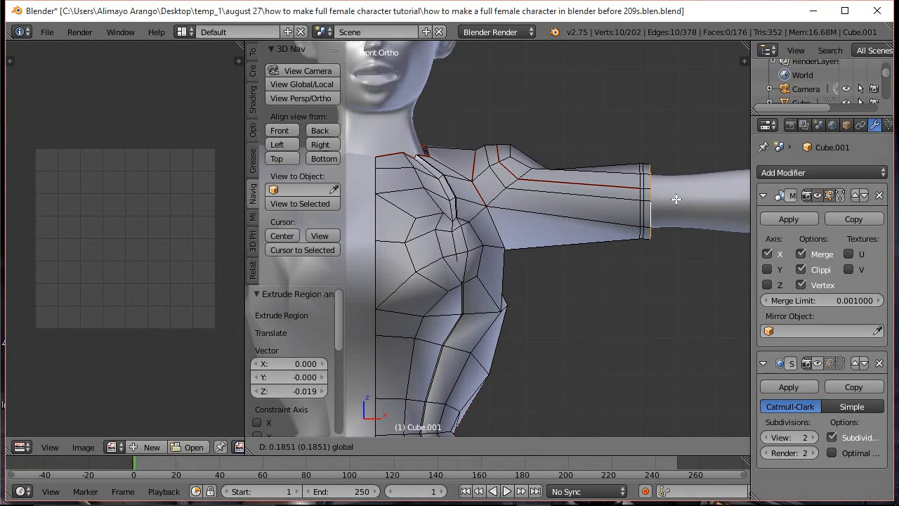
{"action": "left_click", "coordinate": [727, 208]}
{"action": "middle_click_drag", "start_coordinate": [714, 255], "coordinate": [709, 295]}
{"action": "key", "text": "s"}
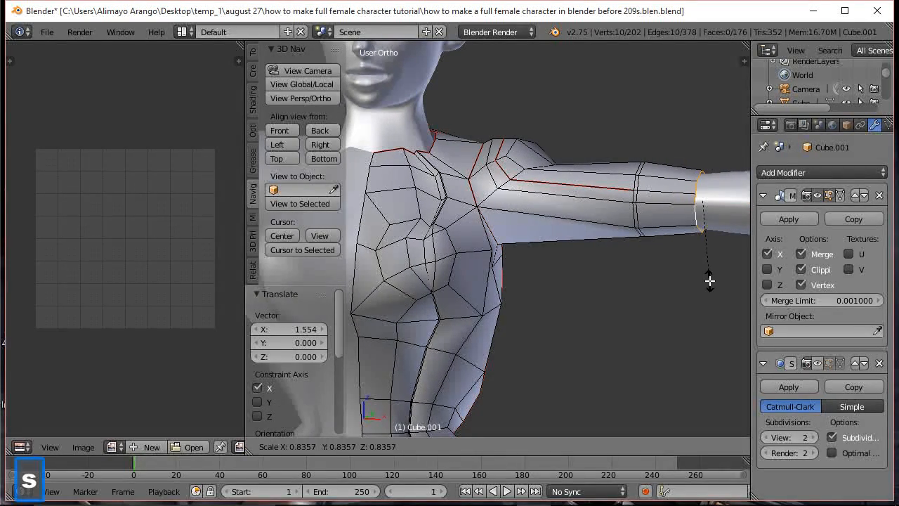
{"action": "left_click", "coordinate": [710, 281]}
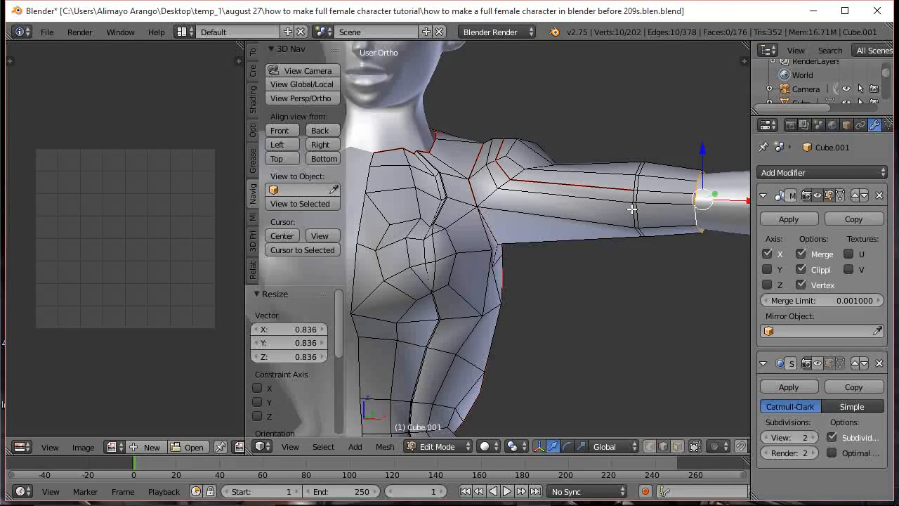
Flare the sleeve's original end loop with Shrink/Fatten by about 0.259 and move it -0.267 along X.
{"action": "key", "text": "alt"}
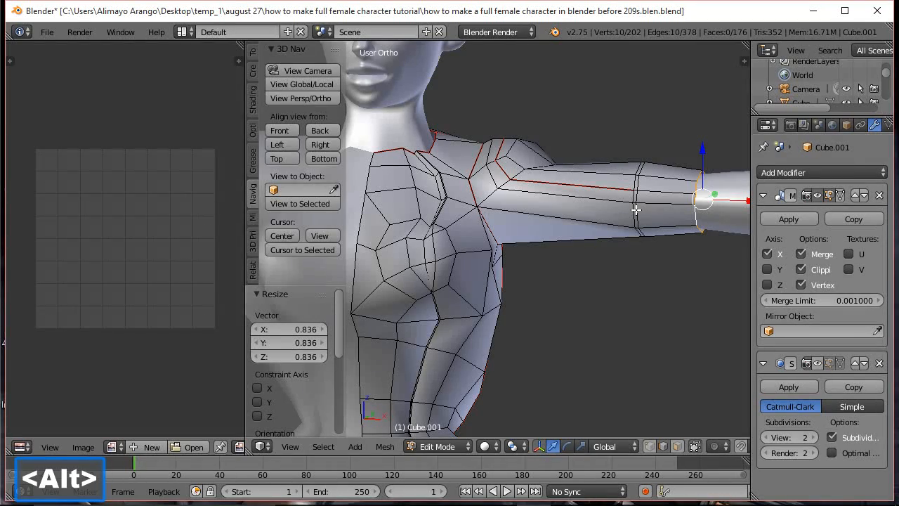
{"action": "right_click", "coordinate": [633, 210], "text": "alt"}
{"action": "key", "text": "alt+s"}
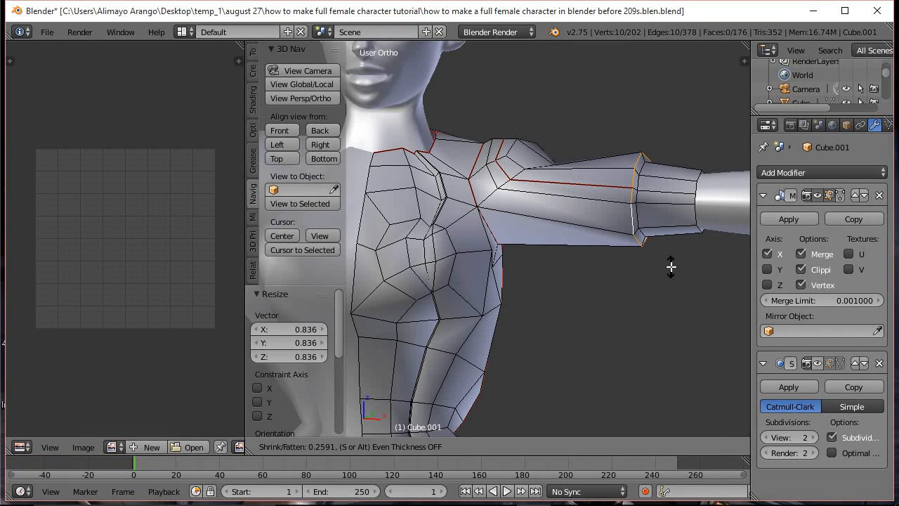
{"action": "left_click", "coordinate": [672, 267]}
{"action": "left_click_drag", "start_coordinate": [687, 197], "coordinate": [665, 198]}
{"action": "scroll", "coordinate": [665, 227], "scroll_direction": "down", "scroll_amount": 2}
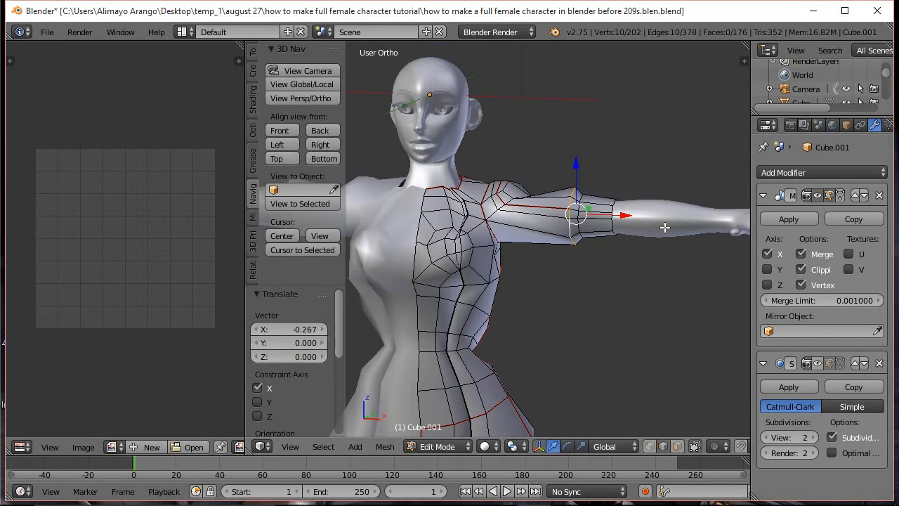
Restore the mirrored, subdivided torso preview and save the file under the incremented name ending in 210s.
{"action": "scroll", "coordinate": [665, 227], "scroll_direction": "down", "scroll_amount": 2}
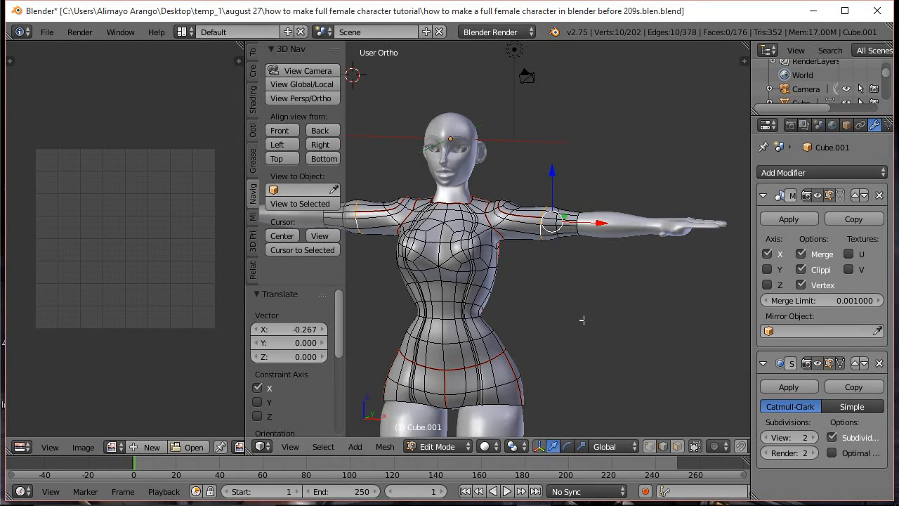
{"action": "middle_click_drag", "start_coordinate": [576, 319], "coordinate": [602, 304], "text": "shift"}
{"action": "key", "text": "ctrl+alt+s"}
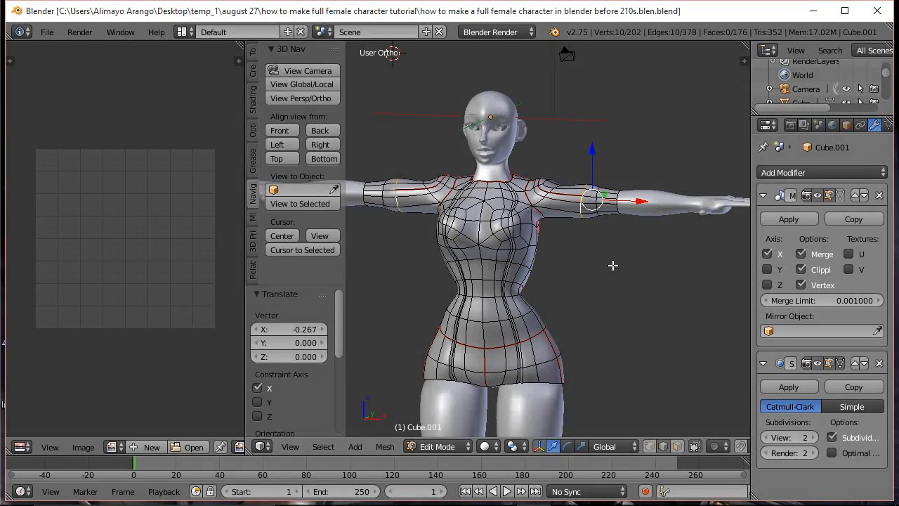
Switch to Object Mode and remove the Mirror and Subdivision Surface modifiers from the torso object.
{"action": "left_click", "coordinate": [460, 447]}
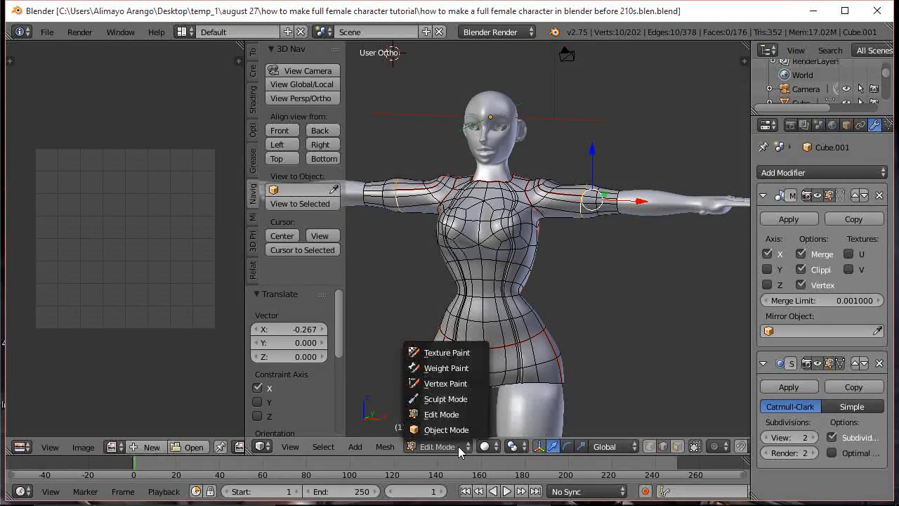
{"action": "left_click", "coordinate": [460, 427]}
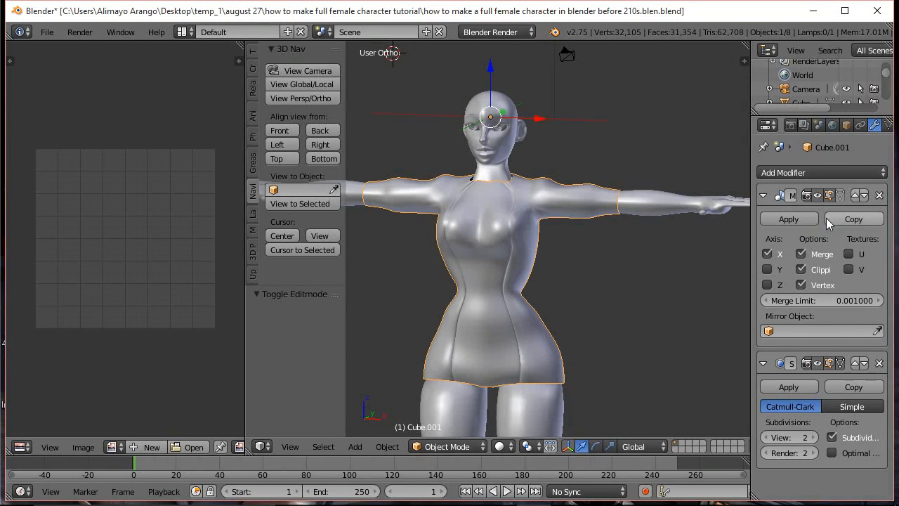
{"action": "left_click", "coordinate": [879, 196]}
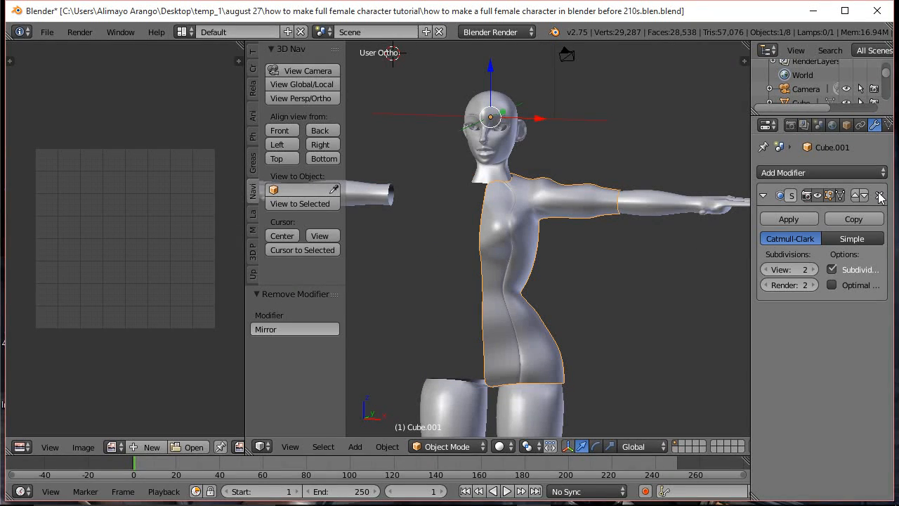
{"action": "left_click", "coordinate": [880, 196]}
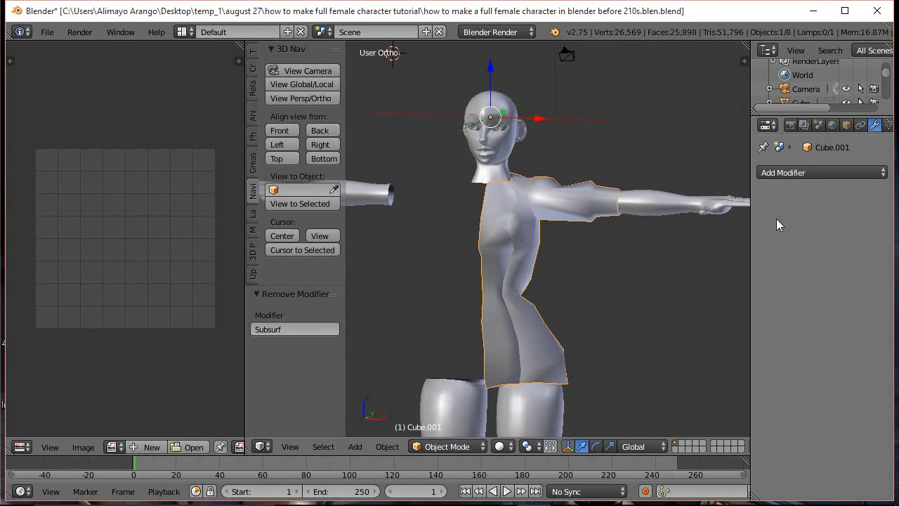
Join the torso into the main body object and save the file under the incremented name ending in 211s.
{"action": "right_click", "coordinate": [654, 208], "text": "shift"}
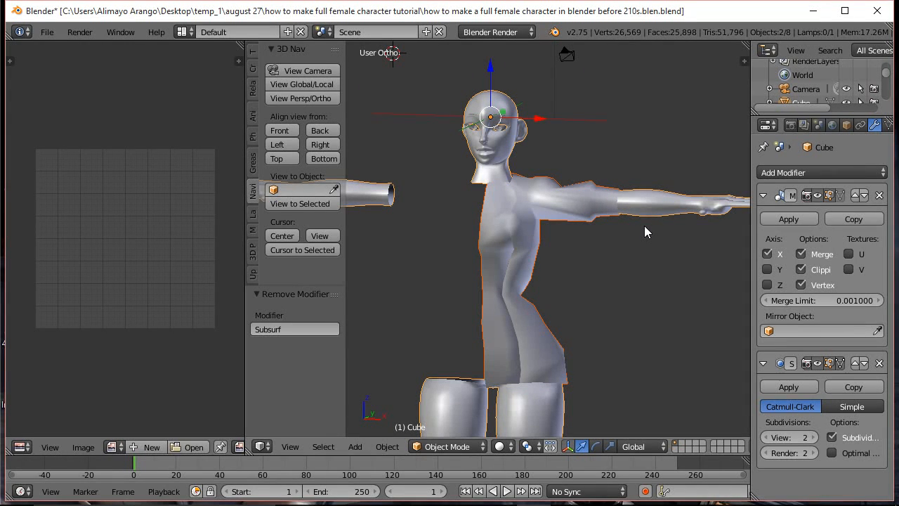
{"action": "key", "text": "ctrl"}
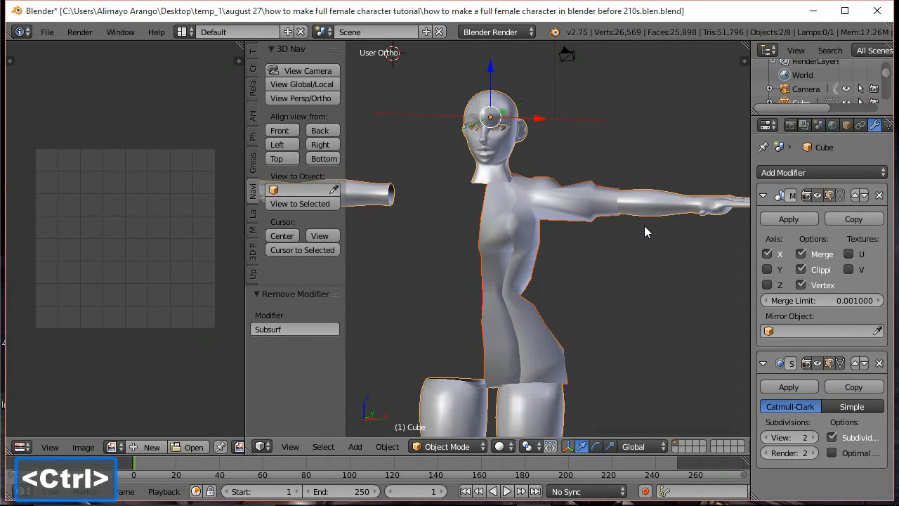
{"action": "key", "text": "ctrl+j"}
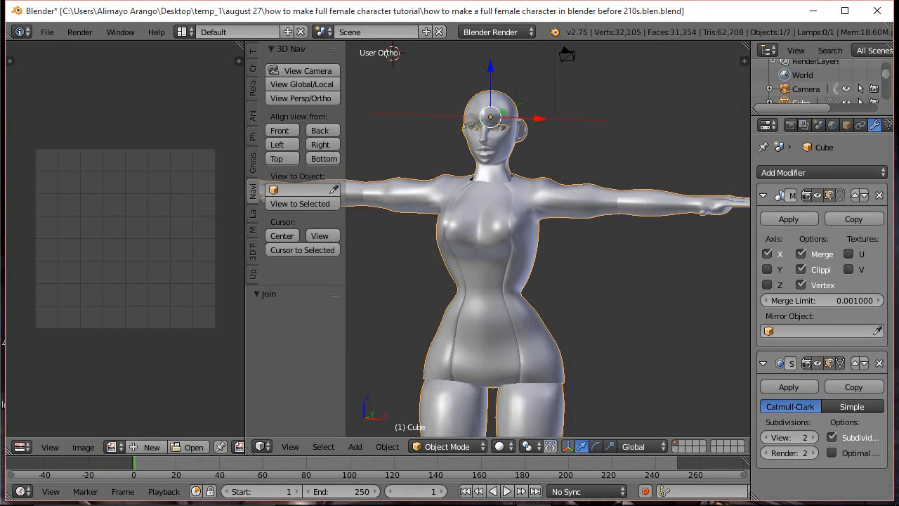
{"action": "key", "text": "ctrl+alt+s"}
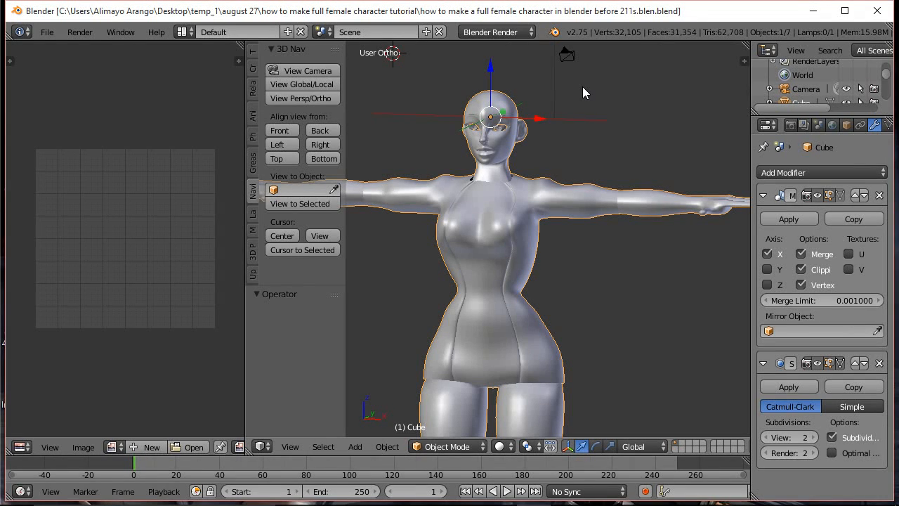
In Edit Mode, add an edge loop around the lower legs just below the knees, without sliding it.
{"action": "left_click", "coordinate": [465, 446]}
{"action": "left_click", "coordinate": [462, 415]}
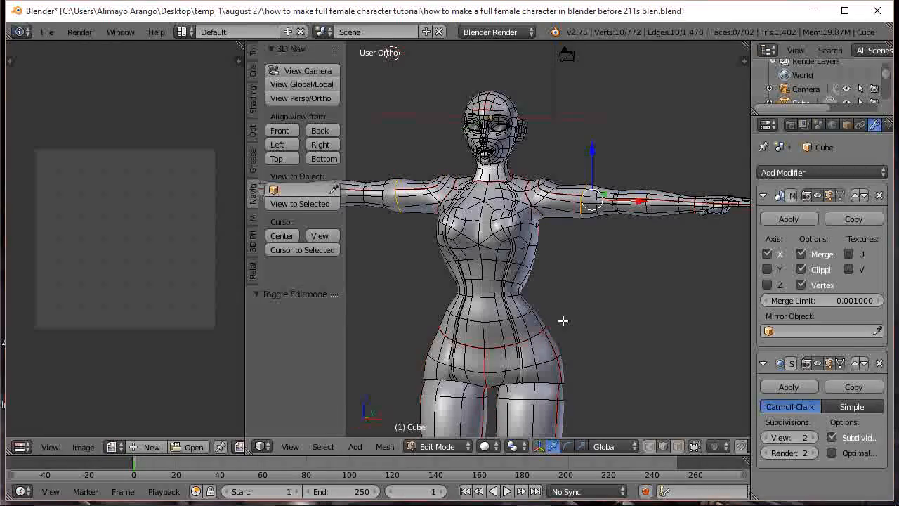
{"action": "middle_click_drag", "start_coordinate": [564, 320], "coordinate": [582, 193], "text": "shift"}
{"action": "middle_click_drag", "start_coordinate": [578, 339], "coordinate": [576, 151], "text": "shift"}
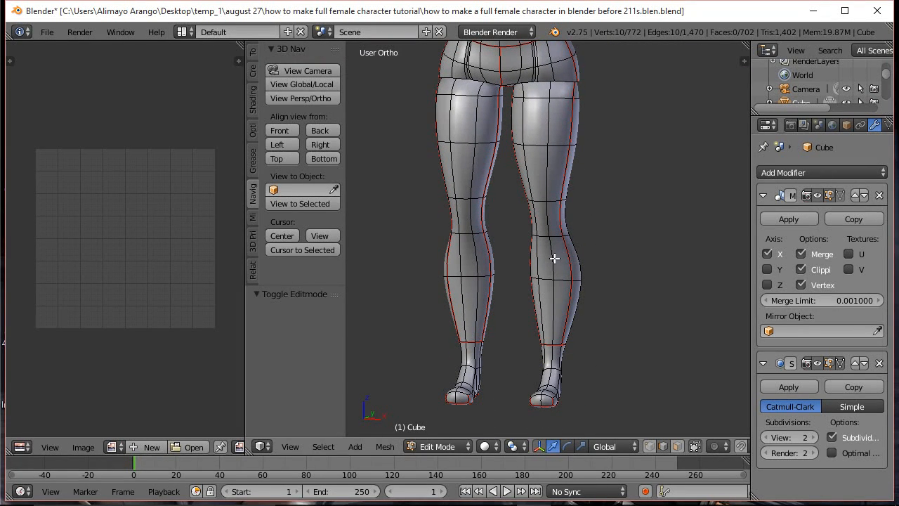
{"action": "key", "text": "ctrl+r"}
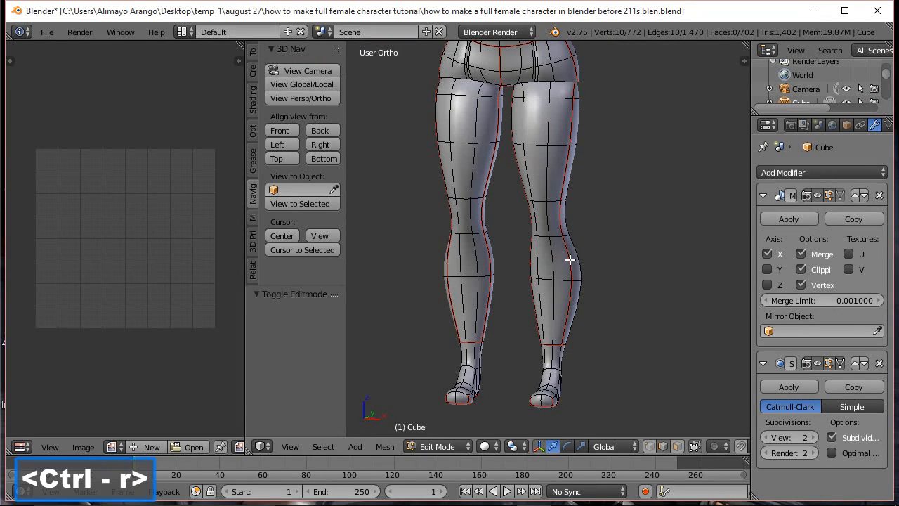
{"action": "left_click", "coordinate": [569, 259]}
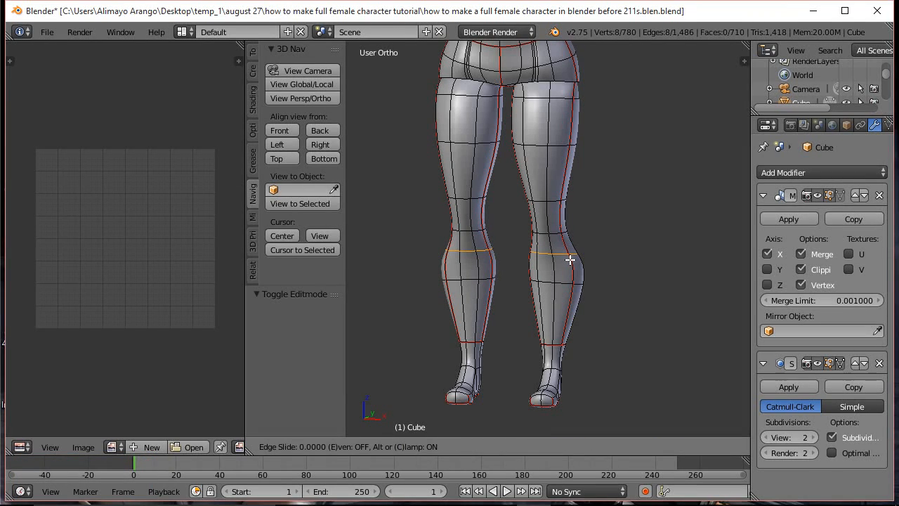
{"action": "left_click", "coordinate": [569, 259]}
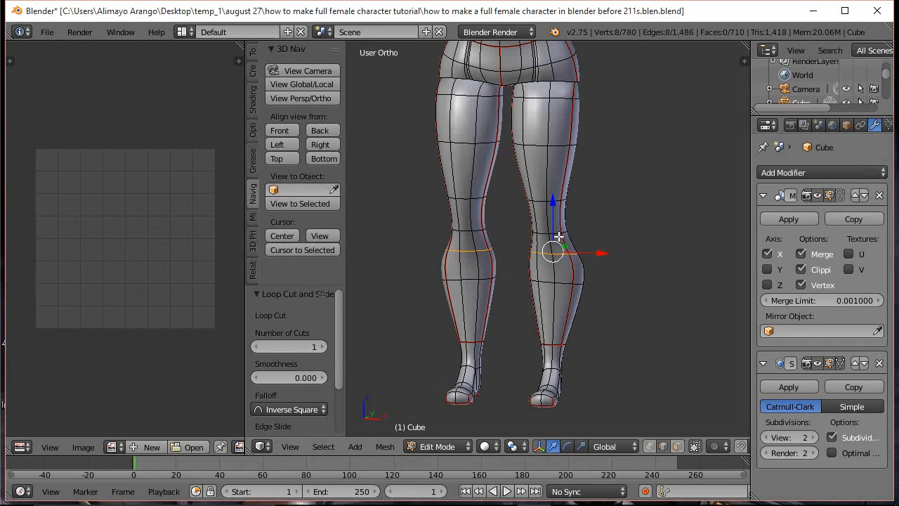
Rip the loop below the knees, enlarge it slightly, move it about -0.232 along Z, and scale it by about 1.183.
{"action": "key", "text": "v"}
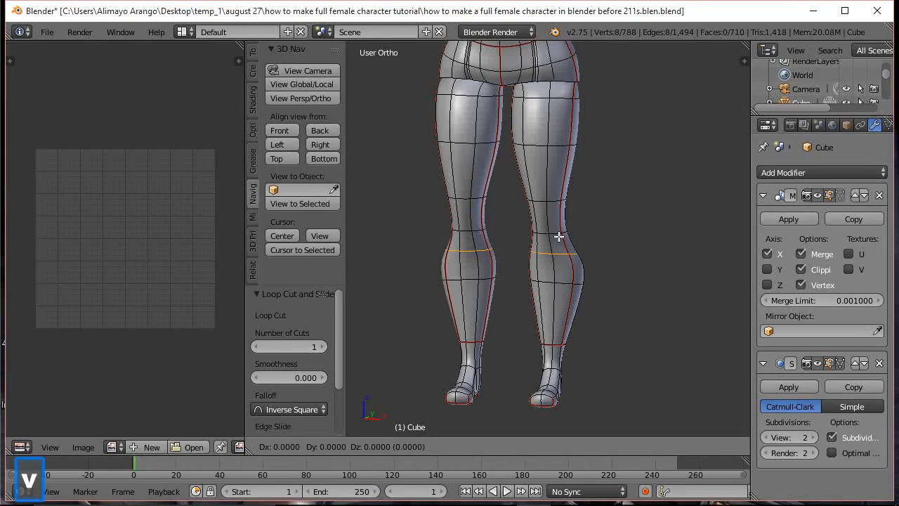
{"action": "right_click", "coordinate": [559, 237]}
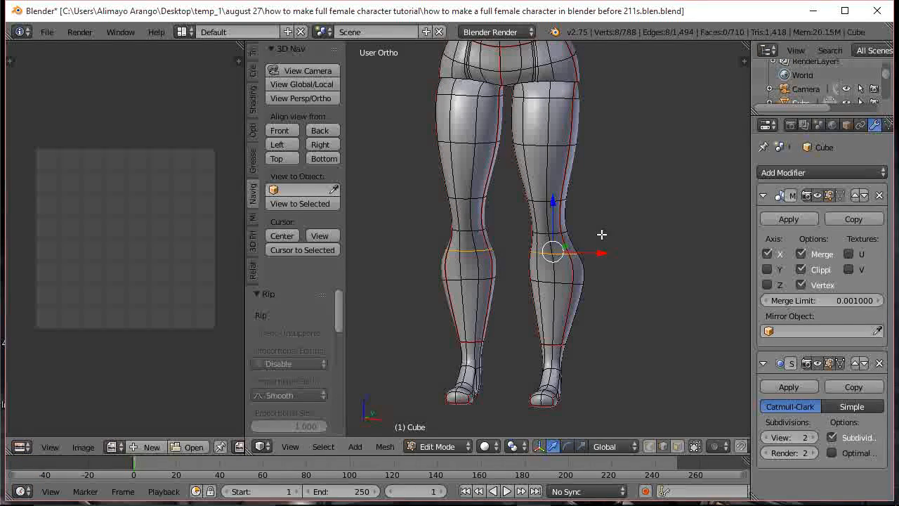
{"action": "key", "text": "s"}
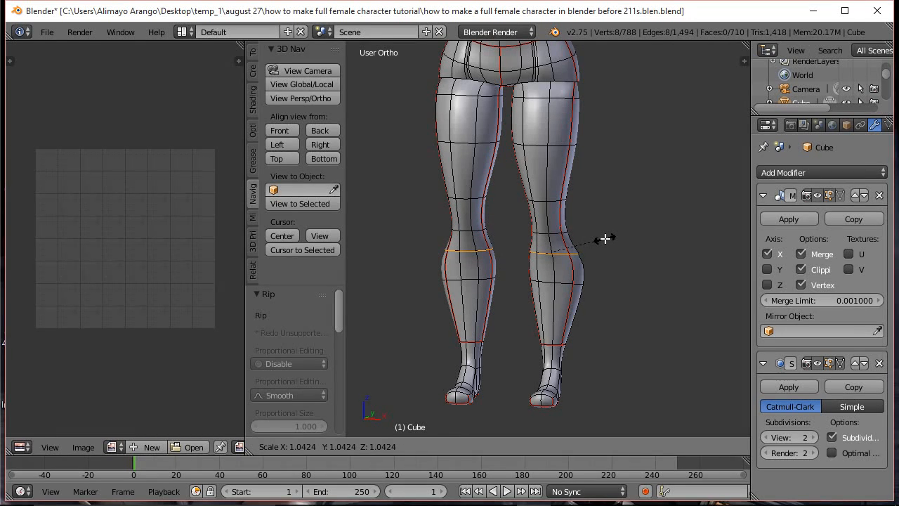
{"action": "left_click", "coordinate": [605, 238]}
{"action": "left_click_drag", "start_coordinate": [553, 214], "coordinate": [553, 211]}
{"action": "key", "text": "s"}
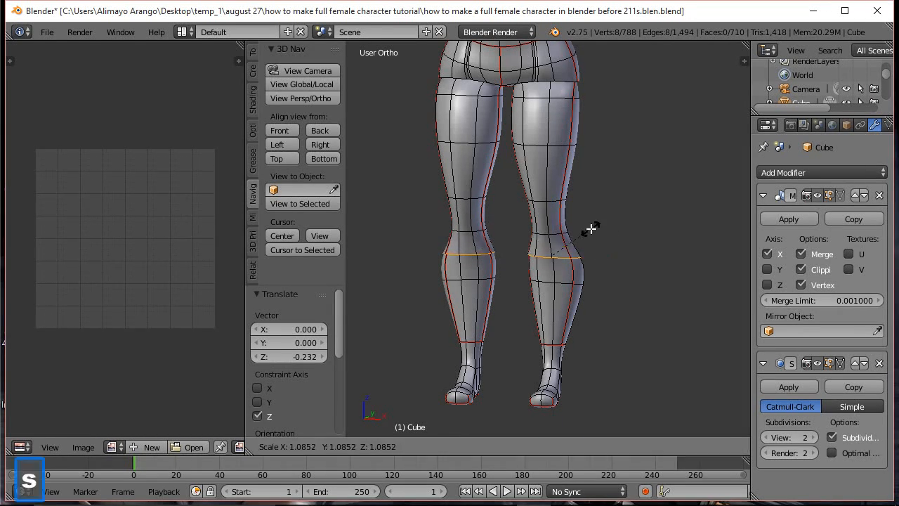
{"action": "left_click", "coordinate": [596, 229]}
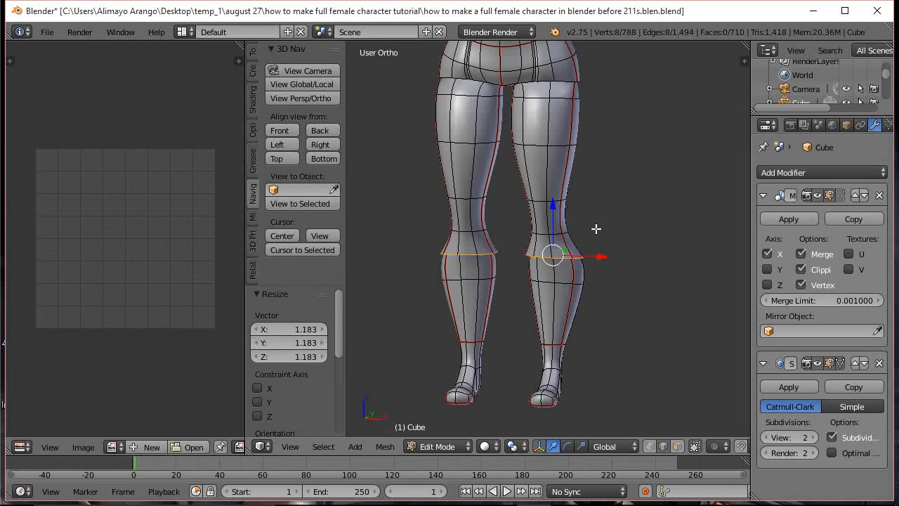
Extrude the flared edge below the knees and move it about -0.464 along Z.
{"action": "key", "text": "e"}
{"action": "right_click", "coordinate": [596, 228]}
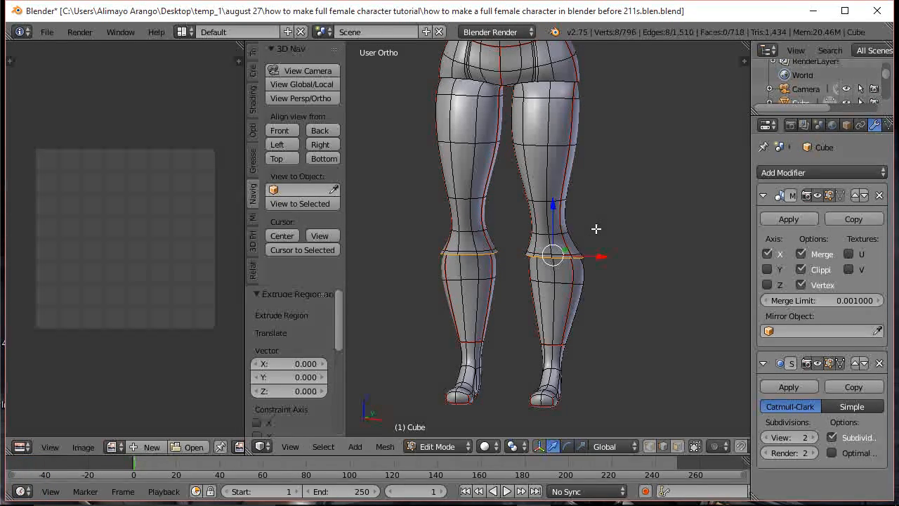
{"action": "left_click_drag", "start_coordinate": [556, 208], "coordinate": [552, 210]}
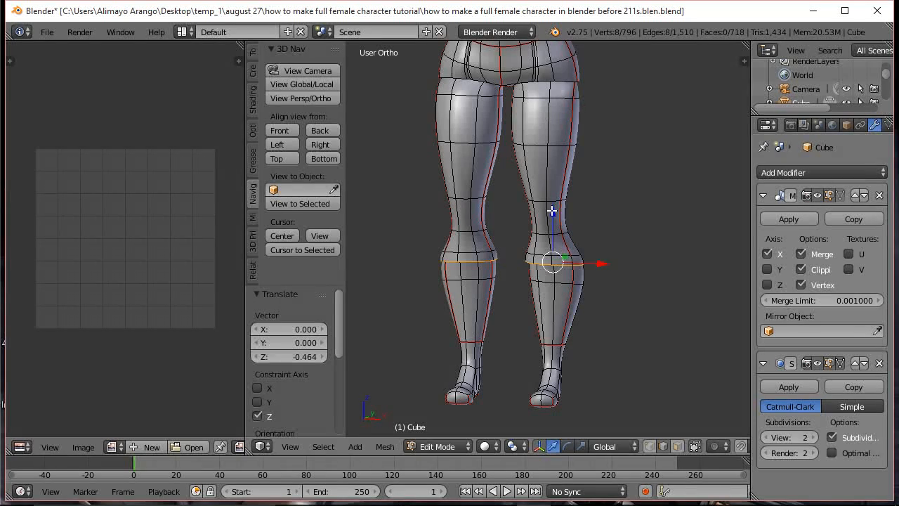
Extrude the cuff's lower edge inward at a scale of about 0.845 and save under the incremented name ending in 212s.
{"action": "key", "text": "e"}
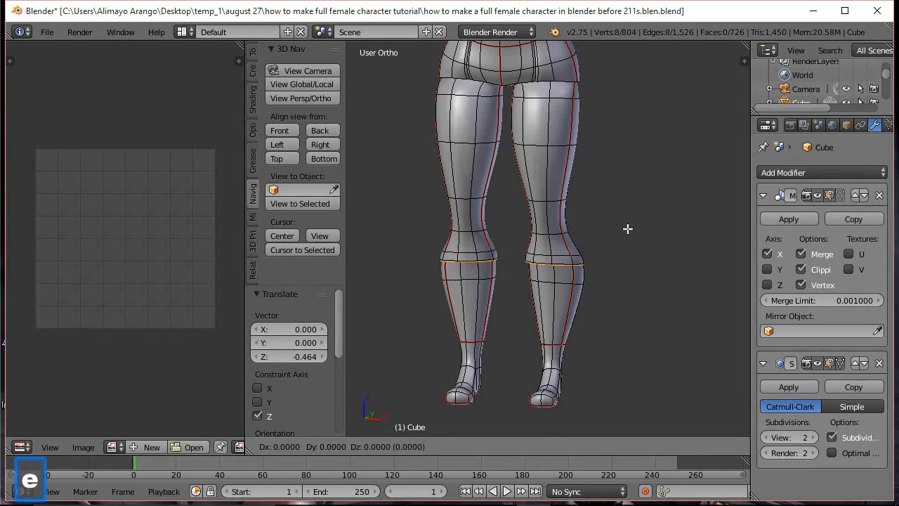
{"action": "right_click", "coordinate": [627, 228]}
{"action": "key", "text": "s"}
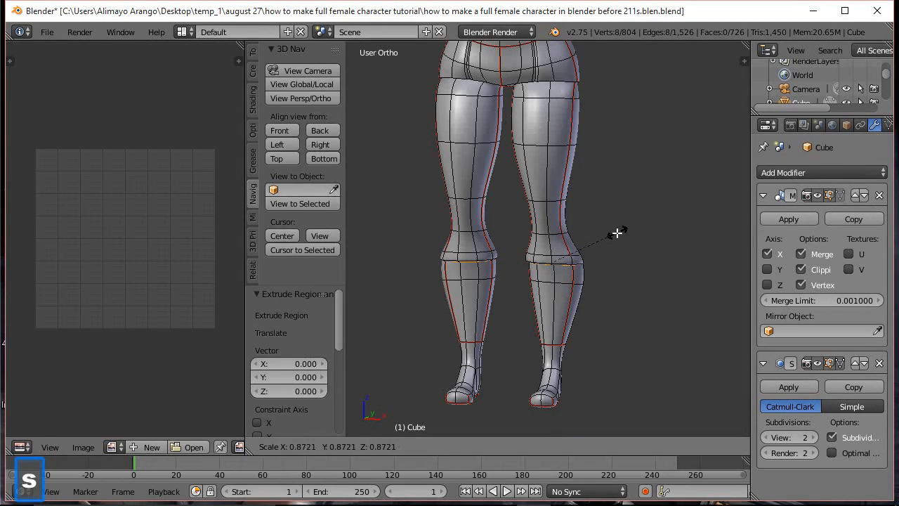
{"action": "left_click", "coordinate": [616, 232]}
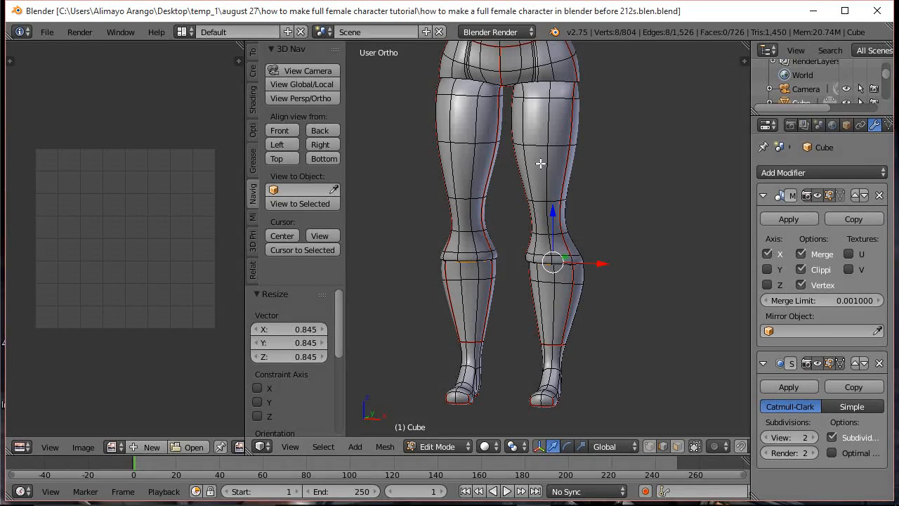
Select the linked upper-leg section delimited by seams and thicken it with Shrink/Fatten at an offset of about -0.203.
{"action": "key", "text": "l"}
{"action": "middle_click_drag", "start_coordinate": [622, 172], "coordinate": [641, 183]}
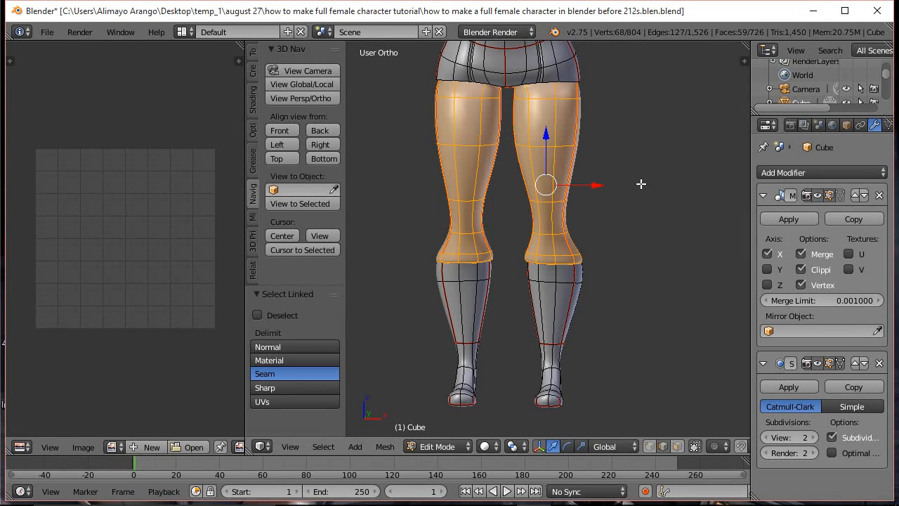
{"action": "mouse_move", "coordinate": [641, 183]}
{"action": "middle_mouse_down"}
{"action": "mouse_move", "coordinate": [513, 166]}
{"action": "mouse_move", "coordinate": [643, 186]}
{"action": "middle_mouse_up"}
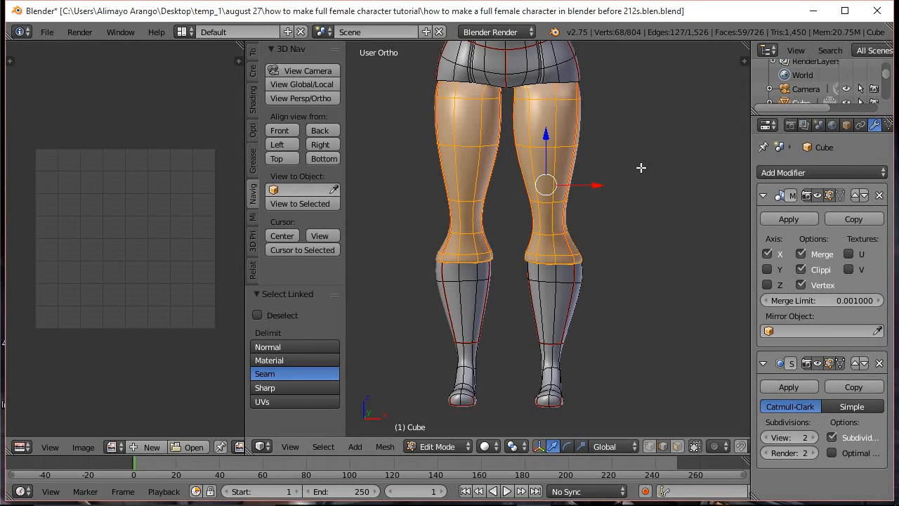
{"action": "key", "text": "alt+s"}
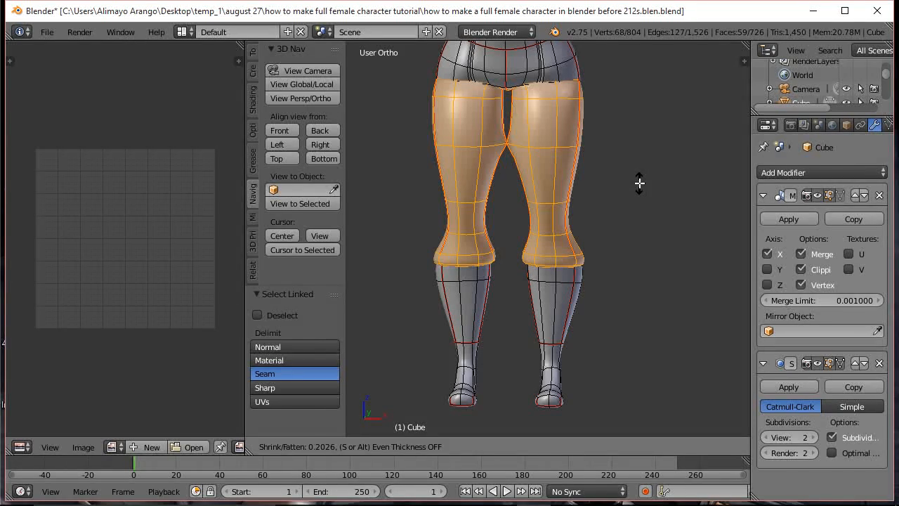
{"action": "left_click", "coordinate": [639, 183]}
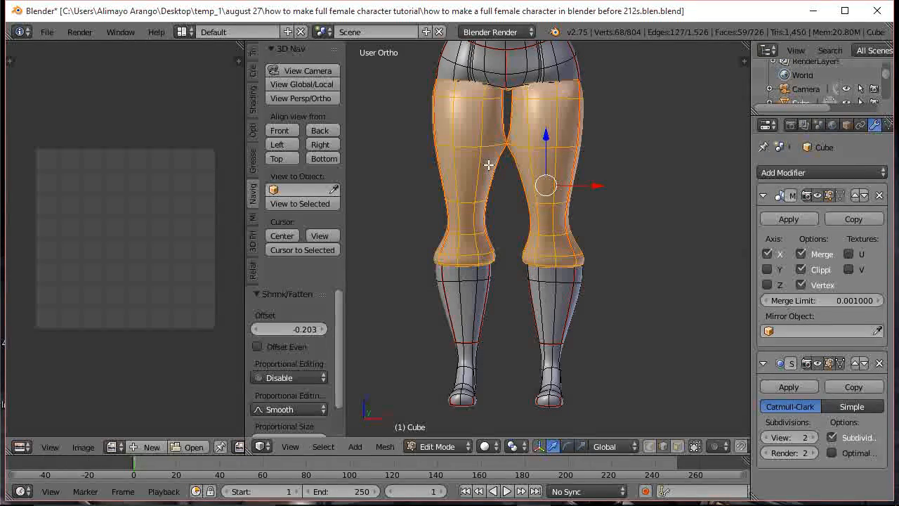
Turn off Mirror clipping, move the joined inner-thigh vertex along X off the centre line, and save under the incremented name ending in 213s.
{"action": "scroll", "coordinate": [488, 165], "scroll_direction": "up", "scroll_amount": 2}
{"action": "left_click", "coordinate": [800, 269]}
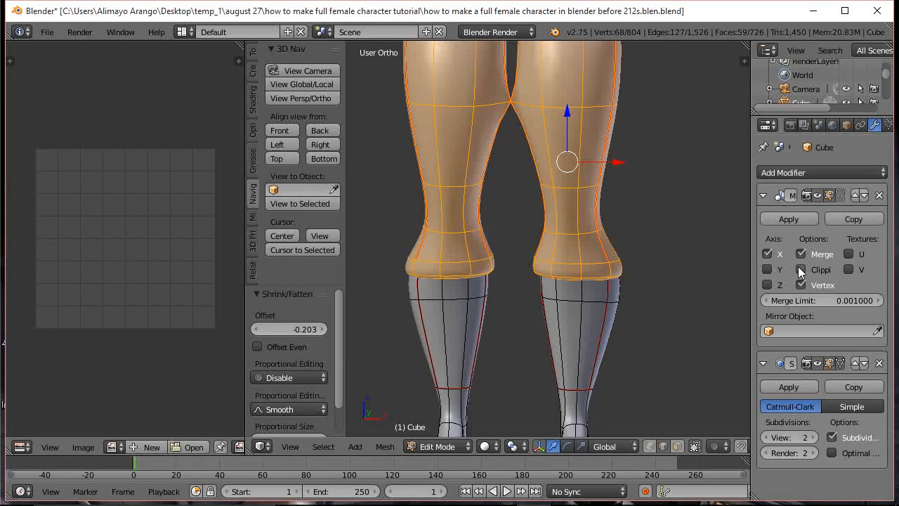
{"action": "right_click", "coordinate": [510, 100]}
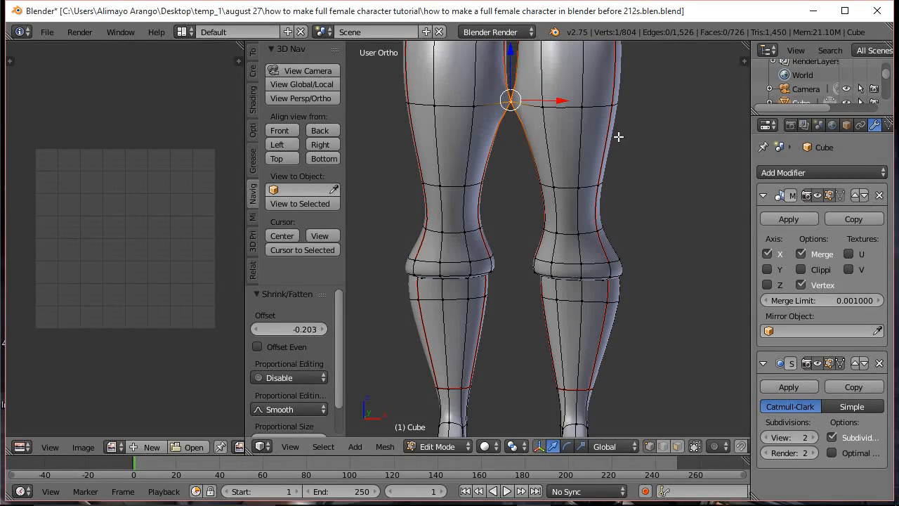
{"action": "key", "text": "g"}
{"action": "key", "text": "x"}
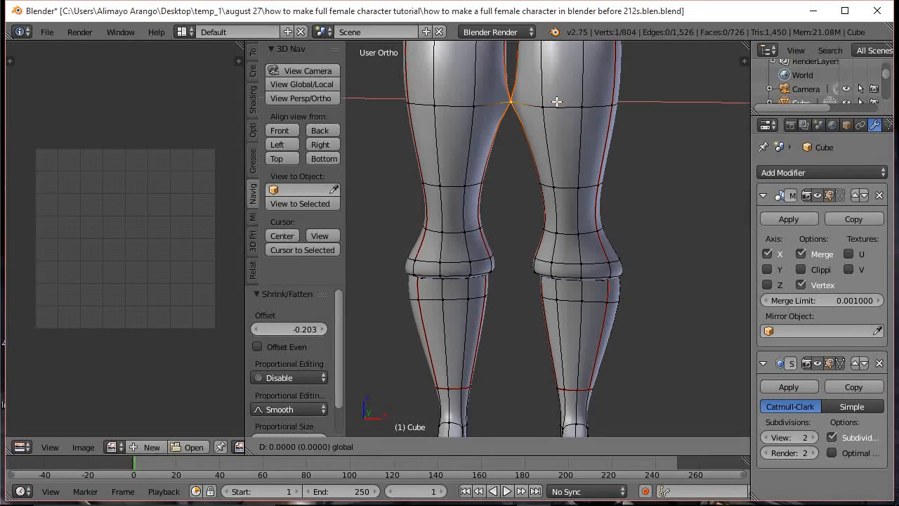
{"action": "left_click", "coordinate": [559, 102]}
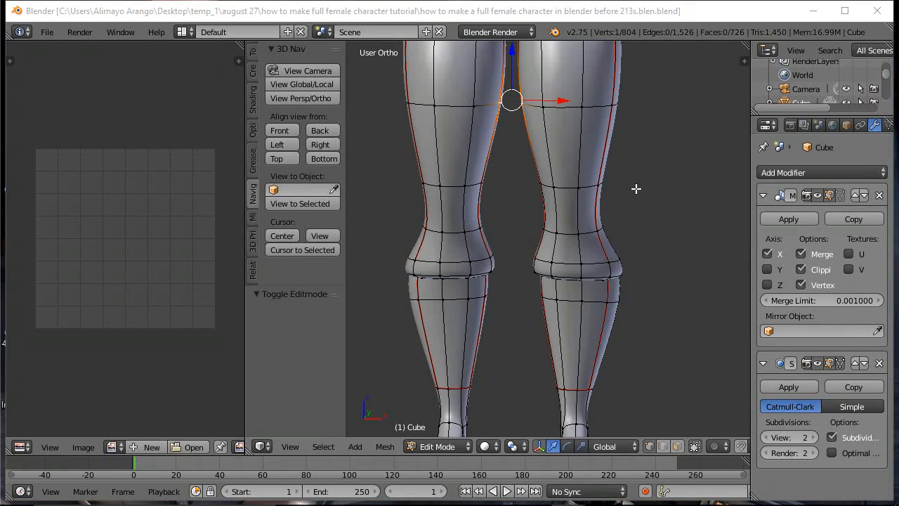
Switch to Object Mode to check the full character and save under the incremented name ending in 214s.
{"action": "scroll", "coordinate": [635, 188], "scroll_direction": "up", "scroll_amount": 1}
{"action": "scroll", "coordinate": [636, 188], "scroll_direction": "down", "scroll_amount": 4}
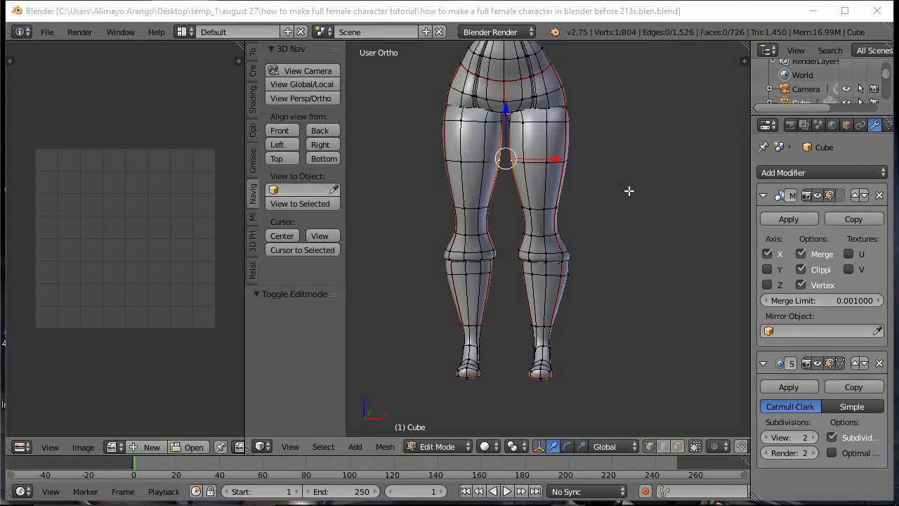
{"action": "middle_click_drag", "start_coordinate": [615, 161], "coordinate": [634, 220]}
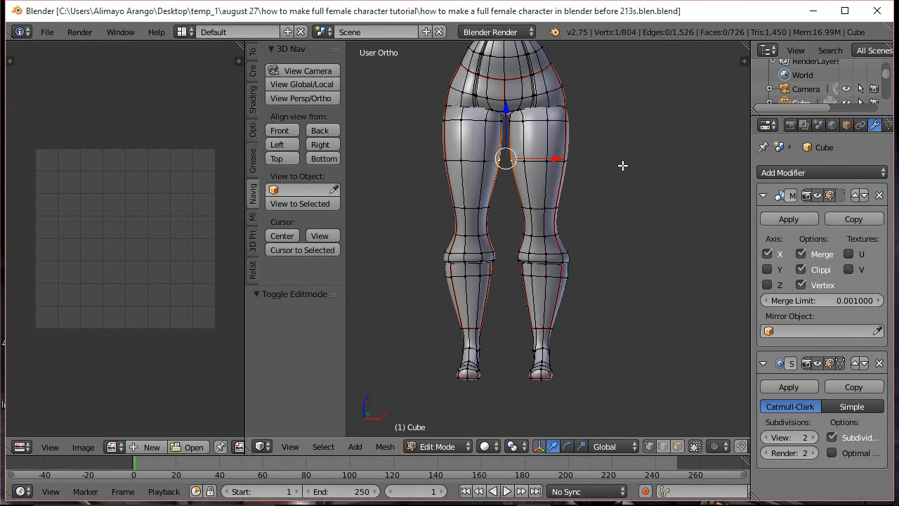
{"action": "middle_click_drag", "start_coordinate": [632, 164], "coordinate": [644, 224], "text": "shift"}
{"action": "scroll", "coordinate": [644, 225], "scroll_direction": "down", "scroll_amount": 2}
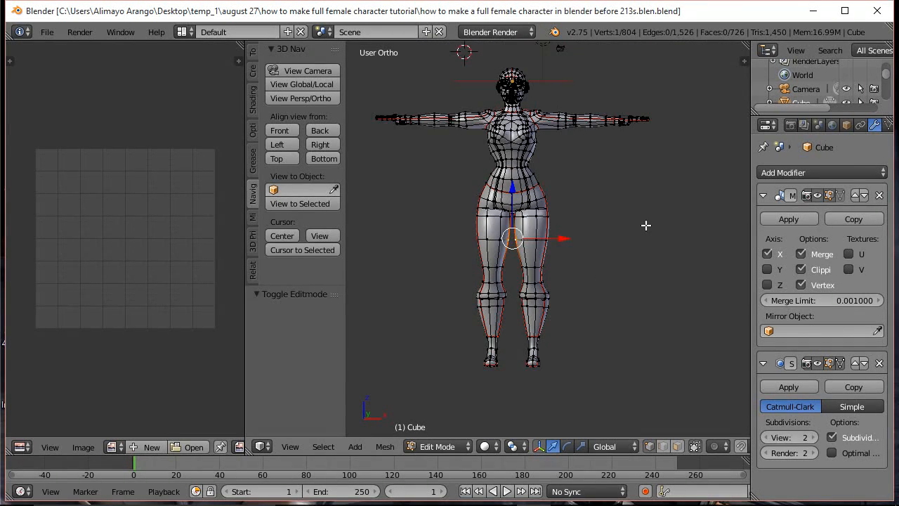
{"action": "left_click", "coordinate": [453, 444]}
{"action": "left_click", "coordinate": [450, 429]}
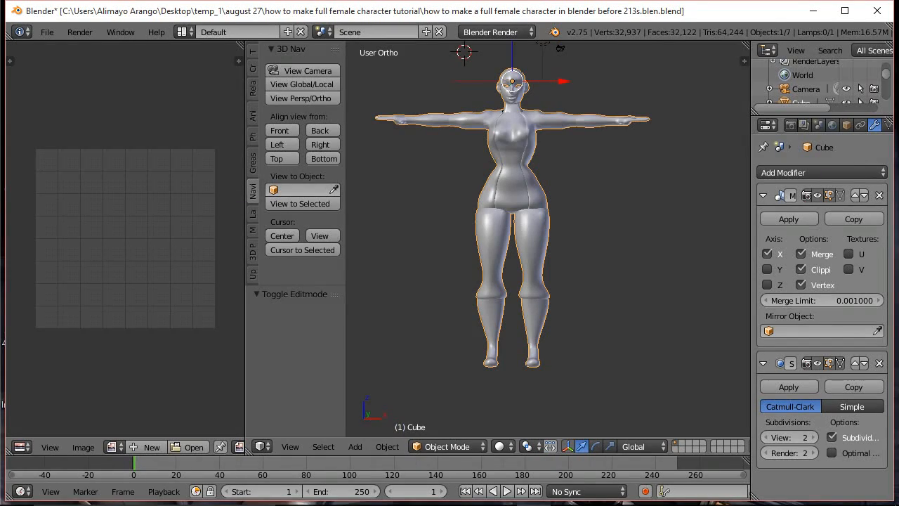
{"action": "key", "text": "ctrl+alt+s"}
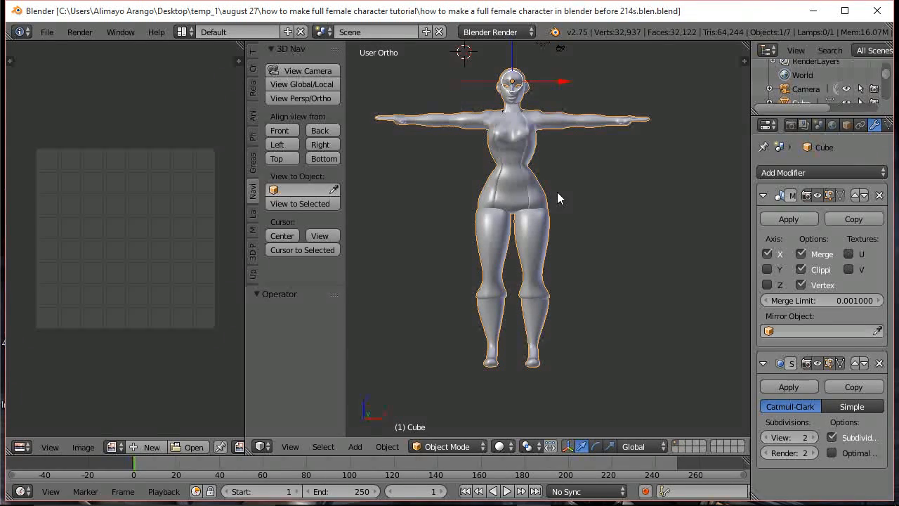
Return to Edit Mode, deselect the whole mesh, and save under the incremented name ending in 215s.
{"action": "left_click", "coordinate": [450, 447]}
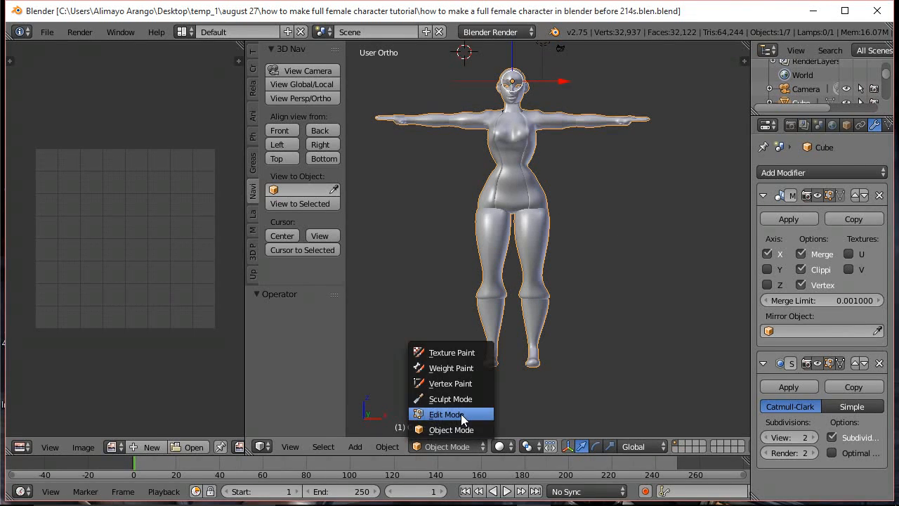
{"action": "left_click", "coordinate": [461, 414]}
{"action": "scroll", "coordinate": [589, 287], "scroll_direction": "up", "scroll_amount": 2}
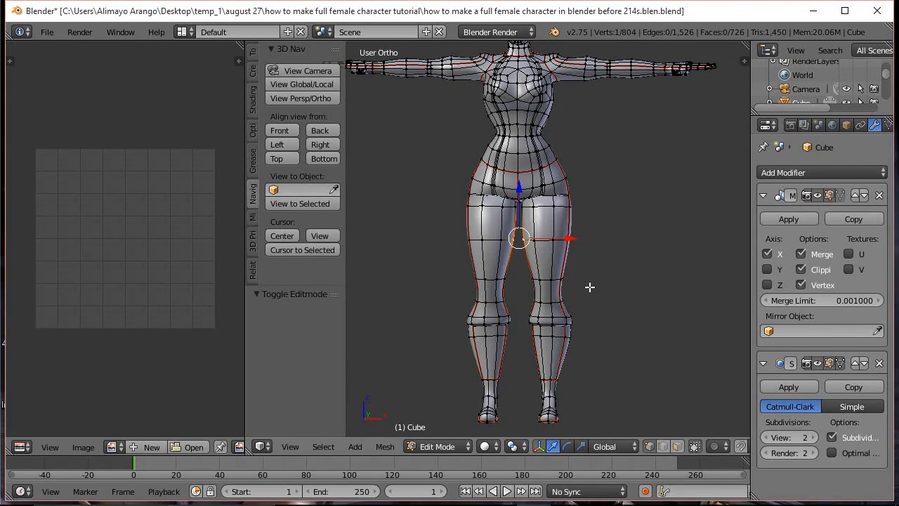
{"action": "scroll", "coordinate": [589, 286], "scroll_direction": "up", "scroll_amount": 1}
{"action": "scroll", "coordinate": [597, 232], "scroll_direction": "down", "scroll_amount": 3}
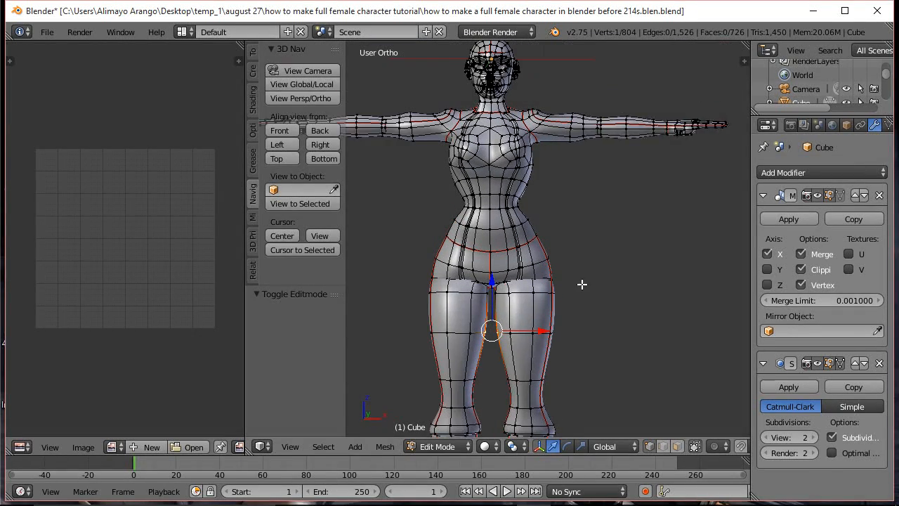
{"action": "scroll", "coordinate": [603, 323], "scroll_direction": "up", "scroll_amount": 3}
{"action": "scroll", "coordinate": [604, 324], "scroll_direction": "up", "scroll_amount": 2}
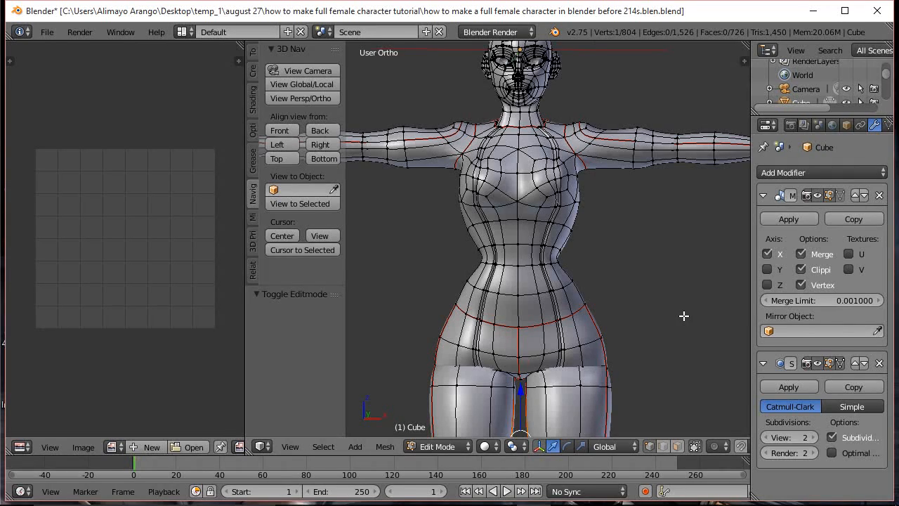
{"action": "key", "text": "a"}
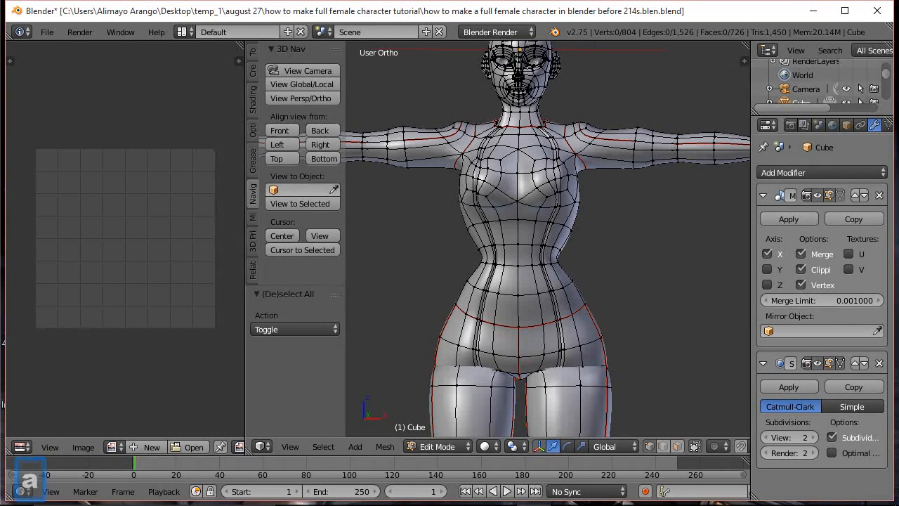
{"action": "key", "text": "ctrl+alt+s"}
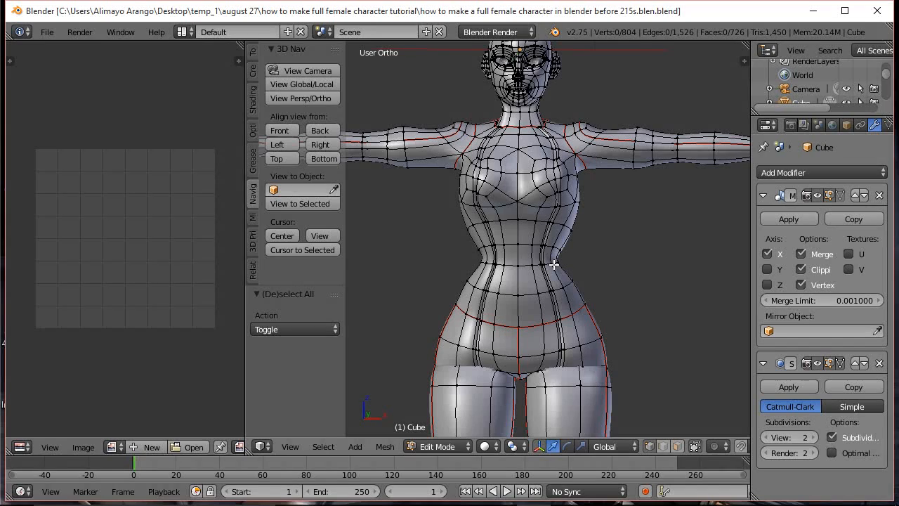
Duplicate the waist edge loop in place and scale the copy by 1.380, saving under the incremented name ending in 216s.
{"action": "left_click", "coordinate": [664, 448]}
{"action": "key", "text": "alt"}
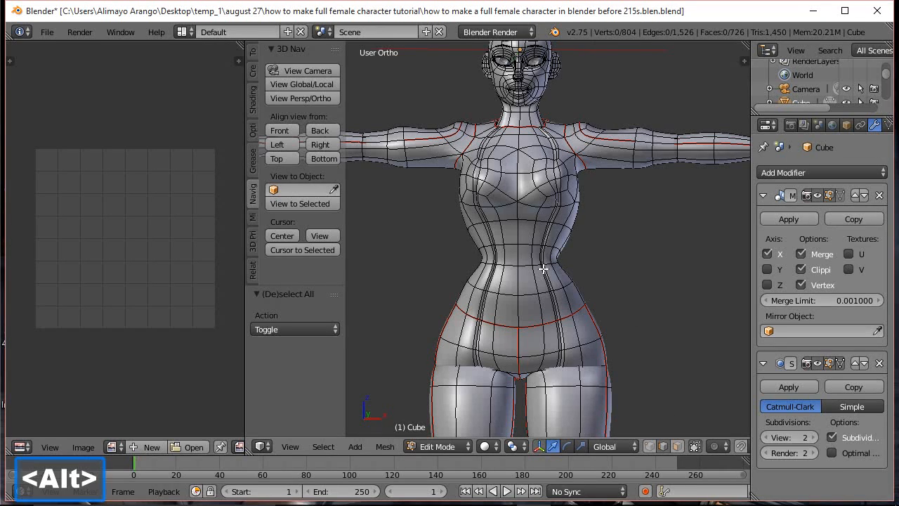
{"action": "left_click", "coordinate": [527, 263], "text": "alt"}
{"action": "middle_click_drag", "start_coordinate": [656, 260], "coordinate": [566, 281]}
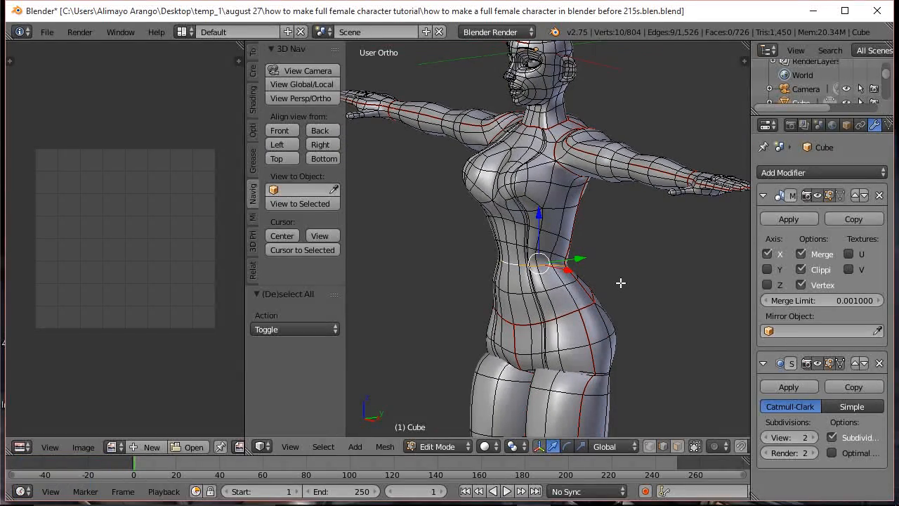
{"action": "key", "text": "shift+d"}
{"action": "key", "text": "Escape"}
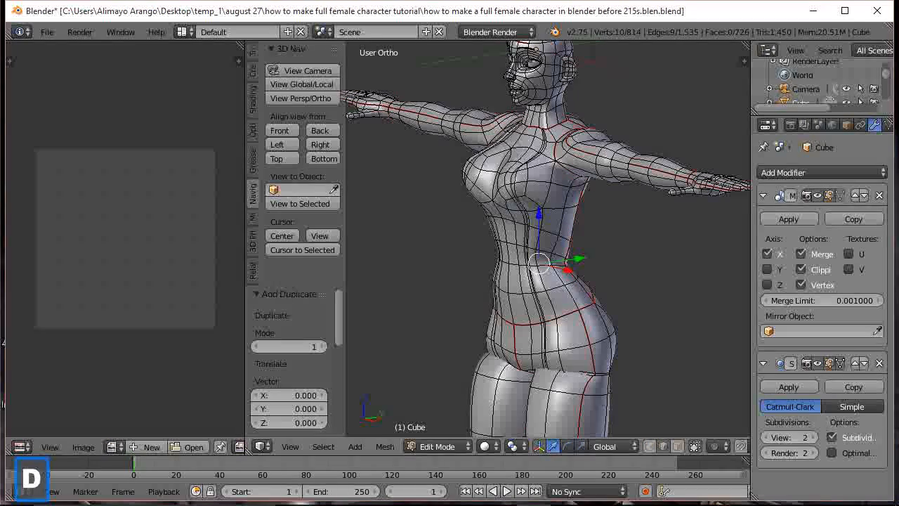
{"action": "key", "text": "s"}
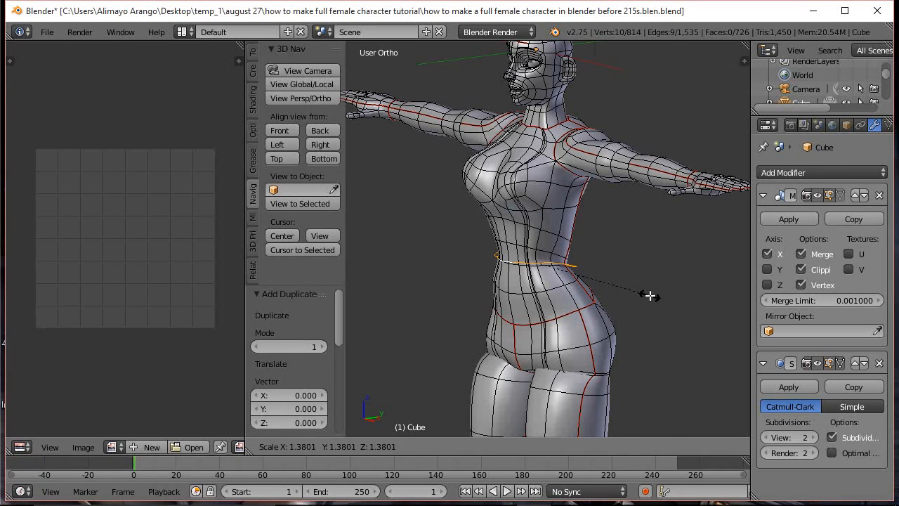
{"action": "left_click", "coordinate": [646, 293]}
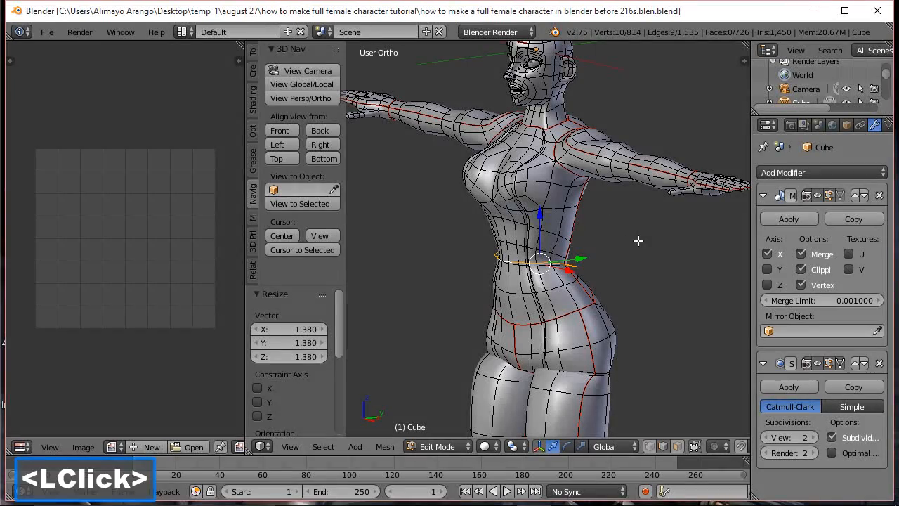
Extrude the duplicated waist loop and raise the new edges 0.672 along Z to form a belt band.
{"action": "middle_click_drag", "start_coordinate": [636, 267], "coordinate": [585, 283]}
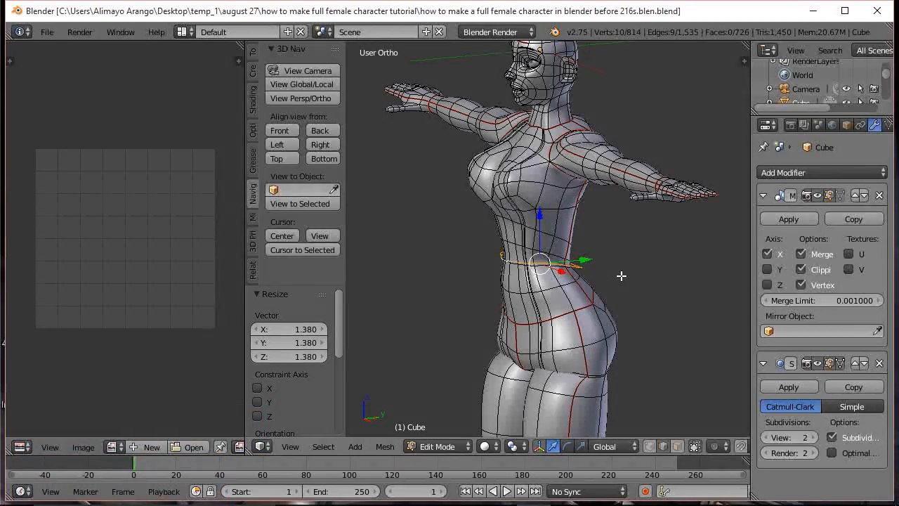
{"action": "scroll", "coordinate": [619, 275], "scroll_direction": "up", "scroll_amount": 2}
{"action": "mouse_move", "coordinate": [646, 283]}
{"action": "middle_mouse_down"}
{"action": "mouse_move", "coordinate": [623, 271]}
{"action": "mouse_move", "coordinate": [645, 273]}
{"action": "middle_mouse_up"}
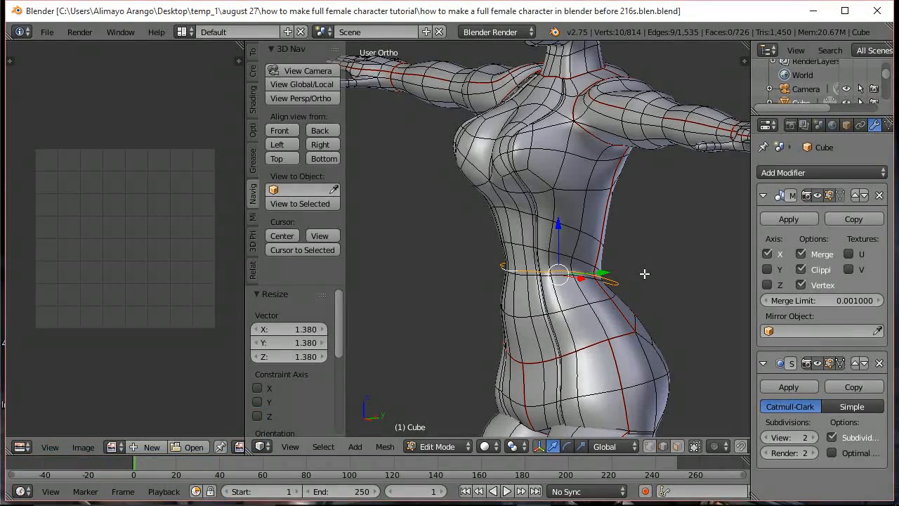
{"action": "middle_click_drag", "start_coordinate": [645, 273], "coordinate": [628, 281]}
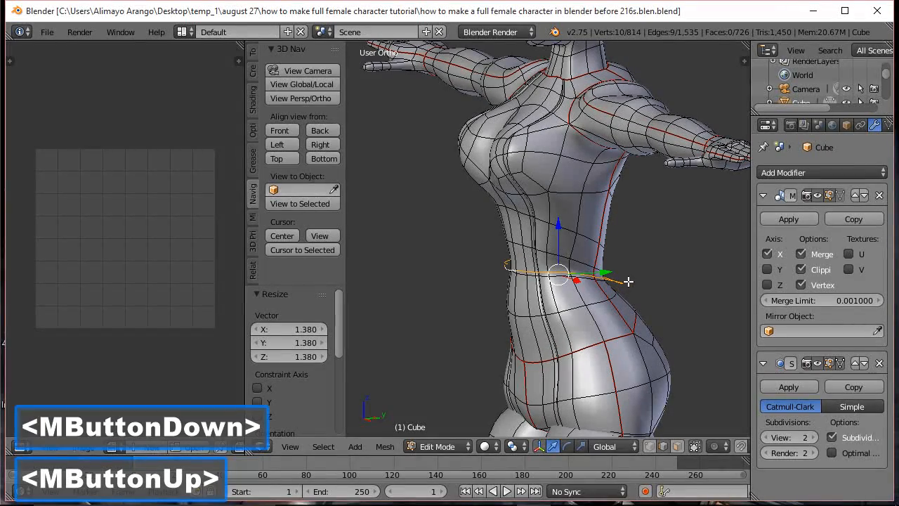
{"action": "key", "text": "e"}
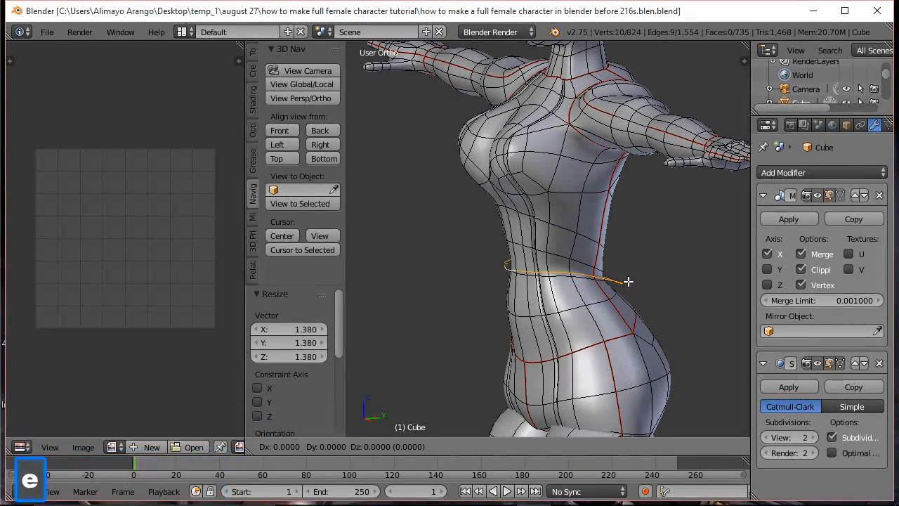
{"action": "left_click", "coordinate": [627, 282]}
{"action": "left_click_drag", "start_coordinate": [561, 226], "coordinate": [557, 208]}
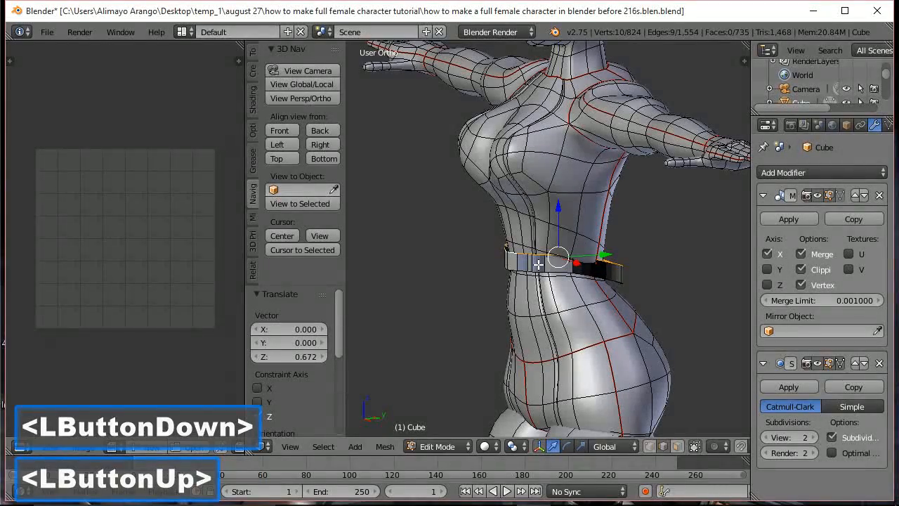
Select the whole linked belt band, scale it 1.149 along X, adjust its Y scale, and move it -0.215 along Y.
{"action": "key", "text": "l"}
{"action": "middle_click_drag", "start_coordinate": [508, 283], "coordinate": [519, 317]}
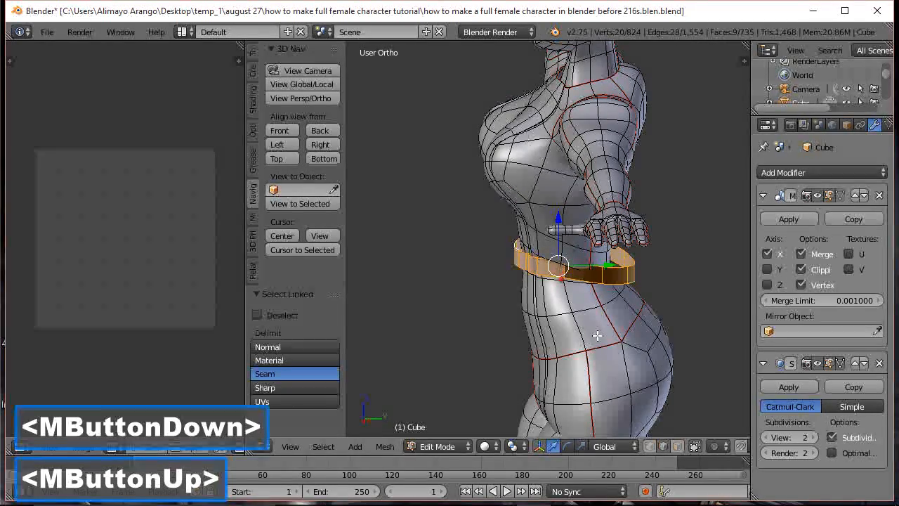
{"action": "key", "text": "s"}
{"action": "key", "text": "x"}
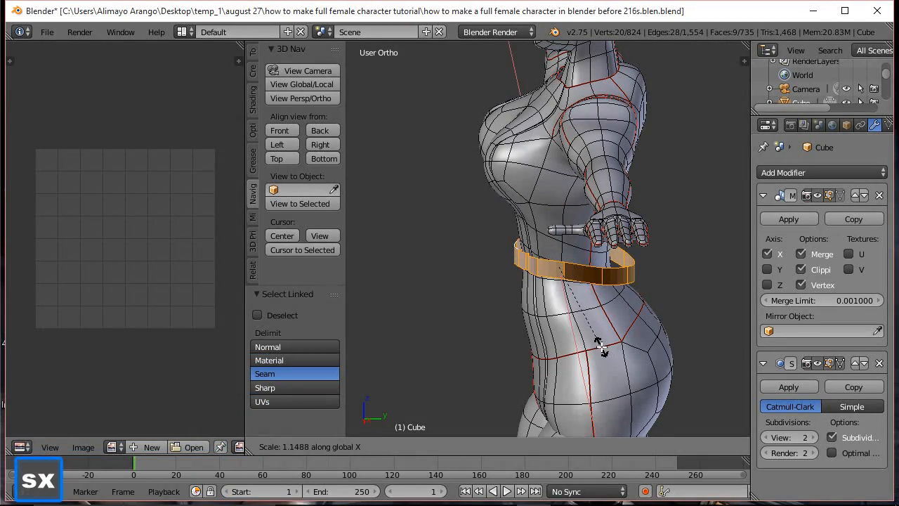
{"action": "left_click", "coordinate": [600, 344]}
{"action": "key", "text": "s"}
{"action": "key", "text": "y"}
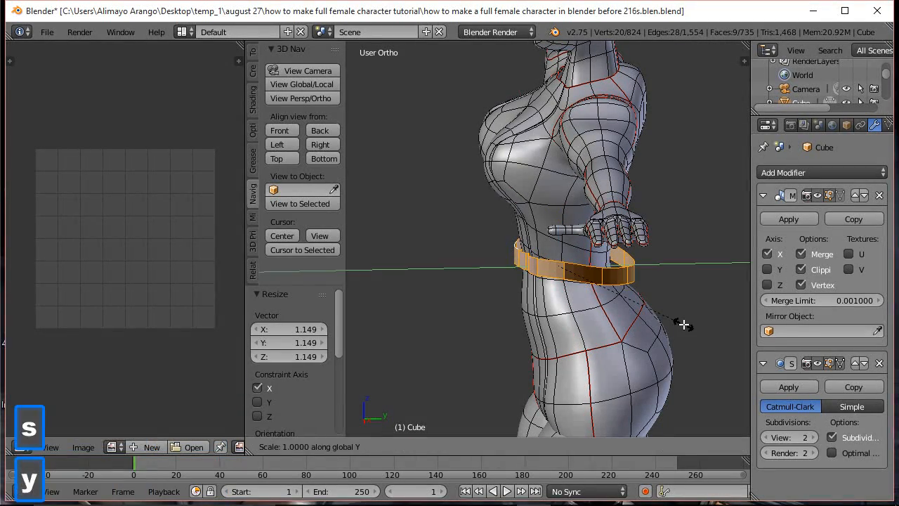
{"action": "left_click", "coordinate": [669, 315]}
{"action": "left_click_drag", "start_coordinate": [615, 266], "coordinate": [534, 281]}
{"action": "middle_click_drag", "start_coordinate": [533, 281], "coordinate": [626, 253]}
{"action": "scroll", "coordinate": [565, 269], "scroll_direction": "up", "scroll_amount": 2}
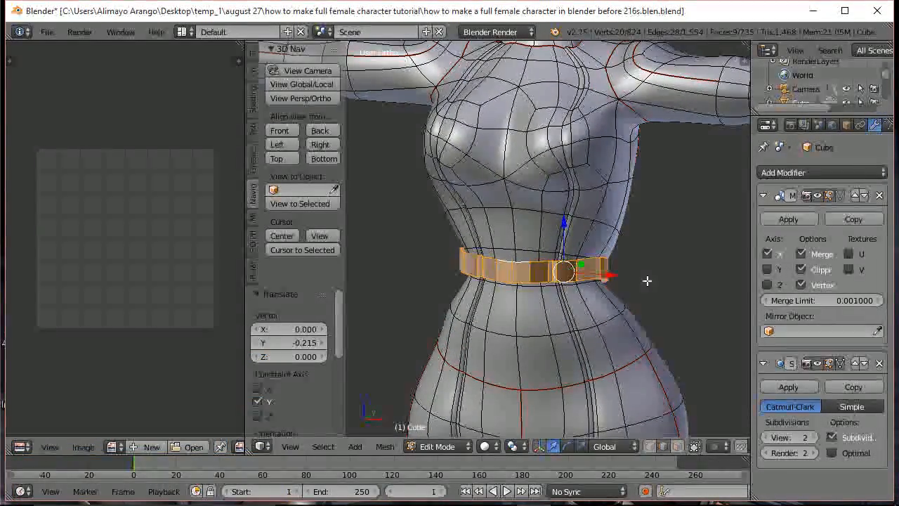
Enable Backface Culling in the viewport shading settings to check the belt's face directions.
{"action": "key", "text": "n"}
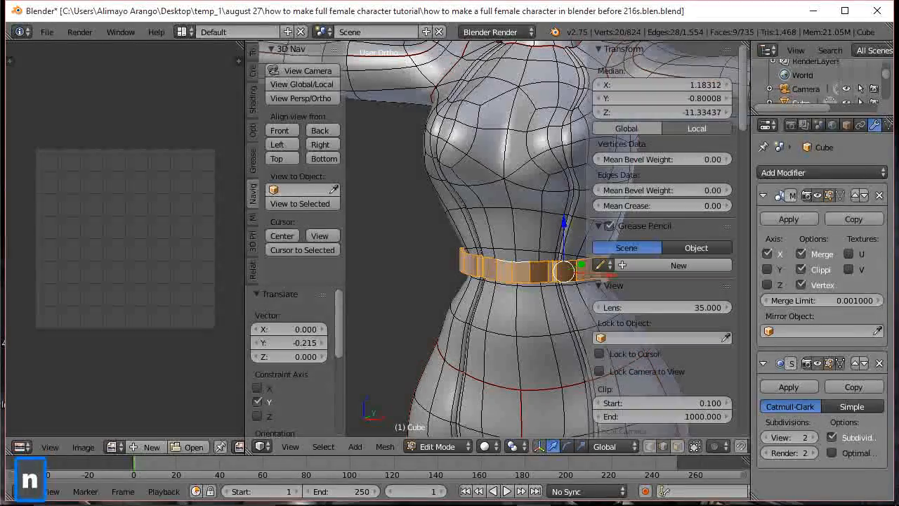
{"action": "left_click_drag", "start_coordinate": [740, 105], "coordinate": [739, 229]}
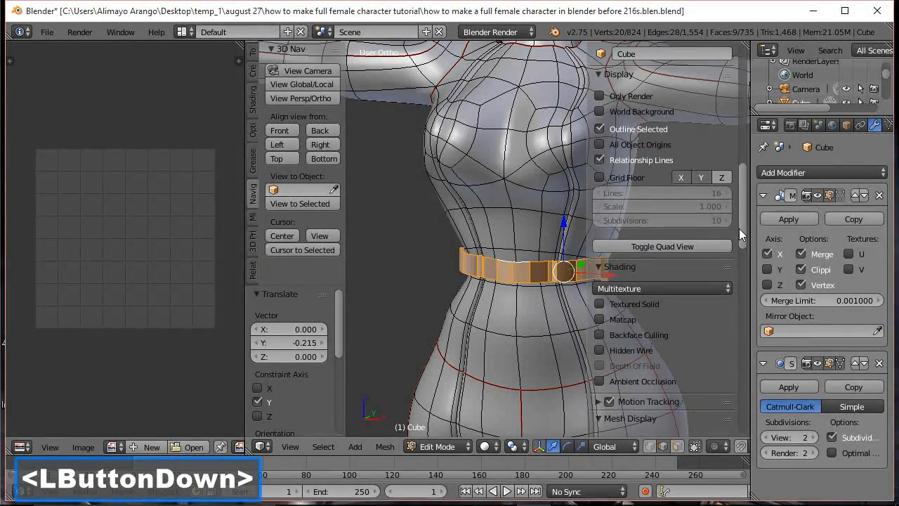
{"action": "left_click_drag", "start_coordinate": [739, 228], "coordinate": [740, 235]}
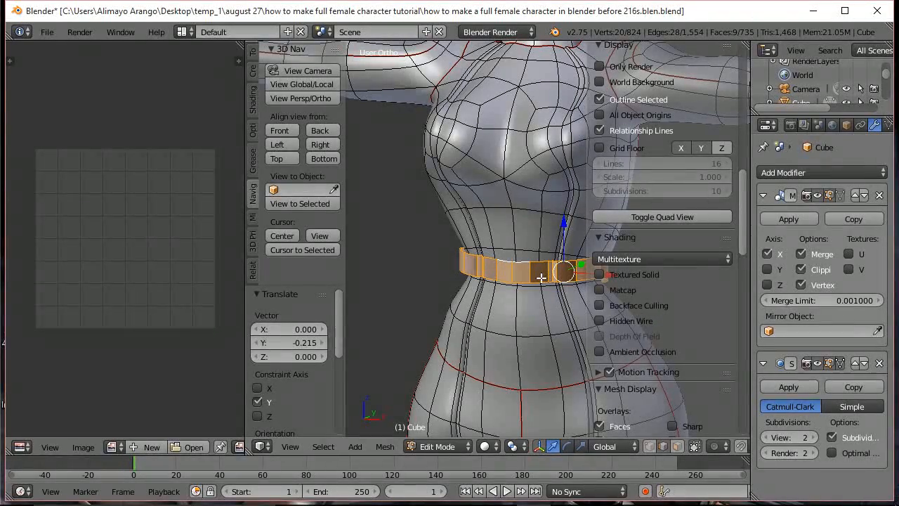
{"action": "left_click", "coordinate": [599, 305]}
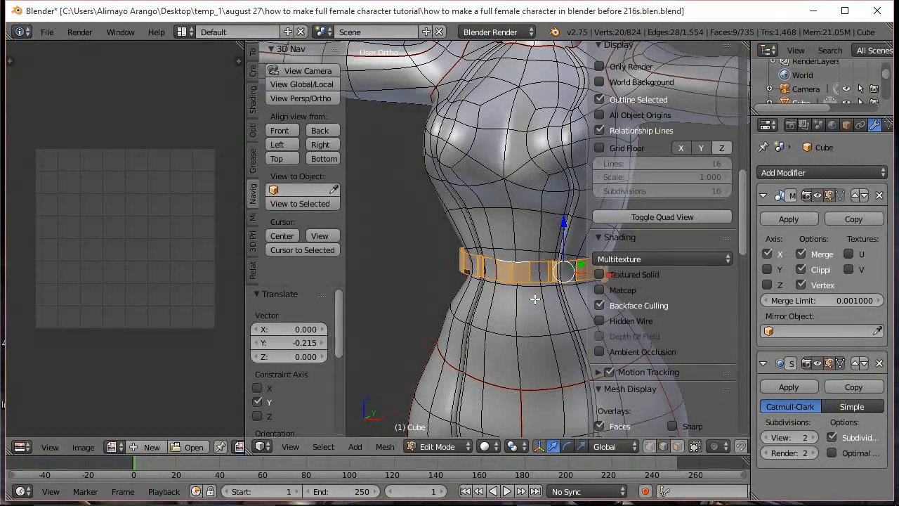
Recalculate the belt's normals outward and turn Backface Culling off, saving under the incremented name ending in 217s.
{"action": "key", "text": "ctrl"}
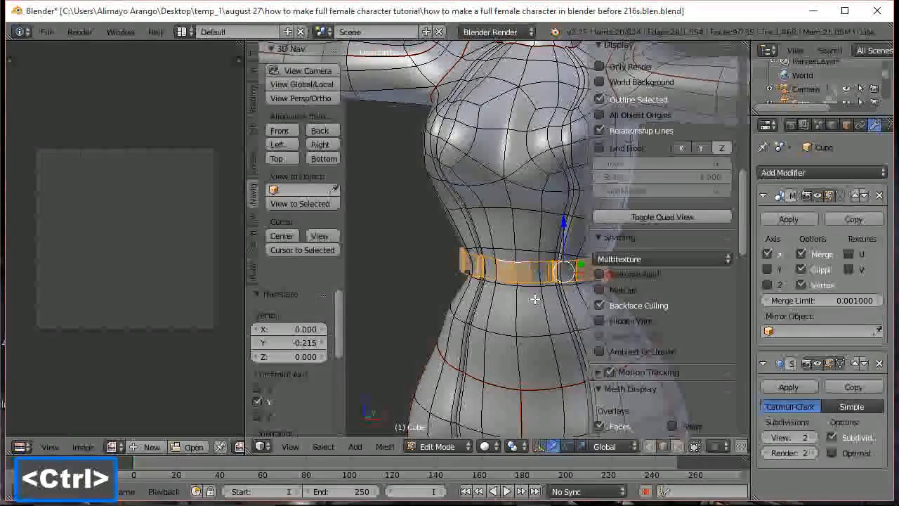
{"action": "key", "text": "ctrl+n"}
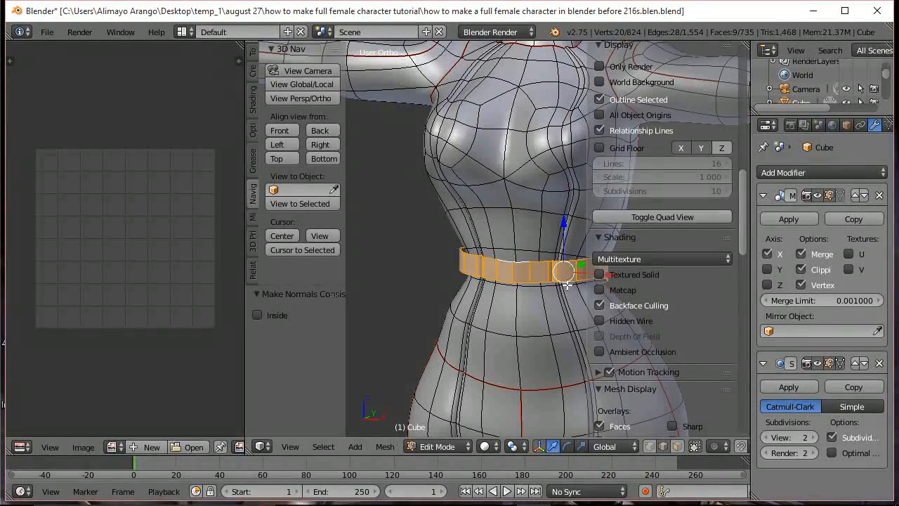
{"action": "left_click", "coordinate": [598, 304]}
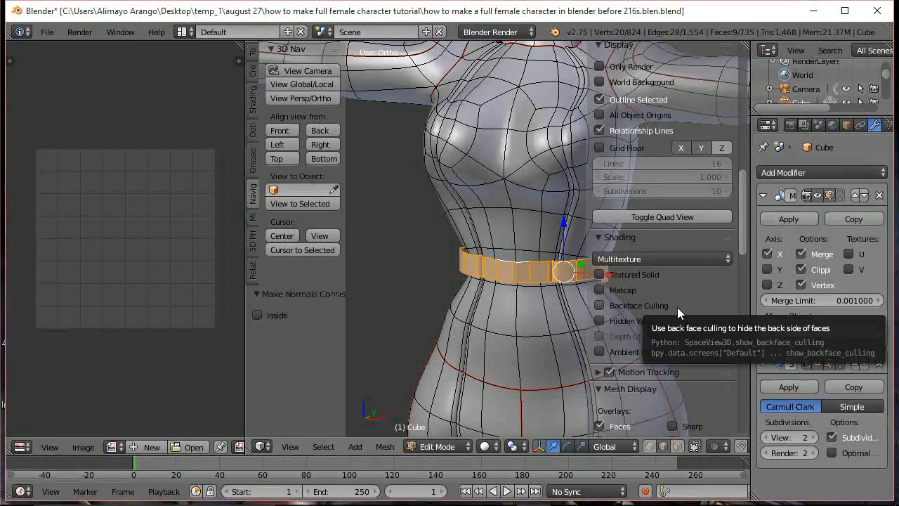
{"action": "key", "text": "n"}
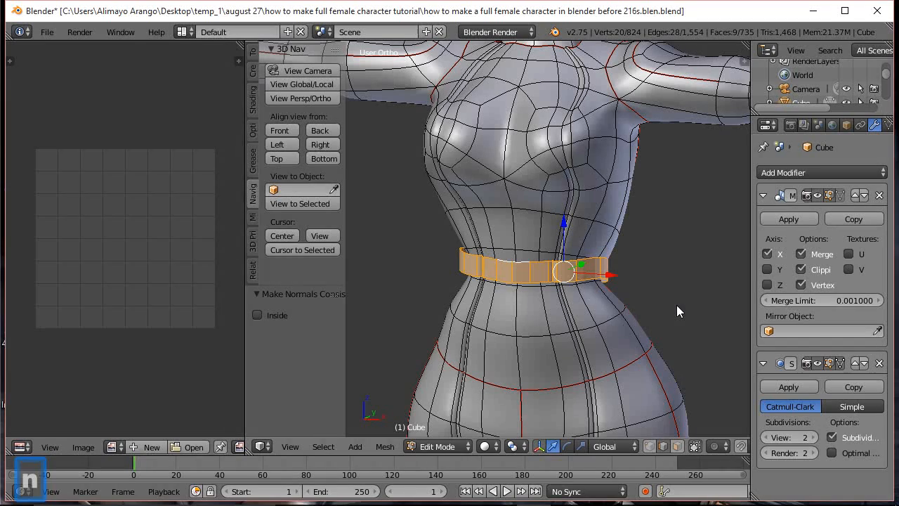
{"action": "left_click", "coordinate": [490, 86]}
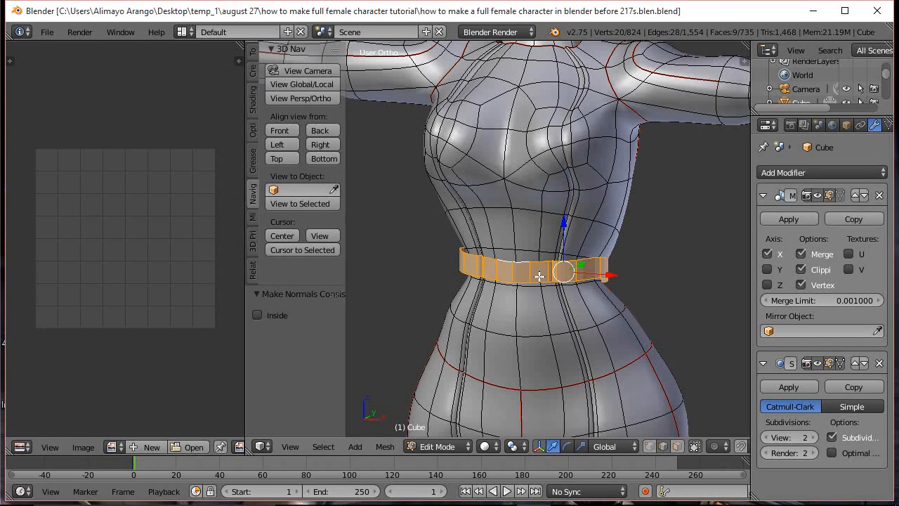
Hide everything except the belt and select both its upper and lower boundary edge loops.
{"action": "key", "text": "shift+h"}
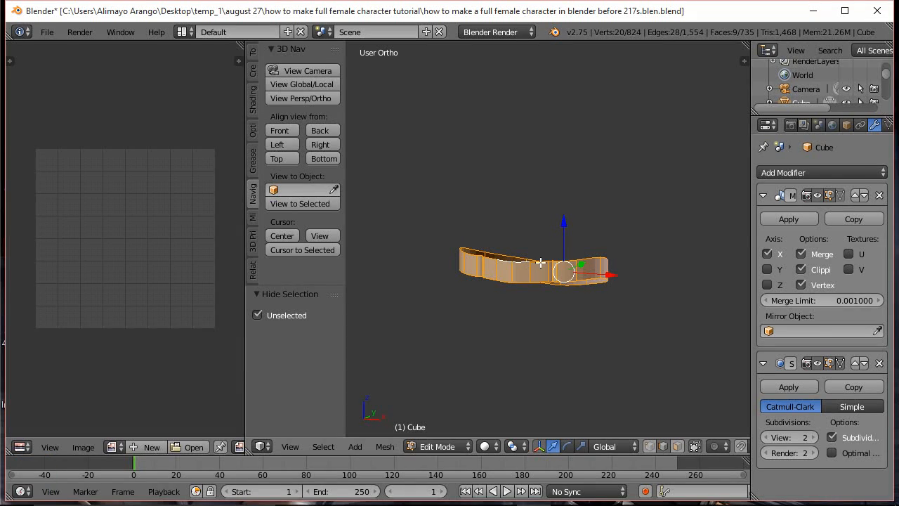
{"action": "middle_click_drag", "start_coordinate": [530, 270], "coordinate": [532, 311]}
{"action": "scroll", "coordinate": [531, 313], "scroll_direction": "up", "scroll_amount": 2}
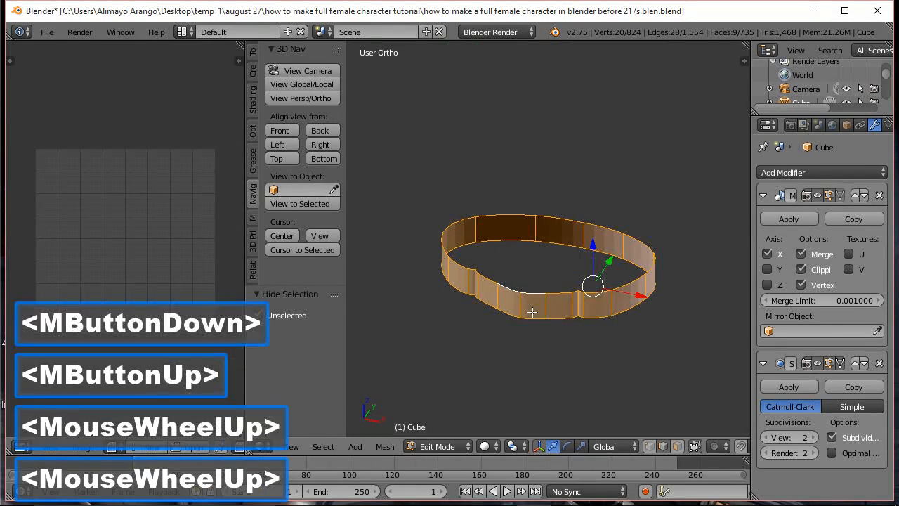
{"action": "key", "text": "a"}
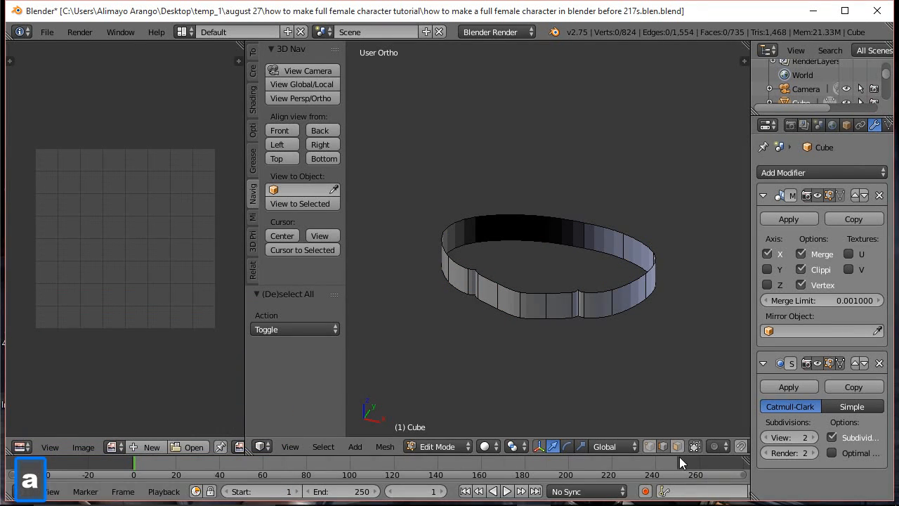
{"action": "left_click", "coordinate": [662, 448]}
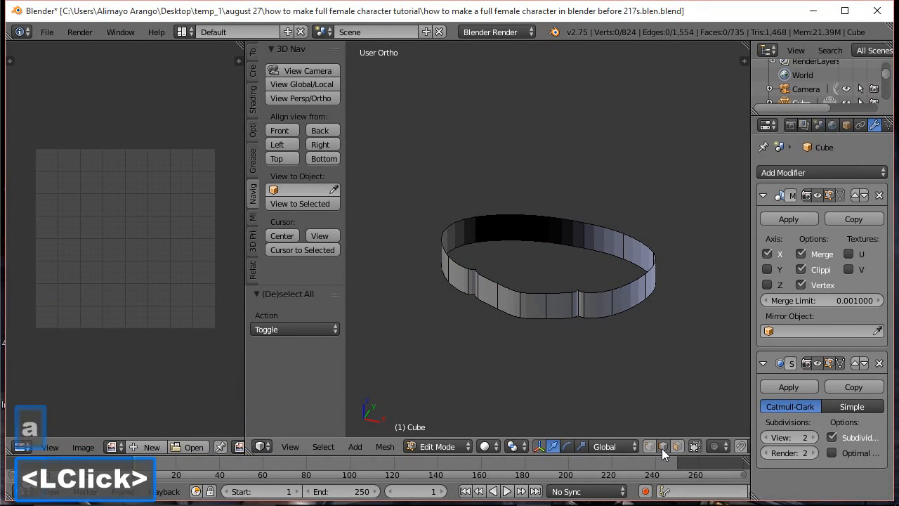
{"action": "left_click", "coordinate": [561, 296], "text": "alt"}
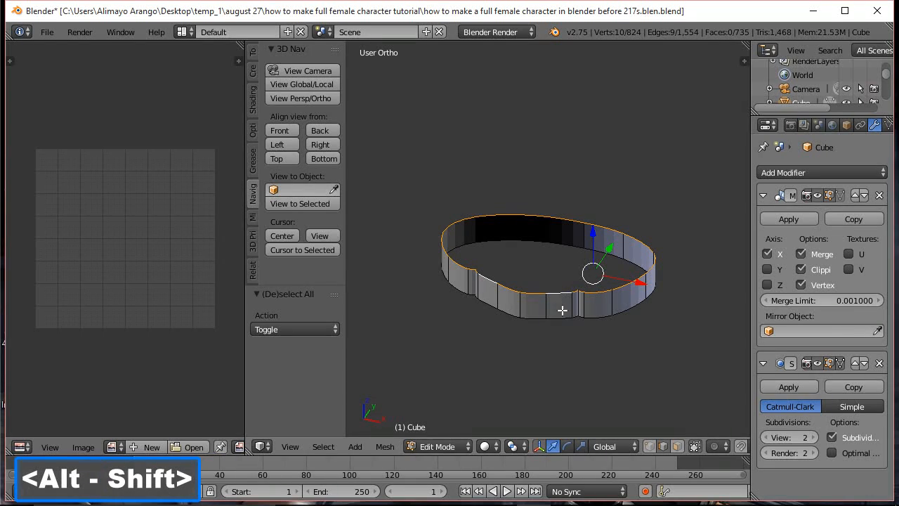
{"action": "left_click", "coordinate": [561, 318], "text": "alt+shift"}
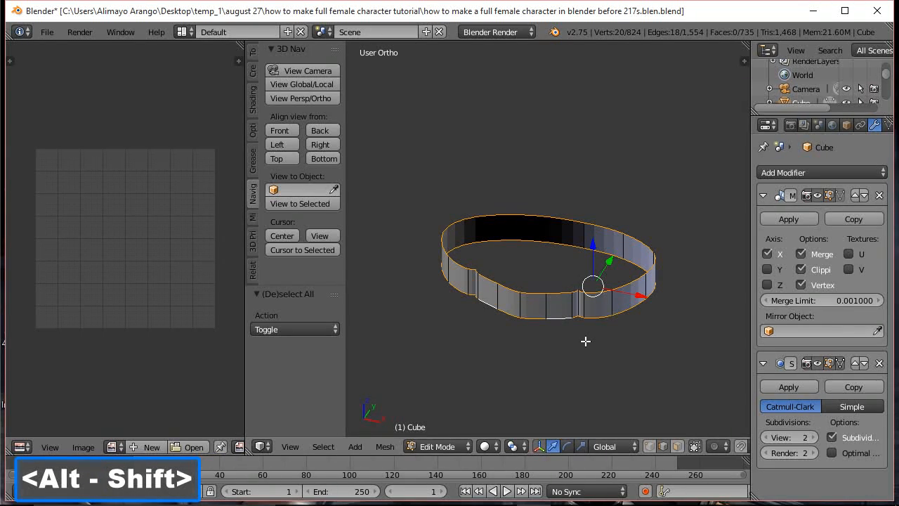
Set the pivot to Individual Origins, then extrude both belt boundary loops and scale them inward by 0.751.
{"action": "left_click", "coordinate": [521, 449]}
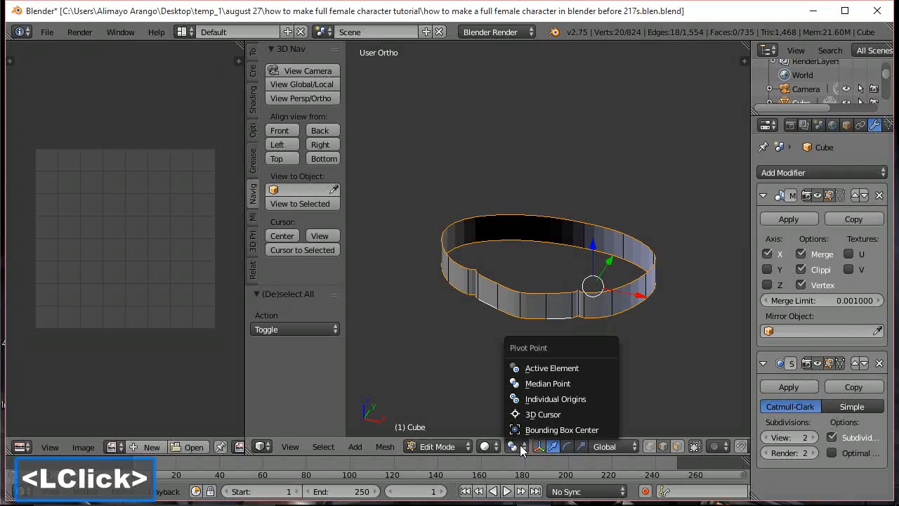
{"action": "left_click", "coordinate": [539, 398]}
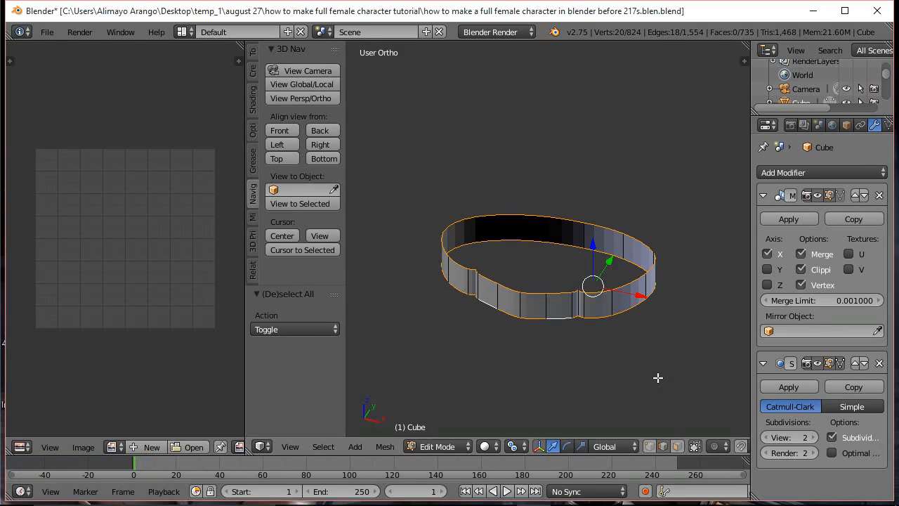
{"action": "key", "text": "e"}
{"action": "left_click", "coordinate": [657, 377]}
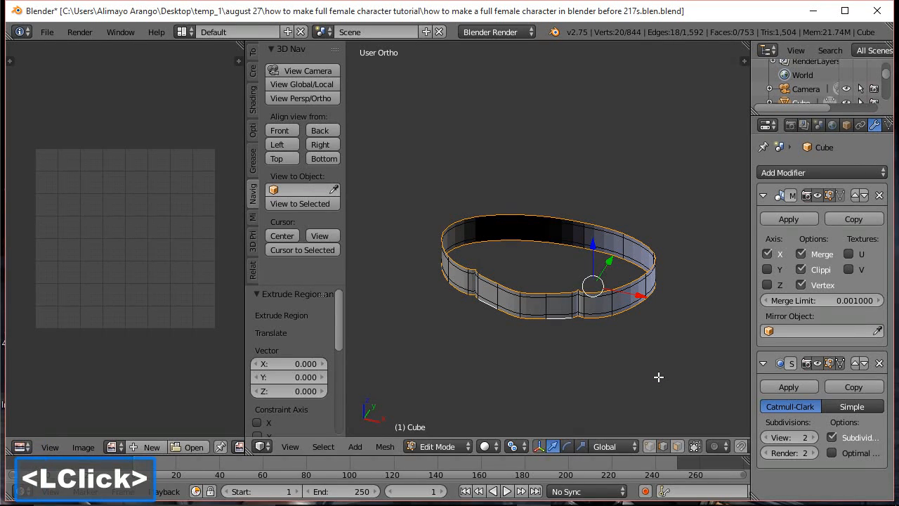
{"action": "key", "text": "s"}
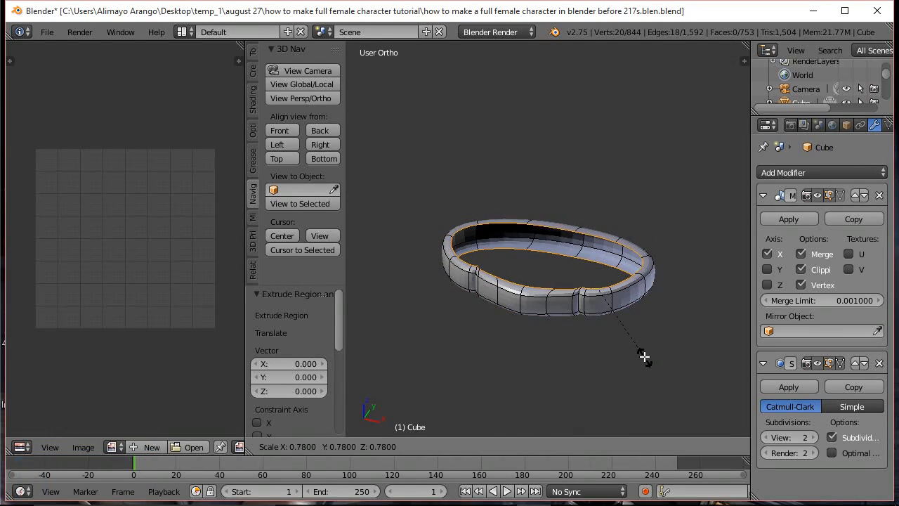
{"action": "left_click", "coordinate": [643, 355]}
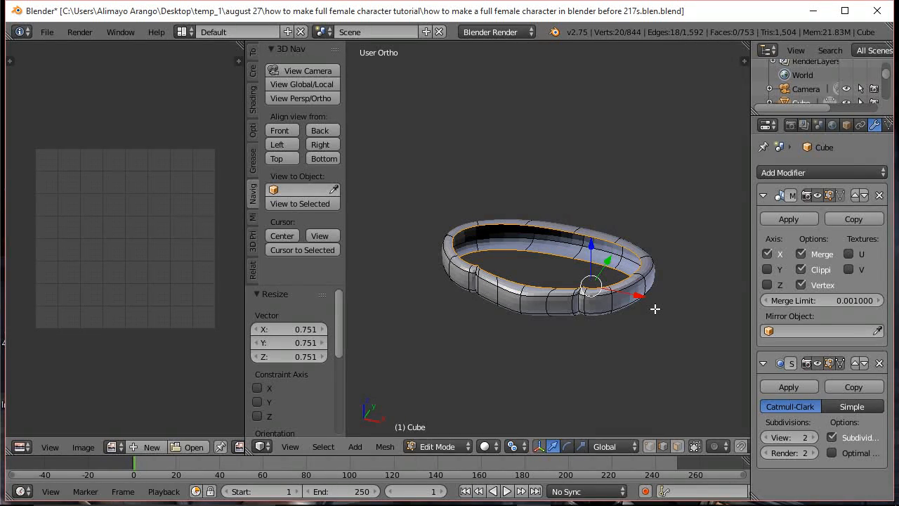
{"action": "scroll", "coordinate": [607, 330], "scroll_direction": "up", "scroll_amount": 3}
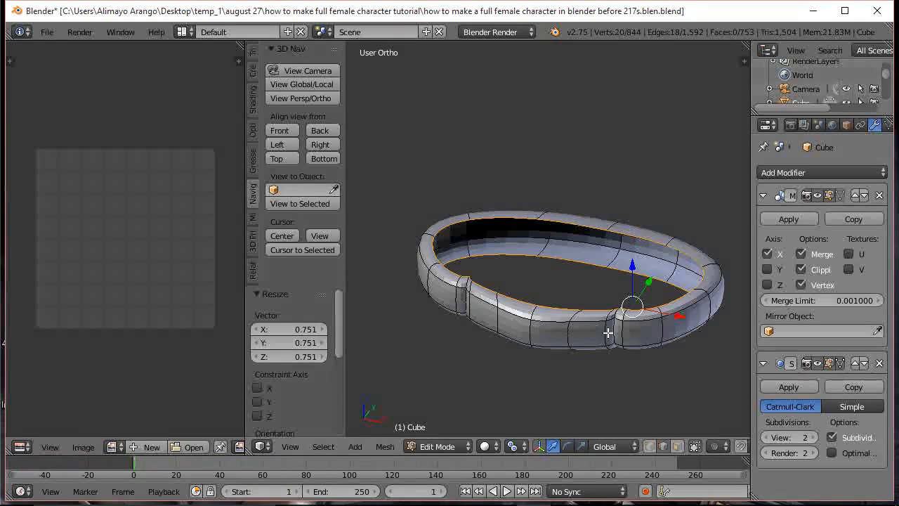
Save under the incremented name ending in 218s and bevel the belt's upper outer edge loop by about 0.004 with 2 segments and profile 1.
{"action": "key", "text": "a"}
{"action": "left_click", "coordinate": [515, 313]}
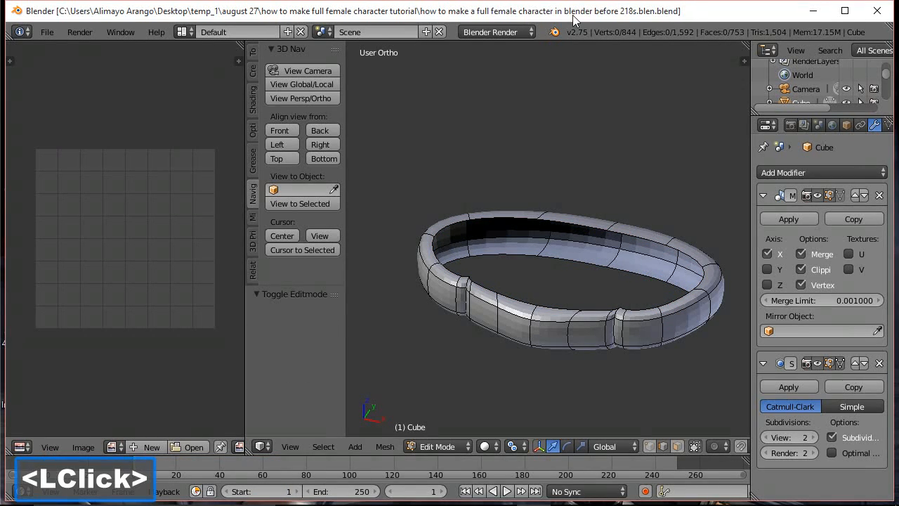
{"action": "left_click", "coordinate": [554, 320], "text": "alt"}
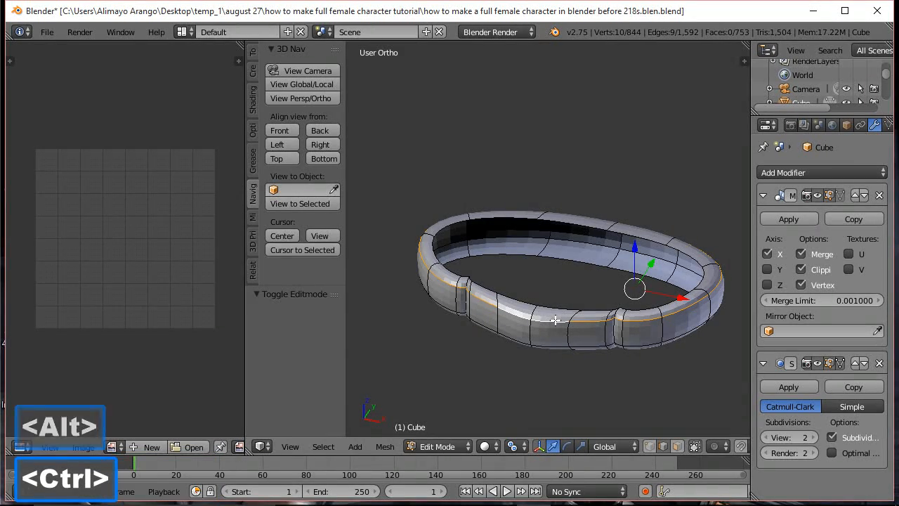
{"action": "key", "text": "ctrl+b"}
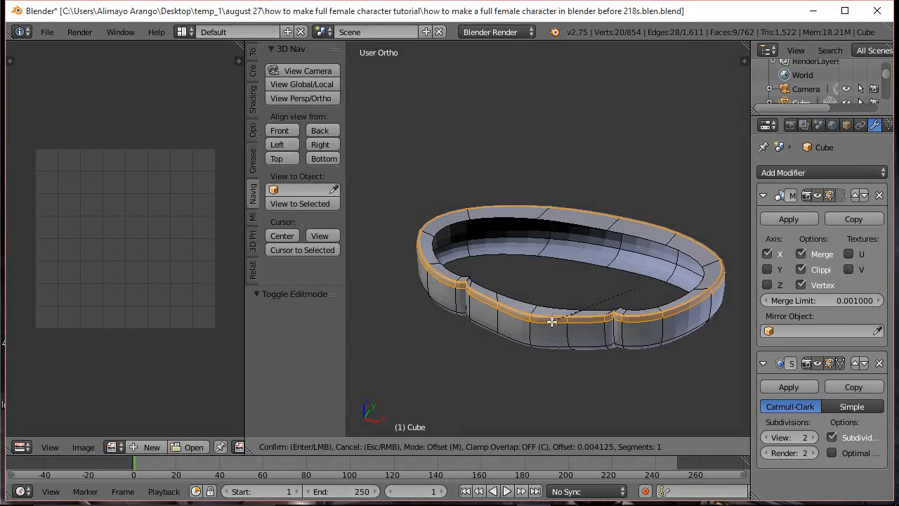
{"action": "left_click", "coordinate": [552, 322]}
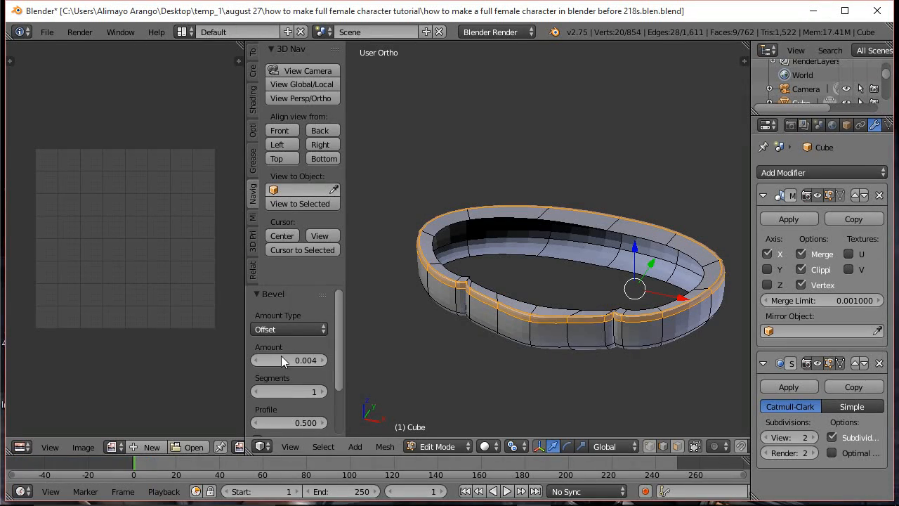
{"action": "left_click", "coordinate": [322, 392]}
{"action": "left_click", "coordinate": [305, 422]}
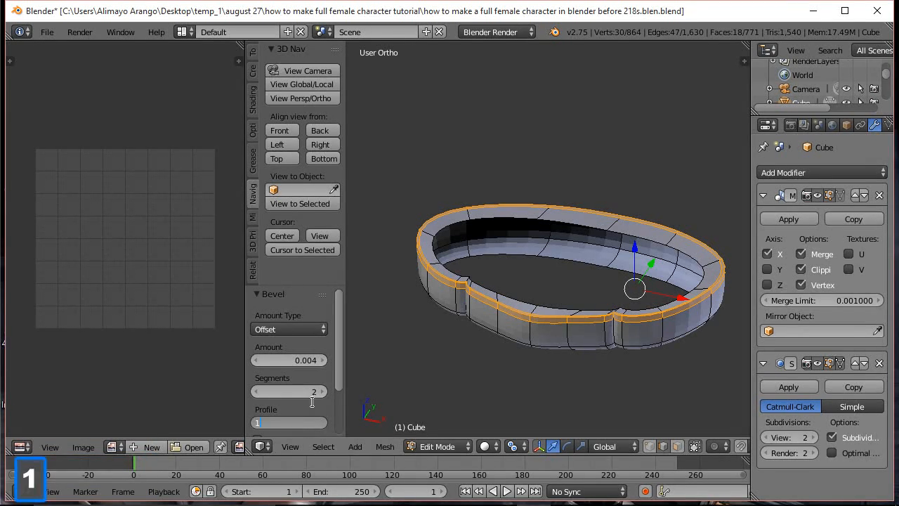
{"action": "left_click", "coordinate": [394, 383]}
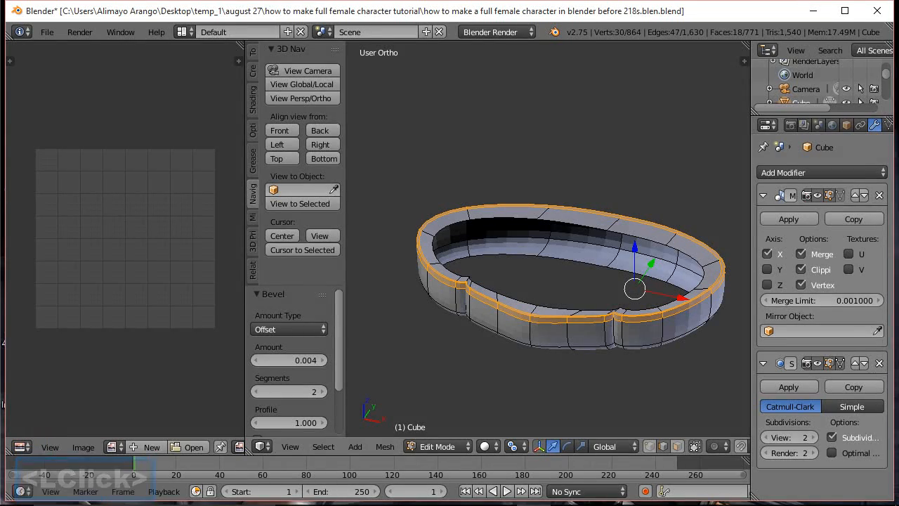
Bevel the belt's lower outer edge loop by about 0.007 with 2 segments, then save under the incremented name ending in 219s.
{"action": "left_click", "coordinate": [553, 345], "text": "alt"}
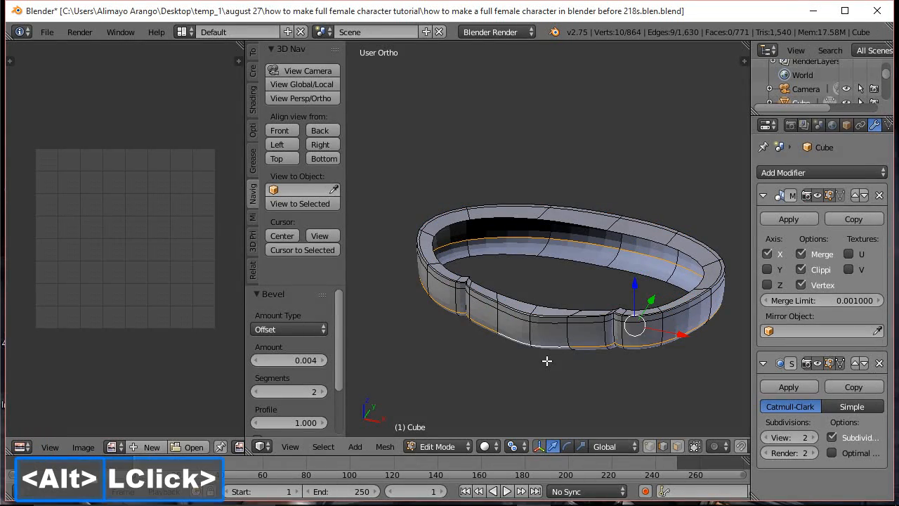
{"action": "key", "text": "ctrl+b"}
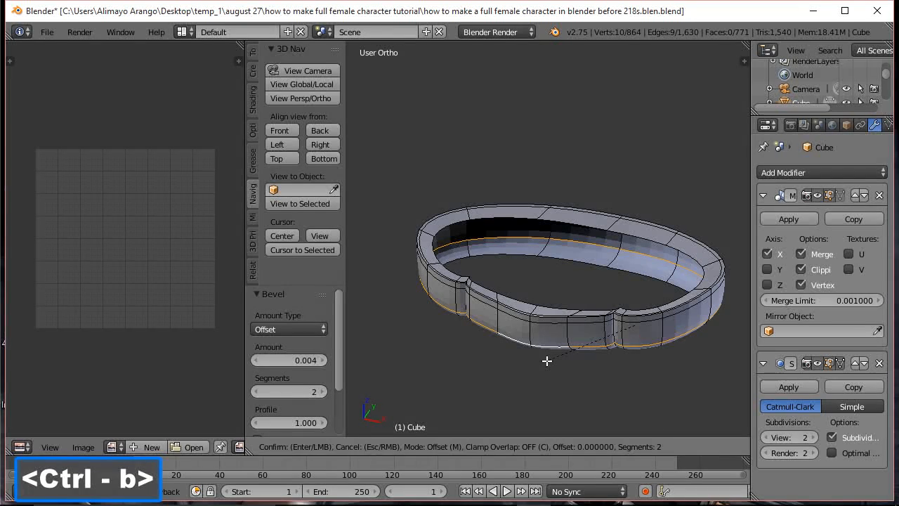
{"action": "left_click", "coordinate": [544, 364]}
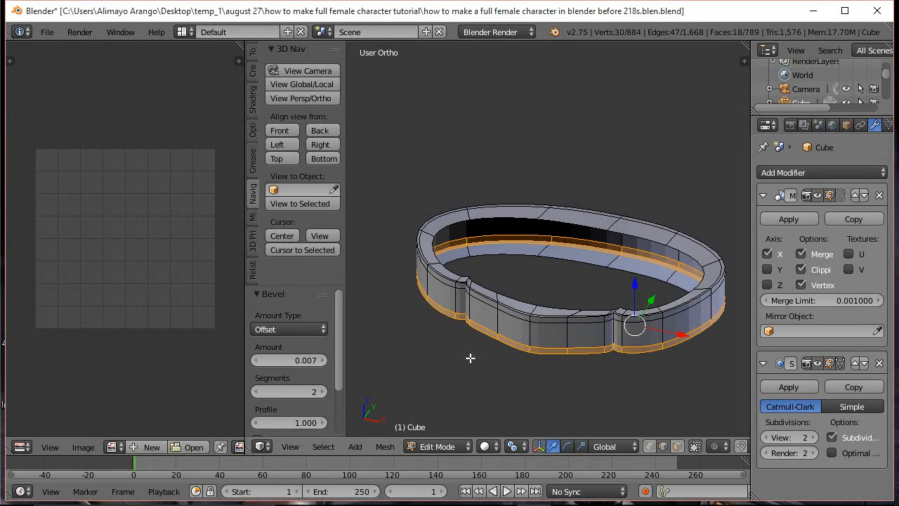
{"action": "key", "text": "a"}
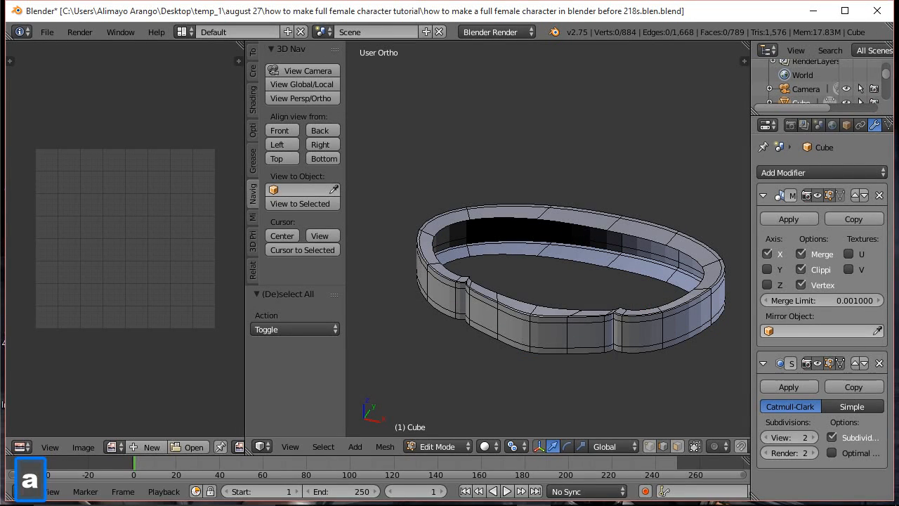
{"action": "left_click", "coordinate": [605, 263]}
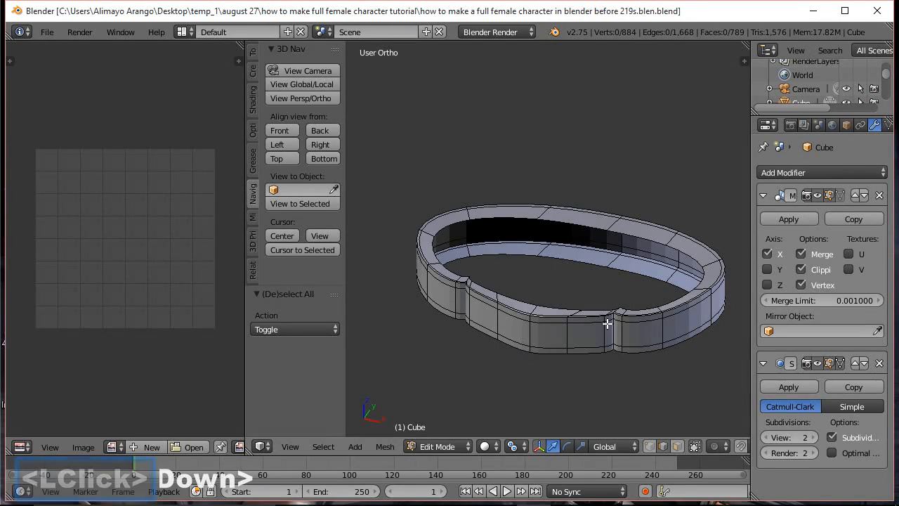
Select the entire linked belt geometry and apply Shade Smooth to it.
{"action": "key", "text": "l"}
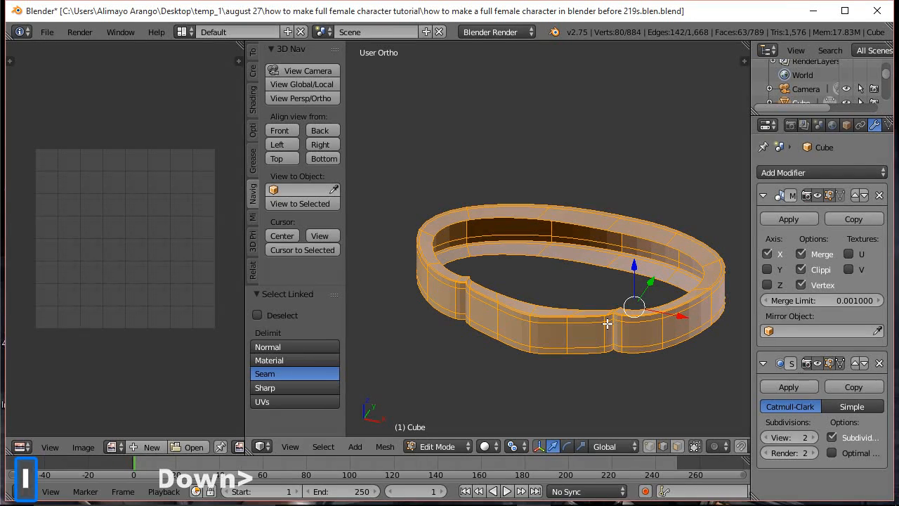
{"action": "key", "text": "z"}
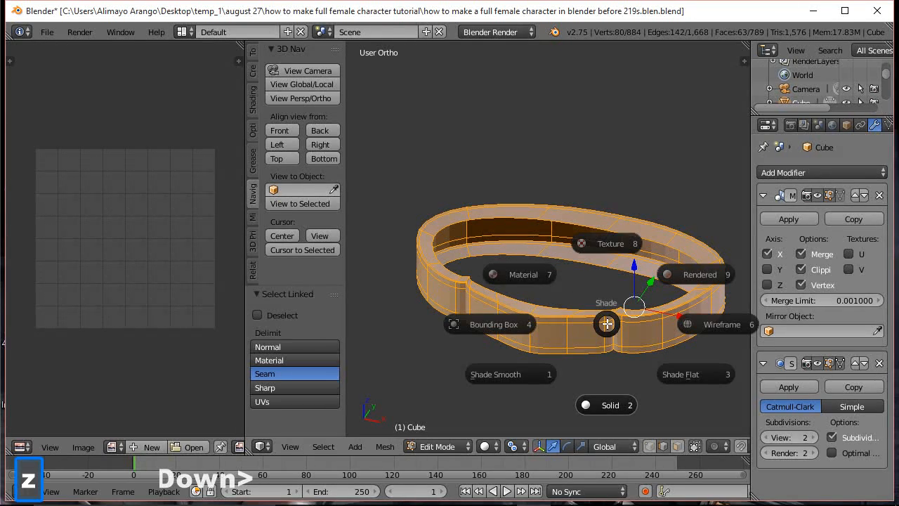
{"action": "left_click", "coordinate": [521, 377]}
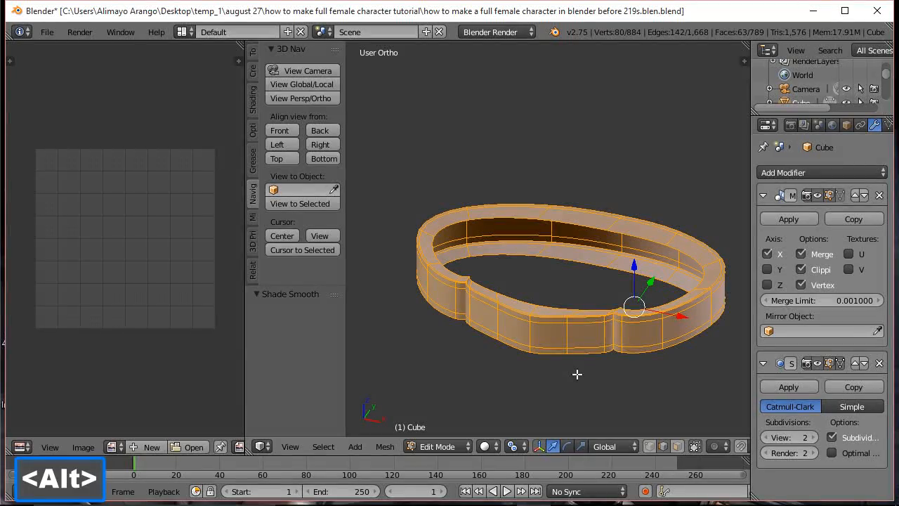
Reveal the hidden character mesh, deselect everything and save under the incremented name ending in 220s.
{"action": "key", "text": "alt+h"}
{"action": "scroll", "coordinate": [585, 332], "scroll_direction": "down", "scroll_amount": 5}
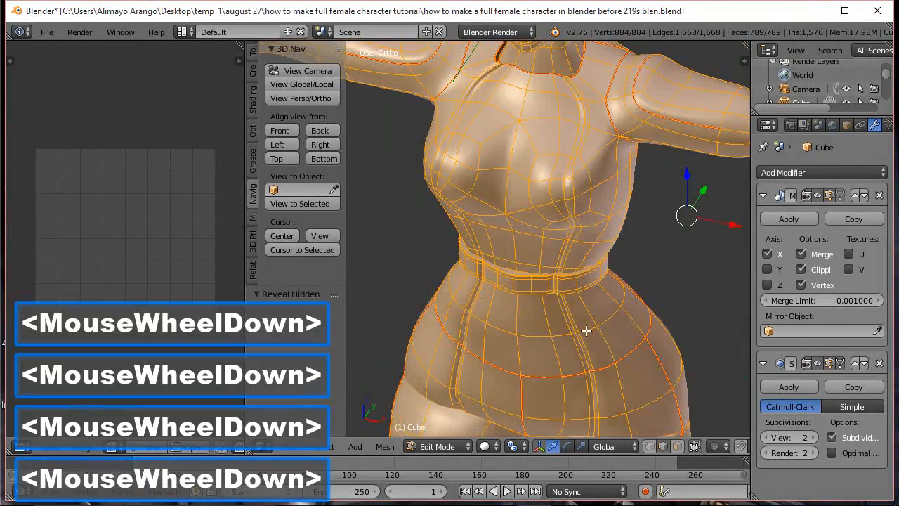
{"action": "key", "text": "a"}
{"action": "middle_click_drag", "start_coordinate": [575, 360], "coordinate": [595, 344]}
{"action": "scroll", "coordinate": [592, 345], "scroll_direction": "down", "scroll_amount": 4}
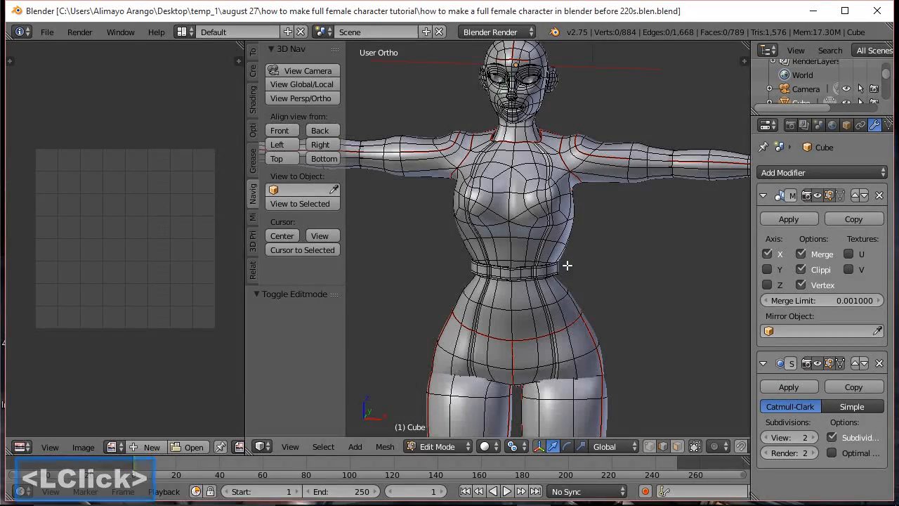
Select the garment's lower hem edge loop above the thighs and scale it outward by about 1.077.
{"action": "scroll", "coordinate": [567, 265], "scroll_direction": "up", "scroll_amount": 2}
{"action": "middle_click_drag", "start_coordinate": [561, 279], "coordinate": [524, 194], "text": "shift"}
{"action": "scroll", "coordinate": [523, 195], "scroll_direction": "up", "scroll_amount": 3}
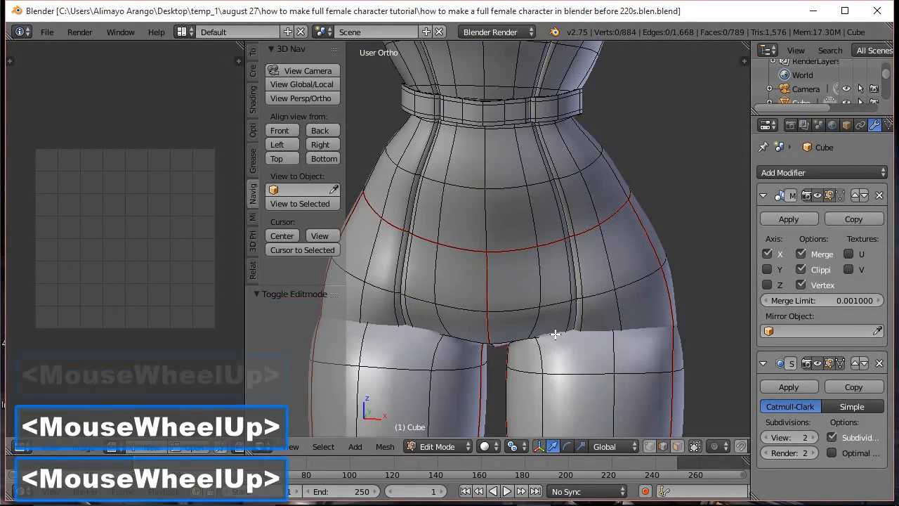
{"action": "left_click", "coordinate": [505, 341], "text": "alt"}
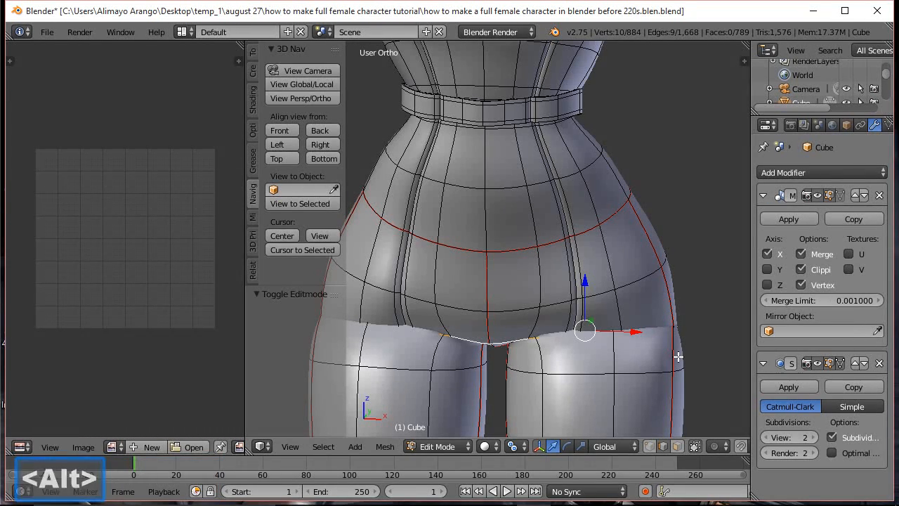
{"action": "key", "text": "s"}
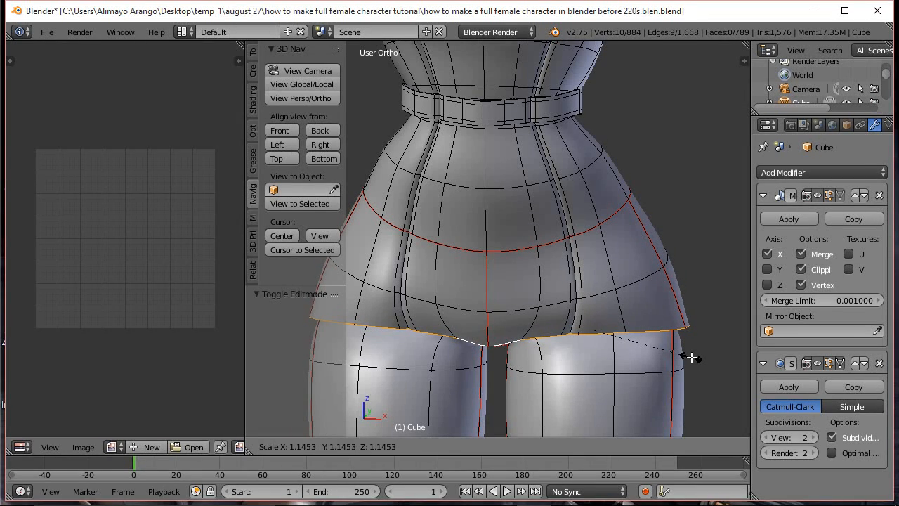
{"action": "left_click", "coordinate": [684, 357]}
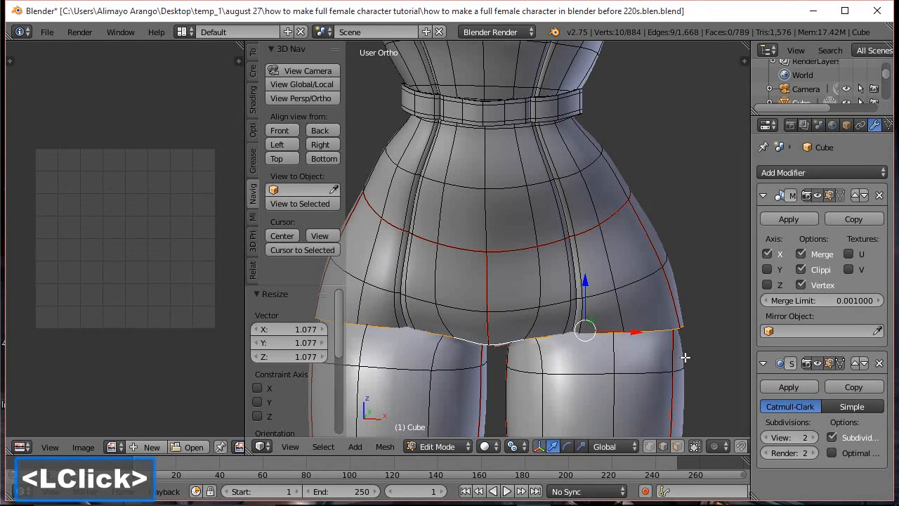
Scale the hem loop by about 1.239 along the global Y axis, then uniformly by about 1.078.
{"action": "key", "text": "s"}
{"action": "key", "text": "y"}
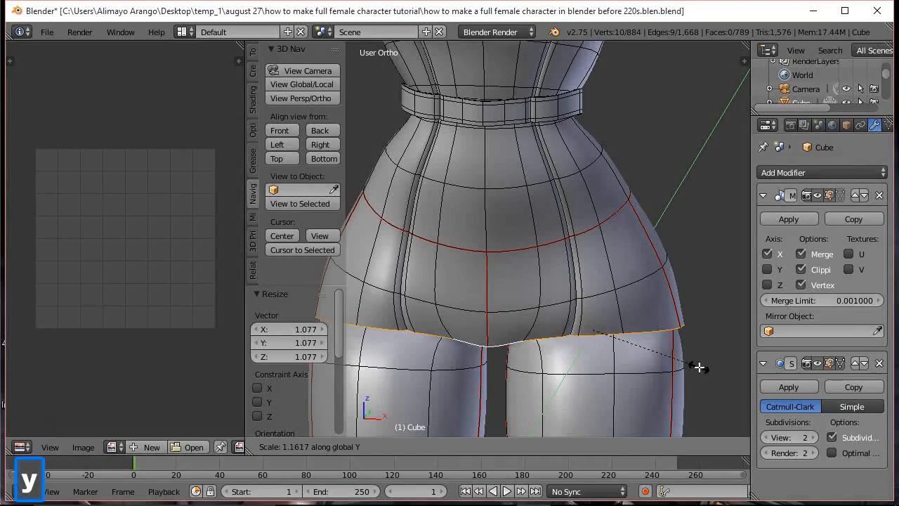
{"action": "left_click", "coordinate": [696, 351]}
{"action": "middle_click_drag", "start_coordinate": [692, 345], "coordinate": [617, 285]}
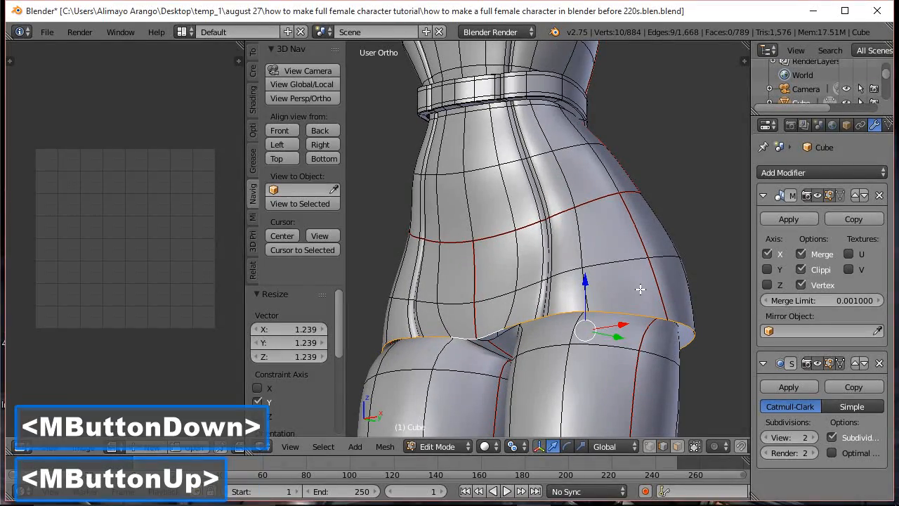
{"action": "key", "text": "s"}
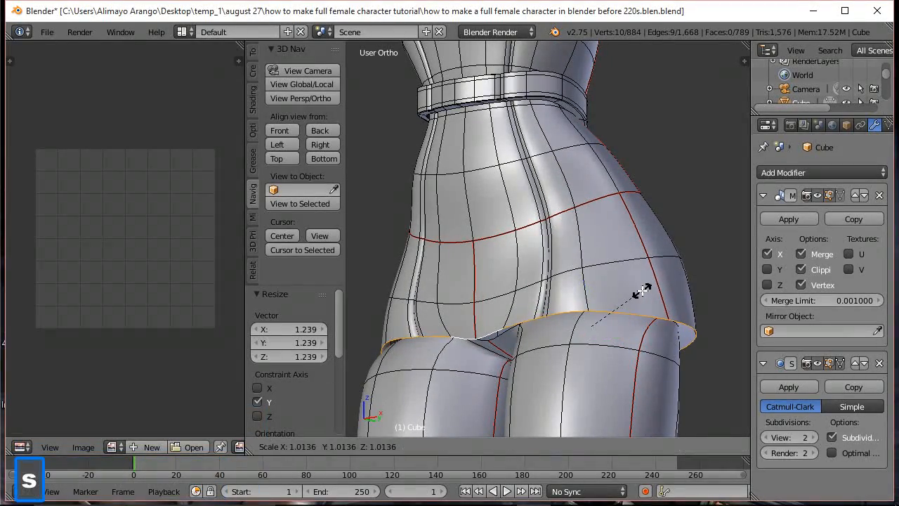
{"action": "left_click", "coordinate": [648, 295]}
Extrude the hem loop in place and scale the new edge loop inward toward the thighs.
{"action": "middle_click_drag", "start_coordinate": [660, 270], "coordinate": [618, 270]}
{"action": "key", "text": "e"}
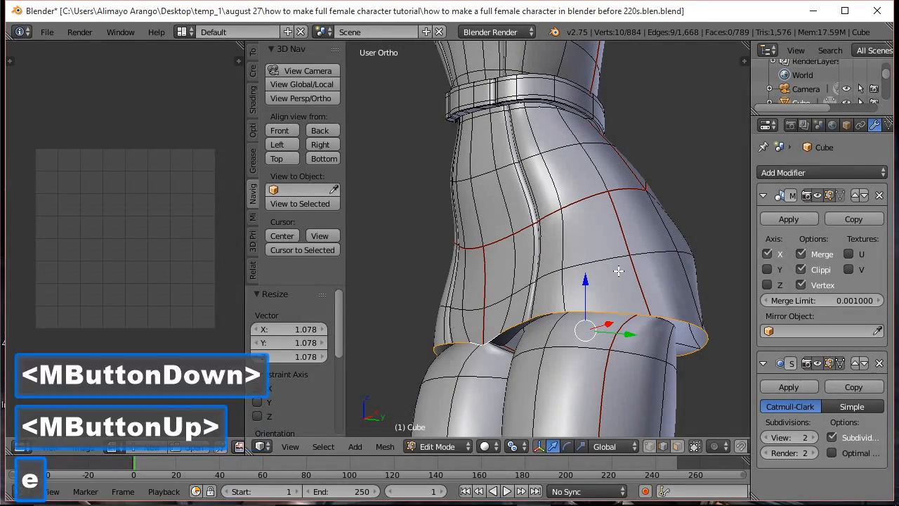
{"action": "left_click", "coordinate": [618, 270]}
{"action": "key", "text": "s"}
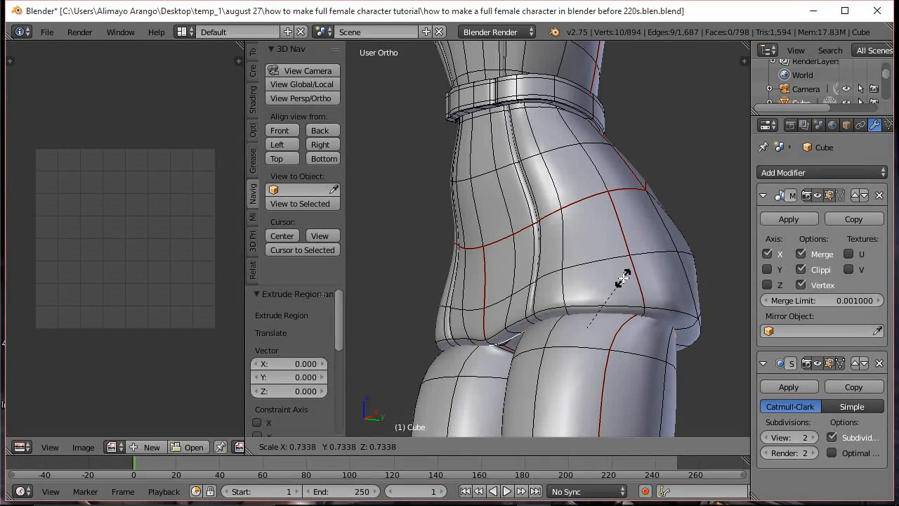
{"action": "left_click", "coordinate": [620, 279]}
Lower the extruded hem loop slightly along Z and save under the incremented name ending in 221s.
{"action": "middle_click_drag", "start_coordinate": [620, 279], "coordinate": [678, 310]}
{"action": "left_click", "coordinate": [584, 278]}
{"action": "left_click_drag", "start_coordinate": [583, 279], "coordinate": [584, 286]}
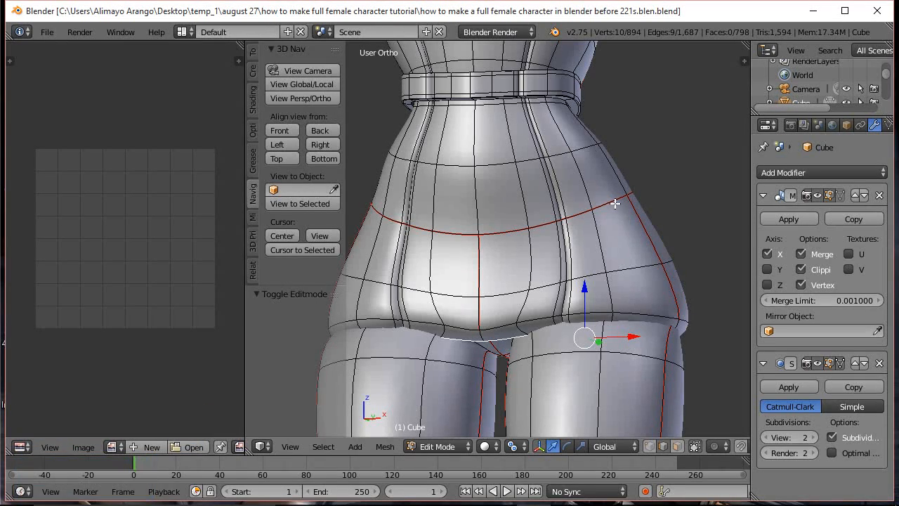
Add 4 evenly spaced, unslid loop cuts around the narrow section of the leggings just above the flared cuff.
{"action": "scroll", "coordinate": [599, 219], "scroll_direction": "down", "scroll_amount": 2}
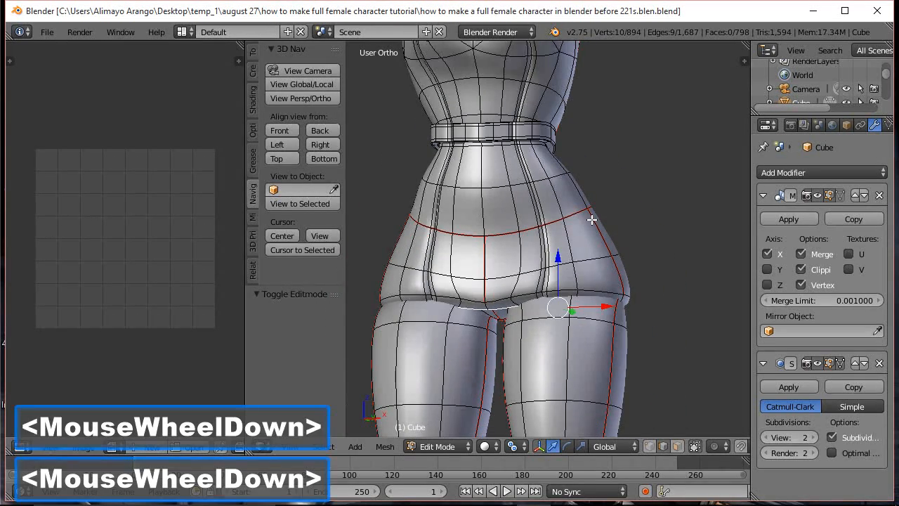
{"action": "middle_click_drag", "start_coordinate": [595, 260], "coordinate": [614, 204], "text": "shift"}
{"action": "scroll", "coordinate": [592, 239], "scroll_direction": "down", "scroll_amount": 2}
{"action": "middle_click_drag", "start_coordinate": [592, 239], "coordinate": [566, 261]}
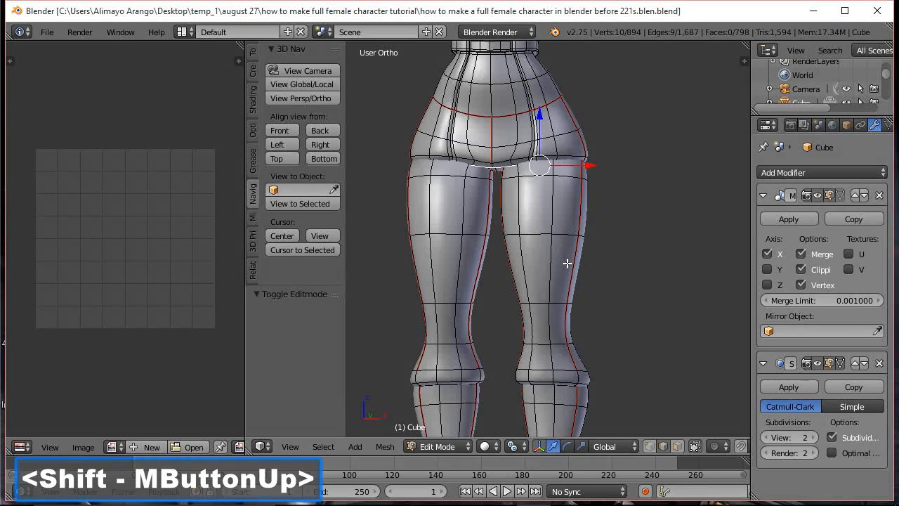
{"action": "scroll", "coordinate": [570, 284], "scroll_direction": "up", "scroll_amount": 1}
{"action": "middle_click_drag", "start_coordinate": [573, 315], "coordinate": [572, 240], "text": "shift"}
{"action": "scroll", "coordinate": [572, 240], "scroll_direction": "up", "scroll_amount": 1}
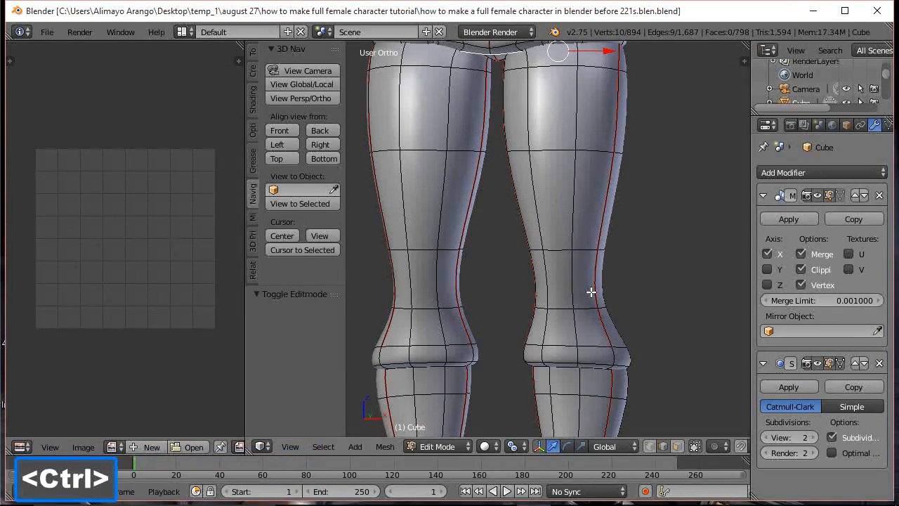
{"action": "key", "text": "ctrl+r"}
{"action": "scroll", "coordinate": [591, 291], "scroll_direction": "up", "scroll_amount": 3}
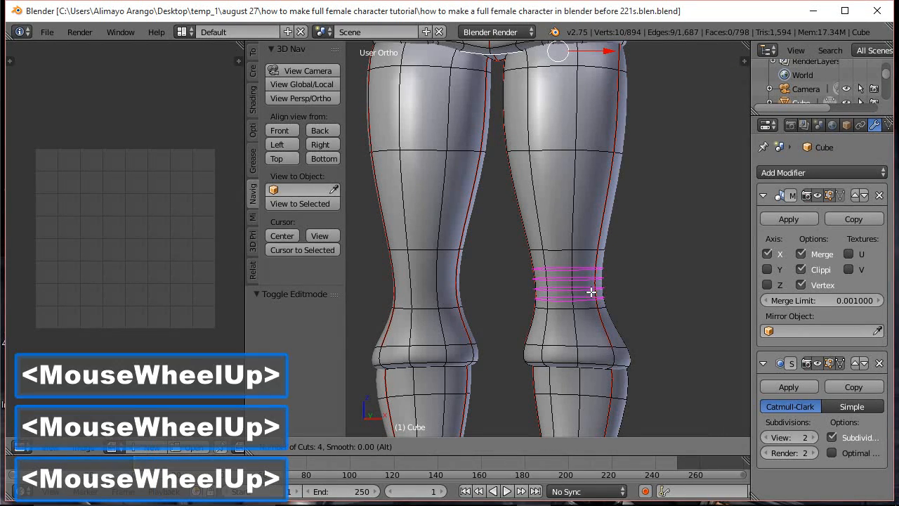
{"action": "left_click", "coordinate": [592, 292]}
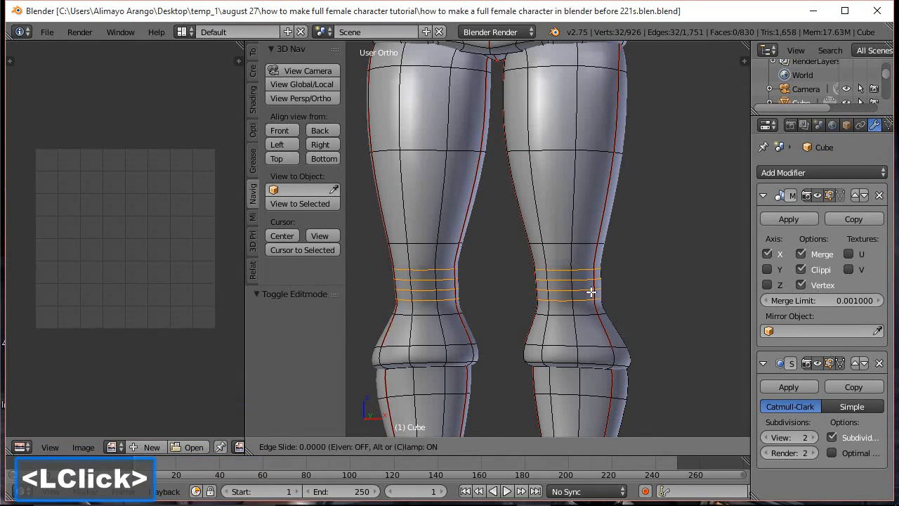
{"action": "left_click", "coordinate": [592, 292]}
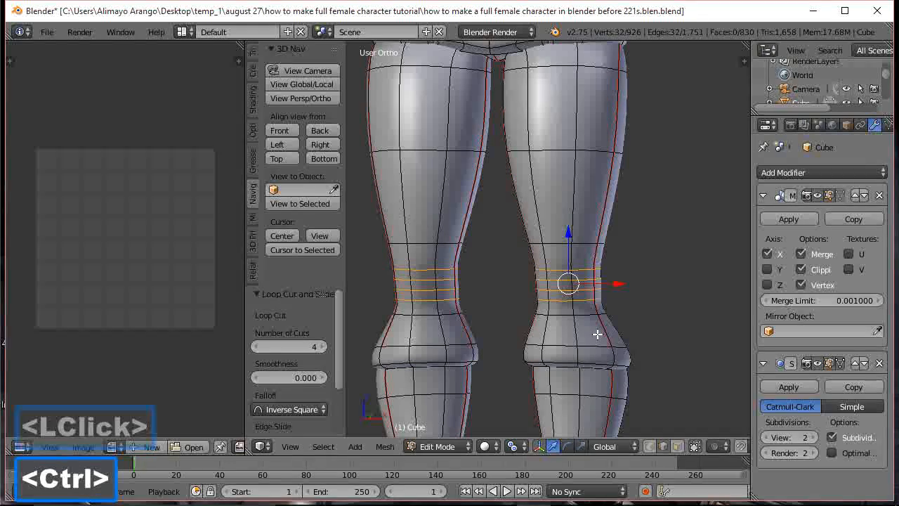
Add 3 horizontal loop cuts around the flared section of the leggings directly above the cuff.
{"action": "key", "text": "ctrl+r"}
{"action": "scroll", "coordinate": [597, 335], "scroll_direction": "up", "scroll_amount": 3}
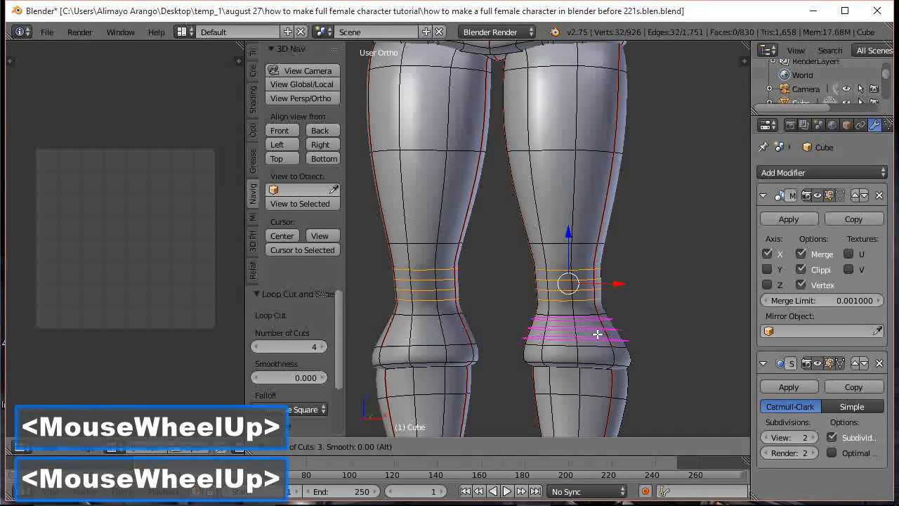
{"action": "left_click", "coordinate": [597, 334]}
{"action": "left_click", "coordinate": [598, 336]}
{"action": "middle_click_drag", "start_coordinate": [598, 338], "coordinate": [604, 288]}
{"action": "scroll", "coordinate": [589, 277], "scroll_direction": "up", "scroll_amount": 2}
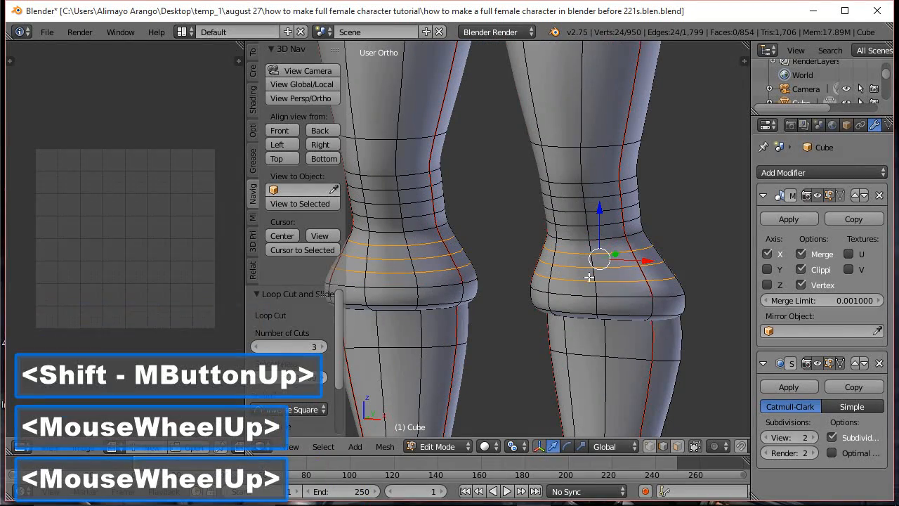
Lower the inner front edges of the flared section above the cuff along Z and raise one of its outer edges.
{"action": "left_click", "coordinate": [579, 281]}
{"action": "left_click_drag", "start_coordinate": [571, 240], "coordinate": [573, 257]}
{"action": "left_click", "coordinate": [584, 268]}
{"action": "left_click_drag", "start_coordinate": [571, 223], "coordinate": [653, 292]}
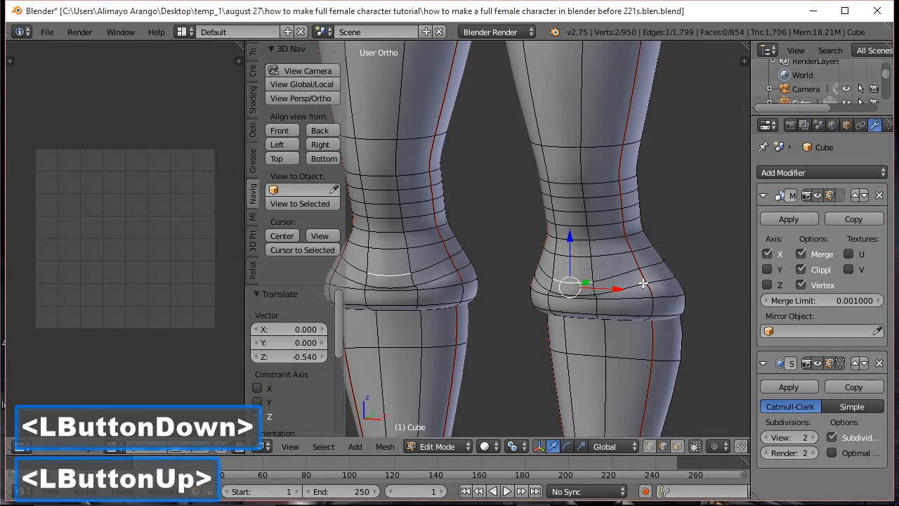
{"action": "left_click", "coordinate": [642, 284]}
{"action": "left_click", "coordinate": [655, 279]}
{"action": "left_click_drag", "start_coordinate": [668, 256], "coordinate": [665, 235]}
Pull further front edges above the cuff down along Z, the last by about 0.871, to deepen the fold.
{"action": "left_click", "coordinate": [614, 253]}
{"action": "left_click_drag", "start_coordinate": [614, 206], "coordinate": [586, 255]}
{"action": "left_click", "coordinate": [585, 236], "text": "shift"}
{"action": "left_click_drag", "start_coordinate": [591, 217], "coordinate": [591, 228]}
{"action": "middle_click_drag", "start_coordinate": [664, 282], "coordinate": [606, 291]}
{"action": "left_click_drag", "start_coordinate": [629, 268], "coordinate": [636, 263]}
{"action": "middle_click_drag", "start_coordinate": [592, 263], "coordinate": [612, 243]}
{"action": "left_click", "coordinate": [616, 240]}
{"action": "left_click_drag", "start_coordinate": [618, 191], "coordinate": [564, 241]}
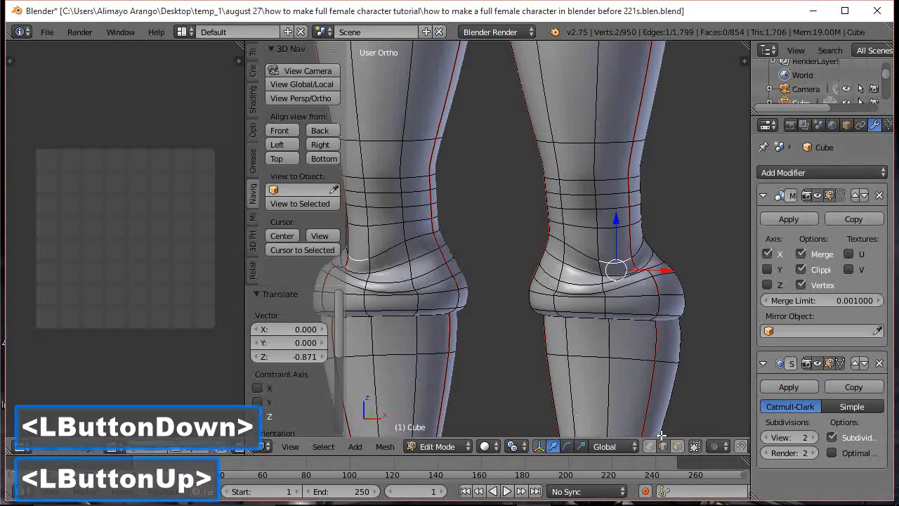
Lower the inner front vertices above the cuff along Z, moving them by about 0.5 each time.
{"action": "left_click", "coordinate": [580, 261]}
{"action": "left_click", "coordinate": [568, 245]}
{"action": "left_click_drag", "start_coordinate": [561, 196], "coordinate": [555, 211]}
{"action": "left_click", "coordinate": [570, 268]}
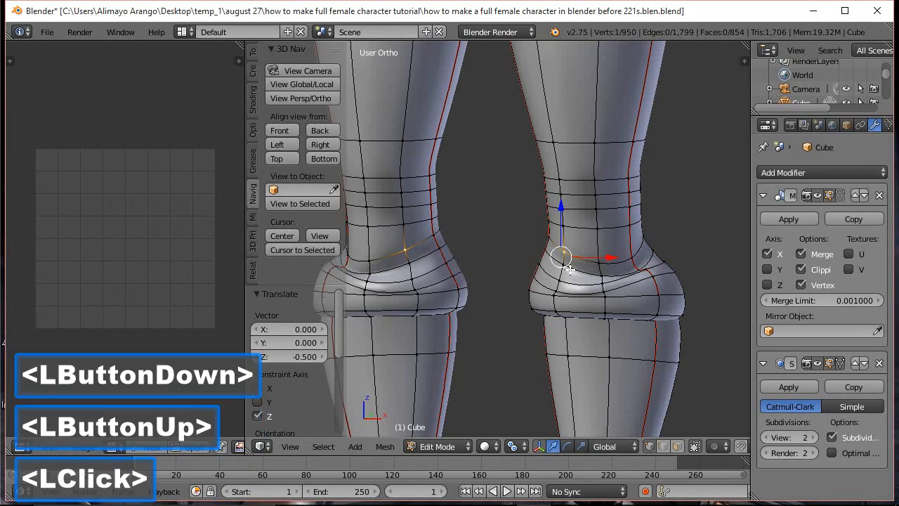
{"action": "left_click", "coordinate": [569, 269]}
{"action": "left_click", "coordinate": [432, 258], "text": "alt"}
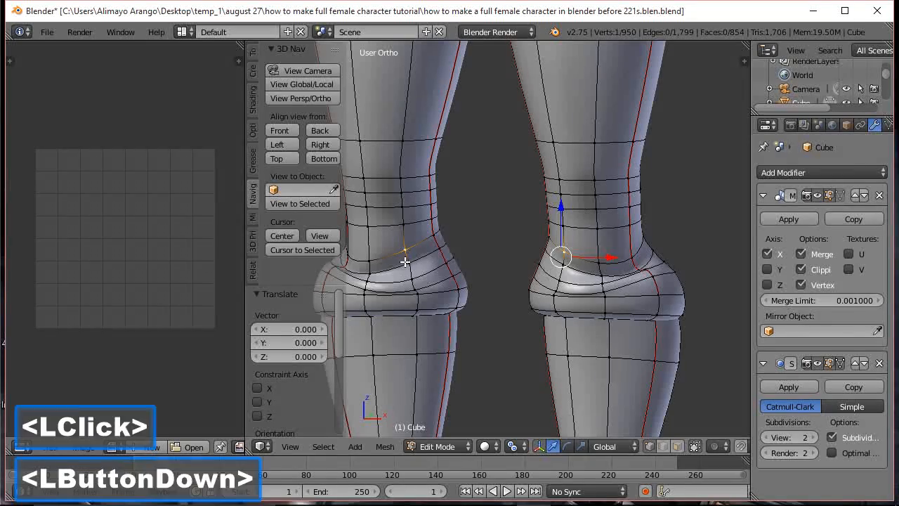
{"action": "left_click_drag", "start_coordinate": [561, 212], "coordinate": [576, 227]}
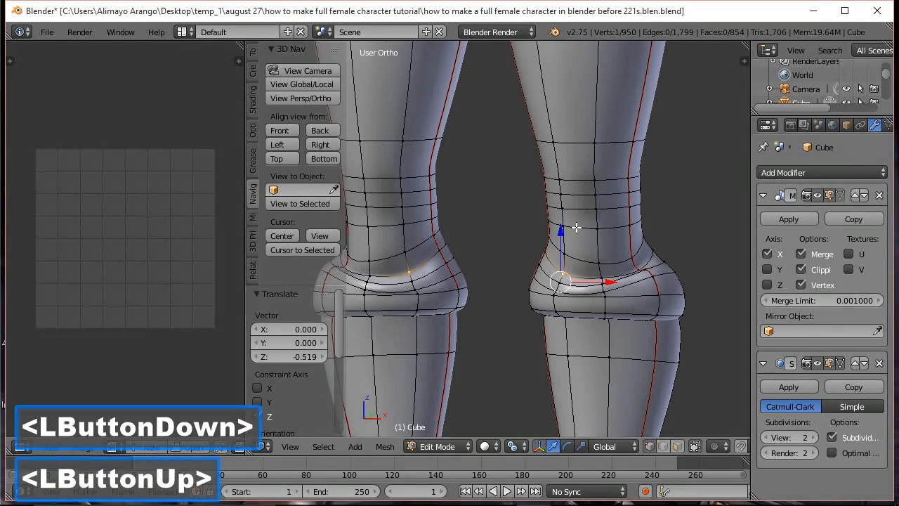
Examine the smoothed folds from the front and side in Object Mode and return to Edit Mode.
{"action": "scroll", "coordinate": [637, 230], "scroll_direction": "down", "scroll_amount": 3}
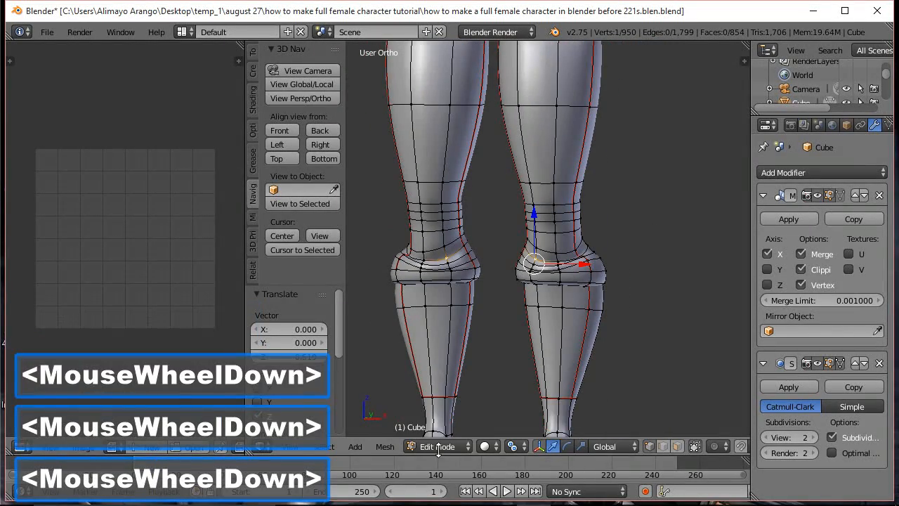
{"action": "left_click", "coordinate": [438, 450]}
{"action": "left_click", "coordinate": [453, 431]}
{"action": "middle_click_drag", "start_coordinate": [559, 356], "coordinate": [408, 394]}
{"action": "scroll", "coordinate": [581, 343], "scroll_direction": "down", "scroll_amount": 1}
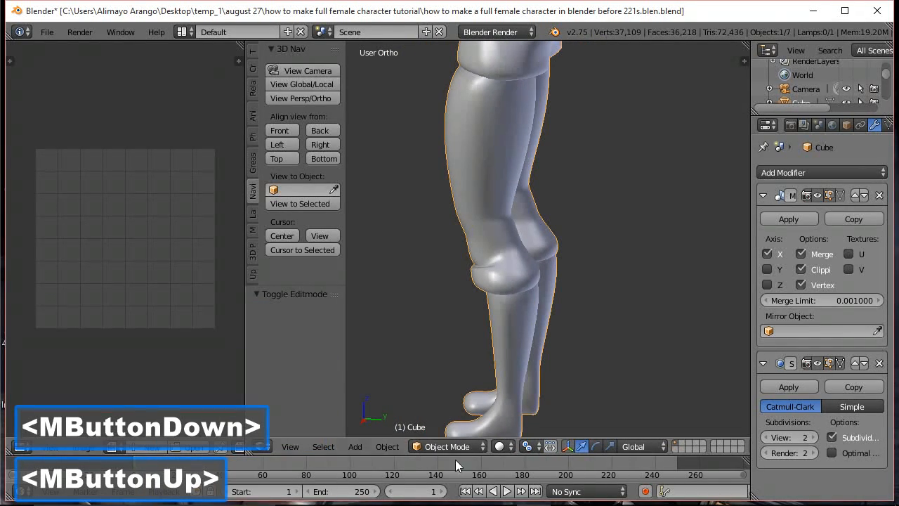
{"action": "left_click", "coordinate": [453, 446]}
{"action": "left_click", "coordinate": [443, 413]}
{"action": "scroll", "coordinate": [578, 347], "scroll_direction": "up", "scroll_amount": 1}
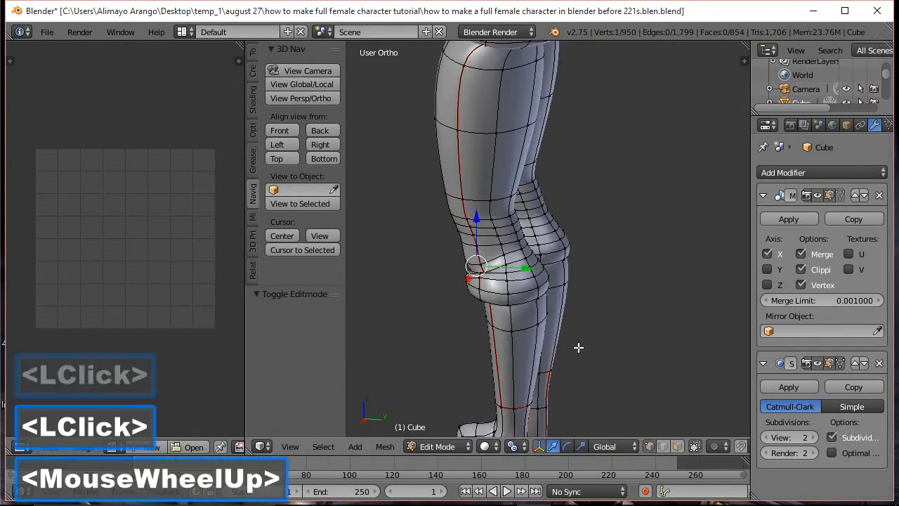
{"action": "scroll", "coordinate": [578, 347], "scroll_direction": "up", "scroll_amount": 2}
With edge selection, move successive edges at the back of the leg above the cuff along Z to form sagging folds.
{"action": "middle_click_drag", "start_coordinate": [602, 311], "coordinate": [516, 281]}
{"action": "left_click", "coordinate": [513, 274]}
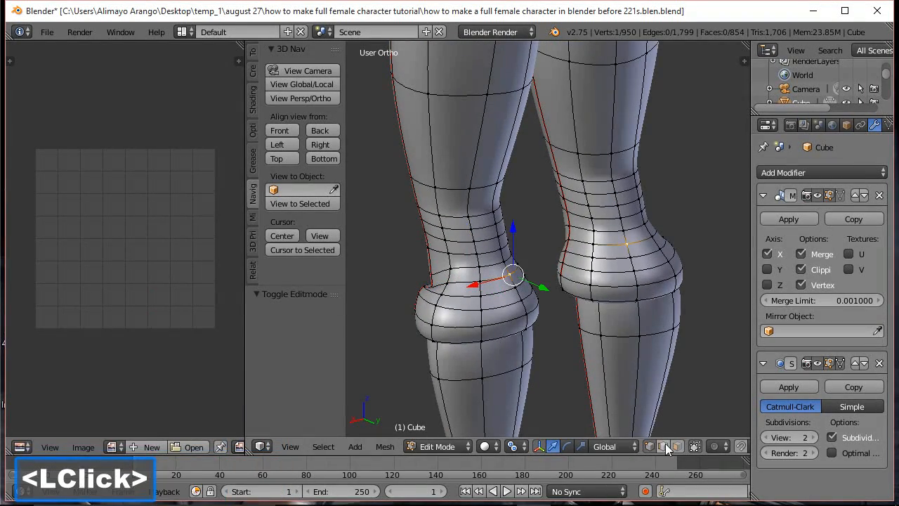
{"action": "left_click", "coordinate": [496, 279]}
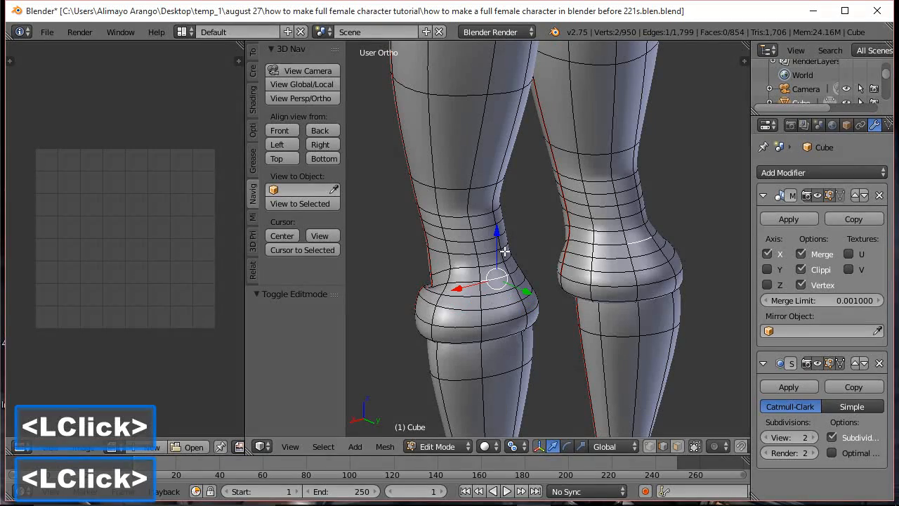
{"action": "left_click_drag", "start_coordinate": [499, 230], "coordinate": [468, 258]}
{"action": "left_click", "coordinate": [469, 224]}
{"action": "left_click_drag", "start_coordinate": [462, 216], "coordinate": [487, 257]}
{"action": "left_click_drag", "start_coordinate": [493, 220], "coordinate": [489, 238]}
{"action": "left_click", "coordinate": [485, 242]}
{"action": "left_click_drag", "start_coordinate": [491, 196], "coordinate": [506, 217]}
Lower the edge on the inner back side of the leg just above the cuff along Z.
{"action": "left_click", "coordinate": [509, 256]}
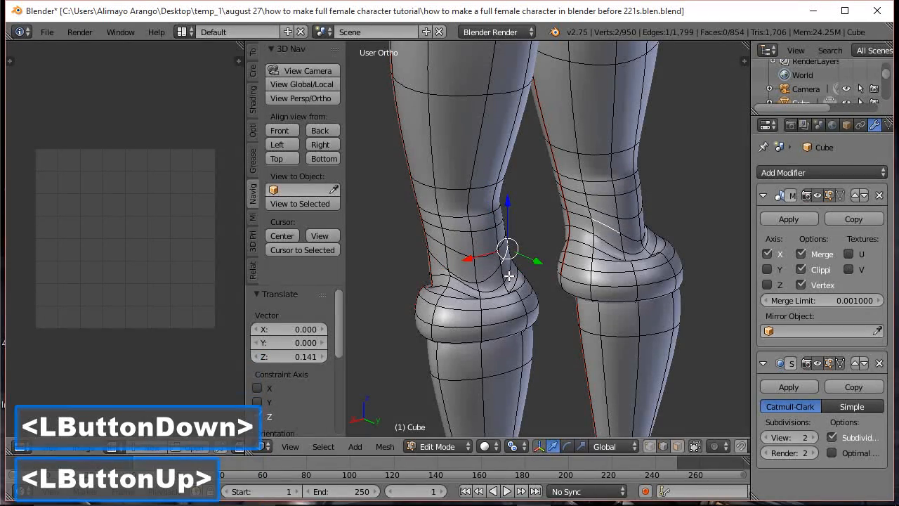
{"action": "left_click", "coordinate": [499, 283]}
{"action": "middle_click_drag", "start_coordinate": [539, 280], "coordinate": [423, 307]}
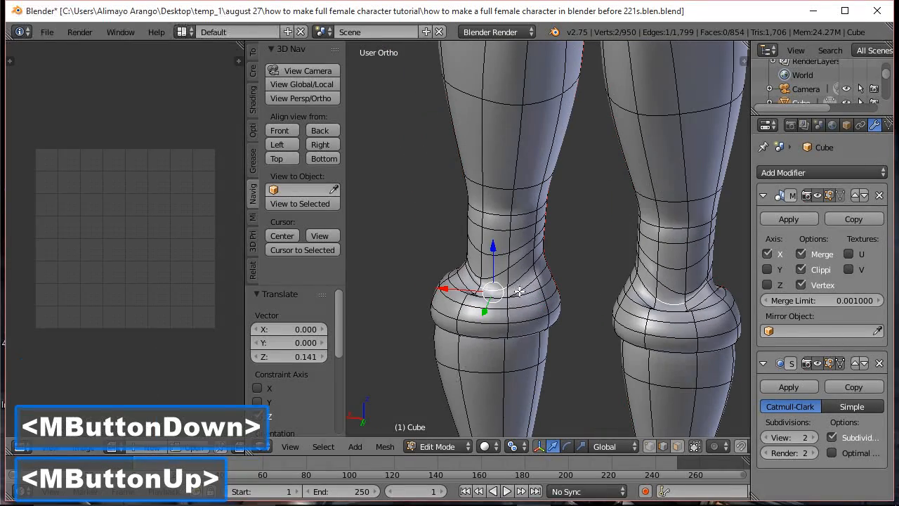
{"action": "left_click", "coordinate": [543, 272]}
{"action": "left_click_drag", "start_coordinate": [545, 237], "coordinate": [545, 257]}
Raise a back edge above the cuff by about 1.068 along Z and adjust the edge beneath it to form a crease.
{"action": "left_click", "coordinate": [442, 448]}
{"action": "left_click", "coordinate": [447, 431]}
{"action": "scroll", "coordinate": [500, 358], "scroll_direction": "down", "scroll_amount": 2}
{"action": "middle_click_drag", "start_coordinate": [500, 354], "coordinate": [543, 318]}
{"action": "left_click", "coordinate": [450, 447]}
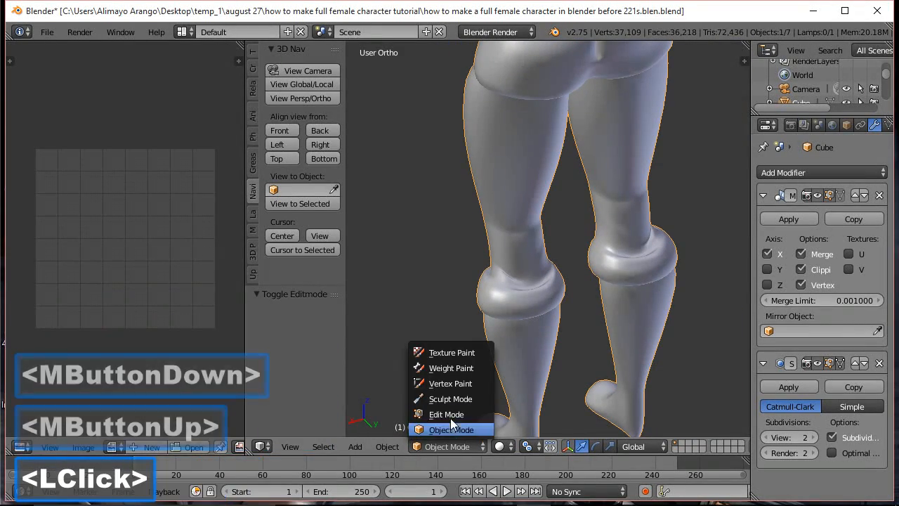
{"action": "left_click", "coordinate": [447, 413]}
{"action": "scroll", "coordinate": [569, 317], "scroll_direction": "up", "scroll_amount": 2}
{"action": "left_click", "coordinate": [547, 301]}
{"action": "left_click_drag", "start_coordinate": [546, 267], "coordinate": [540, 239]}
{"action": "double_click", "coordinate": [542, 260]}
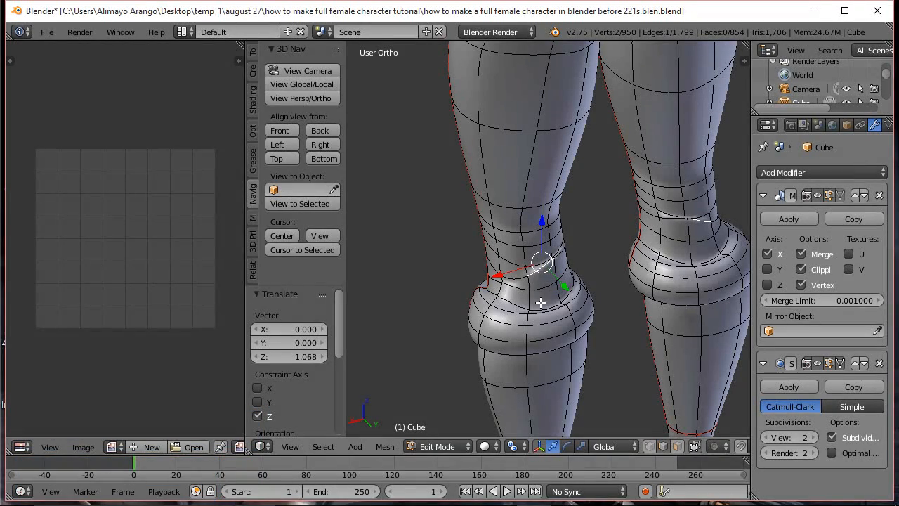
{"action": "left_click", "coordinate": [541, 303]}
{"action": "mouse_move", "coordinate": [545, 284]}
{"action": "left_mouse_down"}
{"action": "mouse_move", "coordinate": [537, 270]}
{"action": "mouse_move", "coordinate": [538, 284]}
{"action": "left_mouse_up"}
{"action": "left_click_drag", "start_coordinate": [539, 284], "coordinate": [570, 339]}
Examine the leggings' folds from the back and front in Object Mode.
{"action": "left_click", "coordinate": [447, 445]}
{"action": "left_click", "coordinate": [450, 425]}
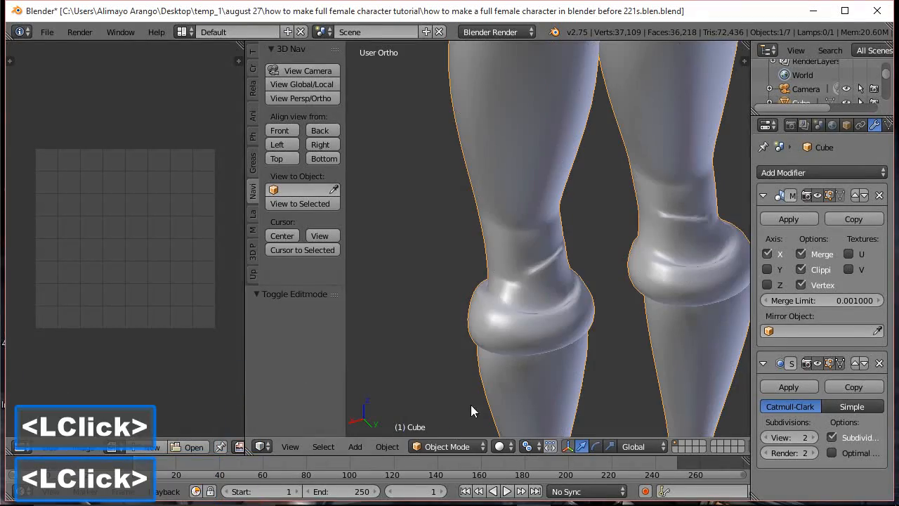
{"action": "scroll", "coordinate": [484, 336], "scroll_direction": "down", "scroll_amount": 3}
{"action": "middle_click_drag", "start_coordinate": [492, 337], "coordinate": [655, 279]}
{"action": "scroll", "coordinate": [655, 280], "scroll_direction": "down", "scroll_amount": 2}
{"action": "middle_click_drag", "start_coordinate": [655, 279], "coordinate": [628, 279]}
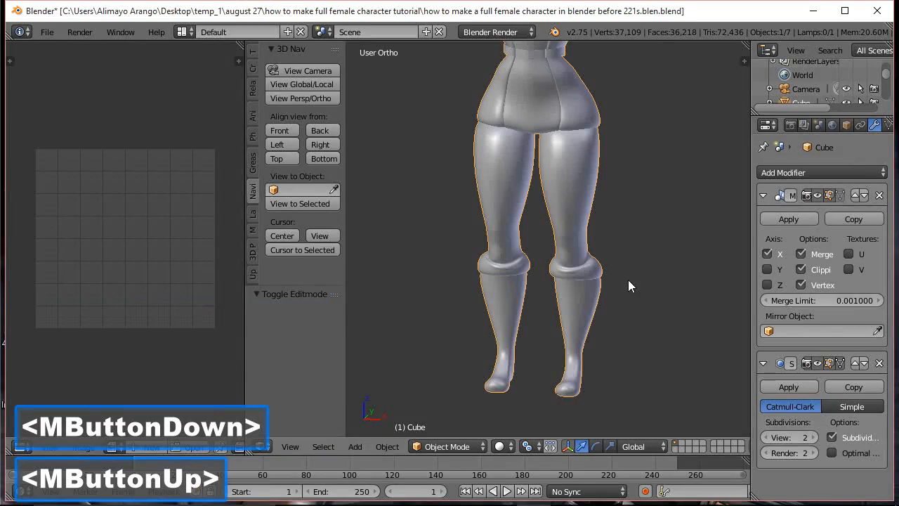
{"action": "scroll", "coordinate": [627, 279], "scroll_direction": "up", "scroll_amount": 3}
{"action": "left_click", "coordinate": [629, 263]}
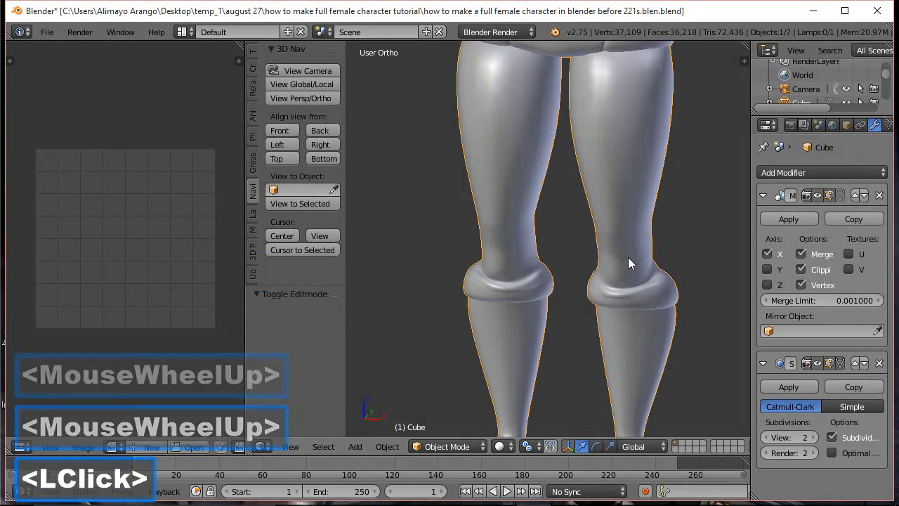
Return to Edit Mode, set the pivot point to Median Point, and save under the incremented name ending in 222s.
{"action": "left_click", "coordinate": [462, 446]}
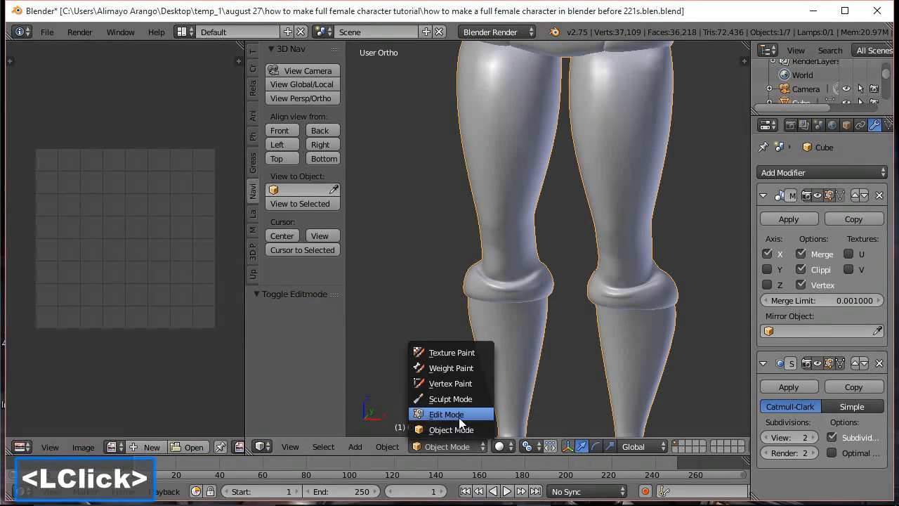
{"action": "left_click", "coordinate": [456, 413]}
{"action": "left_click", "coordinate": [517, 446]}
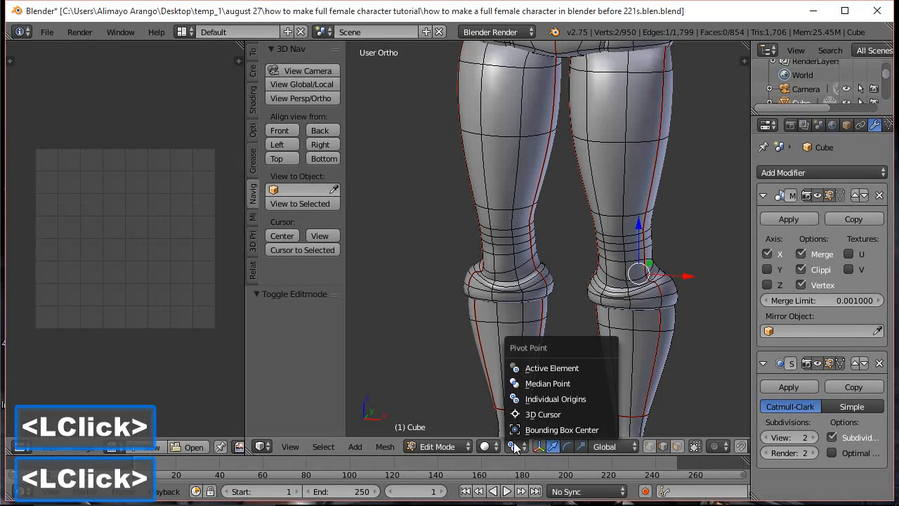
{"action": "left_click", "coordinate": [550, 384]}
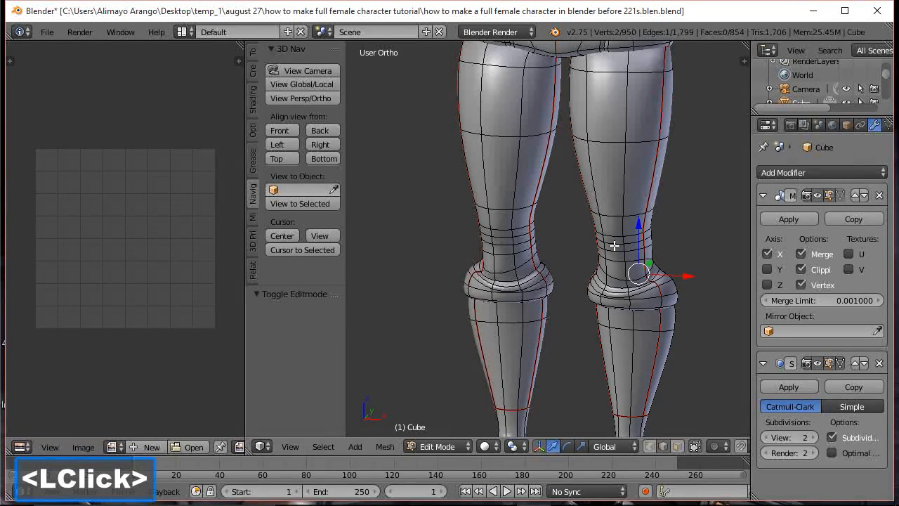
{"action": "middle_click_drag", "start_coordinate": [646, 238], "coordinate": [589, 244], "text": "shift"}
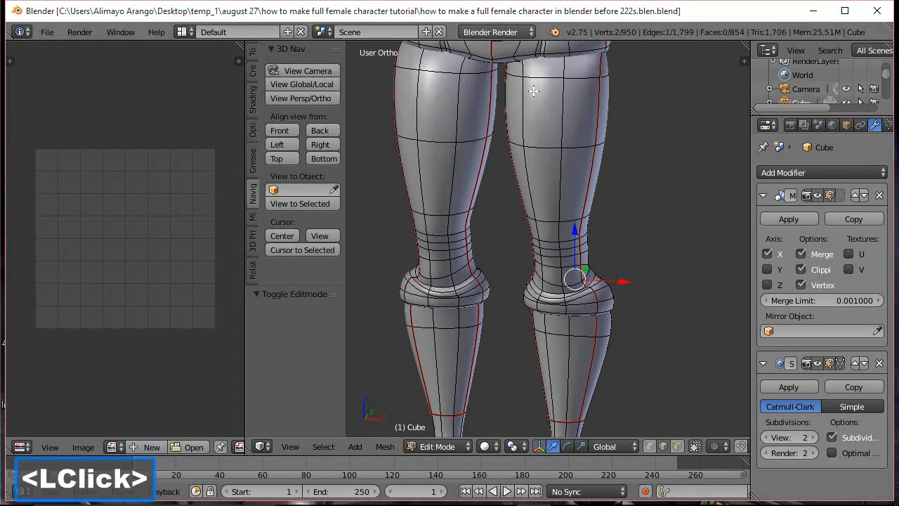
Lower the edge loop around the narrow section above the cuff by about 0.361 along Z.
{"action": "left_click", "coordinate": [551, 266], "text": "alt"}
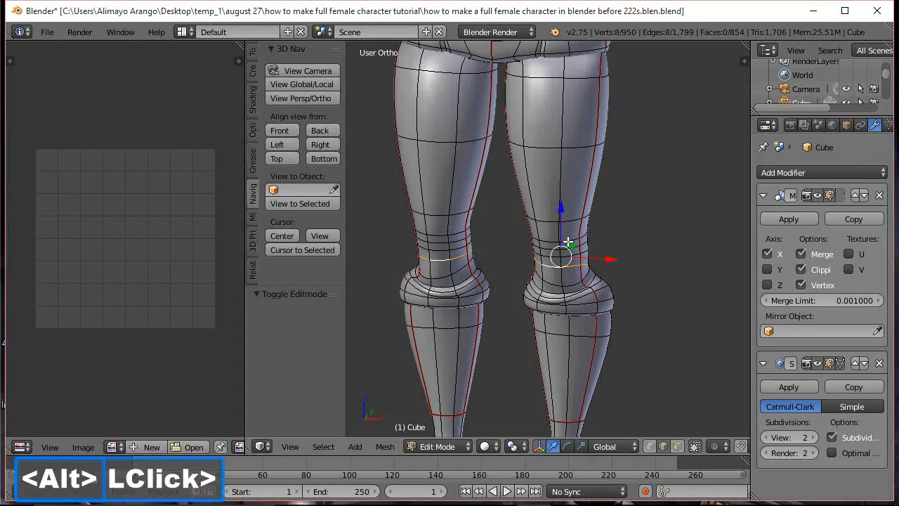
{"action": "left_click_drag", "start_coordinate": [564, 215], "coordinate": [564, 229]}
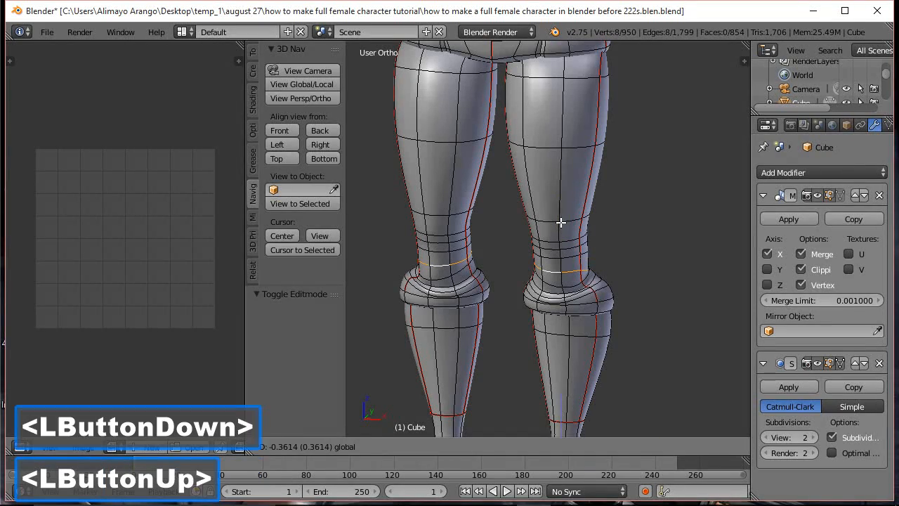
{"action": "left_click", "coordinate": [582, 269]}
{"action": "left_click", "coordinate": [572, 256]}
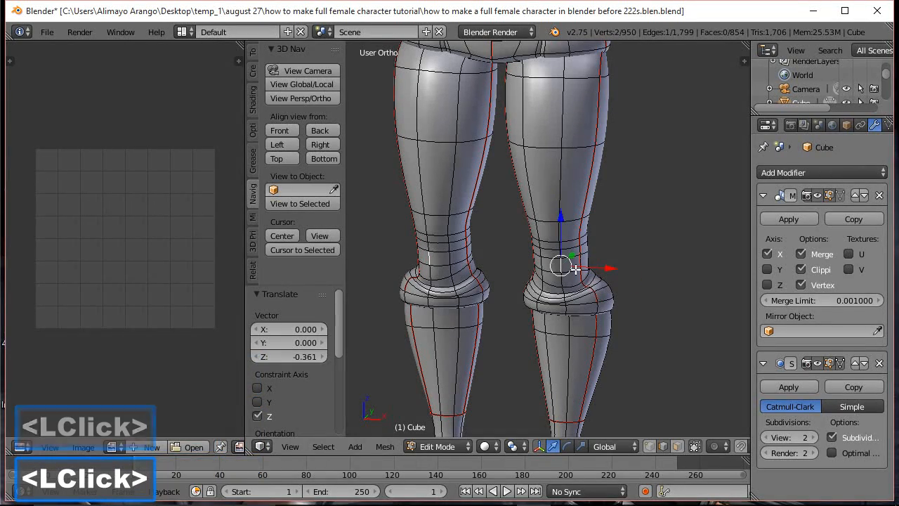
Lower individual front edges in the narrow section above the cuff along Z.
{"action": "scroll", "coordinate": [579, 267], "scroll_direction": "up", "scroll_amount": 3}
{"action": "left_click", "coordinate": [629, 310]}
{"action": "left_click_drag", "start_coordinate": [627, 252], "coordinate": [618, 269]}
{"action": "left_click", "coordinate": [621, 254]}
{"action": "left_click_drag", "start_coordinate": [627, 235], "coordinate": [646, 251]}
Push the selected front edge sideways and lower it slightly along Z, finishing with a move of about -0.059.
{"action": "middle_click_drag", "start_coordinate": [618, 280], "coordinate": [561, 290]}
{"action": "left_click_drag", "start_coordinate": [656, 287], "coordinate": [667, 283]}
{"action": "left_click_drag", "start_coordinate": [635, 249], "coordinate": [636, 263]}
{"action": "left_click_drag", "start_coordinate": [666, 293], "coordinate": [672, 291]}
{"action": "left_click_drag", "start_coordinate": [642, 256], "coordinate": [641, 257]}
Lower the next front edge above the cuff by about 1.024 along Z, and fine-tune its horizontal and vertical position.
{"action": "left_click", "coordinate": [623, 259]}
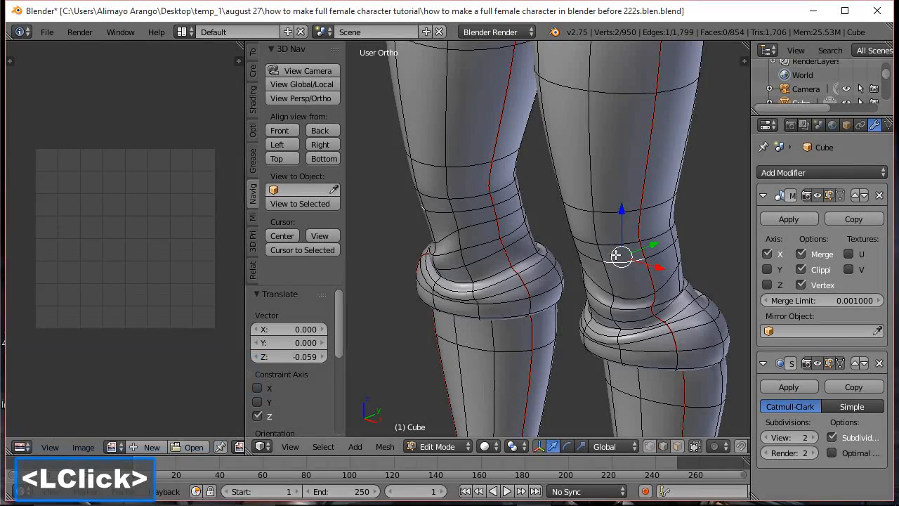
{"action": "left_click_drag", "start_coordinate": [623, 218], "coordinate": [626, 295]}
{"action": "middle_click_drag", "start_coordinate": [626, 295], "coordinate": [627, 296]}
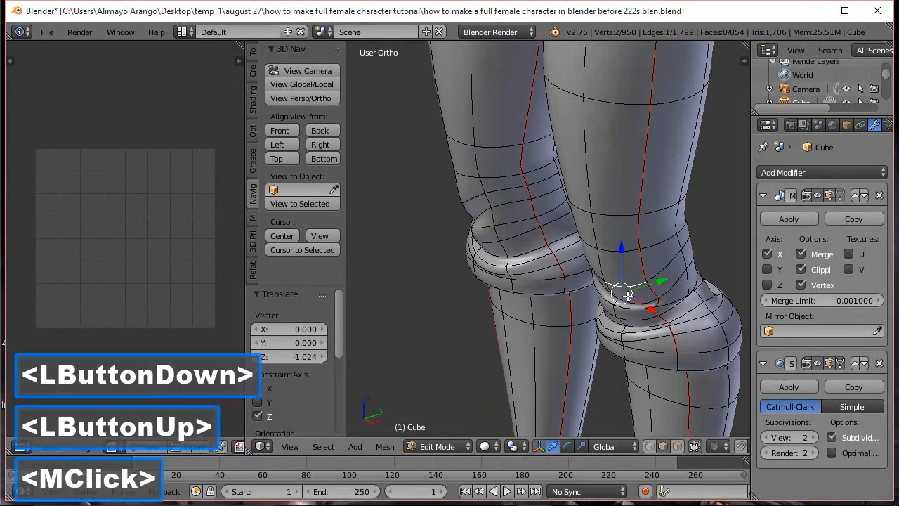
{"action": "left_click_drag", "start_coordinate": [658, 284], "coordinate": [667, 281]}
{"action": "left_click_drag", "start_coordinate": [632, 246], "coordinate": [635, 255]}
{"action": "left_click", "coordinate": [635, 254]}
{"action": "middle_click_drag", "start_coordinate": [635, 254], "coordinate": [606, 254]}
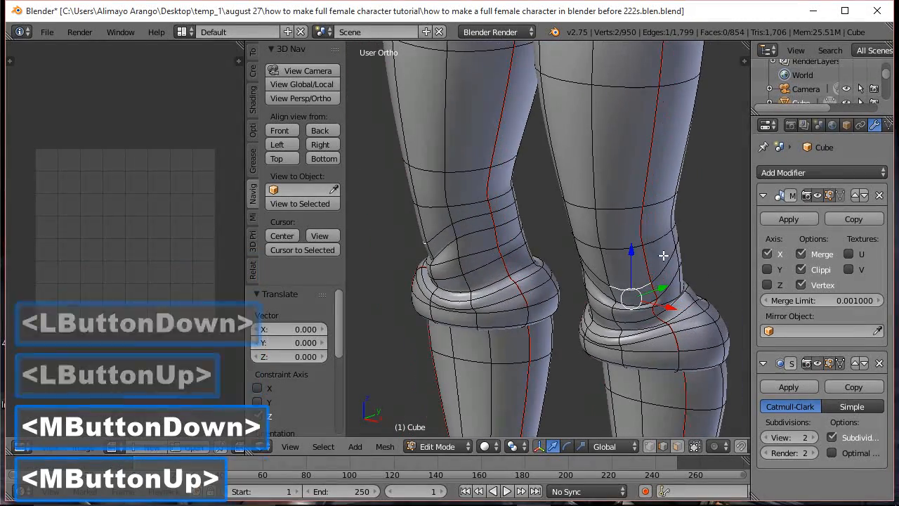
Adjust the edges on the outer side of the leg above the cuff, moving the last one about 0.272 along X.
{"action": "left_click", "coordinate": [662, 215]}
{"action": "mouse_move", "coordinate": [662, 215]}
{"action": "left_mouse_down"}
{"action": "mouse_move", "coordinate": [674, 259]}
{"action": "mouse_move", "coordinate": [670, 229]}
{"action": "left_mouse_up"}
{"action": "left_click", "coordinate": [658, 283]}
{"action": "left_click_drag", "start_coordinate": [687, 262], "coordinate": [700, 261]}
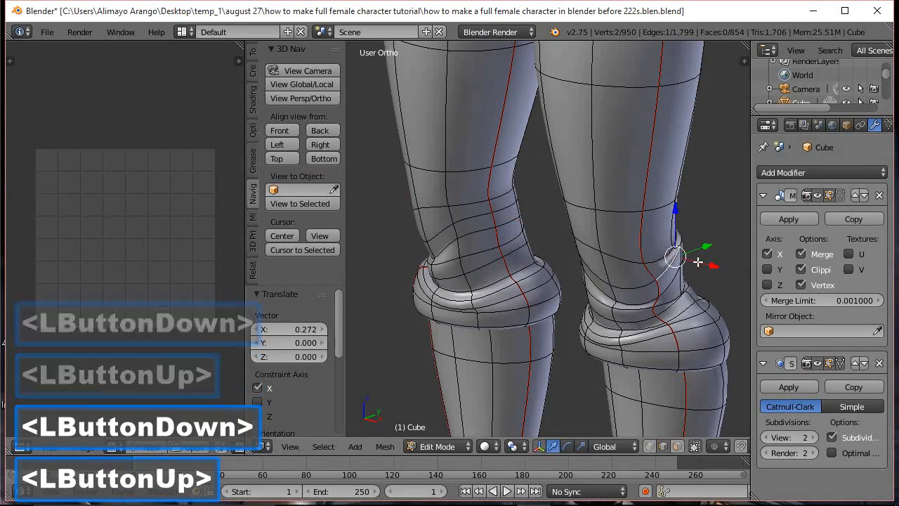
Review the leggings in Object Mode, return to Edit Mode, and save under the incremented name ending in 223s.
{"action": "scroll", "coordinate": [461, 427], "scroll_direction": "down", "scroll_amount": 1}
{"action": "left_click", "coordinate": [450, 446]}
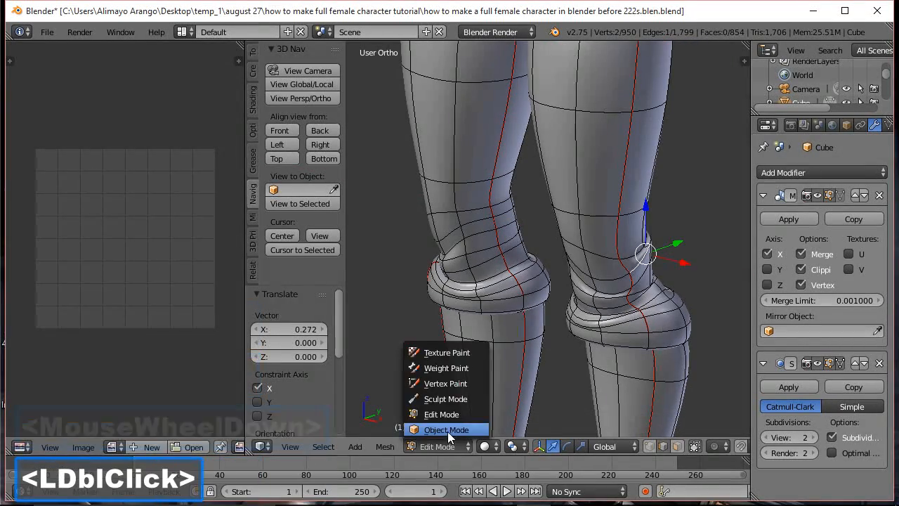
{"action": "left_click", "coordinate": [447, 432]}
{"action": "middle_click_drag", "start_coordinate": [460, 368], "coordinate": [569, 340]}
{"action": "scroll", "coordinate": [569, 340], "scroll_direction": "down", "scroll_amount": 5}
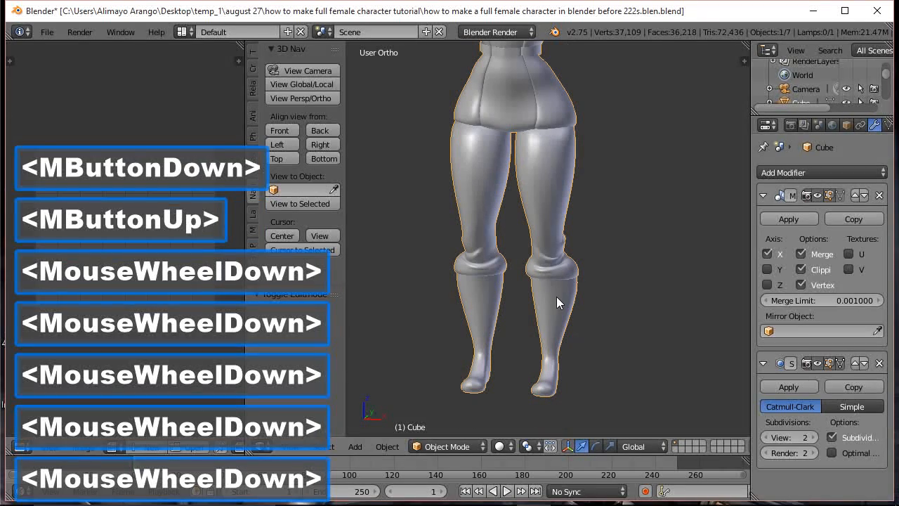
{"action": "scroll", "coordinate": [567, 300], "scroll_direction": "up", "scroll_amount": 1}
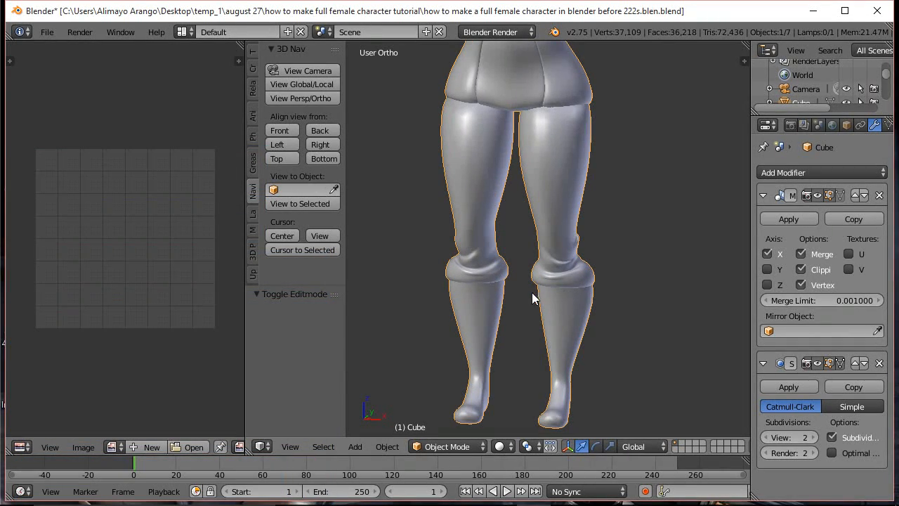
{"action": "middle_click_drag", "start_coordinate": [528, 293], "coordinate": [581, 307]}
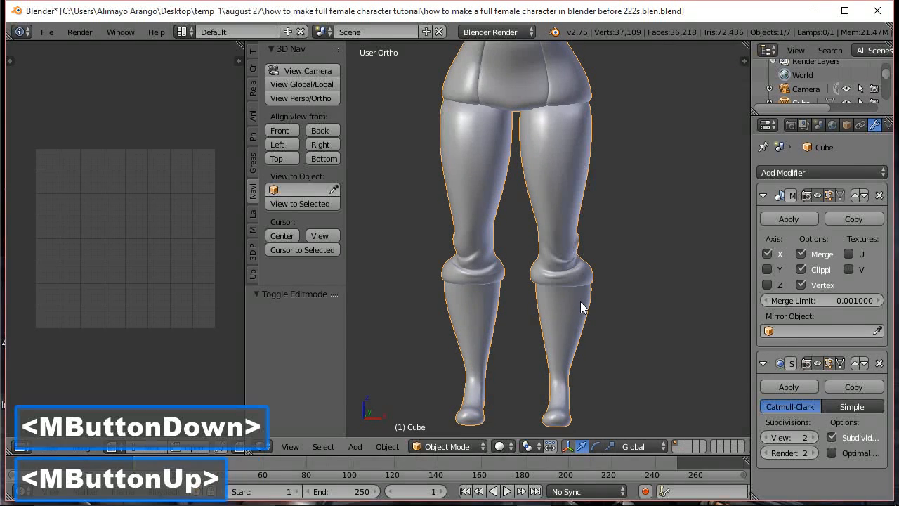
{"action": "left_click", "coordinate": [468, 438]}
{"action": "left_click", "coordinate": [439, 414]}
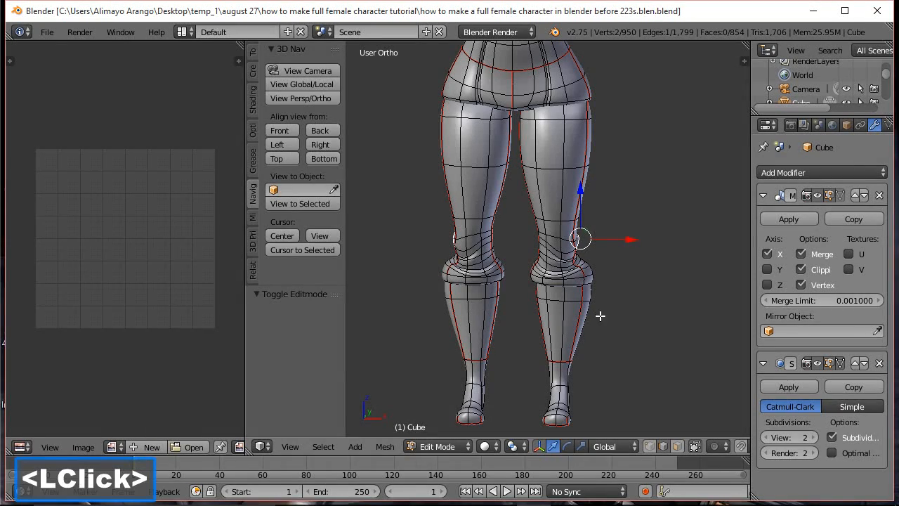
Move the two faces at the tip of the toes about -0.905 along Y to lengthen the foot.
{"action": "middle_click_drag", "start_coordinate": [610, 311], "coordinate": [614, 215], "text": "shift"}
{"action": "scroll", "coordinate": [614, 215], "scroll_direction": "up", "scroll_amount": 2}
{"action": "middle_click_drag", "start_coordinate": [654, 287], "coordinate": [611, 366]}
{"action": "left_click", "coordinate": [604, 372]}
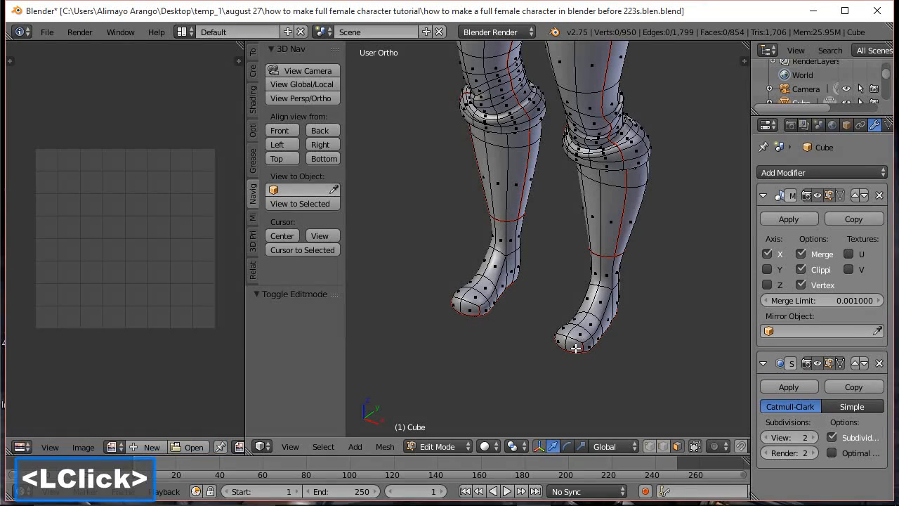
{"action": "left_click", "coordinate": [578, 351]}
{"action": "left_click", "coordinate": [559, 340], "text": "shift"}
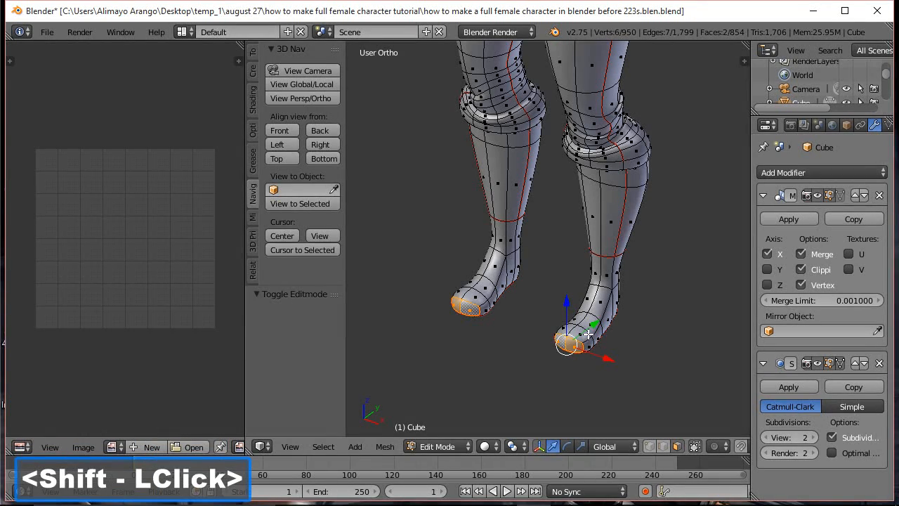
{"action": "left_click_drag", "start_coordinate": [594, 324], "coordinate": [620, 340]}
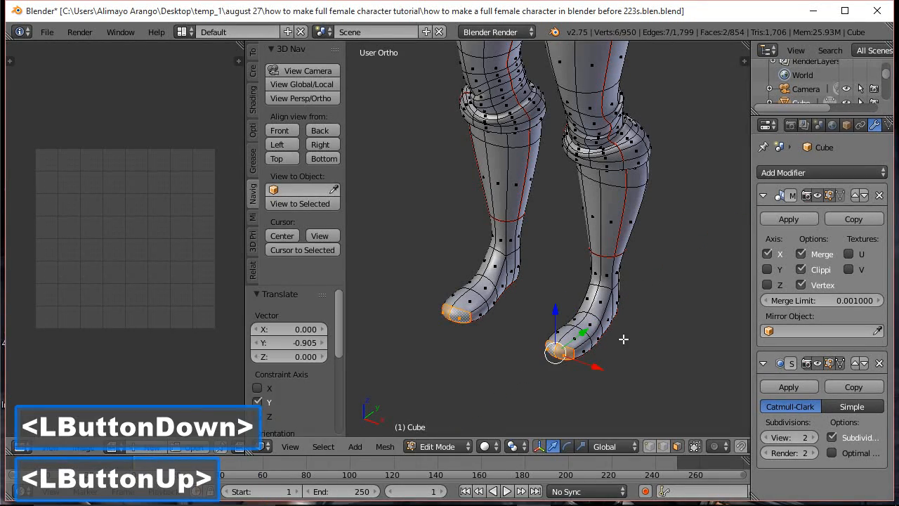
{"action": "middle_click_drag", "start_coordinate": [622, 337], "coordinate": [617, 385]}
In edge select mode, widen the front of the foot by moving one side edge about 0.858 and the opposite one about -0.271 along X.
{"action": "left_click", "coordinate": [662, 446]}
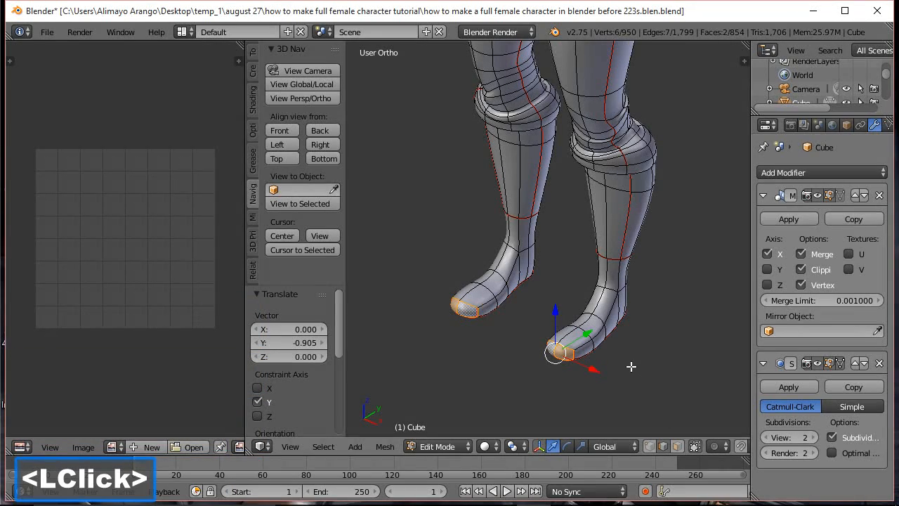
{"action": "left_click", "coordinate": [597, 348]}
{"action": "left_click_drag", "start_coordinate": [630, 360], "coordinate": [645, 366]}
{"action": "middle_click_drag", "start_coordinate": [538, 346], "coordinate": [552, 359]}
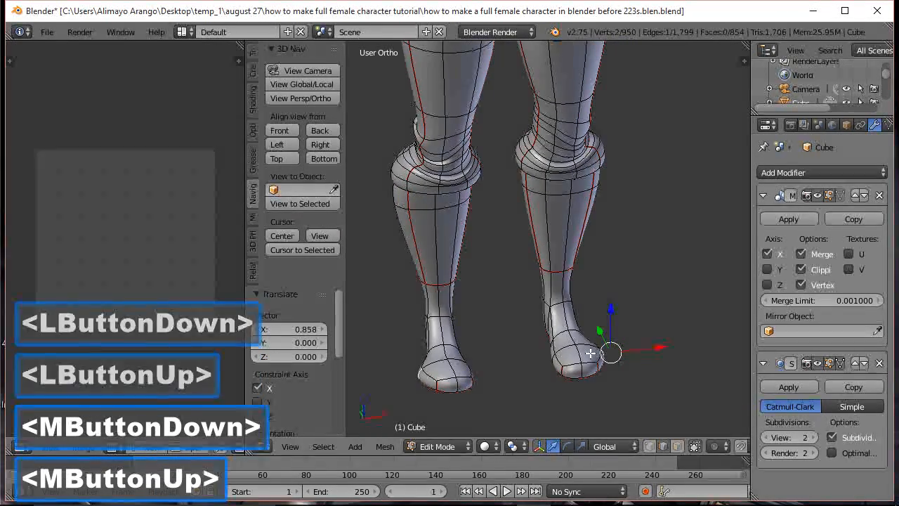
{"action": "left_click", "coordinate": [552, 360]}
{"action": "left_click_drag", "start_coordinate": [599, 355], "coordinate": [593, 355]}
Raise the edges across the top of the foot, finishing with a move of about 0.279 along Z.
{"action": "left_click", "coordinate": [583, 344]}
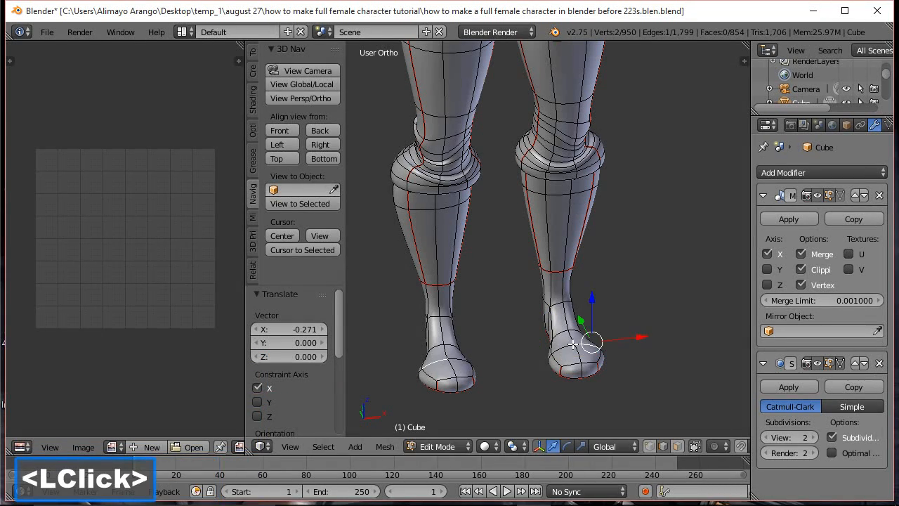
{"action": "left_click", "coordinate": [567, 346], "text": "shift"}
{"action": "left_click_drag", "start_coordinate": [574, 316], "coordinate": [574, 314]}
{"action": "middle_click_drag", "start_coordinate": [582, 339], "coordinate": [457, 329]}
{"action": "left_click", "coordinate": [605, 294]}
{"action": "left_click_drag", "start_coordinate": [601, 279], "coordinate": [616, 342]}
Raise the upper edge at the toe tip about 0.132 along Z and save under the incremented name ending in 224s.
{"action": "middle_click_drag", "start_coordinate": [616, 342], "coordinate": [558, 321]}
{"action": "scroll", "coordinate": [622, 340], "scroll_direction": "up", "scroll_amount": 2}
{"action": "scroll", "coordinate": [569, 268], "scroll_direction": "up", "scroll_amount": 1}
{"action": "left_click", "coordinate": [471, 314]}
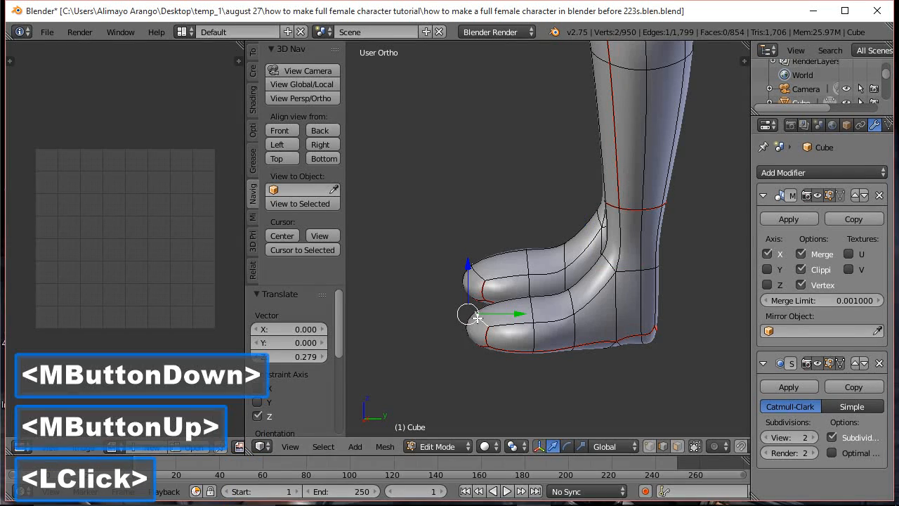
{"action": "left_click_drag", "start_coordinate": [470, 285], "coordinate": [467, 277]}
{"action": "middle_click_drag", "start_coordinate": [542, 362], "coordinate": [555, 337]}
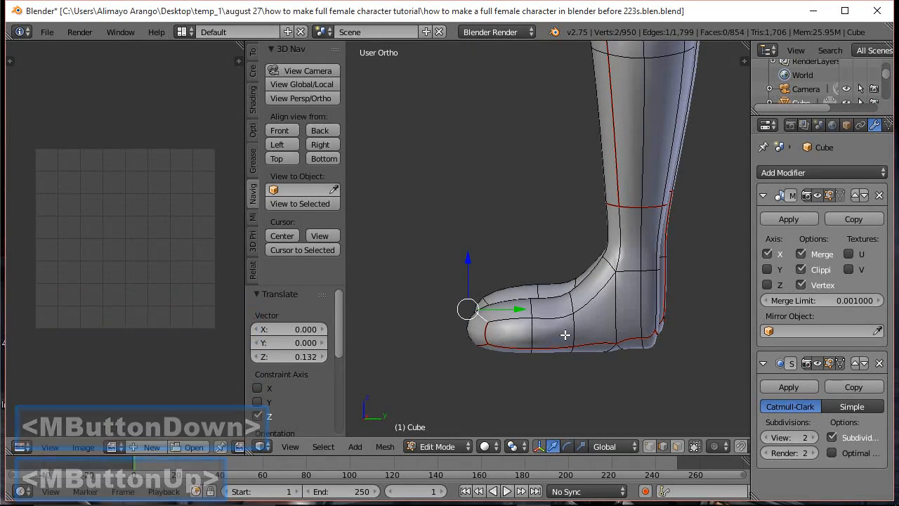
{"action": "left_click", "coordinate": [573, 233]}
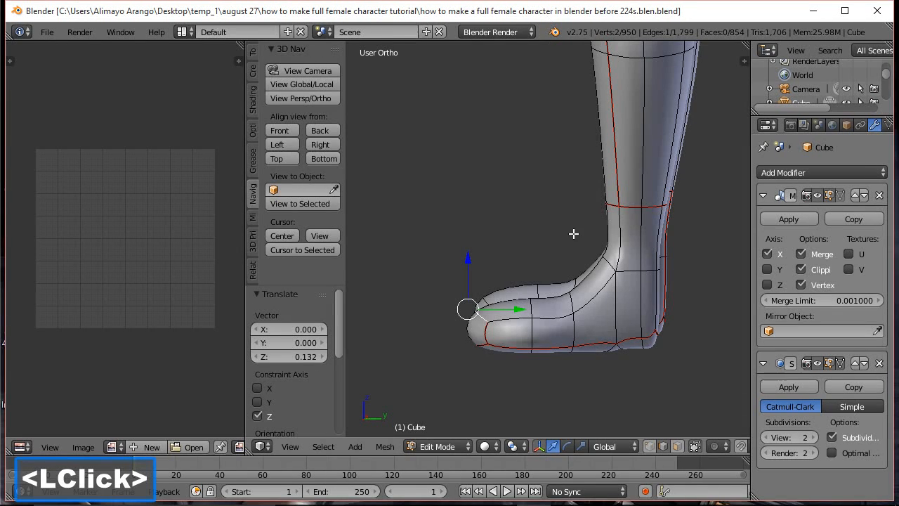
Add a single loop cut around the lower side of the foot and slide it slightly toward the sole.
{"action": "key", "text": "ctrl+r"}
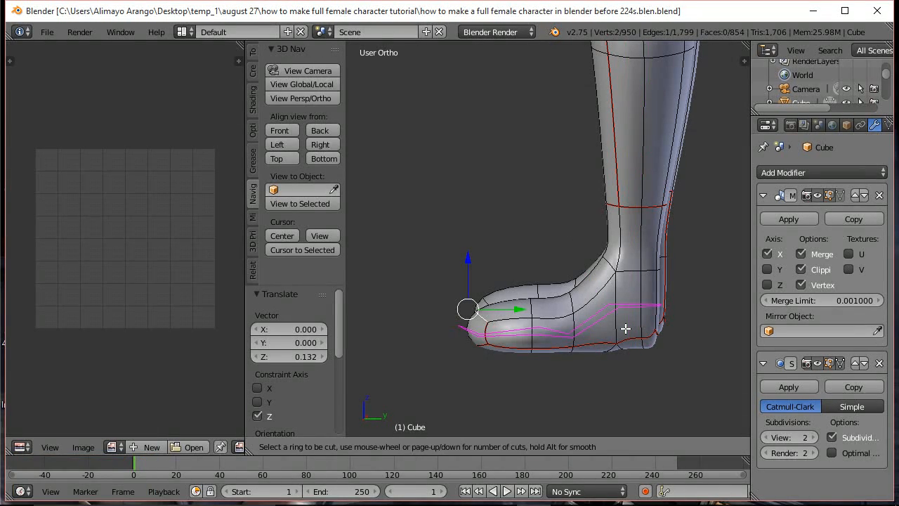
{"action": "left_click", "coordinate": [625, 328]}
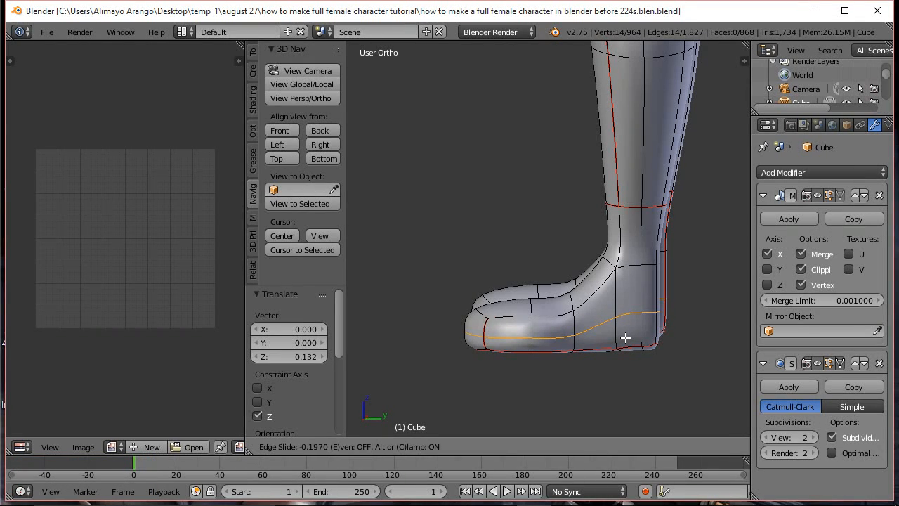
{"action": "left_click", "coordinate": [625, 339]}
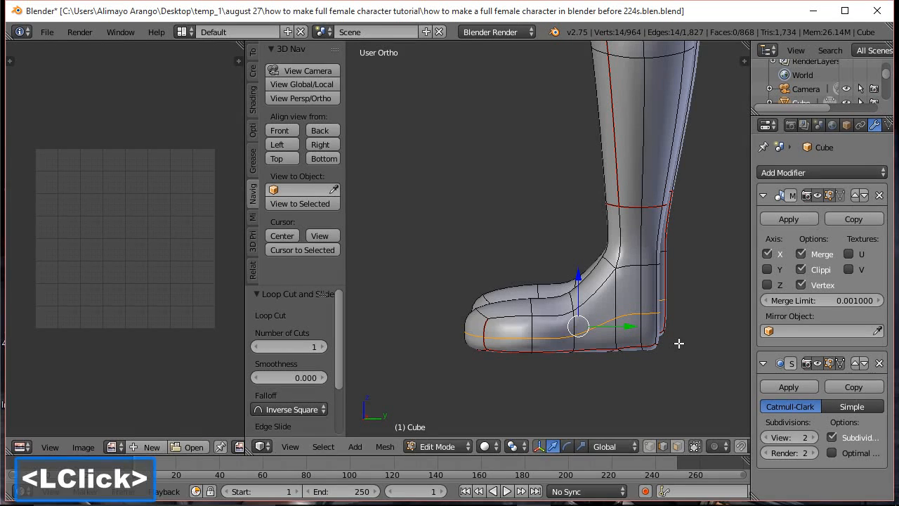
Flatten the new foot loop by scaling it to 0 along Z, and lower it about 0.223 along Z.
{"action": "key", "text": "s"}
{"action": "key", "text": "z"}
{"action": "key", "text": "0"}
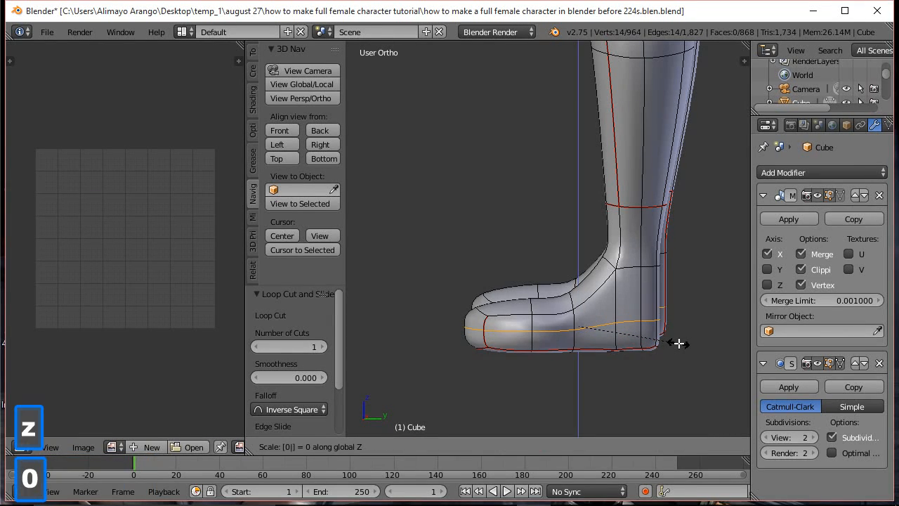
{"action": "left_click", "coordinate": [679, 343]}
{"action": "left_click_drag", "start_coordinate": [580, 282], "coordinate": [577, 291]}
Bevel the loop above the sole with an amount of about 0.029, 2 segments and a profile of 1.
{"action": "key", "text": "ctrl"}
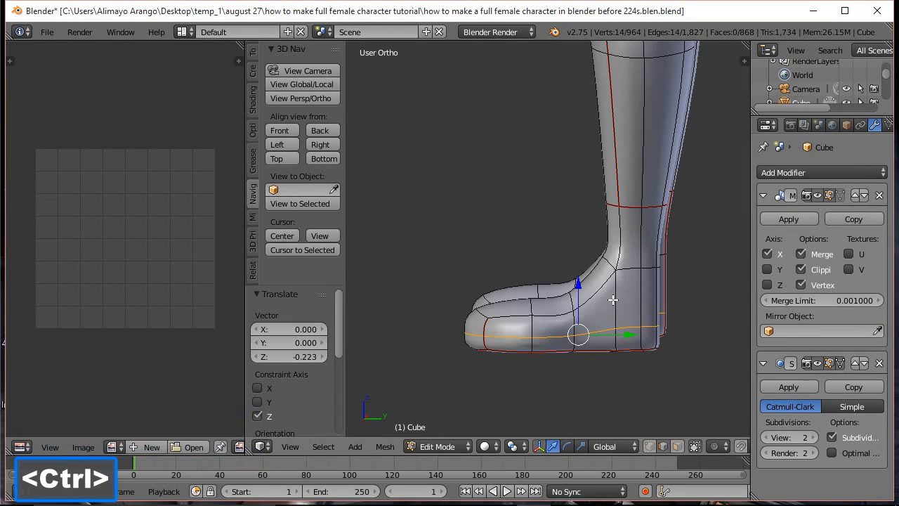
{"action": "key", "text": "ctrl+b"}
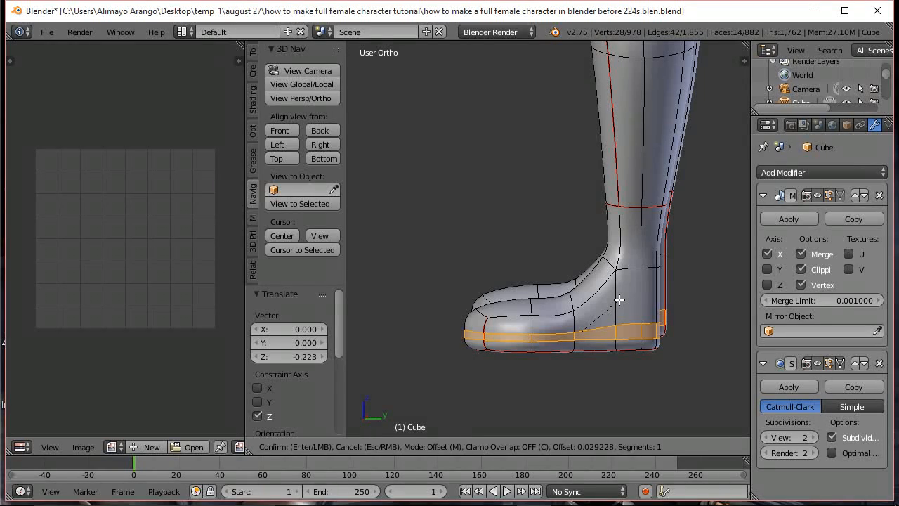
{"action": "left_click", "coordinate": [619, 300]}
{"action": "left_click", "coordinate": [319, 392]}
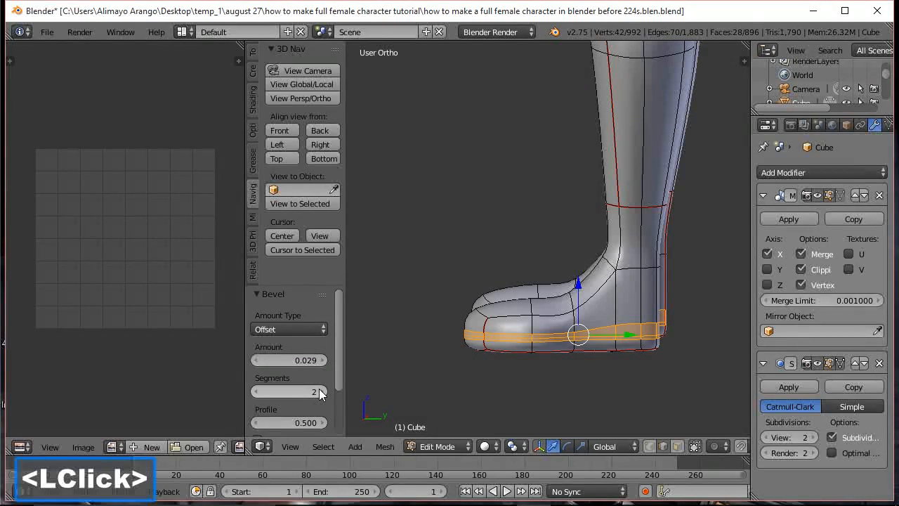
{"action": "left_click", "coordinate": [306, 422]}
{"action": "type", "text": "1"}
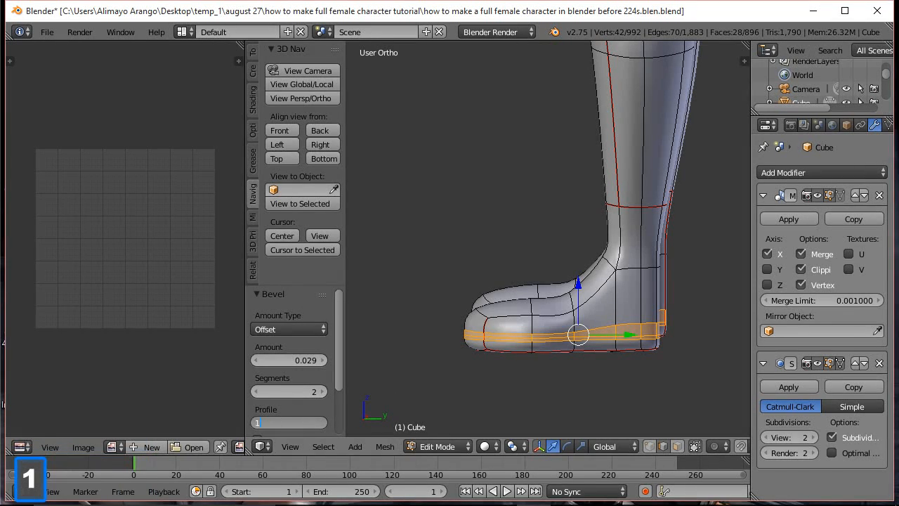
{"action": "left_click", "coordinate": [505, 344]}
Shrink the middle loop of the bevel inward by about 0.334 to form a sole groove, and save under the name ending in 225s.
{"action": "middle_click_drag", "start_coordinate": [515, 363], "coordinate": [555, 373]}
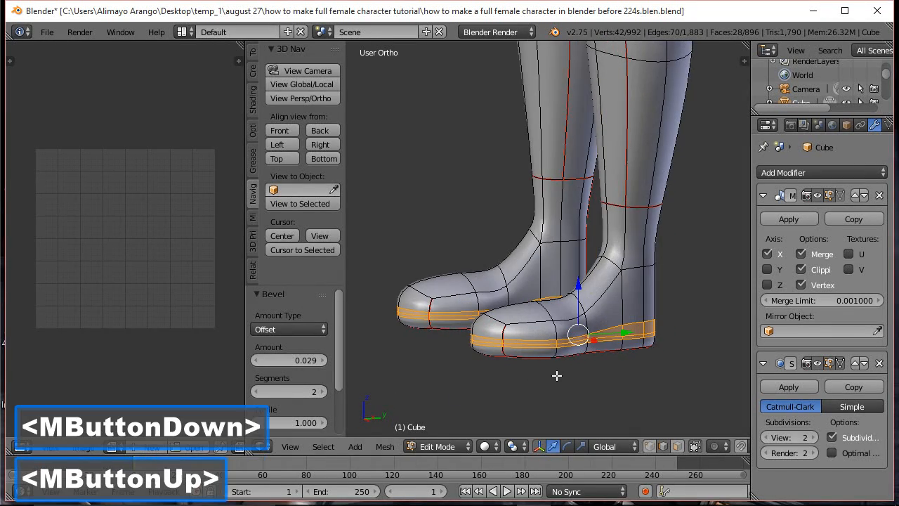
{"action": "scroll", "coordinate": [556, 376], "scroll_direction": "up", "scroll_amount": 2}
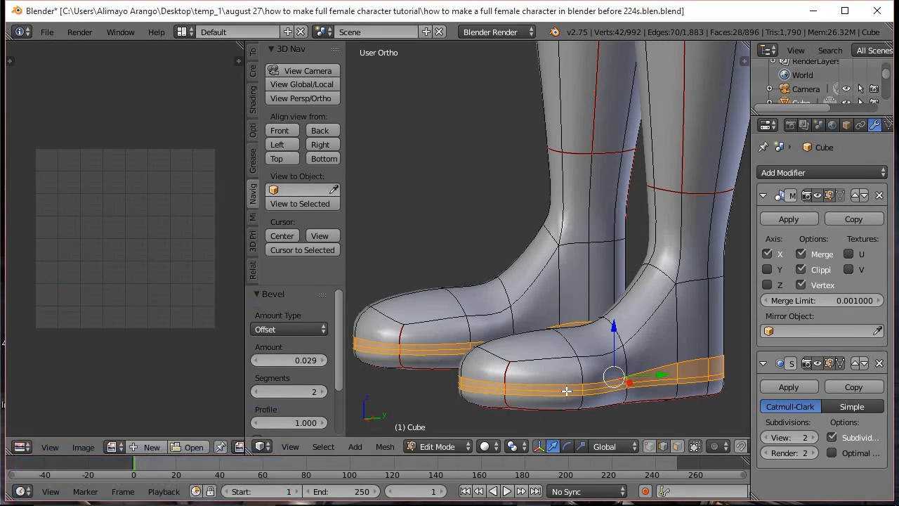
{"action": "left_click", "coordinate": [566, 391], "text": "alt"}
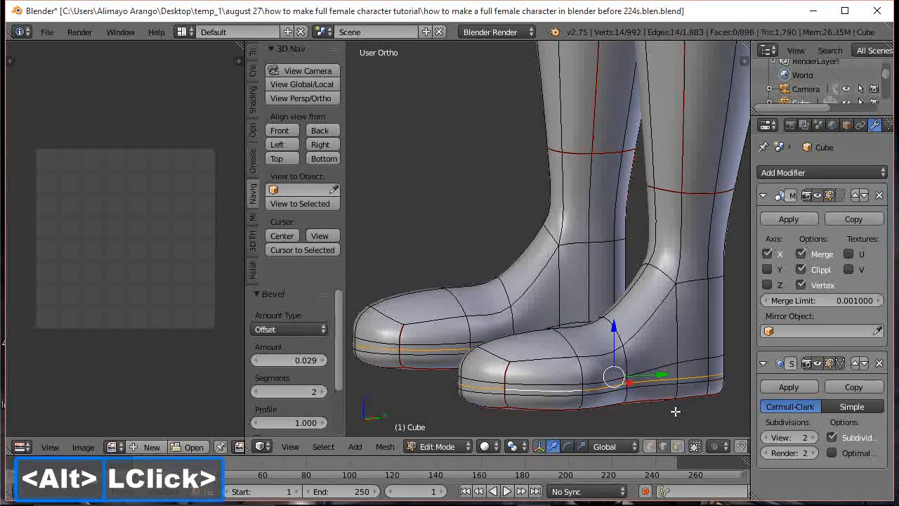
{"action": "key", "text": "alt+s"}
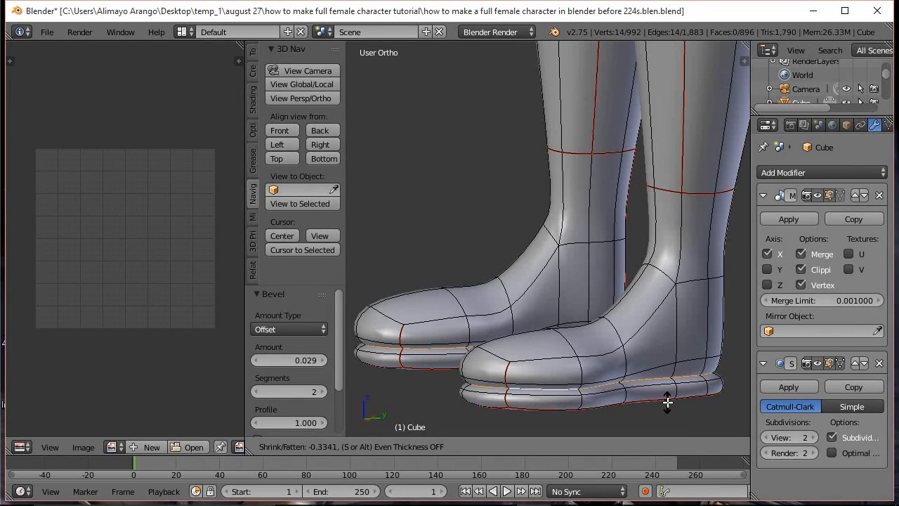
{"action": "left_click", "coordinate": [667, 402]}
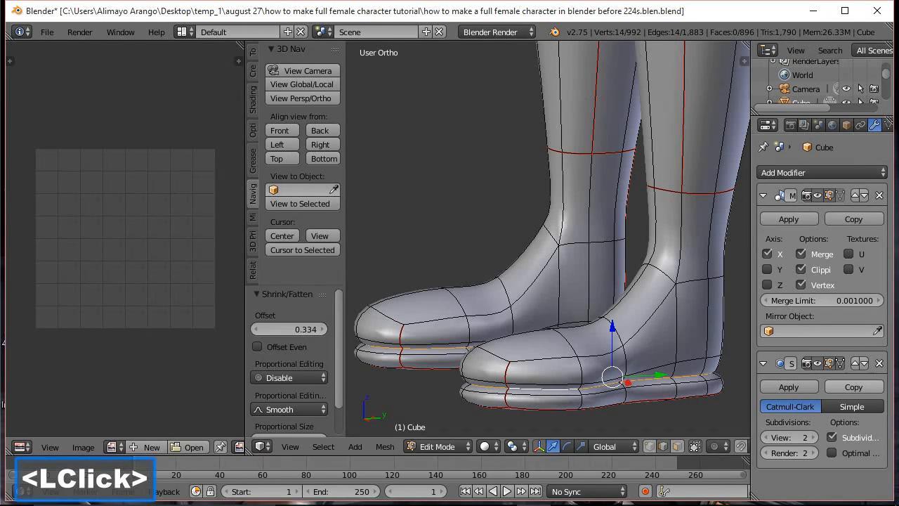
{"action": "left_click", "coordinate": [540, 12]}
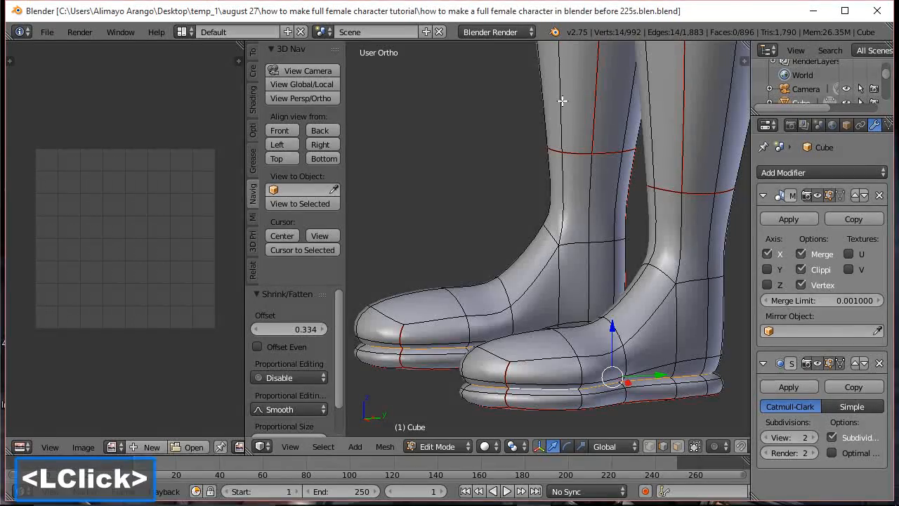
Select the linked lower-leg and foot faces delimited by seams, hide everything unselected, and clear the selection.
{"action": "scroll", "coordinate": [563, 102], "scroll_direction": "down", "scroll_amount": 5}
{"action": "middle_click_drag", "start_coordinate": [544, 121], "coordinate": [555, 168]}
{"action": "scroll", "coordinate": [589, 111], "scroll_direction": "up", "scroll_amount": 2}
{"action": "scroll", "coordinate": [546, 197], "scroll_direction": "down", "scroll_amount": 1}
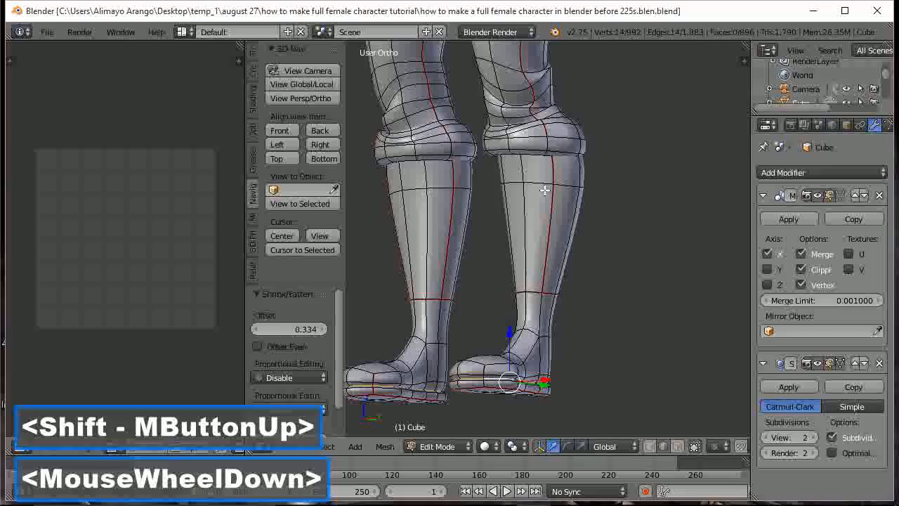
{"action": "scroll", "coordinate": [540, 179], "scroll_direction": "up", "scroll_amount": 1}
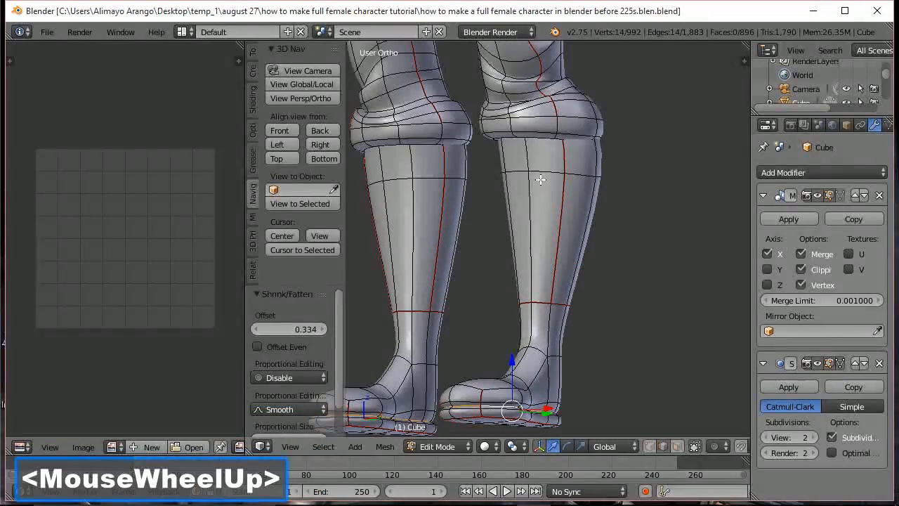
{"action": "key", "text": "l"}
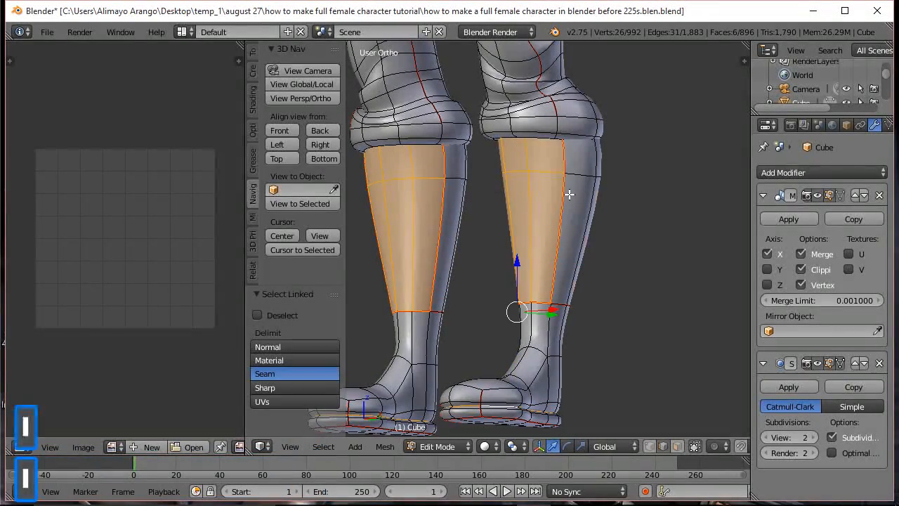
{"action": "key", "text": "l"}
{"action": "middle_click_drag", "start_coordinate": [582, 215], "coordinate": [581, 175]}
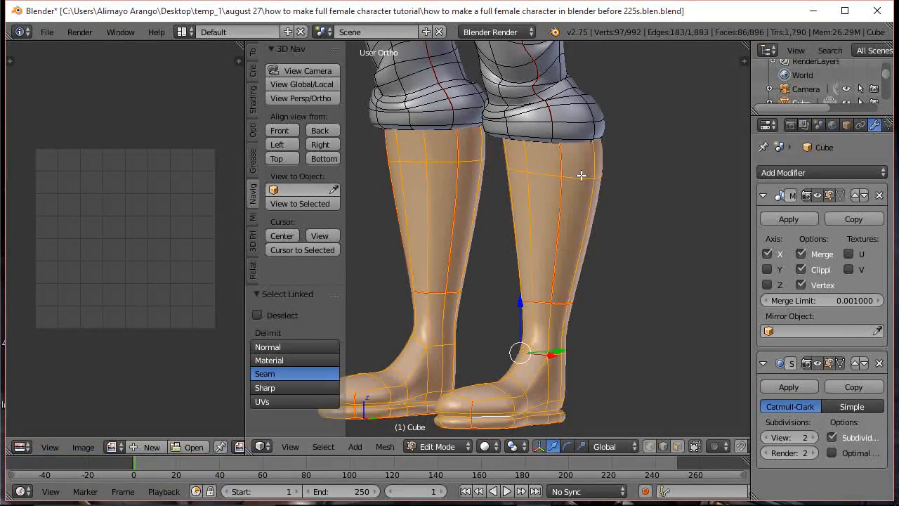
{"action": "key", "text": "shift+h"}
{"action": "middle_click_drag", "start_coordinate": [535, 174], "coordinate": [585, 181]}
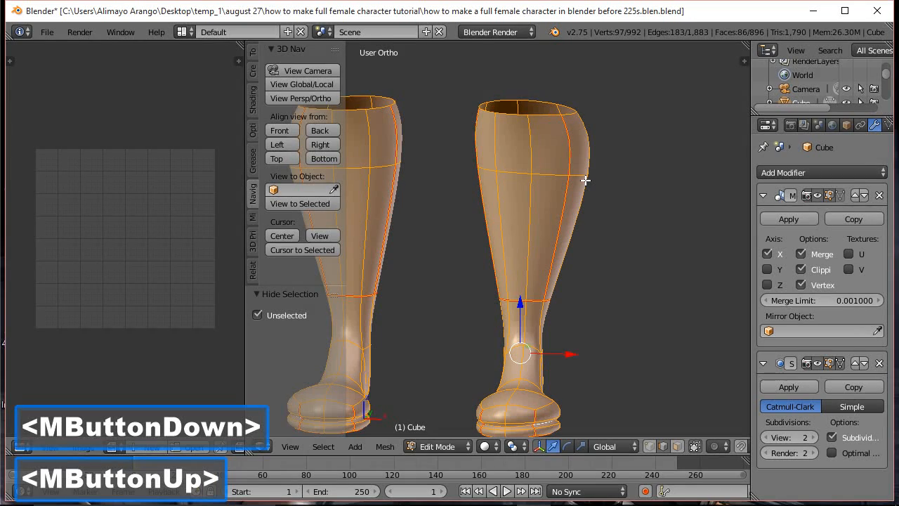
{"action": "key", "text": "a"}
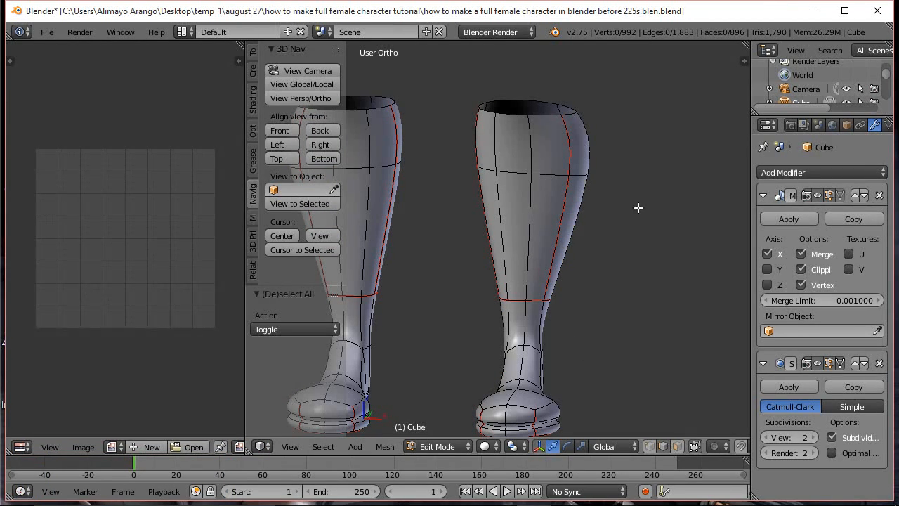
Extrude the open edge loop at the top of the boot in place and scale it outward to about 1.17.
{"action": "left_click", "coordinate": [549, 117], "text": "alt"}
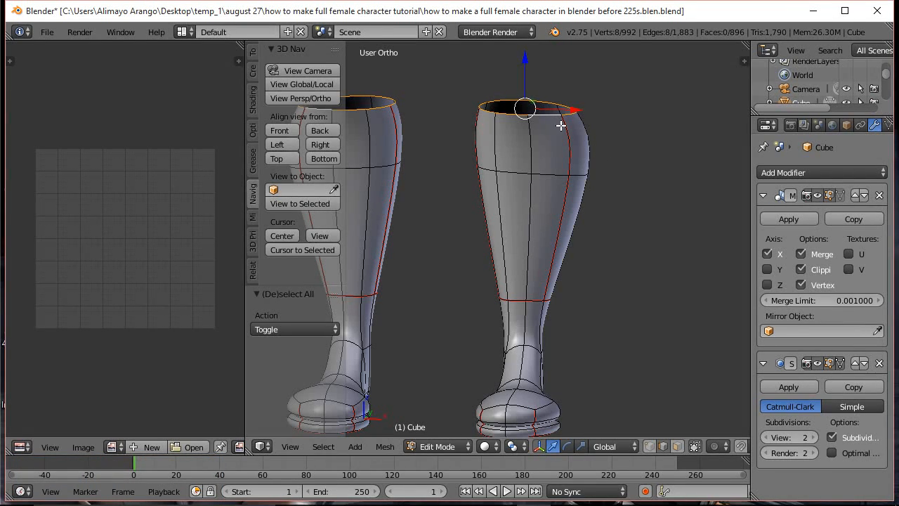
{"action": "key", "text": "e"}
{"action": "left_click", "coordinate": [624, 149]}
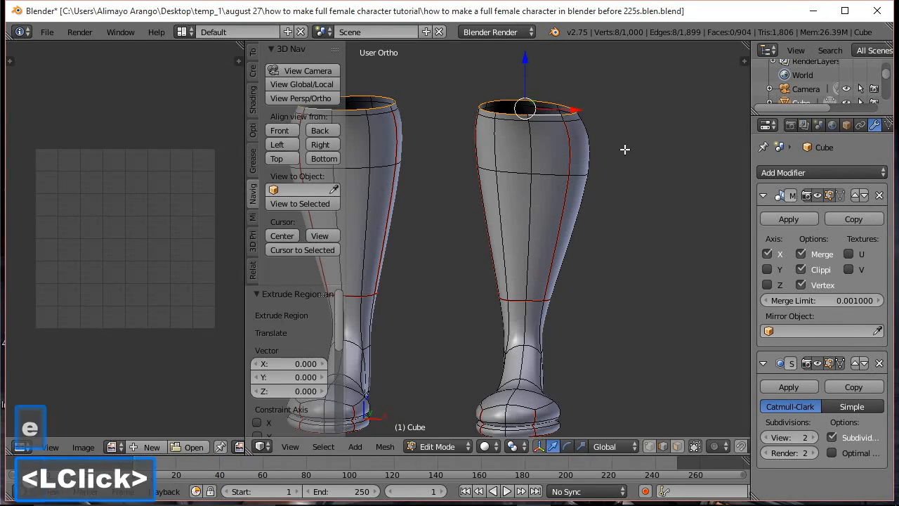
{"action": "key", "text": "s"}
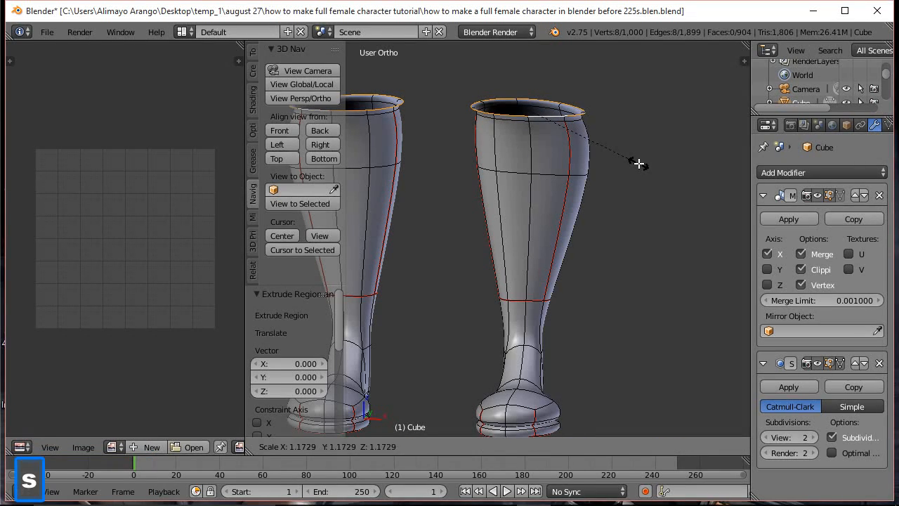
{"action": "left_click", "coordinate": [638, 163]}
Extrude the widened rim again and lower it along Z by about 1.890 and a further 0.315 to form a folded-down cuff.
{"action": "key", "text": "e"}
{"action": "left_click", "coordinate": [638, 162]}
{"action": "left_click_drag", "start_coordinate": [525, 58], "coordinate": [522, 115]}
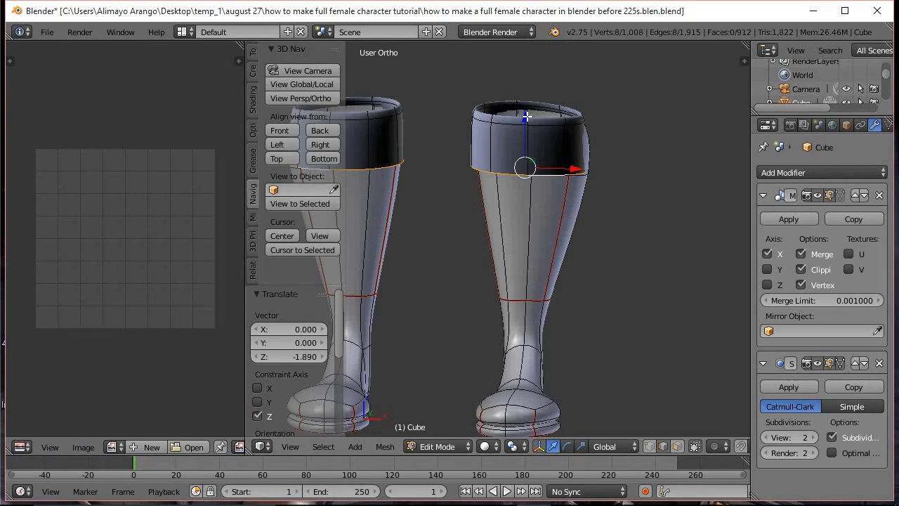
{"action": "left_click_drag", "start_coordinate": [526, 114], "coordinate": [524, 126]}
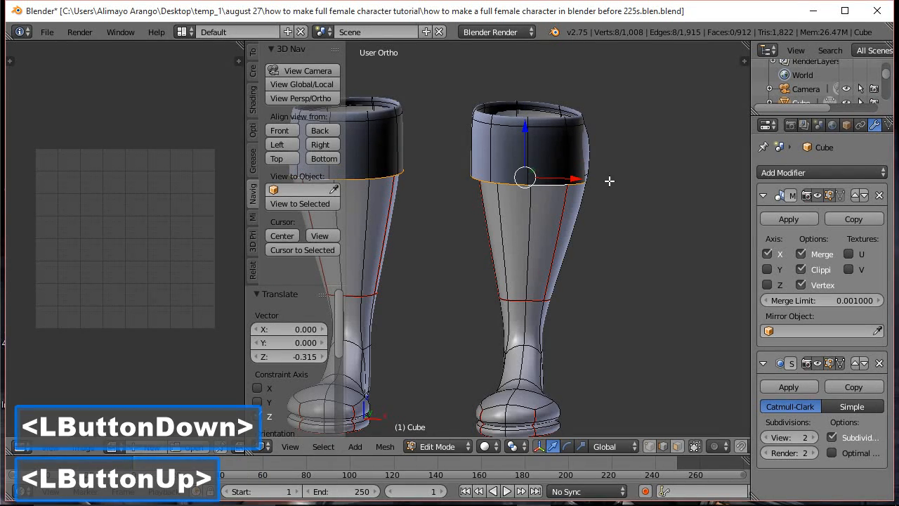
{"action": "middle_click_drag", "start_coordinate": [630, 187], "coordinate": [562, 197]}
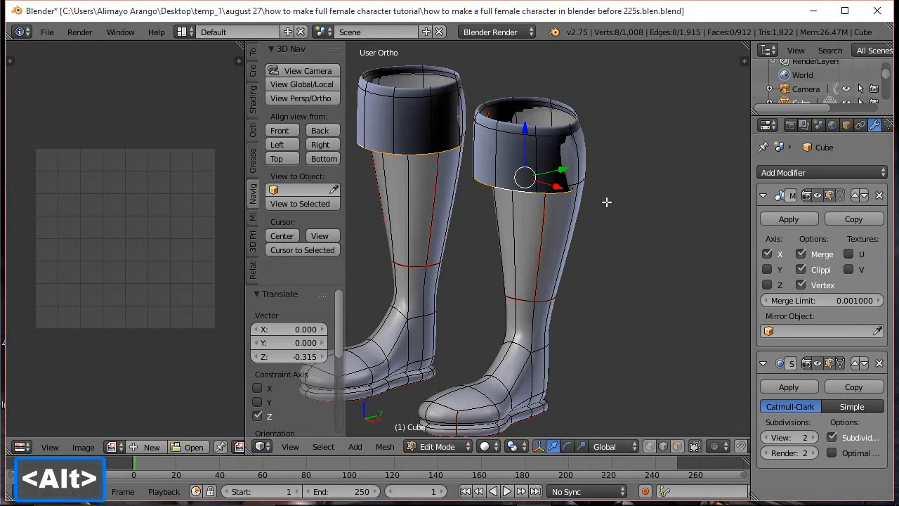
Flare the lower edge loop of the boot cuff outward with Shrink/Fatten by about 0.533.
{"action": "key", "text": "alt+s"}
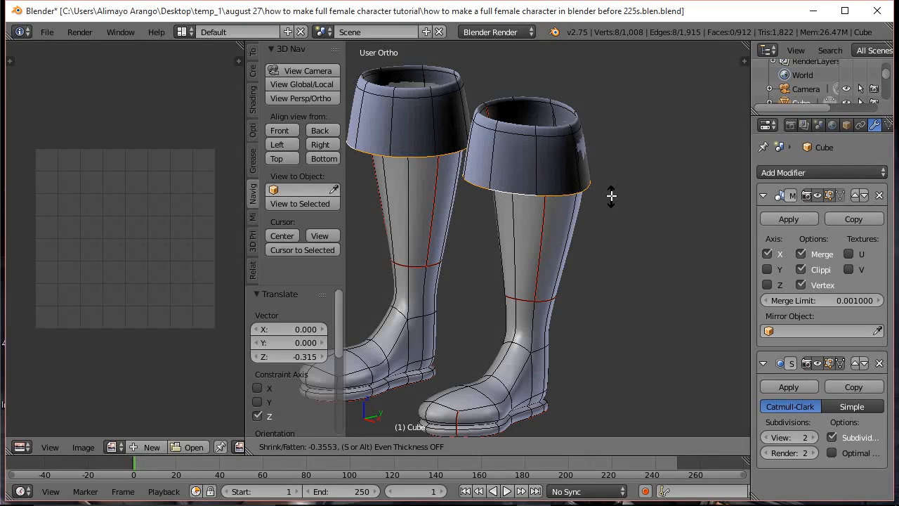
{"action": "left_click", "coordinate": [610, 195]}
{"action": "middle_click_drag", "start_coordinate": [612, 211], "coordinate": [601, 250]}
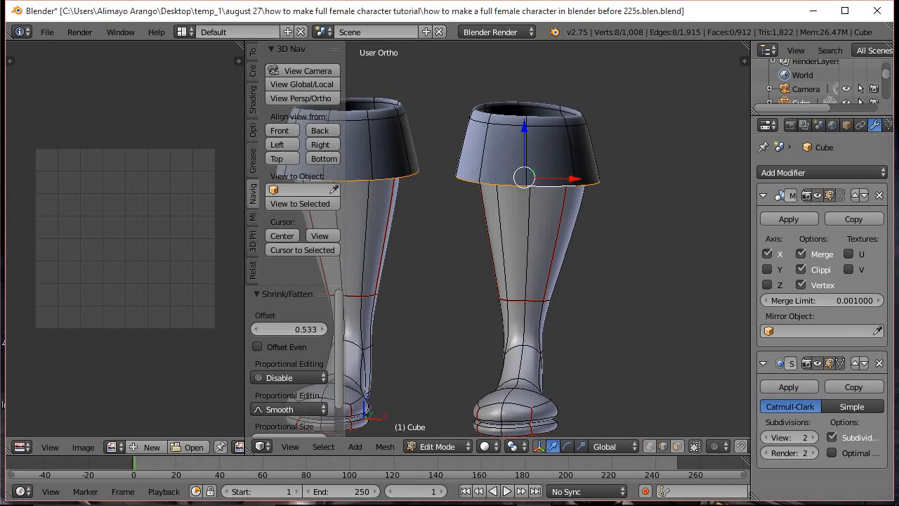
Select the front vertical edge of the boot cuff and rip it in place to split the cuff open.
{"action": "left_click", "coordinate": [534, 147]}
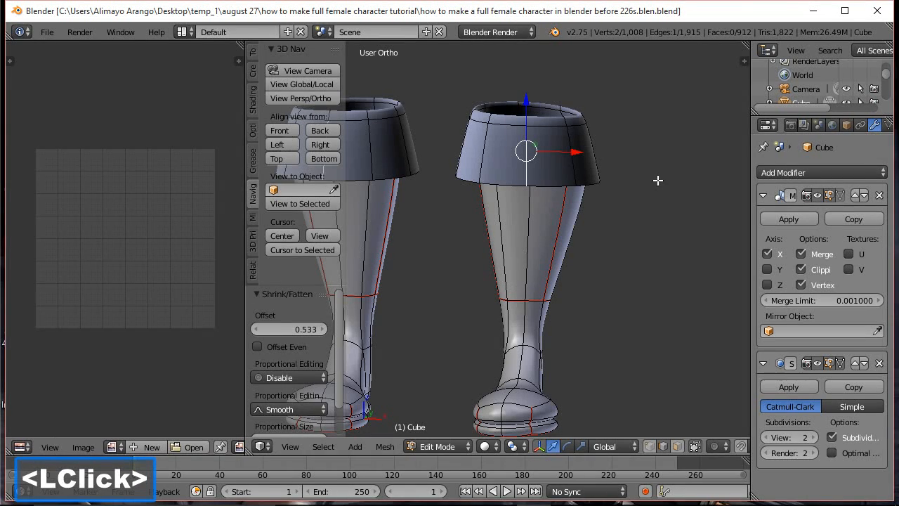
{"action": "key", "text": "v"}
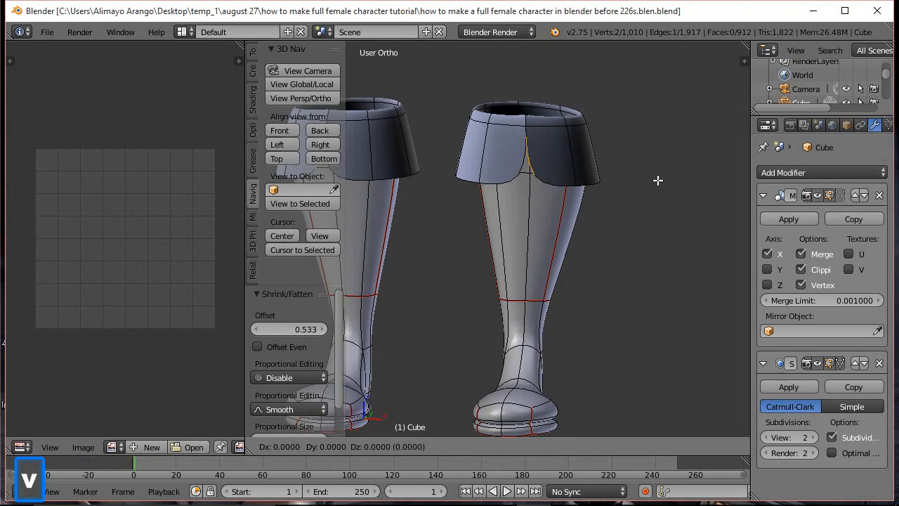
{"action": "left_click", "coordinate": [657, 180]}
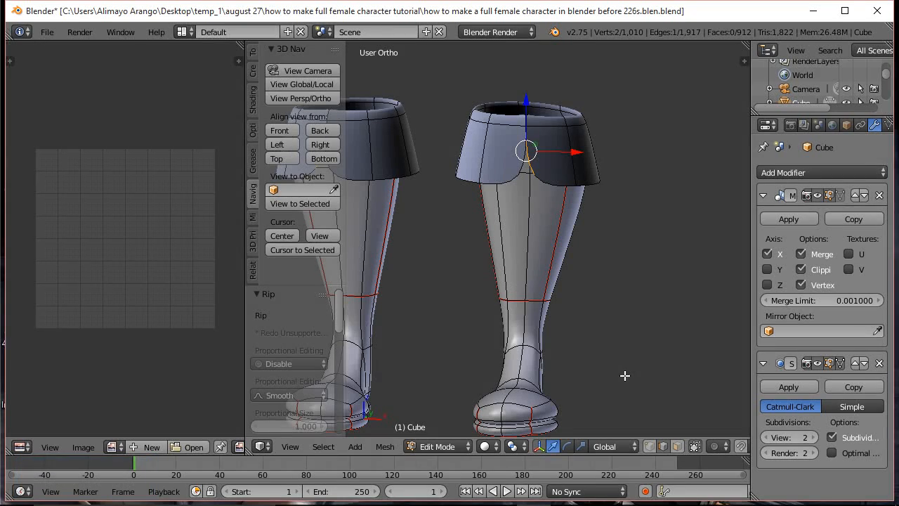
Select the cuff's face loop and the rim face loop above it in face mode, and recalculate their normals.
{"action": "left_click", "coordinate": [676, 447]}
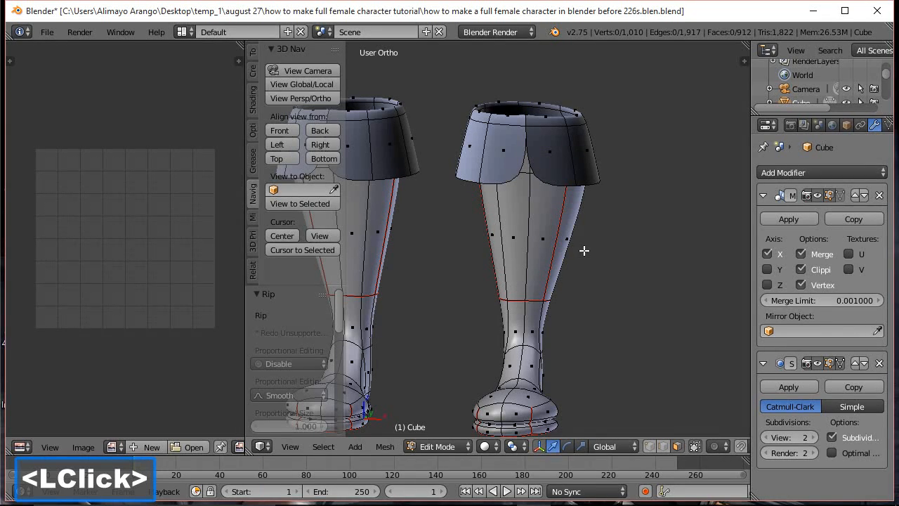
{"action": "left_click", "coordinate": [574, 158], "text": "alt"}
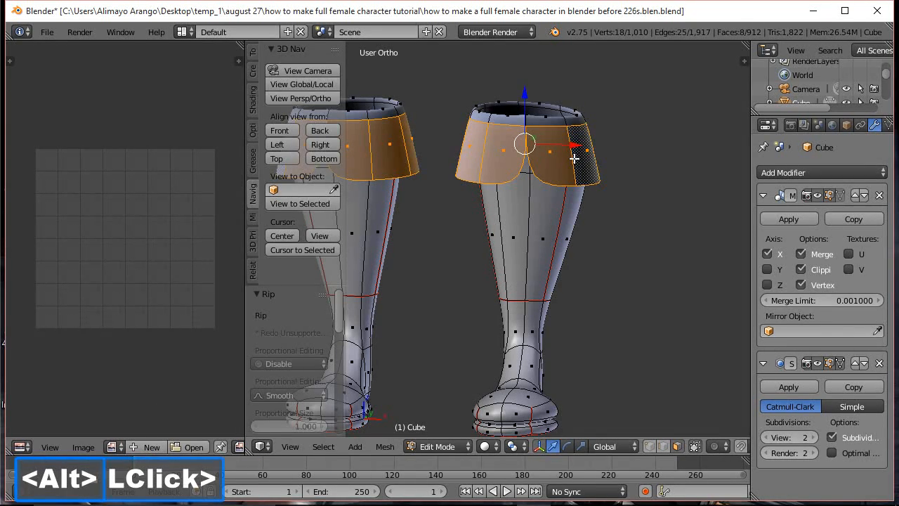
{"action": "left_click", "coordinate": [566, 122], "text": "alt+shift"}
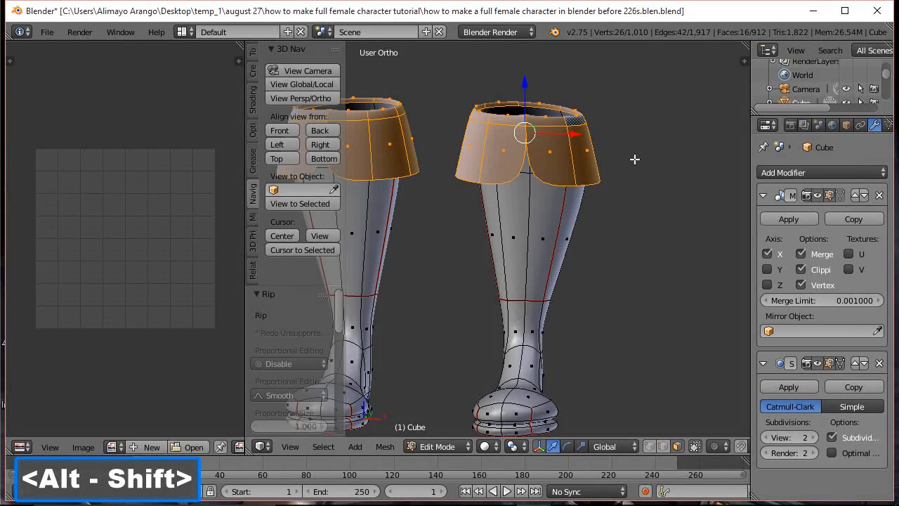
{"action": "key", "text": "ctrl+n"}
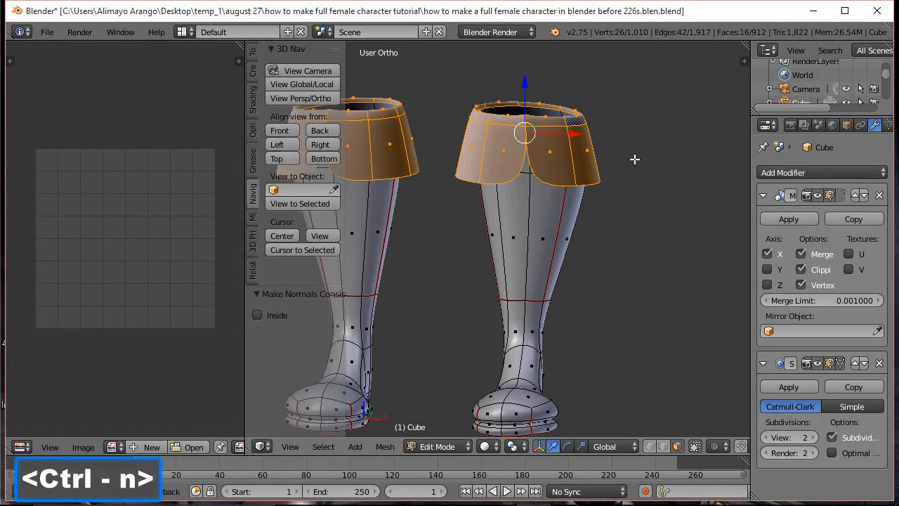
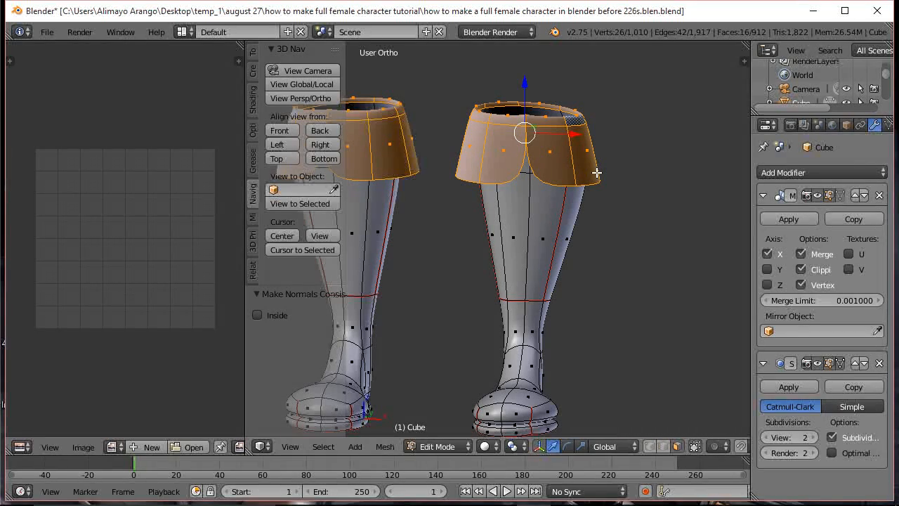
Flip the normals of the selected cuff faces, clear the selection, and save under the name ending in 227s.
{"action": "key", "text": "w"}
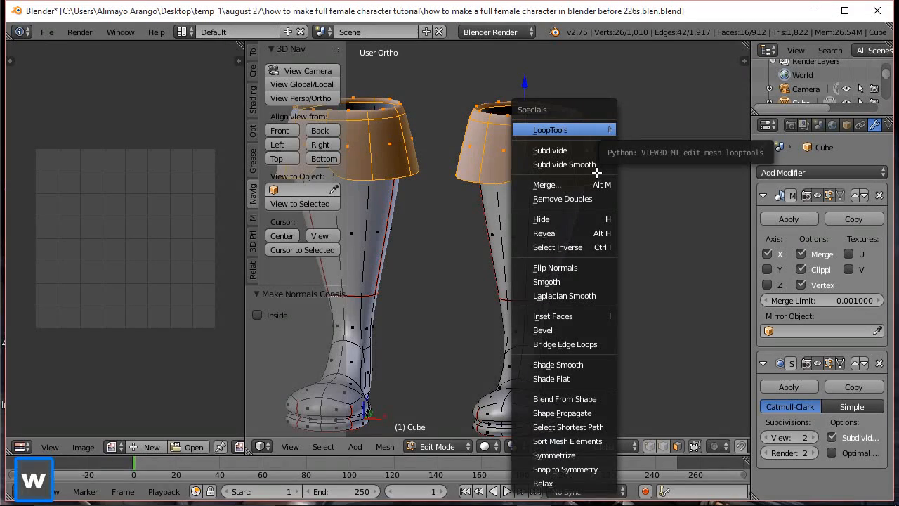
{"action": "left_click", "coordinate": [588, 267]}
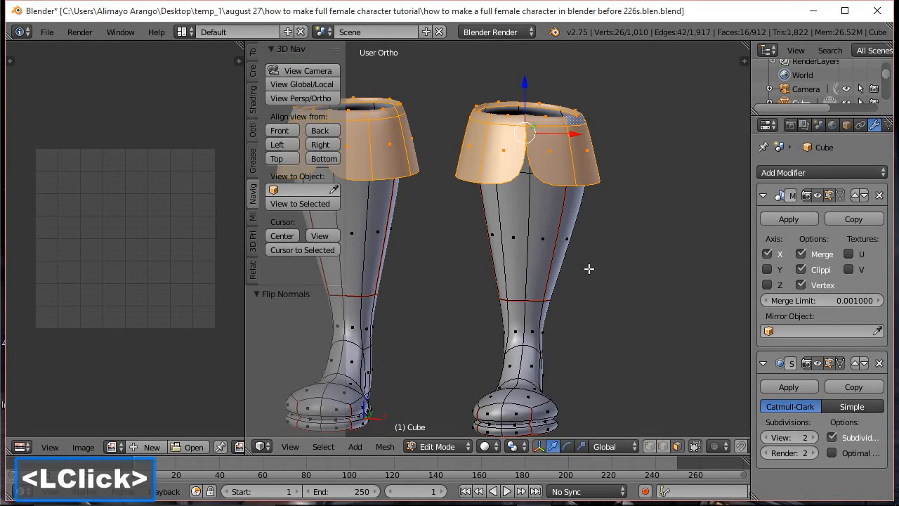
{"action": "key", "text": "a"}
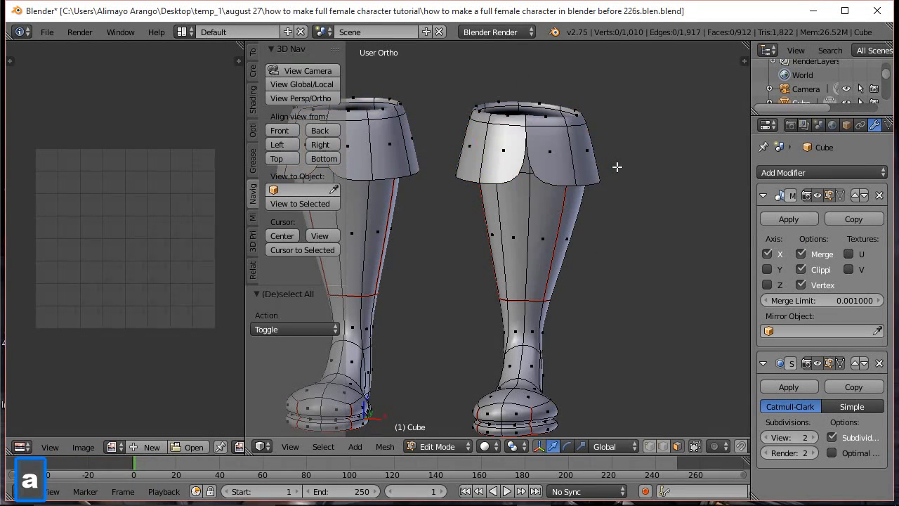
{"action": "left_click", "coordinate": [788, 218]}
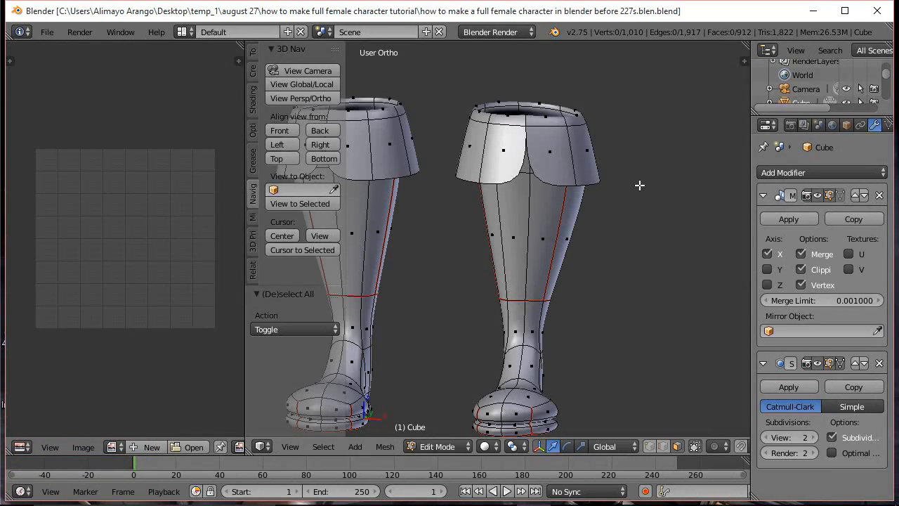
Reveal the hidden body parts of the character and clear the selection.
{"action": "key", "text": "alt"}
{"action": "key", "text": "alt+h"}
{"action": "scroll", "coordinate": [639, 185], "scroll_direction": "down", "scroll_amount": 5}
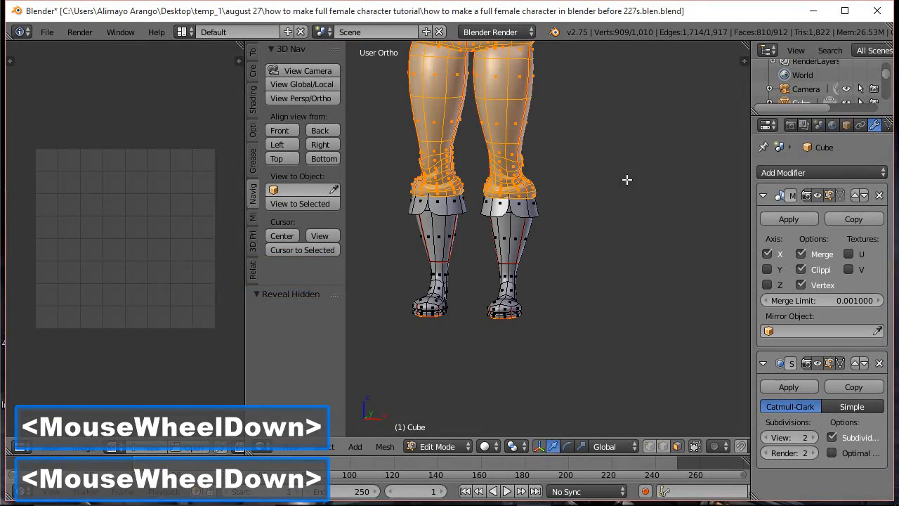
{"action": "key", "text": "a"}
{"action": "middle_click_drag", "start_coordinate": [579, 146], "coordinate": [584, 238], "text": "shift"}
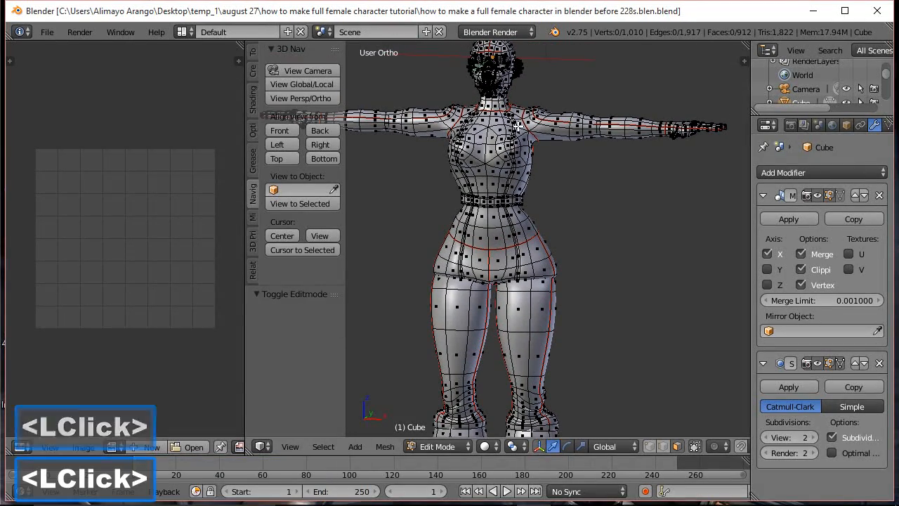
Turn off the Subdivision Surface modifier's viewport display to show the unsmoothed mesh around the waist.
{"action": "scroll", "coordinate": [563, 163], "scroll_direction": "up", "scroll_amount": 4}
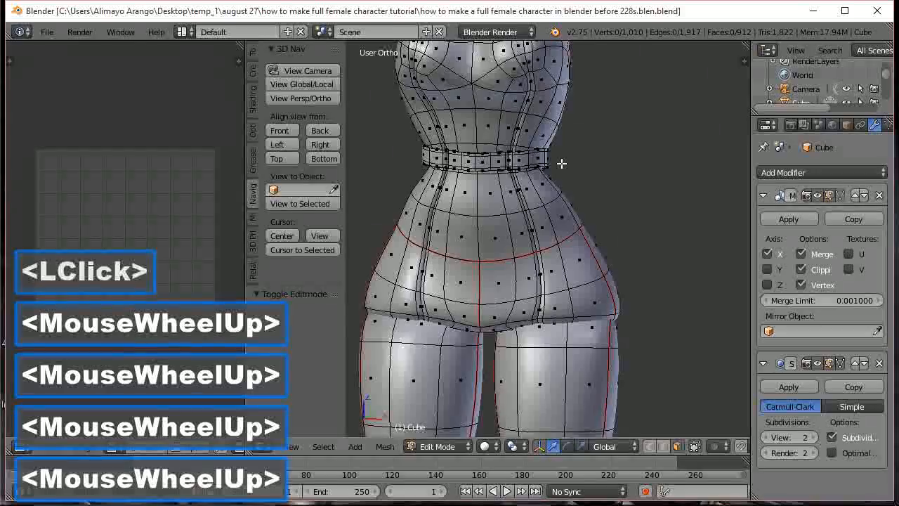
{"action": "scroll", "coordinate": [562, 163], "scroll_direction": "up", "scroll_amount": 2}
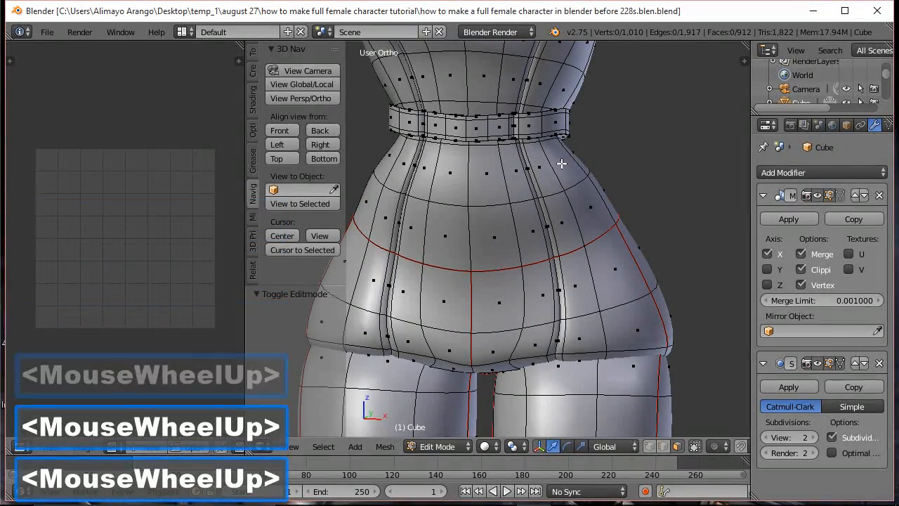
{"action": "left_click", "coordinate": [818, 365]}
{"action": "middle_click_drag", "start_coordinate": [520, 179], "coordinate": [517, 115]}
{"action": "scroll", "coordinate": [517, 115], "scroll_direction": "up", "scroll_amount": 1}
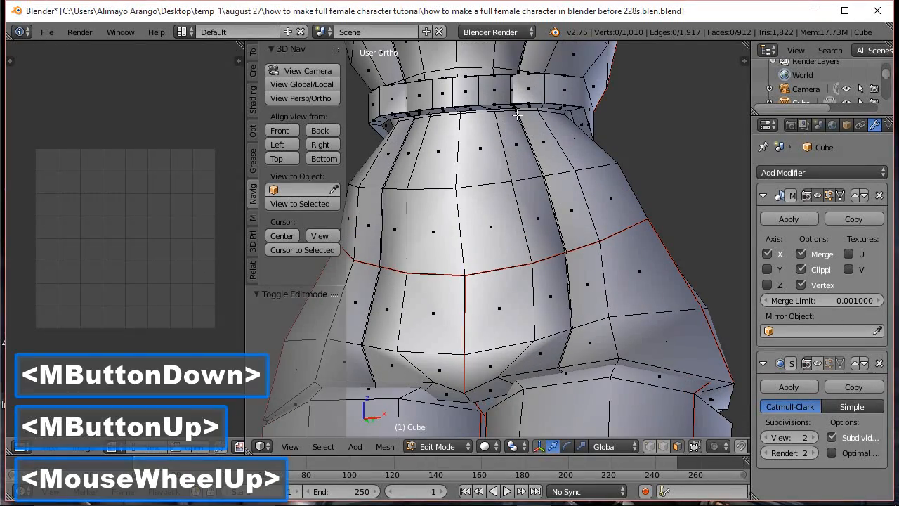
Select the edge loop just below the belt in edge mode and lower it along Z by about 0.364.
{"action": "left_click", "coordinate": [509, 113], "text": "alt"}
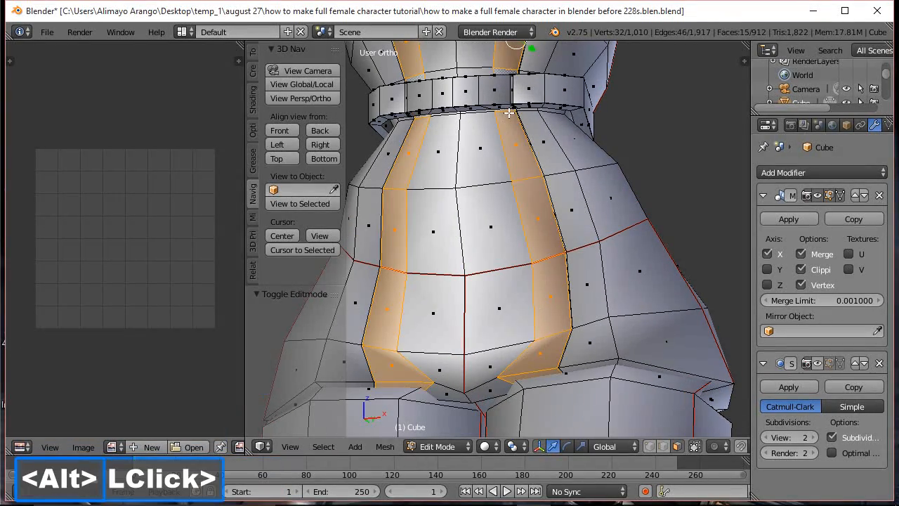
{"action": "left_click", "coordinate": [665, 446]}
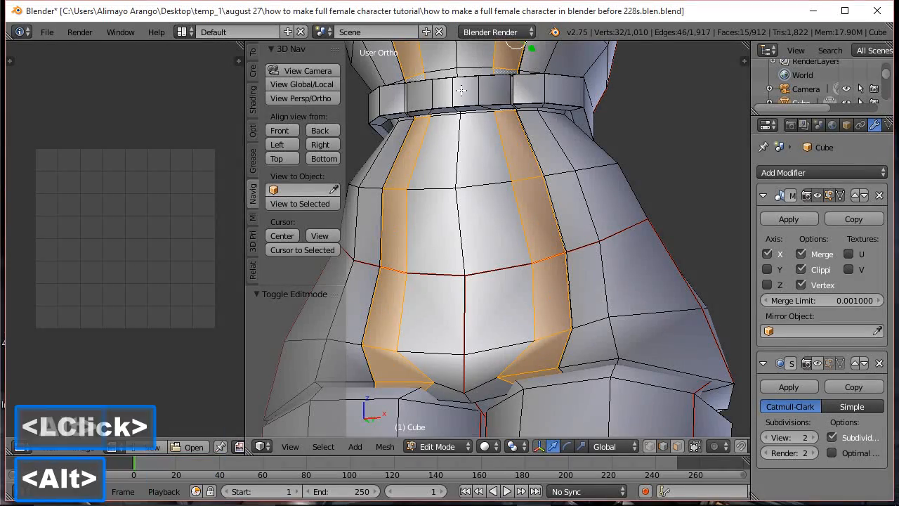
{"action": "left_click", "coordinate": [474, 115], "text": "alt"}
{"action": "left_click_drag", "start_coordinate": [524, 74], "coordinate": [532, 135]}
{"action": "middle_click_drag", "start_coordinate": [532, 135], "coordinate": [532, 140]}
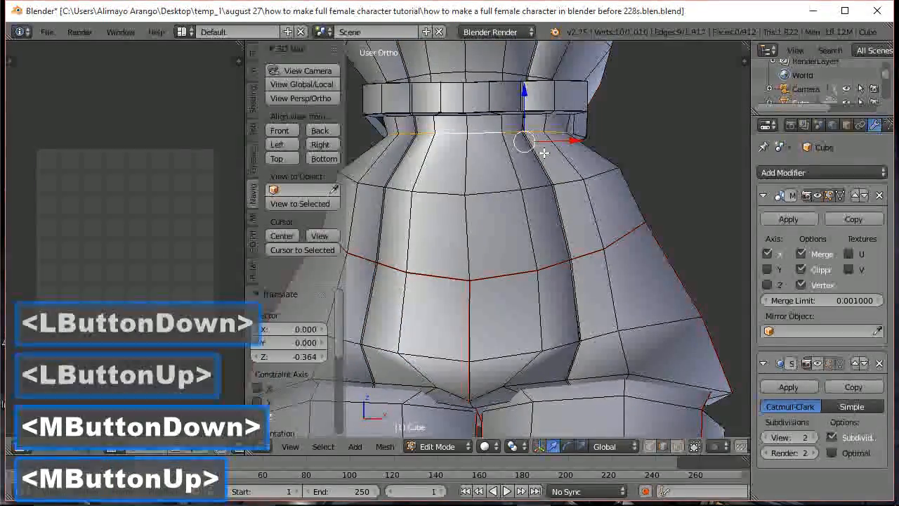
Add an edge loop beneath the lowered waist loop, slid slightly upward, and fatten it outward by about 0.339.
{"action": "key", "text": "ctrl+r"}
{"action": "left_click", "coordinate": [543, 152]}
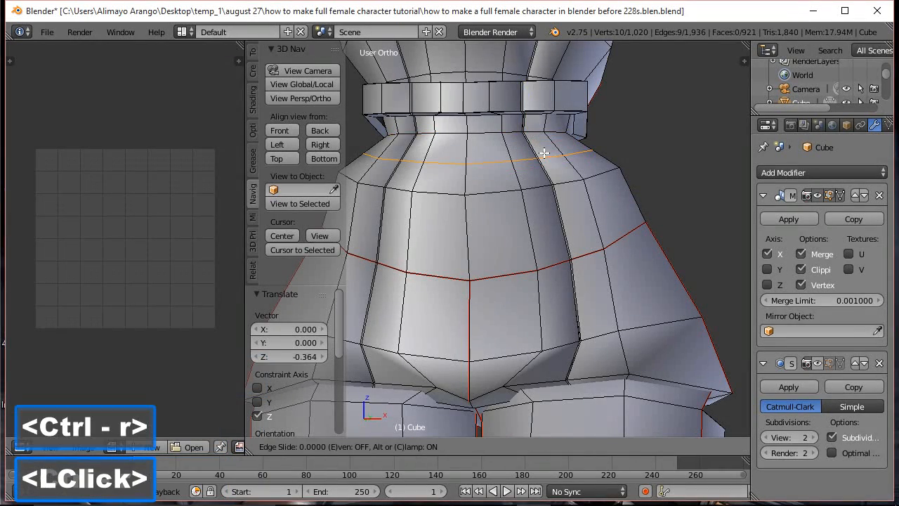
{"action": "left_click", "coordinate": [546, 143]}
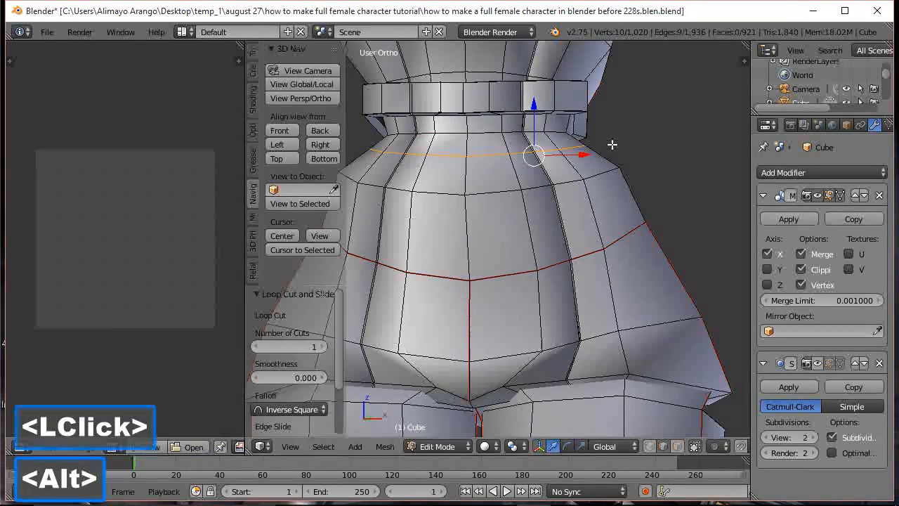
{"action": "key", "text": "alt+s"}
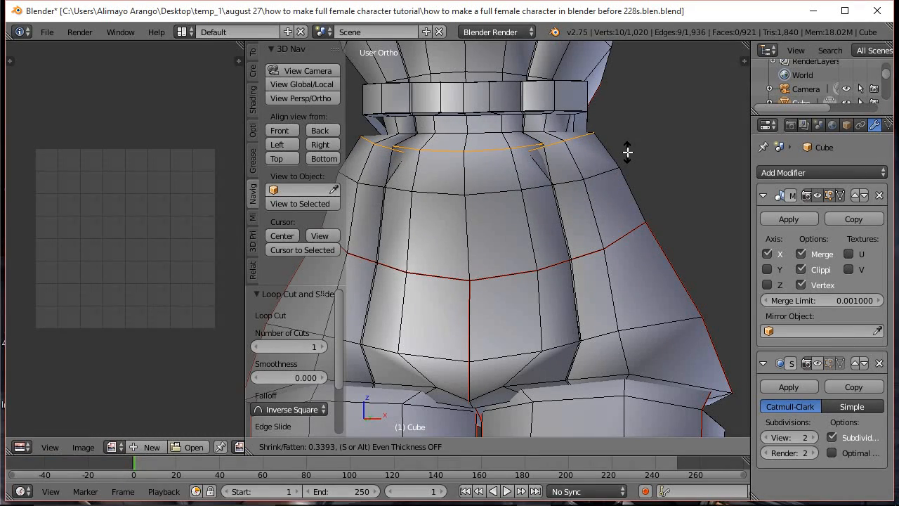
{"action": "left_click", "coordinate": [627, 151]}
{"action": "middle_click_drag", "start_coordinate": [626, 150], "coordinate": [496, 139]}
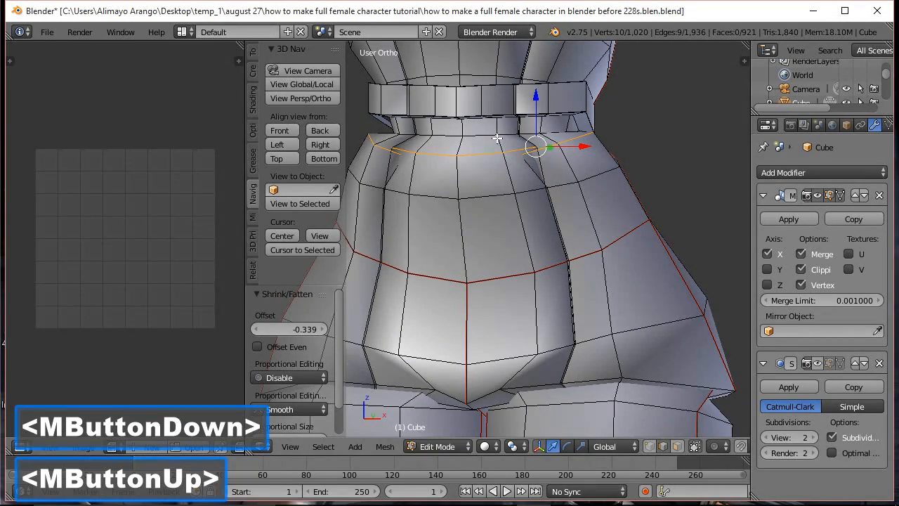
Raise the bulged edge loop below the belt along Z by about 0.123.
{"action": "left_click", "coordinate": [511, 95], "text": "alt"}
{"action": "left_click_drag", "start_coordinate": [525, 96], "coordinate": [536, 122]}
{"action": "left_click", "coordinate": [546, 110], "text": "alt"}
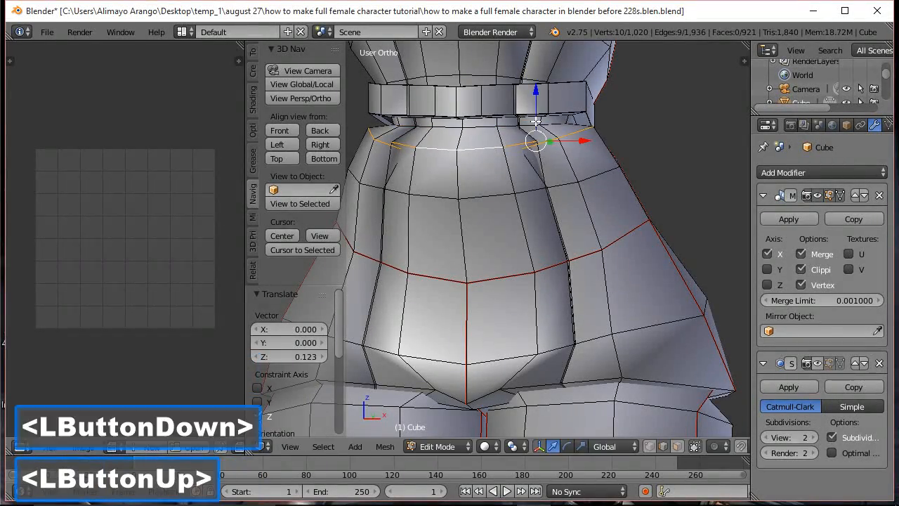
Add one edge loop between the bulged waist loop and the hip loop beneath it.
{"action": "key", "text": "ctrl+r"}
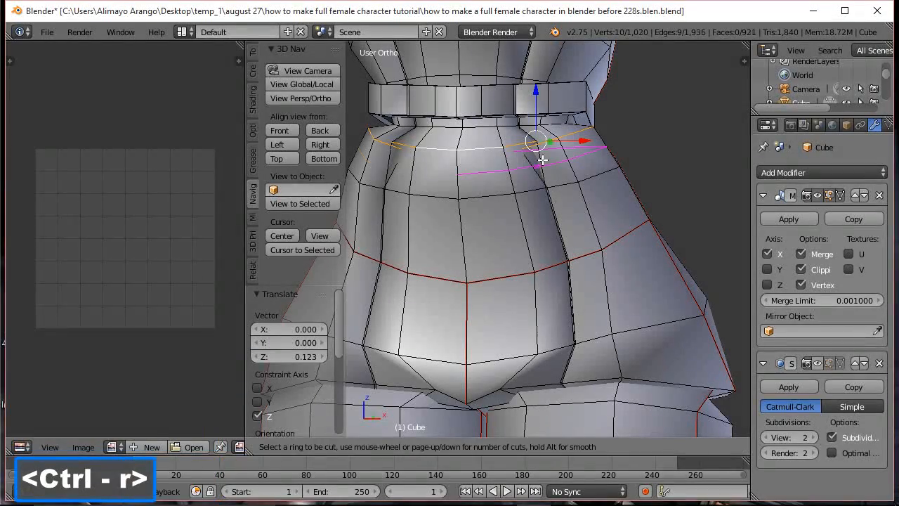
{"action": "left_click", "coordinate": [543, 160]}
{"action": "left_click", "coordinate": [542, 158]}
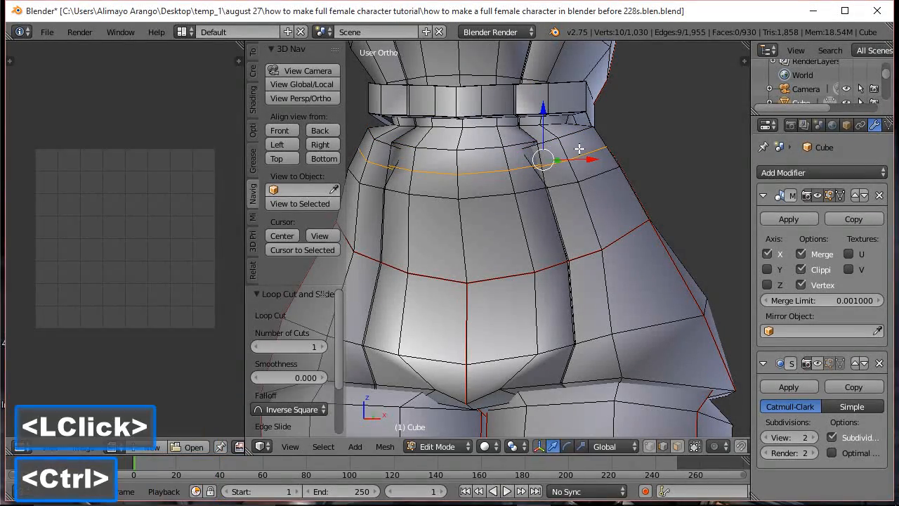
Add another edge loop directly below the bulged waist loop and scale it inward to about 0.811 as a fold crease.
{"action": "key", "text": "ctrl+r"}
{"action": "left_click", "coordinate": [597, 141]}
{"action": "left_click", "coordinate": [656, 148]}
{"action": "key", "text": "s"}
{"action": "right_click", "coordinate": [649, 149]}
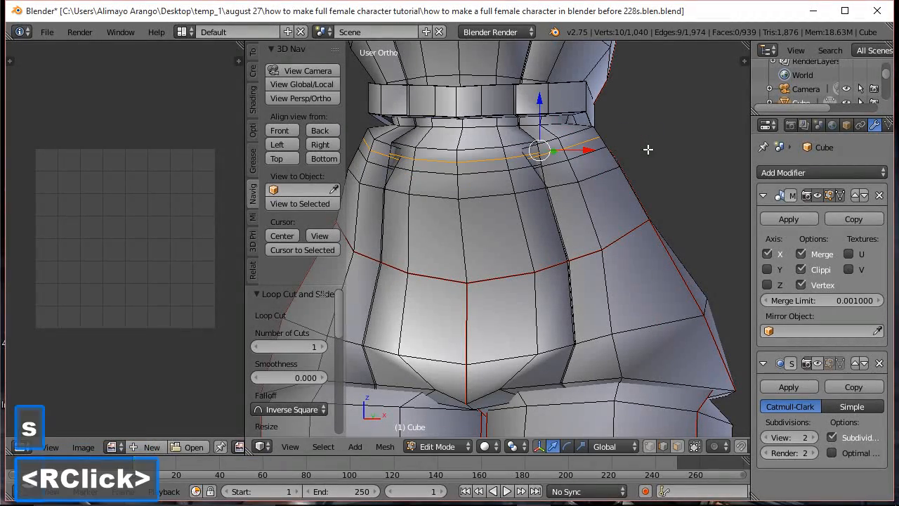
{"action": "key", "text": "s"}
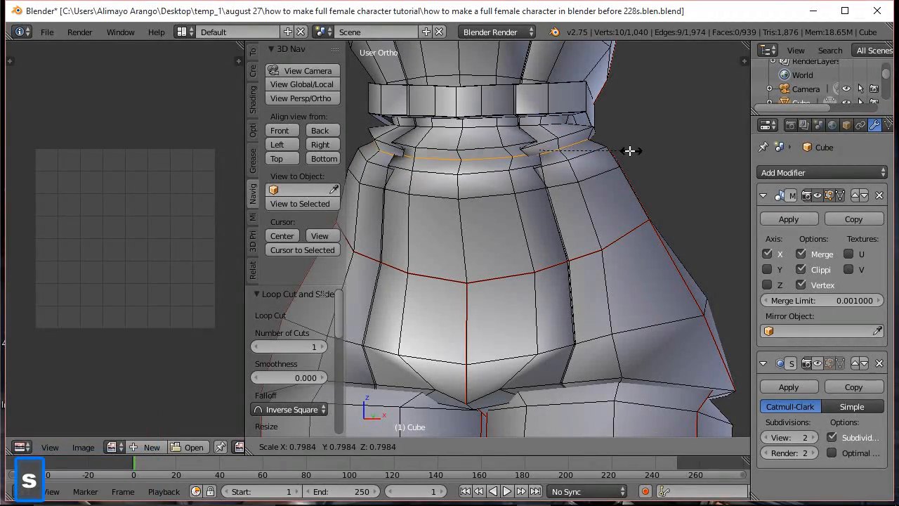
{"action": "left_click", "coordinate": [632, 151]}
{"action": "scroll", "coordinate": [629, 120], "scroll_direction": "down", "scroll_amount": 1}
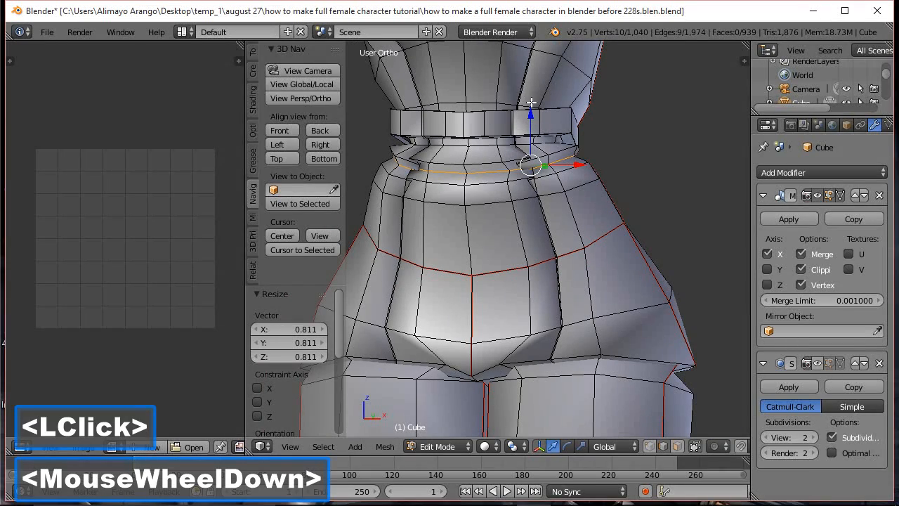
Add an edge loop just above the belt, scale it outward to about 1.238 and lower it about 0.074 along Z.
{"action": "key", "text": "ctrl"}
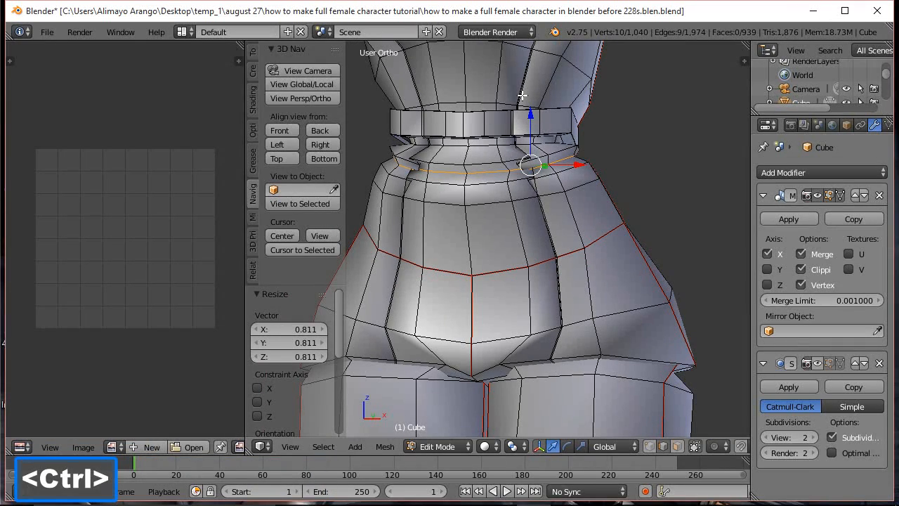
{"action": "key", "text": "ctrl+r"}
{"action": "left_click", "coordinate": [523, 97]}
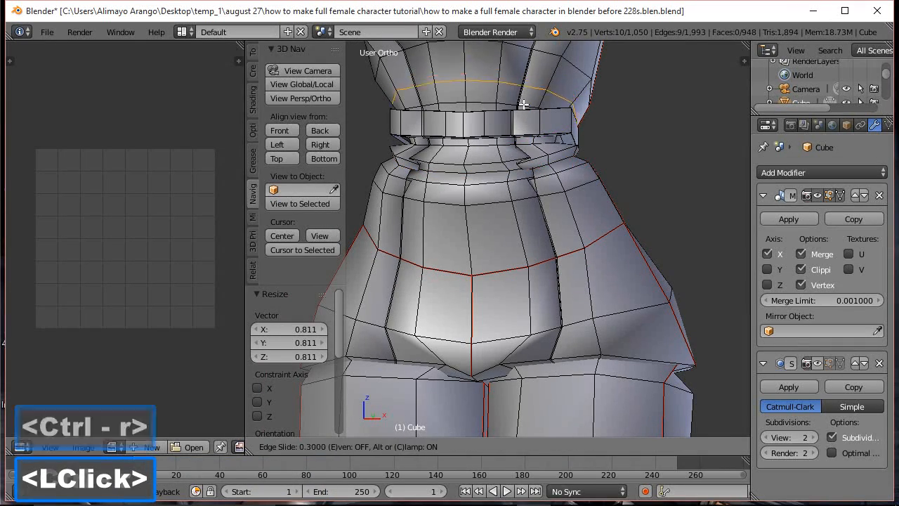
{"action": "left_click", "coordinate": [524, 104]}
{"action": "key", "text": "s"}
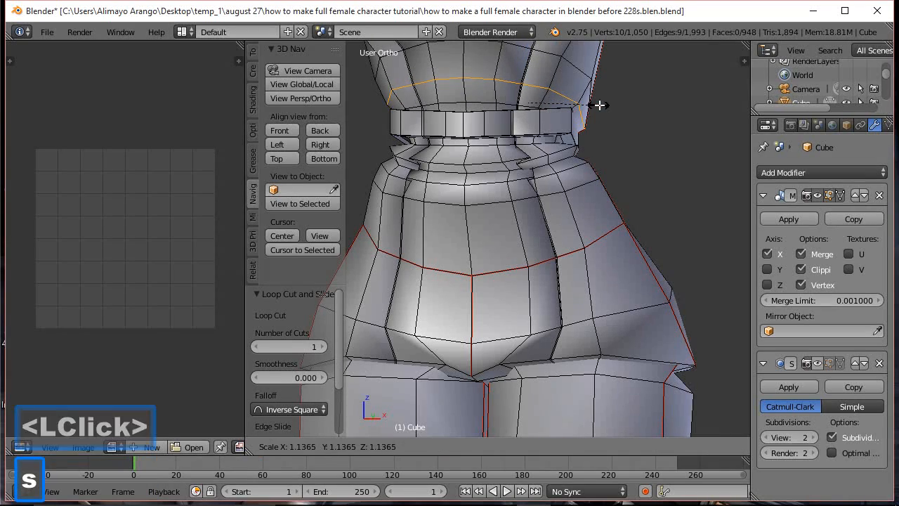
{"action": "left_click", "coordinate": [605, 104]}
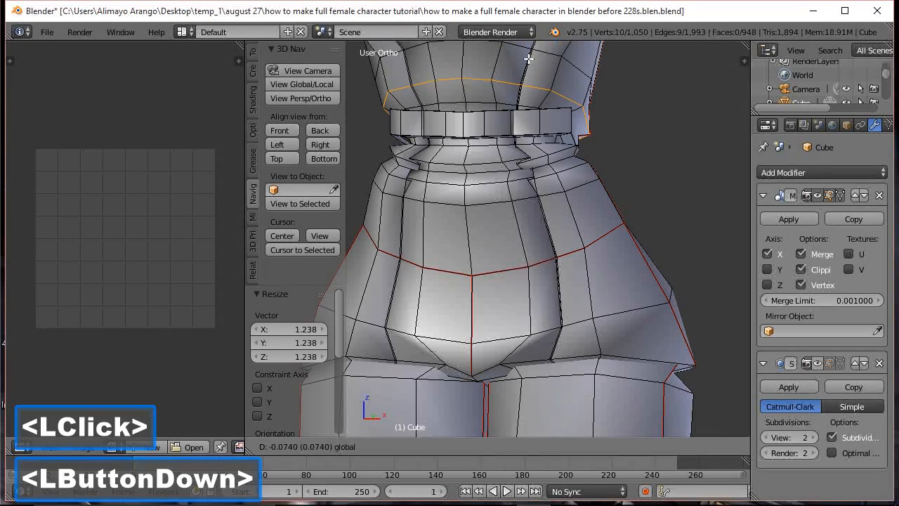
{"action": "left_click_drag", "start_coordinate": [528, 50], "coordinate": [544, 72]}
Add a second edge loop directly above the bulged loop over the belt, slid down close to it.
{"action": "key", "text": "ctrl+r"}
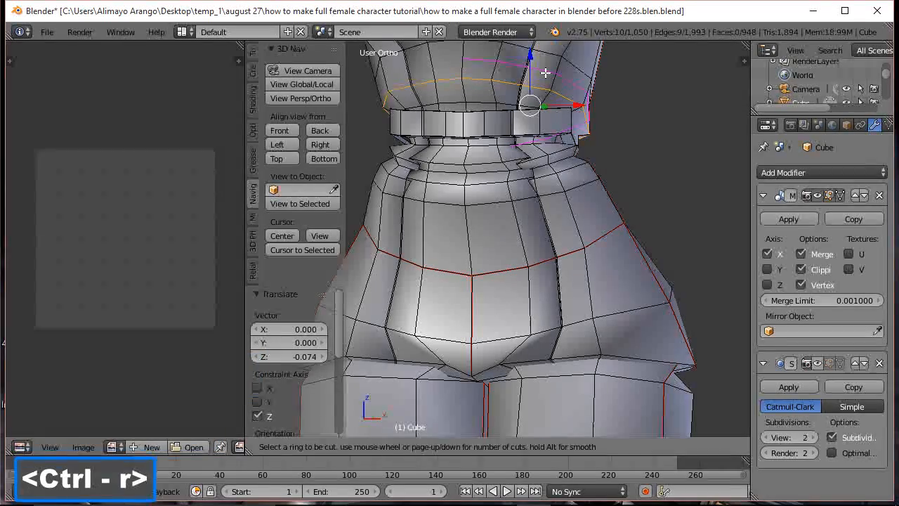
{"action": "left_click", "coordinate": [546, 79]}
{"action": "left_click", "coordinate": [546, 85]}
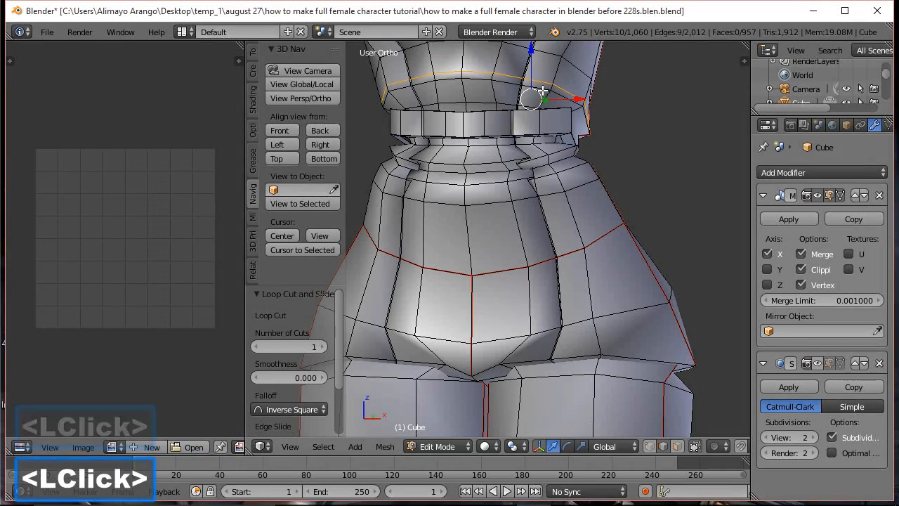
Lower the bulged loop above the belt about 0.111 along Z and scale it outward to about 1.118.
{"action": "left_click", "coordinate": [500, 85], "text": "alt"}
{"action": "left_click_drag", "start_coordinate": [531, 56], "coordinate": [545, 71]}
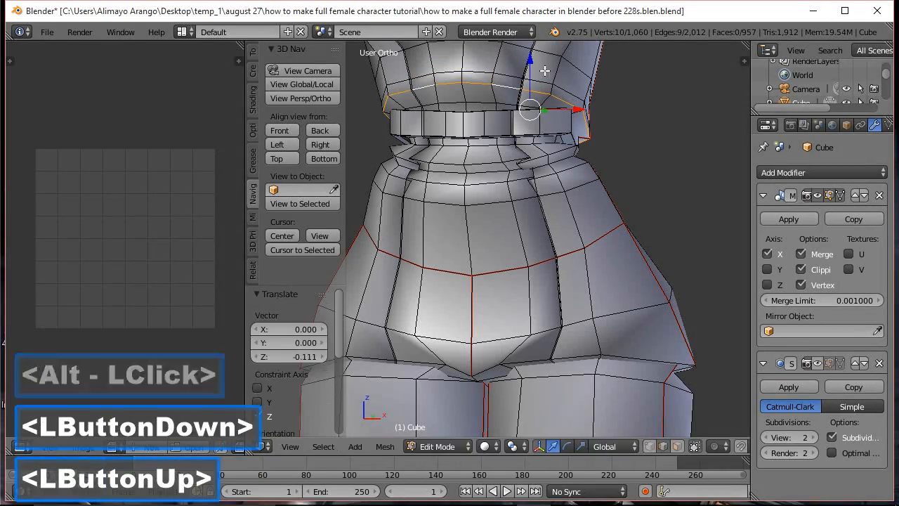
{"action": "key", "text": "s"}
{"action": "left_click", "coordinate": [632, 92]}
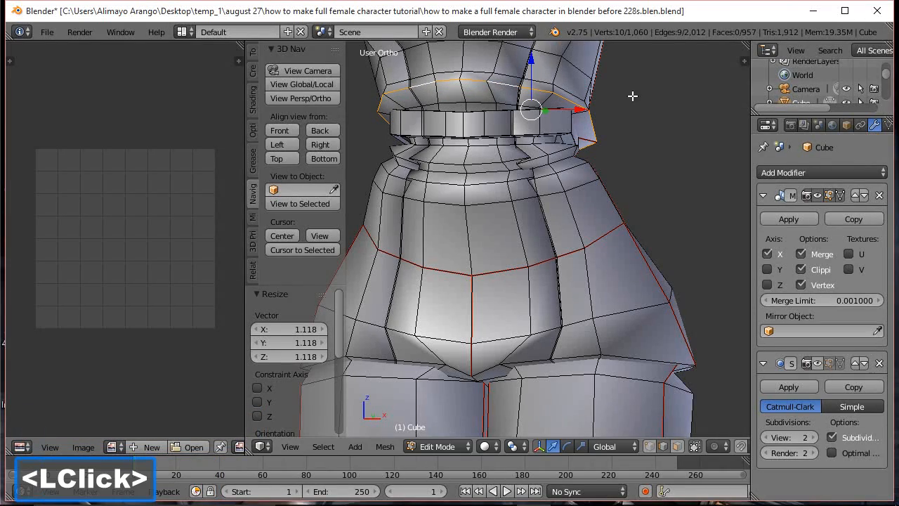
Show the subdivision smoothing in Edit Mode and pull the front edges of the top's hem down about 0.514 over the belt.
{"action": "left_click", "coordinate": [830, 363]}
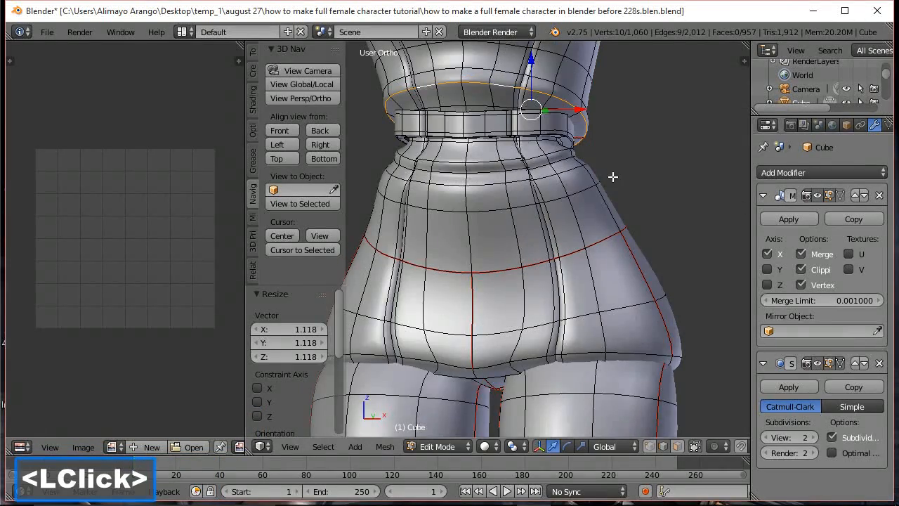
{"action": "scroll", "coordinate": [611, 176], "scroll_direction": "down", "scroll_amount": 1}
{"action": "middle_click_drag", "start_coordinate": [609, 155], "coordinate": [559, 178]}
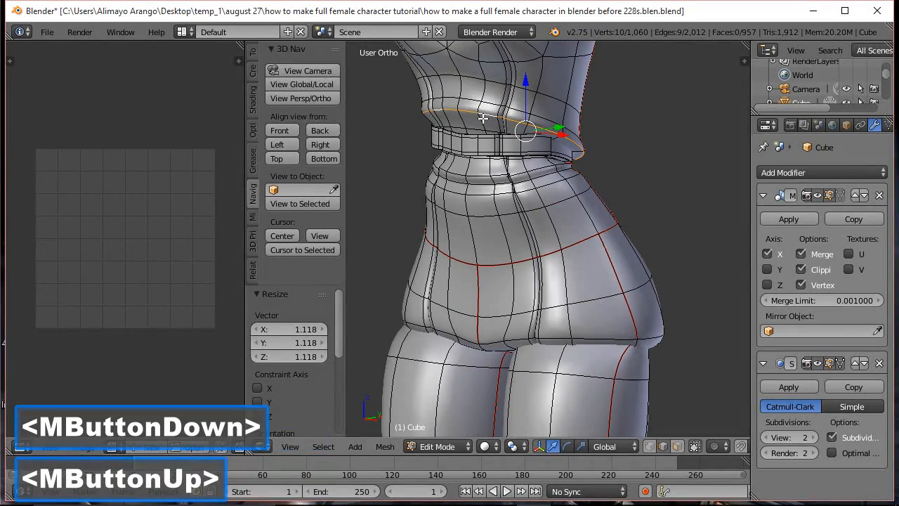
{"action": "left_click", "coordinate": [482, 116]}
{"action": "left_click", "coordinate": [469, 105], "text": "shift"}
{"action": "left_click_drag", "start_coordinate": [480, 69], "coordinate": [475, 84]}
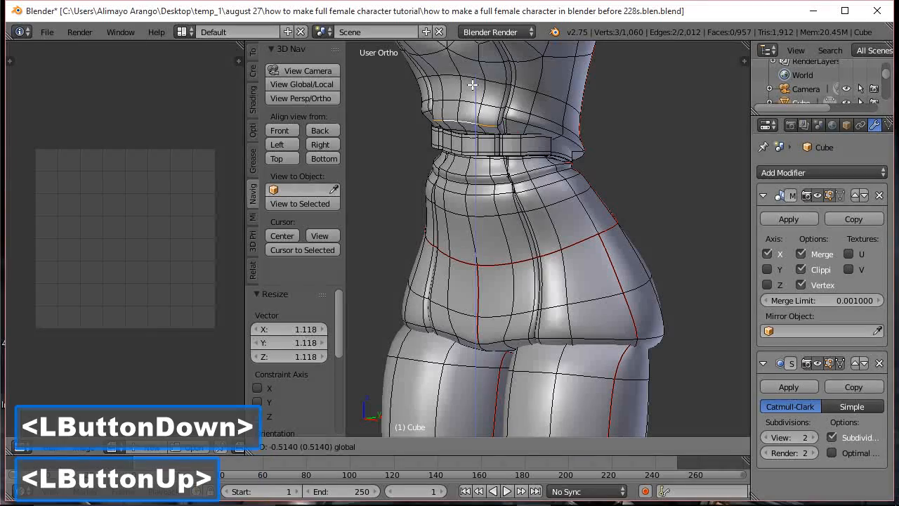
{"action": "left_click", "coordinate": [524, 113], "text": "shift"}
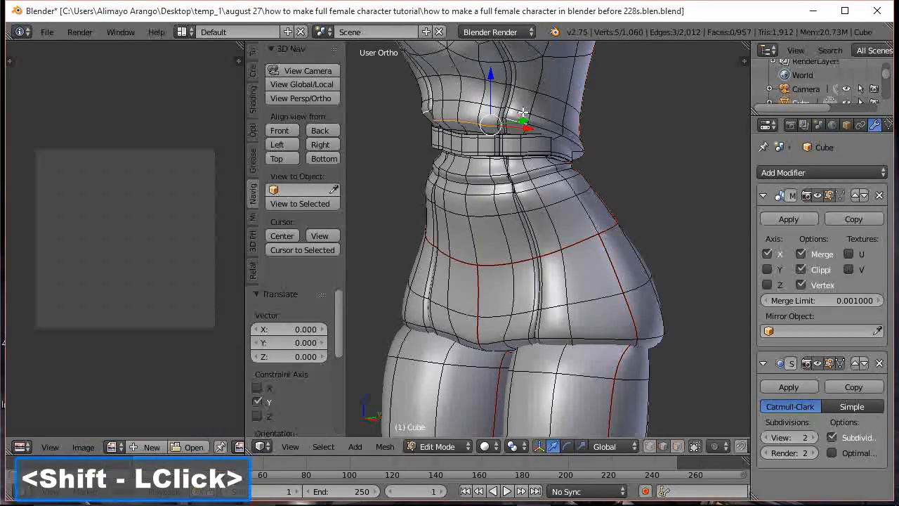
{"action": "left_click_drag", "start_coordinate": [494, 82], "coordinate": [491, 85]}
Reposition individual edges of the top's hem around the side of the waist, raising one so the hem becomes uneven.
{"action": "middle_click_drag", "start_coordinate": [509, 93], "coordinate": [555, 108]}
{"action": "left_click", "coordinate": [471, 173]}
{"action": "left_click_drag", "start_coordinate": [470, 155], "coordinate": [470, 140]}
{"action": "middle_click_drag", "start_coordinate": [500, 166], "coordinate": [504, 163]}
{"action": "left_click_drag", "start_coordinate": [503, 163], "coordinate": [501, 162]}
{"action": "left_click", "coordinate": [527, 174]}
{"action": "left_click_drag", "start_coordinate": [556, 178], "coordinate": [563, 179]}
Raise a hem edge at the back of the top by about 0.587 along Z.
{"action": "mouse_move", "coordinate": [564, 180]}
{"action": "middle_mouse_down"}
{"action": "mouse_move", "coordinate": [471, 180]}
{"action": "mouse_move", "coordinate": [564, 181]}
{"action": "middle_mouse_up"}
{"action": "left_click", "coordinate": [644, 175]}
{"action": "left_click_drag", "start_coordinate": [649, 150], "coordinate": [643, 131]}
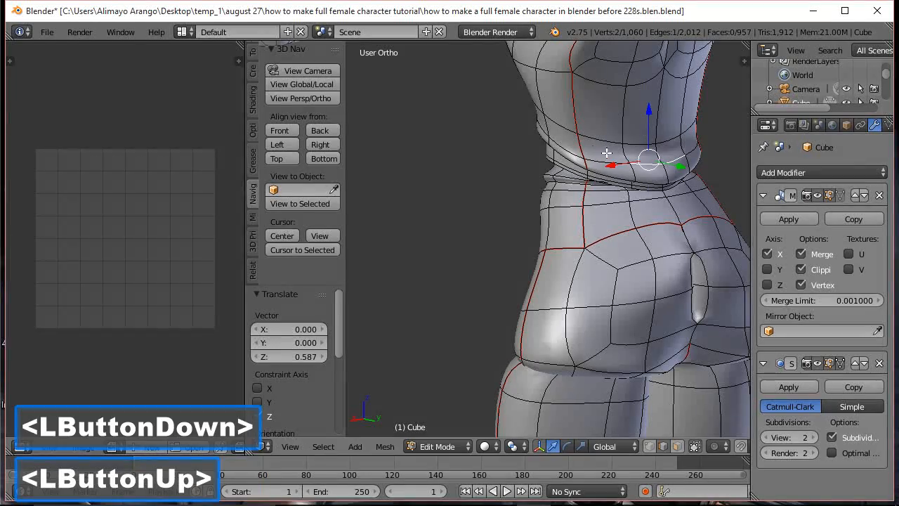
Select the hem edge at the front seam of the top, adjust its height and move it about -0.221 along Y.
{"action": "middle_click_drag", "start_coordinate": [597, 131], "coordinate": [692, 116]}
{"action": "scroll", "coordinate": [693, 116], "scroll_direction": "down", "scroll_amount": 1}
{"action": "middle_click_drag", "start_coordinate": [603, 150], "coordinate": [586, 178]}
{"action": "scroll", "coordinate": [628, 158], "scroll_direction": "down", "scroll_amount": 2}
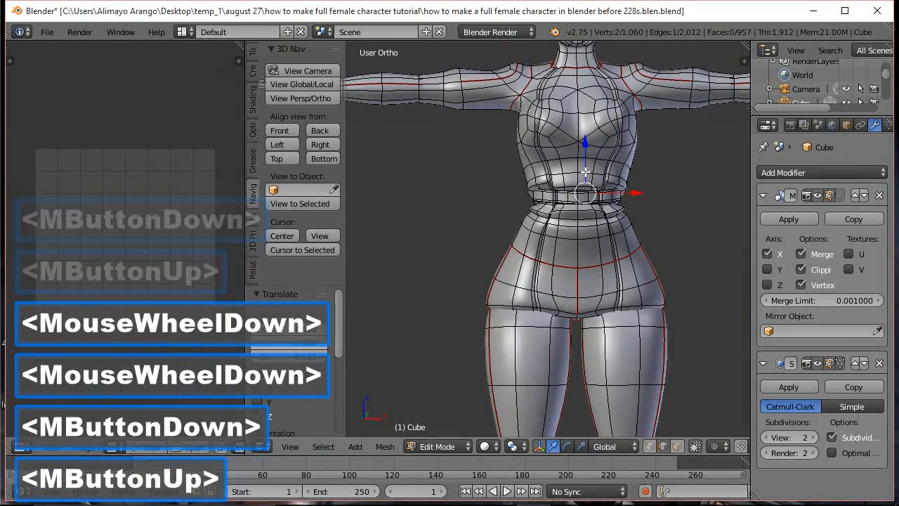
{"action": "scroll", "coordinate": [586, 177], "scroll_direction": "up", "scroll_amount": 1}
{"action": "left_click", "coordinate": [639, 173]}
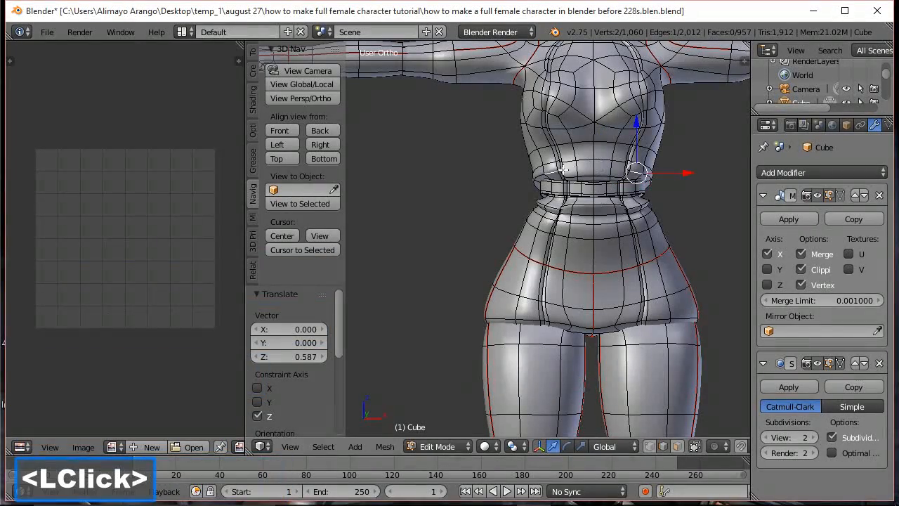
{"action": "middle_click_drag", "start_coordinate": [605, 188], "coordinate": [655, 167]}
{"action": "left_click_drag", "start_coordinate": [635, 131], "coordinate": [635, 136]}
{"action": "left_click_drag", "start_coordinate": [665, 168], "coordinate": [664, 170]}
Switch to Object Mode and save the scene under the incremented name ending in "before 229s.blen.blend".
{"action": "scroll", "coordinate": [674, 179], "scroll_direction": "down", "scroll_amount": 2}
{"action": "middle_click_drag", "start_coordinate": [683, 184], "coordinate": [613, 169]}
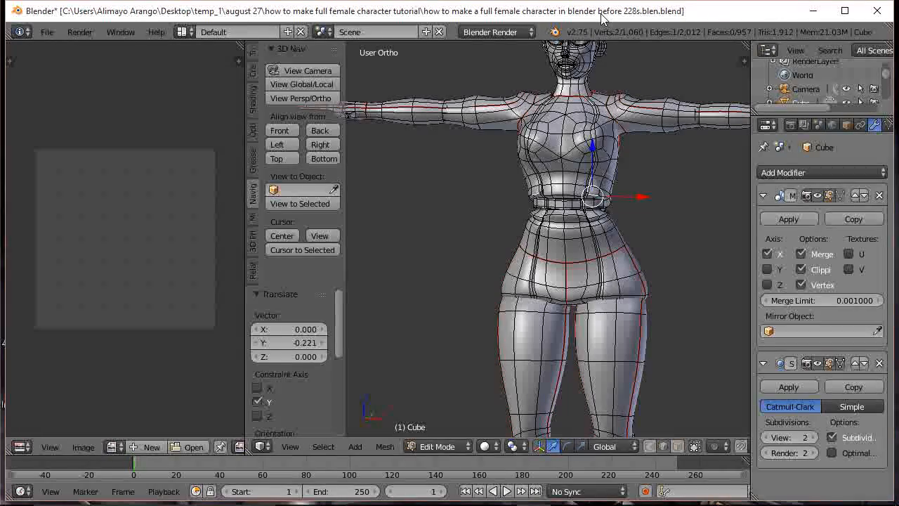
{"action": "left_click", "coordinate": [446, 449]}
{"action": "left_click", "coordinate": [446, 430]}
{"action": "mouse_move", "coordinate": [599, 314]}
{"action": "middle_mouse_down"}
{"action": "mouse_move", "coordinate": [551, 312]}
{"action": "mouse_move", "coordinate": [539, 301]}
{"action": "mouse_move", "coordinate": [624, 310]}
{"action": "mouse_move", "coordinate": [614, 317]}
{"action": "mouse_move", "coordinate": [556, 299]}
{"action": "mouse_move", "coordinate": [635, 310]}
{"action": "mouse_move", "coordinate": [421, 300]}
{"action": "mouse_move", "coordinate": [611, 312]}
{"action": "middle_mouse_up"}
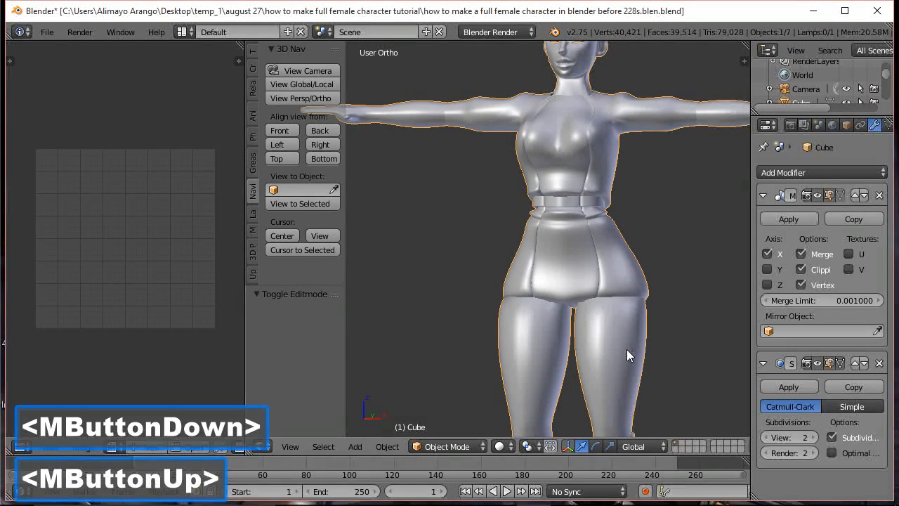
{"action": "left_click", "coordinate": [603, 72]}
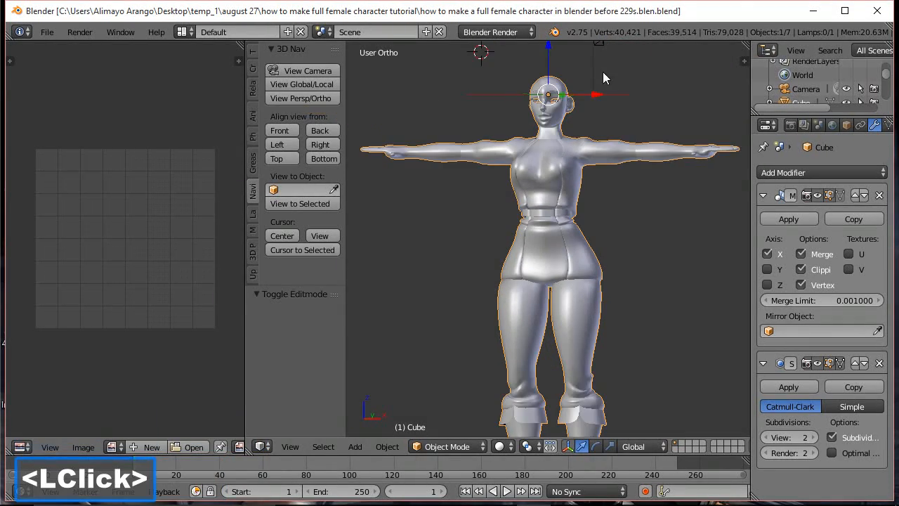
Return the character mesh to Edit Mode.
{"action": "scroll", "coordinate": [638, 144], "scroll_direction": "up", "scroll_amount": 2}
{"action": "middle_click_drag", "start_coordinate": [658, 153], "coordinate": [595, 191], "text": "shift"}
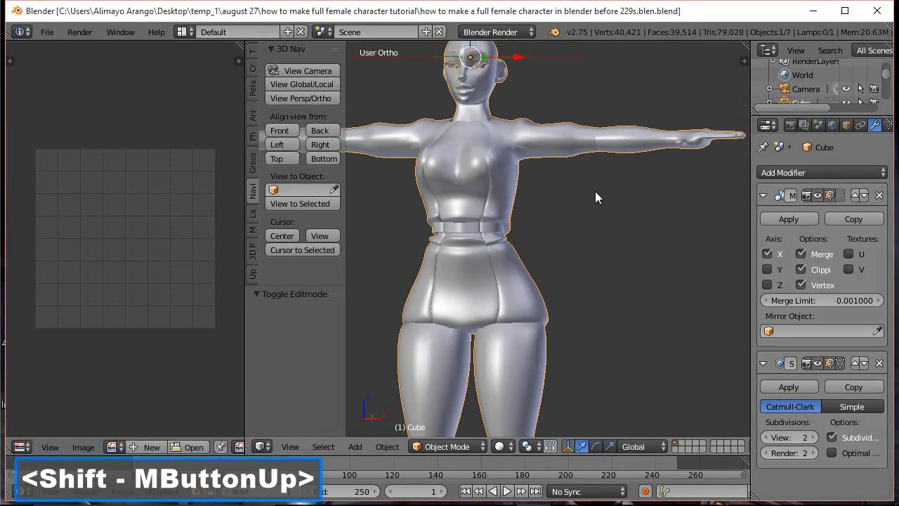
{"action": "scroll", "coordinate": [559, 293], "scroll_direction": "up", "scroll_amount": 2}
{"action": "left_click", "coordinate": [461, 447]}
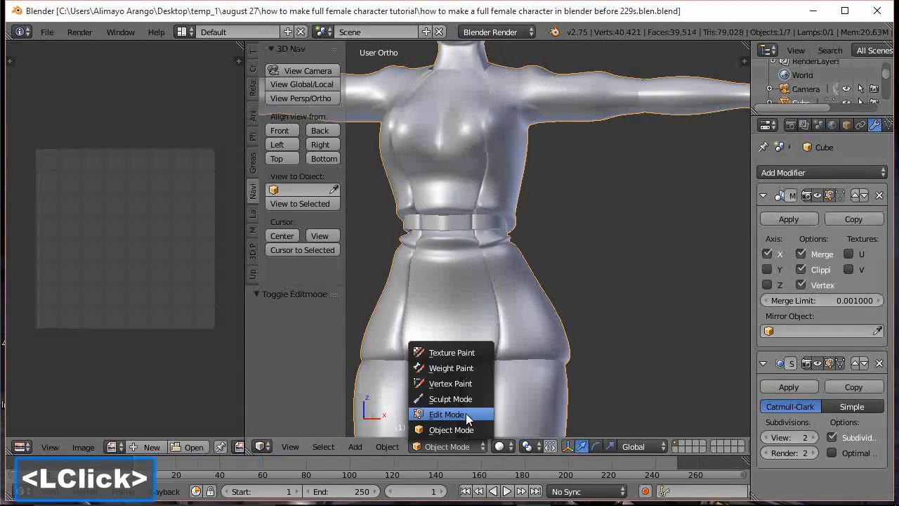
{"action": "left_click", "coordinate": [465, 413]}
Add an edge loop around the arm near the elbow, slid slightly toward the hand.
{"action": "middle_click_drag", "start_coordinate": [644, 171], "coordinate": [634, 221]}
{"action": "scroll", "coordinate": [666, 154], "scroll_direction": "up", "scroll_amount": 1}
{"action": "middle_click_drag", "start_coordinate": [666, 154], "coordinate": [645, 202], "text": "shift"}
{"action": "scroll", "coordinate": [645, 203], "scroll_direction": "up", "scroll_amount": 1}
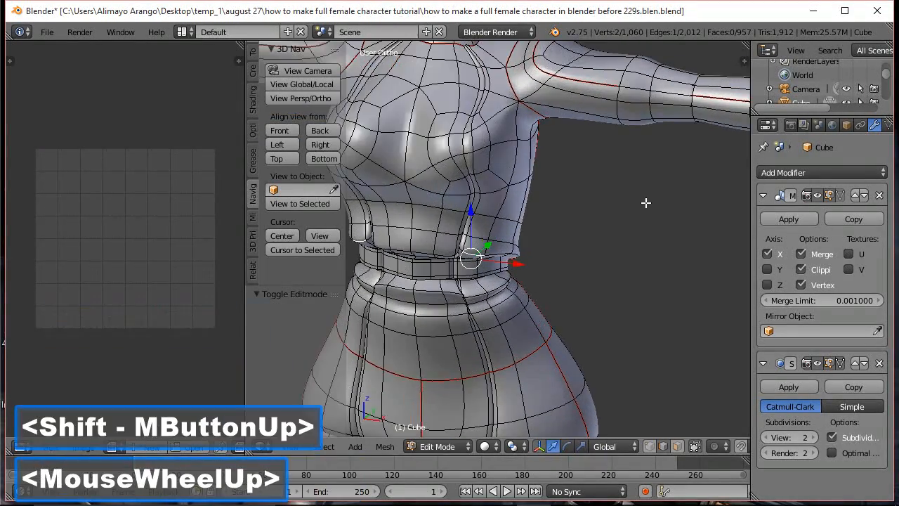
{"action": "key", "text": "ctrl+r"}
{"action": "left_click", "coordinate": [678, 104]}
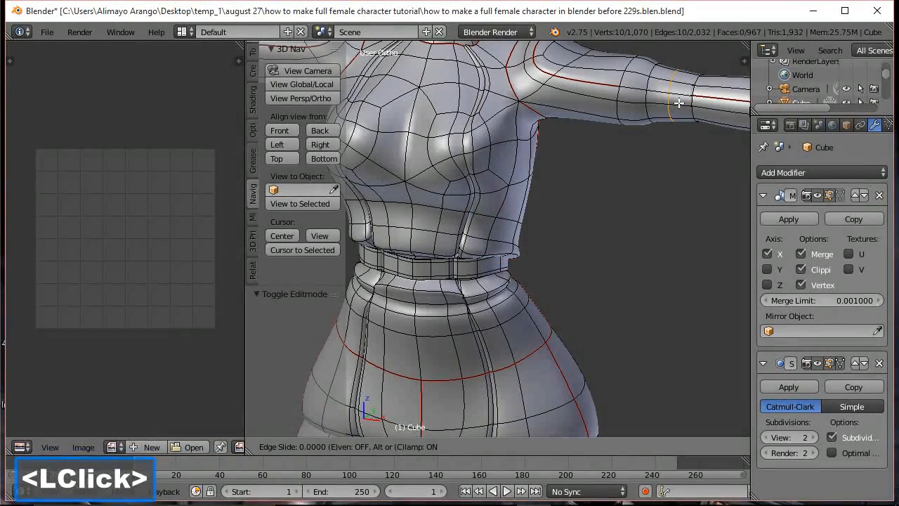
{"action": "left_click", "coordinate": [682, 104]}
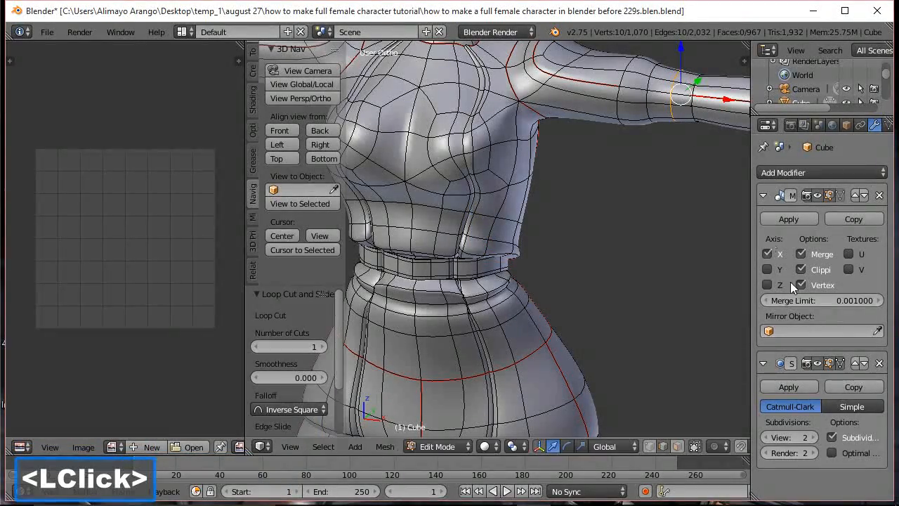
Hide the subdivision smoothing in Edit Mode and scale the new arm loop outward to about 1.371.
{"action": "left_click", "coordinate": [819, 362]}
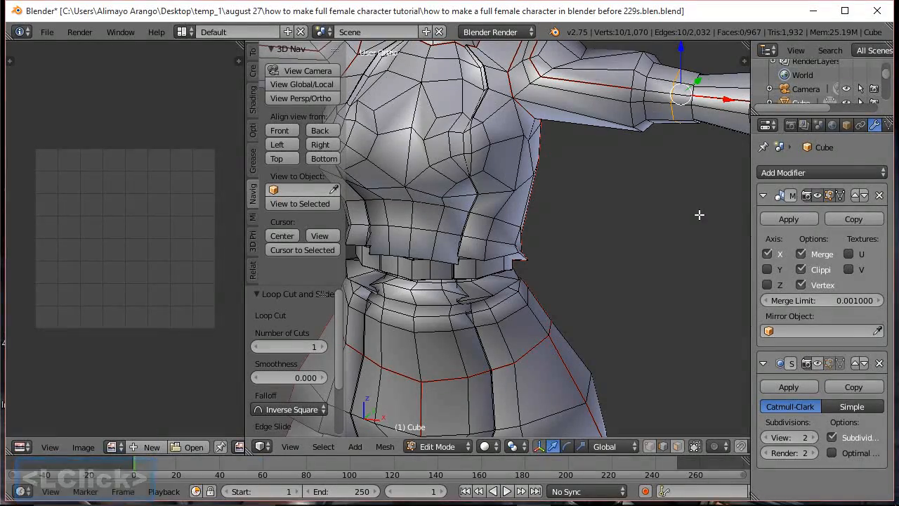
{"action": "key", "text": "s"}
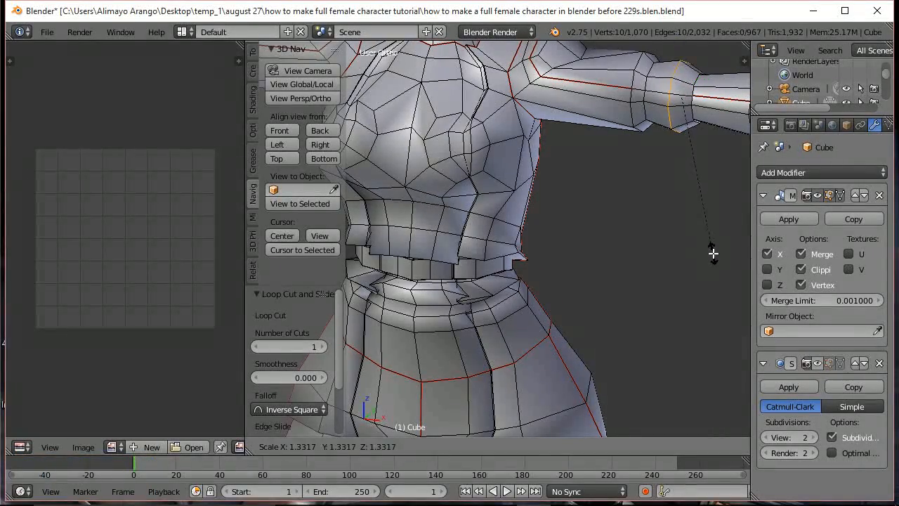
{"action": "left_click", "coordinate": [713, 257]}
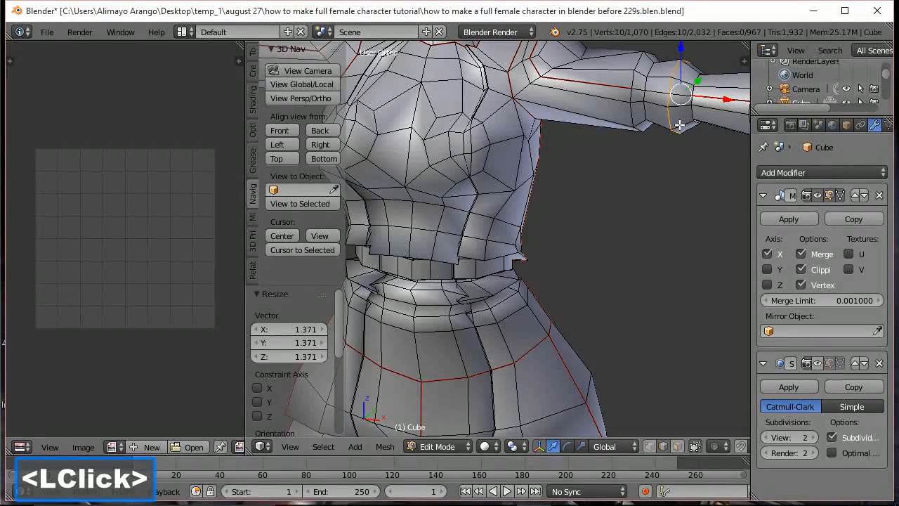
Add an edge loop on the hand side of the bulged arm loop and scale it inward to about 0.796.
{"action": "key", "text": "ctrl+r"}
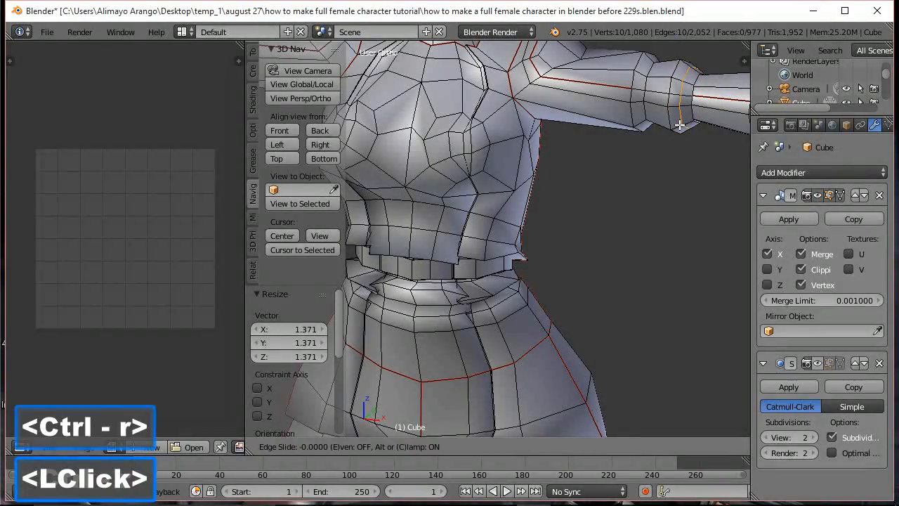
{"action": "left_click", "coordinate": [679, 125]}
{"action": "key", "text": "s"}
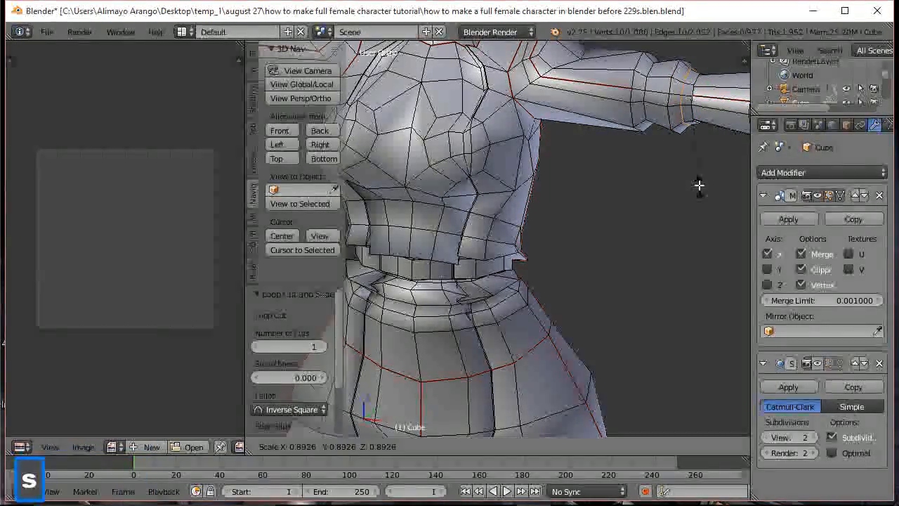
{"action": "left_click", "coordinate": [699, 177]}
Add an edge loop on the shoulder side of the bulged arm loop and scale it inward to about 0.808.
{"action": "key", "text": "ctrl+r"}
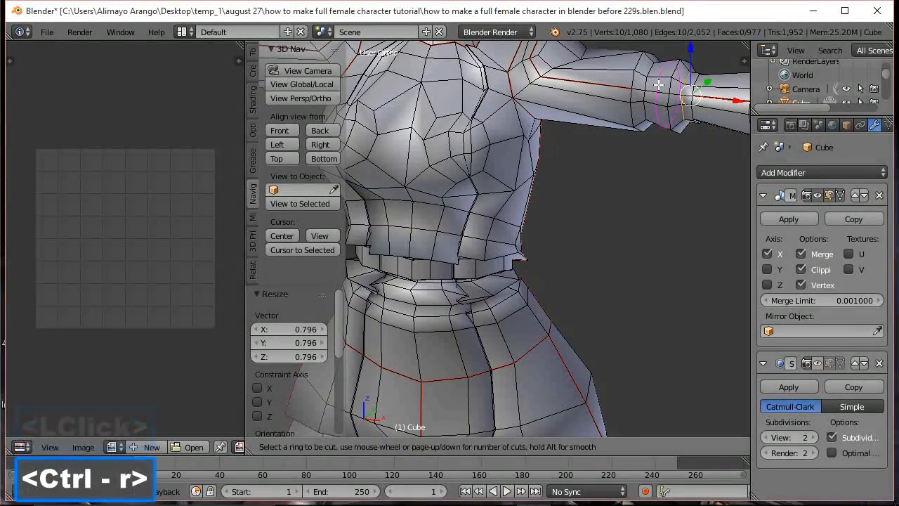
{"action": "left_click", "coordinate": [663, 88]}
{"action": "left_click", "coordinate": [669, 95]}
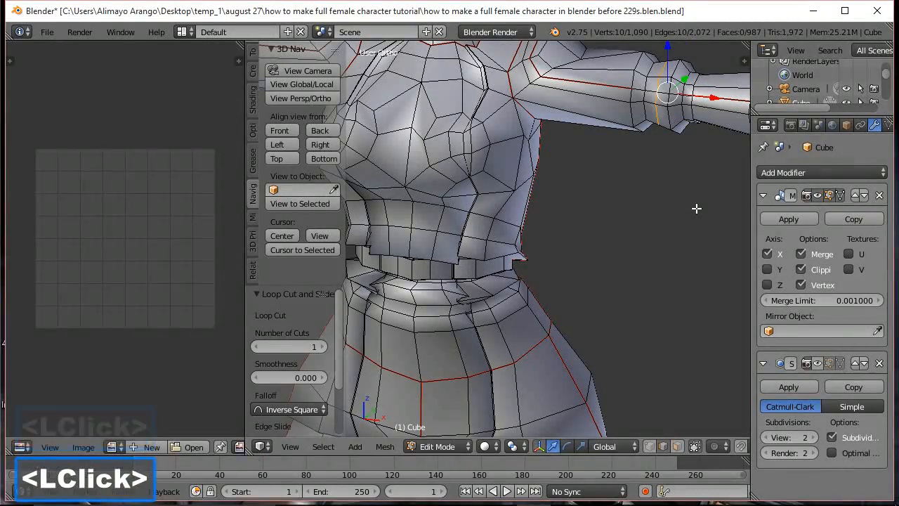
{"action": "key", "text": "s"}
{"action": "left_click", "coordinate": [682, 190]}
Show the subdivision smoothing in Edit Mode again and bring the arm folds into close view.
{"action": "middle_click_drag", "start_coordinate": [682, 190], "coordinate": [677, 146]}
{"action": "left_click", "coordinate": [817, 362]}
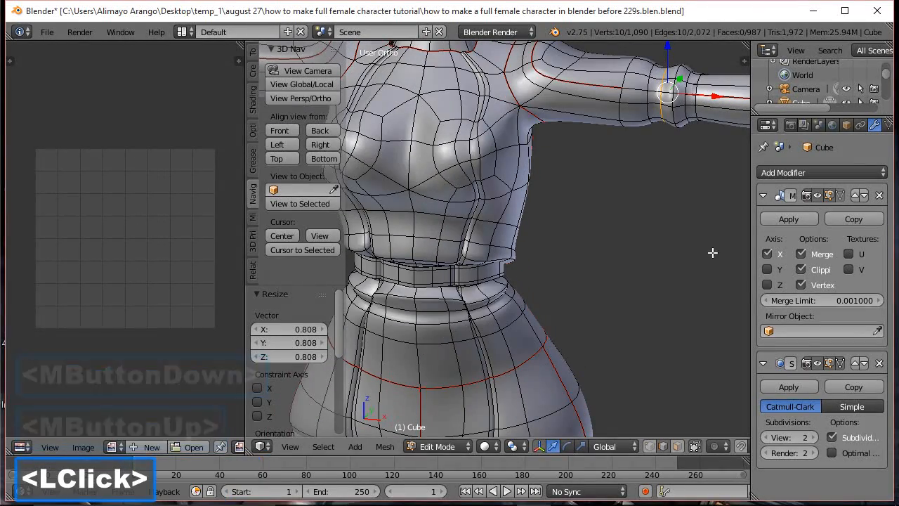
{"action": "middle_click_drag", "start_coordinate": [703, 209], "coordinate": [611, 283], "text": "shift"}
{"action": "scroll", "coordinate": [611, 282], "scroll_direction": "up", "scroll_amount": 2}
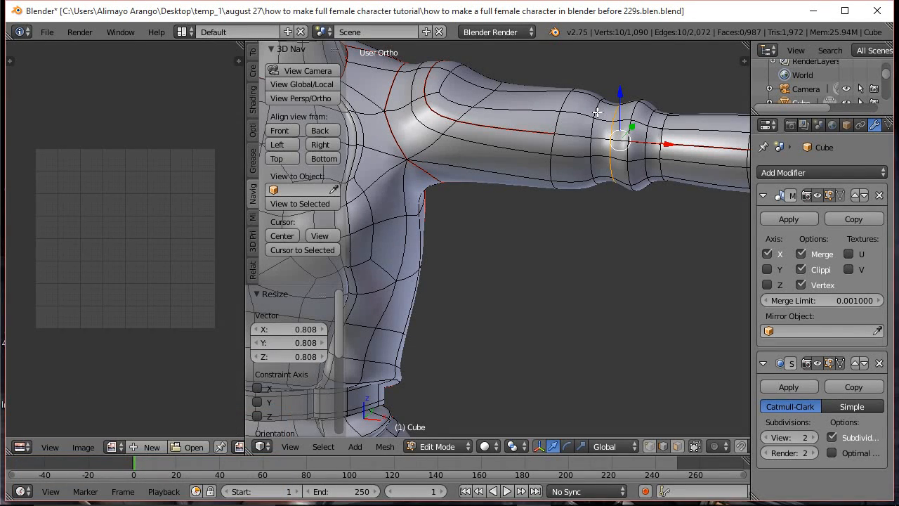
{"action": "left_click", "coordinate": [590, 156], "text": "shift"}
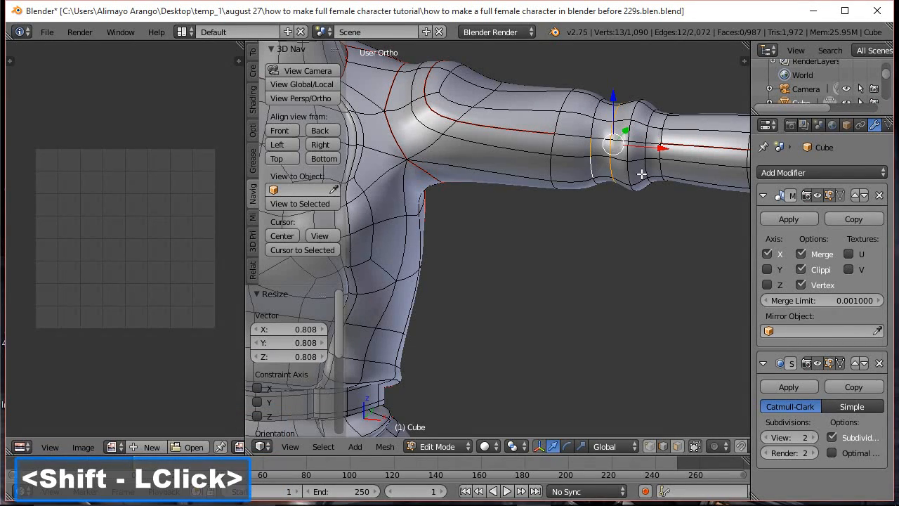
{"action": "left_click_drag", "start_coordinate": [658, 149], "coordinate": [667, 149]}
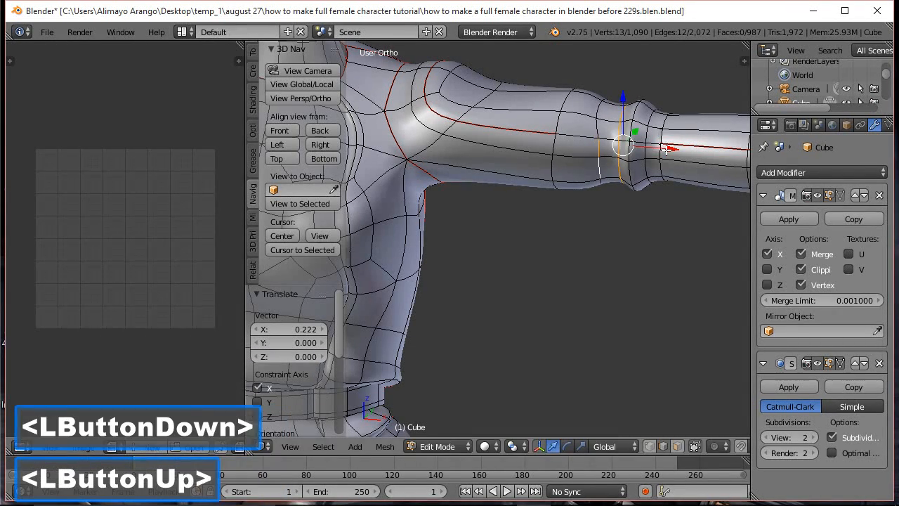
{"action": "key", "text": "ctrl+z"}
Offset individual edges of the arm's fold loops along X to make the crease uneven, moving the underside edge about 0.233.
{"action": "left_click", "coordinate": [595, 169]}
{"action": "double_click", "coordinate": [638, 160], "text": "shift"}
{"action": "left_click_drag", "start_coordinate": [637, 160], "coordinate": [670, 158]}
{"action": "left_click", "coordinate": [658, 117]}
{"action": "left_click_drag", "start_coordinate": [658, 117], "coordinate": [606, 130]}
{"action": "left_click", "coordinate": [607, 167]}
{"action": "left_click_drag", "start_coordinate": [661, 181], "coordinate": [668, 176]}
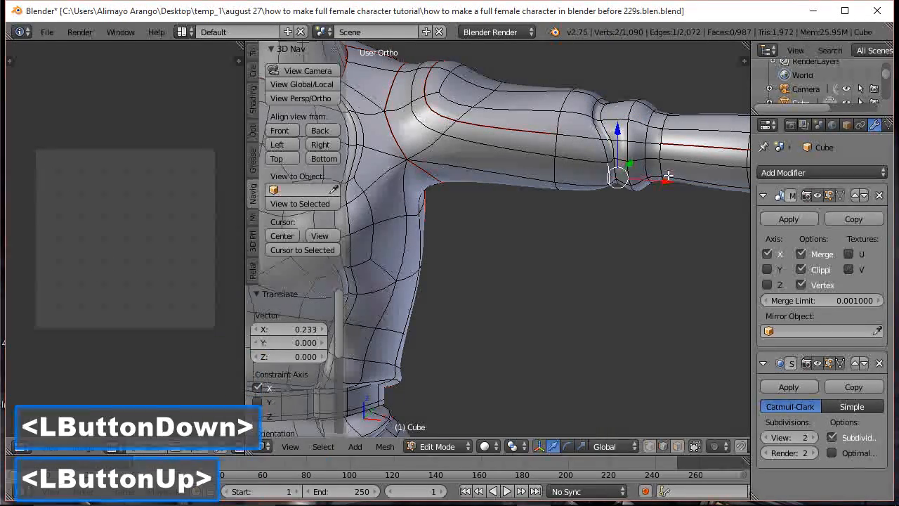
Add an edge loop around the upper arm beside the elbow fold, sliding it toward the shoulder.
{"action": "scroll", "coordinate": [668, 177], "scroll_direction": "down", "scroll_amount": 3}
{"action": "middle_click_drag", "start_coordinate": [664, 179], "coordinate": [579, 165]}
{"action": "scroll", "coordinate": [629, 183], "scroll_direction": "up", "scroll_amount": 2}
{"action": "scroll", "coordinate": [664, 165], "scroll_direction": "down", "scroll_amount": 2}
{"action": "scroll", "coordinate": [641, 170], "scroll_direction": "up", "scroll_amount": 2}
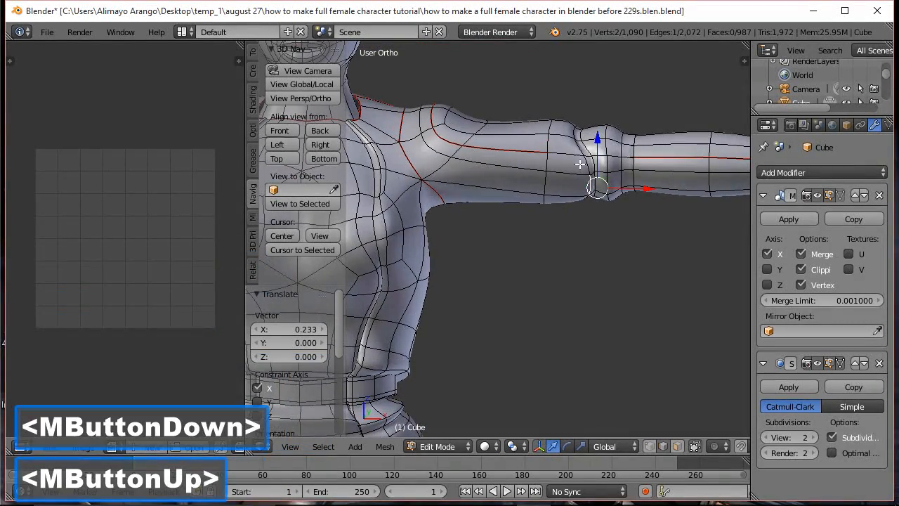
{"action": "key", "text": "ctrl+r"}
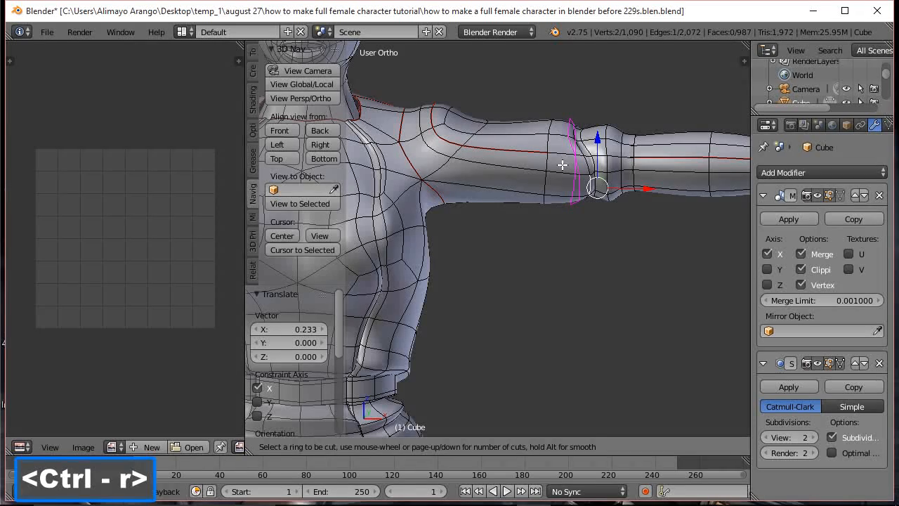
{"action": "left_click", "coordinate": [561, 147]}
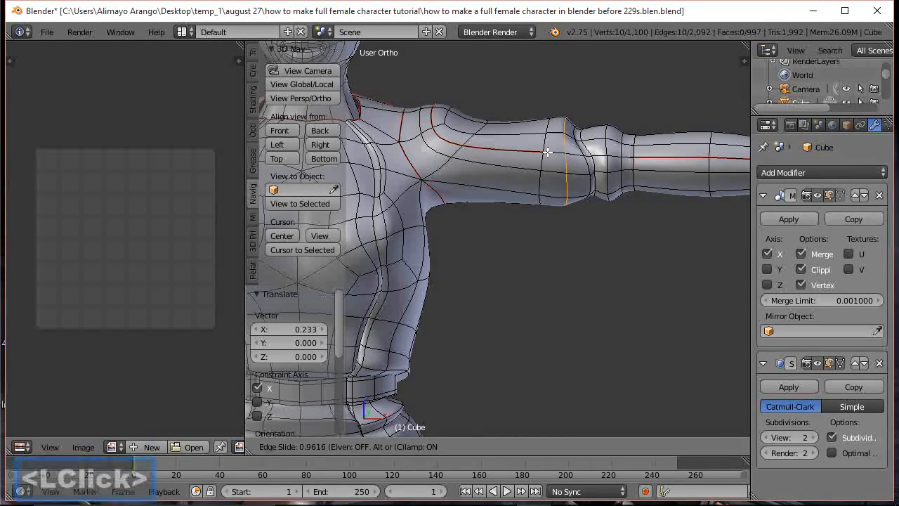
{"action": "left_click", "coordinate": [547, 153]}
Scale the new upper-arm loop inward to about 0.75 and move it 0.130 along X toward the fold.
{"action": "key", "text": "s"}
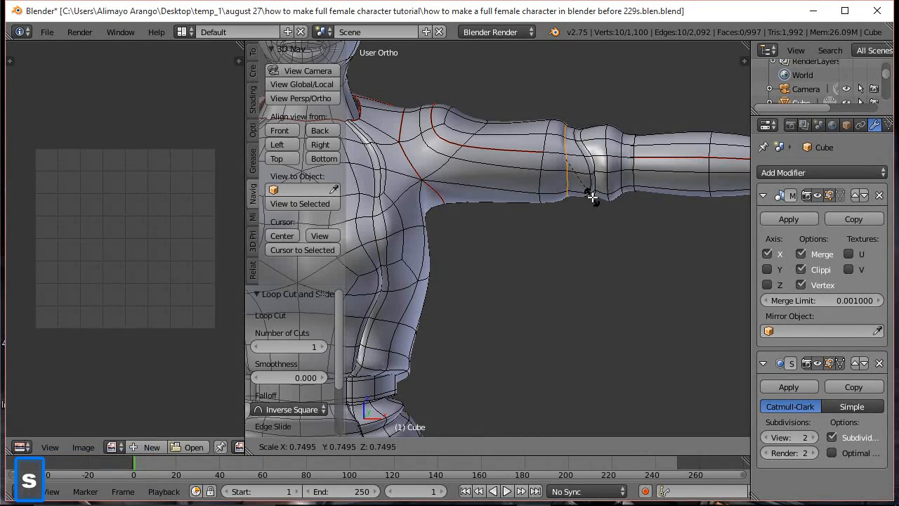
{"action": "left_click", "coordinate": [587, 192]}
{"action": "left_click_drag", "start_coordinate": [589, 160], "coordinate": [594, 161]}
Switch to Object Mode and check the sleeve folds on the whole figure.
{"action": "left_click", "coordinate": [458, 445]}
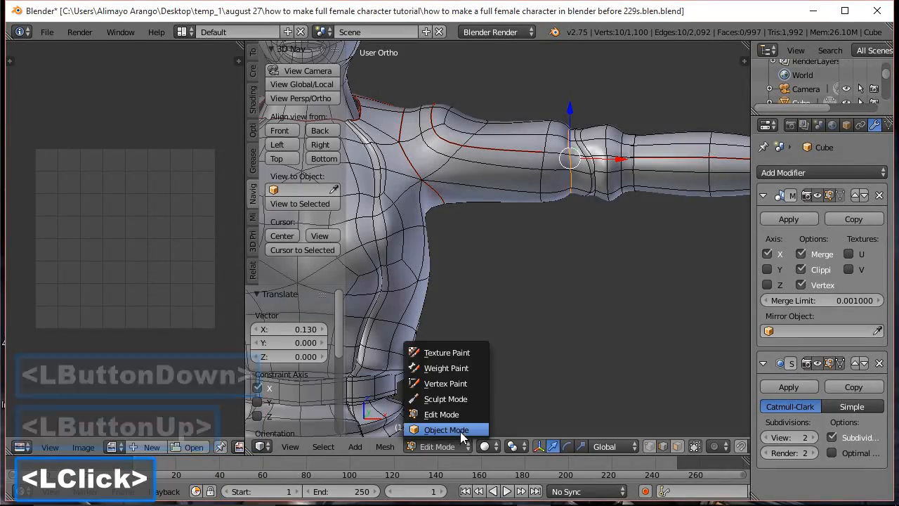
{"action": "left_click", "coordinate": [460, 432]}
{"action": "scroll", "coordinate": [593, 295], "scroll_direction": "down", "scroll_amount": 4}
{"action": "scroll", "coordinate": [593, 297], "scroll_direction": "down", "scroll_amount": 2}
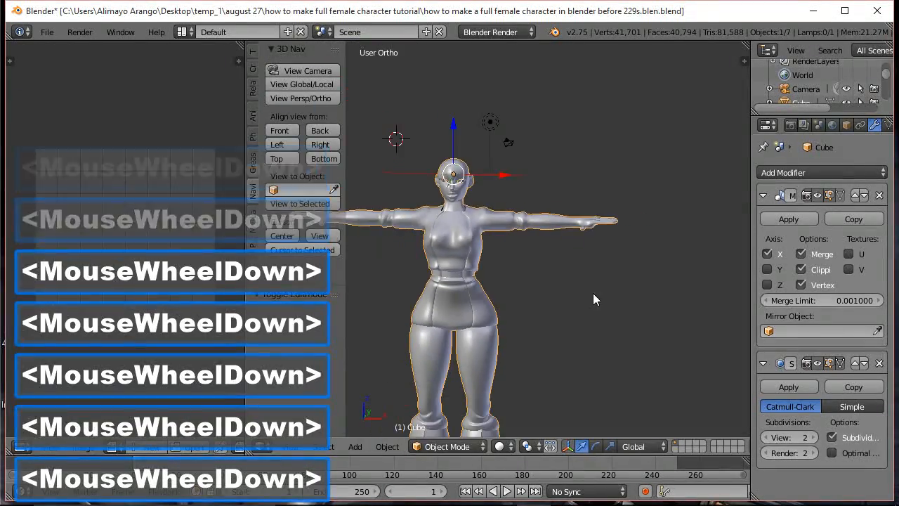
{"action": "scroll", "coordinate": [584, 298], "scroll_direction": "up", "scroll_amount": 2}
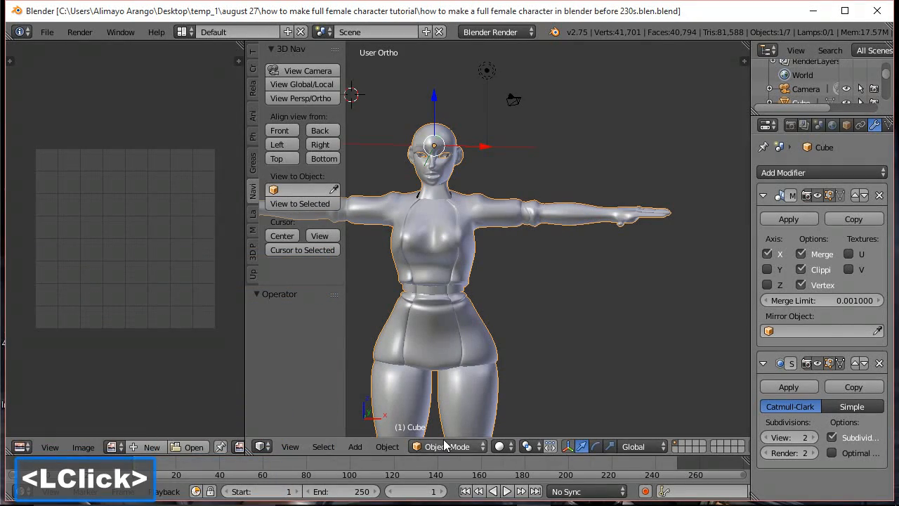
Return to Edit Mode and rip the edge loop at the hand side of the elbow fold, leaving it in place.
{"action": "left_click", "coordinate": [444, 446]}
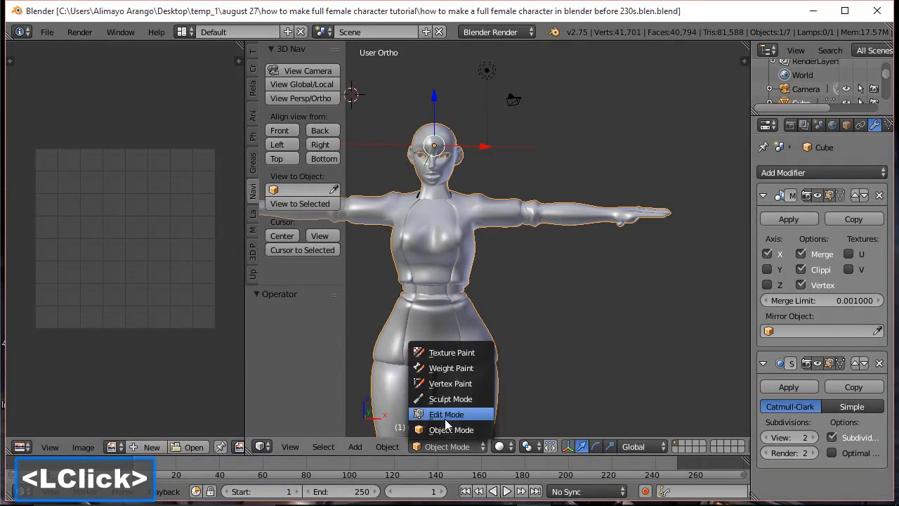
{"action": "left_click", "coordinate": [443, 415]}
{"action": "scroll", "coordinate": [543, 285], "scroll_direction": "up", "scroll_amount": 2}
{"action": "scroll", "coordinate": [543, 285], "scroll_direction": "up", "scroll_amount": 6}
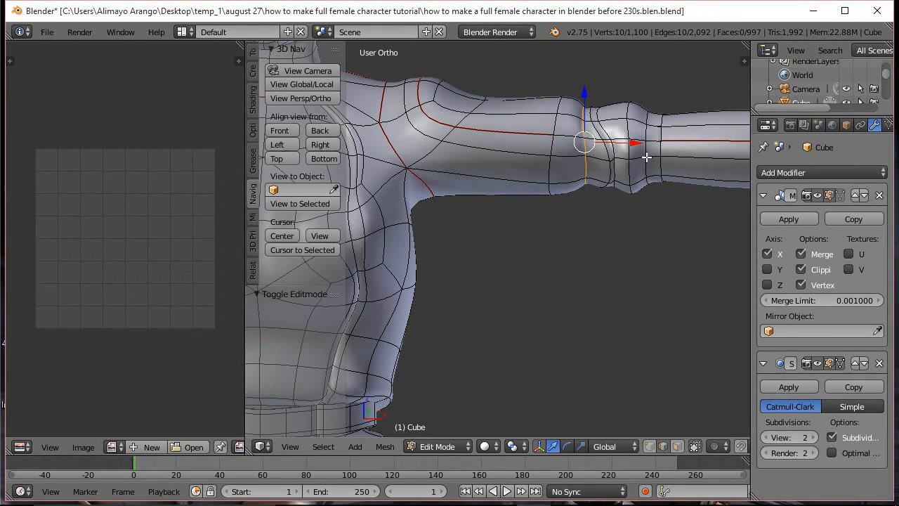
{"action": "key", "text": "alt"}
{"action": "left_click", "coordinate": [644, 164], "text": "alt"}
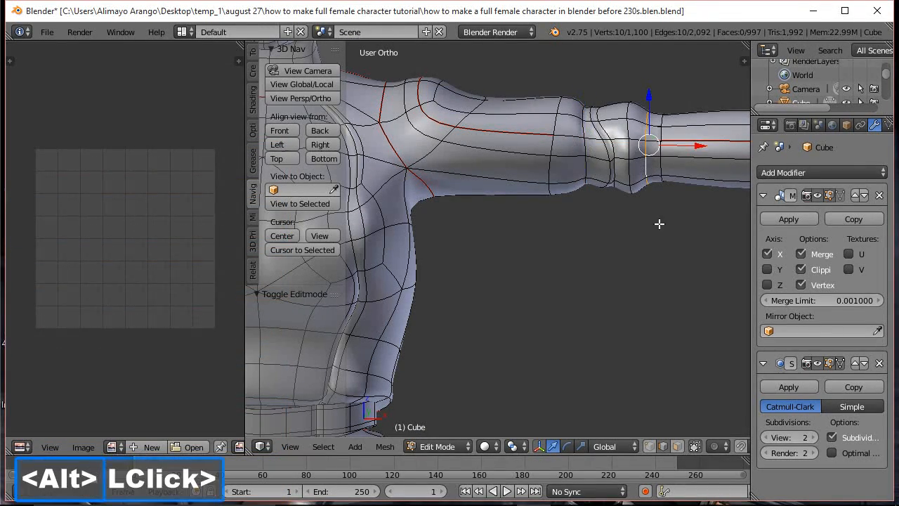
{"action": "key", "text": "v"}
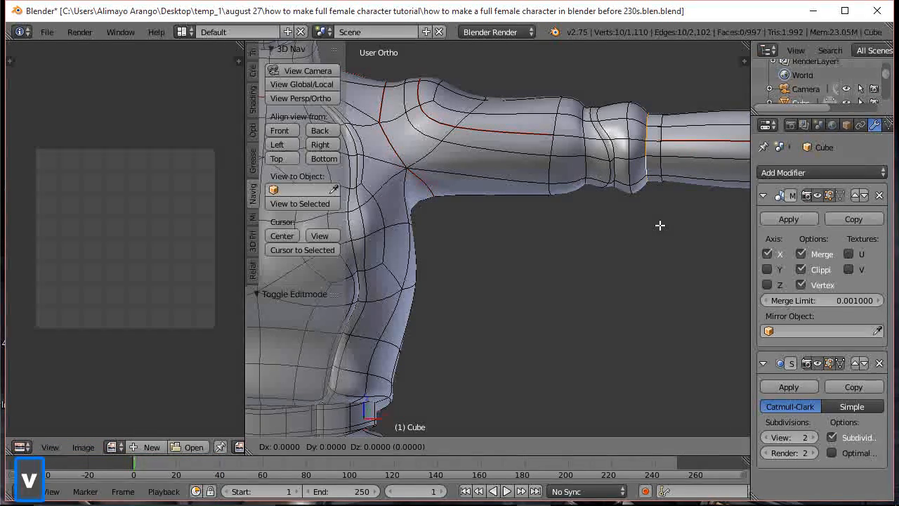
{"action": "left_click", "coordinate": [660, 225]}
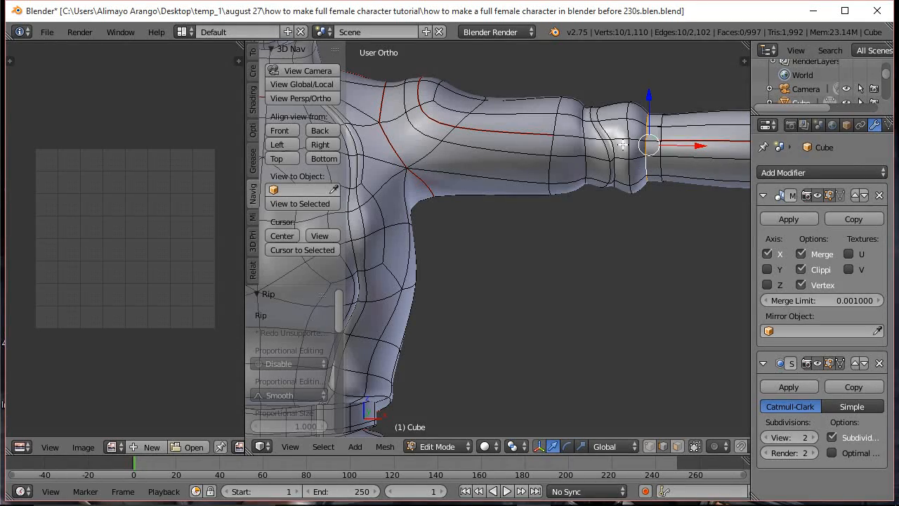
Bevel the hem edge loop above the thighs by about 0.079 with 2 segments and a profile of 1.
{"action": "scroll", "coordinate": [644, 231], "scroll_direction": "down", "scroll_amount": 3}
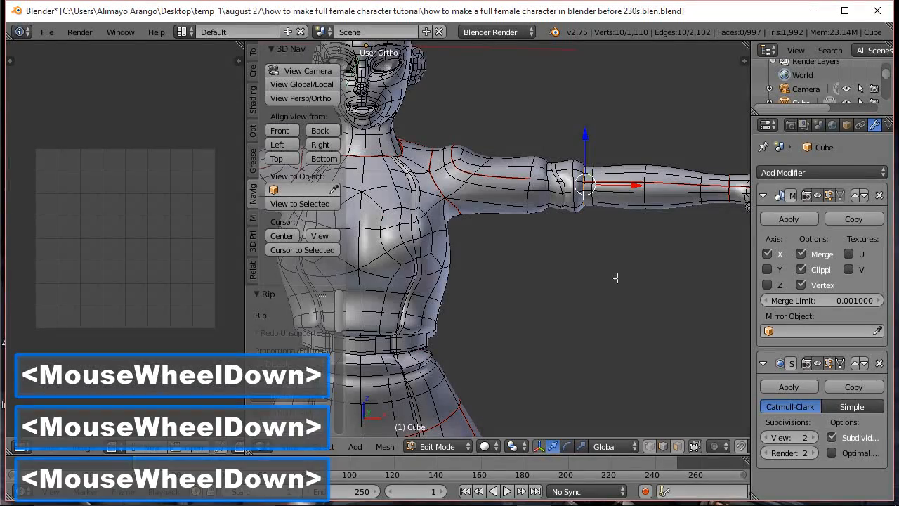
{"action": "middle_click_drag", "start_coordinate": [547, 287], "coordinate": [626, 208], "text": "shift"}
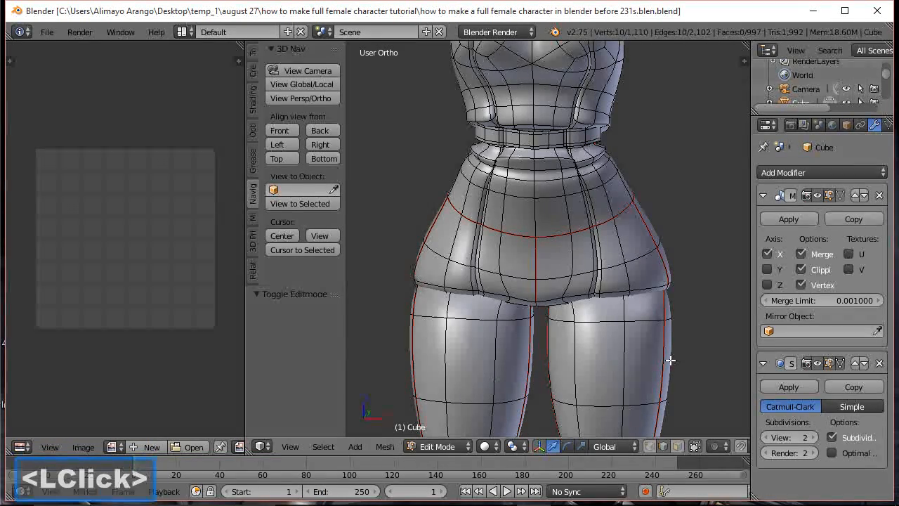
{"action": "left_click", "coordinate": [615, 290], "text": "alt"}
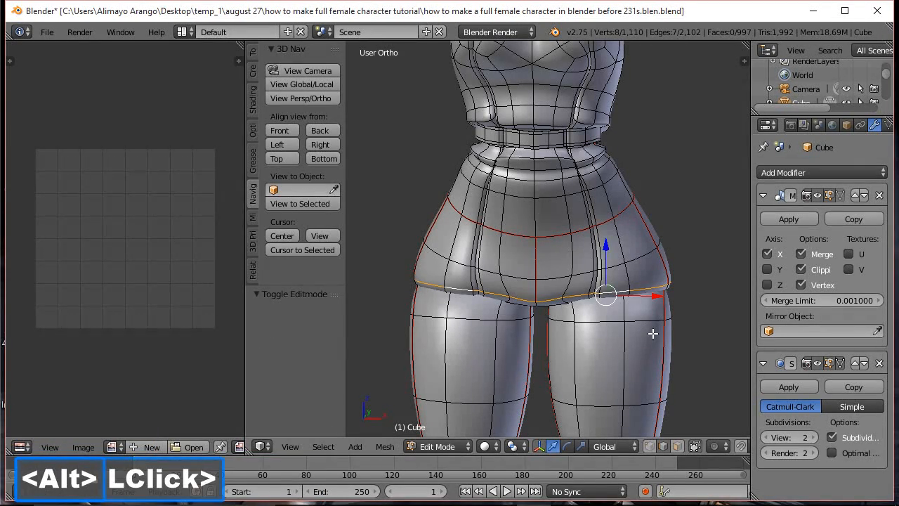
{"action": "key", "text": "ctrl+b"}
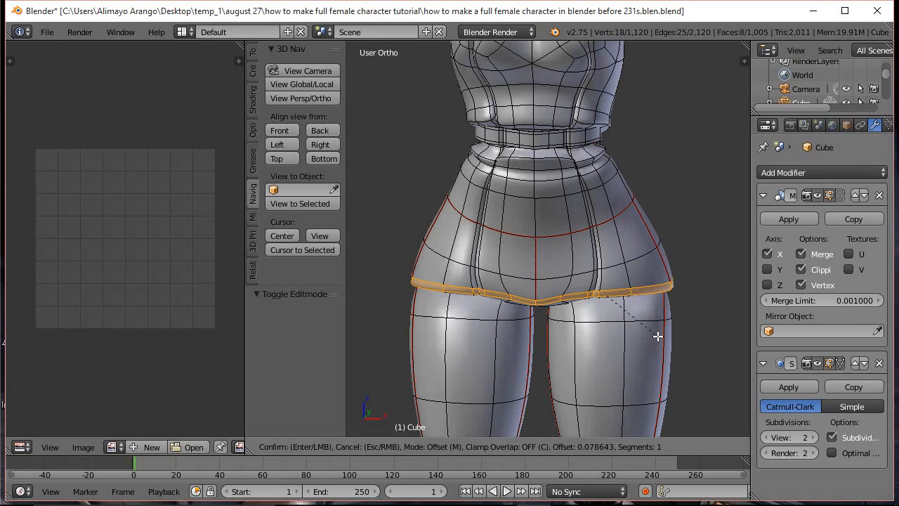
{"action": "left_click", "coordinate": [657, 337]}
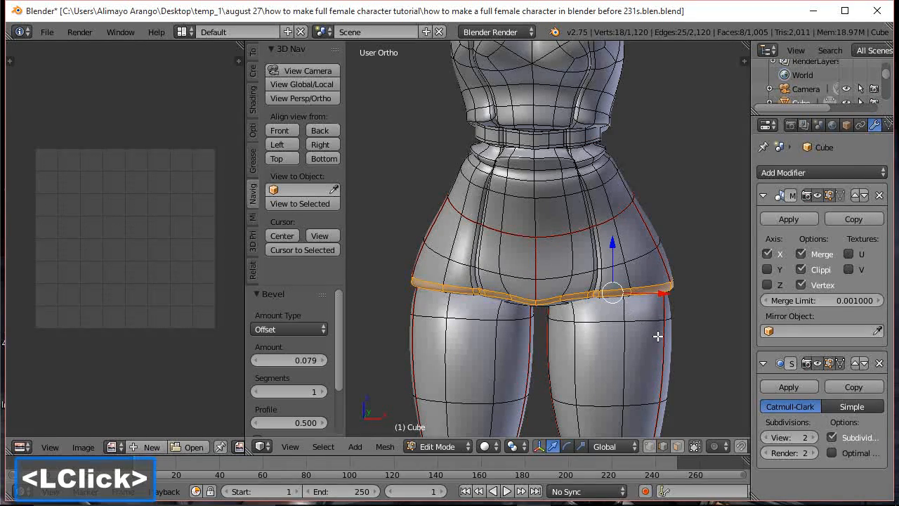
{"action": "left_click", "coordinate": [321, 392]}
{"action": "left_click", "coordinate": [306, 420]}
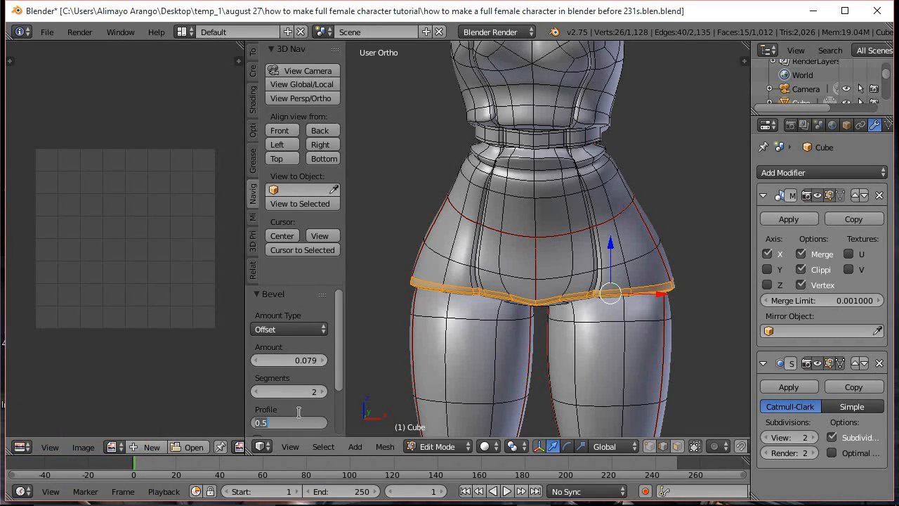
{"action": "type", "text": "1"}
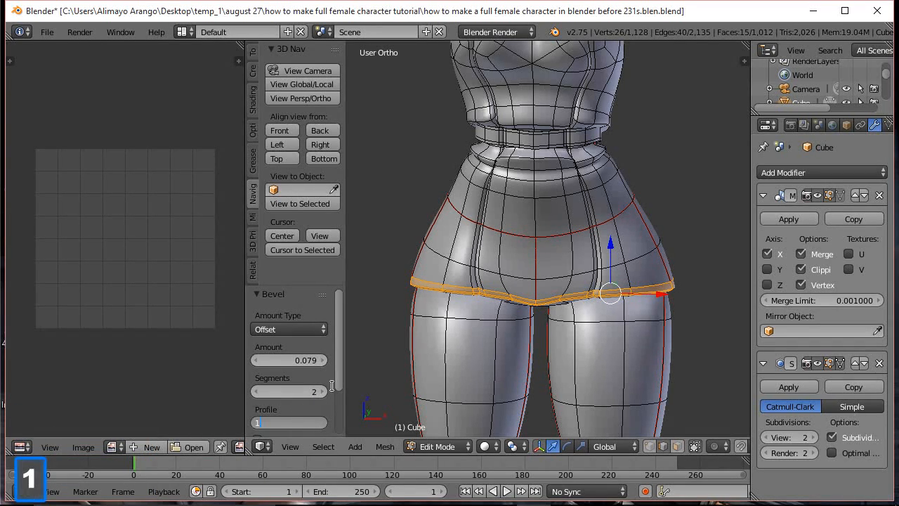
{"action": "left_click", "coordinate": [361, 349]}
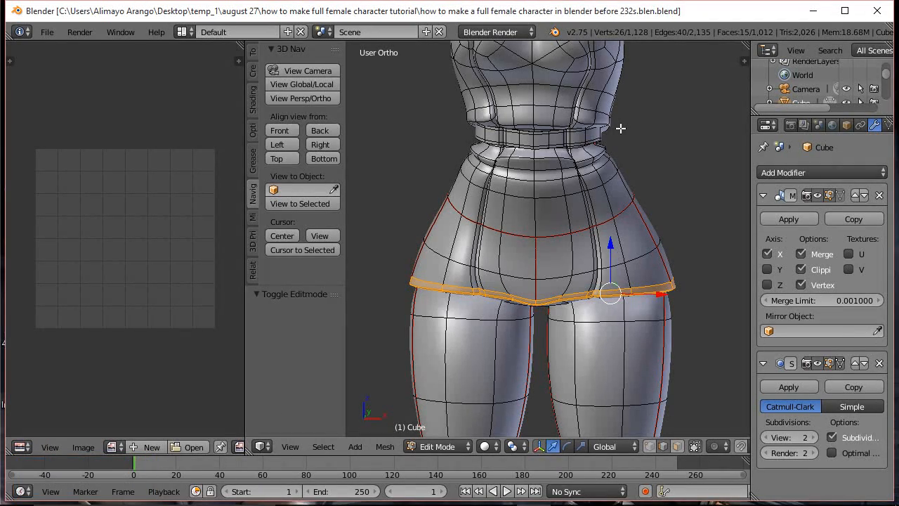
Select only the open edge loop at the base of the neck and round it with LoopTools Circle.
{"action": "key", "text": "a"}
{"action": "middle_click_drag", "start_coordinate": [633, 115], "coordinate": [588, 295], "text": "shift"}
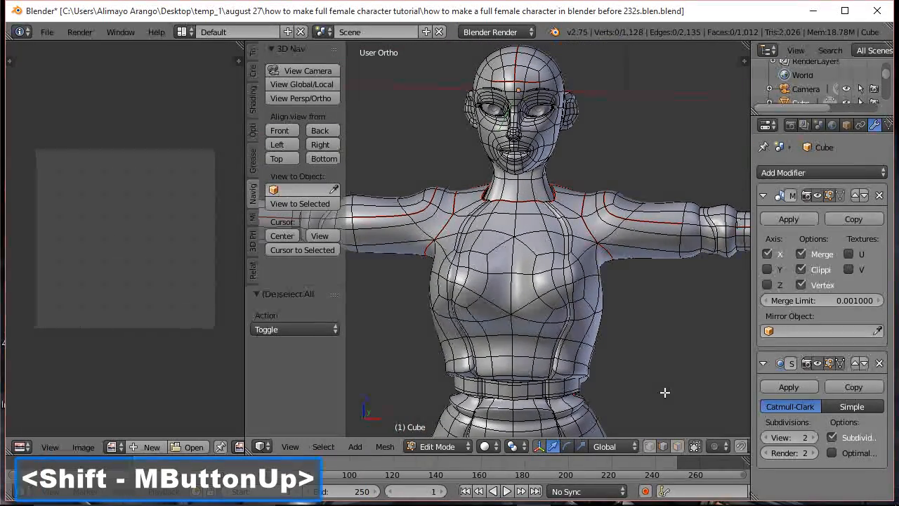
{"action": "scroll", "coordinate": [618, 295], "scroll_direction": "up", "scroll_amount": 2}
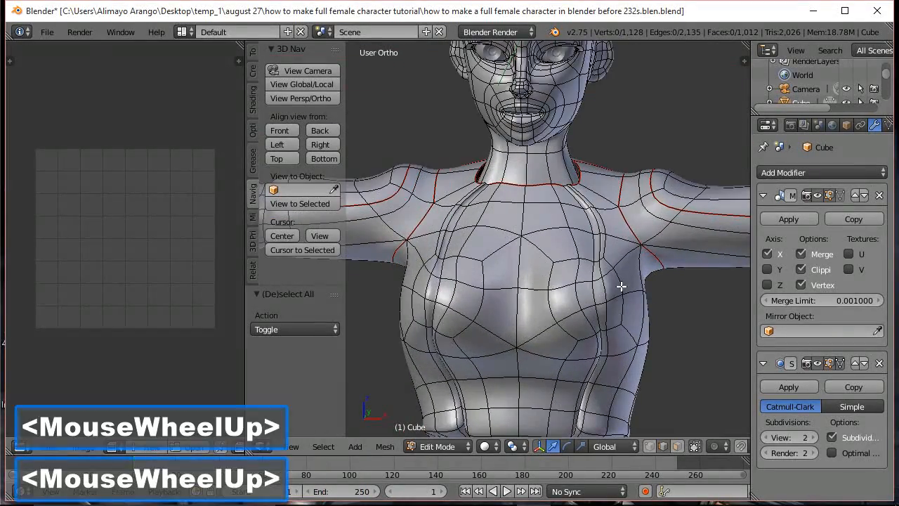
{"action": "left_click", "coordinate": [544, 183], "text": "alt"}
{"action": "key", "text": "w"}
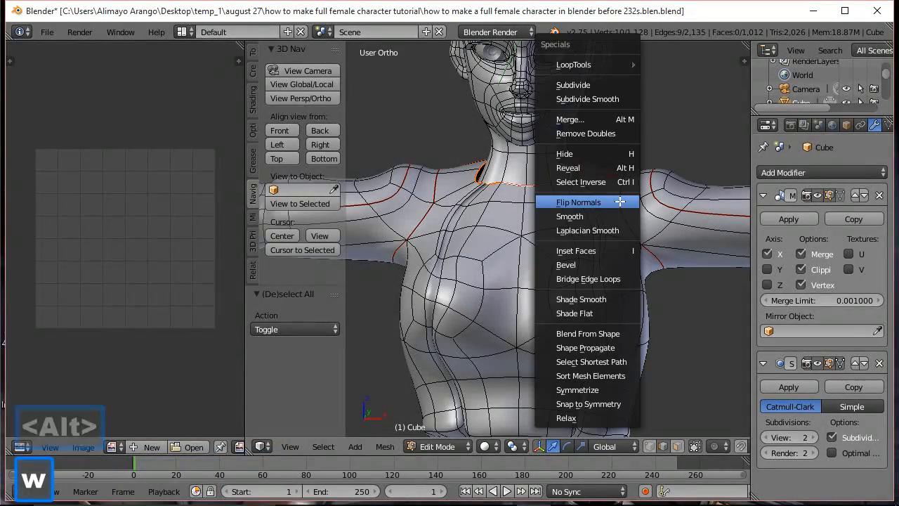
{"action": "mouse_move", "coordinate": [597, 69]}
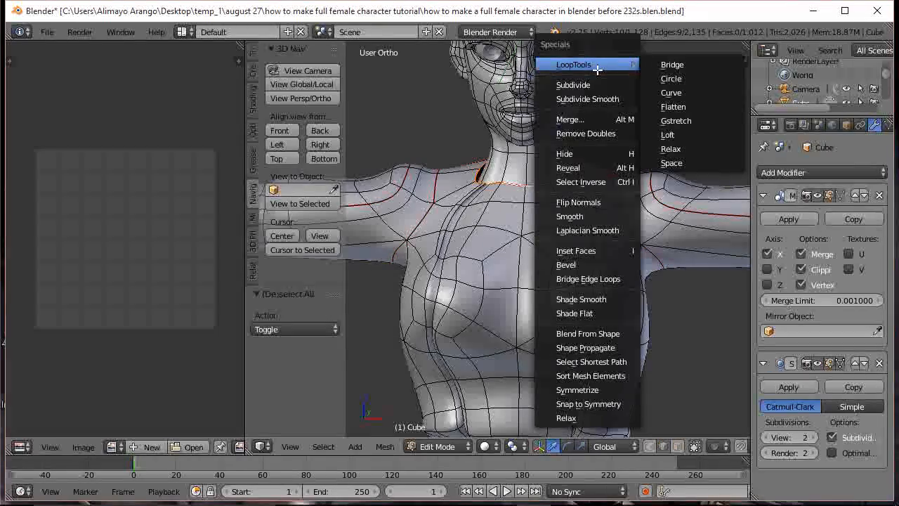
{"action": "left_click", "coordinate": [670, 79]}
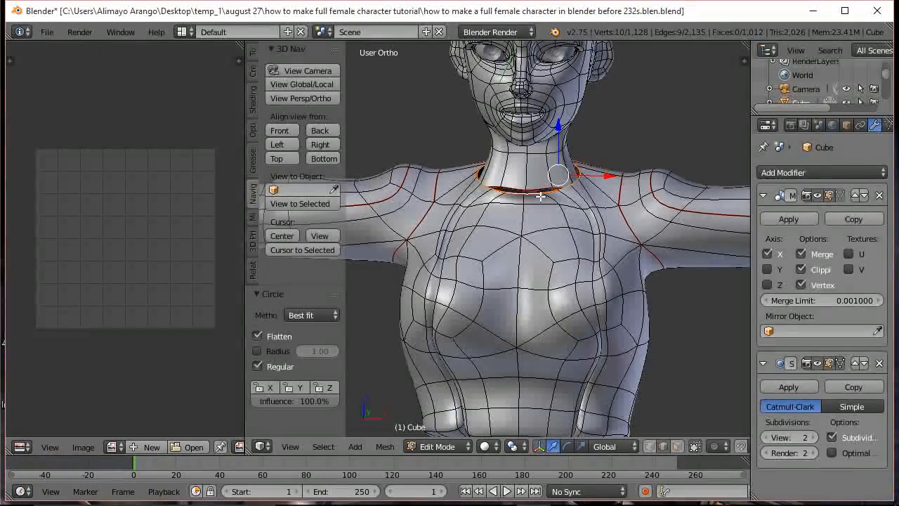
Raise the rounded neckline loop 0.246 along Z and scale it to 0.937.
{"action": "left_click_drag", "start_coordinate": [558, 130], "coordinate": [558, 119]}
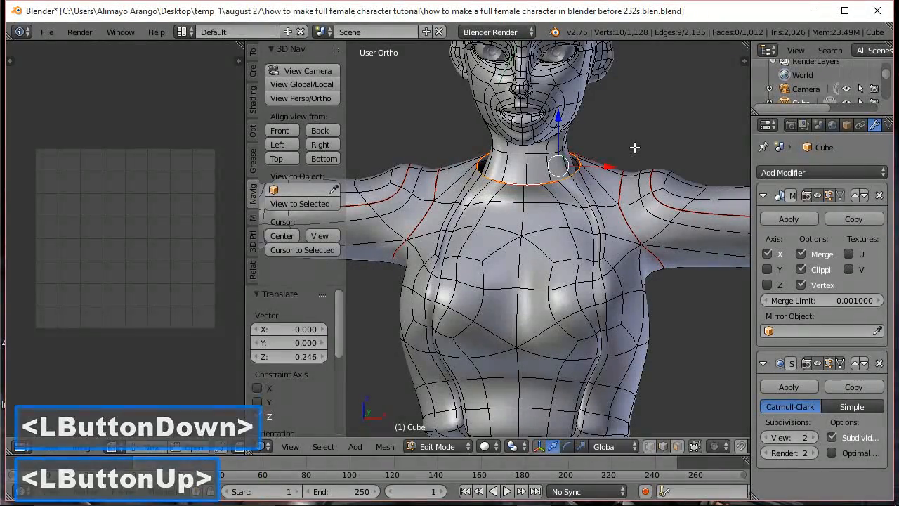
{"action": "key", "text": "s"}
{"action": "left_click", "coordinate": [627, 146]}
Extrude the neckline loop in place and scale the new edge outward to about 2.08 to form a collar rim.
{"action": "middle_click_drag", "start_coordinate": [627, 147], "coordinate": [593, 183]}
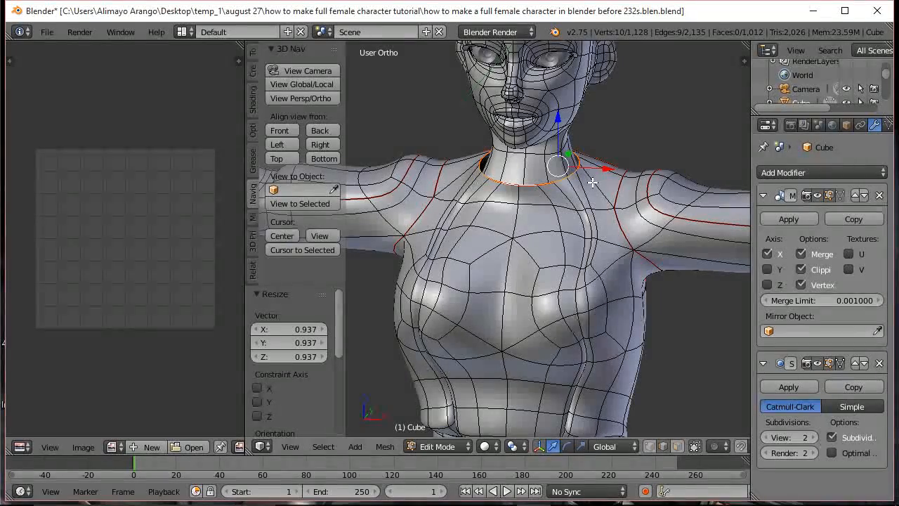
{"action": "key", "text": "e"}
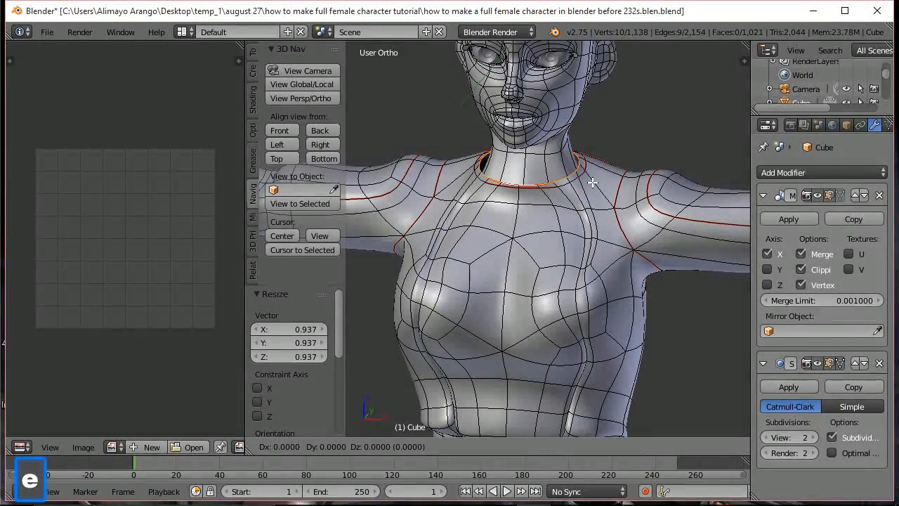
{"action": "left_click", "coordinate": [593, 182]}
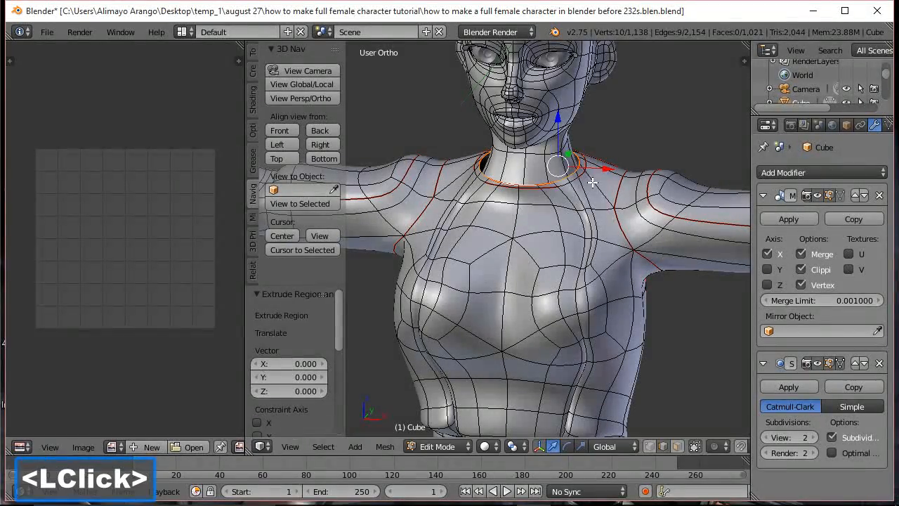
{"action": "key", "text": "s"}
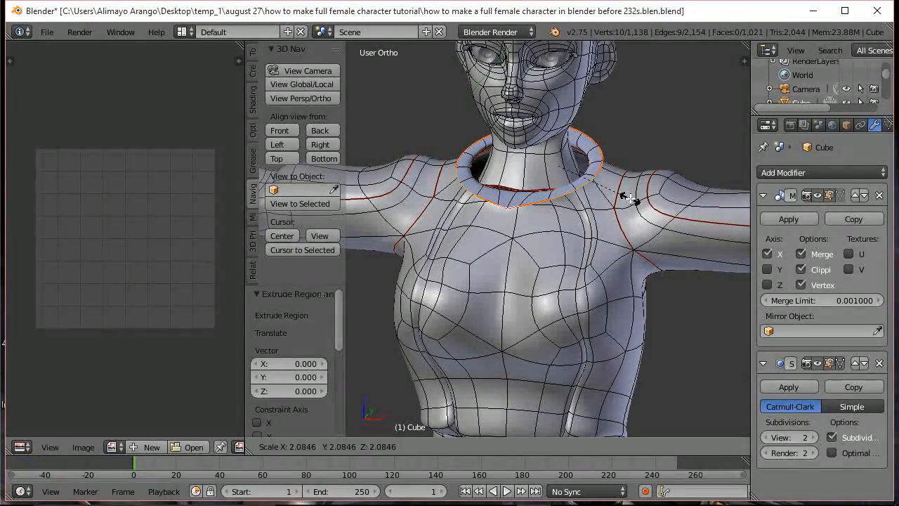
{"action": "left_click", "coordinate": [629, 198]}
Extrude the collar's outer edge again and lower it 0.461 along Z to form the outer wall.
{"action": "key", "text": "e"}
{"action": "left_click", "coordinate": [630, 199]}
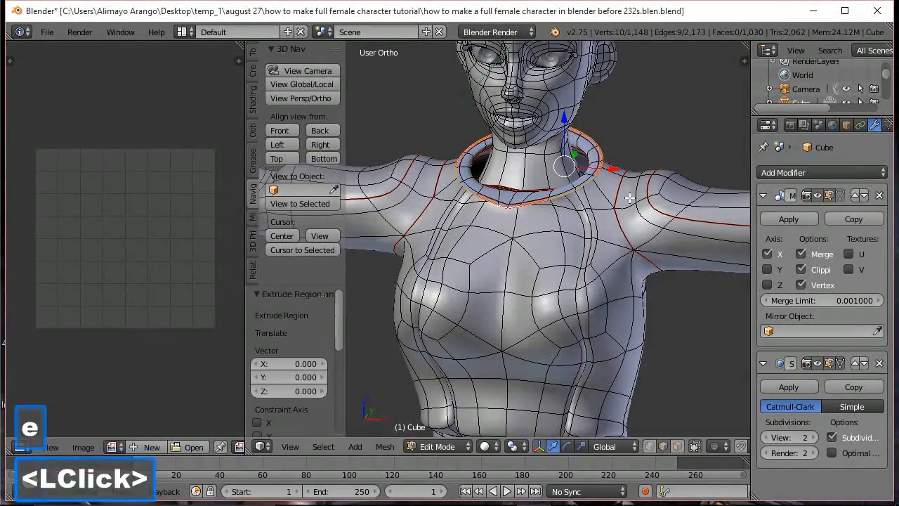
{"action": "left_click_drag", "start_coordinate": [564, 123], "coordinate": [566, 140]}
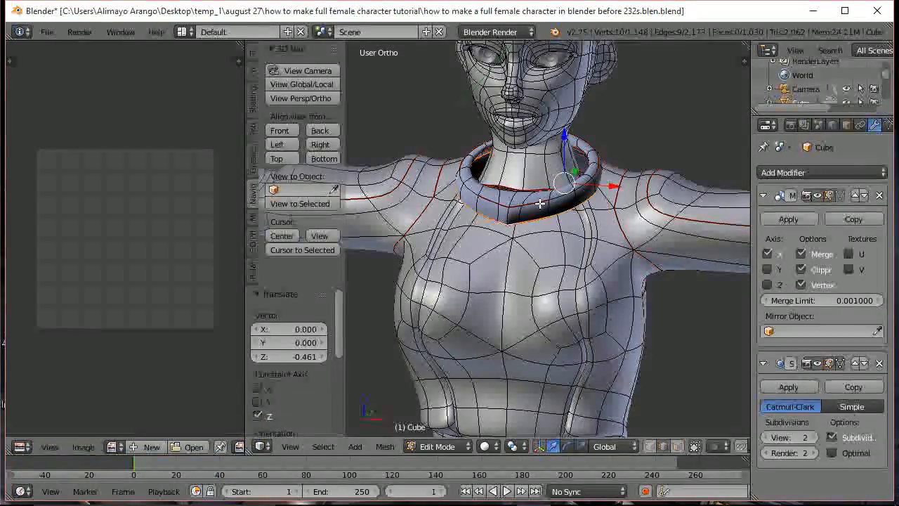
Switch to face selection, select the face loop of the collar's outer wall, and save the file as the 233s version.
{"action": "left_click", "coordinate": [675, 445]}
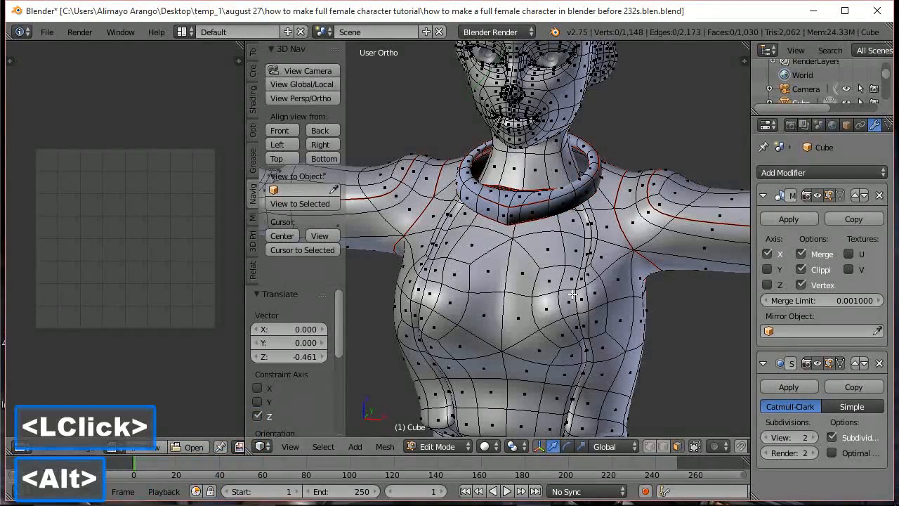
{"action": "left_click", "coordinate": [507, 215], "text": "alt"}
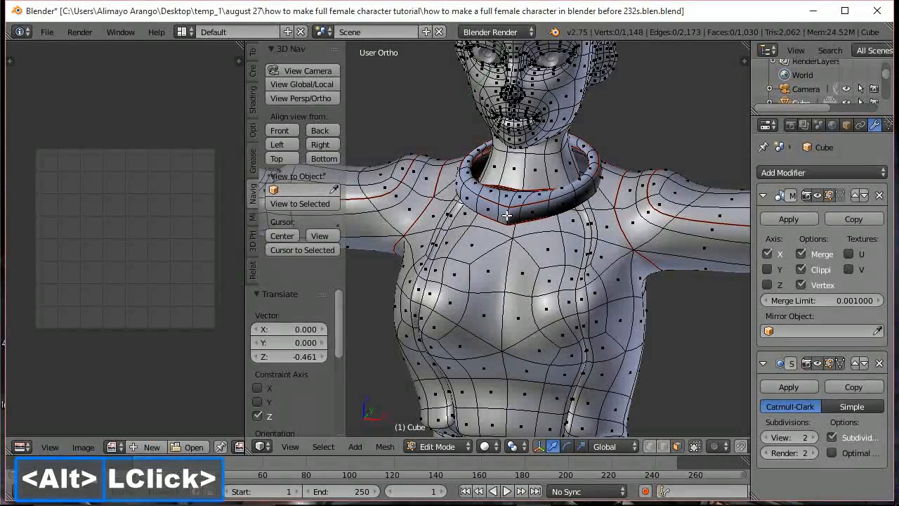
{"action": "left_click", "coordinate": [548, 207], "text": "alt"}
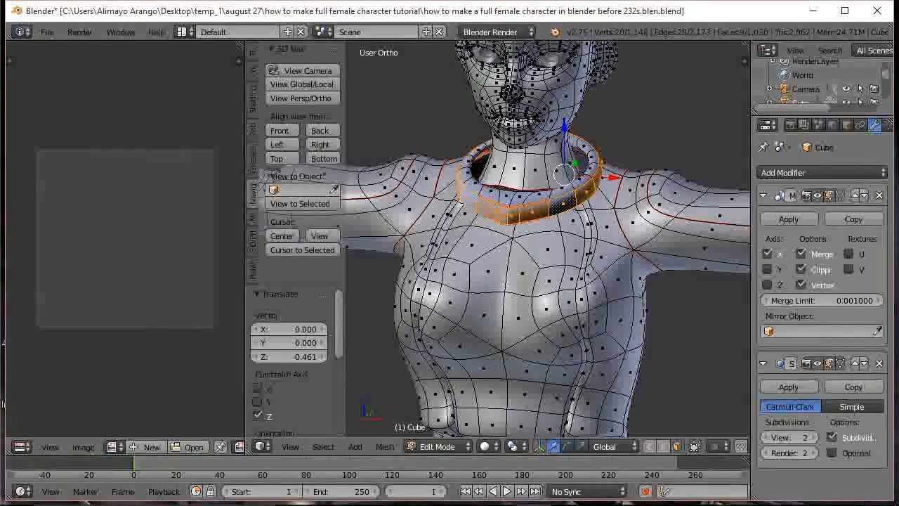
{"action": "left_click", "coordinate": [485, 184]}
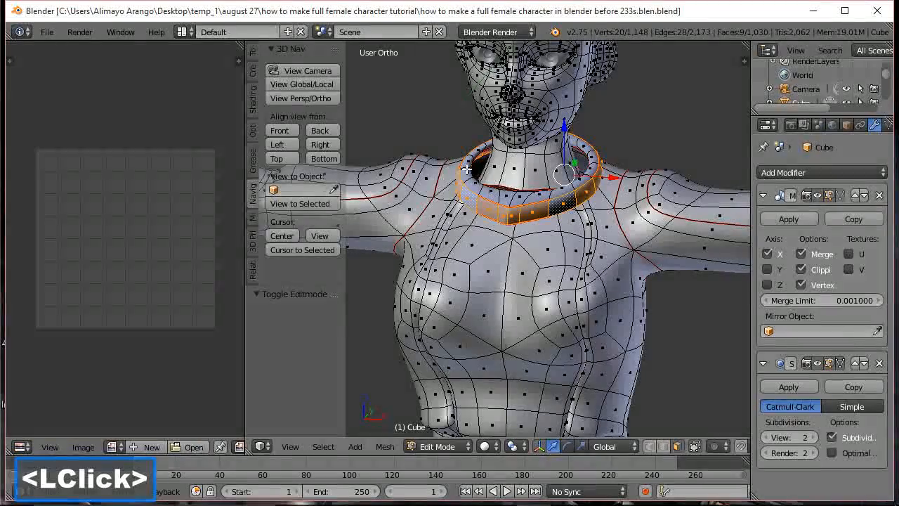
Add the collar's upper rim face loop to the selection and recalculate the selected faces' normals to point outside.
{"action": "scroll", "coordinate": [485, 184], "scroll_direction": "up", "scroll_amount": 1}
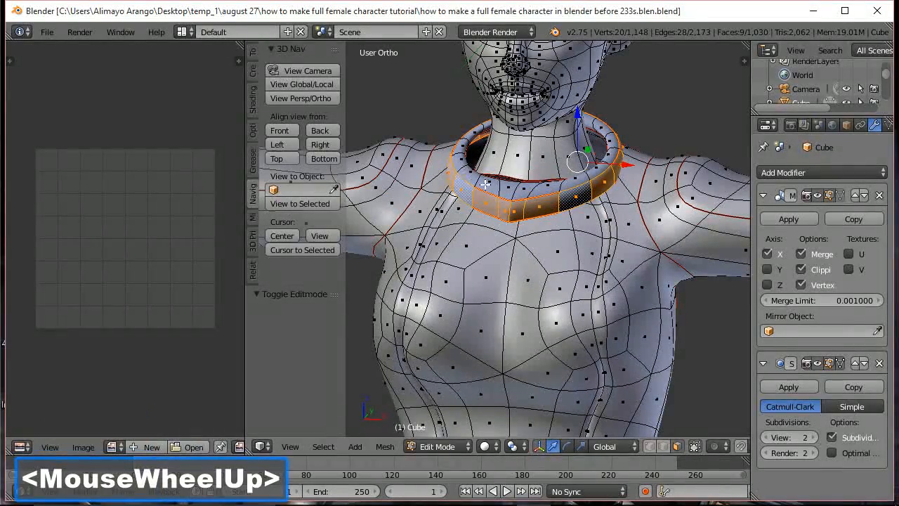
{"action": "scroll", "coordinate": [485, 184], "scroll_direction": "up", "scroll_amount": 2}
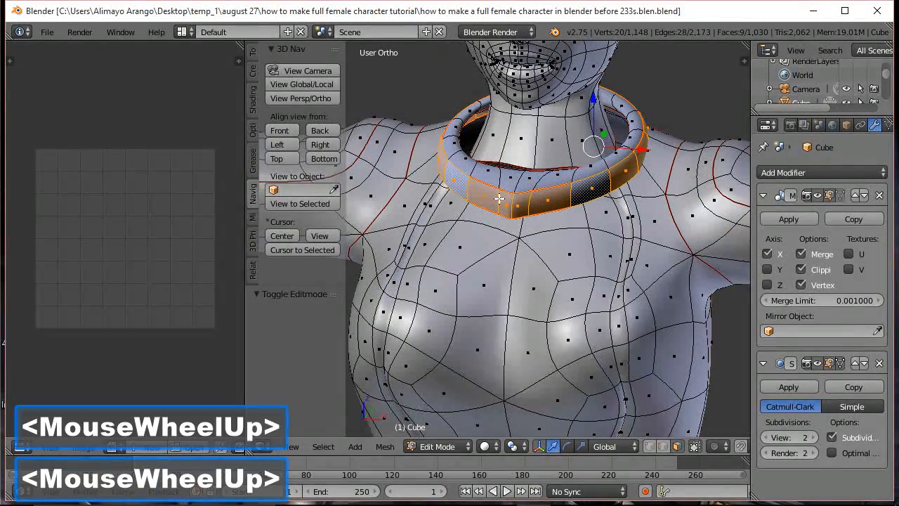
{"action": "key", "text": "alt"}
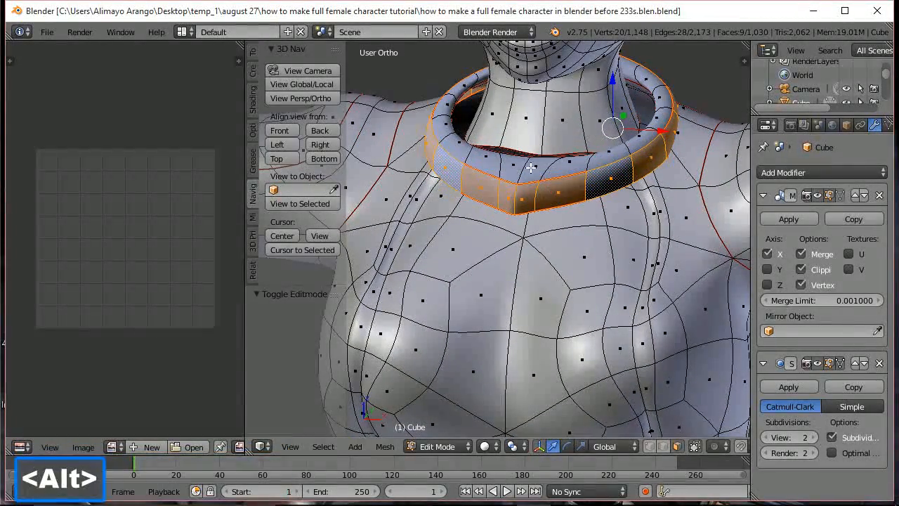
{"action": "left_click", "coordinate": [502, 169], "text": "alt"}
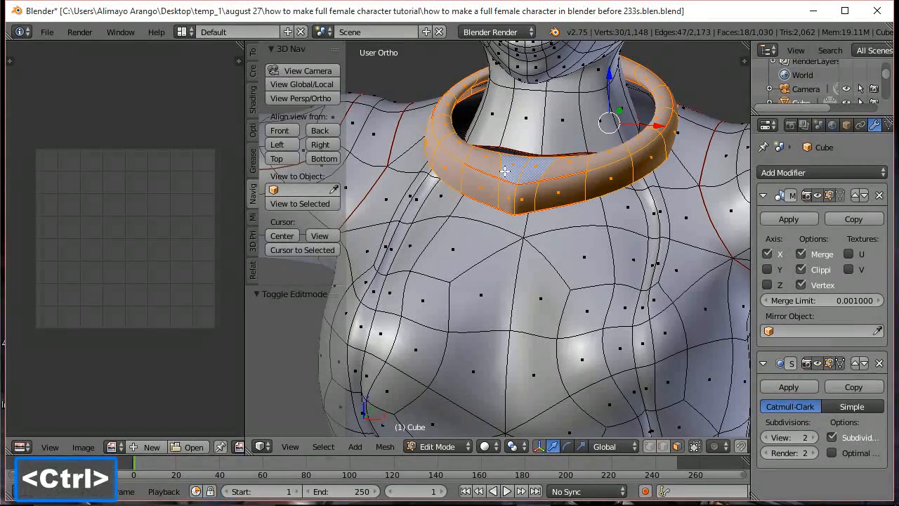
{"action": "key", "text": "ctrl+n"}
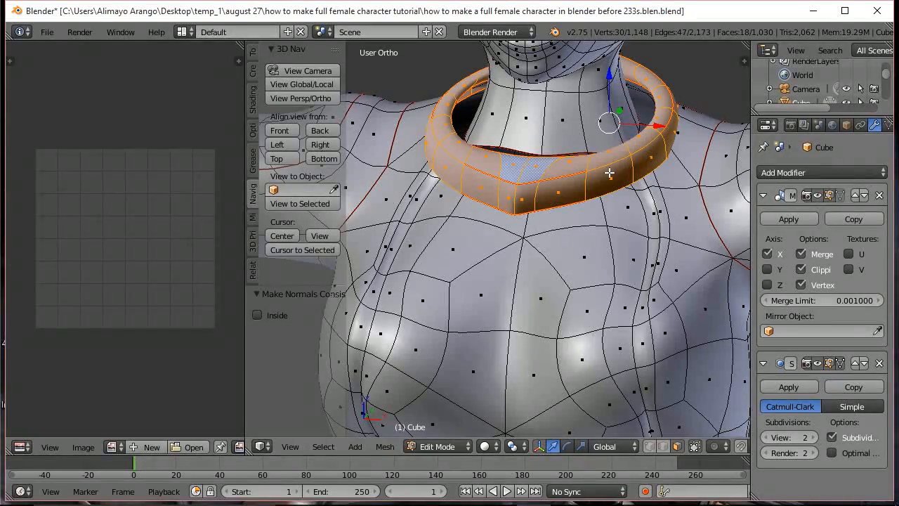
Flip the normals of the selected collar faces and turn off the subdivision surface preview in edit mode.
{"action": "key", "text": "w"}
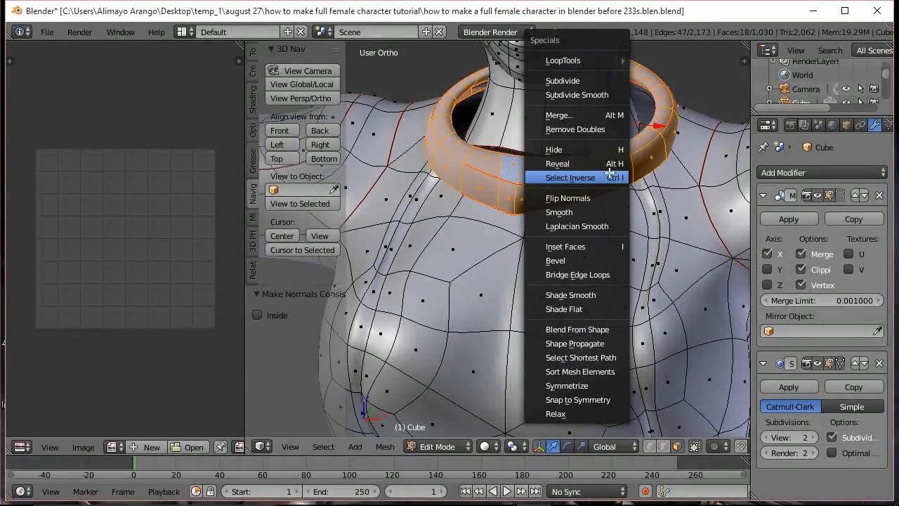
{"action": "left_click", "coordinate": [603, 197]}
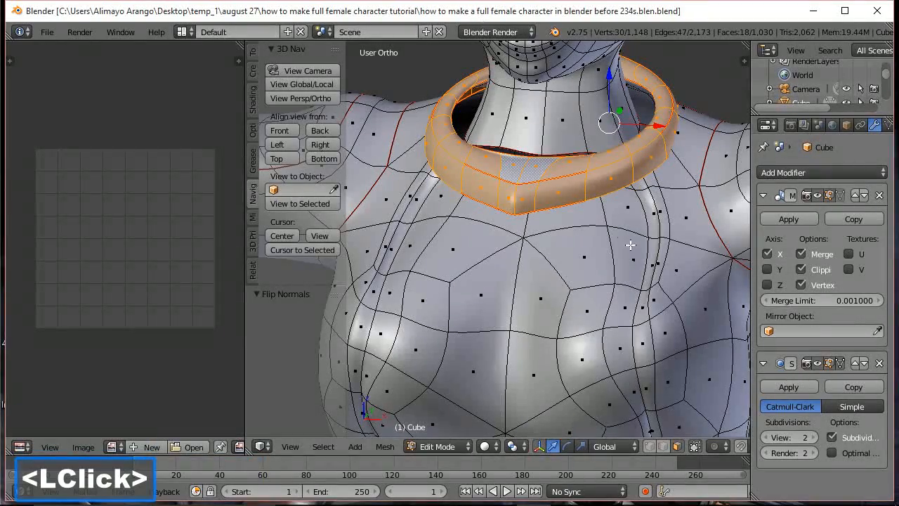
{"action": "left_click", "coordinate": [816, 364]}
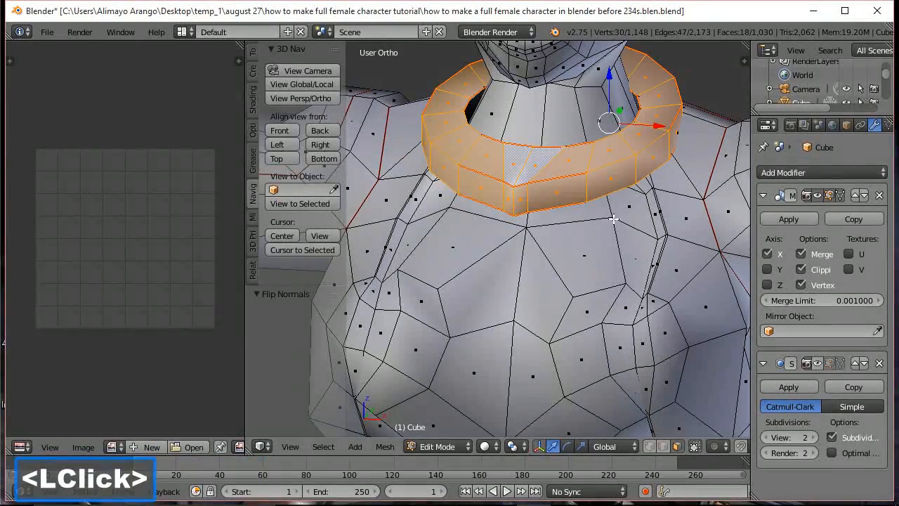
{"action": "middle_click_drag", "start_coordinate": [555, 143], "coordinate": [566, 173]}
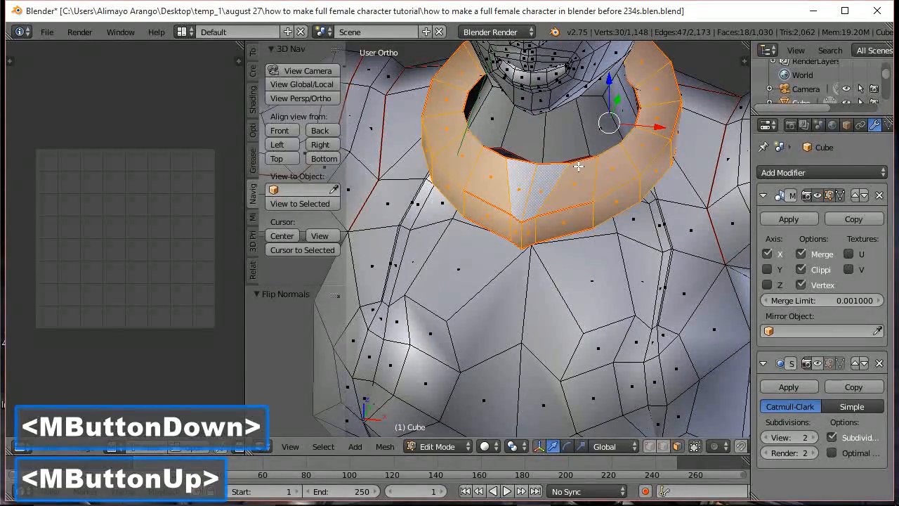
Scale the collar's inner edge loop down slightly and raise it about 0.11 along Z.
{"action": "key", "text": "a"}
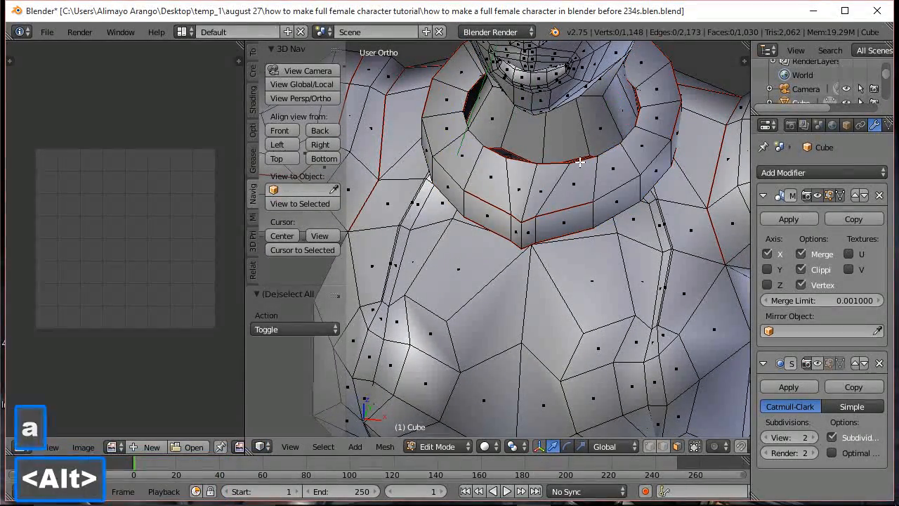
{"action": "left_click", "coordinate": [663, 446]}
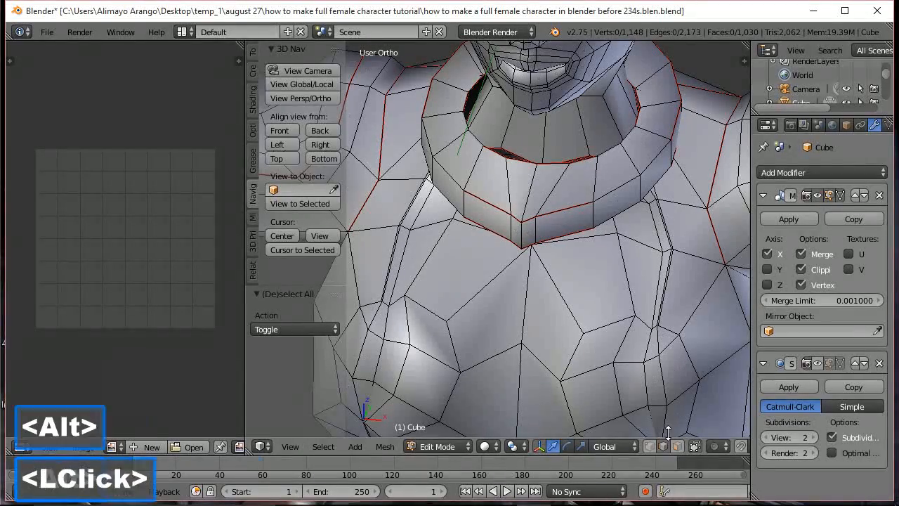
{"action": "left_click", "coordinate": [632, 132], "text": "alt"}
{"action": "middle_click_drag", "start_coordinate": [632, 134], "coordinate": [694, 178]}
{"action": "key", "text": "s"}
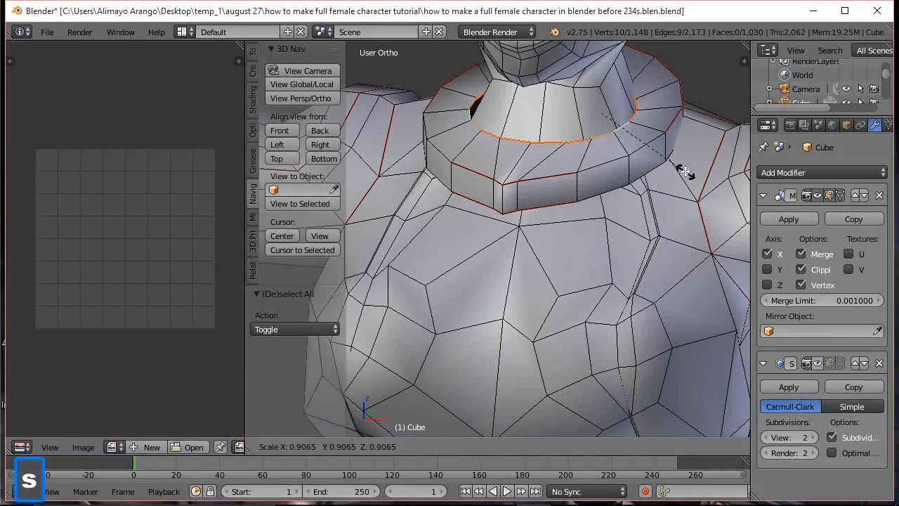
{"action": "left_click", "coordinate": [680, 170]}
{"action": "middle_click_drag", "start_coordinate": [680, 171], "coordinate": [613, 91]}
{"action": "left_click_drag", "start_coordinate": [601, 76], "coordinate": [622, 109]}
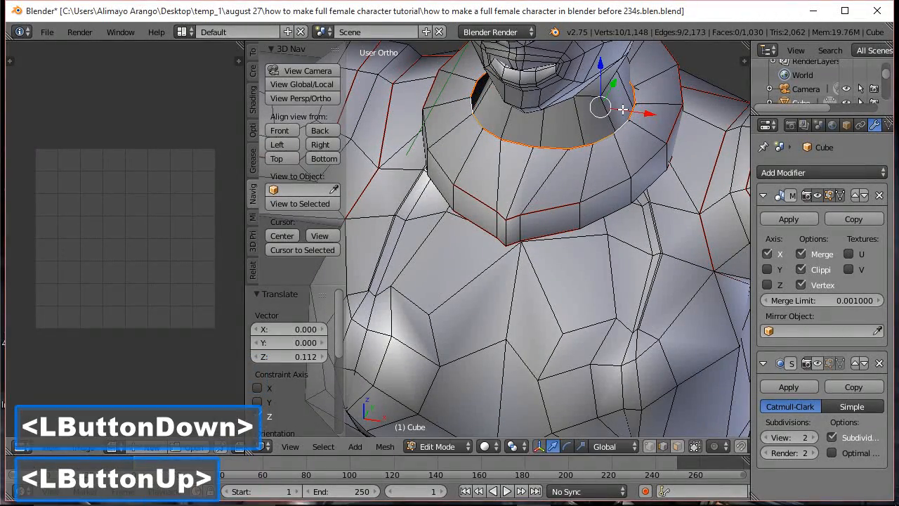
Extrude the collar's inner edge loop and lower the new edges about 0.4 along Z.
{"action": "key", "text": "e"}
{"action": "left_click", "coordinate": [623, 109]}
{"action": "left_click_drag", "start_coordinate": [600, 65], "coordinate": [599, 89]}
{"action": "middle_click_drag", "start_coordinate": [598, 89], "coordinate": [525, 99]}
Scale the collar's new inner face loop along Y and move it about 0.35 along Y.
{"action": "left_click", "coordinate": [677, 447]}
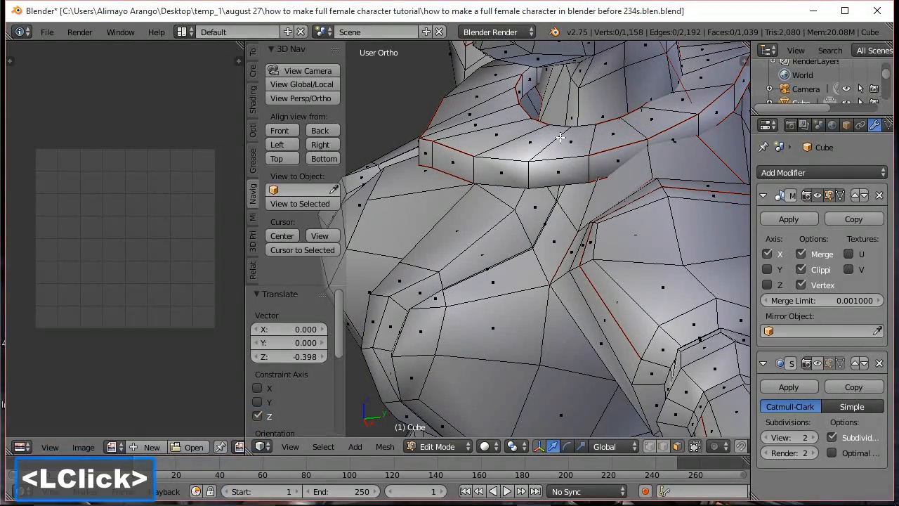
{"action": "left_click", "coordinate": [523, 84], "text": "alt"}
{"action": "scroll", "coordinate": [597, 119], "scroll_direction": "down", "scroll_amount": 2}
{"action": "middle_click_drag", "start_coordinate": [597, 122], "coordinate": [634, 137]}
{"action": "key", "text": "s"}
{"action": "key", "text": "y"}
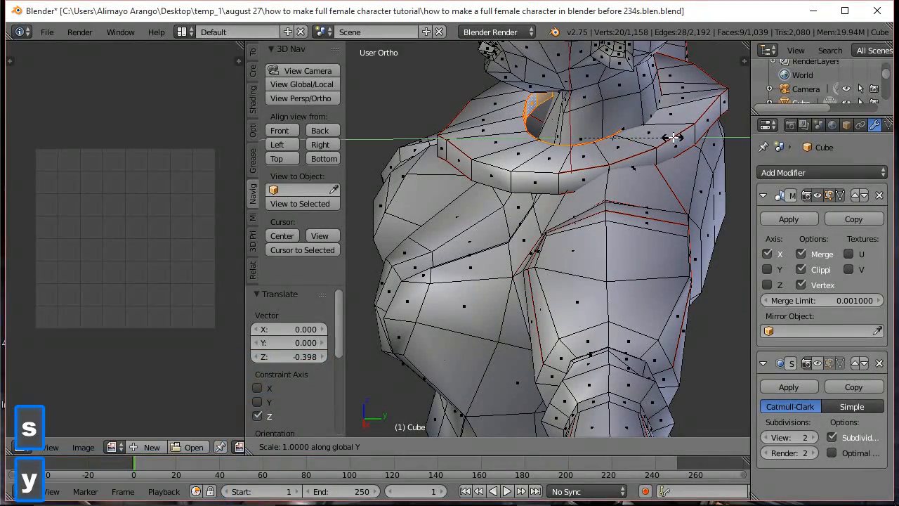
{"action": "left_click", "coordinate": [685, 145]}
{"action": "left_click_drag", "start_coordinate": [632, 139], "coordinate": [651, 139]}
Turn the subdivision surface preview back on in edit mode.
{"action": "middle_click_drag", "start_coordinate": [650, 139], "coordinate": [664, 142]}
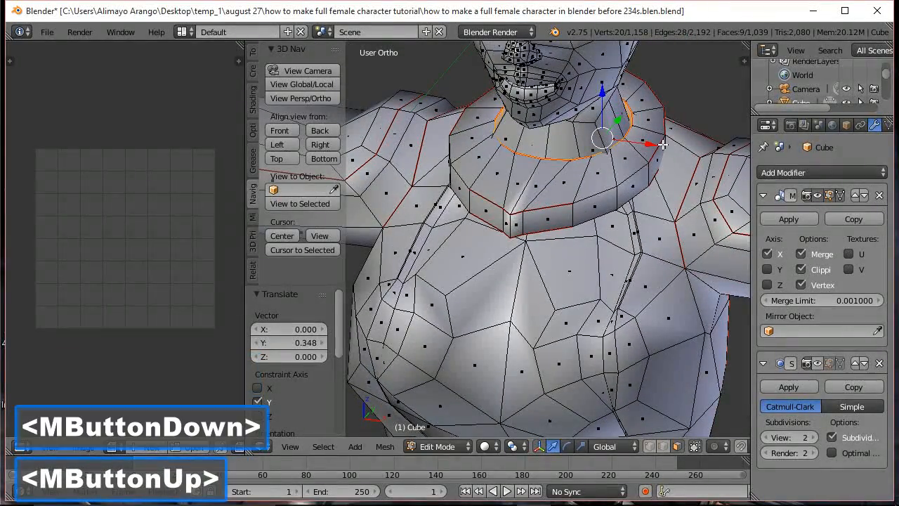
{"action": "left_click", "coordinate": [807, 363]}
{"action": "middle_click_drag", "start_coordinate": [591, 265], "coordinate": [508, 190]}
Move the collar's two lower front edges about 0.89 along Y with proportional editing, and save the file as version 235s.
{"action": "left_click", "coordinate": [650, 446]}
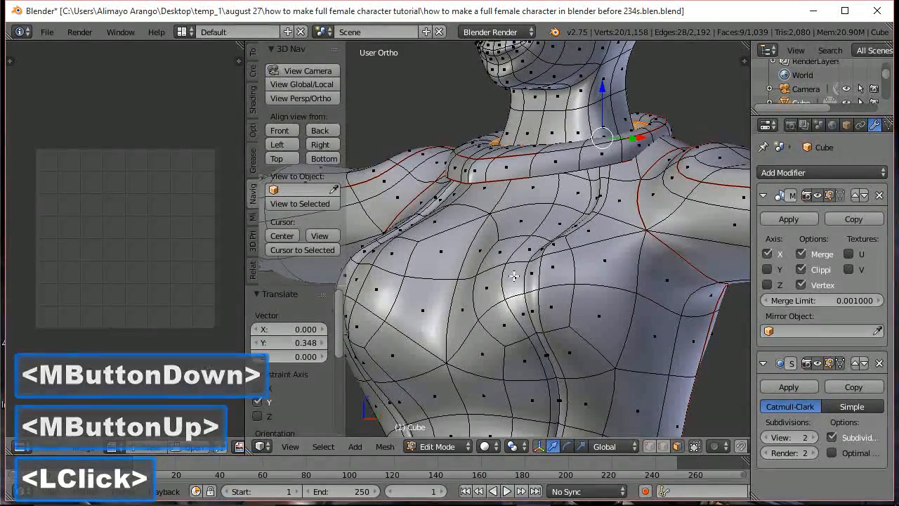
{"action": "left_click", "coordinate": [664, 446]}
{"action": "left_click", "coordinate": [493, 181]}
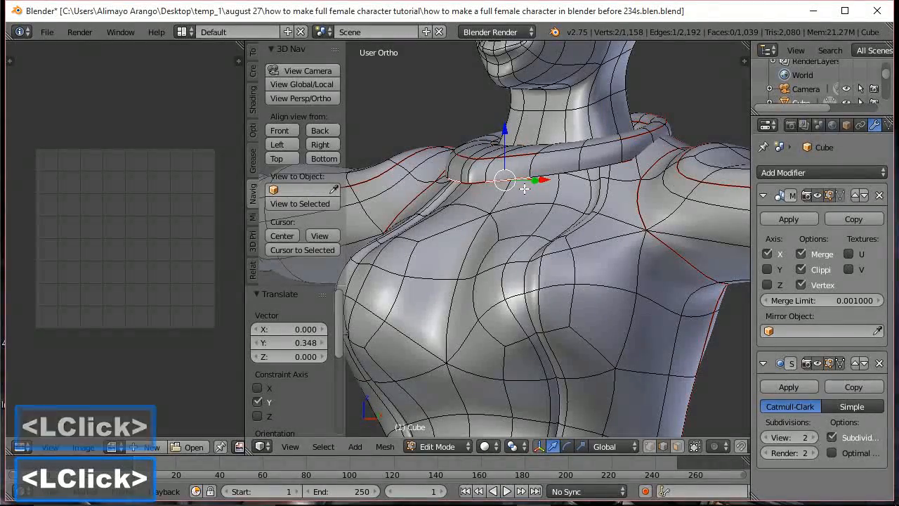
{"action": "left_click", "coordinate": [469, 179], "text": "shift"}
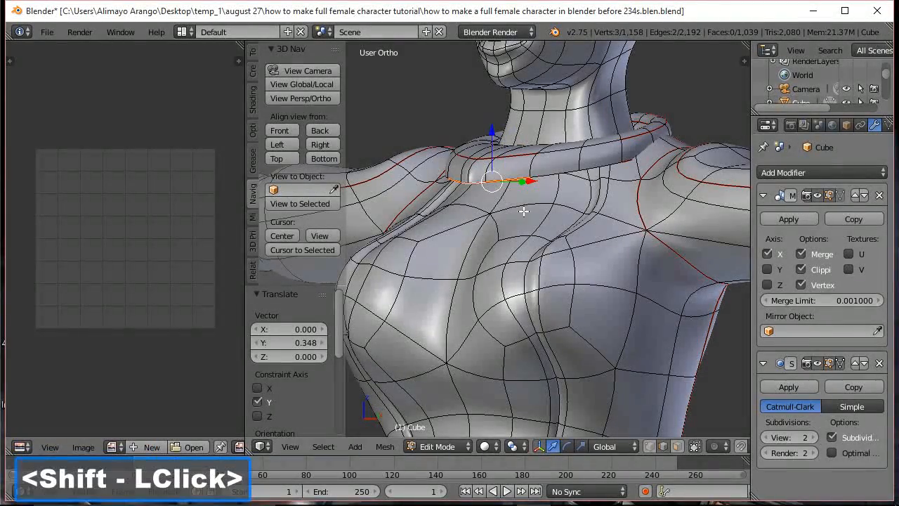
{"action": "middle_click_drag", "start_coordinate": [541, 218], "coordinate": [555, 210]}
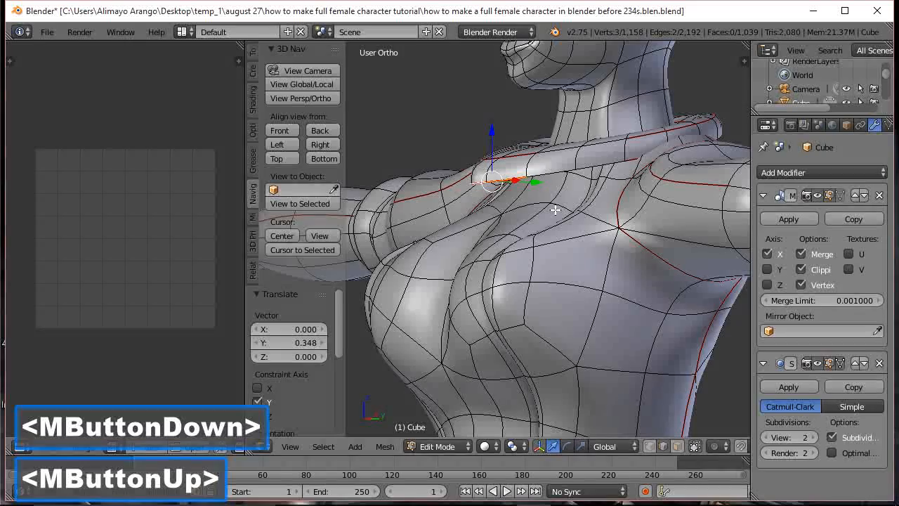
{"action": "key", "text": "alt+o"}
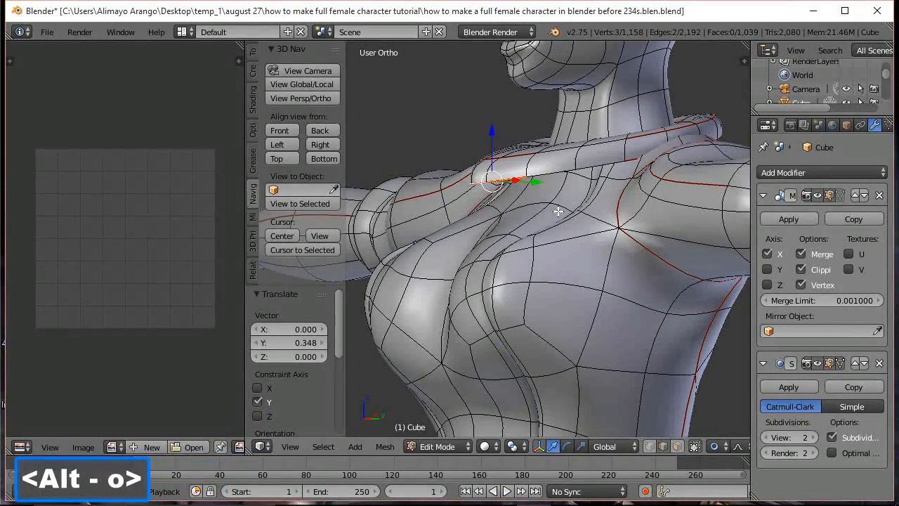
{"action": "middle_click_drag", "start_coordinate": [565, 210], "coordinate": [567, 219]}
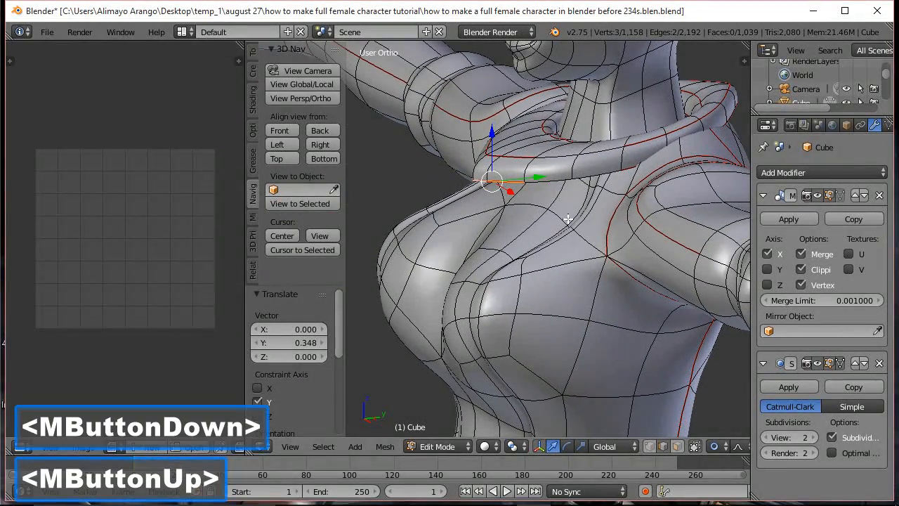
{"action": "key", "text": "g"}
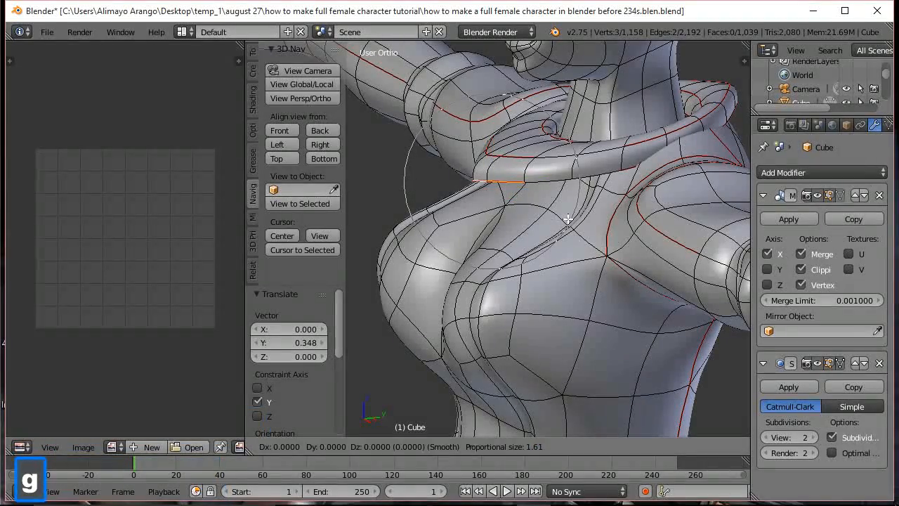
{"action": "left_click", "coordinate": [612, 208]}
{"action": "middle_click_drag", "start_coordinate": [612, 209], "coordinate": [634, 208]}
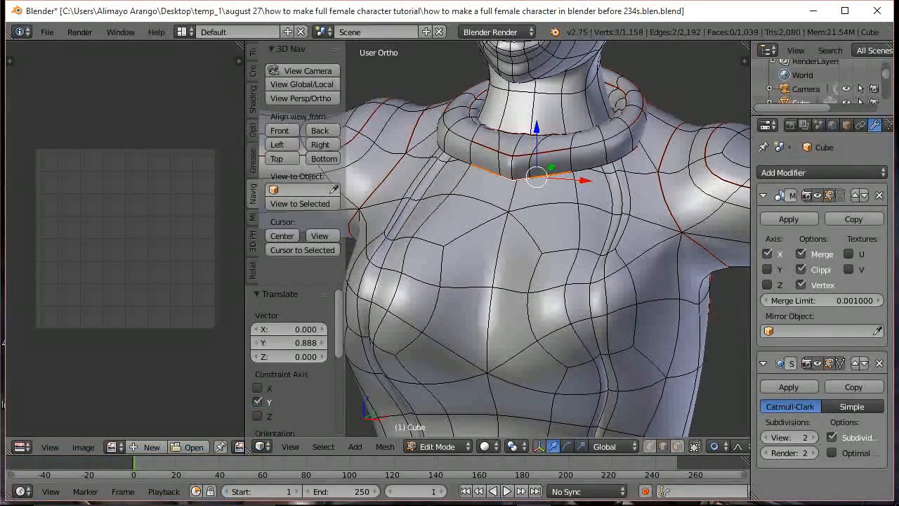
{"action": "left_click", "coordinate": [643, 108]}
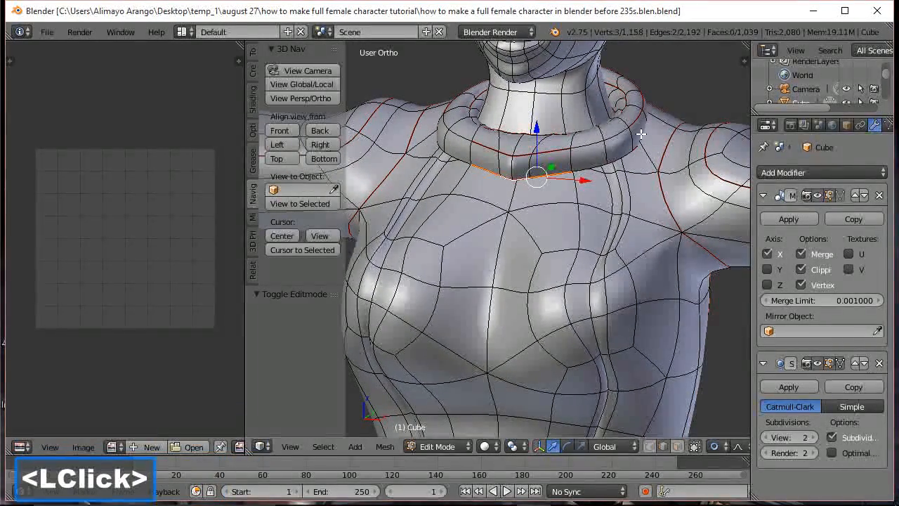
Move the outer edge at the back of the collar about -0.62 along Y with proportional editing.
{"action": "middle_click_drag", "start_coordinate": [641, 134], "coordinate": [480, 172]}
{"action": "scroll", "coordinate": [550, 179], "scroll_direction": "up", "scroll_amount": 1}
{"action": "key", "text": "a"}
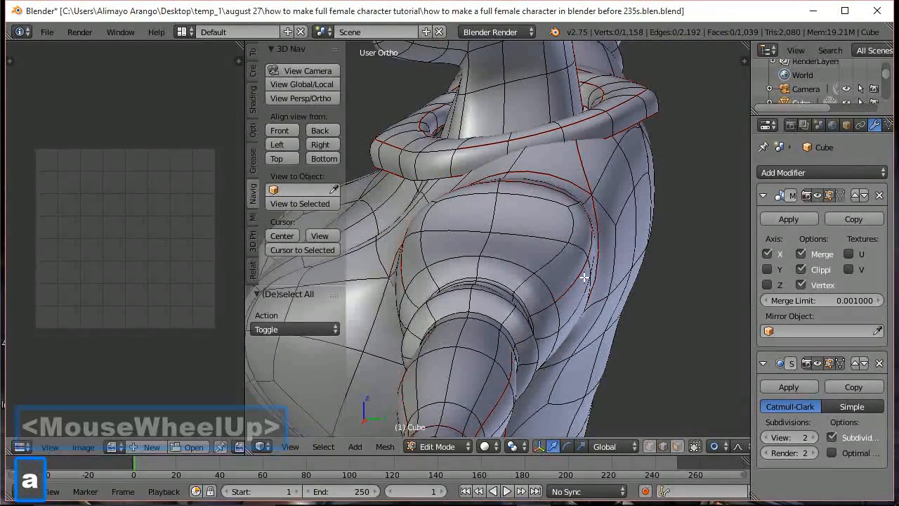
{"action": "middle_click_drag", "start_coordinate": [720, 335], "coordinate": [671, 179]}
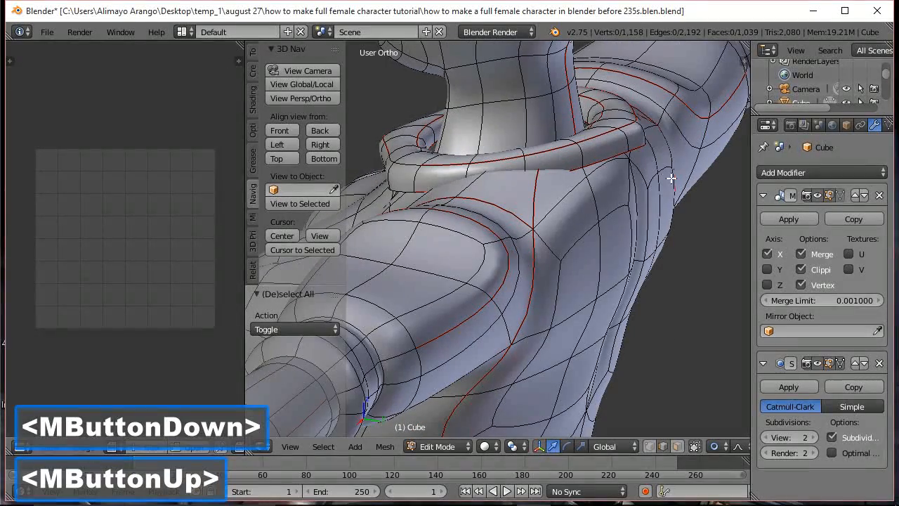
{"action": "left_click", "coordinate": [644, 132]}
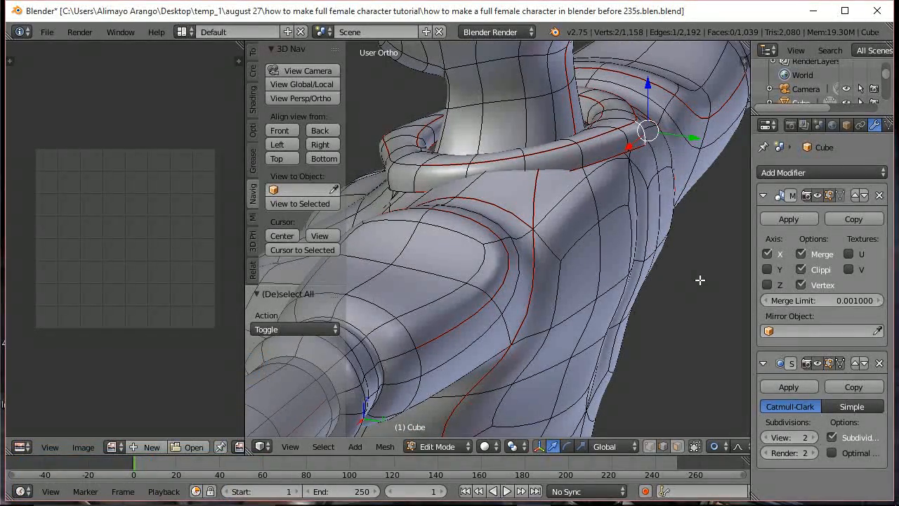
{"action": "key", "text": "g"}
{"action": "key", "text": "y"}
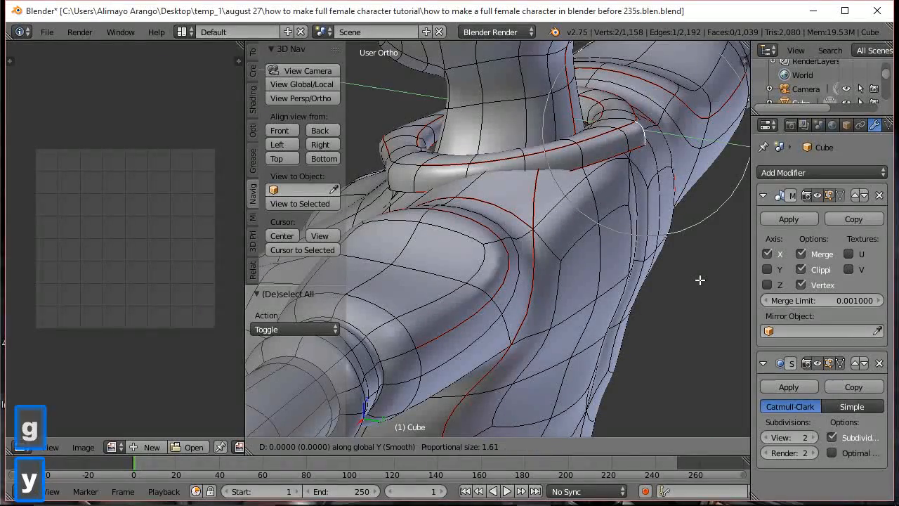
{"action": "left_click", "coordinate": [662, 273]}
Edge-slide the collar's vertical front edge to factor 1.000, then move it about 0.04 along Y with proportional size about 0.62.
{"action": "middle_click_drag", "start_coordinate": [481, 256], "coordinate": [575, 247]}
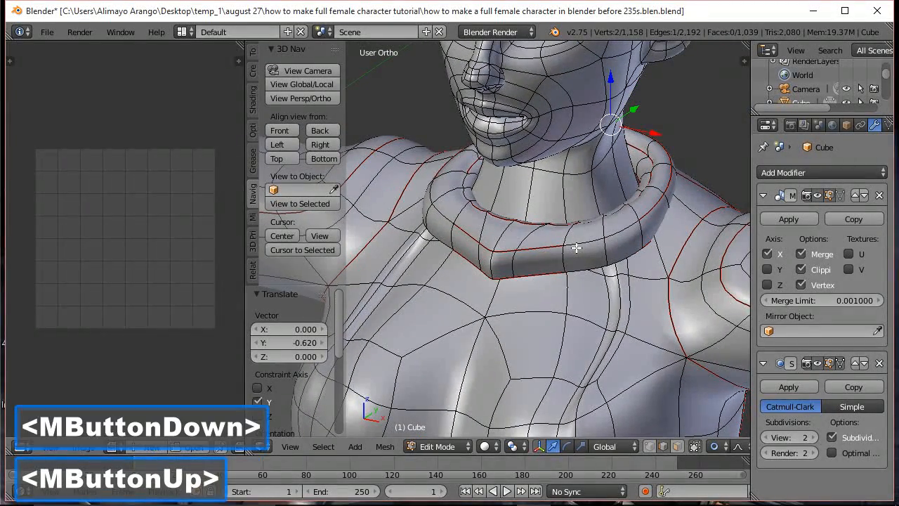
{"action": "left_click", "coordinate": [528, 280]}
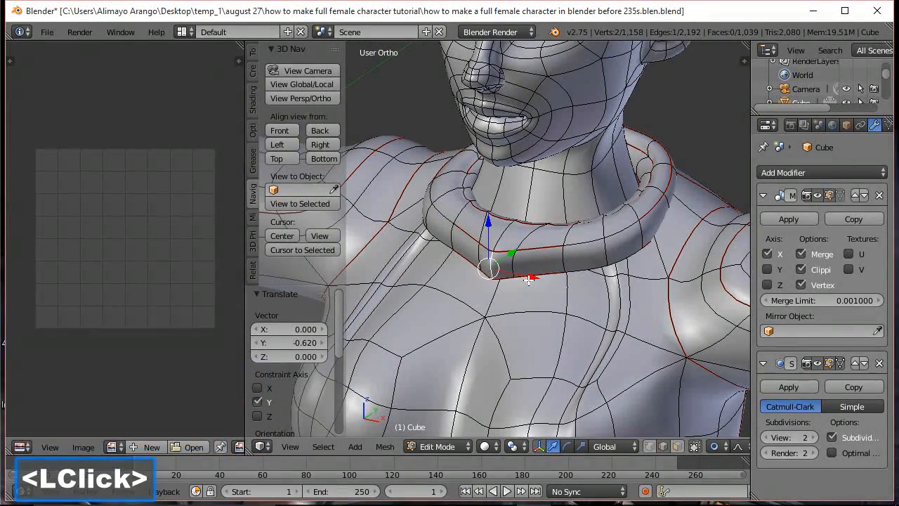
{"action": "key", "text": "g"}
{"action": "key", "text": "y"}
{"action": "scroll", "coordinate": [533, 279], "scroll_direction": "up", "scroll_amount": 2}
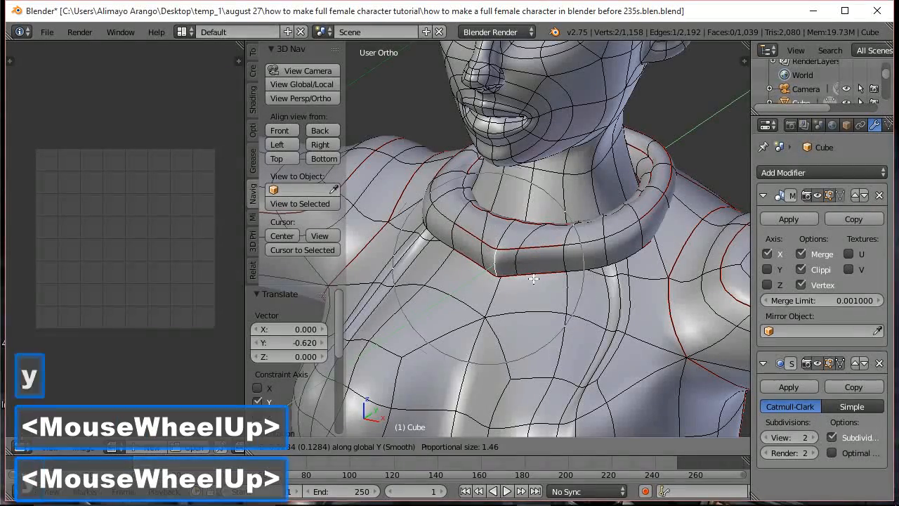
{"action": "scroll", "coordinate": [534, 279], "scroll_direction": "up", "scroll_amount": 5}
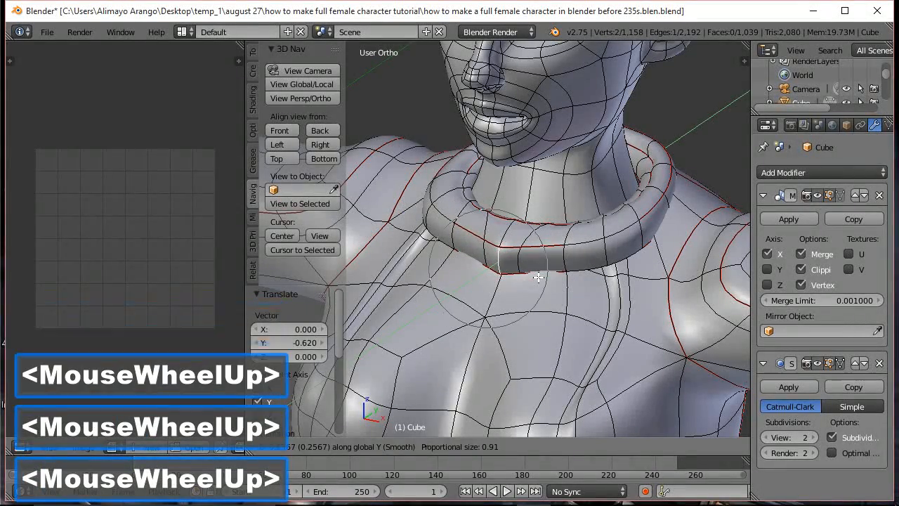
{"action": "scroll", "coordinate": [538, 278], "scroll_direction": "up", "scroll_amount": 4}
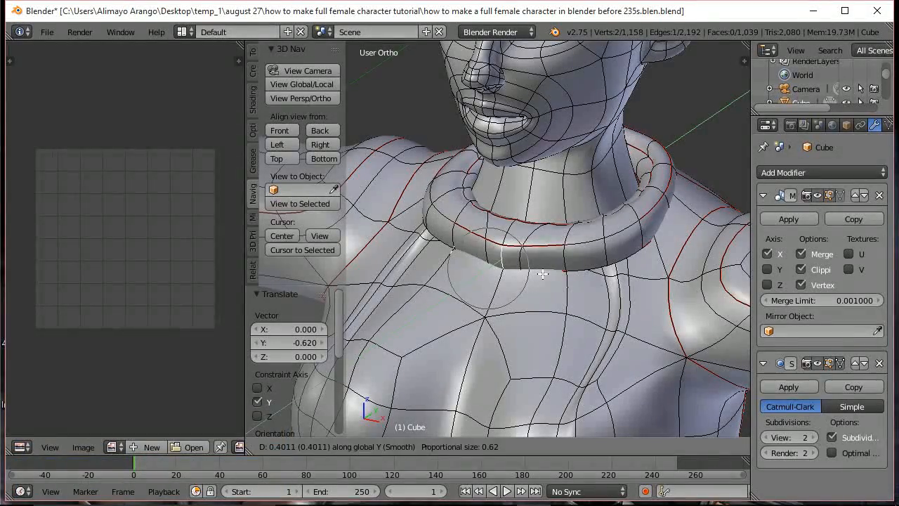
{"action": "key", "text": "g"}
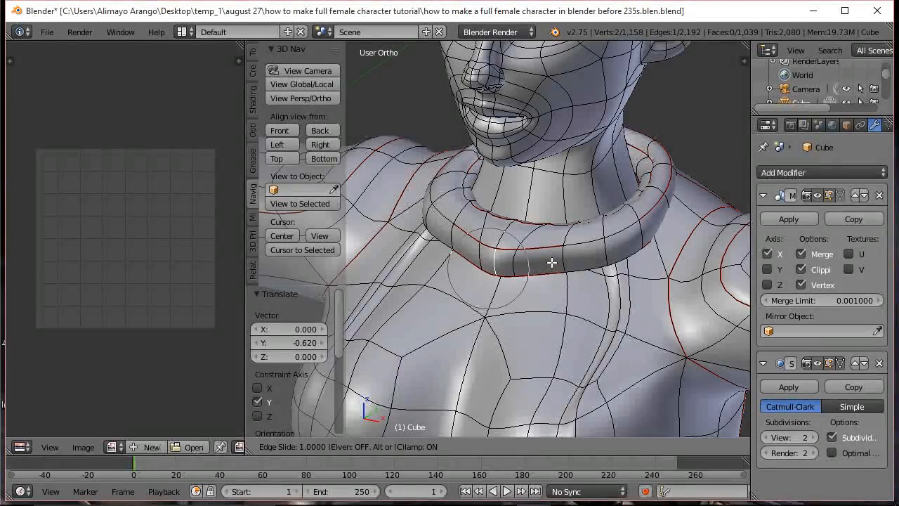
{"action": "left_click", "coordinate": [550, 262]}
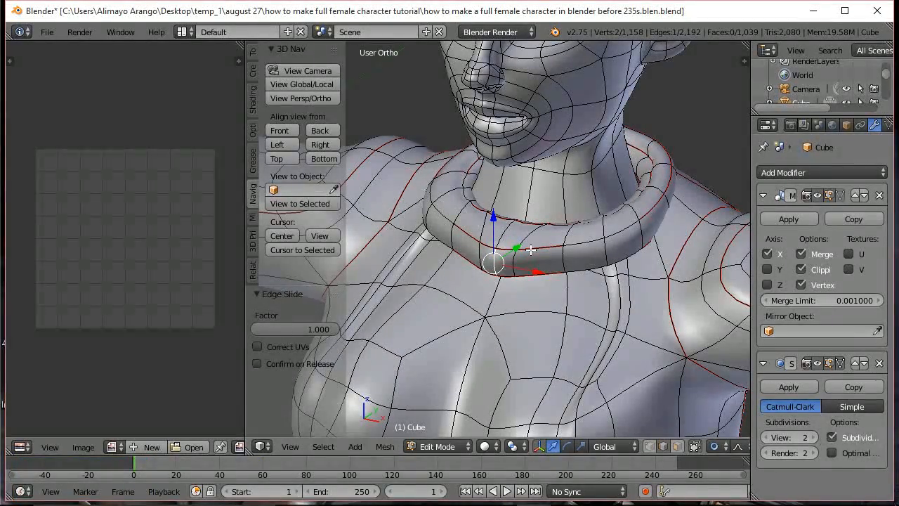
{"action": "left_click_drag", "start_coordinate": [516, 247], "coordinate": [518, 246]}
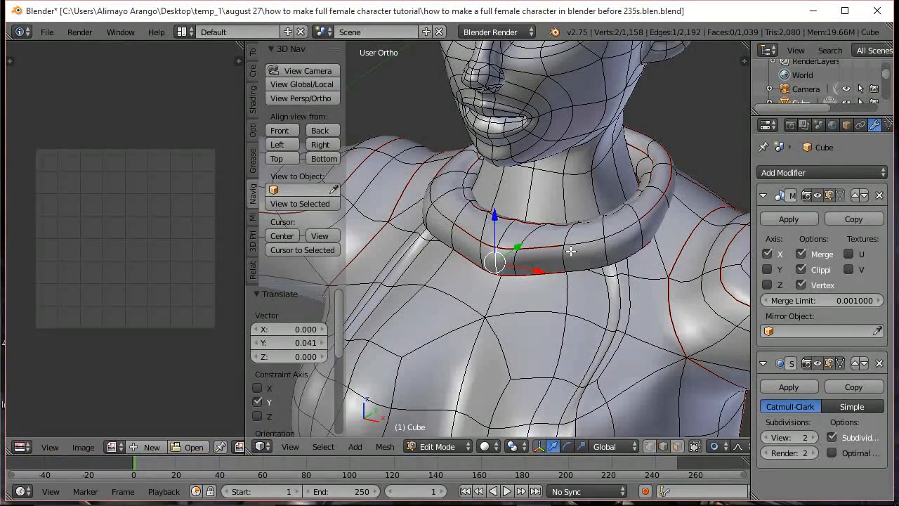
Bevel the collar's upper outer edge loop by about 0.012 with 2 segments and profile 1, and save the file as version 236s.
{"action": "key", "text": "alt"}
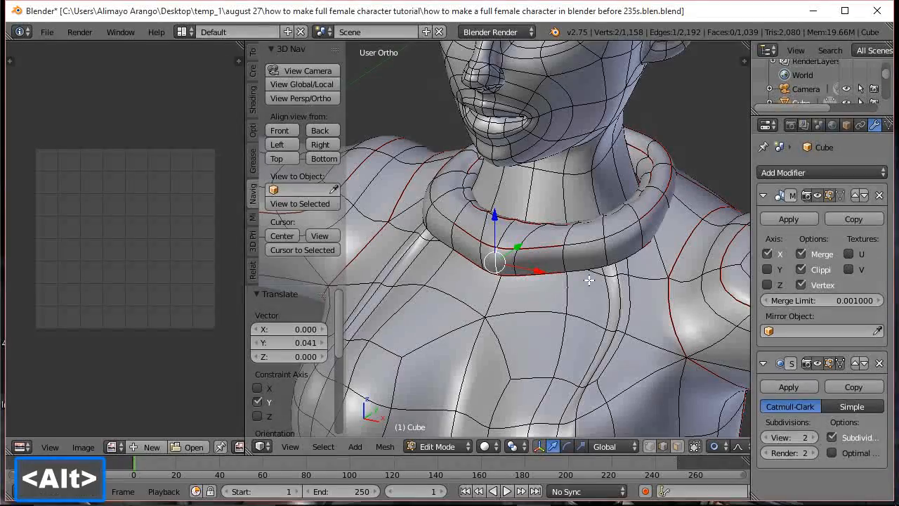
{"action": "left_click", "coordinate": [576, 246], "text": "alt"}
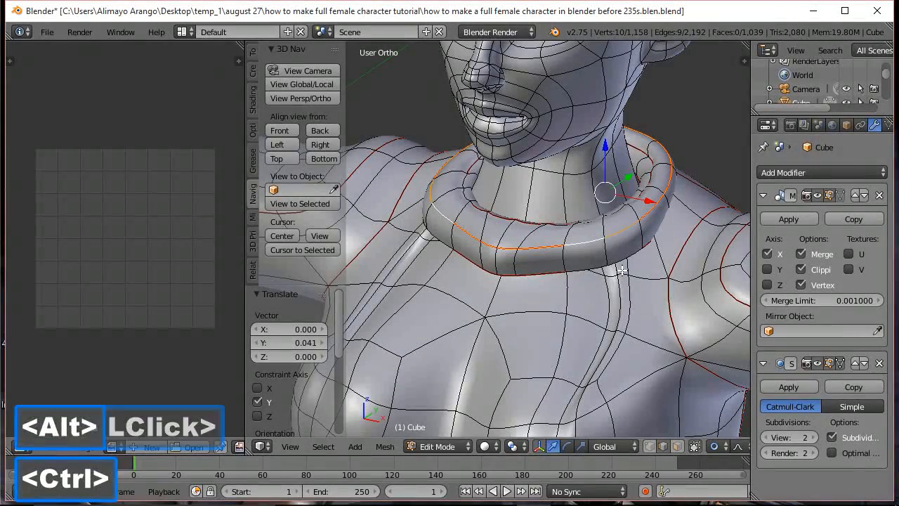
{"action": "key", "text": "ctrl+b"}
{"action": "left_click", "coordinate": [621, 274]}
{"action": "left_click", "coordinate": [324, 390]}
{"action": "type", "text": "1"}
{"action": "left_click", "coordinate": [452, 363]}
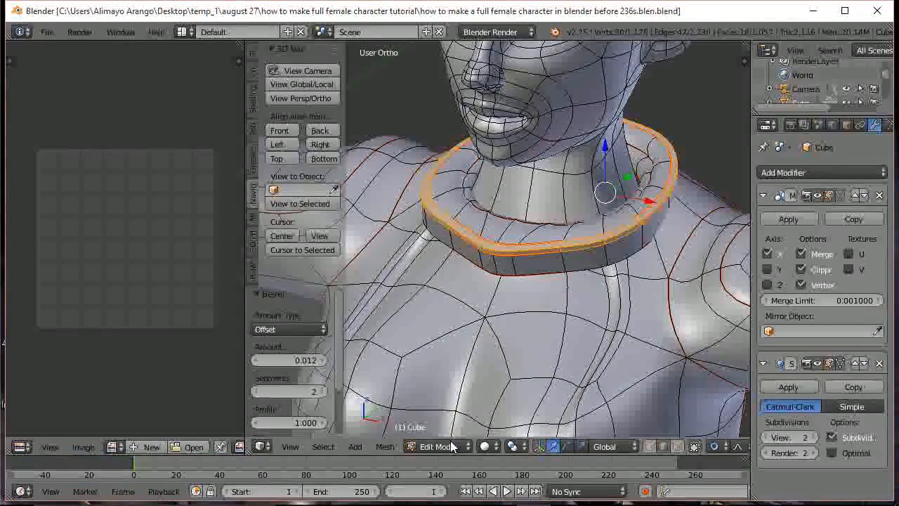
Inspect the collar and upper body in Object Mode, and return to Edit Mode.
{"action": "left_click", "coordinate": [452, 446]}
{"action": "left_click", "coordinate": [450, 428]}
{"action": "scroll", "coordinate": [528, 304], "scroll_direction": "down", "scroll_amount": 9}
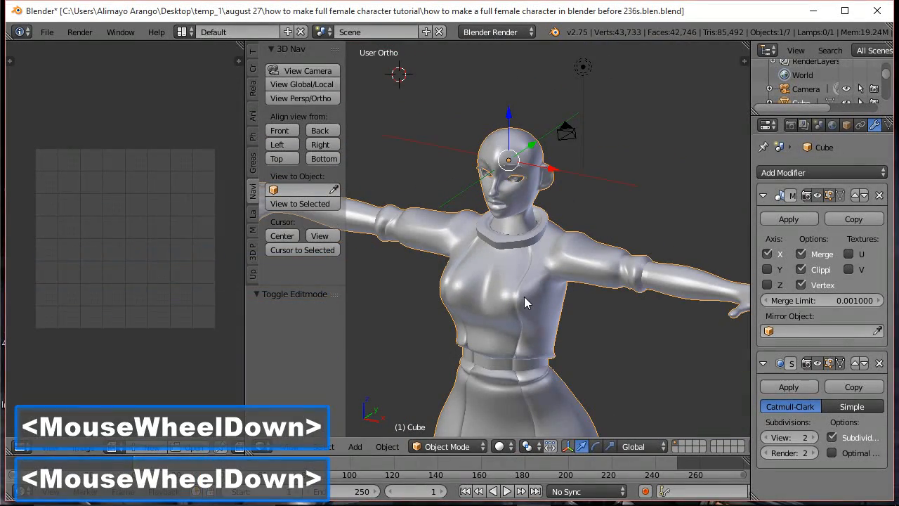
{"action": "scroll", "coordinate": [524, 297], "scroll_direction": "up", "scroll_amount": 2}
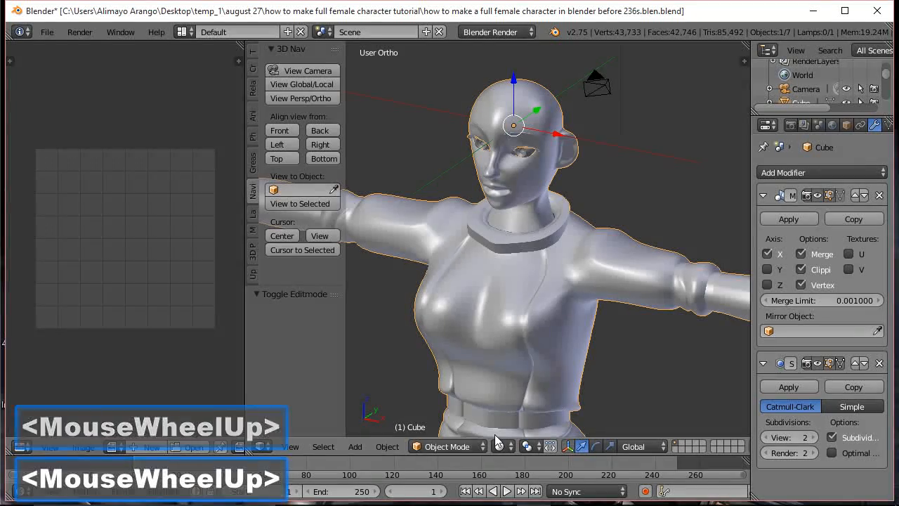
{"action": "left_click", "coordinate": [453, 447]}
{"action": "left_click", "coordinate": [439, 415]}
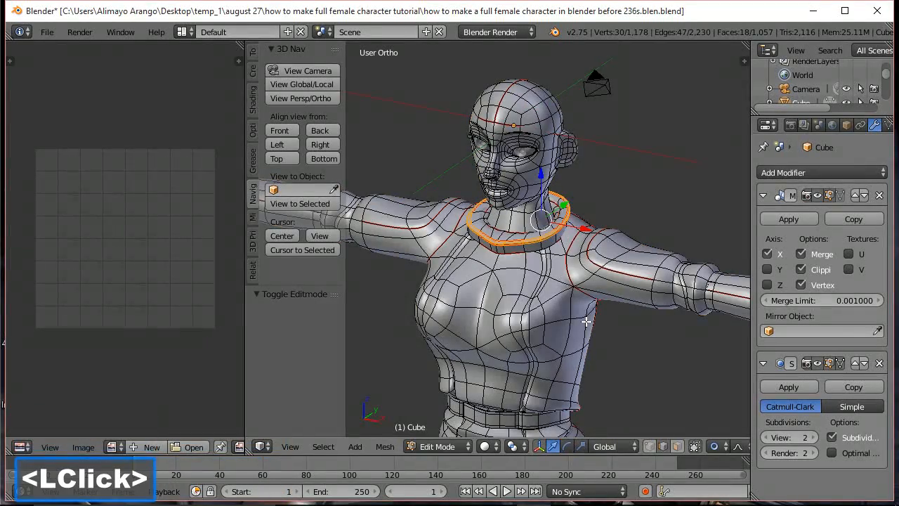
Mark a seam on the lengthwise edges crossing the ridged sleeve cuff on its front side, bridging the gap in the arm's seam.
{"action": "middle_click_drag", "start_coordinate": [652, 322], "coordinate": [541, 304], "text": "shift"}
{"action": "scroll", "coordinate": [616, 305], "scroll_direction": "up", "scroll_amount": 3}
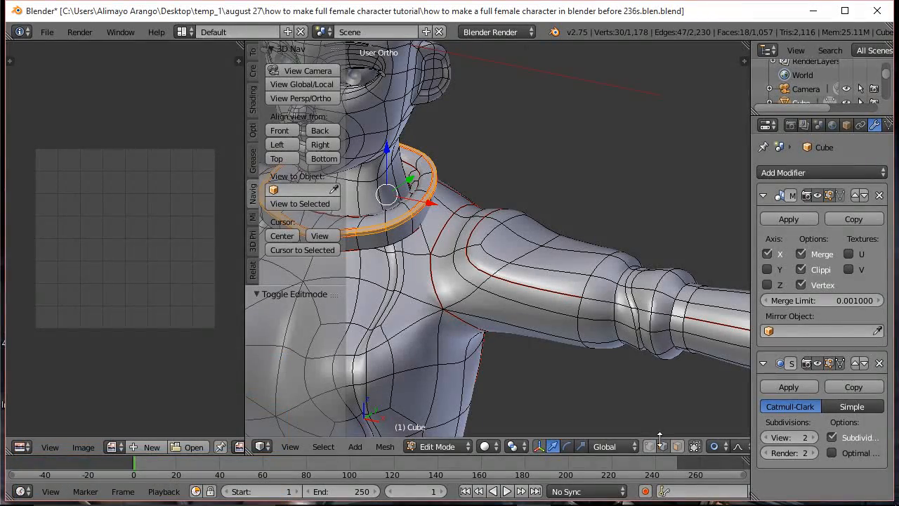
{"action": "left_click", "coordinate": [604, 306]}
{"action": "scroll", "coordinate": [639, 318], "scroll_direction": "up", "scroll_amount": 2}
{"action": "middle_click_drag", "start_coordinate": [639, 318], "coordinate": [519, 240], "text": "shift"}
{"action": "scroll", "coordinate": [564, 248], "scroll_direction": "up", "scroll_amount": 5}
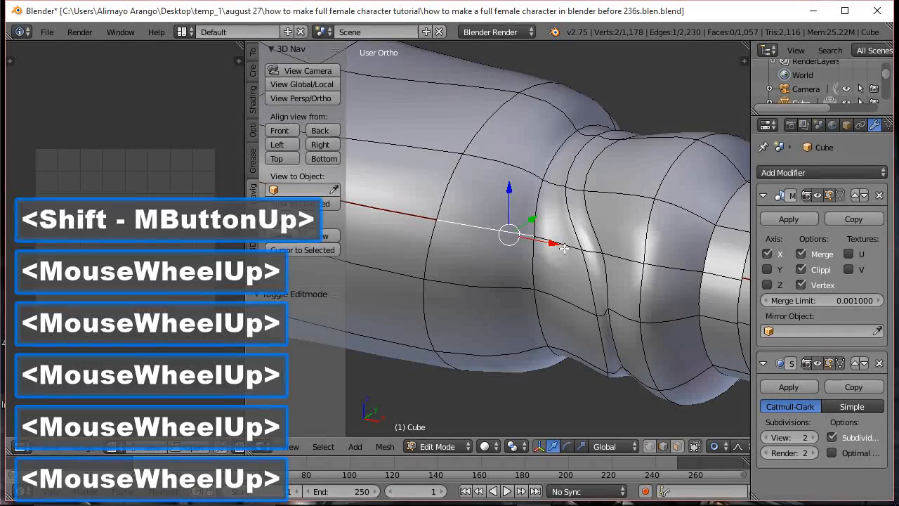
{"action": "left_click", "coordinate": [597, 256], "text": "shift"}
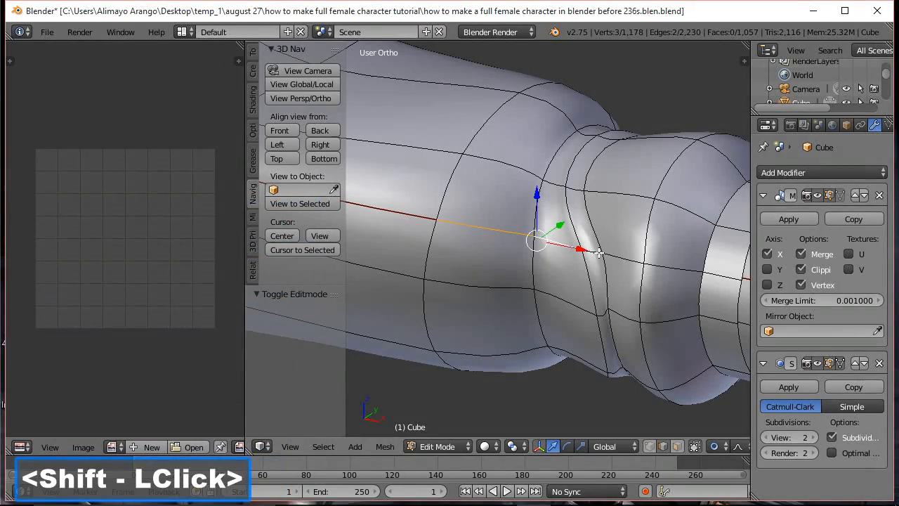
{"action": "left_click", "coordinate": [663, 267], "text": "shift"}
{"action": "left_click", "coordinate": [720, 280], "text": "shift"}
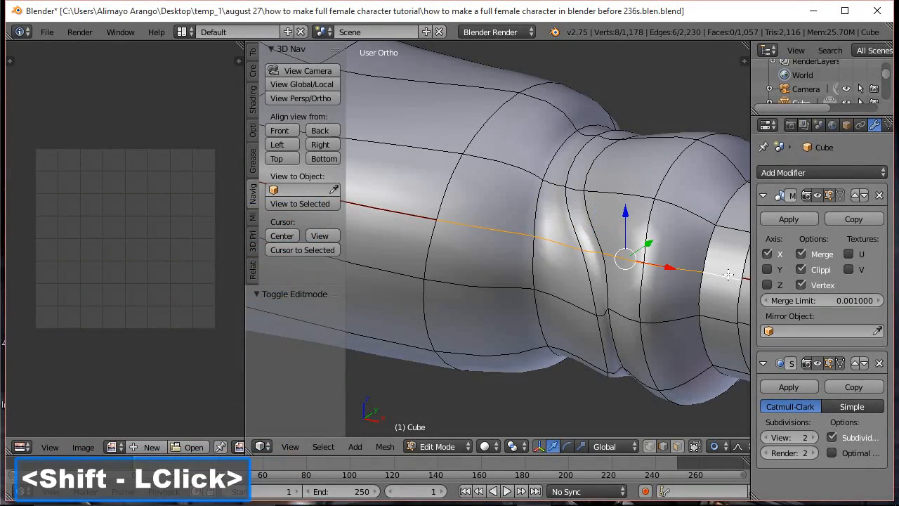
{"action": "scroll", "coordinate": [727, 275], "scroll_direction": "down", "scroll_amount": 2}
{"action": "key", "text": "ctrl+e"}
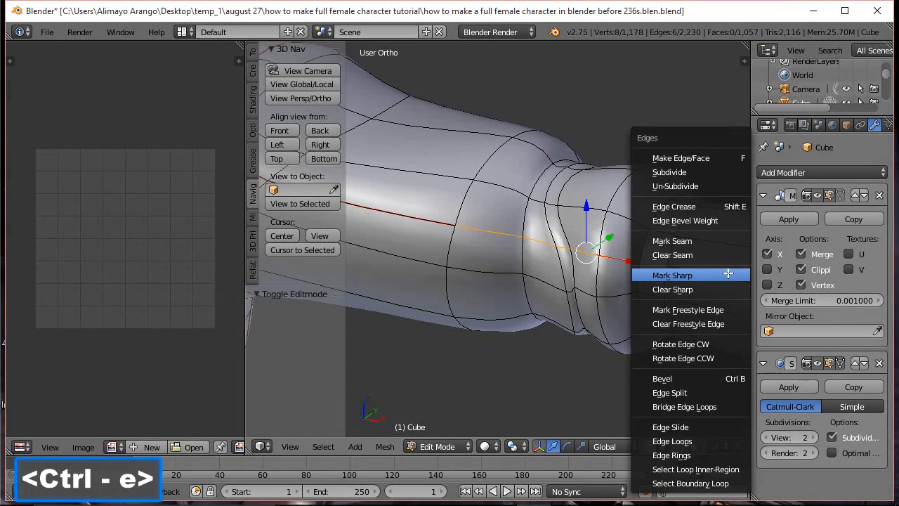
{"action": "left_click", "coordinate": [699, 241]}
Mark a seam on the matching lengthwise edges across the back of the sleeve cuff, and save the file as version 237s.
{"action": "scroll", "coordinate": [699, 245], "scroll_direction": "down", "scroll_amount": 2}
{"action": "middle_click_drag", "start_coordinate": [699, 245], "coordinate": [538, 240]}
{"action": "left_click", "coordinate": [695, 269]}
{"action": "scroll", "coordinate": [681, 273], "scroll_direction": "up", "scroll_amount": 3}
{"action": "scroll", "coordinate": [538, 241], "scroll_direction": "up", "scroll_amount": 2}
{"action": "scroll", "coordinate": [538, 240], "scroll_direction": "down", "scroll_amount": 1}
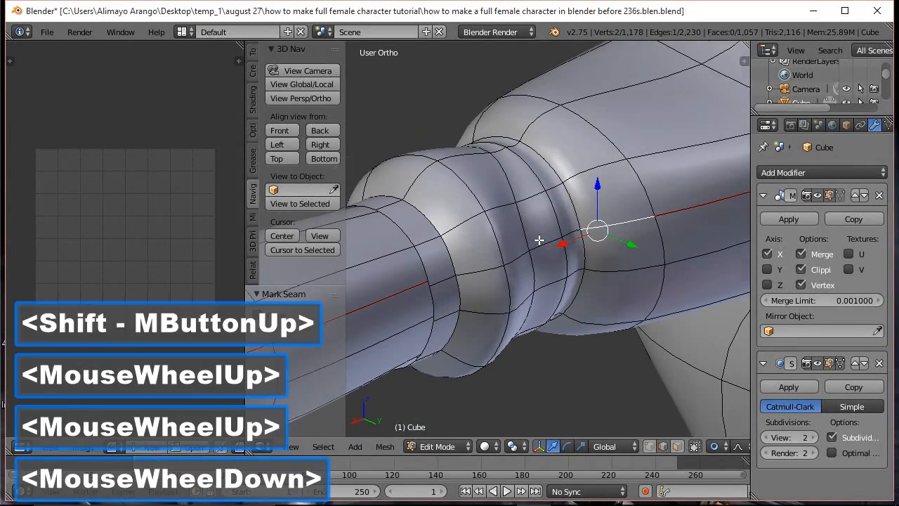
{"action": "left_click", "coordinate": [578, 232], "text": "shift"}
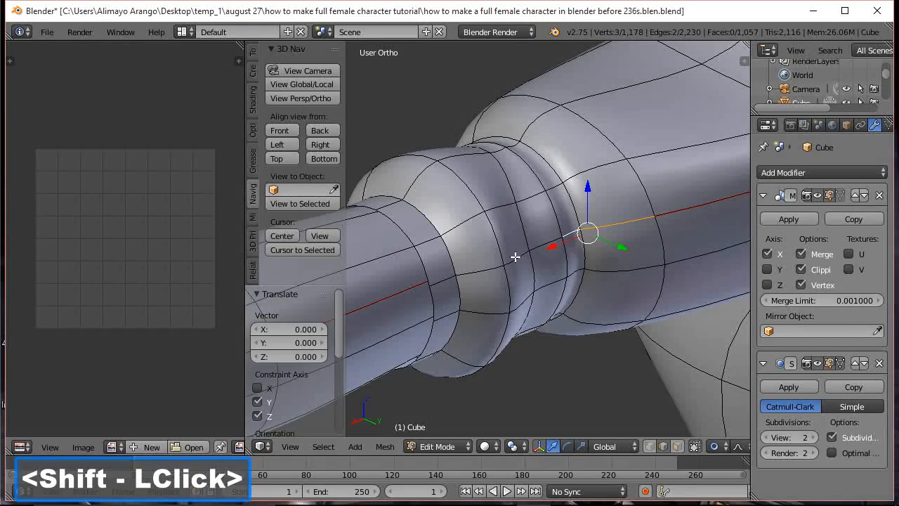
{"action": "left_click", "coordinate": [551, 241], "text": "shift"}
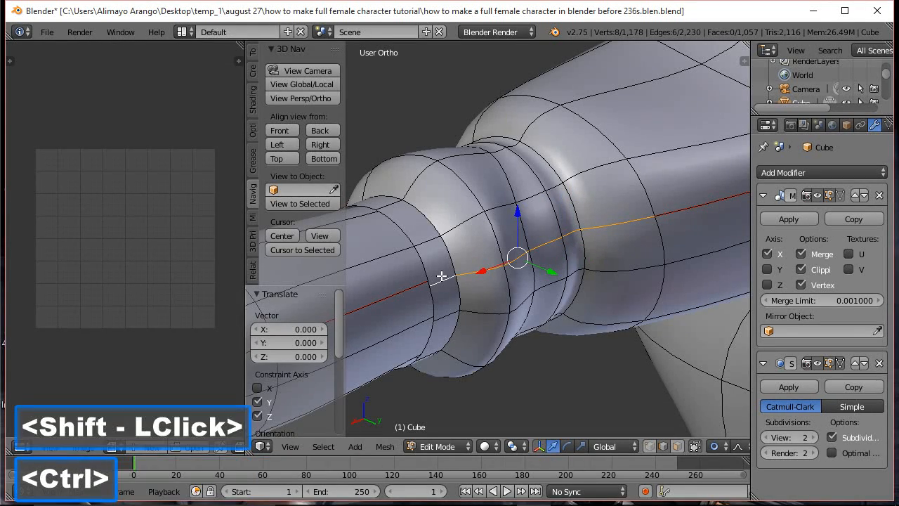
{"action": "key", "text": "ctrl+e"}
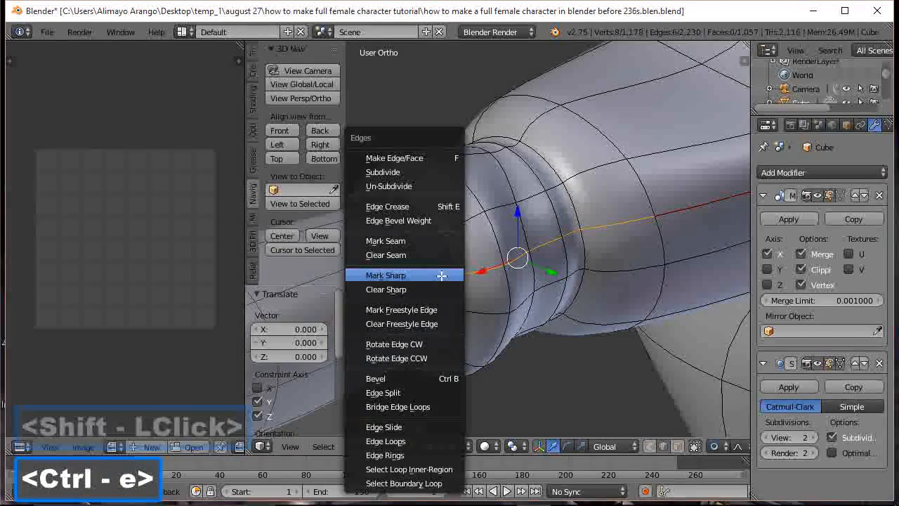
{"action": "left_click", "coordinate": [427, 240]}
{"action": "key", "text": "a"}
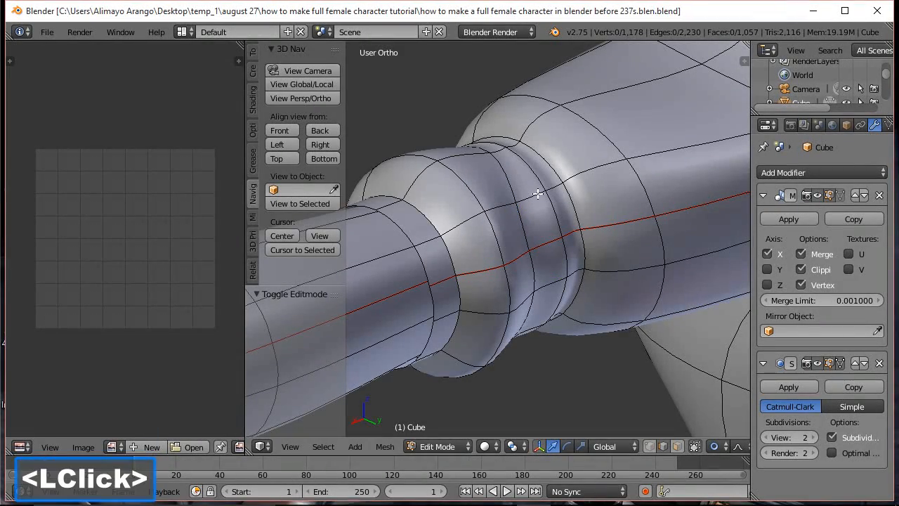
Turn off proportional editing and clear the seam from the bevel's inner edge loop on the collar's top surface.
{"action": "middle_click_drag", "start_coordinate": [423, 213], "coordinate": [548, 220]}
{"action": "scroll", "coordinate": [614, 222], "scroll_direction": "down", "scroll_amount": 3}
{"action": "scroll", "coordinate": [613, 223], "scroll_direction": "down", "scroll_amount": 5}
{"action": "scroll", "coordinate": [643, 232], "scroll_direction": "up", "scroll_amount": 4}
{"action": "scroll", "coordinate": [547, 221], "scroll_direction": "up", "scroll_amount": 1}
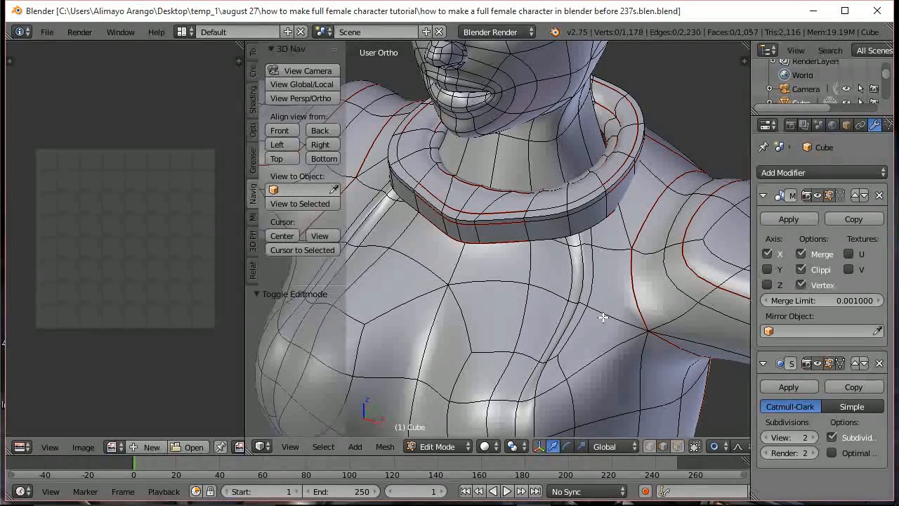
{"action": "key", "text": "o"}
{"action": "key", "text": "o"}
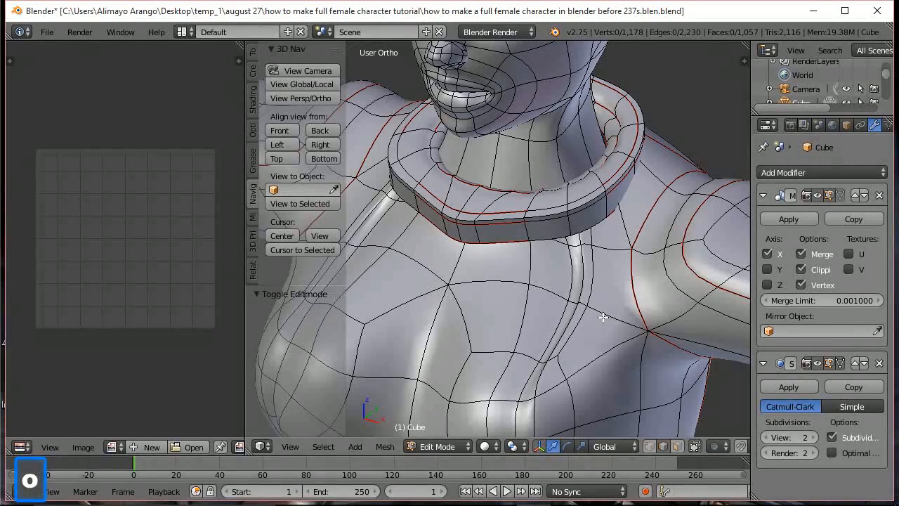
{"action": "key", "text": "alt"}
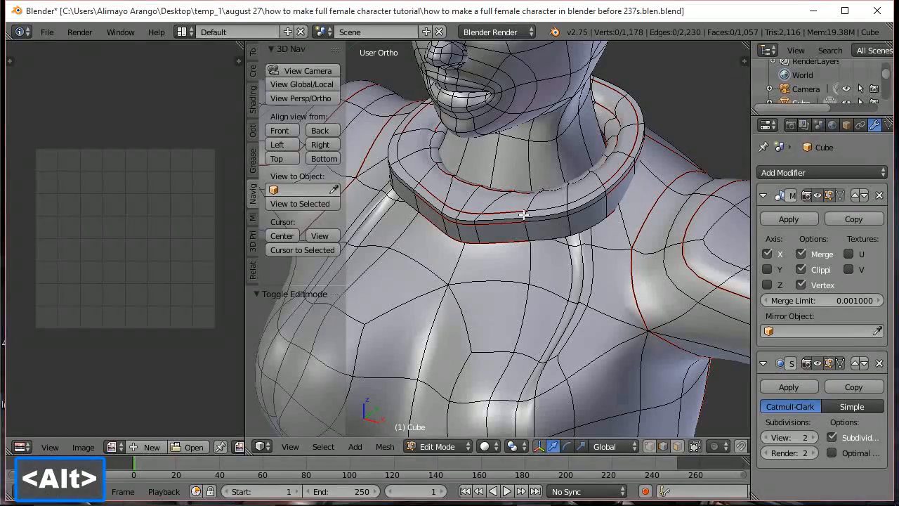
{"action": "left_click", "coordinate": [518, 212], "text": "alt"}
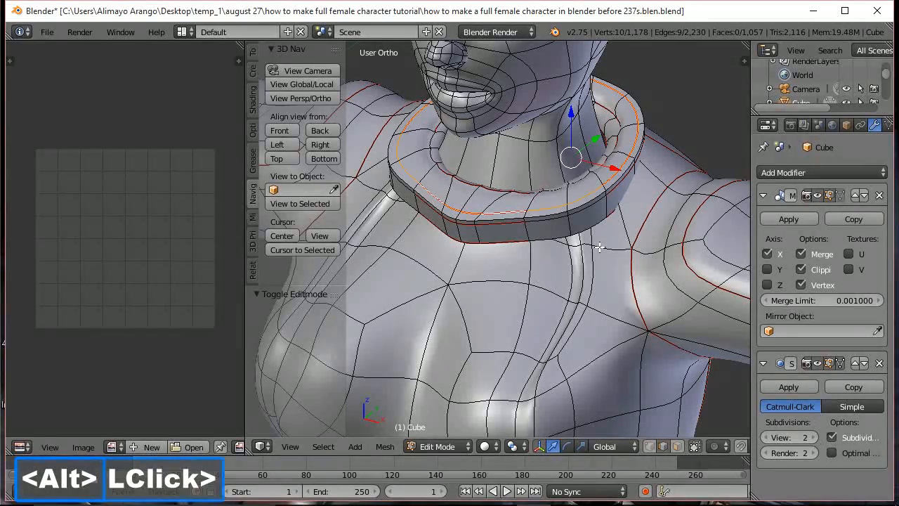
{"action": "key", "text": "ctrl+e"}
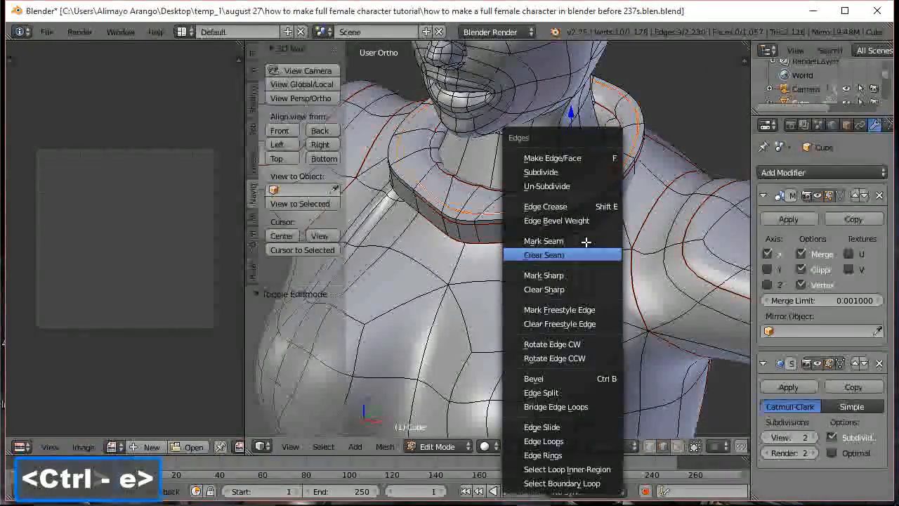
{"action": "left_click", "coordinate": [583, 254]}
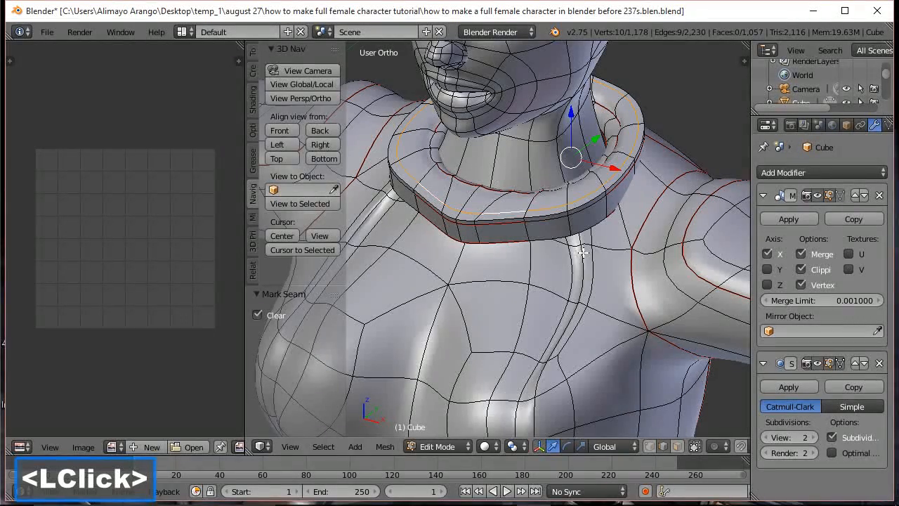
{"action": "key", "text": "a"}
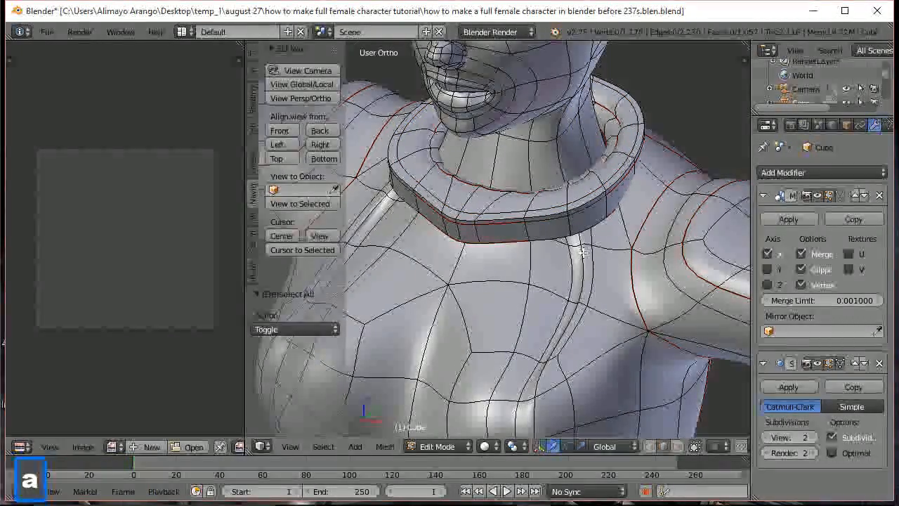
Mark a seam on the unmarked edges of the collar's inner edge loop beside the neck, and save the file as version 238s.
{"action": "key", "text": "alt"}
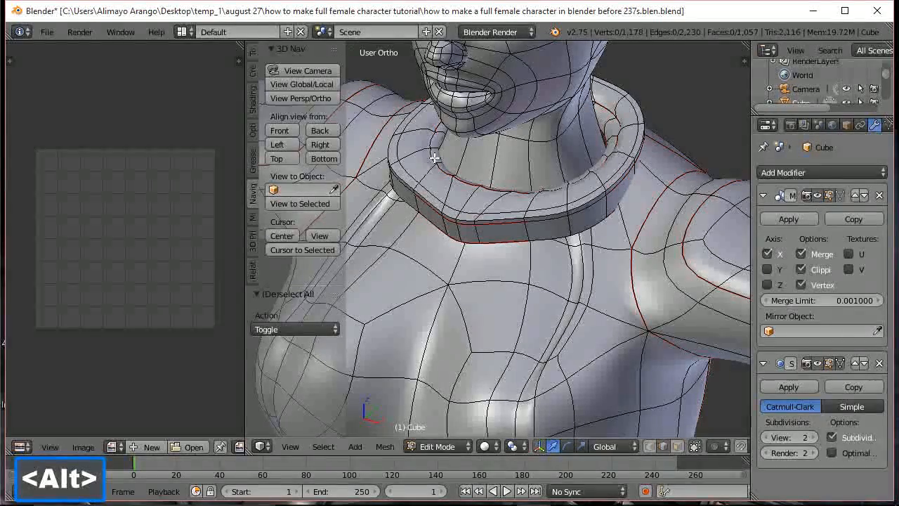
{"action": "left_click", "coordinate": [434, 158], "text": "alt"}
{"action": "left_click", "coordinate": [618, 142], "text": "alt+shift"}
{"action": "middle_click_drag", "start_coordinate": [664, 142], "coordinate": [640, 196]}
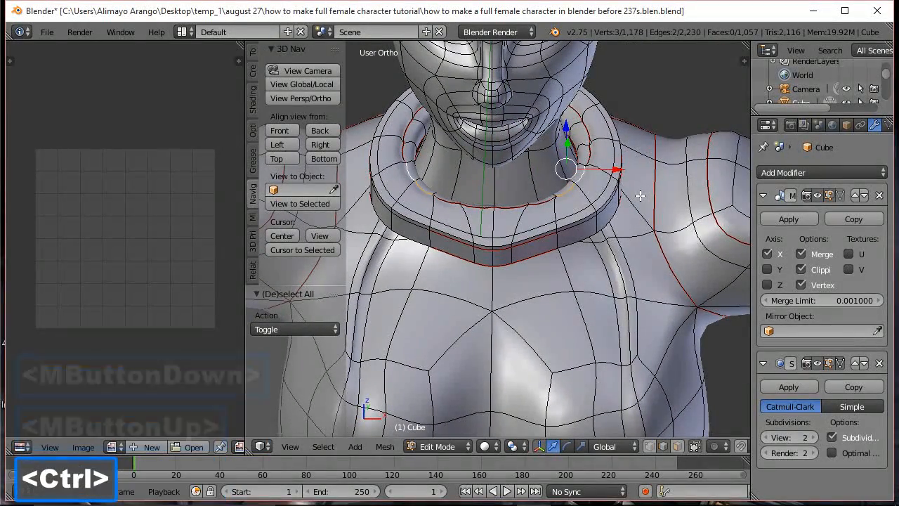
{"action": "key", "text": "ctrl+e"}
{"action": "left_click", "coordinate": [638, 184]}
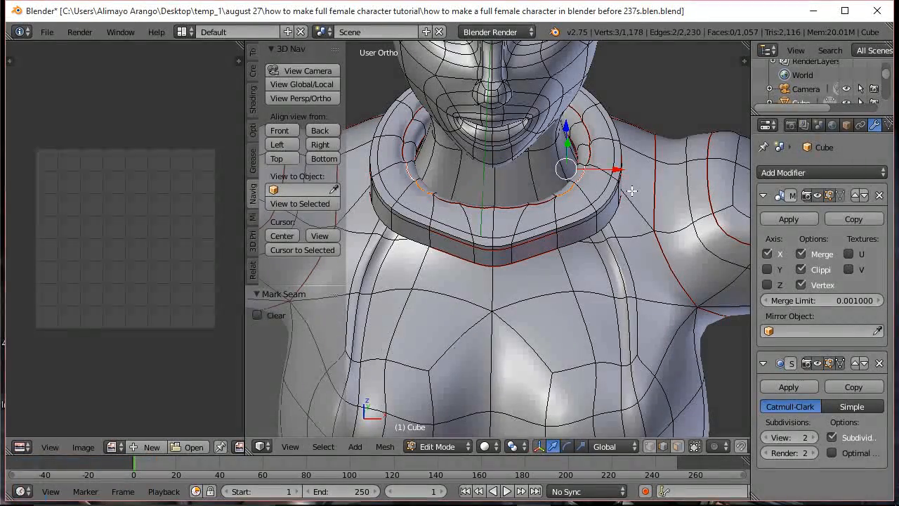
{"action": "left_click", "coordinate": [514, 91]}
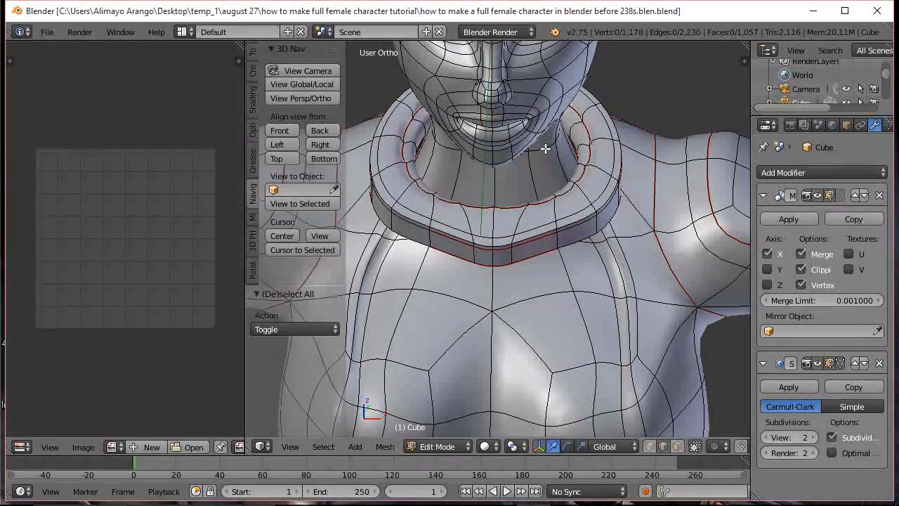
Clear the seam from the bevel's lower edge loop on the collar's outer side.
{"action": "left_click", "coordinate": [543, 236], "text": "alt"}
{"action": "key", "text": "ctrl+e"}
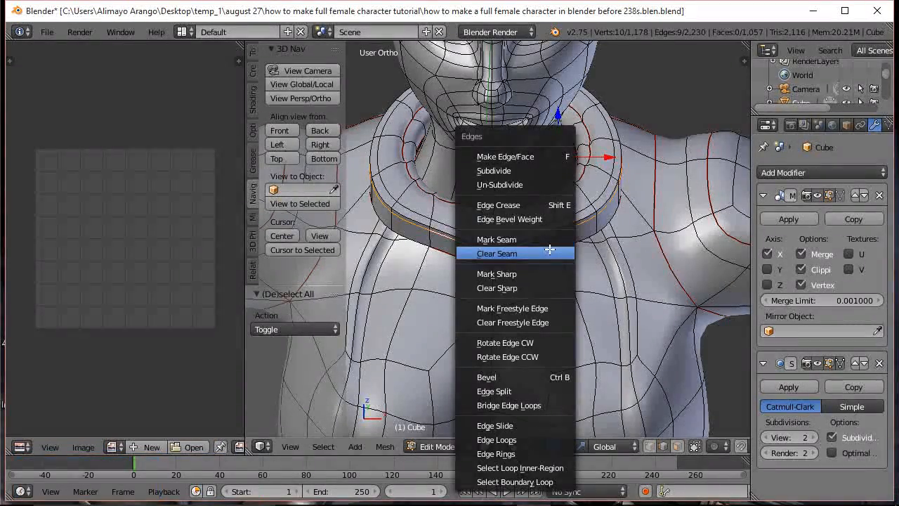
{"action": "left_click", "coordinate": [549, 252]}
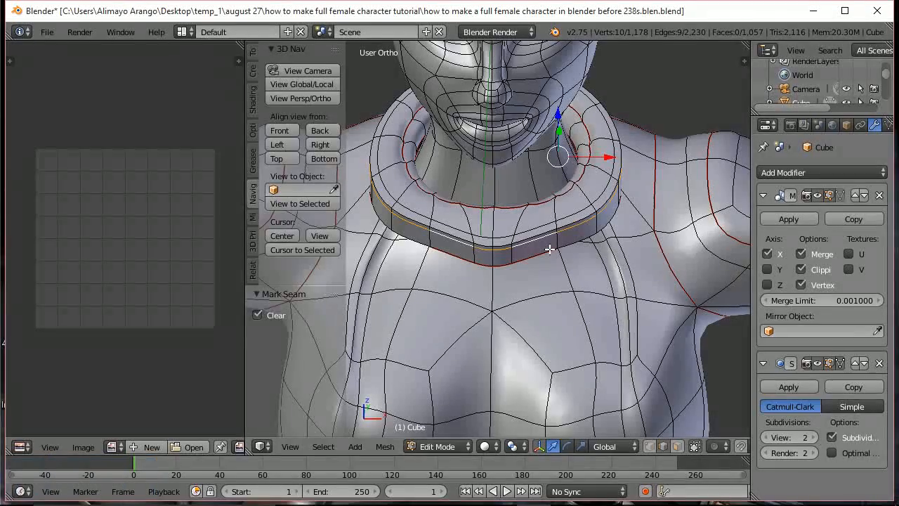
{"action": "key", "text": "a"}
Mark a seam along the collar's upper outer corner edge loop, in the middle of the bevel.
{"action": "key", "text": "alt"}
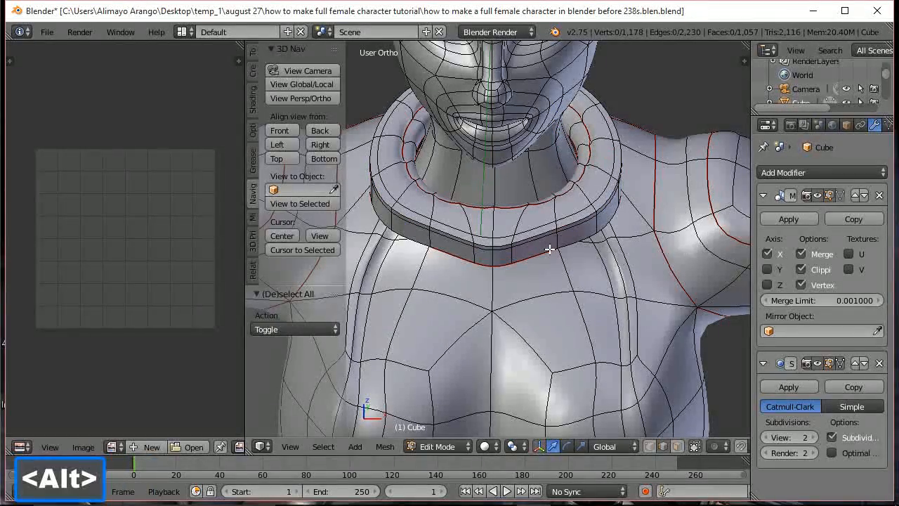
{"action": "scroll", "coordinate": [538, 232], "scroll_direction": "up", "scroll_amount": 6}
{"action": "key", "text": "alt"}
{"action": "left_click", "coordinate": [604, 232], "text": "alt"}
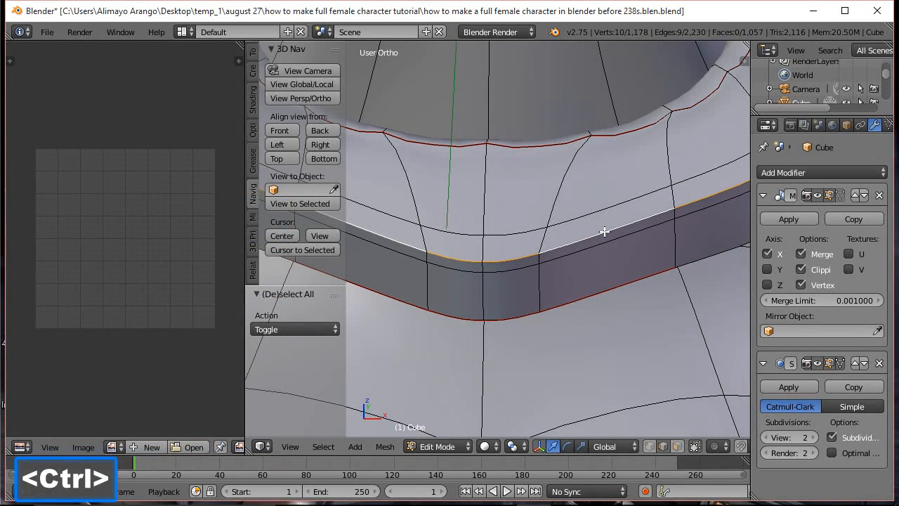
{"action": "key", "text": "ctrl+e"}
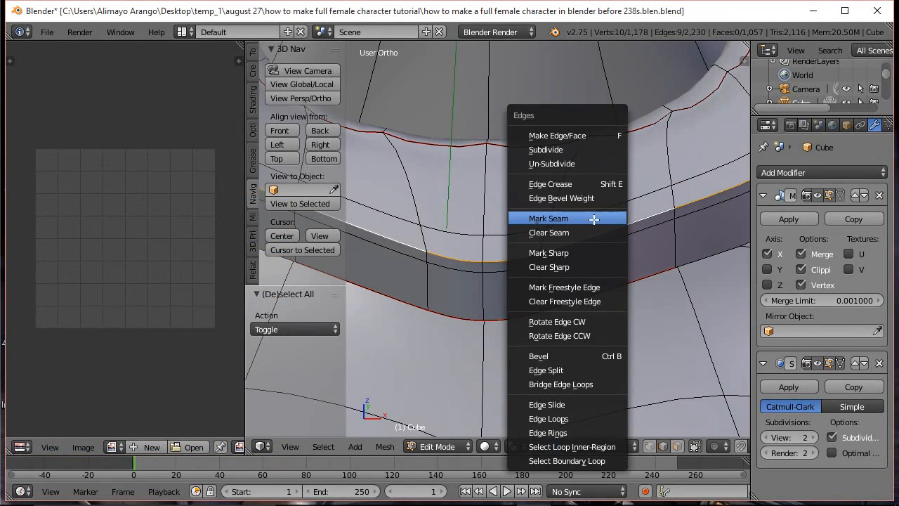
{"action": "left_click", "coordinate": [594, 220]}
{"action": "key", "text": "a"}
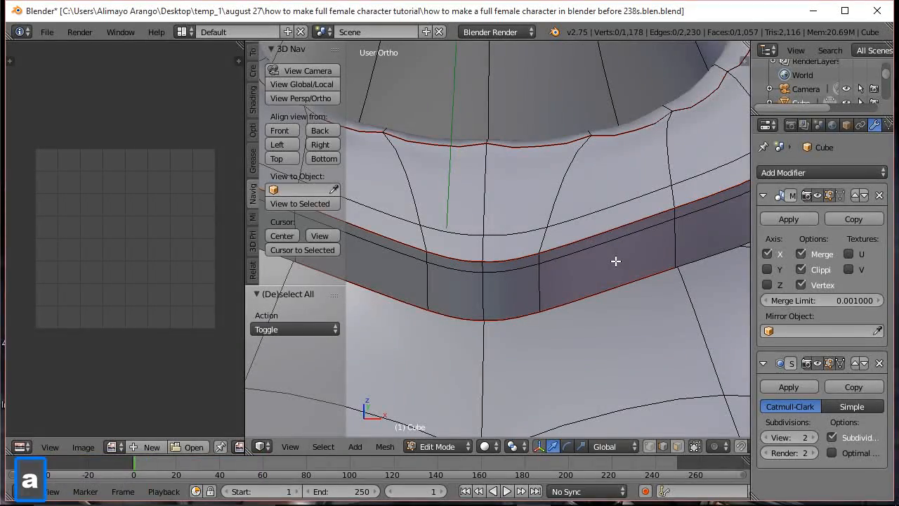
Mark a seam along the collar's whole lower outer edge loop, and save the file as version 239s.
{"action": "scroll", "coordinate": [616, 261], "scroll_direction": "down", "scroll_amount": 2}
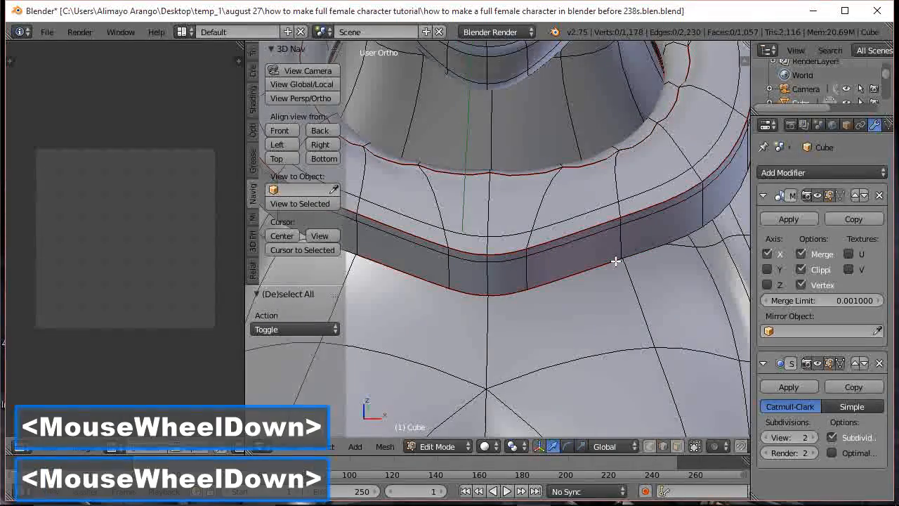
{"action": "key", "text": "alt"}
{"action": "left_click", "coordinate": [641, 250], "text": "alt"}
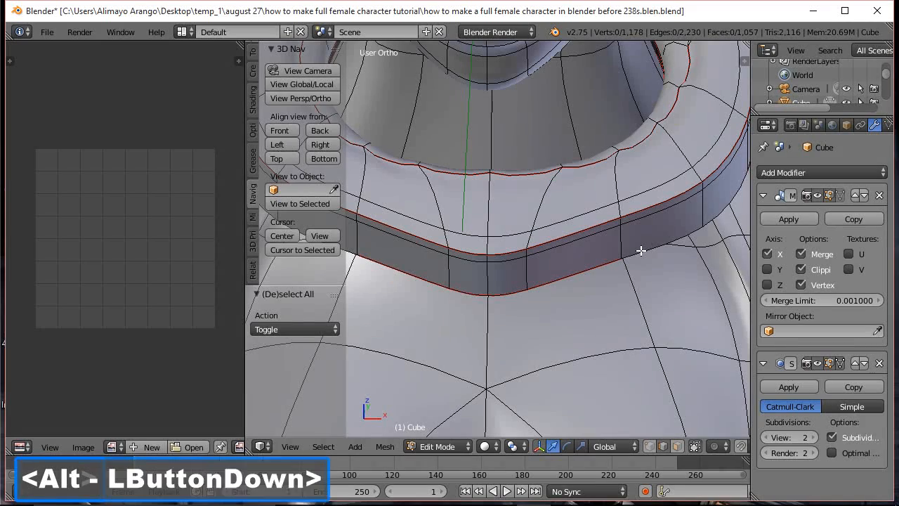
{"action": "key", "text": "ctrl+e"}
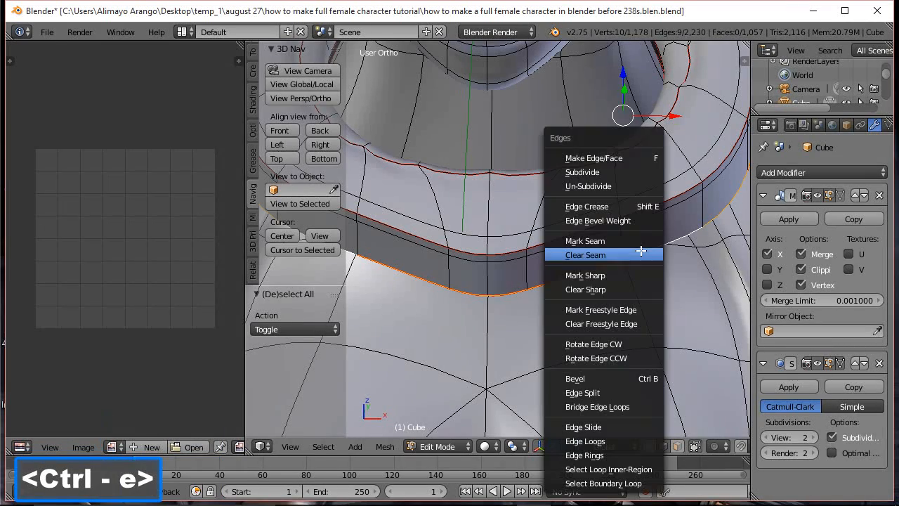
{"action": "left_click", "coordinate": [635, 240]}
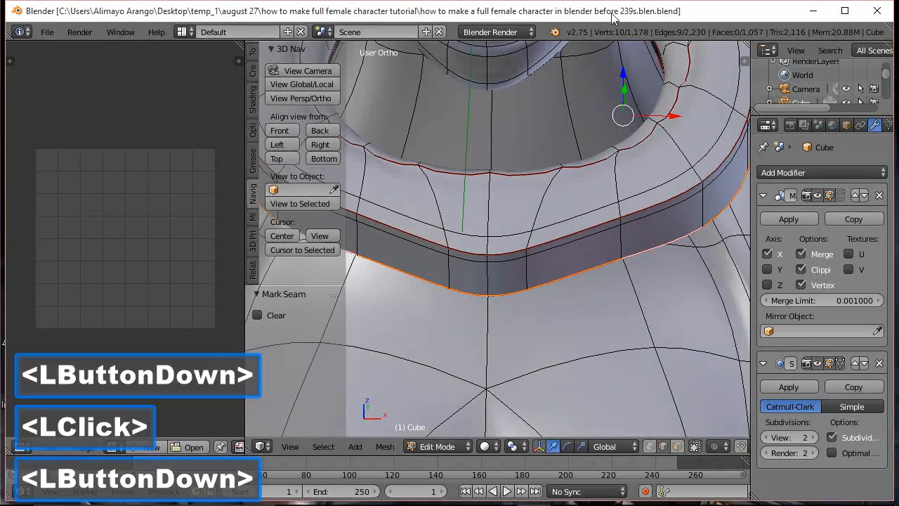
{"action": "scroll", "coordinate": [597, 176], "scroll_direction": "down", "scroll_amount": 11}
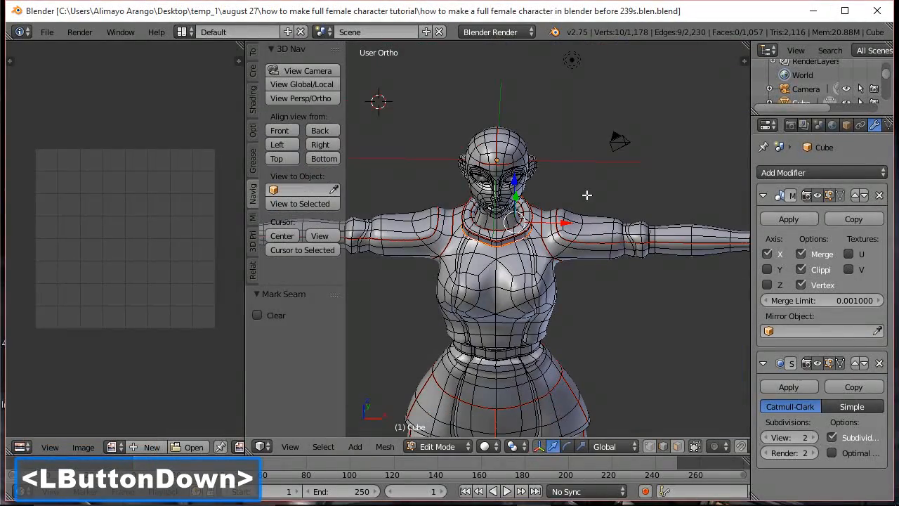
Save the file as version 240s and unhide all hidden objects in Object Mode.
{"action": "middle_click_drag", "start_coordinate": [578, 222], "coordinate": [621, 169], "text": "shift"}
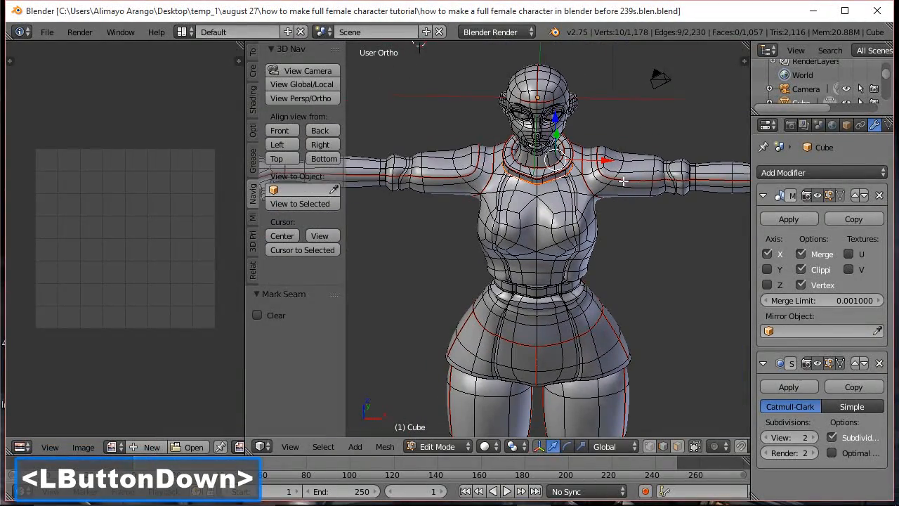
{"action": "scroll", "coordinate": [619, 238], "scroll_direction": "down", "scroll_amount": 2}
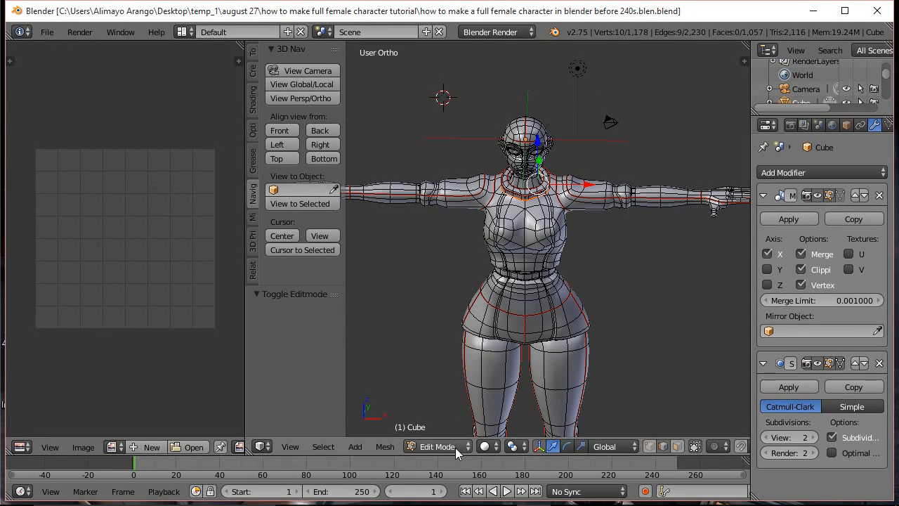
{"action": "left_click", "coordinate": [451, 449]}
{"action": "left_click", "coordinate": [450, 429]}
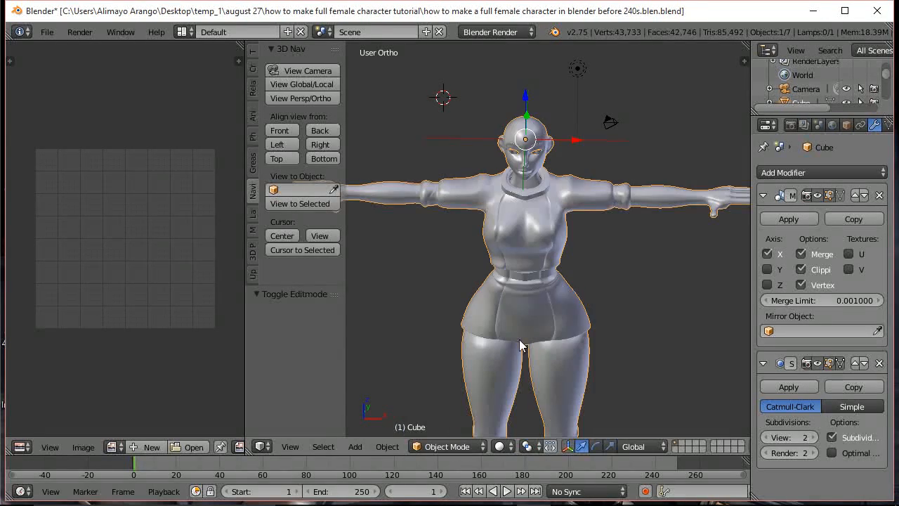
{"action": "key", "text": "alt"}
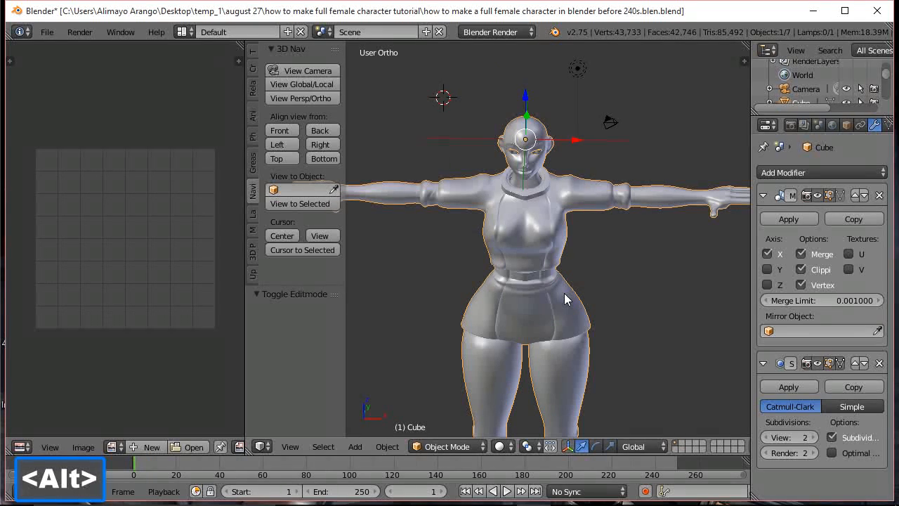
{"action": "key", "text": "alt+h"}
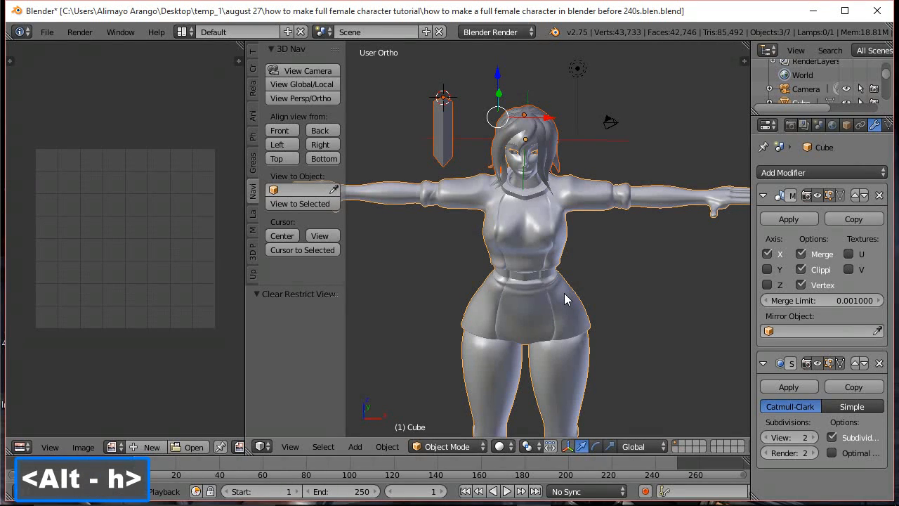
Move the stray hair-strand plane beside the character's head to layer 5.
{"action": "right_click", "coordinate": [443, 137]}
{"action": "key", "text": "m"}
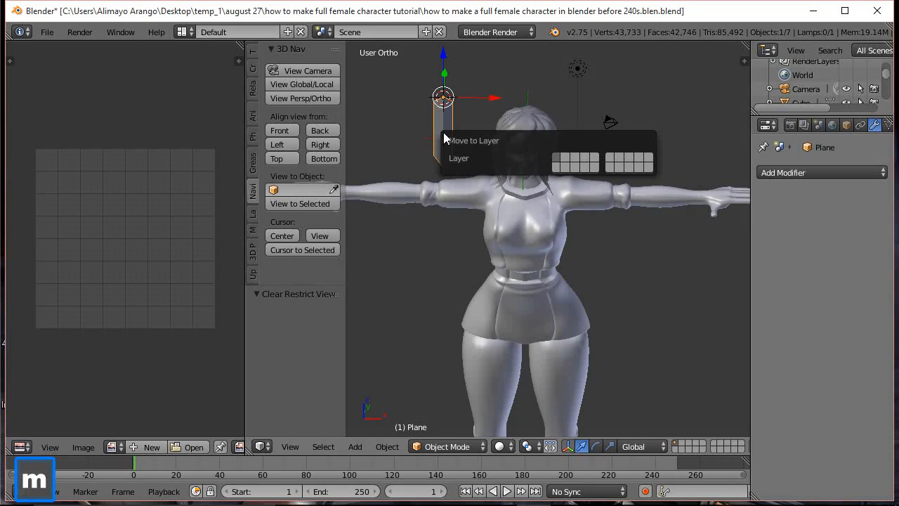
{"action": "left_click", "coordinate": [596, 157]}
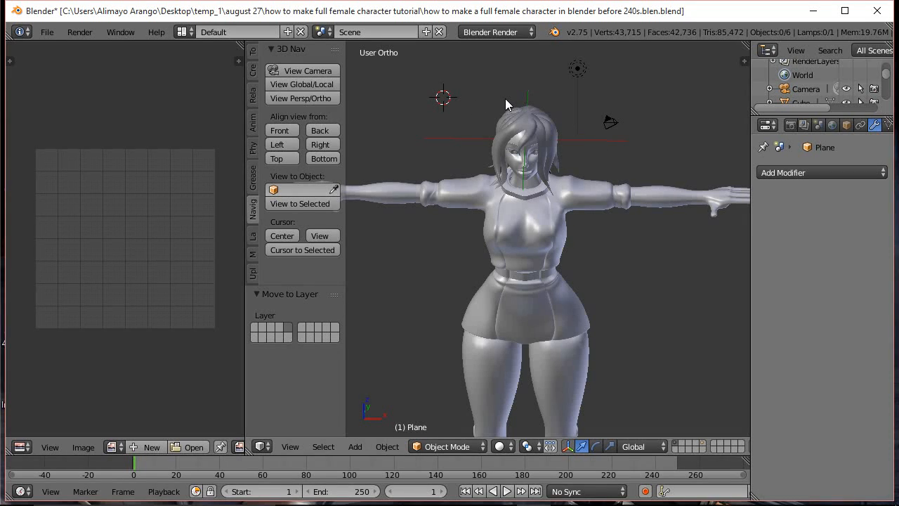
Reset the 3D cursor to the scene origin and select the hair, both eyes and the body, with the body as active object.
{"action": "scroll", "coordinate": [505, 98], "scroll_direction": "down", "scroll_amount": 4}
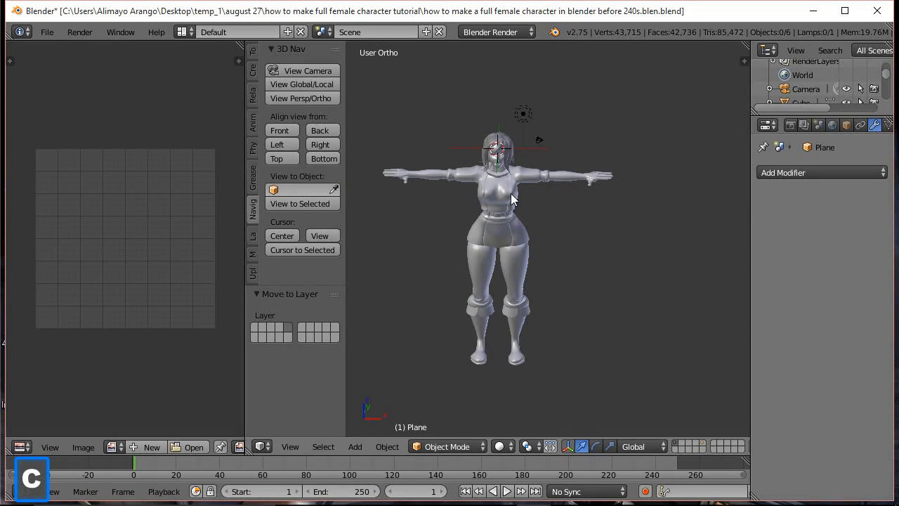
{"action": "scroll", "coordinate": [511, 195], "scroll_direction": "up", "scroll_amount": 2}
{"action": "scroll", "coordinate": [534, 150], "scroll_direction": "up", "scroll_amount": 3}
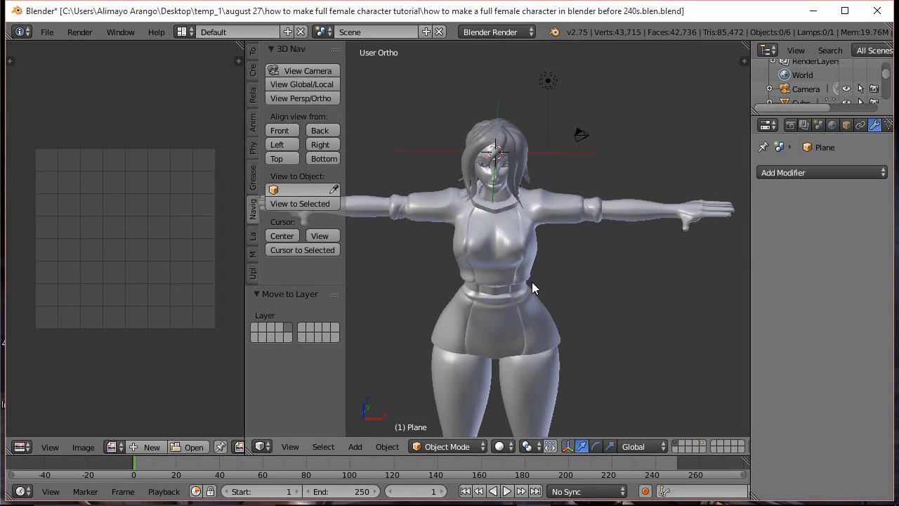
{"action": "scroll", "coordinate": [532, 288], "scroll_direction": "up", "scroll_amount": 1}
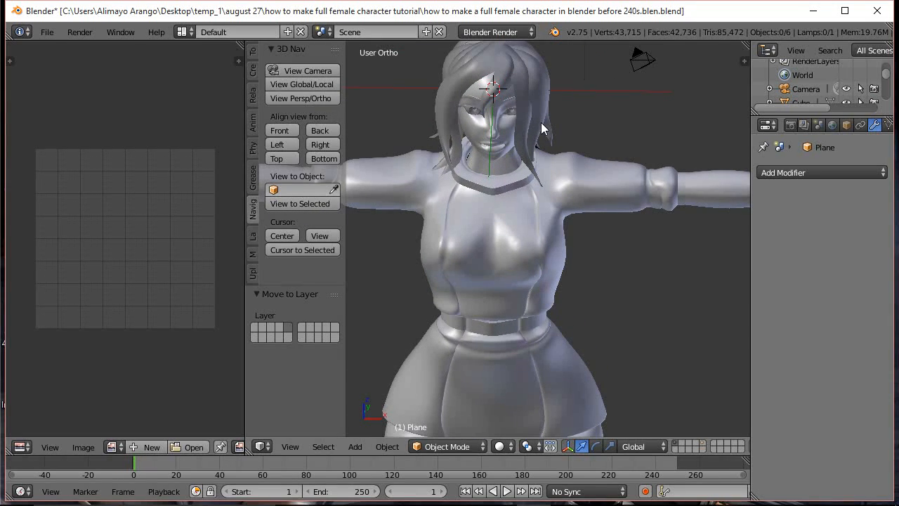
{"action": "right_click", "coordinate": [505, 64]}
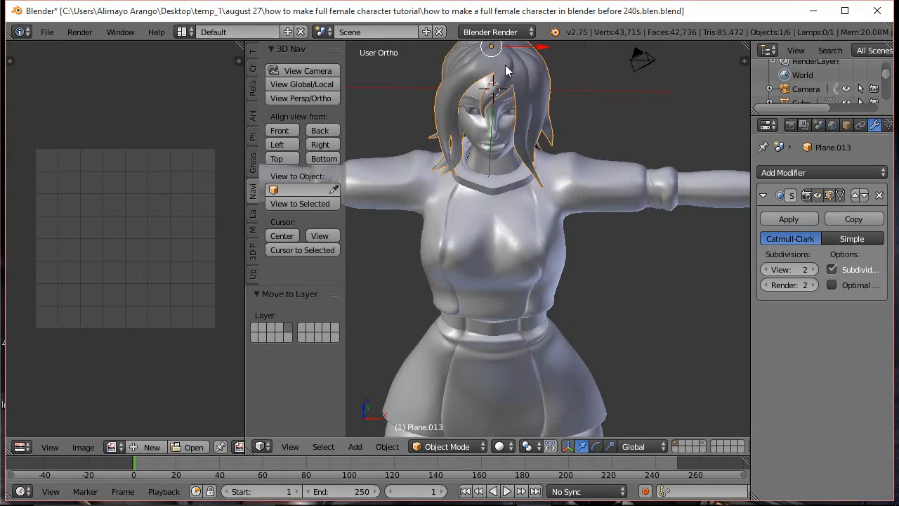
{"action": "right_click", "coordinate": [480, 118], "text": "shift"}
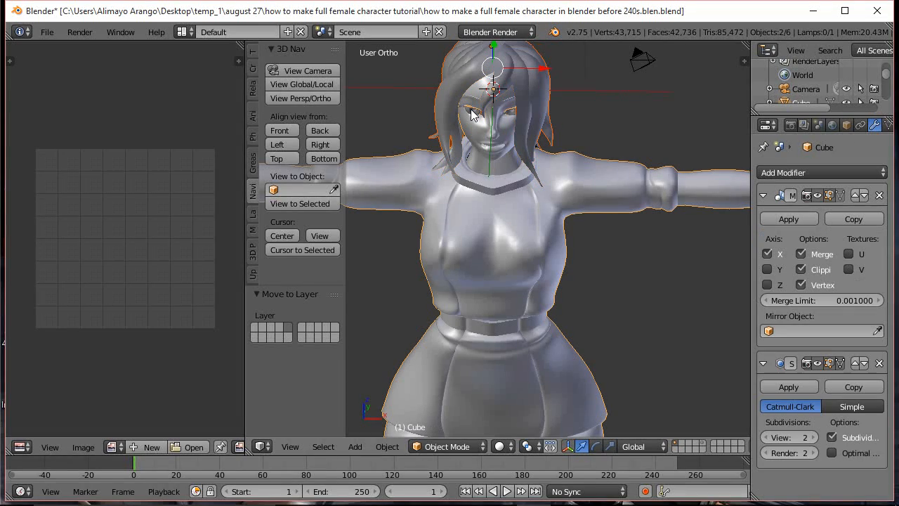
{"action": "mouse_move", "coordinate": [500, 121]}
{"action": "middle_mouse_down"}
{"action": "mouse_move", "coordinate": [516, 196]}
{"action": "mouse_move", "coordinate": [532, 155]}
{"action": "middle_mouse_up"}
{"action": "scroll", "coordinate": [532, 155], "scroll_direction": "up", "scroll_amount": 2}
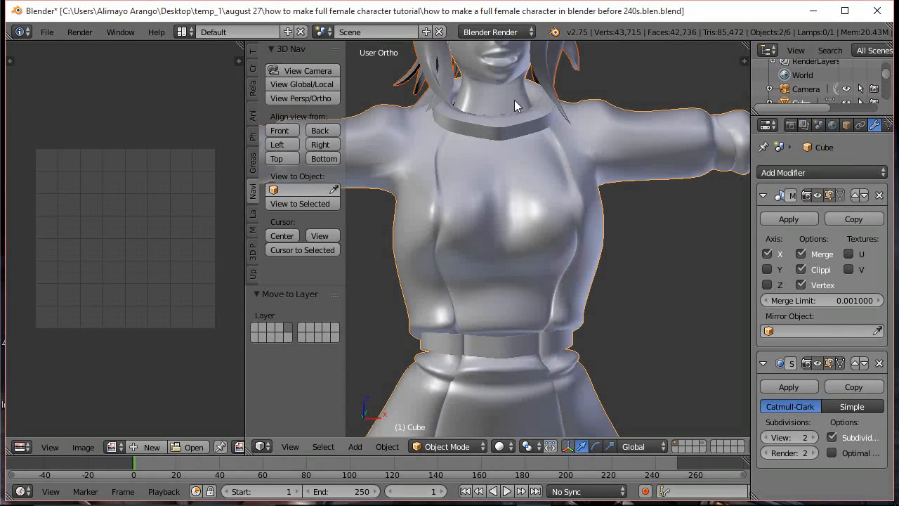
{"action": "middle_click_drag", "start_coordinate": [514, 100], "coordinate": [549, 296], "text": "shift"}
{"action": "scroll", "coordinate": [549, 296], "scroll_direction": "up", "scroll_amount": 4}
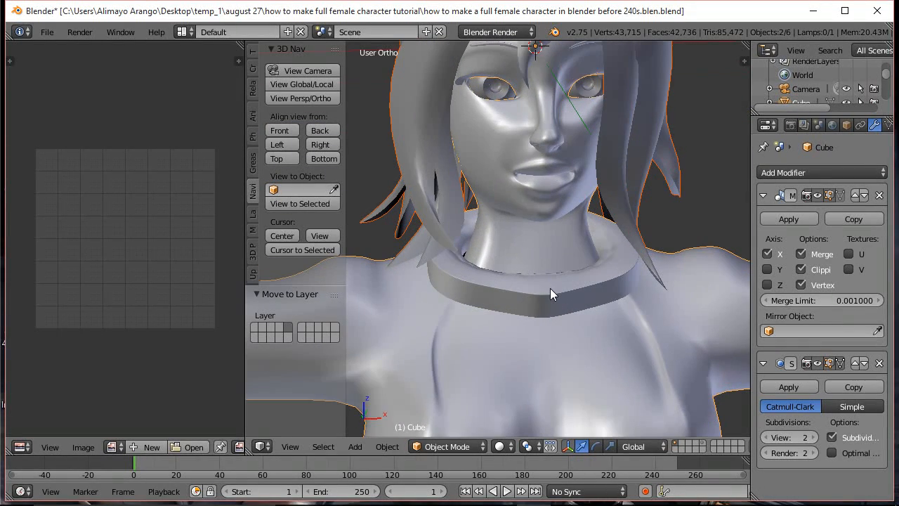
{"action": "right_click", "coordinate": [488, 88], "text": "shift"}
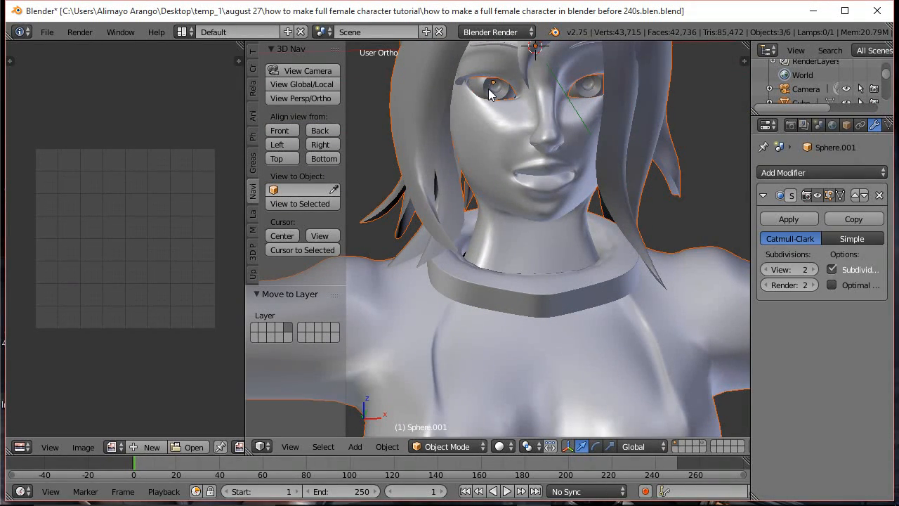
{"action": "right_click", "coordinate": [586, 90], "text": "shift"}
{"action": "right_click", "coordinate": [539, 239], "text": "shift"}
Set the pivot point to 3D Cursor and scale the whole character down by about 0.134 and again by about 0.368.
{"action": "scroll", "coordinate": [538, 239], "scroll_direction": "down", "scroll_amount": 3}
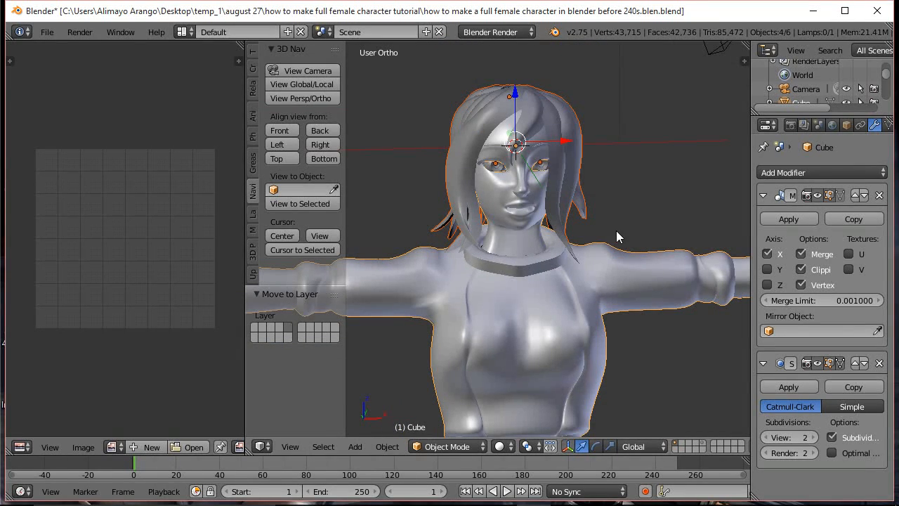
{"action": "scroll", "coordinate": [616, 230], "scroll_direction": "down", "scroll_amount": 2}
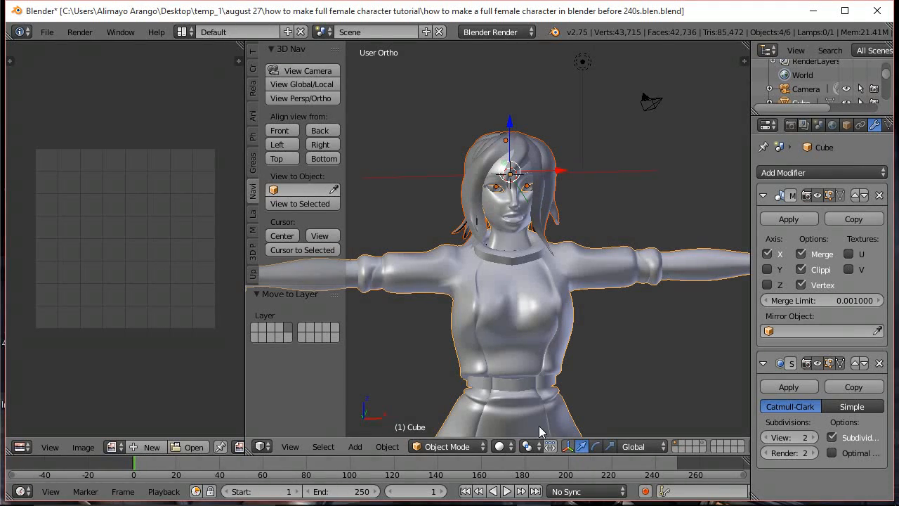
{"action": "left_click", "coordinate": [538, 449]}
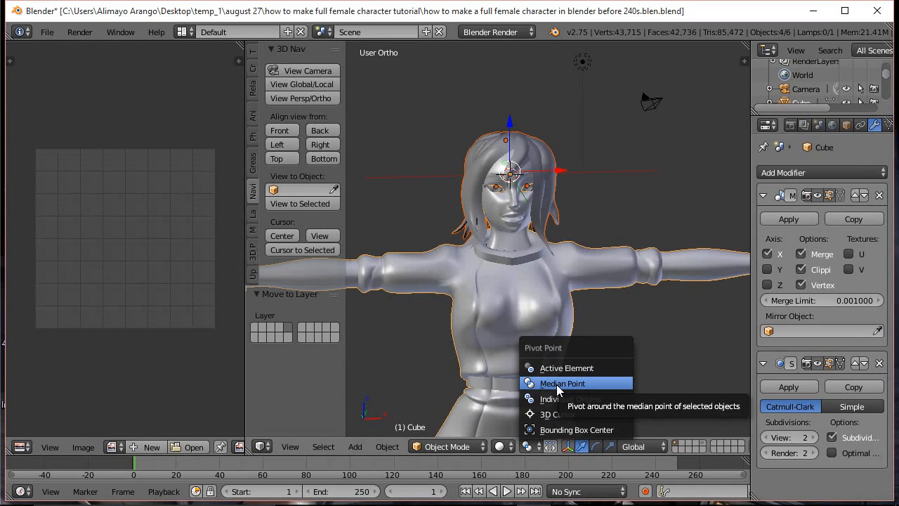
{"action": "left_click", "coordinate": [557, 413]}
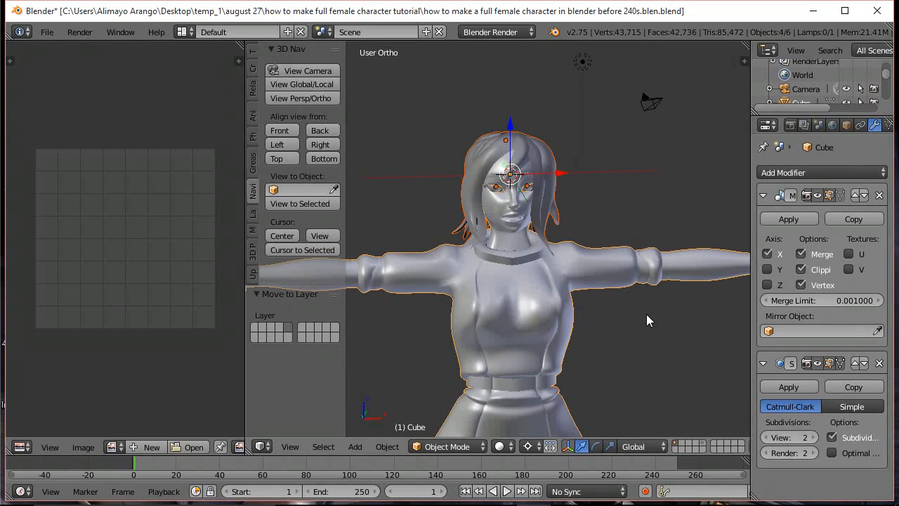
{"action": "key", "text": "s"}
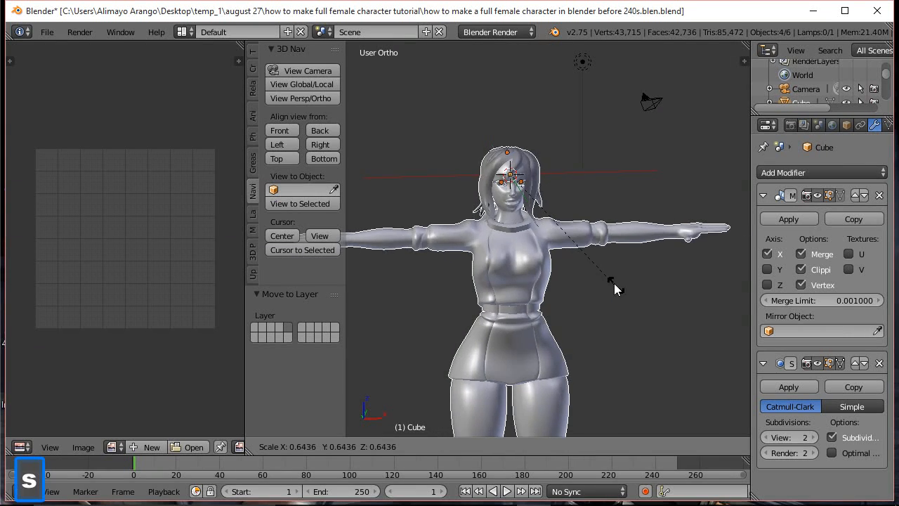
{"action": "left_click", "coordinate": [531, 197]}
{"action": "scroll", "coordinate": [551, 217], "scroll_direction": "up", "scroll_amount": 6}
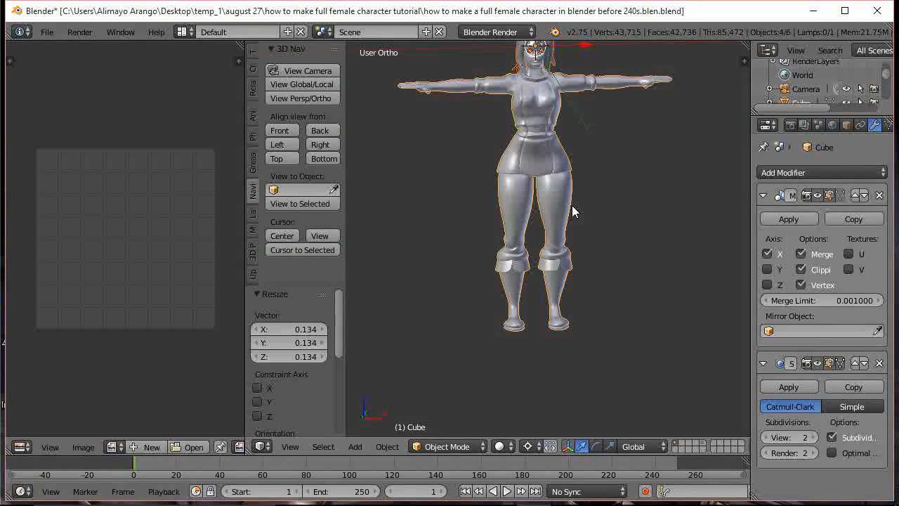
{"action": "scroll", "coordinate": [572, 211], "scroll_direction": "up", "scroll_amount": 4}
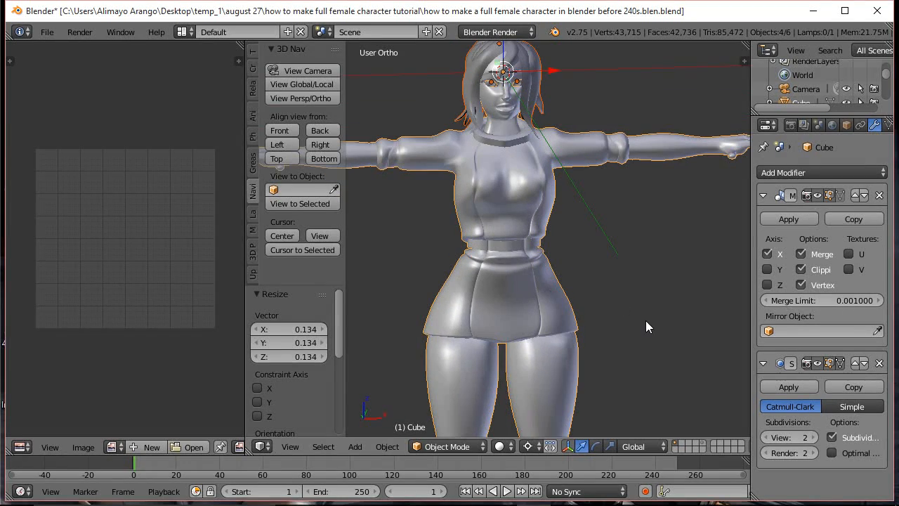
{"action": "key", "text": "s"}
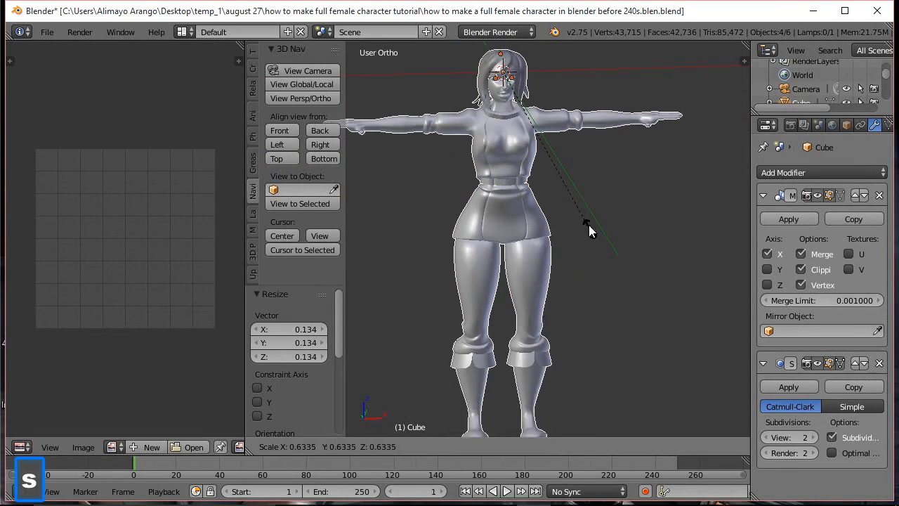
{"action": "left_click", "coordinate": [563, 171]}
{"action": "scroll", "coordinate": [607, 187], "scroll_direction": "down", "scroll_amount": 4}
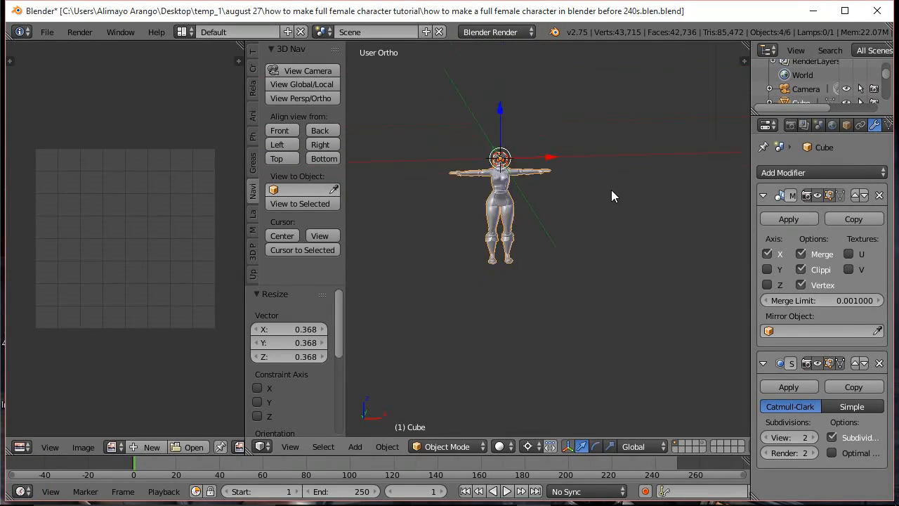
Move the whole character up about 1.967 along the Z axis so its feet rest at the origin.
{"action": "left_click_drag", "start_coordinate": [496, 149], "coordinate": [488, 99]}
{"action": "scroll", "coordinate": [538, 131], "scroll_direction": "up", "scroll_amount": 2}
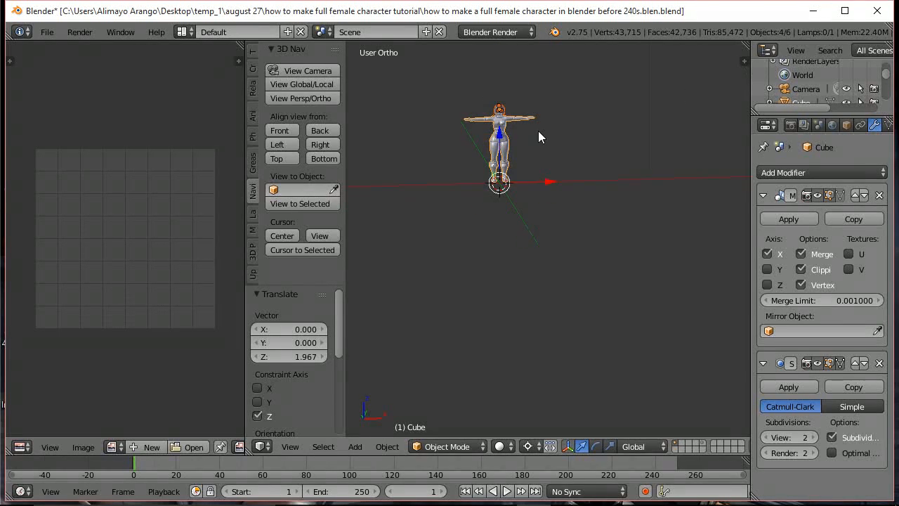
{"action": "middle_click_drag", "start_coordinate": [548, 156], "coordinate": [544, 272], "text": "shift"}
{"action": "scroll", "coordinate": [553, 267], "scroll_direction": "up", "scroll_amount": 9}
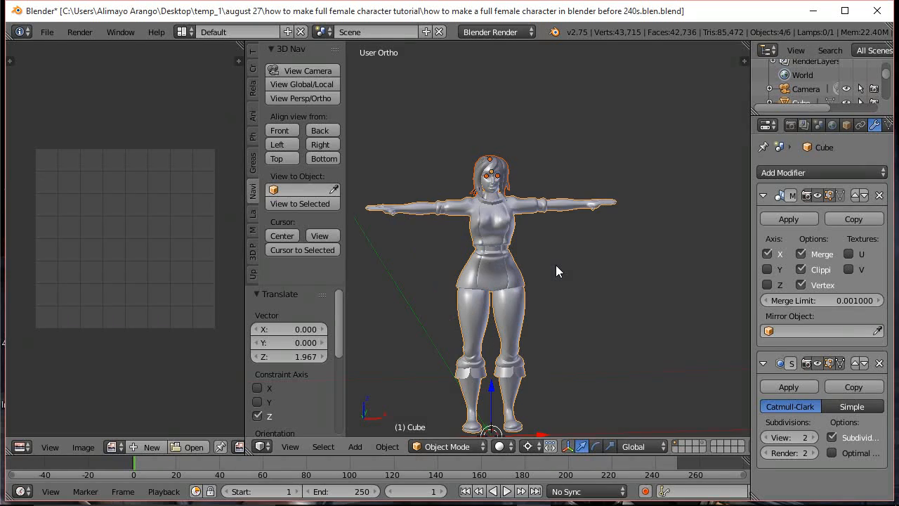
{"action": "scroll", "coordinate": [555, 265], "scroll_direction": "up", "scroll_amount": 3}
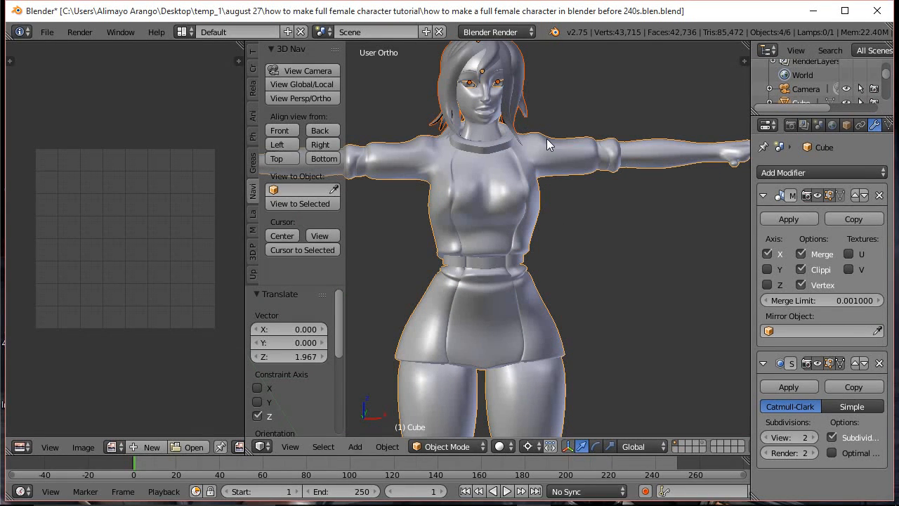
Set the pivot point to Individual Origins and save the file as version 241s.
{"action": "left_click", "coordinate": [532, 446]}
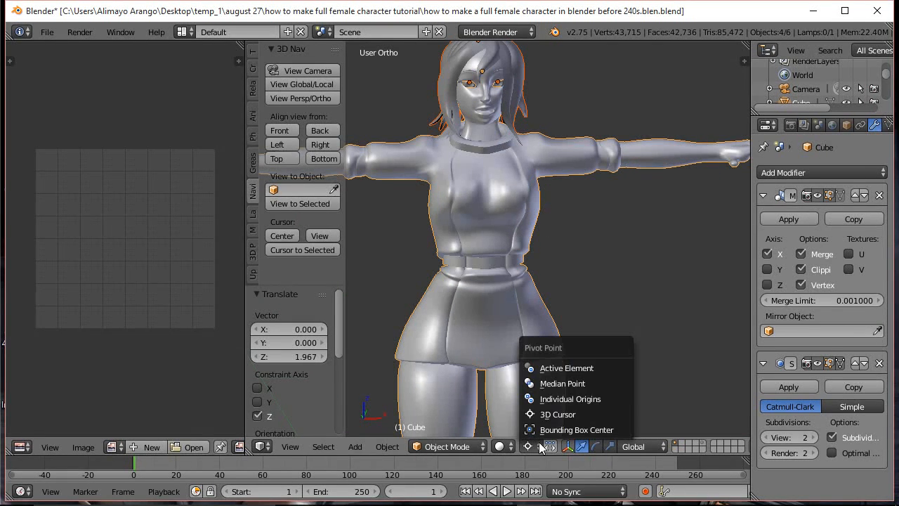
{"action": "left_click", "coordinate": [565, 399]}
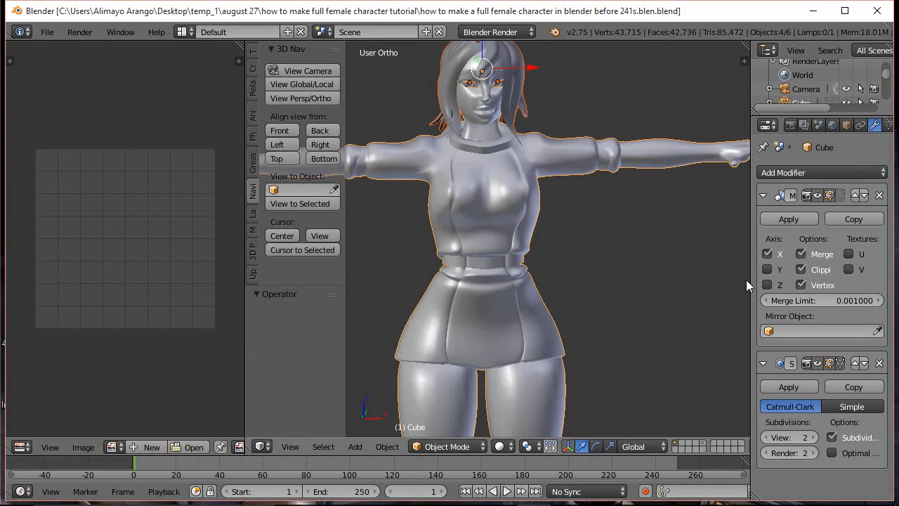
Apply the body's Mirror modifier and switch the body to Edit Mode.
{"action": "left_click", "coordinate": [783, 218]}
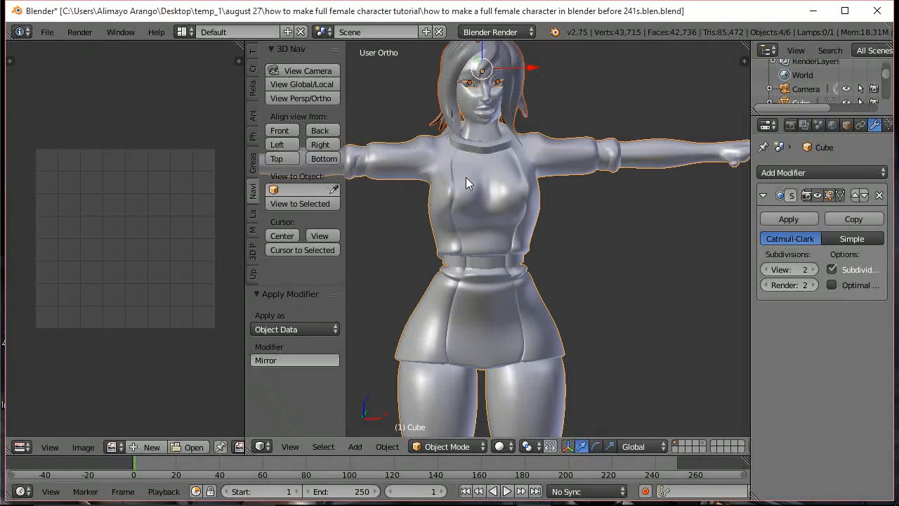
{"action": "left_click", "coordinate": [469, 447]}
{"action": "left_click", "coordinate": [464, 415]}
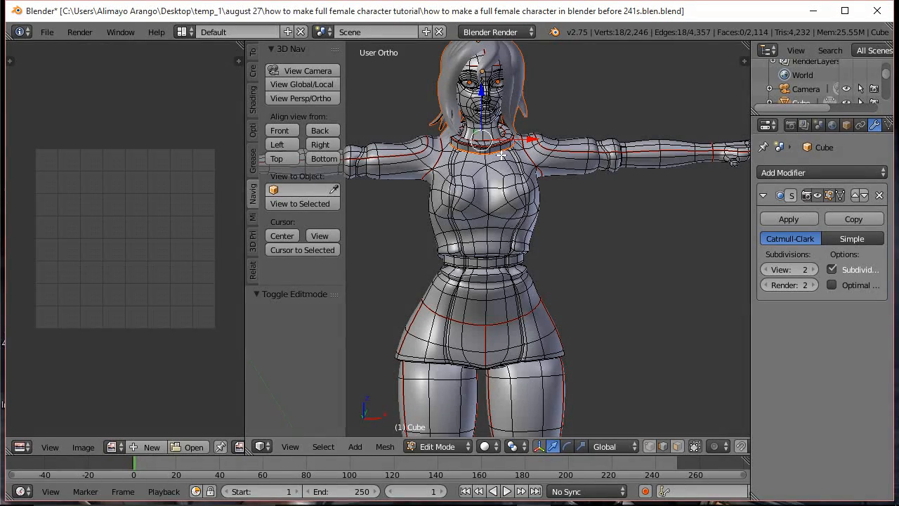
Unwrap the entire body mesh along its marked seams and save the file as version 242s.
{"action": "key", "text": "a"}
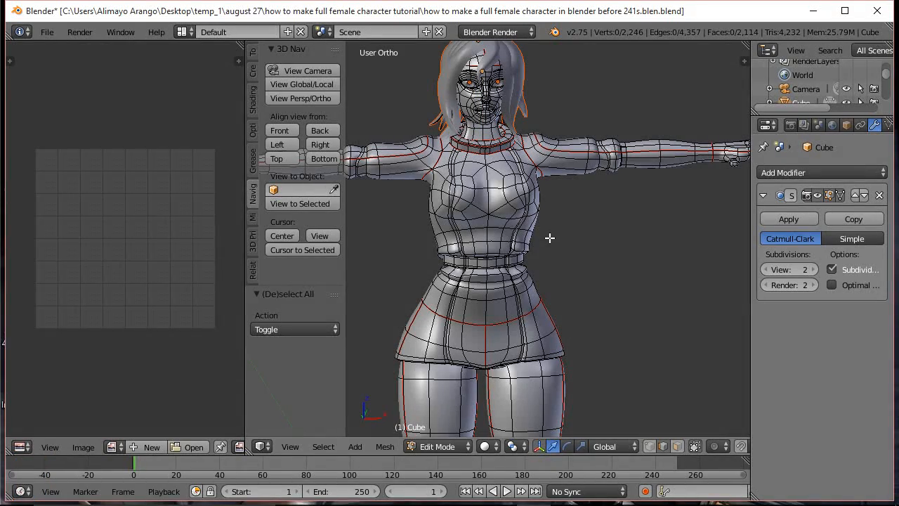
{"action": "key", "text": "a"}
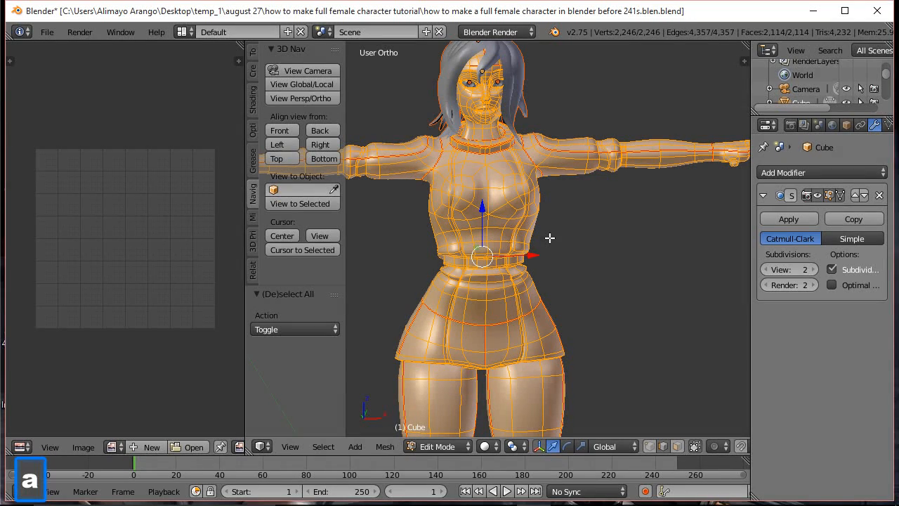
{"action": "key", "text": "u"}
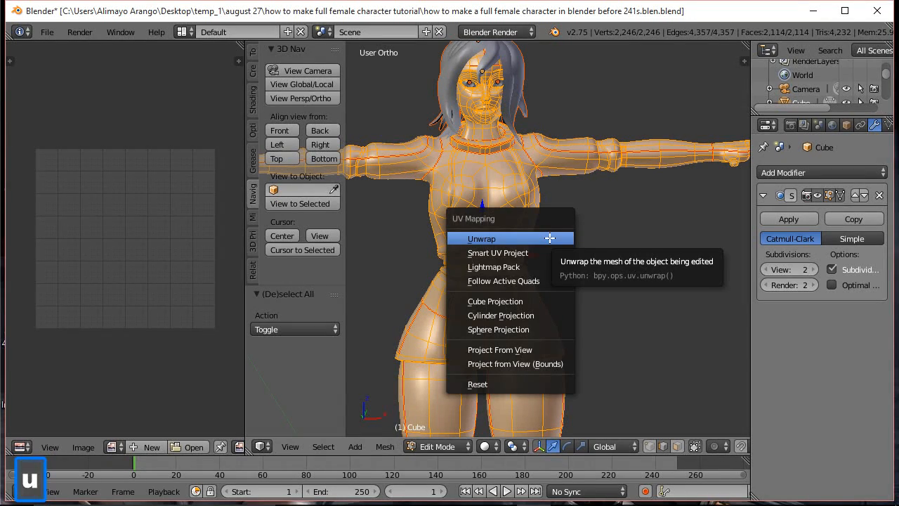
{"action": "left_click", "coordinate": [549, 238]}
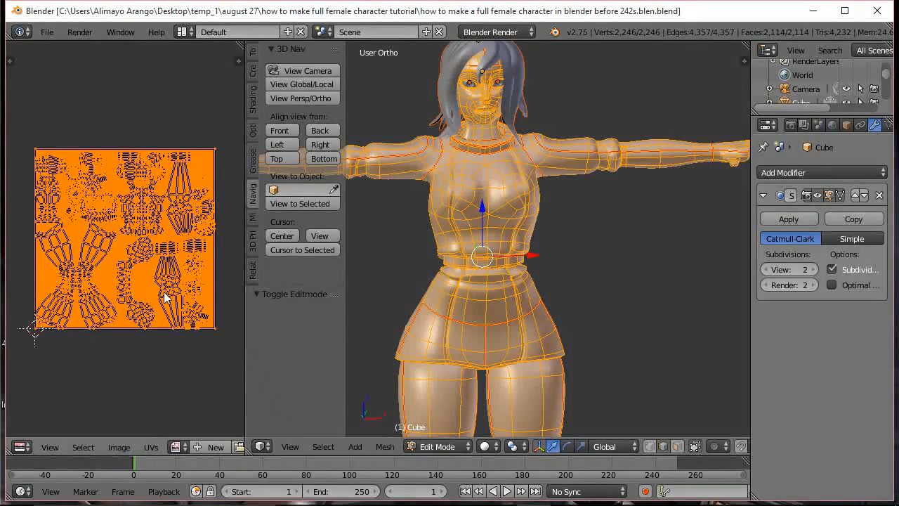
Select all the body's UV islands, average their scale and pack them into the UV space.
{"action": "key", "text": "a"}
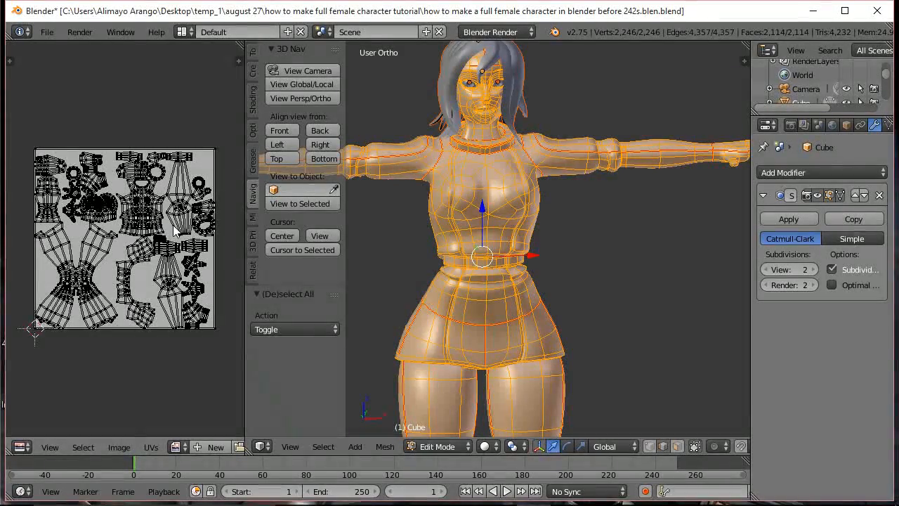
{"action": "key", "text": "a"}
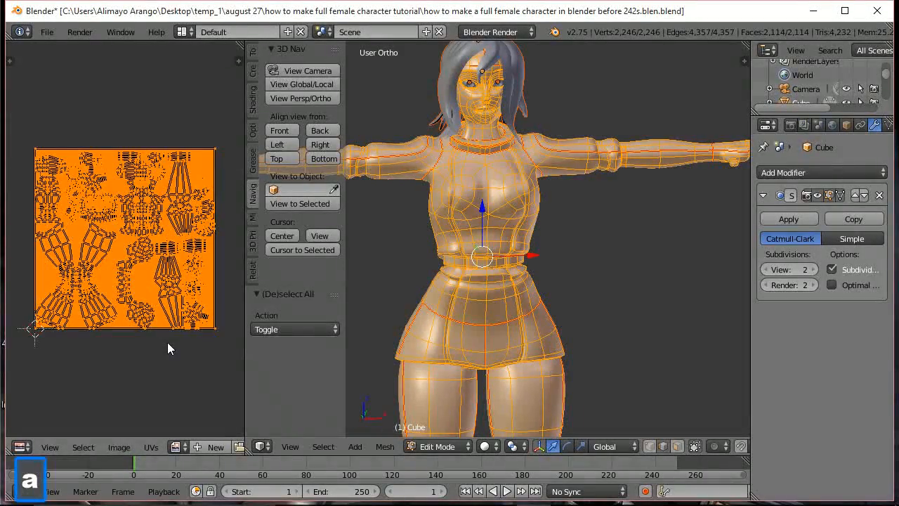
{"action": "left_click", "coordinate": [151, 447]}
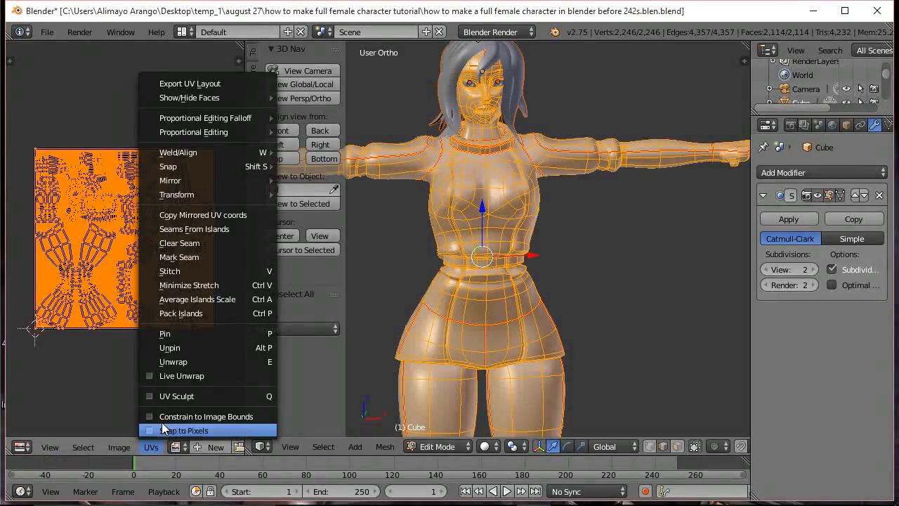
{"action": "left_click", "coordinate": [200, 301]}
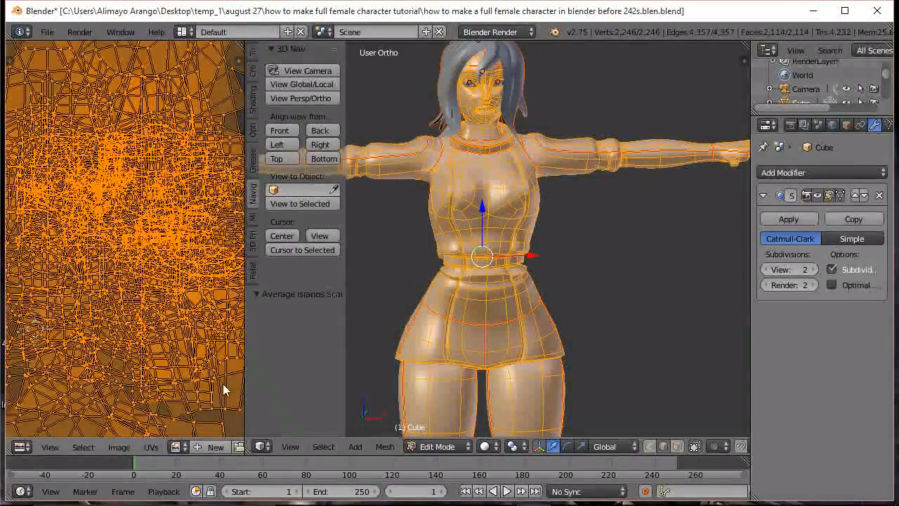
{"action": "left_click", "coordinate": [151, 446]}
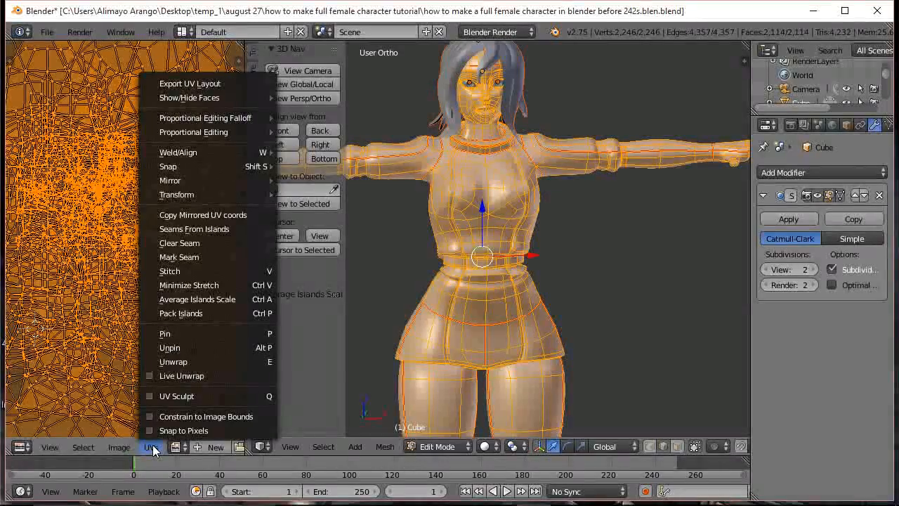
{"action": "left_click", "coordinate": [194, 313]}
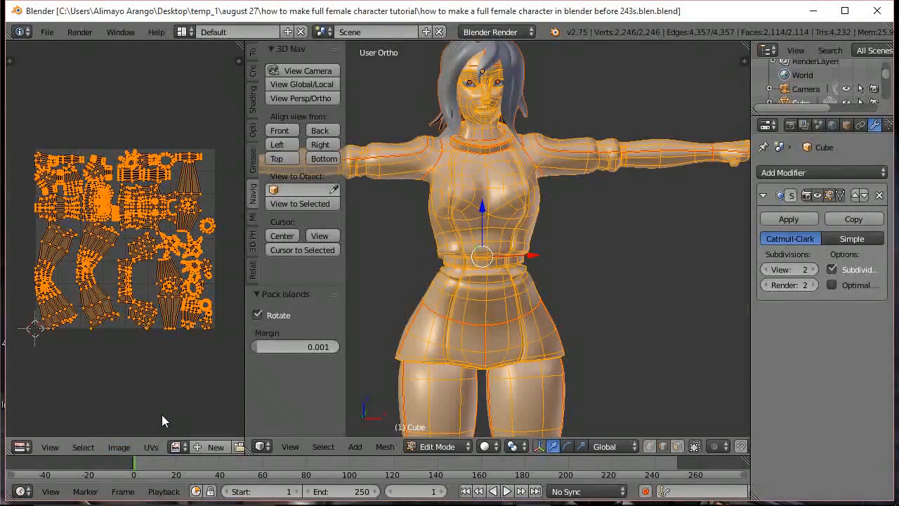
Create a new 1024 × 1024 px image named AO with the Color Grid generated type for the body's UVs.
{"action": "left_click", "coordinate": [206, 445]}
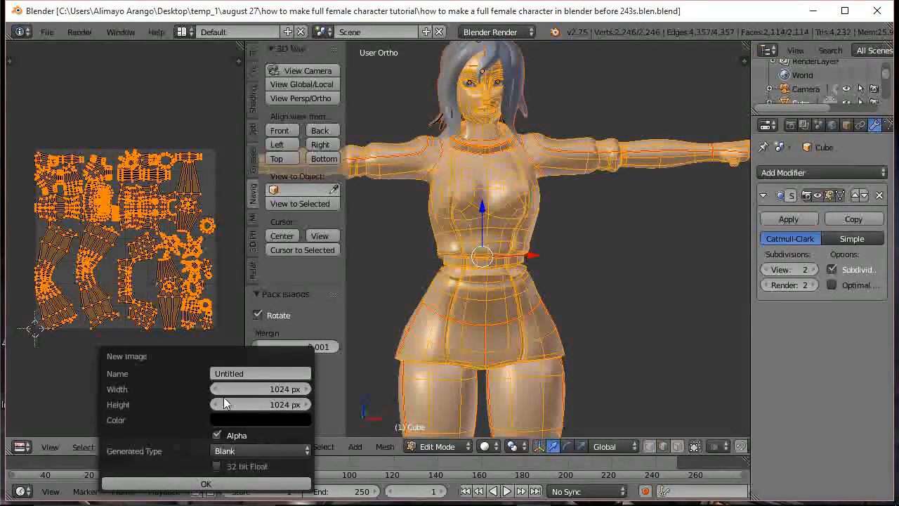
{"action": "left_click", "coordinate": [250, 373]}
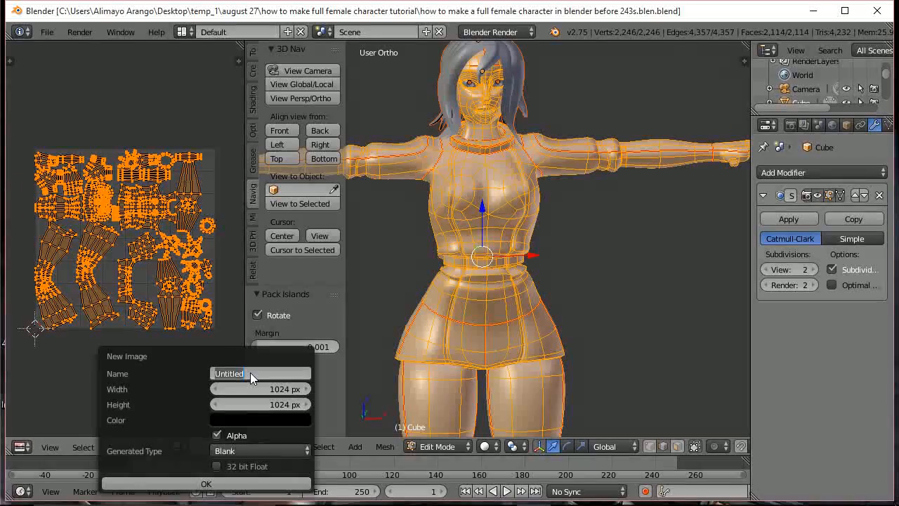
{"action": "type", "text": "AO"}
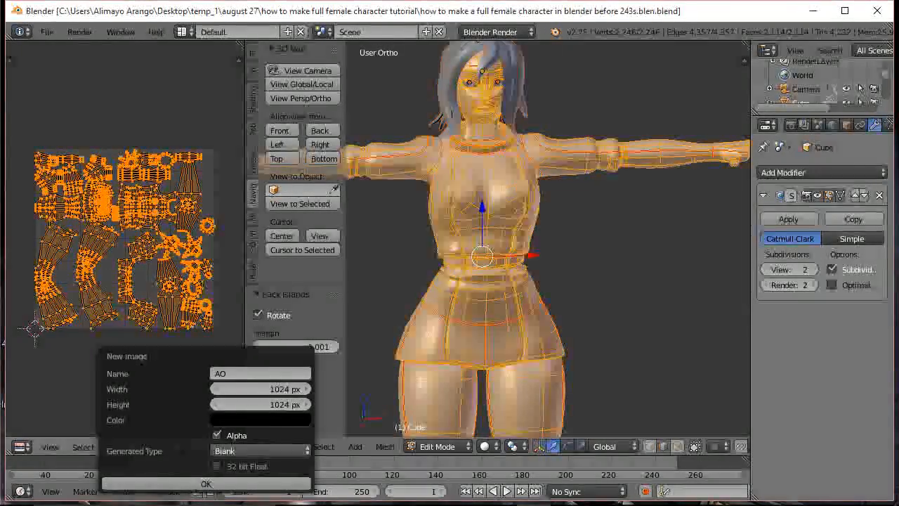
{"action": "left_click", "coordinate": [275, 450]}
{"action": "left_click", "coordinate": [254, 401]}
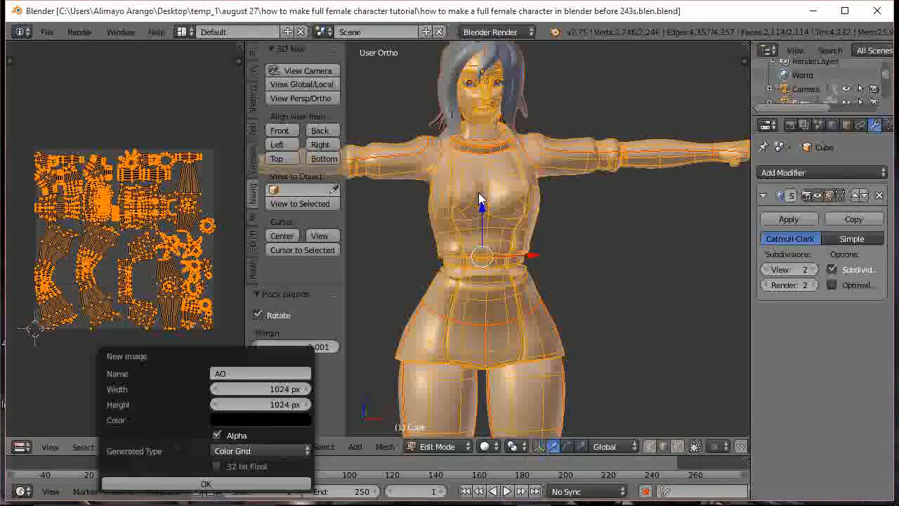
{"action": "left_click", "coordinate": [247, 481]}
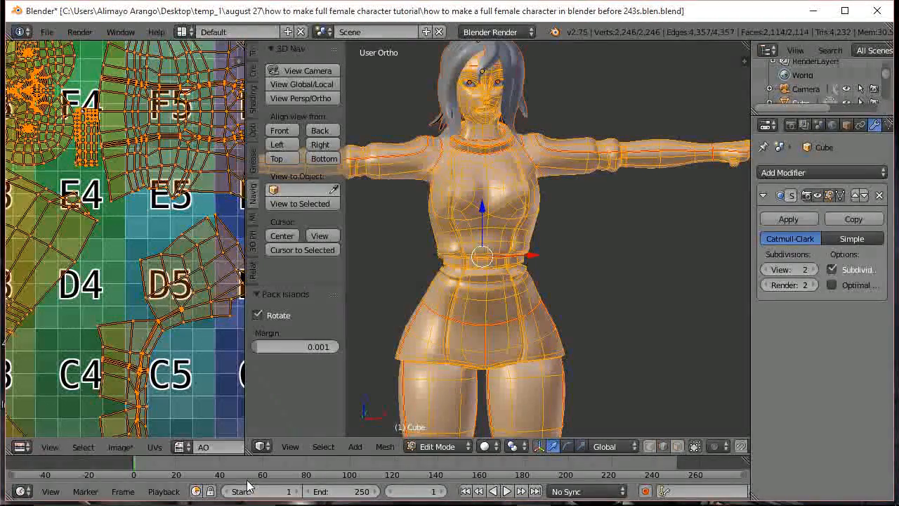
{"action": "scroll", "coordinate": [191, 347], "scroll_direction": "down", "scroll_amount": 5}
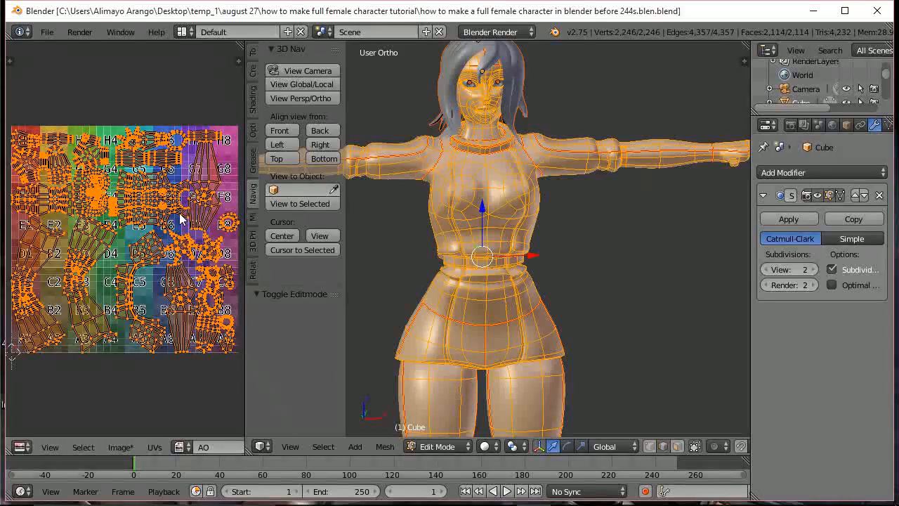
Switch the body to Object Mode and delete the lamp from the scene.
{"action": "left_click", "coordinate": [434, 446]}
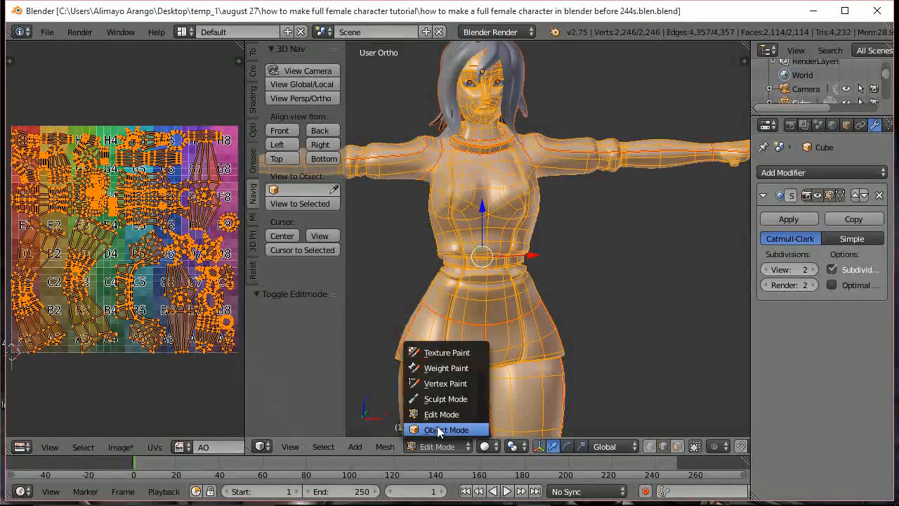
{"action": "left_click", "coordinate": [437, 425]}
{"action": "scroll", "coordinate": [567, 254], "scroll_direction": "down", "scroll_amount": 2}
{"action": "scroll", "coordinate": [567, 253], "scroll_direction": "down", "scroll_amount": 3}
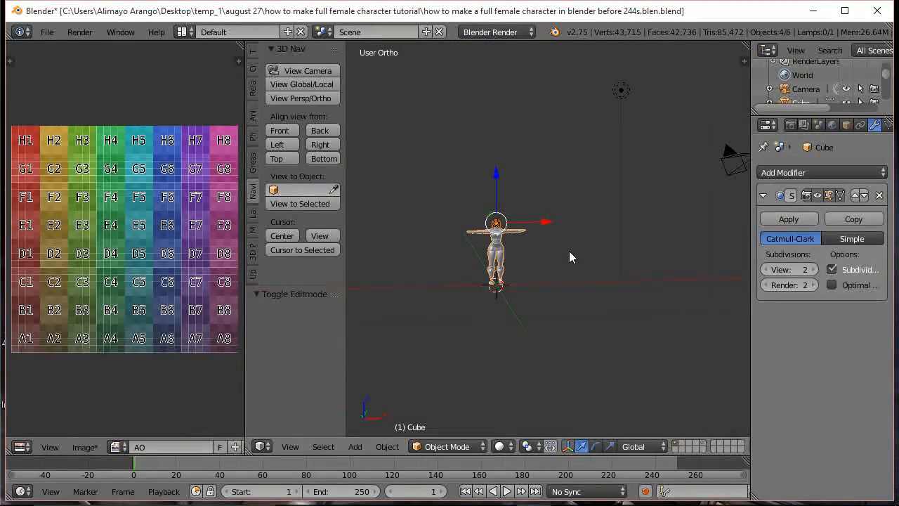
{"action": "right_click", "coordinate": [622, 90]}
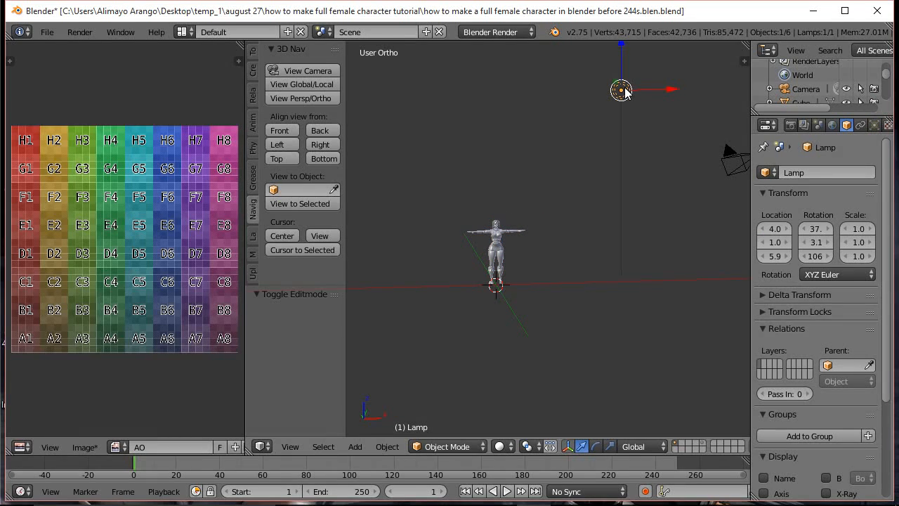
{"action": "key", "text": "x"}
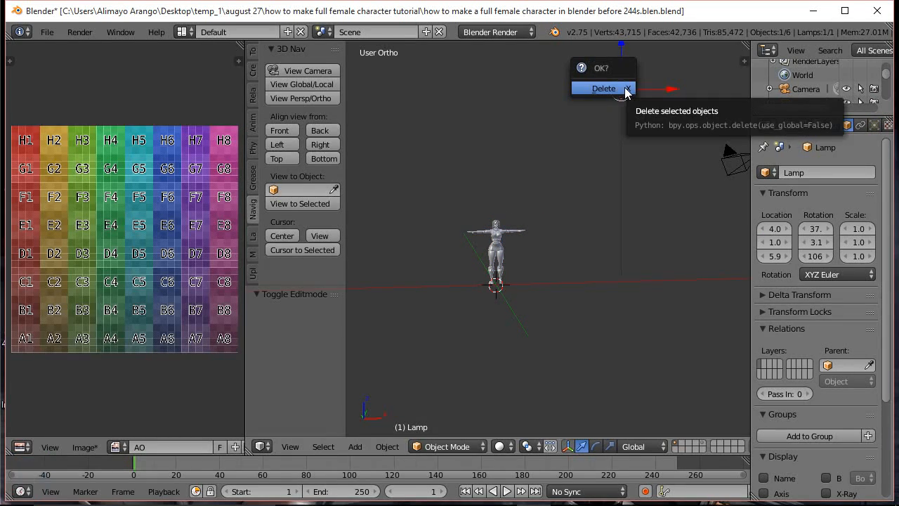
{"action": "left_click", "coordinate": [624, 89]}
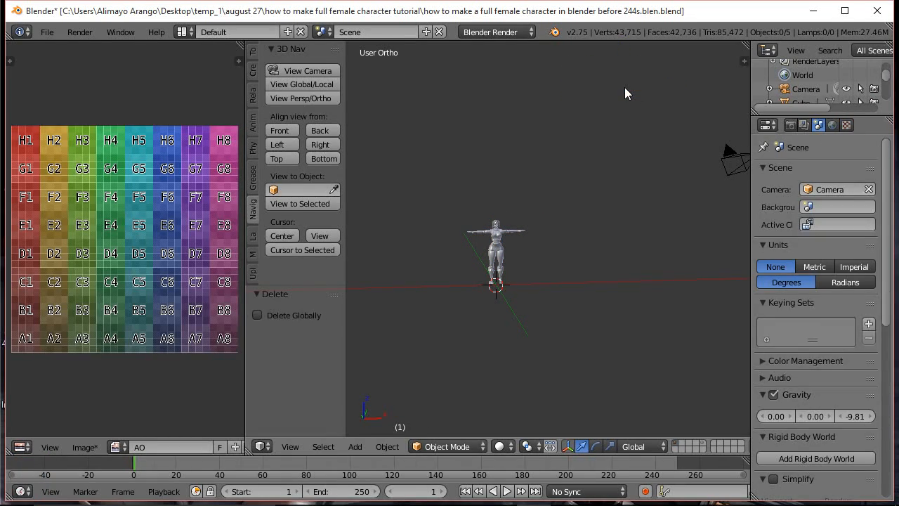
Select the character's body mesh and switch it to Edit Mode.
{"action": "scroll", "coordinate": [543, 271], "scroll_direction": "up", "scroll_amount": 4}
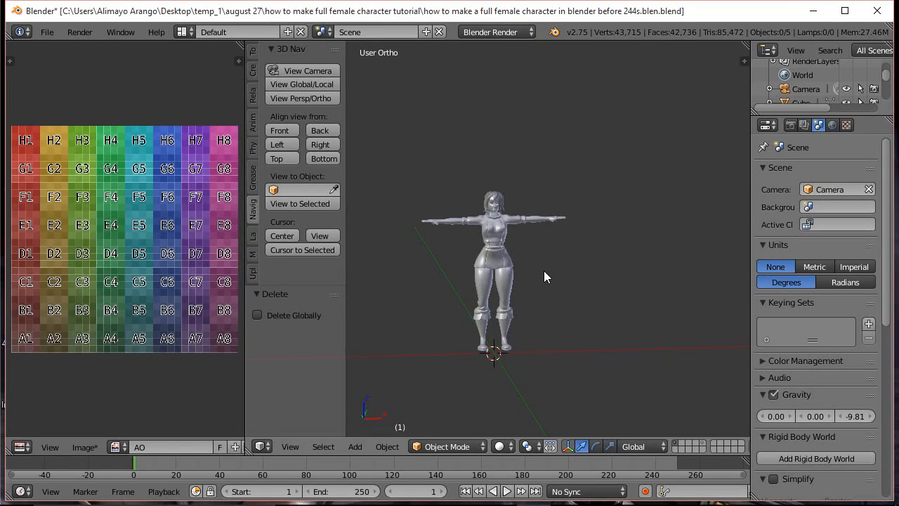
{"action": "scroll", "coordinate": [544, 276], "scroll_direction": "up", "scroll_amount": 2}
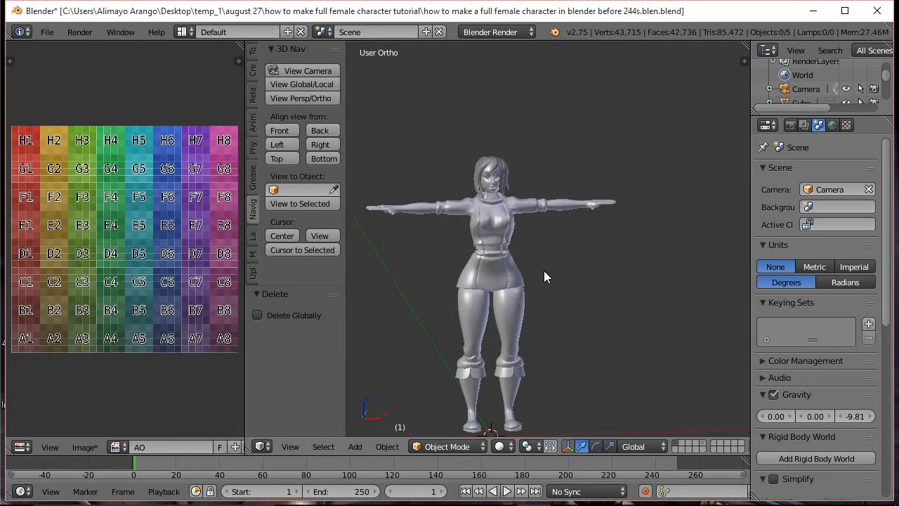
{"action": "scroll", "coordinate": [544, 272], "scroll_direction": "up", "scroll_amount": 1}
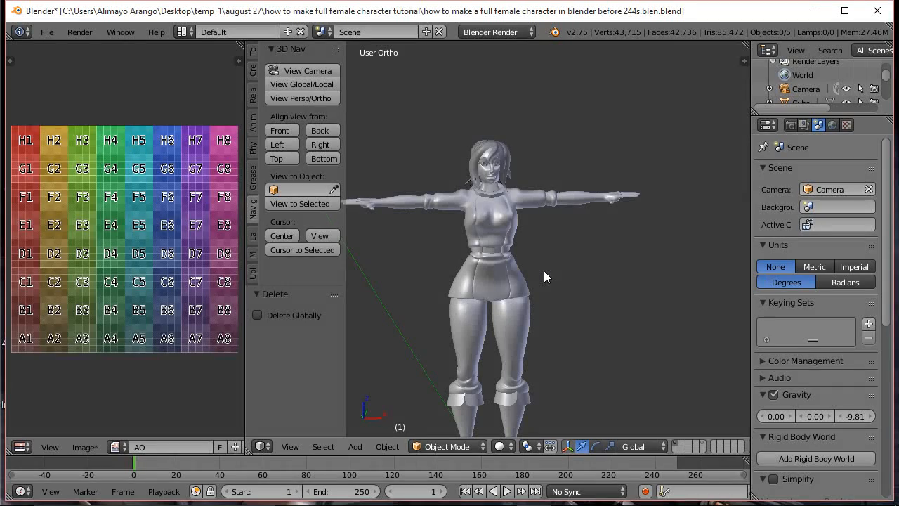
{"action": "right_click", "coordinate": [515, 316]}
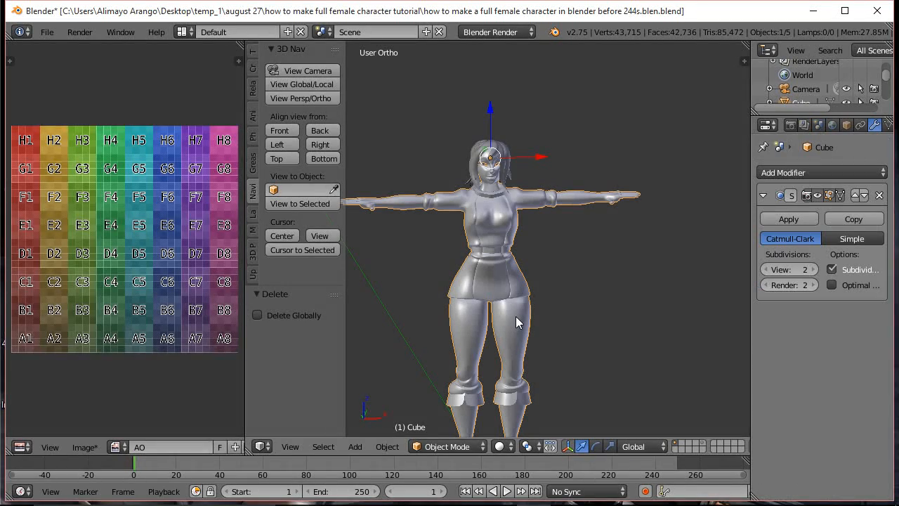
{"action": "left_click", "coordinate": [460, 446]}
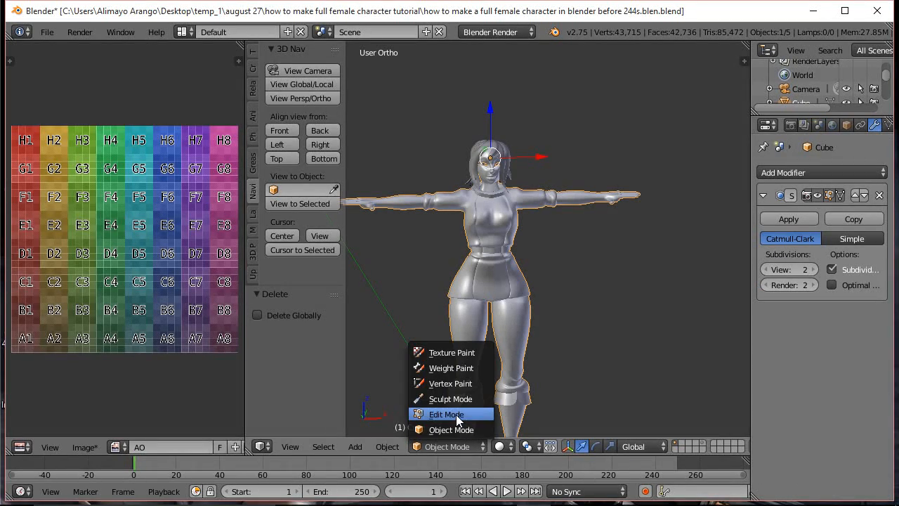
{"action": "left_click", "coordinate": [456, 414]}
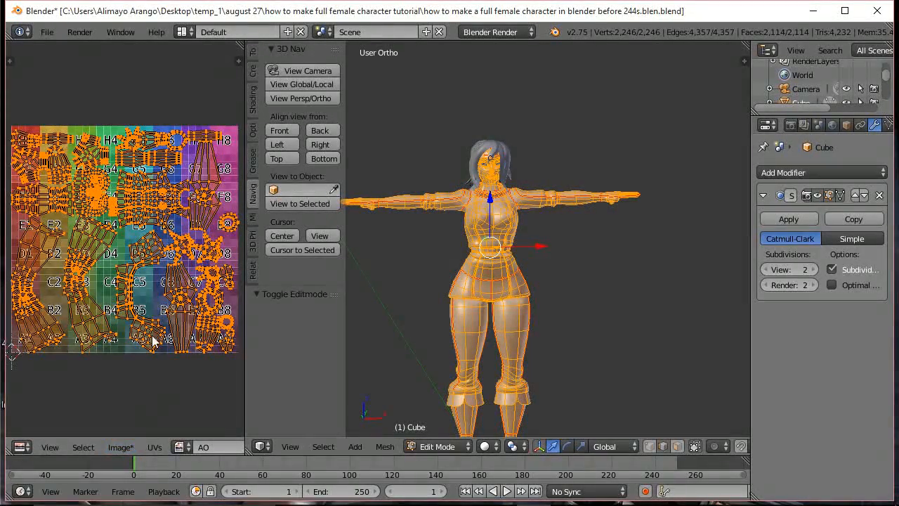
Start saving the AO image as a file, create a directory named ao for it and open that directory.
{"action": "left_click", "coordinate": [120, 448]}
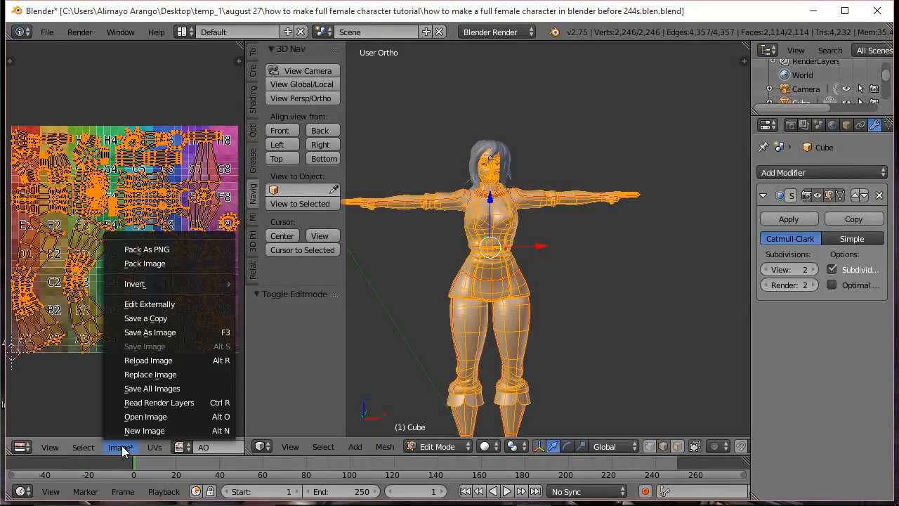
{"action": "left_click", "coordinate": [149, 332]}
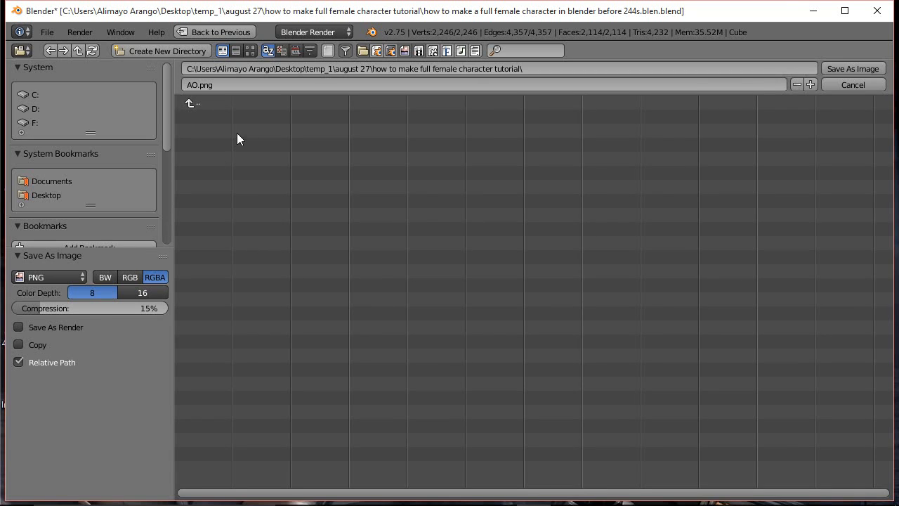
{"action": "left_click", "coordinate": [186, 51]}
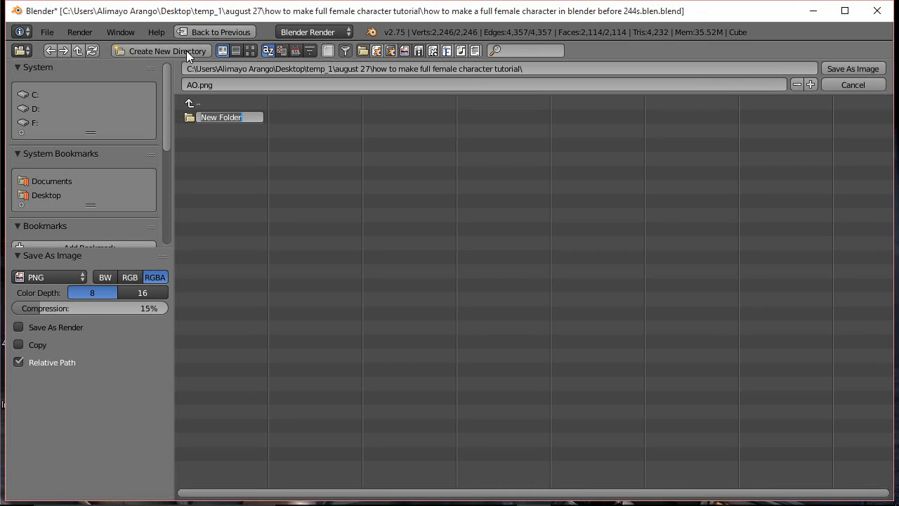
{"action": "type", "text": "ao"}
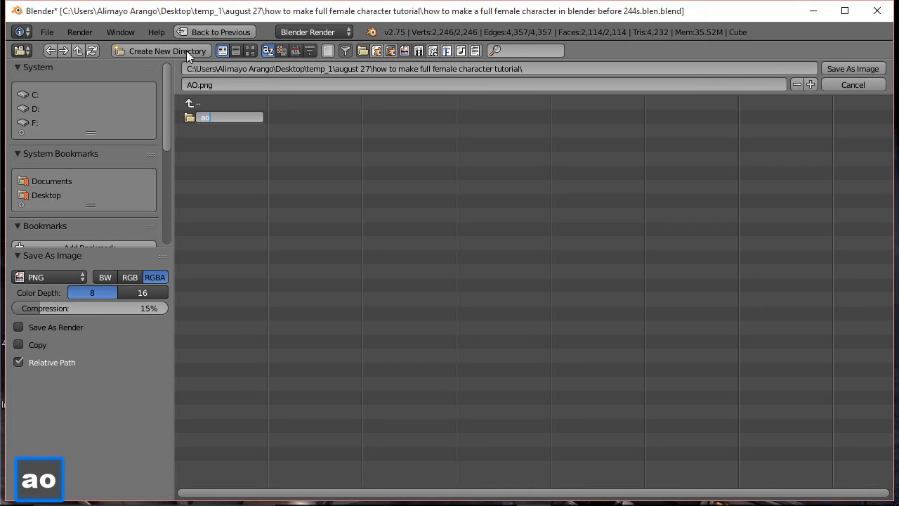
{"action": "key", "text": "Return"}
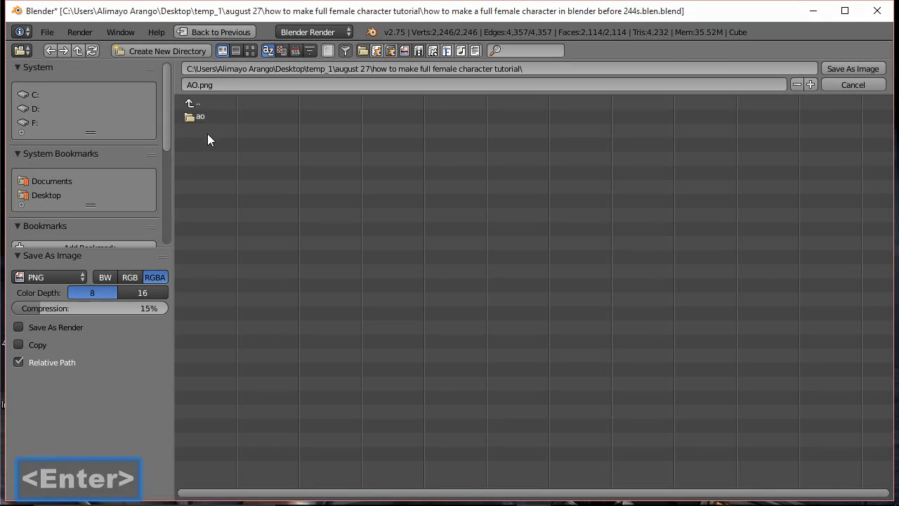
{"action": "left_click", "coordinate": [210, 115]}
Save the image as character_main_meshAO.png in the ao directory and return the body to Object Mode.
{"action": "left_click", "coordinate": [191, 84]}
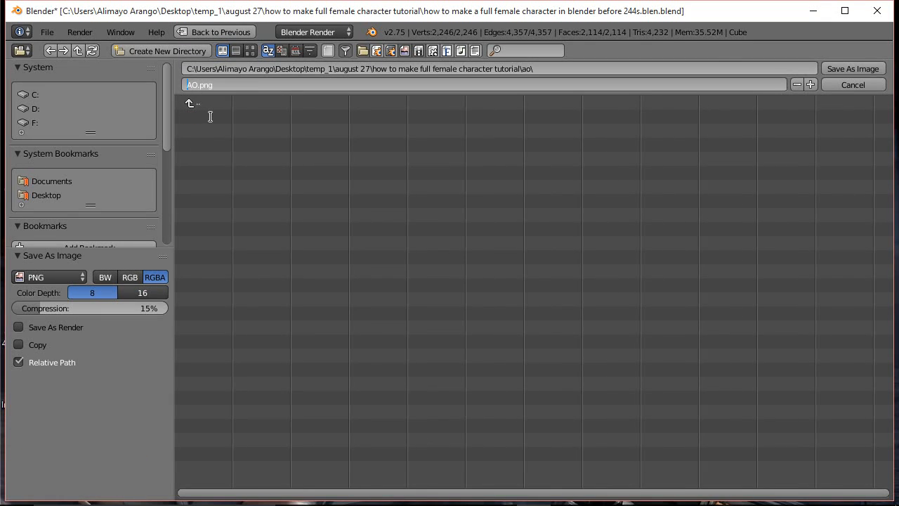
{"action": "type", "text": "bod"}
{"action": "key", "text": "BackSpace"}
{"action": "key", "text": "BackSpace"}
{"action": "key", "text": "BackSpace"}
{"action": "type", "text": "character"}
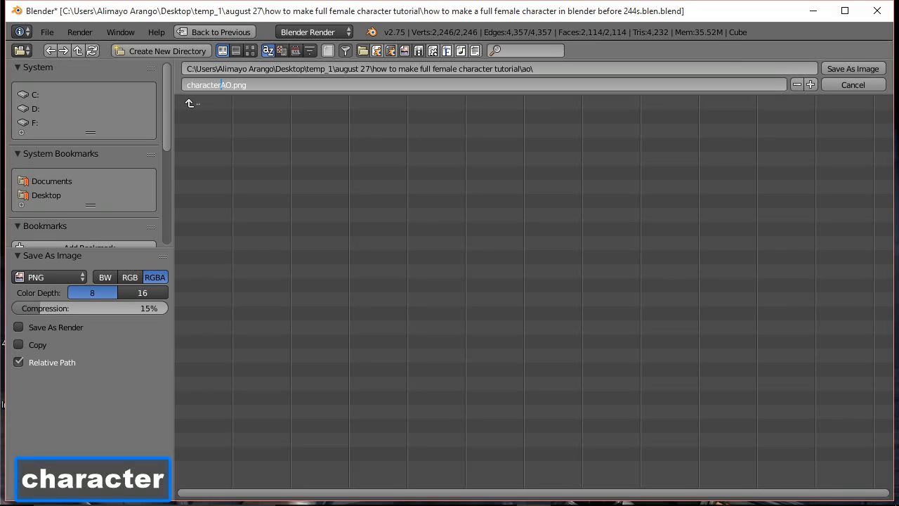
{"action": "type", "text": "_main"}
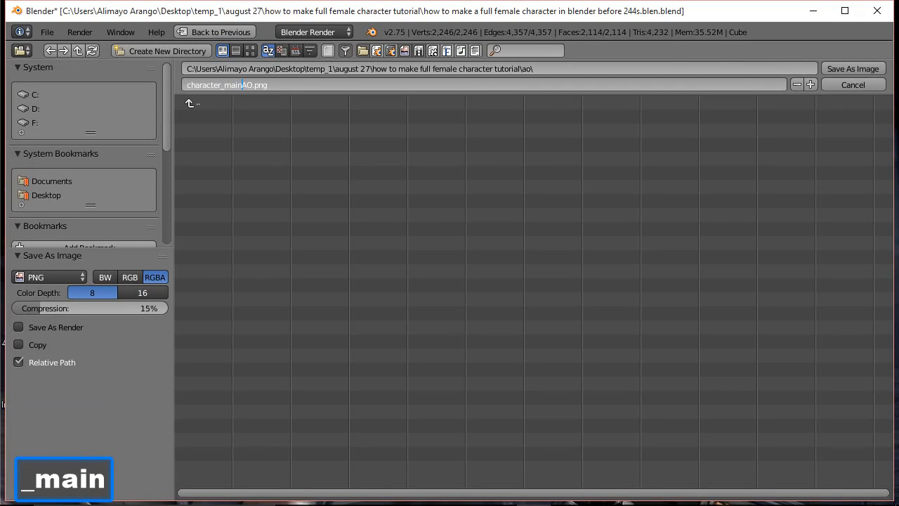
{"action": "type", "text": "_mesh"}
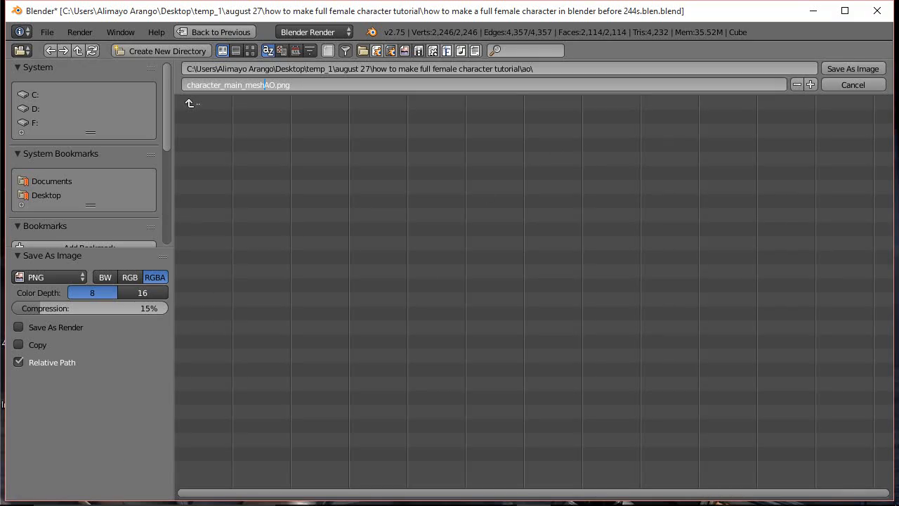
{"action": "left_click", "coordinate": [858, 66]}
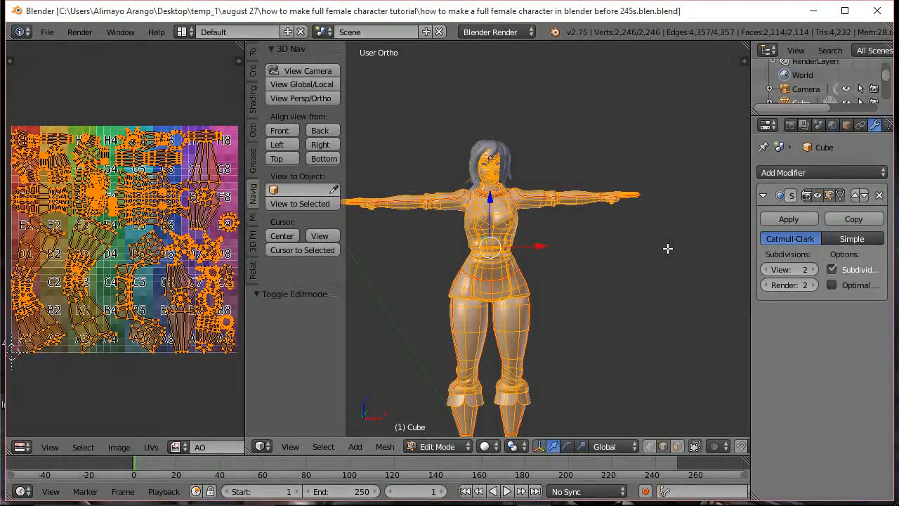
{"action": "left_click", "coordinate": [447, 447]}
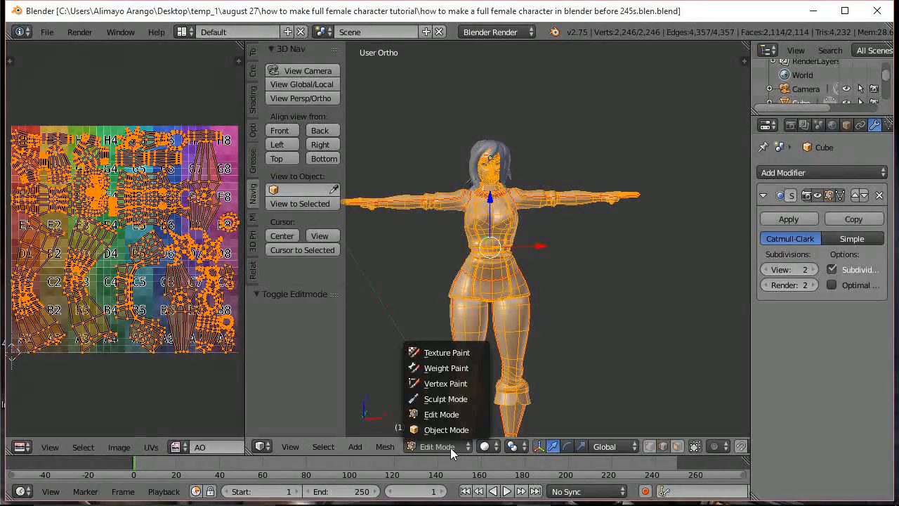
{"action": "left_click", "coordinate": [454, 429]}
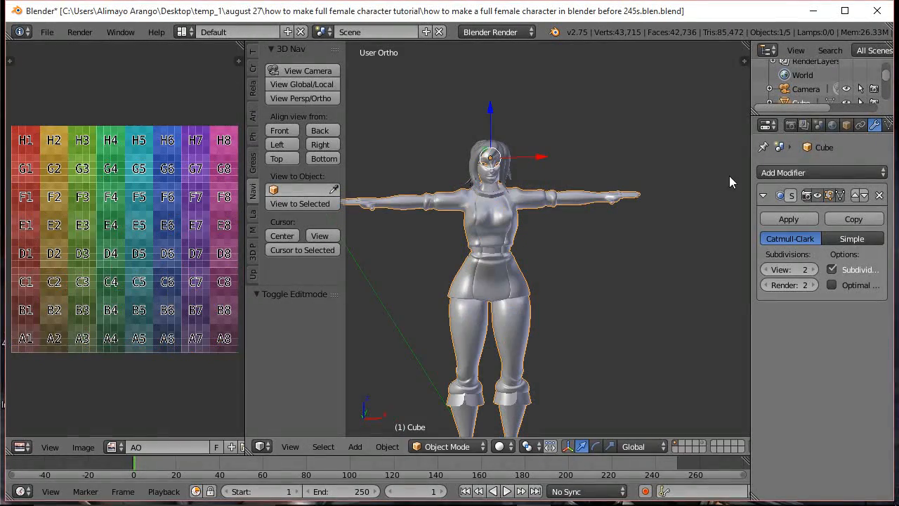
Enable Ambient Occlusion and Environment Lighting in the world settings and set the ambient occlusion factor to 0.25.
{"action": "left_click", "coordinate": [833, 125]}
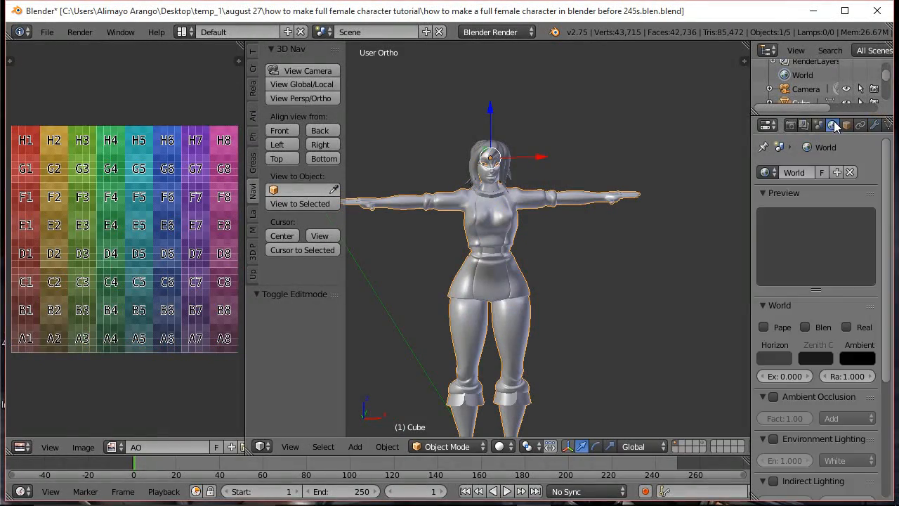
{"action": "left_click", "coordinate": [773, 397]}
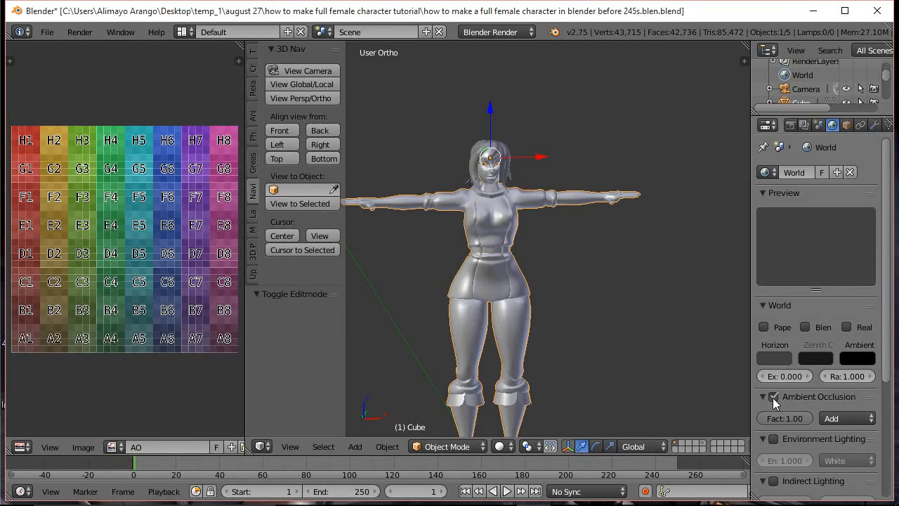
{"action": "left_click", "coordinate": [773, 438]}
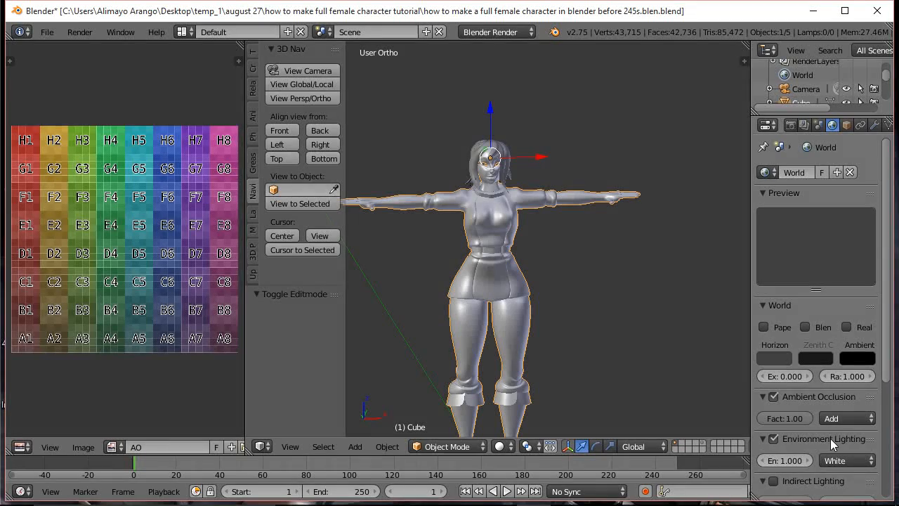
{"action": "left_click", "coordinate": [786, 419]}
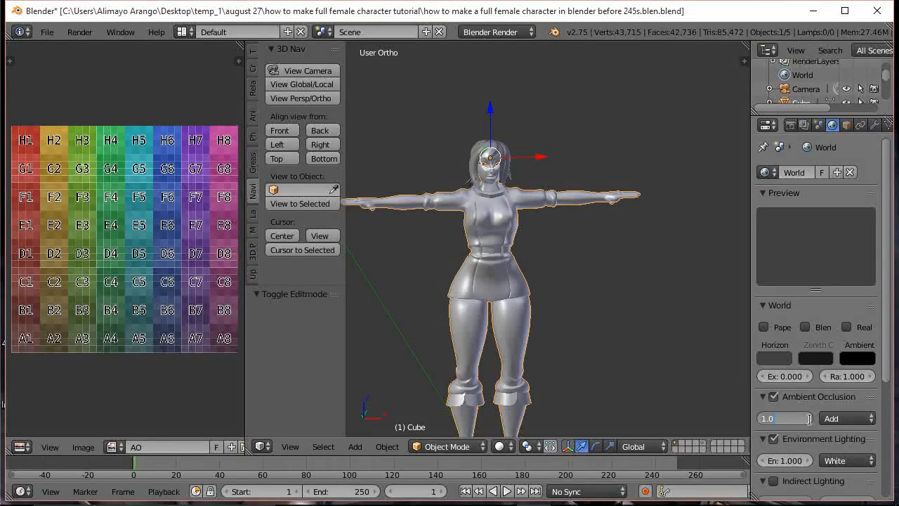
{"action": "key", "text": "BackSpace"}
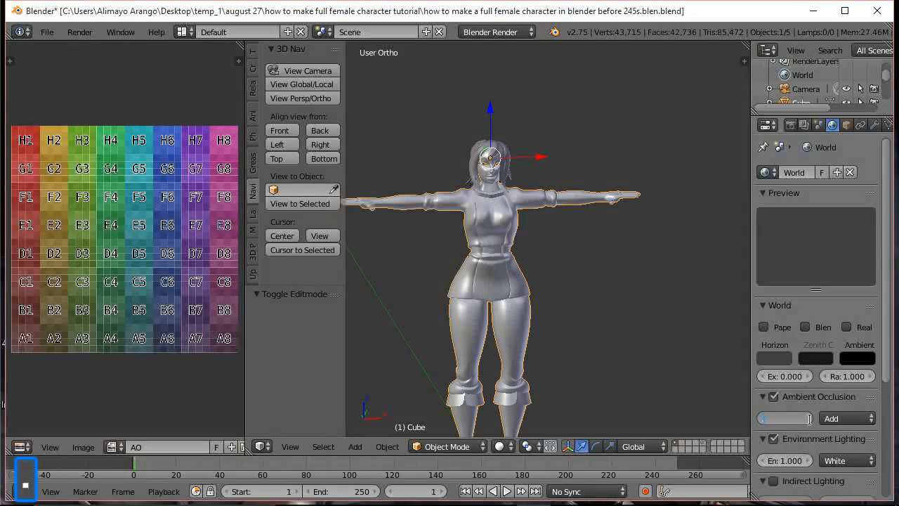
{"action": "type", "text": ".25"}
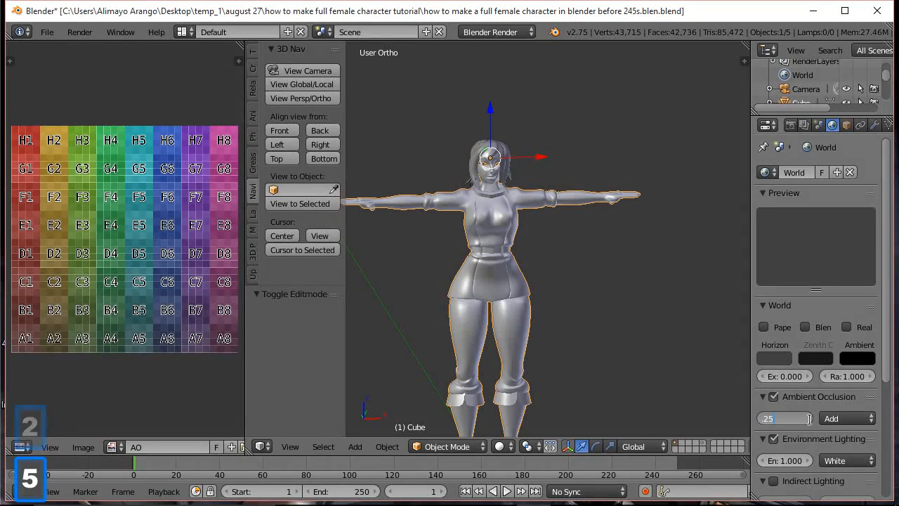
{"action": "key", "text": "Return"}
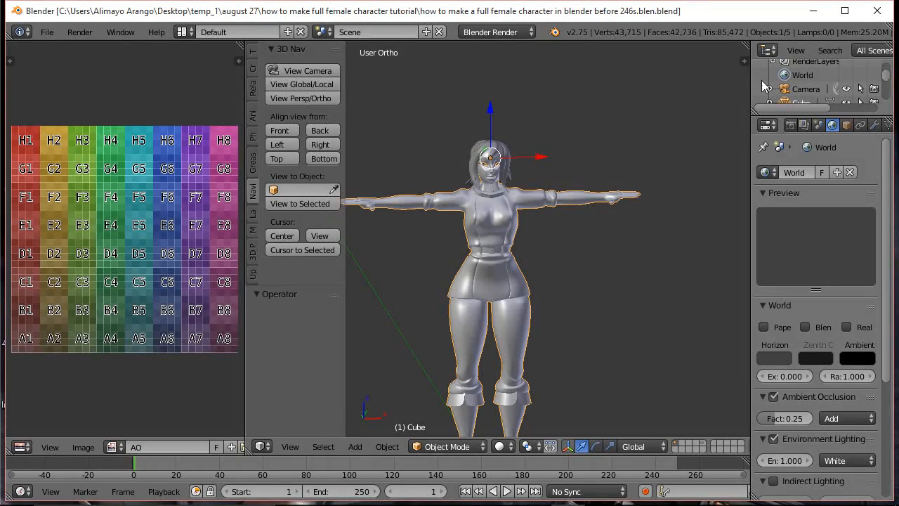
Set the raytrace sampling in the world's Gather settings to 10 samples.
{"action": "left_click_drag", "start_coordinate": [888, 283], "coordinate": [889, 399]}
{"action": "left_click", "coordinate": [855, 450]}
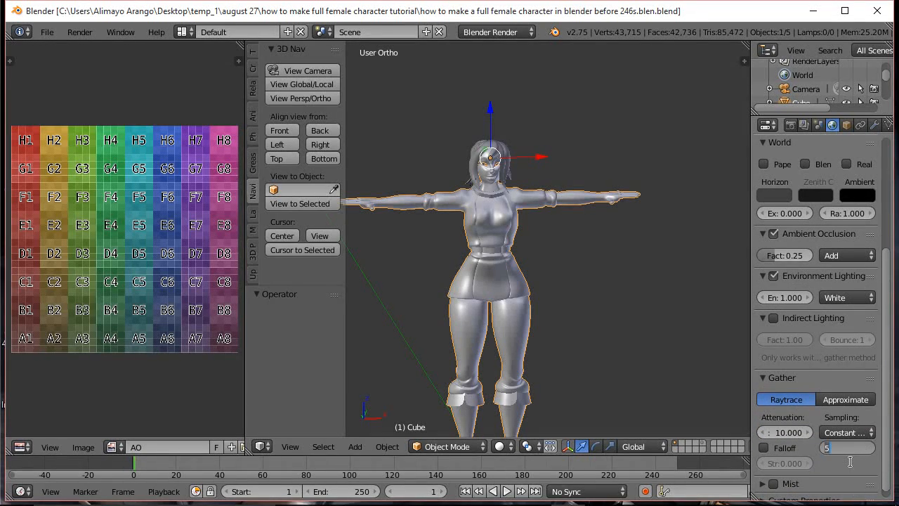
{"action": "type", "text": "10"}
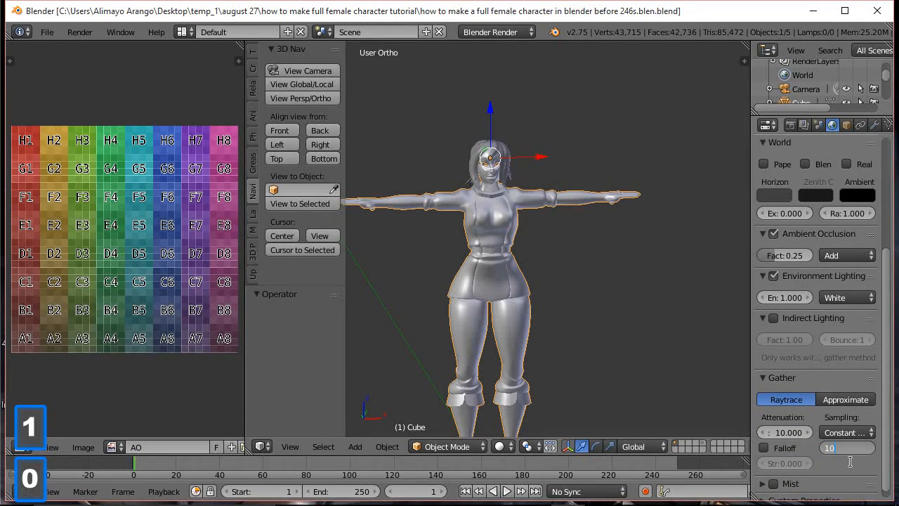
{"action": "key", "text": "Return"}
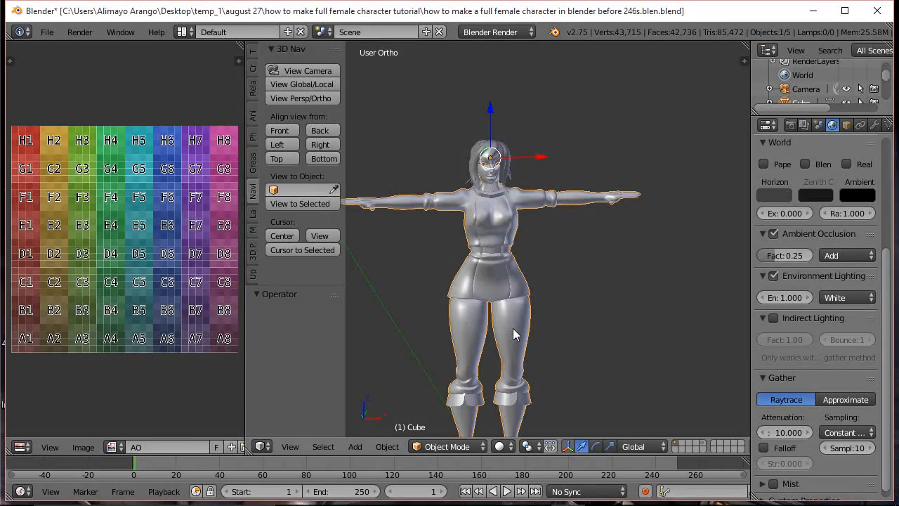
Set the render bake mode to Ambient Occlusion and bake the body onto the AO image.
{"action": "left_click", "coordinate": [790, 125]}
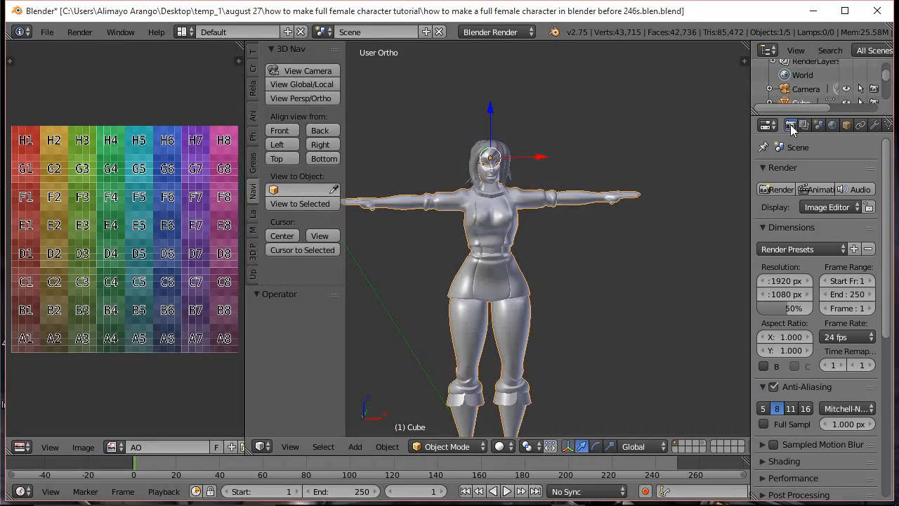
{"action": "left_click_drag", "start_coordinate": [885, 220], "coordinate": [895, 390]}
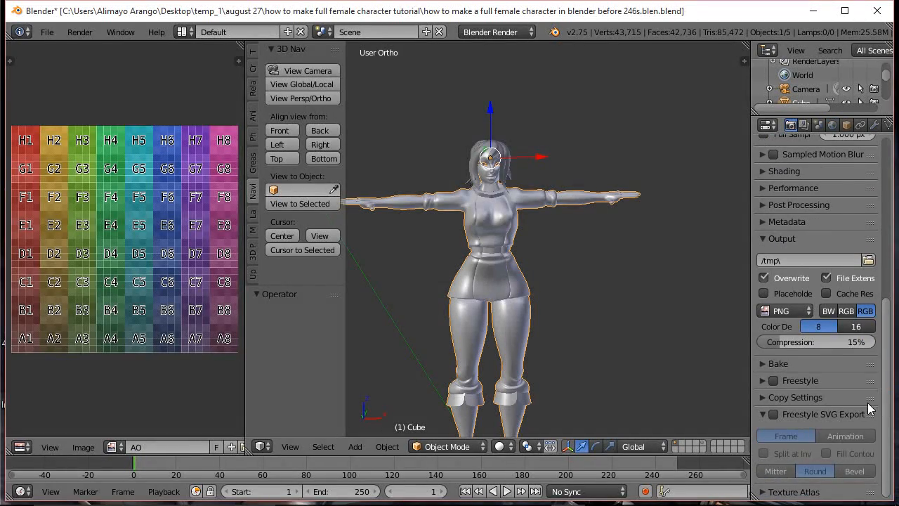
{"action": "left_click", "coordinate": [768, 363]}
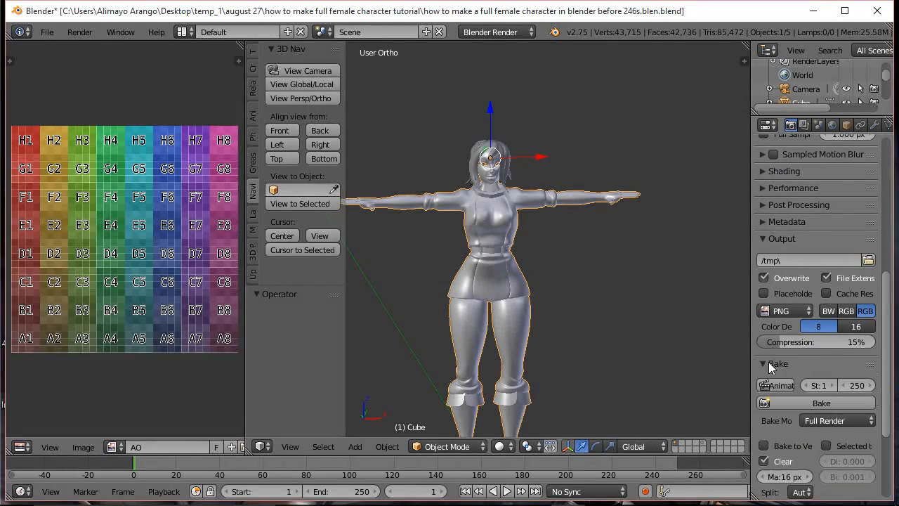
{"action": "left_click", "coordinate": [862, 421]}
{"action": "left_click", "coordinate": [828, 388]}
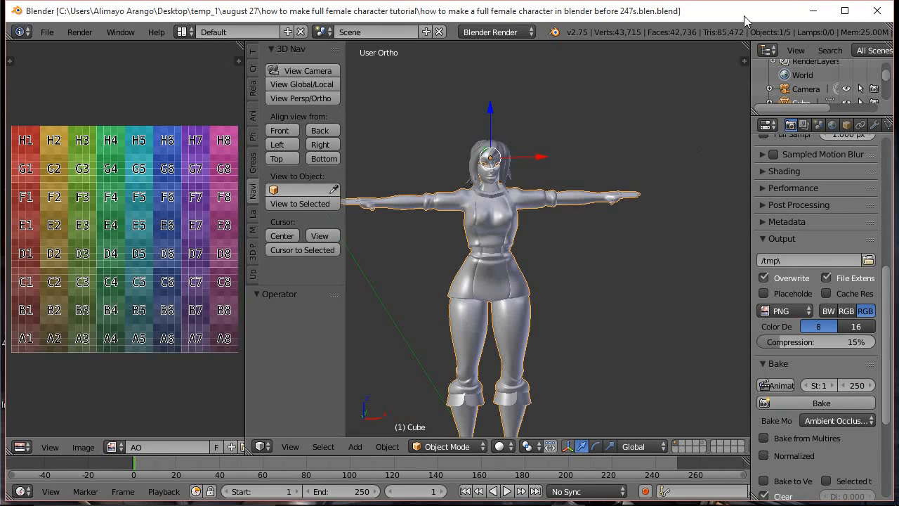
{"action": "left_click", "coordinate": [807, 400]}
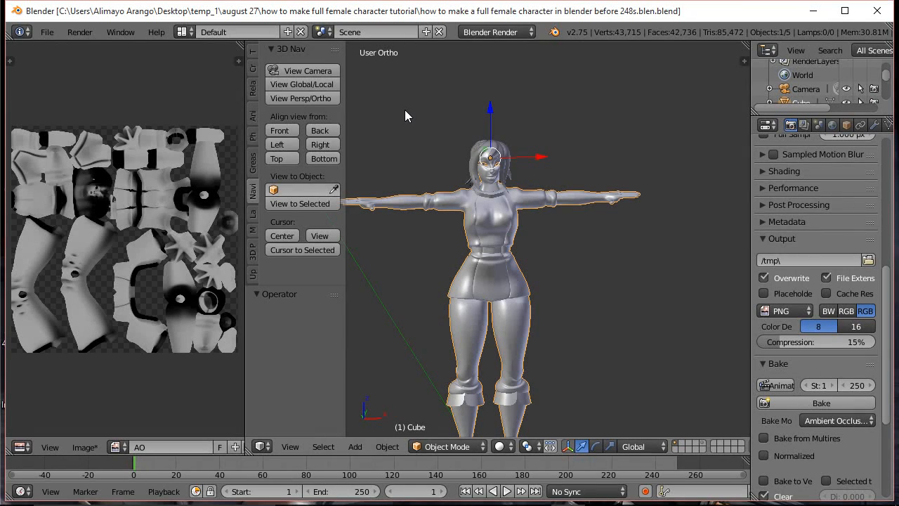
Save the baked body image in the ao directory as character_main_mesh_actual_AO.png.
{"action": "left_click", "coordinate": [82, 448]}
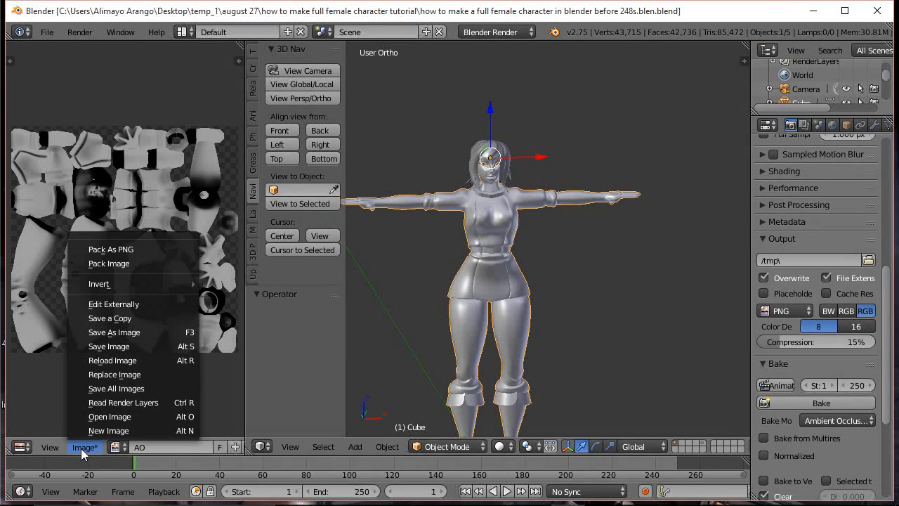
{"action": "left_click", "coordinate": [118, 336]}
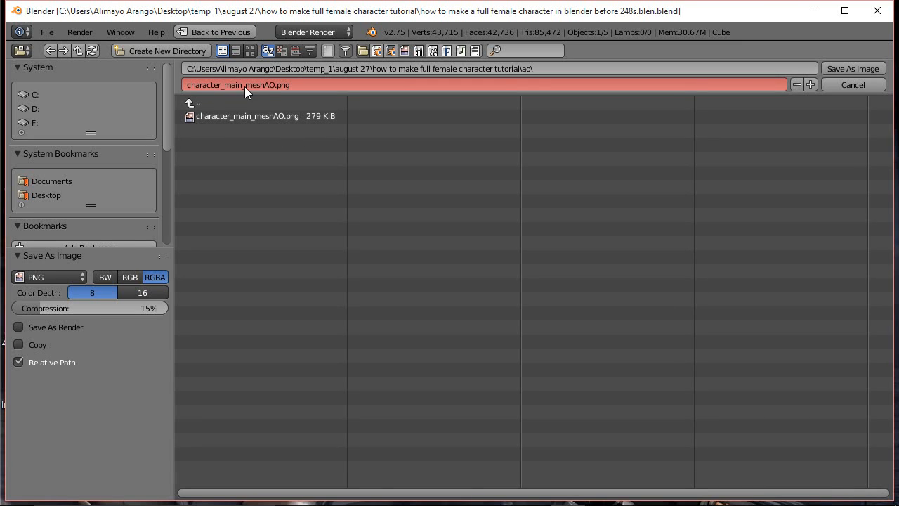
{"action": "left_click", "coordinate": [264, 85]}
{"action": "left_click", "coordinate": [265, 85]}
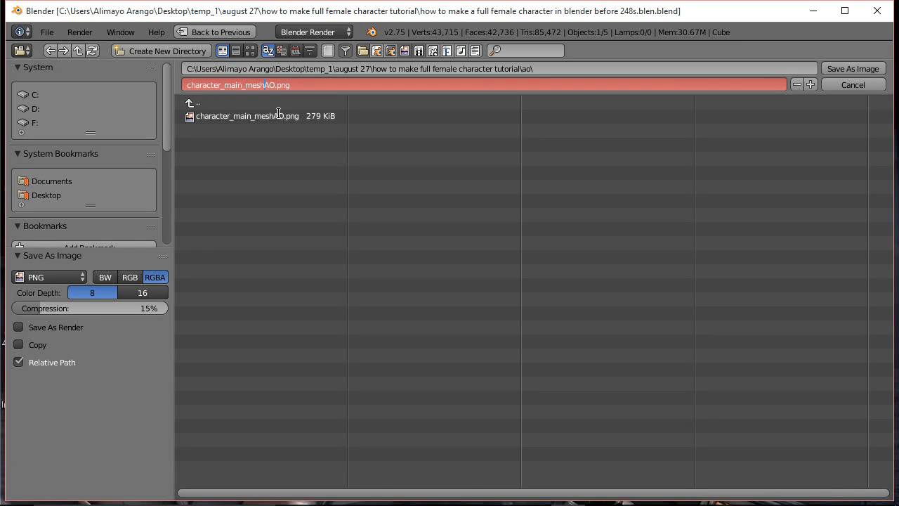
{"action": "type", "text": "_act"}
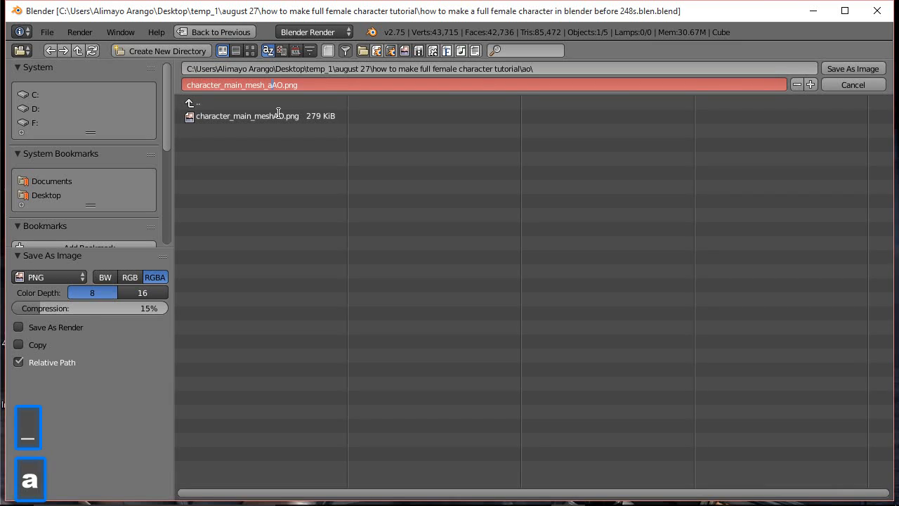
{"action": "type", "text": "ual"}
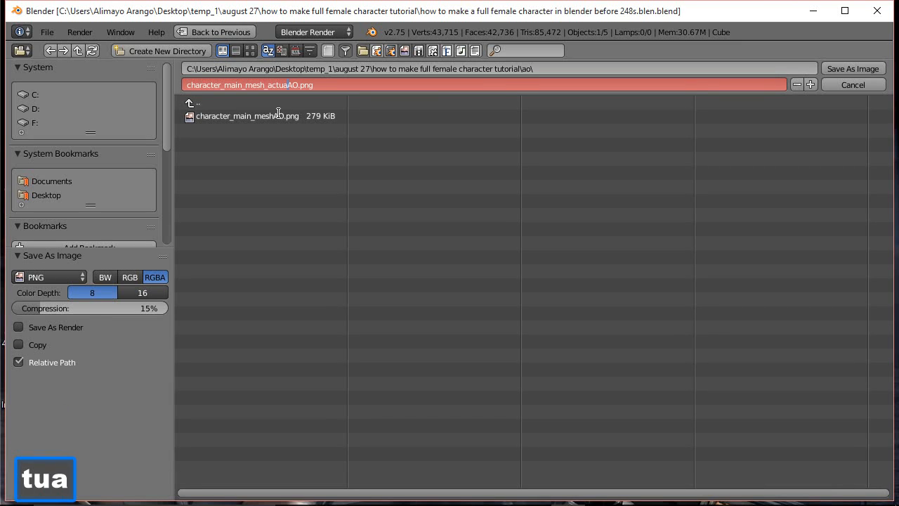
{"action": "type", "text": "_"}
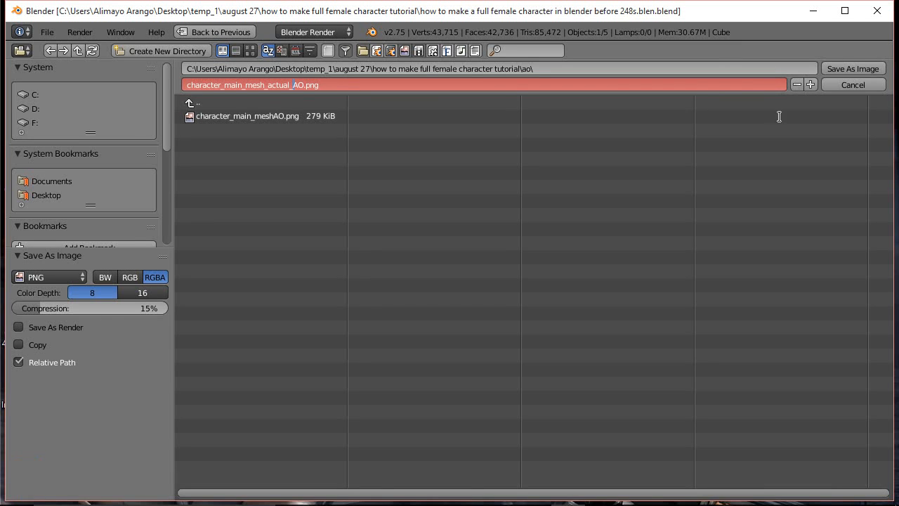
{"action": "left_click", "coordinate": [842, 69]}
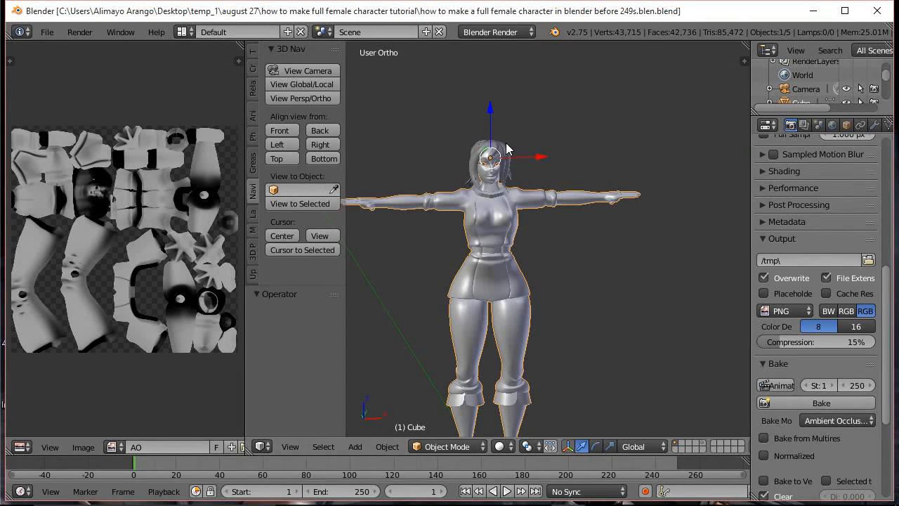
Select the character's hair mesh and switch it to Edit Mode.
{"action": "right_click", "coordinate": [506, 144]}
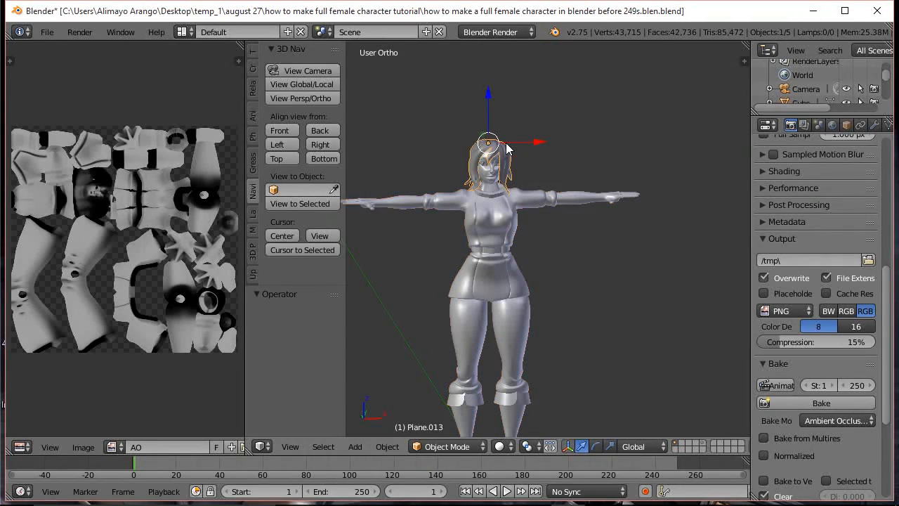
{"action": "left_click", "coordinate": [461, 448]}
{"action": "left_click", "coordinate": [453, 416]}
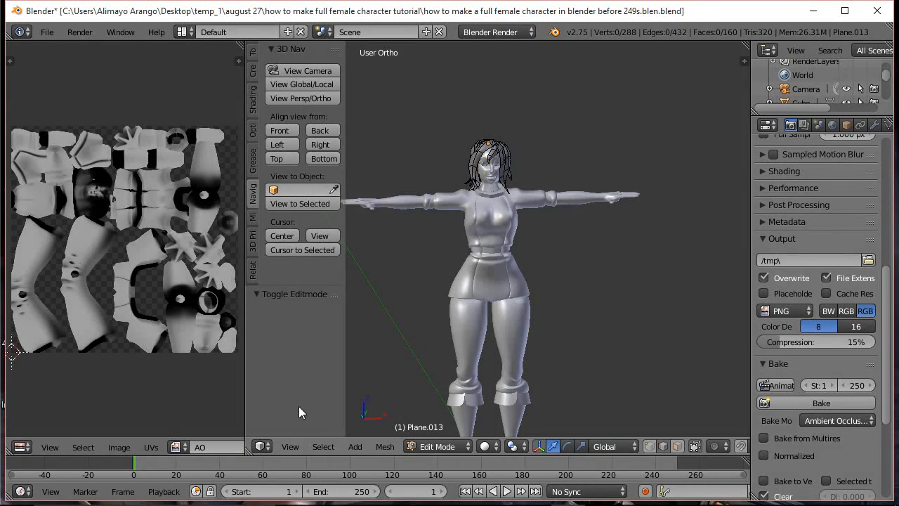
Unlink the AO image from the UV editor while editing the hair.
{"action": "scroll", "coordinate": [175, 290], "scroll_direction": "down", "scroll_amount": 1}
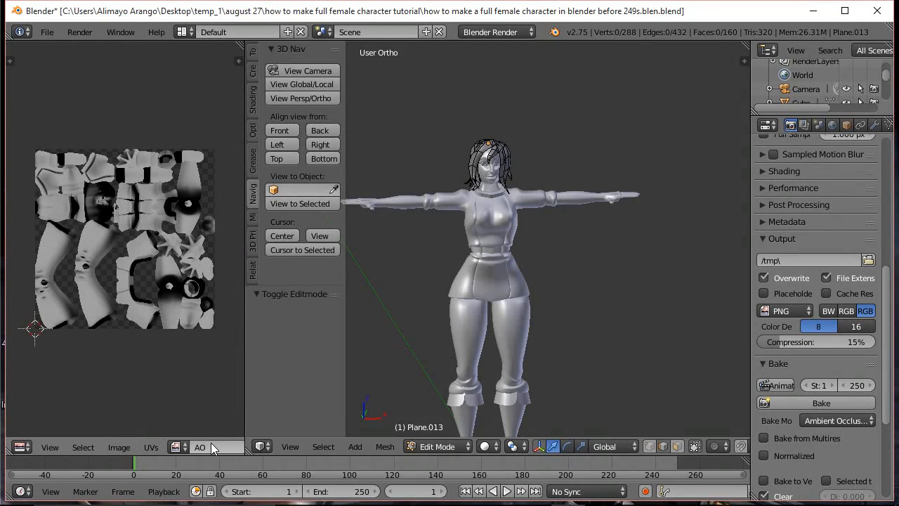
{"action": "scroll", "coordinate": [210, 444], "scroll_direction": "down", "scroll_amount": 2}
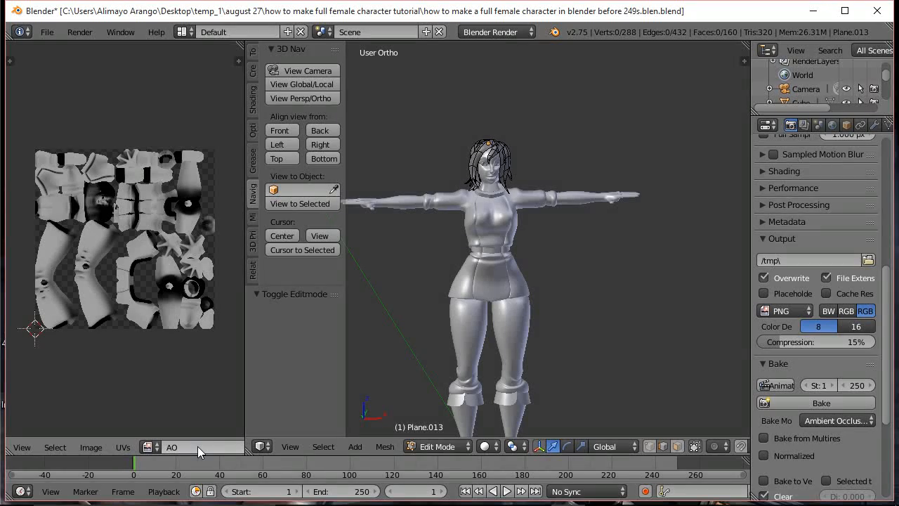
{"action": "scroll", "coordinate": [199, 445], "scroll_direction": "down", "scroll_amount": 4}
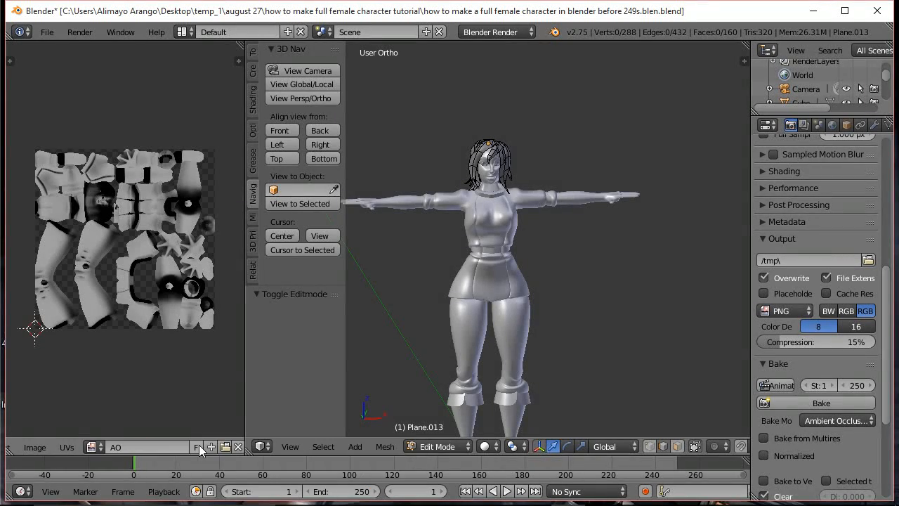
{"action": "scroll", "coordinate": [199, 445], "scroll_direction": "down", "scroll_amount": 1}
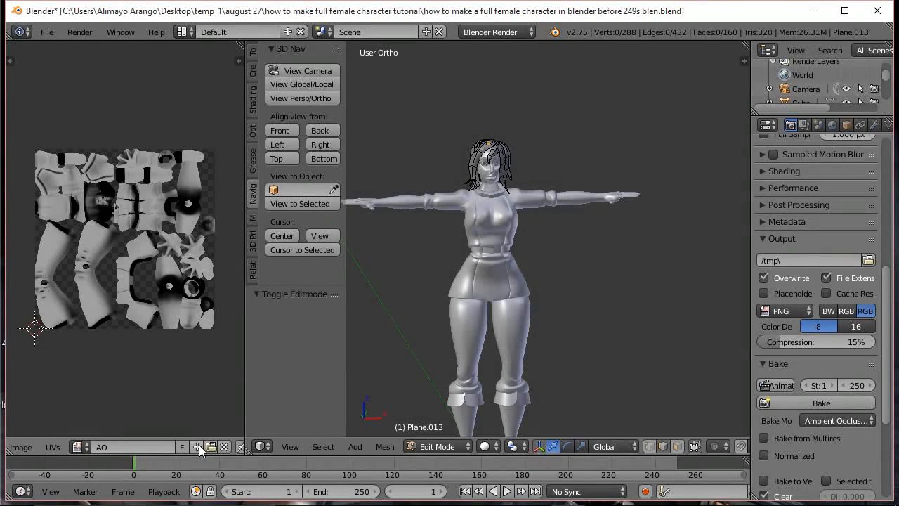
{"action": "left_click", "coordinate": [224, 446]}
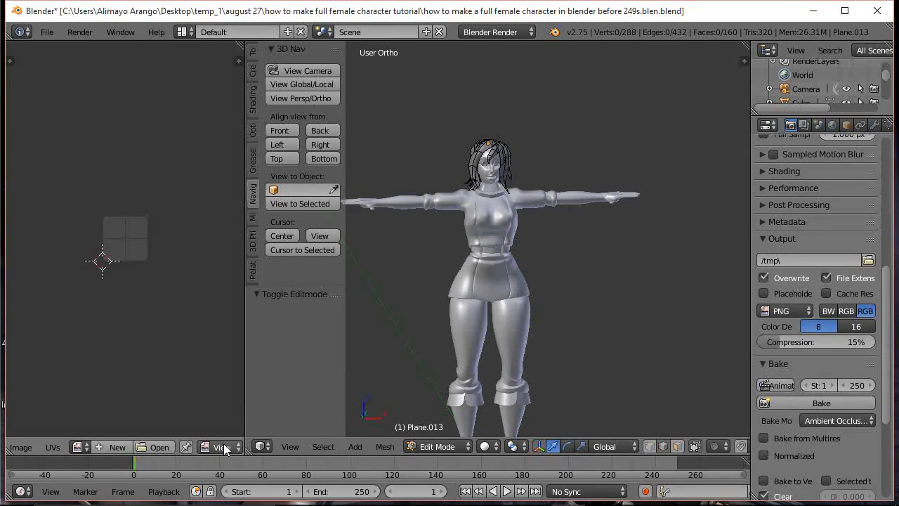
{"action": "scroll", "coordinate": [158, 329], "scroll_direction": "up", "scroll_amount": 6}
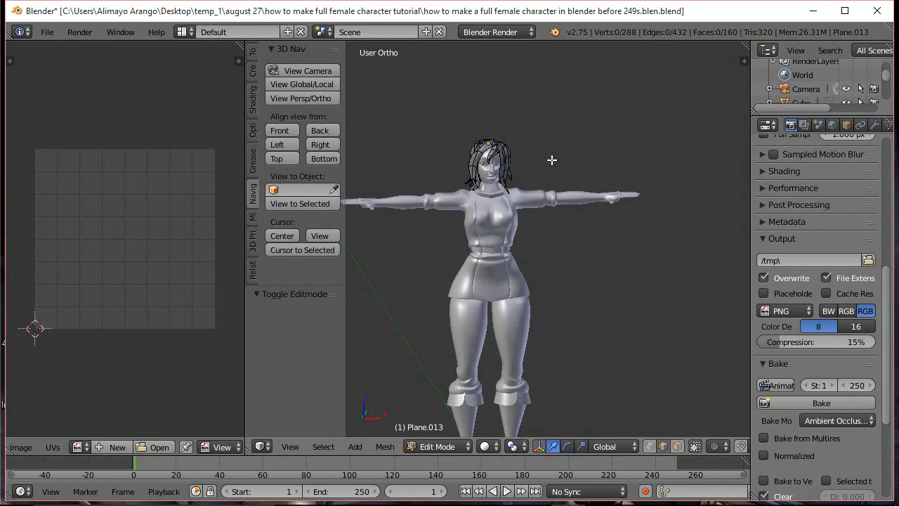
Select all of the hair geometry and pack its UV islands.
{"action": "key", "text": "a"}
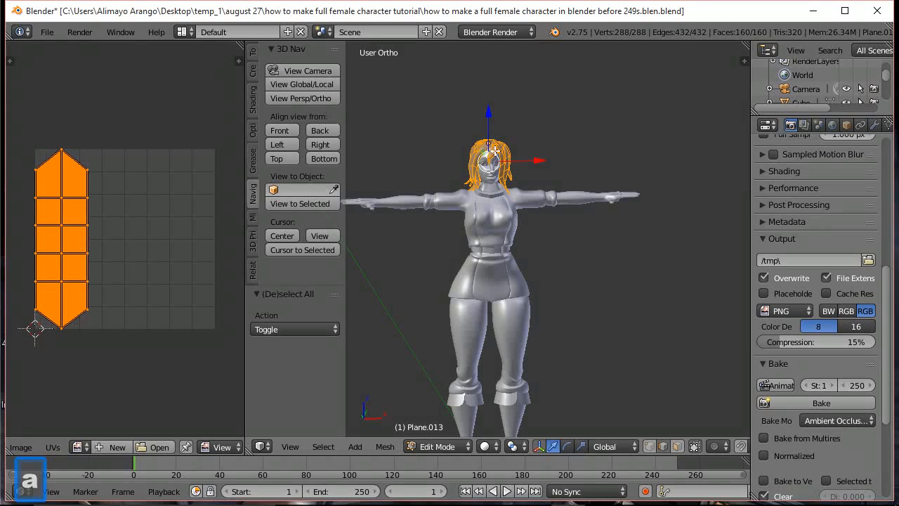
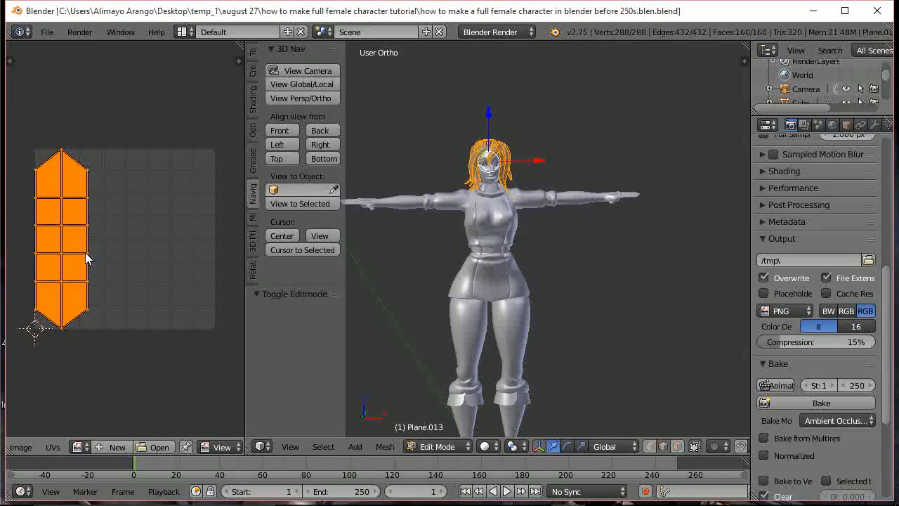
{"action": "left_click", "coordinate": [56, 446]}
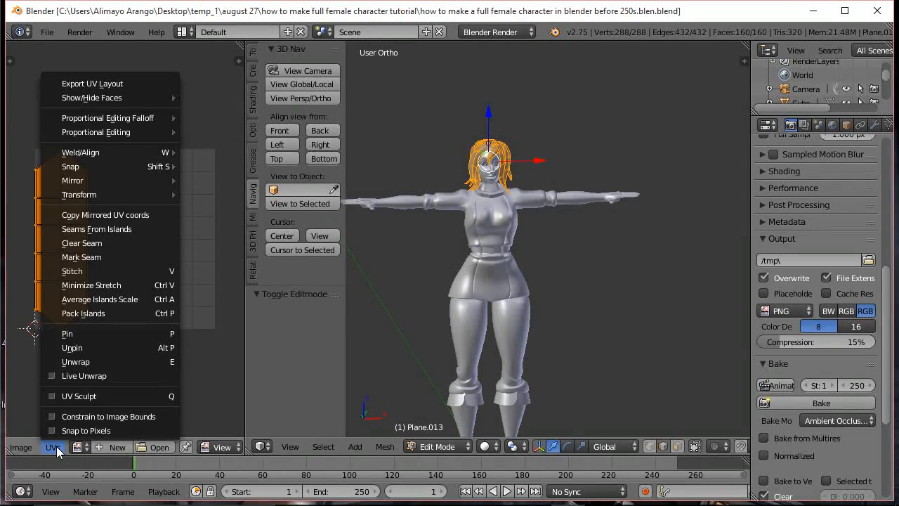
{"action": "left_click", "coordinate": [75, 314]}
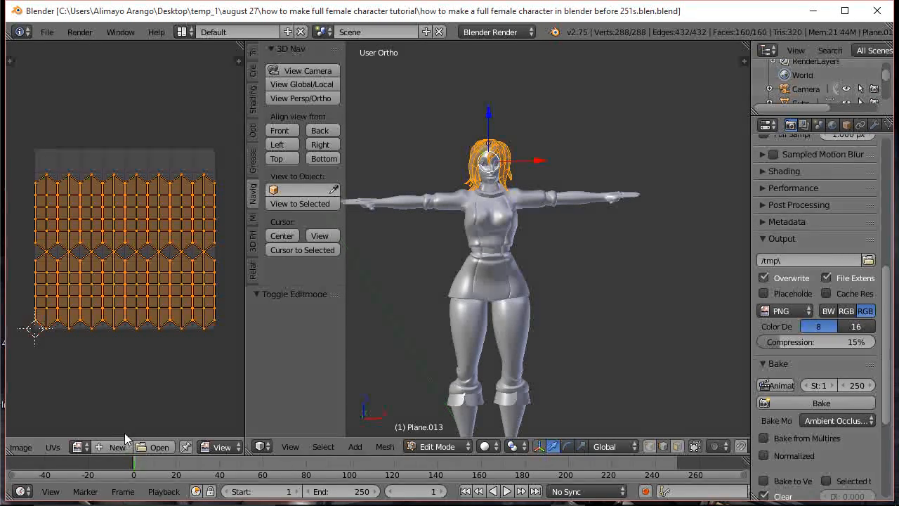
Create a new 1024 × 1024 px image named Hair AO with the Color Grid generated type for the hair UVs.
{"action": "left_click", "coordinate": [117, 445]}
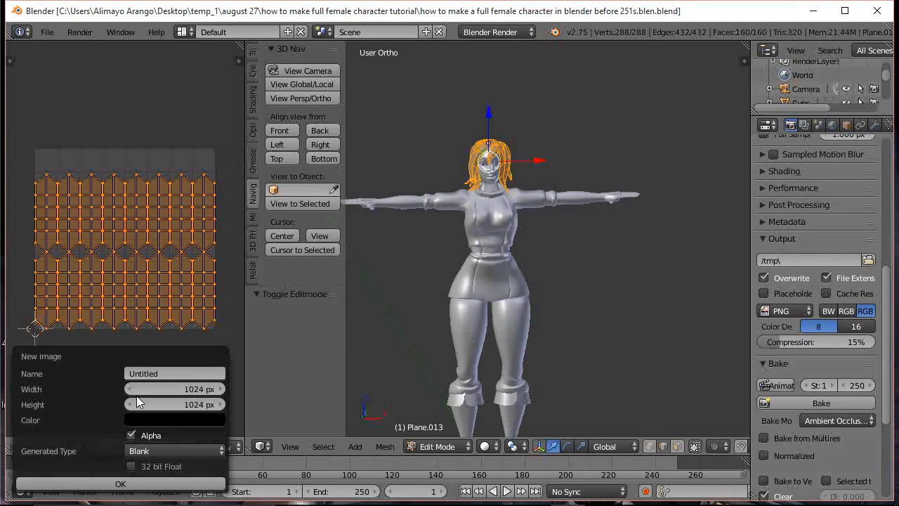
{"action": "left_click", "coordinate": [153, 373]}
{"action": "type", "text": "Hai"}
{"action": "type", "text": "AO"}
{"action": "left_click", "coordinate": [208, 451]}
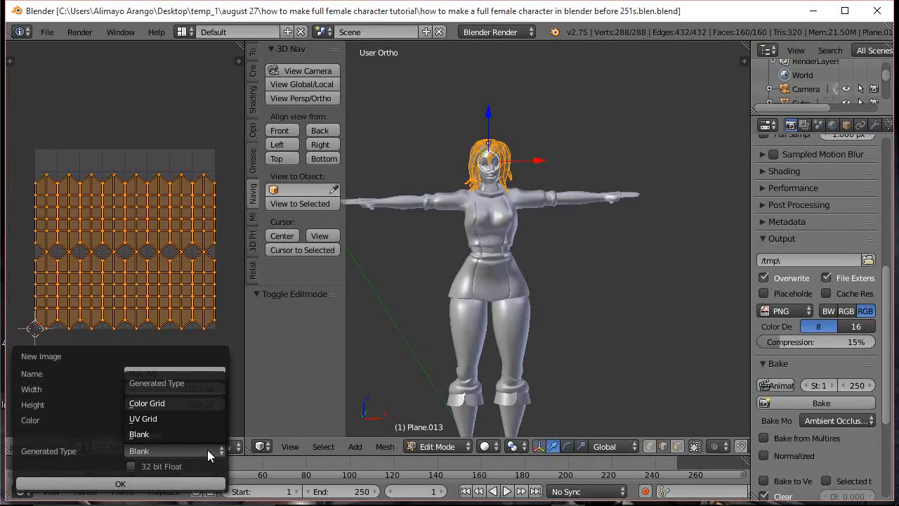
{"action": "left_click", "coordinate": [164, 405]}
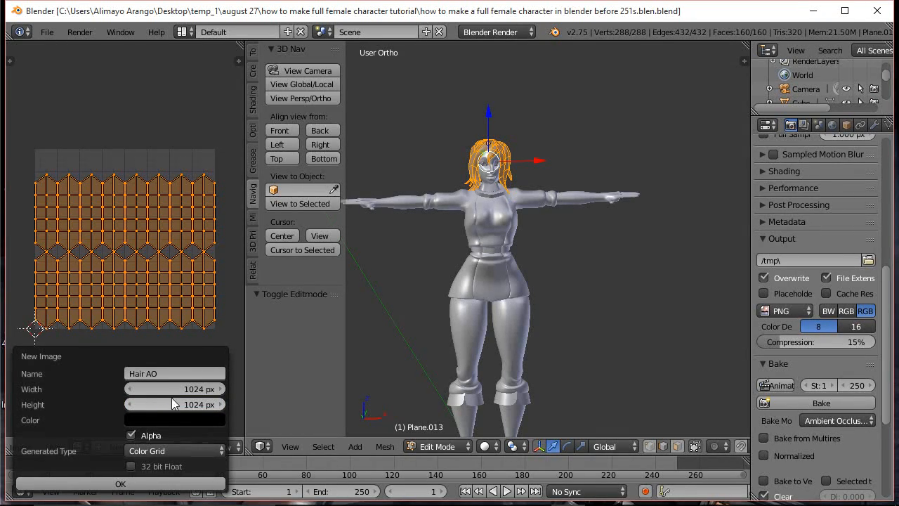
{"action": "left_click", "coordinate": [161, 485]}
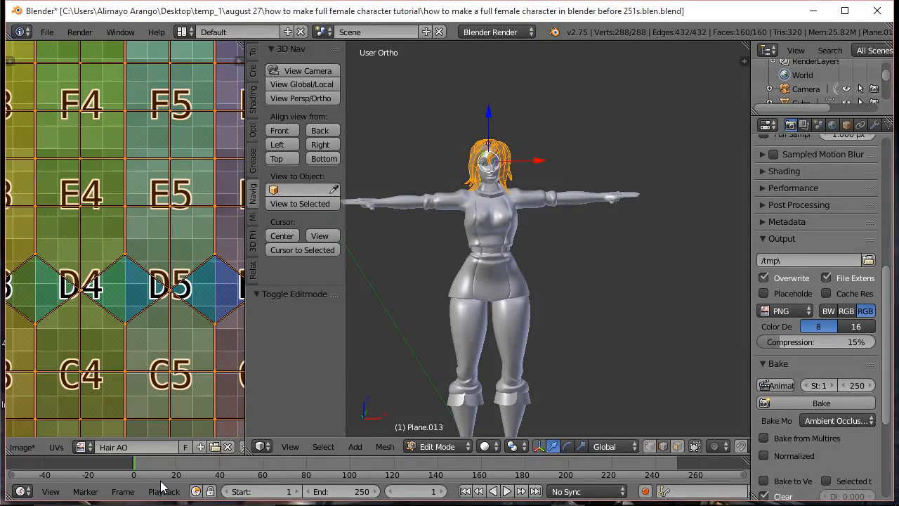
{"action": "scroll", "coordinate": [170, 365], "scroll_direction": "down", "scroll_amount": 4}
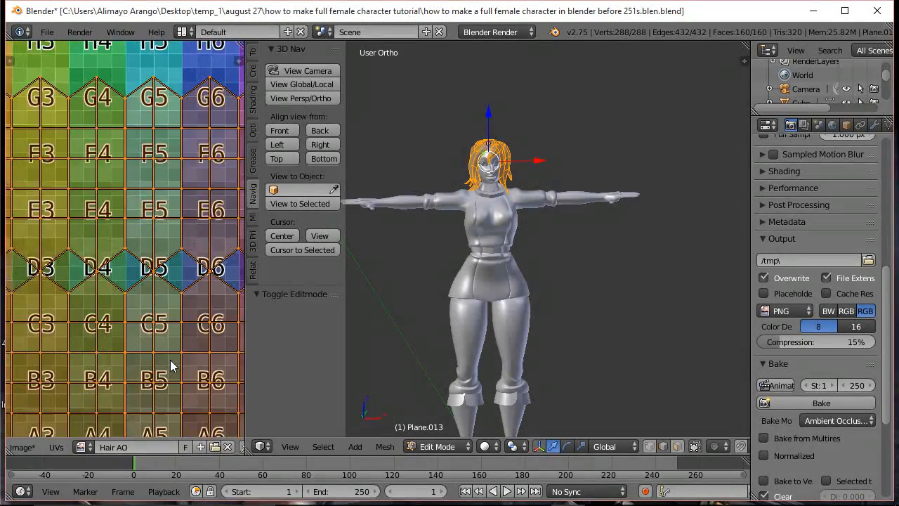
{"action": "scroll", "coordinate": [170, 365], "scroll_direction": "down", "scroll_amount": 1}
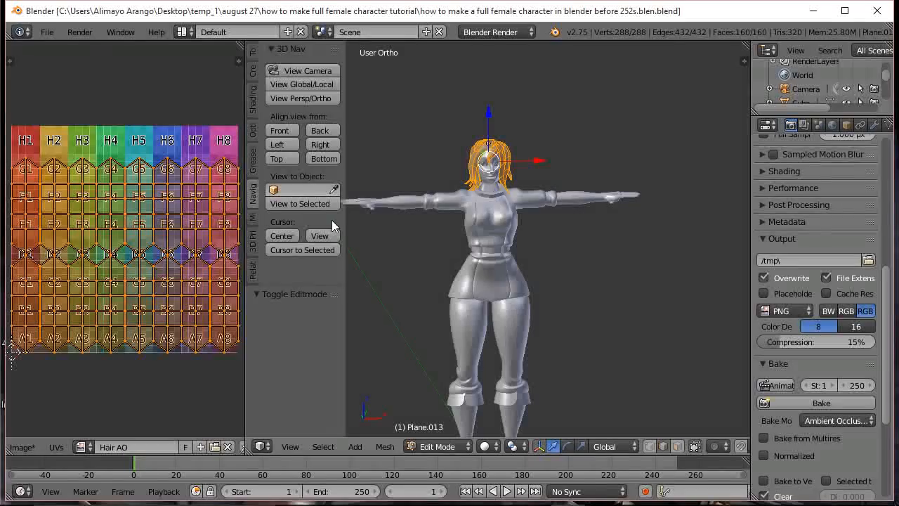
Save the hair grid image as Hair AO.png in the ao directory.
{"action": "left_click", "coordinate": [22, 448]}
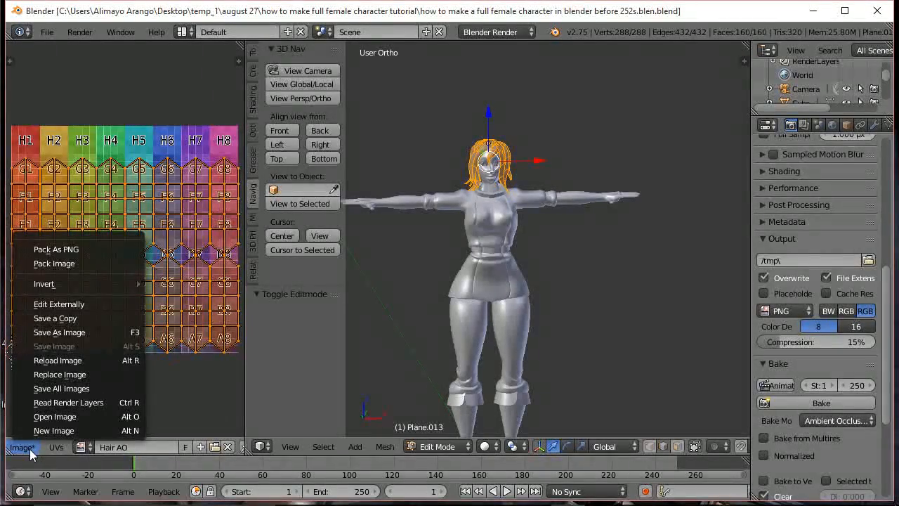
{"action": "left_click", "coordinate": [69, 332]}
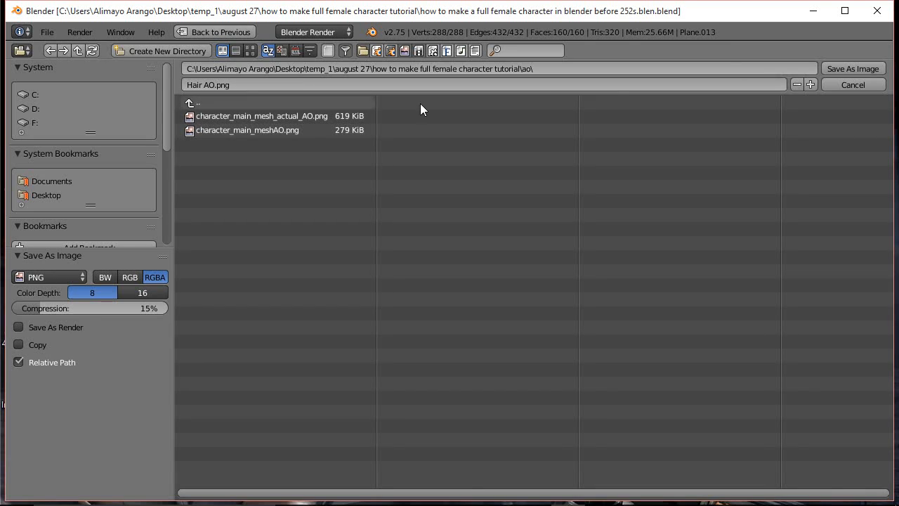
{"action": "left_click", "coordinate": [854, 68]}
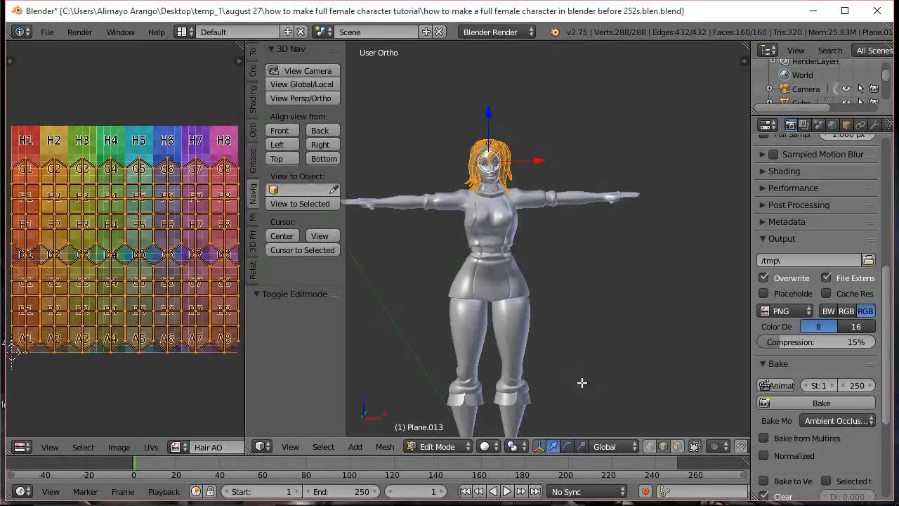
Return the hair to Object Mode and bake its ambient occlusion into the Hair AO image.
{"action": "left_click", "coordinate": [463, 446]}
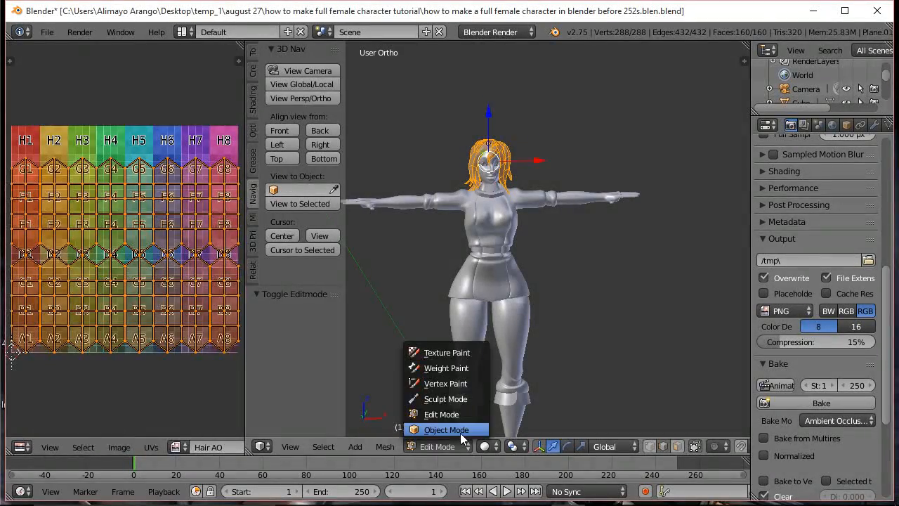
{"action": "left_click", "coordinate": [460, 430]}
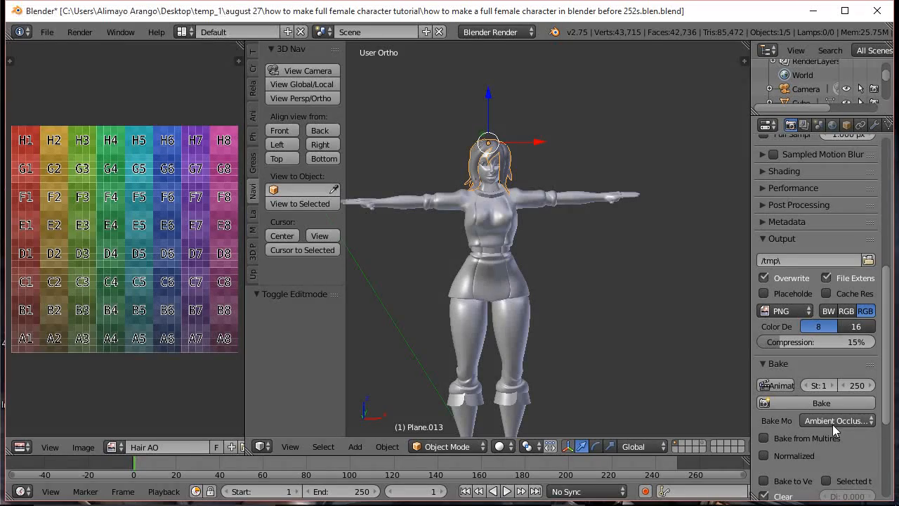
{"action": "left_click", "coordinate": [804, 404]}
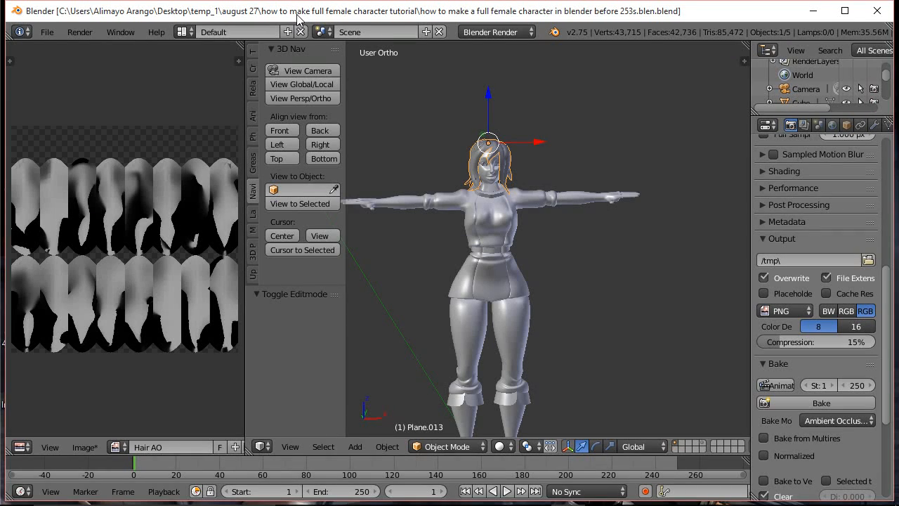
Save the baked hair image as Hair_Actual_ AO.png in the ao directory, and save the blend file as version 254s.
{"action": "left_click", "coordinate": [84, 448]}
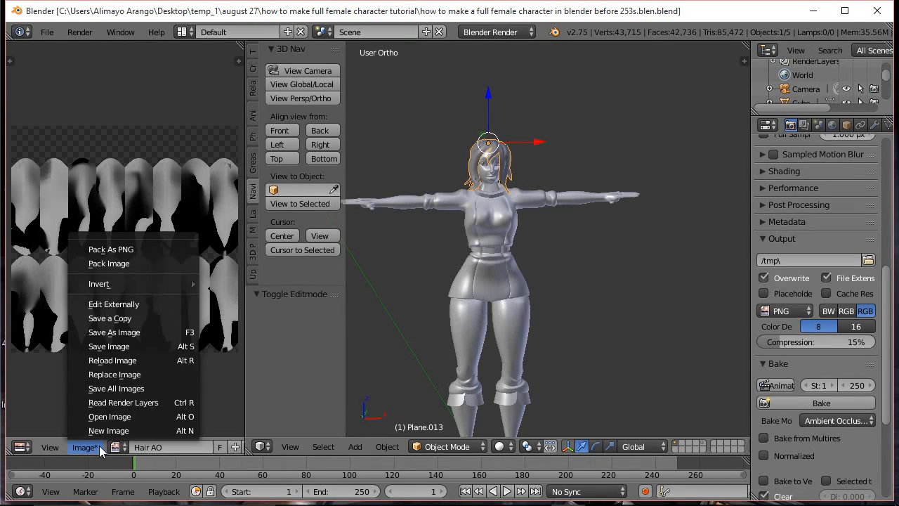
{"action": "left_click", "coordinate": [124, 332]}
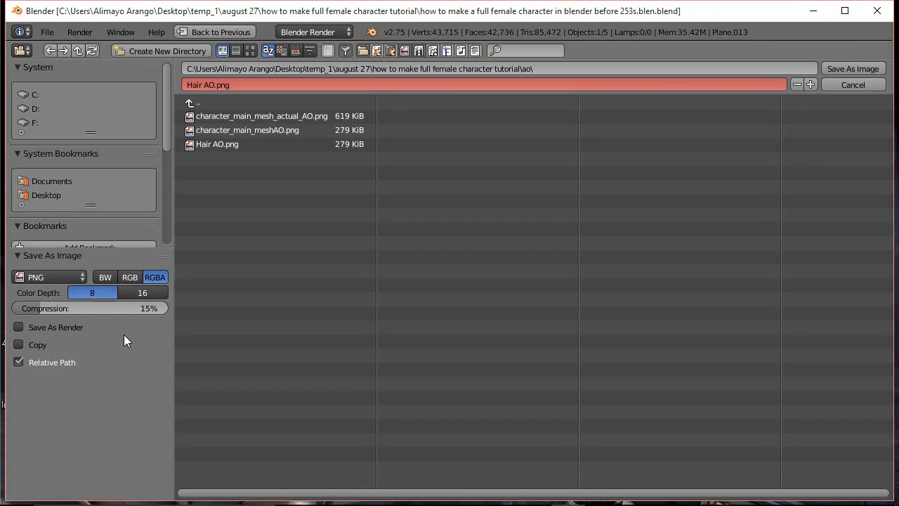
{"action": "left_click", "coordinate": [204, 84]}
{"action": "type", "text": "_"}
{"action": "type", "text": "Actual"}
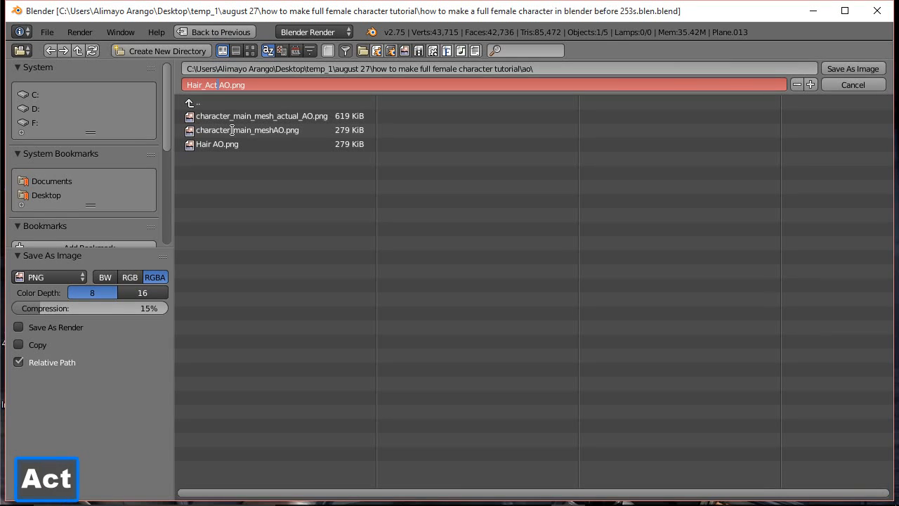
{"action": "type", "text": "_"}
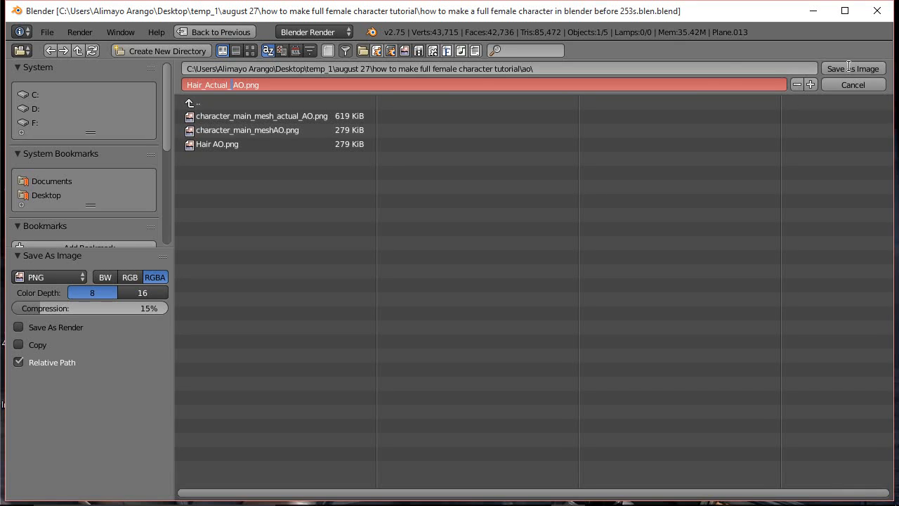
{"action": "key", "text": "Return"}
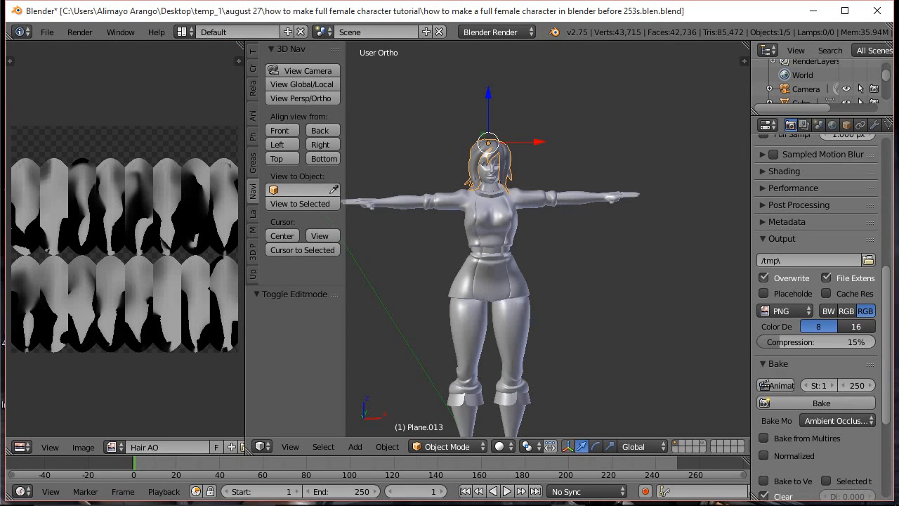
{"action": "key", "text": "ctrl+alt+s"}
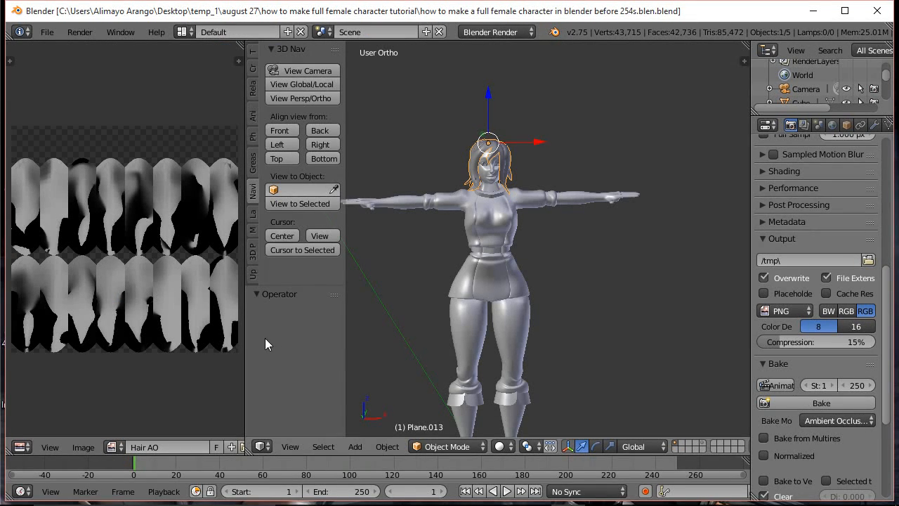
Enlarge the 3D view by narrowing the UV editor and tool shelf, and duplicate the body mesh in place.
{"action": "left_click_drag", "start_coordinate": [245, 336], "coordinate": [153, 337]}
{"action": "left_click_drag", "start_coordinate": [250, 331], "coordinate": [216, 330]}
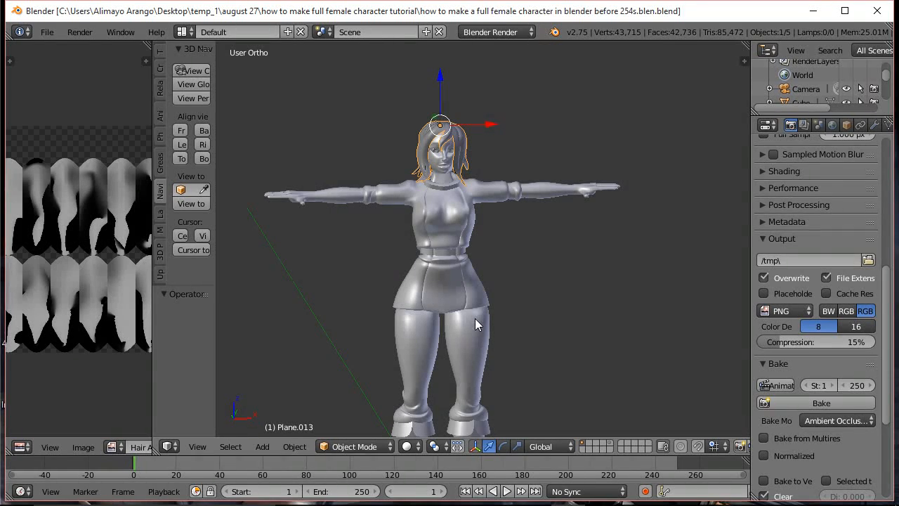
{"action": "right_click", "coordinate": [450, 285]}
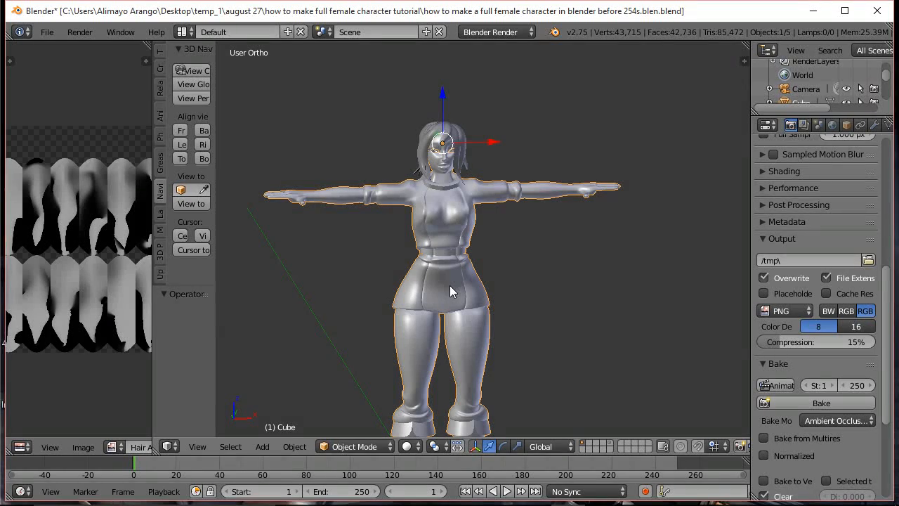
{"action": "key", "text": "shift+d"}
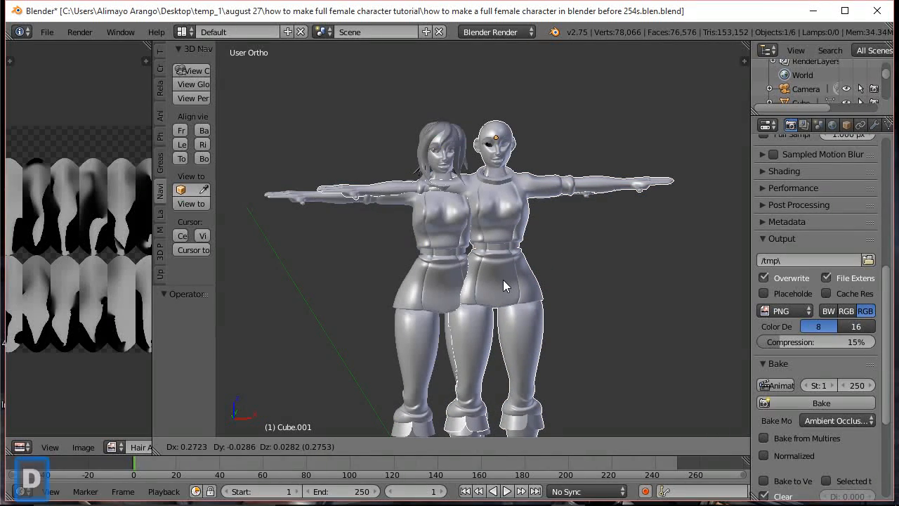
{"action": "right_click", "coordinate": [503, 279]}
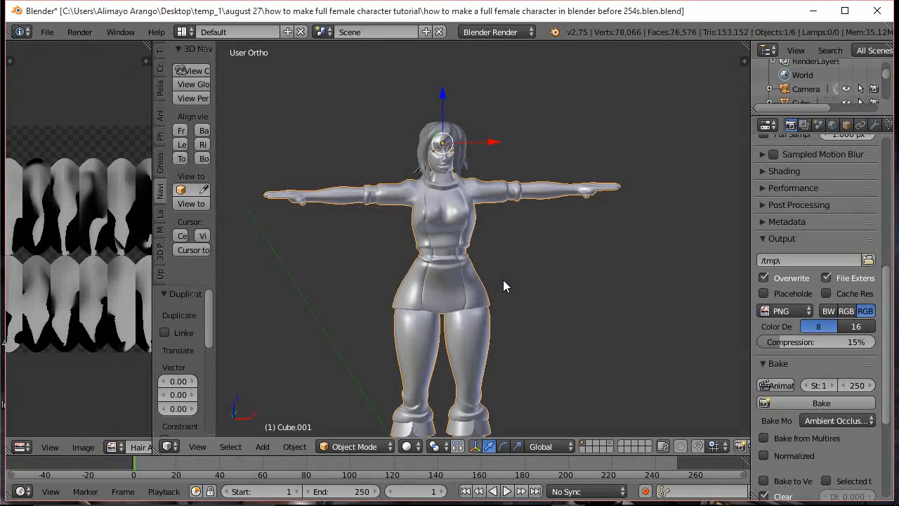
Move the duplicated body mesh to the second layer and display only that layer.
{"action": "key", "text": "m"}
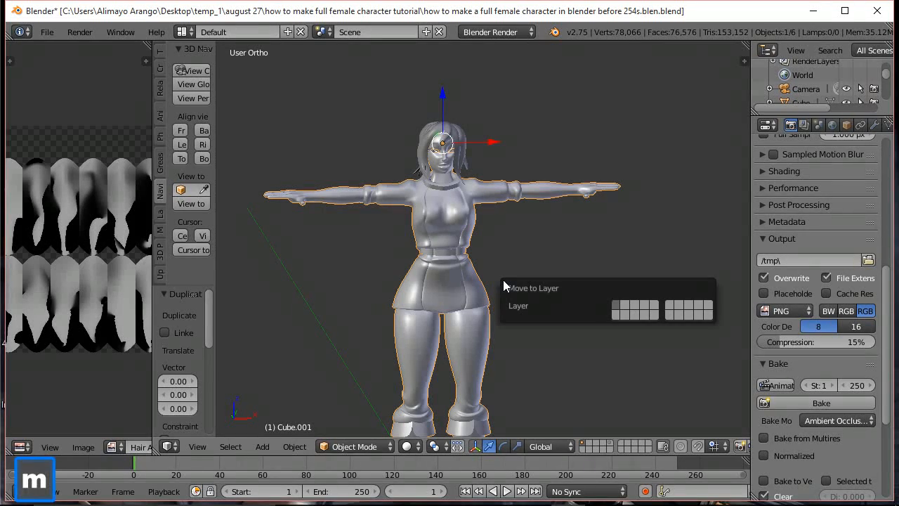
{"action": "left_click", "coordinate": [626, 306]}
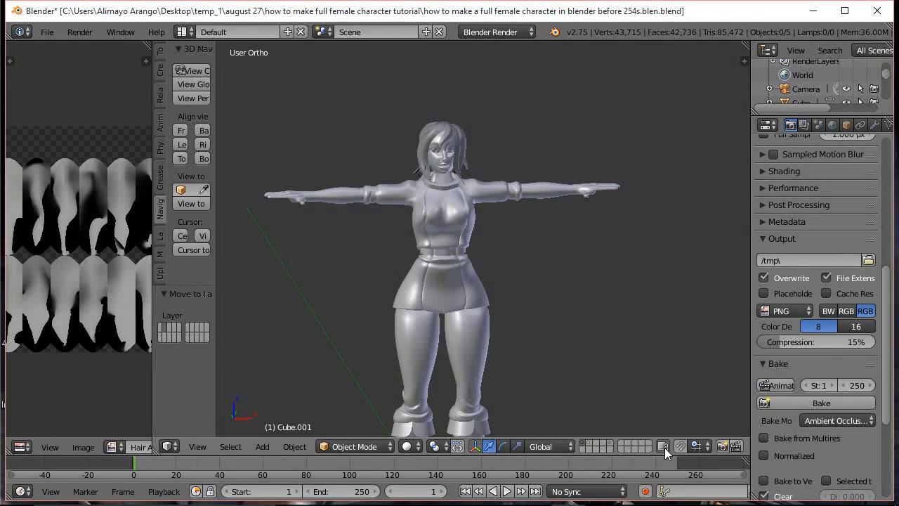
{"action": "left_click", "coordinate": [589, 443]}
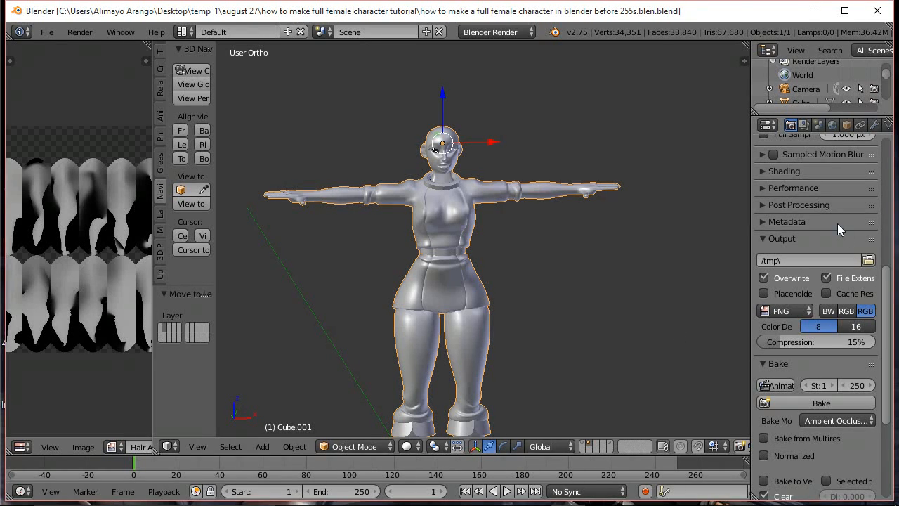
Turn off the duplicate body's Subdivision Surface display in the viewport and add a Multiresolution modifier.
{"action": "left_click", "coordinate": [874, 126]}
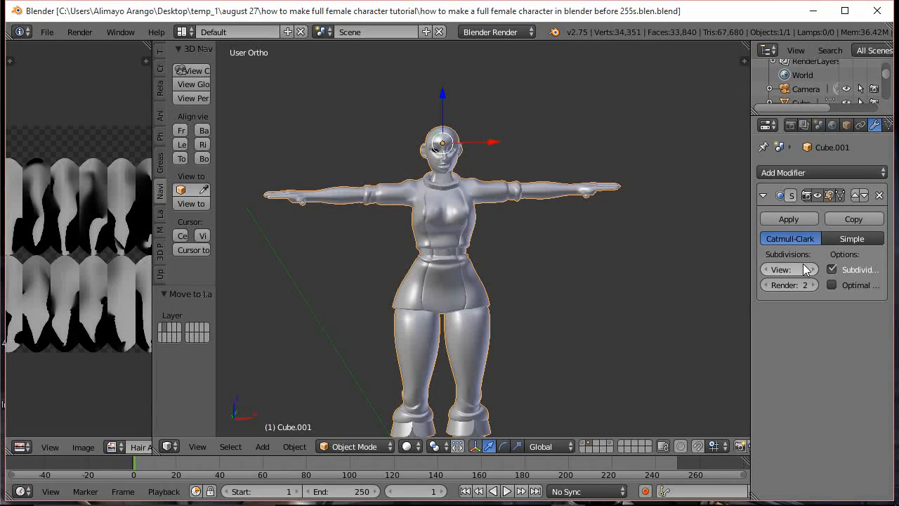
{"action": "left_click", "coordinate": [817, 196]}
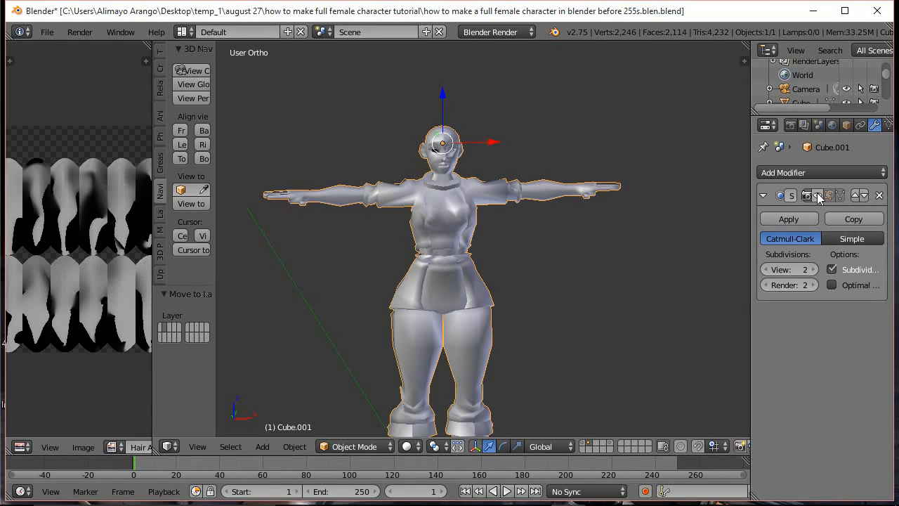
{"action": "left_click", "coordinate": [858, 173]}
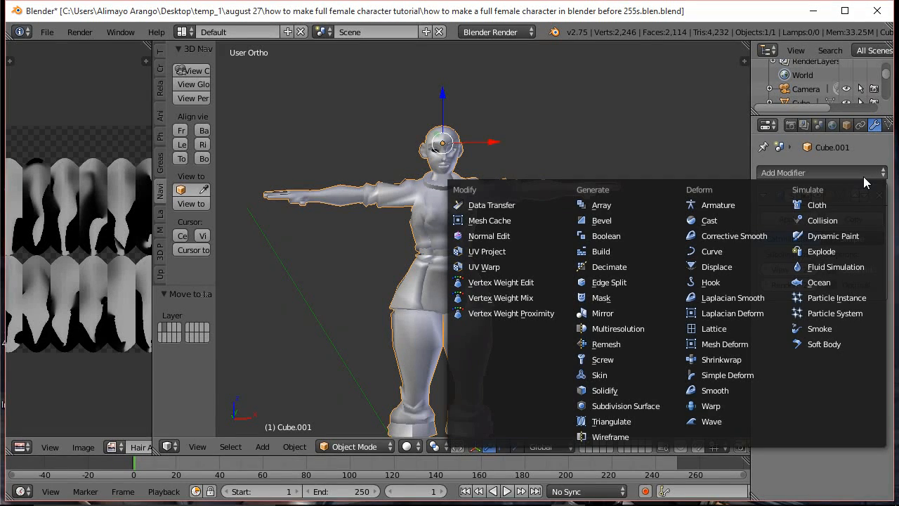
{"action": "left_click", "coordinate": [651, 327]}
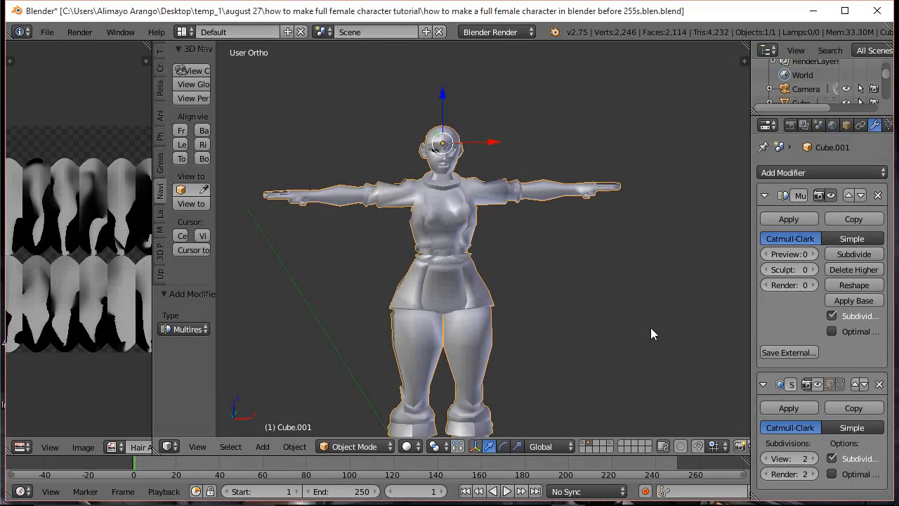
Subdivide the duplicate body's Multiresolution modifier four times to level 4.
{"action": "left_click", "coordinate": [844, 254]}
{"action": "left_click", "coordinate": [844, 254]}
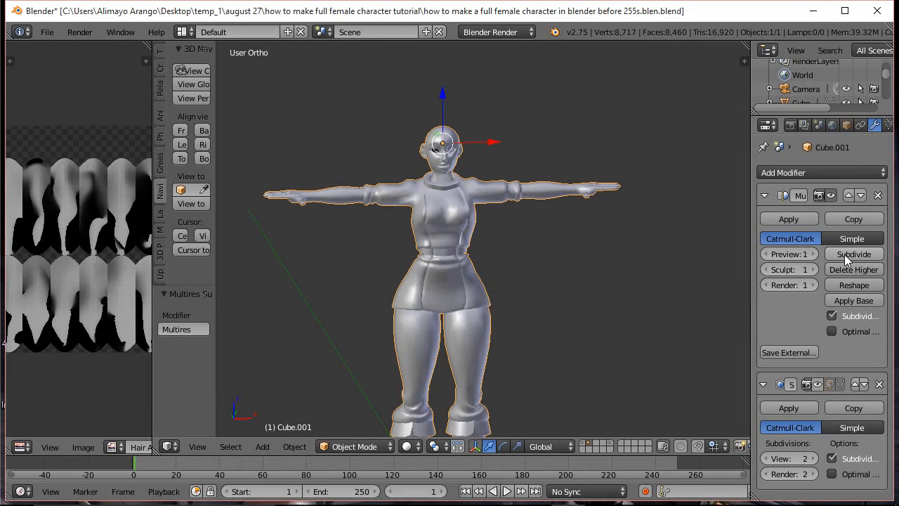
{"action": "left_click", "coordinate": [845, 254]}
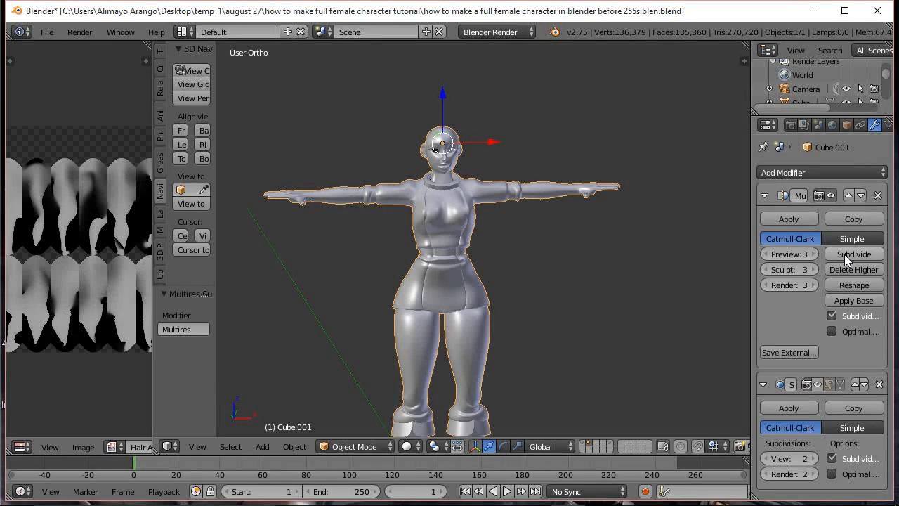
{"action": "left_click", "coordinate": [844, 254]}
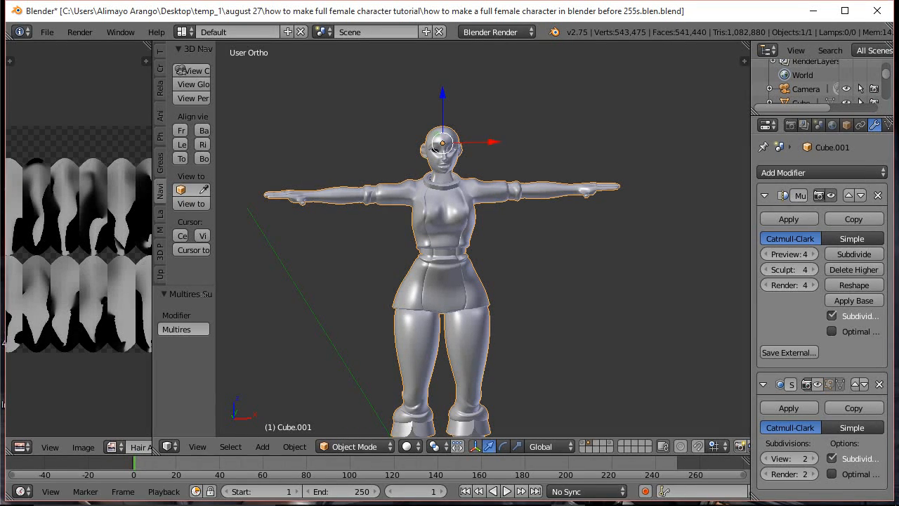
Save the blend file as version 256s and switch the duplicate body to Sculpt Mode.
{"action": "key", "text": "ctrl+alt+s"}
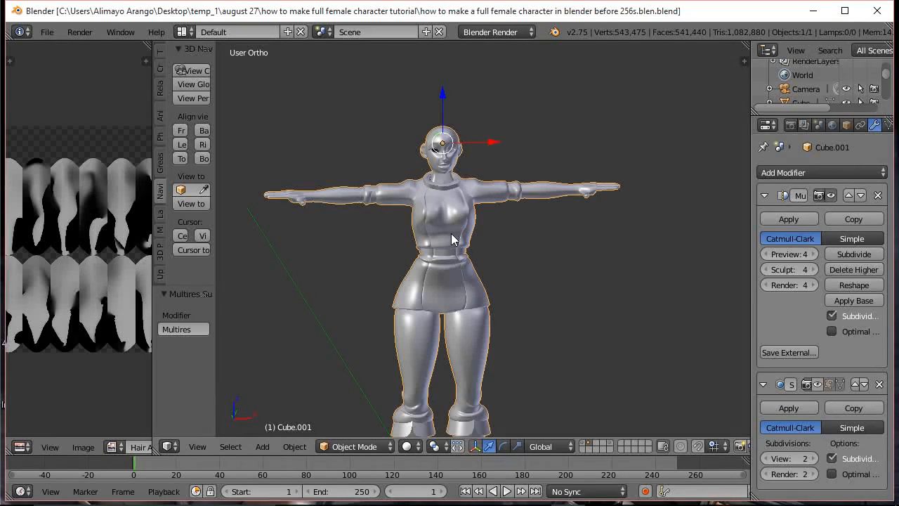
{"action": "left_click", "coordinate": [379, 448]}
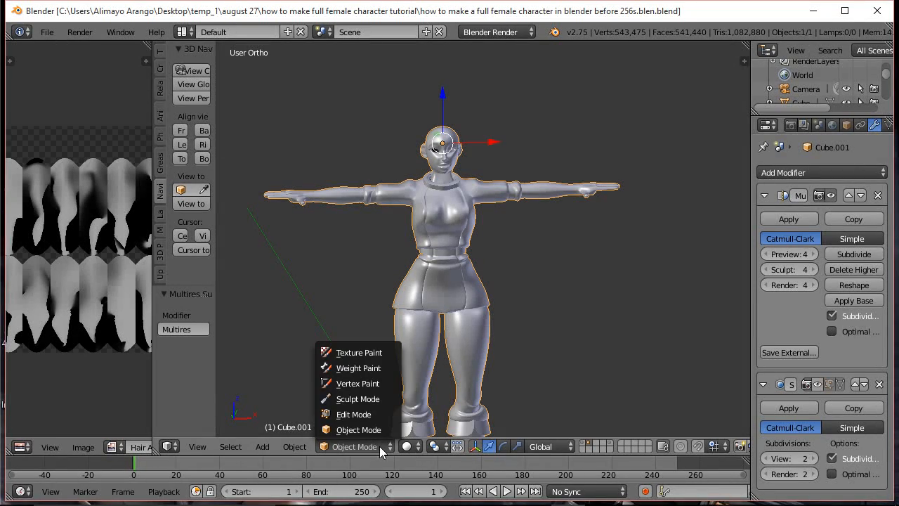
{"action": "left_click", "coordinate": [369, 400]}
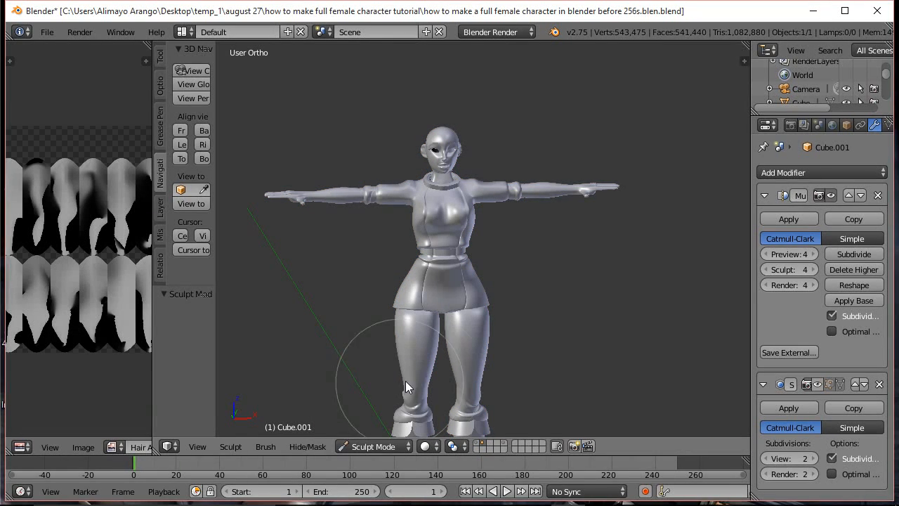
Choose the Crease sculpting brush and set its direction to Add.
{"action": "left_click", "coordinate": [160, 62]}
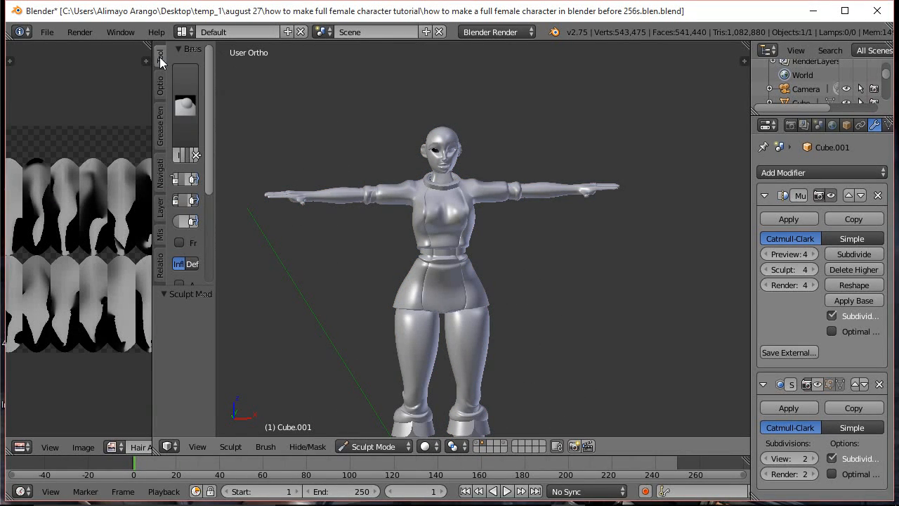
{"action": "left_click_drag", "start_coordinate": [218, 92], "coordinate": [239, 99]}
{"action": "left_click", "coordinate": [211, 105]}
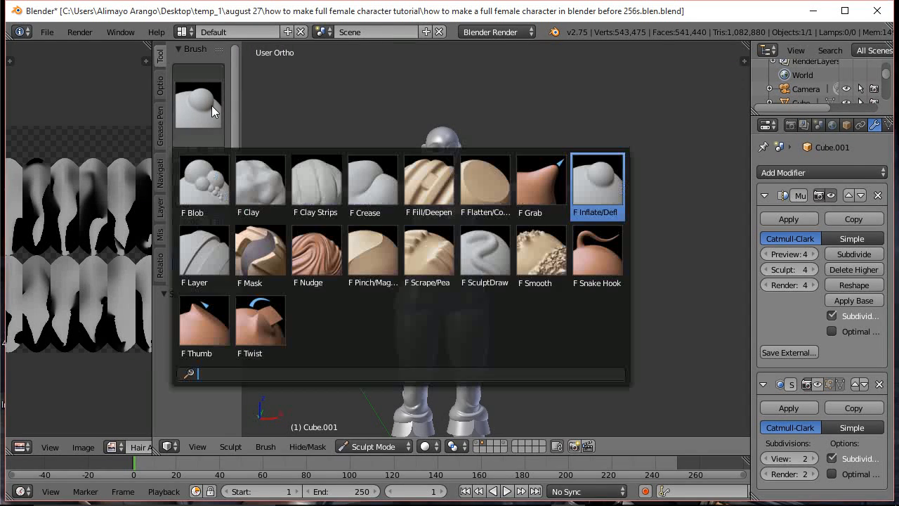
{"action": "left_click", "coordinate": [388, 191]}
{"action": "left_click_drag", "start_coordinate": [237, 96], "coordinate": [242, 134]}
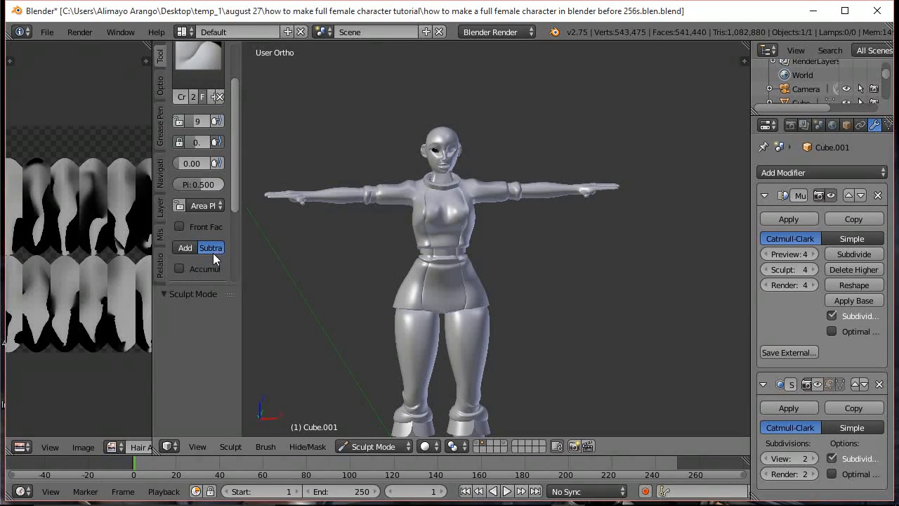
{"action": "left_click", "coordinate": [187, 247]}
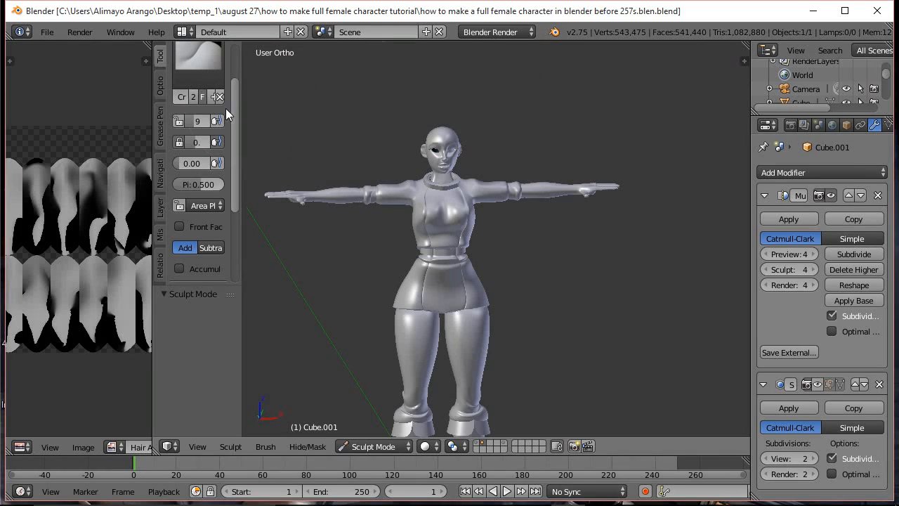
Set the Crease brush's strength to 0.598 and its radius to 18 px for working on the skirt.
{"action": "left_click_drag", "start_coordinate": [240, 156], "coordinate": [289, 154]}
{"action": "left_click_drag", "start_coordinate": [206, 140], "coordinate": [222, 145]}
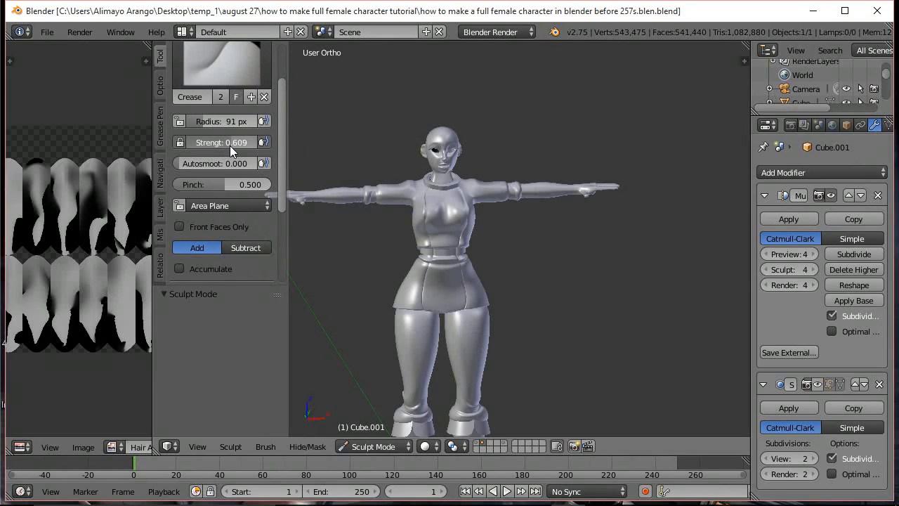
{"action": "left_click_drag", "start_coordinate": [229, 147], "coordinate": [231, 142]}
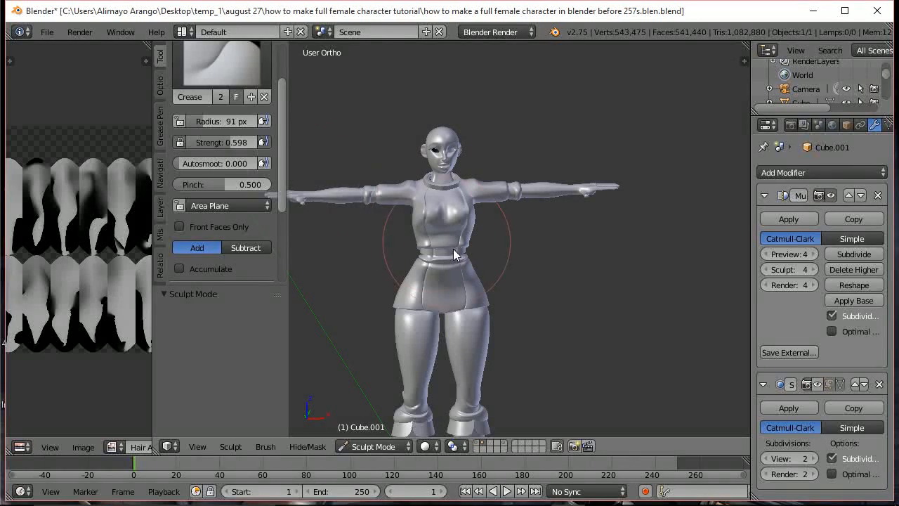
{"action": "scroll", "coordinate": [474, 273], "scroll_direction": "up", "scroll_amount": 2}
{"action": "scroll", "coordinate": [475, 271], "scroll_direction": "up", "scroll_amount": 2}
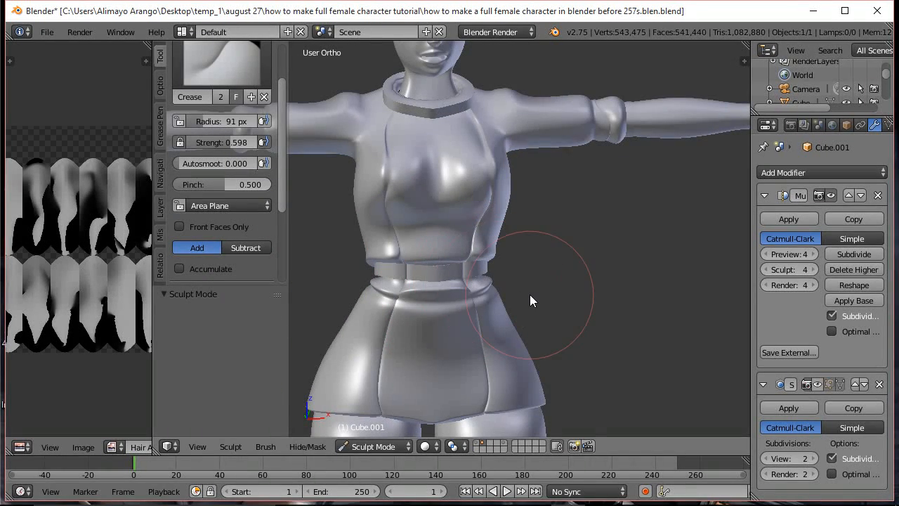
{"action": "middle_click_drag", "start_coordinate": [523, 321], "coordinate": [602, 196], "text": "shift"}
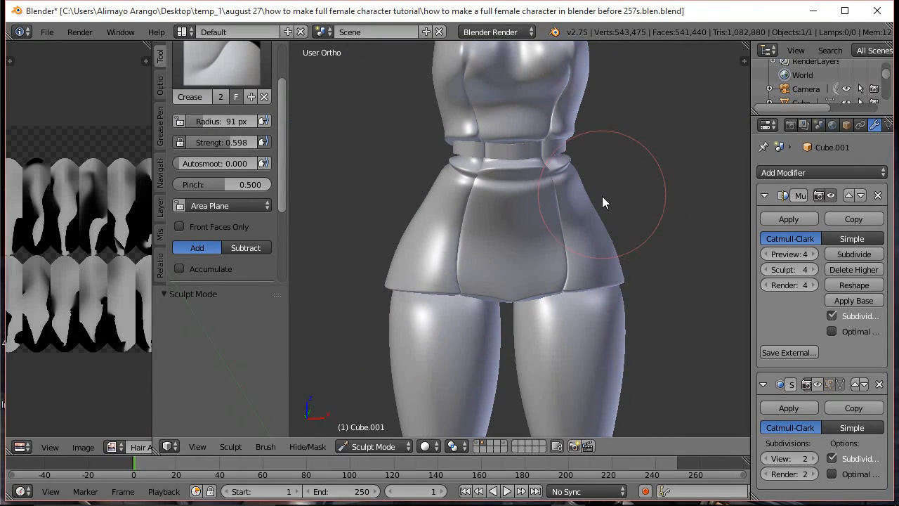
{"action": "left_click", "coordinate": [552, 201]}
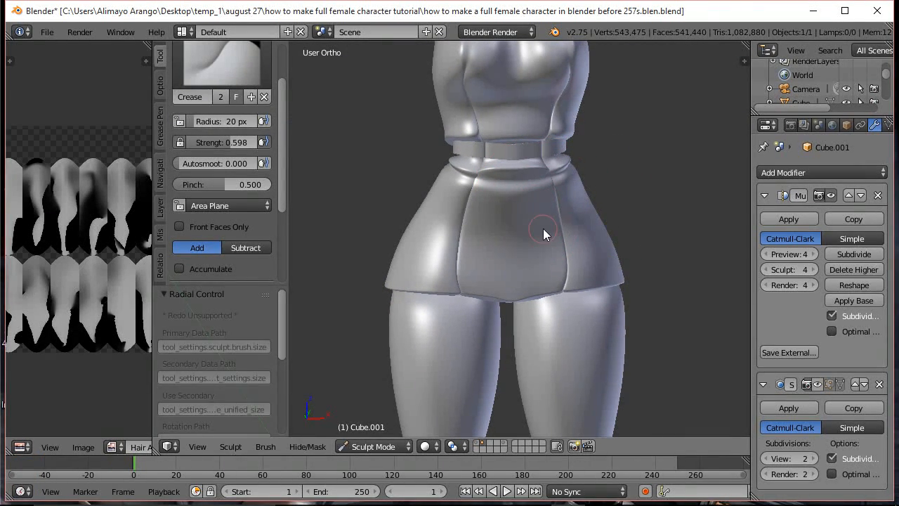
{"action": "key", "text": "f"}
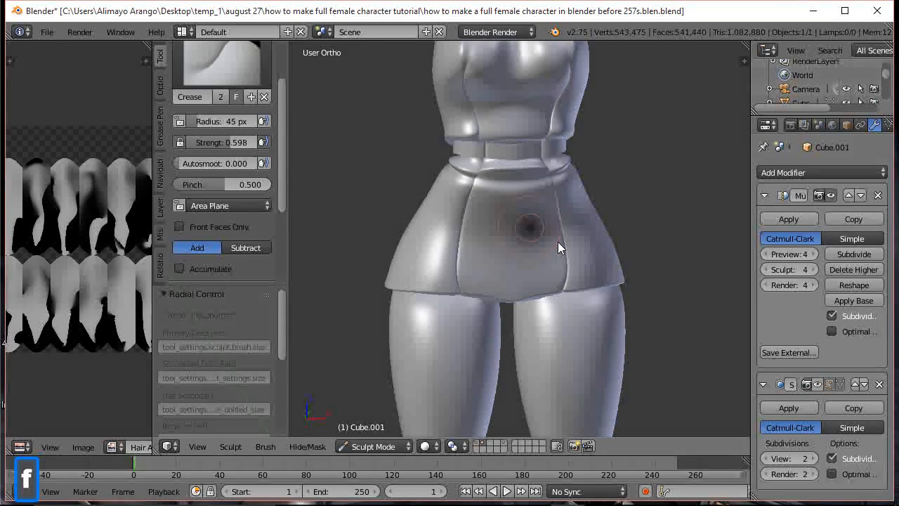
{"action": "left_click", "coordinate": [556, 241]}
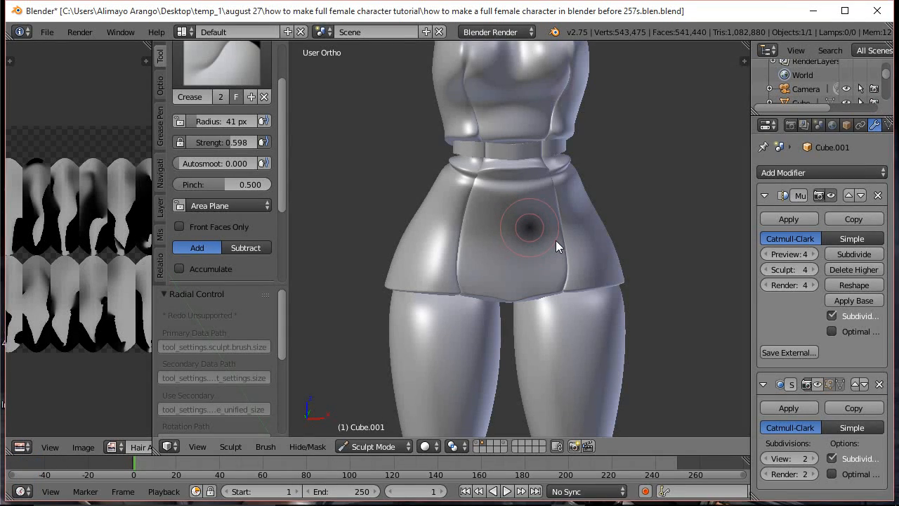
{"action": "key", "text": "f"}
{"action": "left_click", "coordinate": [539, 242]}
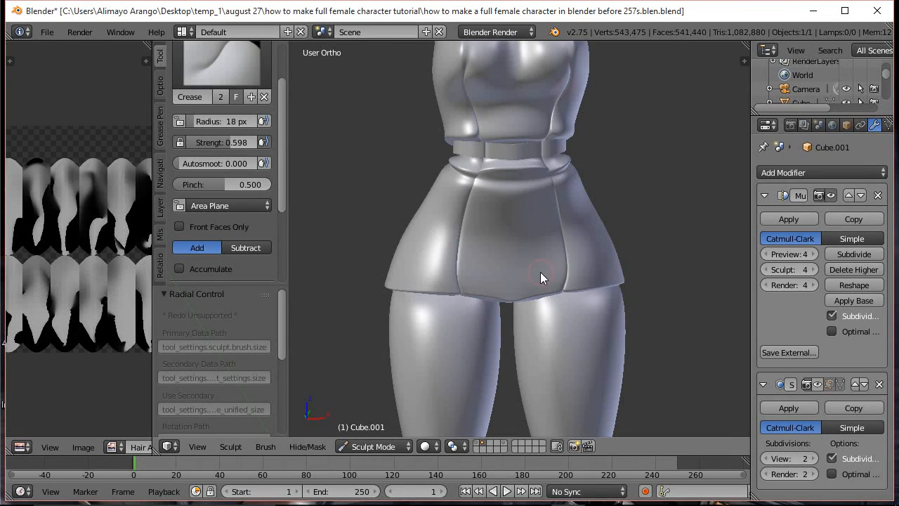
Sculpt curved cloth folds across the skirt's lower front panel and sides, reducing the brush strength to 0.424 after the first fold.
{"action": "mouse_move", "coordinate": [576, 244]}
{"action": "left_mouse_down"}
{"action": "mouse_move", "coordinate": [508, 276]}
{"action": "mouse_move", "coordinate": [578, 251]}
{"action": "left_mouse_up"}
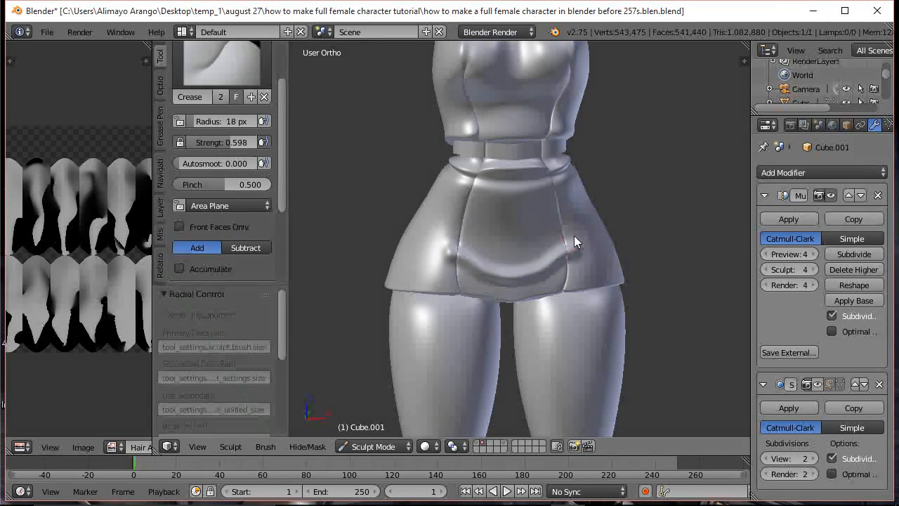
{"action": "left_click_drag", "start_coordinate": [229, 147], "coordinate": [217, 148]}
{"action": "left_click_drag", "start_coordinate": [566, 242], "coordinate": [519, 248]}
{"action": "mouse_move", "coordinate": [582, 263]}
{"action": "left_mouse_down"}
{"action": "mouse_move", "coordinate": [596, 266]}
{"action": "mouse_move", "coordinate": [540, 287]}
{"action": "left_mouse_up"}
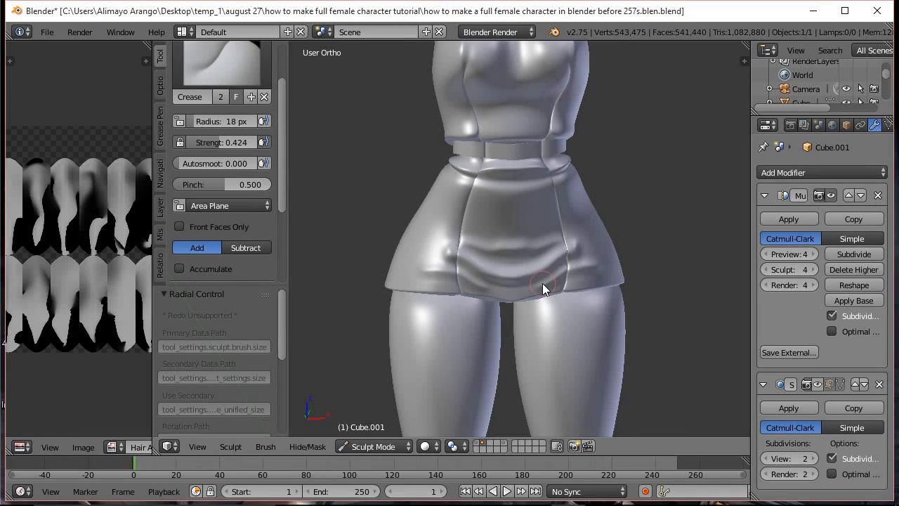
{"action": "left_click_drag", "start_coordinate": [438, 229], "coordinate": [470, 243]}
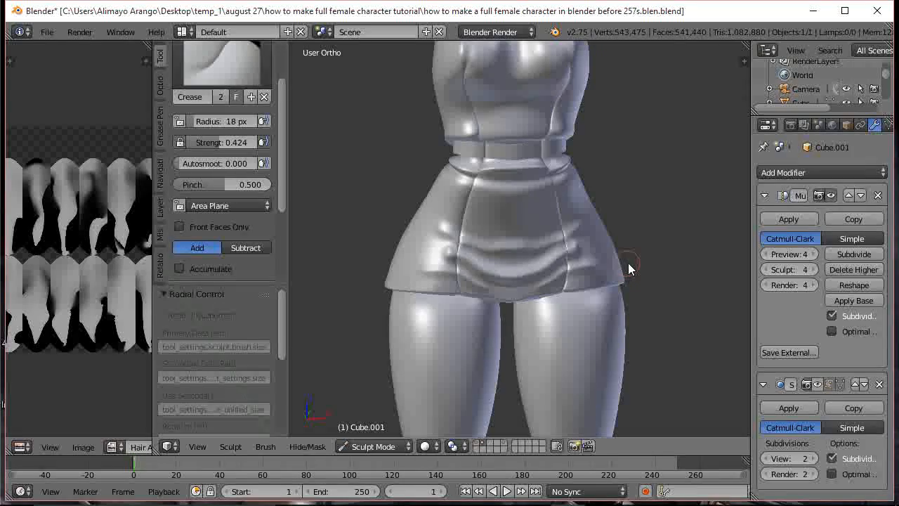
Sculpt raised cloth wrinkles on the front of the upper sleeves, next to the cuffs.
{"action": "scroll", "coordinate": [631, 266], "scroll_direction": "down", "scroll_amount": 1}
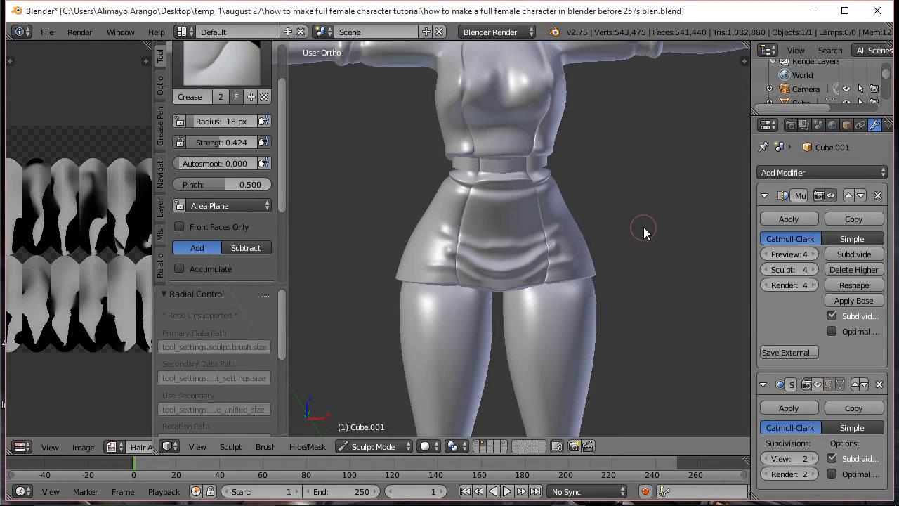
{"action": "scroll", "coordinate": [645, 232], "scroll_direction": "down", "scroll_amount": 1}
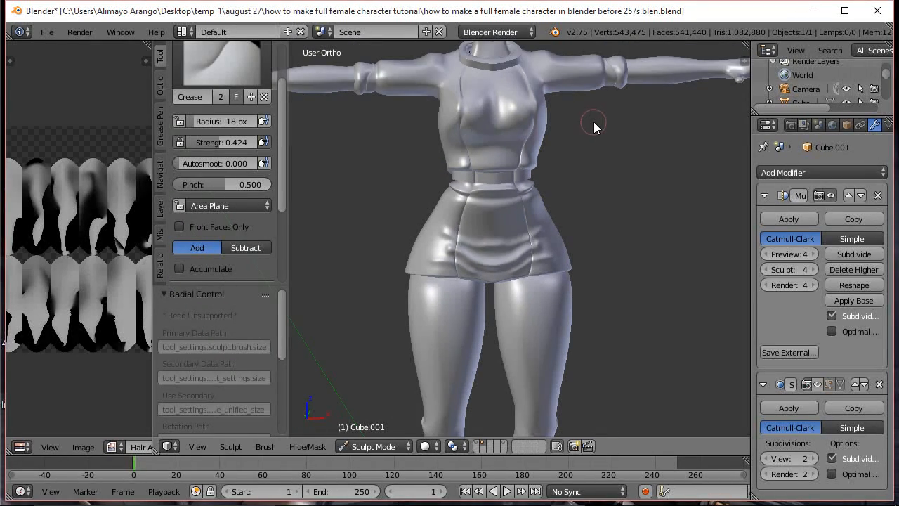
{"action": "scroll", "coordinate": [617, 217], "scroll_direction": "down", "scroll_amount": 1}
{"action": "scroll", "coordinate": [617, 216], "scroll_direction": "up", "scroll_amount": 3}
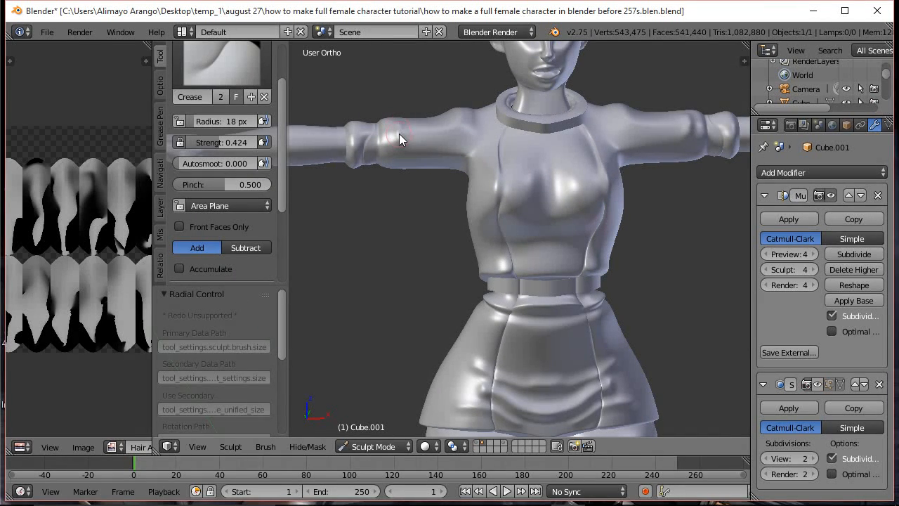
{"action": "mouse_move", "coordinate": [401, 135]}
{"action": "left_mouse_down"}
{"action": "mouse_move", "coordinate": [396, 154]}
{"action": "mouse_move", "coordinate": [387, 124]}
{"action": "mouse_move", "coordinate": [394, 158]}
{"action": "mouse_move", "coordinate": [385, 118]}
{"action": "mouse_move", "coordinate": [383, 142]}
{"action": "mouse_move", "coordinate": [416, 153]}
{"action": "mouse_move", "coordinate": [409, 127]}
{"action": "mouse_move", "coordinate": [415, 162]}
{"action": "left_mouse_up"}
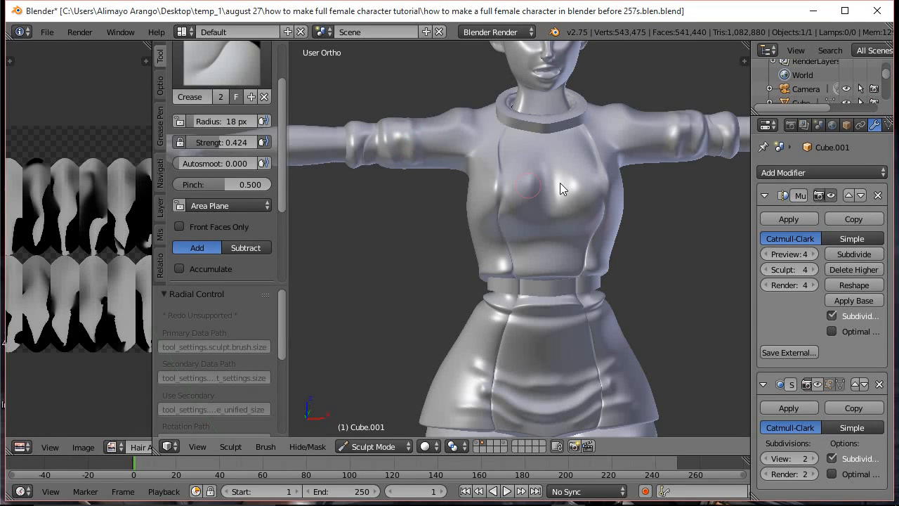
Continue the sleeve wrinkles around the side and back of the upper arms and save the blend file as version 258s.
{"action": "middle_click_drag", "start_coordinate": [665, 227], "coordinate": [445, 205]}
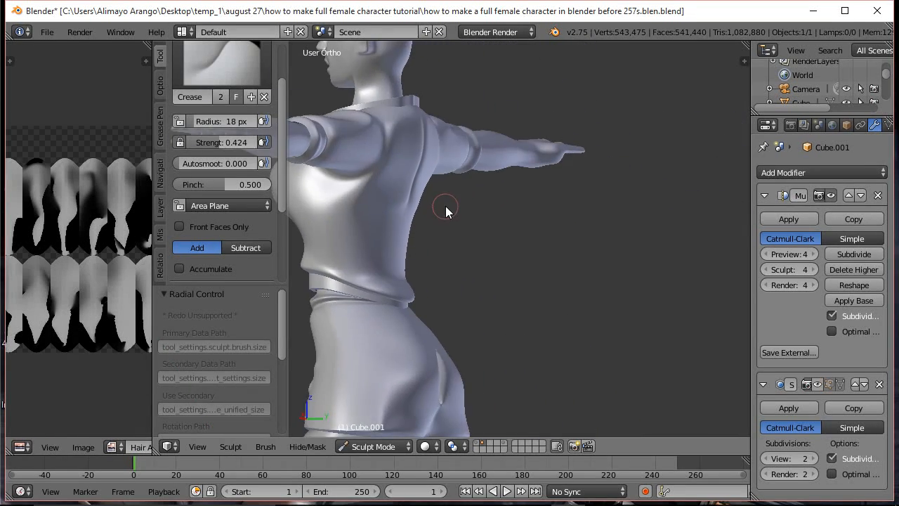
{"action": "left_click_drag", "start_coordinate": [339, 124], "coordinate": [343, 167]}
{"action": "middle_click_drag", "start_coordinate": [379, 163], "coordinate": [481, 205]}
{"action": "middle_click_drag", "start_coordinate": [458, 176], "coordinate": [416, 202]}
{"action": "mouse_move", "coordinate": [409, 139]}
{"action": "left_mouse_down"}
{"action": "mouse_move", "coordinate": [410, 166]}
{"action": "mouse_move", "coordinate": [400, 130]}
{"action": "mouse_move", "coordinate": [409, 165]}
{"action": "mouse_move", "coordinate": [399, 160]}
{"action": "mouse_move", "coordinate": [400, 146]}
{"action": "mouse_move", "coordinate": [390, 179]}
{"action": "left_mouse_up"}
{"action": "mouse_move", "coordinate": [377, 213]}
{"action": "middle_mouse_down"}
{"action": "mouse_move", "coordinate": [581, 205]}
{"action": "mouse_move", "coordinate": [474, 227]}
{"action": "middle_mouse_up"}
{"action": "mouse_move", "coordinate": [394, 229]}
{"action": "middle_mouse_down"}
{"action": "mouse_move", "coordinate": [432, 226]}
{"action": "mouse_move", "coordinate": [522, 195]}
{"action": "middle_mouse_up"}
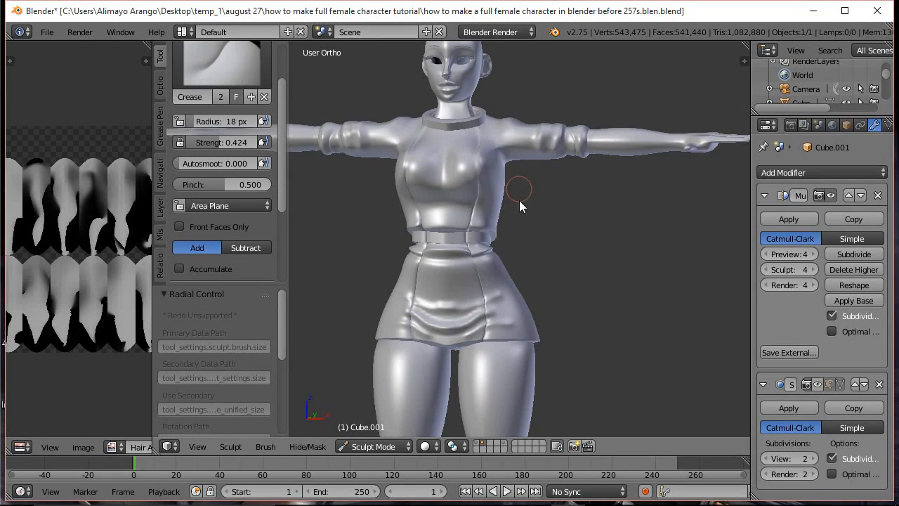
{"action": "key", "text": "ctrl+alt+s"}
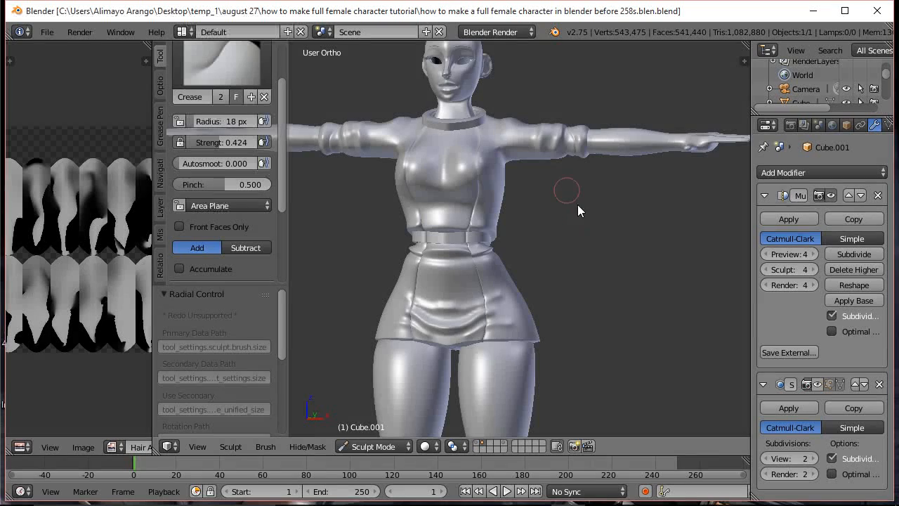
Enlarge the Crease brush to a 26 px radius and sculpt diagonal trouser folds on the upper thighs below the skirt.
{"action": "scroll", "coordinate": [577, 204], "scroll_direction": "up", "scroll_amount": 1}
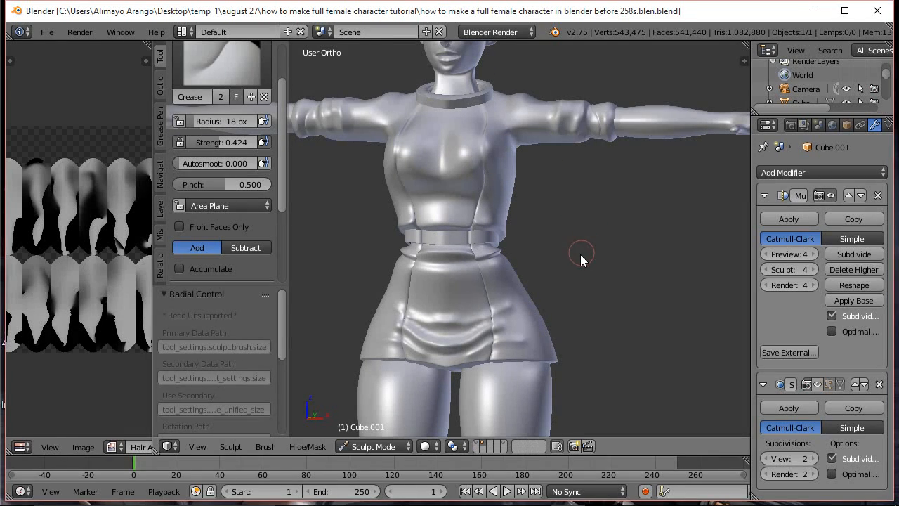
{"action": "middle_click_drag", "start_coordinate": [565, 295], "coordinate": [556, 221], "text": "shift"}
{"action": "key", "text": "f"}
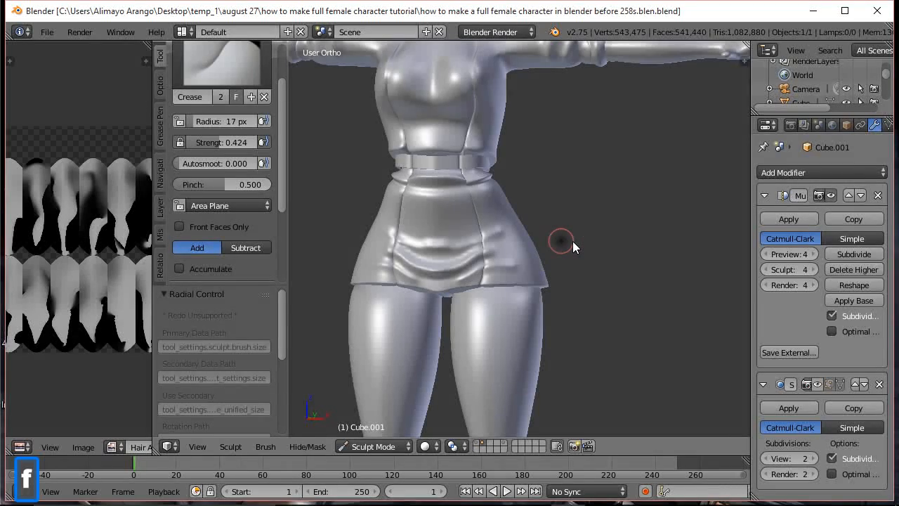
{"action": "left_click", "coordinate": [577, 249]}
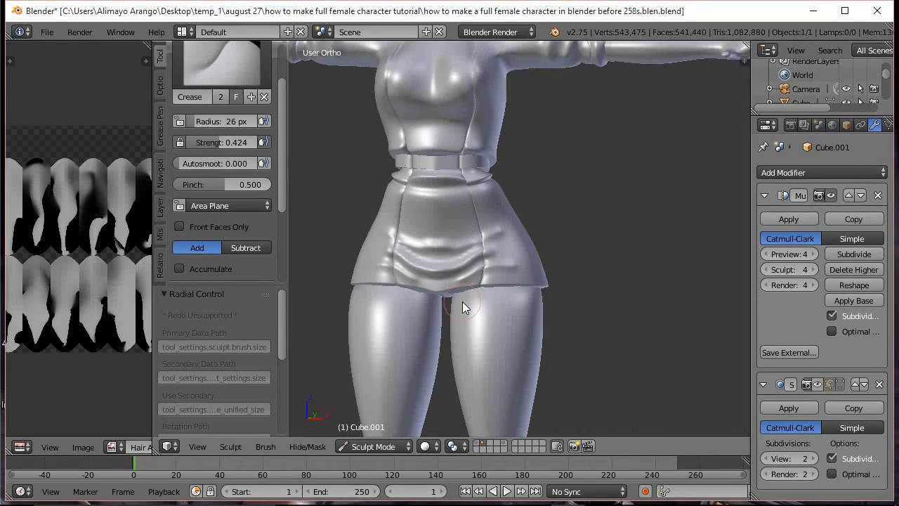
{"action": "mouse_move", "coordinate": [463, 302]}
{"action": "left_mouse_down"}
{"action": "mouse_move", "coordinate": [504, 350]}
{"action": "mouse_move", "coordinate": [459, 297]}
{"action": "mouse_move", "coordinate": [477, 326]}
{"action": "mouse_move", "coordinate": [526, 355]}
{"action": "mouse_move", "coordinate": [509, 320]}
{"action": "mouse_move", "coordinate": [526, 320]}
{"action": "mouse_move", "coordinate": [476, 294]}
{"action": "mouse_move", "coordinate": [512, 321]}
{"action": "mouse_move", "coordinate": [470, 293]}
{"action": "mouse_move", "coordinate": [475, 301]}
{"action": "left_mouse_up"}
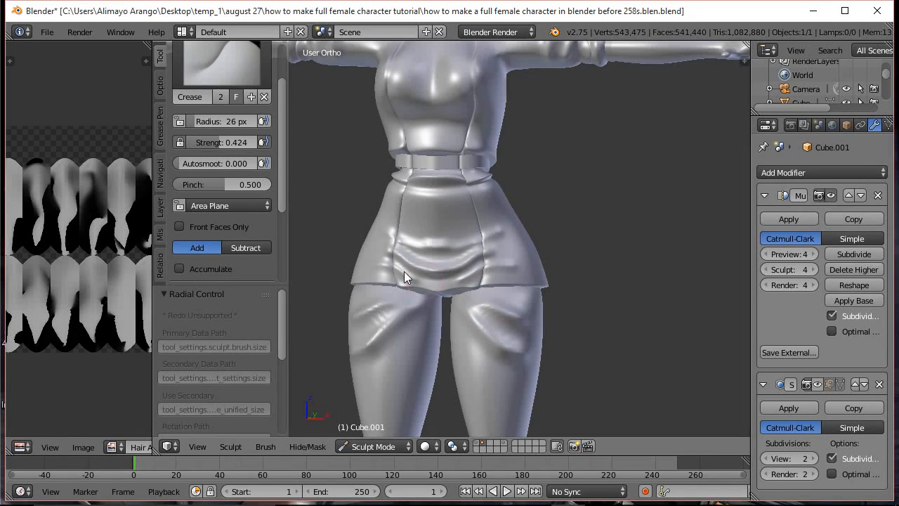
Raise the brush strength to 0.554 and add stronger diagonal folds down the inner and front thighs.
{"action": "left_click_drag", "start_coordinate": [219, 145], "coordinate": [228, 141]}
{"action": "mouse_move", "coordinate": [469, 344]}
{"action": "left_mouse_down"}
{"action": "mouse_move", "coordinate": [491, 377]}
{"action": "mouse_move", "coordinate": [528, 396]}
{"action": "mouse_move", "coordinate": [481, 356]}
{"action": "mouse_move", "coordinate": [457, 318]}
{"action": "left_mouse_up"}
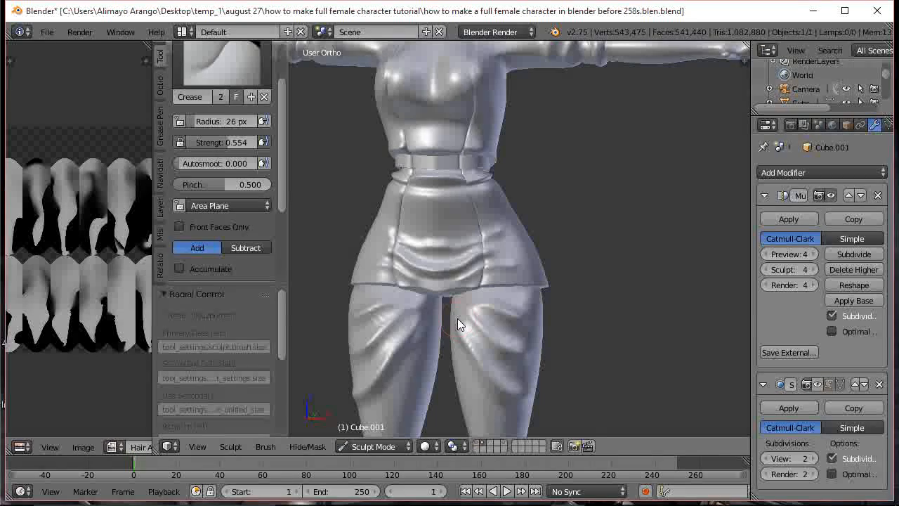
{"action": "mouse_move", "coordinate": [442, 331]}
{"action": "middle_mouse_down"}
{"action": "mouse_move", "coordinate": [475, 332]}
{"action": "mouse_move", "coordinate": [461, 326]}
{"action": "middle_mouse_up"}
{"action": "mouse_move", "coordinate": [460, 325]}
{"action": "left_mouse_down"}
{"action": "mouse_move", "coordinate": [445, 316]}
{"action": "mouse_move", "coordinate": [458, 300]}
{"action": "mouse_move", "coordinate": [465, 310]}
{"action": "left_mouse_up"}
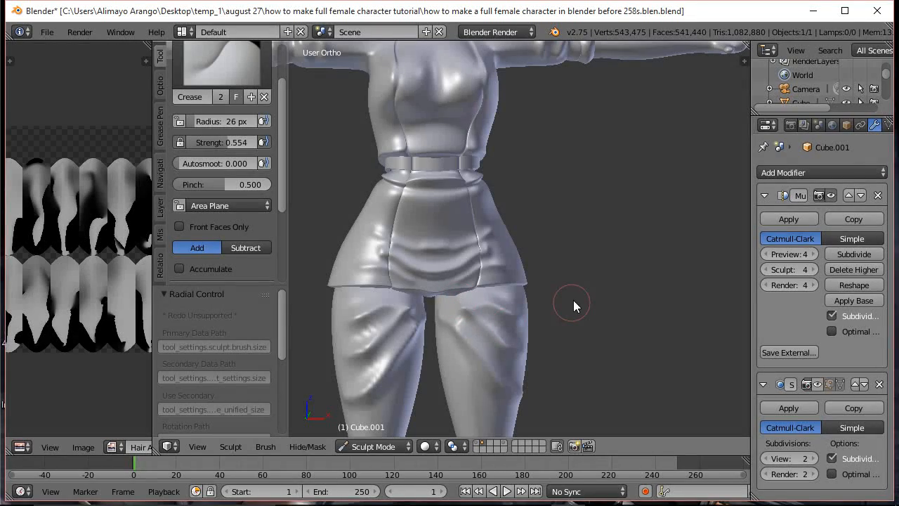
Reduce the brush radius to 9 px and sculpt fine curved folds on the skirt's front panel just below the belt.
{"action": "scroll", "coordinate": [573, 304], "scroll_direction": "down", "scroll_amount": 5}
{"action": "scroll", "coordinate": [589, 264], "scroll_direction": "up", "scroll_amount": 5}
{"action": "scroll", "coordinate": [585, 259], "scroll_direction": "up", "scroll_amount": 2}
{"action": "key", "text": "f"}
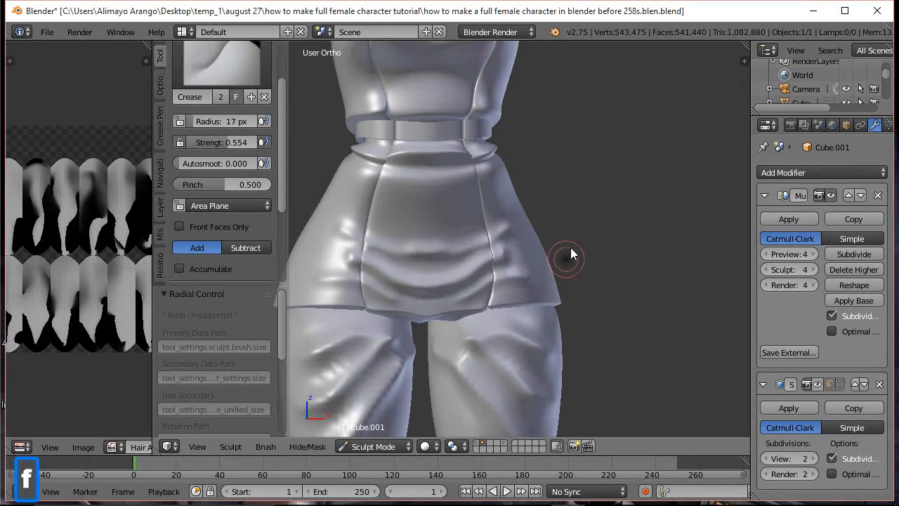
{"action": "left_click", "coordinate": [569, 253]}
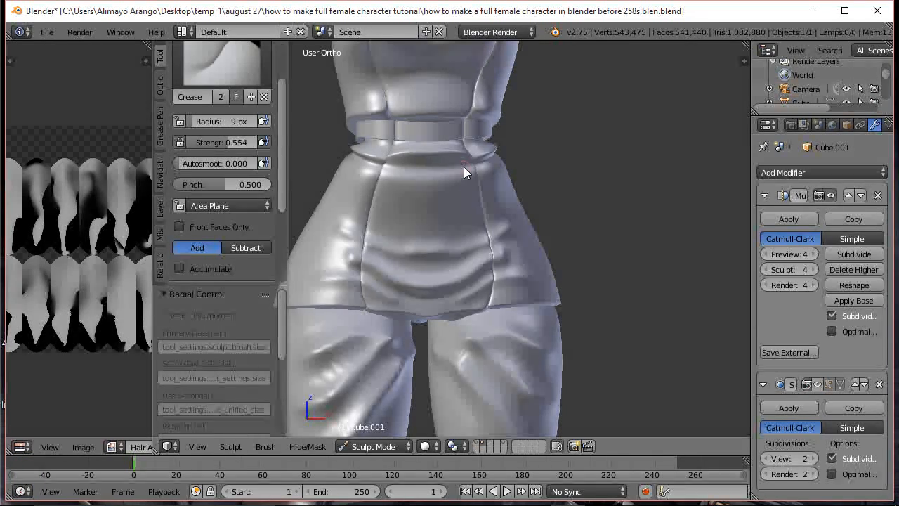
{"action": "mouse_move", "coordinate": [473, 169]}
{"action": "left_mouse_down"}
{"action": "mouse_move", "coordinate": [409, 189]}
{"action": "mouse_move", "coordinate": [430, 199]}
{"action": "left_mouse_up"}
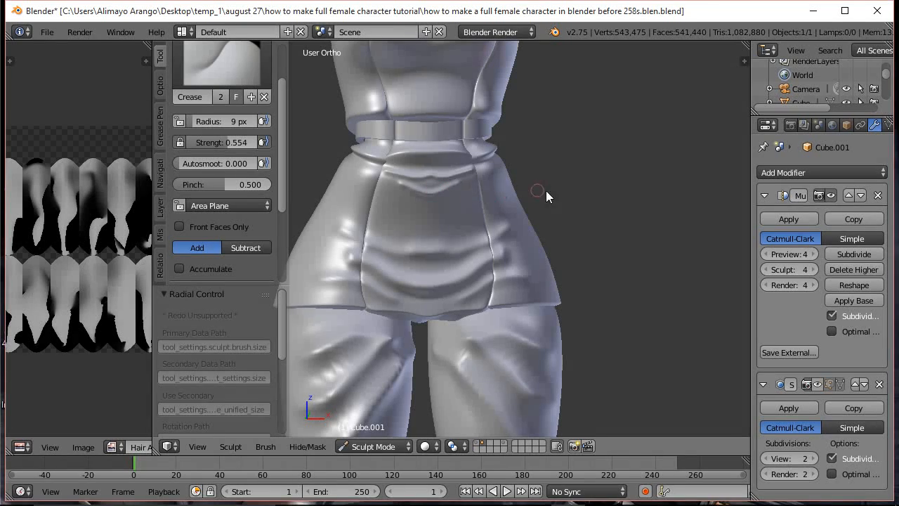
{"action": "scroll", "coordinate": [555, 276], "scroll_direction": "down", "scroll_amount": 3}
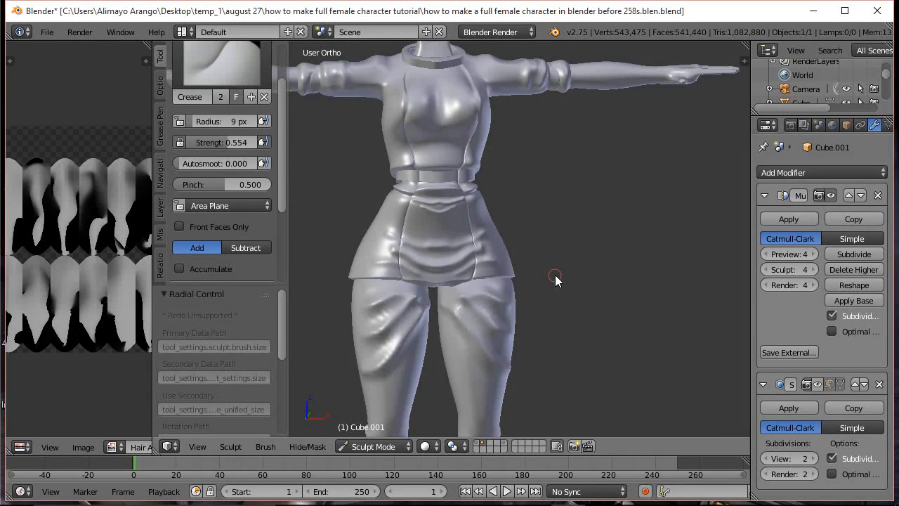
{"action": "scroll", "coordinate": [479, 294], "scroll_direction": "down", "scroll_amount": 1}
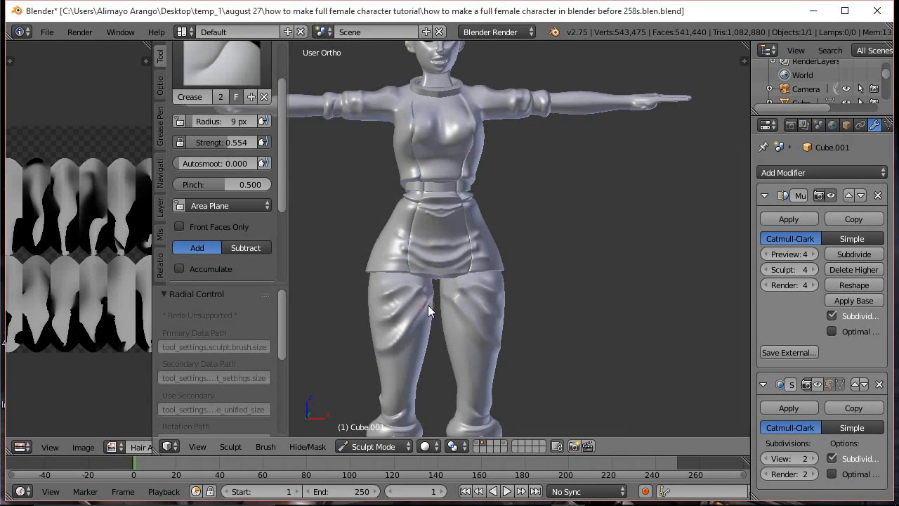
{"action": "left_click", "coordinate": [160, 79]}
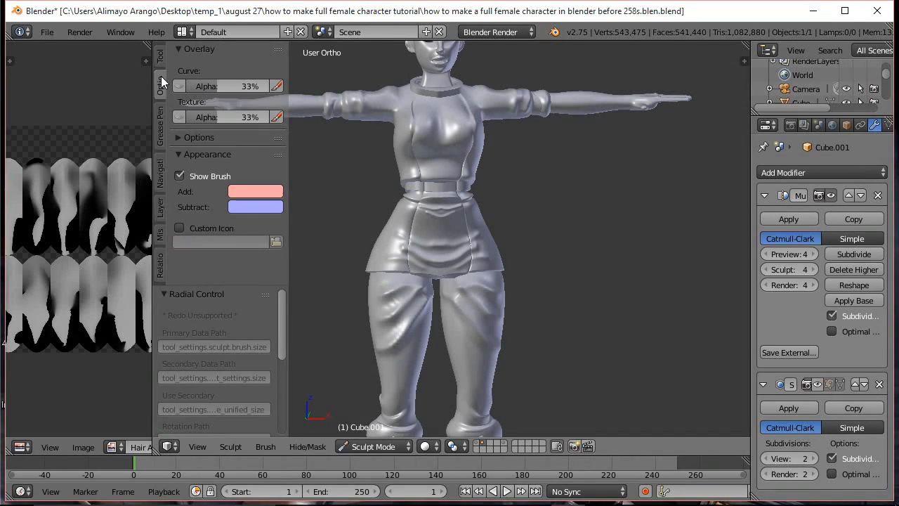
{"action": "left_click", "coordinate": [160, 60]}
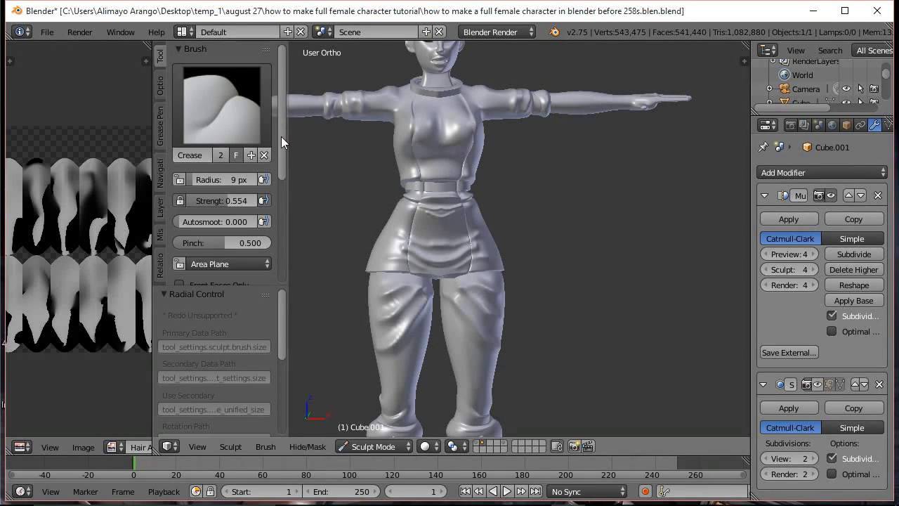
Turn off mirror symmetry and sculpt uneven folds on the bodice front above the belt and on the front of the skirt.
{"action": "left_click_drag", "start_coordinate": [285, 136], "coordinate": [273, 159]}
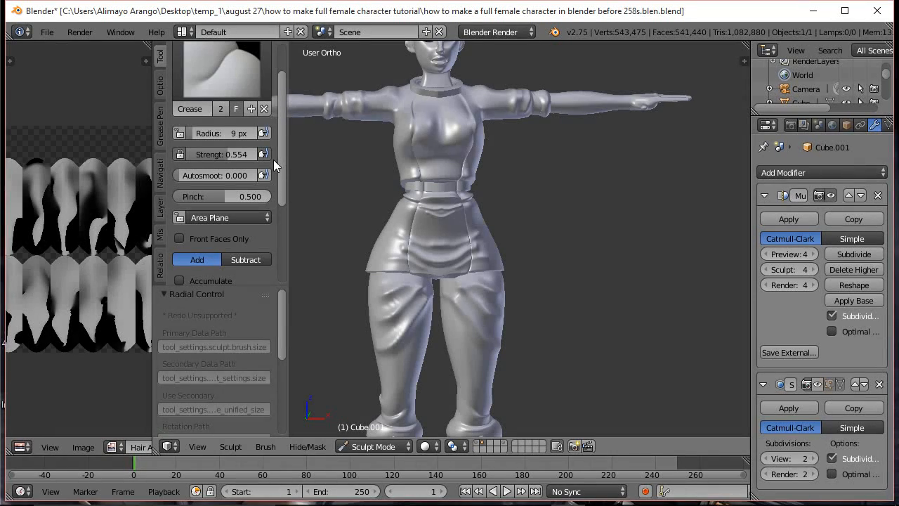
{"action": "scroll", "coordinate": [273, 162], "scroll_direction": "down", "scroll_amount": 1}
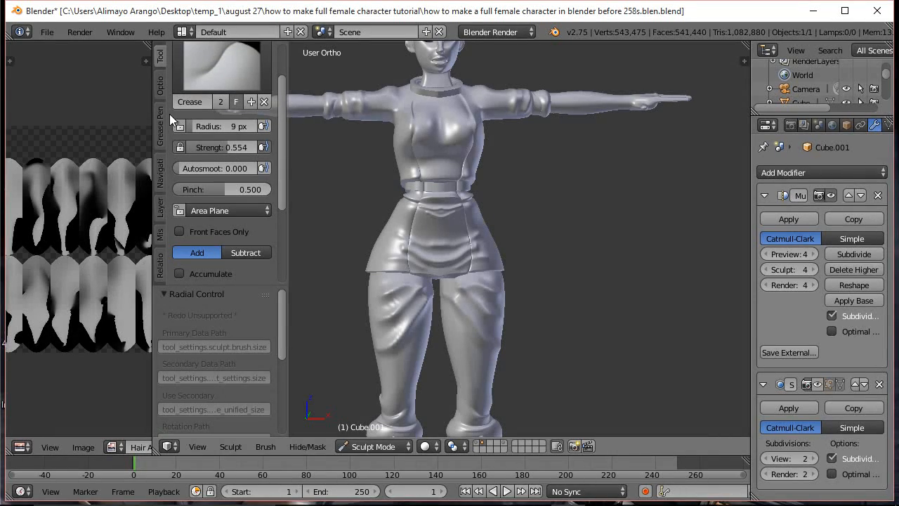
{"action": "left_click_drag", "start_coordinate": [285, 158], "coordinate": [283, 214]}
{"action": "left_click", "coordinate": [204, 250]}
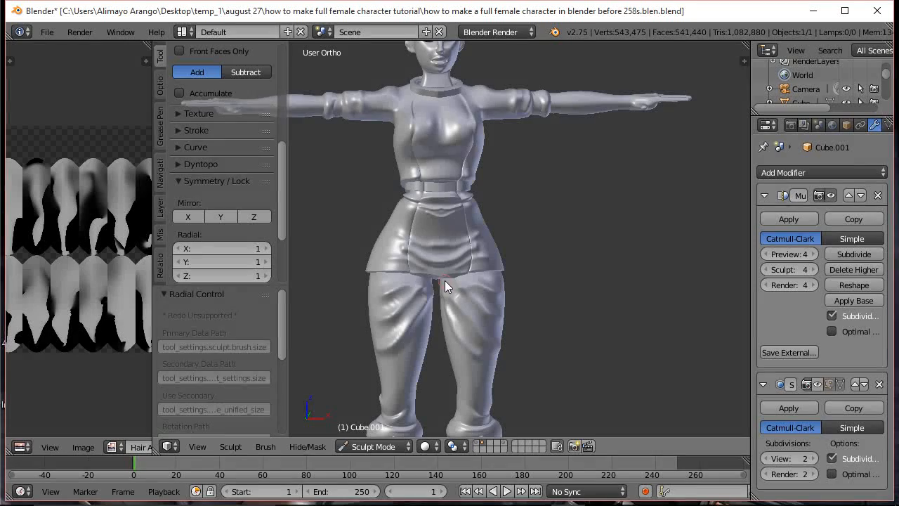
{"action": "middle_click_drag", "start_coordinate": [537, 297], "coordinate": [514, 294]}
{"action": "scroll", "coordinate": [449, 214], "scroll_direction": "up", "scroll_amount": 2}
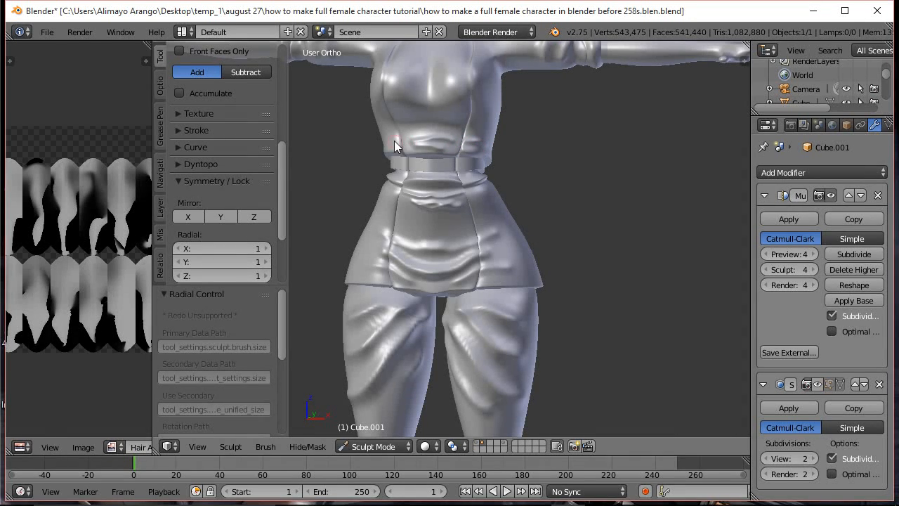
{"action": "scroll", "coordinate": [550, 173], "scroll_direction": "down", "scroll_amount": 2}
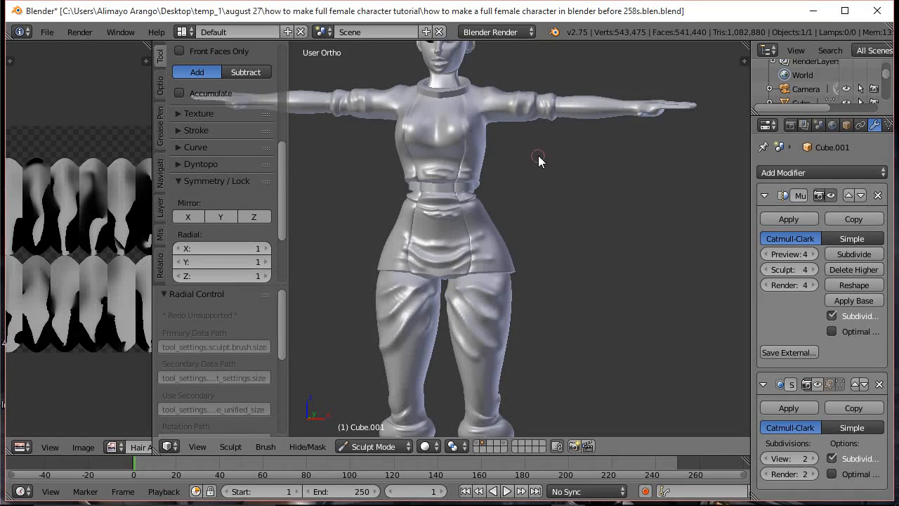
Sculpt creases around one armpit and folds across the lower back above the belt, and save the blend file as version 259s.
{"action": "middle_click_drag", "start_coordinate": [538, 161], "coordinate": [557, 176]}
{"action": "middle_click_drag", "start_coordinate": [543, 169], "coordinate": [578, 276], "text": "shift"}
{"action": "scroll", "coordinate": [554, 151], "scroll_direction": "up", "scroll_amount": 2}
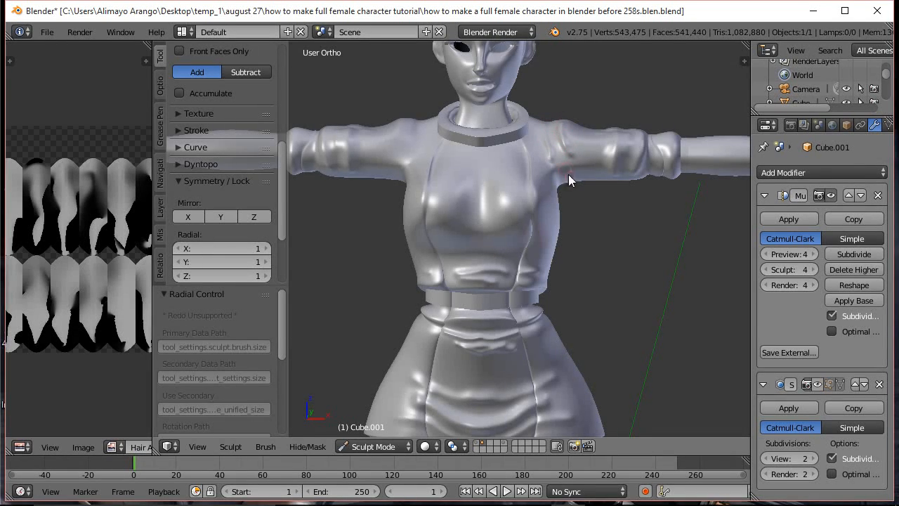
{"action": "mouse_move", "coordinate": [617, 203]}
{"action": "middle_mouse_down"}
{"action": "mouse_move", "coordinate": [520, 165]}
{"action": "mouse_move", "coordinate": [665, 206]}
{"action": "mouse_move", "coordinate": [591, 205]}
{"action": "mouse_move", "coordinate": [608, 199]}
{"action": "middle_mouse_up"}
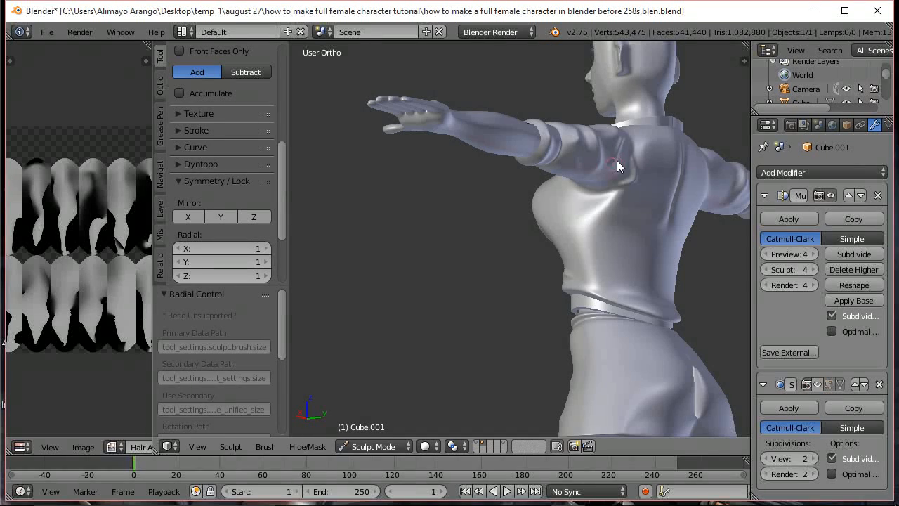
{"action": "mouse_move", "coordinate": [650, 147]}
{"action": "middle_mouse_down"}
{"action": "mouse_move", "coordinate": [636, 175]}
{"action": "mouse_move", "coordinate": [650, 251]}
{"action": "middle_mouse_up"}
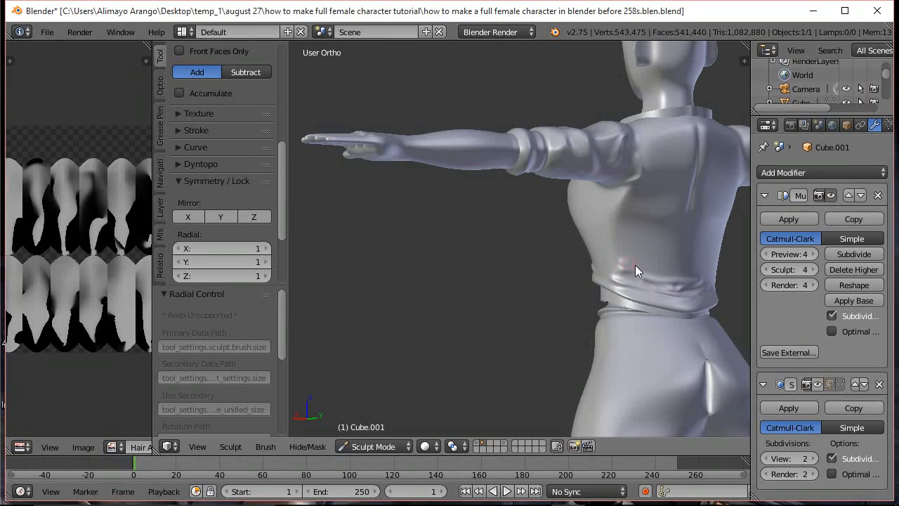
{"action": "mouse_move", "coordinate": [670, 264]}
{"action": "middle_mouse_down"}
{"action": "mouse_move", "coordinate": [606, 298]}
{"action": "mouse_move", "coordinate": [654, 302]}
{"action": "middle_mouse_up"}
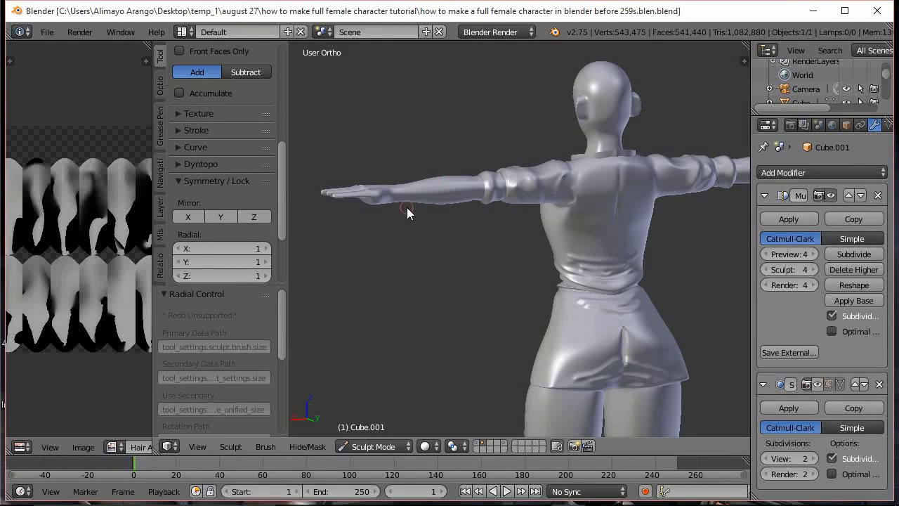
Sculpt creases around the front of the trouser gathers just below the knees.
{"action": "middle_click_drag", "start_coordinate": [407, 207], "coordinate": [639, 233]}
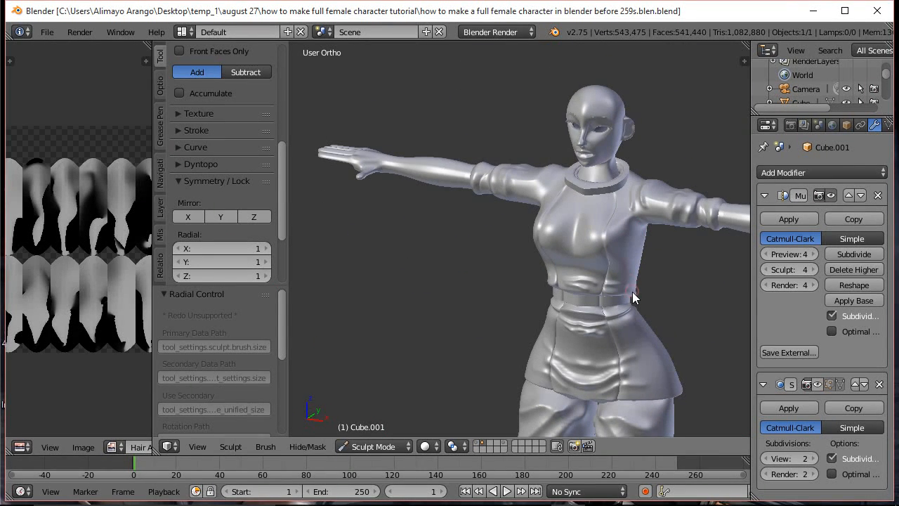
{"action": "middle_click_drag", "start_coordinate": [632, 292], "coordinate": [555, 203], "text": "shift"}
{"action": "scroll", "coordinate": [581, 214], "scroll_direction": "down", "scroll_amount": 2}
{"action": "middle_click_drag", "start_coordinate": [558, 294], "coordinate": [540, 209]}
{"action": "scroll", "coordinate": [540, 209], "scroll_direction": "up", "scroll_amount": 3}
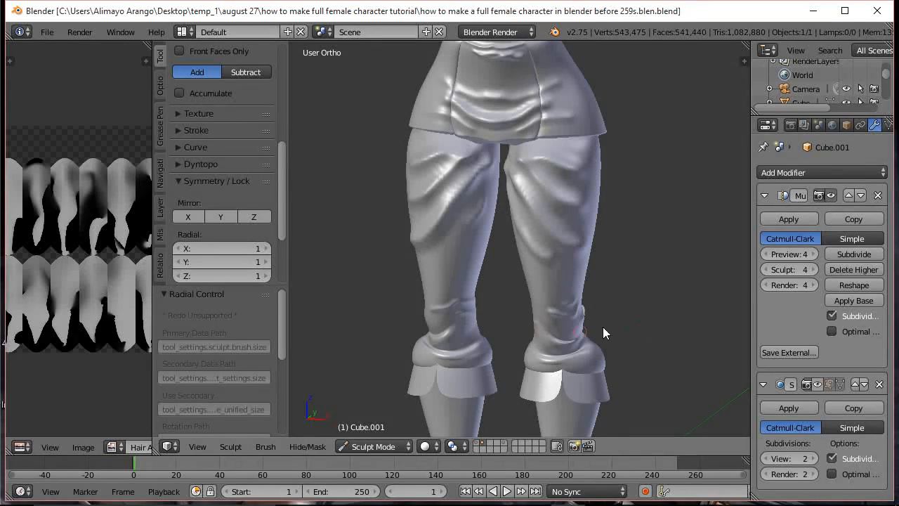
{"action": "scroll", "coordinate": [603, 326], "scroll_direction": "down", "scroll_amount": 5}
Sculpt creases around the boot ankles and along the side and back of the trouser gathers.
{"action": "scroll", "coordinate": [590, 248], "scroll_direction": "up", "scroll_amount": 2}
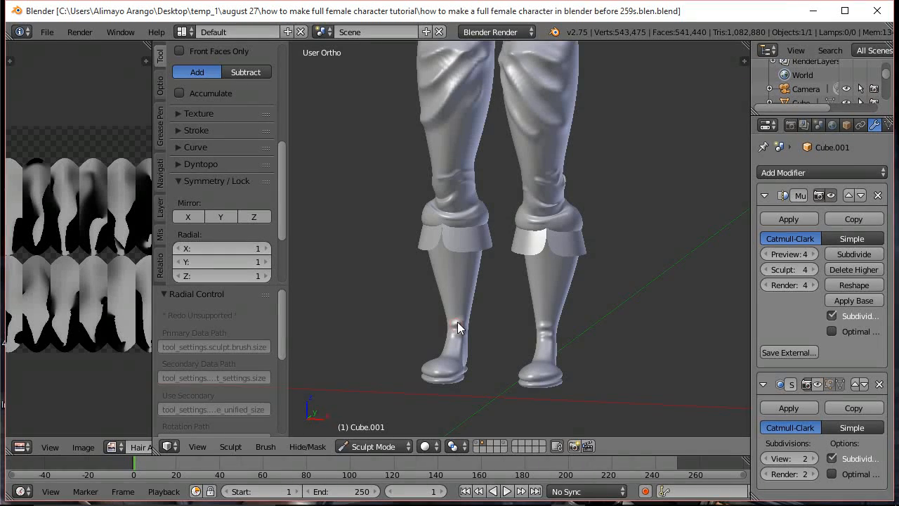
{"action": "middle_click_drag", "start_coordinate": [512, 320], "coordinate": [452, 349]}
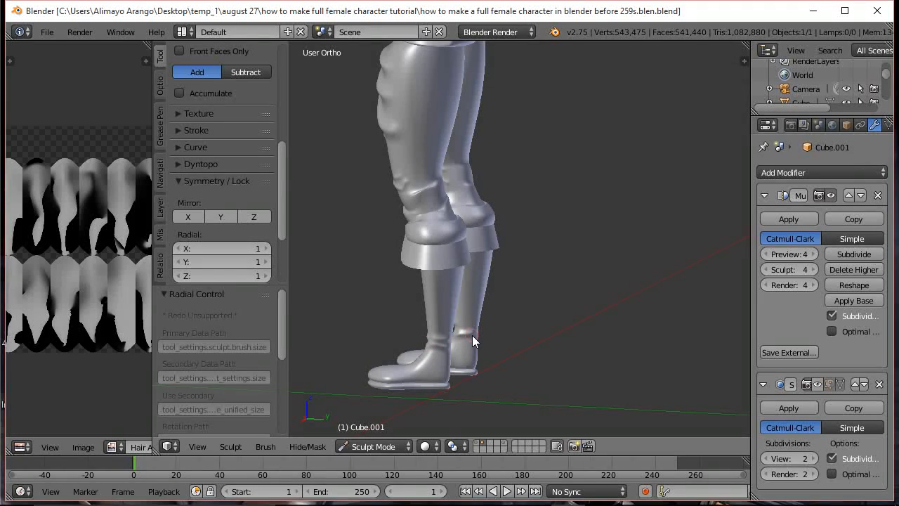
{"action": "middle_click_drag", "start_coordinate": [534, 303], "coordinate": [412, 268]}
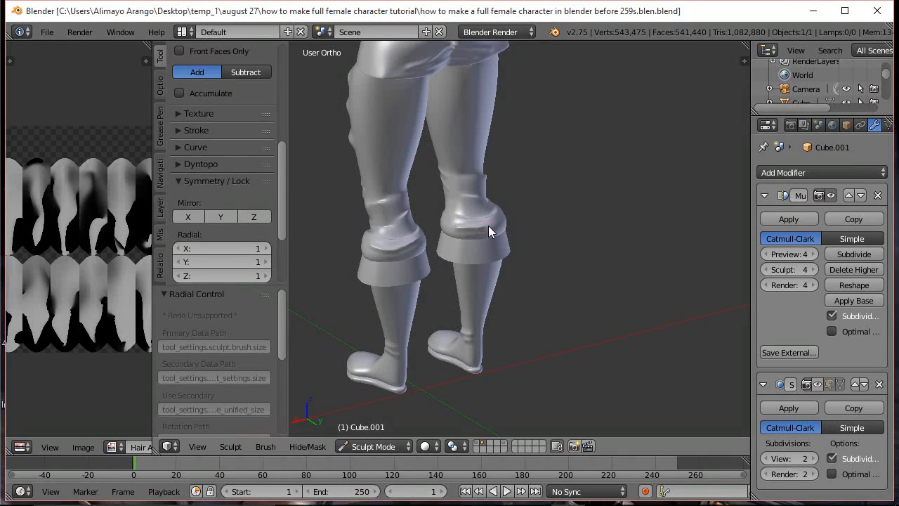
{"action": "middle_click_drag", "start_coordinate": [513, 243], "coordinate": [470, 247]}
{"action": "middle_click_drag", "start_coordinate": [400, 253], "coordinate": [638, 239]}
{"action": "middle_click_drag", "start_coordinate": [589, 200], "coordinate": [597, 281], "text": "shift"}
{"action": "middle_click_drag", "start_coordinate": [581, 218], "coordinate": [580, 262], "text": "shift"}
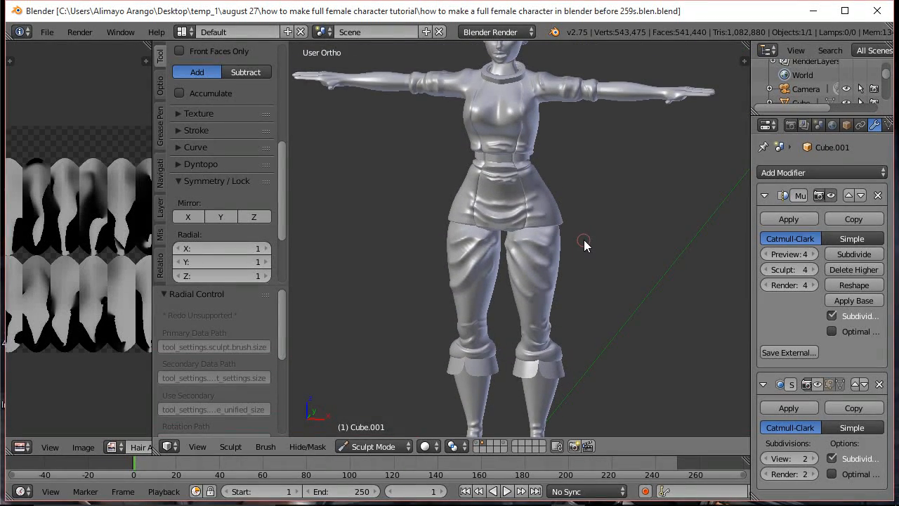
Sculpt folds under the bust and around the side of the bodice, and save the blend file as version 260s.
{"action": "scroll", "coordinate": [583, 238], "scroll_direction": "up", "scroll_amount": 3}
{"action": "middle_click_drag", "start_coordinate": [606, 103], "coordinate": [568, 295], "text": "shift"}
{"action": "scroll", "coordinate": [569, 292], "scroll_direction": "up", "scroll_amount": 2}
{"action": "left_click_drag", "start_coordinate": [475, 230], "coordinate": [547, 235]}
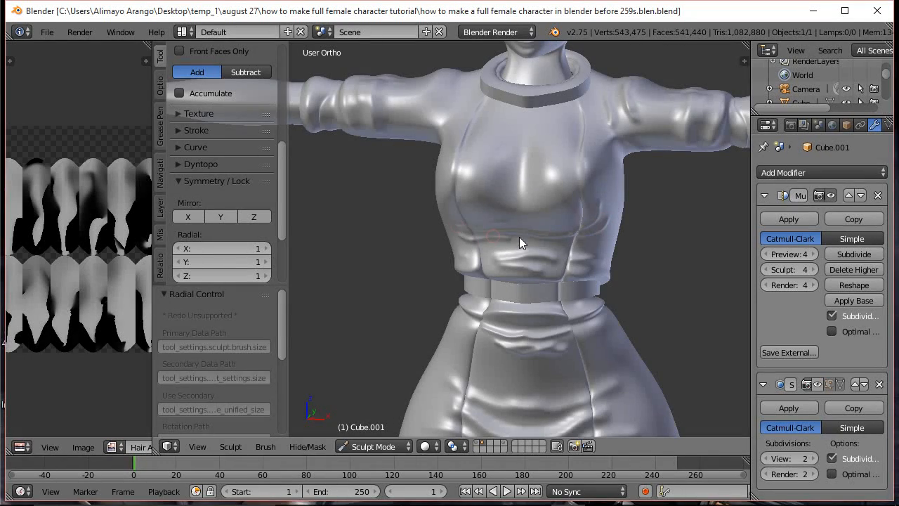
{"action": "middle_click_drag", "start_coordinate": [617, 234], "coordinate": [597, 241]}
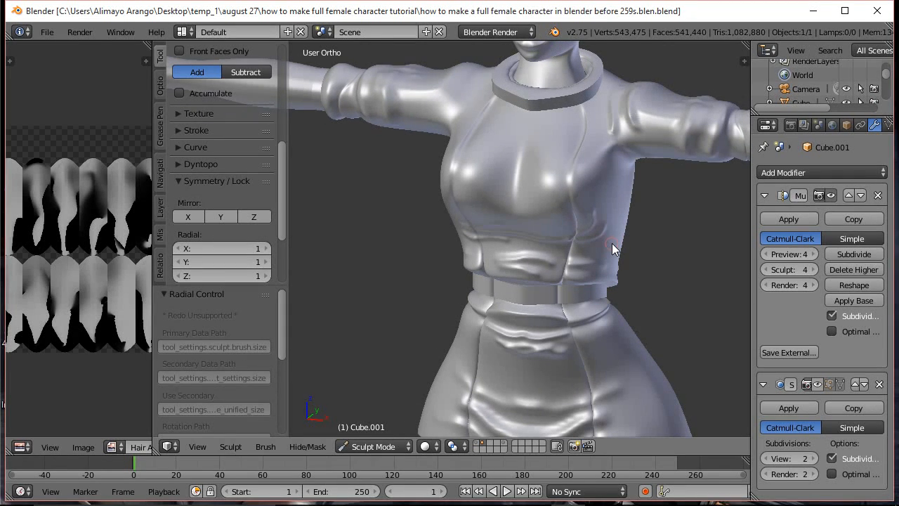
{"action": "middle_click_drag", "start_coordinate": [641, 232], "coordinate": [566, 206]}
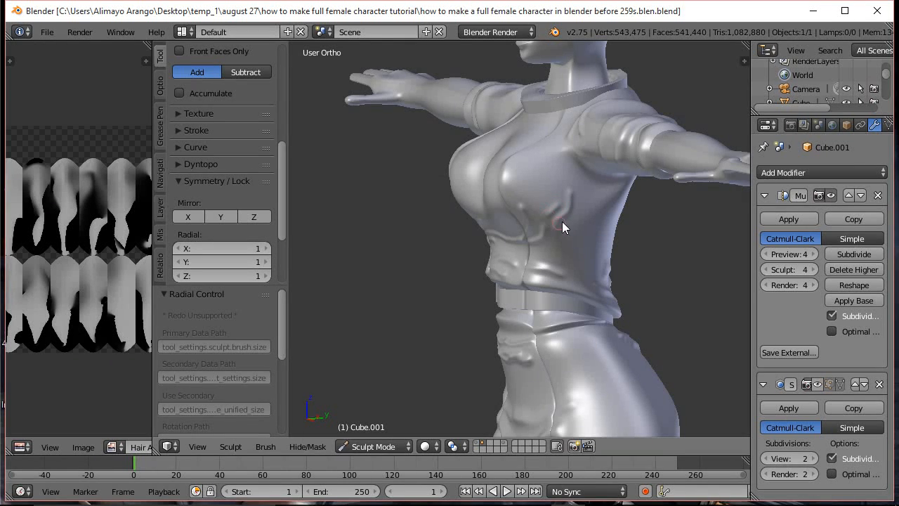
{"action": "middle_click_drag", "start_coordinate": [501, 249], "coordinate": [616, 255]}
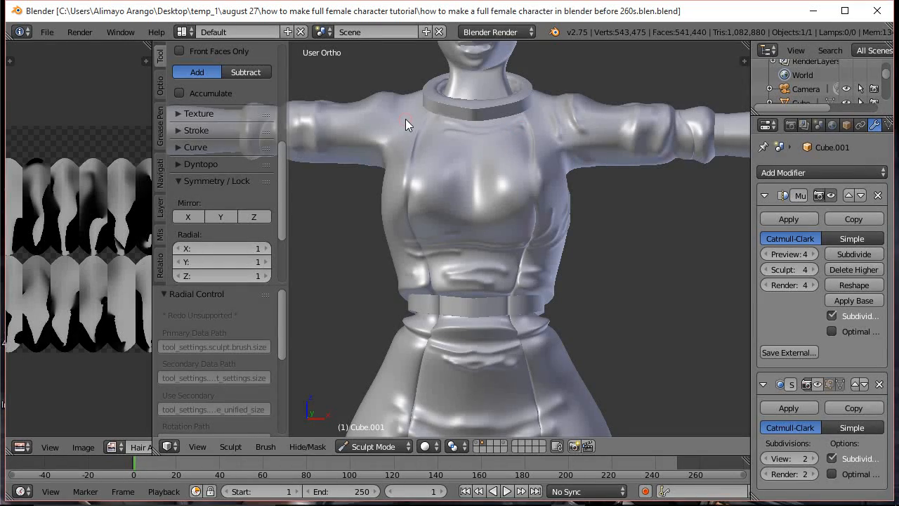
Sculpt creases around the shoulder and armpit on the opposite side, and save the blend file as version 261s.
{"action": "middle_click_drag", "start_coordinate": [405, 119], "coordinate": [437, 145]}
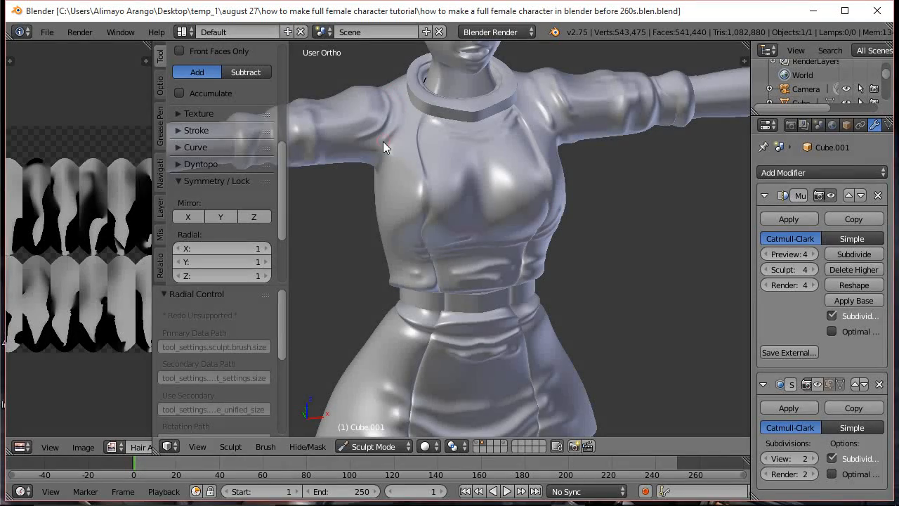
{"action": "middle_click_drag", "start_coordinate": [630, 197], "coordinate": [566, 264]}
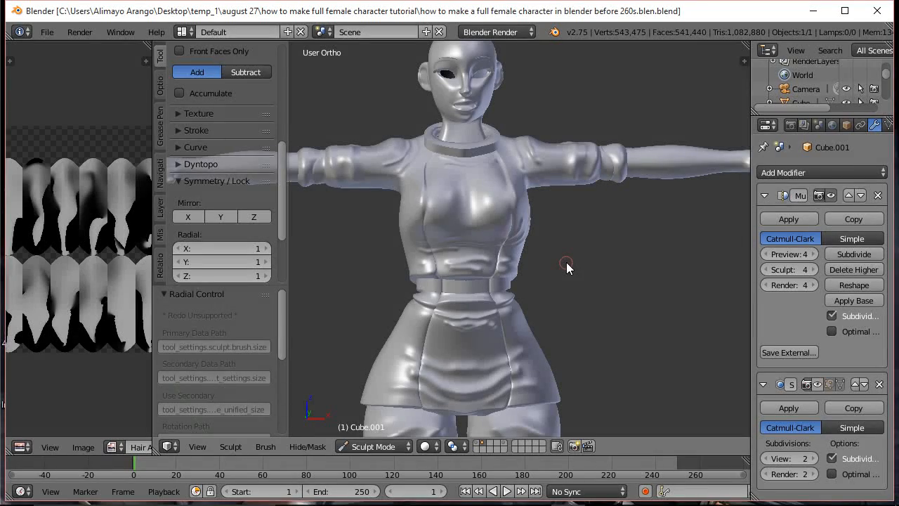
{"action": "scroll", "coordinate": [568, 266], "scroll_direction": "down", "scroll_amount": 1}
{"action": "scroll", "coordinate": [567, 267], "scroll_direction": "down", "scroll_amount": 2}
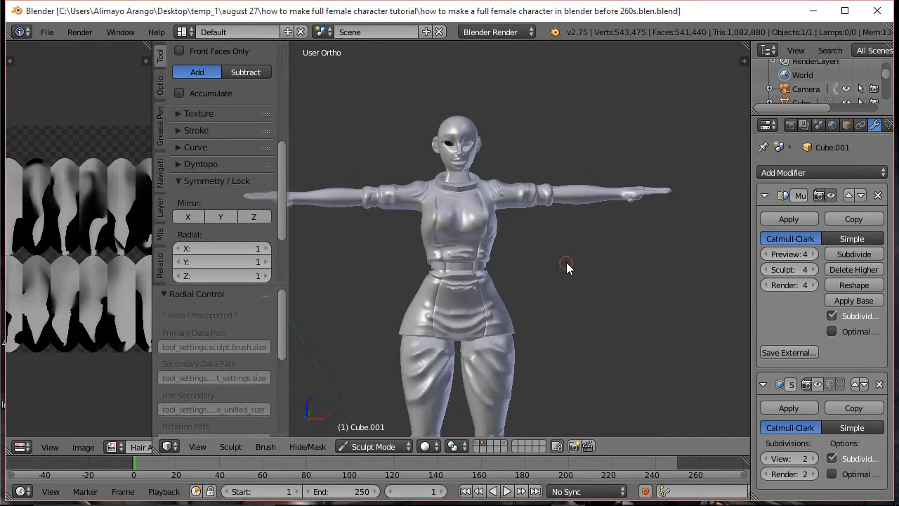
{"action": "middle_click_drag", "start_coordinate": [566, 267], "coordinate": [520, 249]}
{"action": "scroll", "coordinate": [529, 246], "scroll_direction": "down", "scroll_amount": 1}
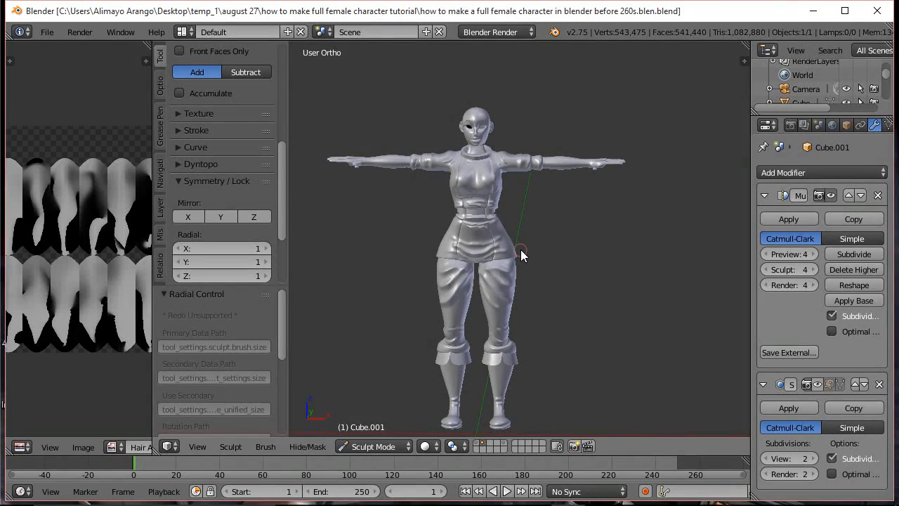
{"action": "scroll", "coordinate": [521, 249], "scroll_direction": "up", "scroll_amount": 3}
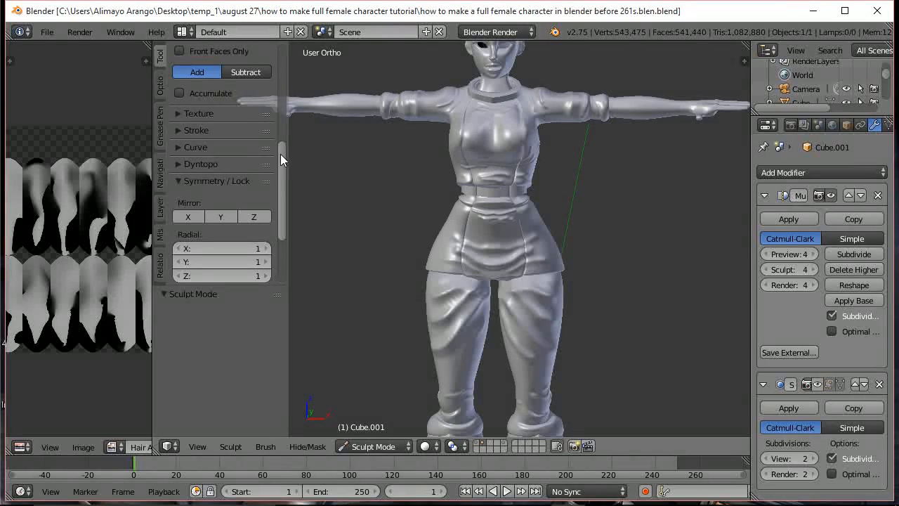
Switch to the Smooth brush with a 105 px radius and soften the diagonal trouser folds on both thighs.
{"action": "left_click_drag", "start_coordinate": [280, 154], "coordinate": [284, 47]}
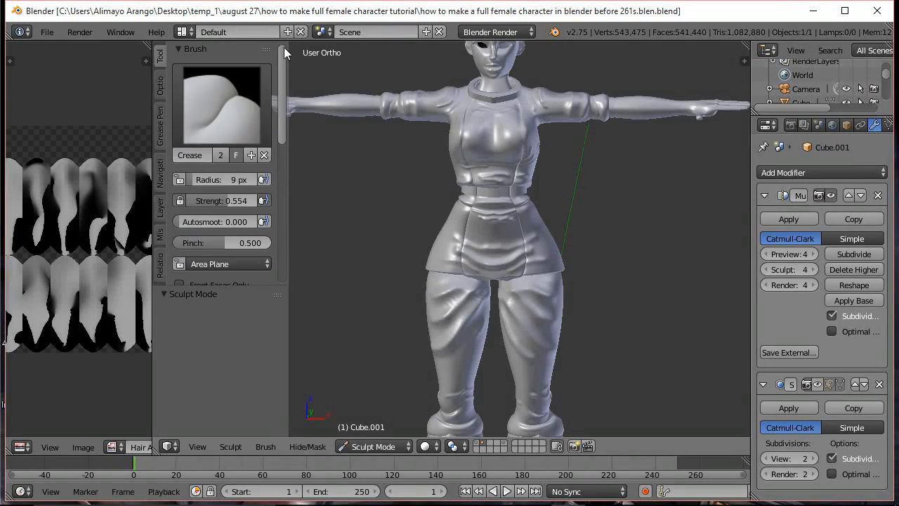
{"action": "left_click", "coordinate": [229, 104]}
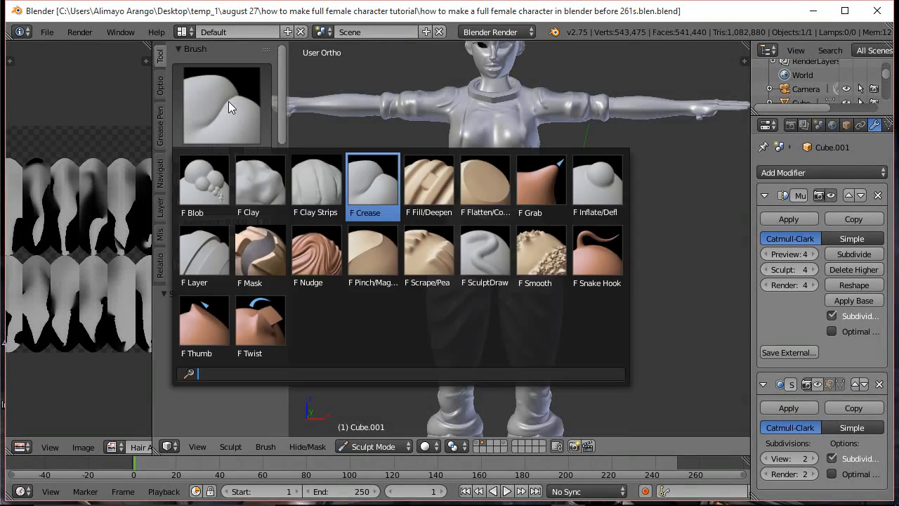
{"action": "left_click", "coordinate": [550, 253]}
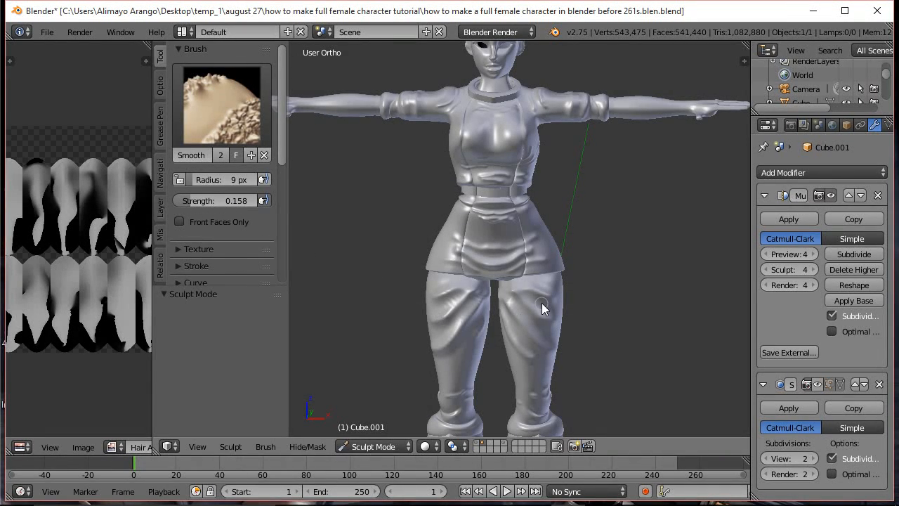
{"action": "key", "text": "f"}
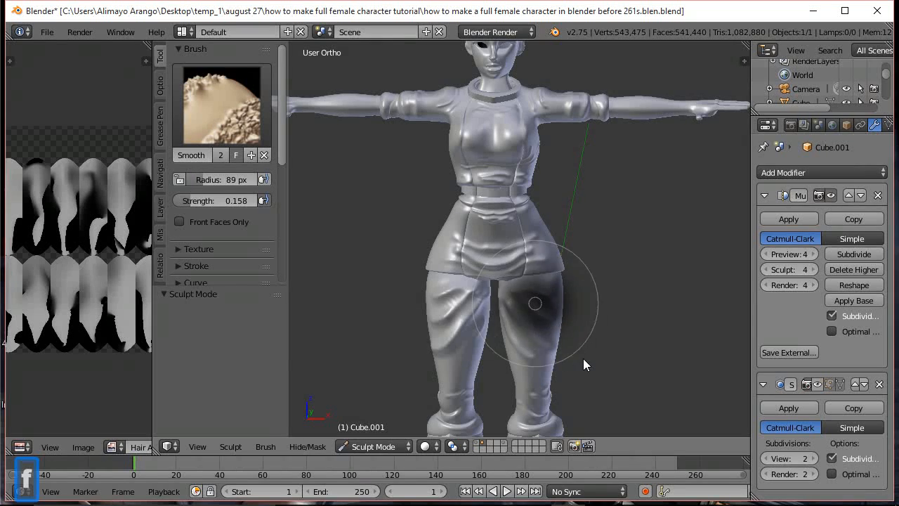
{"action": "left_click", "coordinate": [582, 358]}
{"action": "mouse_move", "coordinate": [538, 342]}
{"action": "left_mouse_down"}
{"action": "mouse_move", "coordinate": [528, 300]}
{"action": "mouse_move", "coordinate": [538, 322]}
{"action": "left_mouse_up"}
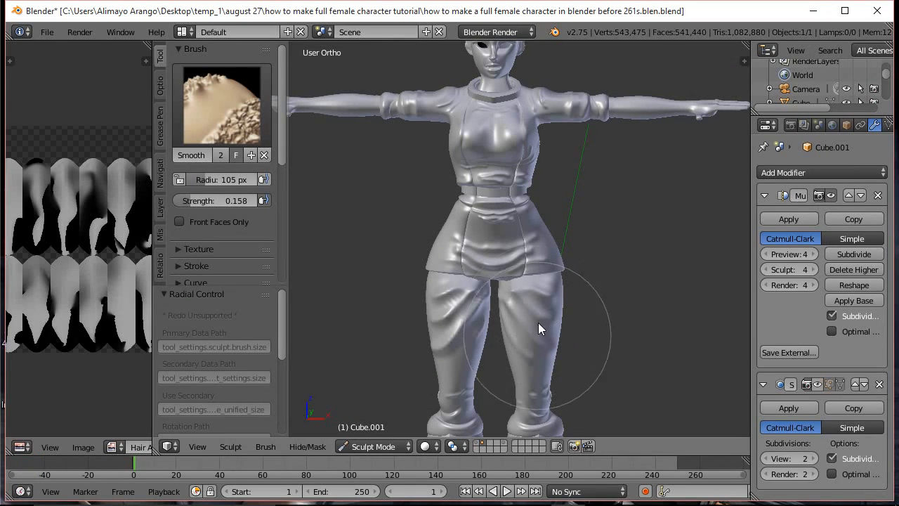
{"action": "mouse_move", "coordinate": [464, 309]}
{"action": "left_mouse_down"}
{"action": "mouse_move", "coordinate": [456, 330]}
{"action": "mouse_move", "coordinate": [455, 311]}
{"action": "mouse_move", "coordinate": [447, 321]}
{"action": "left_mouse_up"}
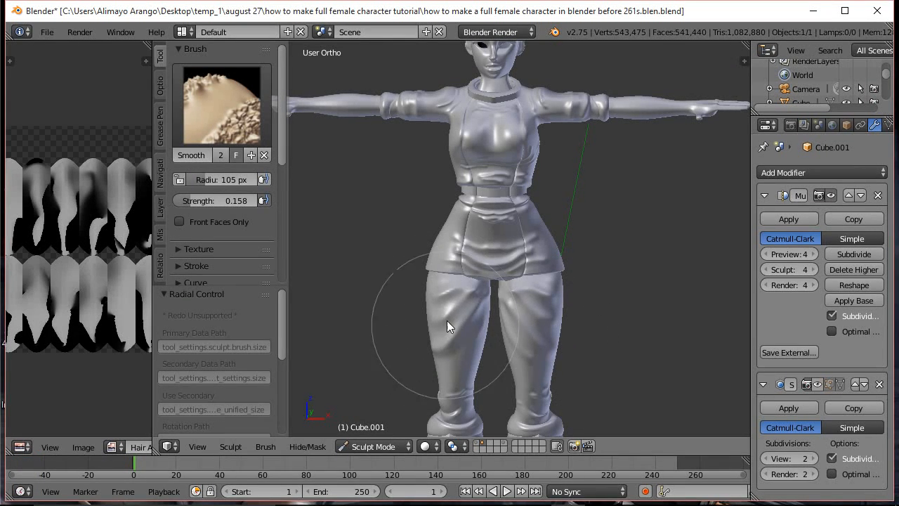
Smooth the folds on the skirt's front panel and on the bodice around the belt.
{"action": "mouse_move", "coordinate": [509, 256]}
{"action": "left_mouse_down"}
{"action": "mouse_move", "coordinate": [493, 261]}
{"action": "mouse_move", "coordinate": [500, 249]}
{"action": "mouse_move", "coordinate": [505, 255]}
{"action": "left_mouse_up"}
{"action": "scroll", "coordinate": [525, 175], "scroll_direction": "up", "scroll_amount": 5}
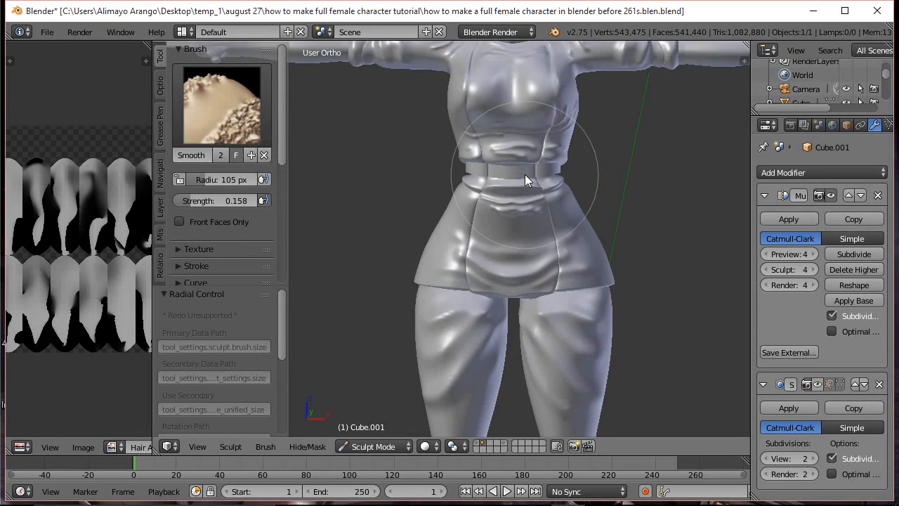
{"action": "mouse_move", "coordinate": [565, 100]}
{"action": "left_mouse_down"}
{"action": "mouse_move", "coordinate": [612, 84]}
{"action": "mouse_move", "coordinate": [522, 91]}
{"action": "left_mouse_up"}
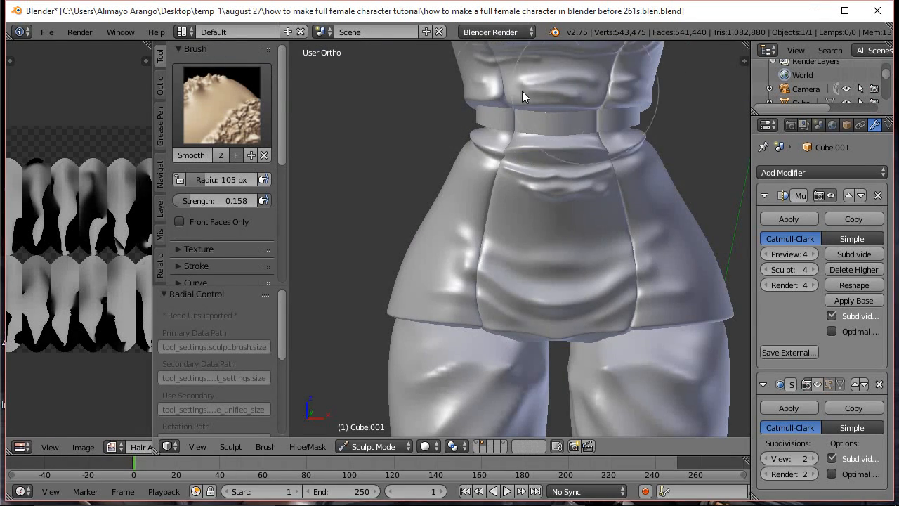
{"action": "mouse_move", "coordinate": [595, 185]}
{"action": "left_mouse_down"}
{"action": "mouse_move", "coordinate": [558, 182]}
{"action": "mouse_move", "coordinate": [598, 278]}
{"action": "mouse_move", "coordinate": [562, 300]}
{"action": "mouse_move", "coordinate": [463, 268]}
{"action": "mouse_move", "coordinate": [487, 268]}
{"action": "left_mouse_up"}
{"action": "scroll", "coordinate": [491, 272], "scroll_direction": "down", "scroll_amount": 5}
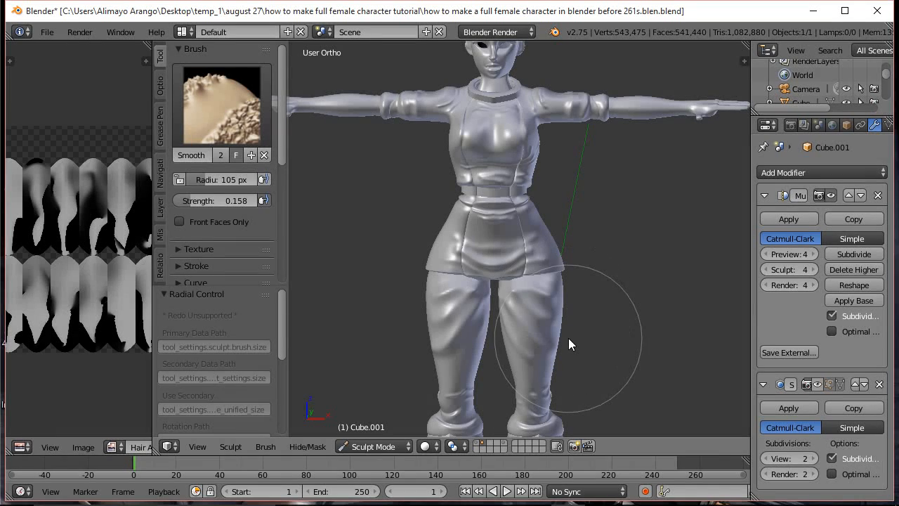
Smooth the folds around the back of the skirt and the lower back of the top.
{"action": "middle_click_drag", "start_coordinate": [571, 339], "coordinate": [589, 228], "text": "shift"}
{"action": "scroll", "coordinate": [592, 253], "scroll_direction": "up", "scroll_amount": 1}
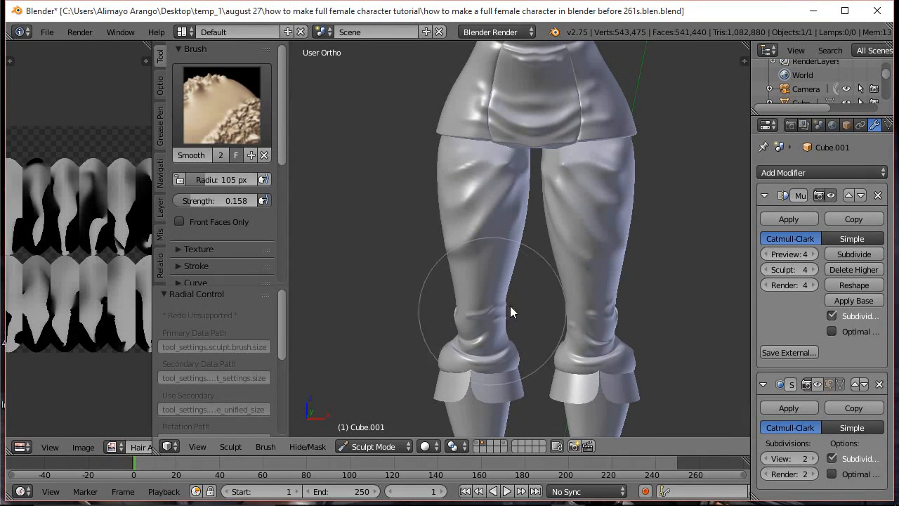
{"action": "mouse_move", "coordinate": [661, 290]}
{"action": "middle_mouse_down"}
{"action": "mouse_move", "coordinate": [583, 301]}
{"action": "mouse_move", "coordinate": [460, 274]}
{"action": "middle_mouse_up"}
{"action": "mouse_move", "coordinate": [524, 143]}
{"action": "left_mouse_down"}
{"action": "mouse_move", "coordinate": [503, 143]}
{"action": "mouse_move", "coordinate": [540, 143]}
{"action": "mouse_move", "coordinate": [475, 153]}
{"action": "mouse_move", "coordinate": [536, 135]}
{"action": "left_mouse_up"}
{"action": "middle_click_drag", "start_coordinate": [606, 153], "coordinate": [477, 128]}
{"action": "mouse_move", "coordinate": [477, 122]}
{"action": "left_mouse_down"}
{"action": "mouse_move", "coordinate": [449, 117]}
{"action": "mouse_move", "coordinate": [510, 113]}
{"action": "mouse_move", "coordinate": [515, 85]}
{"action": "mouse_move", "coordinate": [506, 79]}
{"action": "left_mouse_up"}
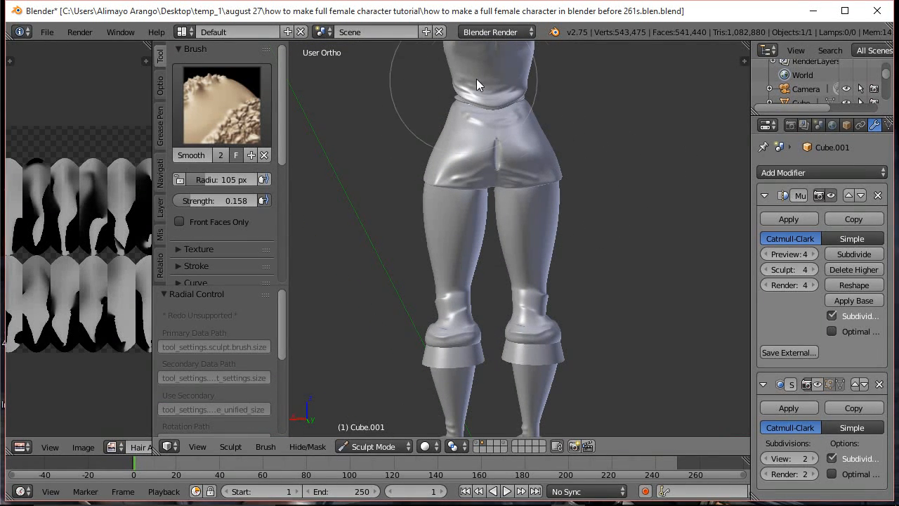
Examine the smoothed folds on the back, sleeves, bodice and skirt from the rear, front and side.
{"action": "scroll", "coordinate": [567, 133], "scroll_direction": "down", "scroll_amount": 4}
{"action": "scroll", "coordinate": [550, 279], "scroll_direction": "up", "scroll_amount": 3}
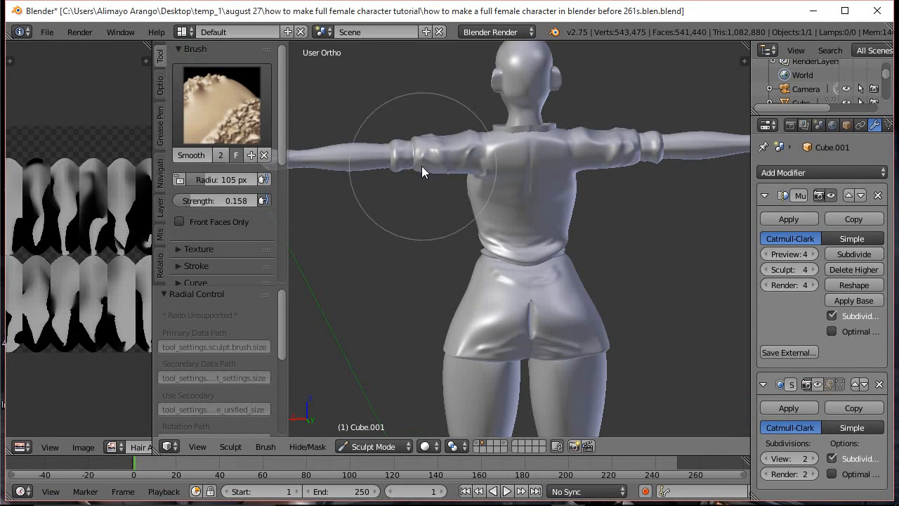
{"action": "scroll", "coordinate": [436, 218], "scroll_direction": "down", "scroll_amount": 2}
{"action": "mouse_move", "coordinate": [403, 255]}
{"action": "middle_mouse_down"}
{"action": "mouse_move", "coordinate": [601, 244]}
{"action": "mouse_move", "coordinate": [432, 252]}
{"action": "middle_mouse_up"}
{"action": "middle_click_drag", "start_coordinate": [515, 255], "coordinate": [463, 284]}
{"action": "scroll", "coordinate": [462, 284], "scroll_direction": "up", "scroll_amount": 3}
{"action": "scroll", "coordinate": [472, 258], "scroll_direction": "up", "scroll_amount": 2}
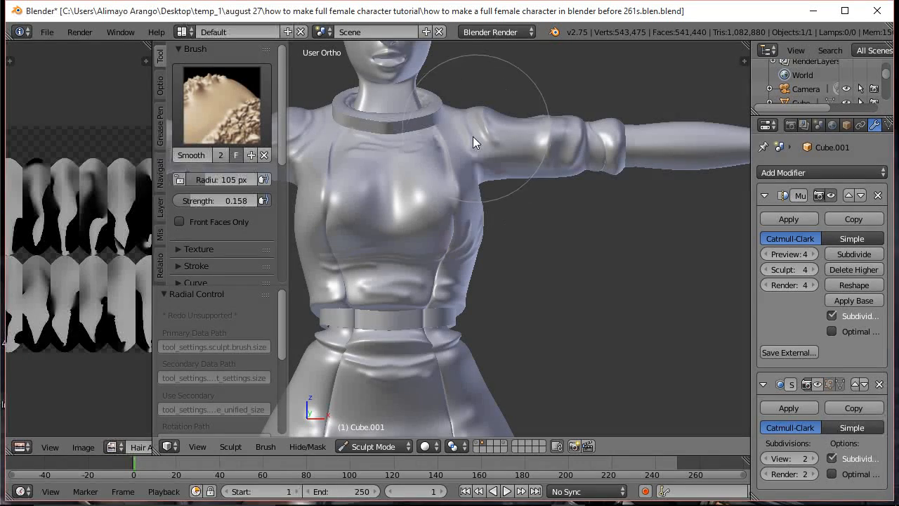
{"action": "middle_click_drag", "start_coordinate": [411, 185], "coordinate": [526, 185], "text": "shift"}
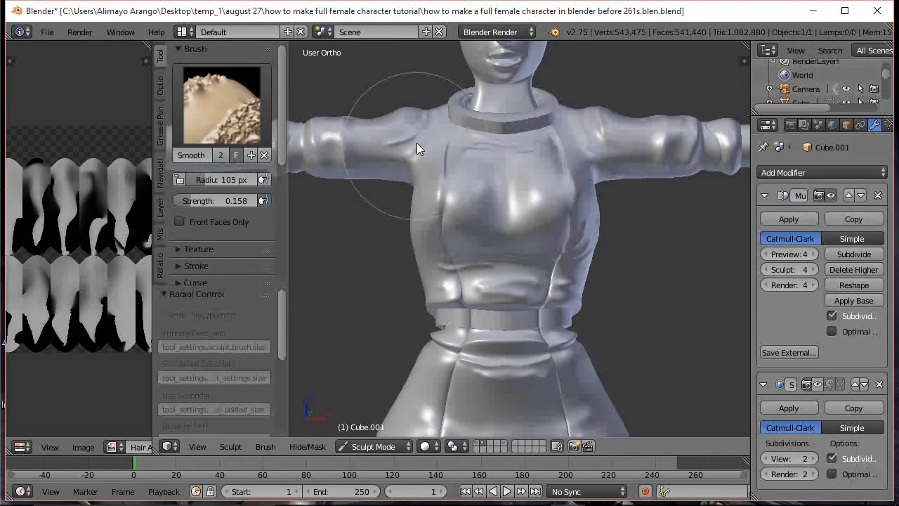
{"action": "scroll", "coordinate": [415, 133], "scroll_direction": "down", "scroll_amount": 1}
{"action": "left_click_drag", "start_coordinate": [388, 185], "coordinate": [388, 186]}
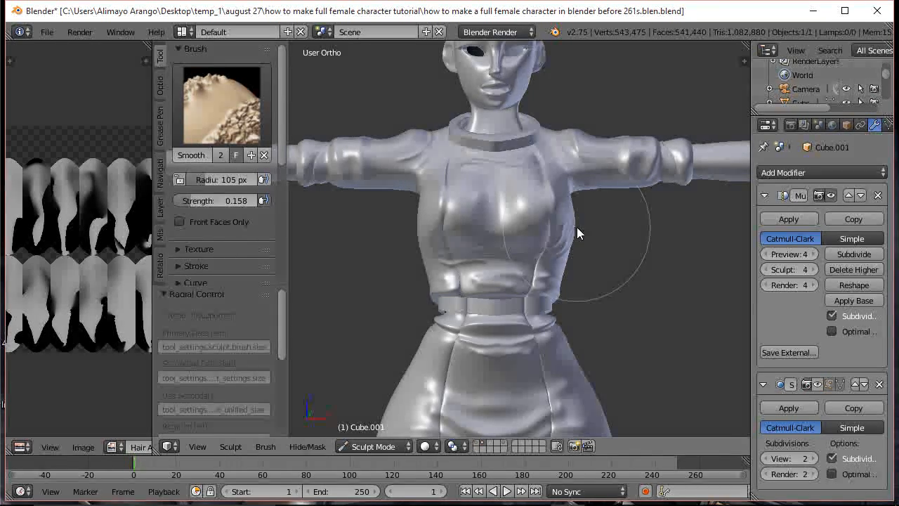
{"action": "middle_click_drag", "start_coordinate": [584, 267], "coordinate": [572, 208], "text": "shift"}
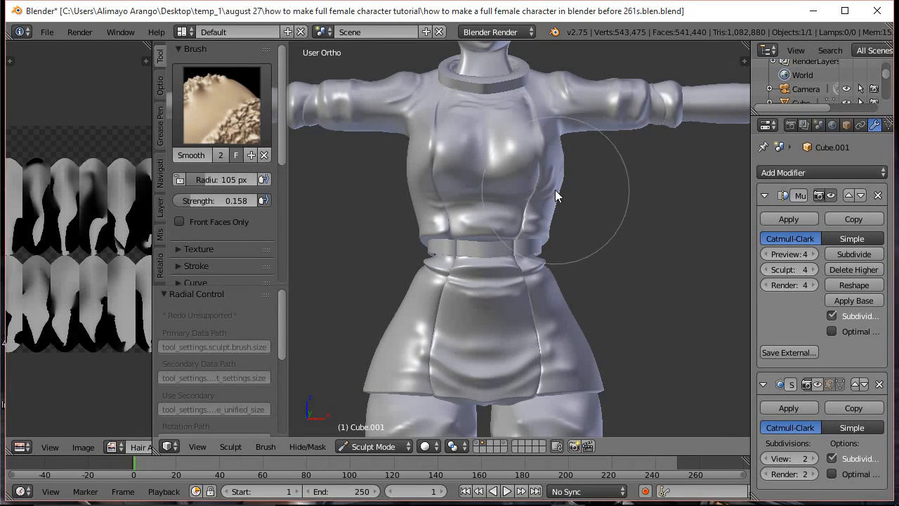
{"action": "middle_click_drag", "start_coordinate": [548, 256], "coordinate": [539, 176]}
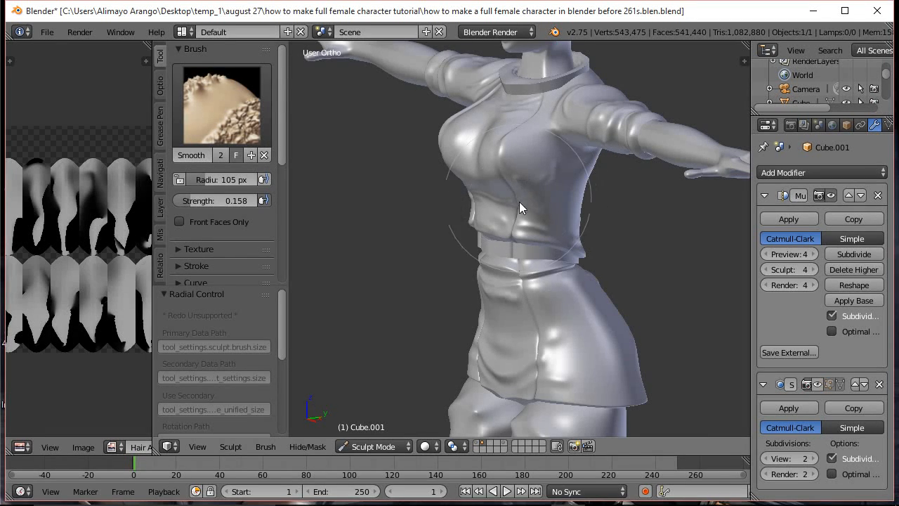
{"action": "middle_click_drag", "start_coordinate": [488, 227], "coordinate": [557, 201]}
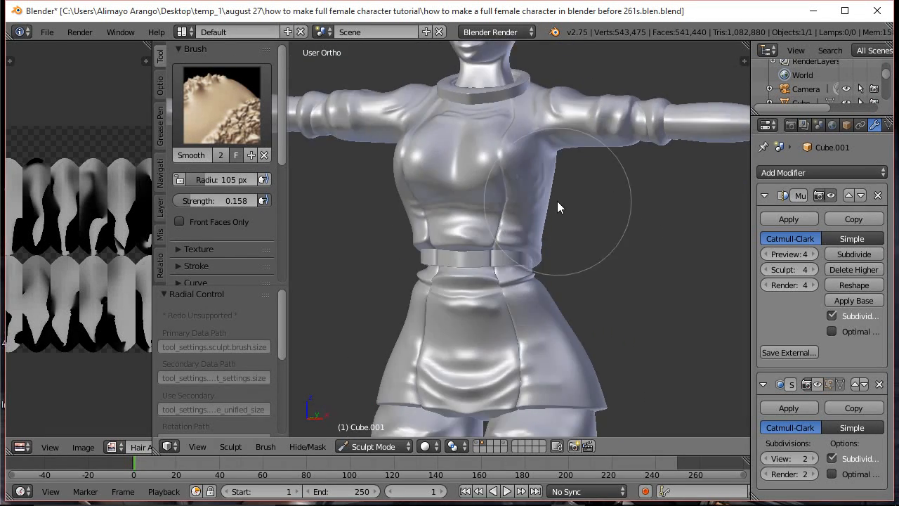
Soften the folds along the bodice's side with the Smooth brush at strength 0.488 and radius 48 px, then lower the strength.
{"action": "left_click_drag", "start_coordinate": [184, 200], "coordinate": [224, 199]}
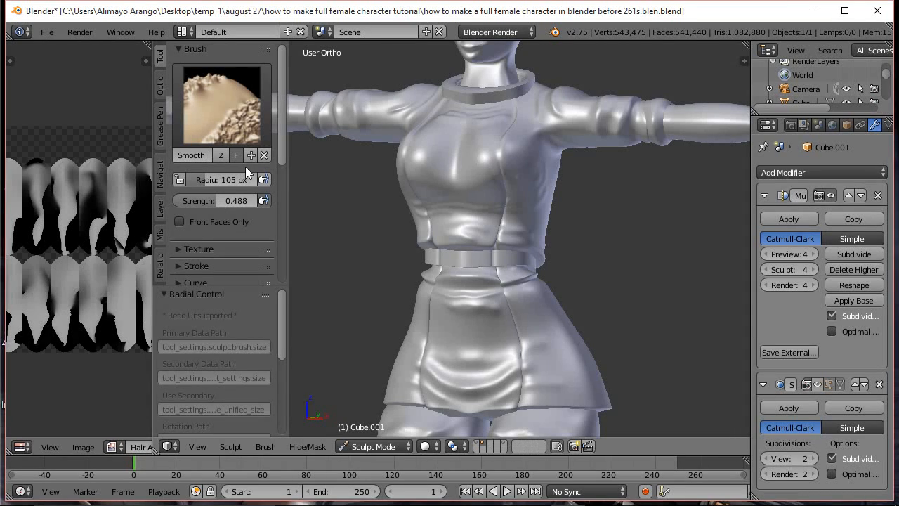
{"action": "key", "text": "f"}
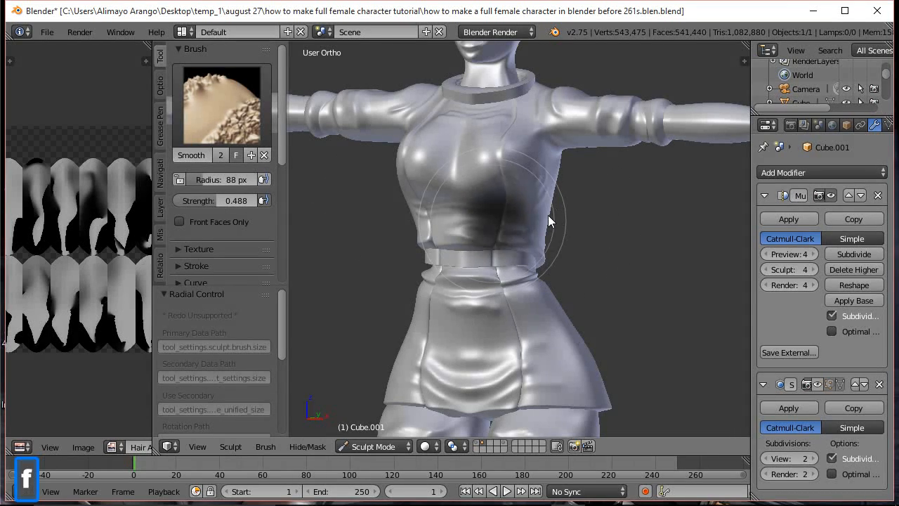
{"action": "left_click", "coordinate": [526, 214]}
{"action": "middle_click_drag", "start_coordinate": [616, 209], "coordinate": [556, 199]}
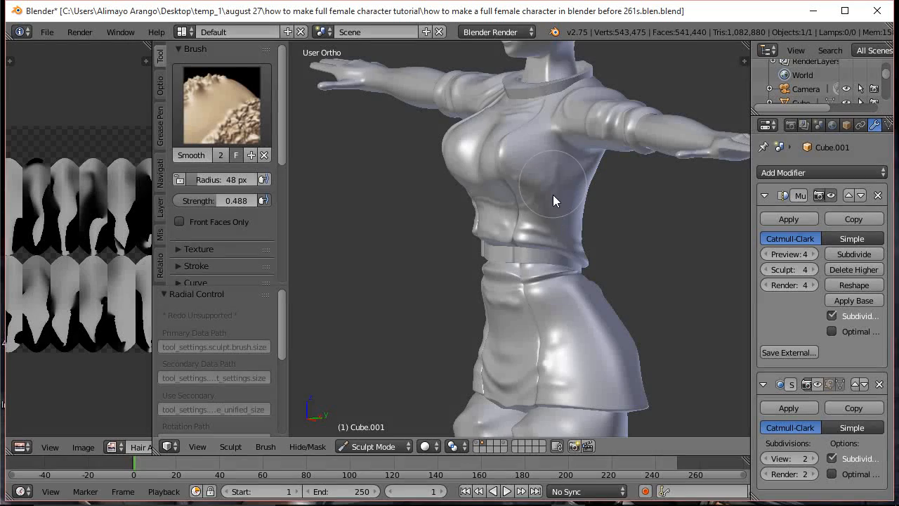
{"action": "middle_click_drag", "start_coordinate": [509, 250], "coordinate": [526, 235]}
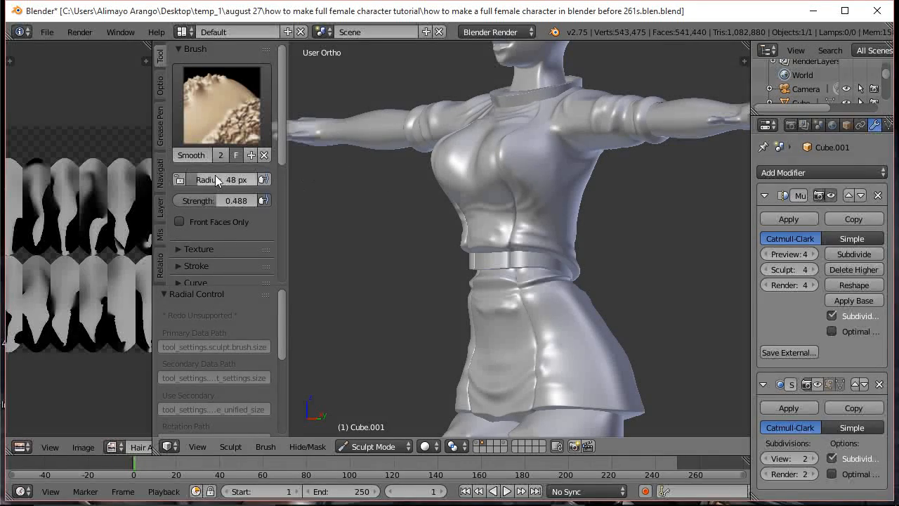
{"action": "middle_click_drag", "start_coordinate": [405, 257], "coordinate": [500, 272]}
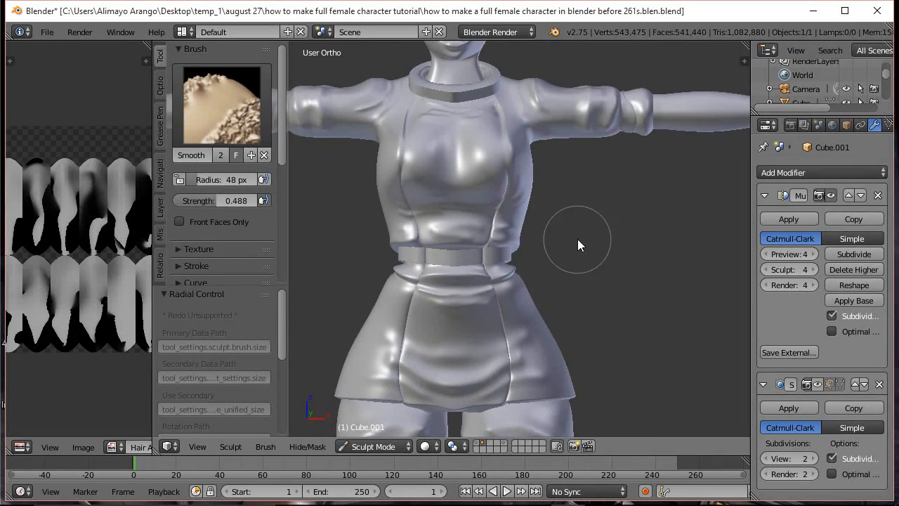
{"action": "scroll", "coordinate": [573, 241], "scroll_direction": "down", "scroll_amount": 1}
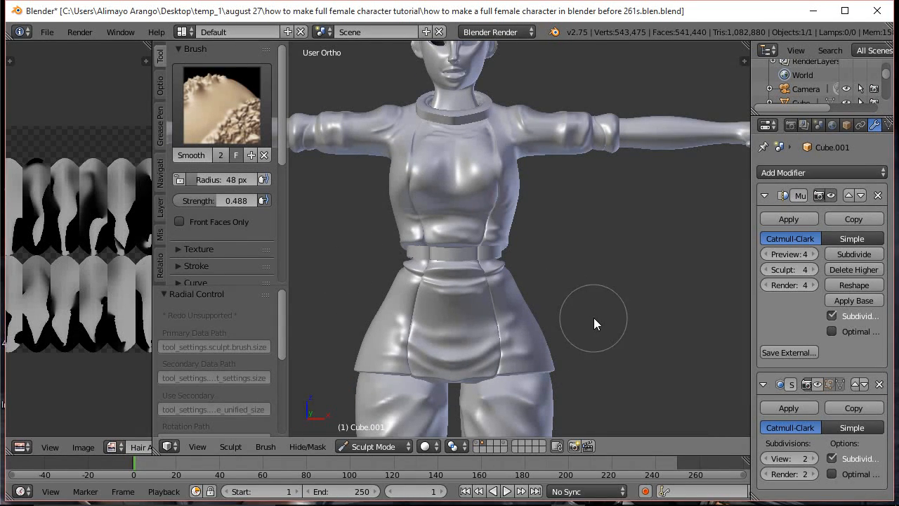
{"action": "mouse_move", "coordinate": [214, 201]}
{"action": "left_mouse_down"}
{"action": "mouse_move", "coordinate": [183, 208]}
{"action": "mouse_move", "coordinate": [191, 201]}
{"action": "left_mouse_up"}
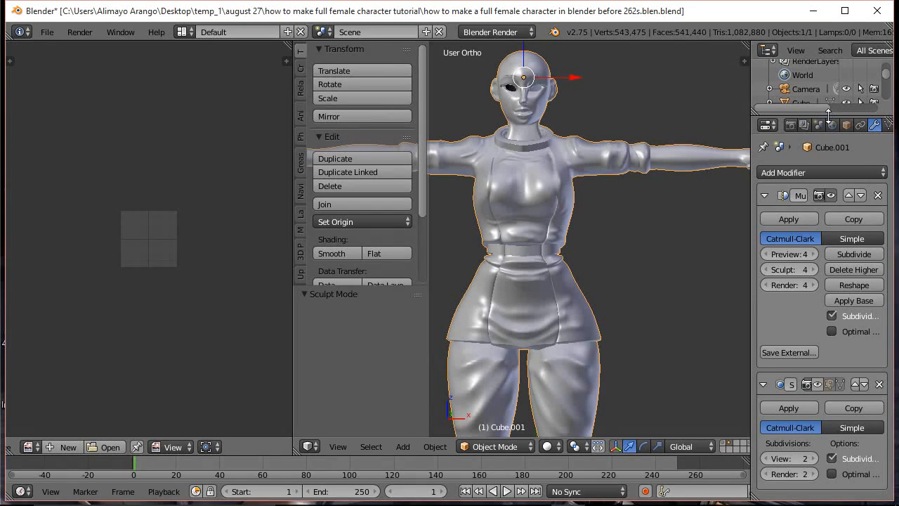
Enlarge the outliner and rename the sculpted body object Cube.001 as detailed.
{"action": "left_click_drag", "start_coordinate": [829, 111], "coordinate": [829, 199]}
{"action": "double_click", "coordinate": [811, 138]}
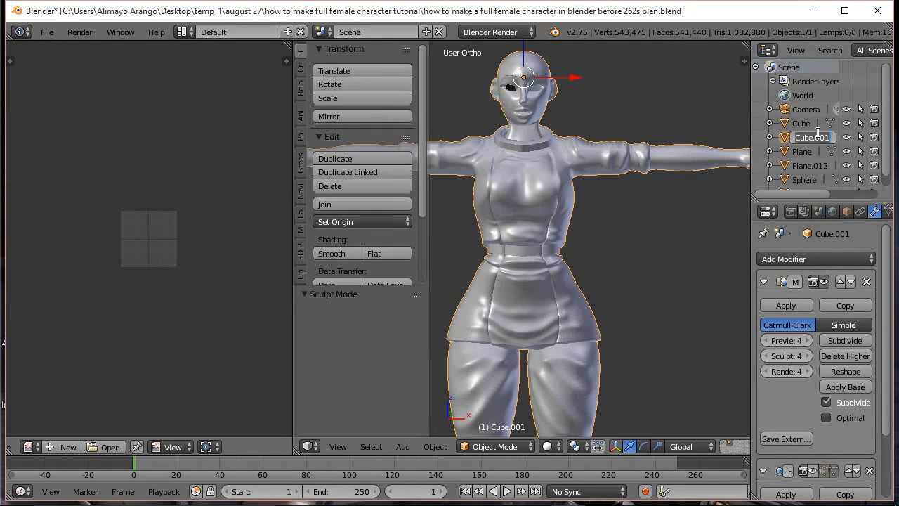
{"action": "type", "text": "detailed"}
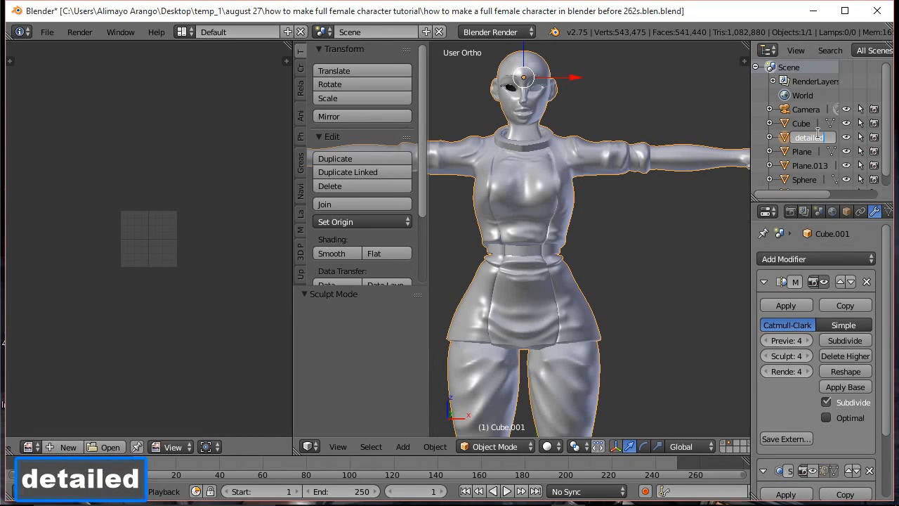
{"action": "key", "text": "Return"}
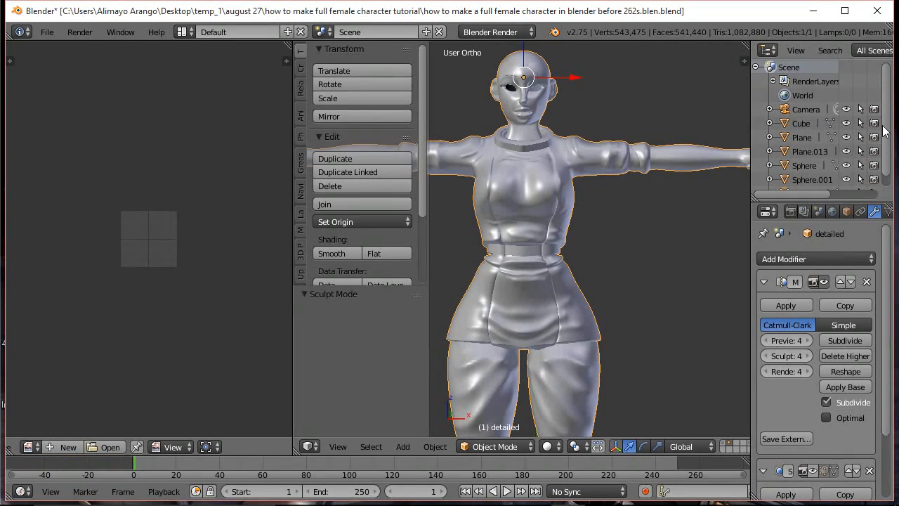
{"action": "scroll", "coordinate": [888, 128], "scroll_direction": "down", "scroll_amount": 1}
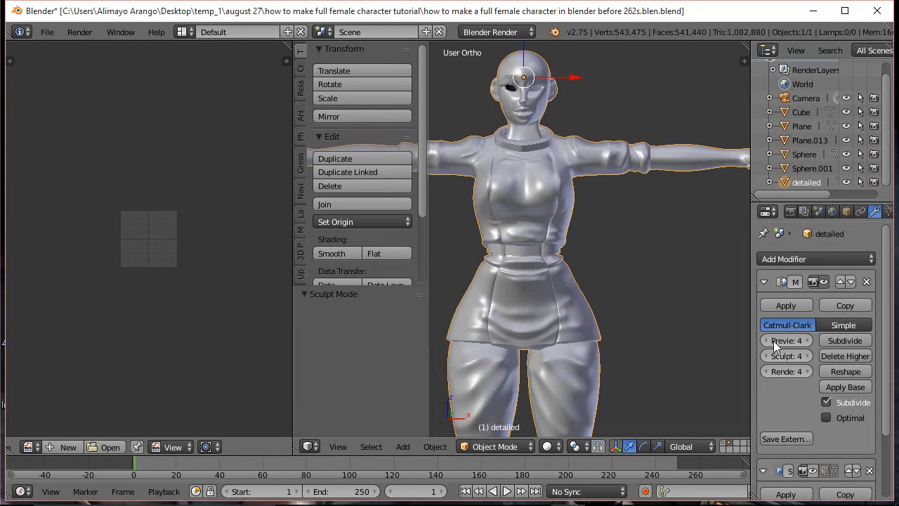
Show the first layer and rename the original unsculpted body object as basic.
{"action": "left_click", "coordinate": [724, 443]}
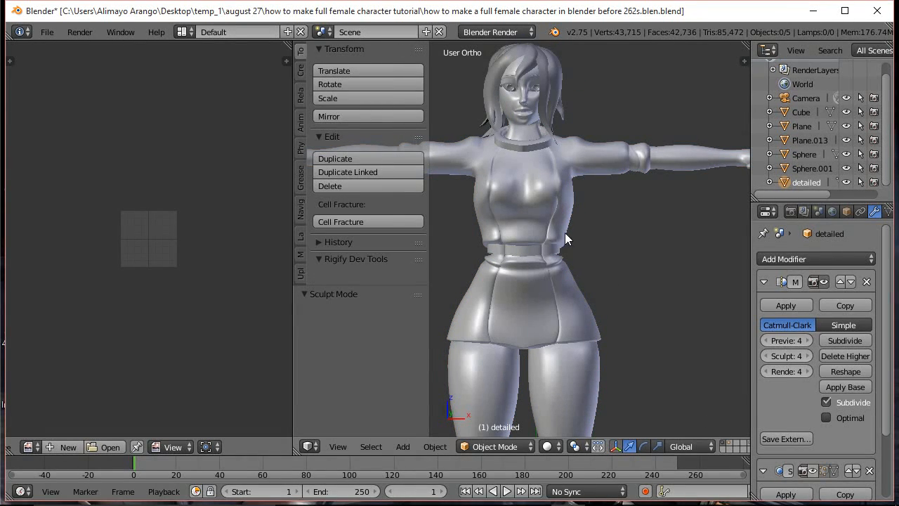
{"action": "right_click", "coordinate": [551, 217]}
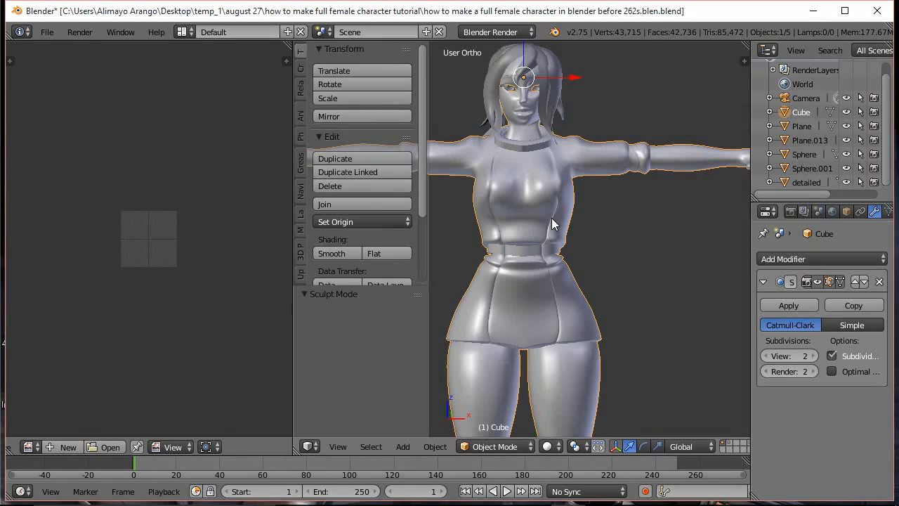
{"action": "double_click", "coordinate": [802, 112]}
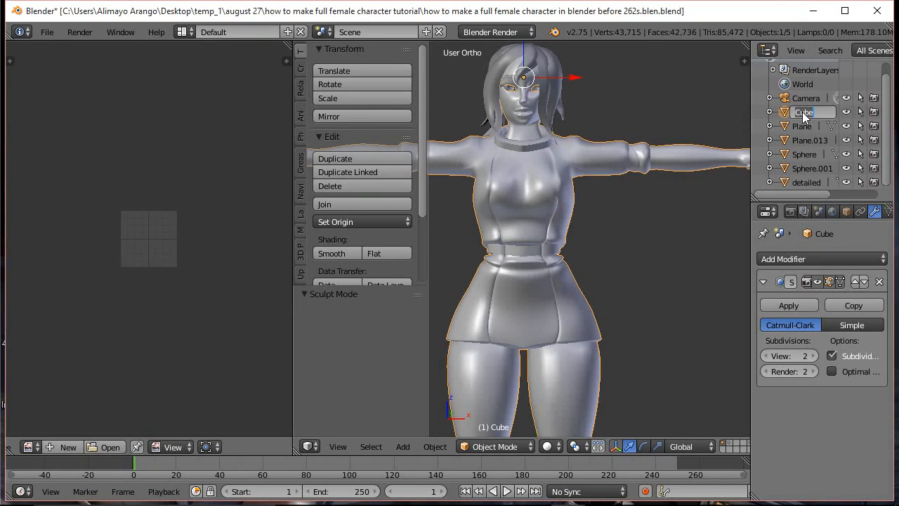
{"action": "type", "text": "basic"}
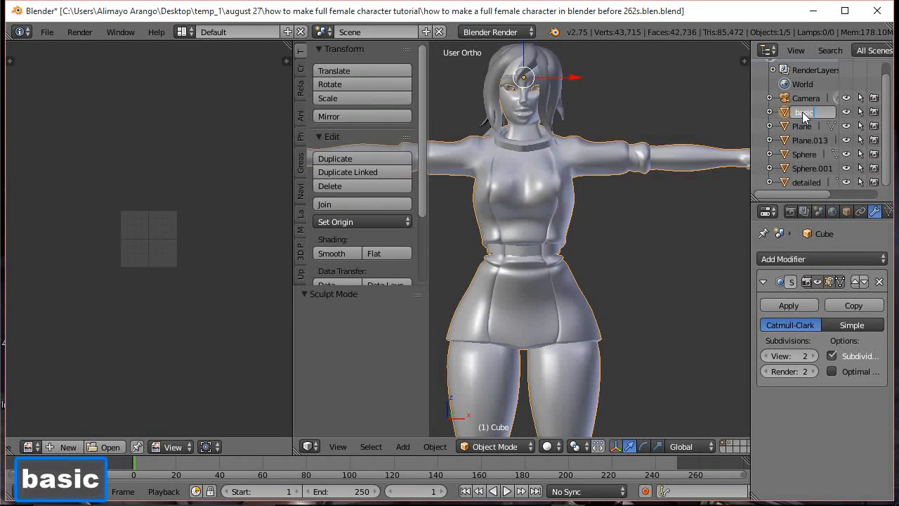
{"action": "key", "text": "Return"}
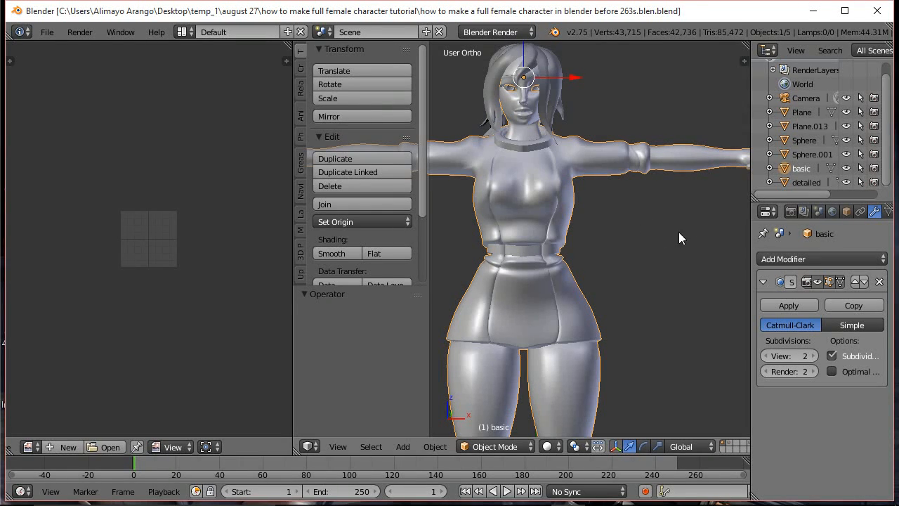
Move the detailed body from the second layer to the first, alongside the original character, and hide it there.
{"action": "left_click", "coordinate": [729, 446]}
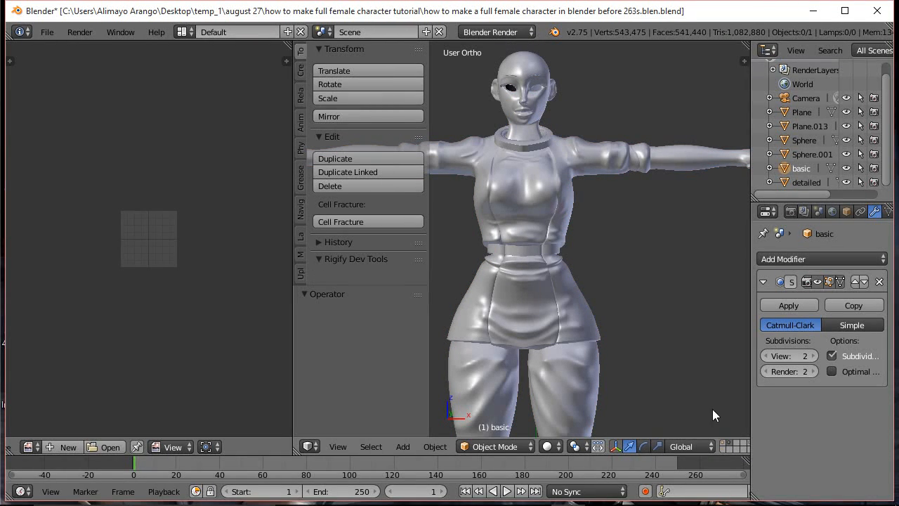
{"action": "right_click", "coordinate": [563, 294]}
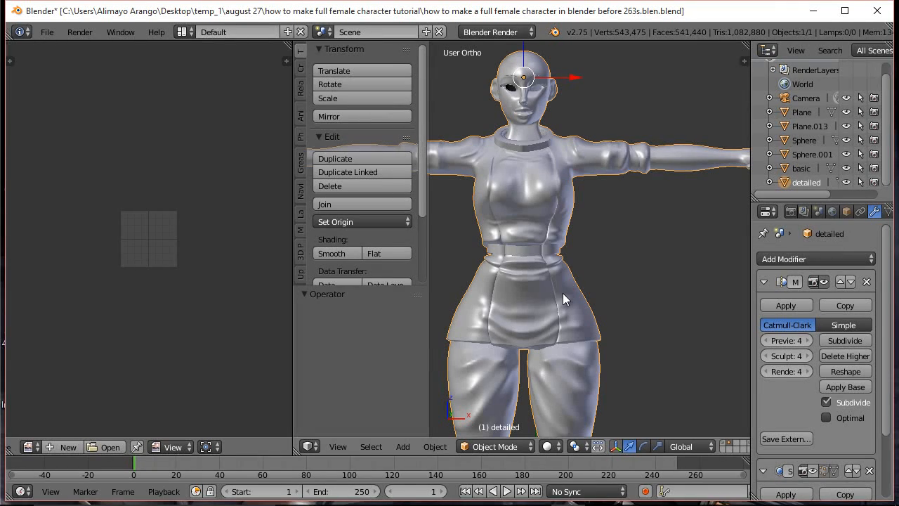
{"action": "key", "text": "m"}
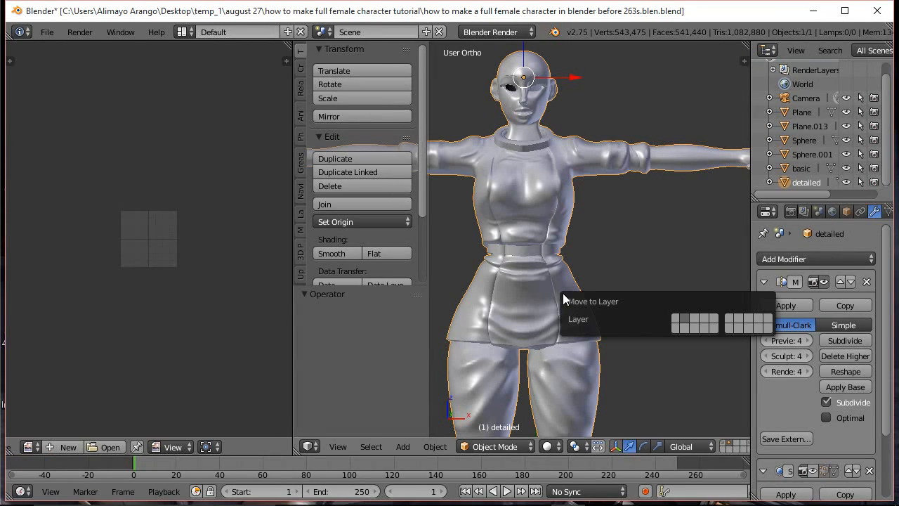
{"action": "left_click", "coordinate": [675, 317]}
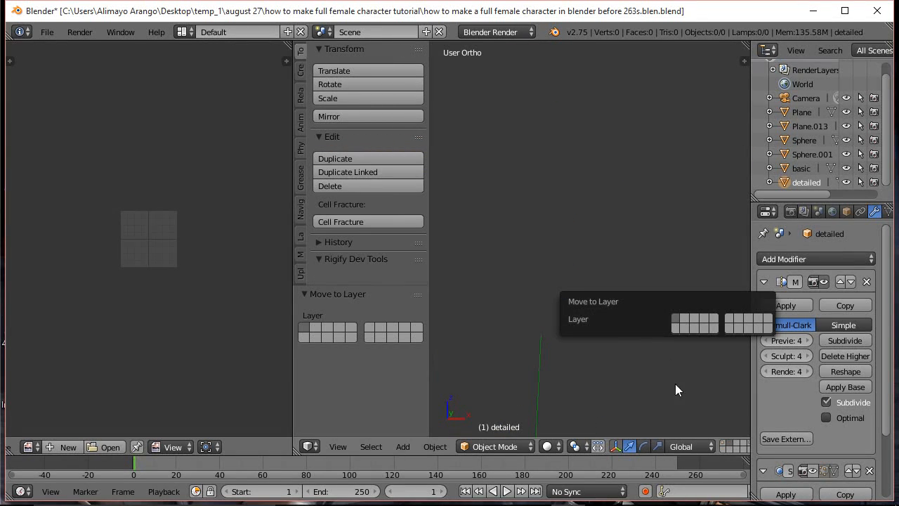
{"action": "left_click", "coordinate": [722, 443]}
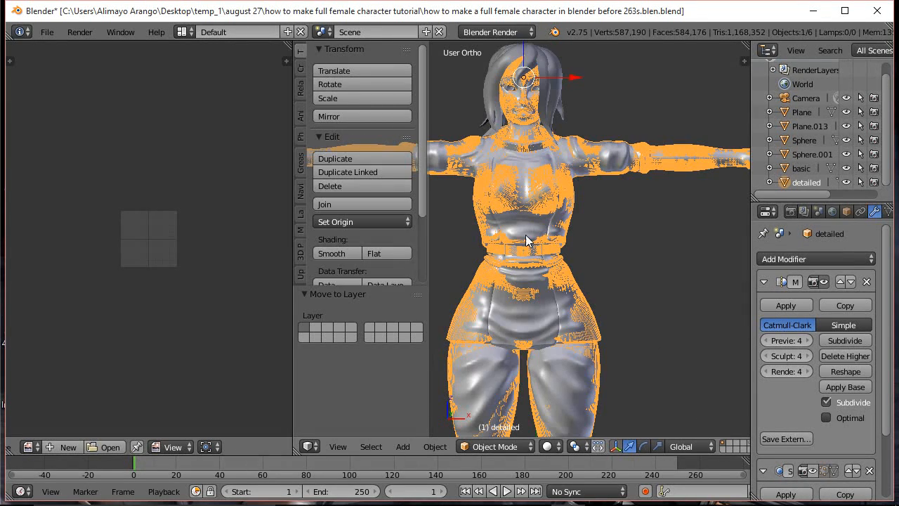
{"action": "left_click", "coordinate": [846, 183]}
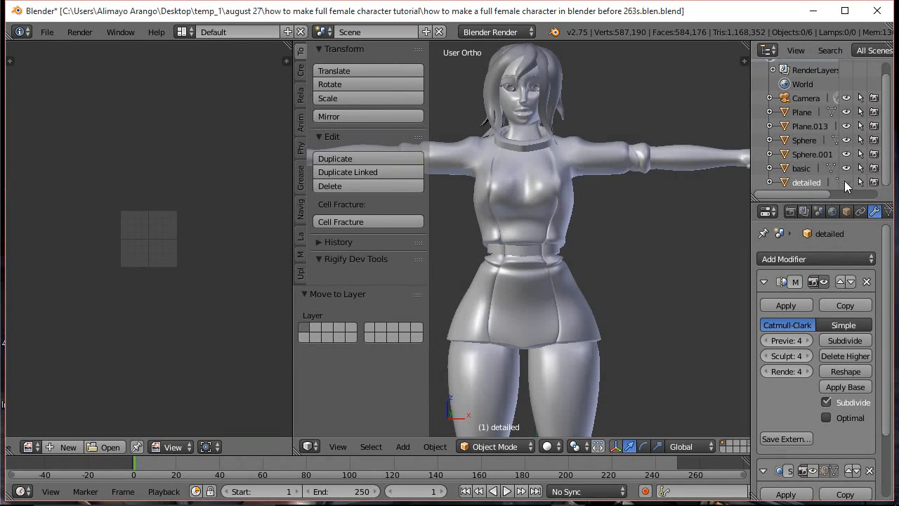
Put the basic body in Edit Mode and unlink the AO image from its UV layout.
{"action": "right_click", "coordinate": [553, 212]}
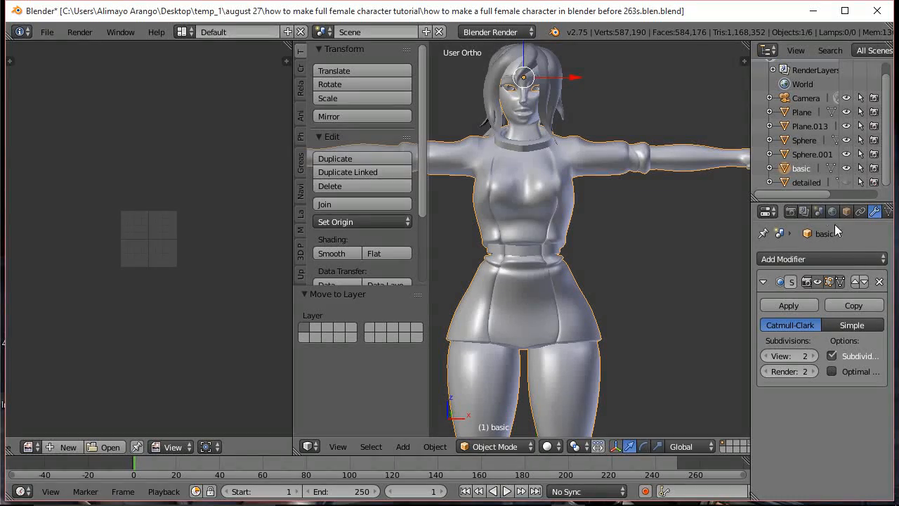
{"action": "left_click", "coordinate": [511, 447]}
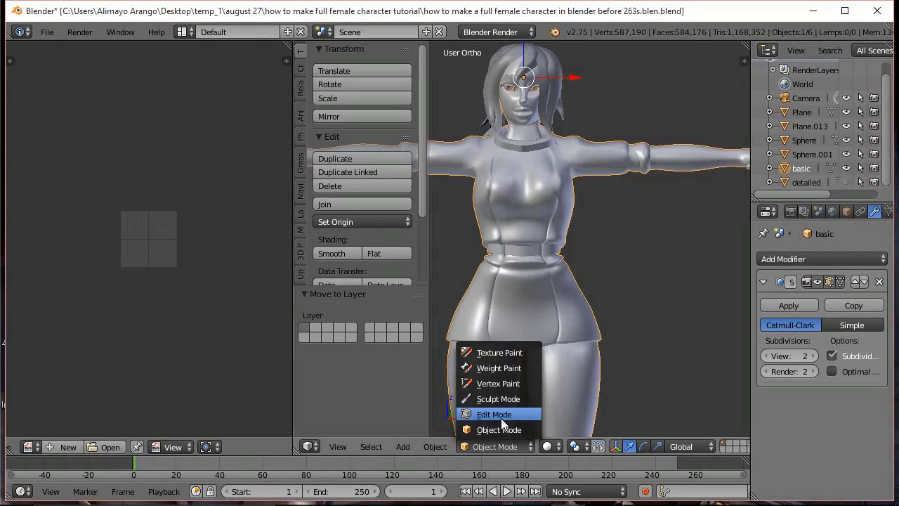
{"action": "left_click", "coordinate": [501, 418]}
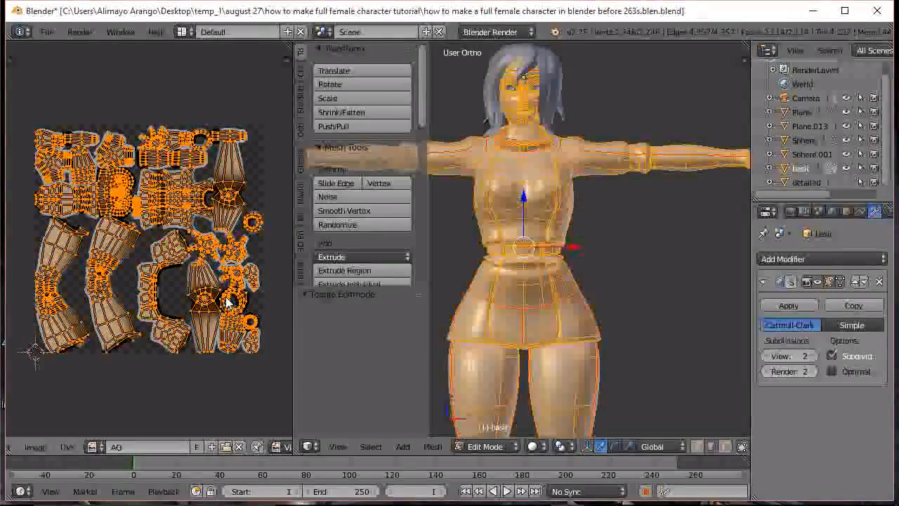
{"action": "left_click", "coordinate": [241, 446]}
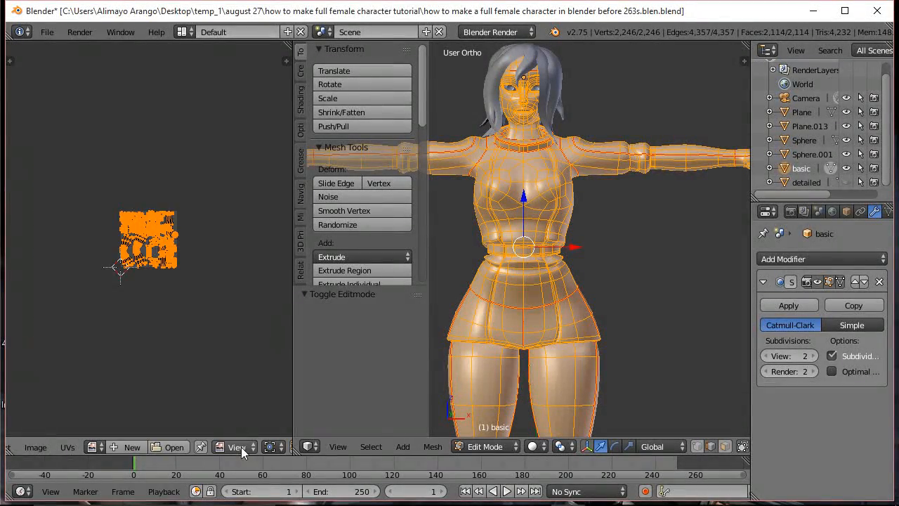
{"action": "scroll", "coordinate": [218, 351], "scroll_direction": "up", "scroll_amount": 3}
{"action": "scroll", "coordinate": [217, 356], "scroll_direction": "up", "scroll_amount": 3}
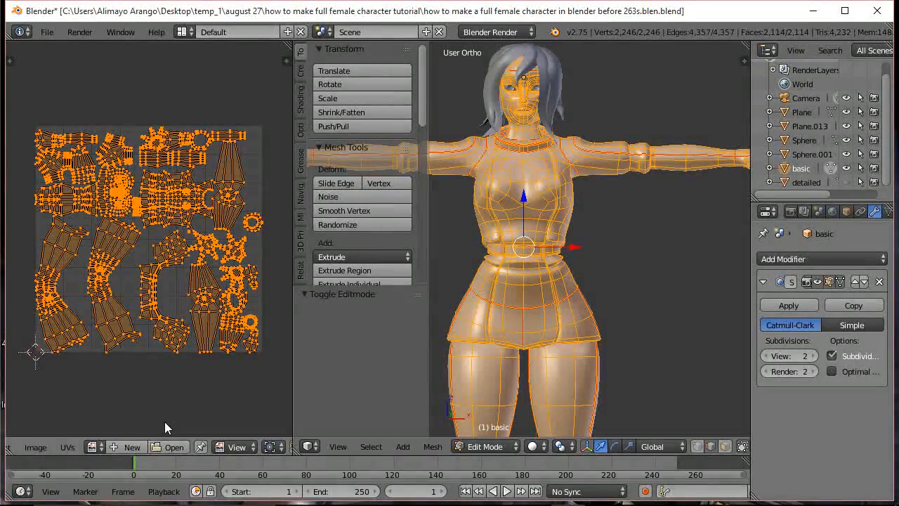
Create a new 1024 by 1024 px image named Normal Map with the Color Grid generated type for the basic body's UV layout.
{"action": "left_click", "coordinate": [122, 444]}
{"action": "left_click", "coordinate": [169, 374]}
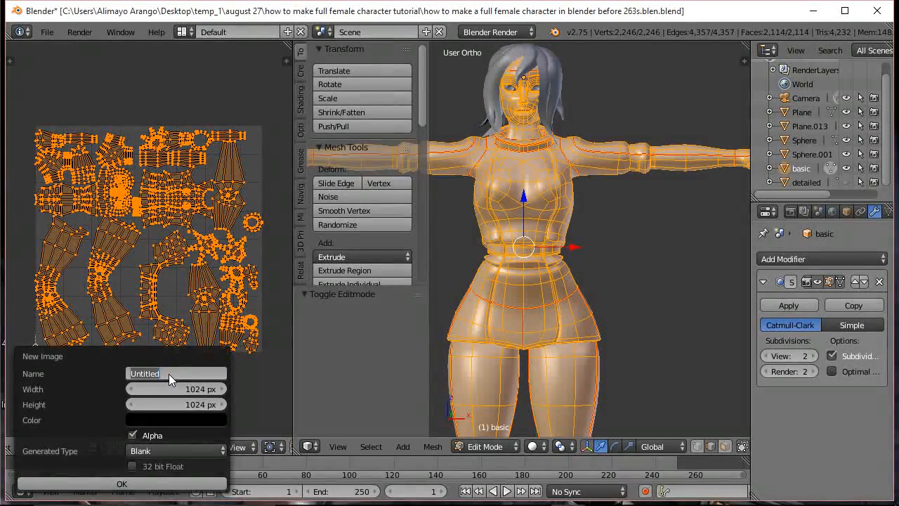
{"action": "type", "text": "Nor"}
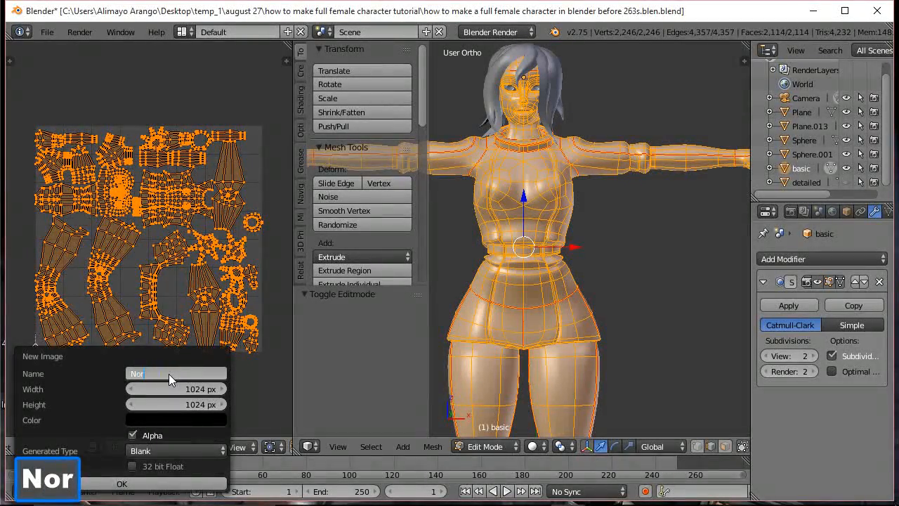
{"action": "type", "text": "mal Map"}
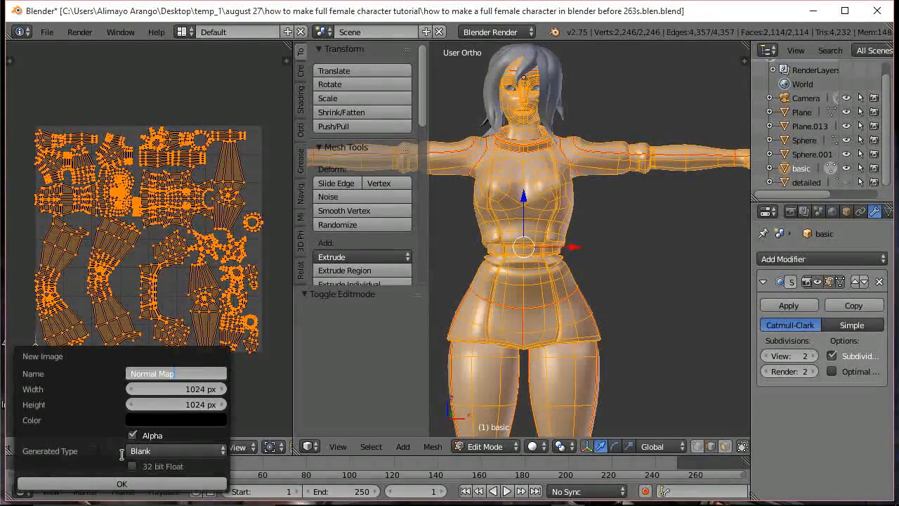
{"action": "left_click", "coordinate": [208, 454]}
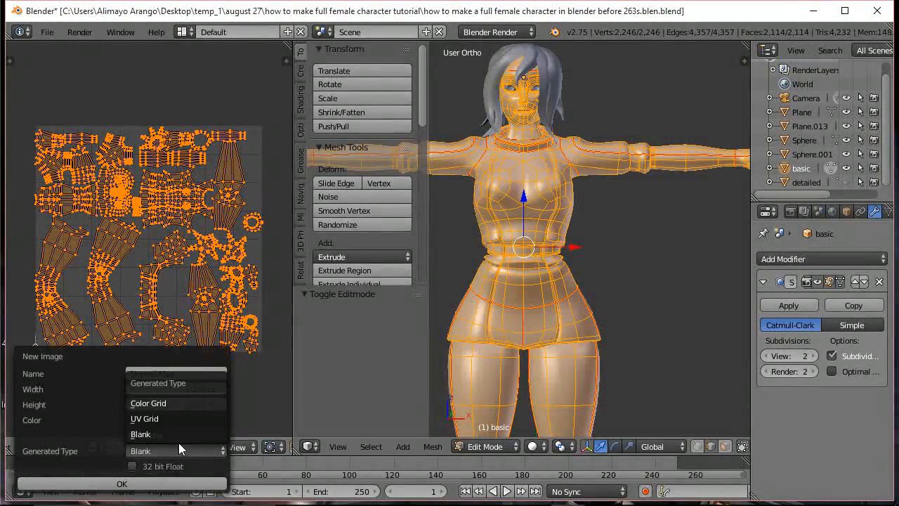
{"action": "left_click", "coordinate": [167, 402]}
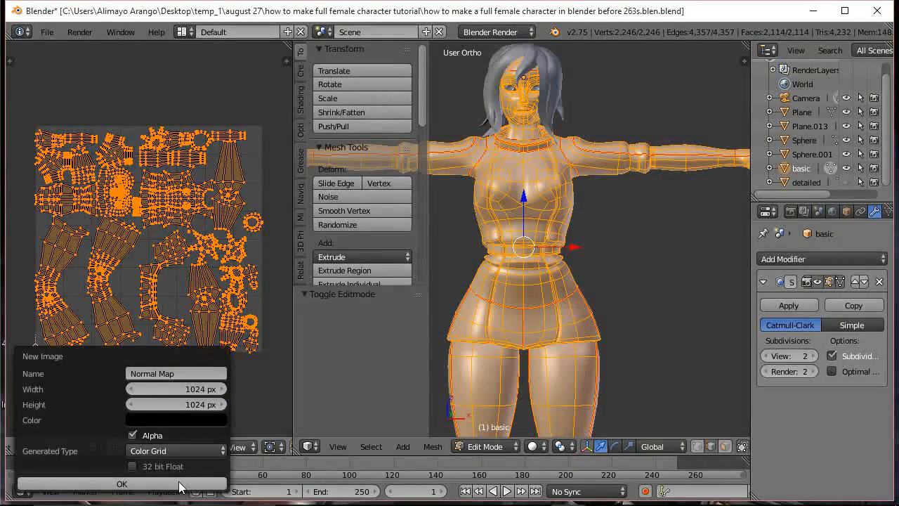
{"action": "left_click", "coordinate": [122, 483]}
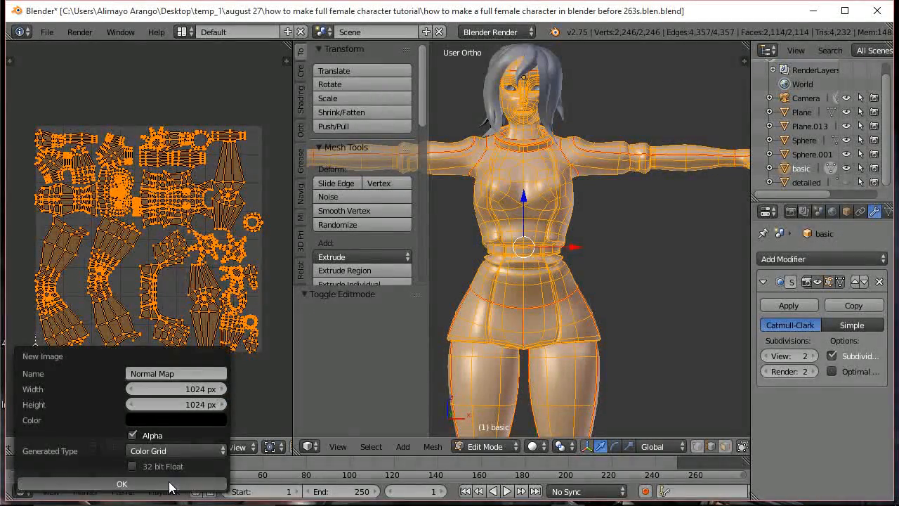
Save the color grid image as Normal Map.png in the ao folder, using the existing file's name.
{"action": "scroll", "coordinate": [182, 301], "scroll_direction": "down", "scroll_amount": 4}
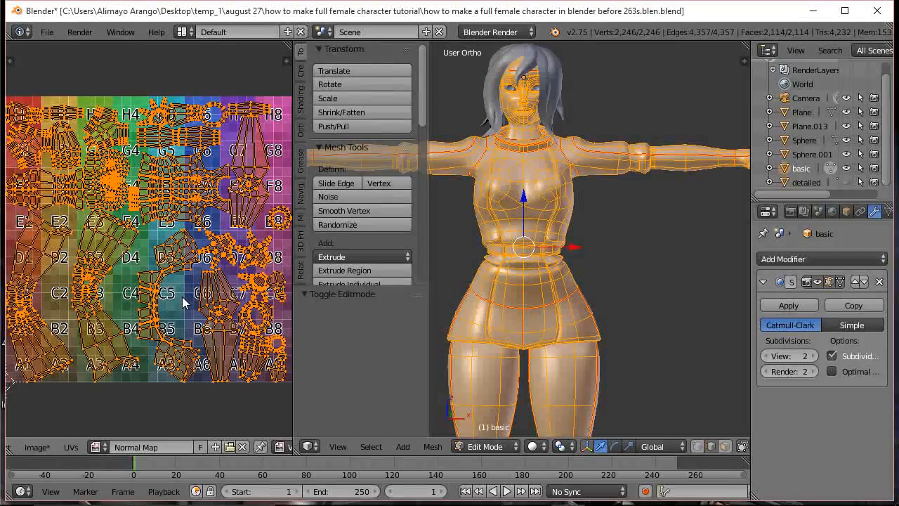
{"action": "left_click", "coordinate": [36, 447]}
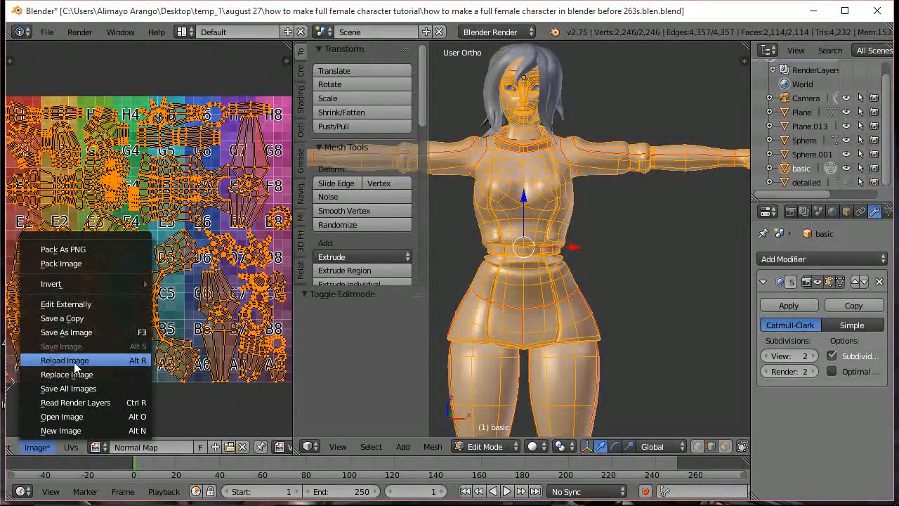
{"action": "left_click", "coordinate": [81, 334]}
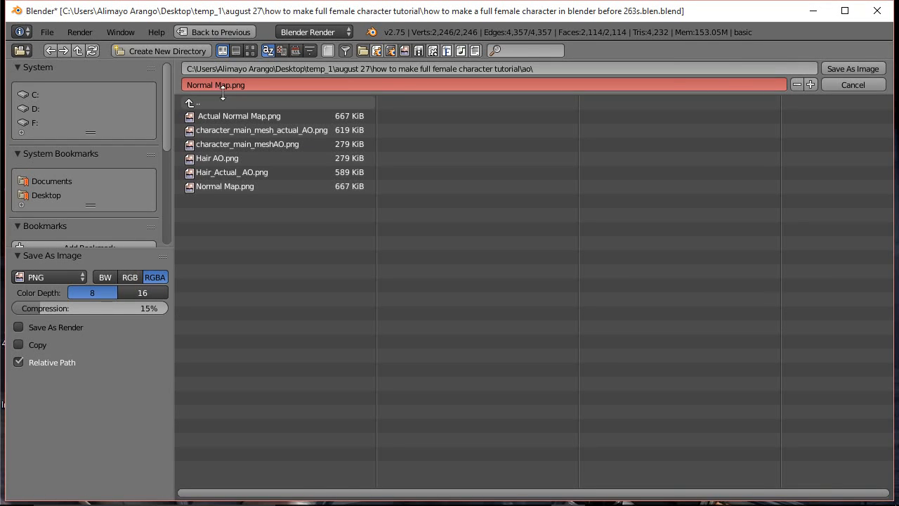
{"action": "left_click", "coordinate": [238, 188]}
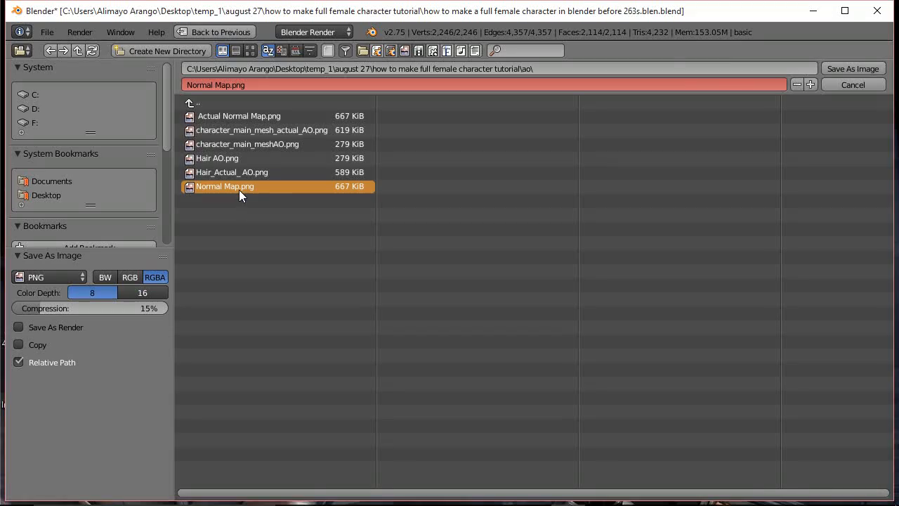
{"action": "left_click", "coordinate": [857, 67]}
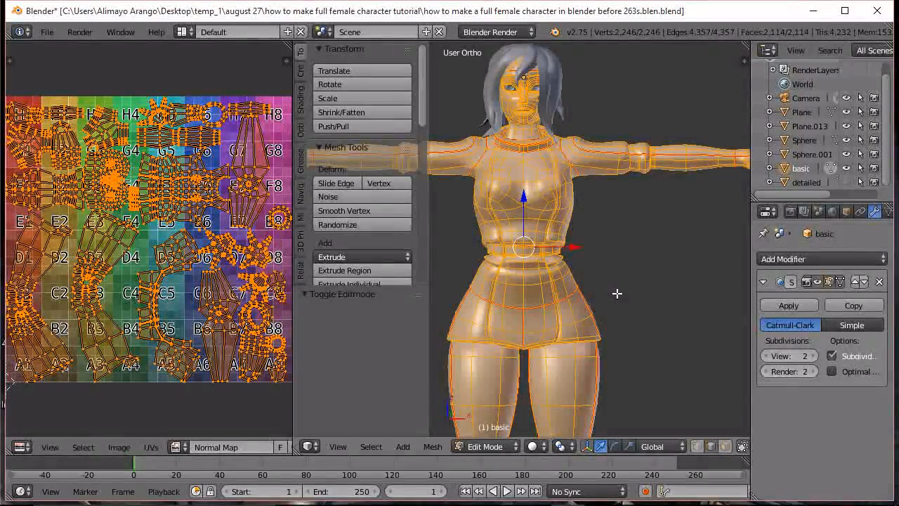
Return the basic body to Object Mode, unhide the detailed body, and deselect everything.
{"action": "scroll", "coordinate": [617, 293], "scroll_direction": "down", "scroll_amount": 2}
{"action": "scroll", "coordinate": [616, 293], "scroll_direction": "down", "scroll_amount": 1}
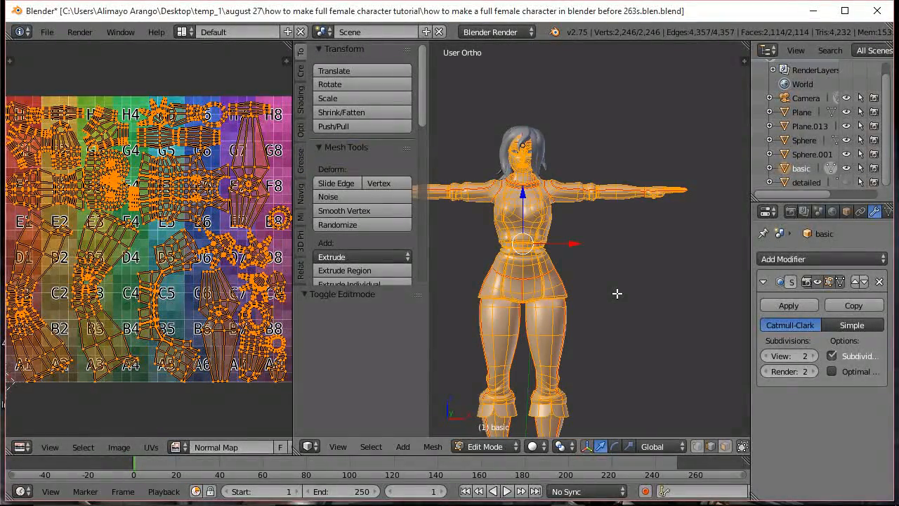
{"action": "left_click", "coordinate": [504, 445]}
{"action": "left_click", "coordinate": [494, 429]}
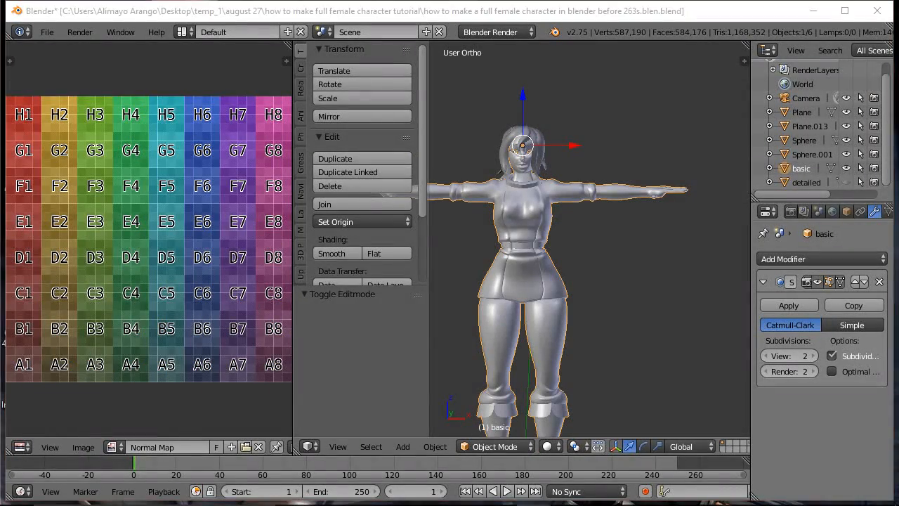
{"action": "left_click", "coordinate": [799, 187]}
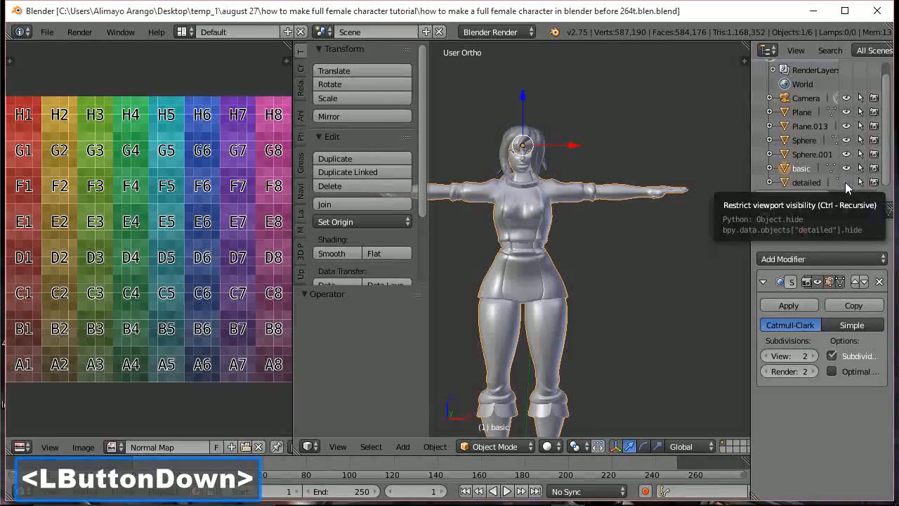
{"action": "left_click", "coordinate": [846, 182]}
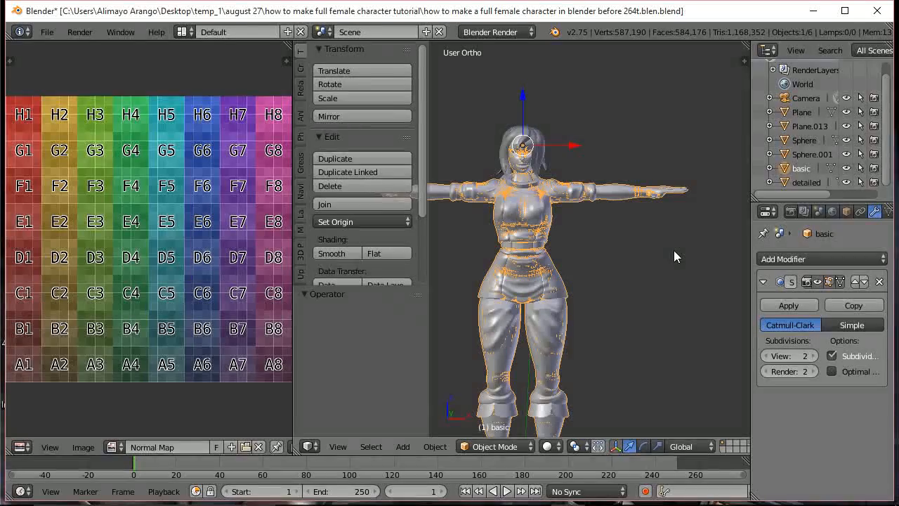
{"action": "key", "text": "a"}
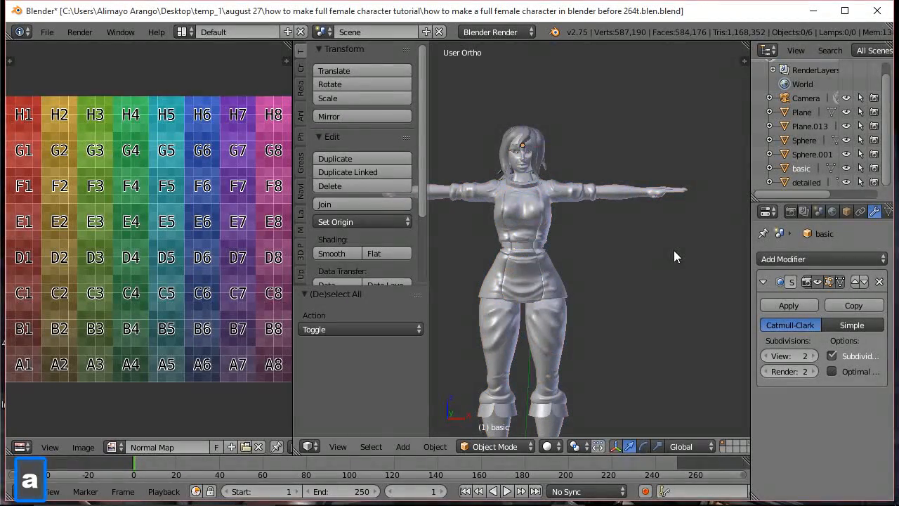
In the render bake settings, set the bake mode to Normals and enable Selected to Active, widening the settings area to read the options.
{"action": "left_click", "coordinate": [789, 212]}
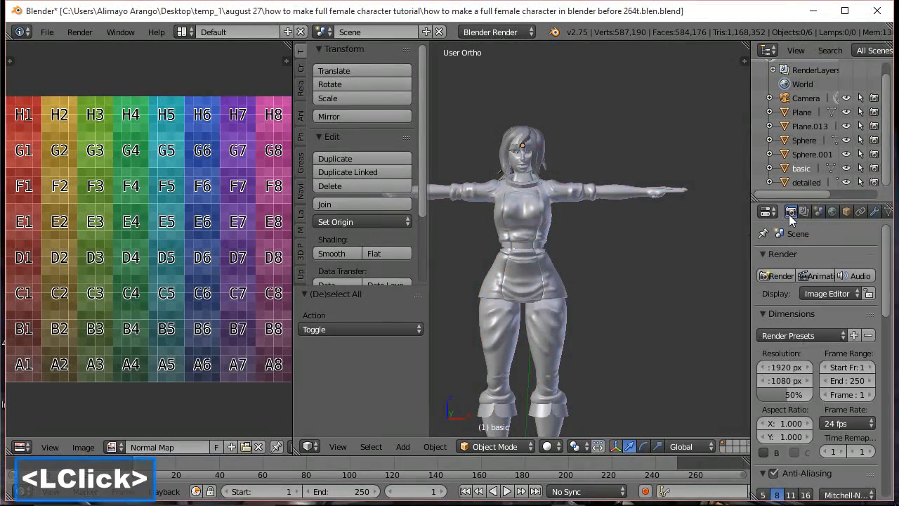
{"action": "left_click_drag", "start_coordinate": [887, 269], "coordinate": [883, 418]}
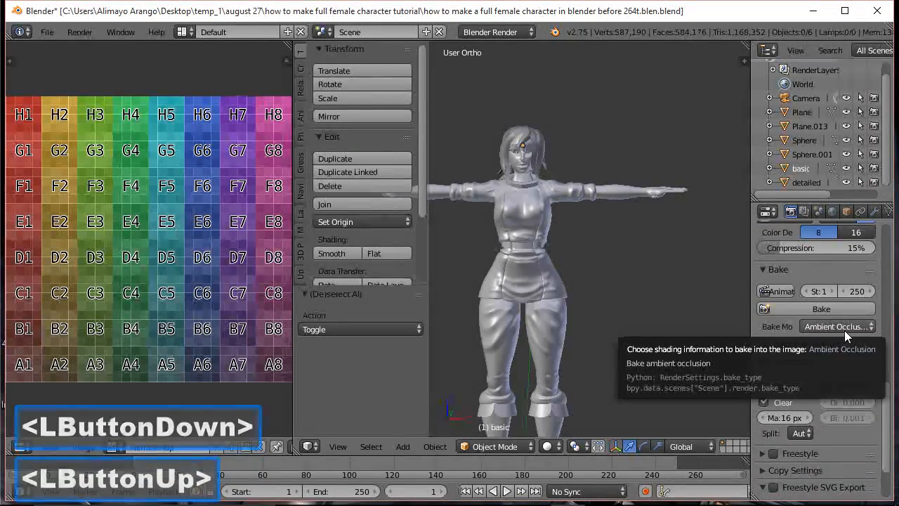
{"action": "left_click", "coordinate": [853, 327]}
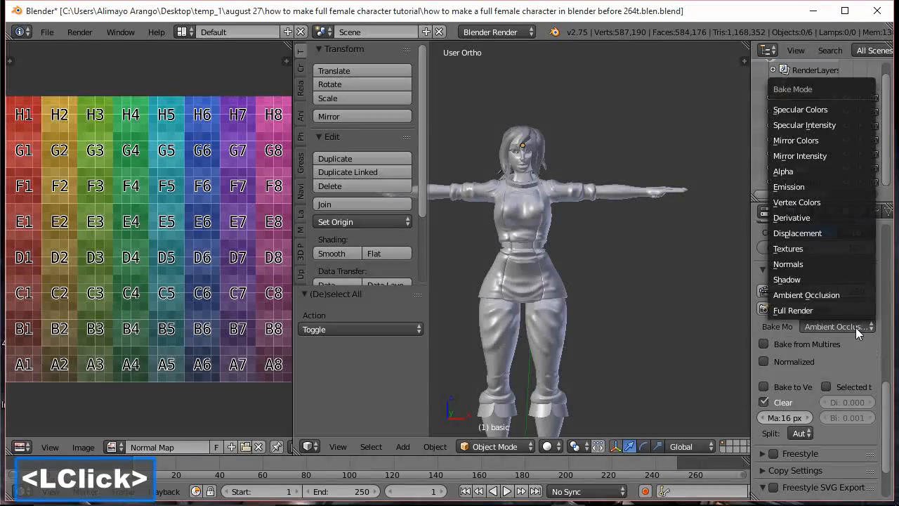
{"action": "left_click", "coordinate": [828, 267]}
{"action": "left_click_drag", "start_coordinate": [886, 402], "coordinate": [888, 420]}
{"action": "left_click_drag", "start_coordinate": [749, 348], "coordinate": [684, 327]}
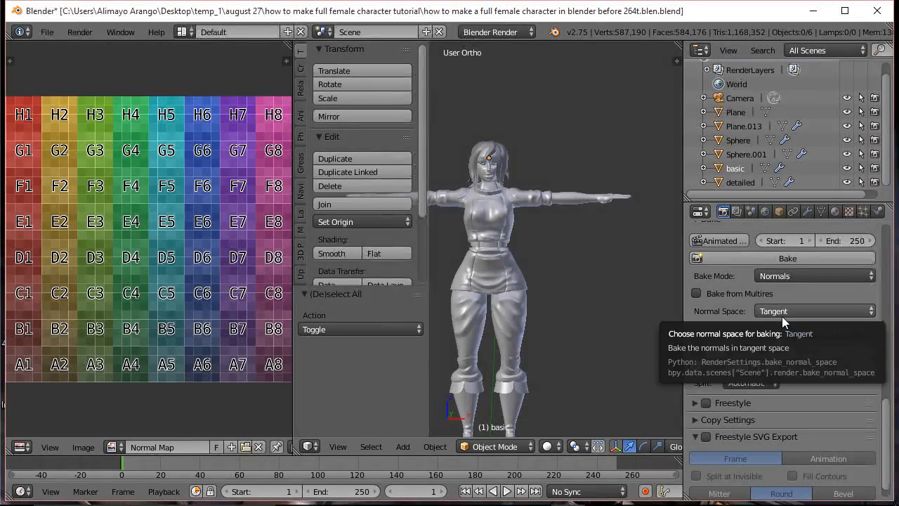
{"action": "left_click", "coordinate": [793, 337]}
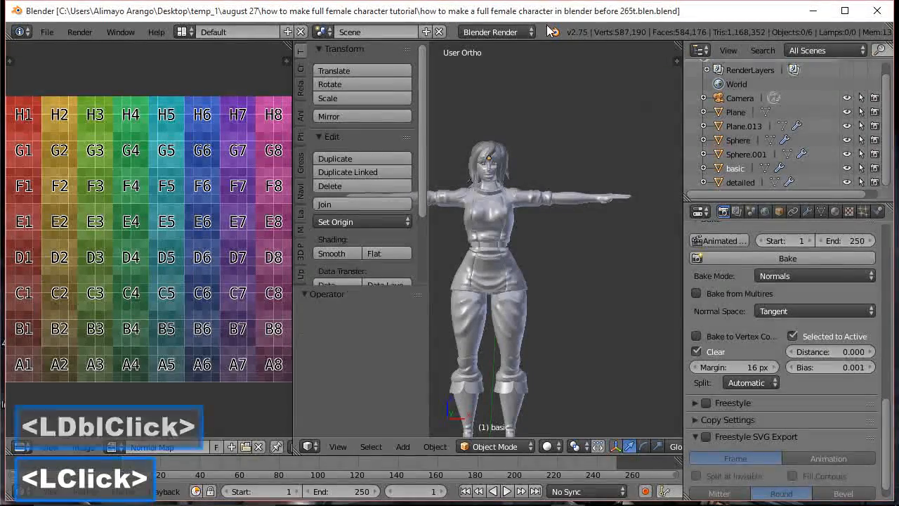
Select the detailed body, add the basic body to the selection as the active object, and bake the normals.
{"action": "left_click", "coordinate": [642, 103]}
{"action": "key", "text": "a"}
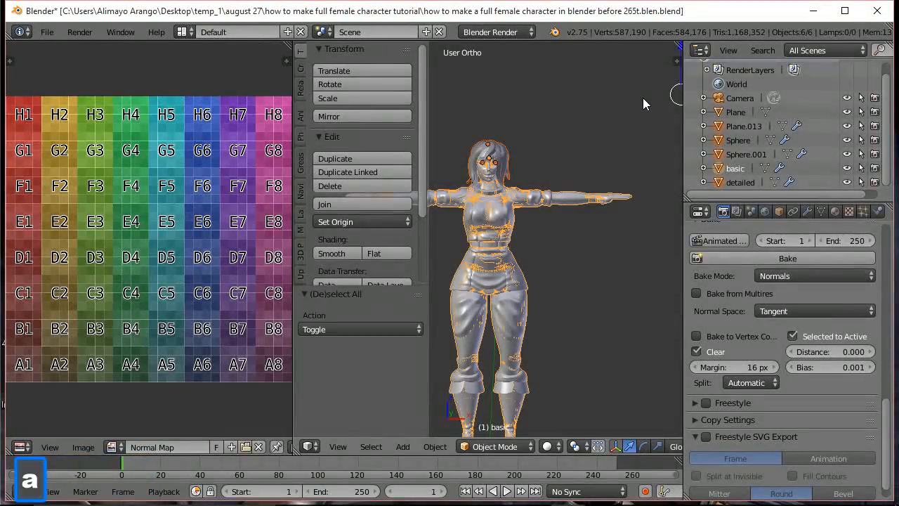
{"action": "key", "text": "a"}
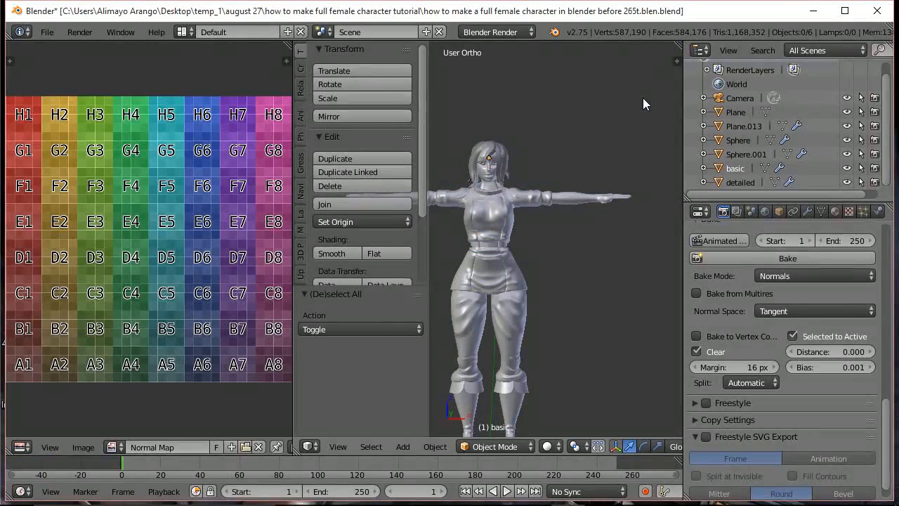
{"action": "left_click", "coordinate": [739, 182]}
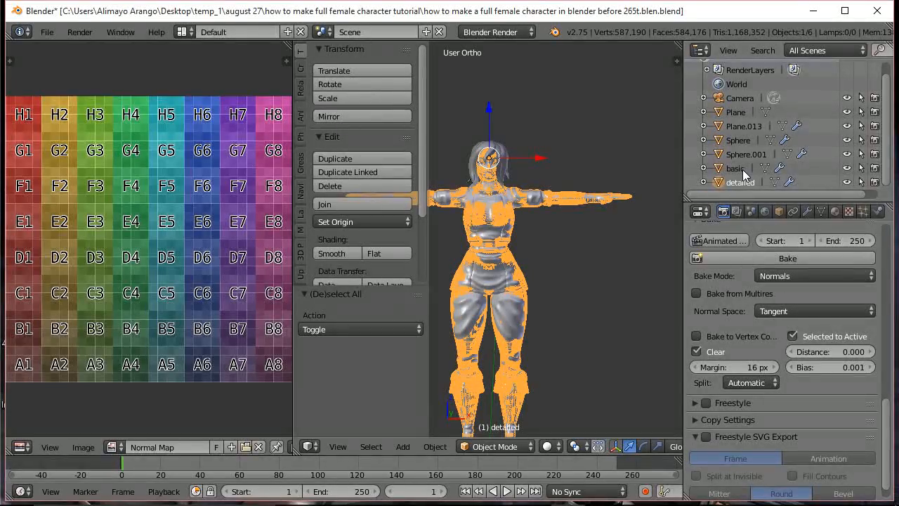
{"action": "left_click", "coordinate": [735, 169], "text": "shift"}
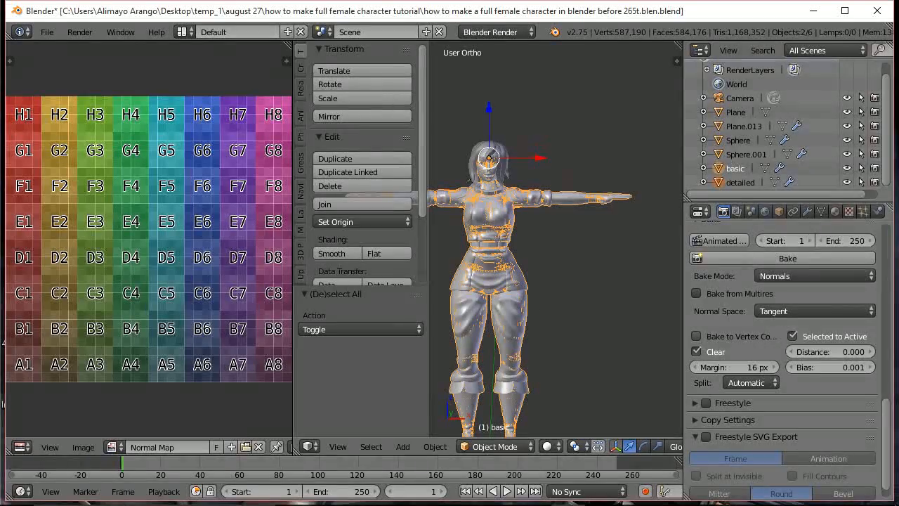
{"action": "left_click", "coordinate": [699, 335]}
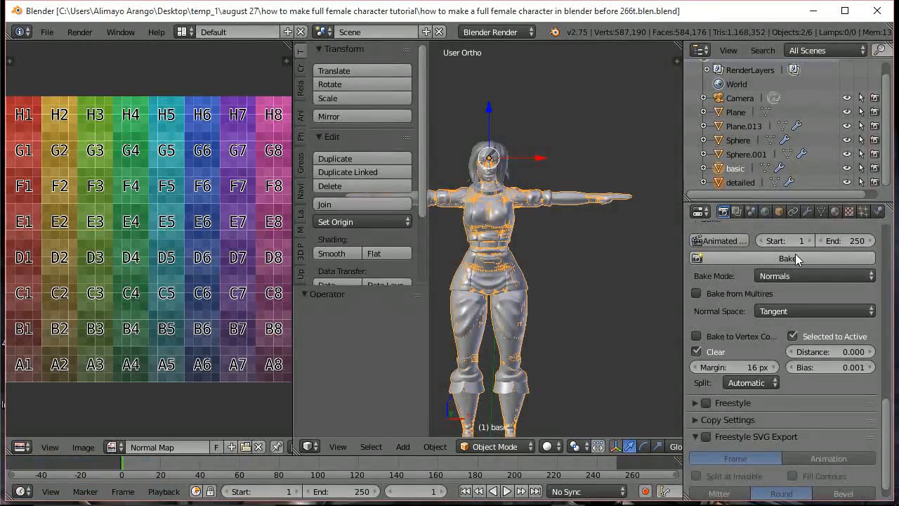
{"action": "left_click", "coordinate": [795, 257]}
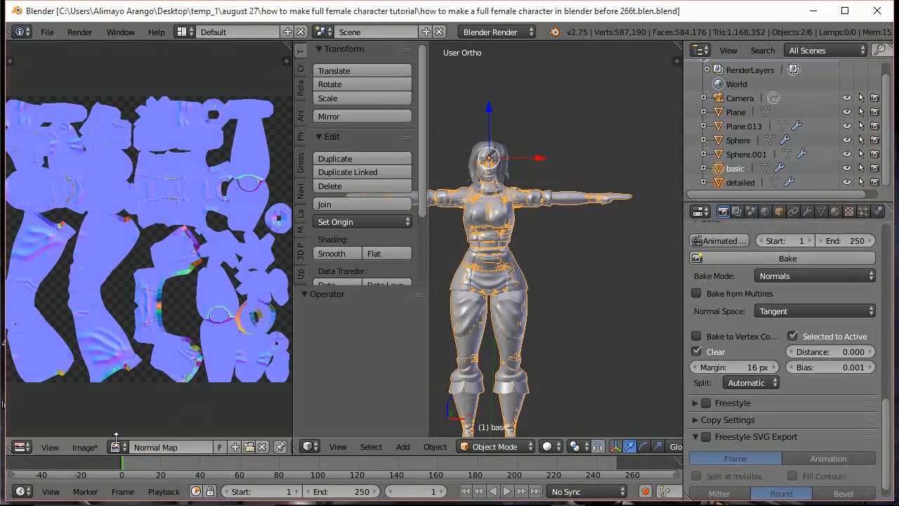
Save the baked normal map image over Actual Normal Map.png in the ao folder.
{"action": "left_click", "coordinate": [84, 447]}
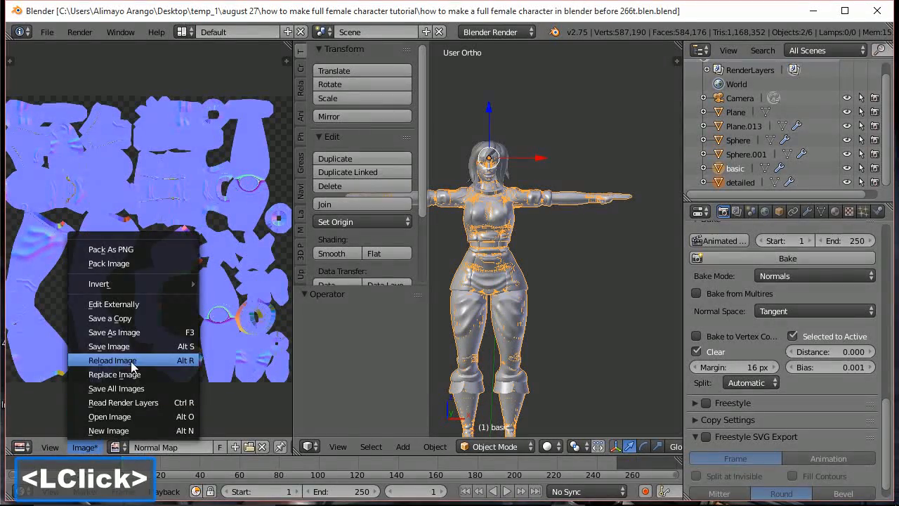
{"action": "left_click", "coordinate": [129, 335]}
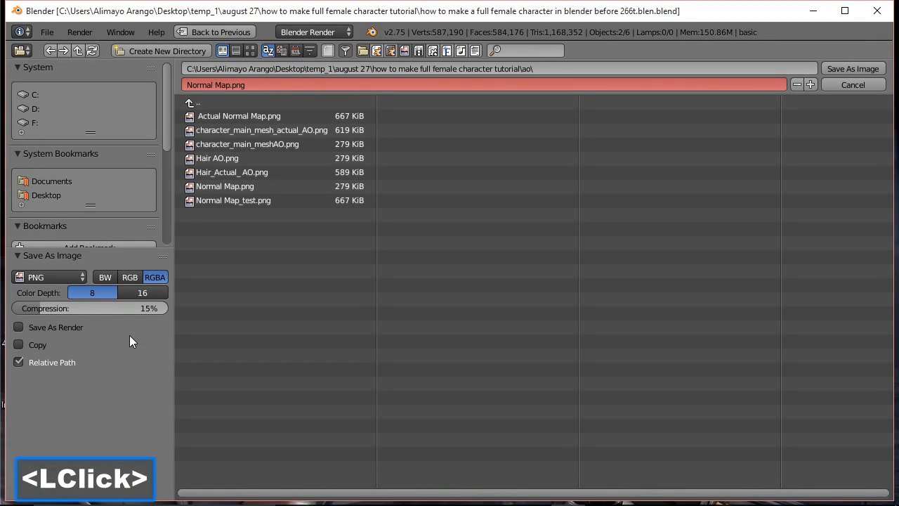
{"action": "left_click", "coordinate": [227, 119]}
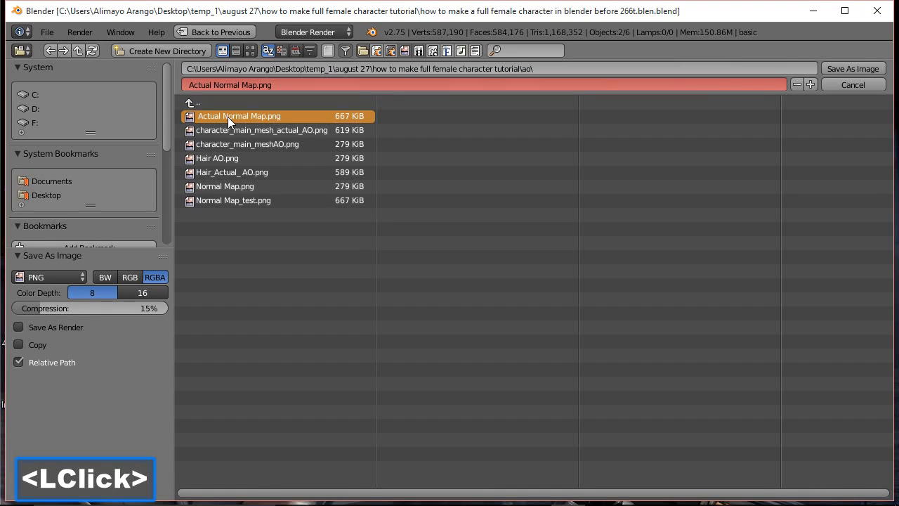
{"action": "left_click", "coordinate": [853, 68]}
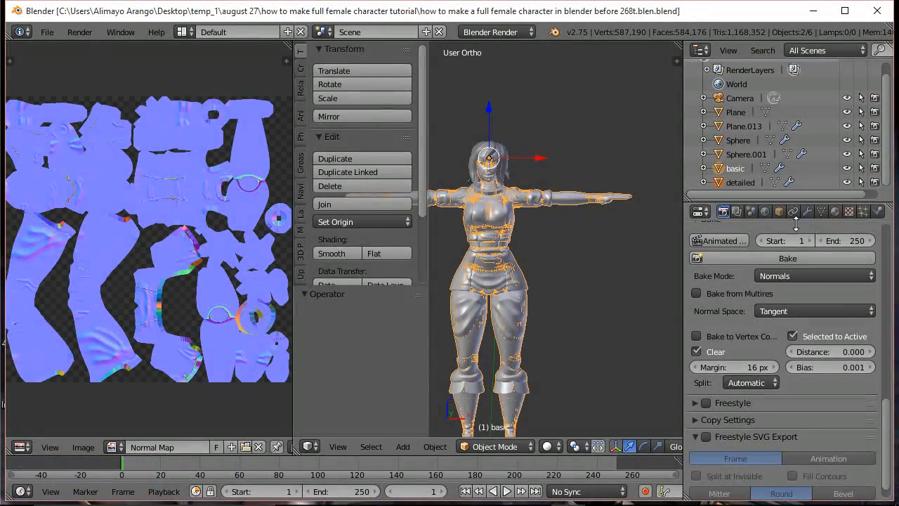
Move the detailed body to the fourth layer and save the project as the new 269t version.
{"action": "left_click", "coordinate": [748, 182]}
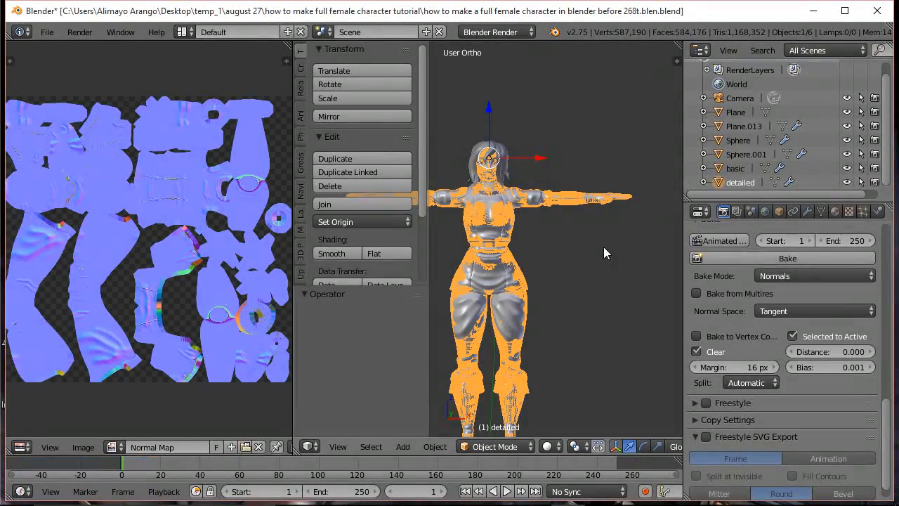
{"action": "key", "text": "m"}
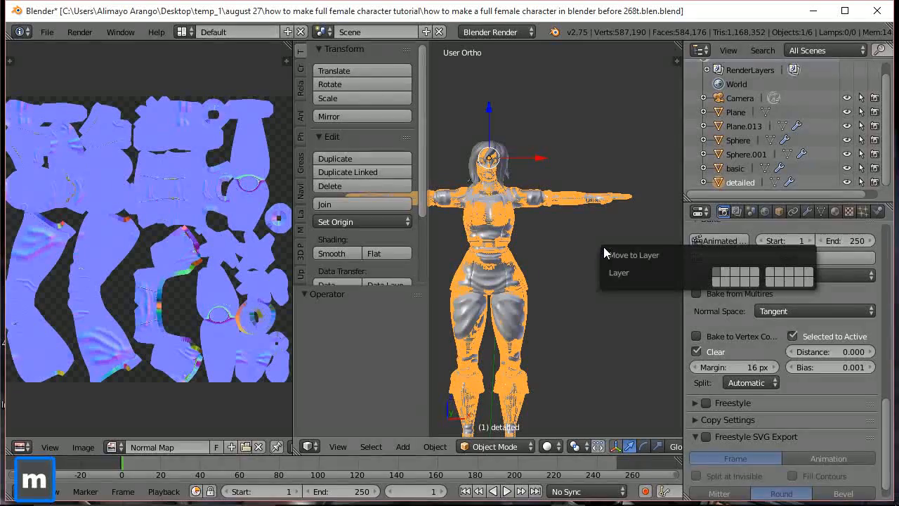
{"action": "left_click", "coordinate": [741, 269]}
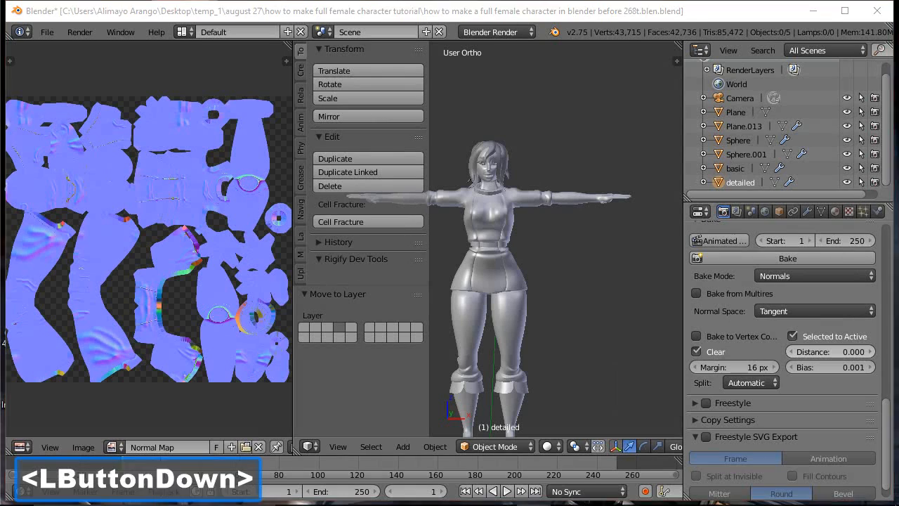
{"action": "left_click", "coordinate": [596, 17]}
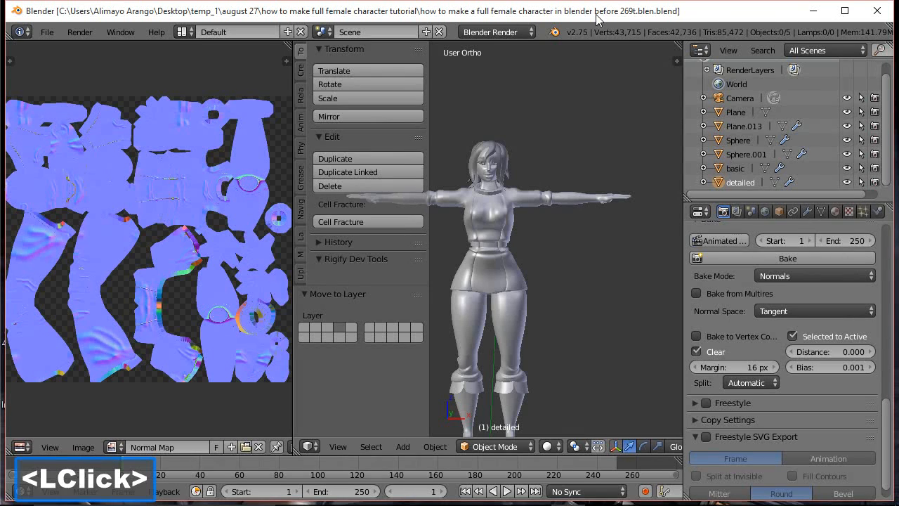
Unlink the normal map image from the image editor.
{"action": "left_click", "coordinate": [258, 447]}
{"action": "scroll", "coordinate": [216, 341], "scroll_direction": "up", "scroll_amount": 2}
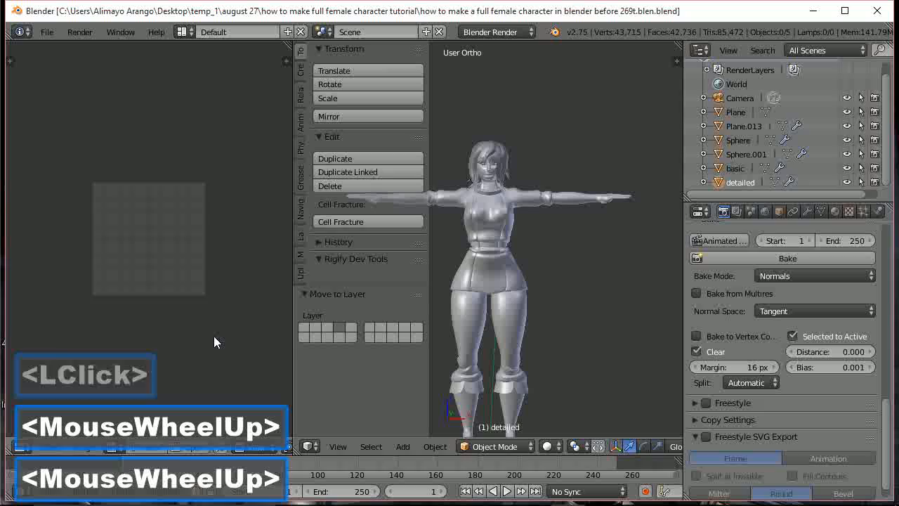
{"action": "scroll", "coordinate": [214, 336], "scroll_direction": "up", "scroll_amount": 2}
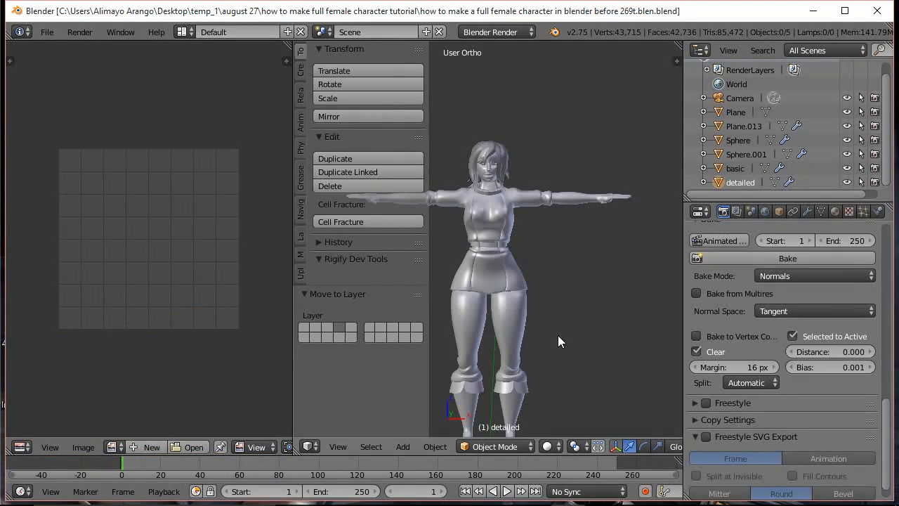
Select the basic body and switch it to Texture Paint mode.
{"action": "left_click", "coordinate": [513, 318]}
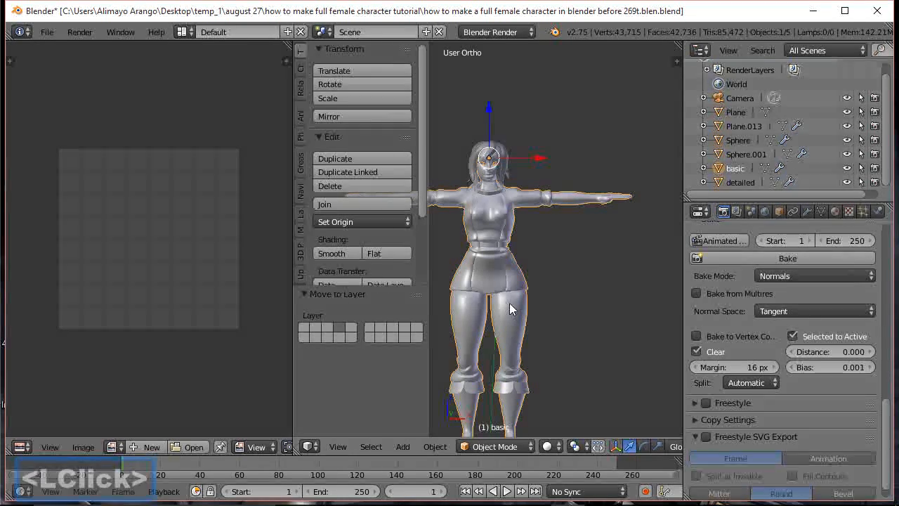
{"action": "left_click", "coordinate": [529, 448]}
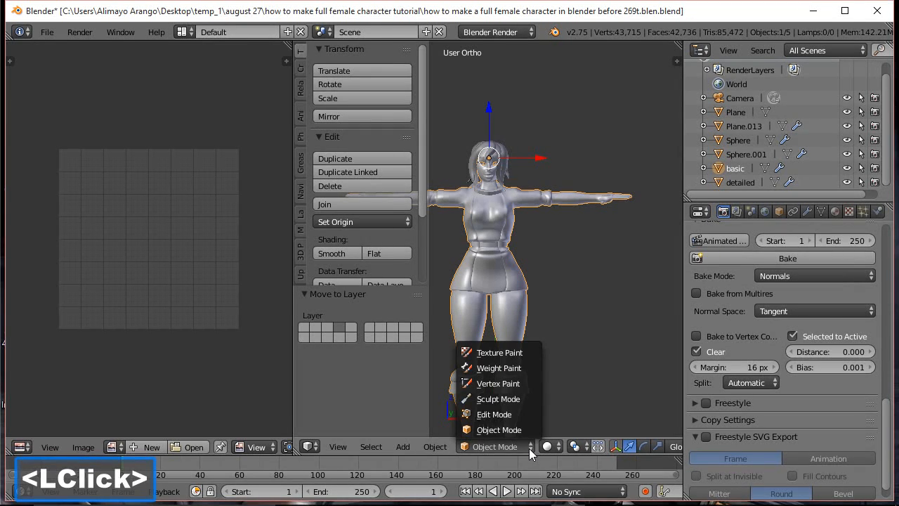
{"action": "left_click", "coordinate": [523, 351]}
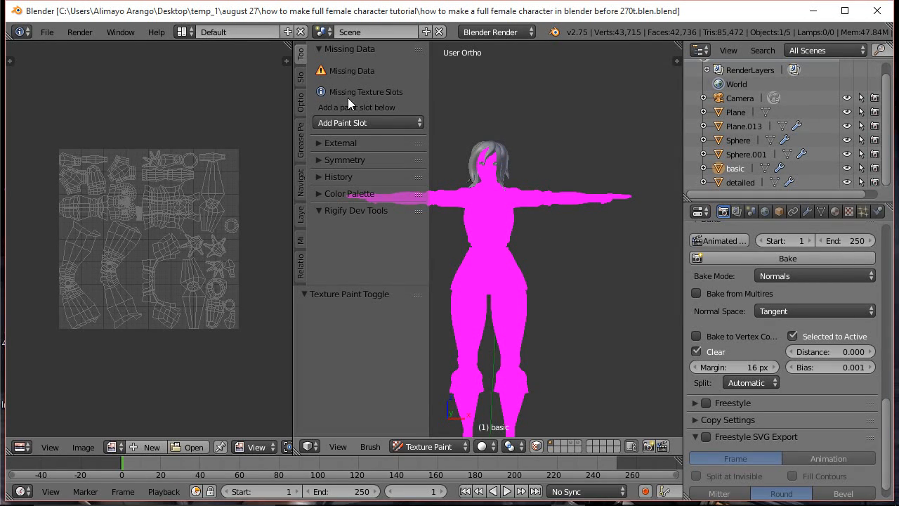
Add a diffuse color paint slot named Material Diffuse Color, 1024 x 1024 px, with a golden tan fill color.
{"action": "left_click", "coordinate": [399, 122]}
{"action": "left_click", "coordinate": [391, 140]}
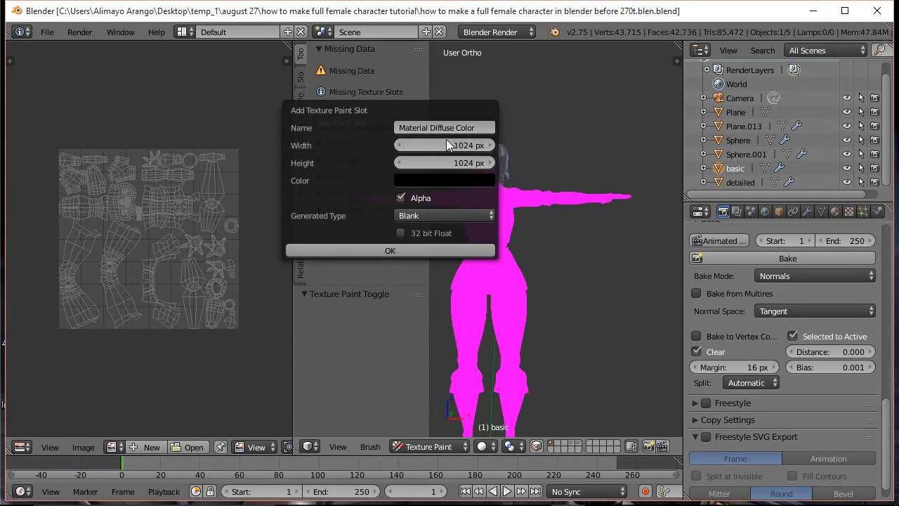
{"action": "left_click", "coordinate": [428, 176]}
{"action": "left_click_drag", "start_coordinate": [513, 278], "coordinate": [519, 223]}
{"action": "left_click", "coordinate": [450, 245]}
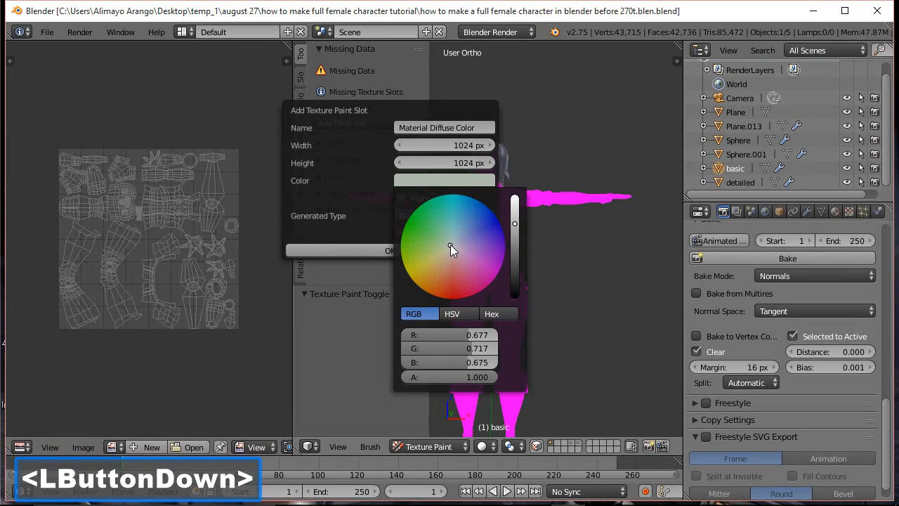
{"action": "mouse_move", "coordinate": [449, 244]}
{"action": "left_mouse_down"}
{"action": "mouse_move", "coordinate": [433, 256]}
{"action": "mouse_move", "coordinate": [432, 270]}
{"action": "mouse_move", "coordinate": [423, 236]}
{"action": "mouse_move", "coordinate": [434, 268]}
{"action": "left_mouse_up"}
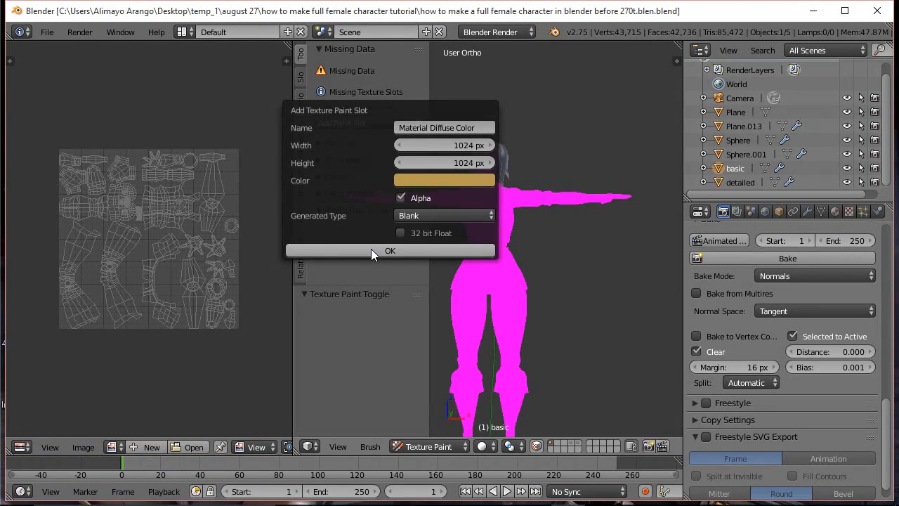
{"action": "left_click", "coordinate": [371, 250]}
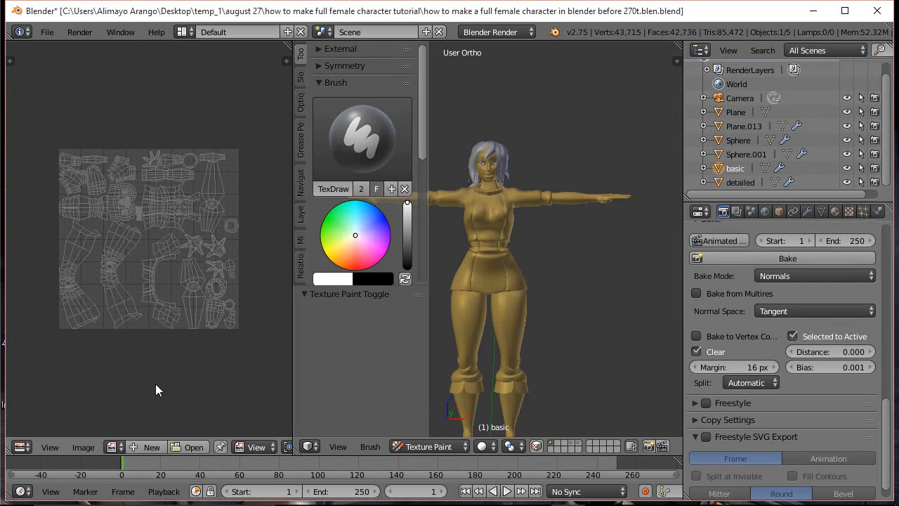
Show the Material Diffuse Color image in the image editor and save it over Material Diffuse Color.png in the ao folder.
{"action": "left_click", "coordinate": [121, 448]}
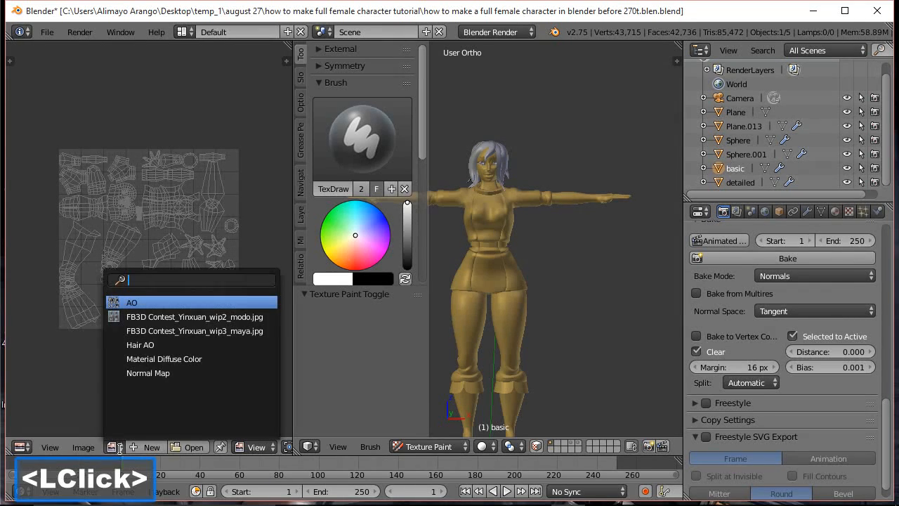
{"action": "left_click", "coordinate": [186, 359]}
{"action": "scroll", "coordinate": [194, 274], "scroll_direction": "down", "scroll_amount": 2}
{"action": "scroll", "coordinate": [192, 276], "scroll_direction": "down", "scroll_amount": 2}
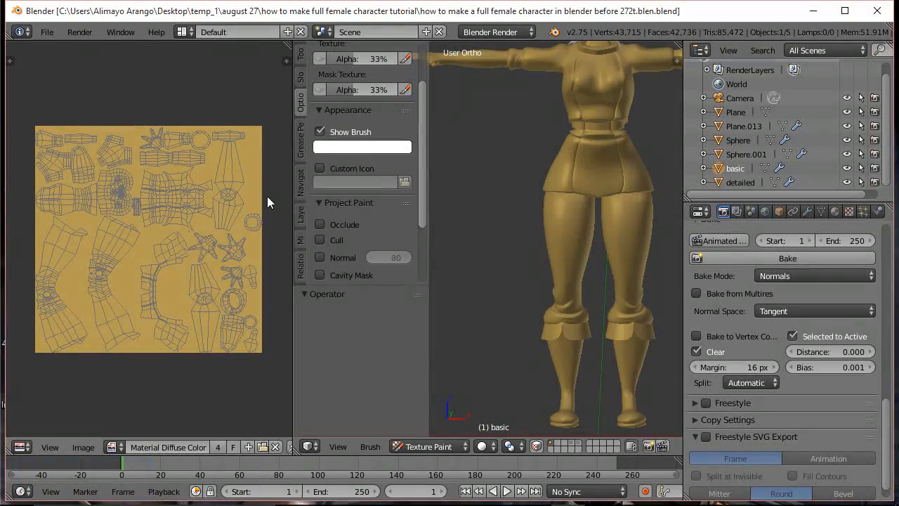
{"action": "left_click", "coordinate": [88, 447]}
{"action": "left_click", "coordinate": [128, 332]}
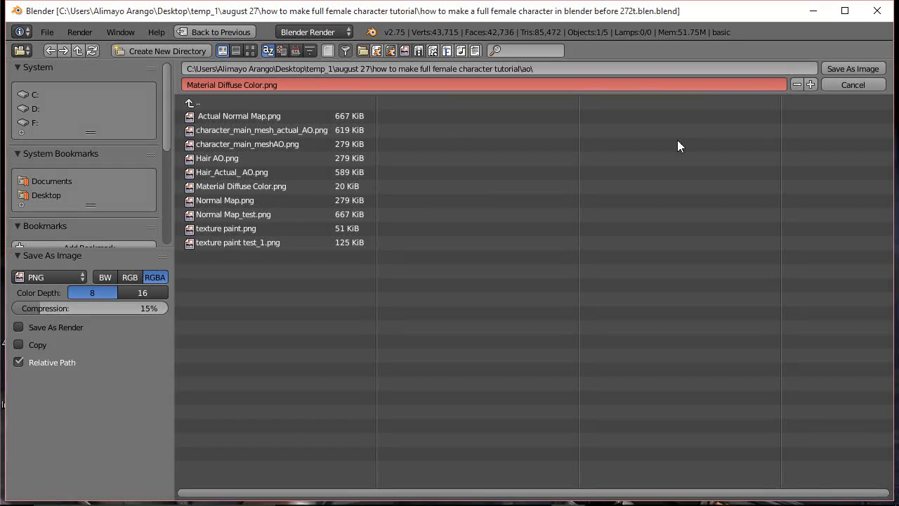
{"action": "left_click", "coordinate": [848, 69]}
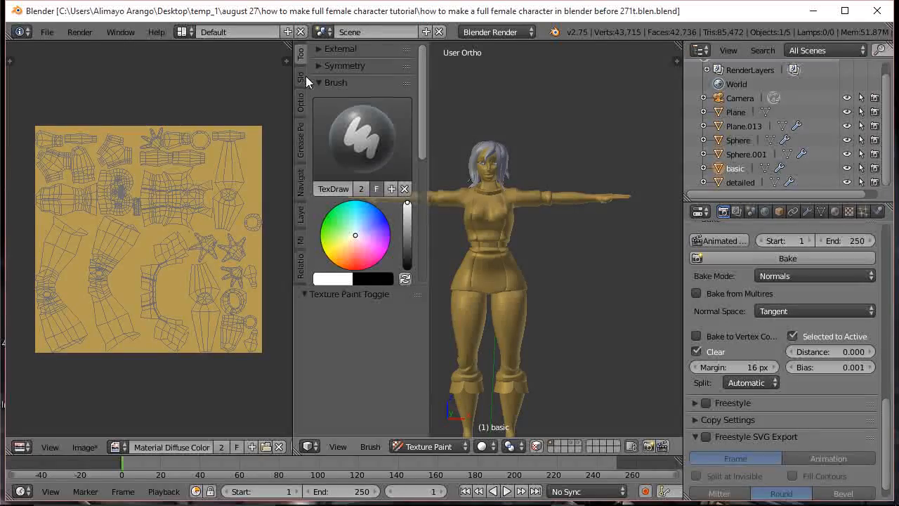
Set the paint brush to full strength 1.000, a dark gray color and a radius of 17 px.
{"action": "left_click_drag", "start_coordinate": [421, 100], "coordinate": [419, 144]}
{"action": "left_click_drag", "start_coordinate": [371, 223], "coordinate": [488, 240]}
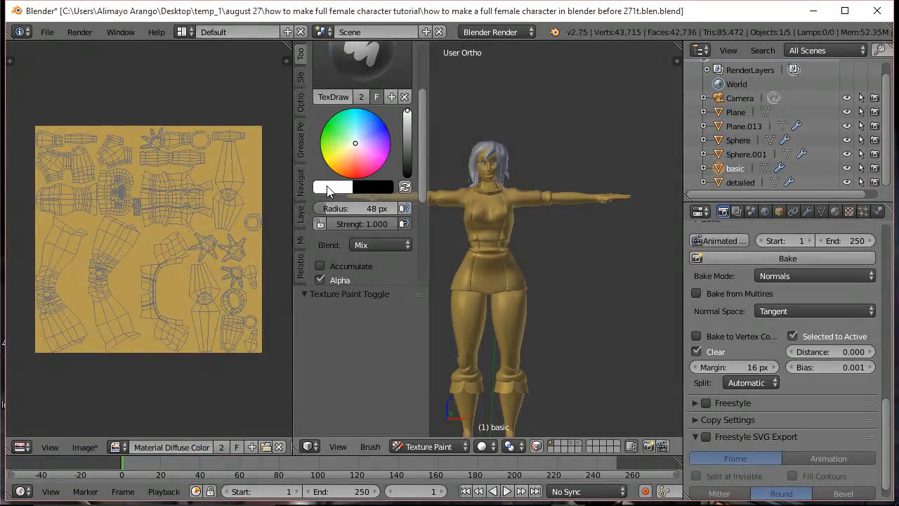
{"action": "left_click_drag", "start_coordinate": [409, 118], "coordinate": [420, 159]}
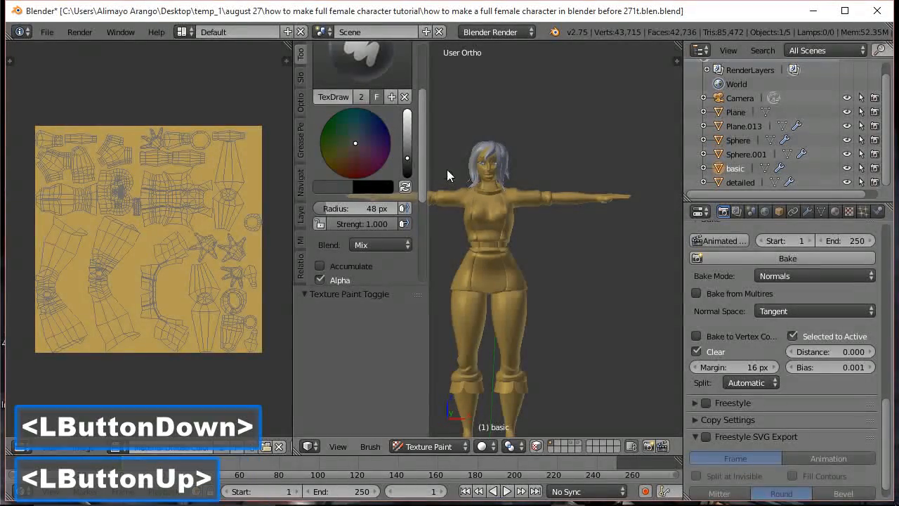
{"action": "key", "text": "f"}
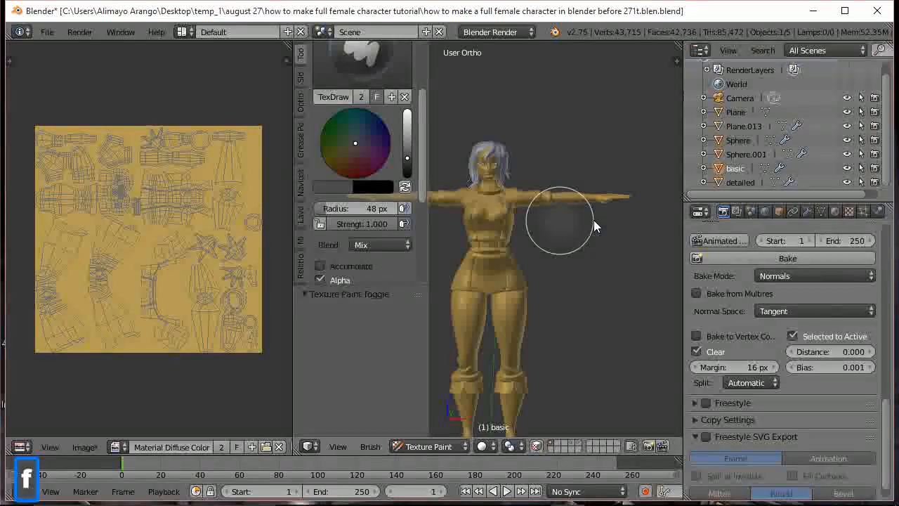
{"action": "left_click", "coordinate": [578, 221]}
Paint dark gray strokes along the character's left forearm towards the hand.
{"action": "scroll", "coordinate": [593, 223], "scroll_direction": "up", "scroll_amount": 2}
{"action": "left_click", "coordinate": [624, 187]}
{"action": "mouse_move", "coordinate": [624, 187]}
{"action": "left_mouse_down"}
{"action": "mouse_move", "coordinate": [597, 178]}
{"action": "mouse_move", "coordinate": [668, 169]}
{"action": "mouse_move", "coordinate": [662, 182]}
{"action": "left_mouse_up"}
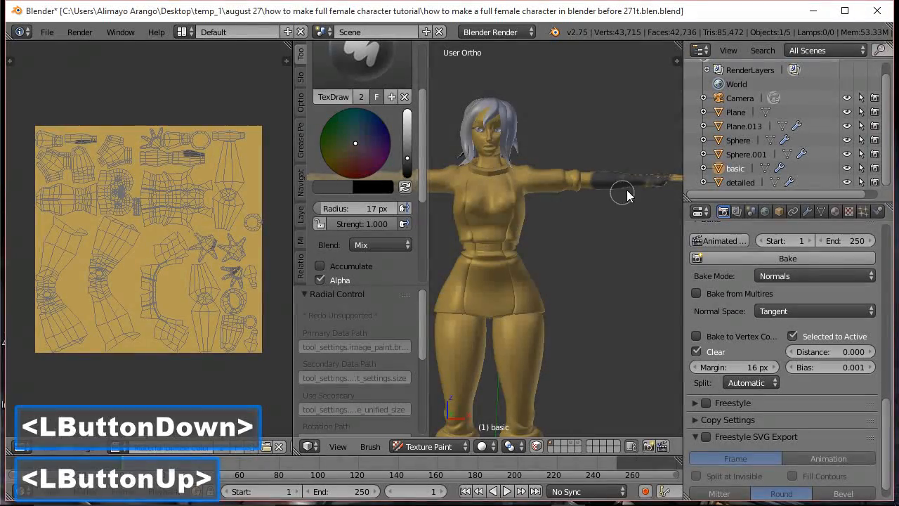
Disable Occlude, Cull and Normal in the Project Paint options so that strokes go through the mesh.
{"action": "scroll", "coordinate": [638, 192], "scroll_direction": "up", "scroll_amount": 2}
{"action": "middle_click_drag", "start_coordinate": [653, 195], "coordinate": [569, 233], "text": "shift"}
{"action": "scroll", "coordinate": [576, 232], "scroll_direction": "up", "scroll_amount": 4}
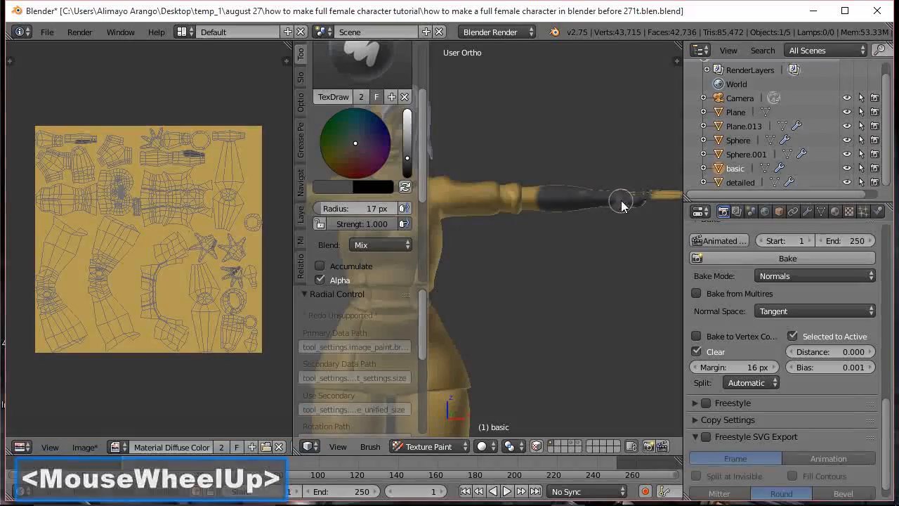
{"action": "left_click", "coordinate": [299, 103]}
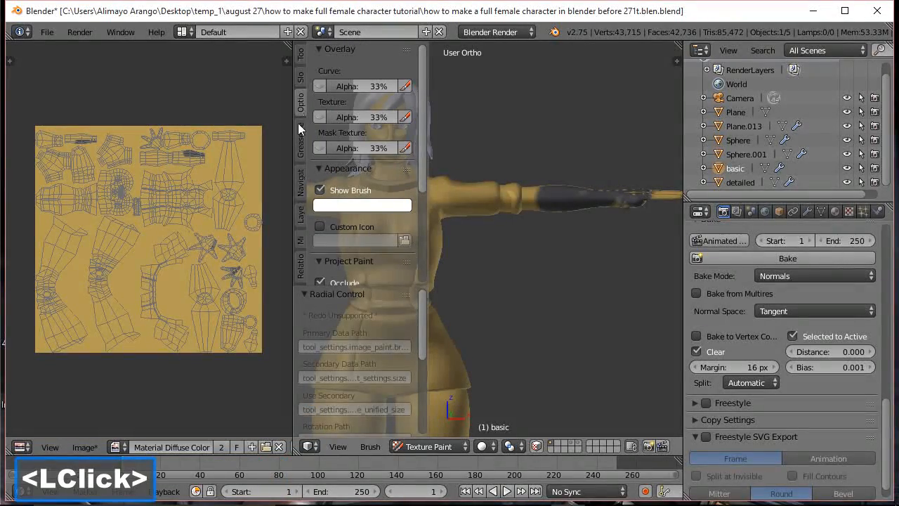
{"action": "left_click_drag", "start_coordinate": [420, 155], "coordinate": [419, 205]}
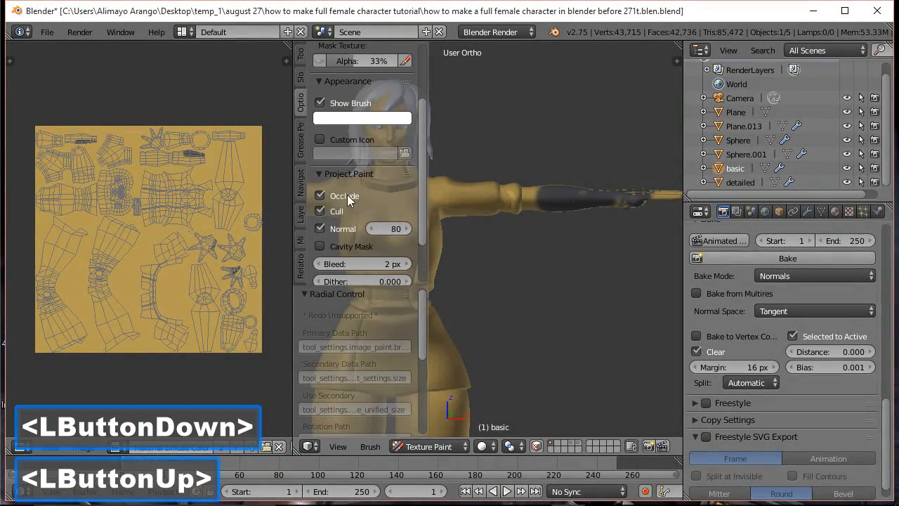
{"action": "left_click", "coordinate": [321, 194]}
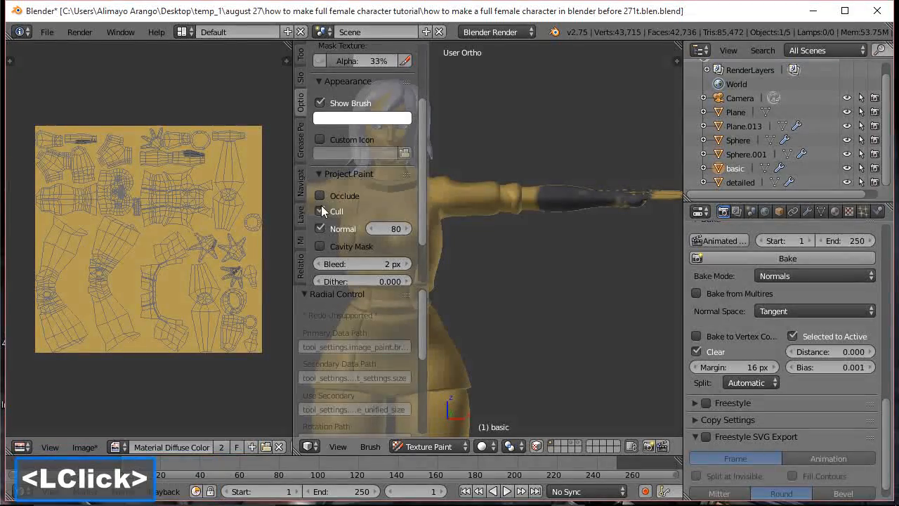
{"action": "left_click", "coordinate": [320, 211]}
{"action": "left_click", "coordinate": [320, 229]}
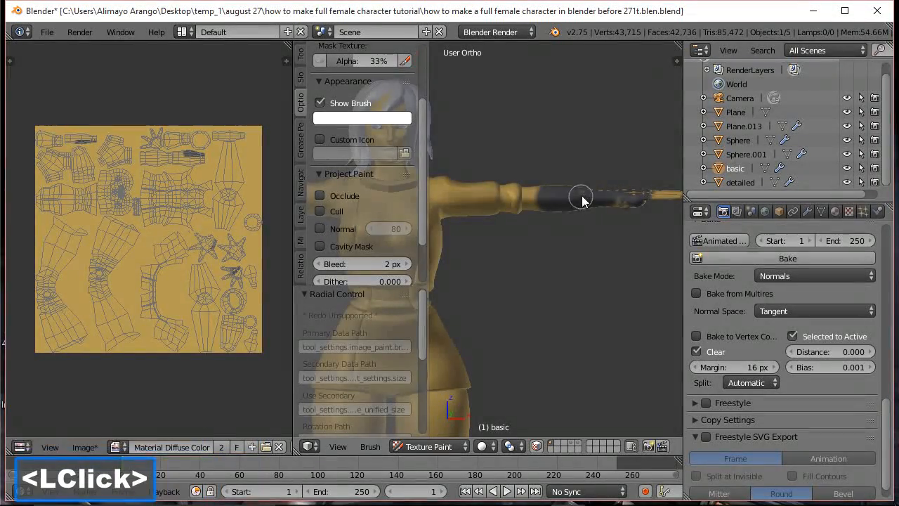
Paint the forearms and hands on both arms dark gray up to the sleeve cuffs.
{"action": "mouse_move", "coordinate": [618, 212]}
{"action": "left_mouse_down"}
{"action": "mouse_move", "coordinate": [657, 212]}
{"action": "mouse_move", "coordinate": [543, 210]}
{"action": "mouse_move", "coordinate": [570, 188]}
{"action": "mouse_move", "coordinate": [629, 188]}
{"action": "mouse_move", "coordinate": [549, 259]}
{"action": "left_mouse_up"}
{"action": "middle_click_drag", "start_coordinate": [523, 284], "coordinate": [629, 268], "text": "shift"}
{"action": "scroll", "coordinate": [594, 252], "scroll_direction": "down", "scroll_amount": 1}
{"action": "mouse_move", "coordinate": [500, 203]}
{"action": "left_mouse_down"}
{"action": "mouse_move", "coordinate": [467, 177]}
{"action": "mouse_move", "coordinate": [439, 189]}
{"action": "mouse_move", "coordinate": [498, 200]}
{"action": "mouse_move", "coordinate": [484, 177]}
{"action": "mouse_move", "coordinate": [474, 211]}
{"action": "left_mouse_up"}
{"action": "middle_click_drag", "start_coordinate": [474, 211], "coordinate": [528, 211], "text": "shift"}
{"action": "mouse_move", "coordinate": [485, 186]}
{"action": "left_mouse_down"}
{"action": "mouse_move", "coordinate": [454, 180]}
{"action": "mouse_move", "coordinate": [550, 178]}
{"action": "mouse_move", "coordinate": [574, 227]}
{"action": "left_mouse_up"}
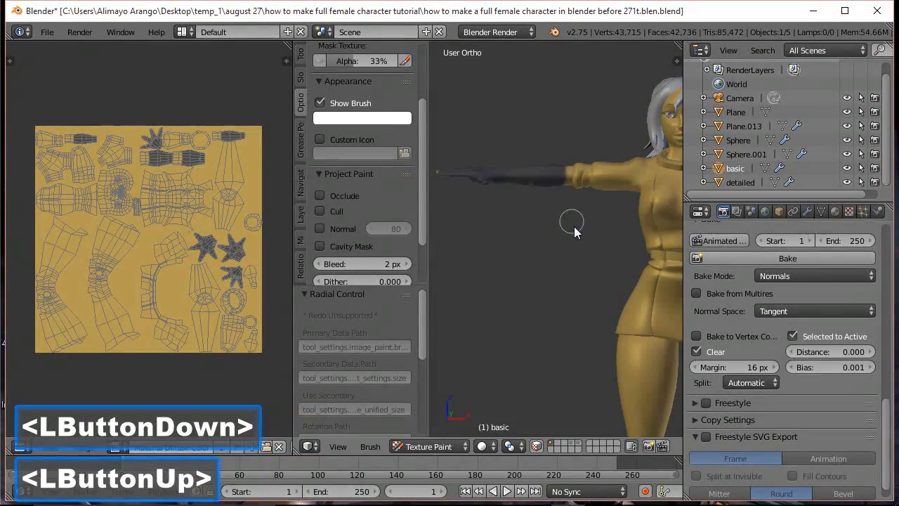
Paint the boots on both lower legs dark gray, from the feet up to the cuffs below the knees.
{"action": "middle_click_drag", "start_coordinate": [573, 227], "coordinate": [534, 206], "text": "shift"}
{"action": "scroll", "coordinate": [530, 249], "scroll_direction": "down", "scroll_amount": 5, "text": "shift"}
{"action": "middle_click_drag", "start_coordinate": [511, 280], "coordinate": [509, 196], "text": "shift"}
{"action": "mouse_move", "coordinate": [576, 363]}
{"action": "left_mouse_down"}
{"action": "mouse_move", "coordinate": [586, 350]}
{"action": "mouse_move", "coordinate": [536, 344]}
{"action": "mouse_move", "coordinate": [586, 336]}
{"action": "mouse_move", "coordinate": [543, 325]}
{"action": "mouse_move", "coordinate": [666, 319]}
{"action": "mouse_move", "coordinate": [527, 344]}
{"action": "mouse_move", "coordinate": [559, 405]}
{"action": "mouse_move", "coordinate": [642, 424]}
{"action": "mouse_move", "coordinate": [569, 426]}
{"action": "mouse_move", "coordinate": [577, 395]}
{"action": "mouse_move", "coordinate": [644, 364]}
{"action": "mouse_move", "coordinate": [637, 399]}
{"action": "mouse_move", "coordinate": [640, 381]}
{"action": "mouse_move", "coordinate": [602, 418]}
{"action": "mouse_move", "coordinate": [543, 422]}
{"action": "mouse_move", "coordinate": [654, 375]}
{"action": "mouse_move", "coordinate": [647, 353]}
{"action": "left_mouse_up"}
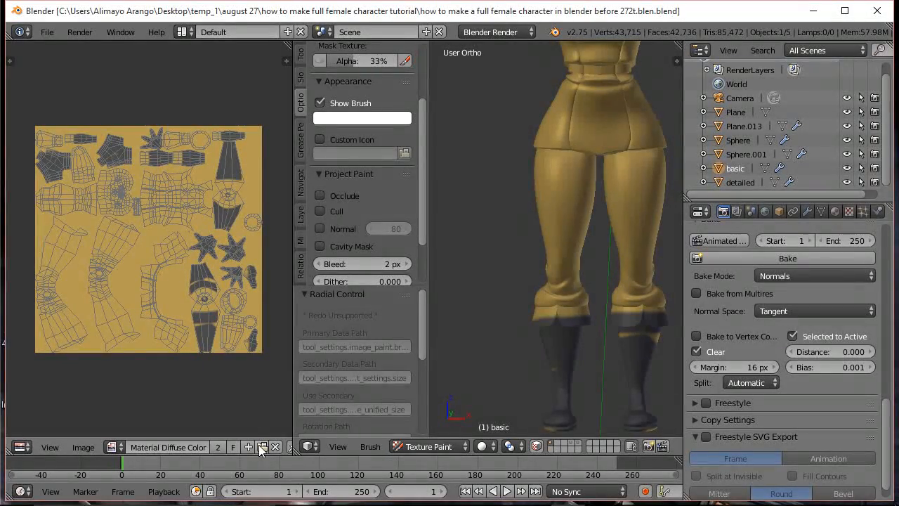
Switch the image editor from View to Paint mode.
{"action": "scroll", "coordinate": [259, 445], "scroll_direction": "down", "scroll_amount": 3}
{"action": "scroll", "coordinate": [260, 445], "scroll_direction": "down", "scroll_amount": 1}
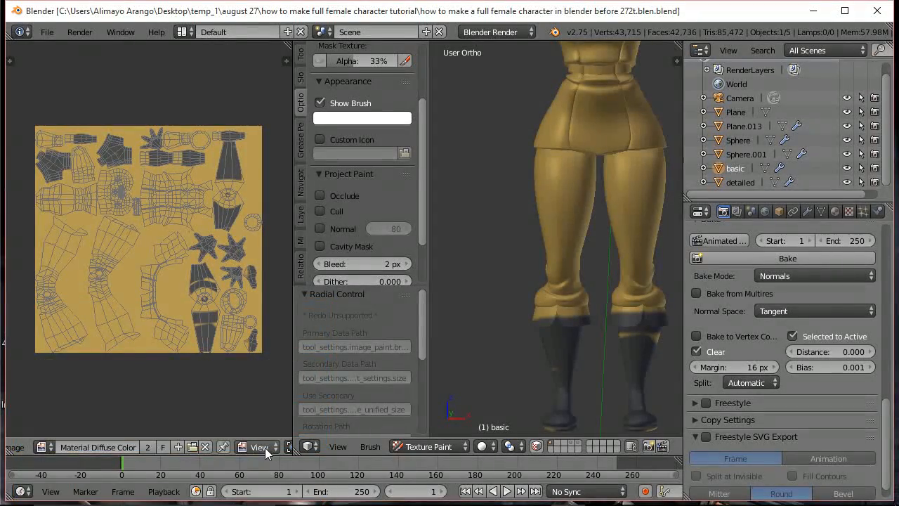
{"action": "left_click", "coordinate": [276, 449]}
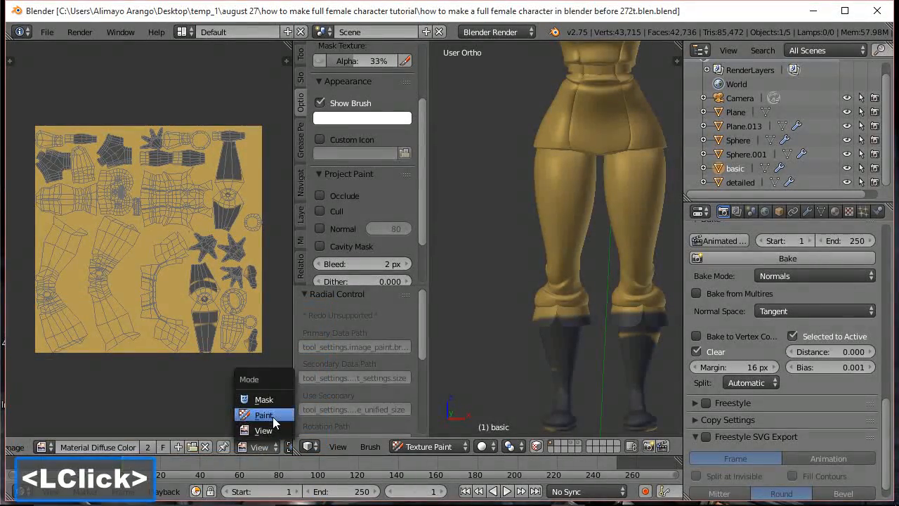
{"action": "left_click", "coordinate": [273, 417]}
Fill the unpainted gaps of the lower boot island in the texture image with dark gray, including its edges.
{"action": "mouse_move", "coordinate": [204, 322]}
{"action": "left_mouse_down"}
{"action": "mouse_move", "coordinate": [204, 306]}
{"action": "mouse_move", "coordinate": [194, 318]}
{"action": "mouse_move", "coordinate": [210, 281]}
{"action": "mouse_move", "coordinate": [195, 279]}
{"action": "mouse_move", "coordinate": [214, 313]}
{"action": "mouse_move", "coordinate": [201, 310]}
{"action": "left_mouse_up"}
{"action": "scroll", "coordinate": [202, 309], "scroll_direction": "up", "scroll_amount": 2}
{"action": "middle_click_drag", "start_coordinate": [254, 287], "coordinate": [209, 219]}
{"action": "scroll", "coordinate": [209, 218], "scroll_direction": "up", "scroll_amount": 2}
{"action": "left_click", "coordinate": [235, 261]}
{"action": "mouse_move", "coordinate": [235, 261]}
{"action": "left_mouse_down"}
{"action": "mouse_move", "coordinate": [252, 240]}
{"action": "mouse_move", "coordinate": [236, 215]}
{"action": "mouse_move", "coordinate": [217, 273]}
{"action": "mouse_move", "coordinate": [196, 280]}
{"action": "mouse_move", "coordinate": [194, 343]}
{"action": "mouse_move", "coordinate": [212, 297]}
{"action": "mouse_move", "coordinate": [248, 327]}
{"action": "left_mouse_up"}
{"action": "mouse_move", "coordinate": [224, 402]}
{"action": "left_mouse_down"}
{"action": "mouse_move", "coordinate": [229, 281]}
{"action": "mouse_move", "coordinate": [180, 274]}
{"action": "mouse_move", "coordinate": [235, 302]}
{"action": "mouse_move", "coordinate": [222, 244]}
{"action": "left_mouse_up"}
{"action": "left_click", "coordinate": [231, 269]}
{"action": "left_click_drag", "start_coordinate": [207, 203], "coordinate": [197, 166]}
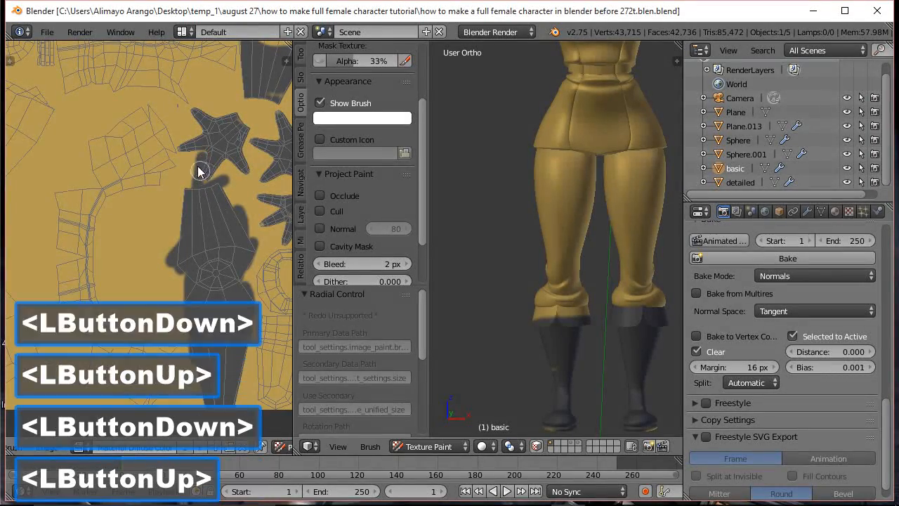
Fill the unpainted gaps of the upper boot island and the small pieces beside the hand islands with dark gray.
{"action": "scroll", "coordinate": [223, 196], "scroll_direction": "down", "scroll_amount": 2}
{"action": "mouse_move", "coordinate": [240, 212]}
{"action": "left_mouse_down"}
{"action": "mouse_move", "coordinate": [243, 224]}
{"action": "mouse_move", "coordinate": [259, 214]}
{"action": "mouse_move", "coordinate": [265, 224]}
{"action": "mouse_move", "coordinate": [244, 184]}
{"action": "mouse_move", "coordinate": [231, 185]}
{"action": "mouse_move", "coordinate": [227, 164]}
{"action": "left_mouse_up"}
{"action": "mouse_move", "coordinate": [226, 150]}
{"action": "left_mouse_down"}
{"action": "mouse_move", "coordinate": [221, 112]}
{"action": "mouse_move", "coordinate": [235, 109]}
{"action": "mouse_move", "coordinate": [227, 94]}
{"action": "mouse_move", "coordinate": [211, 101]}
{"action": "mouse_move", "coordinate": [249, 113]}
{"action": "left_mouse_up"}
{"action": "middle_click_drag", "start_coordinate": [246, 125], "coordinate": [212, 262]}
{"action": "mouse_move", "coordinate": [196, 180]}
{"action": "left_mouse_down"}
{"action": "mouse_move", "coordinate": [190, 198]}
{"action": "mouse_move", "coordinate": [181, 182]}
{"action": "mouse_move", "coordinate": [201, 185]}
{"action": "mouse_move", "coordinate": [206, 208]}
{"action": "mouse_move", "coordinate": [219, 181]}
{"action": "mouse_move", "coordinate": [196, 189]}
{"action": "mouse_move", "coordinate": [192, 209]}
{"action": "mouse_move", "coordinate": [214, 118]}
{"action": "mouse_move", "coordinate": [180, 121]}
{"action": "left_mouse_up"}
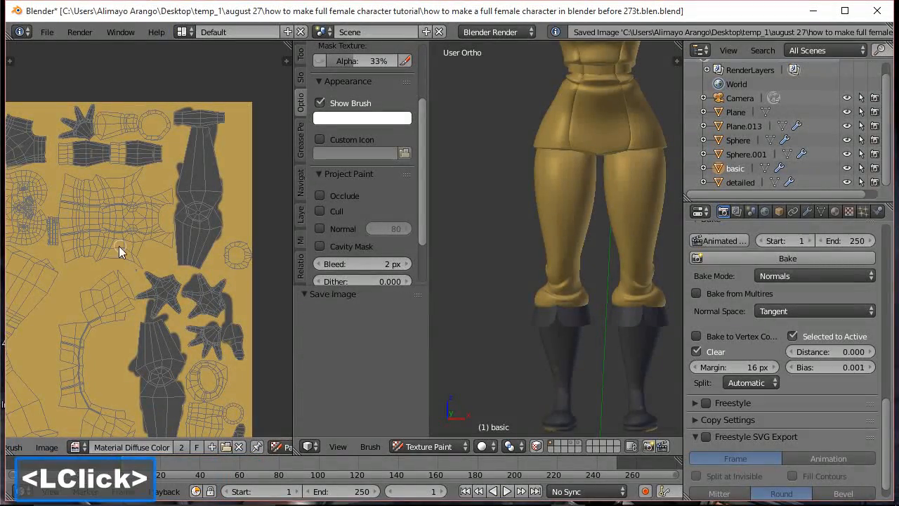
Touch up the edges of the forearm islands and the neighbouring dark island in the texture image with dark gray.
{"action": "mouse_move", "coordinate": [127, 158]}
{"action": "left_mouse_down"}
{"action": "mouse_move", "coordinate": [125, 145]}
{"action": "mouse_move", "coordinate": [63, 150]}
{"action": "mouse_move", "coordinate": [132, 161]}
{"action": "mouse_move", "coordinate": [164, 150]}
{"action": "mouse_move", "coordinate": [64, 159]}
{"action": "mouse_move", "coordinate": [77, 165]}
{"action": "left_mouse_up"}
{"action": "middle_click_drag", "start_coordinate": [56, 149], "coordinate": [122, 154]}
{"action": "left_click_drag", "start_coordinate": [84, 166], "coordinate": [63, 169]}
{"action": "middle_click_drag", "start_coordinate": [66, 169], "coordinate": [161, 167]}
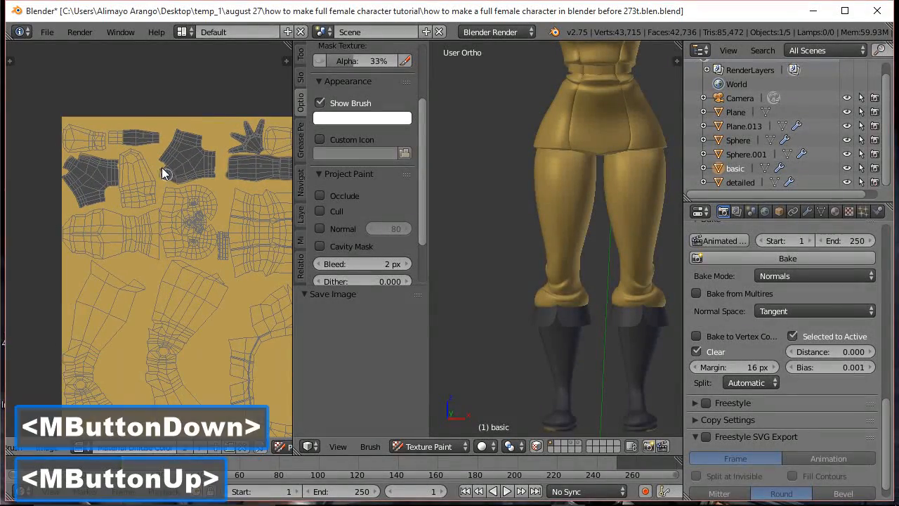
Paint the rest of the gold-coloured areas on the small upper-left glove islands of the diffuse texture dark grey.
{"action": "mouse_move", "coordinate": [119, 132]}
{"action": "left_mouse_down"}
{"action": "mouse_move", "coordinate": [111, 165]}
{"action": "mouse_move", "coordinate": [68, 160]}
{"action": "mouse_move", "coordinate": [94, 157]}
{"action": "mouse_move", "coordinate": [85, 202]}
{"action": "left_mouse_up"}
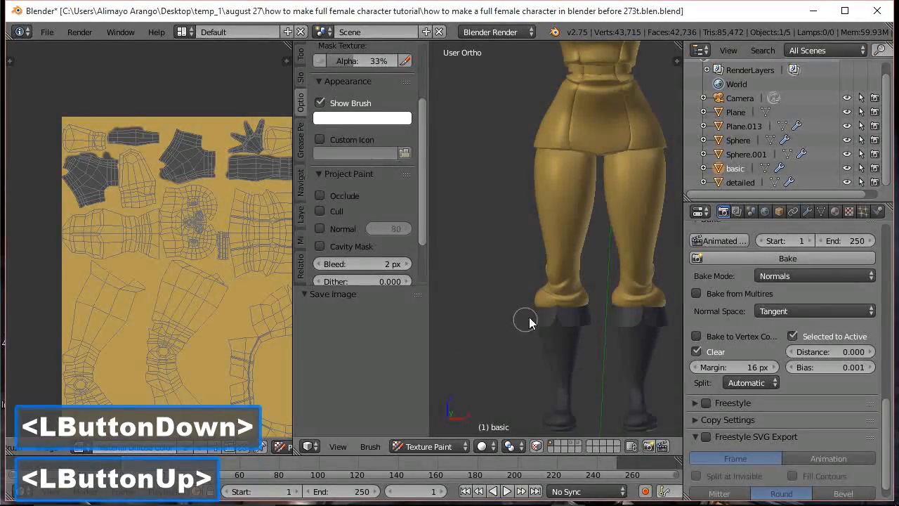
{"action": "scroll", "coordinate": [529, 322], "scroll_direction": "down", "scroll_amount": 5}
{"action": "middle_click_drag", "start_coordinate": [595, 250], "coordinate": [491, 259]}
{"action": "middle_click_drag", "start_coordinate": [608, 222], "coordinate": [587, 260]}
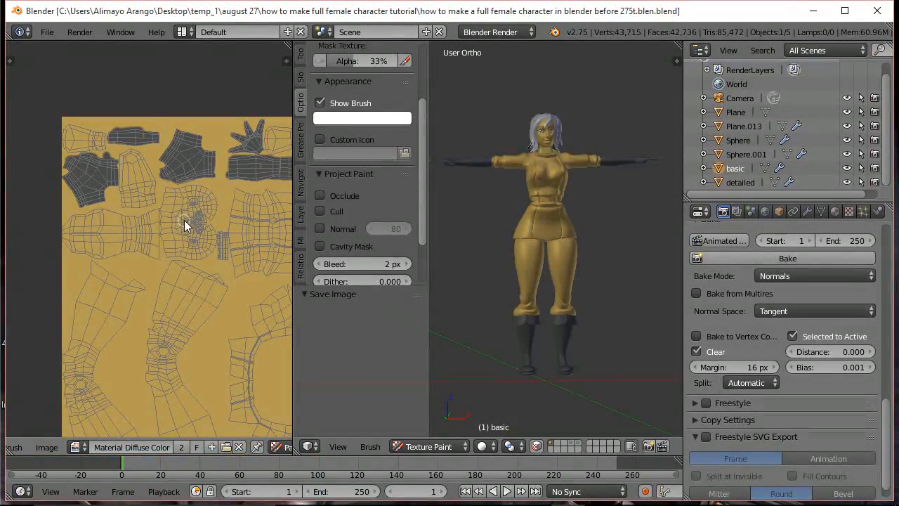
Set the paint brush colour to a light peach skin tone.
{"action": "left_click_drag", "start_coordinate": [422, 113], "coordinate": [426, 49]}
{"action": "left_click", "coordinate": [302, 50]}
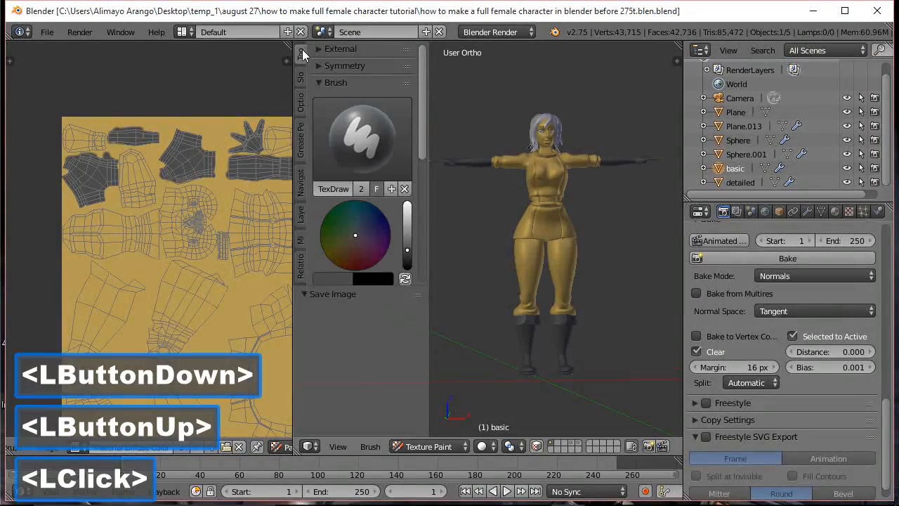
{"action": "left_click", "coordinate": [407, 214]}
{"action": "left_click", "coordinate": [346, 244]}
{"action": "left_click_drag", "start_coordinate": [345, 244], "coordinate": [349, 246]}
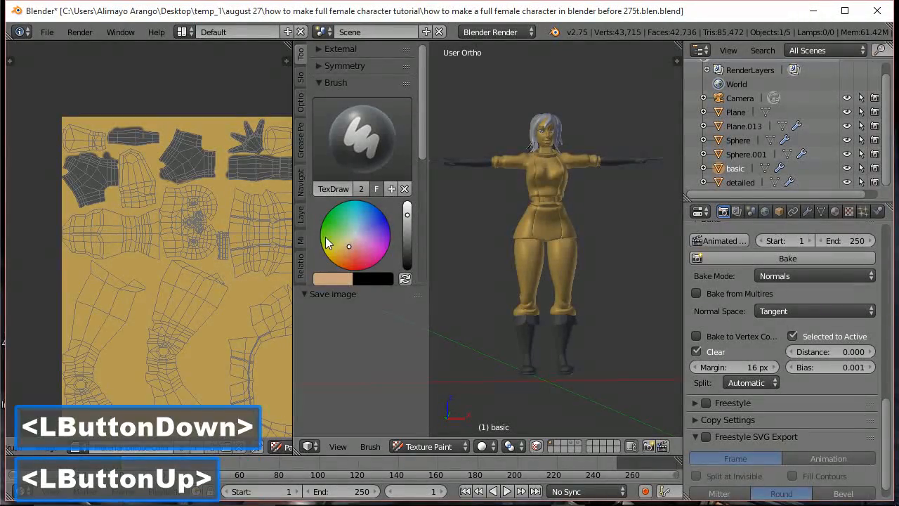
Paint the whole face island of the diffuse texture with the peach skin tone.
{"action": "scroll", "coordinate": [185, 221], "scroll_direction": "up", "scroll_amount": 3}
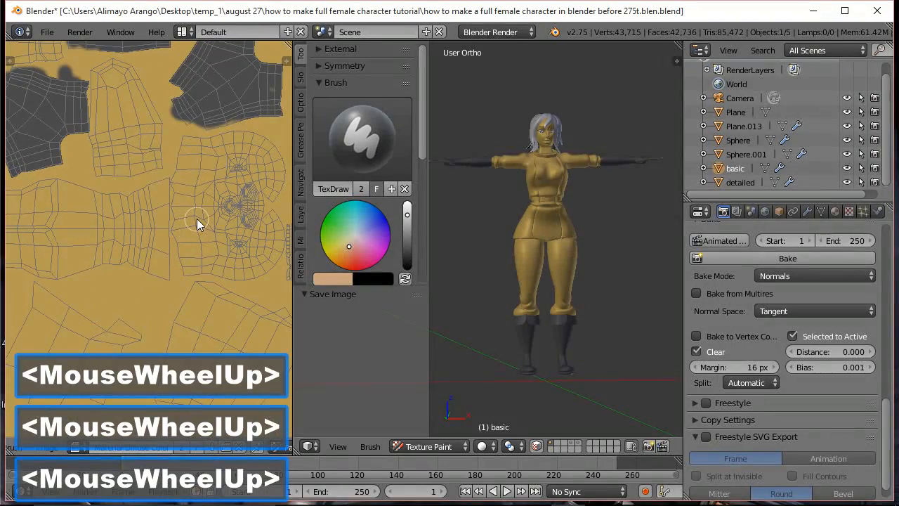
{"action": "middle_click_drag", "start_coordinate": [246, 219], "coordinate": [175, 214]}
{"action": "mouse_move", "coordinate": [171, 222]}
{"action": "left_mouse_down"}
{"action": "mouse_move", "coordinate": [164, 187]}
{"action": "mouse_move", "coordinate": [154, 232]}
{"action": "left_mouse_up"}
{"action": "mouse_move", "coordinate": [133, 259]}
{"action": "left_mouse_down"}
{"action": "mouse_move", "coordinate": [118, 268]}
{"action": "mouse_move", "coordinate": [144, 264]}
{"action": "left_mouse_up"}
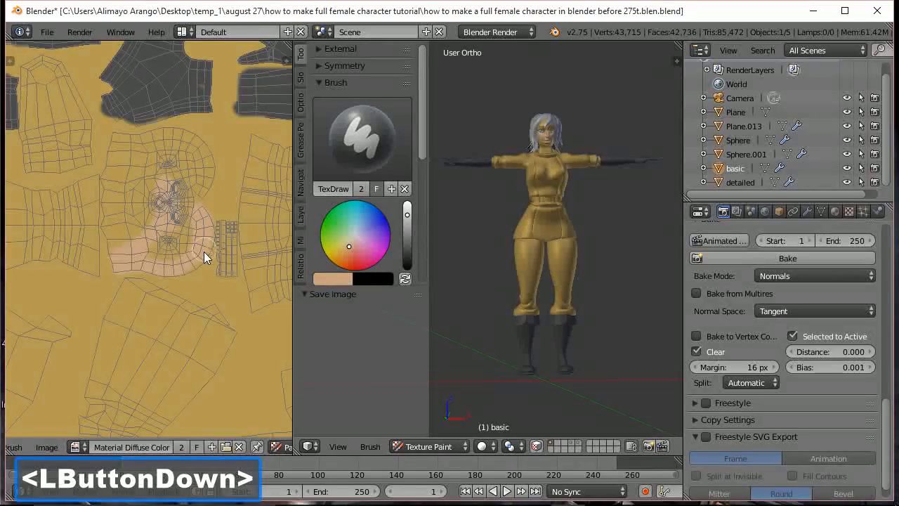
{"action": "mouse_move", "coordinate": [174, 245]}
{"action": "left_mouse_down"}
{"action": "mouse_move", "coordinate": [168, 221]}
{"action": "mouse_move", "coordinate": [153, 258]}
{"action": "mouse_move", "coordinate": [170, 239]}
{"action": "left_mouse_up"}
{"action": "left_click_drag", "start_coordinate": [117, 230], "coordinate": [114, 234]}
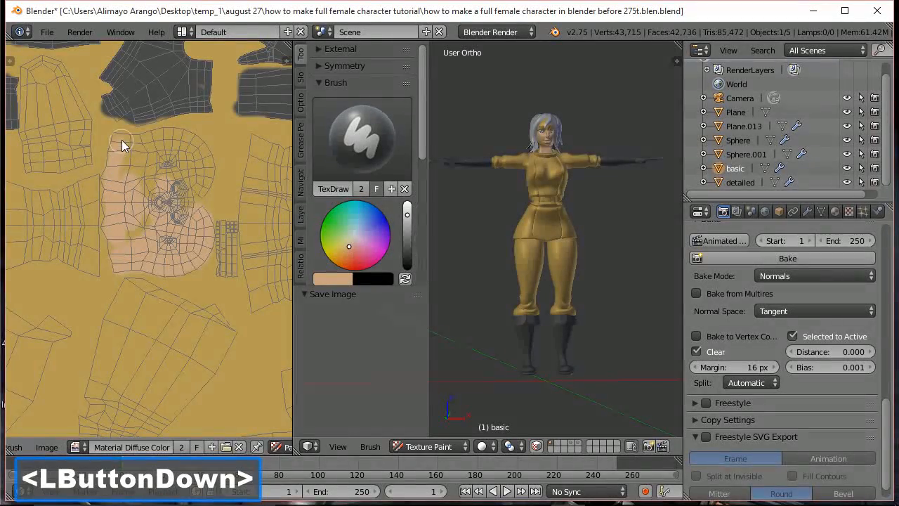
{"action": "left_click_drag", "start_coordinate": [208, 159], "coordinate": [190, 197]}
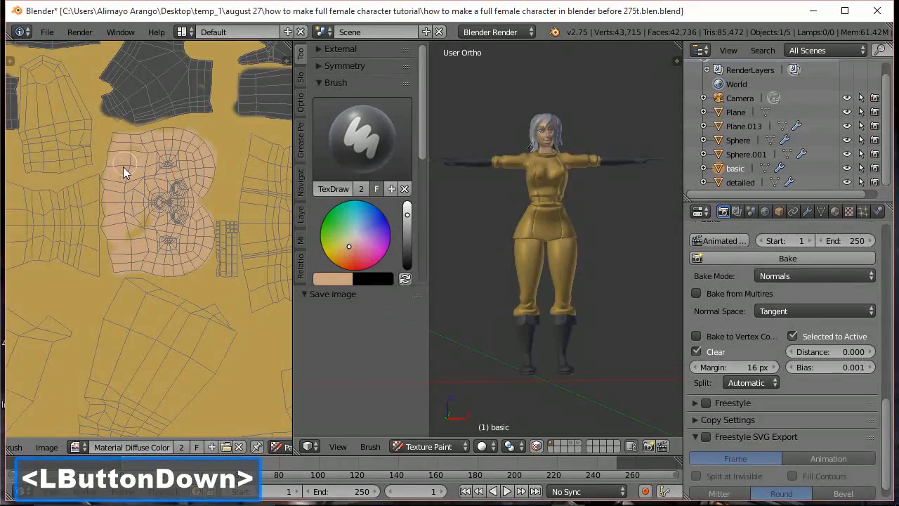
{"action": "mouse_move", "coordinate": [136, 238]}
{"action": "left_mouse_down"}
{"action": "mouse_move", "coordinate": [115, 254]}
{"action": "mouse_move", "coordinate": [117, 186]}
{"action": "mouse_move", "coordinate": [130, 217]}
{"action": "mouse_move", "coordinate": [191, 197]}
{"action": "left_mouse_up"}
{"action": "left_click_drag", "start_coordinate": [153, 139], "coordinate": [193, 151]}
Check the painted face on the model up close and save the Material Diffuse Color image.
{"action": "scroll", "coordinate": [596, 176], "scroll_direction": "up", "scroll_amount": 5}
{"action": "middle_click_drag", "start_coordinate": [587, 182], "coordinate": [523, 295], "text": "shift"}
{"action": "scroll", "coordinate": [523, 295], "scroll_direction": "up", "scroll_amount": 2}
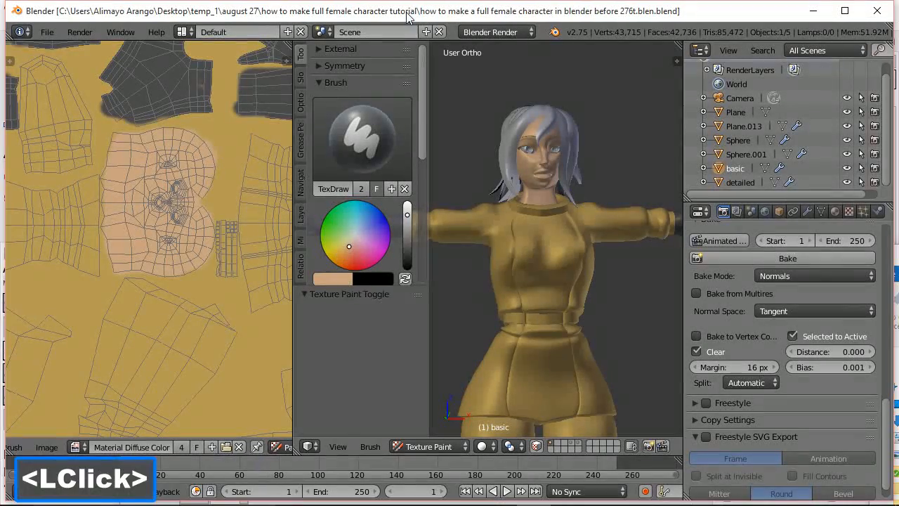
{"action": "left_click", "coordinate": [47, 447]}
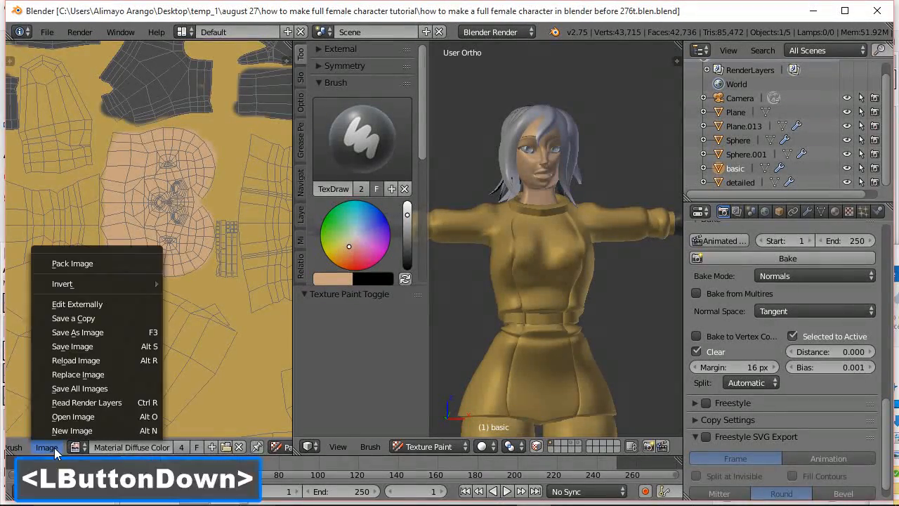
{"action": "left_click", "coordinate": [83, 344]}
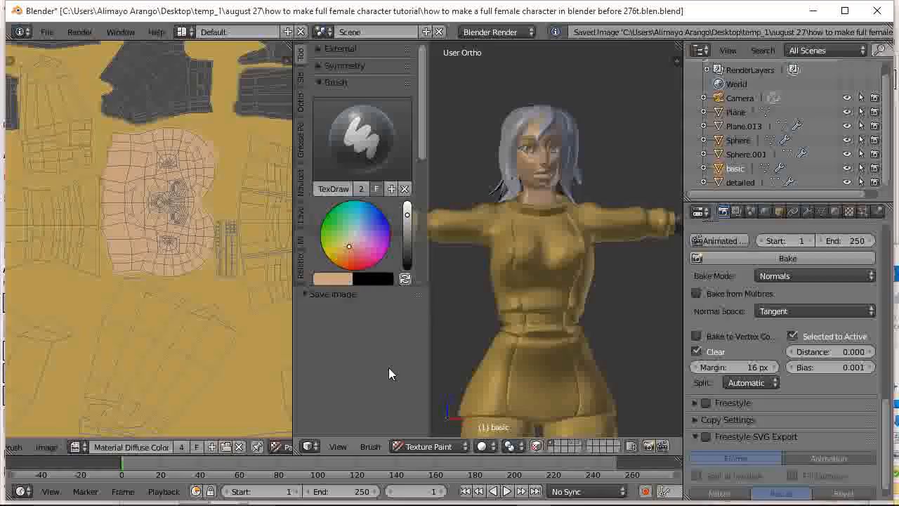
Take the basic mesh out of Texture Paint into Object Mode, and from there into Edit Mode.
{"action": "left_click", "coordinate": [454, 445]}
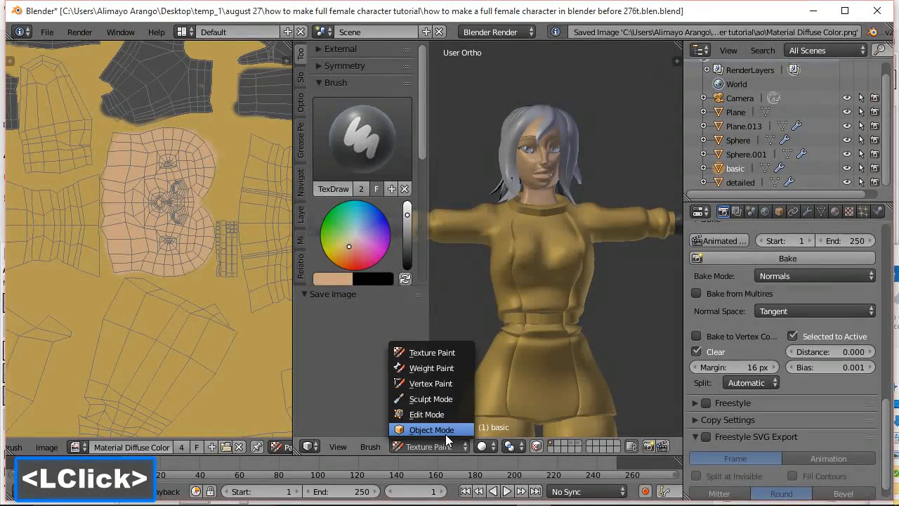
{"action": "left_click", "coordinate": [441, 430]}
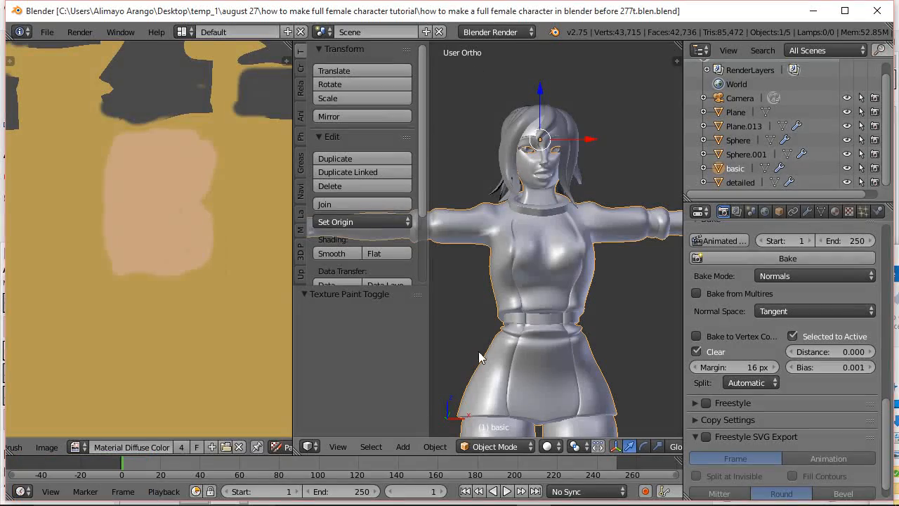
{"action": "left_click", "coordinate": [515, 446]}
{"action": "left_click", "coordinate": [500, 414]}
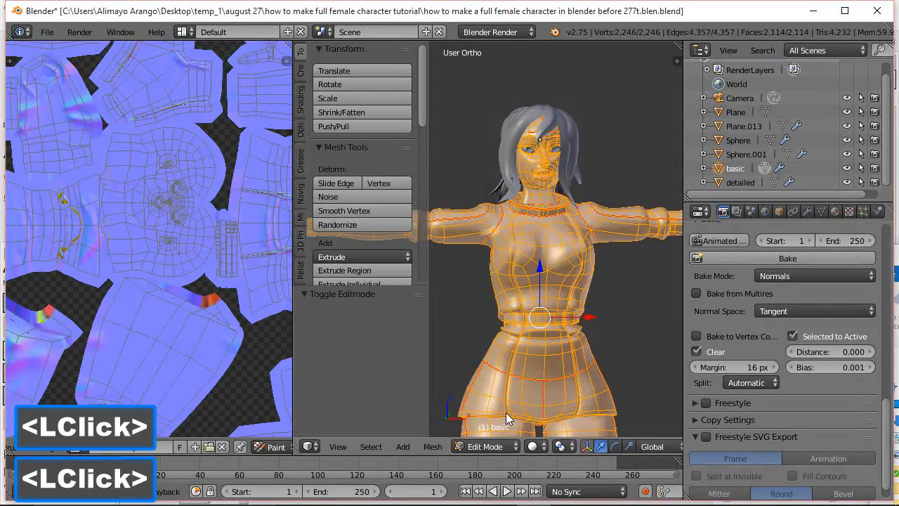
Unlink the Normal Map image from the UV editor so only the mesh's UV layout is shown.
{"action": "scroll", "coordinate": [248, 327], "scroll_direction": "down", "scroll_amount": 2}
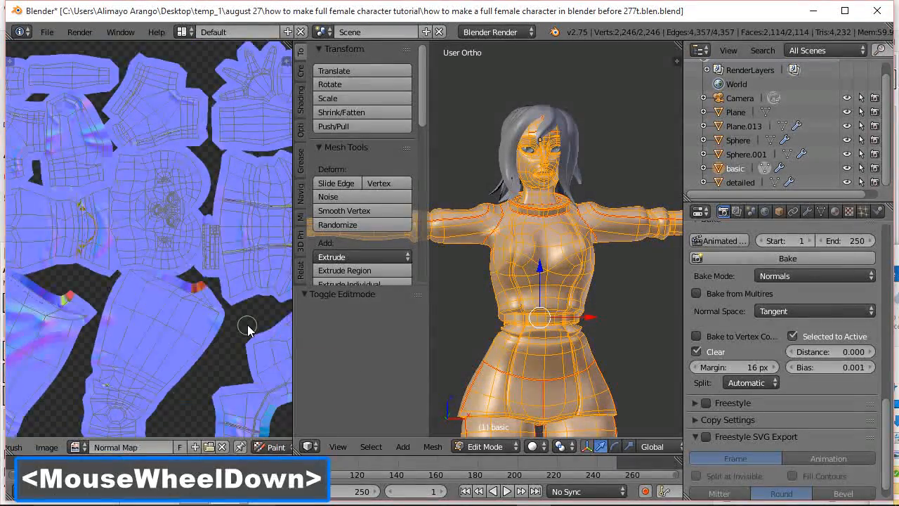
{"action": "scroll", "coordinate": [247, 328], "scroll_direction": "up", "scroll_amount": 1}
{"action": "scroll", "coordinate": [248, 327], "scroll_direction": "down", "scroll_amount": 1}
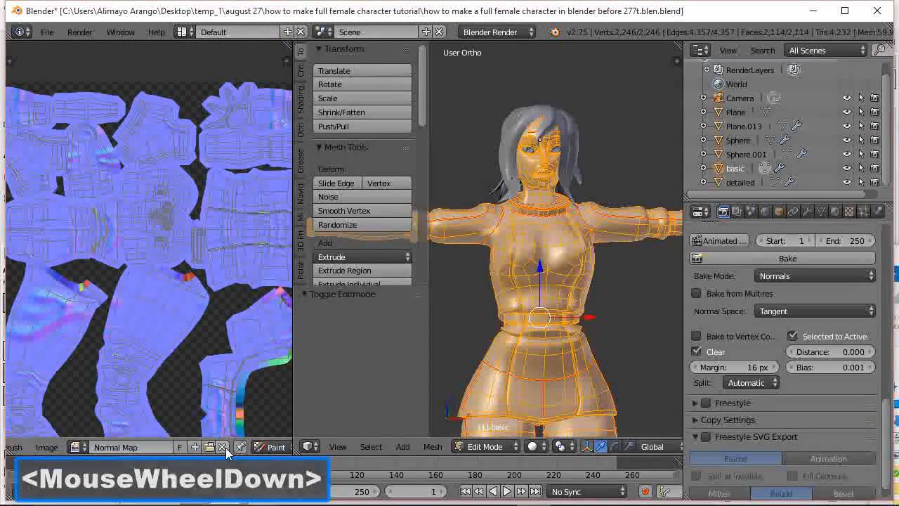
{"action": "left_click", "coordinate": [225, 448]}
{"action": "scroll", "coordinate": [224, 382], "scroll_direction": "up", "scroll_amount": 2}
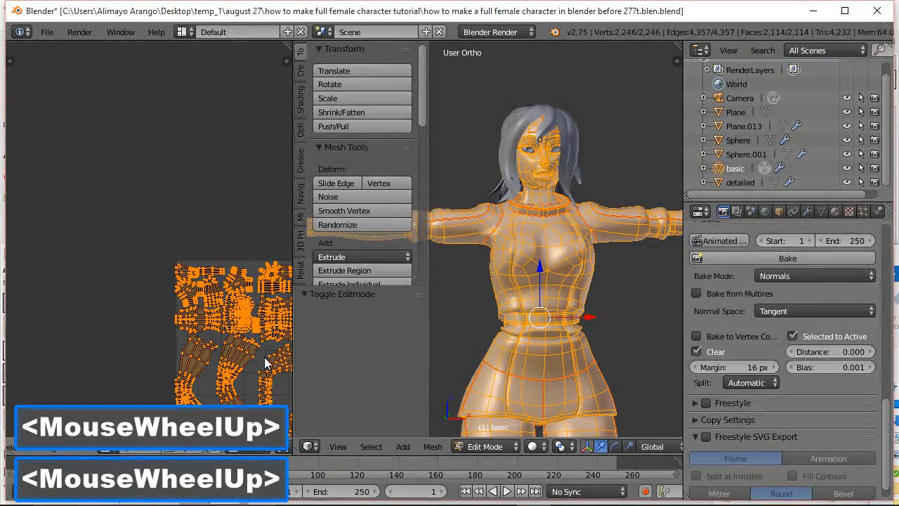
{"action": "middle_click_drag", "start_coordinate": [277, 365], "coordinate": [169, 229]}
{"action": "scroll", "coordinate": [169, 229], "scroll_direction": "up", "scroll_amount": 1}
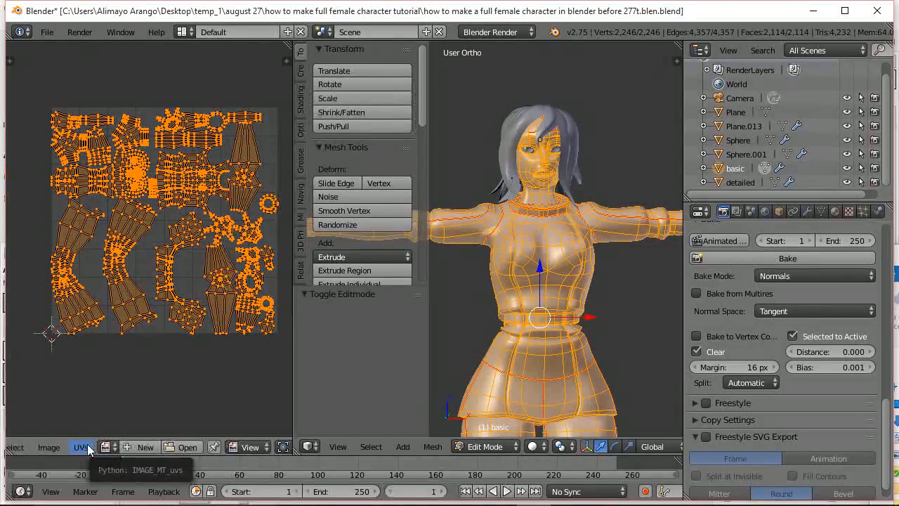
Start a UV layout export and create a folder named "uv layout" in the project directory.
{"action": "left_click", "coordinate": [81, 447]}
{"action": "left_click", "coordinate": [110, 83]}
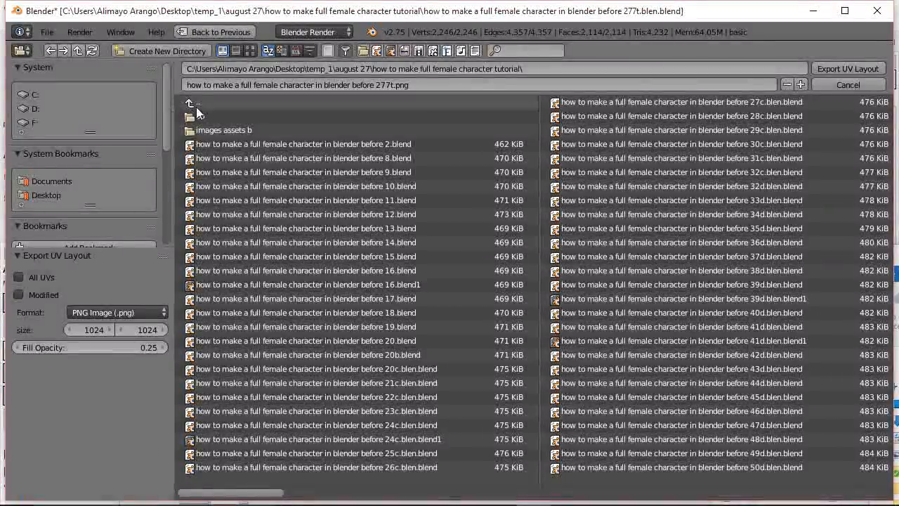
{"action": "left_click", "coordinate": [160, 51]}
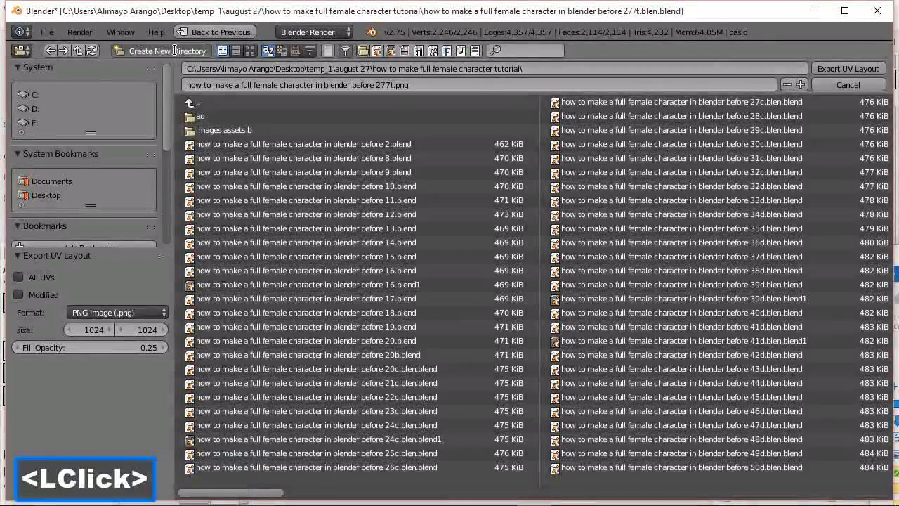
{"action": "type", "text": "uv "}
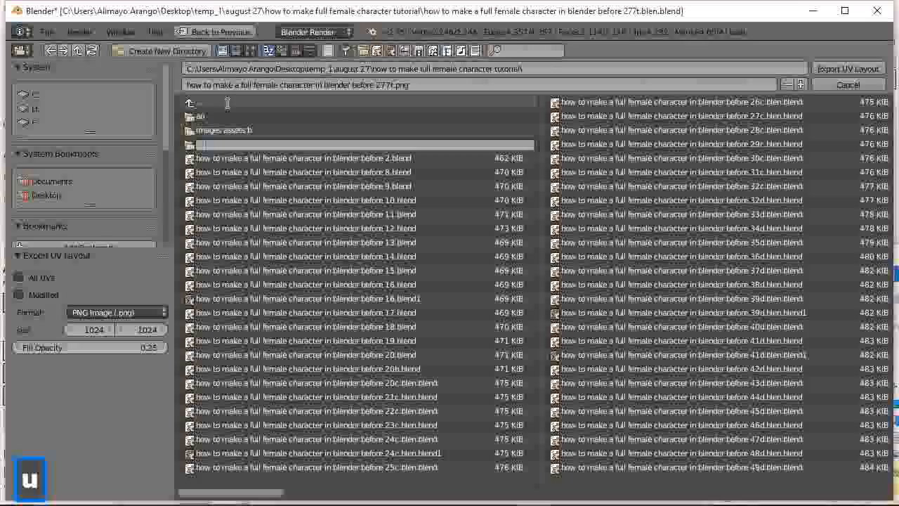
{"action": "type", "text": "lout"}
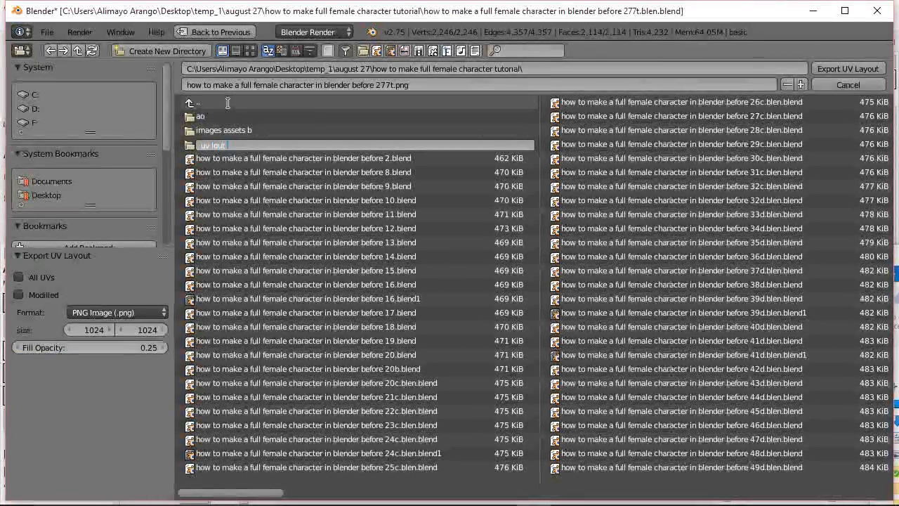
{"action": "key", "text": "BackSpace"}
{"action": "key", "text": "BackSpace"}
{"action": "key", "text": "BackSpace"}
{"action": "key", "text": "BackSpace"}
{"action": "type", "text": "layout"}
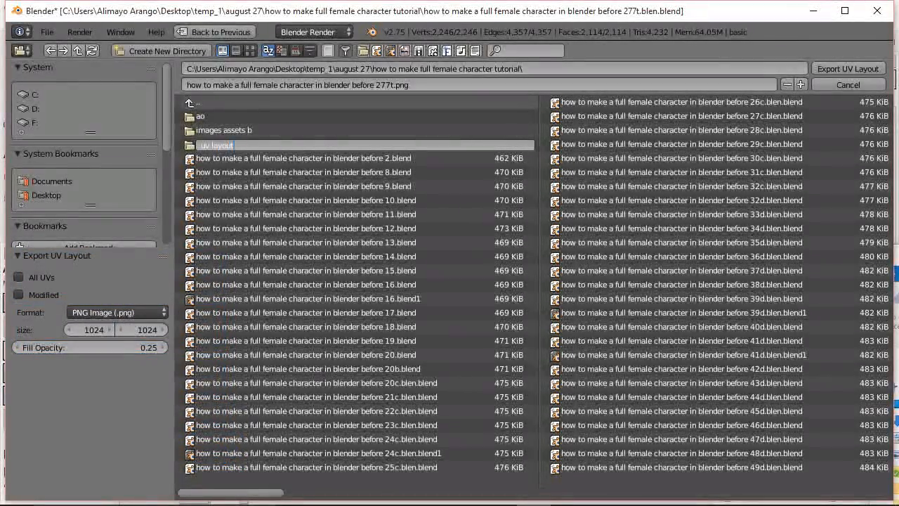
{"action": "key", "text": "Return"}
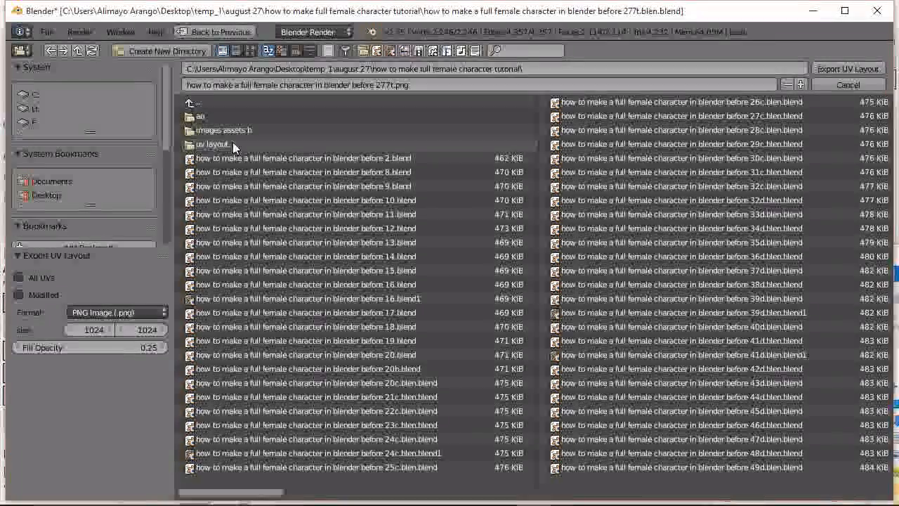
Export the UV layout into the uv layout folder as "character mesh just uv layout_1.png".
{"action": "left_click", "coordinate": [233, 144]}
{"action": "left_click", "coordinate": [391, 87]}
{"action": "left_click_drag", "start_coordinate": [394, 88], "coordinate": [179, 94]}
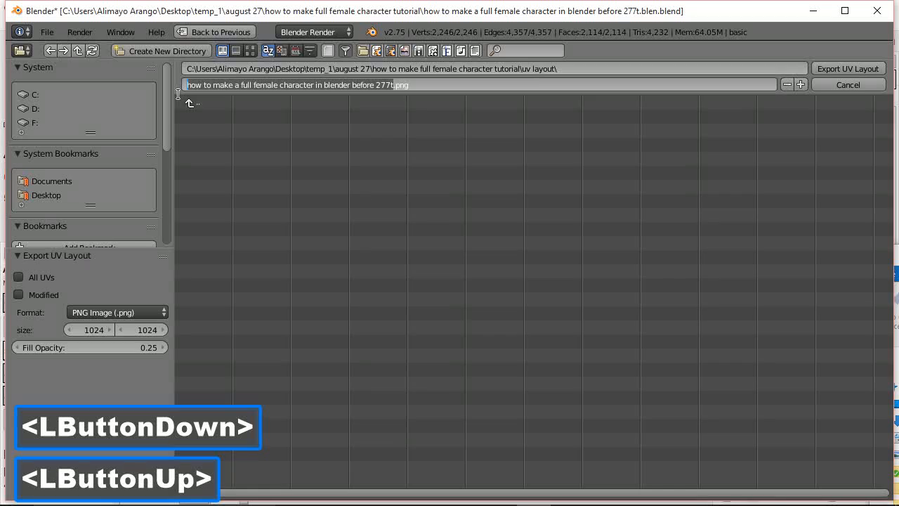
{"action": "type", "text": "character"}
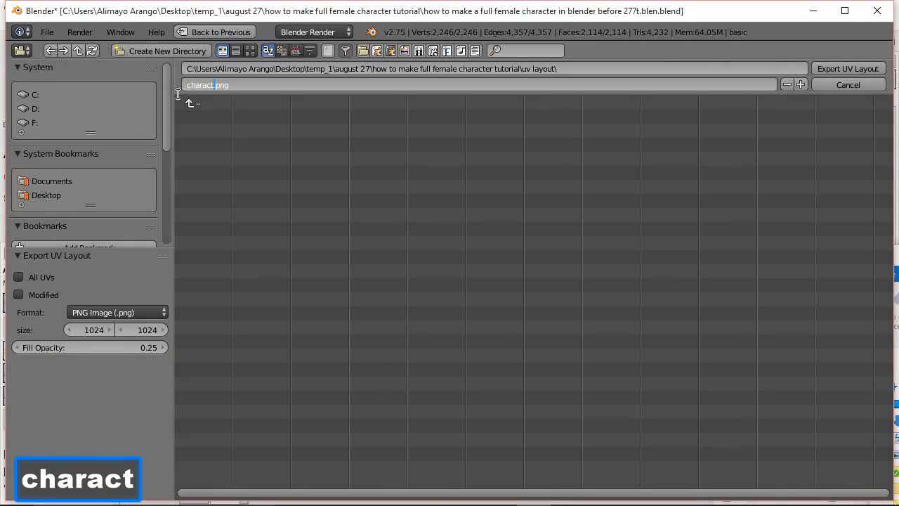
{"action": "type", "text": " mesh "}
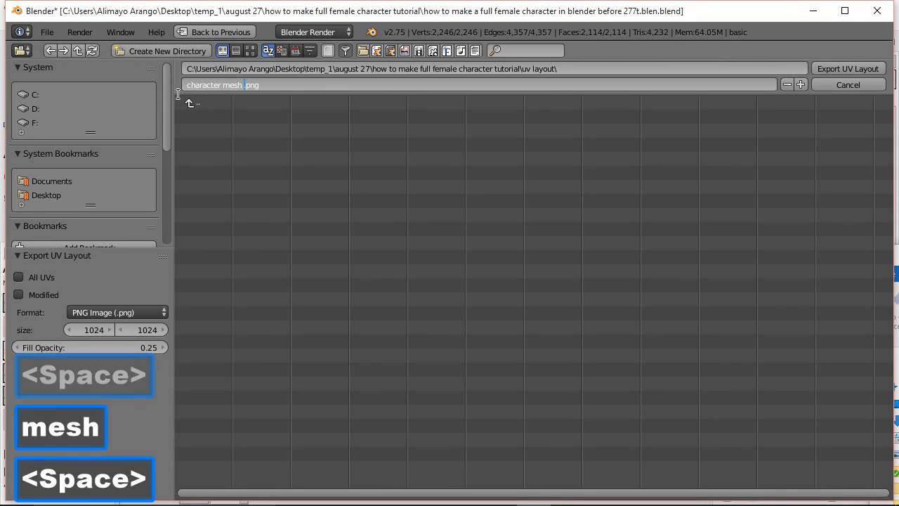
{"action": "type", "text": "just uv layout"}
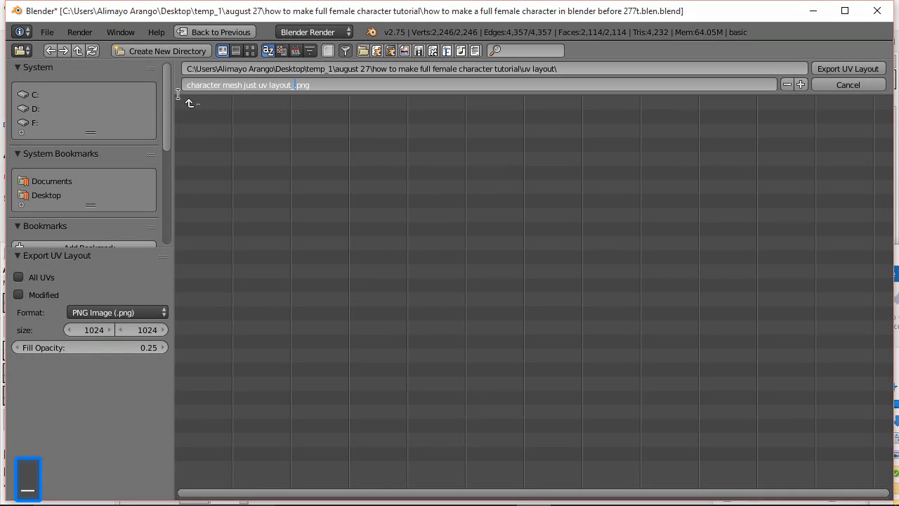
{"action": "type", "text": " 1"}
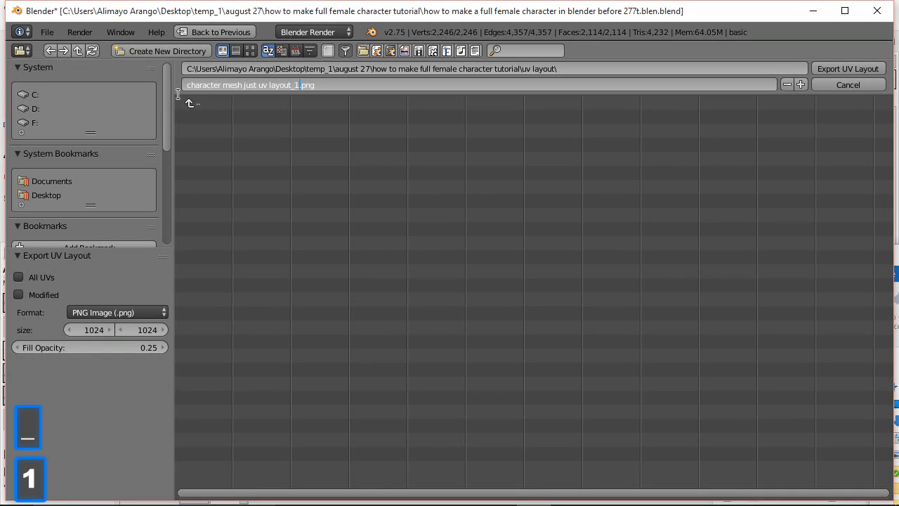
{"action": "double_click", "coordinate": [858, 66]}
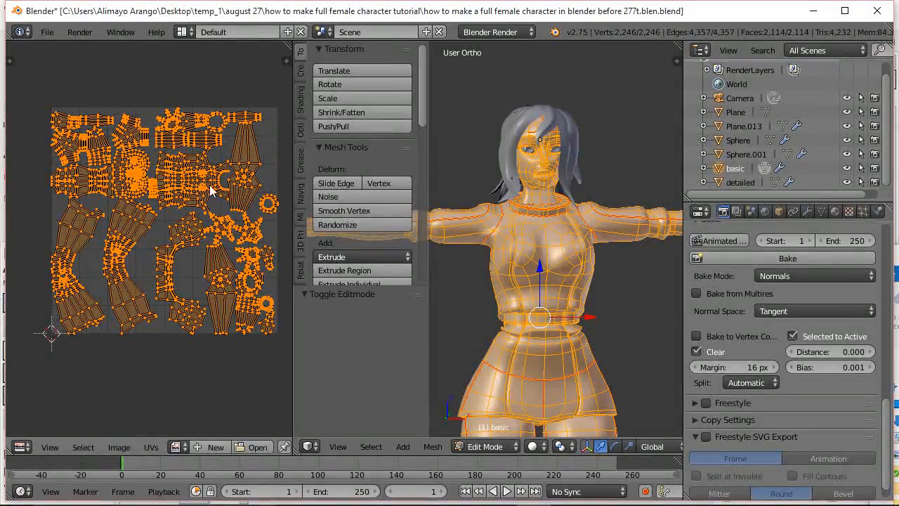
Deselect the whole mesh and select a single face at the front centre of the collar in face selection mode.
{"action": "scroll", "coordinate": [550, 258], "scroll_direction": "up", "scroll_amount": 1}
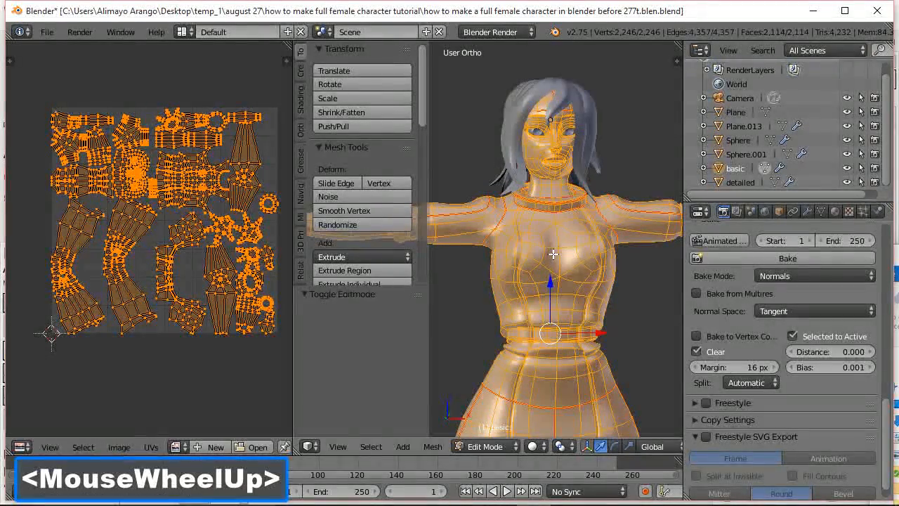
{"action": "left_click", "coordinate": [578, 33]}
{"action": "scroll", "coordinate": [595, 126], "scroll_direction": "up", "scroll_amount": 2}
{"action": "scroll", "coordinate": [596, 125], "scroll_direction": "up", "scroll_amount": 1}
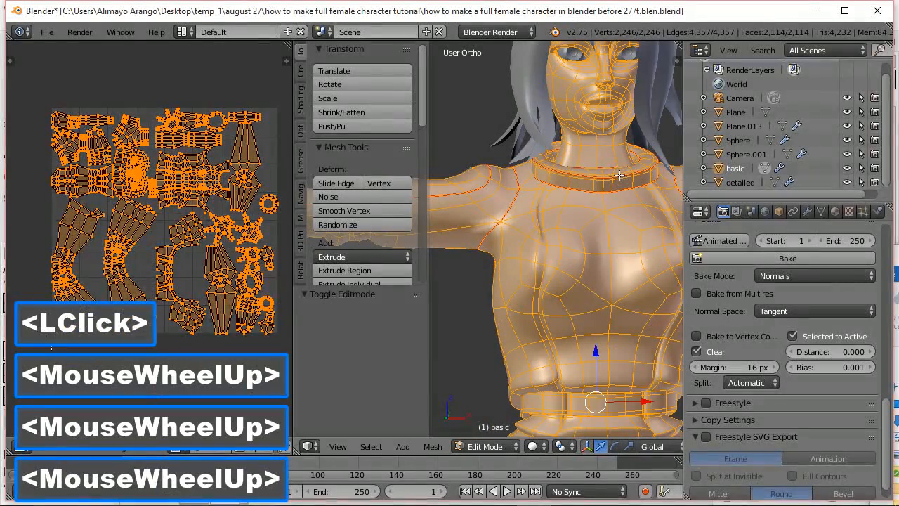
{"action": "key", "text": "a"}
{"action": "middle_click_drag", "start_coordinate": [638, 215], "coordinate": [572, 257], "text": "shift"}
{"action": "left_click", "coordinate": [554, 222]}
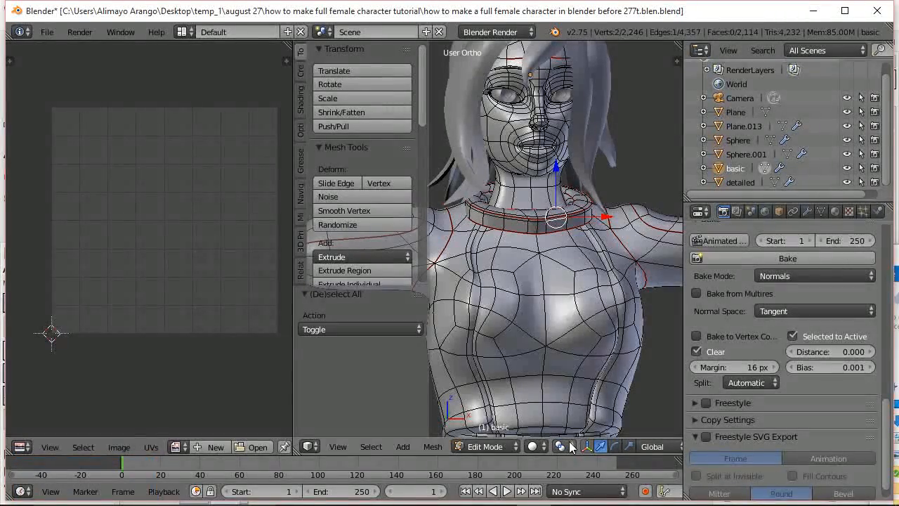
{"action": "scroll", "coordinate": [566, 446], "scroll_direction": "down", "scroll_amount": 4}
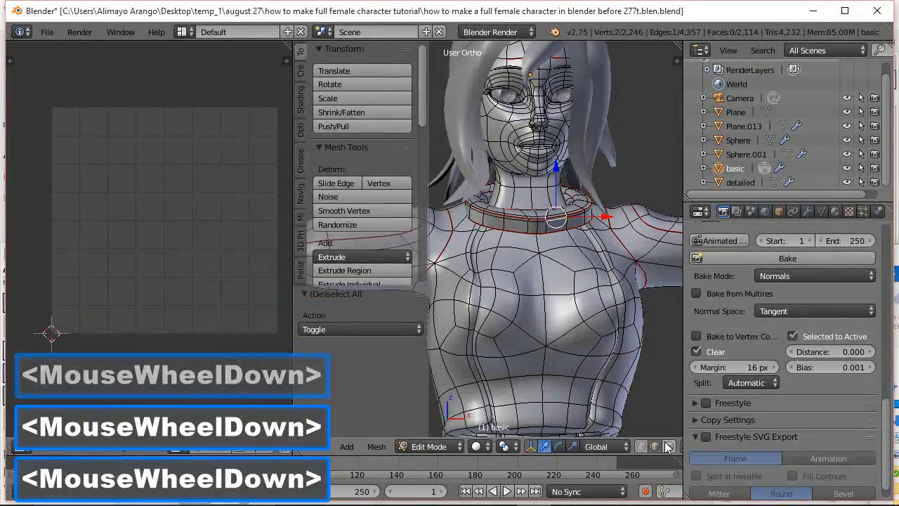
{"action": "left_click", "coordinate": [559, 446]}
{"action": "left_click", "coordinate": [540, 225]}
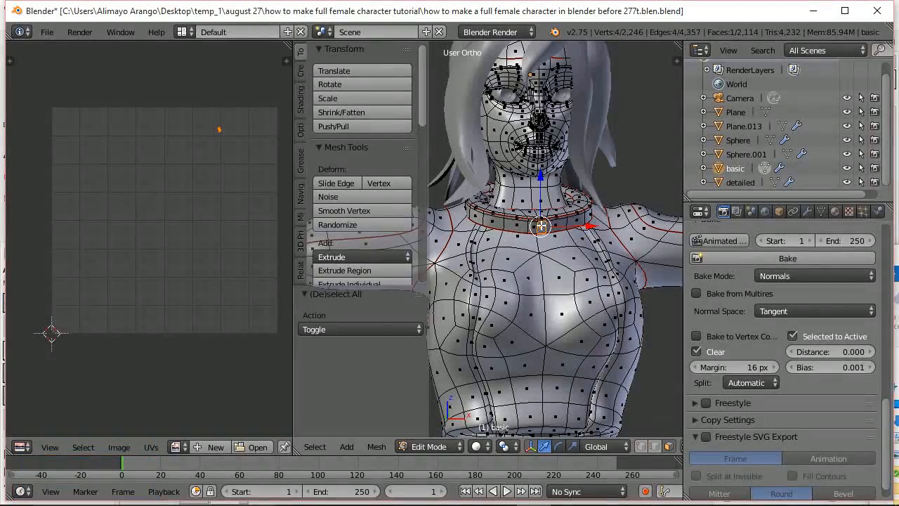
Select all linked faces of the collar, including its inner parts, and add the linked faces of the waist belt to the selection.
{"action": "key", "text": "ctrl+l"}
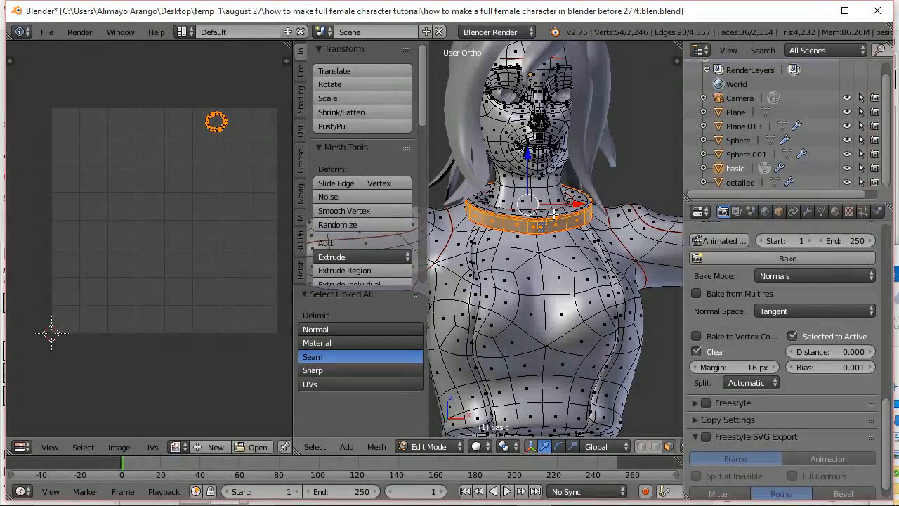
{"action": "key", "text": "ctrl"}
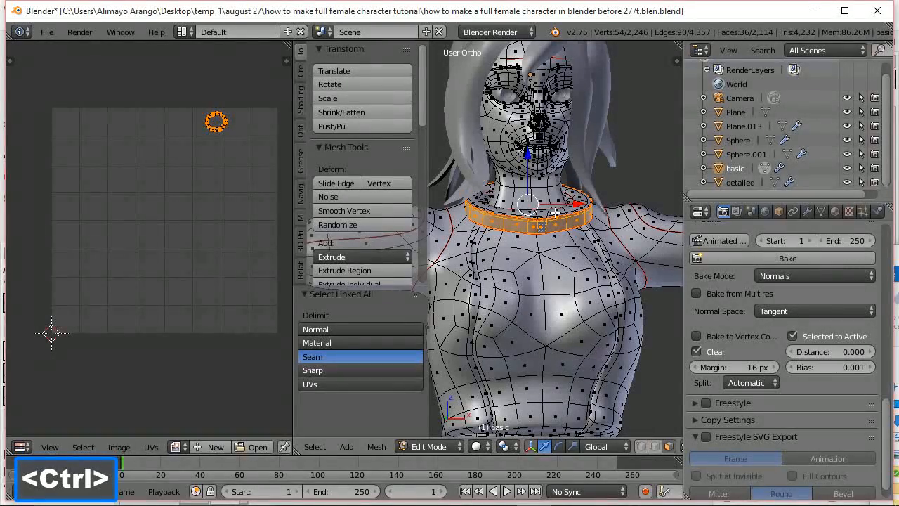
{"action": "key", "text": "l"}
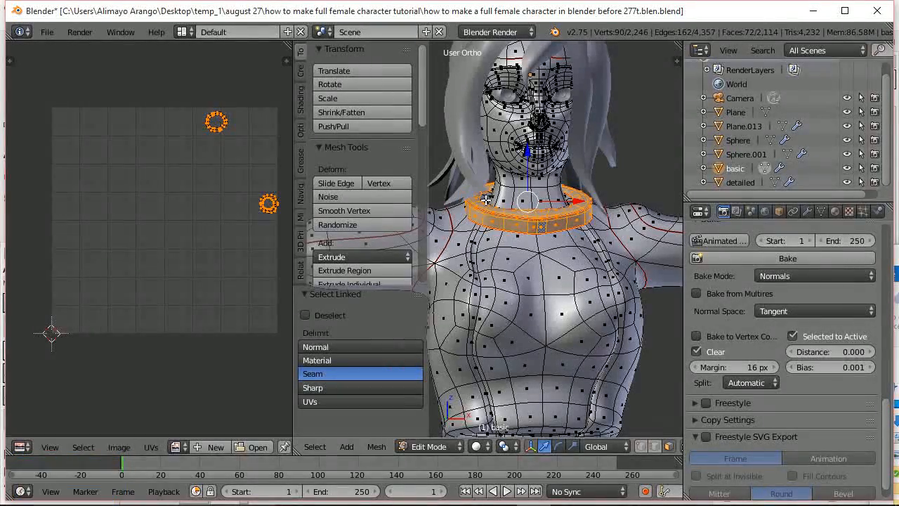
{"action": "key", "text": "l"}
{"action": "key", "text": "l"}
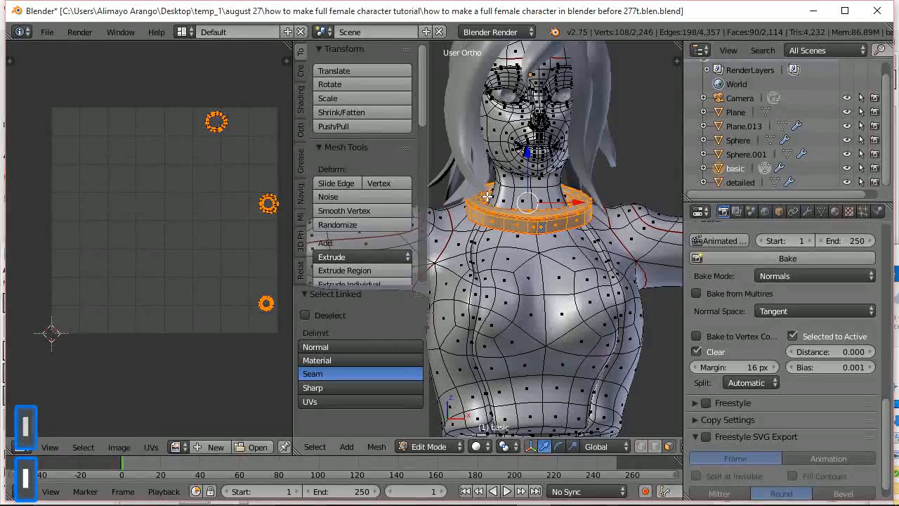
{"action": "scroll", "coordinate": [589, 239], "scroll_direction": "down", "scroll_amount": 2}
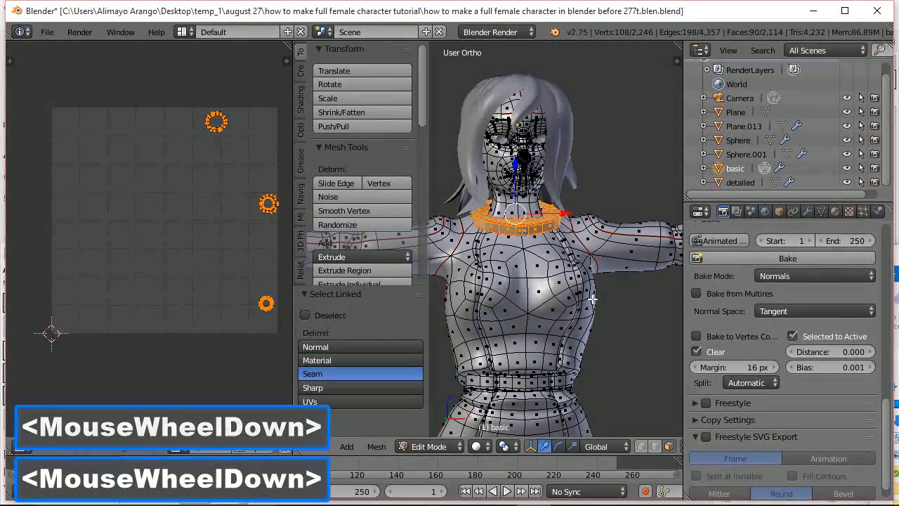
{"action": "key", "text": "l"}
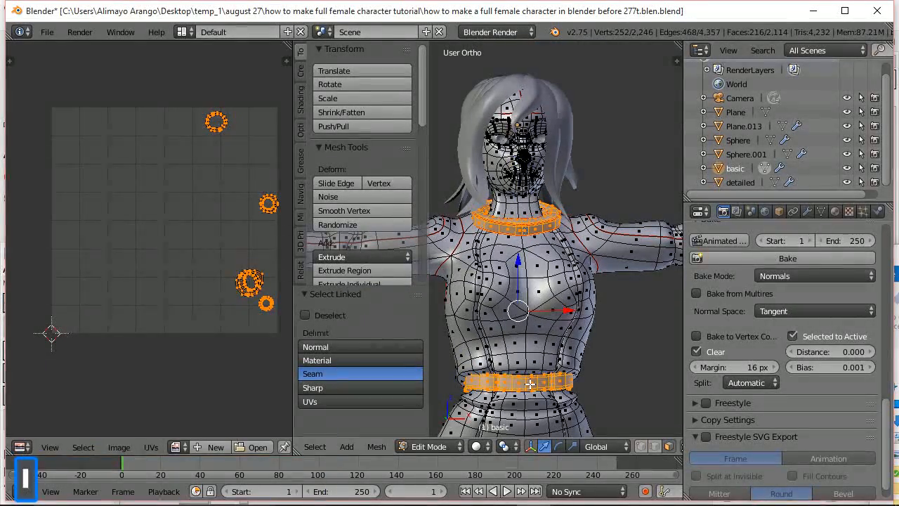
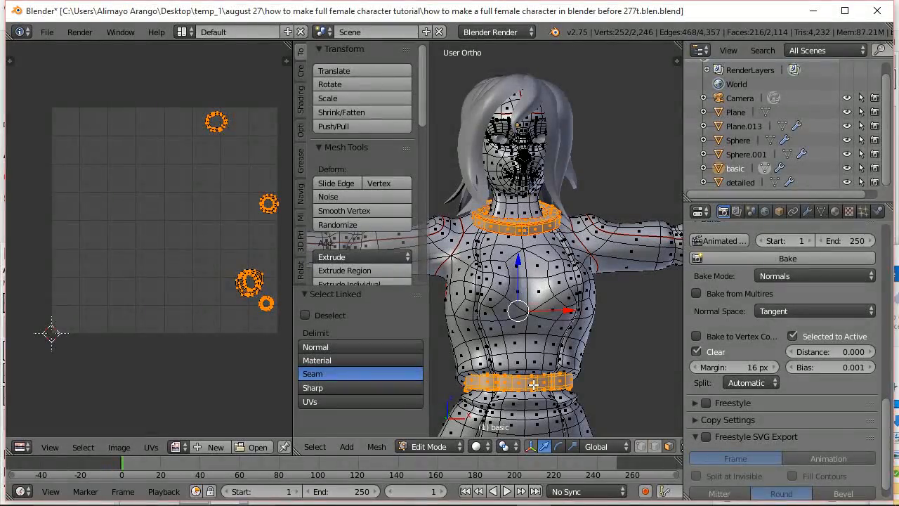
Deselect the belt's front faces with Circle Select and reselect the whole belt as linked faces.
{"action": "key", "text": "c"}
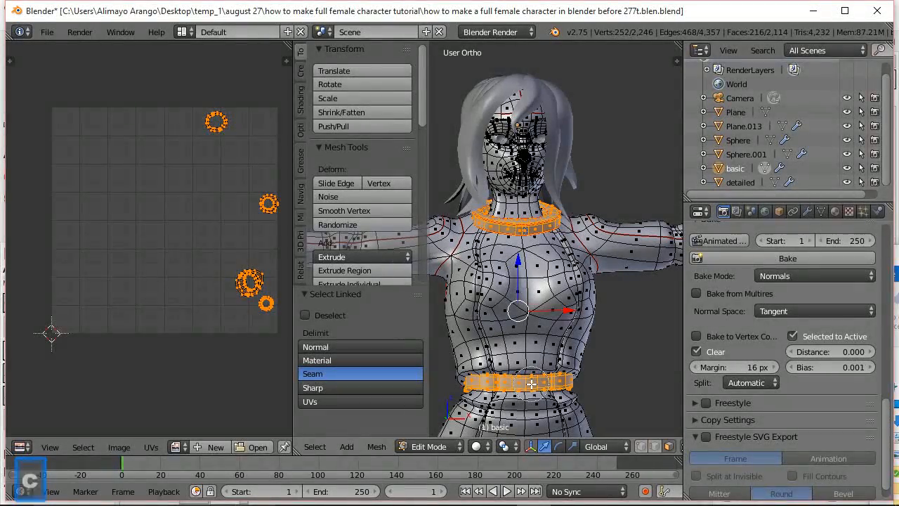
{"action": "middle_click", "coordinate": [523, 385]}
{"action": "middle_click_drag", "start_coordinate": [520, 385], "coordinate": [478, 385]}
{"action": "middle_click_drag", "start_coordinate": [554, 384], "coordinate": [561, 384]}
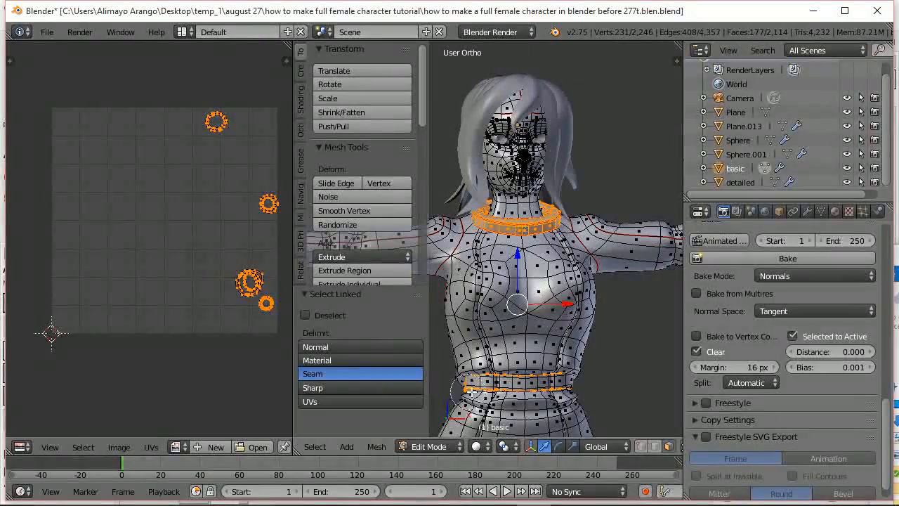
{"action": "right_click", "coordinate": [505, 386]}
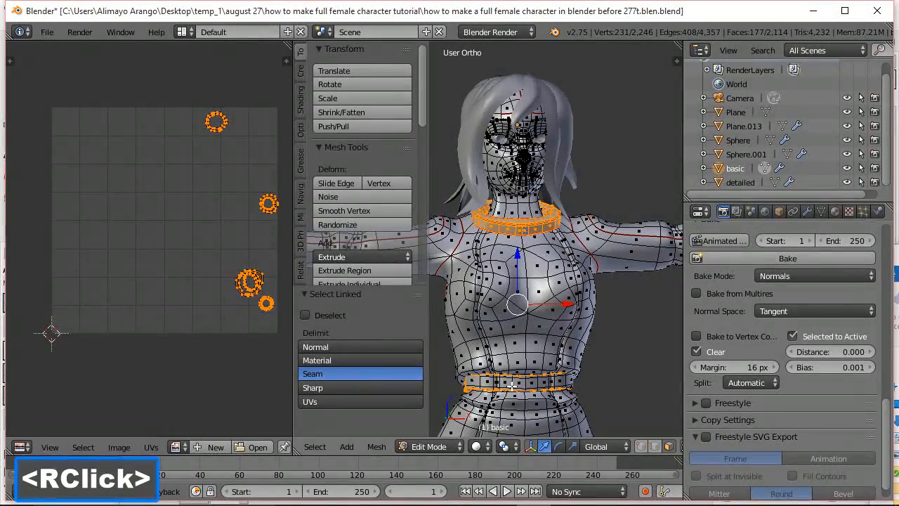
{"action": "key", "text": "l"}
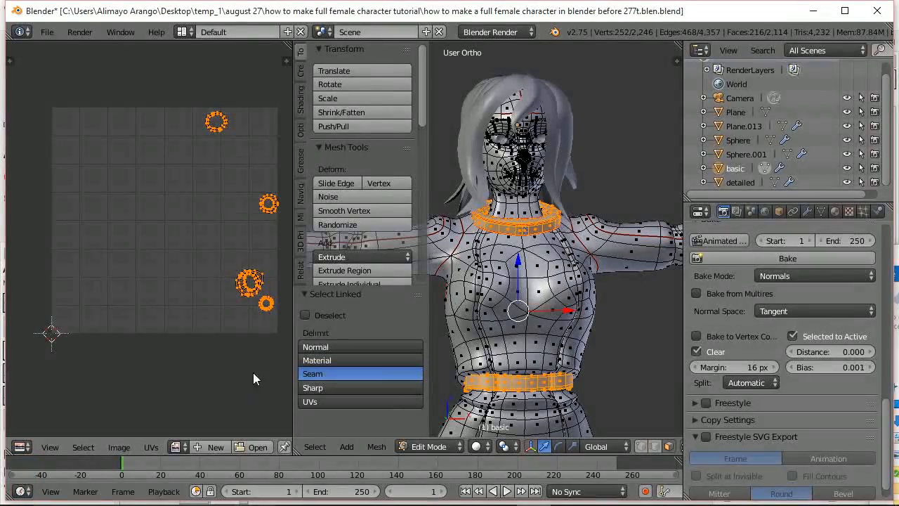
Export the selected collar and belt UV layout into the uv layout folder as "just collar and belt uv.png".
{"action": "left_click", "coordinate": [156, 448]}
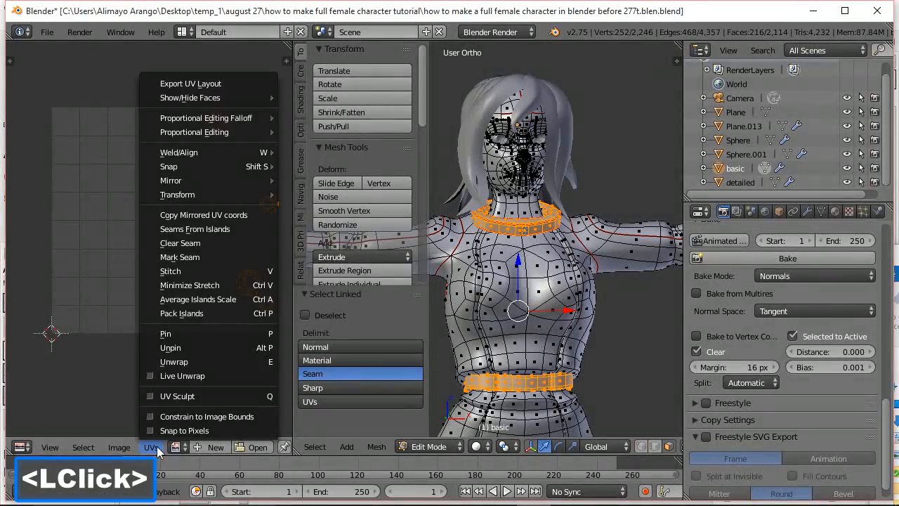
{"action": "left_click", "coordinate": [207, 82]}
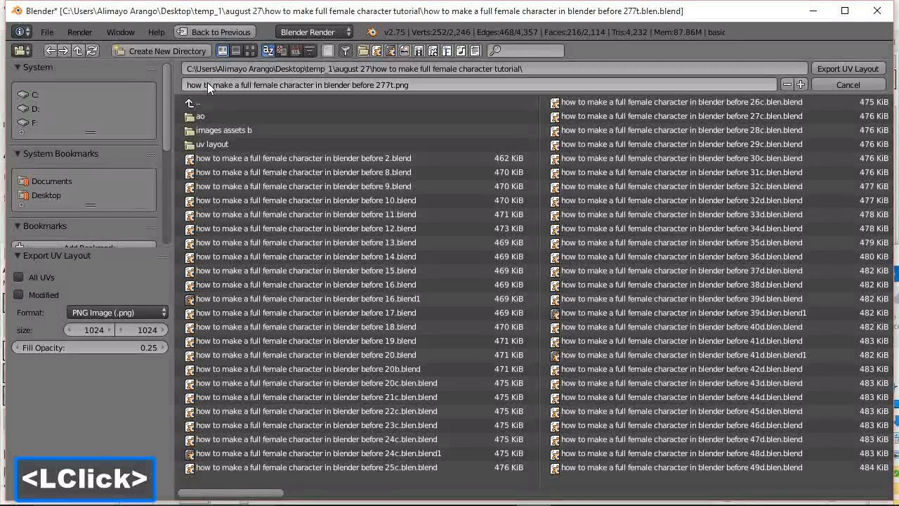
{"action": "double_click", "coordinate": [230, 143]}
{"action": "left_click", "coordinate": [385, 84]}
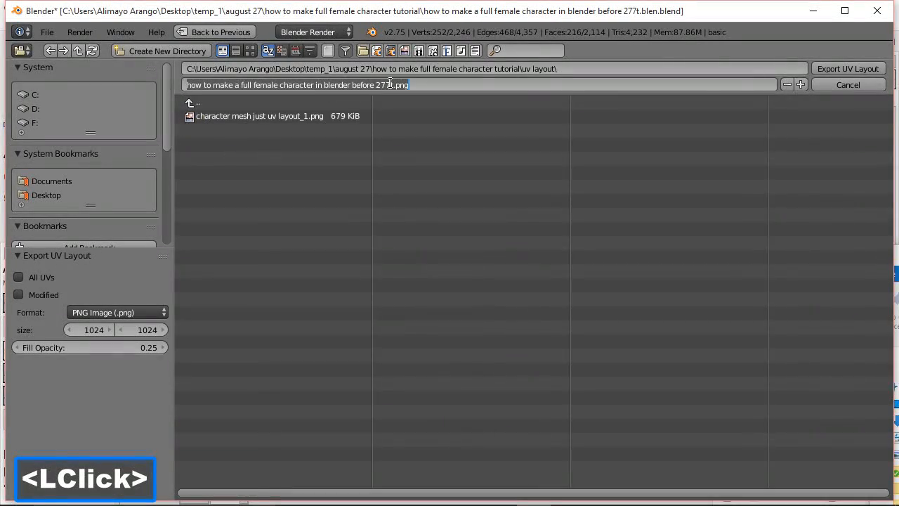
{"action": "left_click_drag", "start_coordinate": [393, 84], "coordinate": [148, 111]}
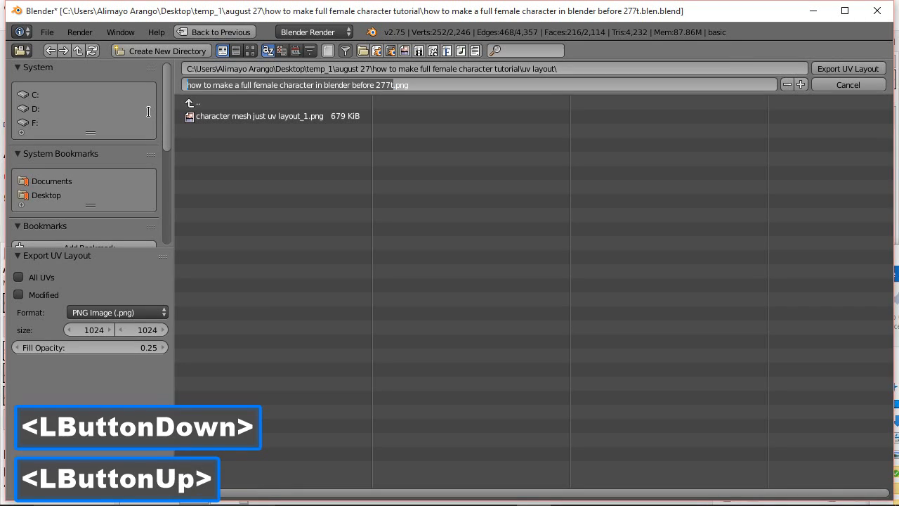
{"action": "type", "text": "just co"}
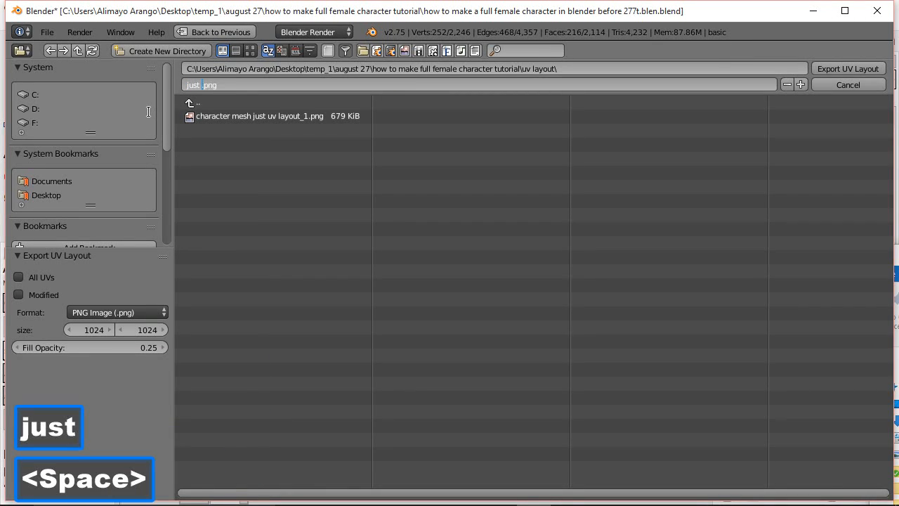
{"action": "type", "text": "llar and "}
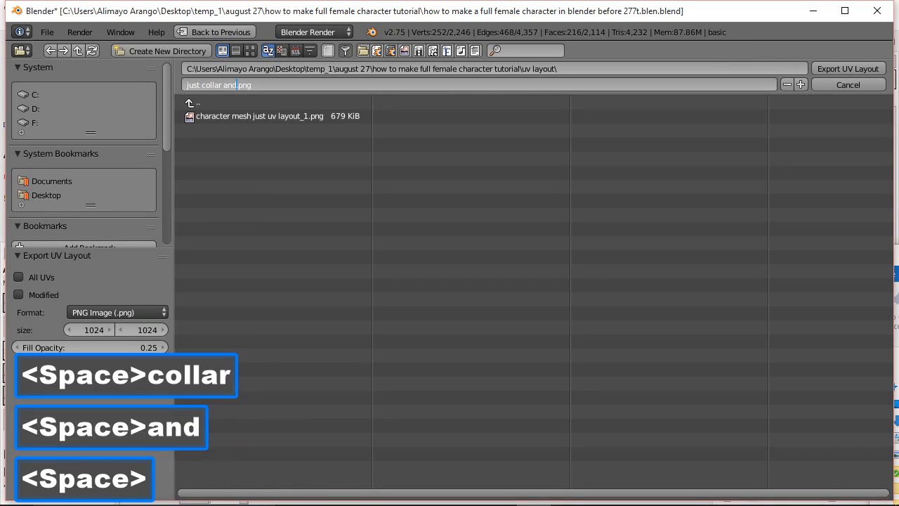
{"action": "type", "text": "belt"}
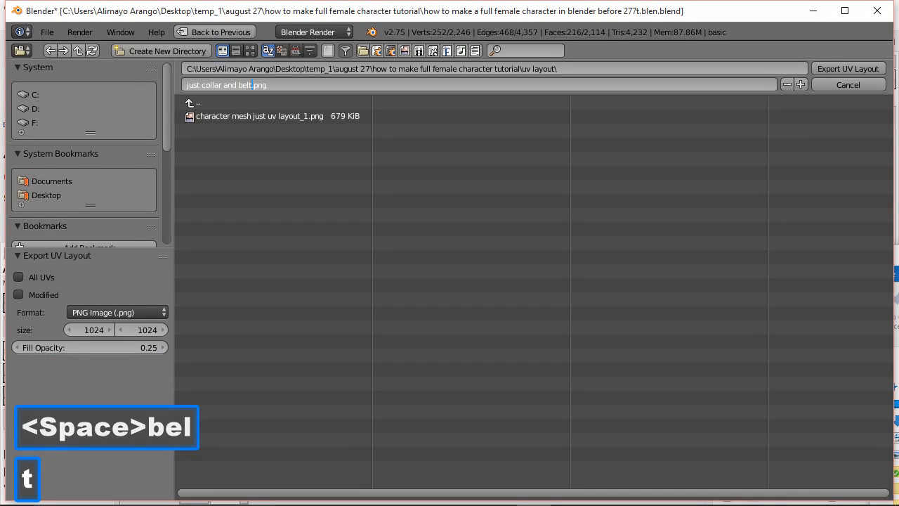
{"action": "type", "text": " uv"}
{"action": "key", "text": "BackSpace"}
{"action": "type", "text": "uv"}
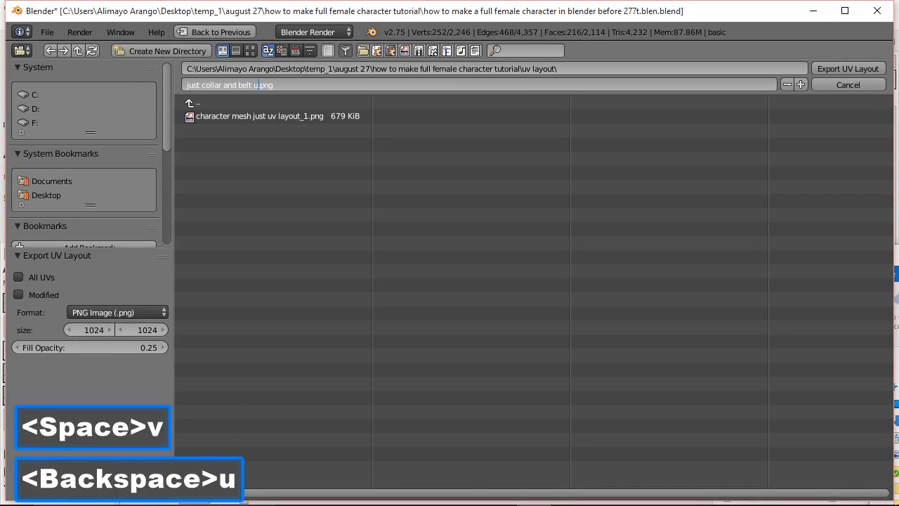
{"action": "double_click", "coordinate": [829, 64]}
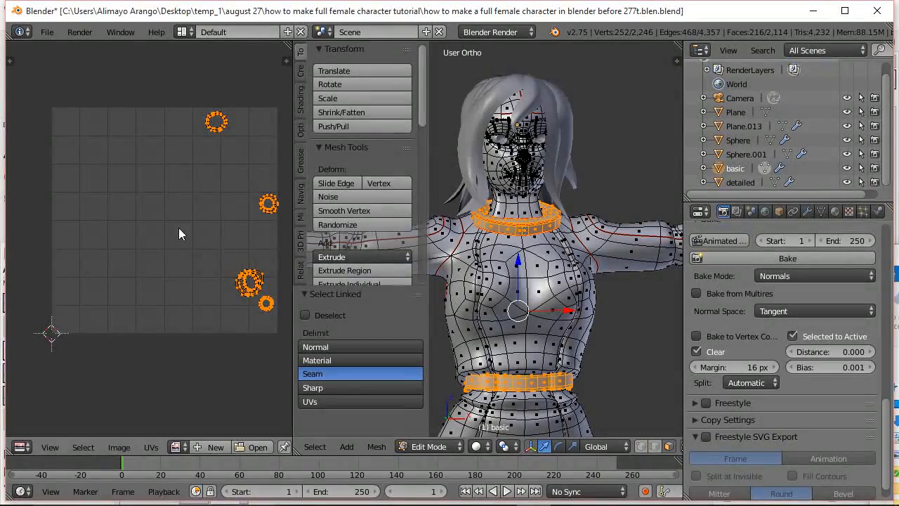
Return the body mesh to Object Mode, select the eye object Sphere and put it in Edit Mode.
{"action": "left_click", "coordinate": [451, 448]}
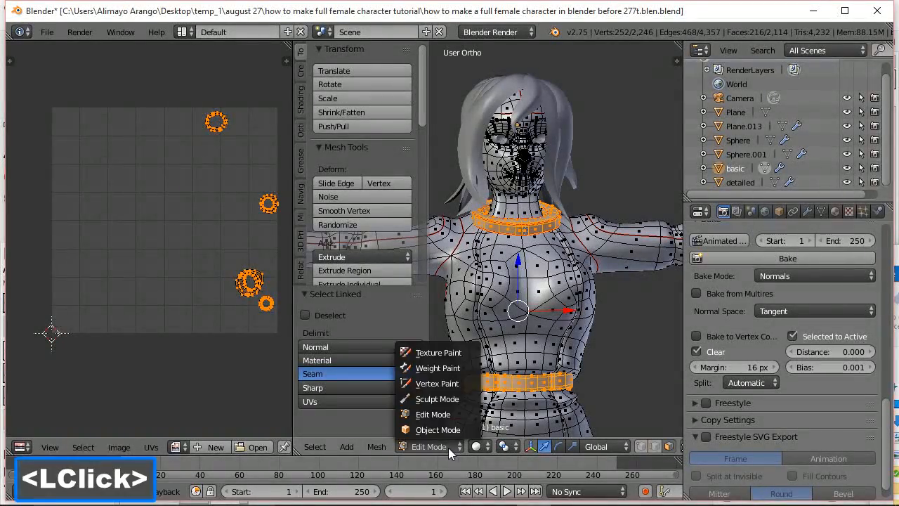
{"action": "left_click", "coordinate": [448, 431]}
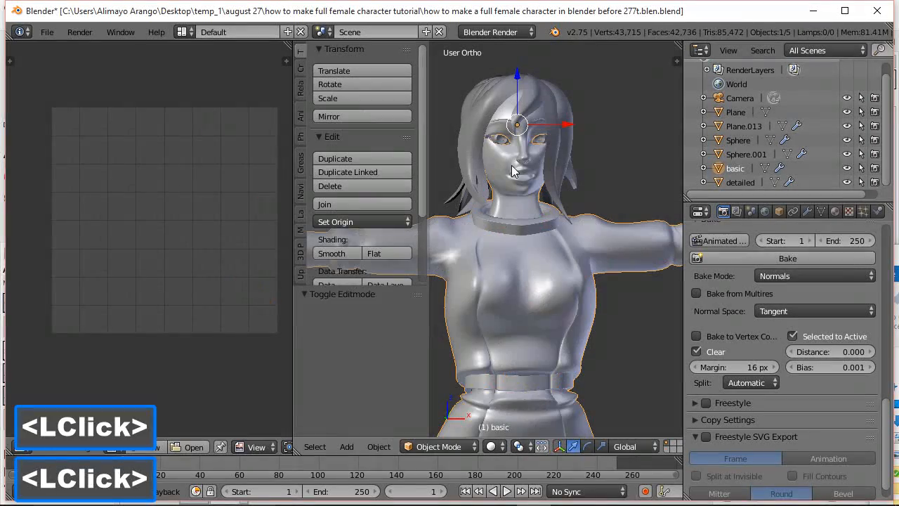
{"action": "left_click", "coordinate": [541, 138]}
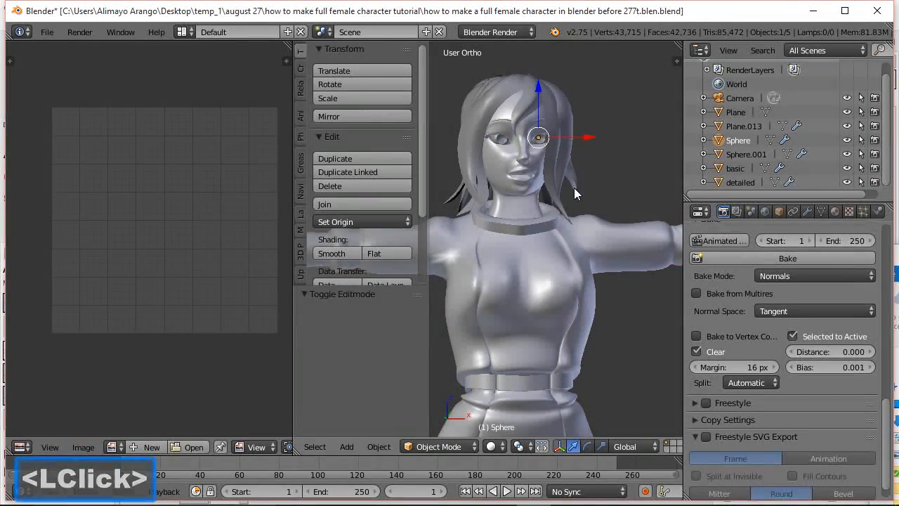
{"action": "left_click", "coordinate": [460, 447]}
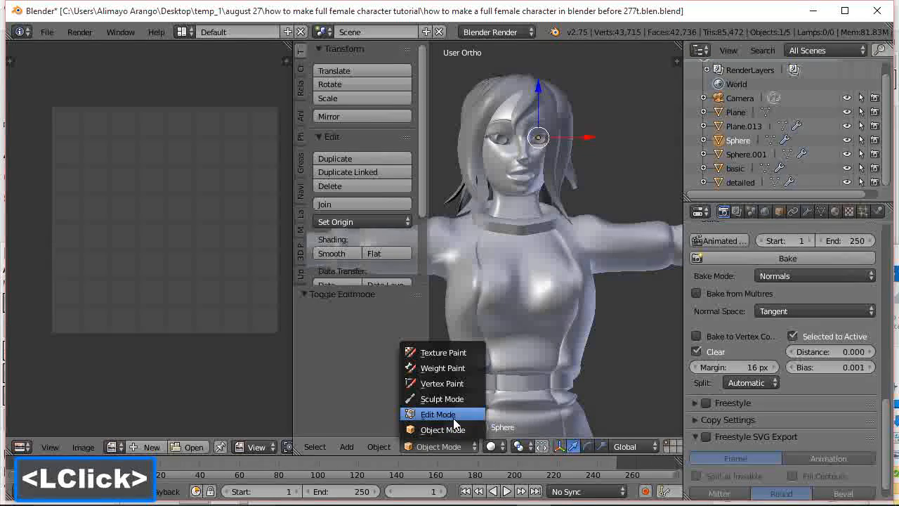
{"action": "left_click", "coordinate": [453, 416]}
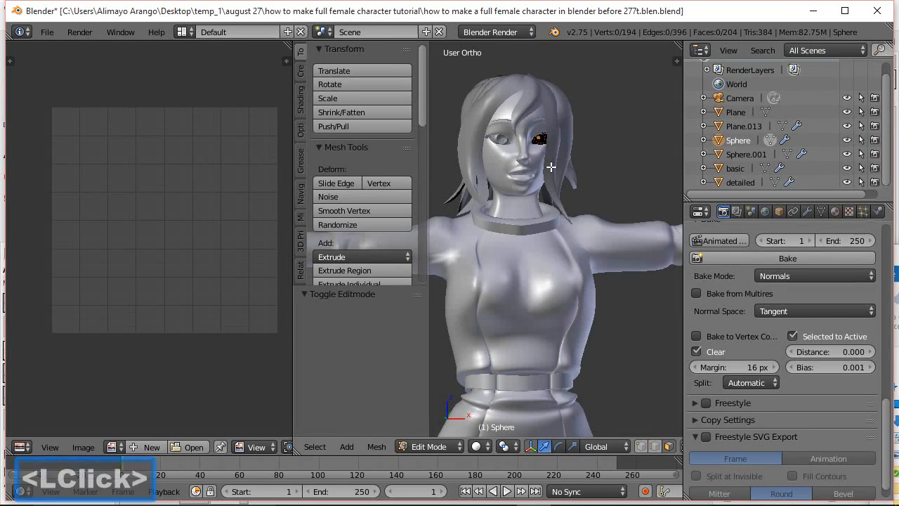
Select all of the eye's geometry and unwrap it with the standard Unwrap method.
{"action": "key", "text": "a"}
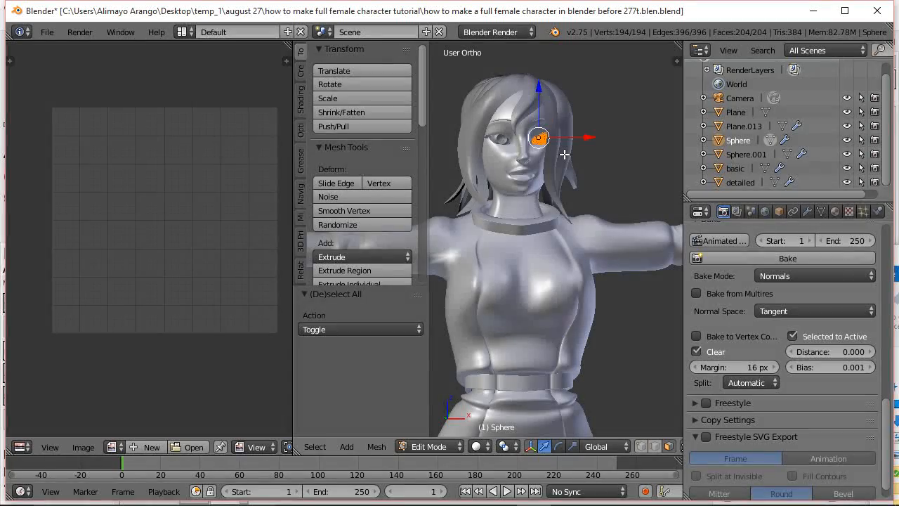
{"action": "key", "text": "u"}
{"action": "left_click", "coordinate": [564, 154]}
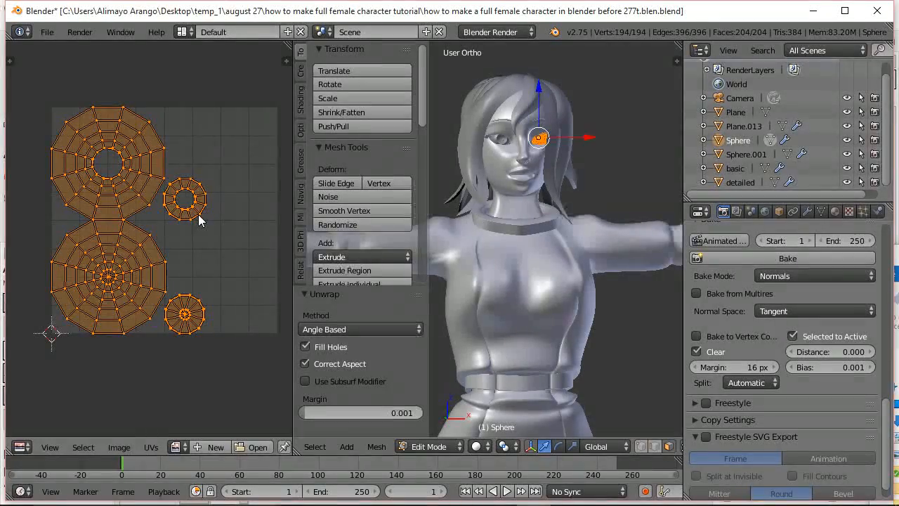
Create a new blank image named "eye color layout" for the eye's UVs, coloured light grey with RGB values of about 0.738.
{"action": "left_click", "coordinate": [211, 445]}
{"action": "left_click", "coordinate": [247, 374]}
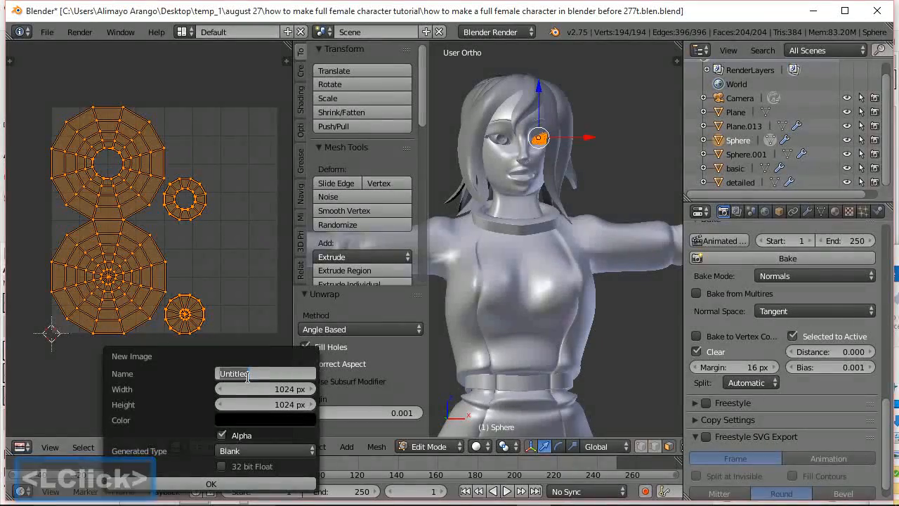
{"action": "type", "text": "e"}
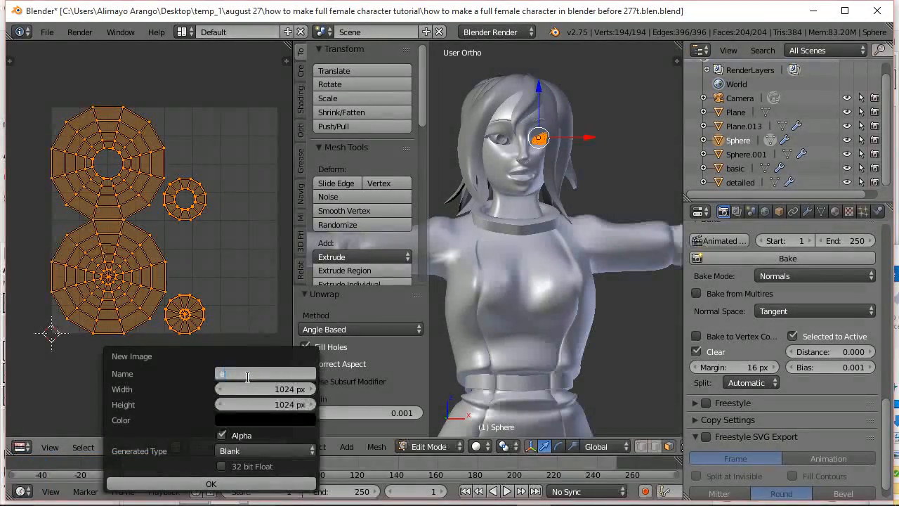
{"action": "type", "text": "ye color layout"}
{"action": "double_click", "coordinate": [261, 425]}
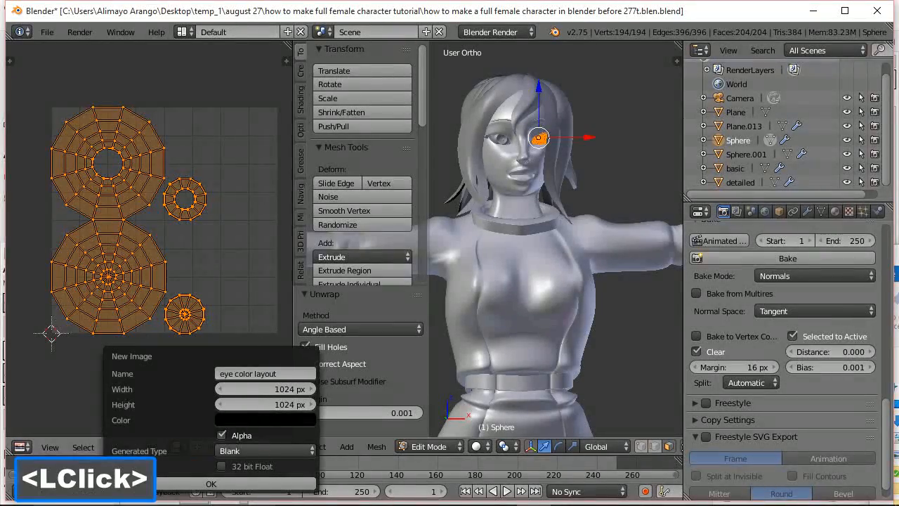
{"action": "left_click", "coordinate": [294, 418]}
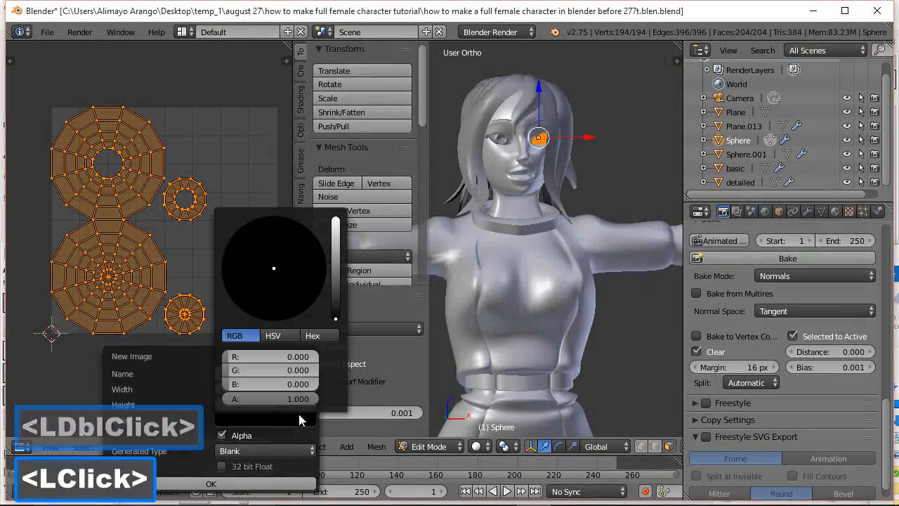
{"action": "left_click", "coordinate": [336, 243]}
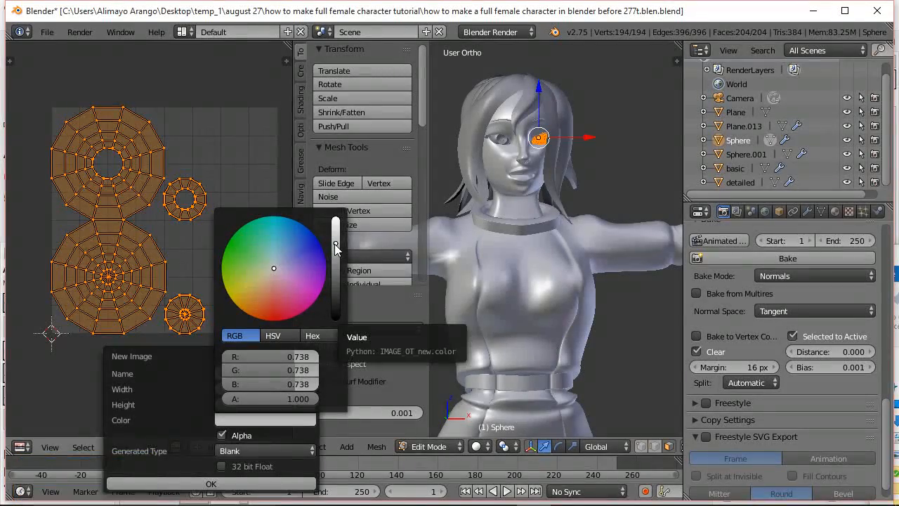
{"action": "left_click", "coordinate": [337, 244]}
{"action": "left_click", "coordinate": [249, 485]}
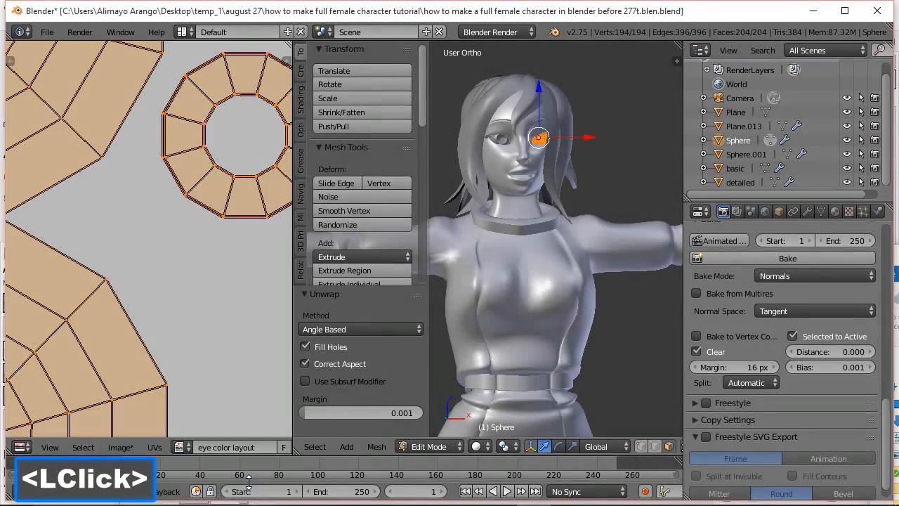
Save the eye's blank colour image as "eye color layout.png" in the ao folder.
{"action": "scroll", "coordinate": [247, 317], "scroll_direction": "down", "scroll_amount": 5}
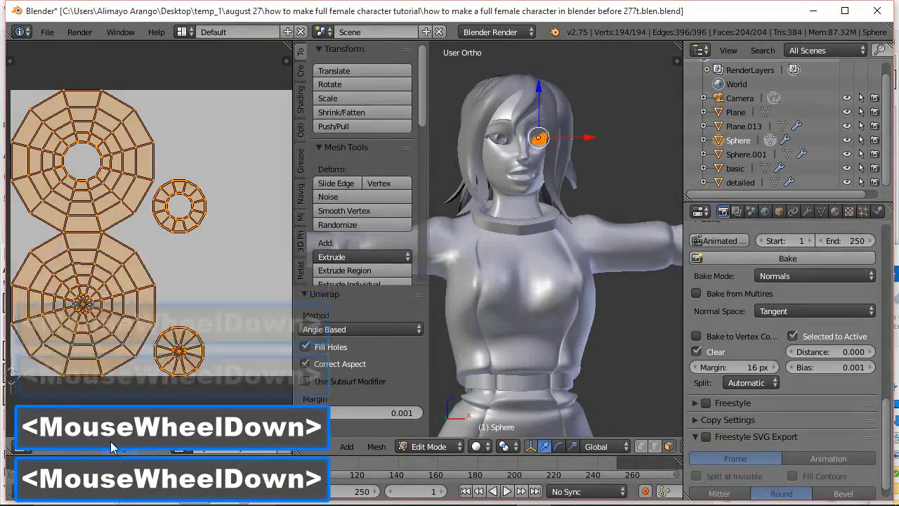
{"action": "left_click", "coordinate": [120, 450]}
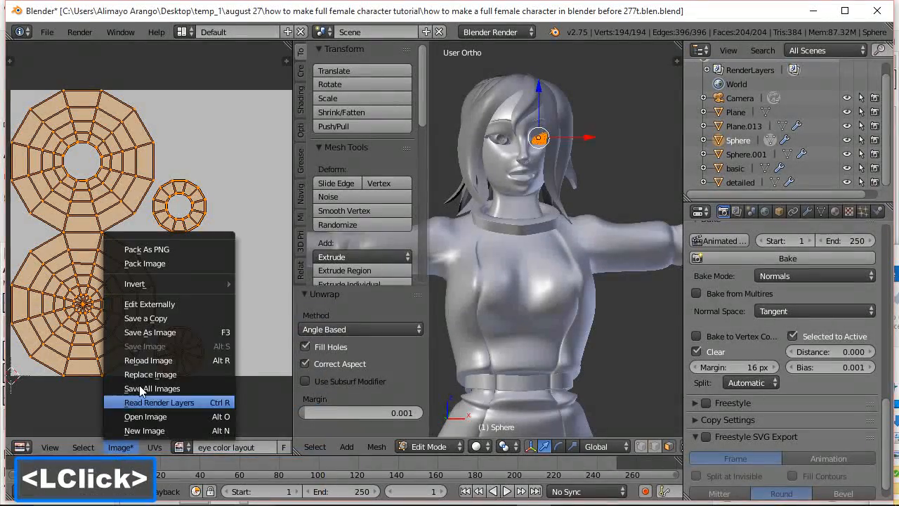
{"action": "left_click", "coordinate": [147, 335]}
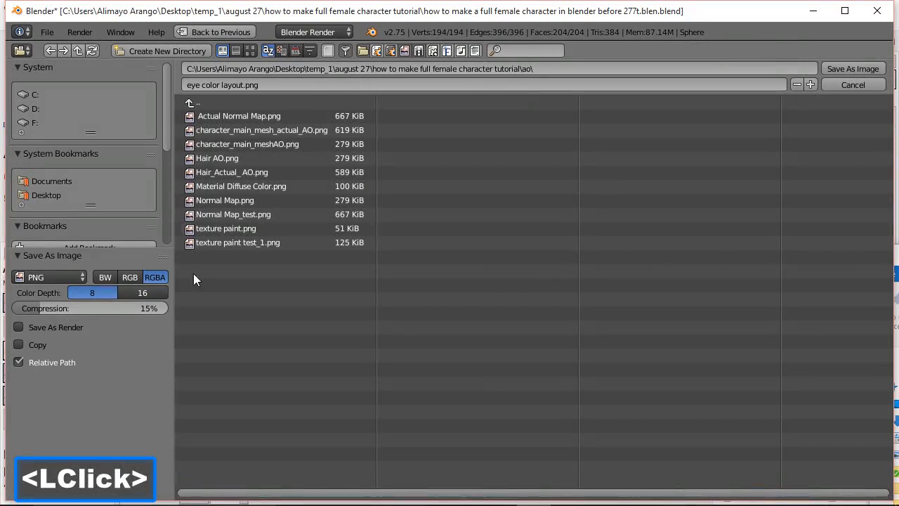
{"action": "left_click", "coordinate": [843, 71]}
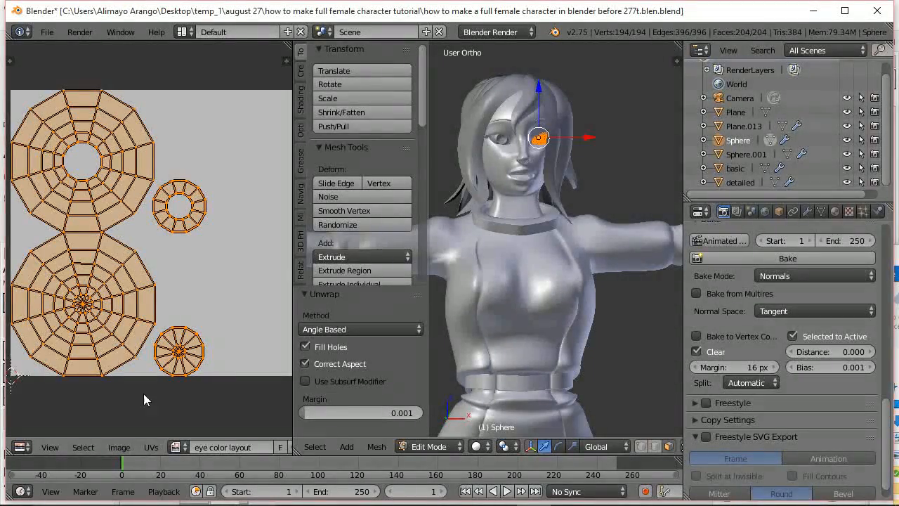
Set up a UV layout export of the eye into the uv layout folder and select the default file name for replacement.
{"action": "left_click", "coordinate": [152, 448]}
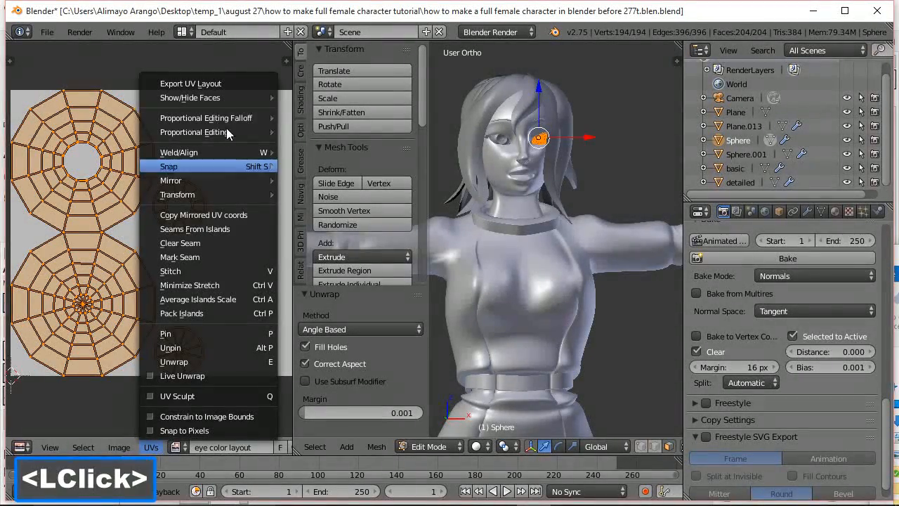
{"action": "left_click", "coordinate": [193, 85]}
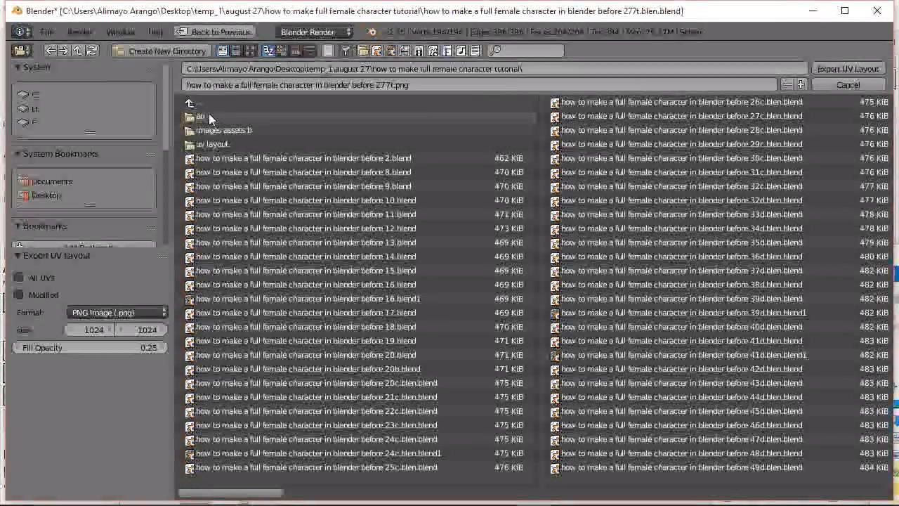
{"action": "left_click", "coordinate": [215, 144]}
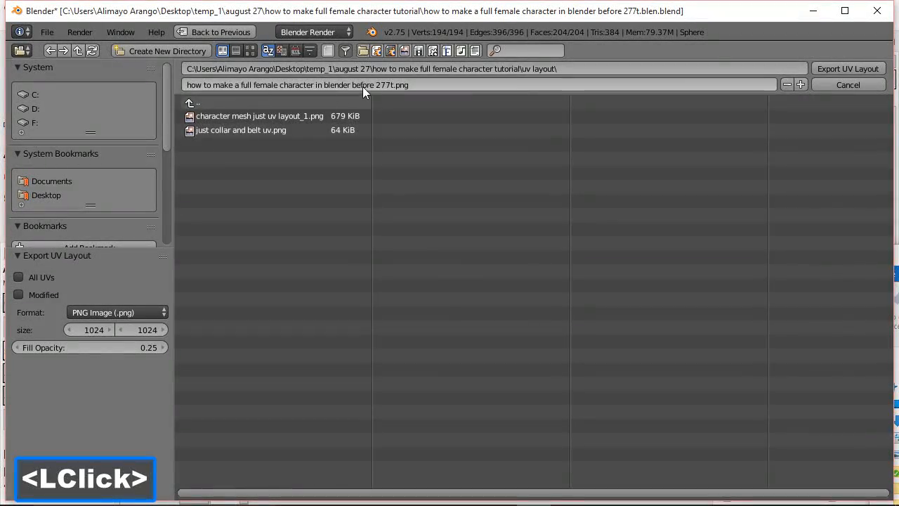
{"action": "left_click", "coordinate": [387, 85]}
{"action": "left_click_drag", "start_coordinate": [391, 85], "coordinate": [166, 116]}
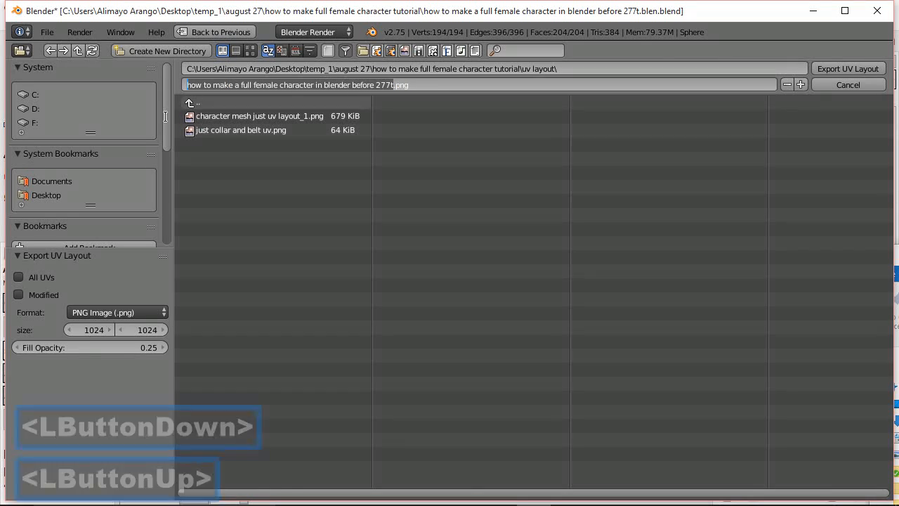
{"action": "type", "text": "eye"}
{"action": "type", "text": " uv lY"}
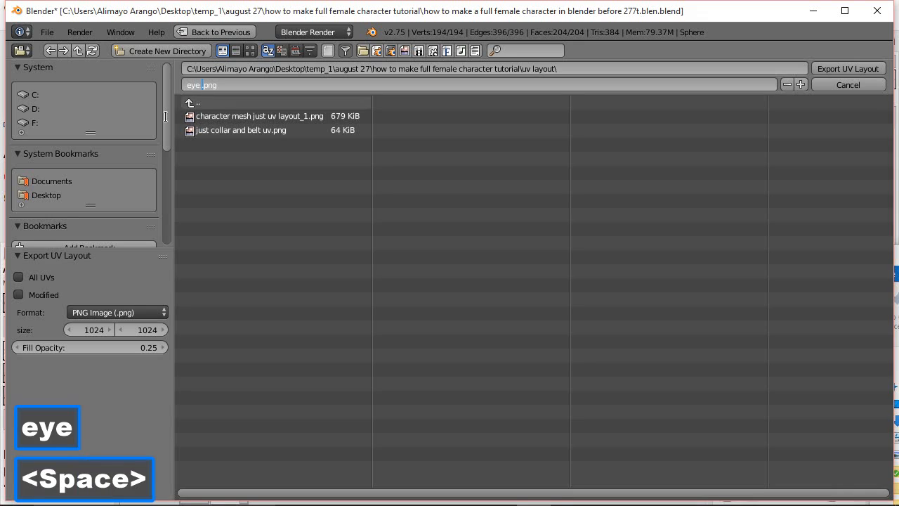
{"action": "type", "text": "OUT"}
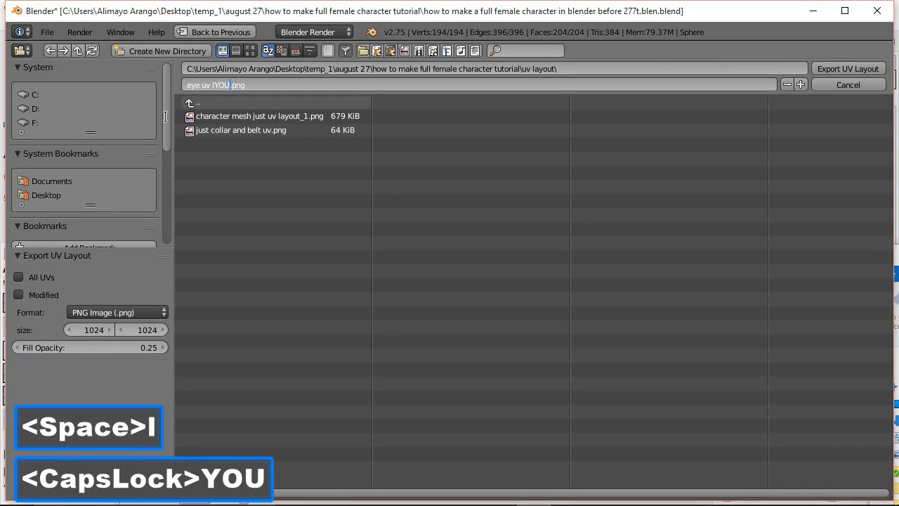
{"action": "key", "text": "BackSpace"}
{"action": "key", "text": "BackSpace"}
{"action": "key", "text": "BackSpace"}
{"action": "key", "text": "BackSpace"}
{"action": "key", "text": "BackSpace"}
{"action": "key", "text": "BackSpace"}
{"action": "key", "text": "BackSpace"}
{"action": "key", "text": "BackSpace"}
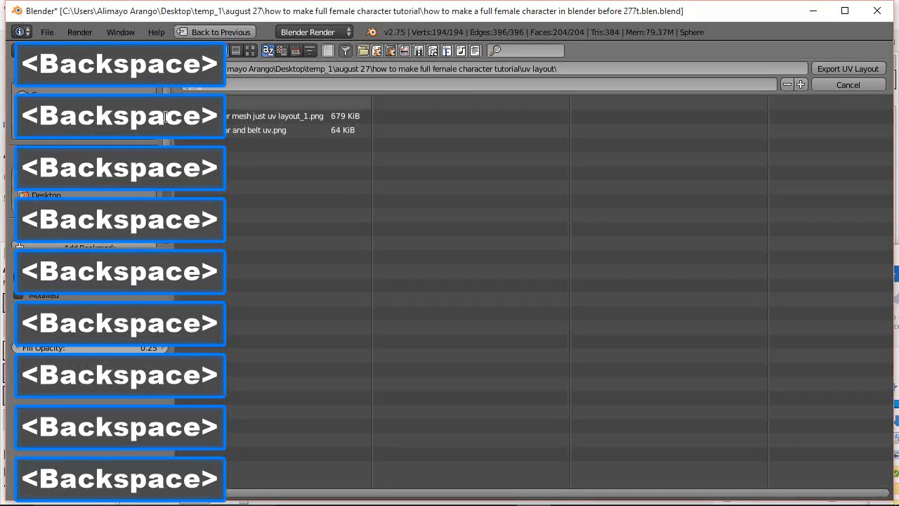
{"action": "key", "text": "Caps_Lock"}
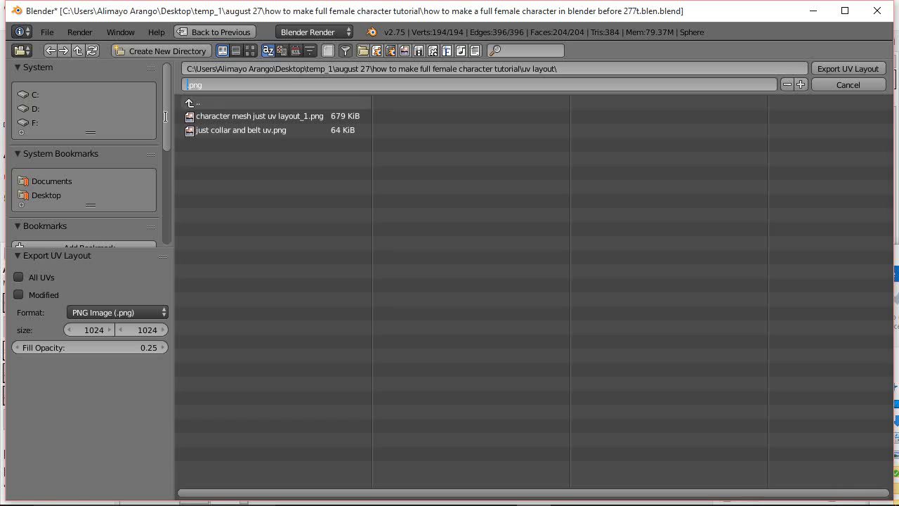
Name the export file "Eye UV layout.png" and export the eye's UV layout.
{"action": "type", "text": "Eye "}
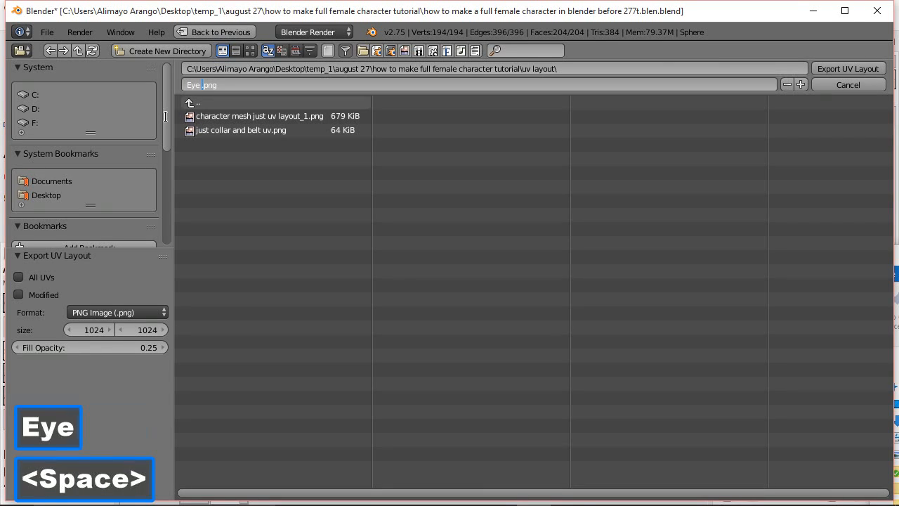
{"action": "type", "text": "UV "}
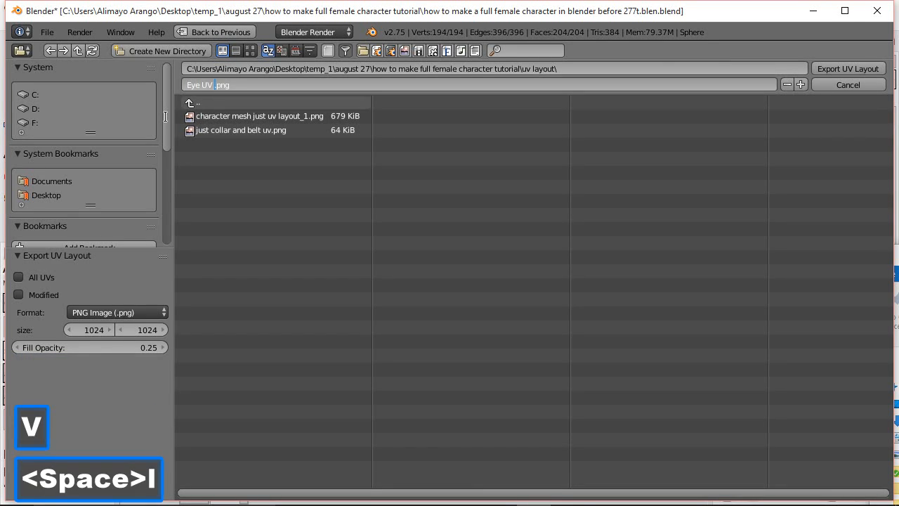
{"action": "type", "text": "layout"}
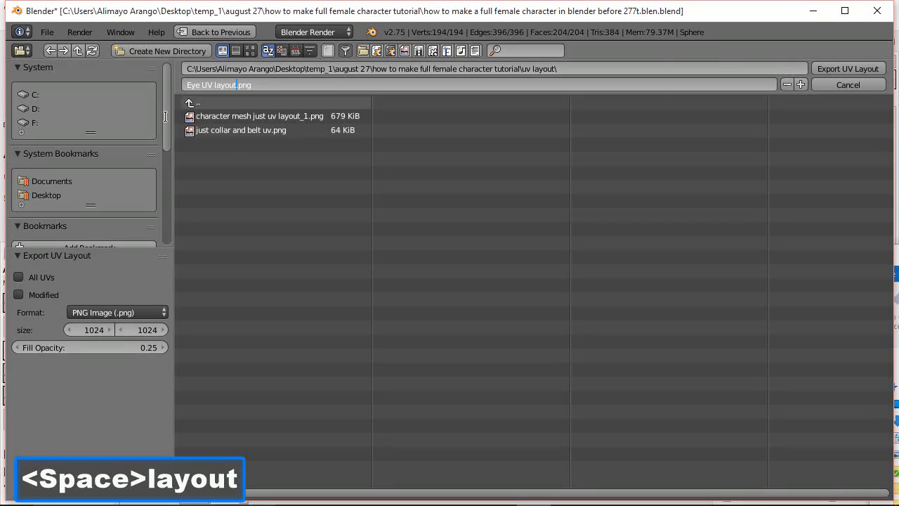
{"action": "double_click", "coordinate": [852, 71]}
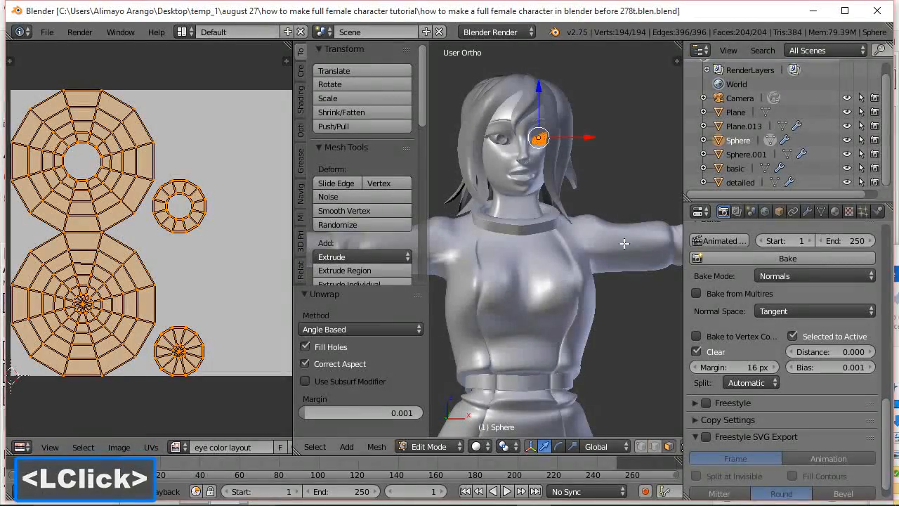
Switch to GIMP and browse for an image to open in Desktop/temp_1/august 27/how to make full female character tutorial/uv layout.
{"action": "mouse_move", "coordinate": [480, 501]}
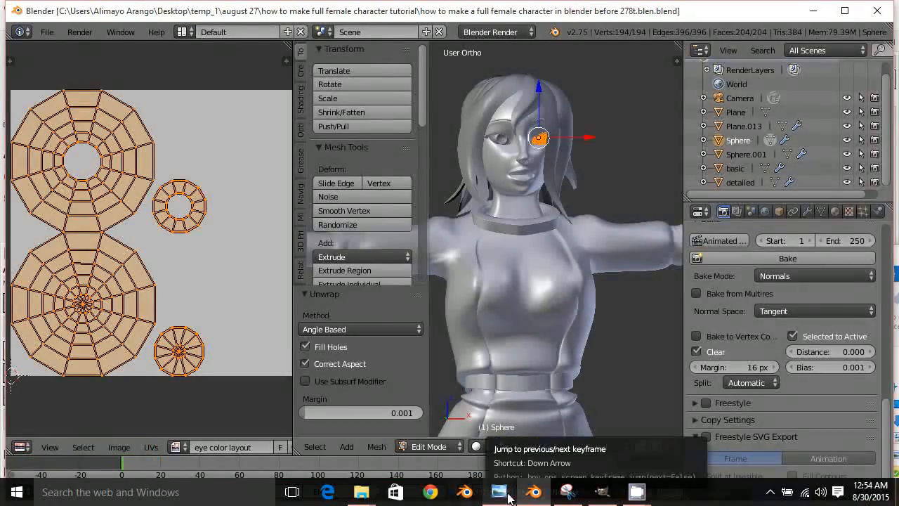
{"action": "left_click", "coordinate": [601, 492]}
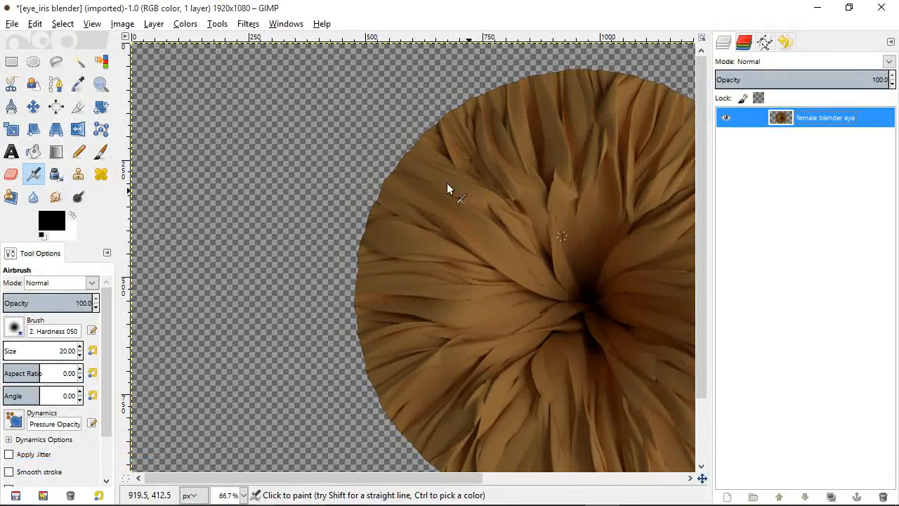
{"action": "left_click", "coordinate": [13, 25]}
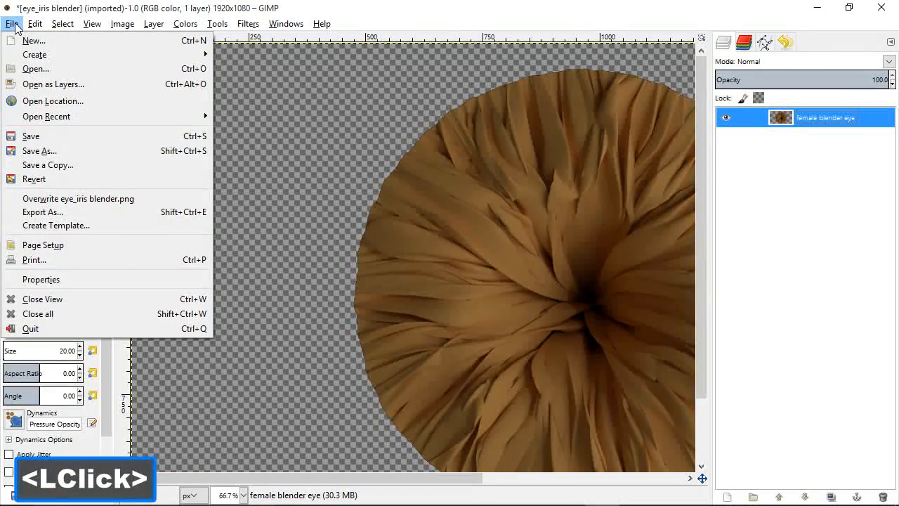
{"action": "left_click", "coordinate": [45, 68]}
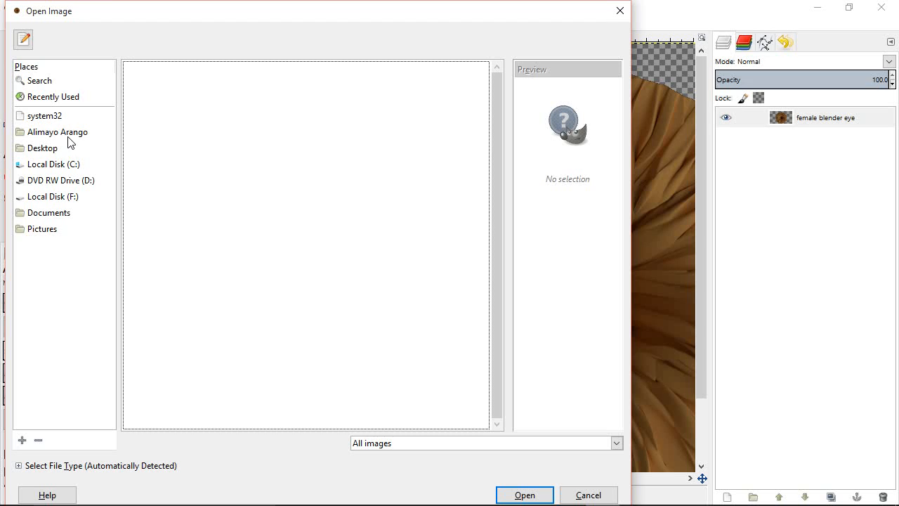
{"action": "left_click", "coordinate": [65, 134]}
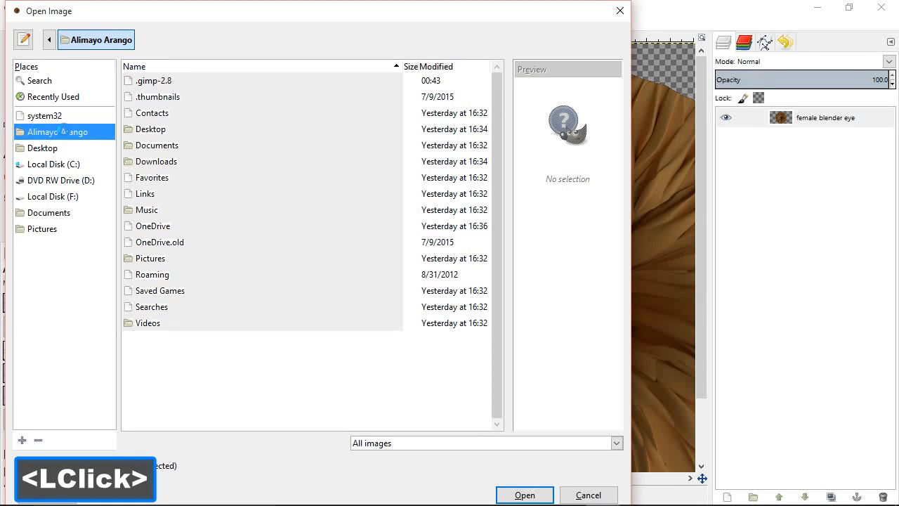
{"action": "left_click", "coordinate": [156, 130]}
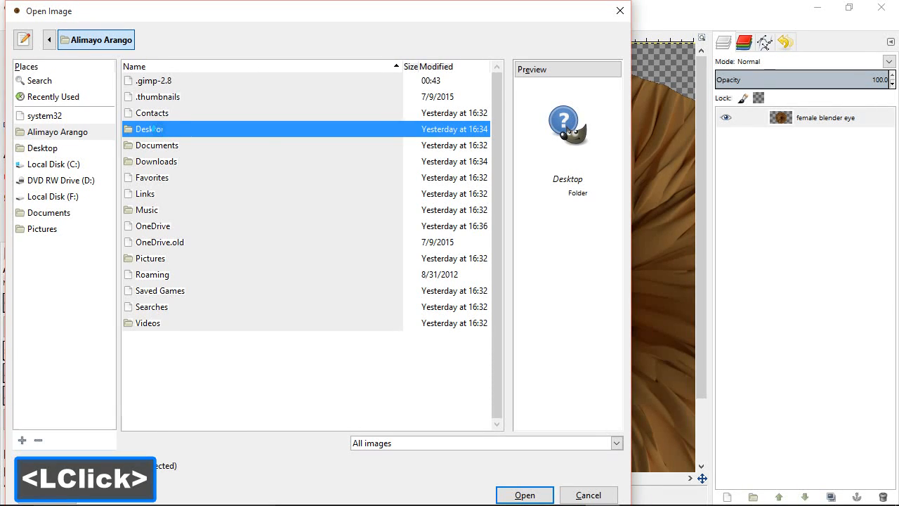
{"action": "double_click", "coordinate": [156, 129]}
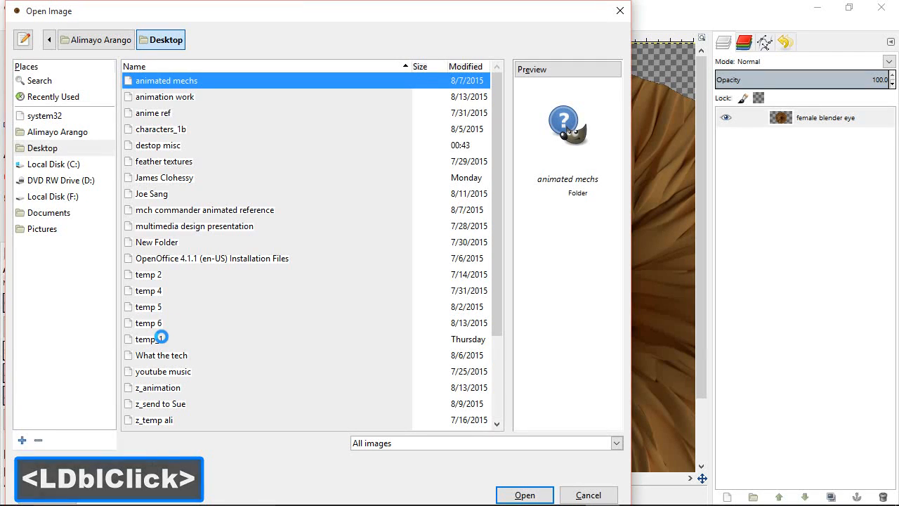
{"action": "double_click", "coordinate": [161, 340]}
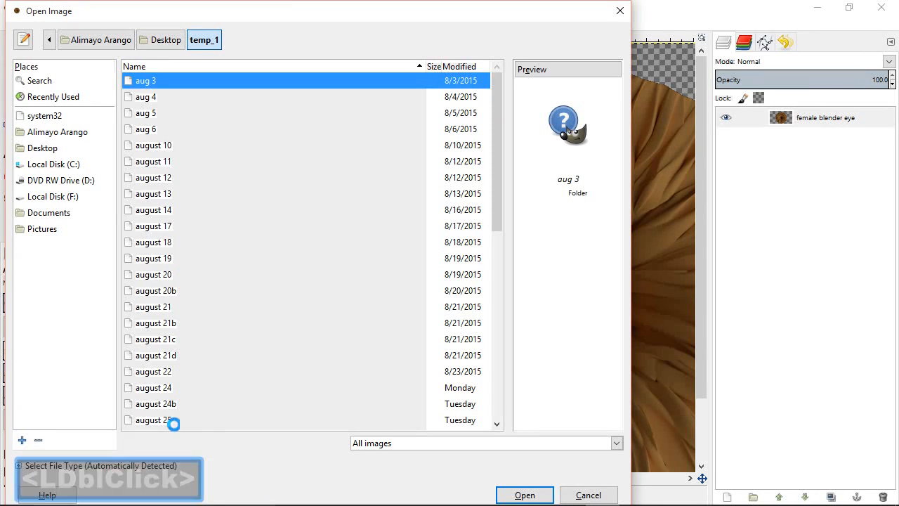
{"action": "left_click_drag", "start_coordinate": [497, 215], "coordinate": [498, 255]}
{"action": "double_click", "coordinate": [170, 373]}
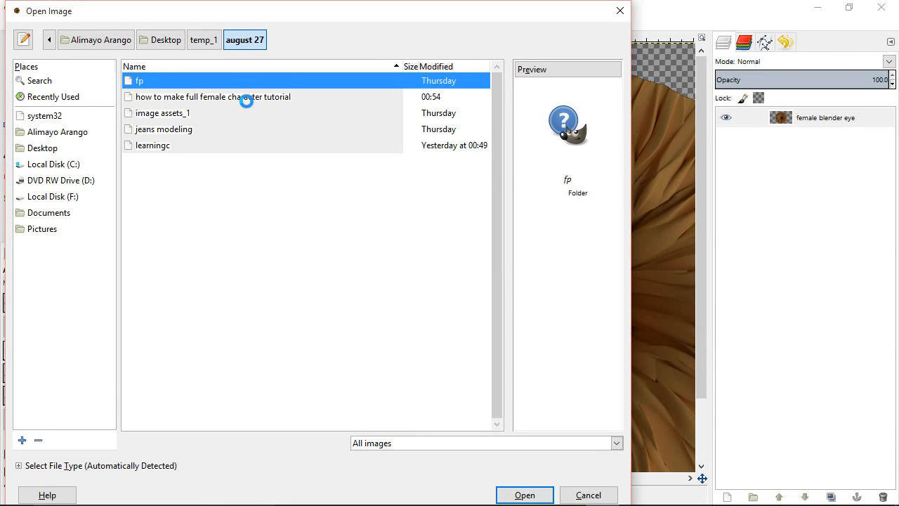
{"action": "double_click", "coordinate": [246, 99]}
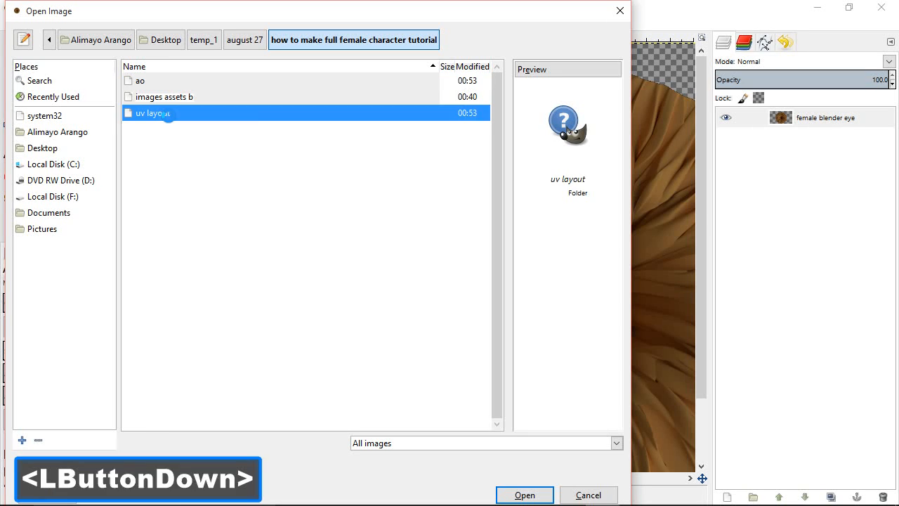
{"action": "double_click", "coordinate": [169, 113]}
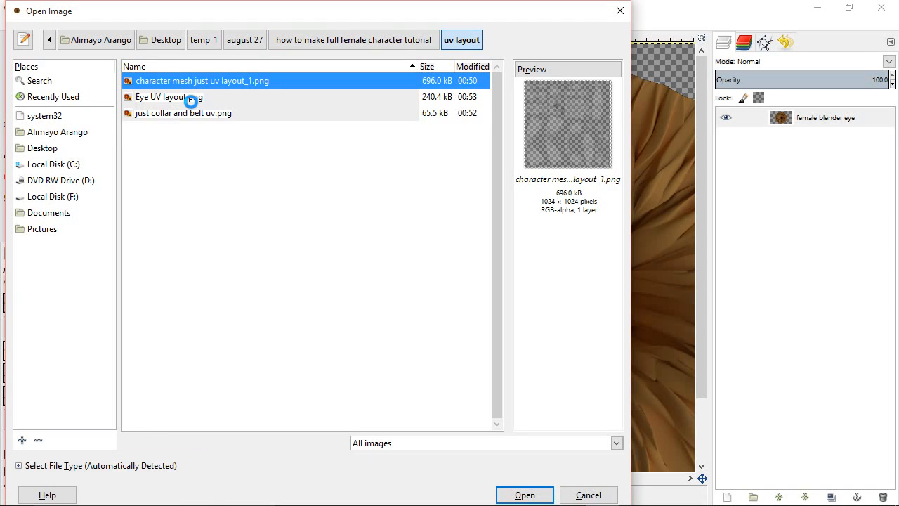
Open the eye's exported UV layout, "Eye UV layout.png", as an image.
{"action": "left_click", "coordinate": [177, 97]}
{"action": "right_click", "coordinate": [179, 100]}
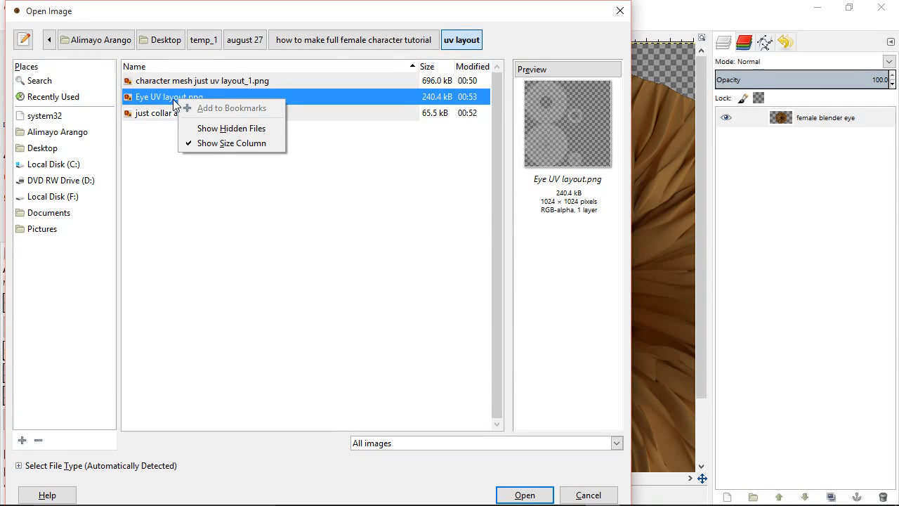
{"action": "left_click", "coordinate": [525, 496]}
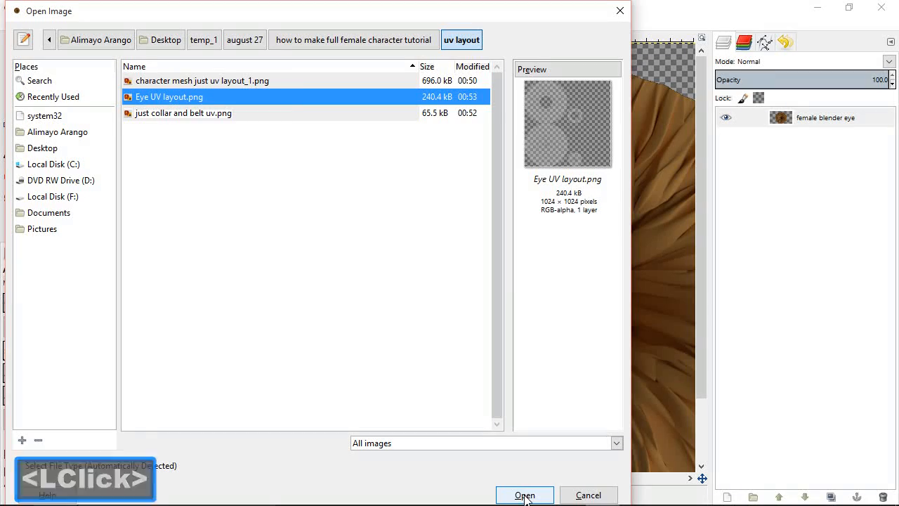
{"action": "left_click", "coordinate": [525, 495]}
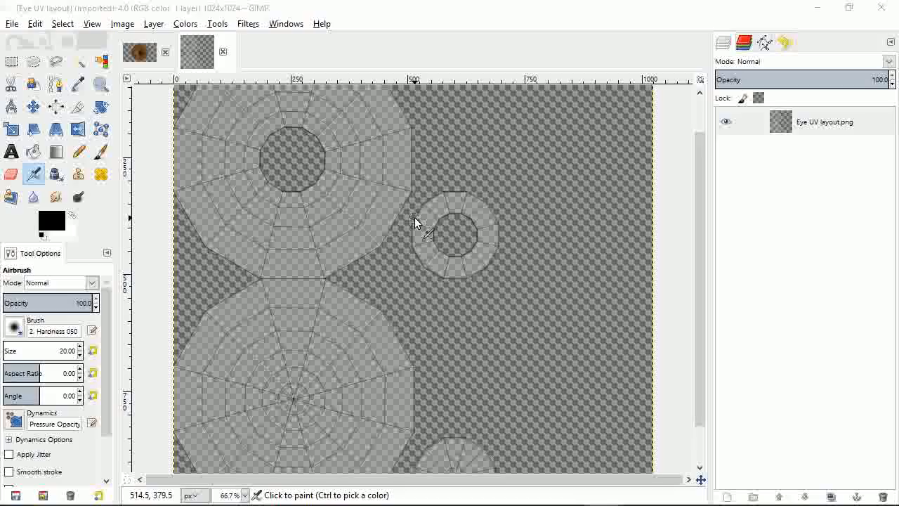
Open "just collar and belt uv.png" from the uv layout folder as another image.
{"action": "left_click", "coordinate": [13, 24]}
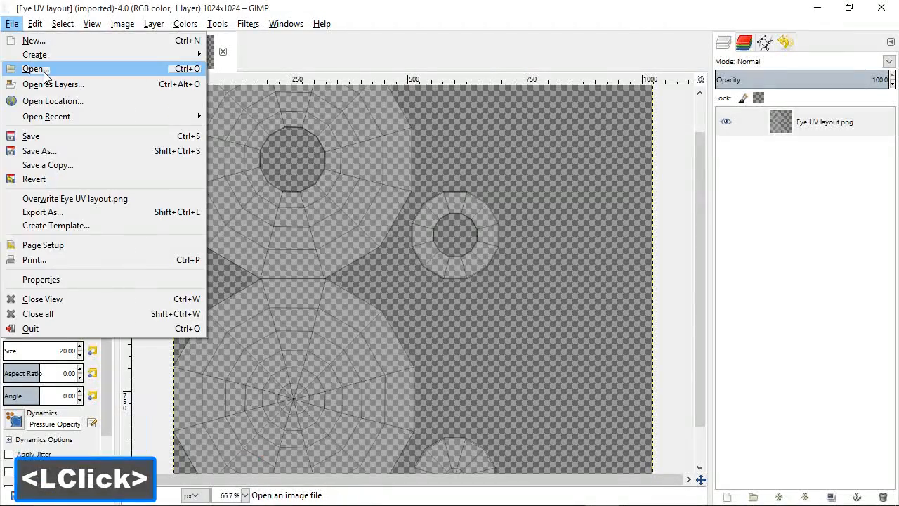
{"action": "left_click", "coordinate": [29, 67]}
{"action": "left_click", "coordinate": [193, 98]}
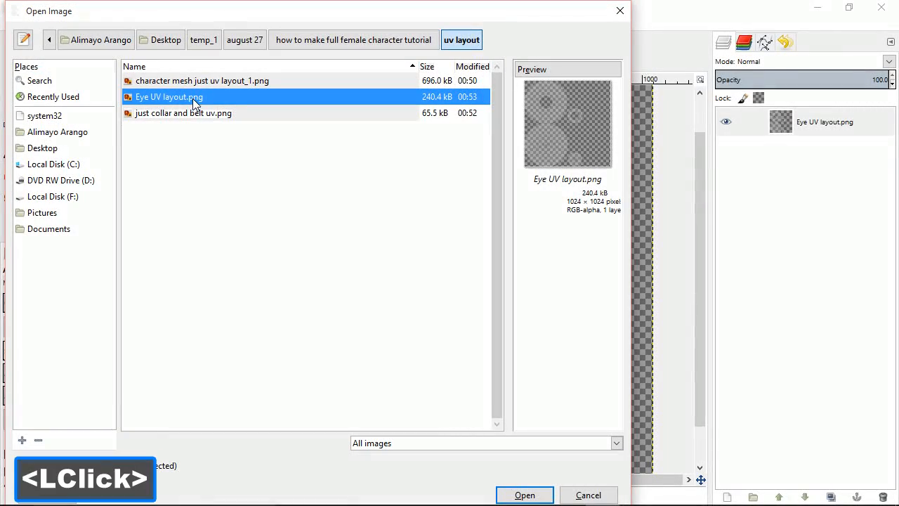
{"action": "left_click", "coordinate": [193, 113]}
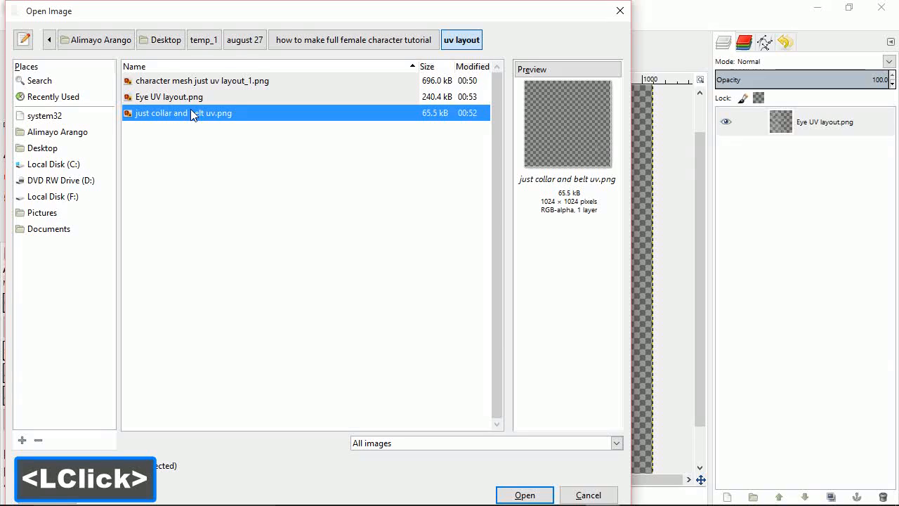
{"action": "left_click", "coordinate": [523, 495]}
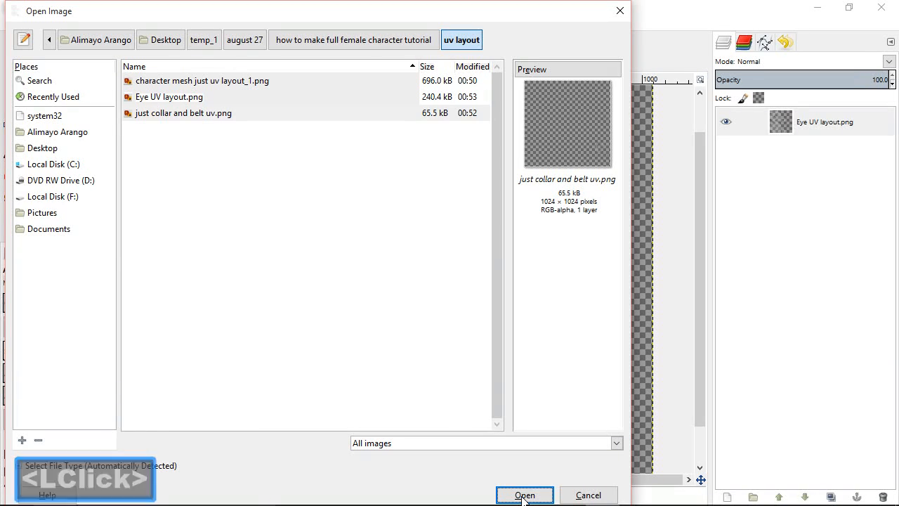
{"action": "left_click", "coordinate": [524, 497]}
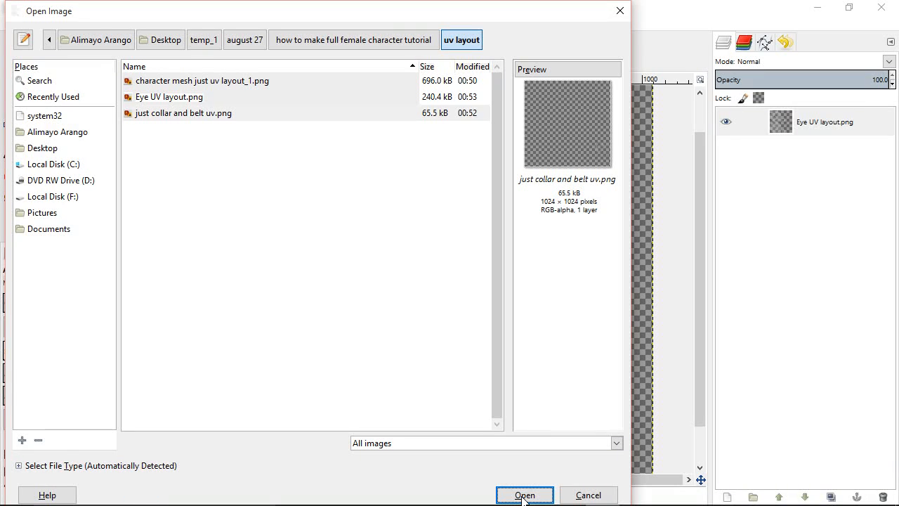
Finish opening the collar and belt UV layout, "just collar and belt uv.png", from the file browser.
{"action": "double_click", "coordinate": [524, 497]}
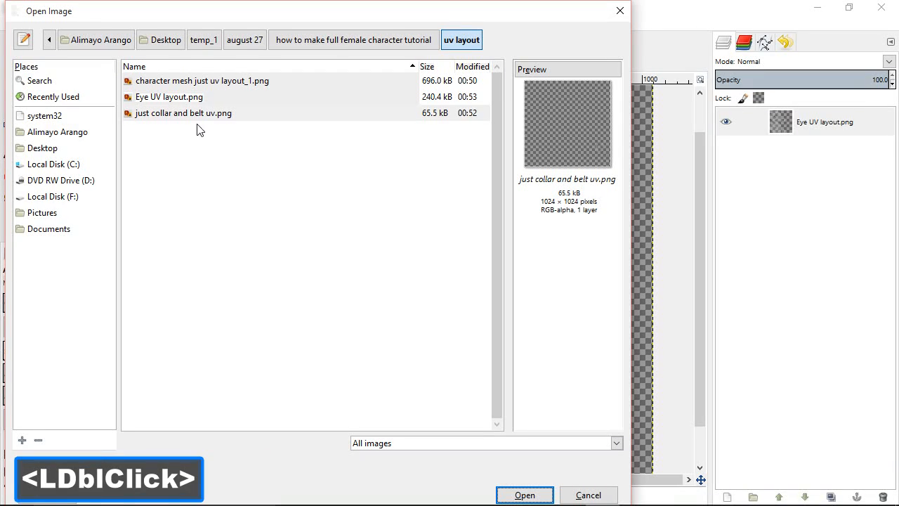
{"action": "left_click", "coordinate": [176, 116]}
{"action": "left_click", "coordinate": [524, 495]}
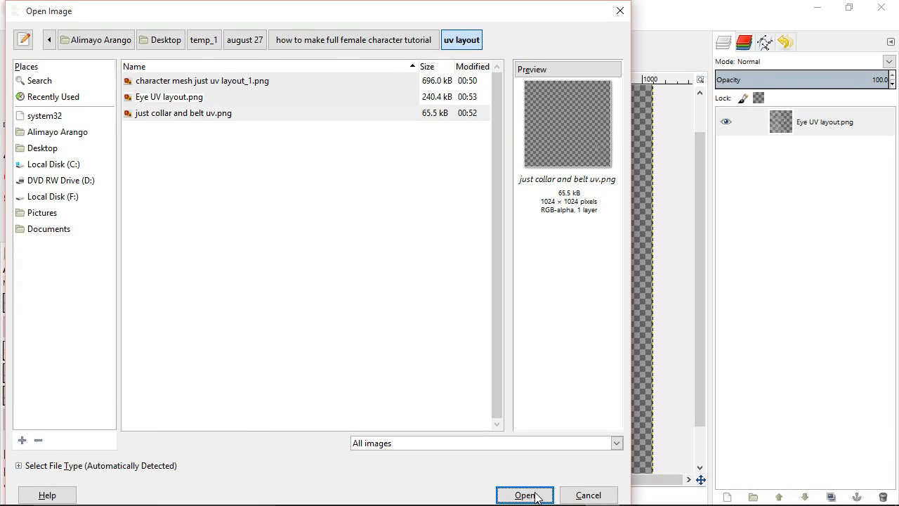
{"action": "left_click", "coordinate": [293, 235]}
{"action": "left_click", "coordinate": [218, 119]}
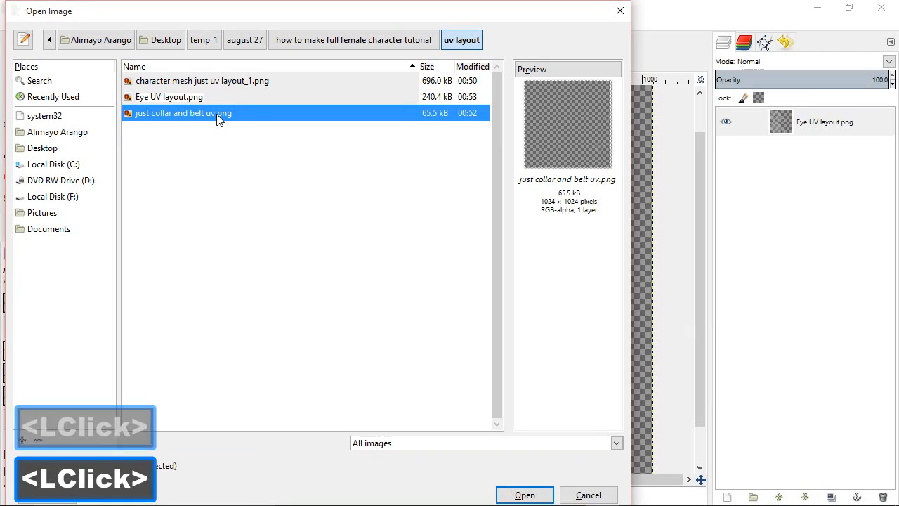
{"action": "left_click", "coordinate": [526, 497]}
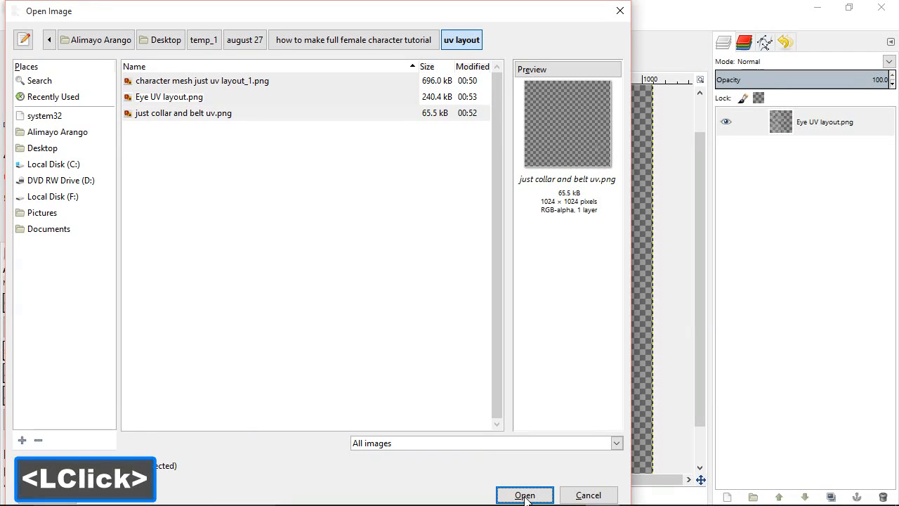
{"action": "left_click", "coordinate": [525, 498]}
{"action": "left_click", "coordinate": [525, 497]}
{"action": "left_click", "coordinate": [197, 121]}
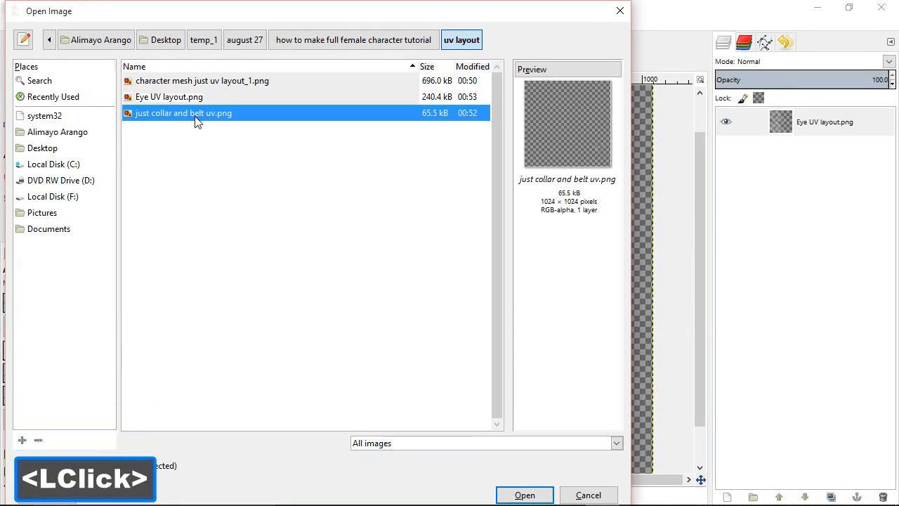
{"action": "key", "text": "Return"}
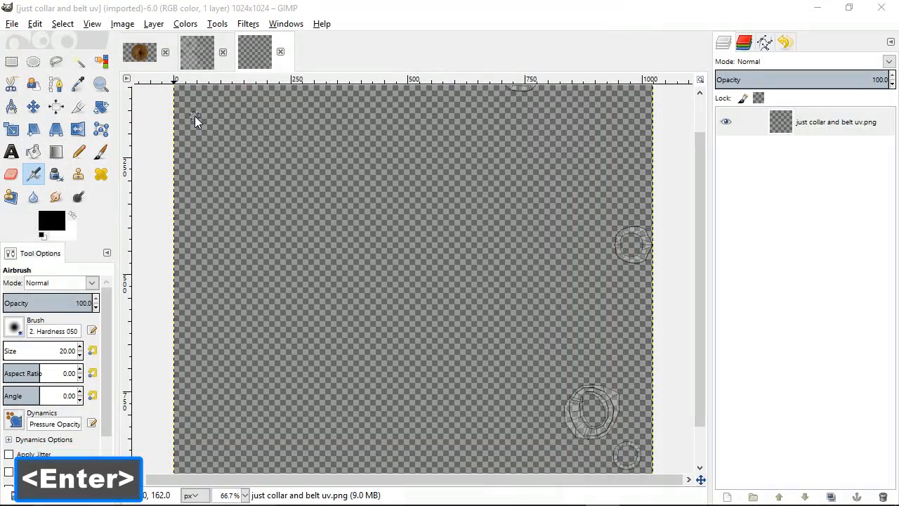
Open "Material Diffuse Color.png" from the tutorial's ao folder as another image.
{"action": "left_click", "coordinate": [194, 63]}
{"action": "left_click", "coordinate": [12, 24]}
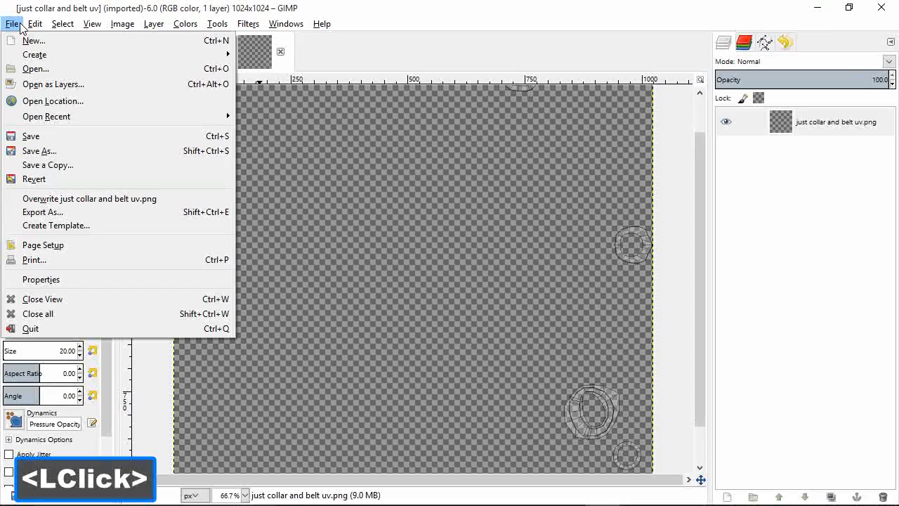
{"action": "left_click", "coordinate": [40, 67]}
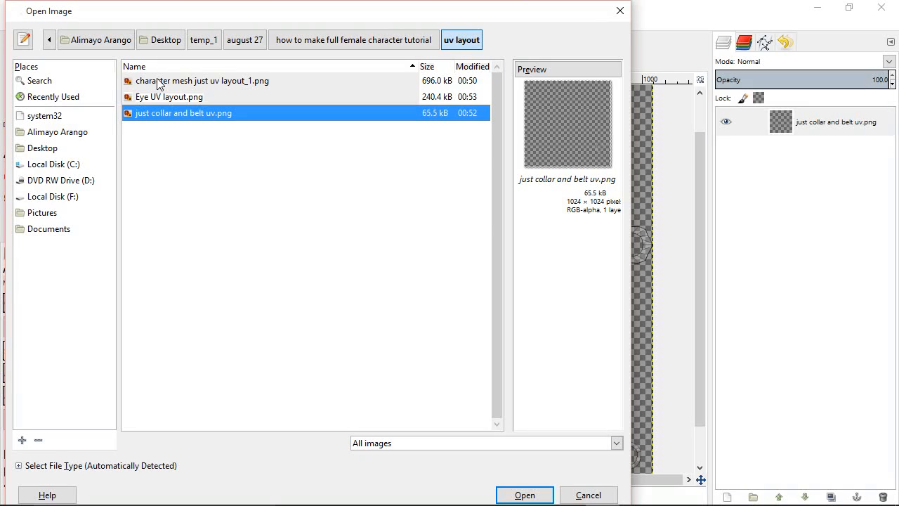
{"action": "left_click", "coordinate": [394, 44]}
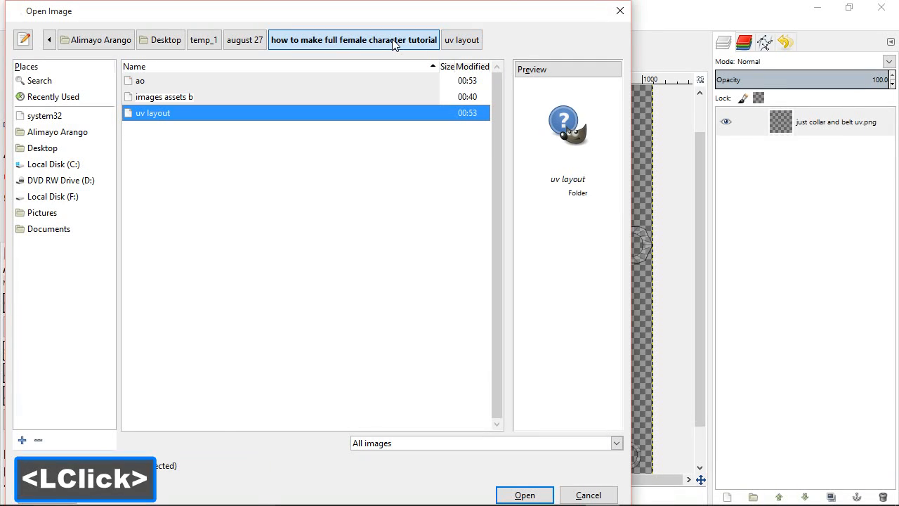
{"action": "double_click", "coordinate": [137, 82]}
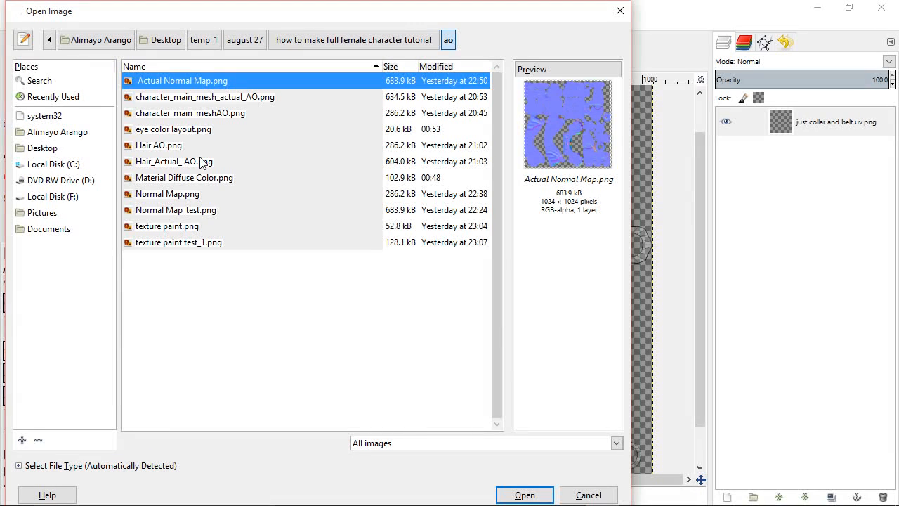
{"action": "left_click", "coordinate": [205, 179]}
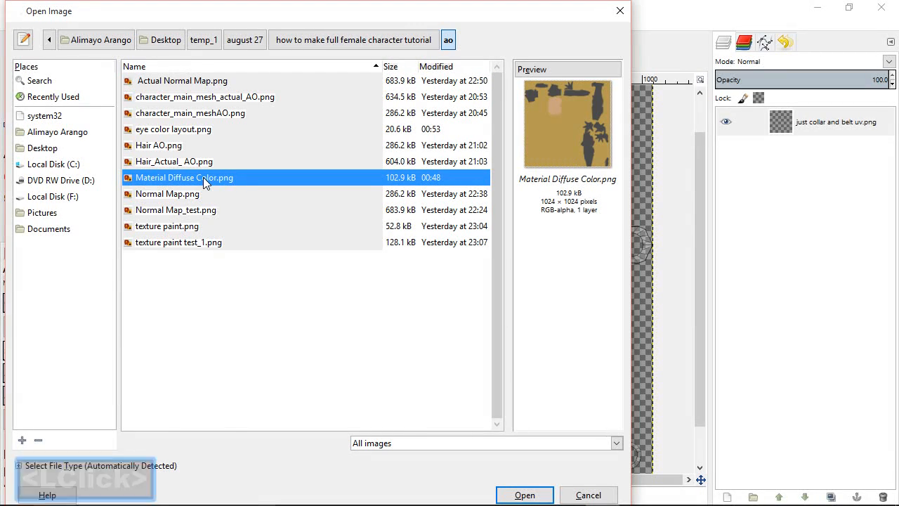
{"action": "left_click", "coordinate": [515, 494]}
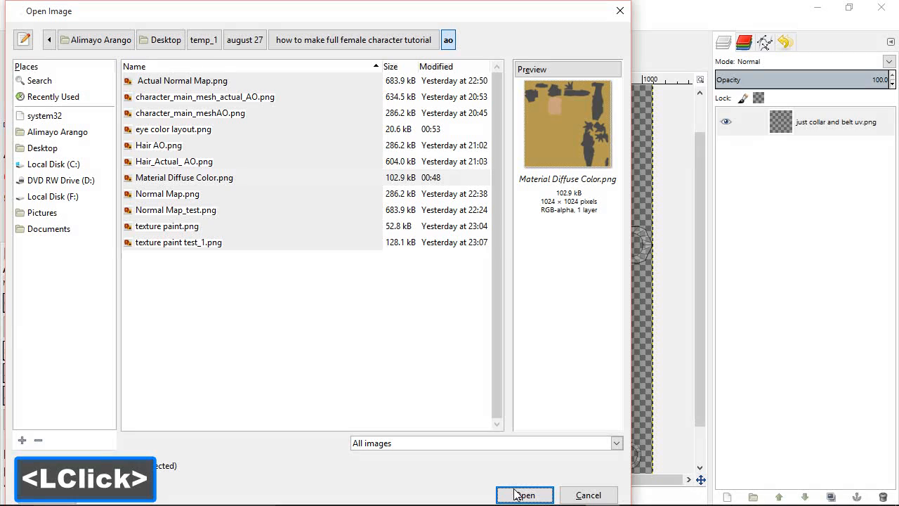
{"action": "left_click", "coordinate": [515, 495]}
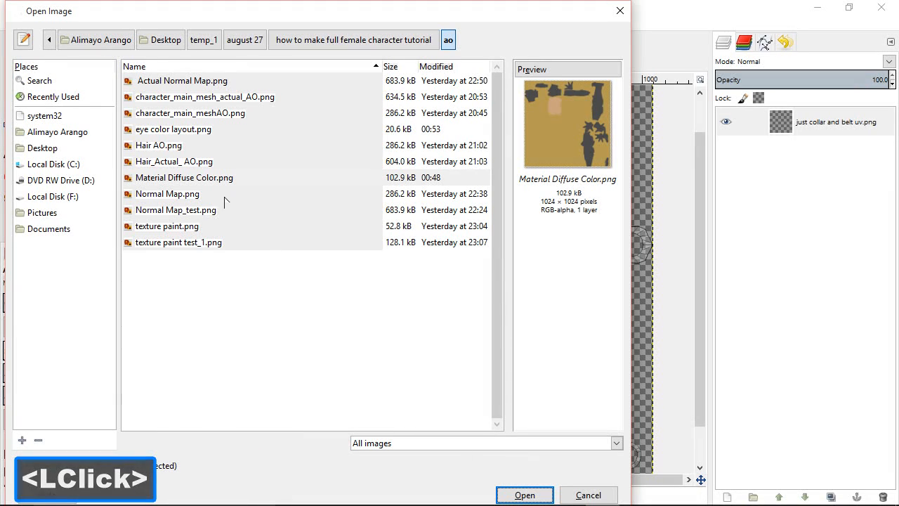
{"action": "left_click", "coordinate": [187, 179]}
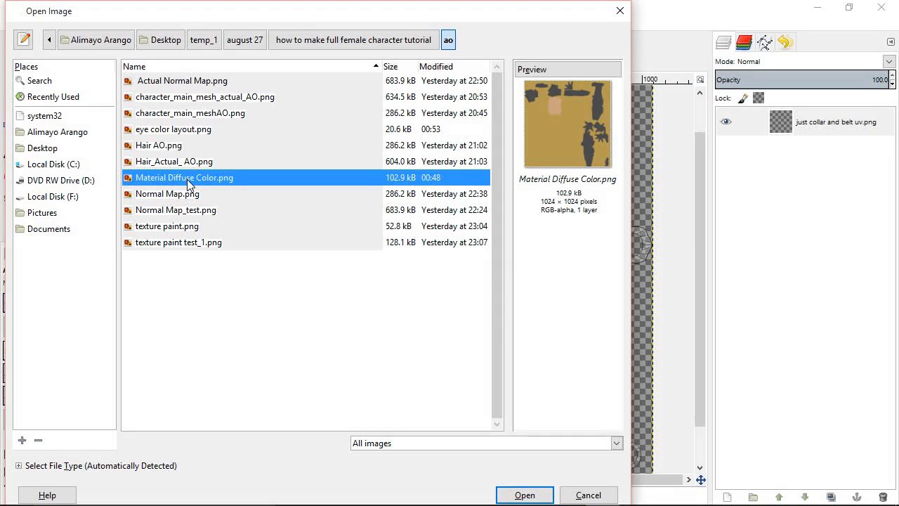
{"action": "key", "text": "Return"}
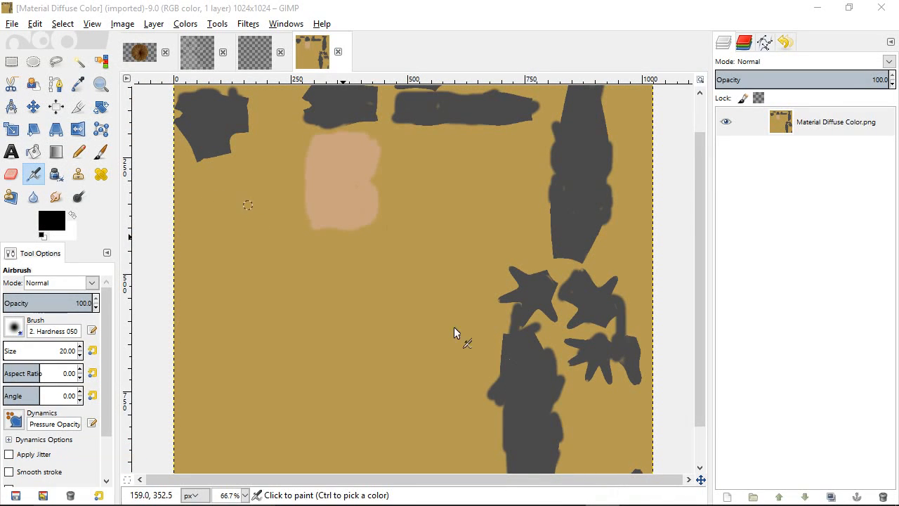
{"action": "left_click", "coordinate": [350, 26]}
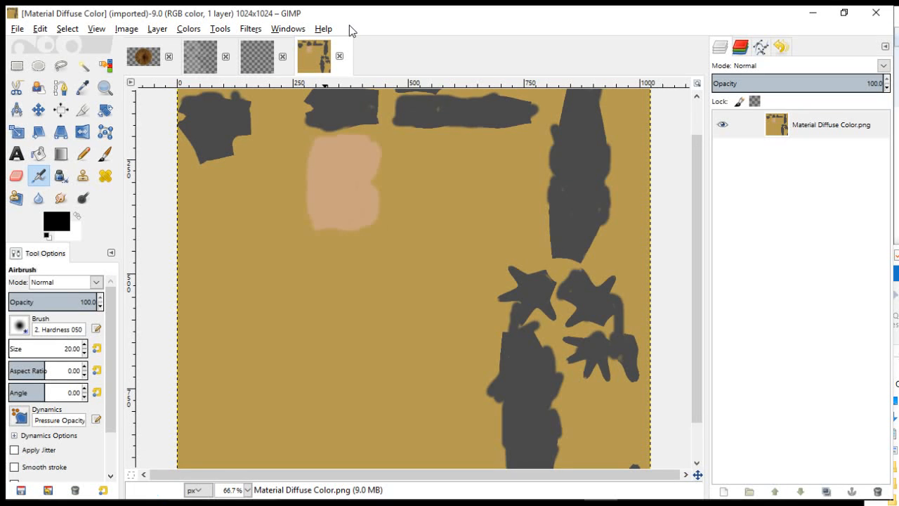
Switch to the Eye UV layout image and examine its large and small circular UV islands.
{"action": "left_click", "coordinate": [201, 57]}
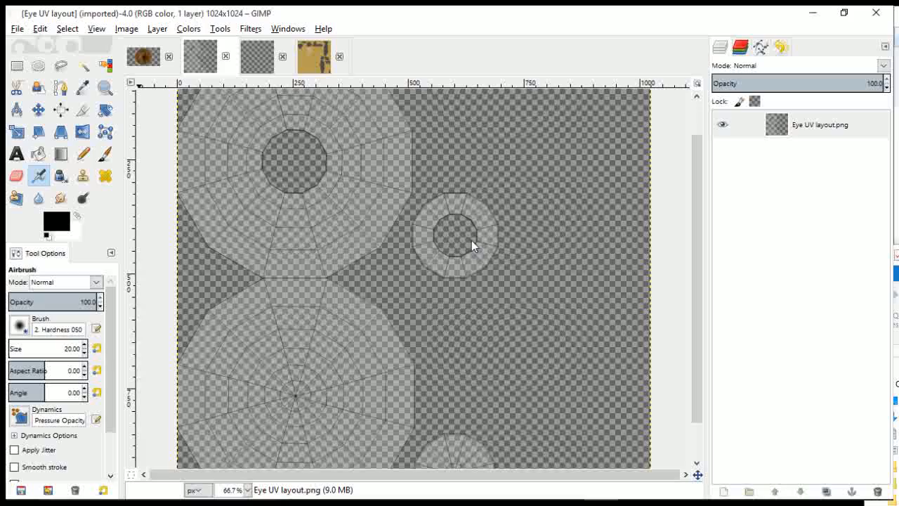
{"action": "key", "text": "ctrl"}
{"action": "scroll", "coordinate": [471, 240], "scroll_direction": "down", "scroll_amount": 1, "text": "ctrl"}
{"action": "scroll", "coordinate": [479, 239], "scroll_direction": "down", "scroll_amount": 2}
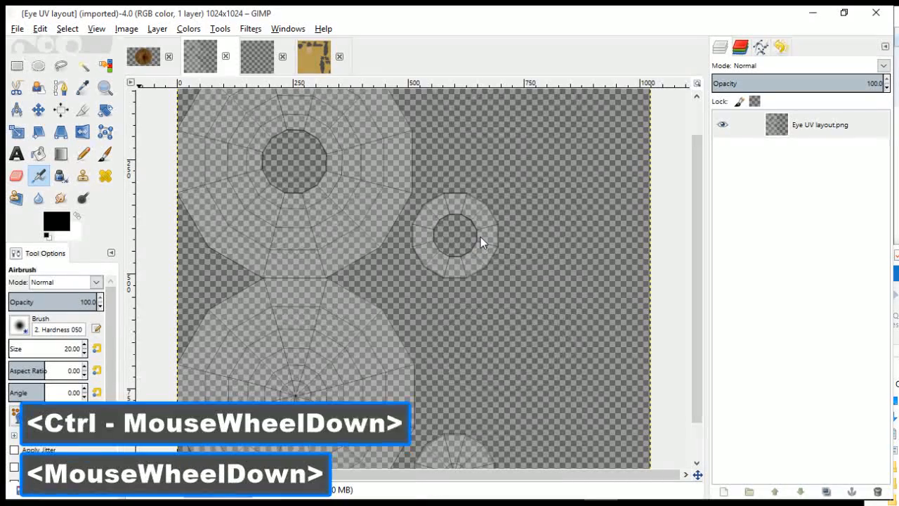
{"action": "left_click", "coordinate": [526, 262]}
{"action": "scroll", "coordinate": [526, 262], "scroll_direction": "down", "scroll_amount": 2}
{"action": "middle_click", "coordinate": [526, 262]}
{"action": "scroll", "coordinate": [526, 262], "scroll_direction": "down", "scroll_amount": 2}
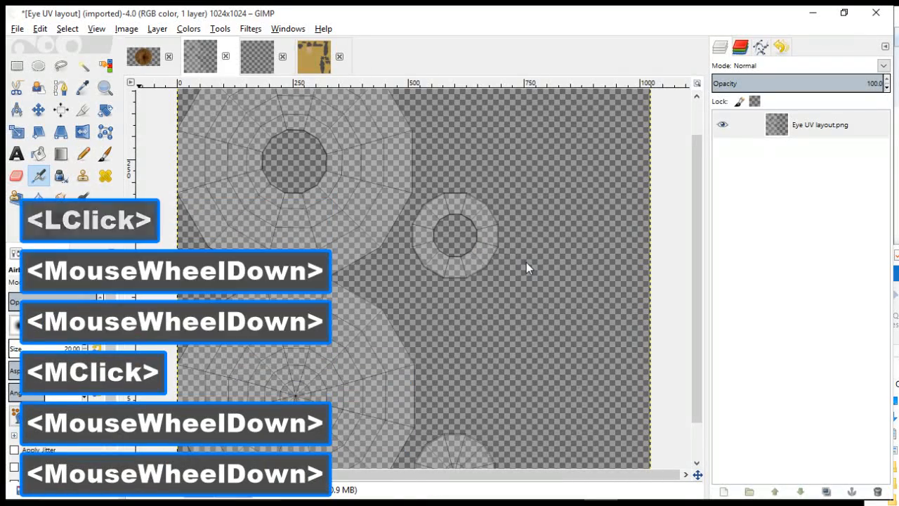
{"action": "left_click_drag", "start_coordinate": [697, 218], "coordinate": [698, 251]}
{"action": "scroll", "coordinate": [577, 250], "scroll_direction": "down", "scroll_amount": 1, "text": "ctrl"}
{"action": "scroll", "coordinate": [578, 248], "scroll_direction": "down", "scroll_amount": 1, "text": "ctrl"}
{"action": "scroll", "coordinate": [578, 248], "scroll_direction": "up", "scroll_amount": 1, "text": "ctrl"}
{"action": "scroll", "coordinate": [578, 248], "scroll_direction": "down", "scroll_amount": 1, "text": "ctrl"}
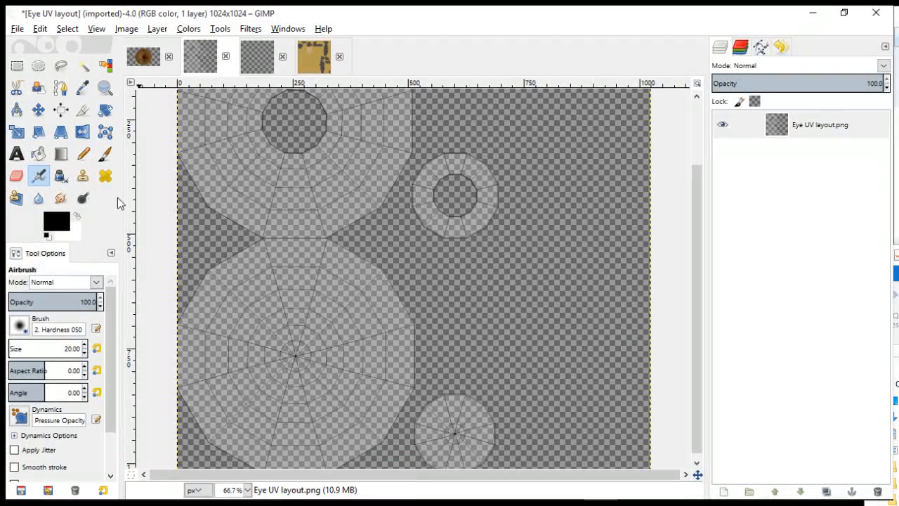
{"action": "left_click_drag", "start_coordinate": [703, 206], "coordinate": [703, 180]}
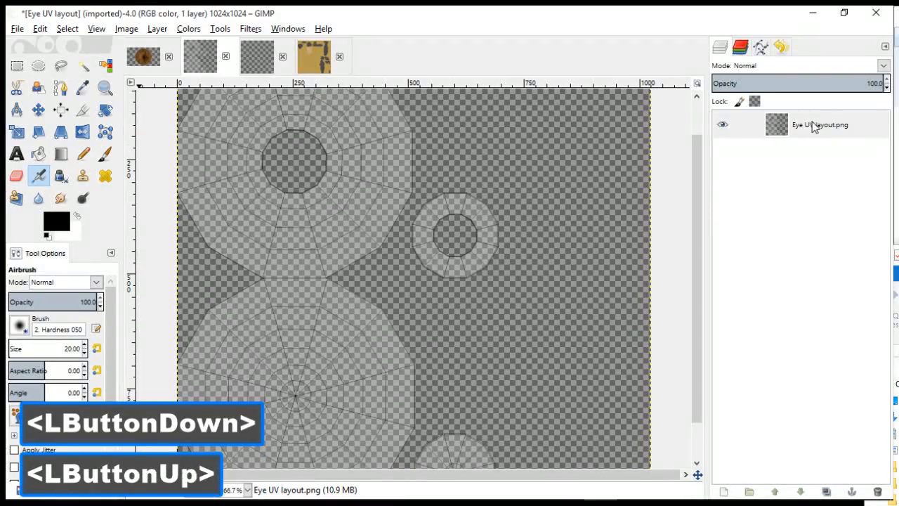
Add a new transparent layer above the Eye UV layout.png layer with the default settings.
{"action": "left_click", "coordinate": [813, 127]}
{"action": "left_click", "coordinate": [727, 439]}
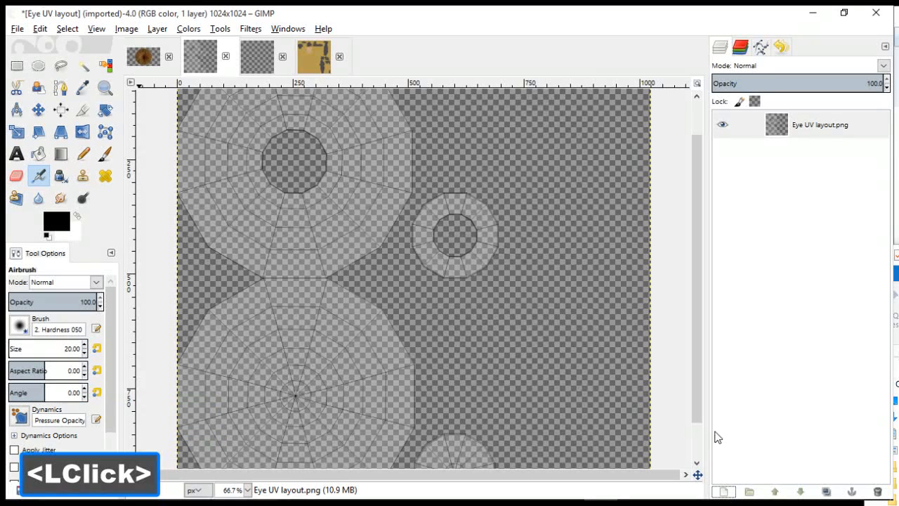
{"action": "left_click", "coordinate": [731, 496]}
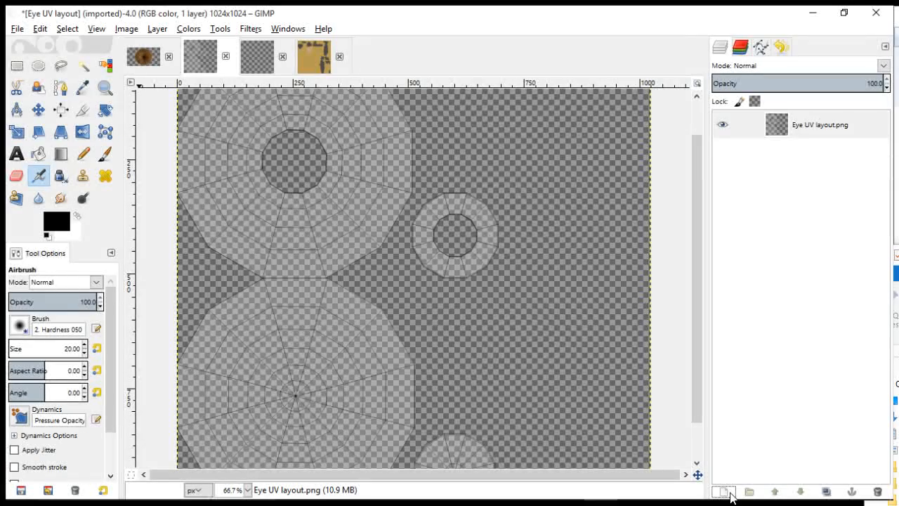
{"action": "key", "text": "Return"}
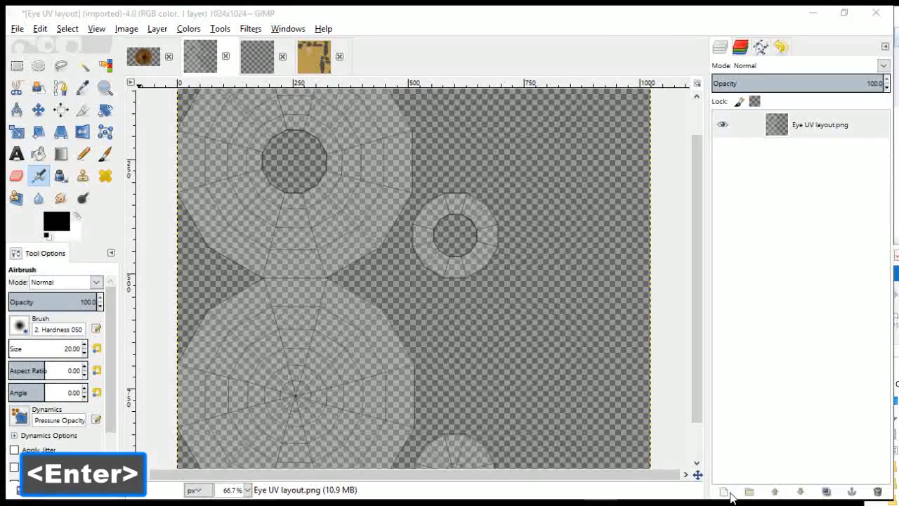
{"action": "left_click", "coordinate": [725, 491]}
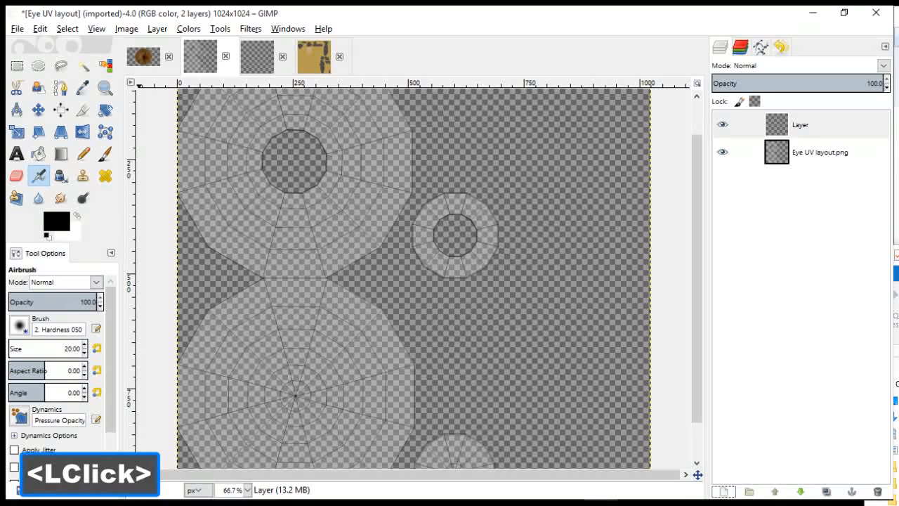
Swap the foreground and background colors and fill the new layer with white.
{"action": "left_click", "coordinate": [75, 213]}
{"action": "key", "text": "ctrl"}
{"action": "key", "text": "ctrl+comma"}
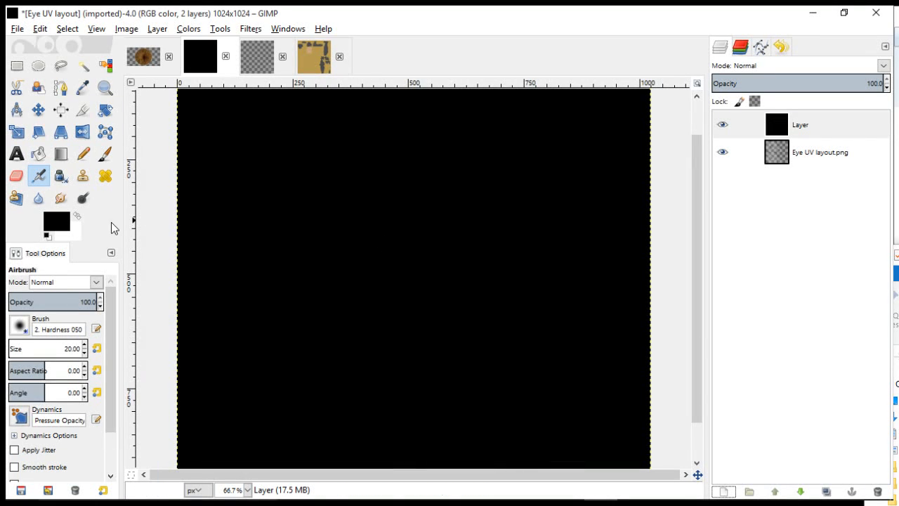
{"action": "left_click", "coordinate": [82, 218]}
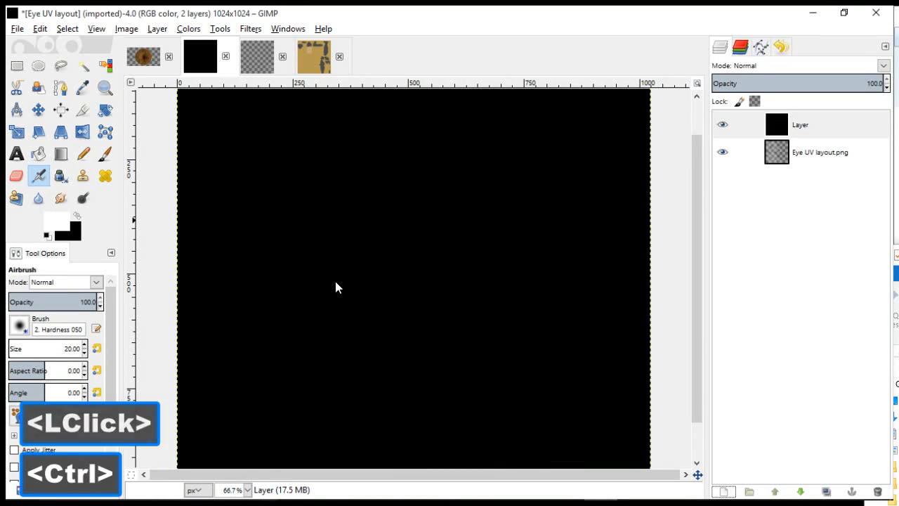
{"action": "key", "text": "ctrl+comma"}
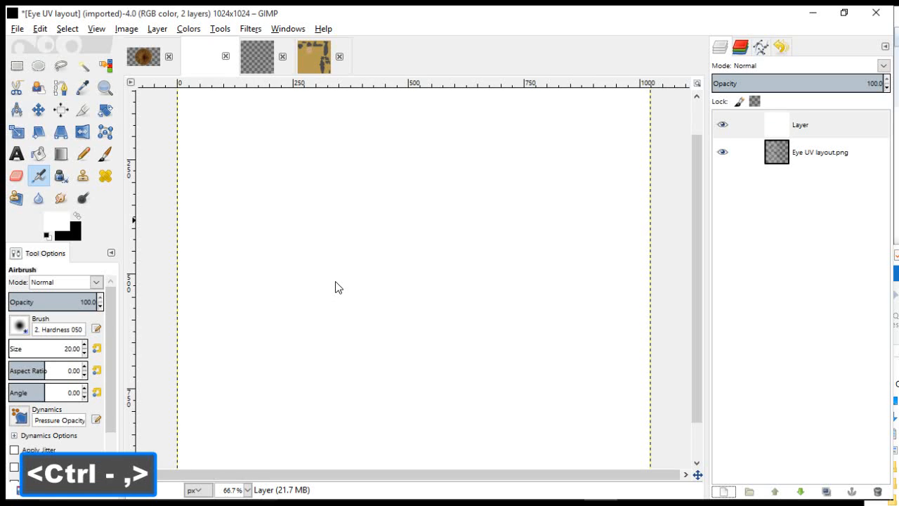
Try to move the Eye UV layout.png layer above the white layer, and hide the white layer.
{"action": "left_click", "coordinate": [809, 151]}
{"action": "left_click_drag", "start_coordinate": [809, 150], "coordinate": [804, 106]}
{"action": "left_click", "coordinate": [811, 122]}
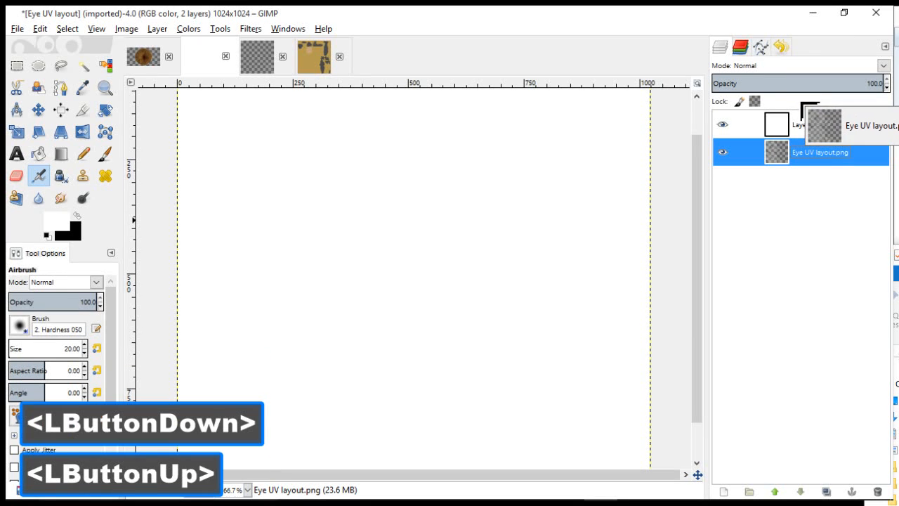
{"action": "left_click", "coordinate": [801, 125]}
{"action": "left_click", "coordinate": [800, 125]}
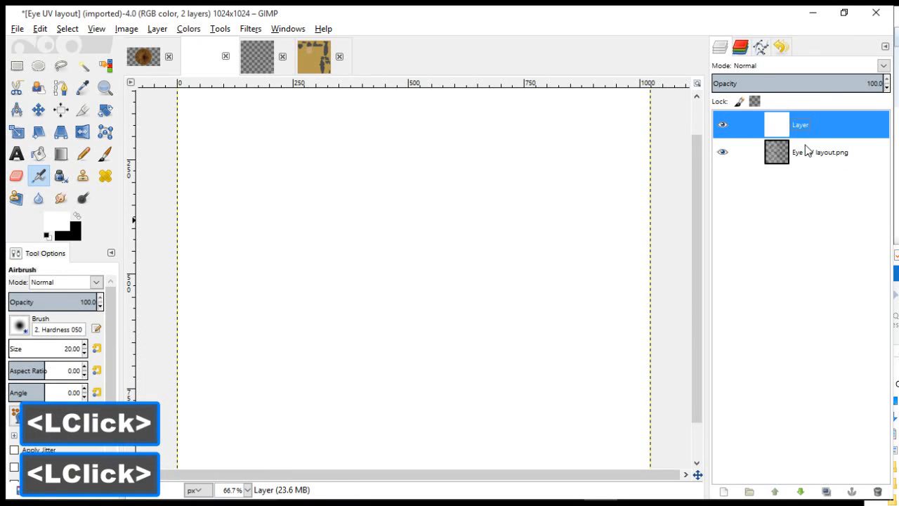
{"action": "left_click", "coordinate": [808, 151]}
{"action": "left_click", "coordinate": [724, 126]}
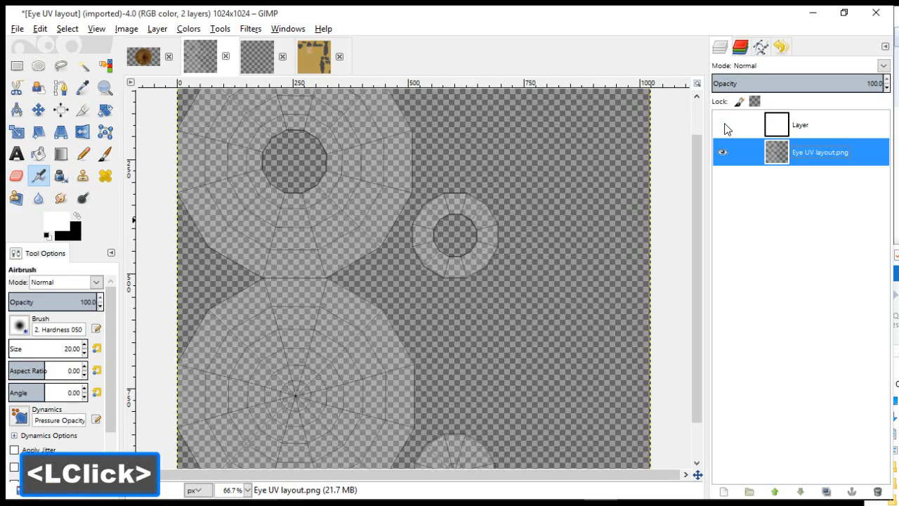
Switch to the eye_iris blender image and copy its "female blender eye" layer.
{"action": "left_click", "coordinate": [144, 58]}
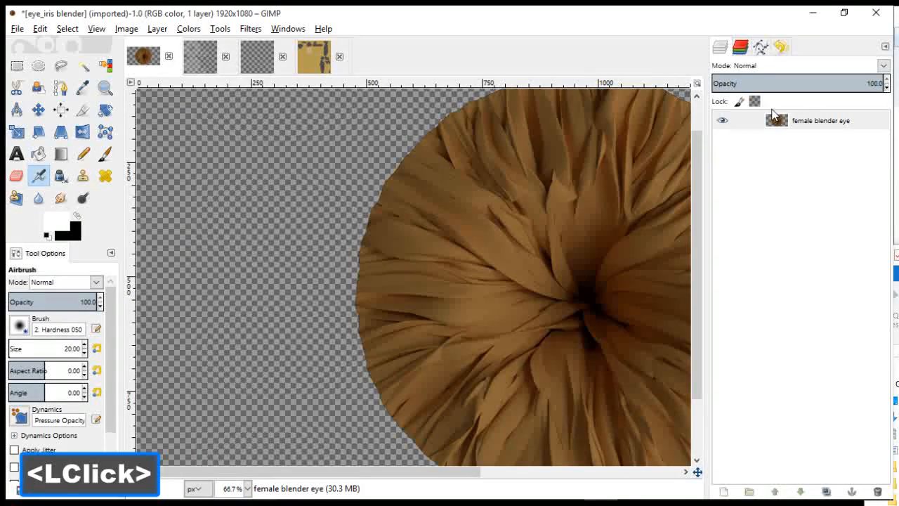
{"action": "left_click", "coordinate": [819, 120]}
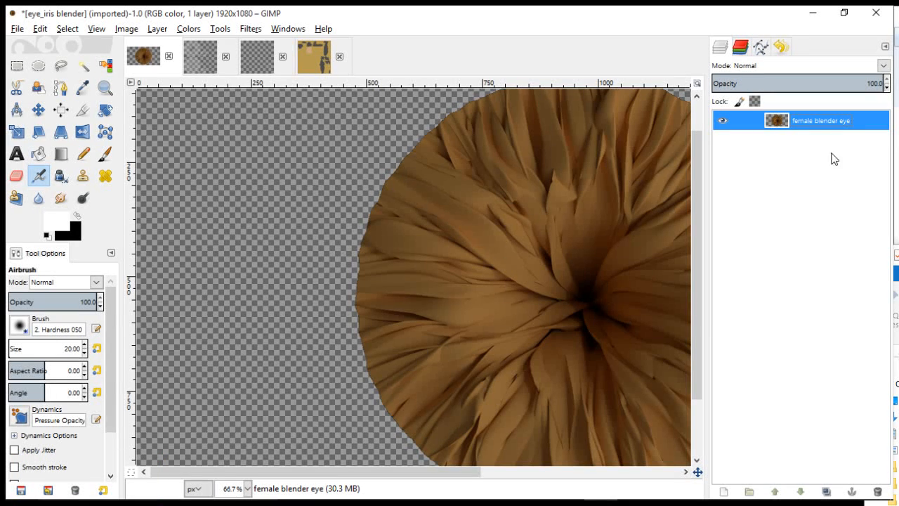
{"action": "left_click", "coordinate": [40, 28]}
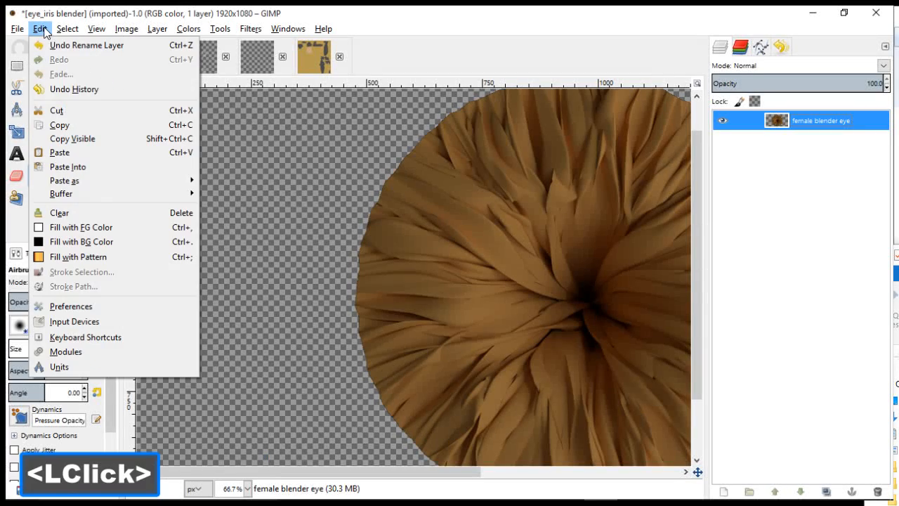
{"action": "left_click", "coordinate": [83, 126]}
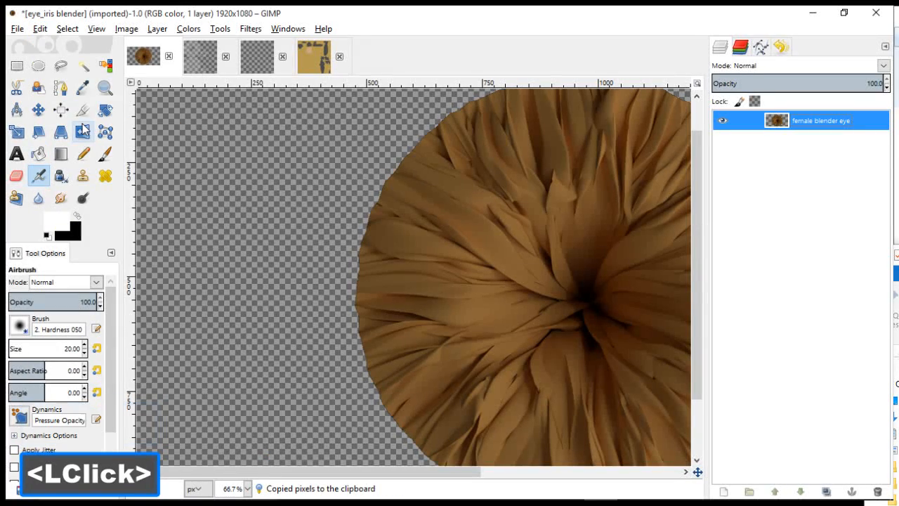
Paste the copied iris into the Eye UV layout image and turn the floating selection into a new layer.
{"action": "left_click", "coordinate": [201, 62]}
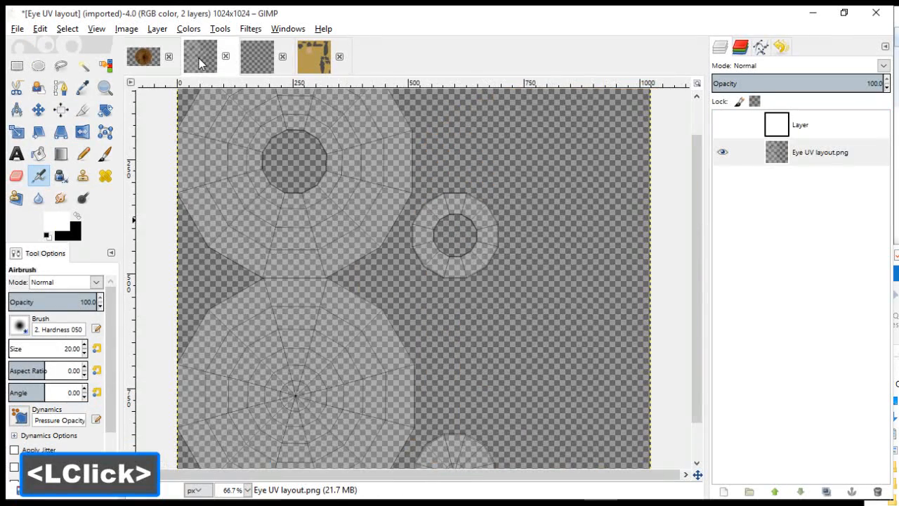
{"action": "left_click", "coordinate": [40, 29]}
{"action": "left_click", "coordinate": [121, 169]}
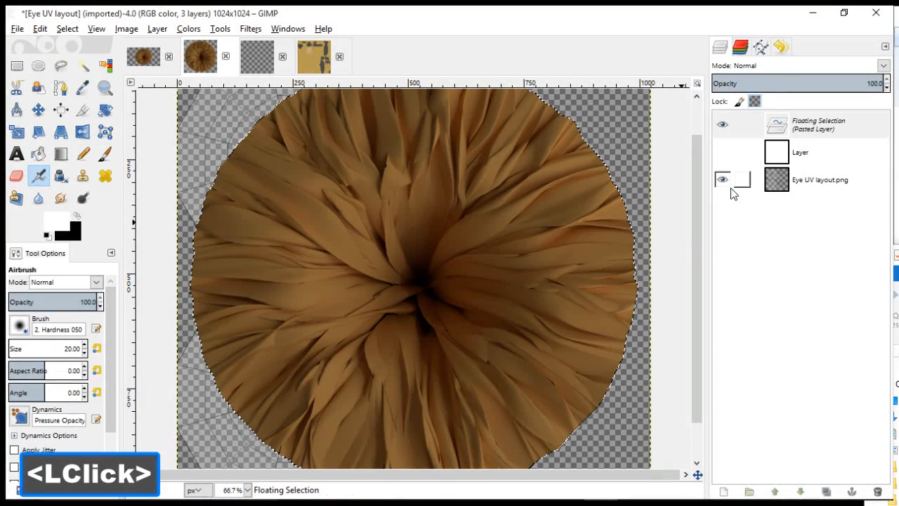
{"action": "left_click", "coordinate": [723, 491]}
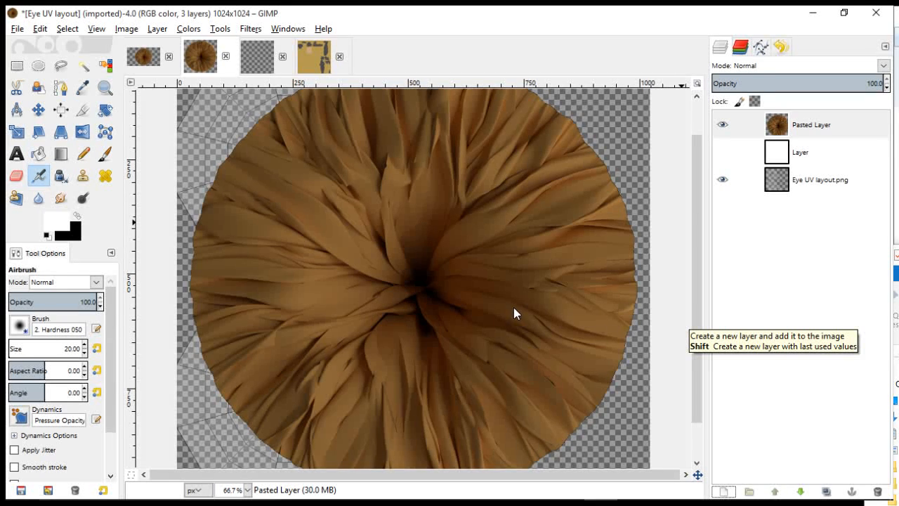
Scale the pasted iris layer down proportionally to 572 × 322 px, with the preview image opacity lowered to 58.
{"action": "key", "text": "ctrl+t"}
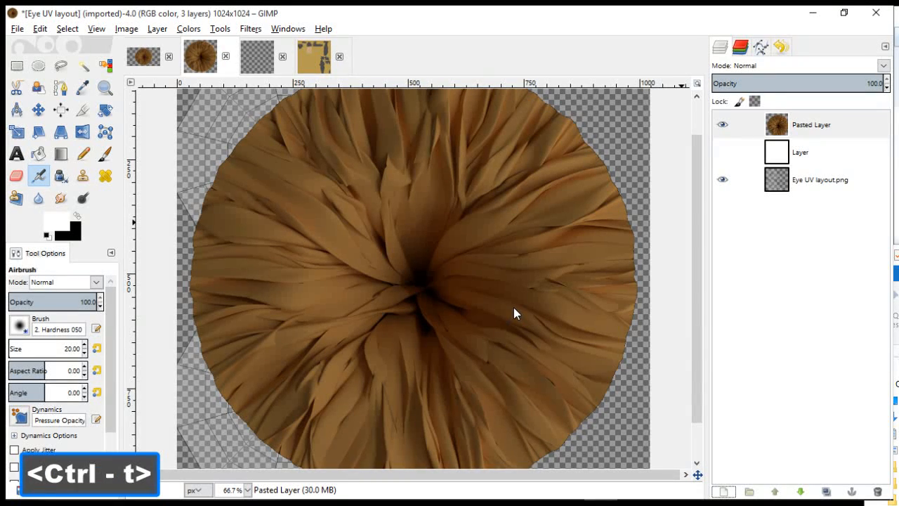
{"action": "scroll", "coordinate": [623, 319], "scroll_direction": "down", "scroll_amount": 3}
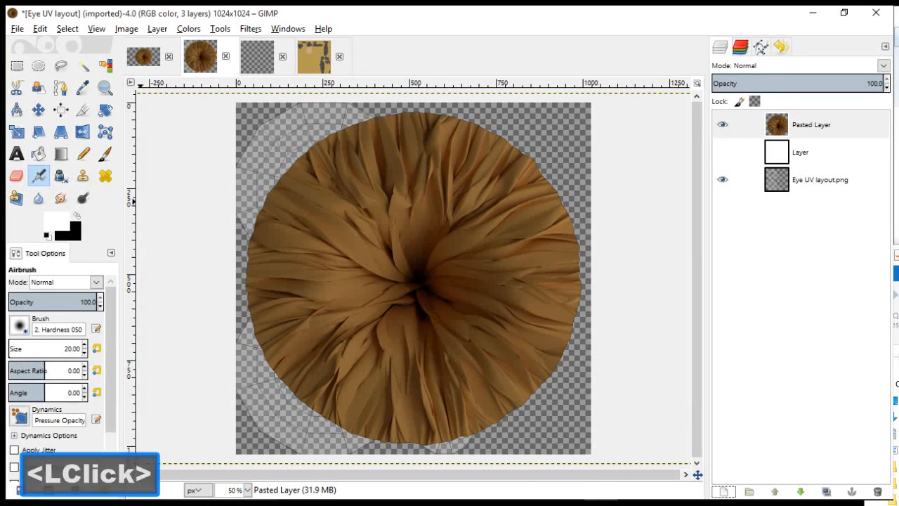
{"action": "left_click", "coordinate": [821, 125]}
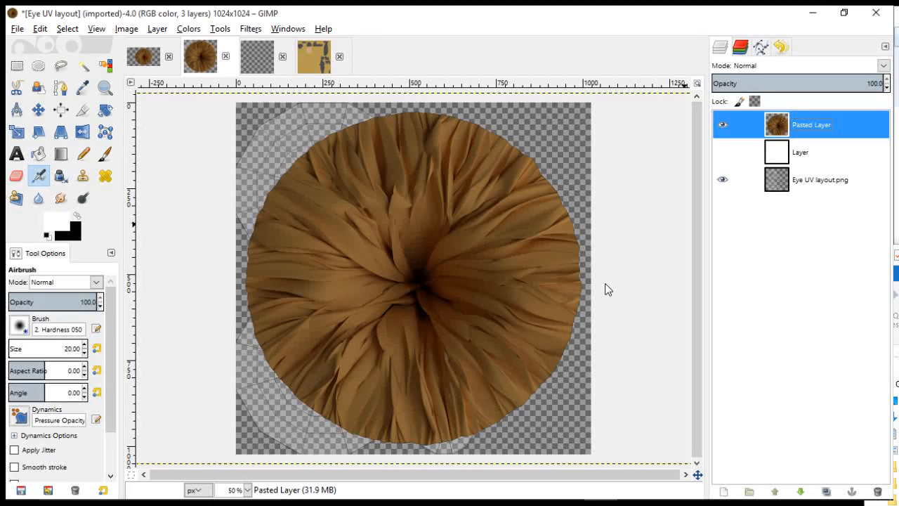
{"action": "key", "text": "shift+t"}
{"action": "key", "text": "ctrl"}
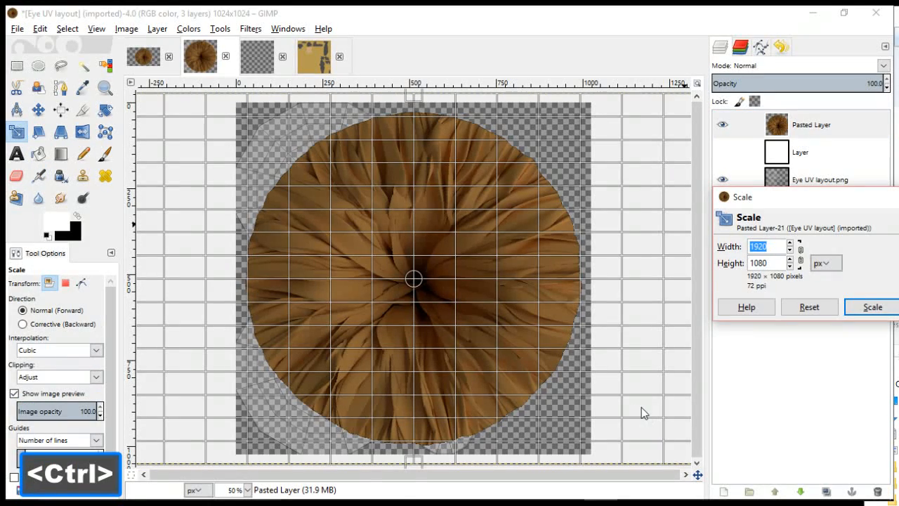
{"action": "scroll", "coordinate": [641, 411], "scroll_direction": "down", "scroll_amount": 1, "text": "ctrl"}
{"action": "left_click_drag", "start_coordinate": [671, 453], "coordinate": [319, 232], "text": "ctrl"}
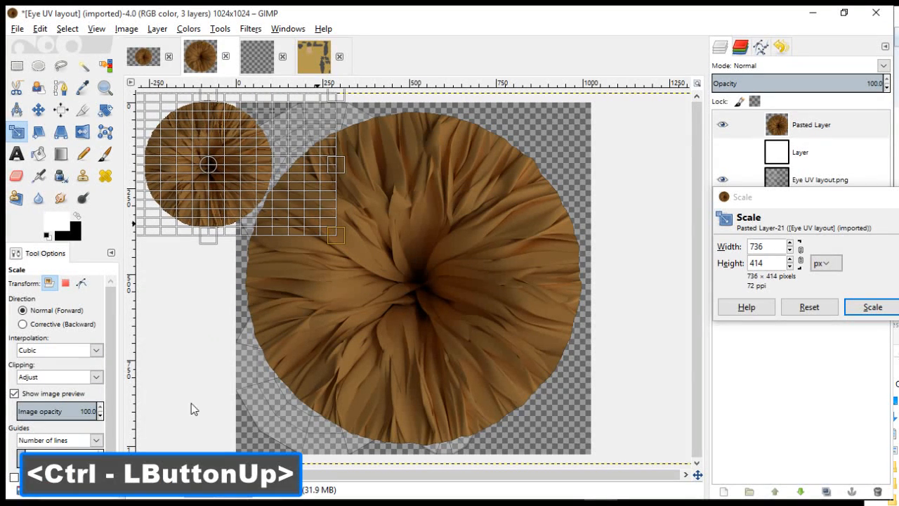
{"action": "left_click", "coordinate": [101, 416]}
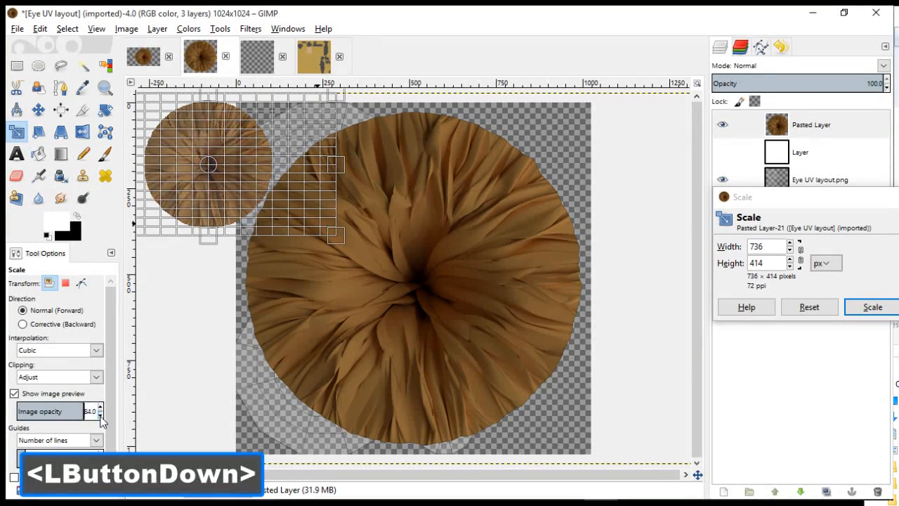
{"action": "left_click_drag", "start_coordinate": [336, 234], "coordinate": [300, 202], "text": "ctrl"}
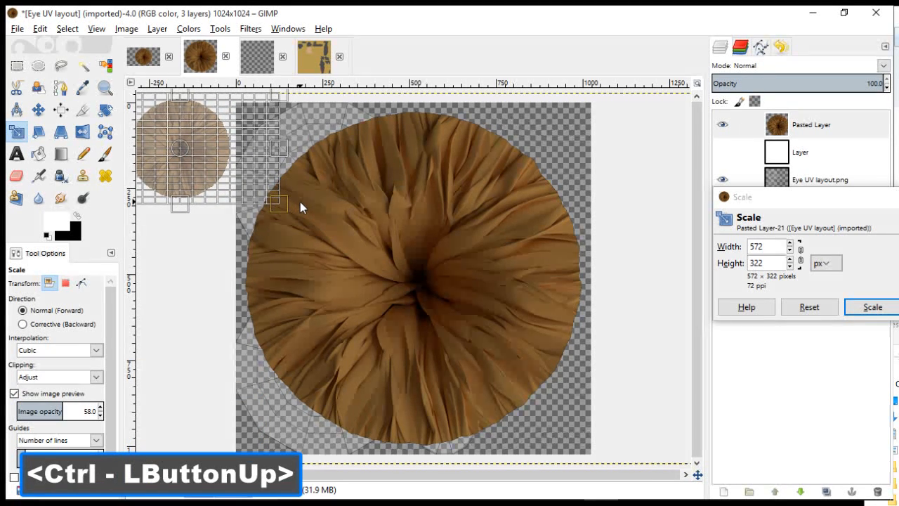
{"action": "key", "text": "Return"}
{"action": "left_click", "coordinate": [40, 111]}
{"action": "left_click_drag", "start_coordinate": [243, 156], "coordinate": [257, 169]}
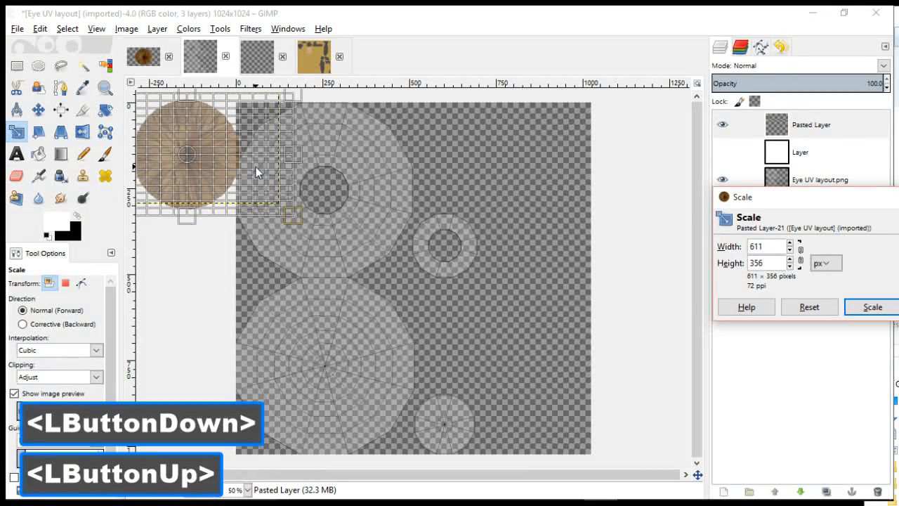
{"action": "left_click", "coordinate": [40, 111]}
Move the pasted iris layer over the upper small UV circle and lower the layer's opacity to 45.
{"action": "left_click", "coordinate": [40, 110]}
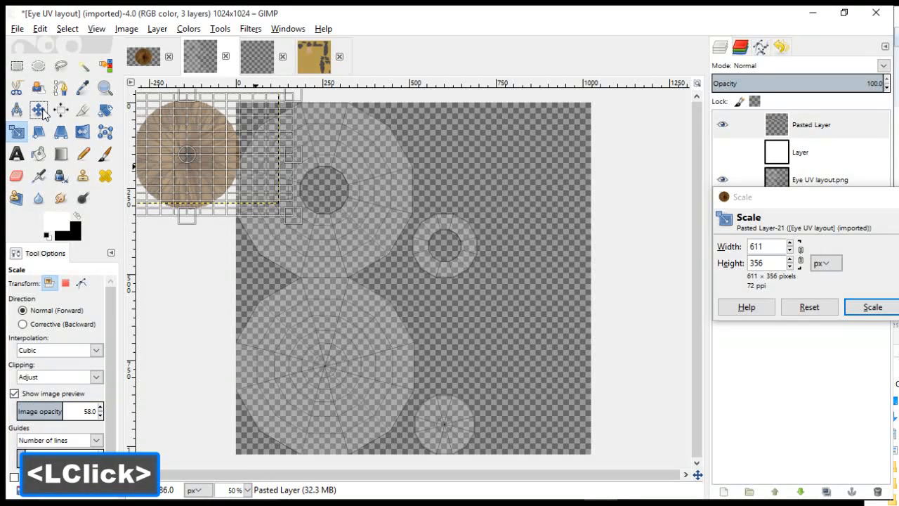
{"action": "key", "text": "Return"}
{"action": "left_click_drag", "start_coordinate": [196, 149], "coordinate": [464, 242]}
{"action": "left_click_drag", "start_coordinate": [887, 89], "coordinate": [888, 92]}
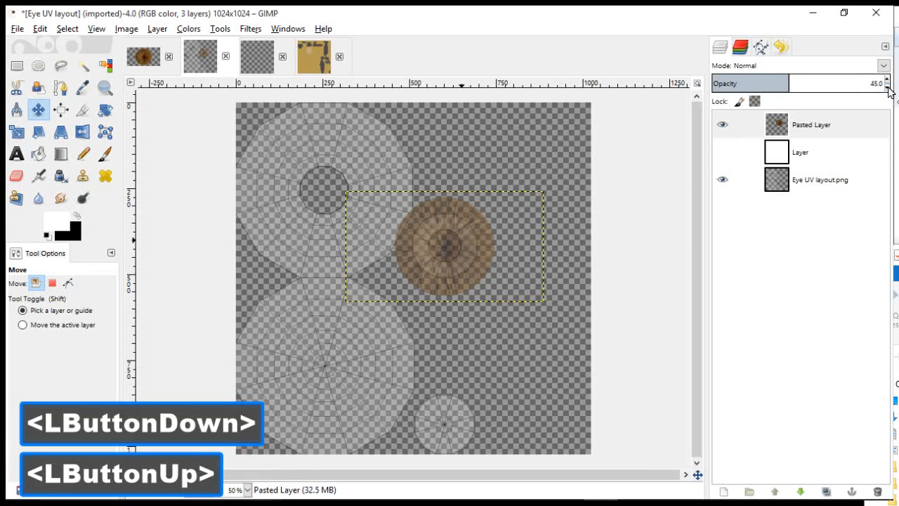
Start scaling the pasted iris layer again to fit it to the upper small UV circle.
{"action": "scroll", "coordinate": [498, 284], "scroll_direction": "up", "scroll_amount": 1, "text": "ctrl"}
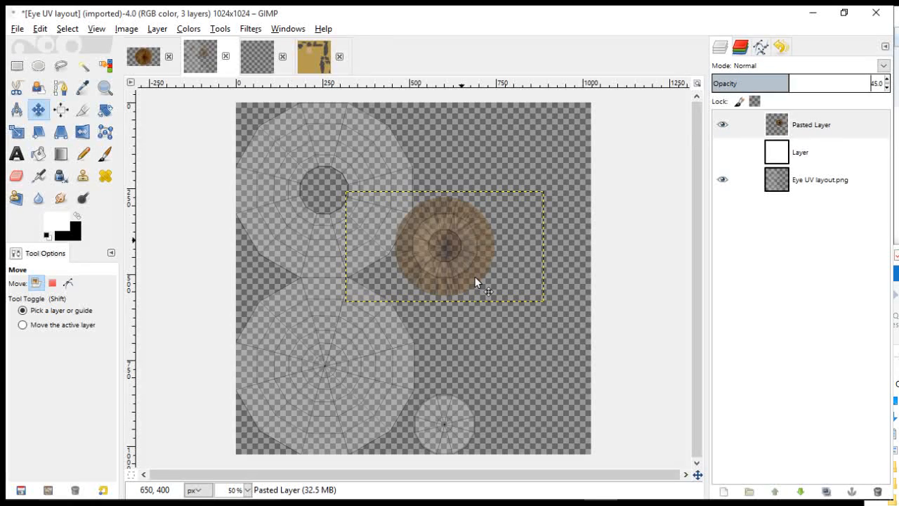
{"action": "key", "text": "t"}
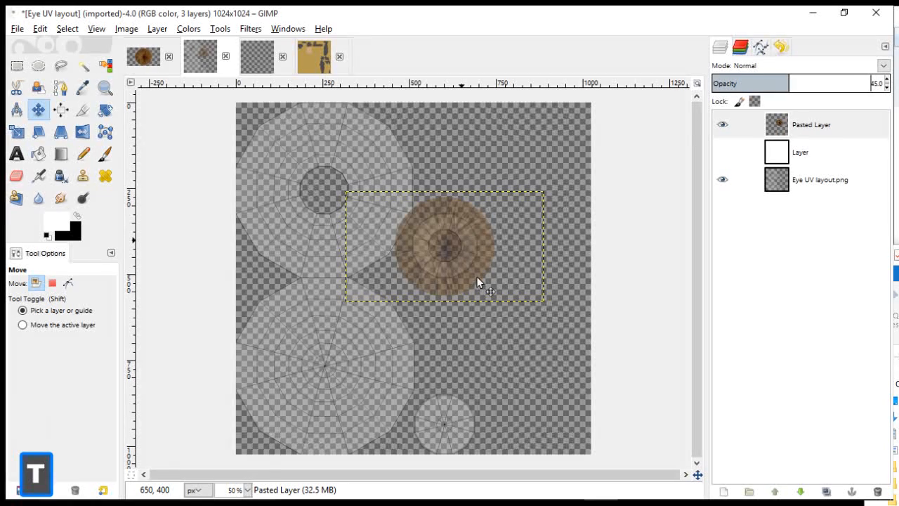
{"action": "left_click", "coordinate": [482, 281]}
{"action": "left_click", "coordinate": [801, 134]}
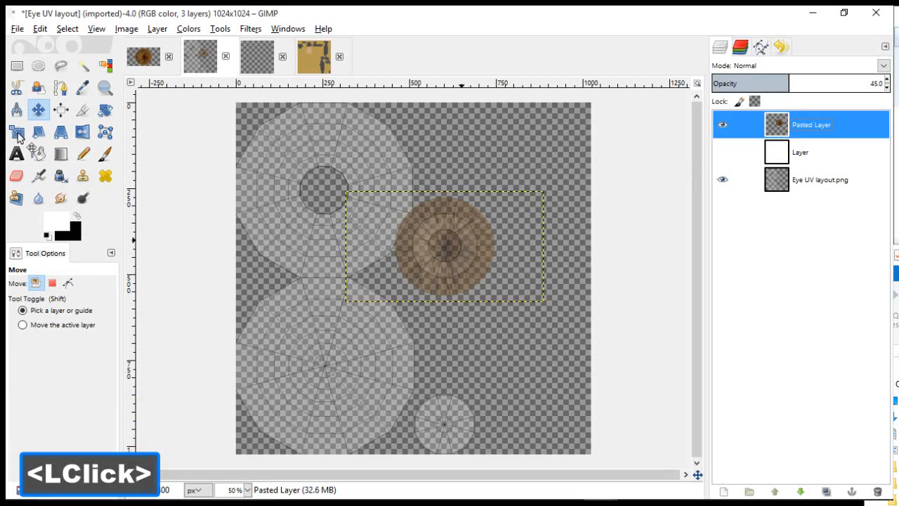
{"action": "left_click", "coordinate": [457, 308]}
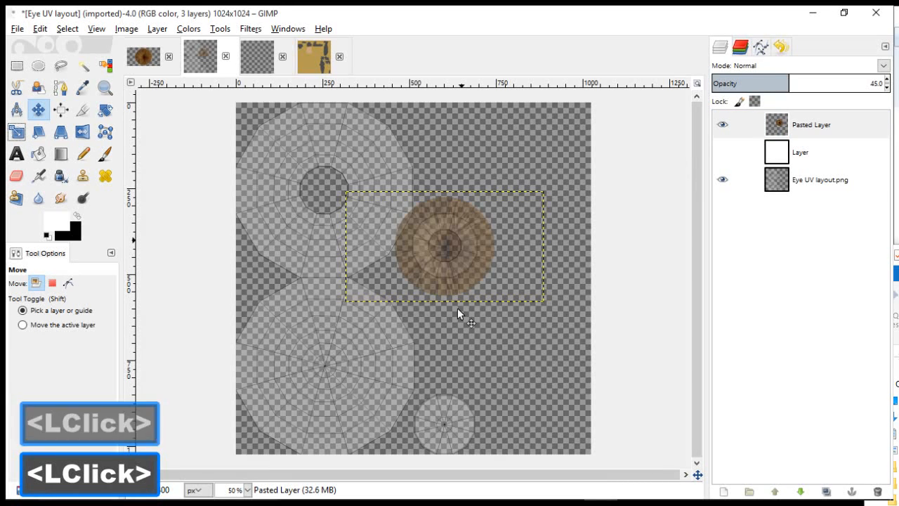
{"action": "left_click", "coordinate": [469, 274]}
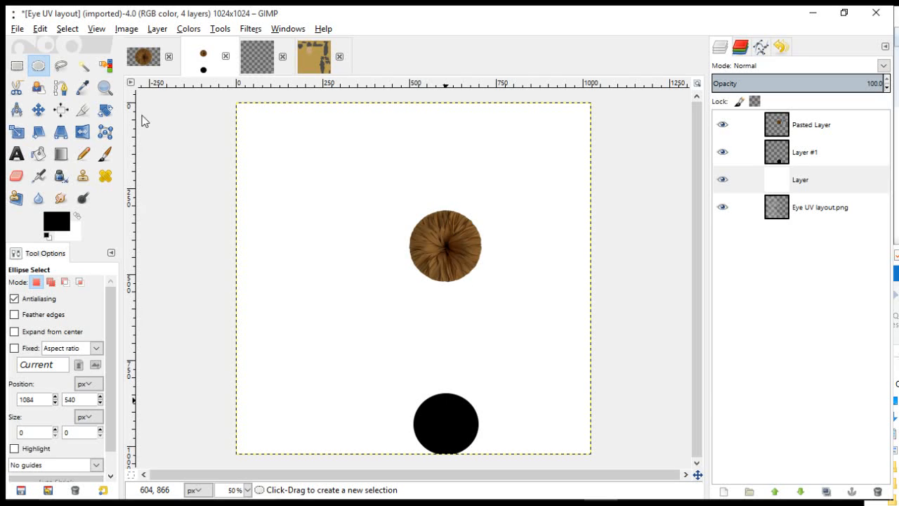
Begin exporting the finished eye texture under the file name Eye color use_1.png.
{"action": "left_click", "coordinate": [18, 29]}
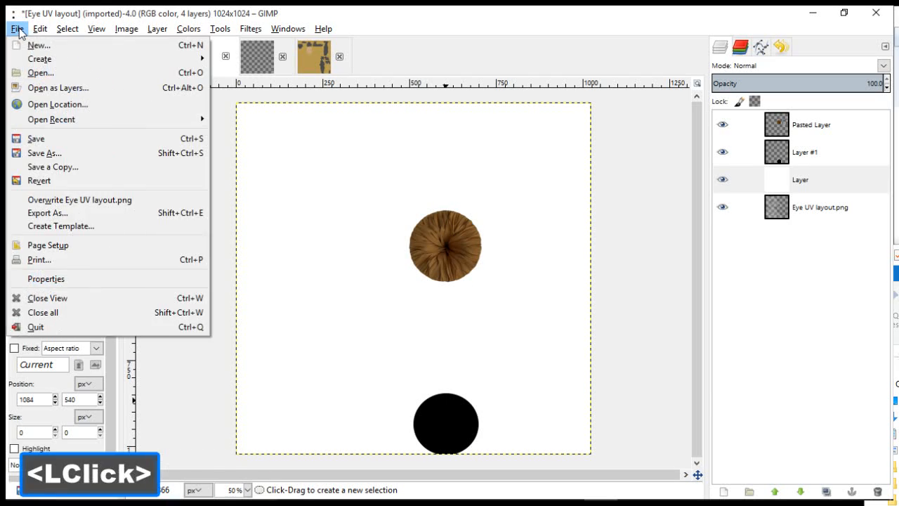
{"action": "left_click", "coordinate": [94, 214]}
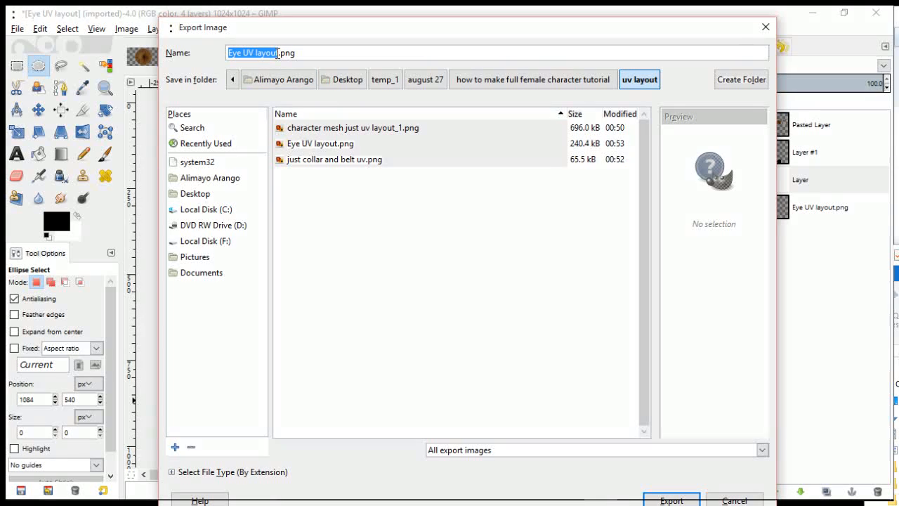
{"action": "left_click", "coordinate": [278, 53]}
{"action": "key", "text": "BackSpace"}
{"action": "key", "text": "BackSpace"}
{"action": "key", "text": "BackSpace"}
{"action": "key", "text": "BackSpace"}
{"action": "key", "text": "BackSpace"}
{"action": "key", "text": "BackSpace"}
{"action": "key", "text": "BackSpace"}
{"action": "key", "text": "BackSpace"}
{"action": "key", "text": "BackSpace"}
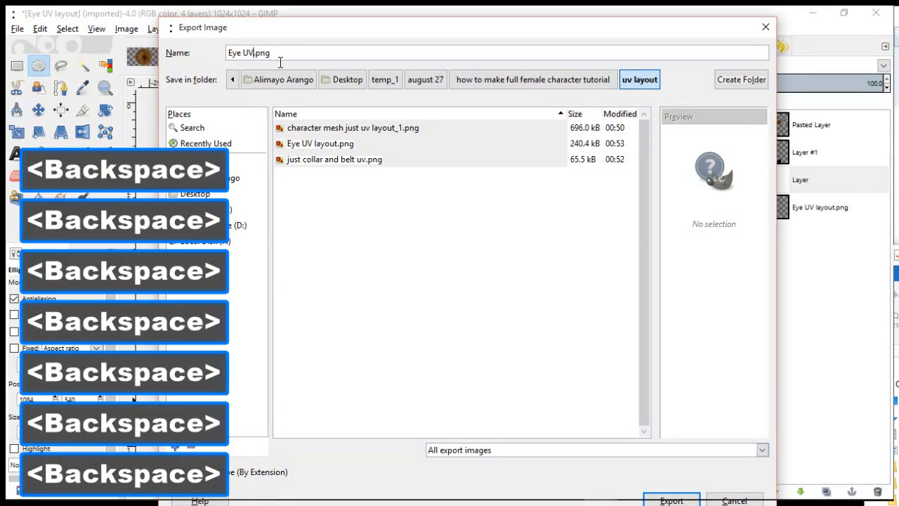
{"action": "type", "text": "color use"}
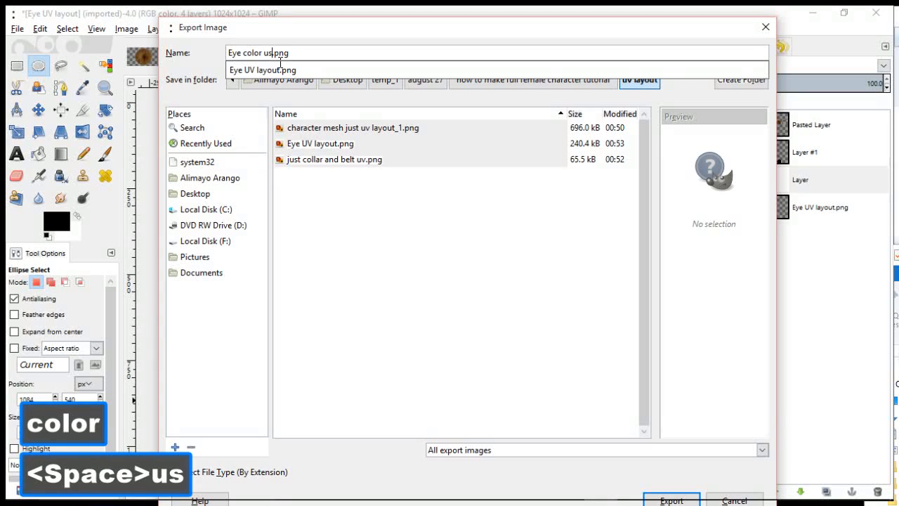
{"action": "type", "text": "_1"}
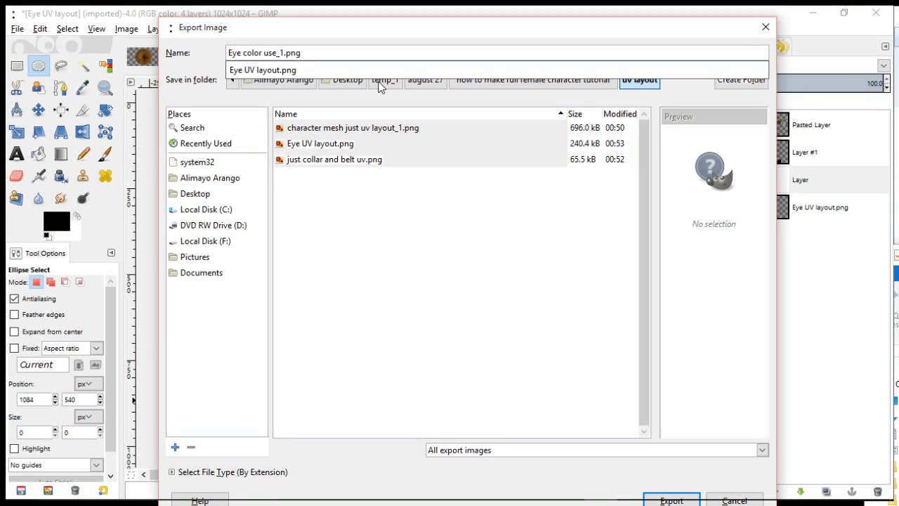
Choose the ao folder inside the tutorial folder and export the image there with the current PNG options.
{"action": "left_click", "coordinate": [472, 84]}
{"action": "left_click", "coordinate": [471, 84]}
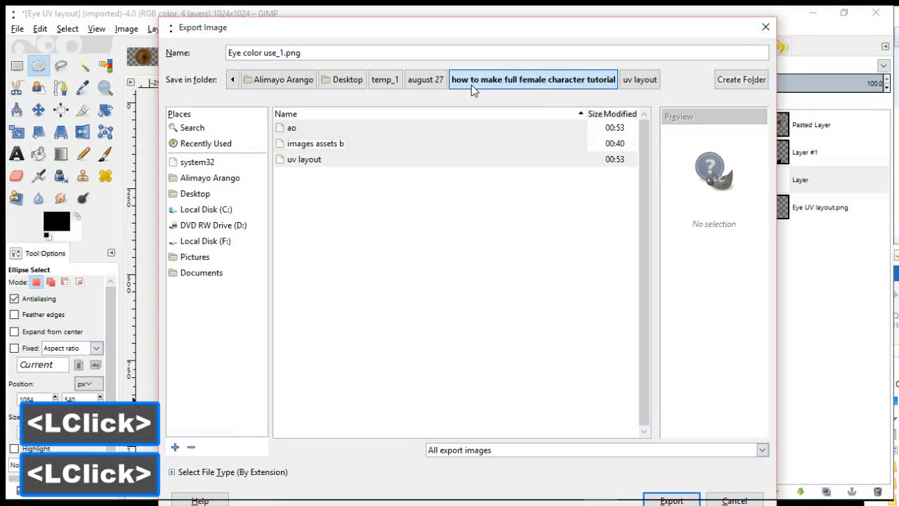
{"action": "double_click", "coordinate": [325, 132]}
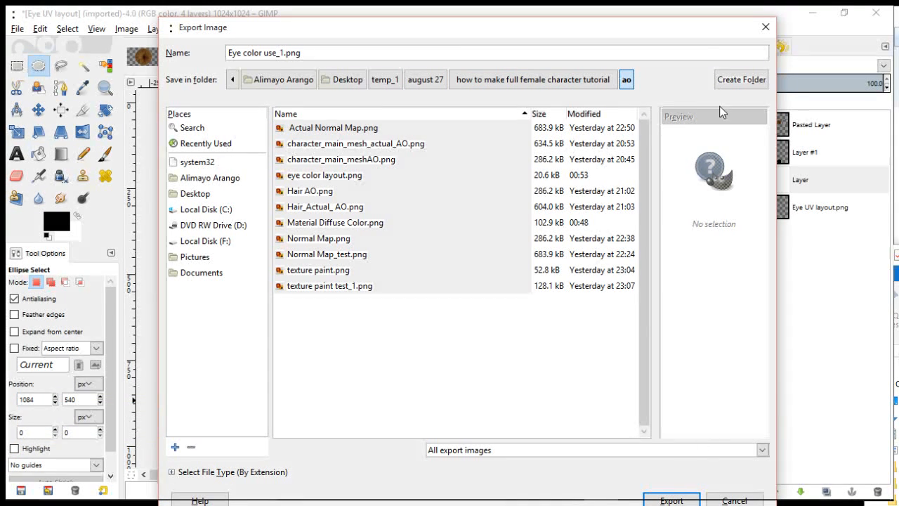
{"action": "left_click_drag", "start_coordinate": [686, 29], "coordinate": [686, 20]}
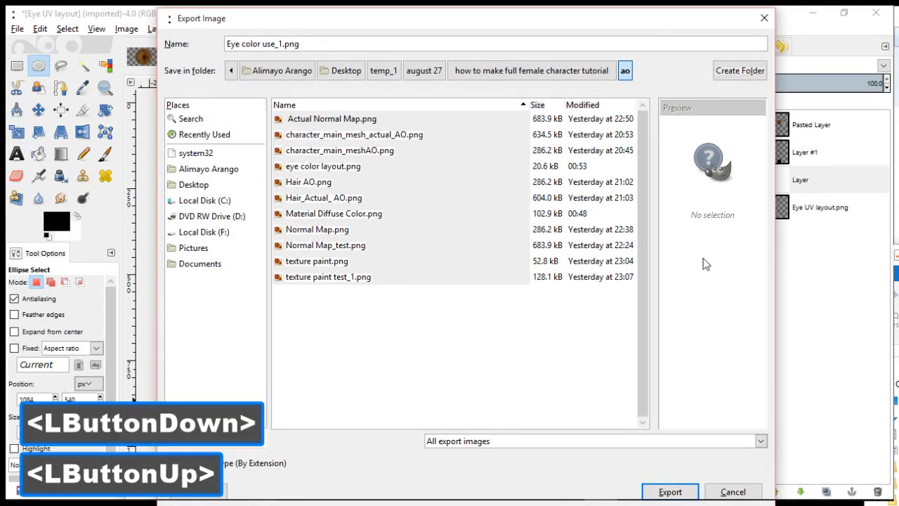
{"action": "left_click", "coordinate": [669, 492]}
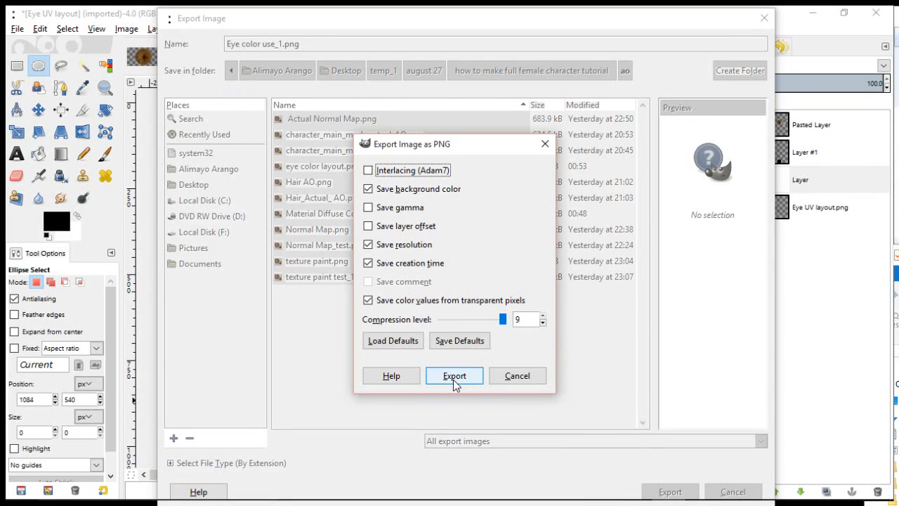
{"action": "key", "text": "Return"}
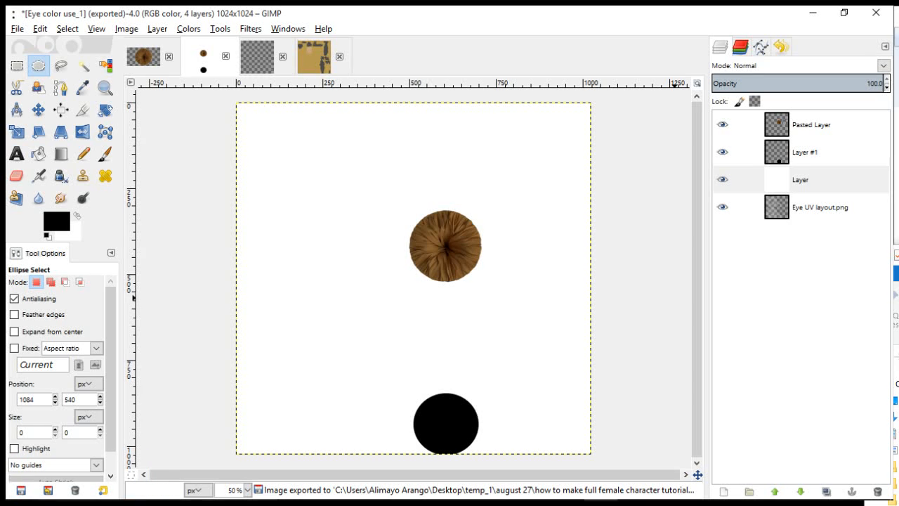
Switch to the Material Diffuse Color image and select its topmost layer for painting with the Paintbrush.
{"action": "left_click", "coordinate": [314, 56]}
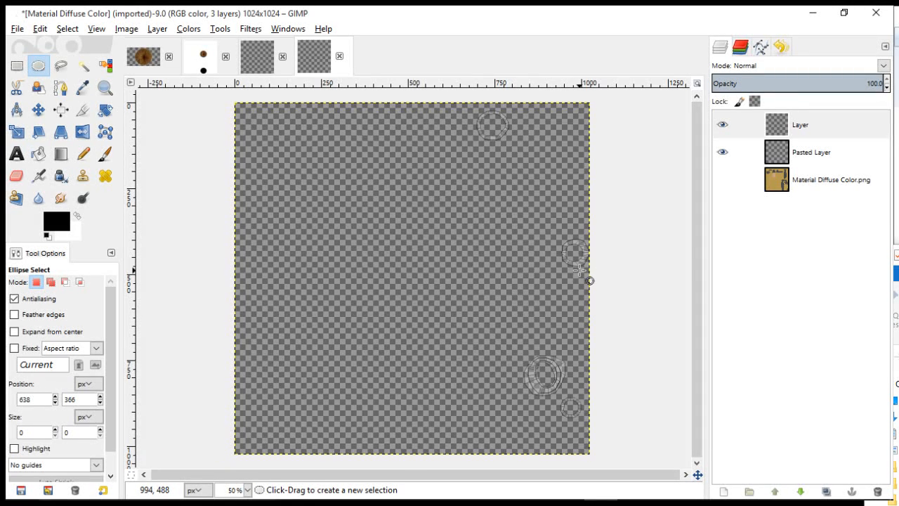
{"action": "left_click", "coordinate": [723, 127]}
{"action": "left_click", "coordinate": [722, 126]}
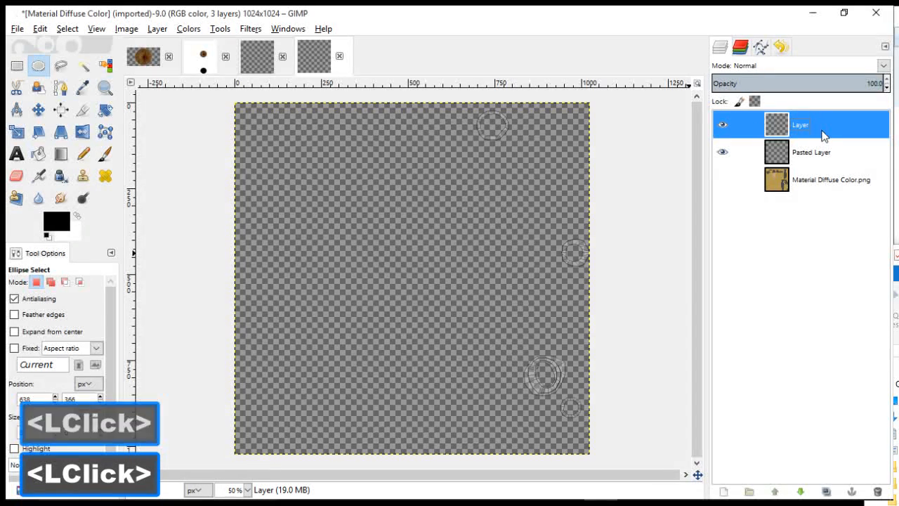
{"action": "left_click", "coordinate": [105, 155]}
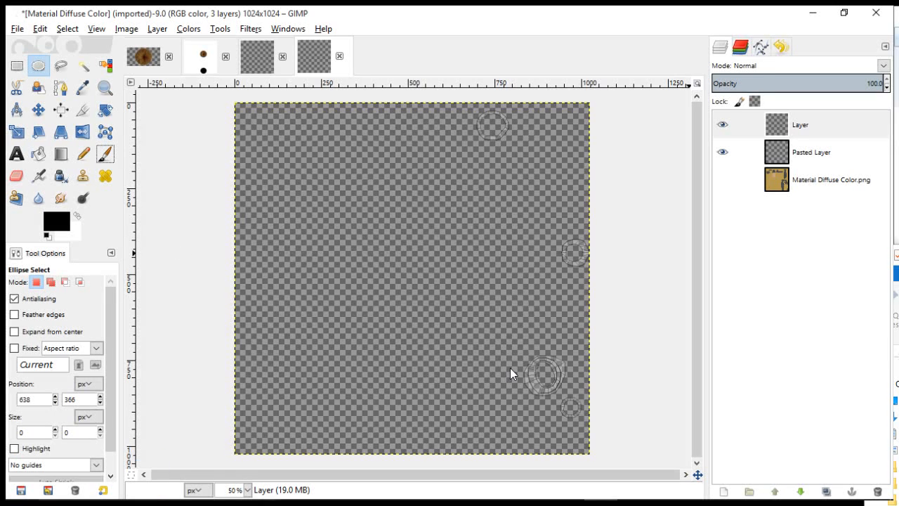
{"action": "left_click", "coordinate": [816, 124]}
{"action": "left_click", "coordinate": [107, 155]}
{"action": "left_click", "coordinate": [399, 288]}
{"action": "key", "text": "bracketright"}
{"action": "key", "text": "bracketright"}
{"action": "key", "text": "bracketright"}
{"action": "key", "text": "bracketright"}
{"action": "key", "text": "bracketright"}
{"action": "key", "text": "bracketright"}
{"action": "key", "text": "bracketright"}
{"action": "key", "text": "bracketright"}
{"action": "key", "text": "bracketright"}
{"action": "key", "text": "bracketright"}
{"action": "key", "text": "bracketright"}
{"action": "key", "text": "bracketright"}
{"action": "key", "text": "bracketright"}
{"action": "key", "text": "bracketright"}
{"action": "key", "text": "bracketright"}
{"action": "left_click_drag", "start_coordinate": [399, 287], "coordinate": [427, 328]}
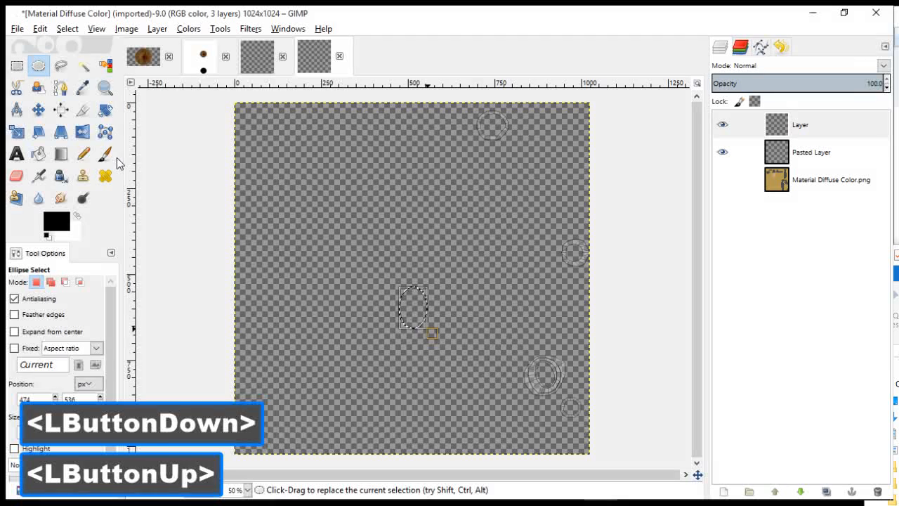
{"action": "left_click", "coordinate": [355, 253]}
{"action": "left_click_drag", "start_coordinate": [355, 252], "coordinate": [360, 274]}
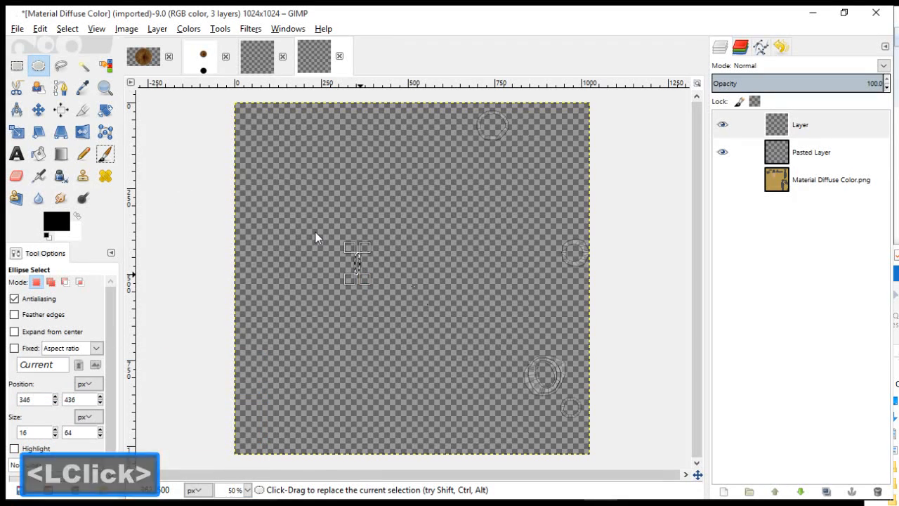
{"action": "key", "text": "ctrl+shift+a"}
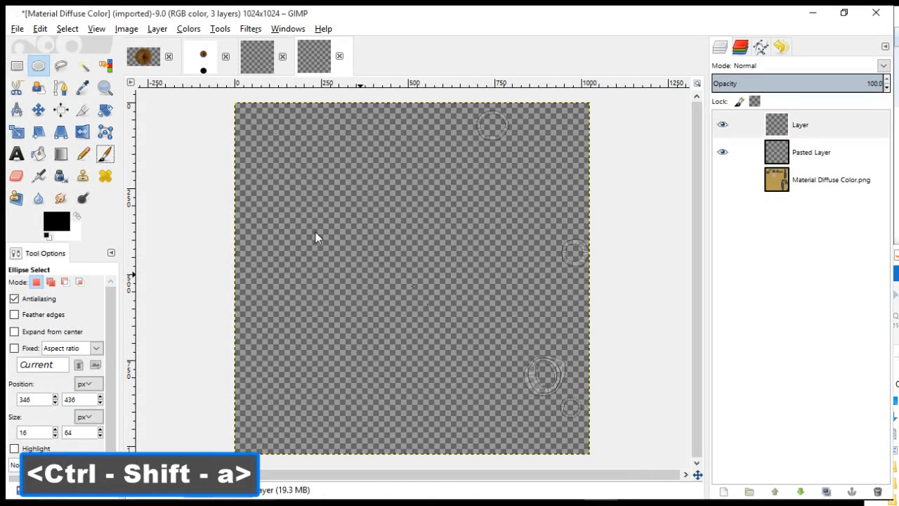
{"action": "left_click", "coordinate": [102, 158]}
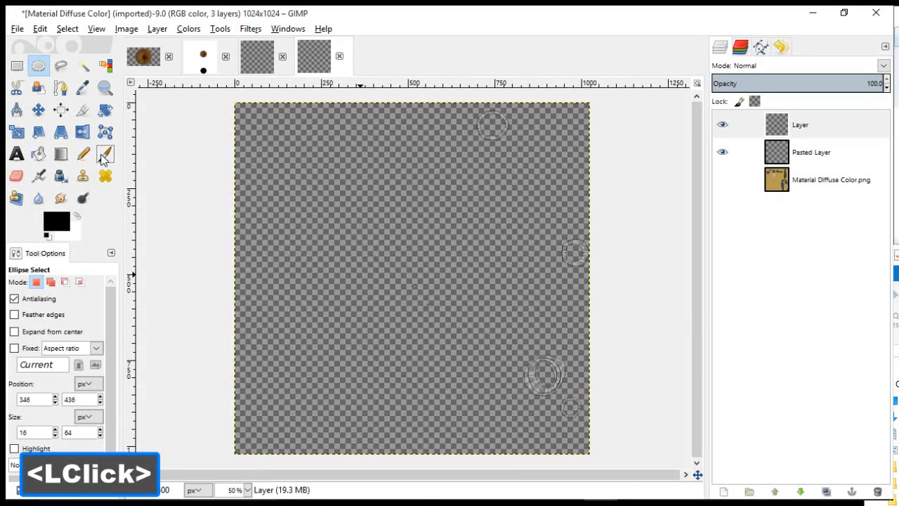
{"action": "left_click", "coordinate": [312, 216]}
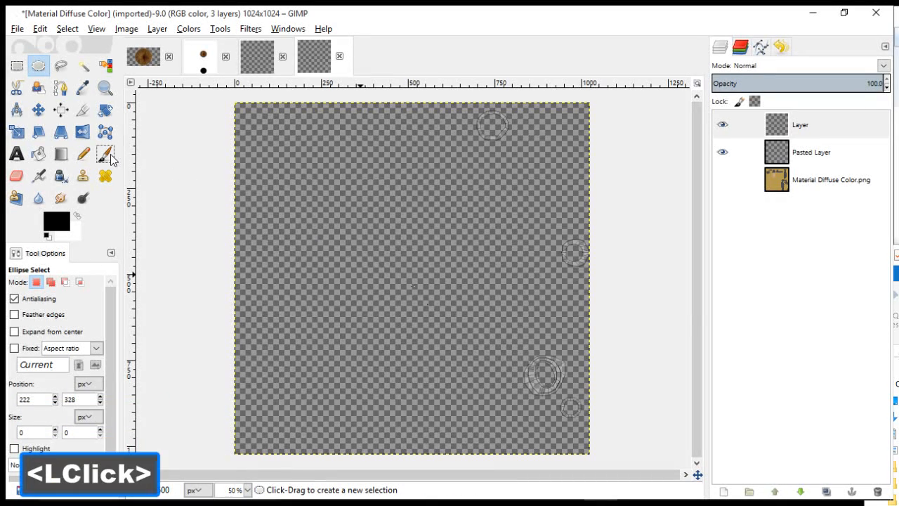
{"action": "left_click_drag", "start_coordinate": [338, 246], "coordinate": [349, 271]}
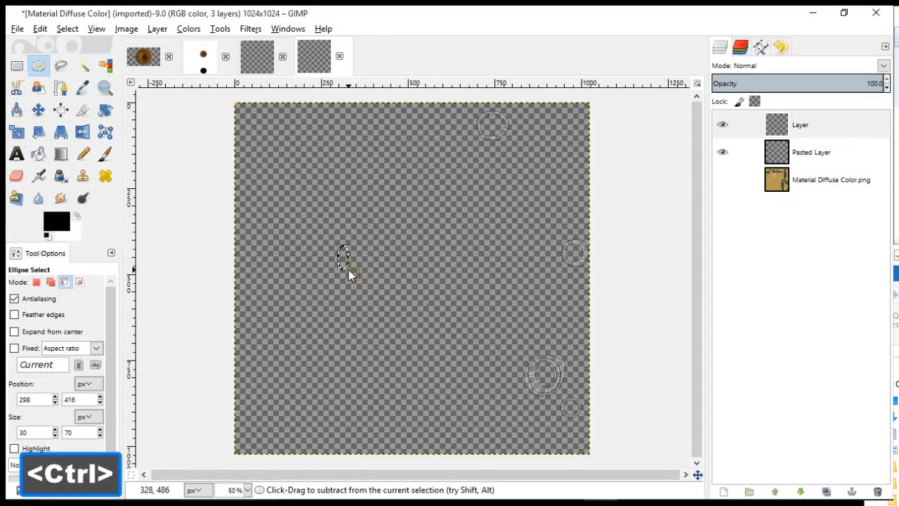
{"action": "key", "text": "ctrl+shift+a"}
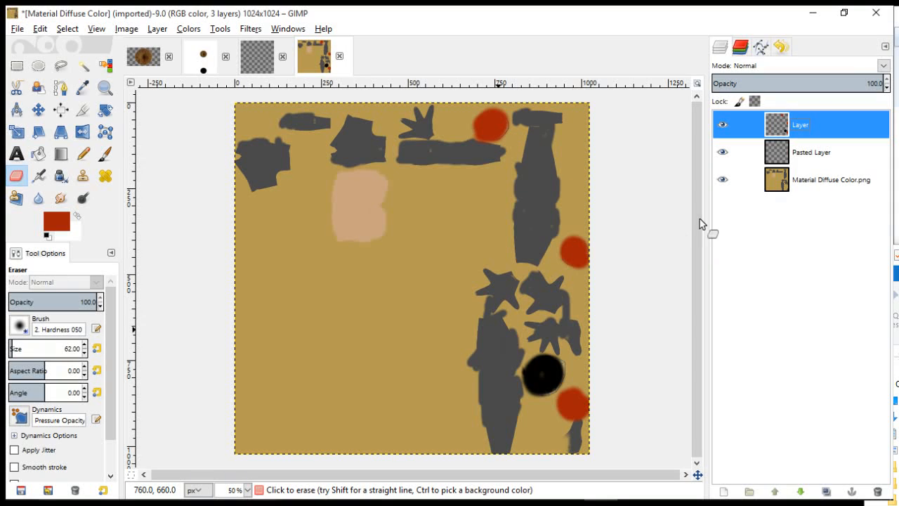
Hide the Pasted Layer and export the image to the ao folder as Material Diffuse Color_b.png with the current PNG options.
{"action": "left_click", "coordinate": [723, 153]}
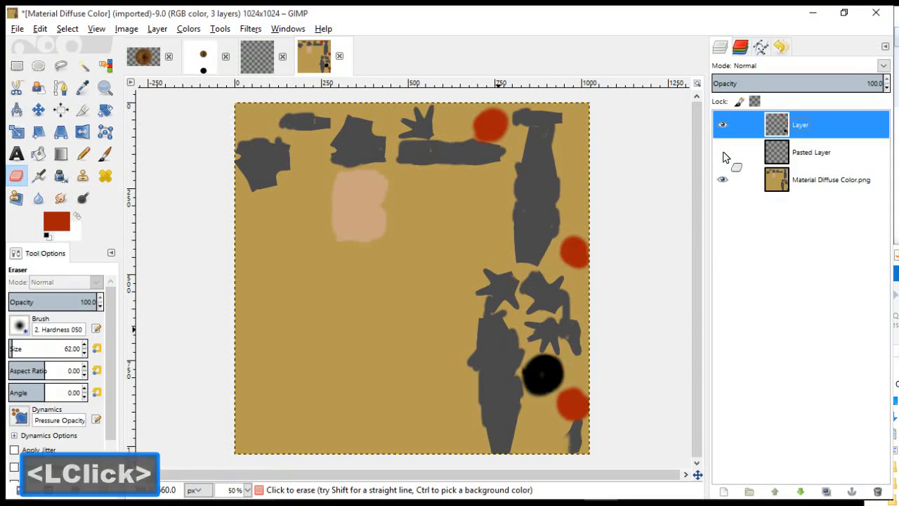
{"action": "left_click", "coordinate": [18, 30]}
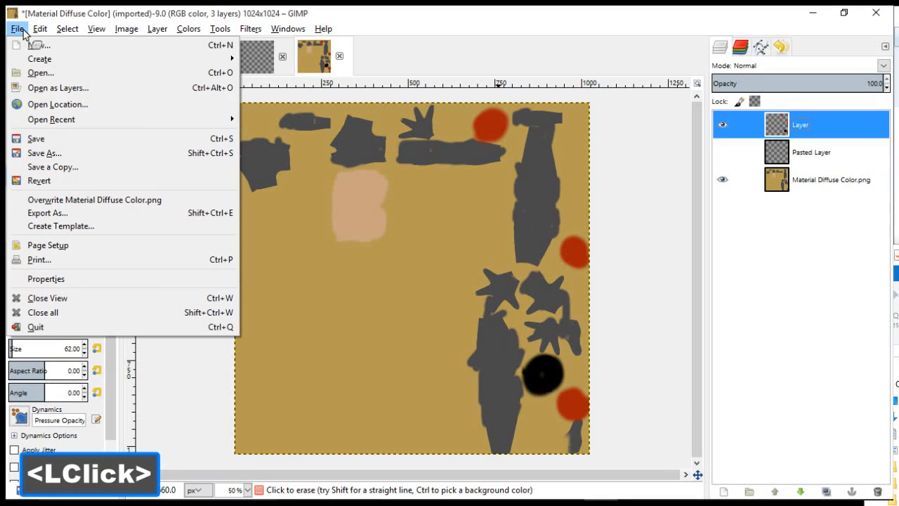
{"action": "left_click", "coordinate": [72, 210]}
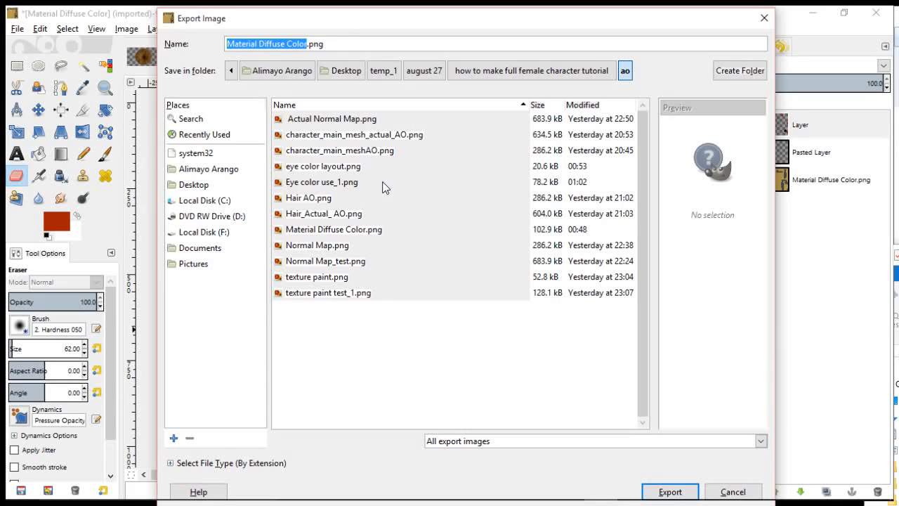
{"action": "left_click", "coordinate": [307, 44]}
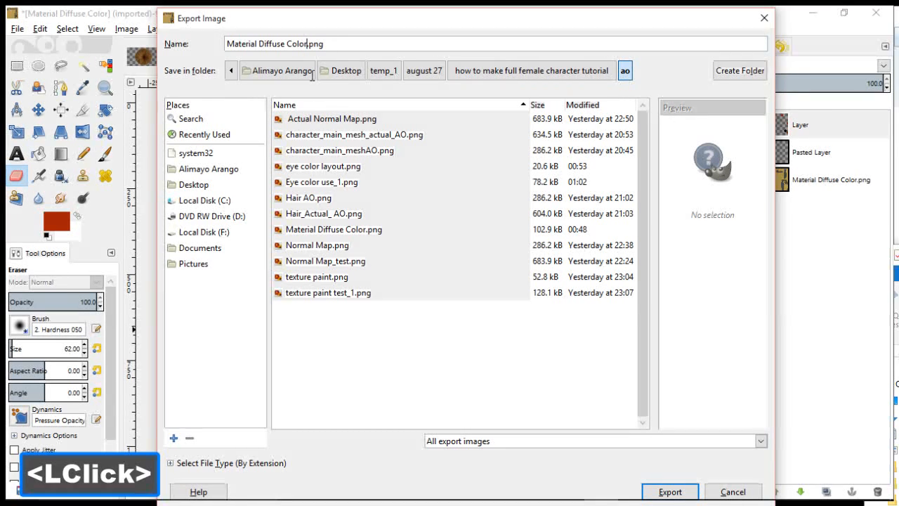
{"action": "type", "text": "_"}
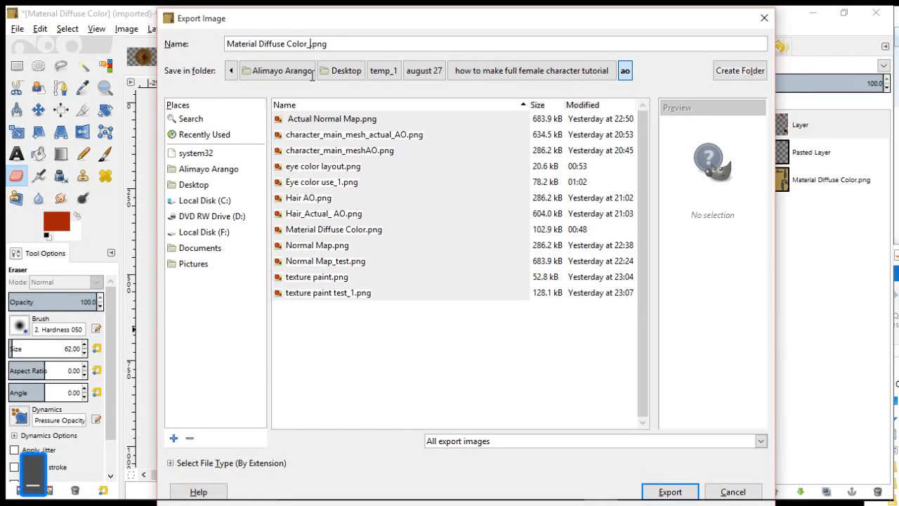
{"action": "type", "text": "b"}
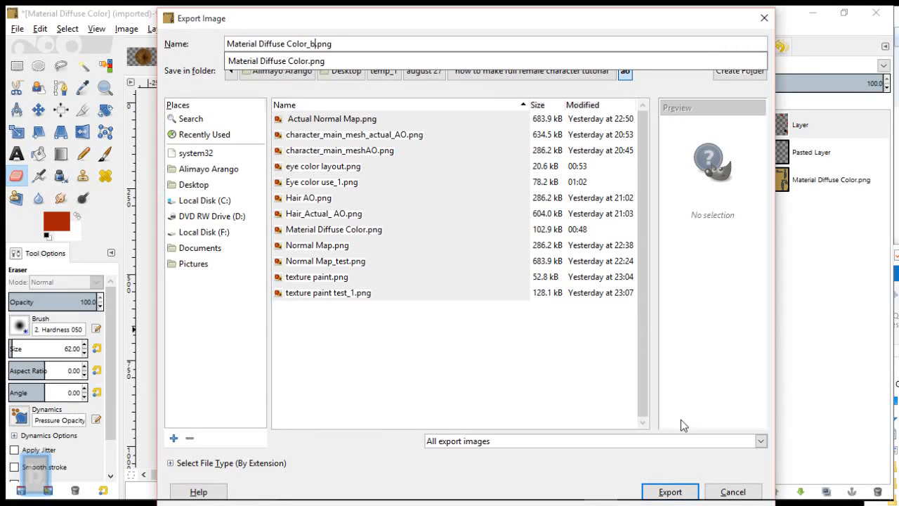
{"action": "left_click", "coordinate": [669, 492]}
{"action": "left_click", "coordinate": [669, 491]}
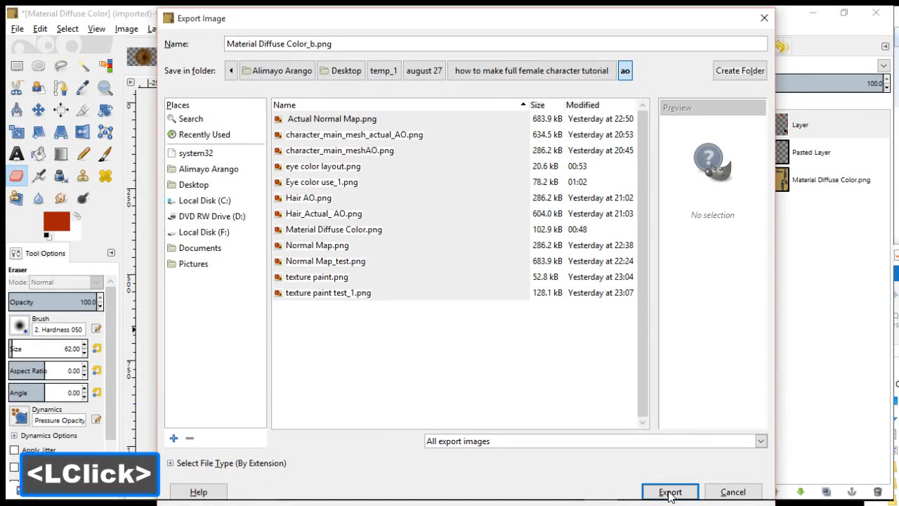
{"action": "key", "text": "Return"}
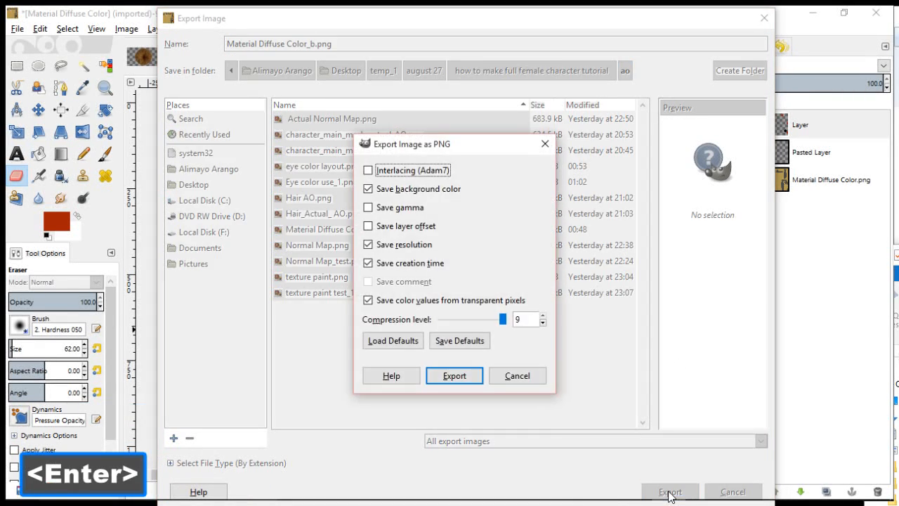
{"action": "left_click", "coordinate": [455, 376]}
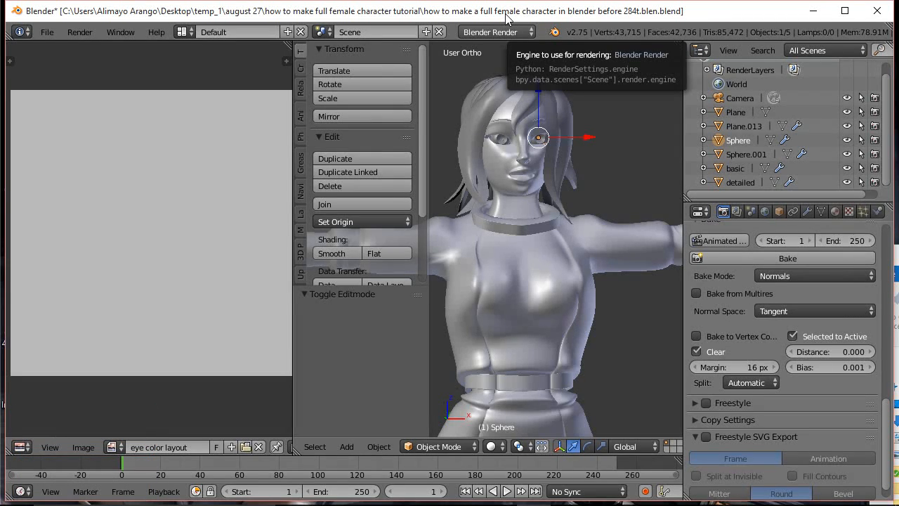
In Blender, merge the image editor area into the 3D view and switch the render engine to Cycles Render.
{"action": "left_click_drag", "start_coordinate": [293, 373], "coordinate": [293, 373]}
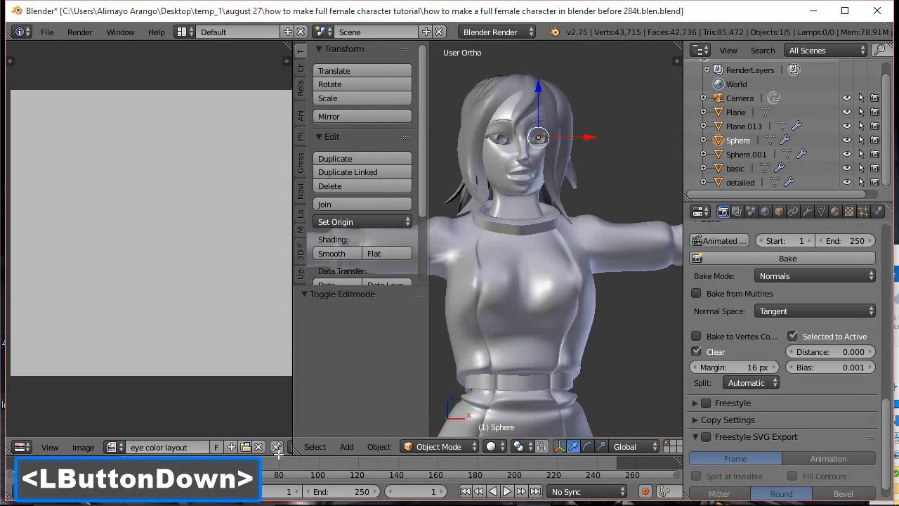
{"action": "mouse_move", "coordinate": [262, 453]}
{"action": "left_mouse_down"}
{"action": "mouse_move", "coordinate": [290, 454]}
{"action": "mouse_move", "coordinate": [251, 457]}
{"action": "left_mouse_up"}
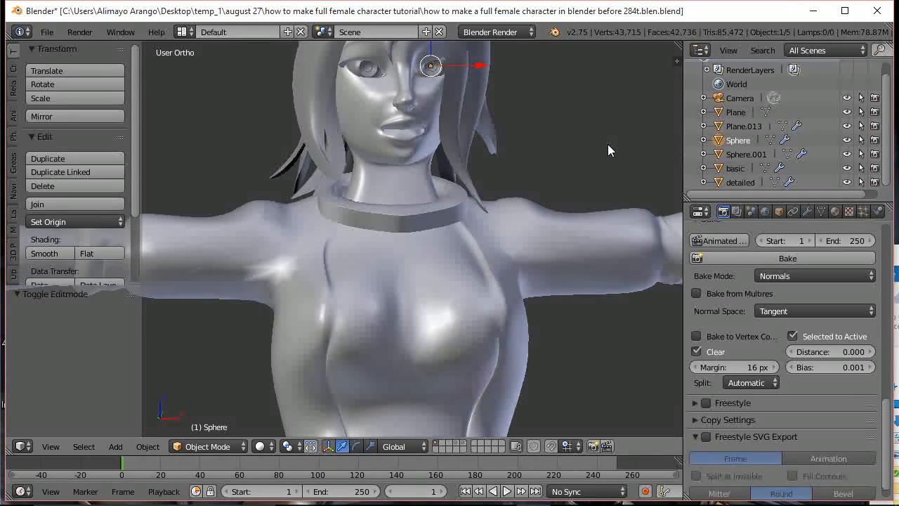
{"action": "left_click", "coordinate": [526, 33]}
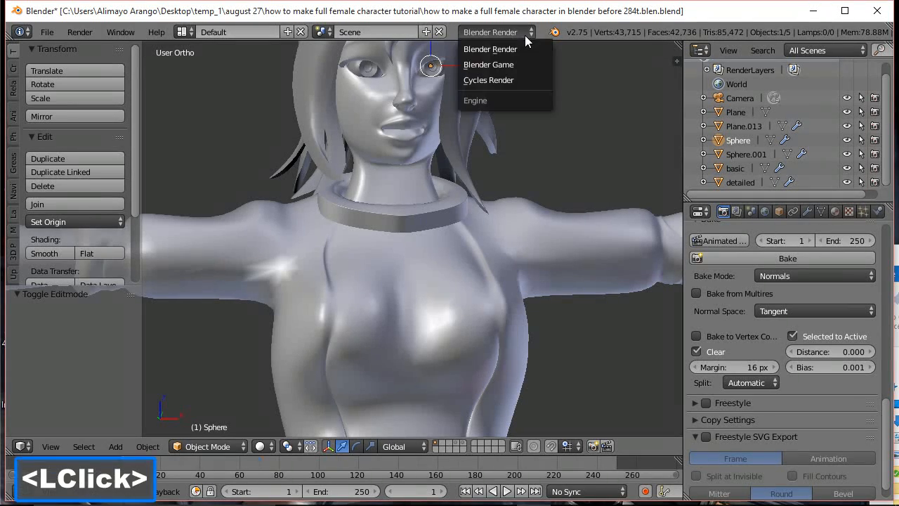
{"action": "left_click", "coordinate": [514, 80]}
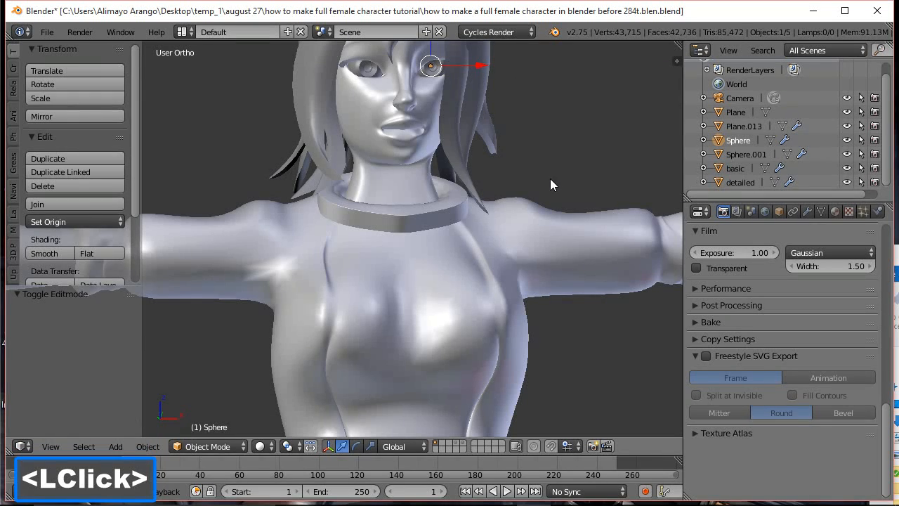
Add a mesh plane high above the character's head and scale it up about 2.9 times.
{"action": "scroll", "coordinate": [552, 179], "scroll_direction": "down", "scroll_amount": 6}
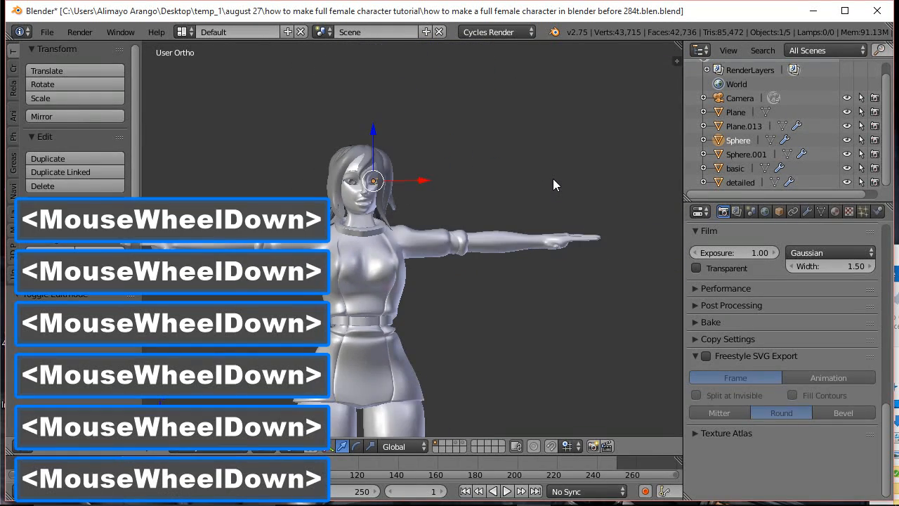
{"action": "scroll", "coordinate": [553, 179], "scroll_direction": "down", "scroll_amount": 5}
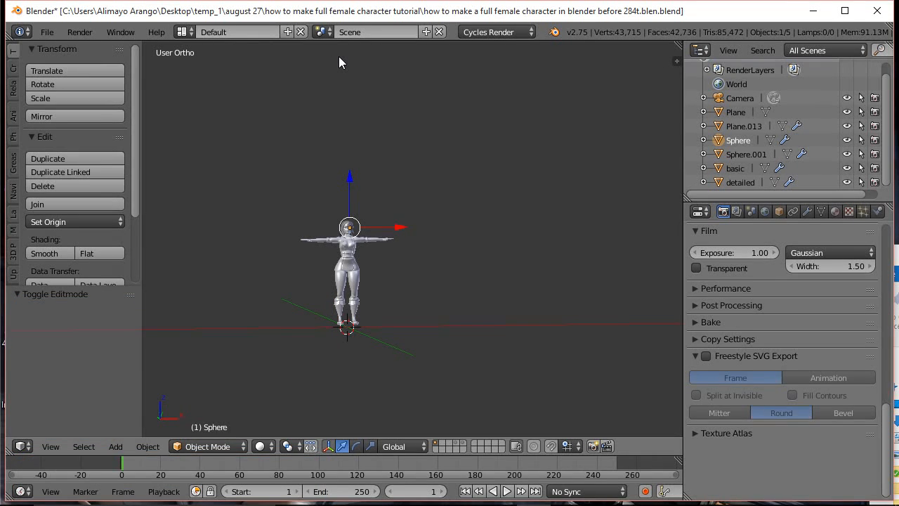
{"action": "right_click", "coordinate": [338, 57]}
{"action": "key", "text": "shift+a"}
{"action": "mouse_move", "coordinate": [416, 91]}
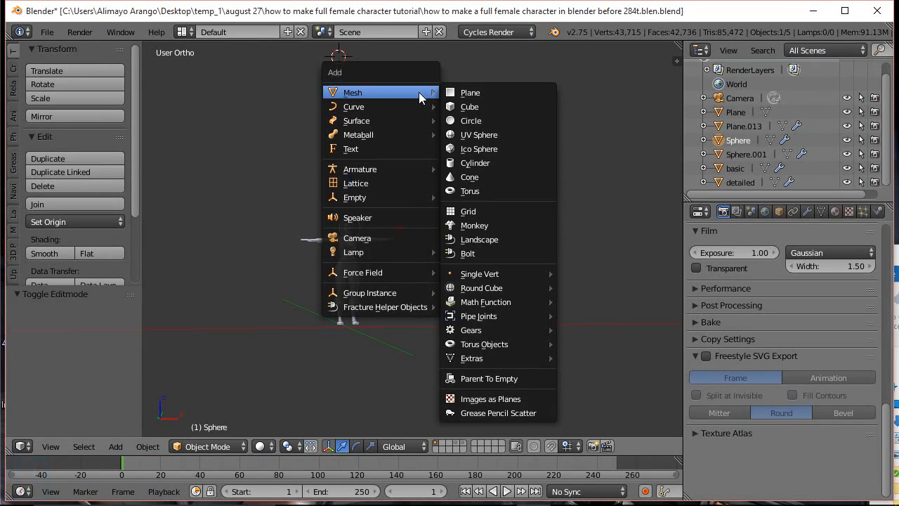
{"action": "left_click", "coordinate": [456, 93]}
{"action": "key", "text": "s"}
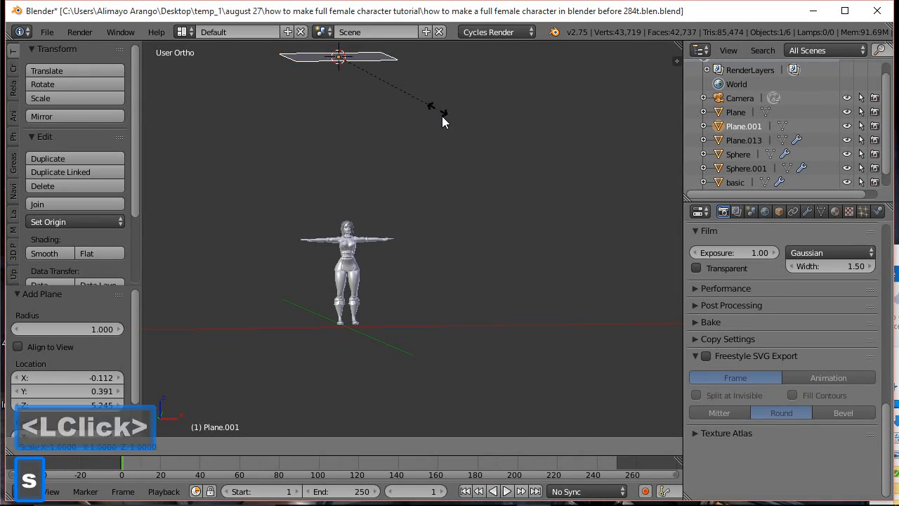
{"action": "left_click", "coordinate": [602, 242]}
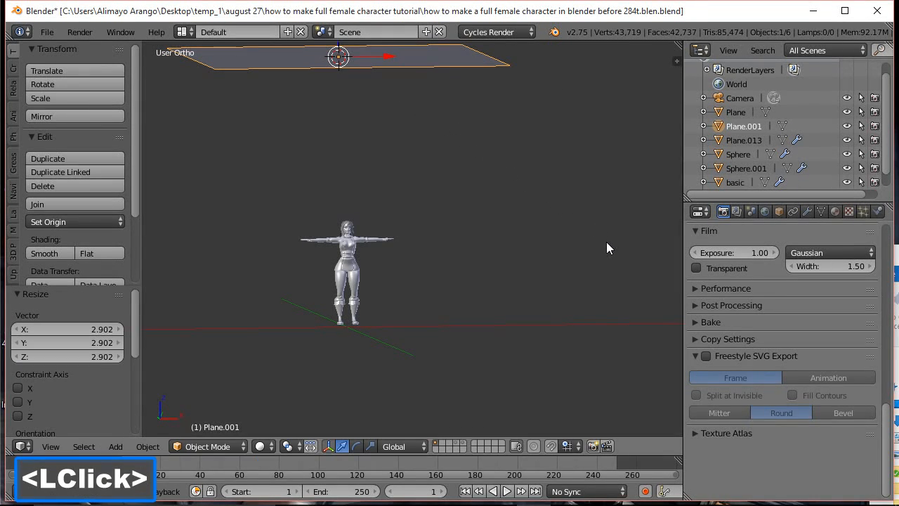
Give the overhead plane a new material with an Emission surface shader.
{"action": "left_click", "coordinate": [834, 212]}
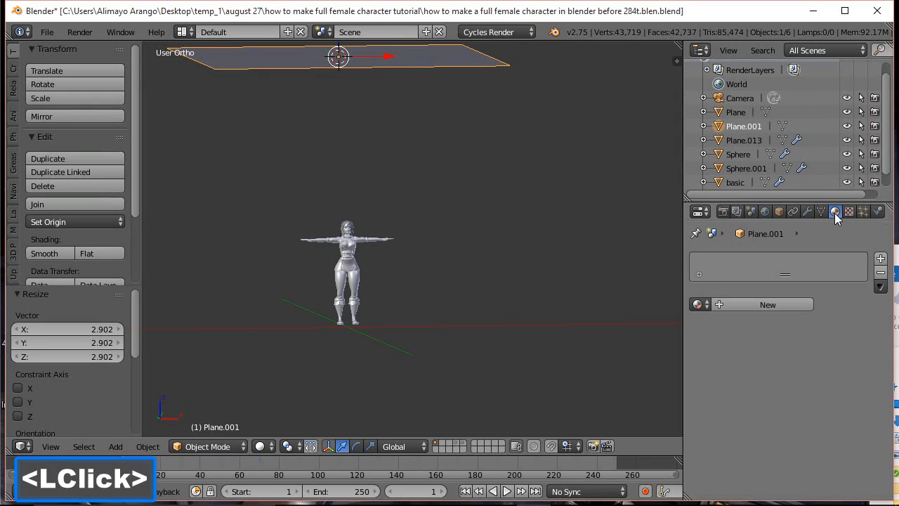
{"action": "left_click", "coordinate": [790, 304]}
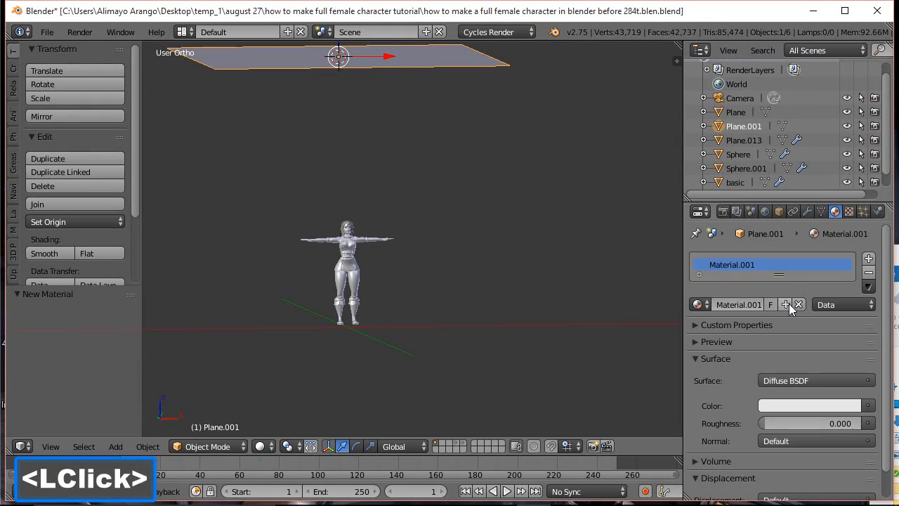
{"action": "left_click", "coordinate": [805, 381]}
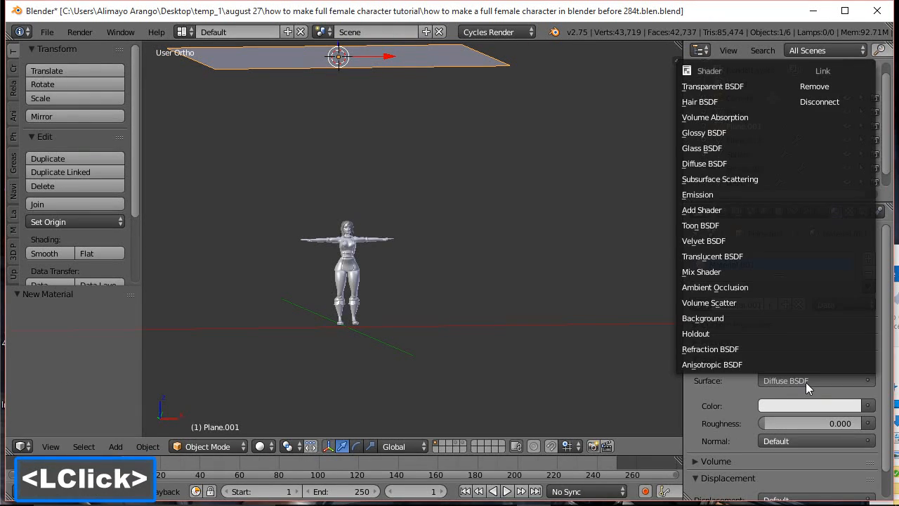
{"action": "left_click", "coordinate": [715, 196]}
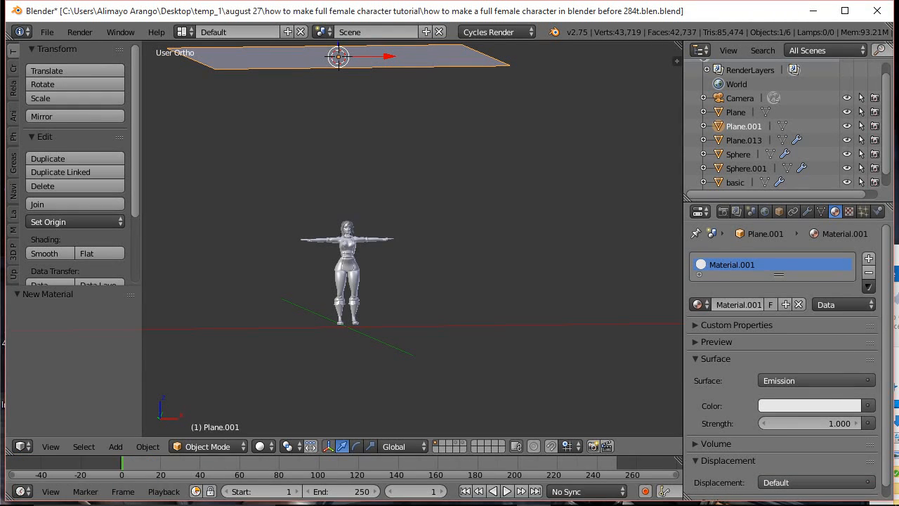
{"action": "left_click", "coordinate": [592, 14]}
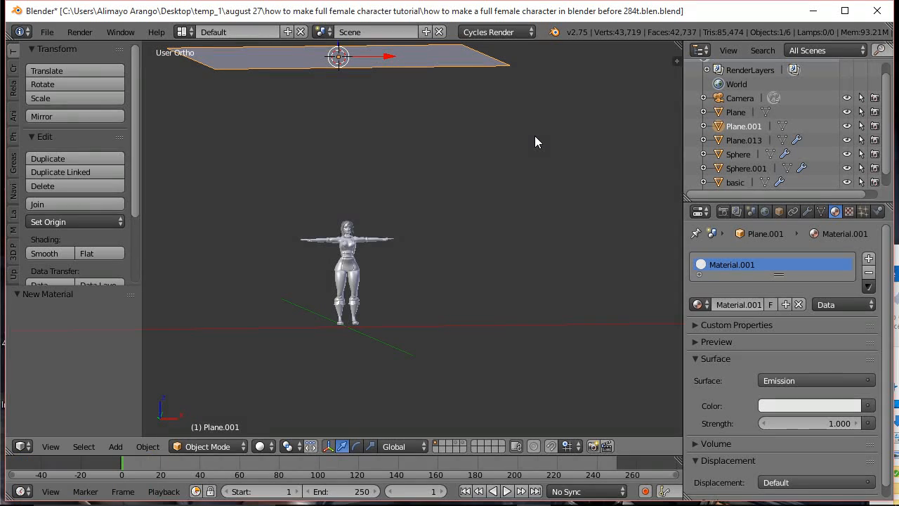
Add a floor plane about 5.25 units lower along Z at the character's feet and scale it wider than the overhead plane.
{"action": "key", "text": "shift+a"}
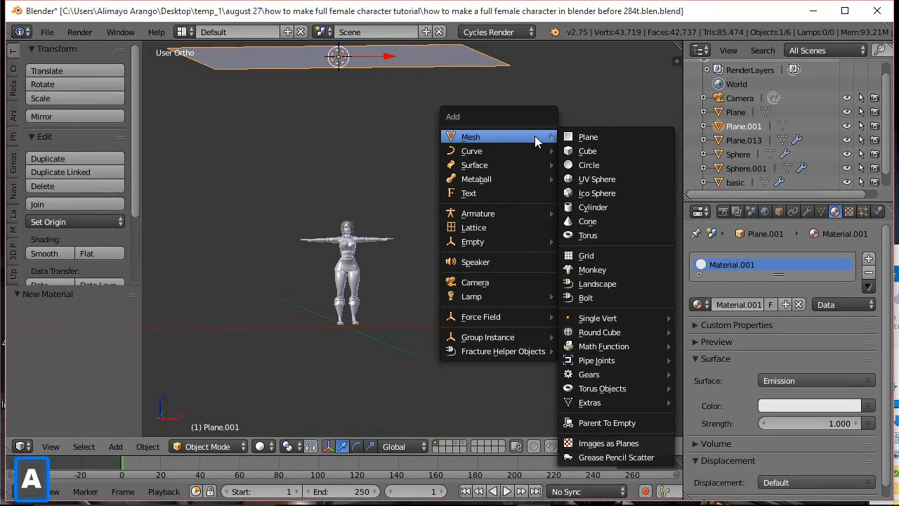
{"action": "left_click", "coordinate": [578, 137]}
{"action": "scroll", "coordinate": [412, 136], "scroll_direction": "down", "scroll_amount": 2}
{"action": "left_click_drag", "start_coordinate": [338, 45], "coordinate": [402, 293]}
{"action": "key", "text": "s"}
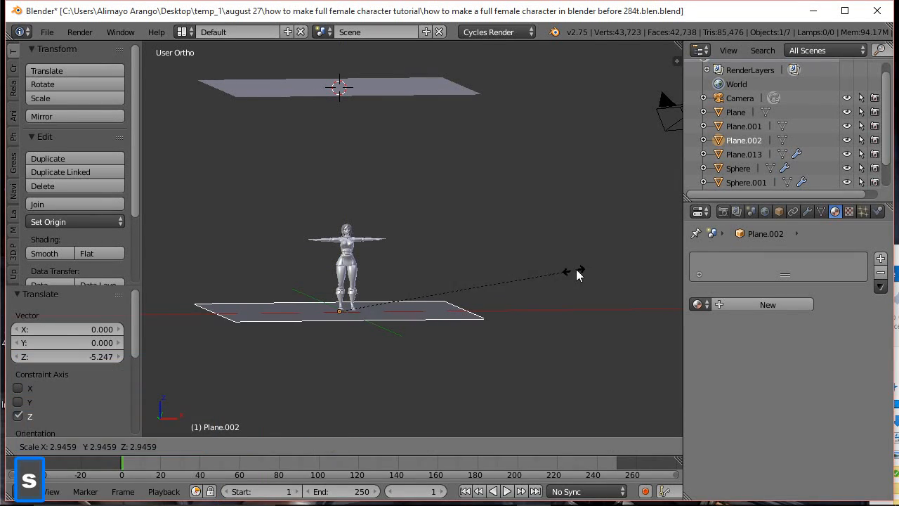
{"action": "left_click", "coordinate": [475, 300]}
{"action": "key", "text": "s"}
{"action": "left_click", "coordinate": [552, 307]}
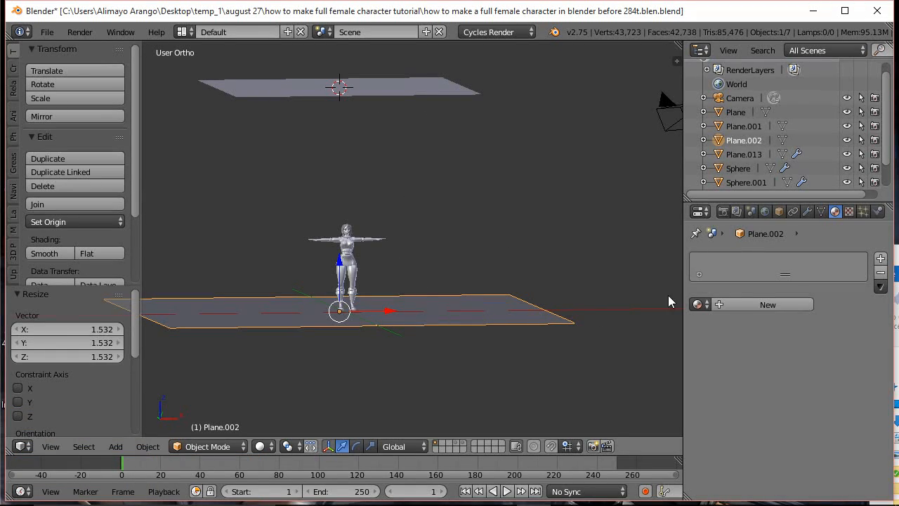
Set the render device to GPU Compute and the render display to New Window.
{"action": "left_click", "coordinate": [720, 213]}
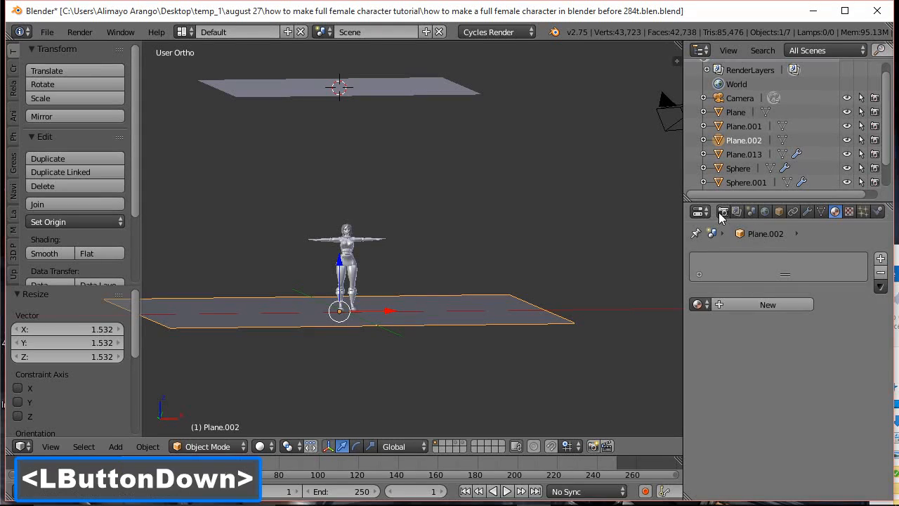
{"action": "left_click_drag", "start_coordinate": [894, 346], "coordinate": [892, 252]}
{"action": "left_click", "coordinate": [861, 329]}
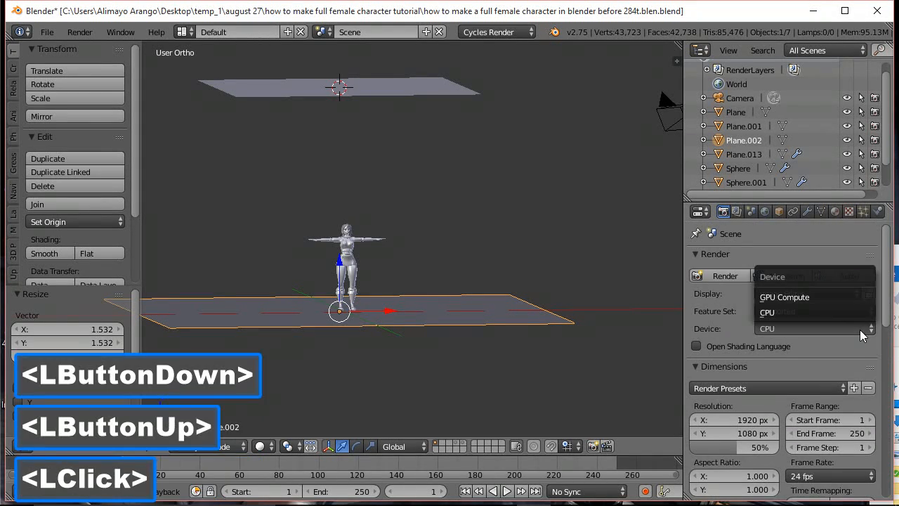
{"action": "left_click", "coordinate": [811, 301]}
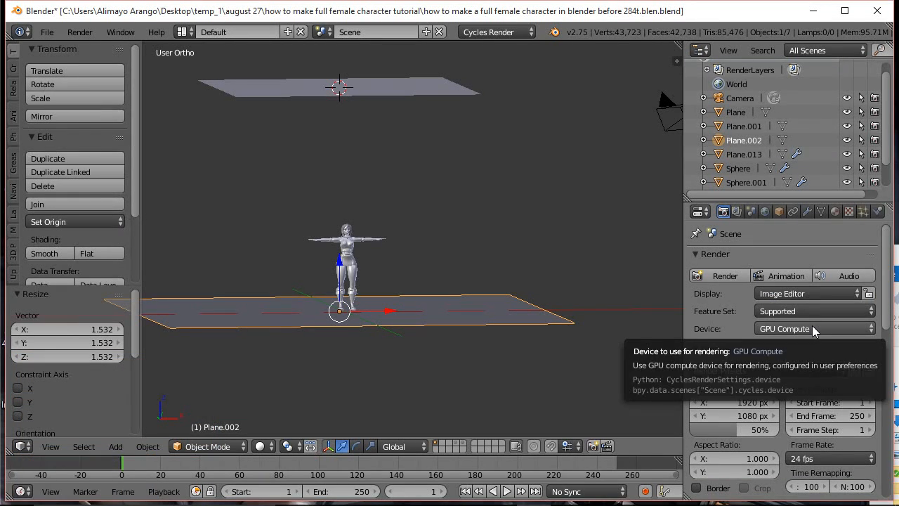
{"action": "left_click", "coordinate": [836, 293]}
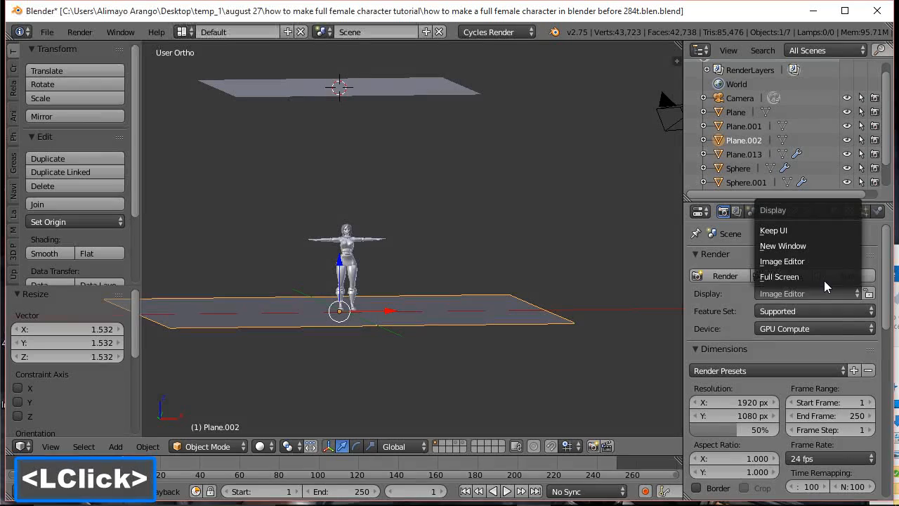
{"action": "left_click", "coordinate": [813, 246]}
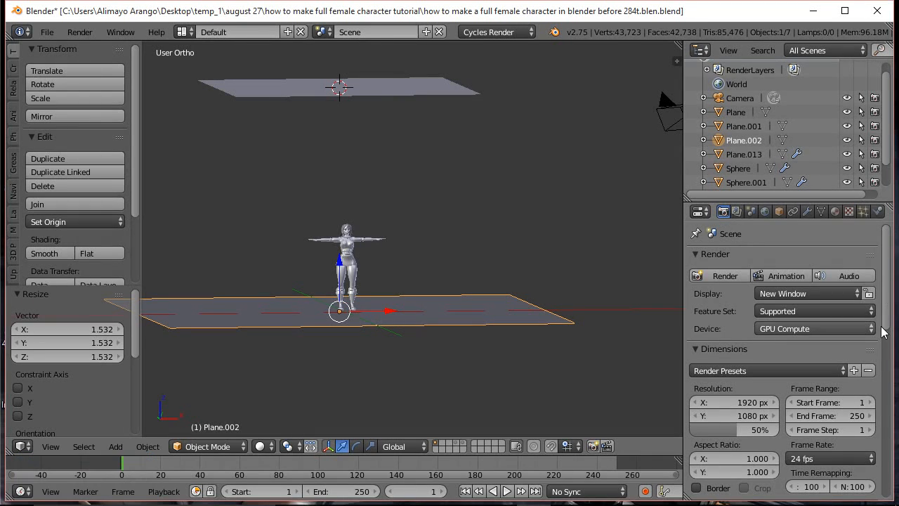
Set both the preview and render sample counts to 100 in the Sampling settings.
{"action": "left_click_drag", "start_coordinate": [883, 332], "coordinate": [883, 400]}
{"action": "left_click", "coordinate": [725, 338]}
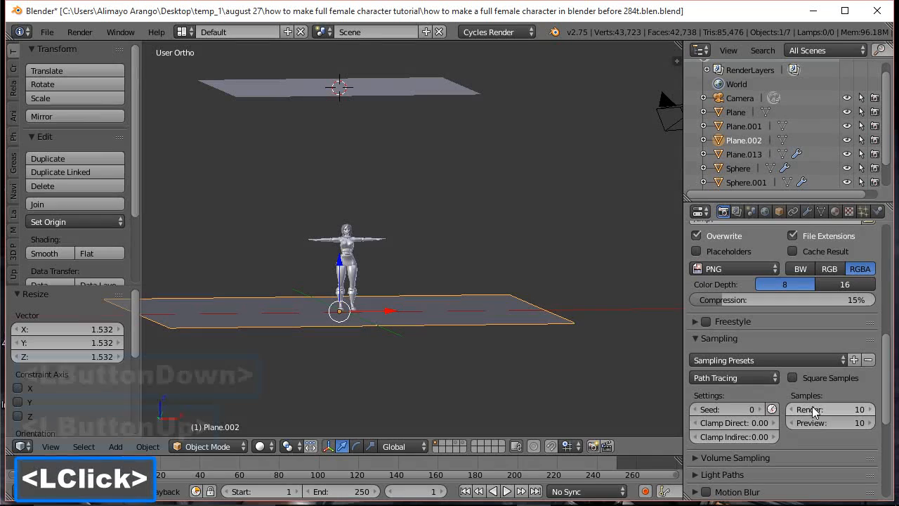
{"action": "left_click", "coordinate": [821, 423]}
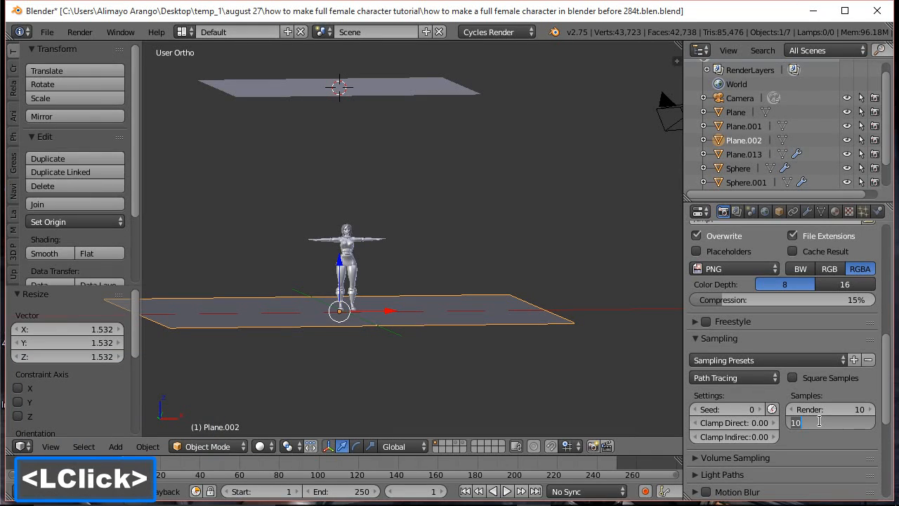
{"action": "type", "text": "100"}
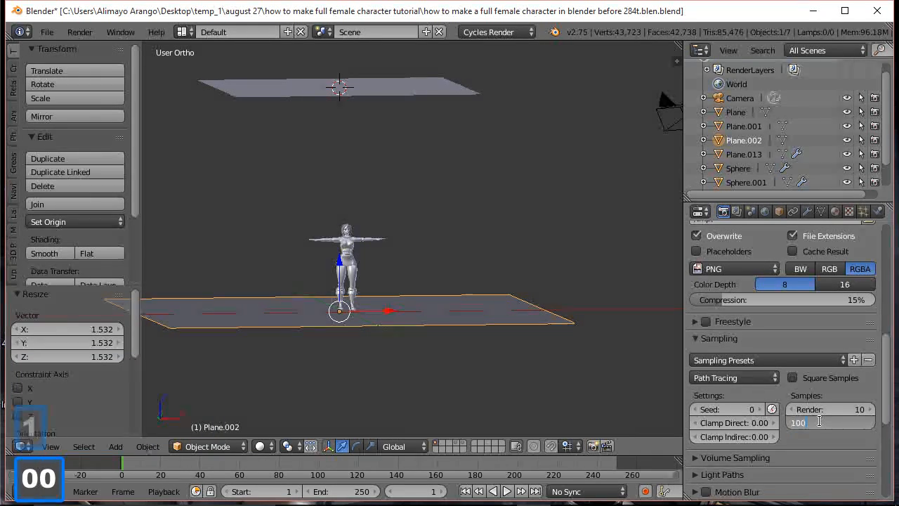
{"action": "left_click", "coordinate": [833, 409]}
{"action": "left_click", "coordinate": [832, 408]}
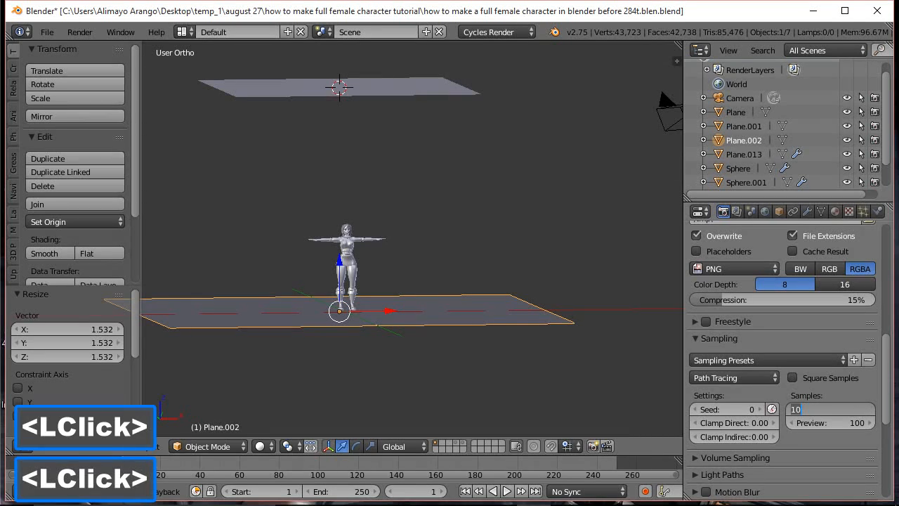
{"action": "type", "text": "100"}
{"action": "left_click", "coordinate": [832, 408]}
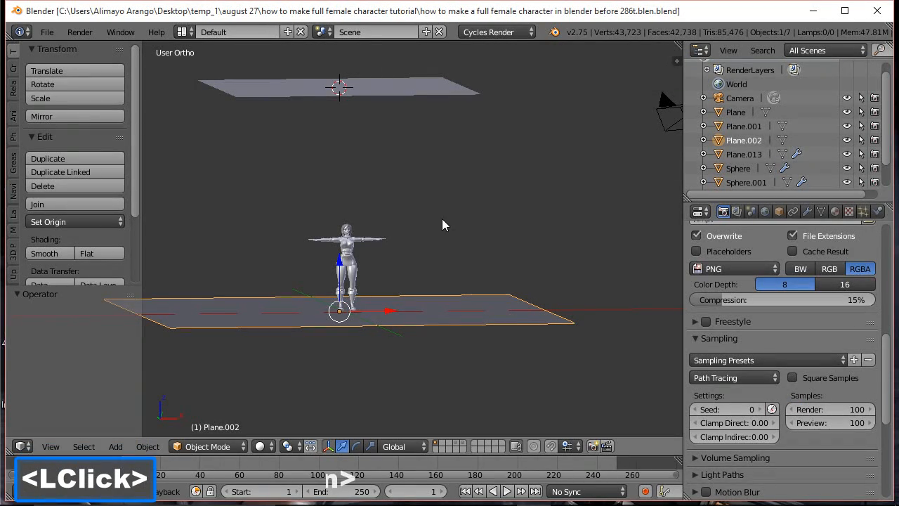
Turn off Ambient Occlusion in the world settings.
{"action": "scroll", "coordinate": [441, 218], "scroll_direction": "up", "scroll_amount": 3}
{"action": "scroll", "coordinate": [442, 218], "scroll_direction": "up", "scroll_amount": 2}
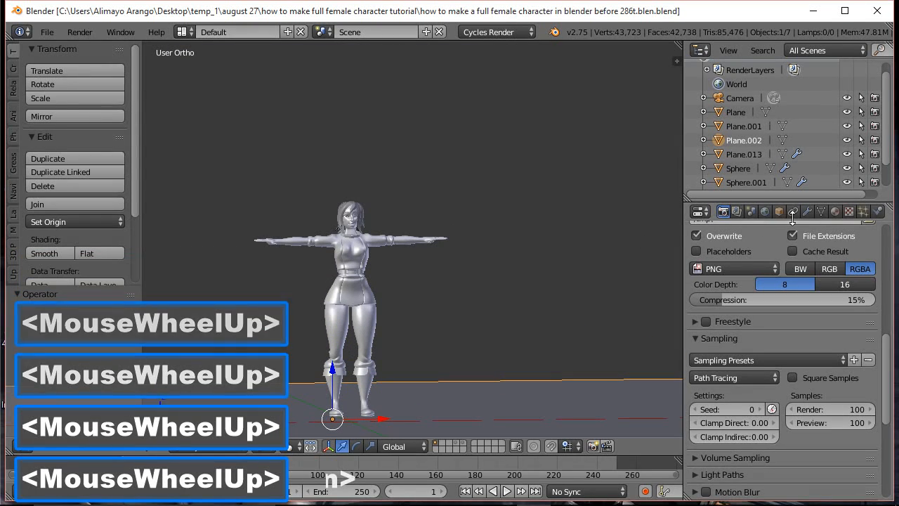
{"action": "left_click", "coordinate": [765, 211]}
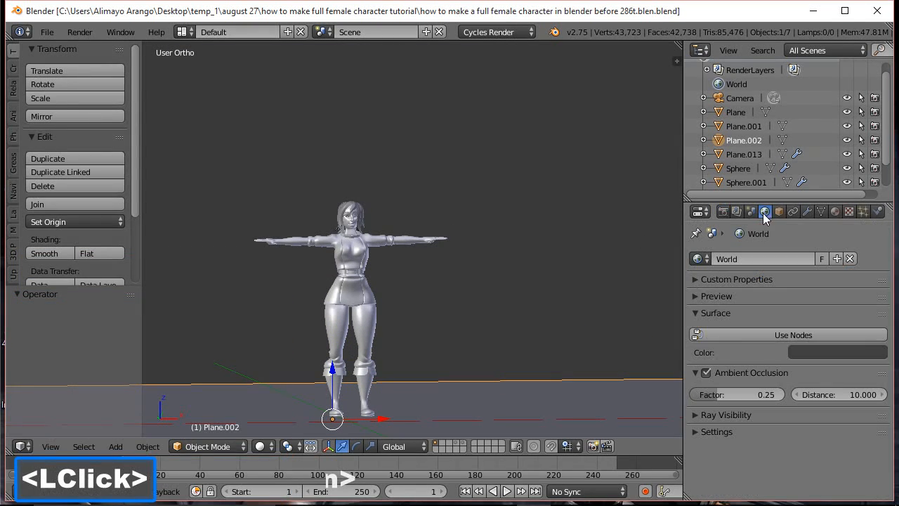
{"action": "left_click", "coordinate": [706, 371]}
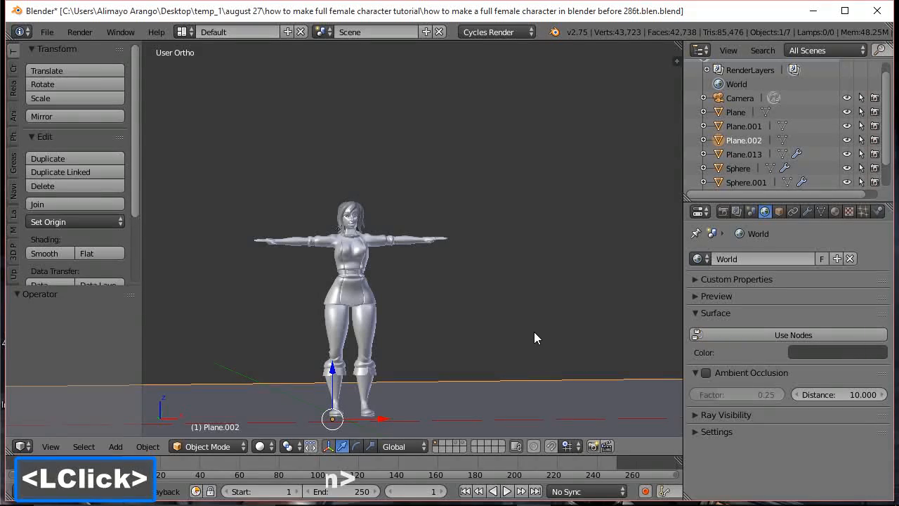
Preview the character in rendered shading, return to solid shading, and save the file as version 287t.
{"action": "key", "text": "shift+z"}
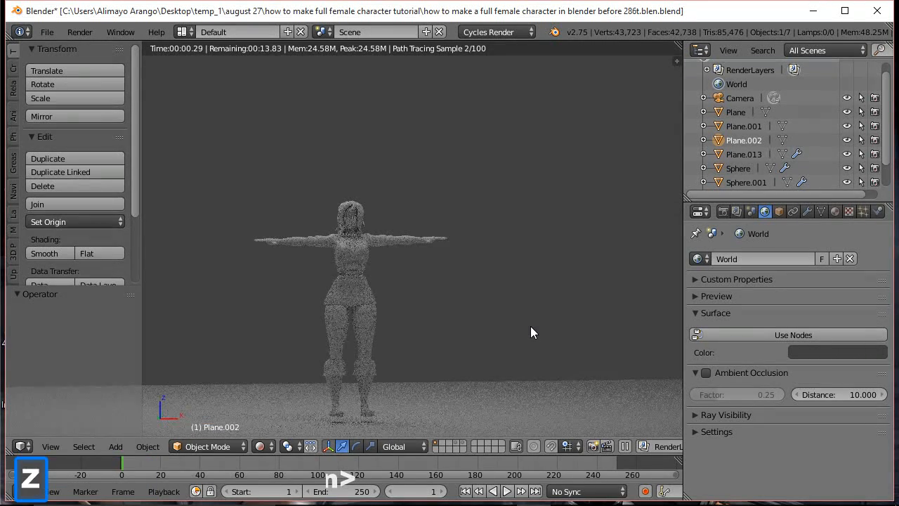
{"action": "scroll", "coordinate": [425, 335], "scroll_direction": "up", "scroll_amount": 2}
{"action": "scroll", "coordinate": [427, 331], "scroll_direction": "up", "scroll_amount": 1}
{"action": "middle_click_drag", "start_coordinate": [435, 339], "coordinate": [522, 254], "text": "shift"}
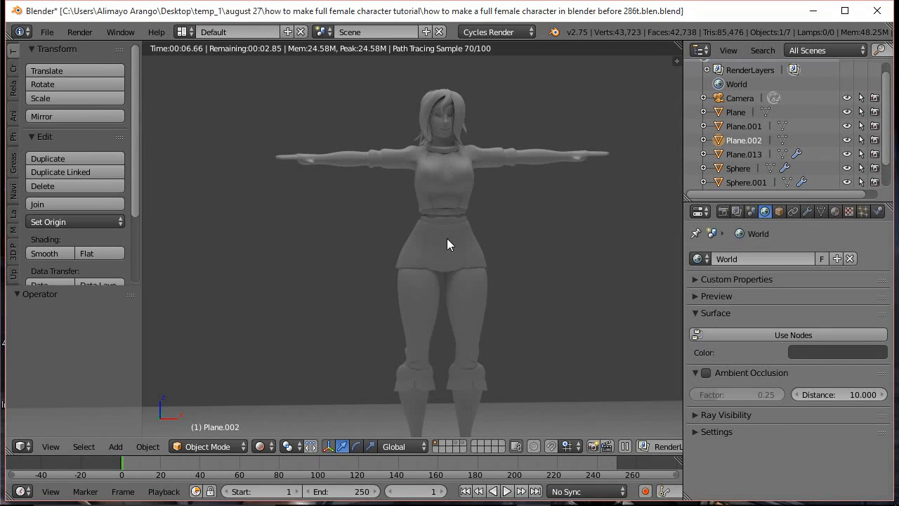
{"action": "key", "text": "z"}
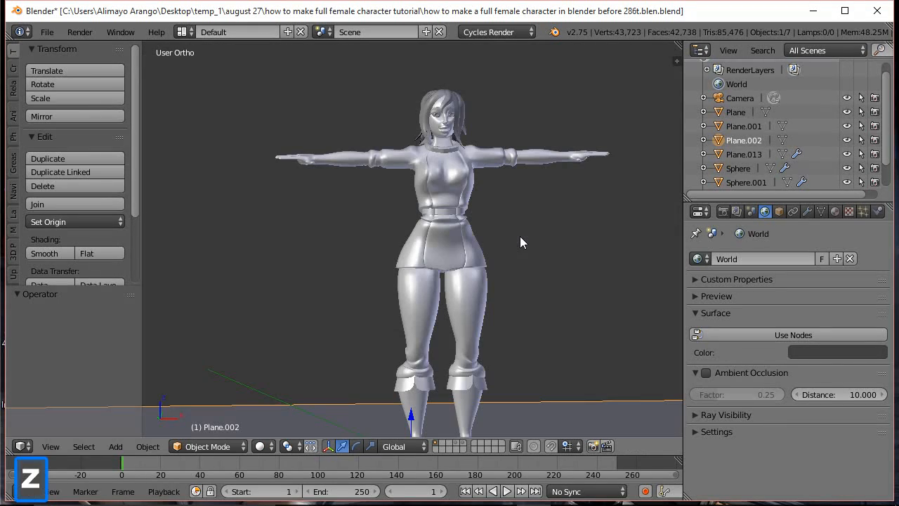
{"action": "left_click", "coordinate": [402, 130]}
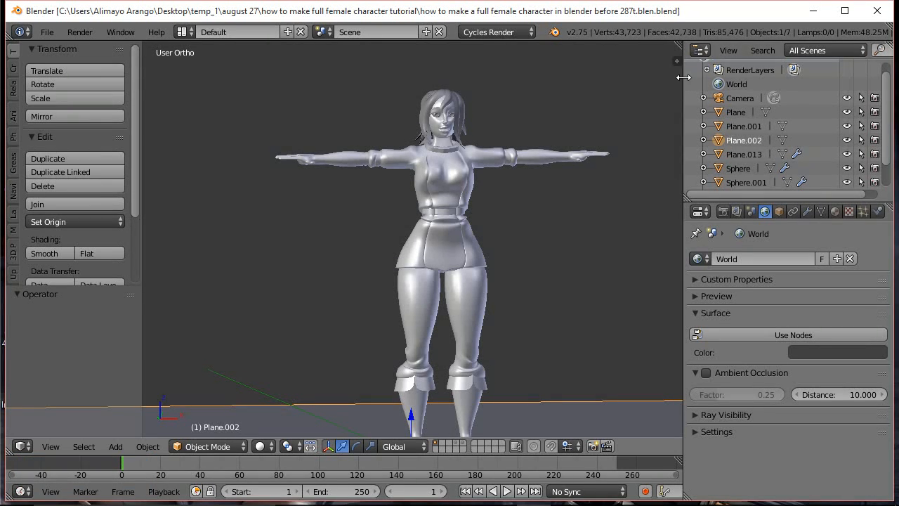
Widen the 3D view and split it into one large upper view and two side-by-side views below.
{"action": "left_click_drag", "start_coordinate": [684, 77], "coordinate": [759, 76]}
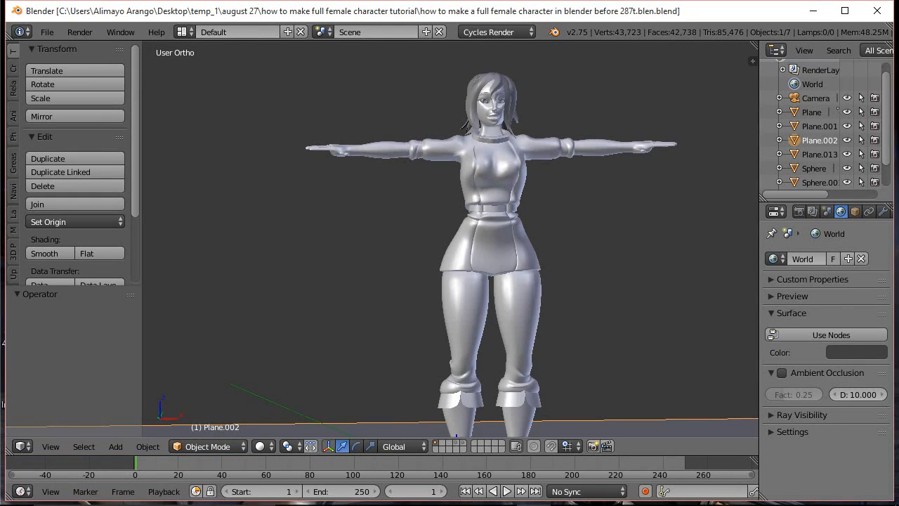
{"action": "left_click_drag", "start_coordinate": [755, 43], "coordinate": [674, 299]}
{"action": "scroll", "coordinate": [576, 352], "scroll_direction": "down", "scroll_amount": 6}
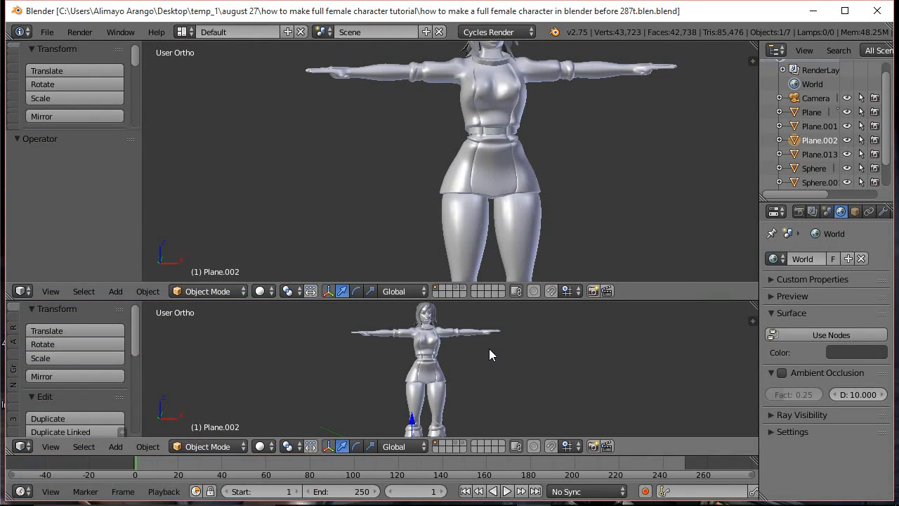
{"action": "scroll", "coordinate": [485, 349], "scroll_direction": "down", "scroll_amount": 2, "text": "shift"}
{"action": "middle_click_drag", "start_coordinate": [455, 345], "coordinate": [275, 375], "text": "shift"}
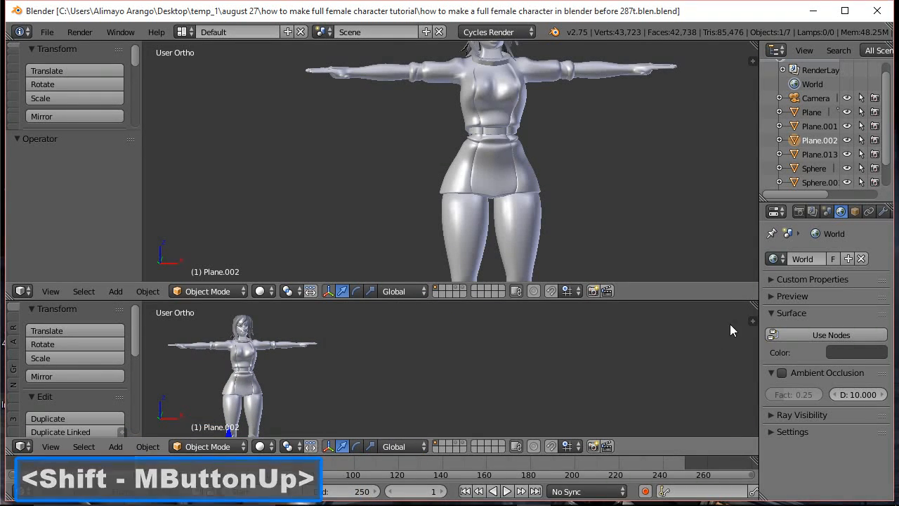
{"action": "left_click_drag", "start_coordinate": [752, 306], "coordinate": [416, 362]}
{"action": "middle_click_drag", "start_coordinate": [209, 362], "coordinate": [333, 361], "text": "shift"}
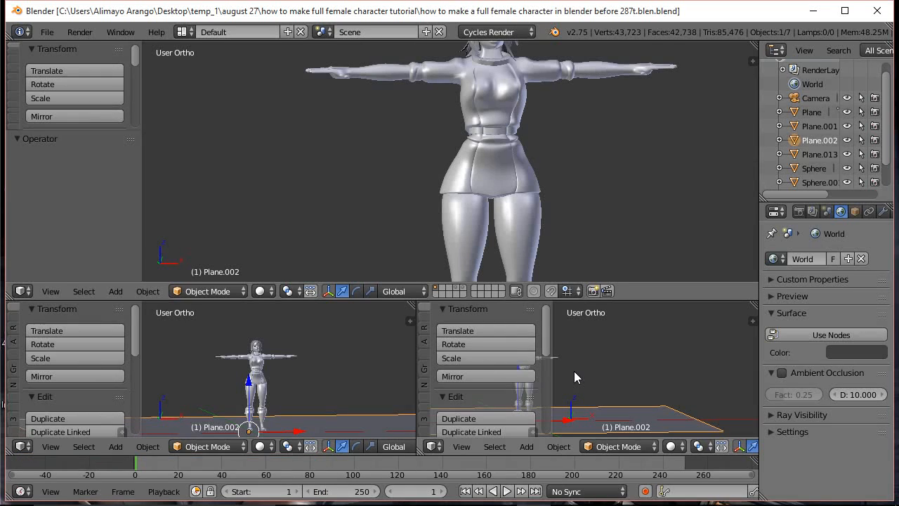
Hide the tool shelf in the newly split 3D view and change the large view above into a Node Editor.
{"action": "key", "text": "t"}
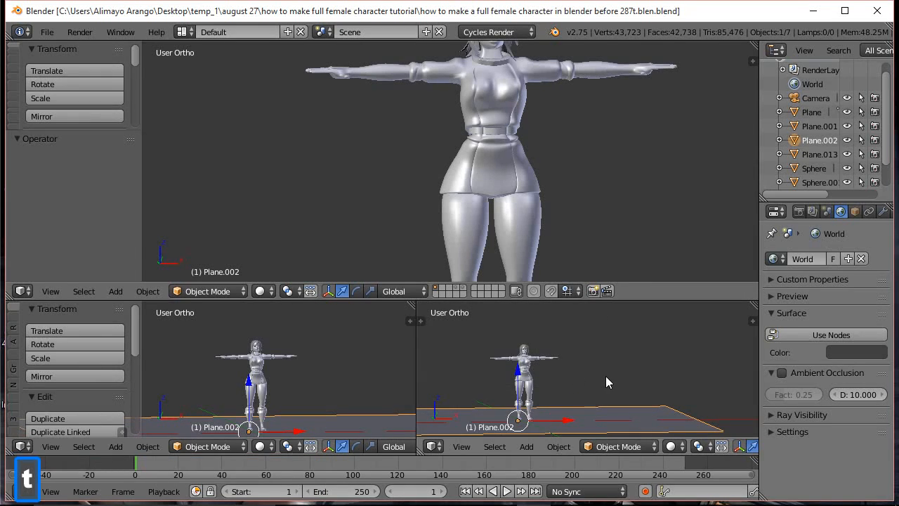
{"action": "scroll", "coordinate": [574, 367], "scroll_direction": "up", "scroll_amount": 3}
{"action": "middle_click_drag", "start_coordinate": [572, 368], "coordinate": [611, 369], "text": "shift"}
{"action": "scroll", "coordinate": [585, 385], "scroll_direction": "up", "scroll_amount": 3}
{"action": "scroll", "coordinate": [587, 372], "scroll_direction": "up", "scroll_amount": 2}
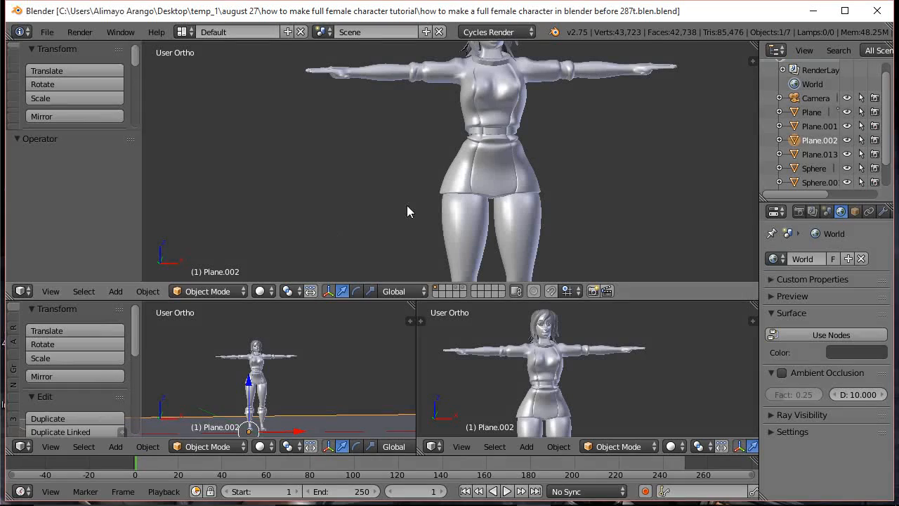
{"action": "left_click", "coordinate": [32, 292]}
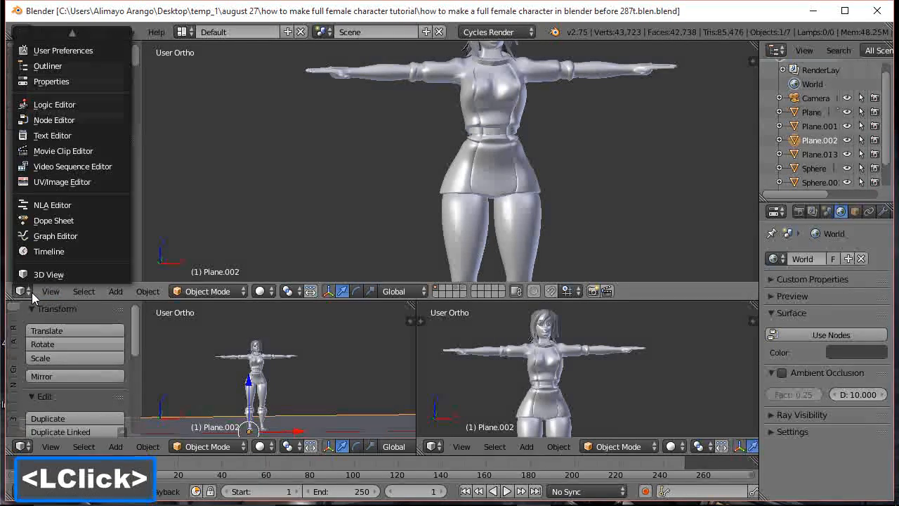
{"action": "left_click", "coordinate": [66, 120]}
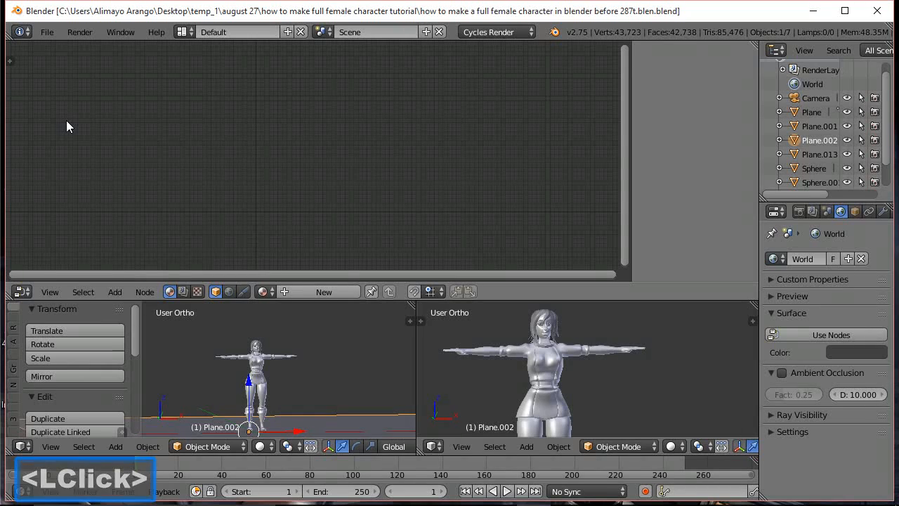
Enable nodes for the world surface and for the character body's material.
{"action": "left_click", "coordinate": [549, 394]}
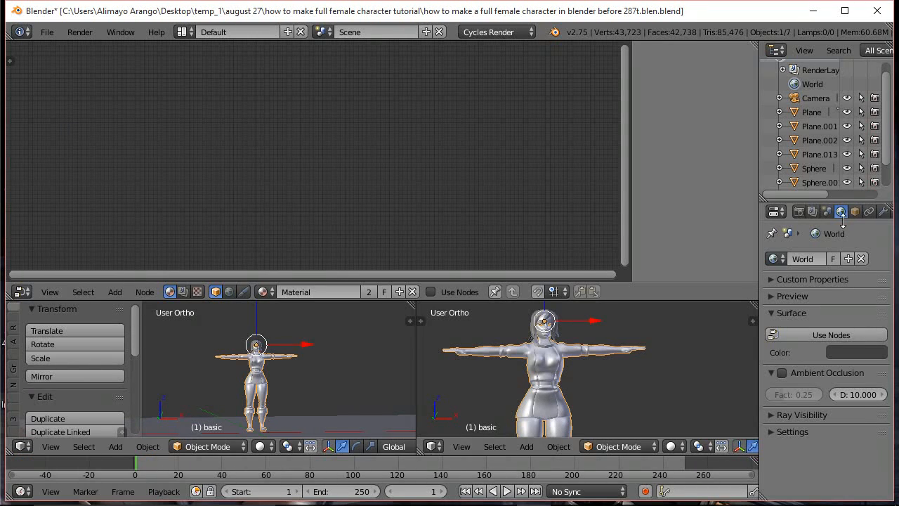
{"action": "left_click", "coordinate": [828, 334]}
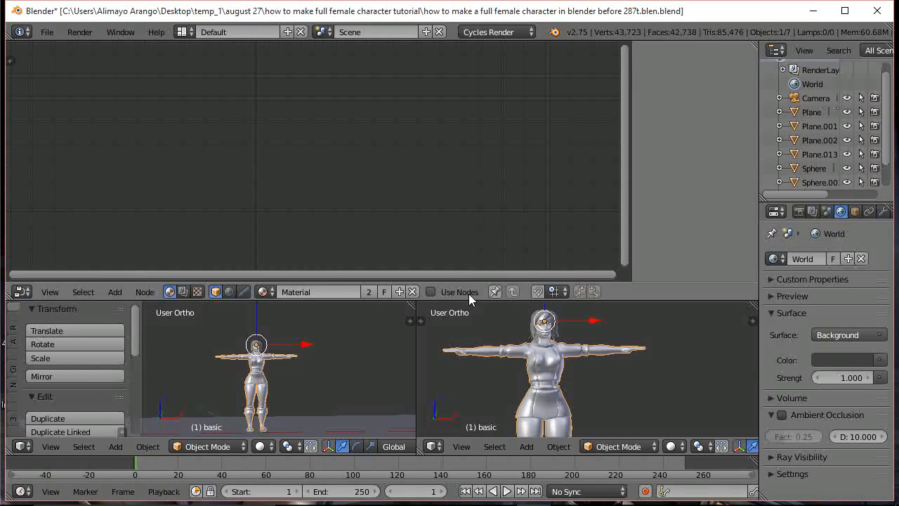
{"action": "left_click", "coordinate": [430, 291]}
{"action": "scroll", "coordinate": [321, 211], "scroll_direction": "up", "scroll_amount": 9}
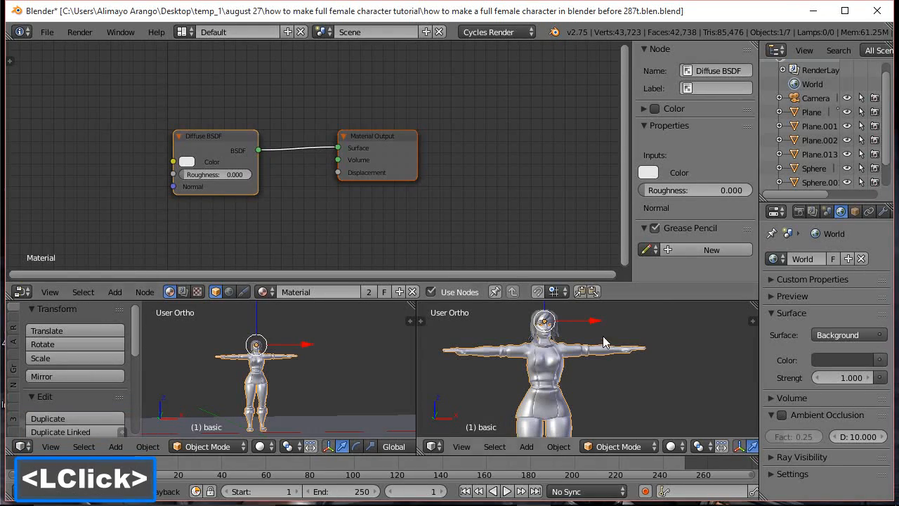
Give the character's hair mesh a new material with a Diffuse BSDF surface.
{"action": "scroll", "coordinate": [602, 348], "scroll_direction": "up", "scroll_amount": 4}
{"action": "middle_click_drag", "start_coordinate": [601, 350], "coordinate": [630, 403], "text": "shift"}
{"action": "scroll", "coordinate": [634, 392], "scroll_direction": "up", "scroll_amount": 2}
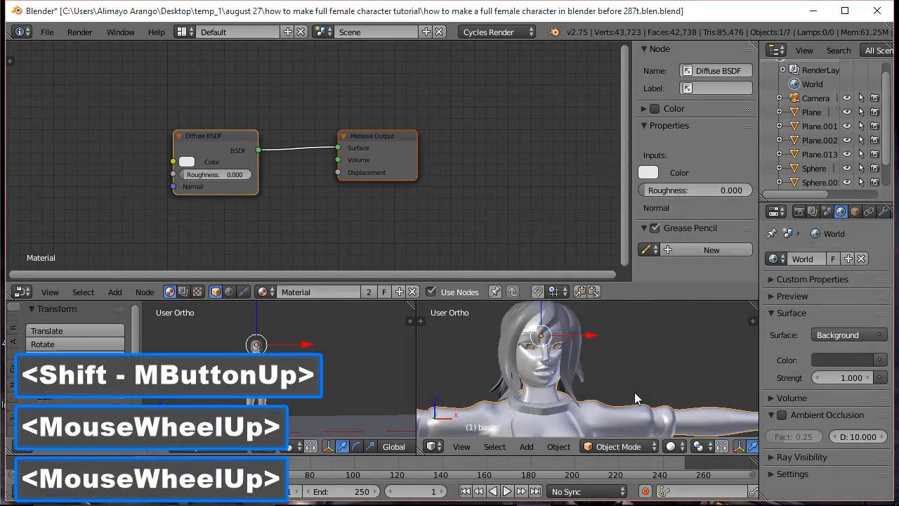
{"action": "left_click", "coordinate": [579, 361]}
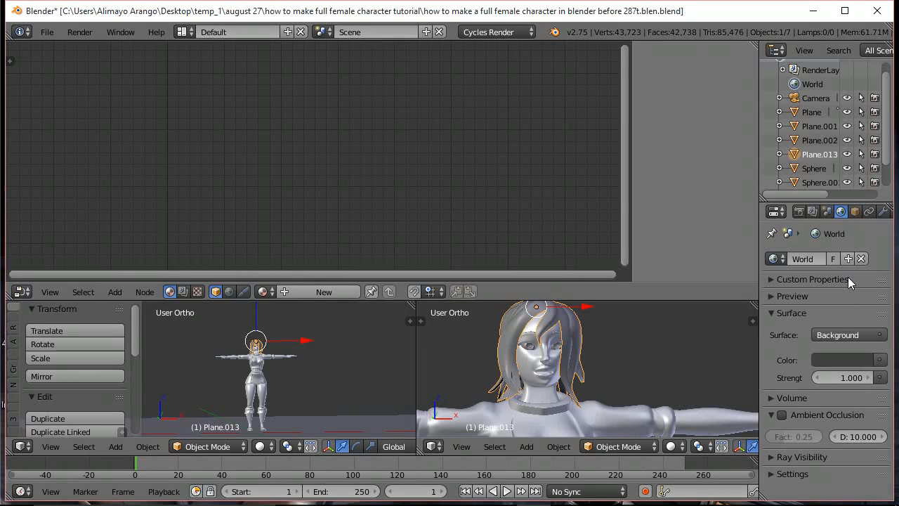
{"action": "scroll", "coordinate": [848, 292], "scroll_direction": "down", "scroll_amount": 1}
{"action": "left_click", "coordinate": [567, 338]}
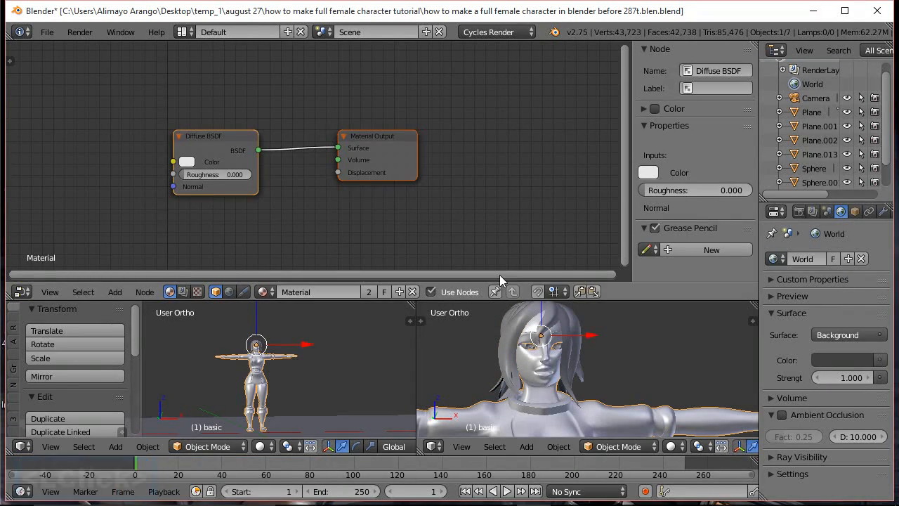
{"action": "left_click", "coordinate": [582, 358]}
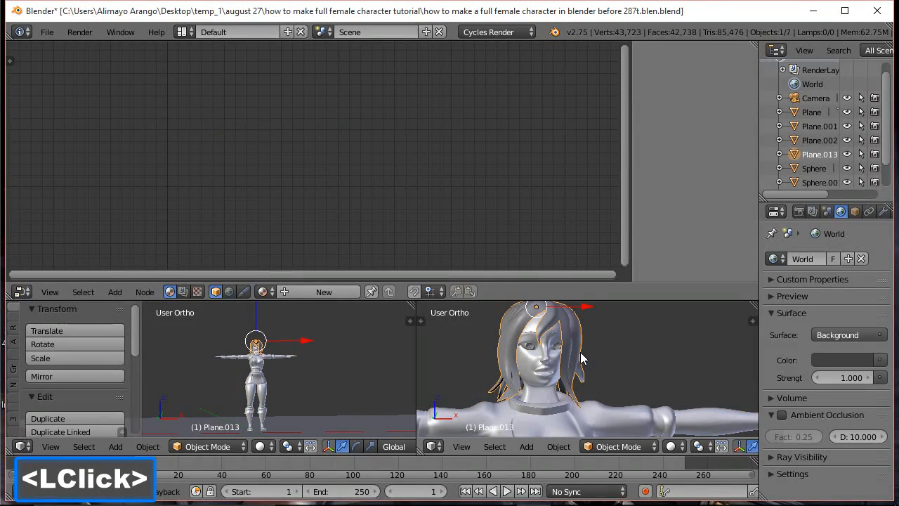
{"action": "scroll", "coordinate": [861, 210], "scroll_direction": "down", "scroll_amount": 1}
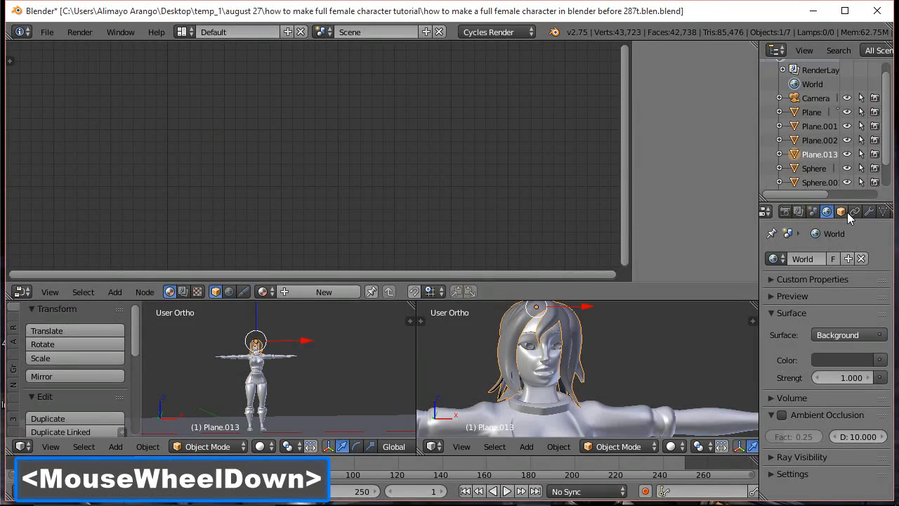
{"action": "scroll", "coordinate": [849, 212], "scroll_direction": "down", "scroll_amount": 2}
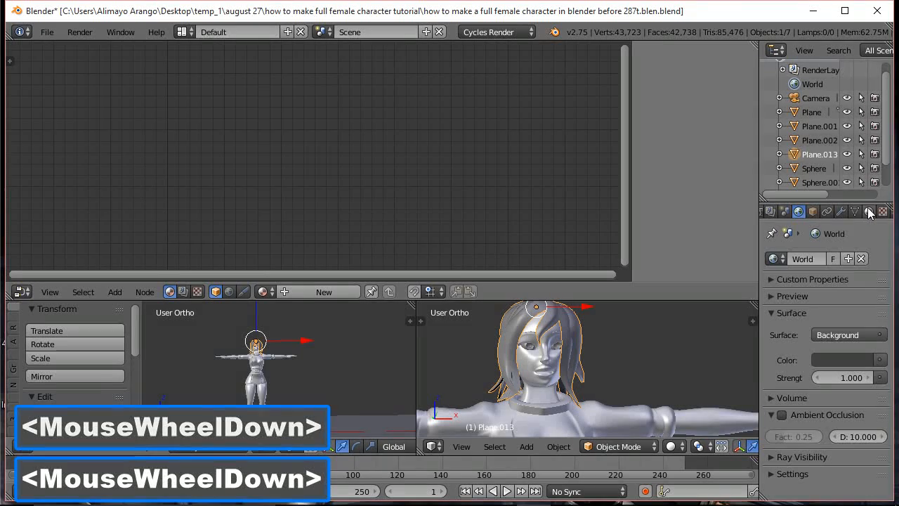
{"action": "left_click", "coordinate": [868, 213]}
{"action": "left_click", "coordinate": [808, 301]}
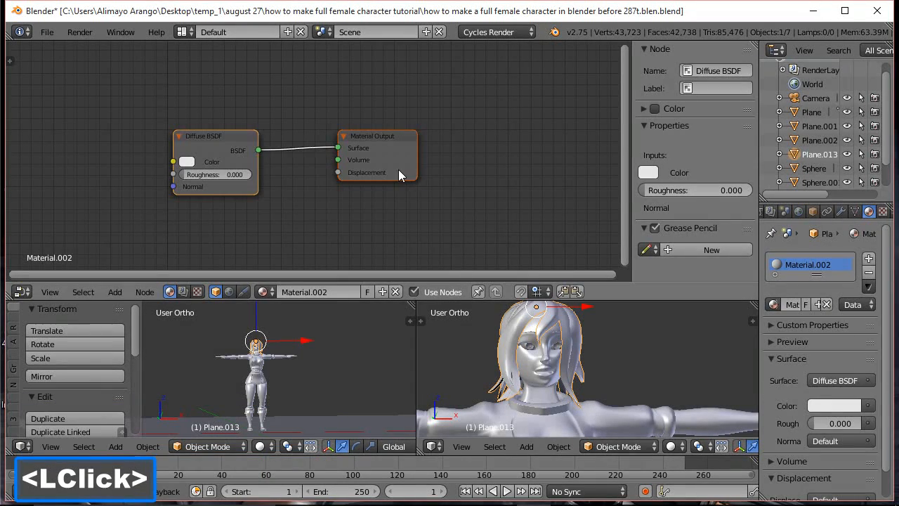
Give the unhidden eyeball beside the nose, the Sphere object, a new material with a Diffuse BSDF surface.
{"action": "scroll", "coordinate": [554, 344], "scroll_direction": "up", "scroll_amount": 2}
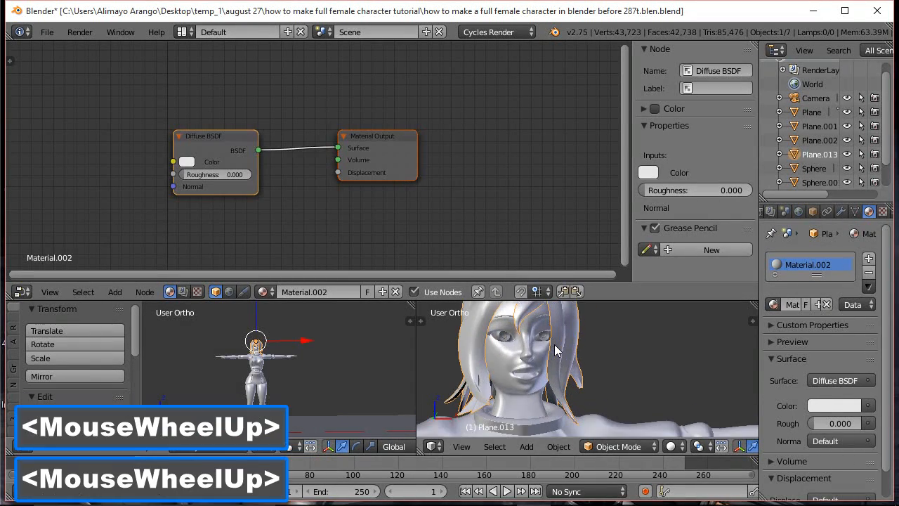
{"action": "scroll", "coordinate": [554, 344], "scroll_direction": "up", "scroll_amount": 2}
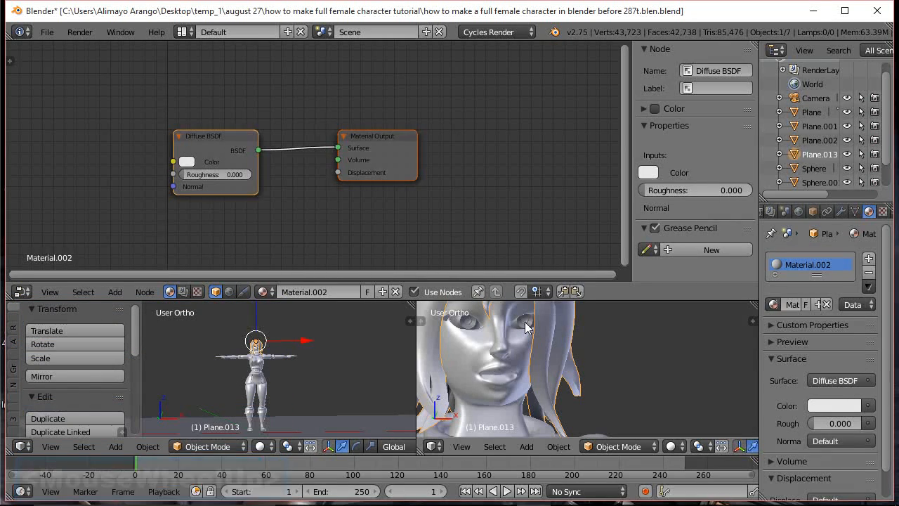
{"action": "left_click", "coordinate": [525, 327]}
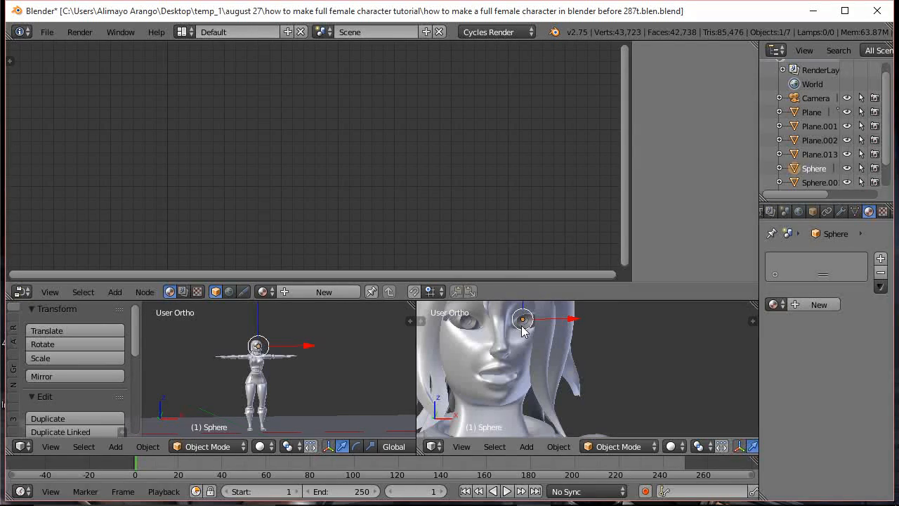
{"action": "left_click", "coordinate": [819, 306]}
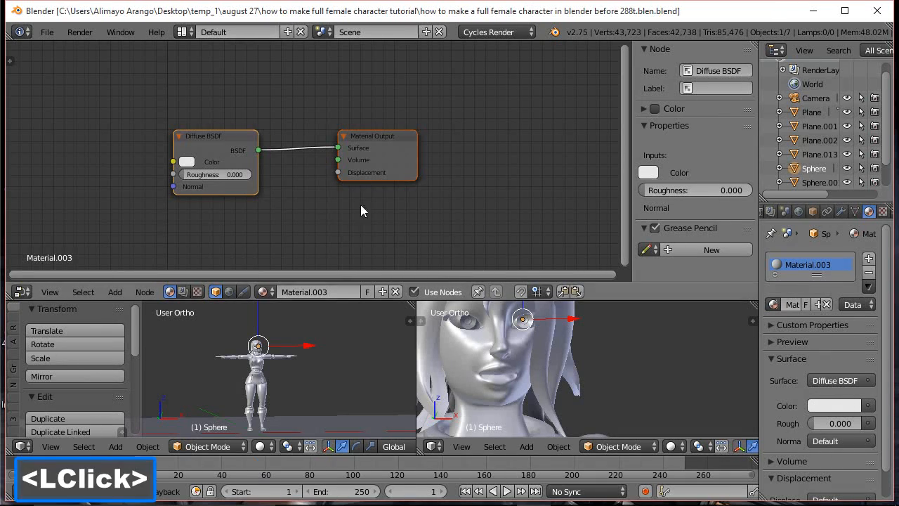
{"action": "scroll", "coordinate": [308, 355], "scroll_direction": "up", "scroll_amount": 2}
{"action": "scroll", "coordinate": [324, 355], "scroll_direction": "up", "scroll_amount": 2}
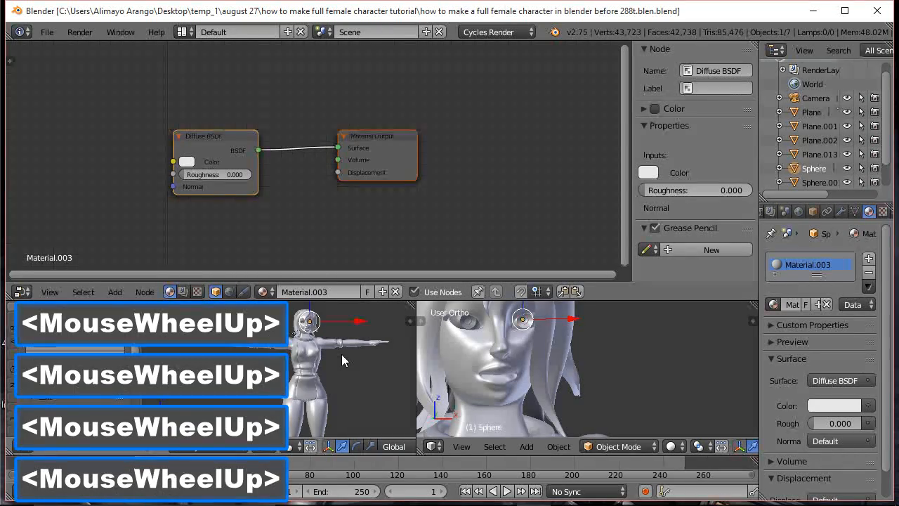
Switch the 3D view showing the face close-up to rendered shading.
{"action": "middle_click_drag", "start_coordinate": [347, 350], "coordinate": [290, 386], "text": "shift"}
{"action": "scroll", "coordinate": [310, 372], "scroll_direction": "up", "scroll_amount": 4}
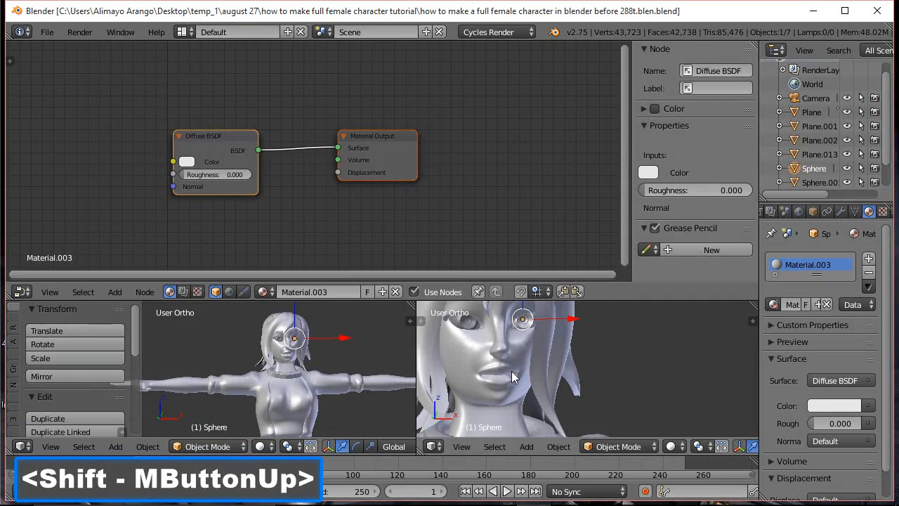
{"action": "key", "text": "shift+z"}
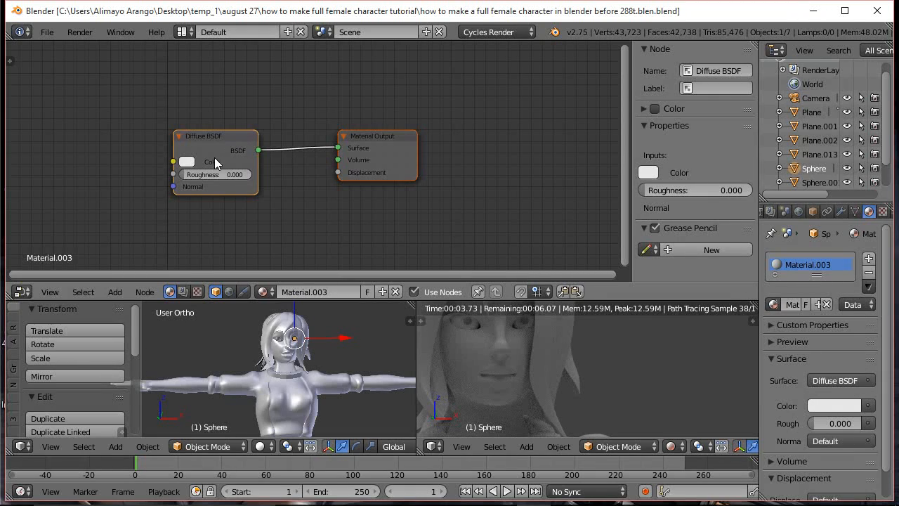
Add a Texture Coordinate node beside the Diffuse BSDF in the eyeball's material.
{"action": "left_click", "coordinate": [114, 291]}
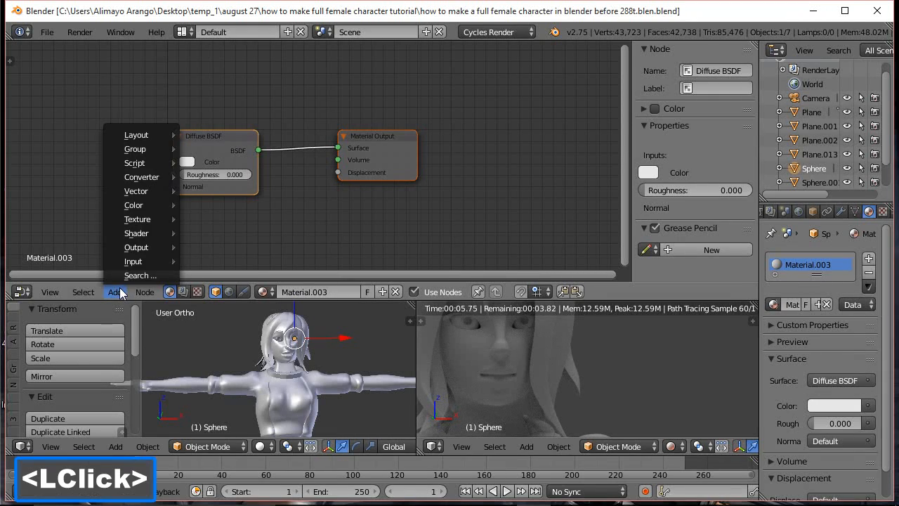
{"action": "mouse_move", "coordinate": [137, 269]}
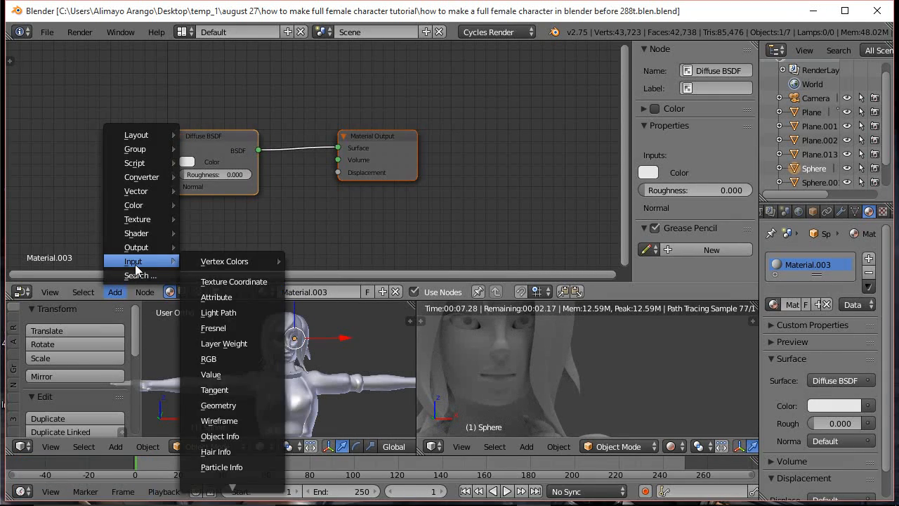
{"action": "left_click", "coordinate": [202, 281]}
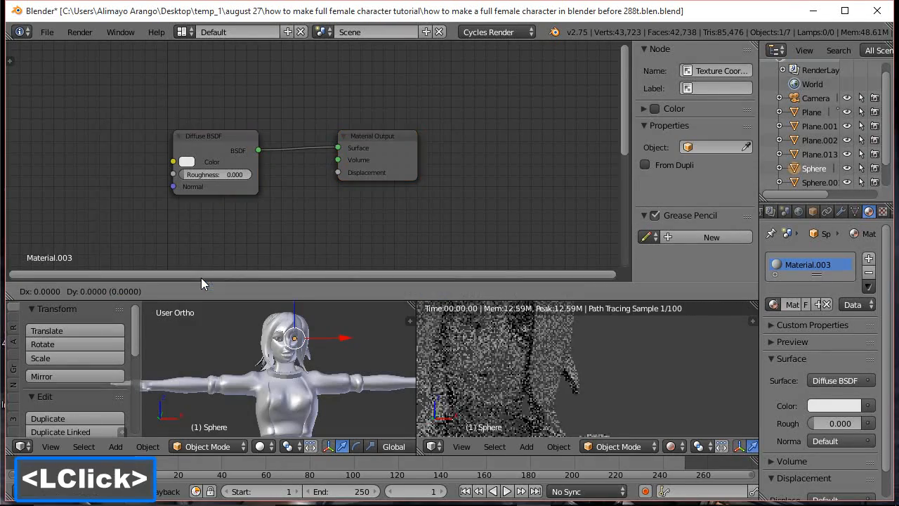
{"action": "left_click", "coordinate": [36, 71]}
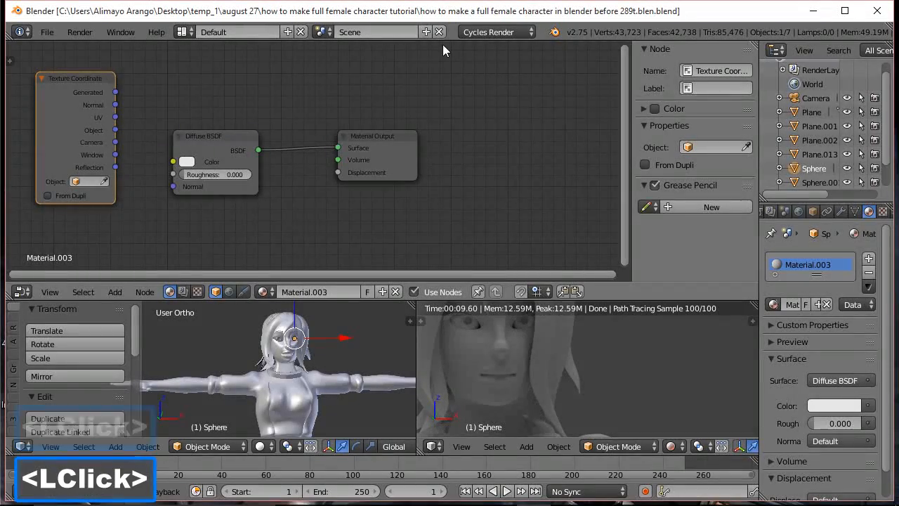
Add a Glossy BSDF node above the Diffuse BSDF and set its distribution to Beckmann.
{"action": "left_click", "coordinate": [116, 290]}
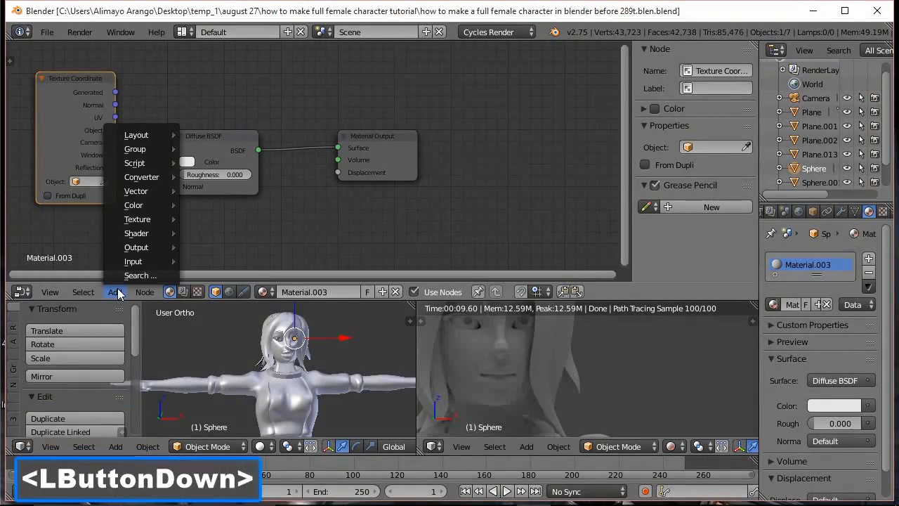
{"action": "left_click", "coordinate": [134, 237]}
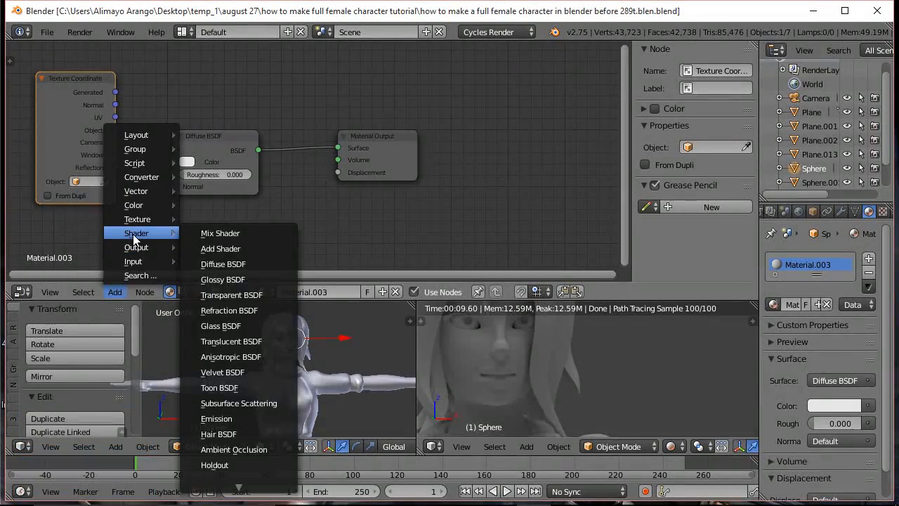
{"action": "left_click", "coordinate": [215, 277]}
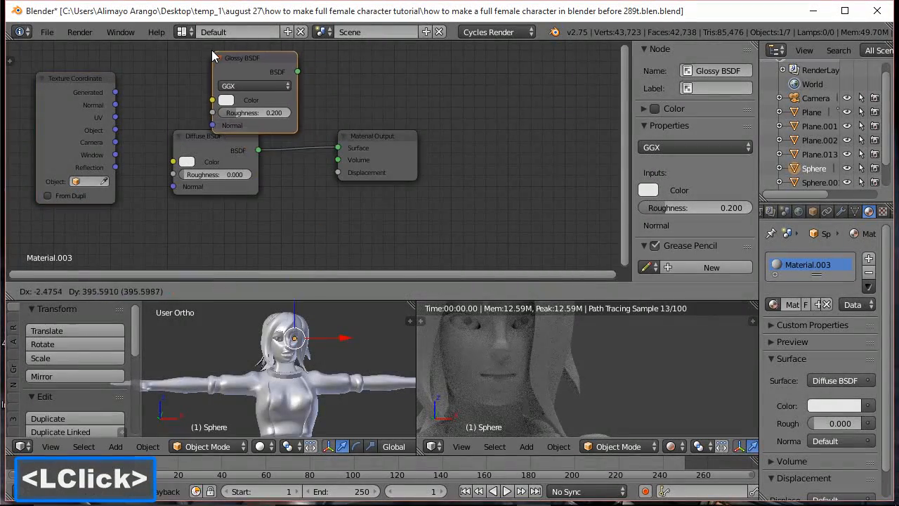
{"action": "left_click", "coordinate": [208, 49]}
{"action": "scroll", "coordinate": [323, 114], "scroll_direction": "down", "scroll_amount": 1}
{"action": "scroll", "coordinate": [323, 114], "scroll_direction": "down", "scroll_amount": 1}
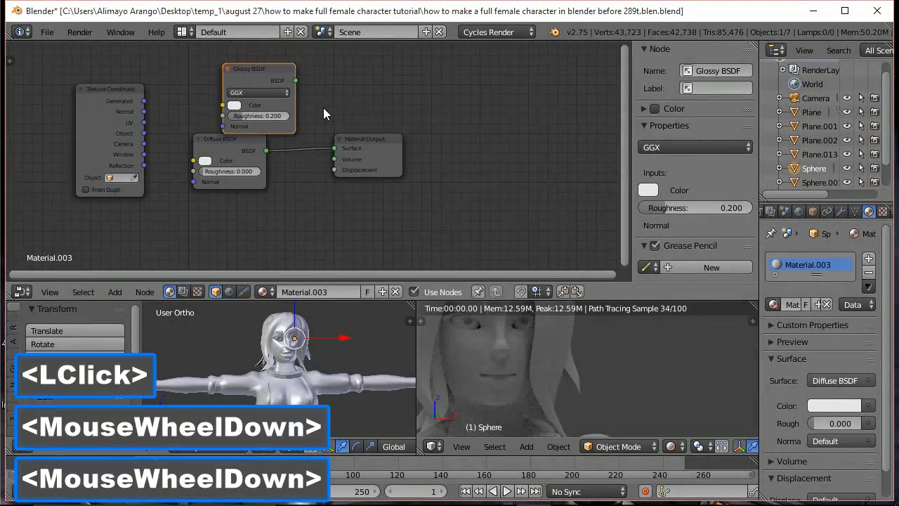
{"action": "left_click_drag", "start_coordinate": [265, 81], "coordinate": [245, 63]}
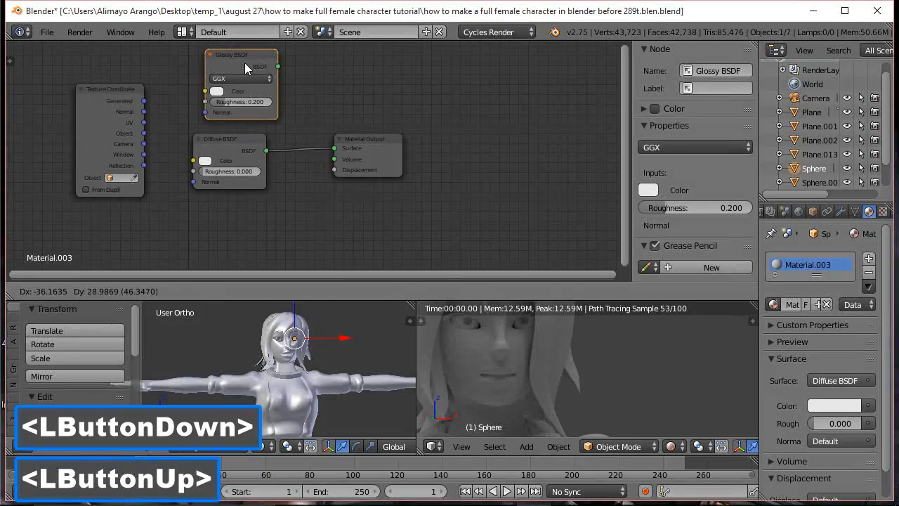
{"action": "left_click", "coordinate": [260, 78]}
{"action": "left_click", "coordinate": [253, 102]}
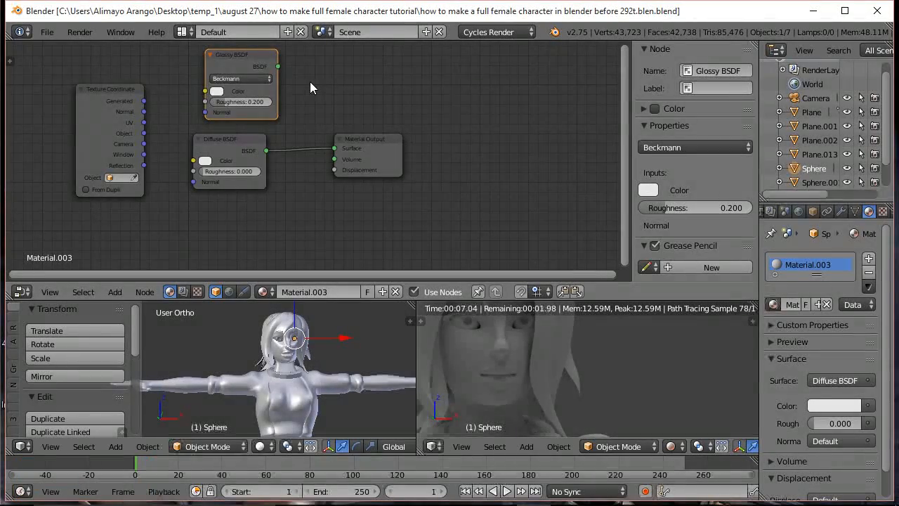
Combine the Glossy BSDF and Diffuse BSDF through a Mix Shader feeding the Material Output, and space the nodes apart.
{"action": "key", "text": "alt"}
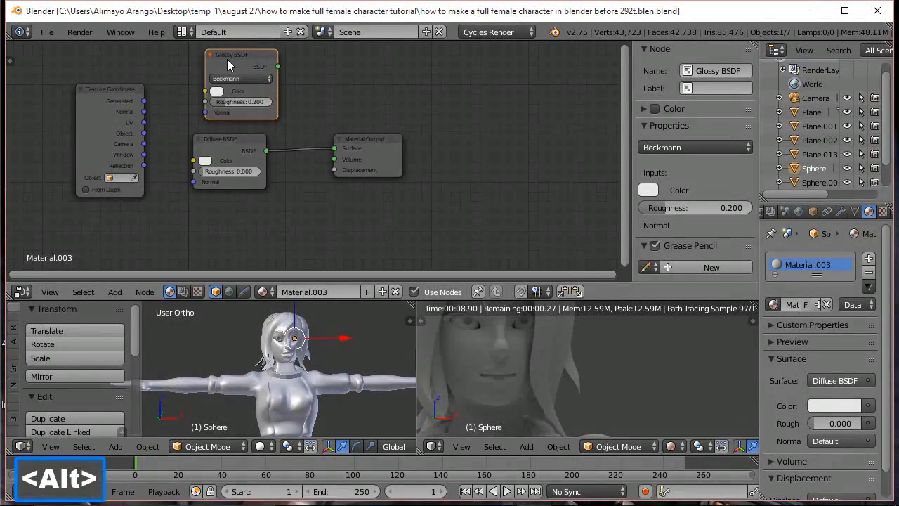
{"action": "right_click_drag", "start_coordinate": [227, 59], "coordinate": [241, 151], "text": "alt"}
{"action": "left_click_drag", "start_coordinate": [382, 153], "coordinate": [529, 112]}
{"action": "left_click", "coordinate": [360, 101]}
{"action": "left_click_drag", "start_coordinate": [378, 100], "coordinate": [395, 81]}
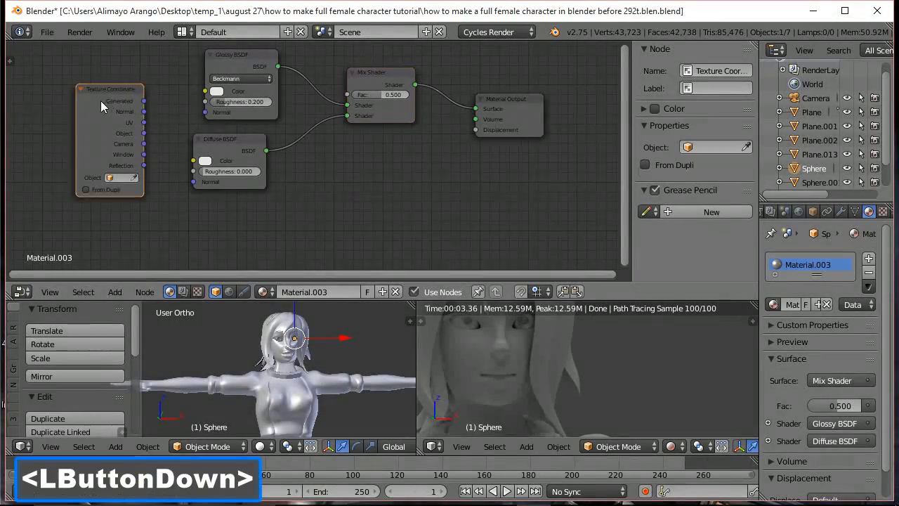
Add an Image Texture node and place it between the Texture Coordinate and Diffuse BSDF nodes.
{"action": "left_click_drag", "start_coordinate": [100, 100], "coordinate": [80, 95]}
{"action": "left_click", "coordinate": [114, 291]}
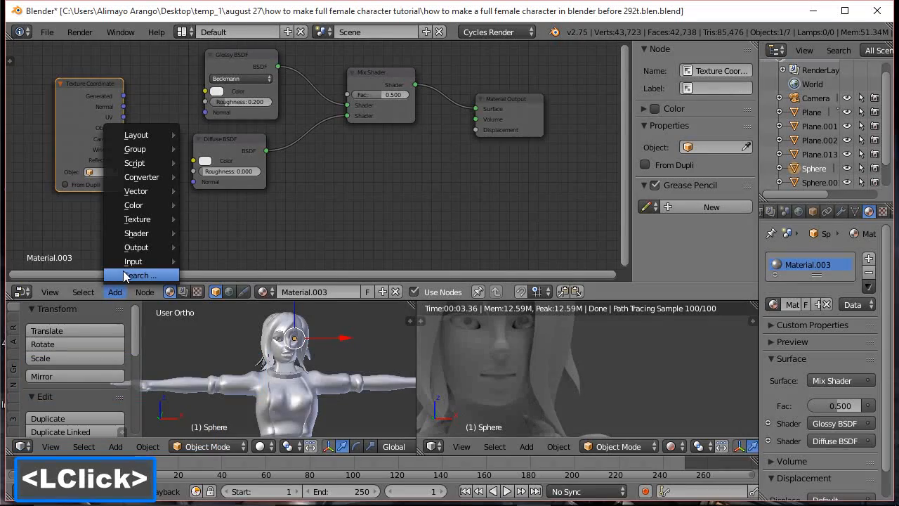
{"action": "mouse_move", "coordinate": [144, 238]}
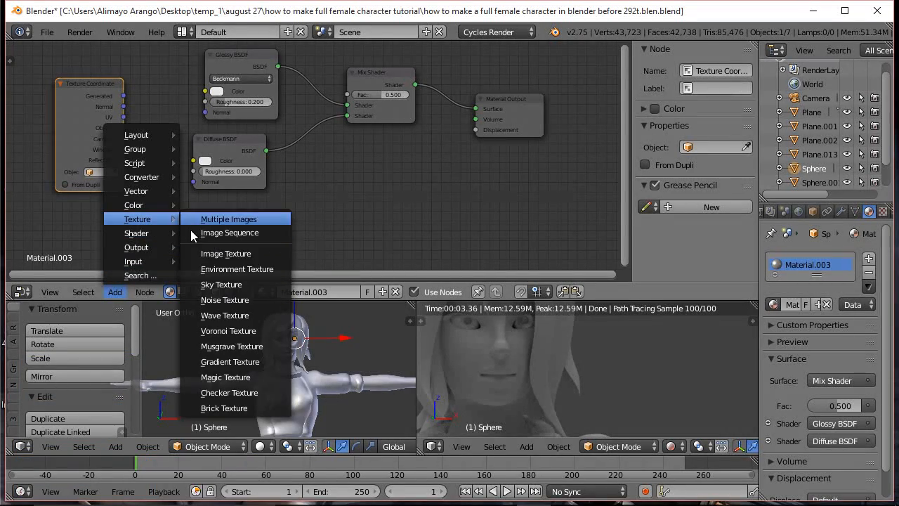
{"action": "left_click", "coordinate": [204, 254]}
{"action": "left_click", "coordinate": [137, 192]}
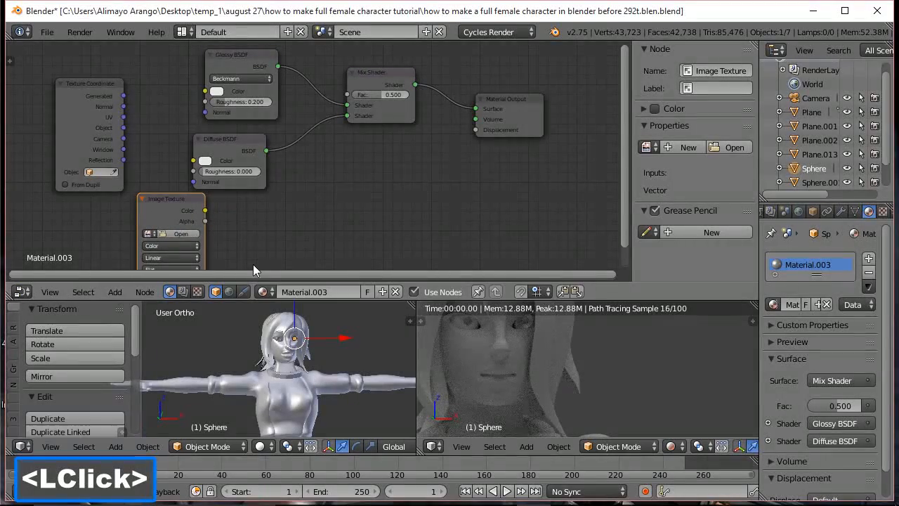
{"action": "left_click_drag", "start_coordinate": [82, 103], "coordinate": [42, 98]}
{"action": "left_click_drag", "start_coordinate": [161, 199], "coordinate": [134, 148]}
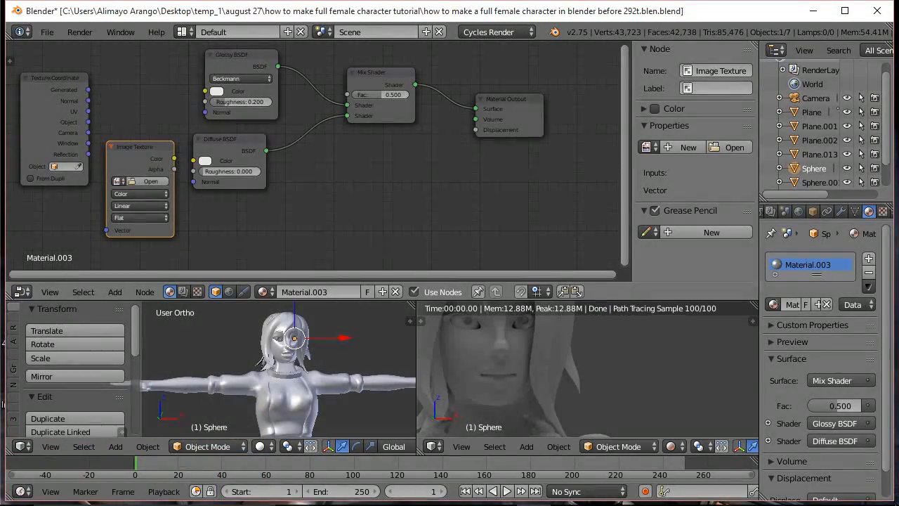
Connect the Texture Coordinate's UV output to the Image Texture's Vector input.
{"action": "left_click", "coordinate": [260, 114]}
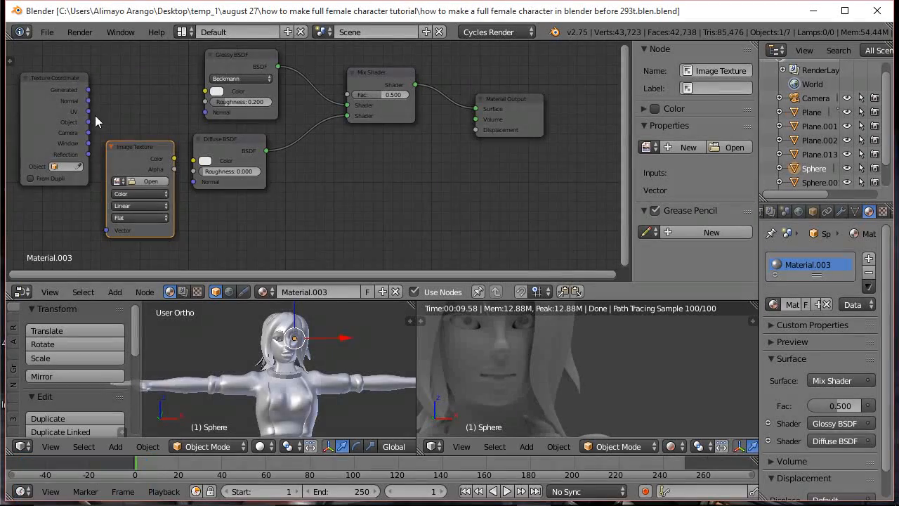
{"action": "left_click_drag", "start_coordinate": [89, 111], "coordinate": [96, 163]}
{"action": "left_click_drag", "start_coordinate": [105, 228], "coordinate": [107, 228]}
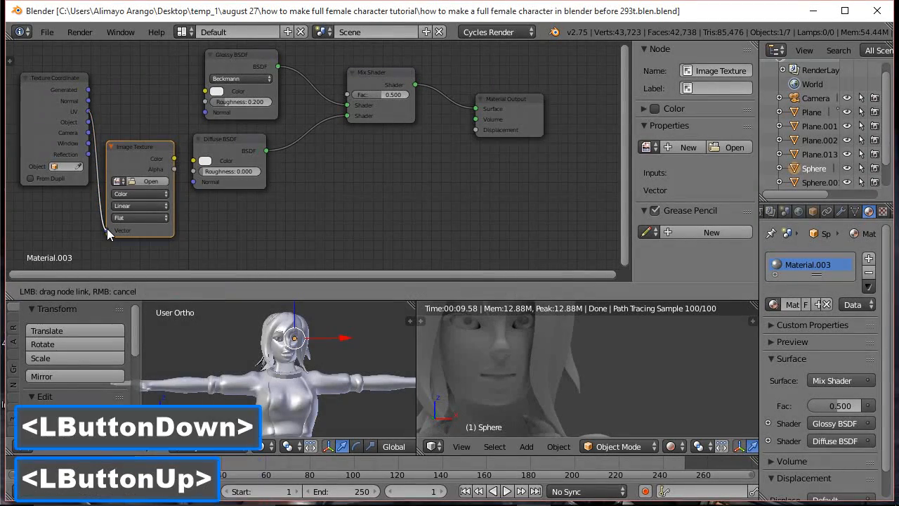
Load Eye color use_1.png from the ao folder into the Image Texture node.
{"action": "left_click", "coordinate": [140, 180]}
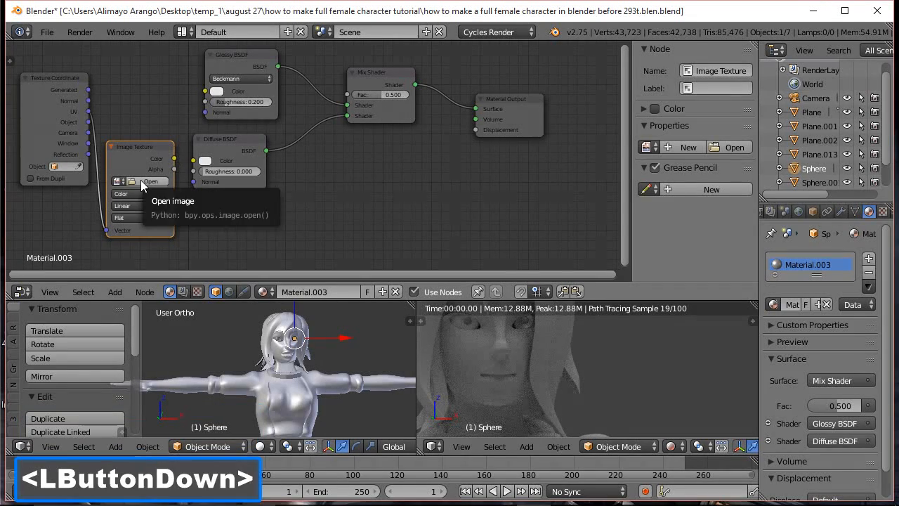
{"action": "left_click", "coordinate": [205, 121]}
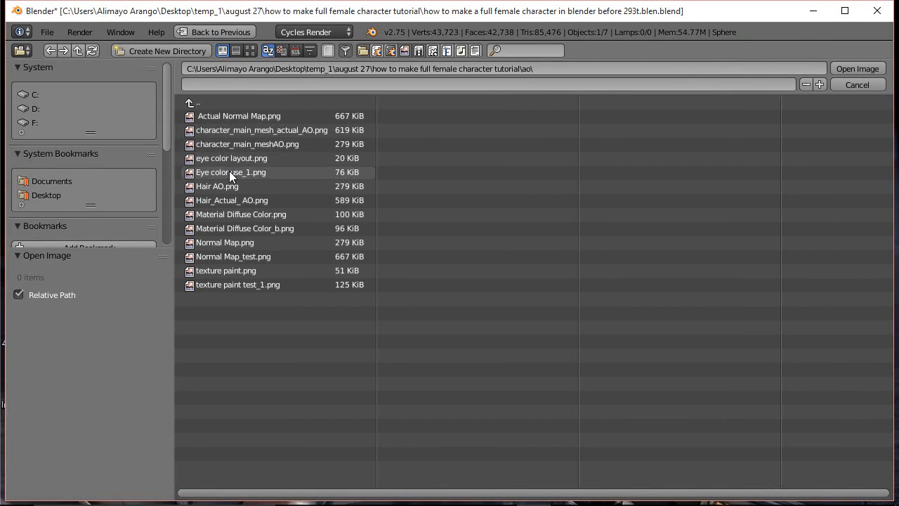
{"action": "left_click", "coordinate": [253, 52]}
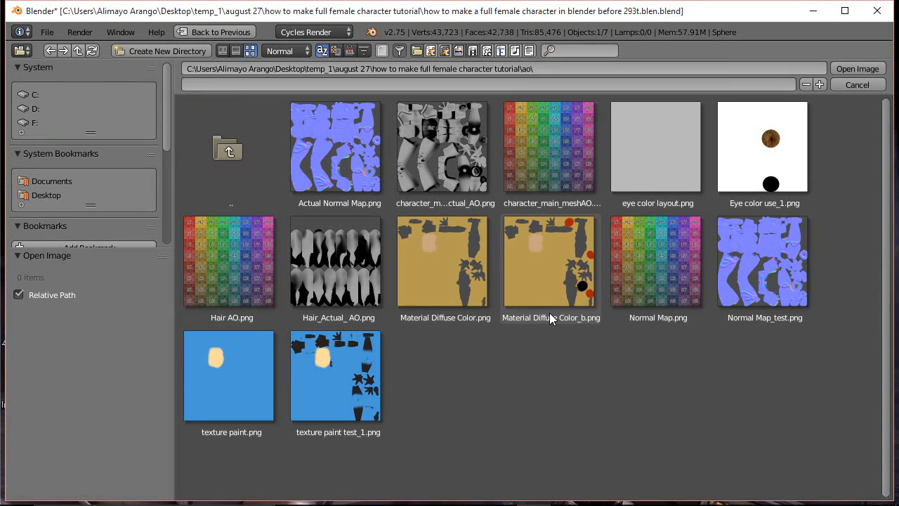
{"action": "left_click", "coordinate": [777, 169]}
{"action": "left_click", "coordinate": [854, 68]}
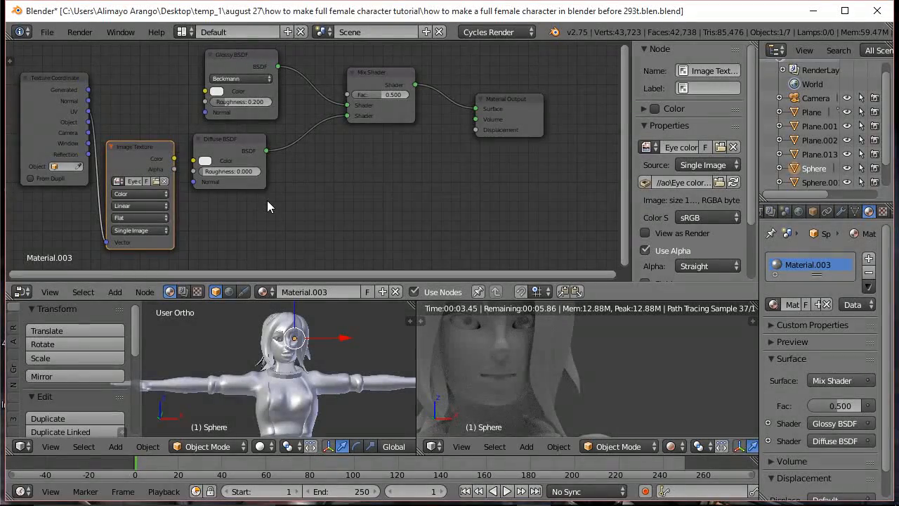
Link the Image Texture's color to the Diffuse BSDF color and set the Mix Shader's factor to 0.727.
{"action": "left_click_drag", "start_coordinate": [173, 158], "coordinate": [194, 162]}
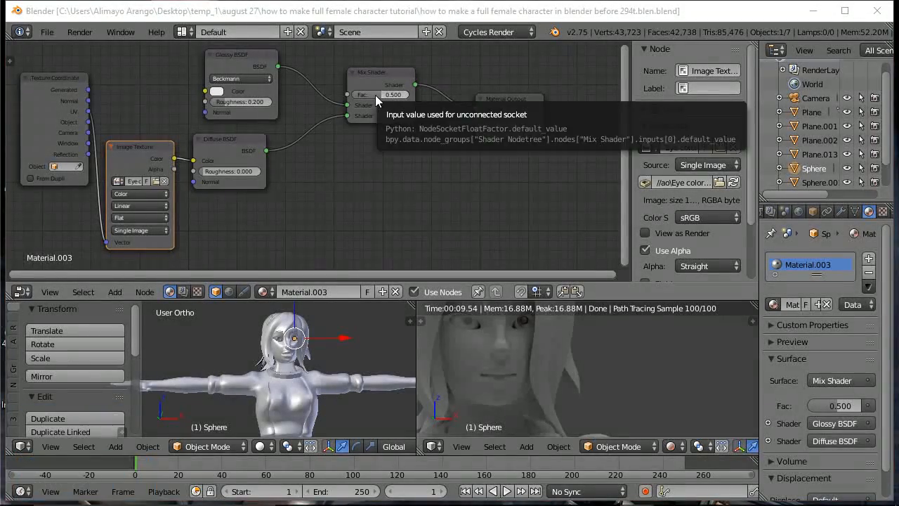
{"action": "left_click_drag", "start_coordinate": [375, 95], "coordinate": [388, 93]}
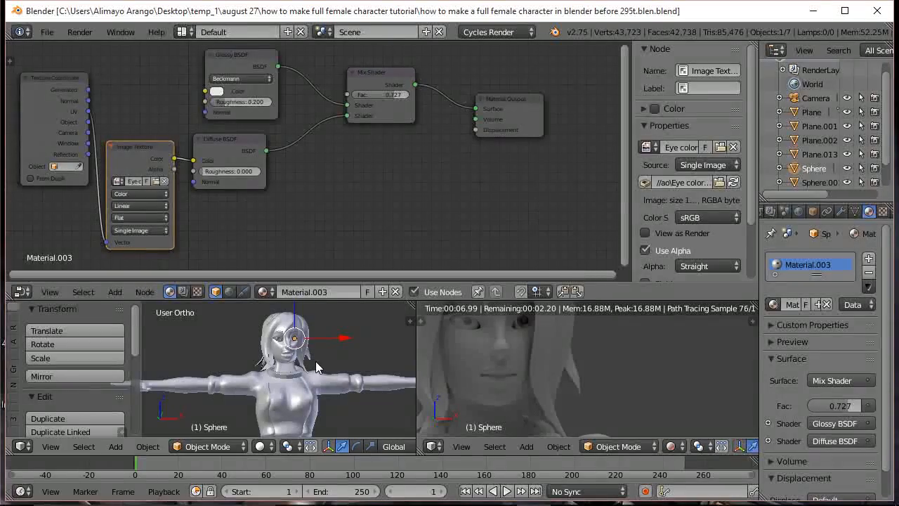
Select the untextured eyeball together with the textured one as active, and link the active eyeball's object data to the other.
{"action": "scroll", "coordinate": [315, 361], "scroll_direction": "up", "scroll_amount": 4}
{"action": "middle_click_drag", "start_coordinate": [335, 363], "coordinate": [298, 388], "text": "shift"}
{"action": "scroll", "coordinate": [298, 383], "scroll_direction": "up", "scroll_amount": 4}
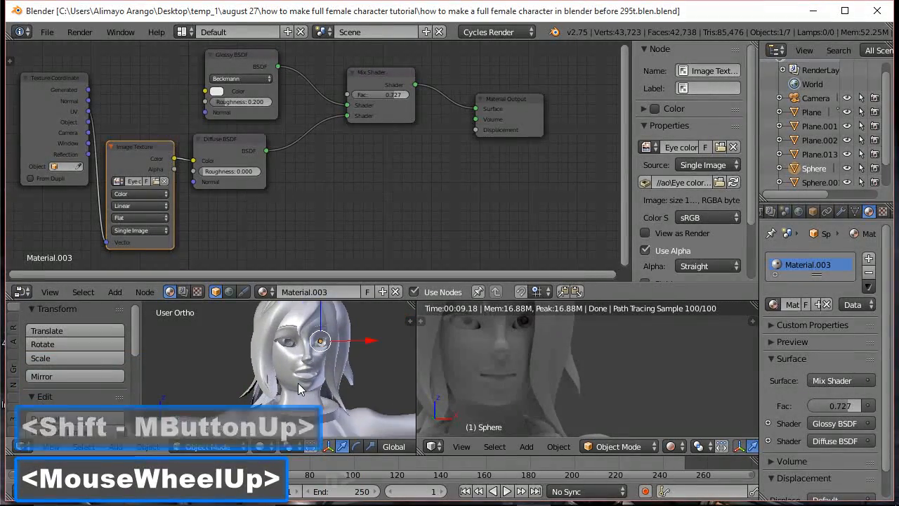
{"action": "left_click", "coordinate": [321, 335]}
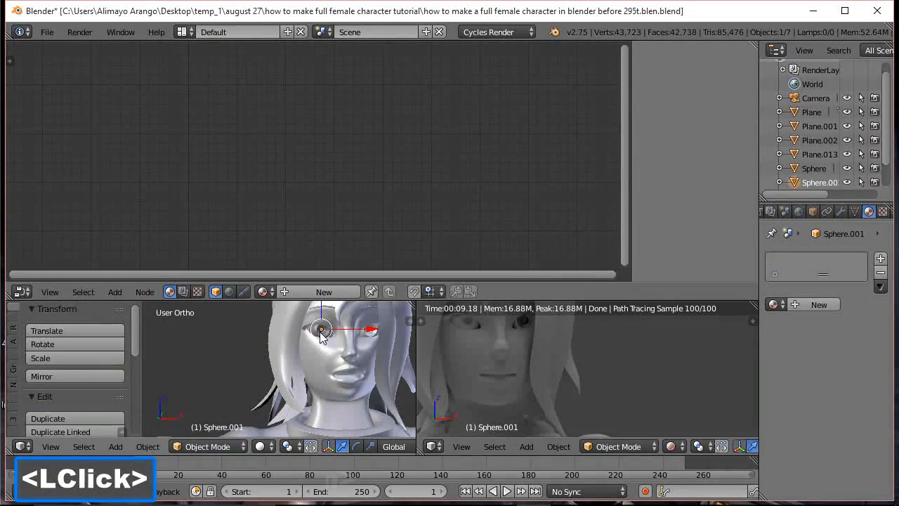
{"action": "scroll", "coordinate": [366, 352], "scroll_direction": "up", "scroll_amount": 2}
{"action": "middle_click_drag", "start_coordinate": [384, 350], "coordinate": [285, 377], "text": "shift"}
{"action": "scroll", "coordinate": [284, 377], "scroll_direction": "up", "scroll_amount": 3}
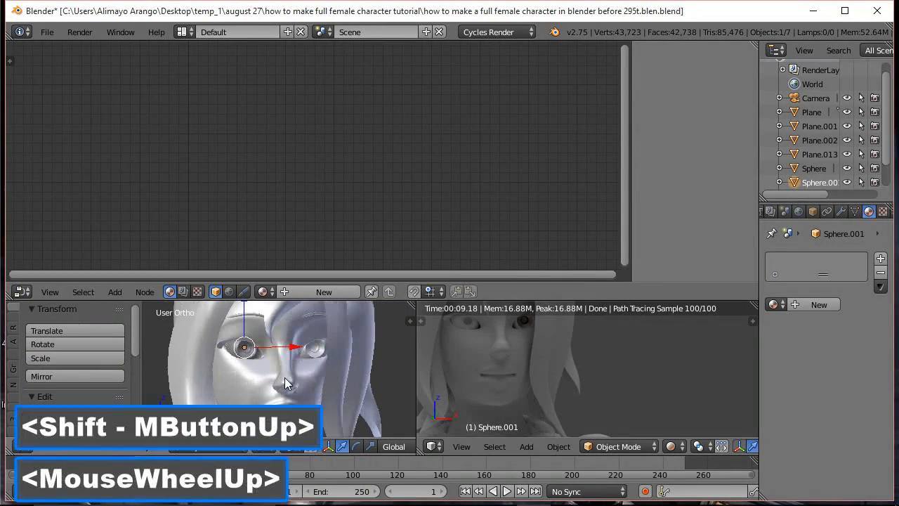
{"action": "left_click", "coordinate": [337, 345], "text": "shift"}
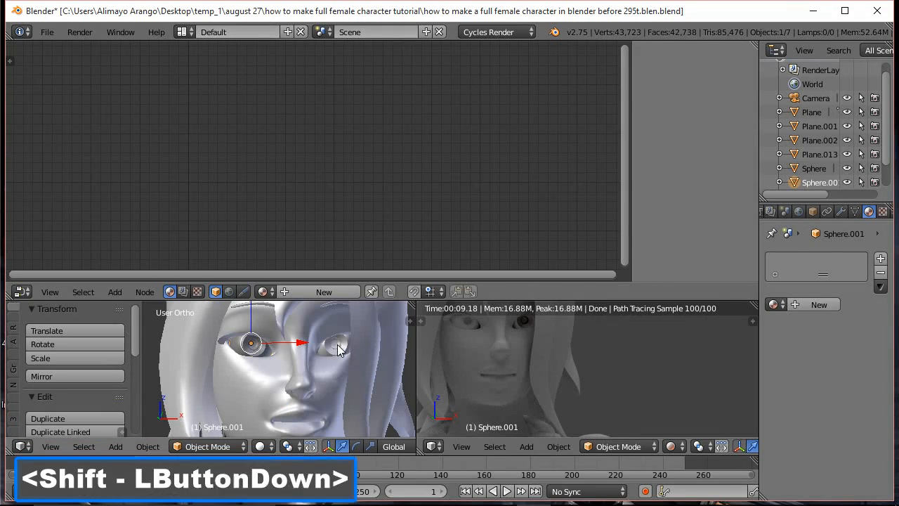
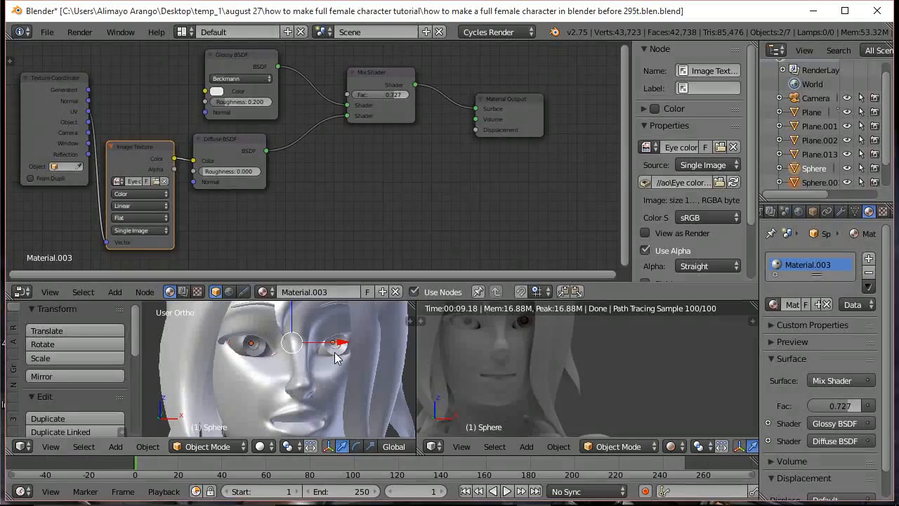
{"action": "key", "text": "ctrl"}
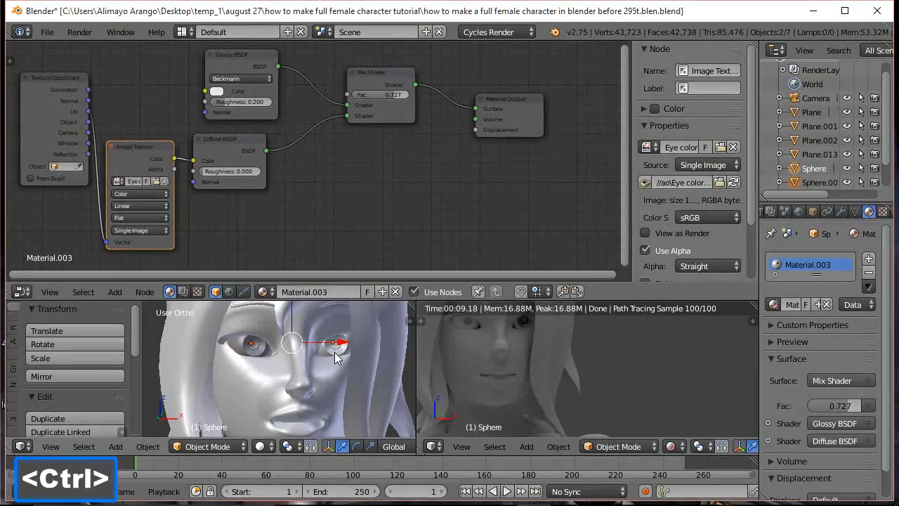
{"action": "key", "text": "ctrl+l"}
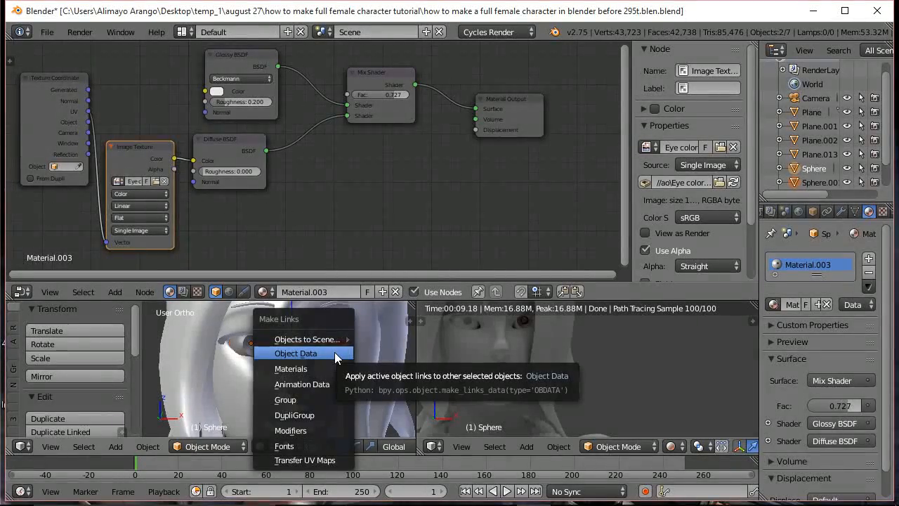
{"action": "left_click", "coordinate": [334, 352]}
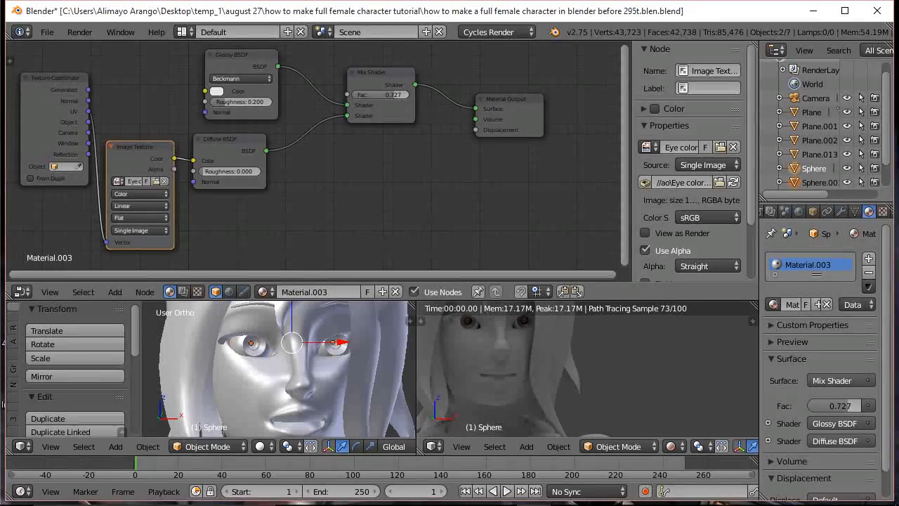
Select the hair mesh and add a Texture Coordinate node at the far left of its material's node tree.
{"action": "left_click", "coordinate": [374, 354]}
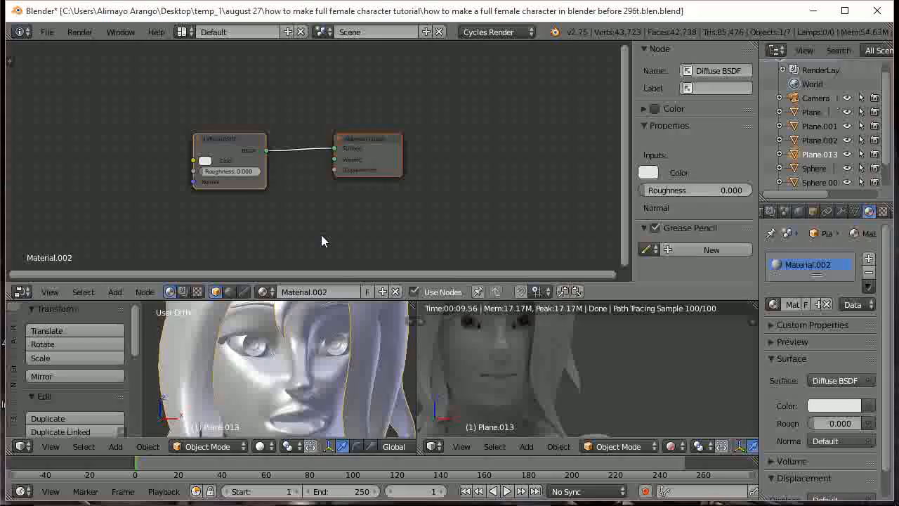
{"action": "left_click", "coordinate": [112, 291]}
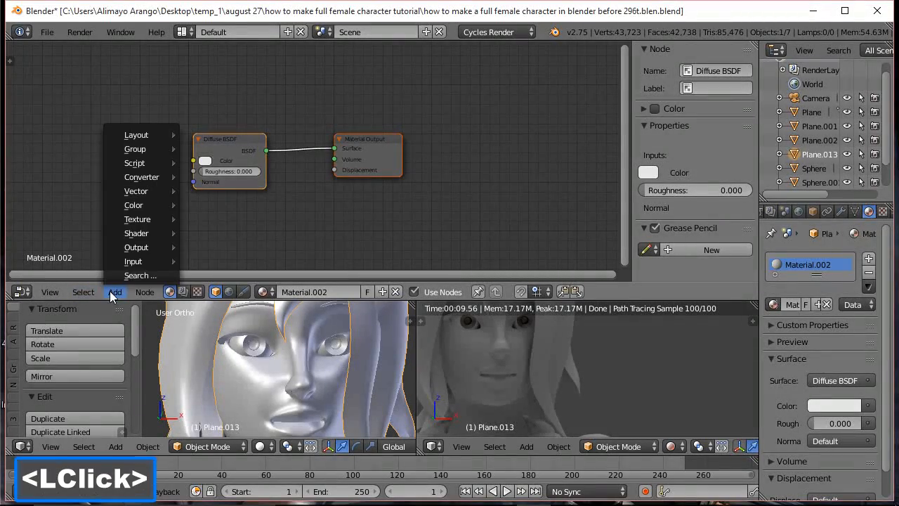
{"action": "mouse_move", "coordinate": [141, 261]}
{"action": "left_click", "coordinate": [211, 281]}
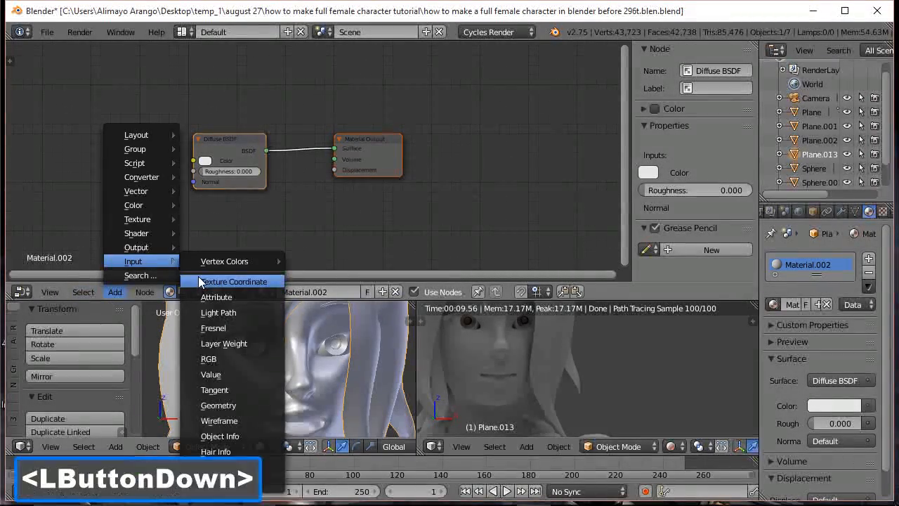
{"action": "left_click", "coordinate": [35, 73]}
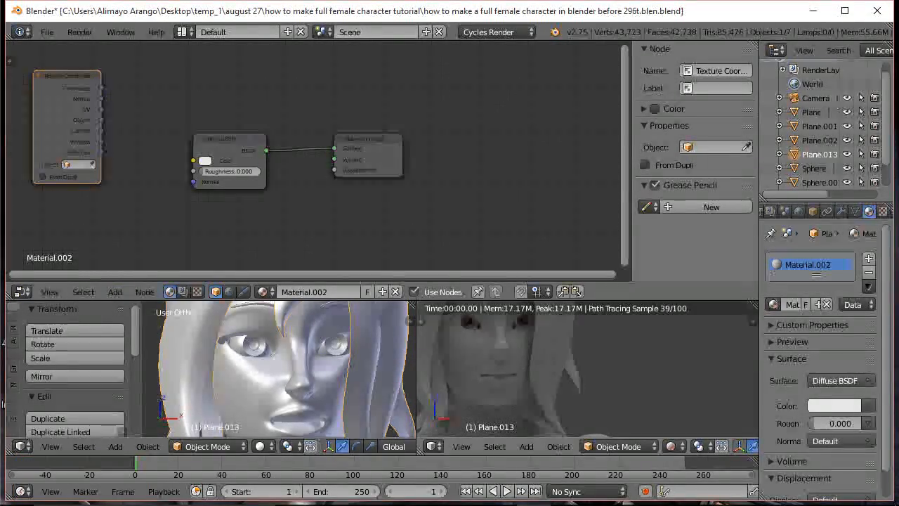
{"action": "left_click", "coordinate": [2, 404]}
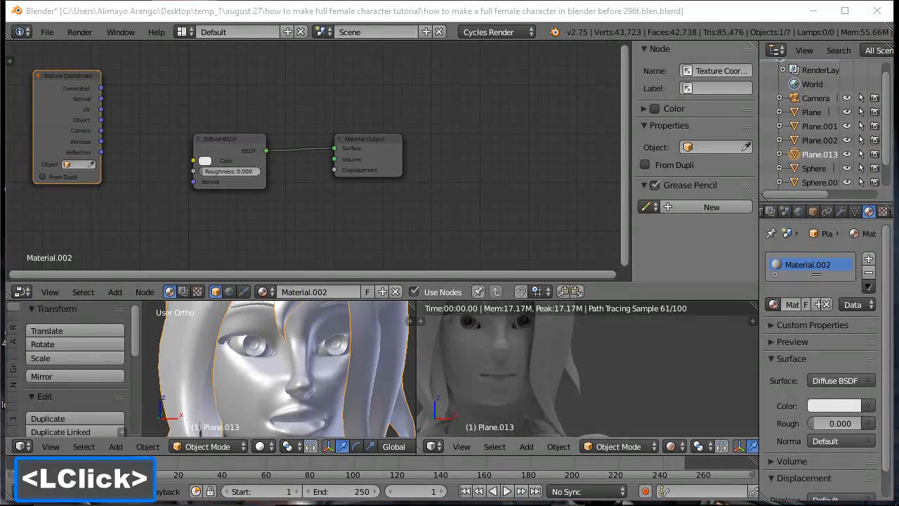
Add an Image Texture node beside the Texture Coordinate node in the hair material.
{"action": "left_click", "coordinate": [115, 291]}
{"action": "mouse_move", "coordinate": [156, 219]}
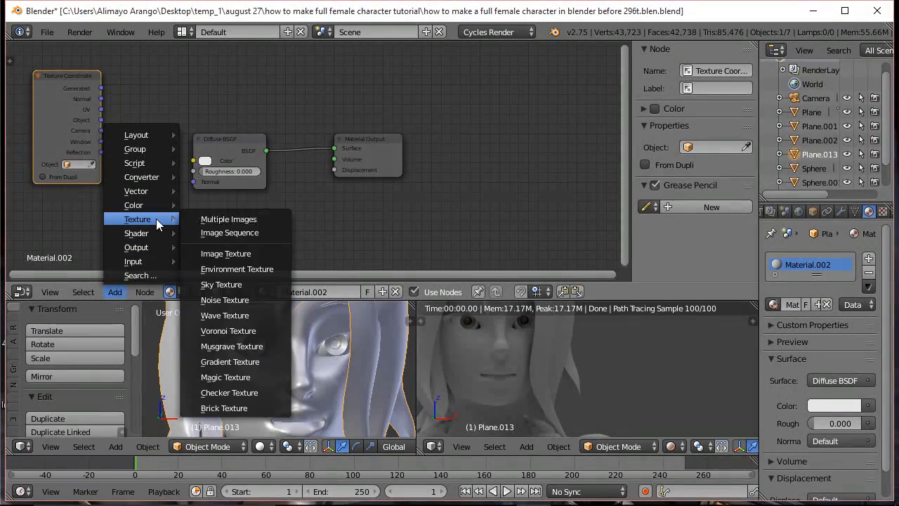
{"action": "left_click", "coordinate": [223, 252]}
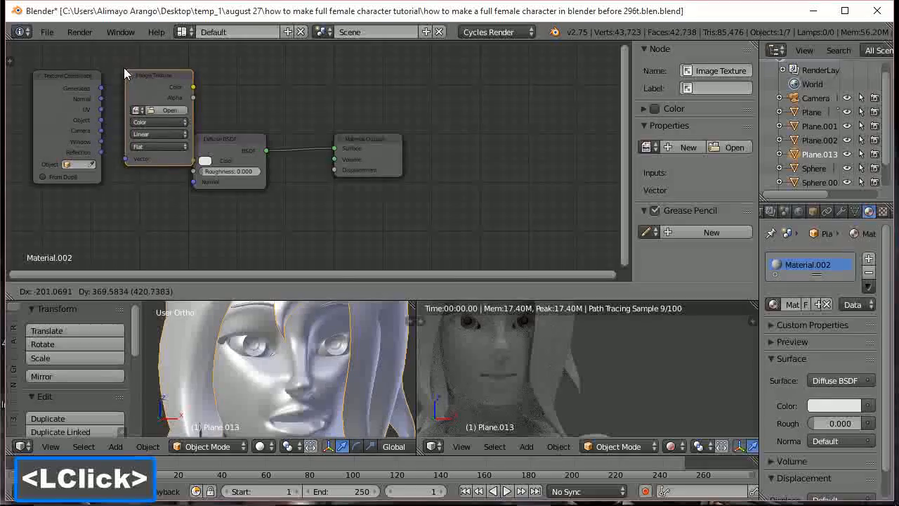
{"action": "left_click", "coordinate": [119, 67]}
Move the hair's Diffuse BSDF node lower and add a Glossy BSDF node above it.
{"action": "left_click", "coordinate": [219, 145]}
{"action": "left_click_drag", "start_coordinate": [218, 146], "coordinate": [241, 195]}
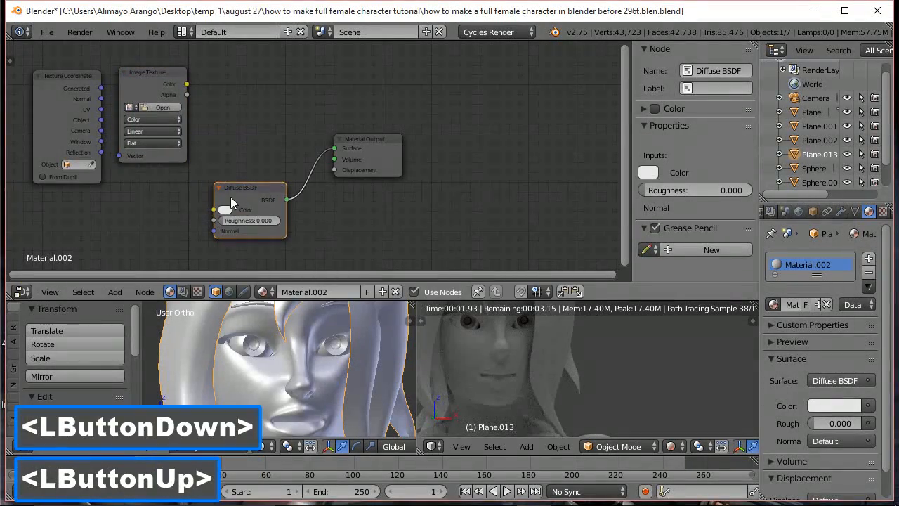
{"action": "left_click", "coordinate": [119, 292]}
{"action": "mouse_move", "coordinate": [139, 237]}
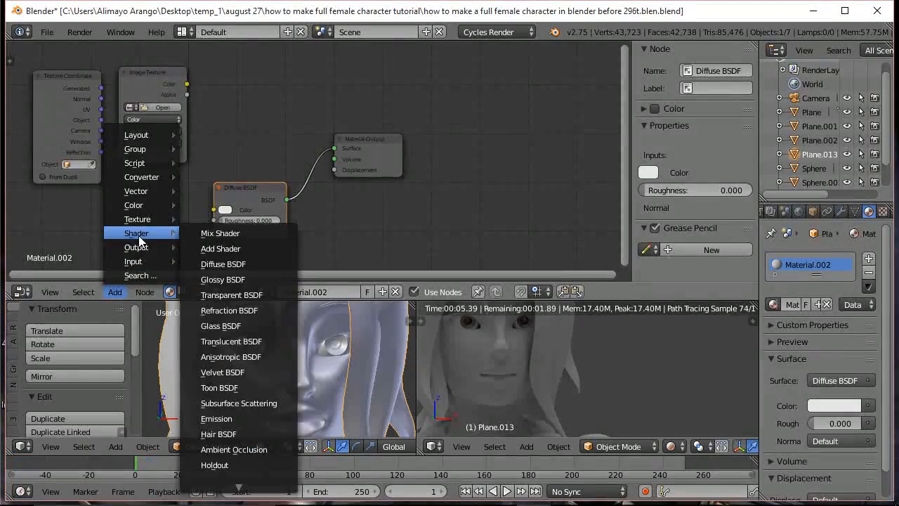
{"action": "left_click", "coordinate": [235, 280]}
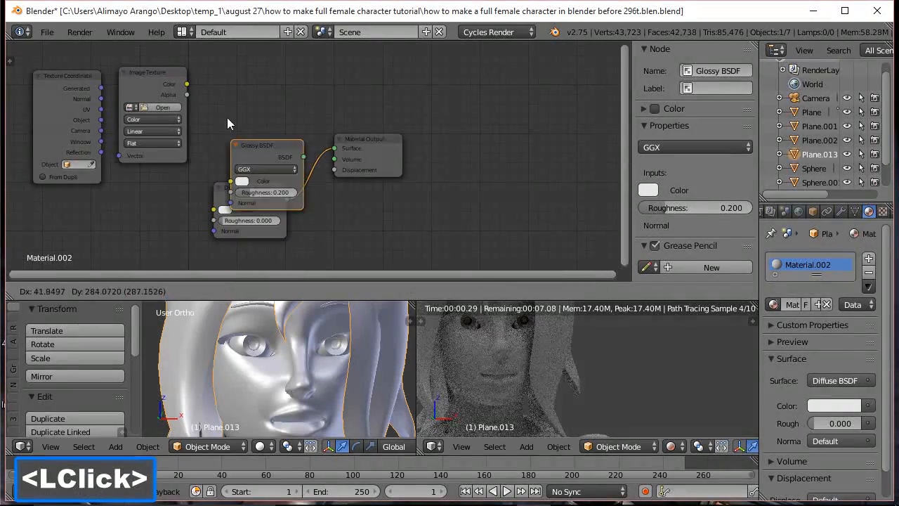
{"action": "left_click", "coordinate": [226, 68]}
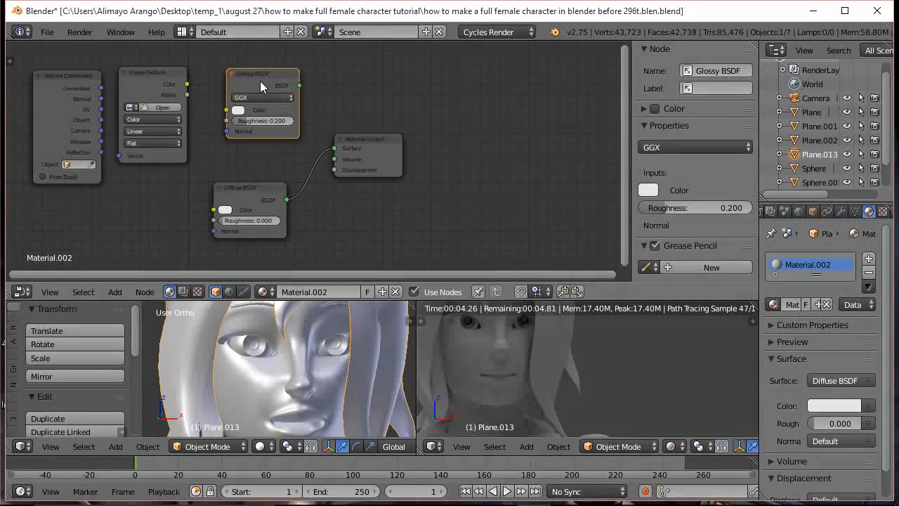
Combine the Glossy and Diffuse BSDF nodes through a Mix Shader and shift the Material Output node farther right.
{"action": "key", "text": "alt"}
{"action": "right_click_drag", "start_coordinate": [259, 76], "coordinate": [263, 196], "text": "alt"}
{"action": "left_click_drag", "start_coordinate": [356, 140], "coordinate": [335, 150]}
{"action": "left_click_drag", "start_coordinate": [392, 162], "coordinate": [509, 156]}
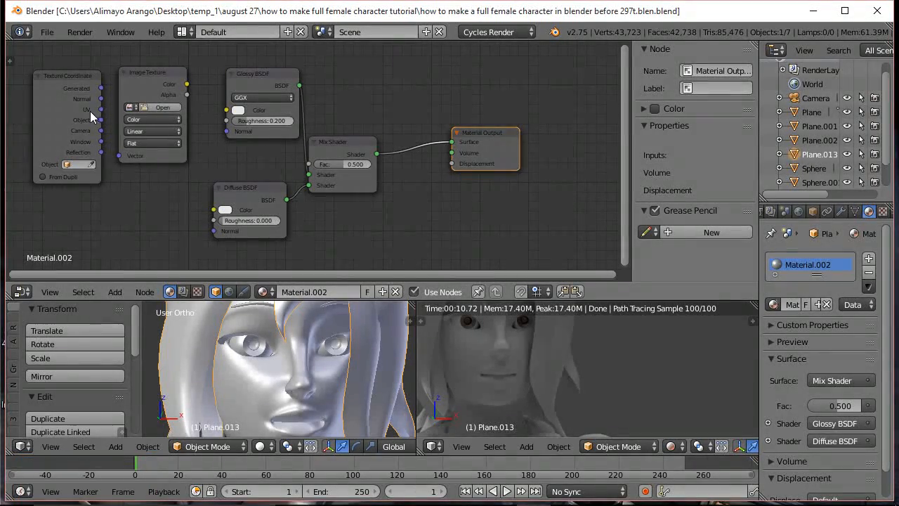
Connect UV to the Image Texture's Vector and load anime female head tutorial before 137l.png from the images assets b folder.
{"action": "left_click_drag", "start_coordinate": [102, 111], "coordinate": [117, 155]}
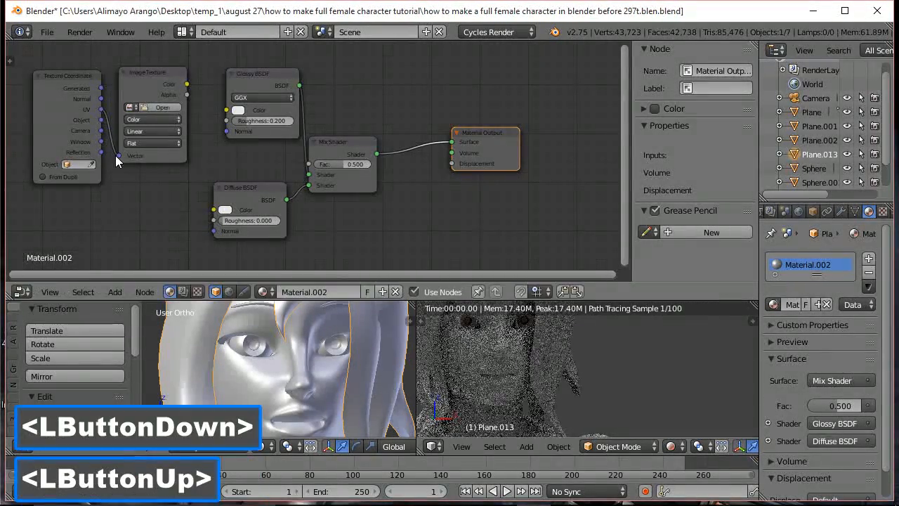
{"action": "left_click", "coordinate": [153, 106]}
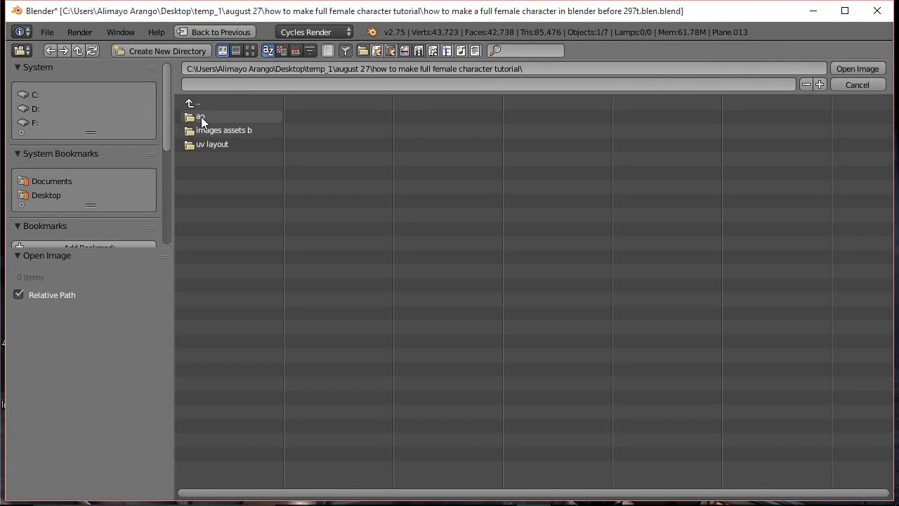
{"action": "left_click", "coordinate": [211, 130]}
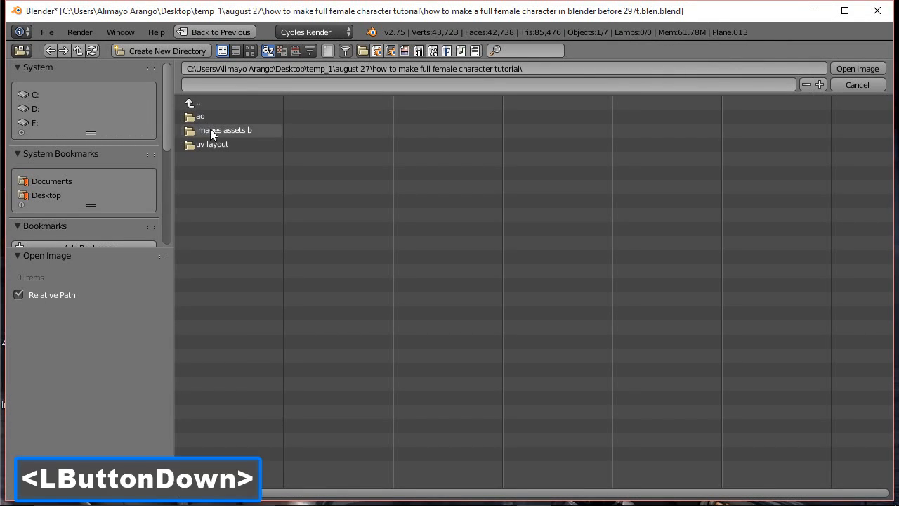
{"action": "left_click", "coordinate": [252, 54]}
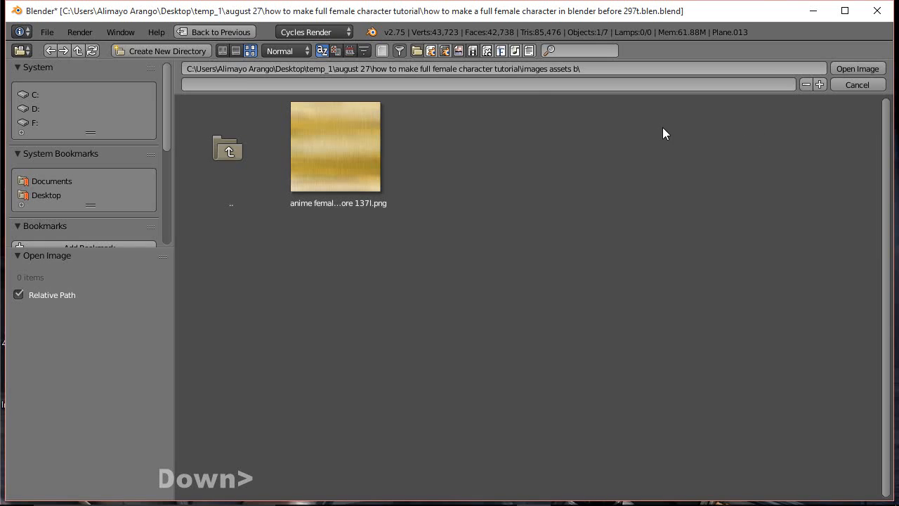
{"action": "left_click", "coordinate": [358, 162]}
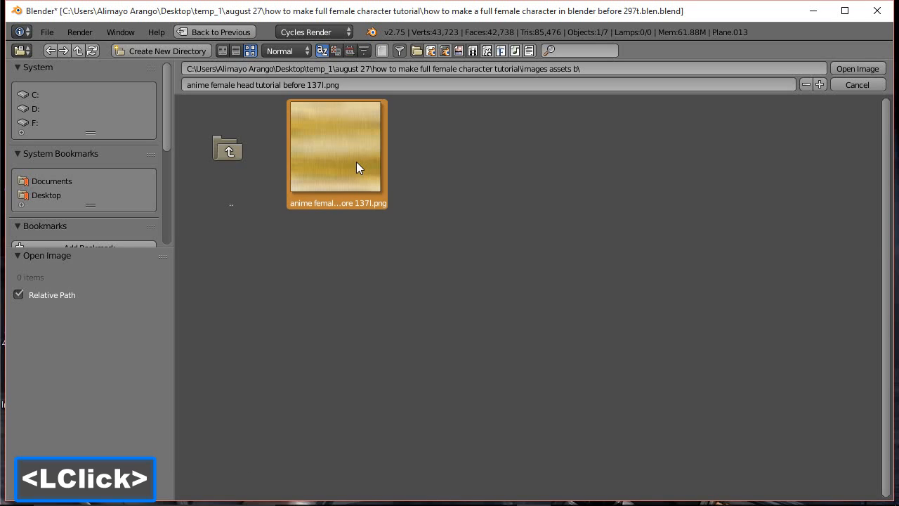
{"action": "left_click", "coordinate": [855, 69]}
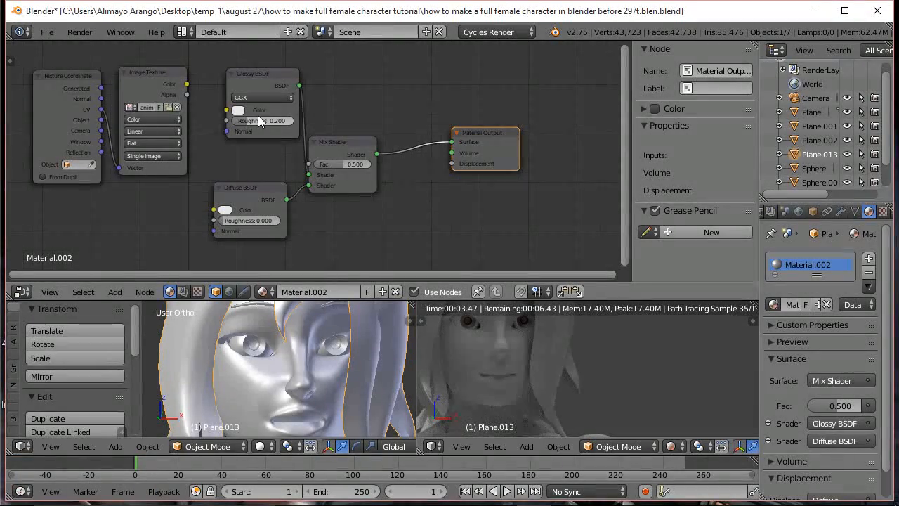
Link the hair Image Texture's color to the Diffuse BSDF color and set the Mix Shader's factor to 0.700.
{"action": "left_click_drag", "start_coordinate": [186, 83], "coordinate": [211, 210]}
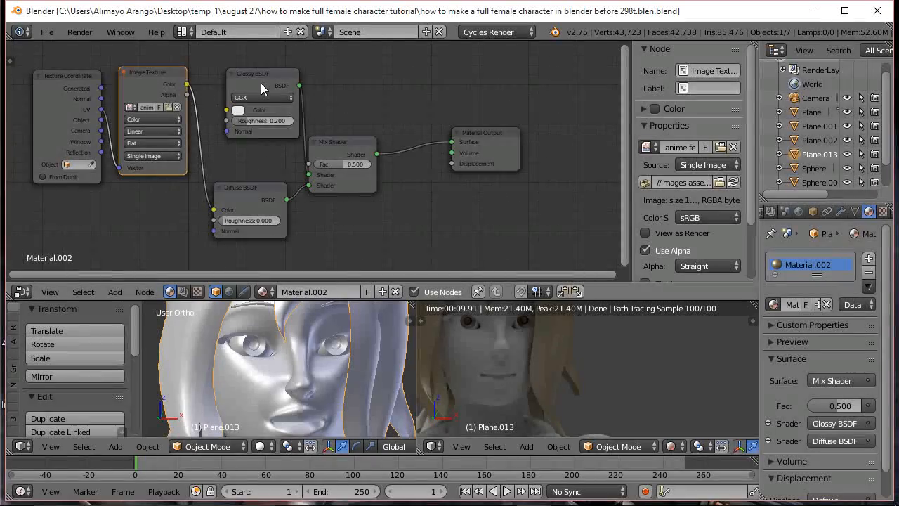
{"action": "left_click_drag", "start_coordinate": [329, 164], "coordinate": [356, 164]}
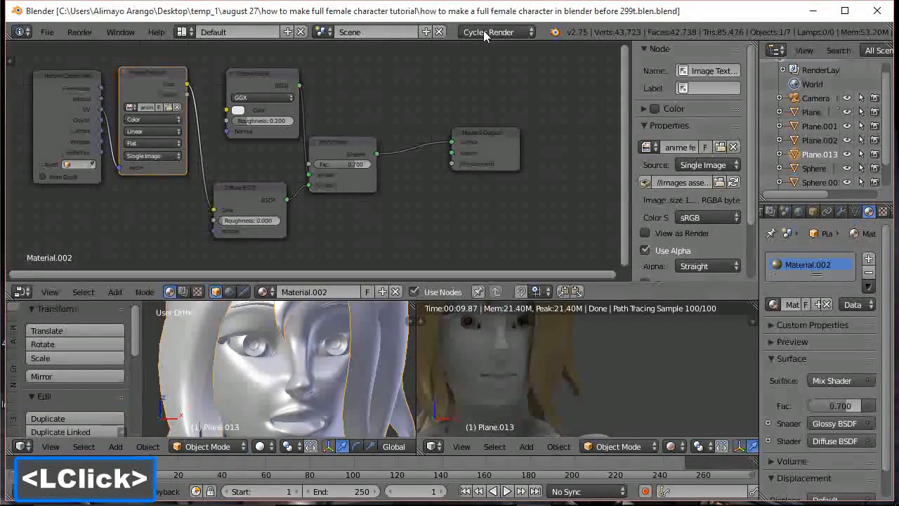
Select the character's basic body mesh at the skirt to bring up its material nodes.
{"action": "scroll", "coordinate": [549, 345], "scroll_direction": "down", "scroll_amount": 5}
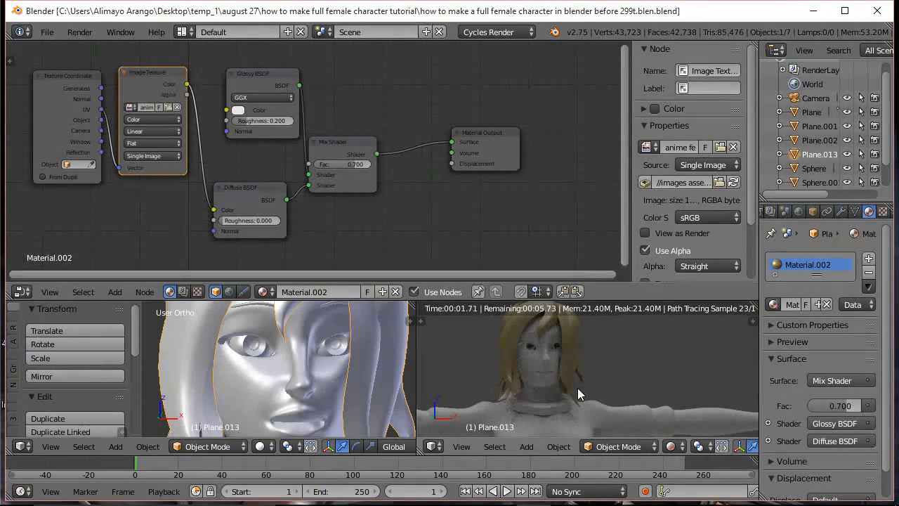
{"action": "middle_click_drag", "start_coordinate": [576, 396], "coordinate": [579, 344], "text": "shift"}
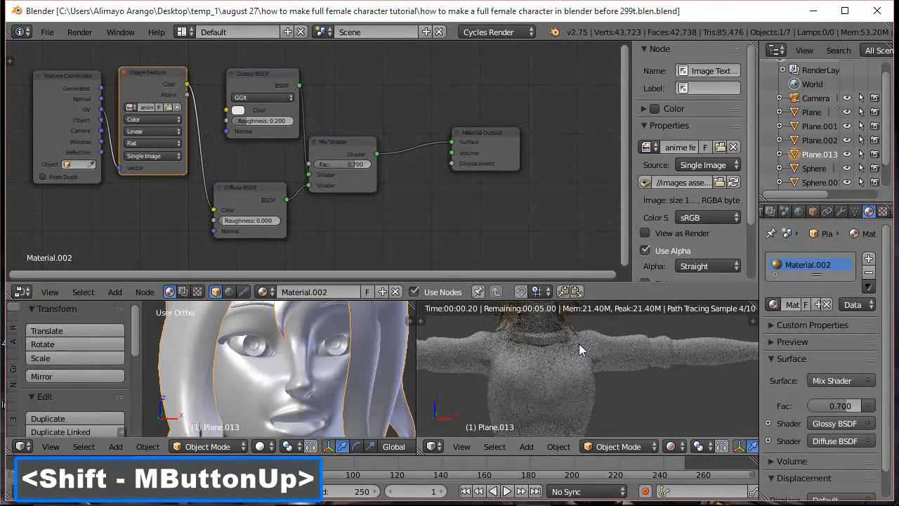
{"action": "scroll", "coordinate": [579, 372], "scroll_direction": "down", "scroll_amount": 2}
{"action": "middle_click_drag", "start_coordinate": [580, 382], "coordinate": [592, 328], "text": "shift"}
{"action": "middle_click_drag", "start_coordinate": [593, 395], "coordinate": [594, 367], "text": "shift"}
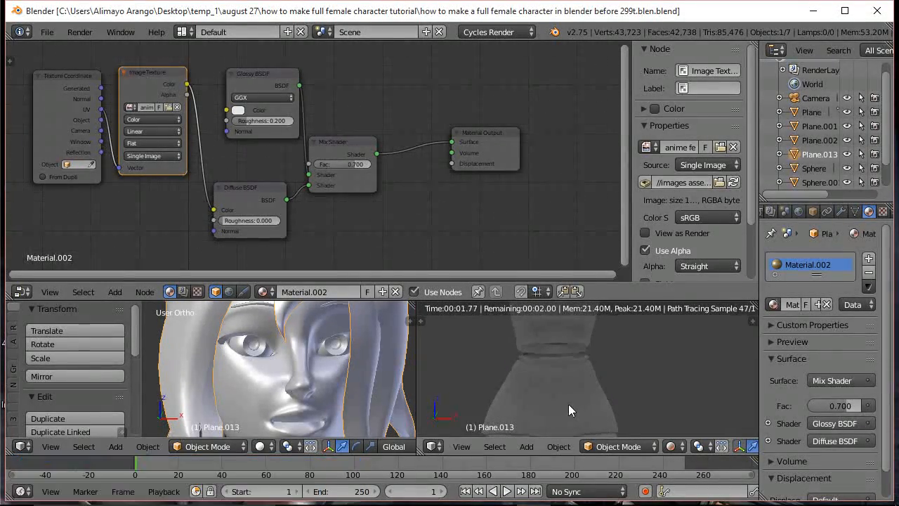
{"action": "scroll", "coordinate": [334, 373], "scroll_direction": "down", "scroll_amount": 4}
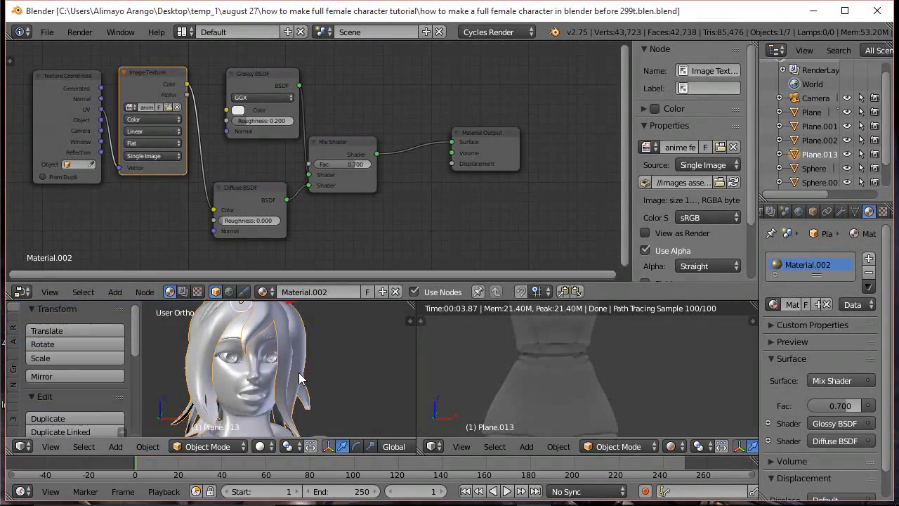
{"action": "middle_click_drag", "start_coordinate": [294, 386], "coordinate": [330, 353], "text": "shift"}
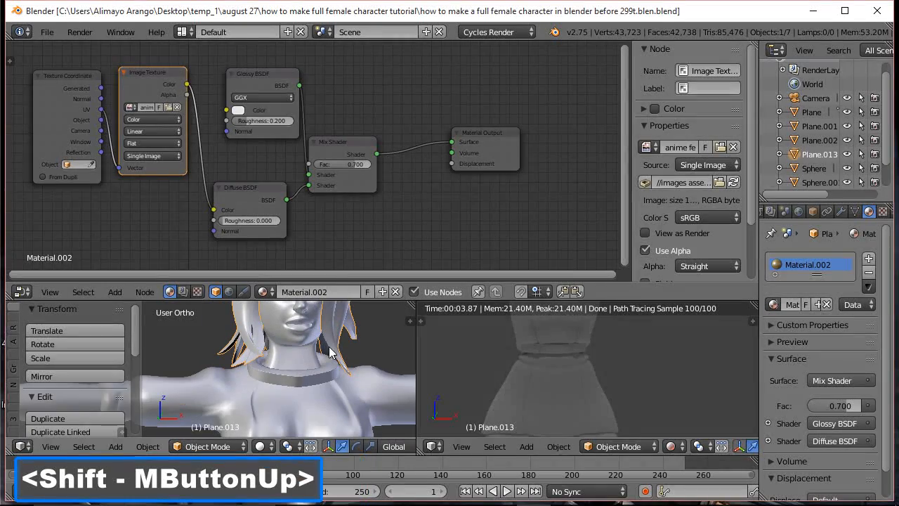
{"action": "middle_click_drag", "start_coordinate": [326, 387], "coordinate": [319, 334], "text": "shift"}
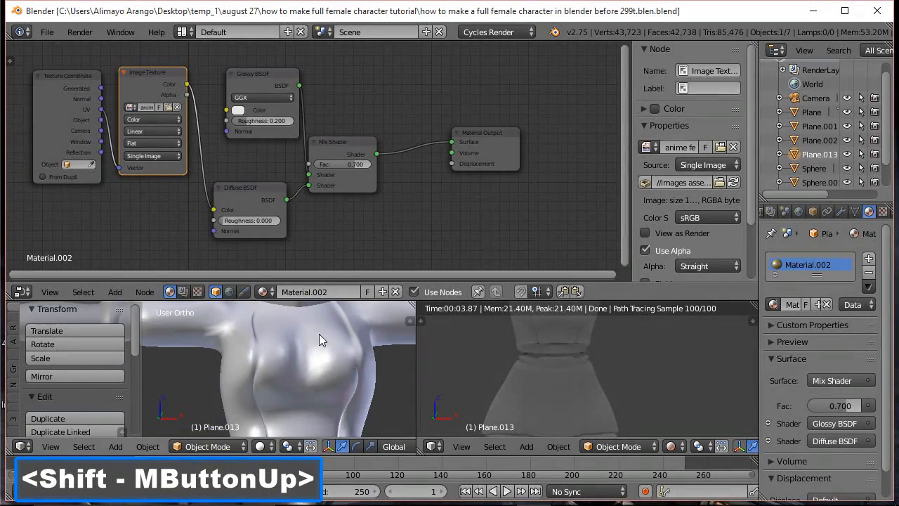
{"action": "scroll", "coordinate": [328, 363], "scroll_direction": "down", "scroll_amount": 2}
{"action": "middle_click", "coordinate": [328, 385], "text": "shift"}
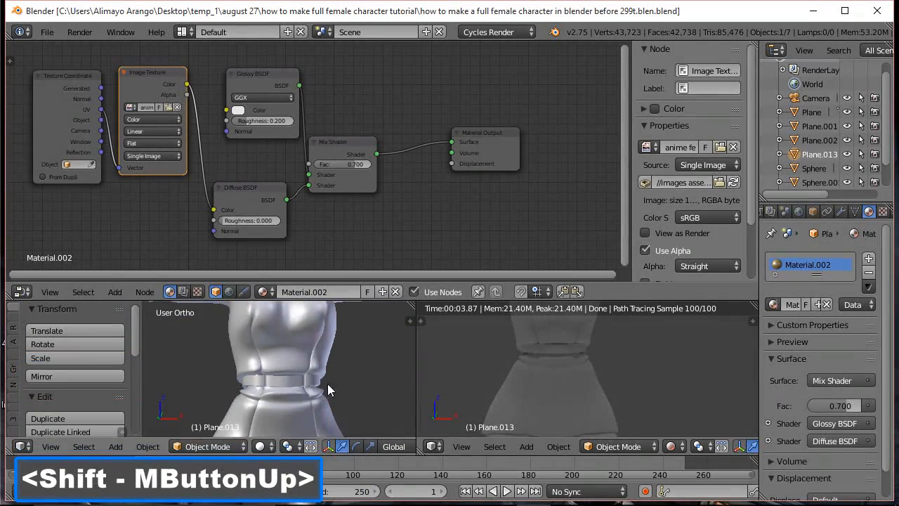
{"action": "middle_click_drag", "start_coordinate": [329, 385], "coordinate": [331, 341], "text": "shift"}
{"action": "middle_click_drag", "start_coordinate": [338, 380], "coordinate": [329, 345], "text": "shift"}
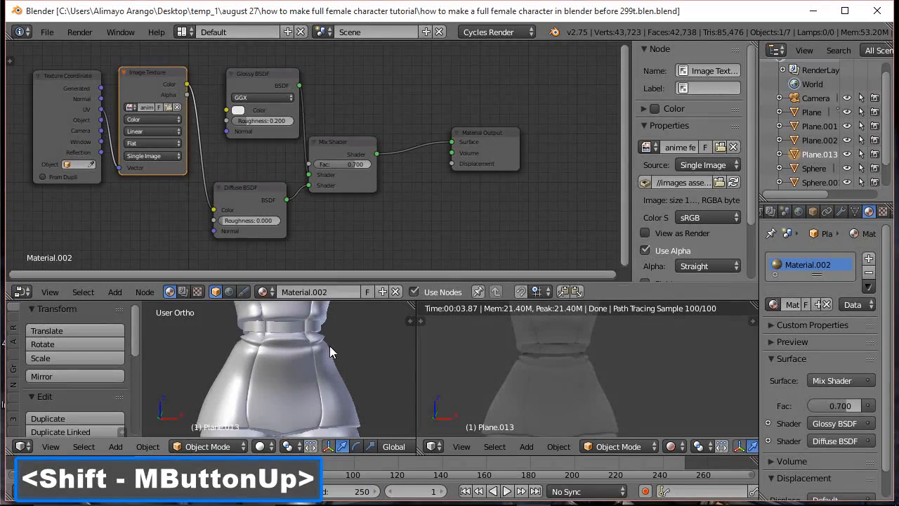
{"action": "left_click", "coordinate": [290, 386]}
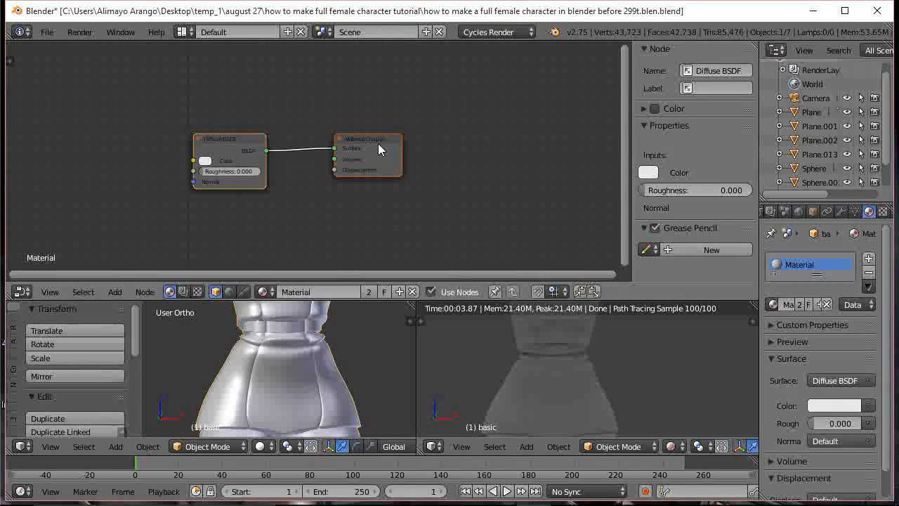
{"action": "left_click", "coordinate": [418, 18]}
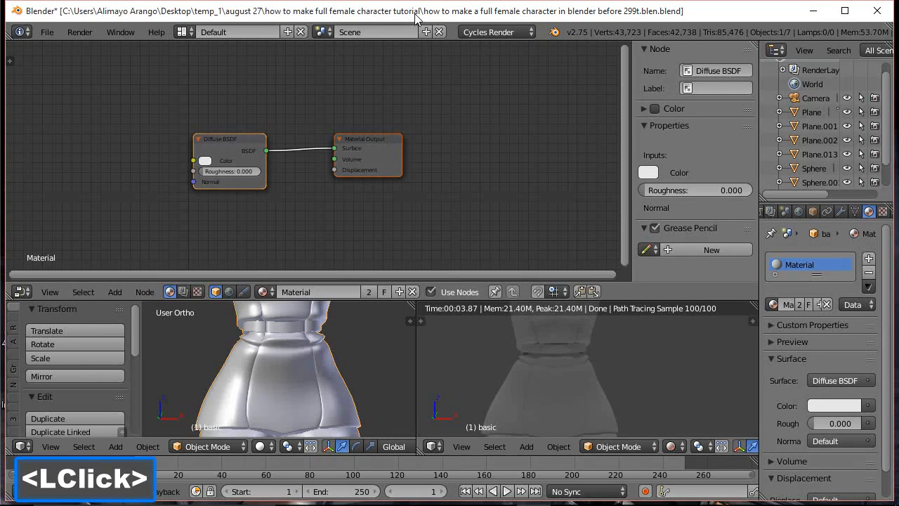
Space out the body's Material Output and Diffuse BSDF nodes, and add a Texture Coordinate node at the far left.
{"action": "left_click_drag", "start_coordinate": [370, 141], "coordinate": [492, 100]}
{"action": "left_click_drag", "start_coordinate": [264, 139], "coordinate": [321, 120]}
{"action": "left_click", "coordinate": [117, 290]}
{"action": "mouse_move", "coordinate": [148, 264]}
{"action": "left_click", "coordinate": [192, 264]}
{"action": "left_click", "coordinate": [34, 83]}
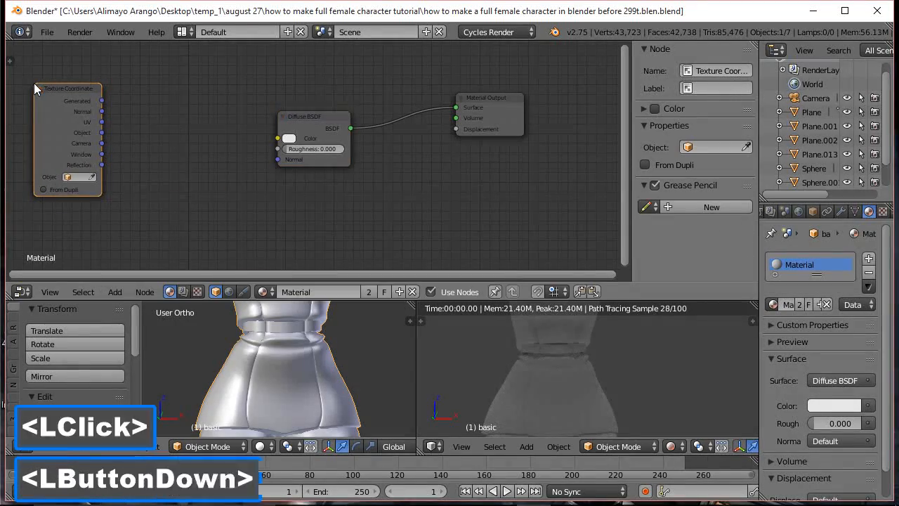
Add an Image Texture node to the body material between the Texture Coordinate and Diffuse BSDF nodes.
{"action": "left_click", "coordinate": [116, 291]}
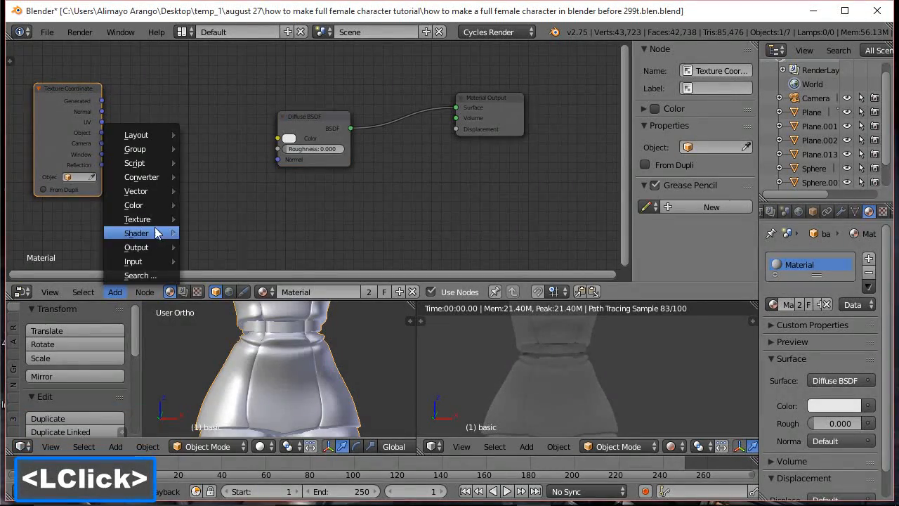
{"action": "mouse_move", "coordinate": [158, 219]}
{"action": "left_click", "coordinate": [225, 254]}
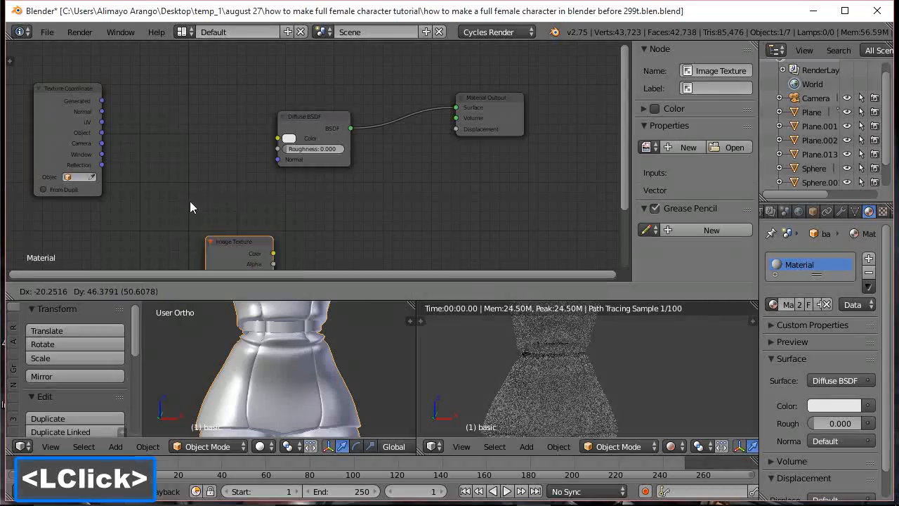
{"action": "left_click", "coordinate": [154, 146]}
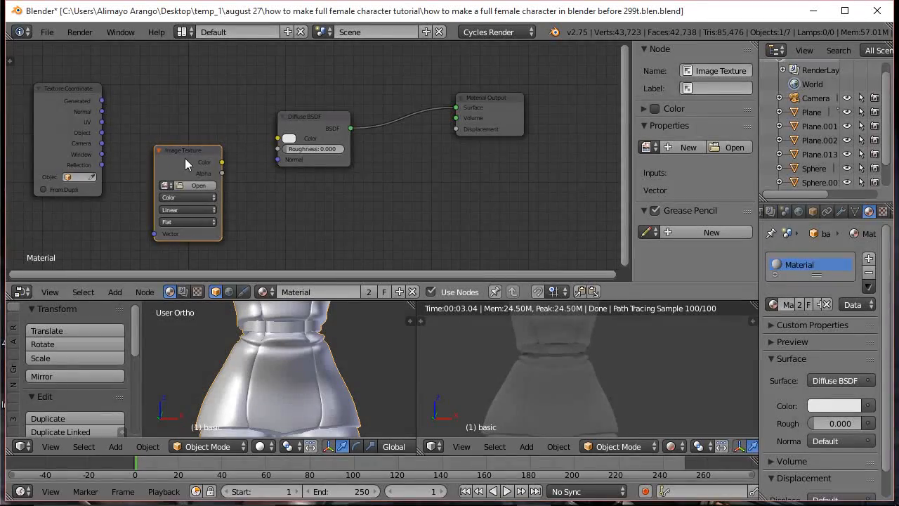
{"action": "left_click_drag", "start_coordinate": [184, 159], "coordinate": [164, 121]}
Add a Normal Map node below the Diffuse BSDF and shift the Diffuse BSDF up to make room.
{"action": "left_click", "coordinate": [115, 292]}
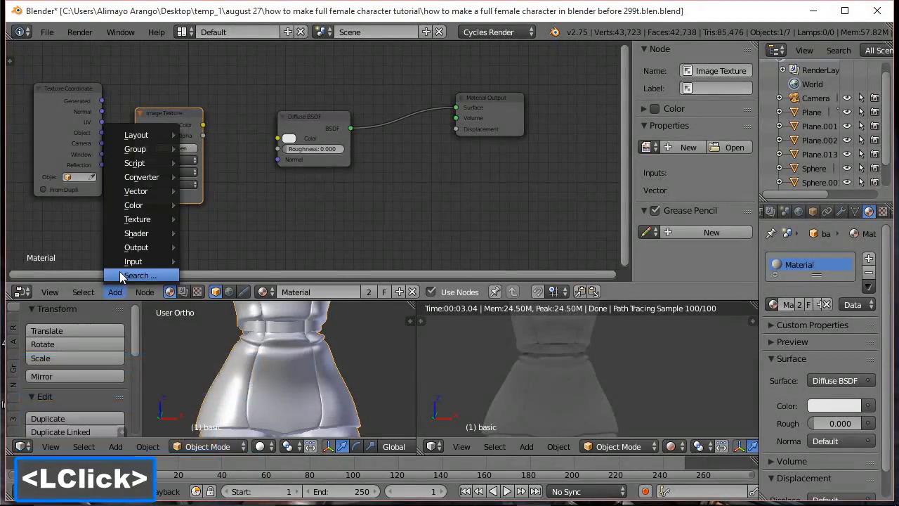
{"action": "mouse_move", "coordinate": [135, 197]}
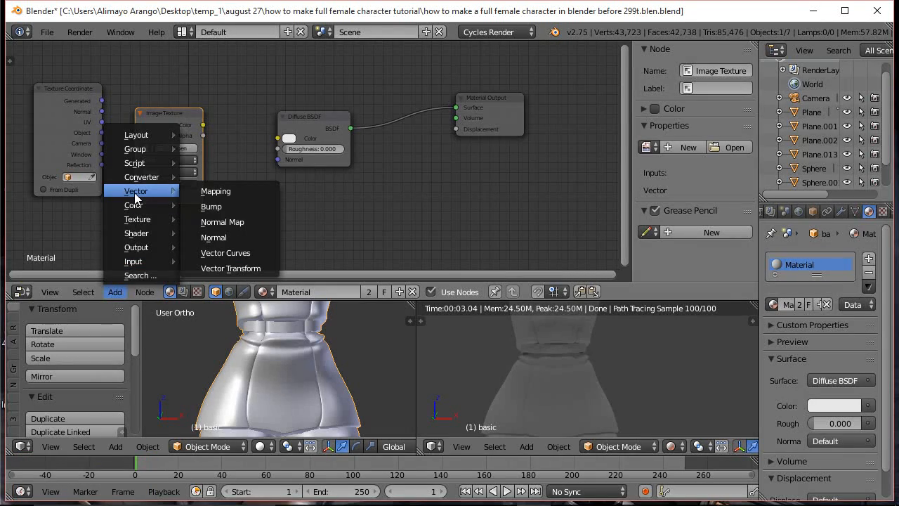
{"action": "left_click", "coordinate": [218, 221]}
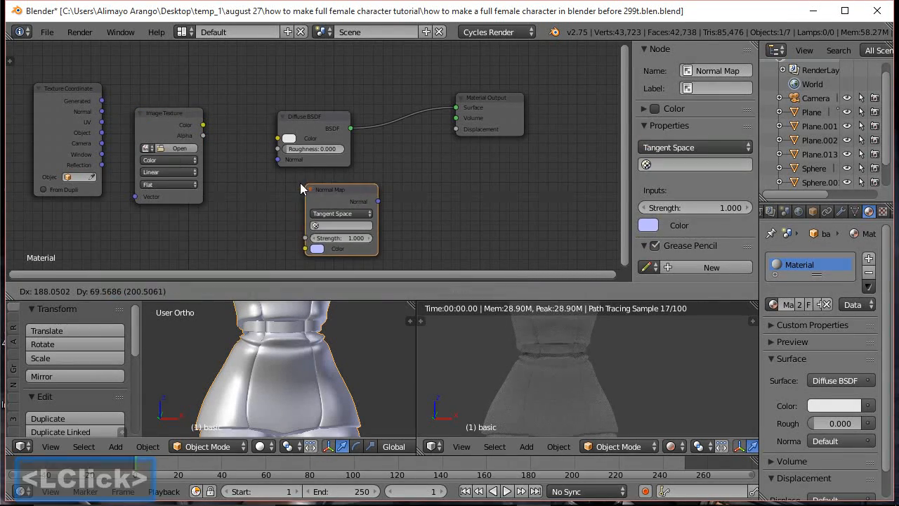
{"action": "left_click", "coordinate": [290, 195]}
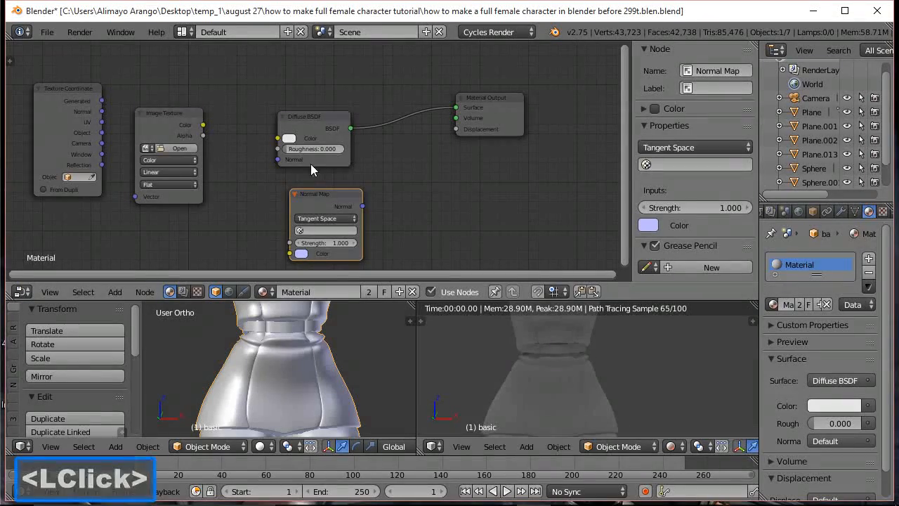
{"action": "left_click_drag", "start_coordinate": [308, 120], "coordinate": [330, 105]}
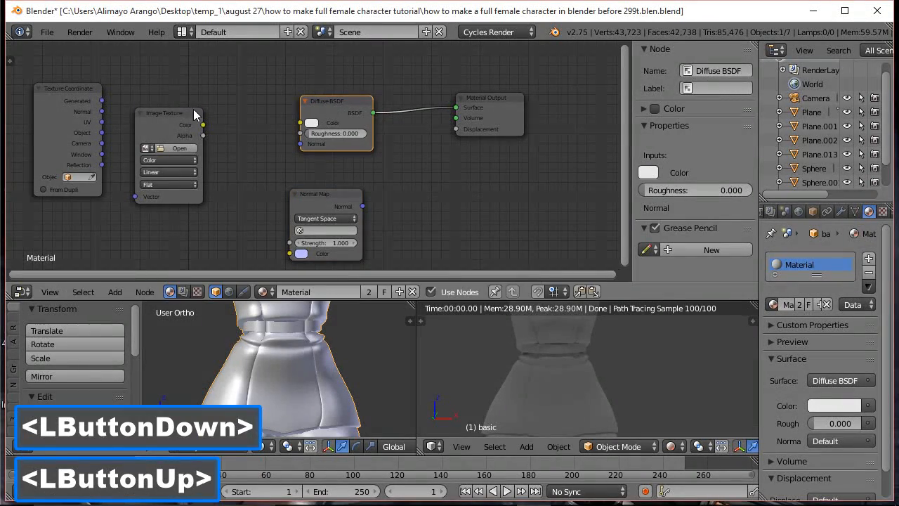
Raise the Image Texture node and duplicate it twice, placing one copy beneath it and one beside the relocated Normal Map node.
{"action": "left_click_drag", "start_coordinate": [171, 121], "coordinate": [173, 84]}
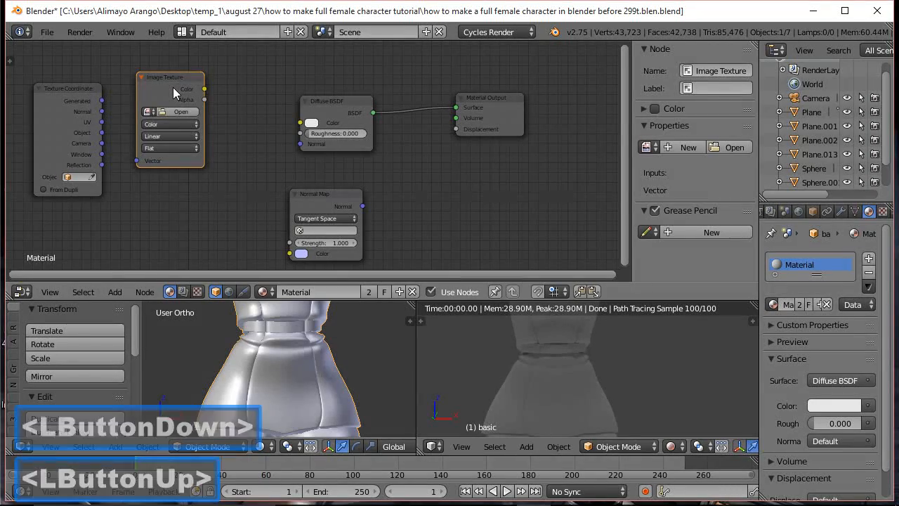
{"action": "key", "text": "shift+d"}
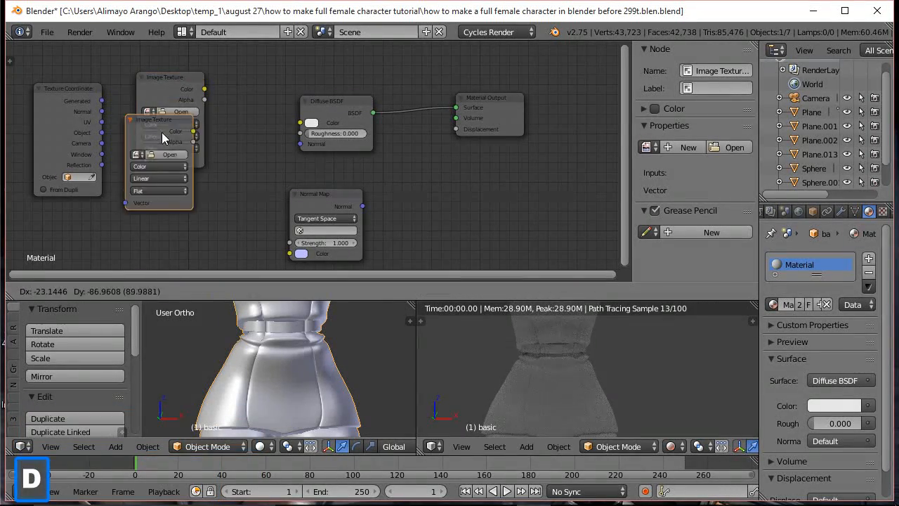
{"action": "left_click", "coordinate": [169, 189]}
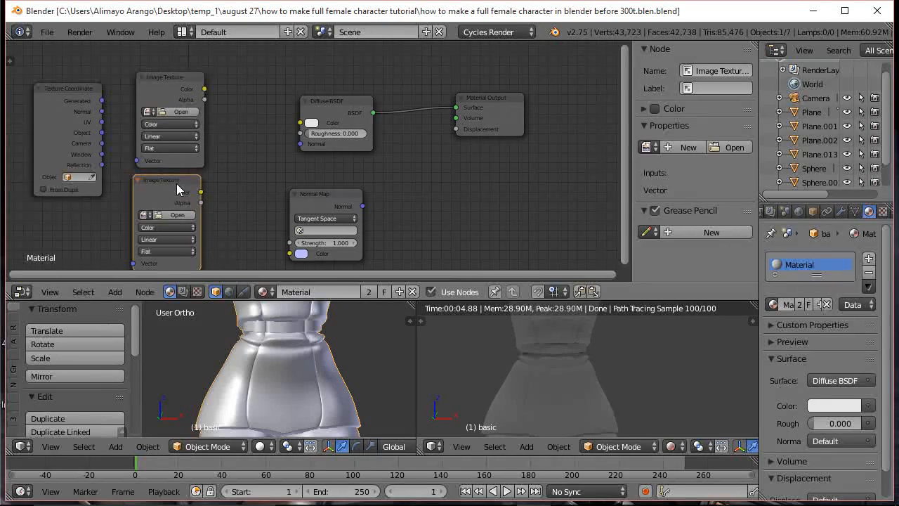
{"action": "left_click_drag", "start_coordinate": [307, 200], "coordinate": [379, 195]}
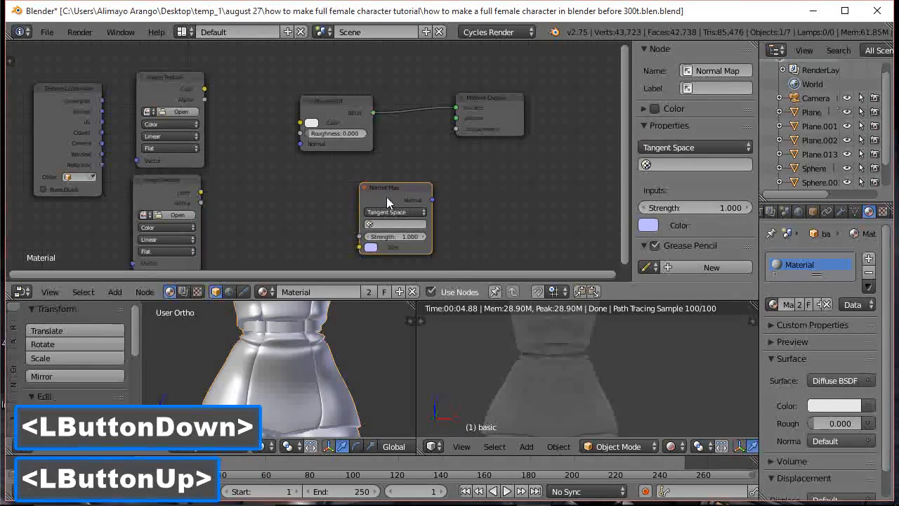
{"action": "left_click", "coordinate": [164, 184]}
{"action": "key", "text": "shift+d"}
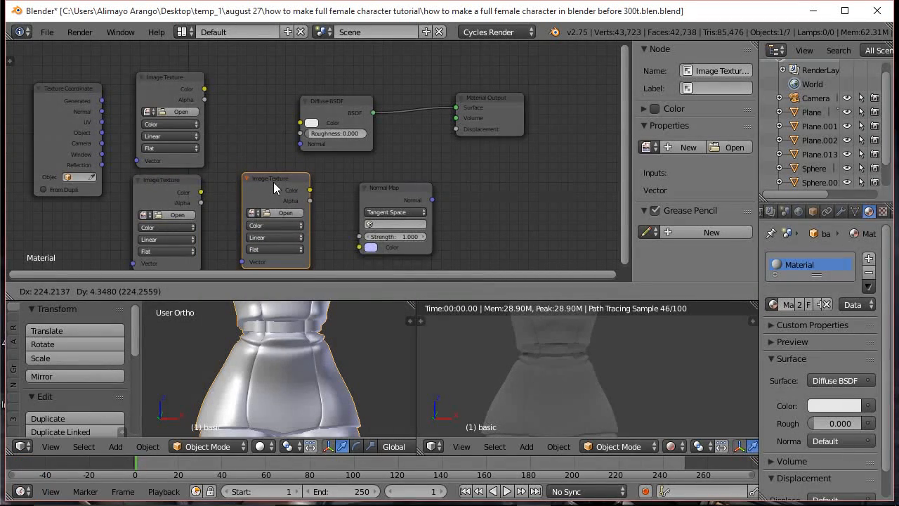
{"action": "left_click", "coordinate": [276, 181]}
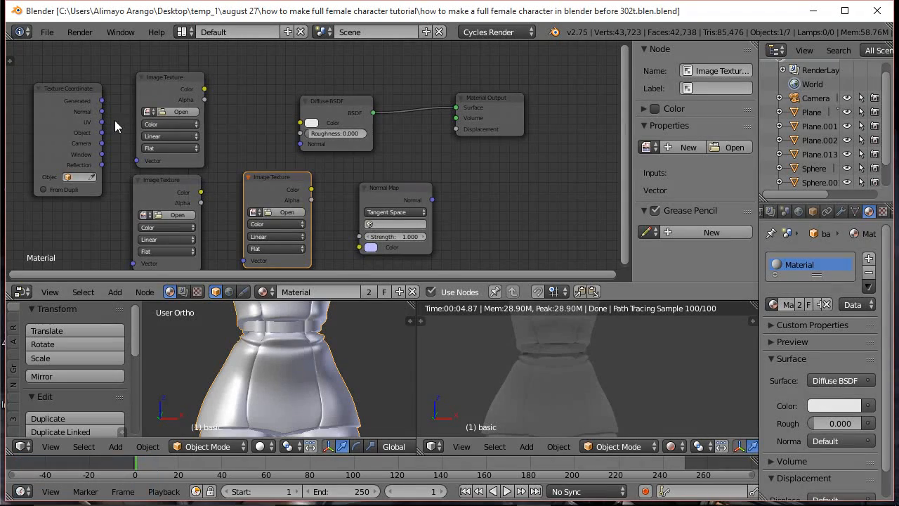
Link the Texture Coordinate's UV output to the Vector inputs of the two stacked Image Texture nodes.
{"action": "left_click_drag", "start_coordinate": [102, 121], "coordinate": [111, 131]}
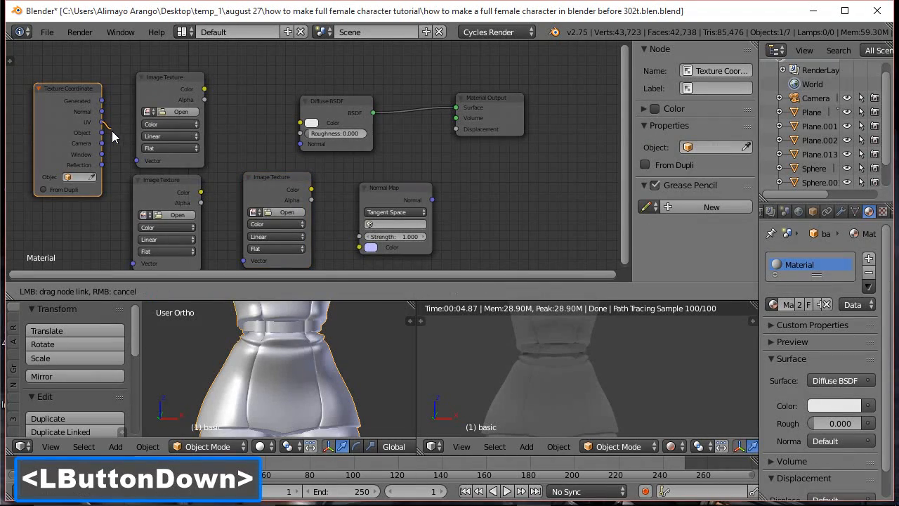
{"action": "left_click_drag", "start_coordinate": [135, 161], "coordinate": [135, 160]}
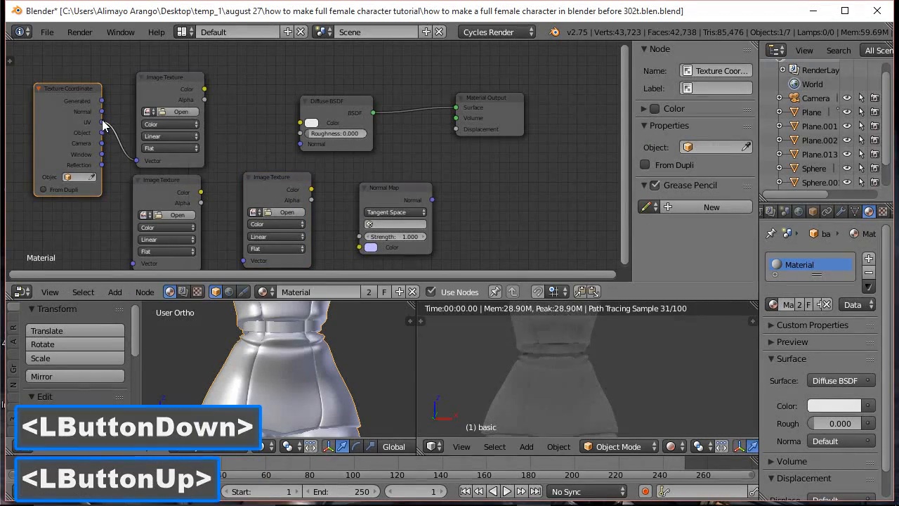
{"action": "left_click_drag", "start_coordinate": [117, 235], "coordinate": [131, 261]}
Load Material Diffuse Color_b.png from the ao folder into the upper Image Texture and move that node clear of the one below.
{"action": "left_click", "coordinate": [166, 111]}
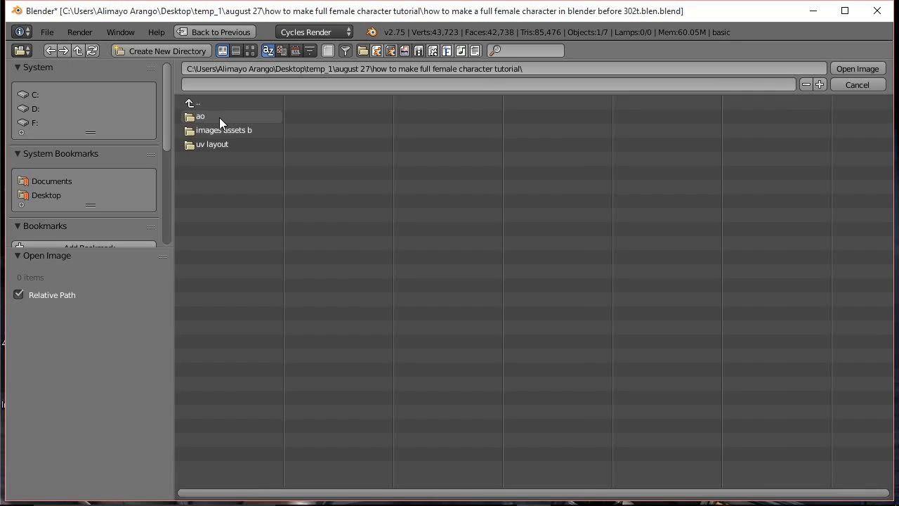
{"action": "left_click", "coordinate": [219, 118]}
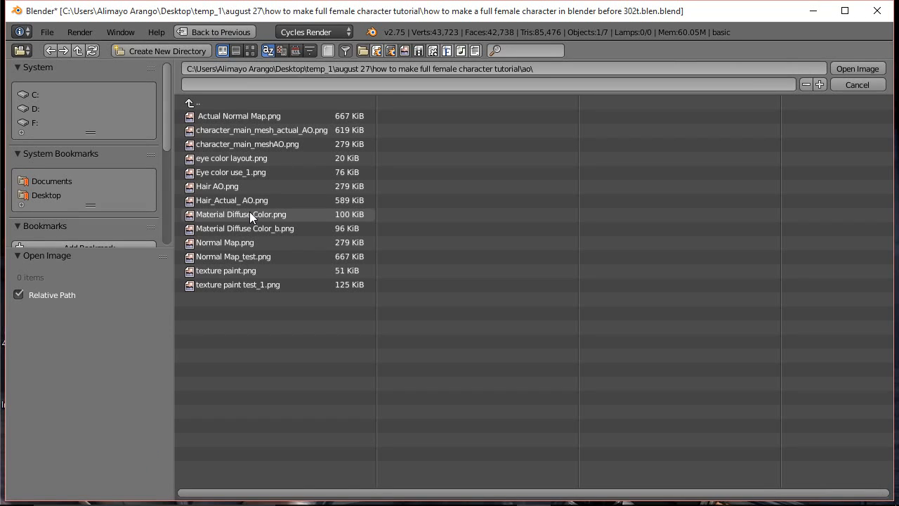
{"action": "left_click", "coordinate": [250, 52]}
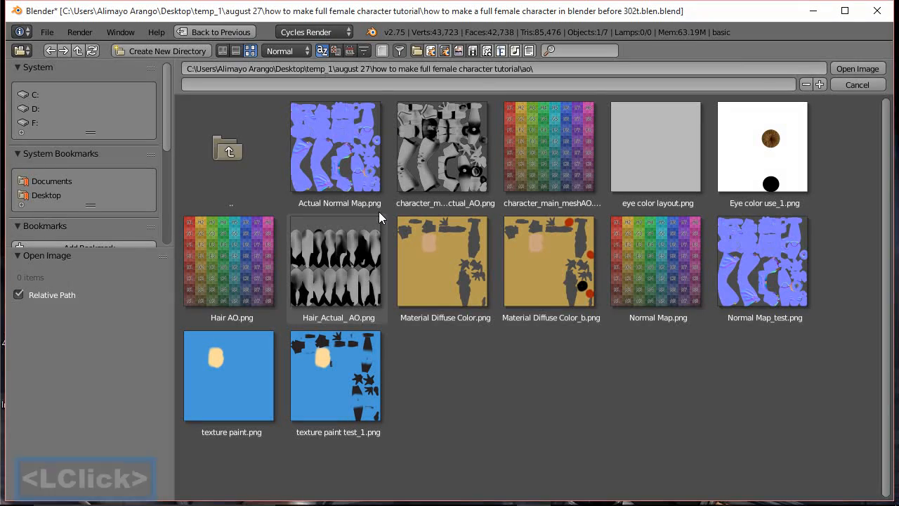
{"action": "left_click", "coordinate": [560, 284]}
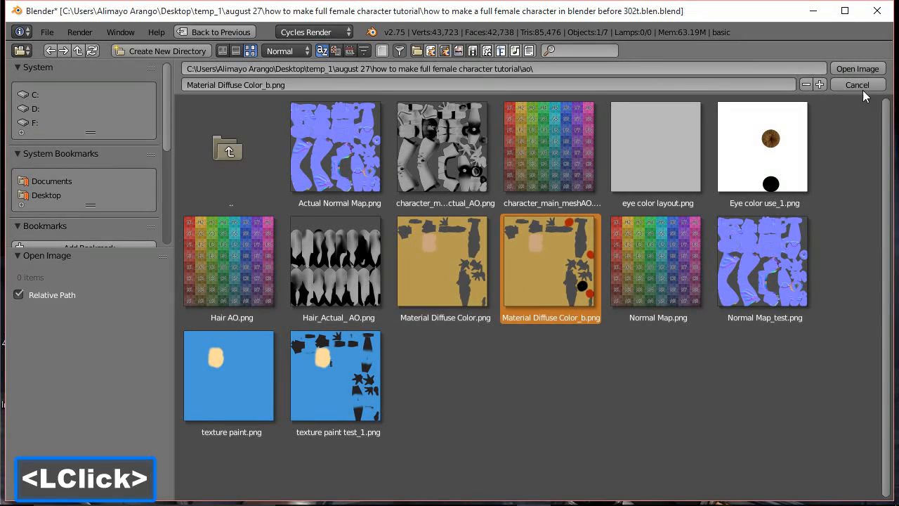
{"action": "left_click", "coordinate": [848, 70]}
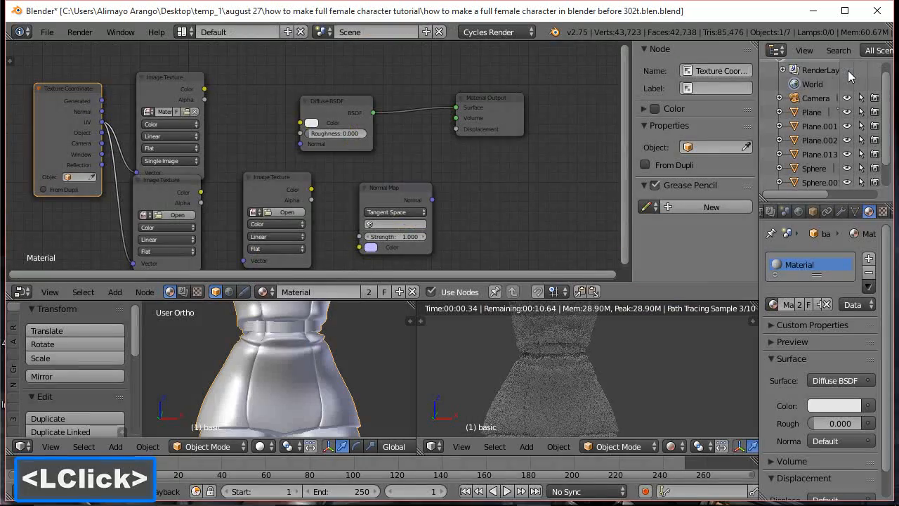
{"action": "left_click_drag", "start_coordinate": [159, 84], "coordinate": [154, 66]}
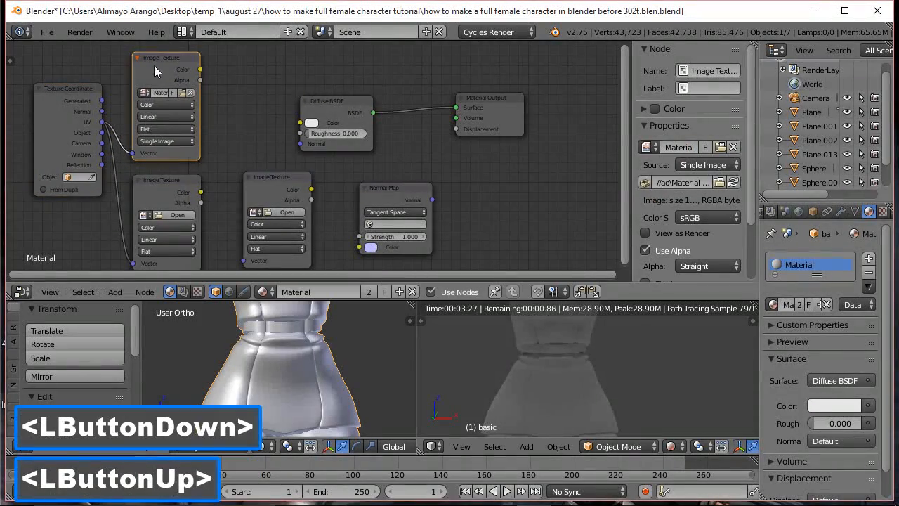
Load character_main_mesh_actual_AO.png from the ao folder into the Image Texture beneath the diffuse color one.
{"action": "left_click", "coordinate": [178, 214]}
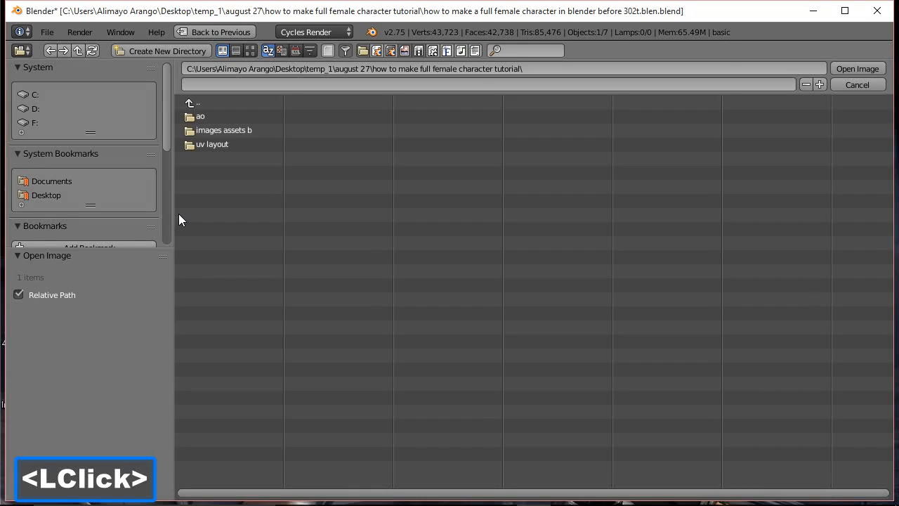
{"action": "left_click", "coordinate": [206, 120]}
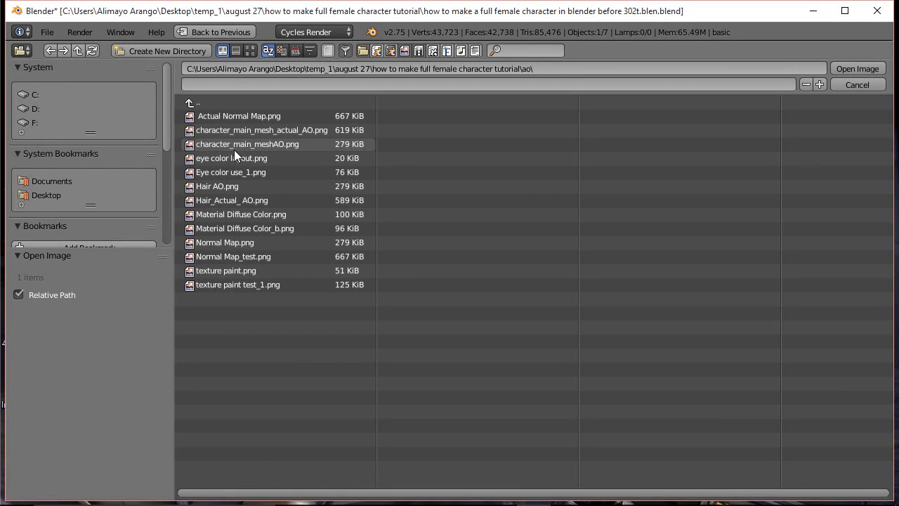
{"action": "left_click", "coordinate": [277, 130]}
{"action": "left_click", "coordinate": [849, 68]}
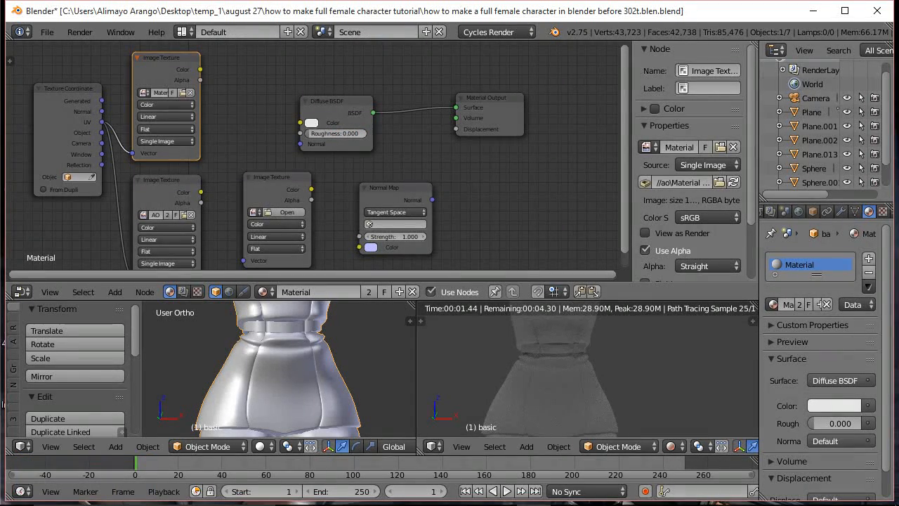
{"action": "left_click", "coordinate": [342, 16]}
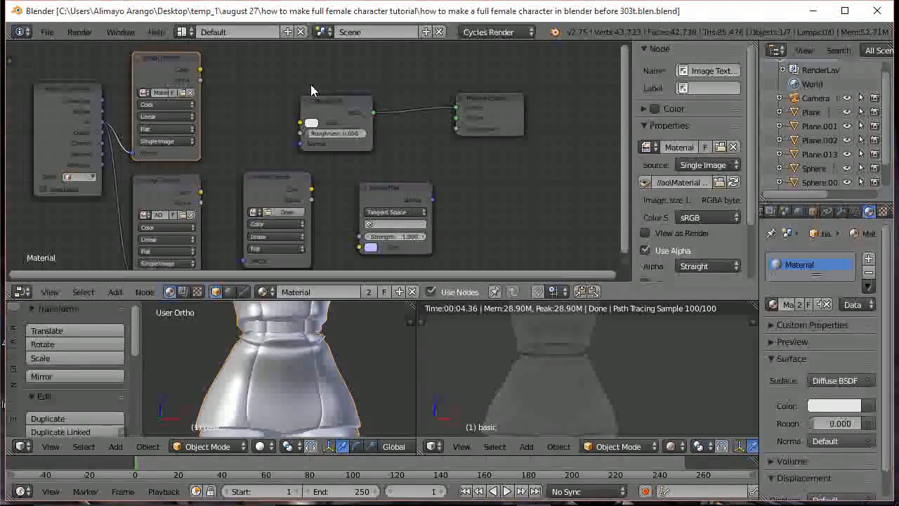
Load Actual Normal Map.png from the ao folder into the Image Texture beside the Normal Map node.
{"action": "left_click", "coordinate": [279, 211]}
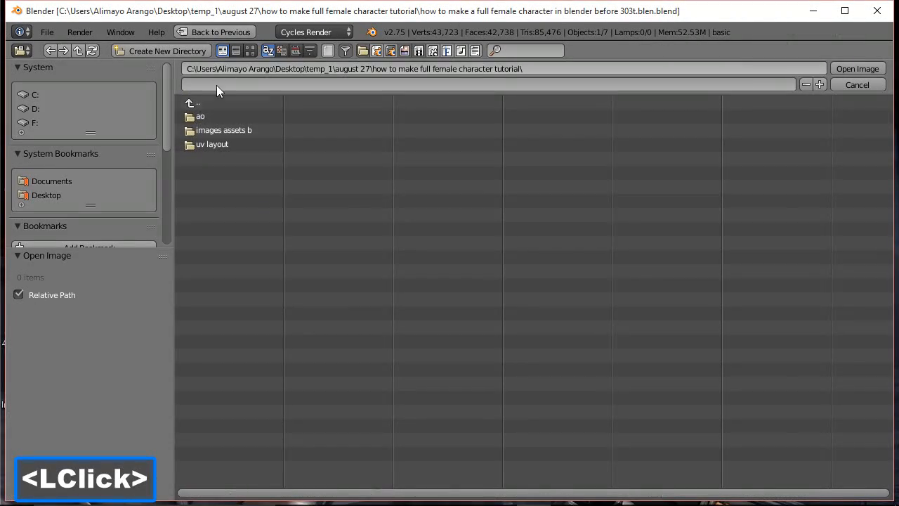
{"action": "left_click", "coordinate": [199, 115]}
{"action": "left_click", "coordinate": [250, 51]}
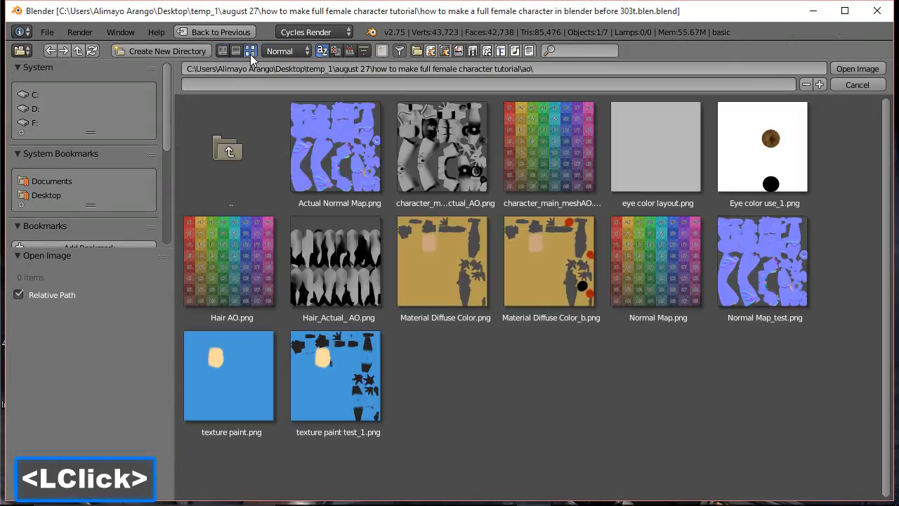
{"action": "left_click", "coordinate": [337, 144]}
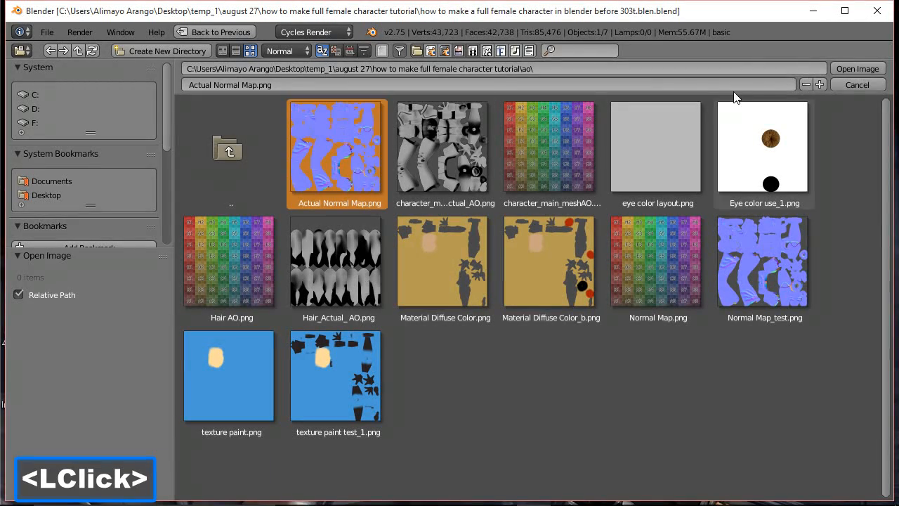
{"action": "left_click", "coordinate": [857, 70]}
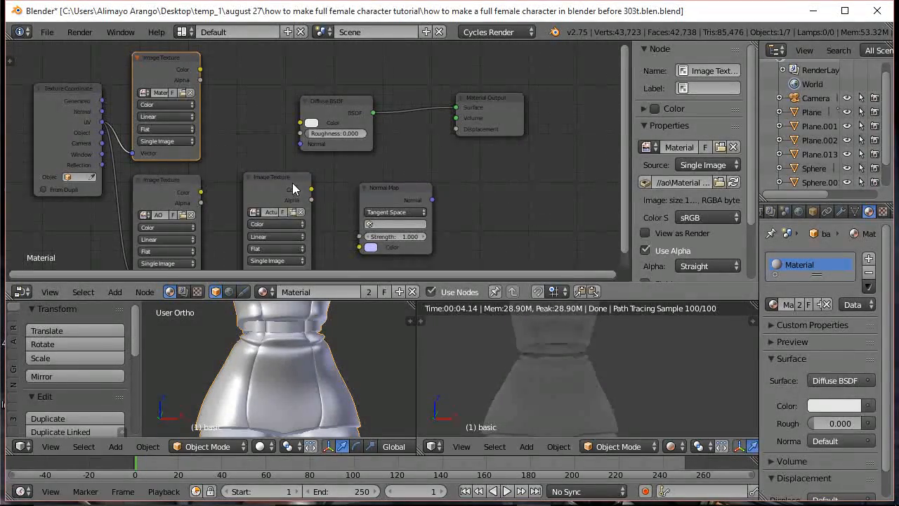
Link the normal image's color through the Normal Map node to the Diffuse BSDF's Normal input, moving the Diffuse BSDF above it.
{"action": "left_click_drag", "start_coordinate": [312, 188], "coordinate": [360, 247]}
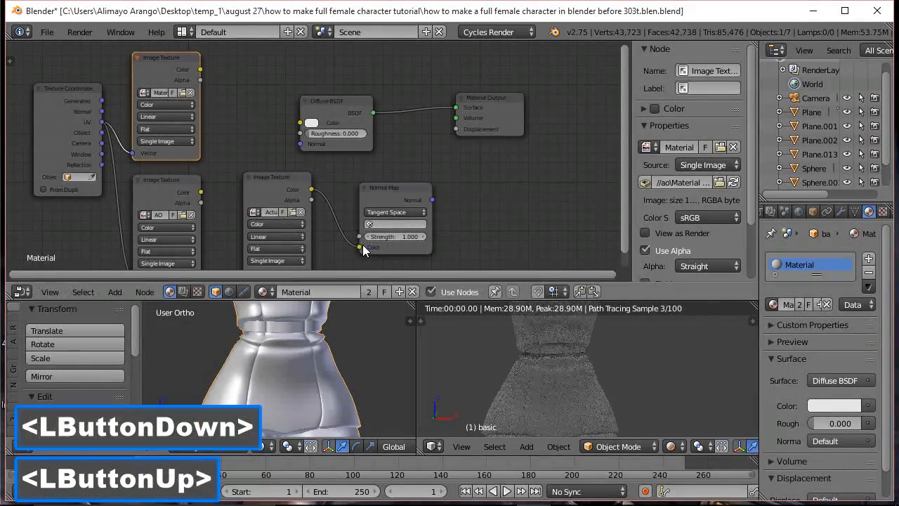
{"action": "left_click_drag", "start_coordinate": [341, 101], "coordinate": [390, 82]}
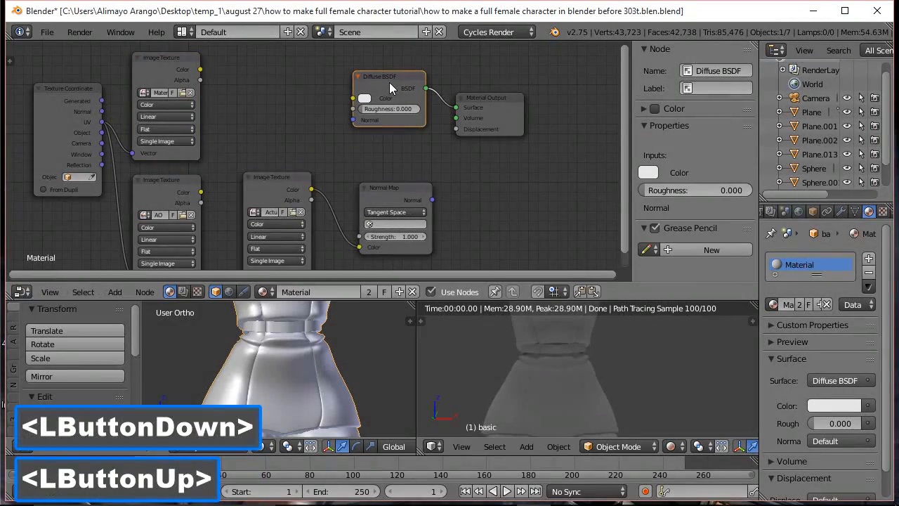
{"action": "left_click_drag", "start_coordinate": [432, 199], "coordinate": [443, 192]}
{"action": "left_click_drag", "start_coordinate": [356, 150], "coordinate": [348, 116]}
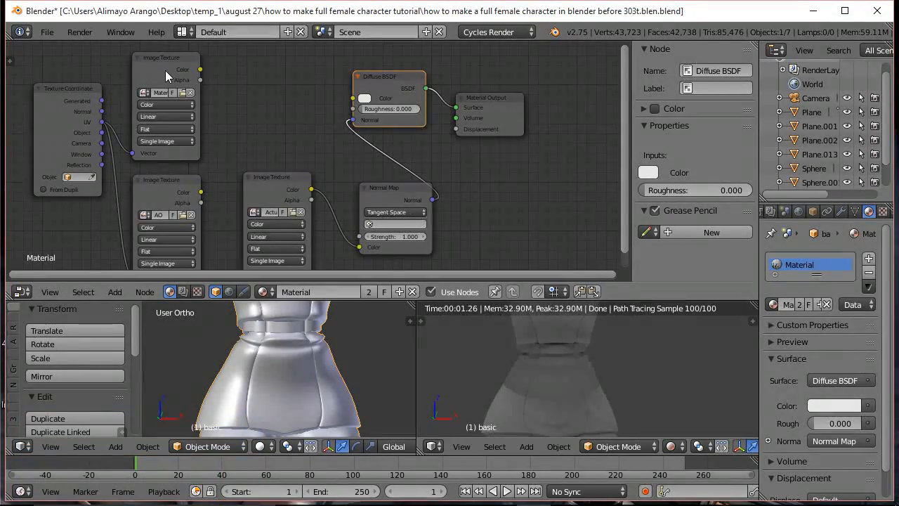
Combine the diffuse color and AO Image Textures in a new Mix node and set its blend type to Overlay.
{"action": "key", "text": "alt"}
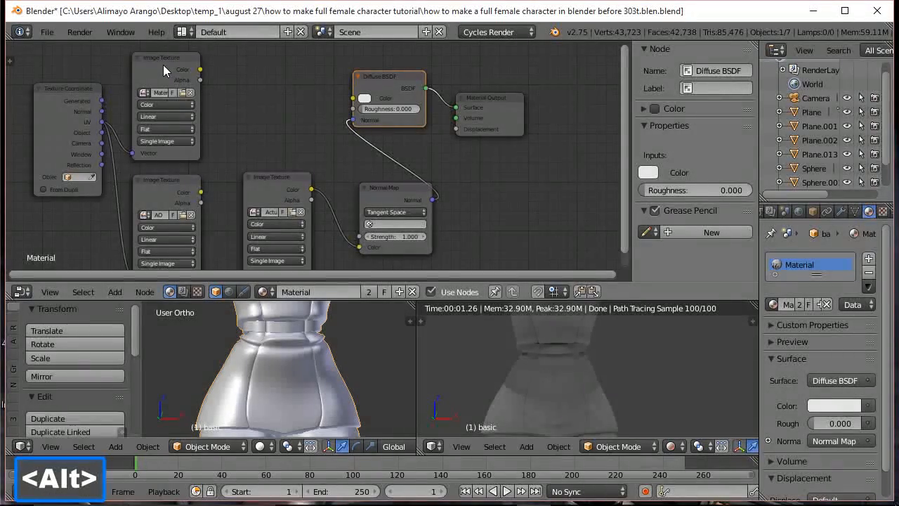
{"action": "right_click_drag", "start_coordinate": [162, 64], "coordinate": [178, 179], "text": "alt"}
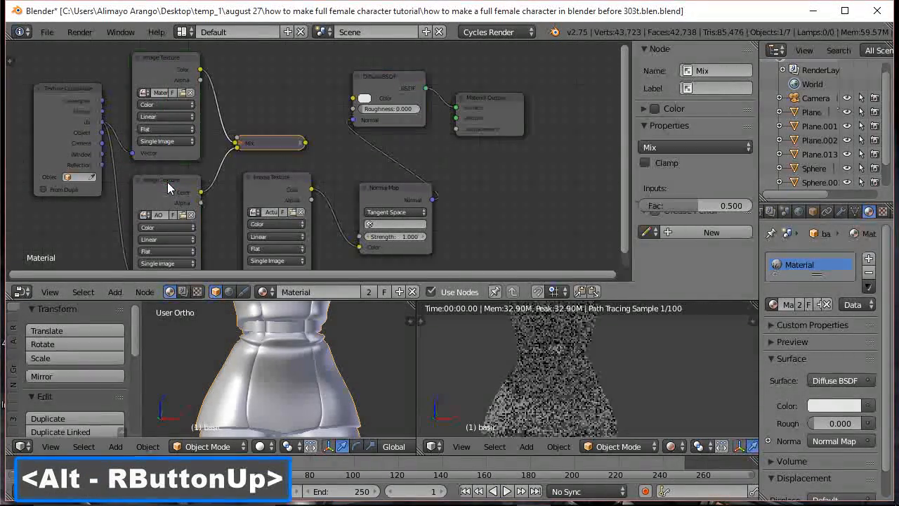
{"action": "left_click", "coordinate": [241, 143]}
{"action": "left_click_drag", "start_coordinate": [259, 149], "coordinate": [262, 83]}
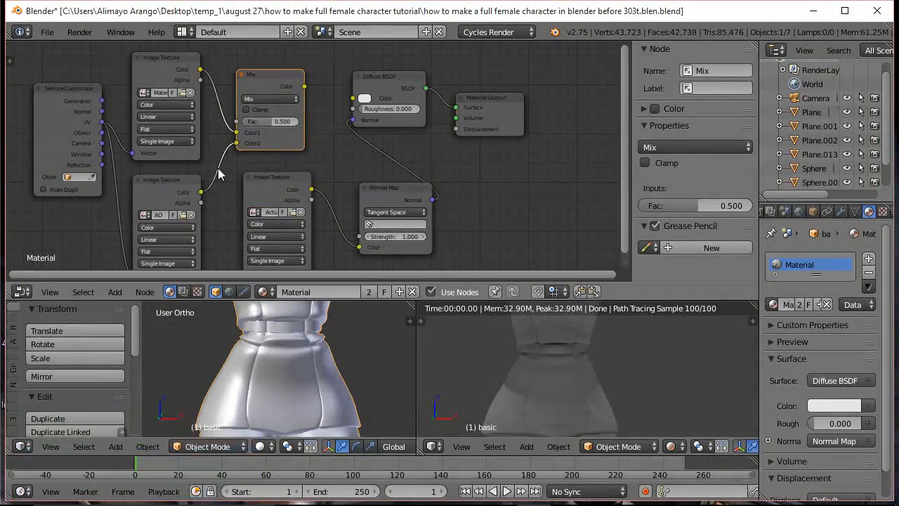
{"action": "left_click", "coordinate": [293, 98]}
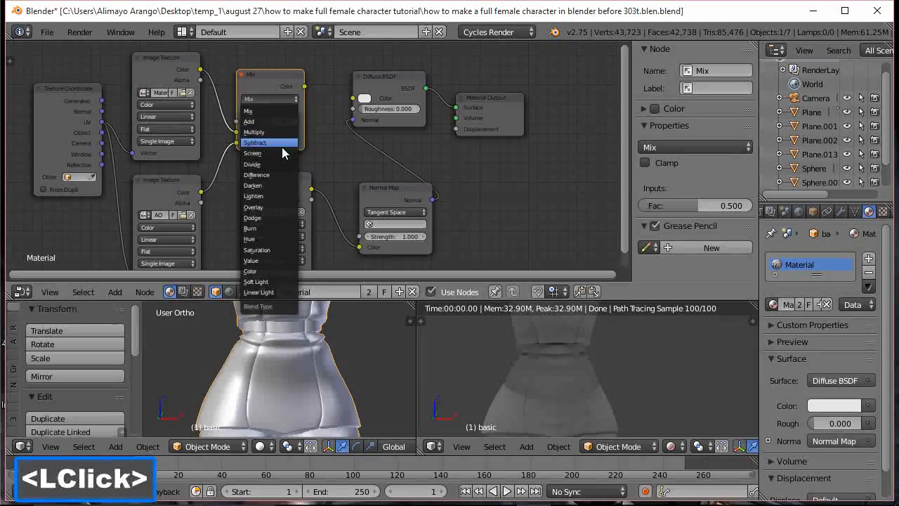
{"action": "left_click", "coordinate": [271, 206]}
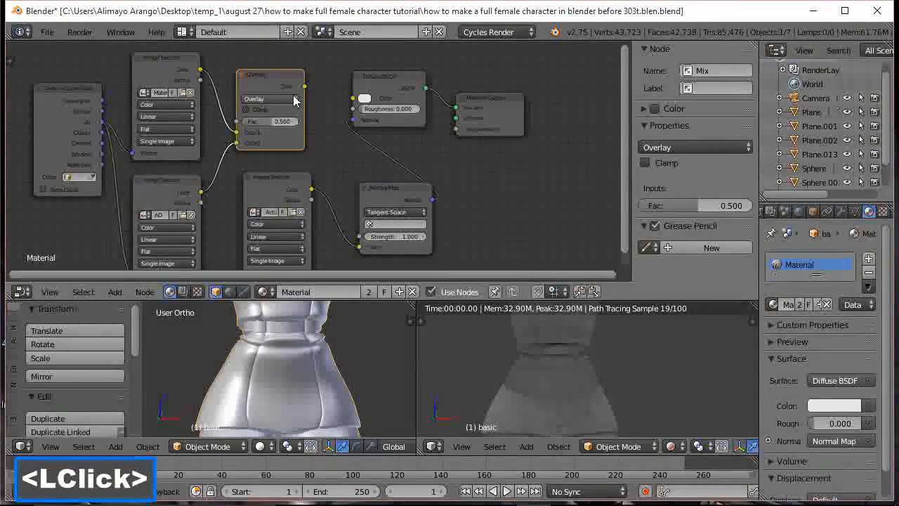
Link the Overlay mix node's color output to the Diffuse BSDF's Color input and check the skirt in the rendered preview.
{"action": "left_click_drag", "start_coordinate": [304, 86], "coordinate": [353, 98]}
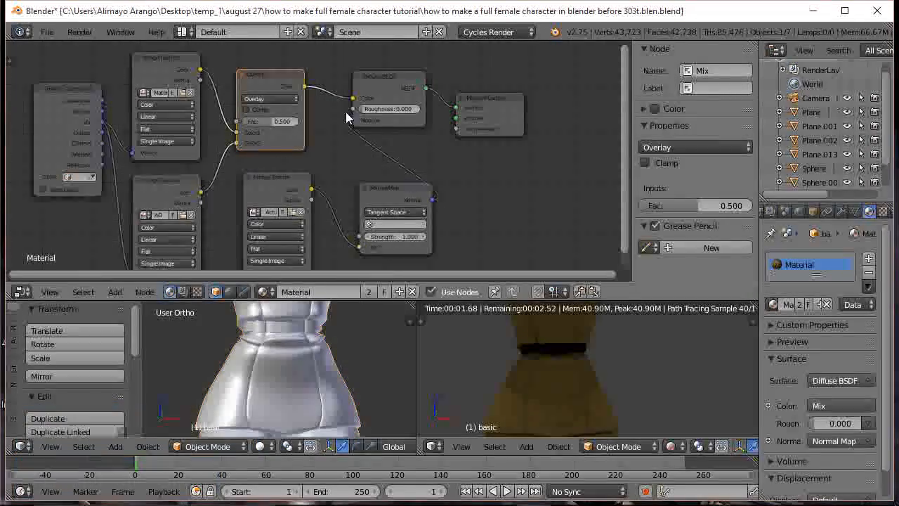
{"action": "scroll", "coordinate": [573, 377], "scroll_direction": "down", "scroll_amount": 2}
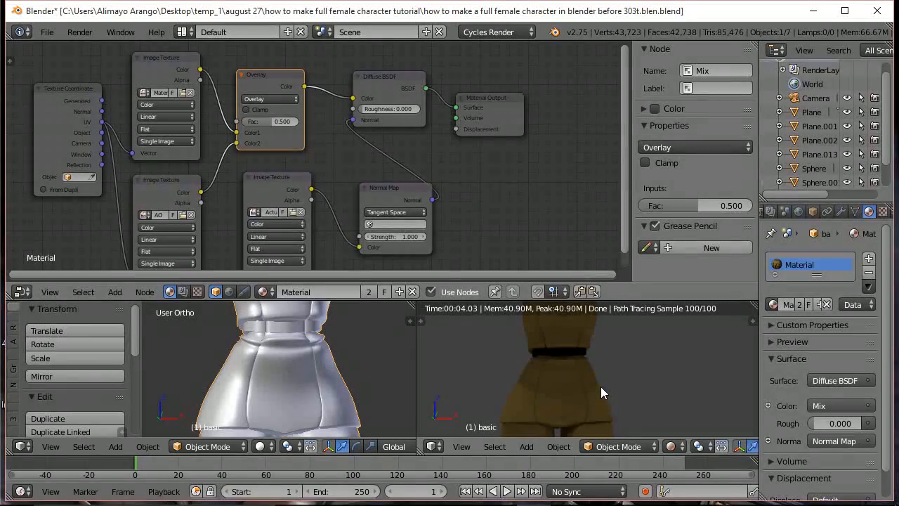
{"action": "scroll", "coordinate": [613, 388], "scroll_direction": "down", "scroll_amount": 1}
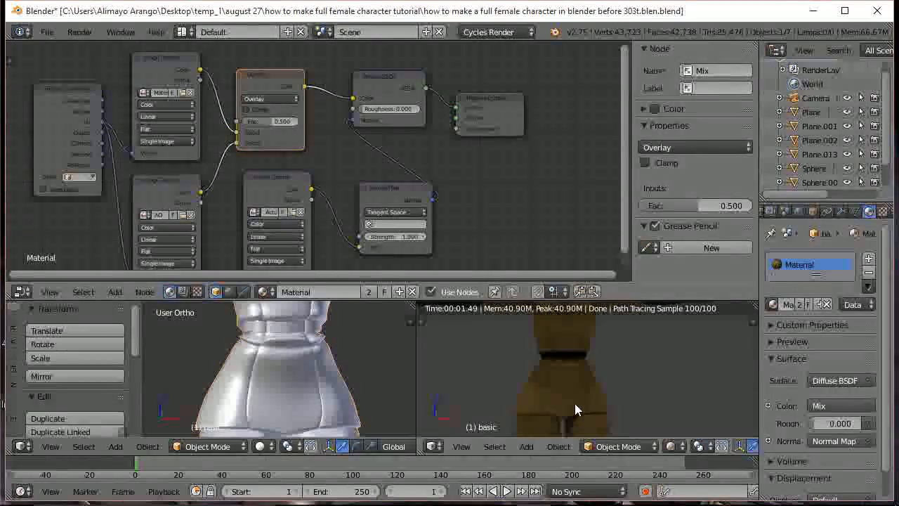
{"action": "left_click", "coordinate": [322, 337]}
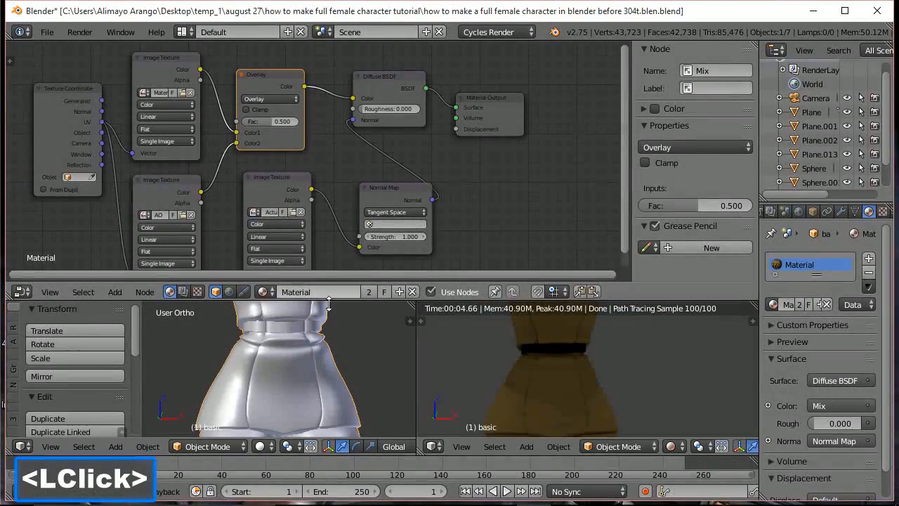
Duplicate the emission plane above the character and move the copy along Y to about -6, in front of her.
{"action": "scroll", "coordinate": [322, 338], "scroll_direction": "down", "scroll_amount": 4}
{"action": "scroll", "coordinate": [322, 338], "scroll_direction": "down", "scroll_amount": 2}
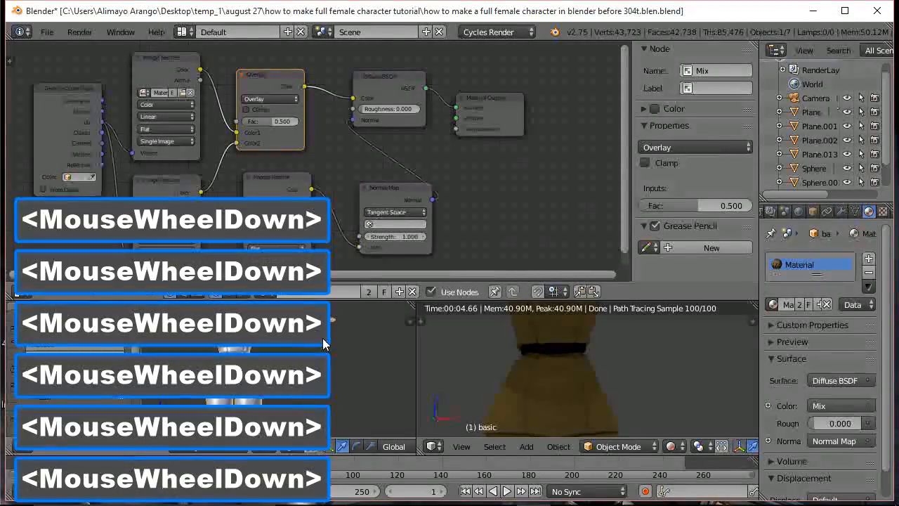
{"action": "scroll", "coordinate": [340, 340], "scroll_direction": "down", "scroll_amount": 1}
{"action": "scroll", "coordinate": [341, 341], "scroll_direction": "down", "scroll_amount": 2}
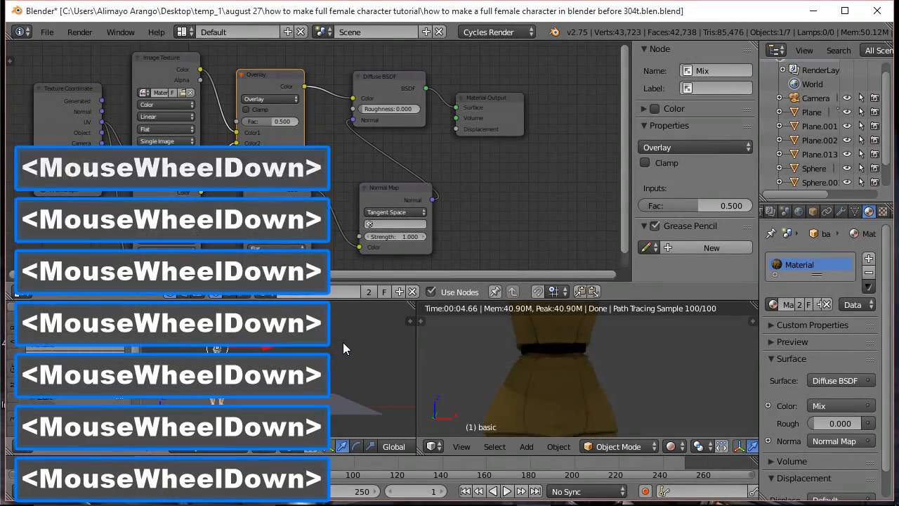
{"action": "middle_click_drag", "start_coordinate": [345, 348], "coordinate": [286, 364]}
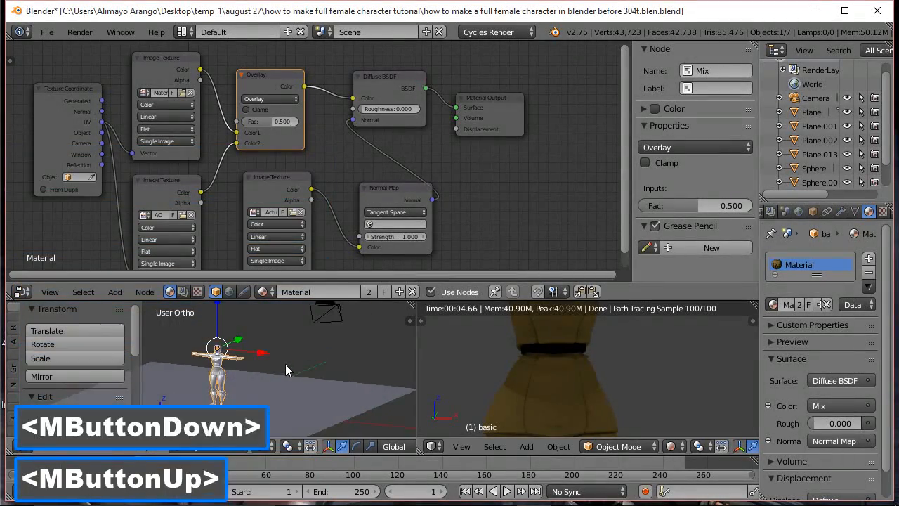
{"action": "scroll", "coordinate": [287, 363], "scroll_direction": "down", "scroll_amount": 2}
{"action": "scroll", "coordinate": [307, 357], "scroll_direction": "down", "scroll_amount": 1}
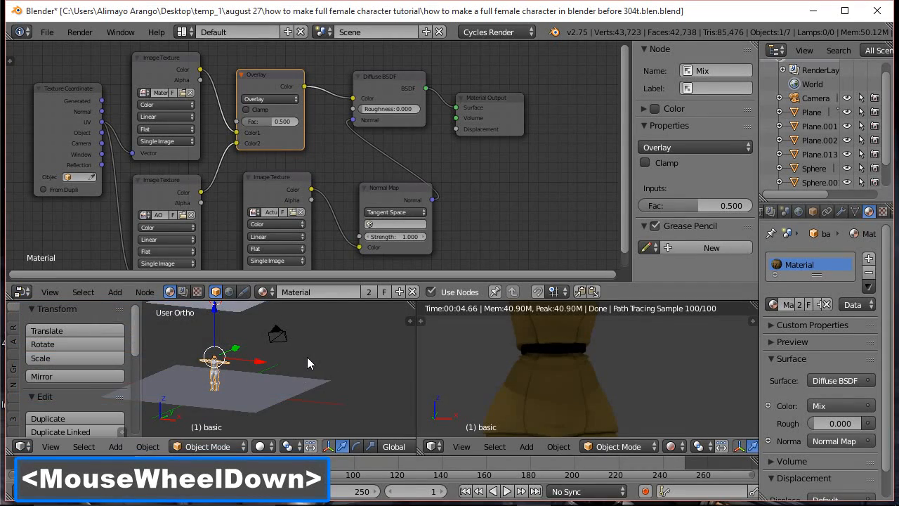
{"action": "scroll", "coordinate": [290, 340], "scroll_direction": "down", "scroll_amount": 1}
{"action": "left_click", "coordinate": [246, 312]}
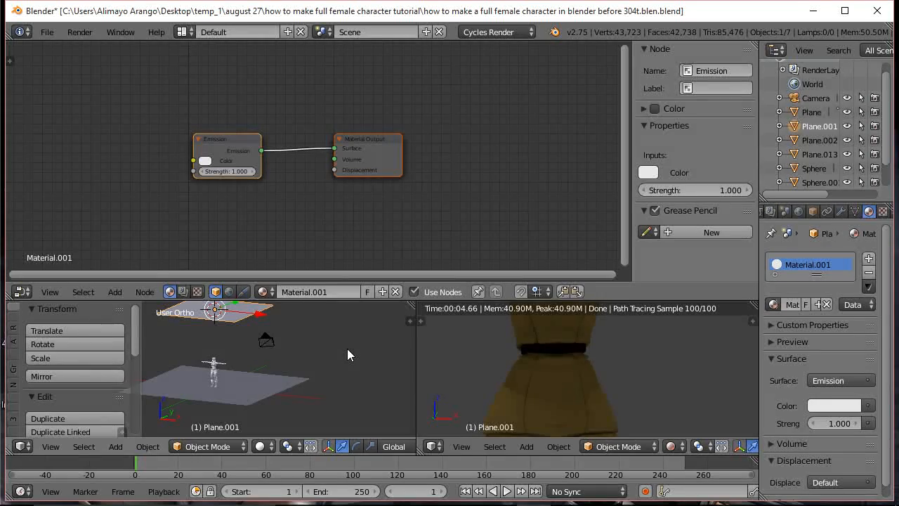
{"action": "key", "text": "shift+d"}
{"action": "left_click", "coordinate": [347, 349]}
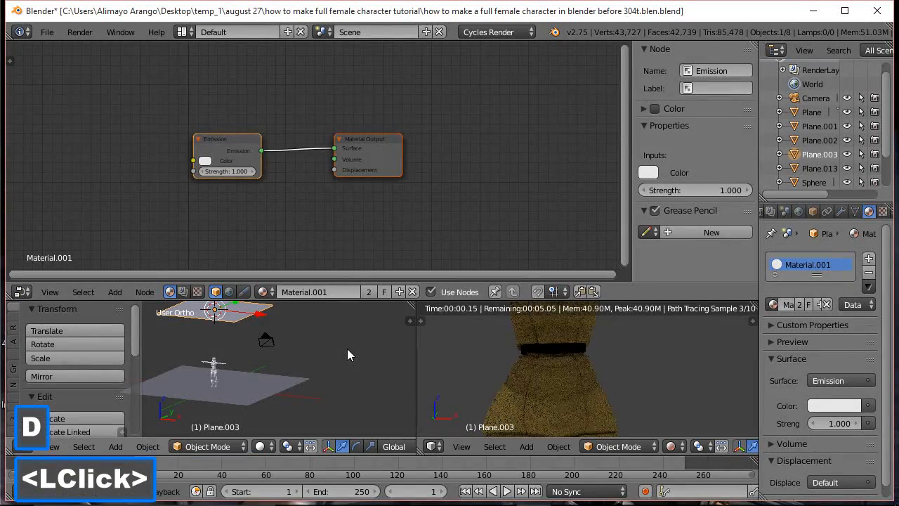
{"action": "scroll", "coordinate": [288, 331], "scroll_direction": "down", "scroll_amount": 1}
{"action": "left_click_drag", "start_coordinate": [234, 309], "coordinate": [198, 331]}
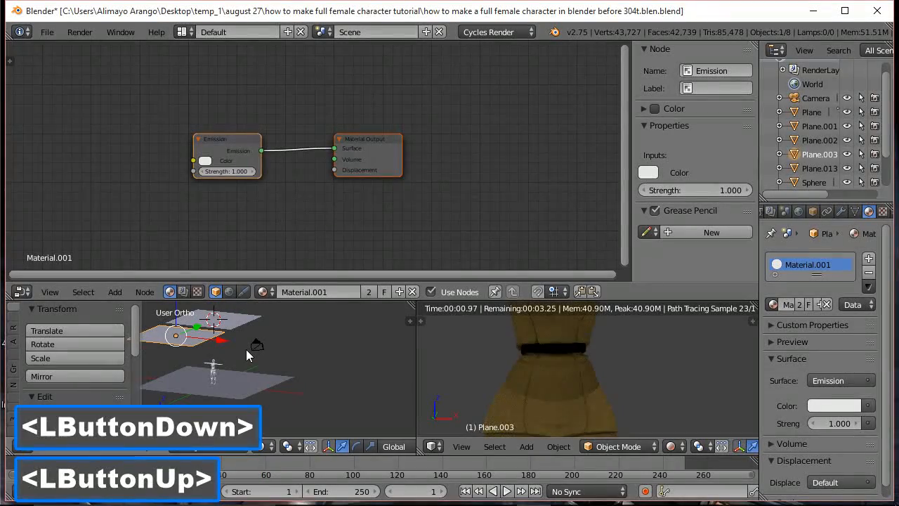
Tilt the duplicated emission plane about 40° around the X axis and lower it to a Z of about 3.
{"action": "key", "text": "r"}
{"action": "key", "text": "x"}
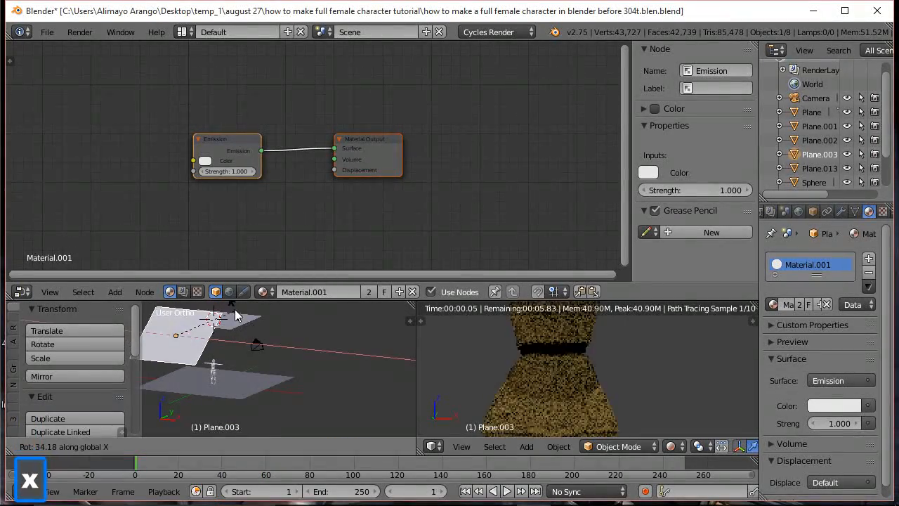
{"action": "left_click", "coordinate": [230, 312]}
{"action": "left_click_drag", "start_coordinate": [175, 310], "coordinate": [179, 345]}
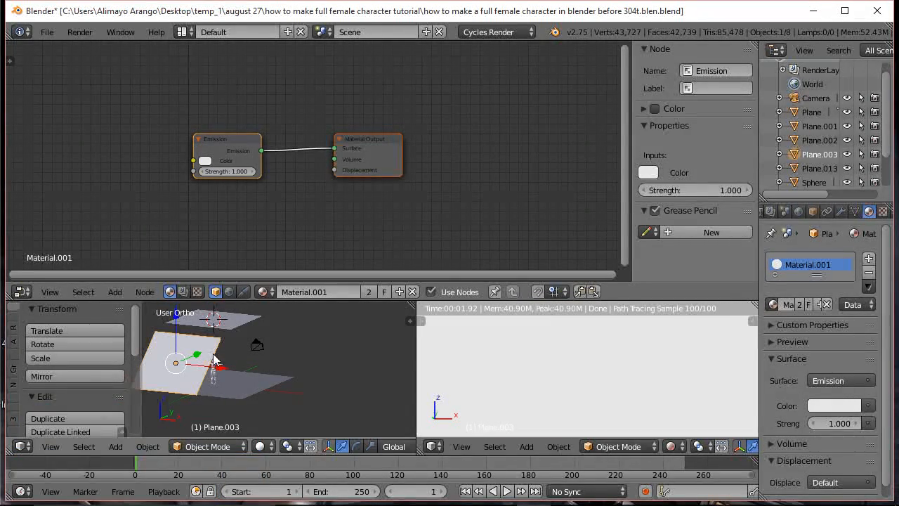
Turn off Camera ray visibility for the tilted emission plane.
{"action": "left_click", "coordinate": [813, 211]}
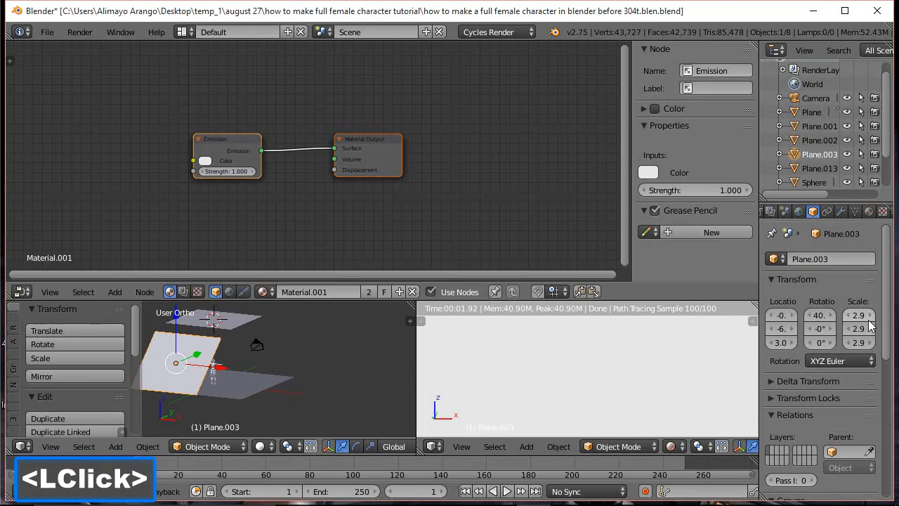
{"action": "left_click_drag", "start_coordinate": [889, 294], "coordinate": [884, 481]}
{"action": "left_click", "coordinate": [778, 492]}
{"action": "left_click", "coordinate": [774, 456]}
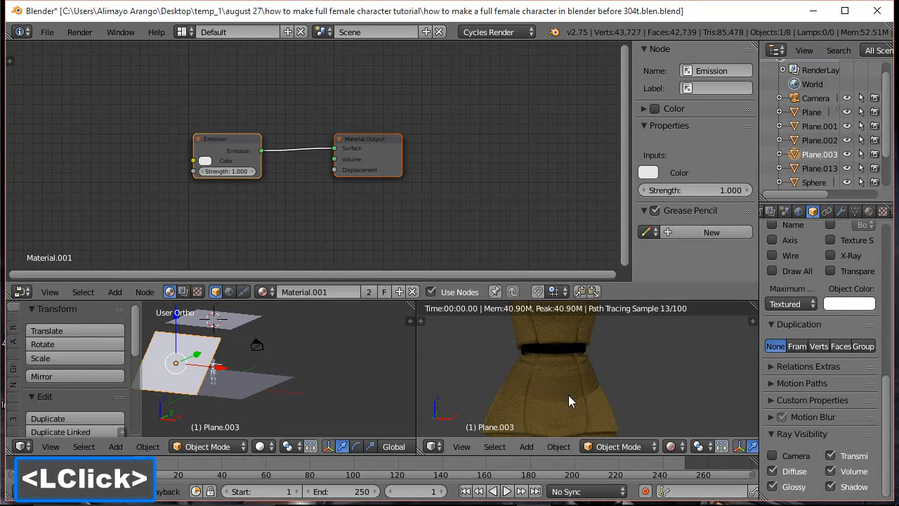
Scale the overhead emission plane down to about half its size.
{"action": "left_click", "coordinate": [234, 324]}
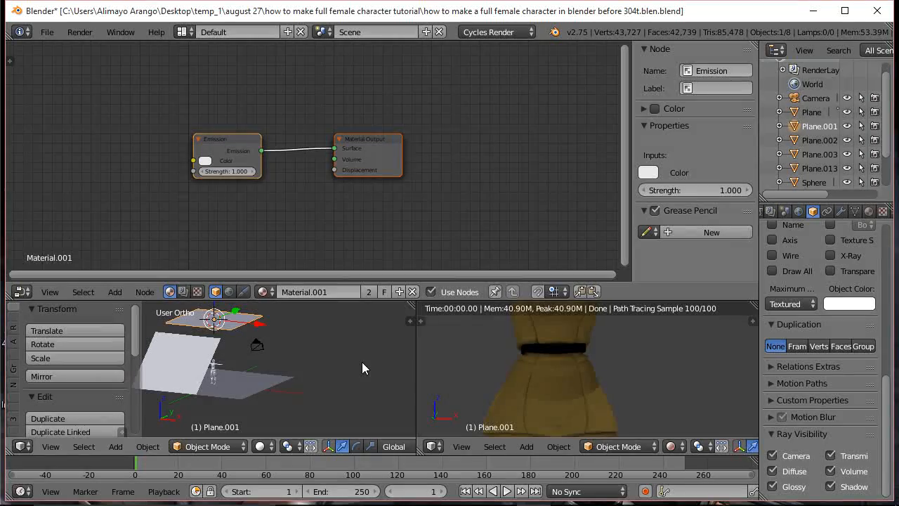
{"action": "key", "text": "s"}
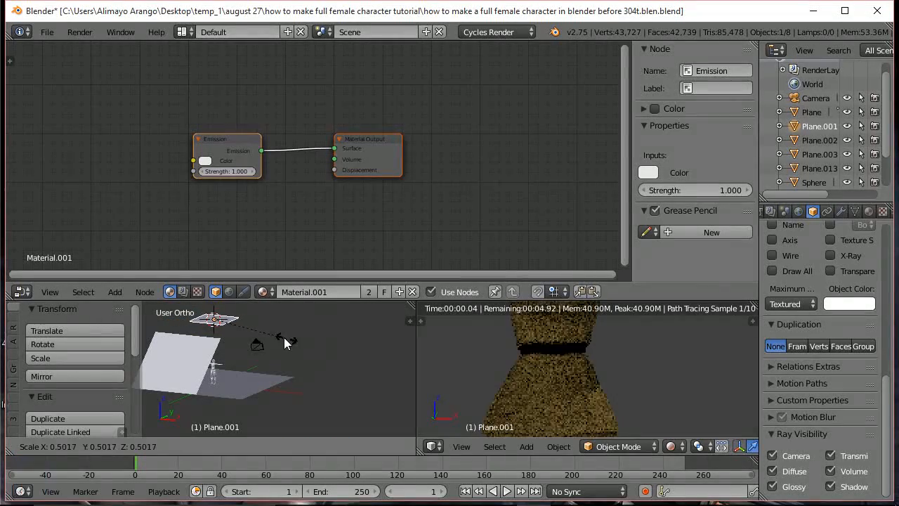
{"action": "left_click", "coordinate": [279, 340]}
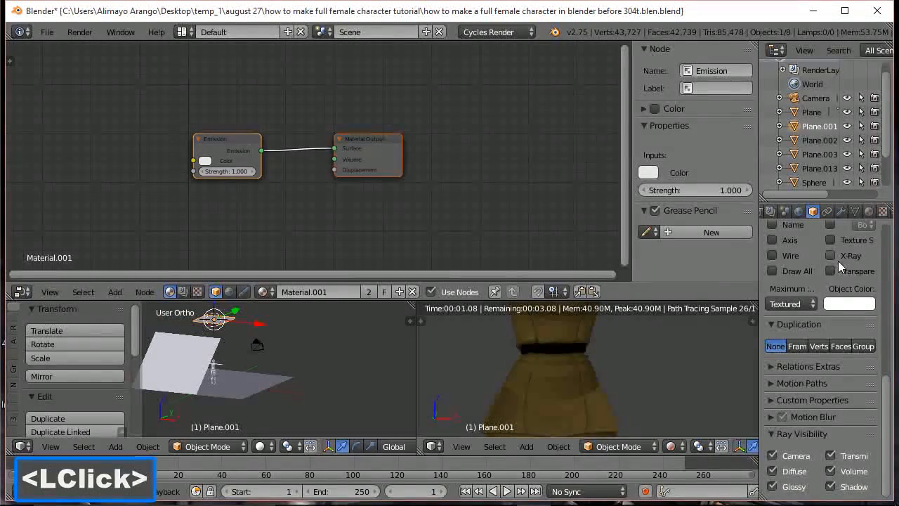
Set the Emission strength of the light planes' shared Material.001 to 2.3.
{"action": "left_click", "coordinate": [869, 211]}
{"action": "left_click", "coordinate": [824, 422]}
{"action": "type", "text": "2"}
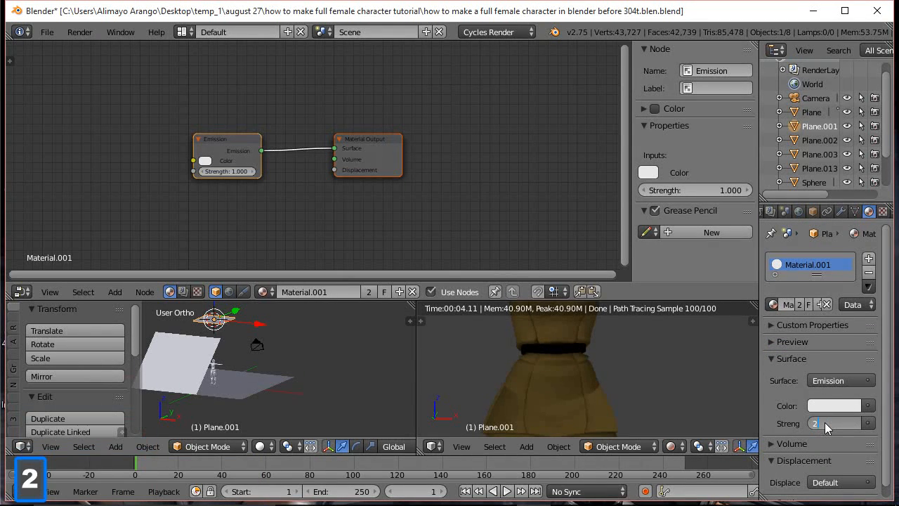
{"action": "type", "text": ".3"}
{"action": "left_click", "coordinate": [755, 410]}
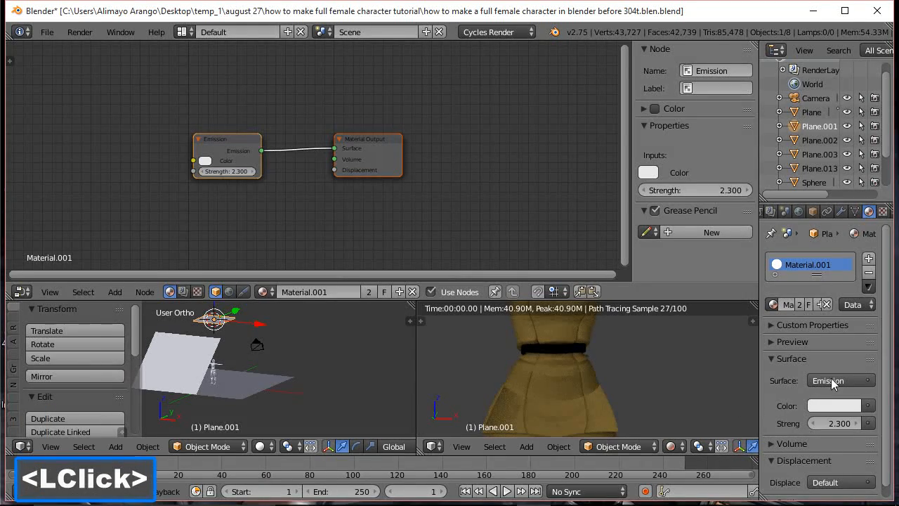
Set the Cycles preview samples to 1000 with the character mesh selected.
{"action": "left_click", "coordinate": [566, 380]}
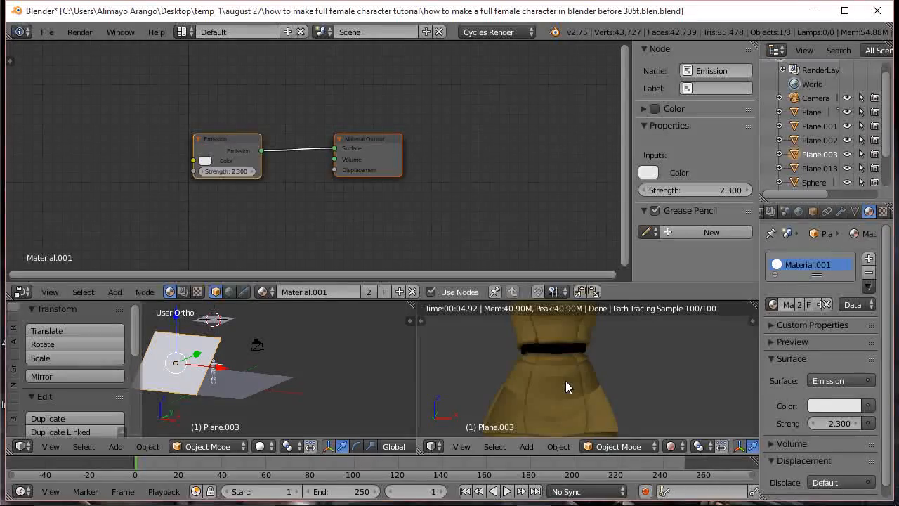
{"action": "left_click", "coordinate": [566, 381]}
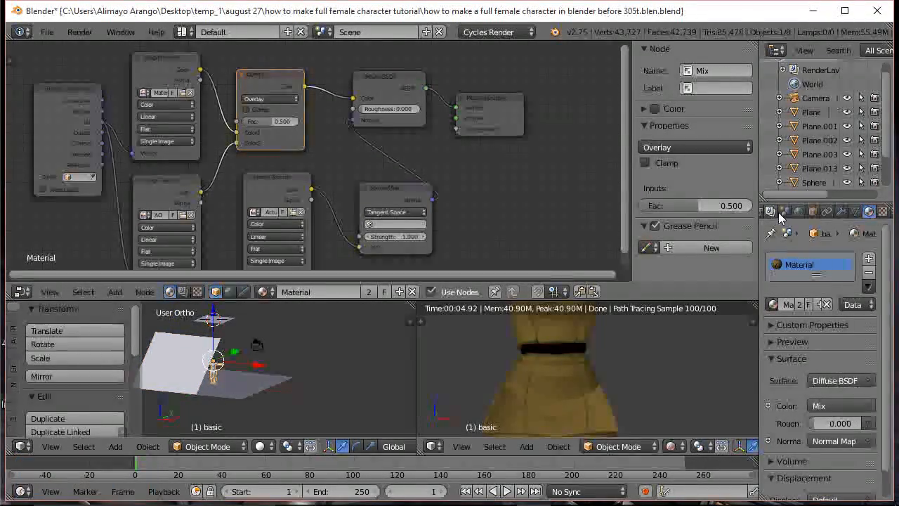
{"action": "scroll", "coordinate": [782, 215], "scroll_direction": "down", "scroll_amount": 2}
{"action": "scroll", "coordinate": [783, 214], "scroll_direction": "up", "scroll_amount": 4}
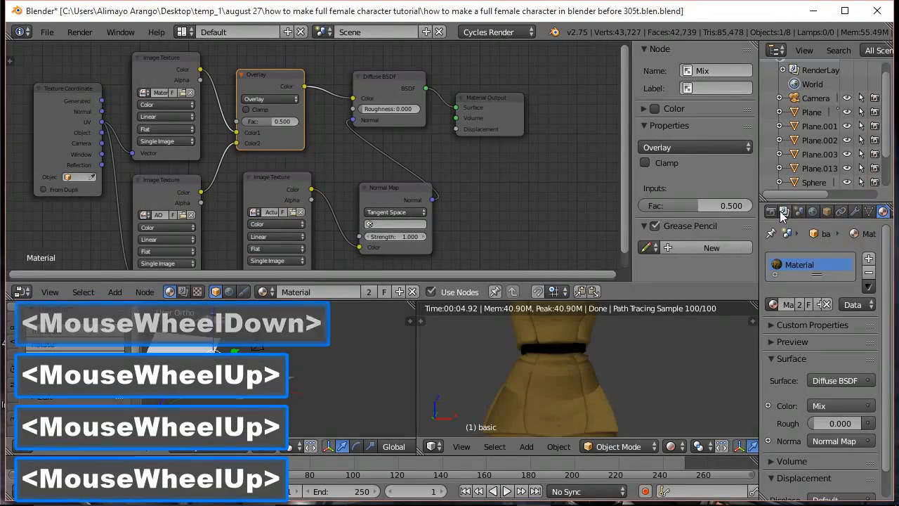
{"action": "left_click", "coordinate": [787, 212]}
{"action": "left_click_drag", "start_coordinate": [885, 281], "coordinate": [883, 404]}
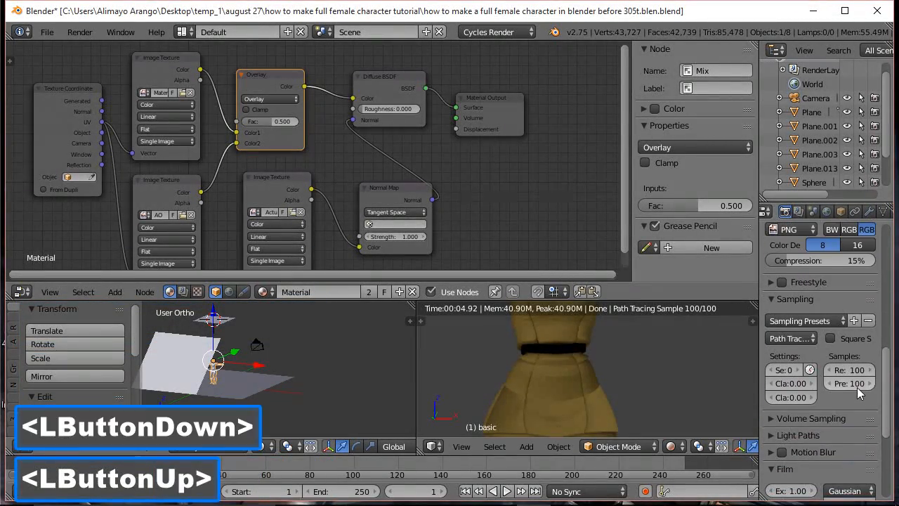
{"action": "left_click", "coordinate": [852, 383]}
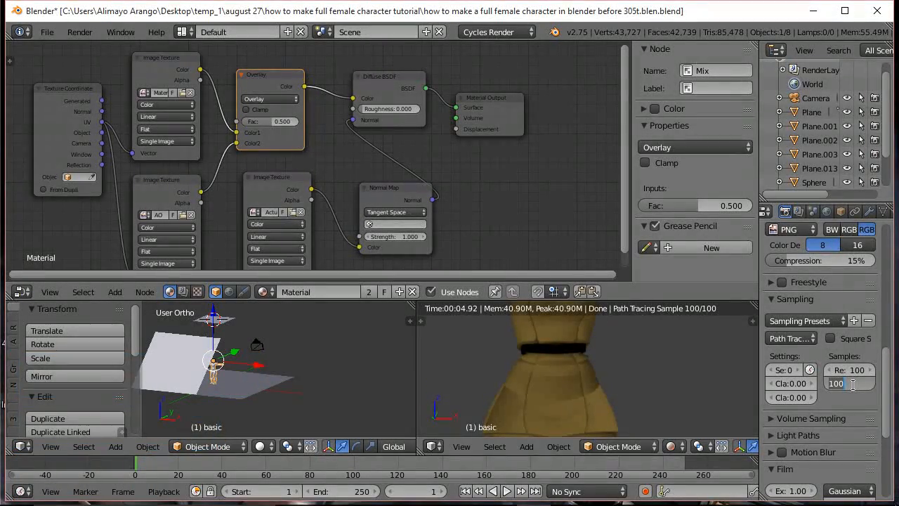
{"action": "type", "text": "1000"}
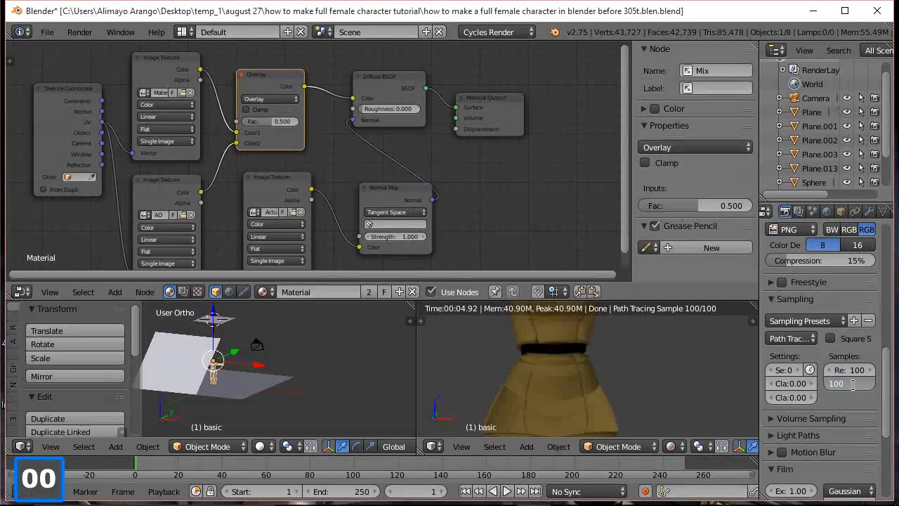
{"action": "left_click", "coordinate": [862, 392]}
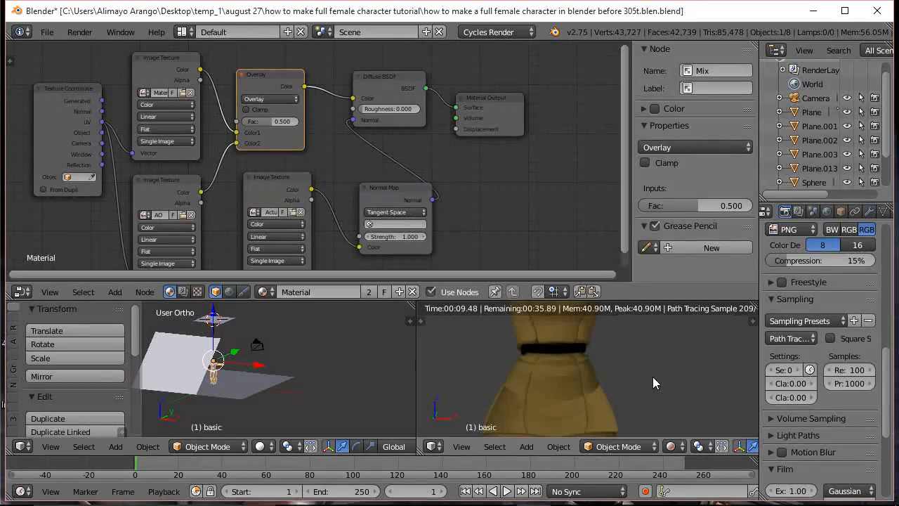
Maximize the rendered viewport and examine the whole textured character, framed from head to boots, under the adjusted lighting.
{"action": "key", "text": "shift+space"}
{"action": "scroll", "coordinate": [542, 309], "scroll_direction": "down", "scroll_amount": 5}
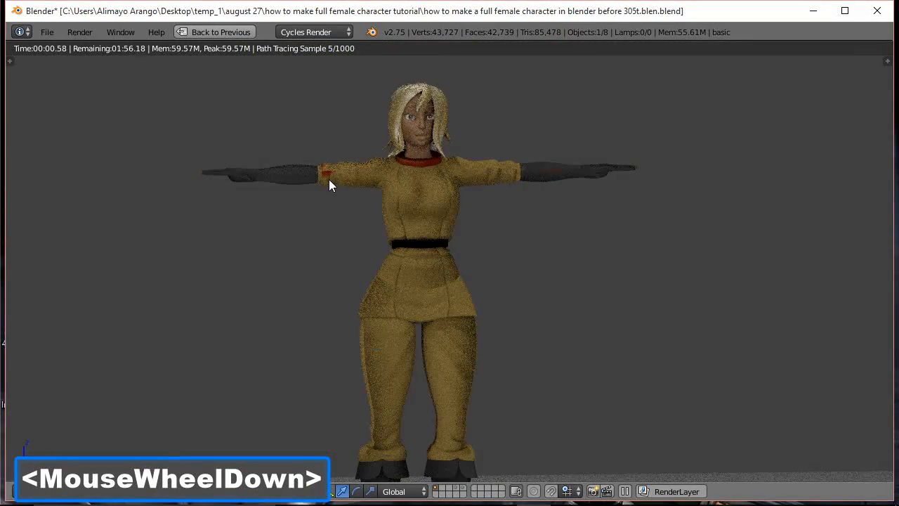
{"action": "mouse_move", "coordinate": [550, 265]}
{"action": "middle_mouse_down"}
{"action": "mouse_move", "coordinate": [544, 297]}
{"action": "mouse_move", "coordinate": [563, 278]}
{"action": "middle_mouse_up"}
{"action": "scroll", "coordinate": [541, 275], "scroll_direction": "down", "scroll_amount": 1}
{"action": "scroll", "coordinate": [542, 275], "scroll_direction": "down", "scroll_amount": 1}
{"action": "scroll", "coordinate": [562, 279], "scroll_direction": "up", "scroll_amount": 1}
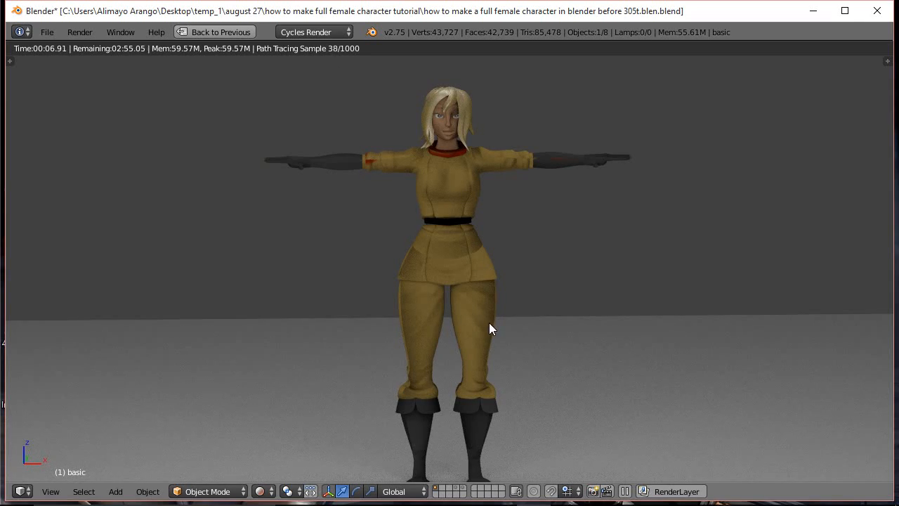
{"action": "scroll", "coordinate": [581, 339], "scroll_direction": "down", "scroll_amount": 2}
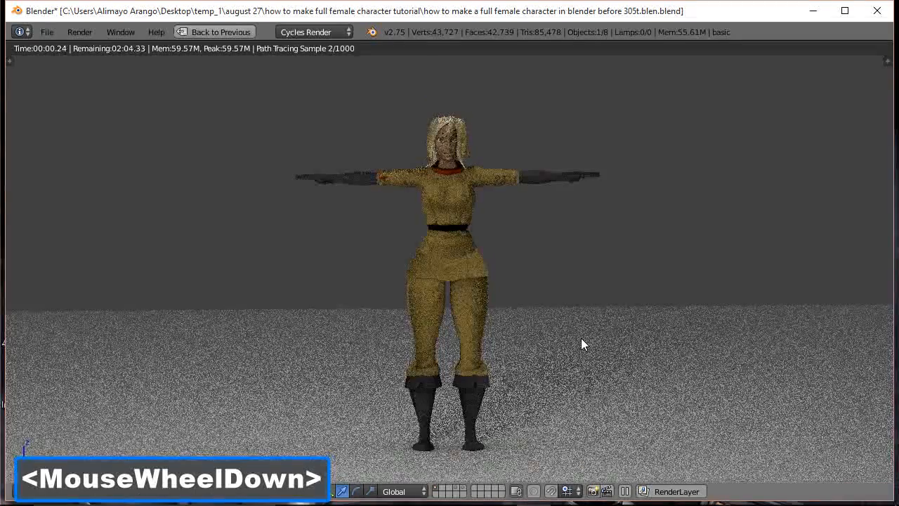
{"action": "middle_click_drag", "start_coordinate": [581, 338], "coordinate": [580, 321], "text": "shift"}
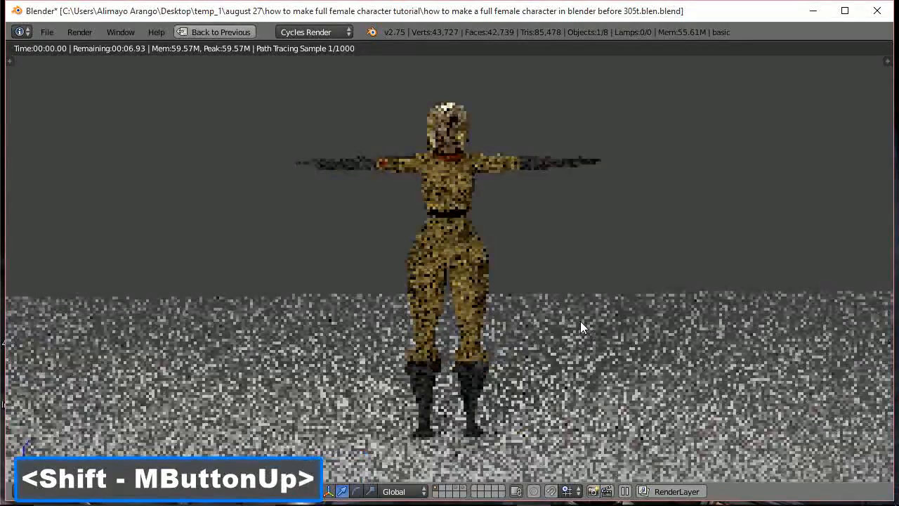
{"action": "scroll", "coordinate": [580, 321], "scroll_direction": "up", "scroll_amount": 1}
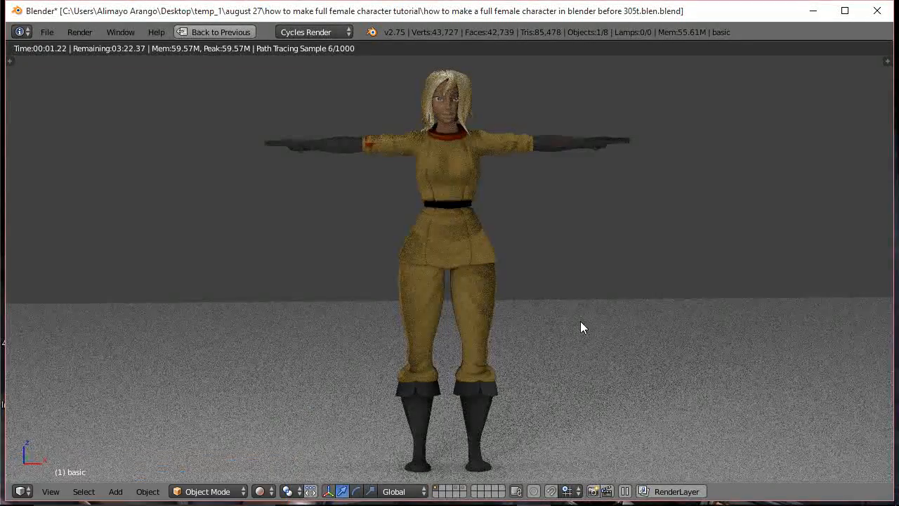